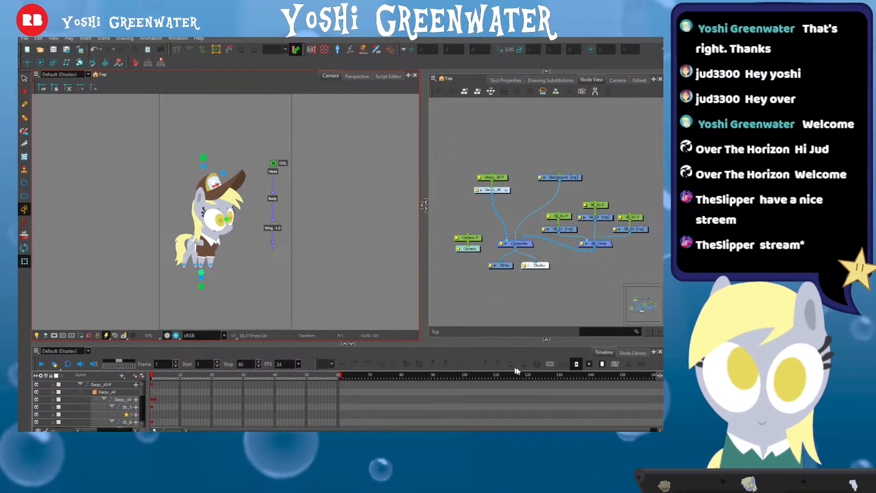
pyautogui.press('XF86AudioPlay')
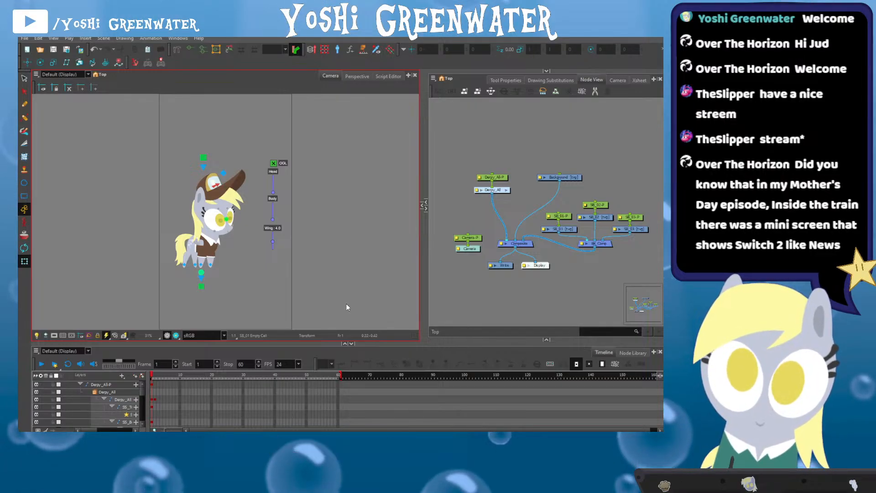
pyautogui.moveTo(332, 346); pyautogui.dragTo(334, 362)
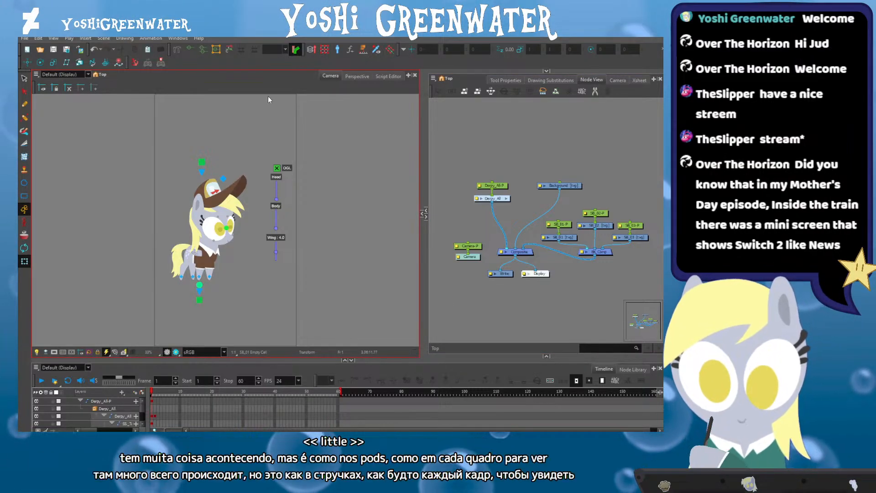
pyautogui.moveTo(153, 361); pyautogui.dragTo(130, 329)
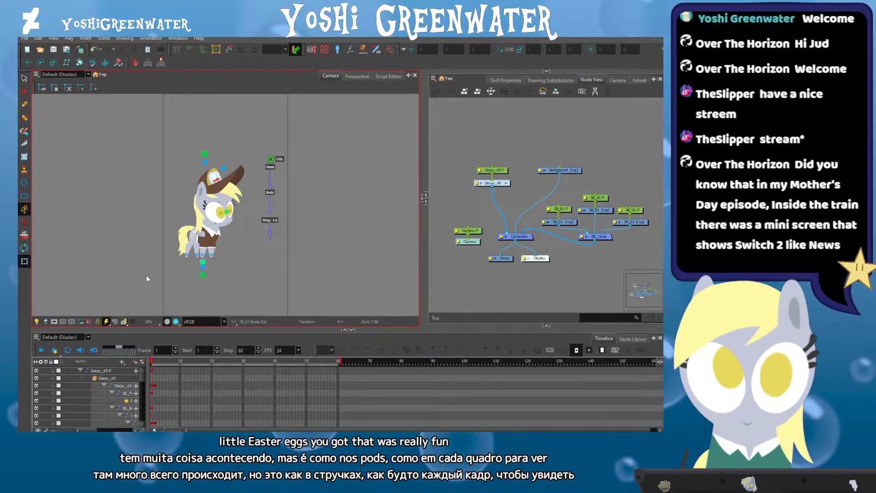
# Disable the Derpy_All-P peg and the Derpy_All group so the character is hidden from the scene
pyautogui.moveTo(449, 262); pyautogui.dragTo(438, 265)
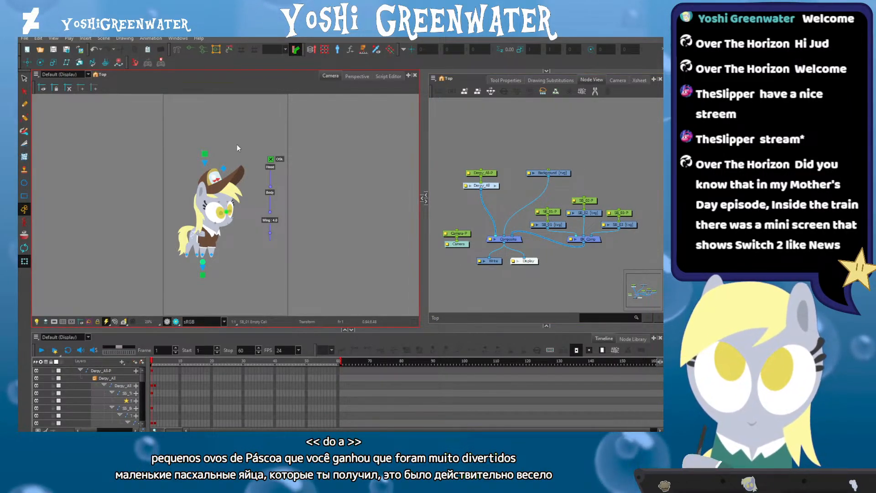
pyautogui.moveTo(455, 198); pyautogui.dragTo(438, 201)
pyautogui.moveTo(485, 166); pyautogui.dragTo(437, 199)
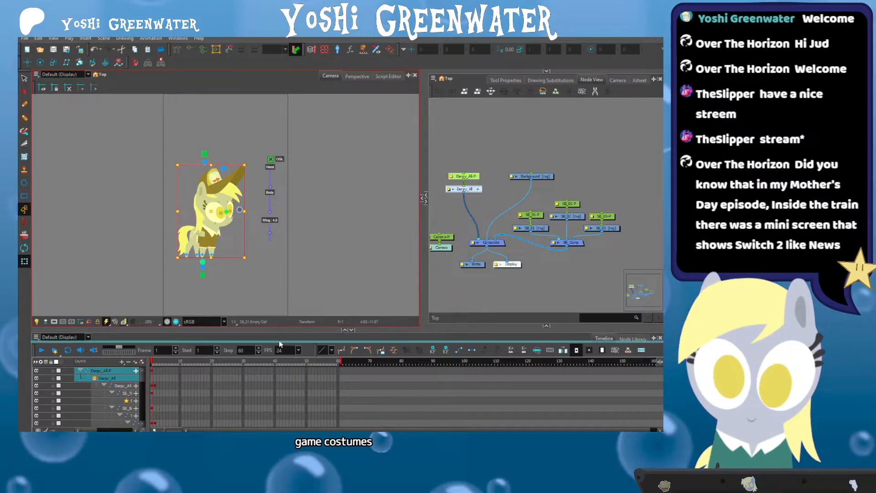
pyautogui.moveTo(279, 343); pyautogui.dragTo(279, 355)
pyautogui.press('d')
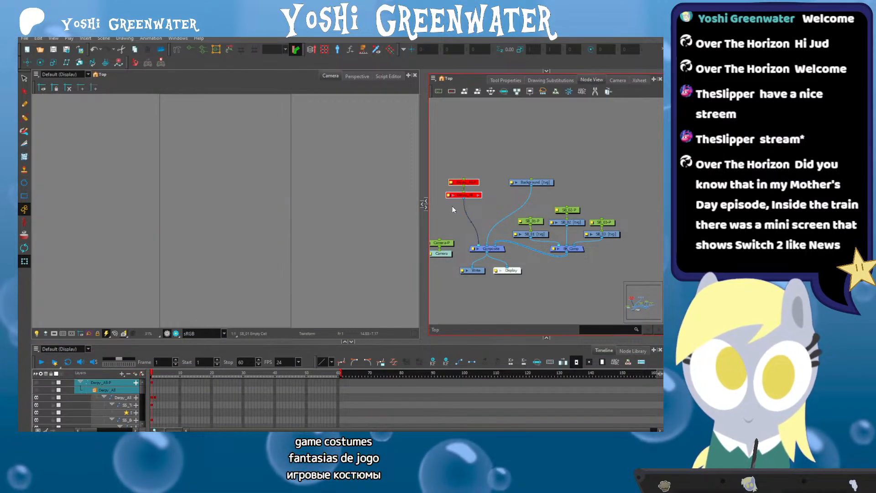
pyautogui.click(452, 210)
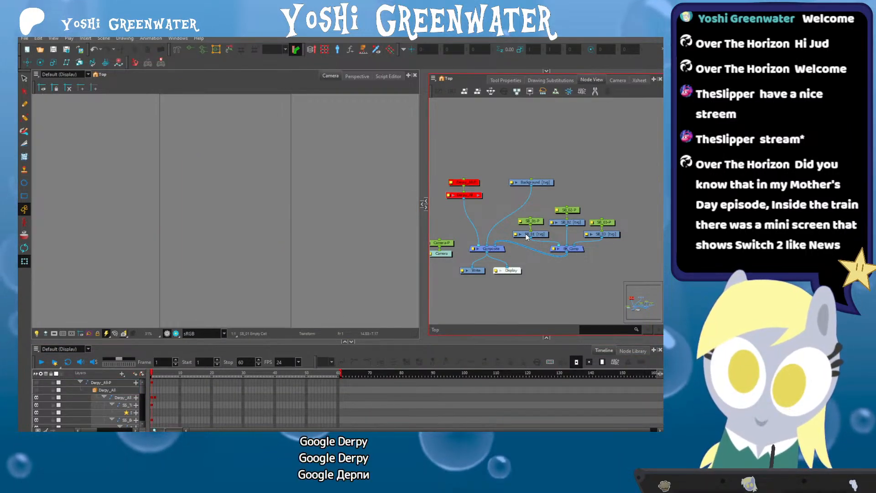
# Make SB_02 the active drawing, overlay the three-by-three grid on the camera frame, and widen the camera view
pyautogui.click(569, 221)
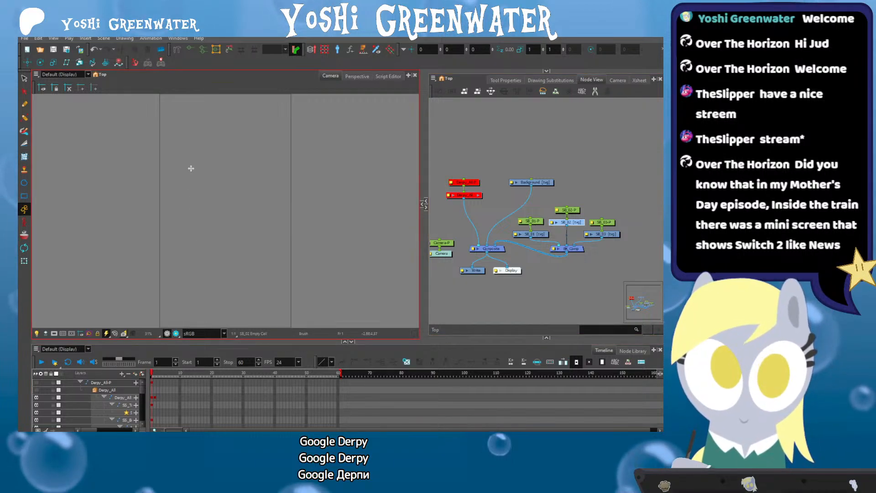
pyautogui.scroll(-1, 191, 168)
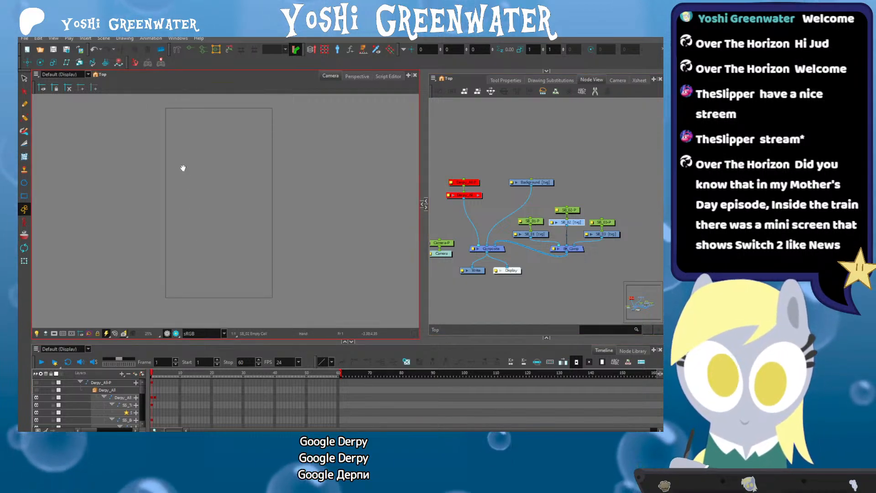
pyautogui.moveTo(183, 168); pyautogui.dragTo(215, 170)
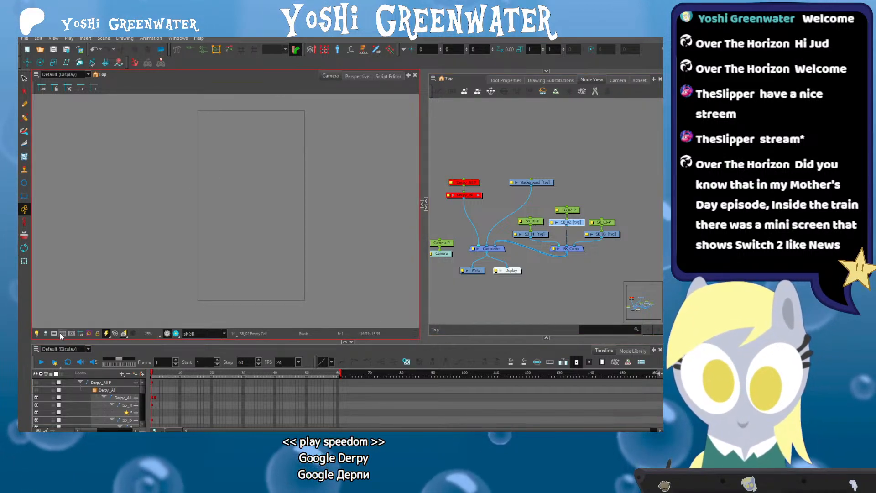
pyautogui.click(62, 333)
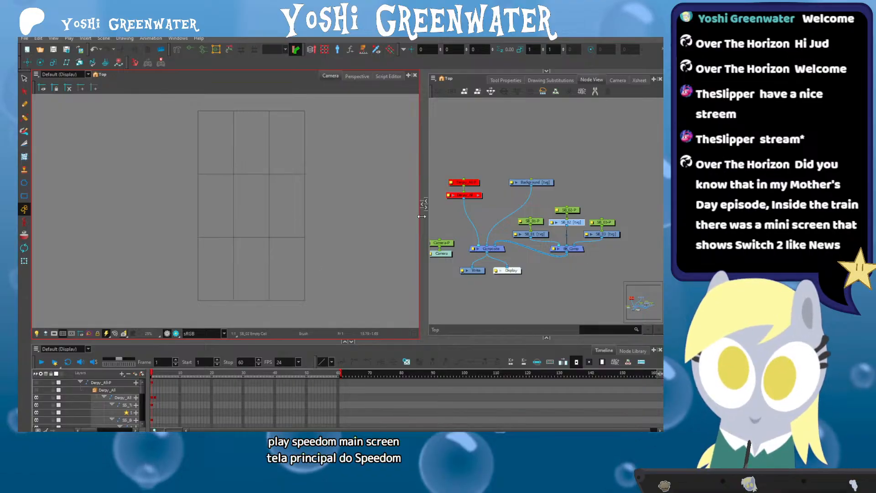
pyautogui.moveTo(425, 219); pyautogui.dragTo(452, 219)
# Sketch a roughly square cartridge outline in the upper middle grid cell, with a smaller square inside it
pyautogui.scroll(1, 524, 212)
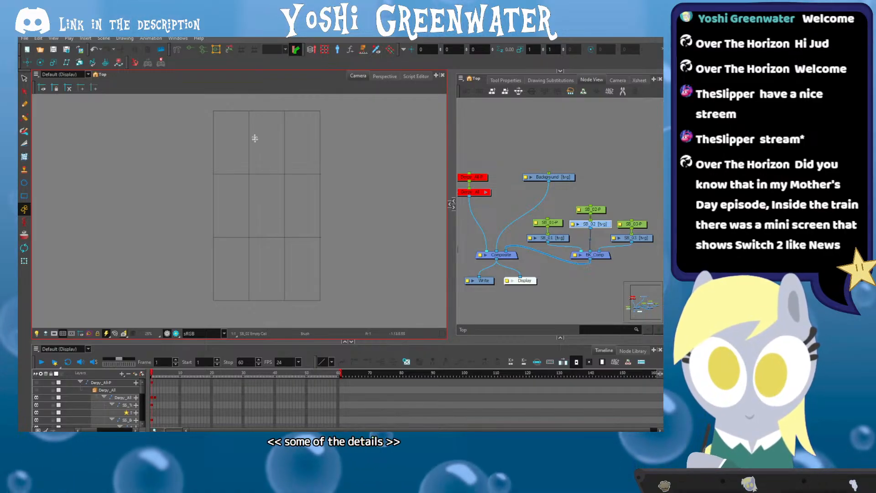
pyautogui.scroll(2, 245, 141)
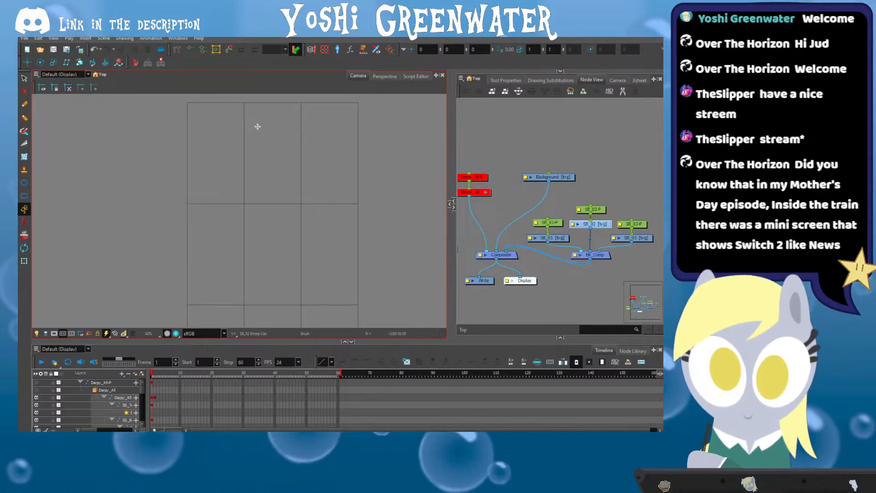
pyautogui.moveTo(258, 130); pyautogui.dragTo(253, 142)
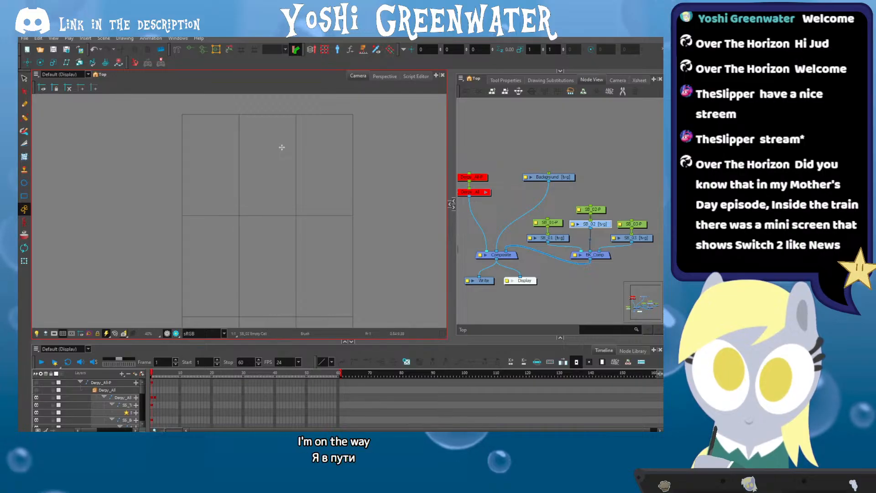
pyautogui.moveTo(287, 180)
pyautogui.mouseDown()
pyautogui.moveTo(242, 163)
pyautogui.moveTo(281, 137)
pyautogui.mouseUp()
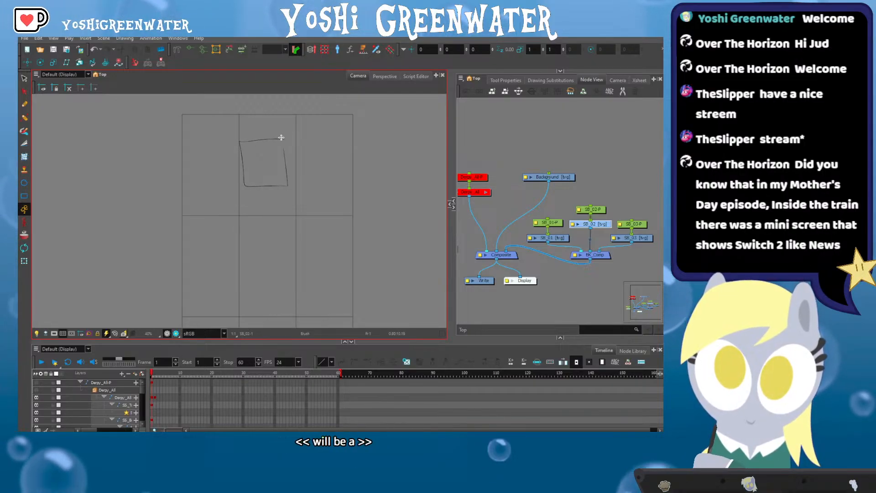
pyautogui.scroll(1, 246, 162)
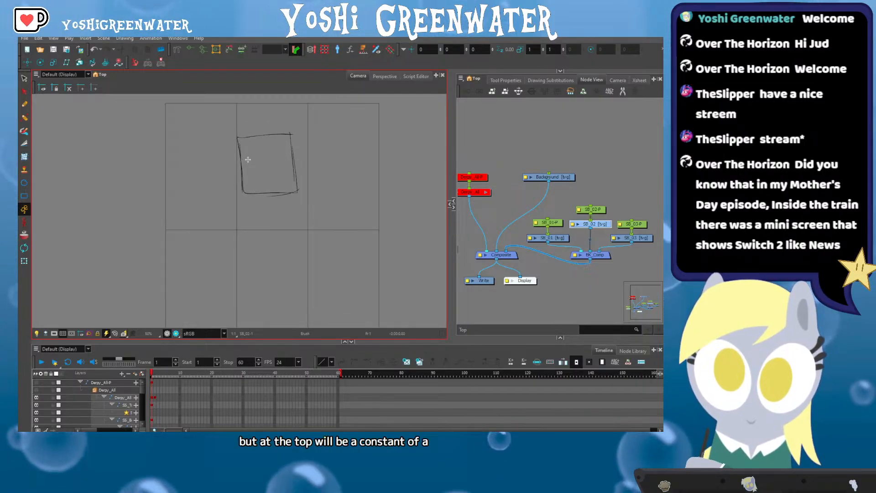
pyautogui.scroll(1, 246, 155)
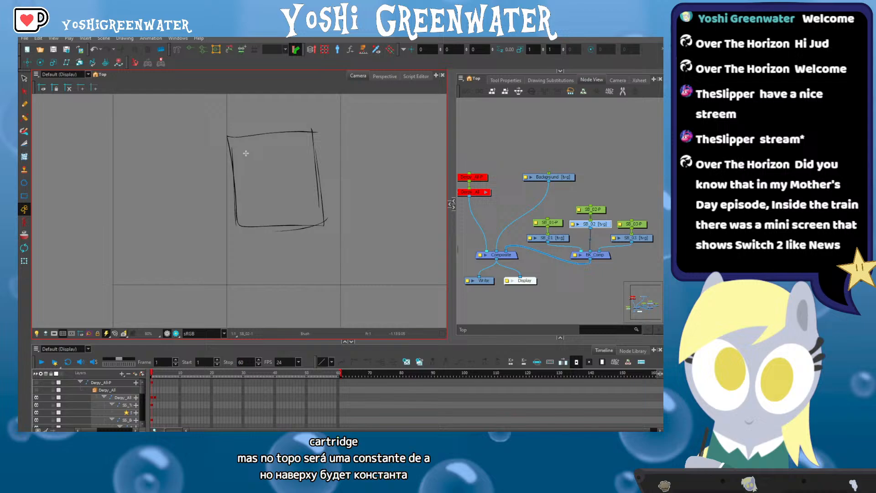
pyautogui.moveTo(246, 153)
pyautogui.mouseDown()
pyautogui.moveTo(249, 192)
pyautogui.moveTo(300, 188)
pyautogui.moveTo(298, 144)
pyautogui.moveTo(238, 155)
pyautogui.moveTo(274, 161)
pyautogui.moveTo(265, 177)
pyautogui.mouseUp()
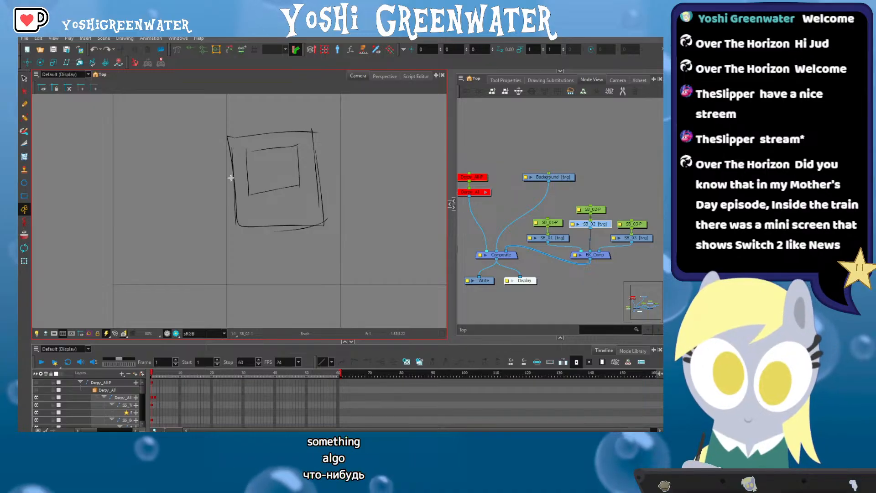
# Select the whole cartridge sketch, then reposition it and make it slightly taller
pyautogui.click(25, 78)
pyautogui.moveTo(219, 103)
pyautogui.mouseDown()
pyautogui.moveTo(364, 198)
pyautogui.moveTo(267, 195)
pyautogui.mouseUp()
pyautogui.moveTo(251, 156); pyautogui.dragTo(259, 162)
pyautogui.moveTo(233, 129); pyautogui.dragTo(235, 126)
# Lengthen the inner square downward and adjust its side lines
pyautogui.click(258, 171)
pyautogui.moveTo(257, 171); pyautogui.dragTo(266, 137)
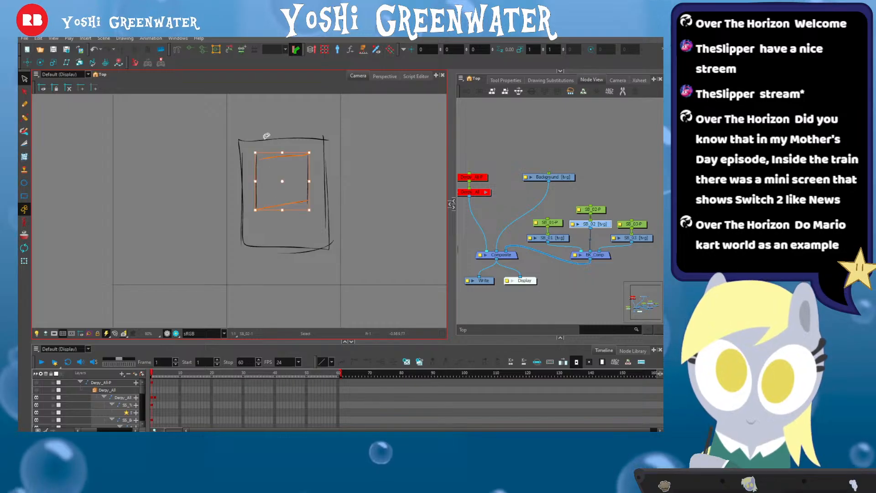
pyautogui.moveTo(282, 209); pyautogui.dragTo(282, 217)
pyautogui.click(308, 182)
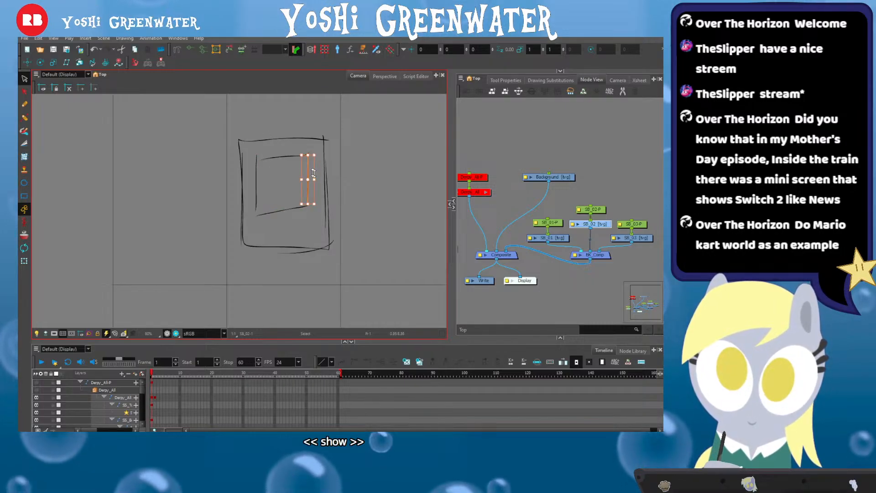
pyautogui.keyDown('shift'); pyautogui.click(262, 158); pyautogui.keyUp('shift')
pyautogui.keyDown('shift'); pyautogui.click(256, 168); pyautogui.keyUp('shift')
pyautogui.moveTo(309, 166); pyautogui.dragTo(309, 198)
# Line up the inner square's bottom line with its sides and delete the stray stroke beneath the outer outline
pyautogui.click(293, 208)
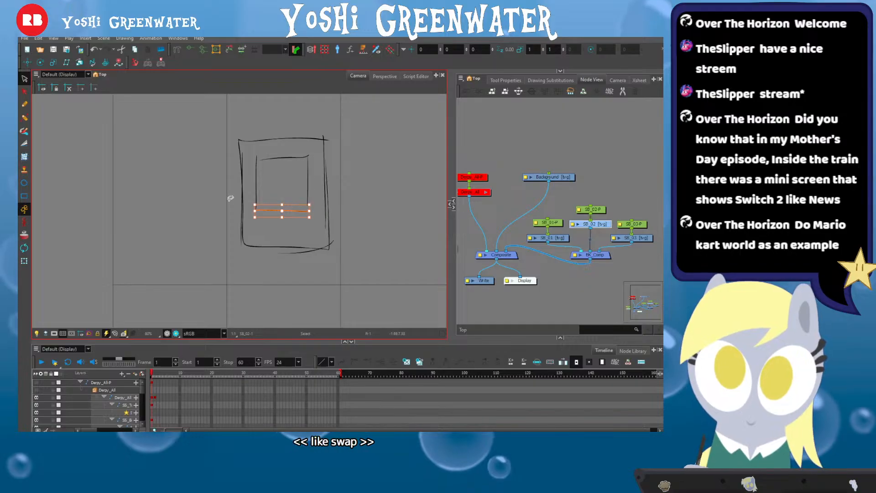
pyautogui.press('Left')
pyautogui.press('Left')
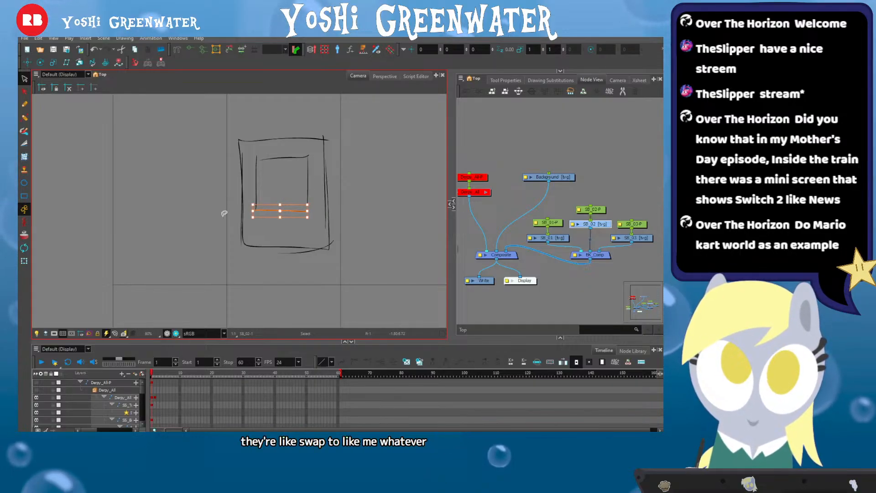
pyautogui.click(224, 171)
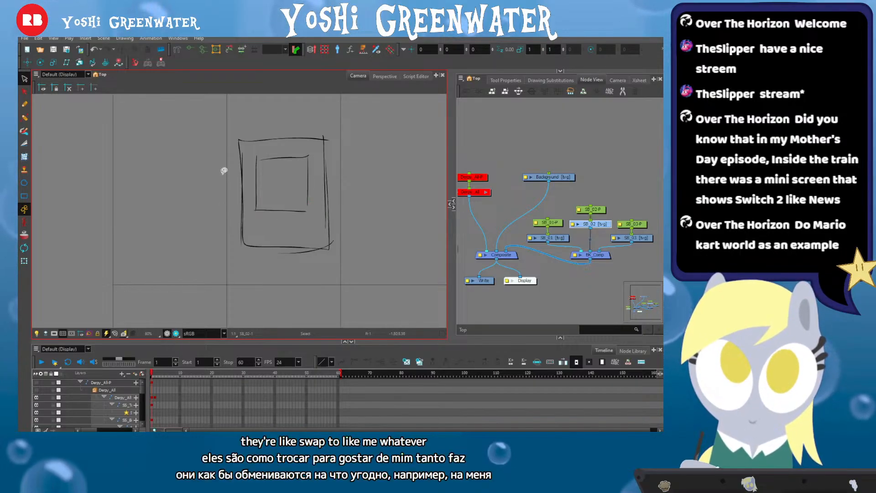
pyautogui.click(295, 252)
pyautogui.press('Delete')
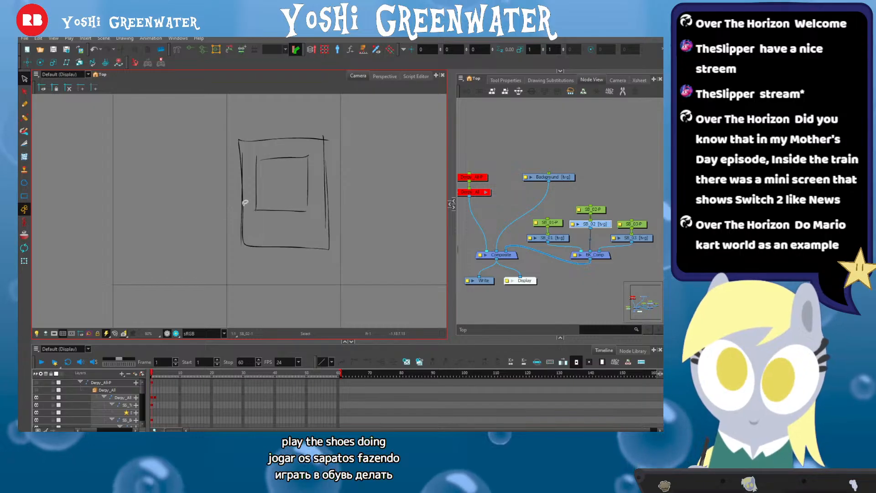
# On the SB_03 drawing, start a text list outside the camera frame's upper right corner with the line "Mario Kart"
pyautogui.scroll(-5, 245, 202)
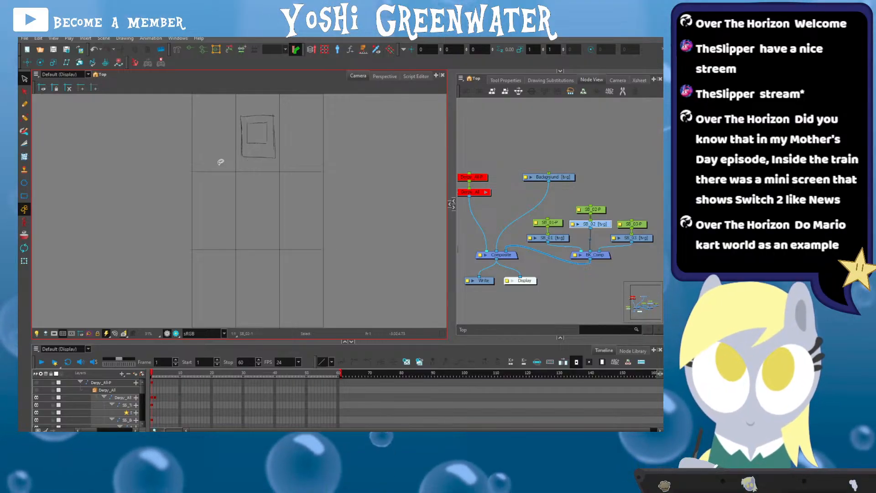
pyautogui.moveTo(192, 342); pyautogui.dragTo(191, 357)
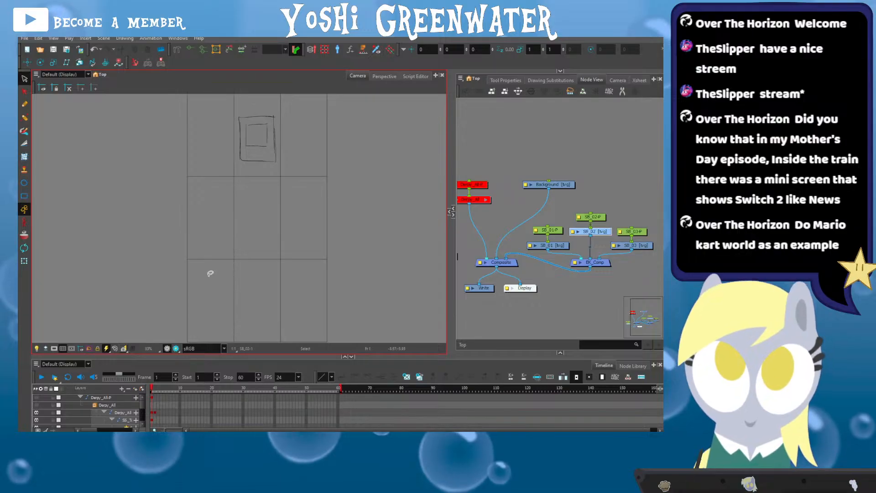
pyautogui.click(559, 247)
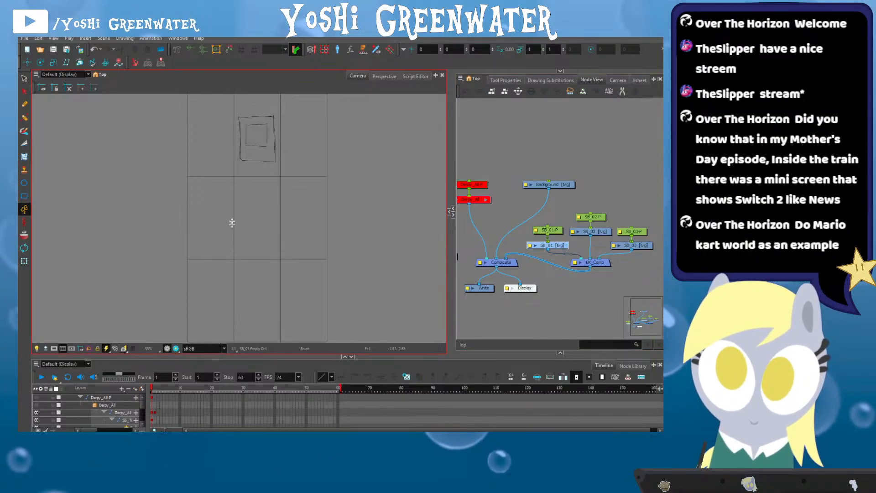
pyautogui.click(635, 248)
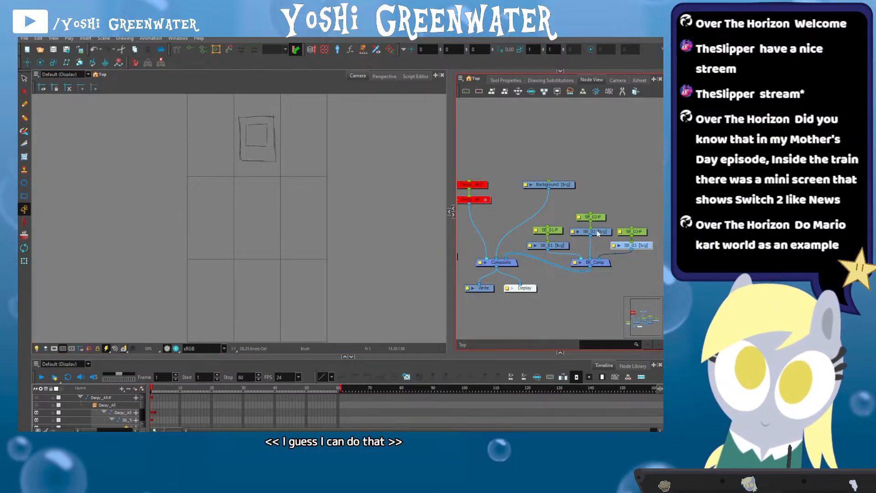
pyautogui.moveTo(303, 136); pyautogui.dragTo(260, 174)
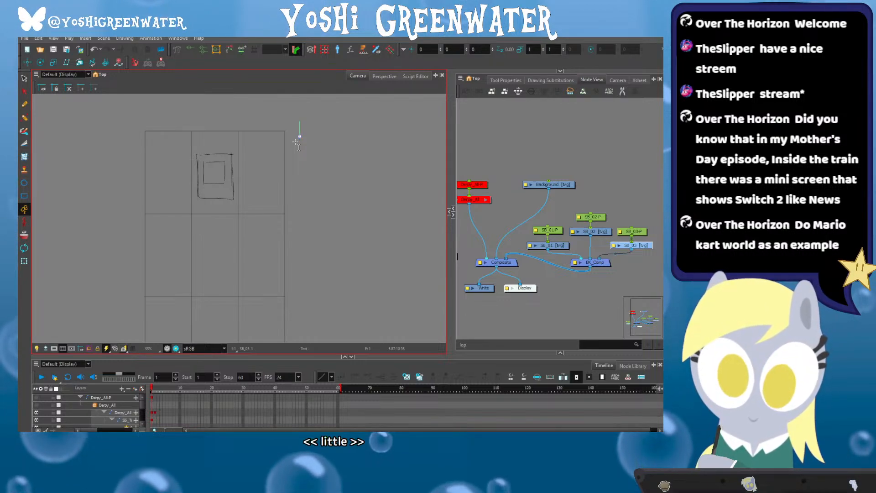
pyautogui.write('Mark')
pyautogui.press('BackSpace')
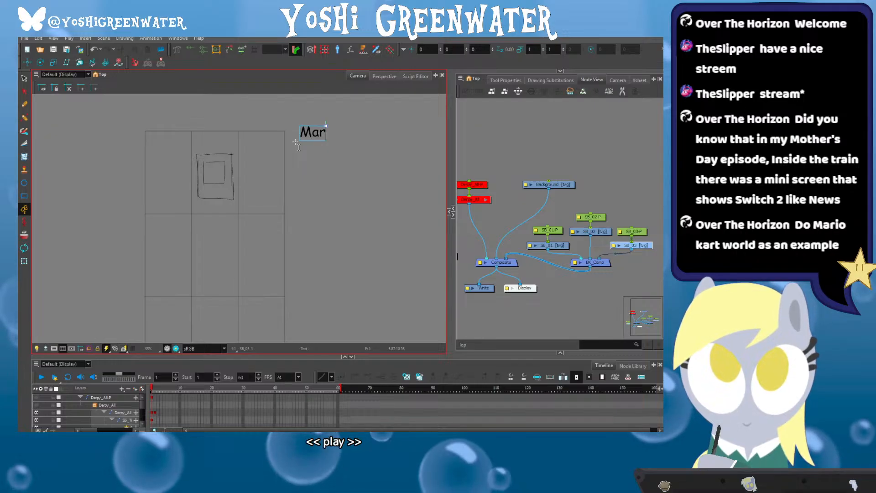
pyautogui.write('io Ka')
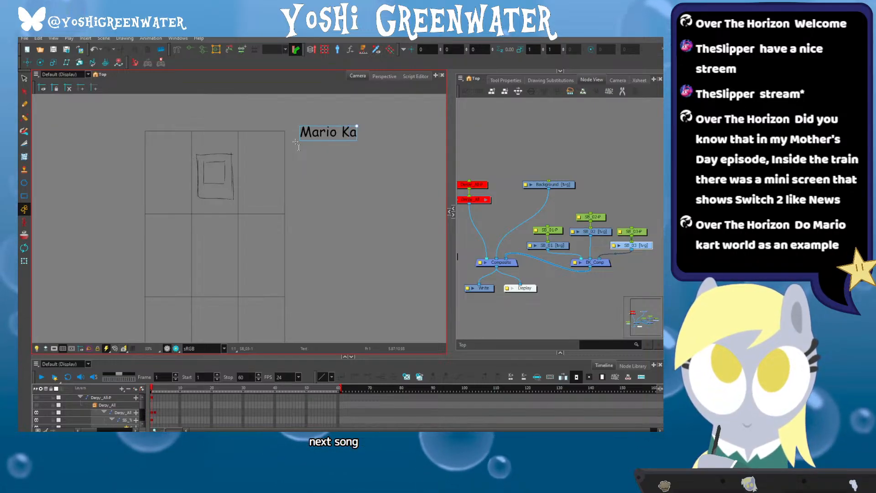
pyautogui.write('rt')
pyautogui.press('Return')
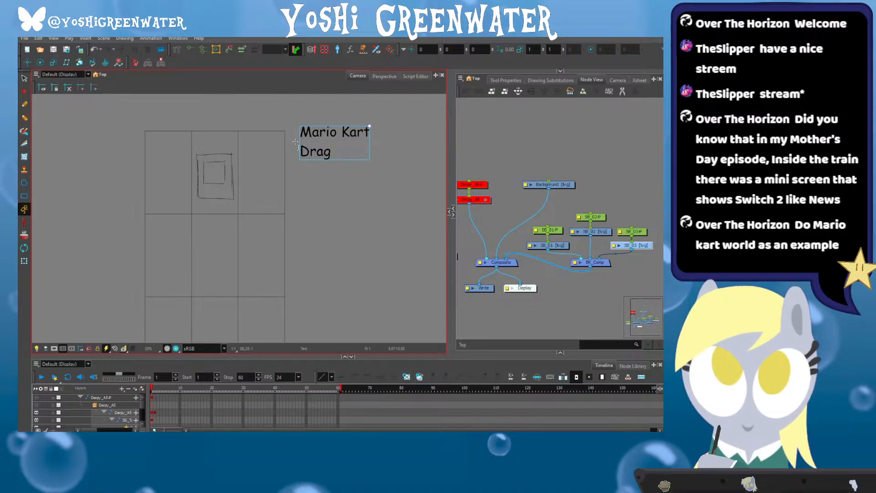
# Add the lines "Drag x Drive", "Donkey Kong" and "Metroid" to the text list beneath "Mario Kart"
pyautogui.write('Drag x Drive')
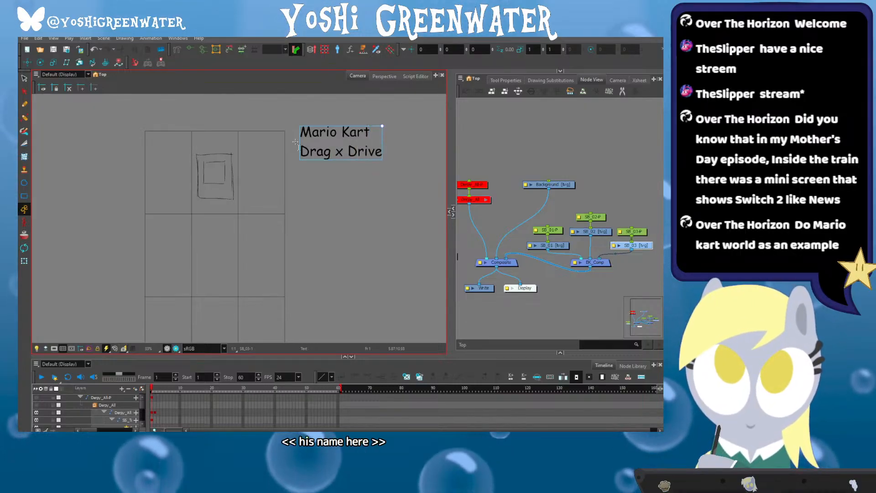
pyautogui.press('Return')
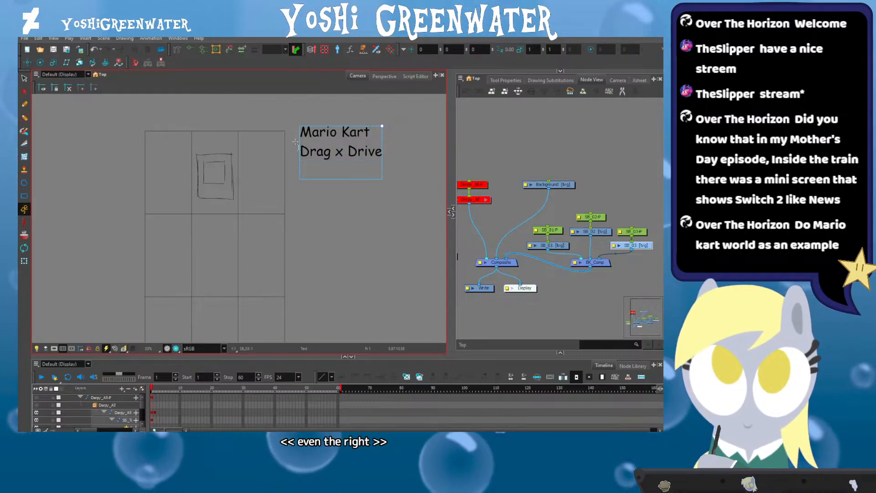
pyautogui.write('Dokn')
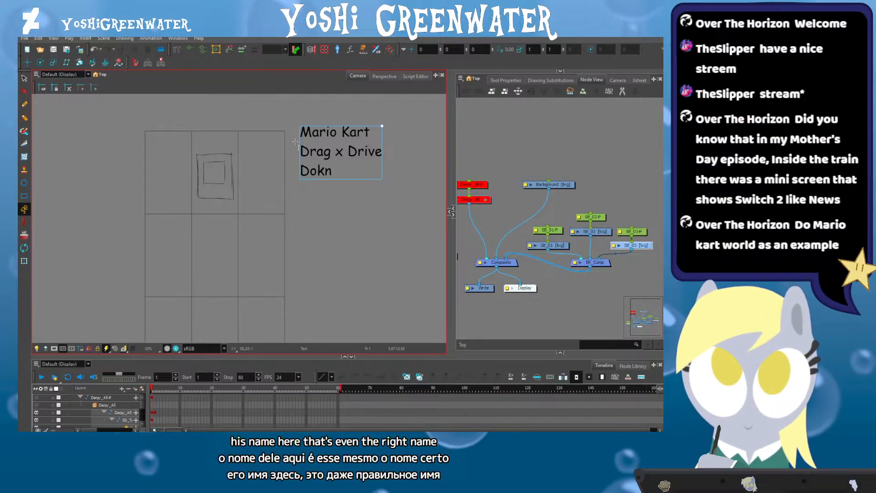
pyautogui.press('BackSpace')
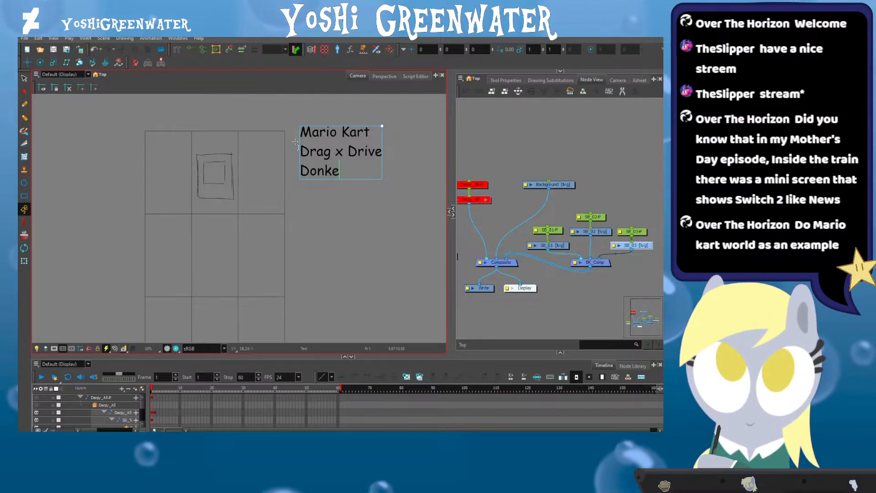
pyautogui.write('key Kong')
pyautogui.press('Return')
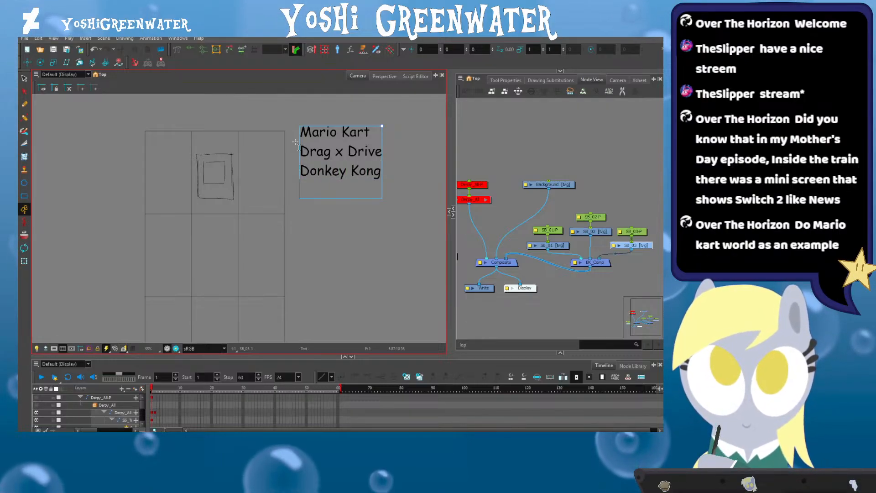
pyautogui.write('Metroid')
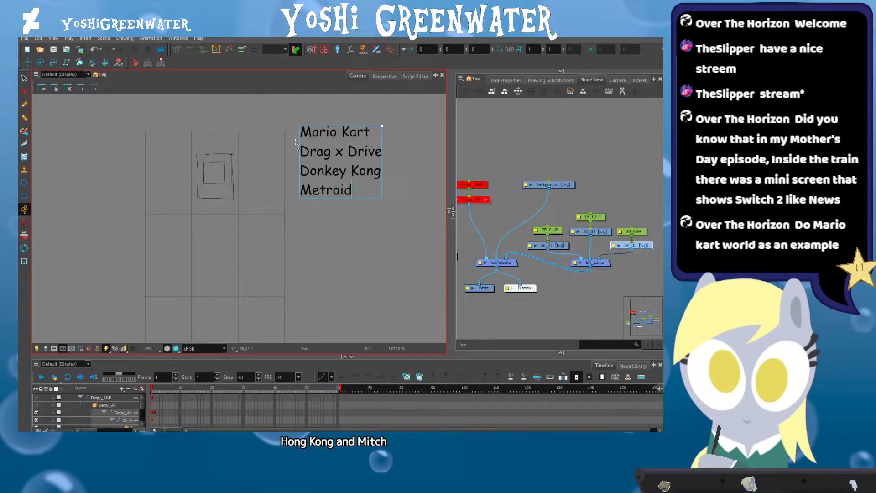
# Scale the game list down slightly and reposition it close to the camera frame's right edge
pyautogui.click(24, 78)
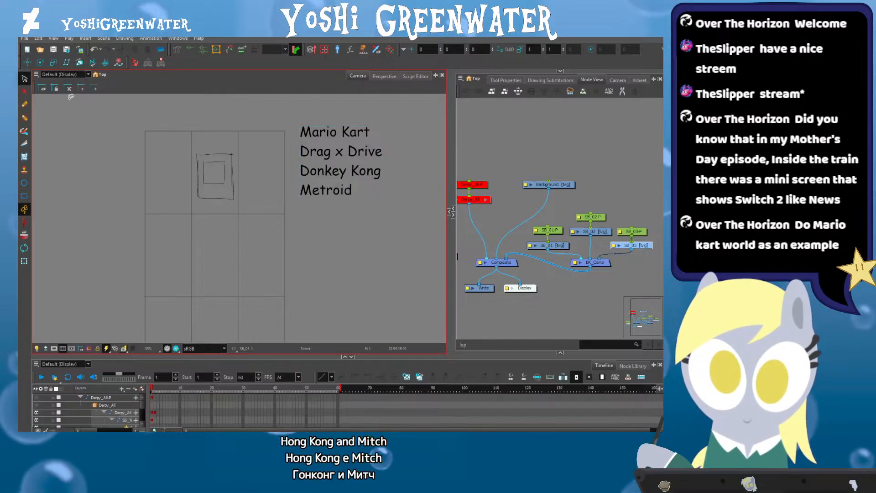
pyautogui.click(313, 167)
pyautogui.moveTo(313, 166); pyautogui.dragTo(306, 169)
pyautogui.moveTo(376, 199); pyautogui.dragTo(370, 195)
pyautogui.click(348, 204)
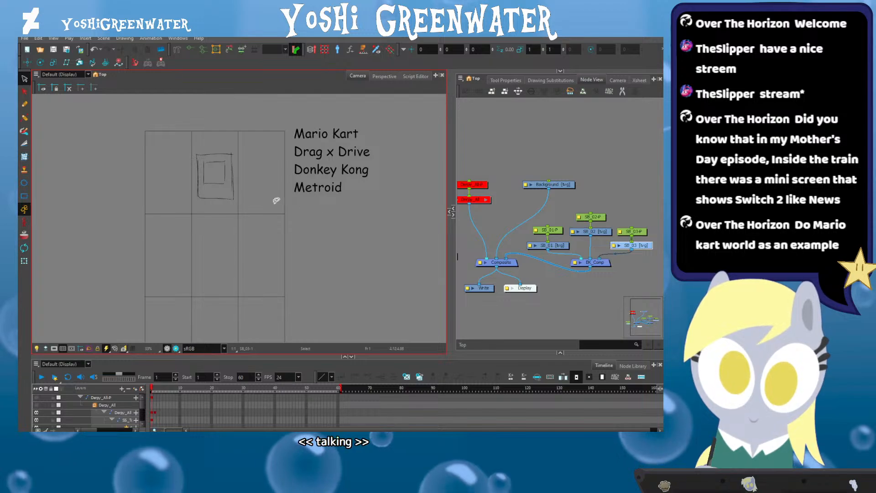
pyautogui.moveTo(297, 169); pyautogui.dragTo(299, 172)
pyautogui.click(316, 221)
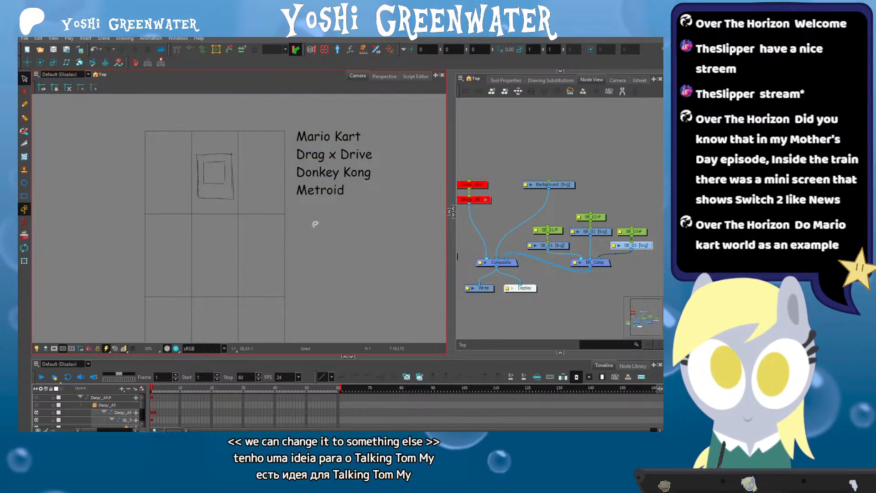
# Select the SB_01, SB_02 and SB_03 drawings with their pegs and composite to list their layers in the timeline
pyautogui.moveTo(174, 232); pyautogui.dragTo(219, 200)
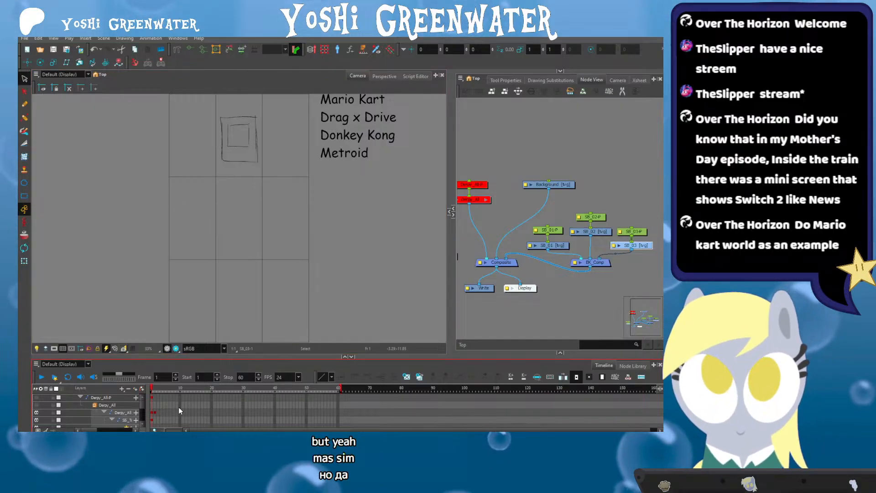
pyautogui.press('x')
pyautogui.moveTo(205, 357); pyautogui.dragTo(208, 373)
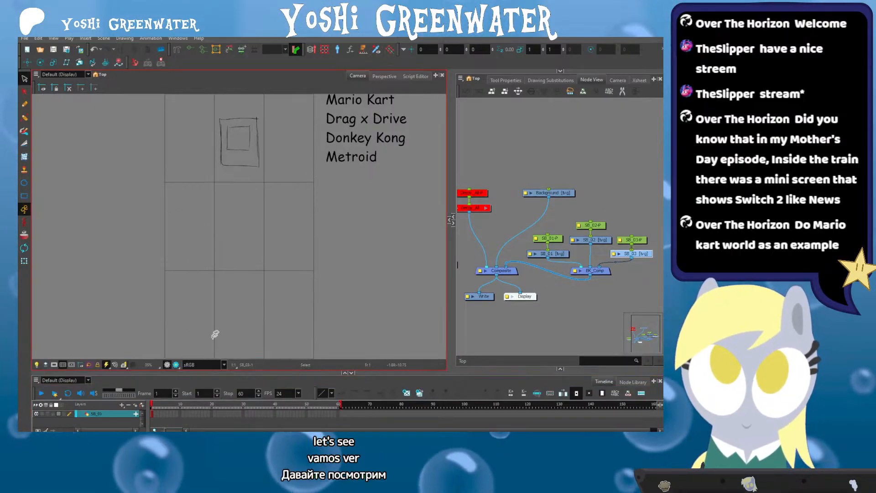
pyautogui.moveTo(573, 214); pyautogui.dragTo(543, 270)
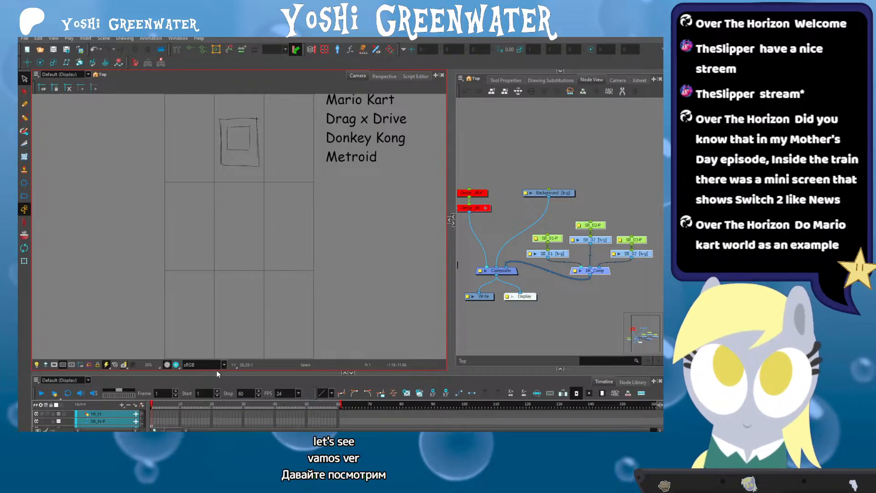
pyautogui.moveTo(216, 371); pyautogui.dragTo(216, 360)
# Shrink the game list a little more beside the camera frame
pyautogui.click(328, 141)
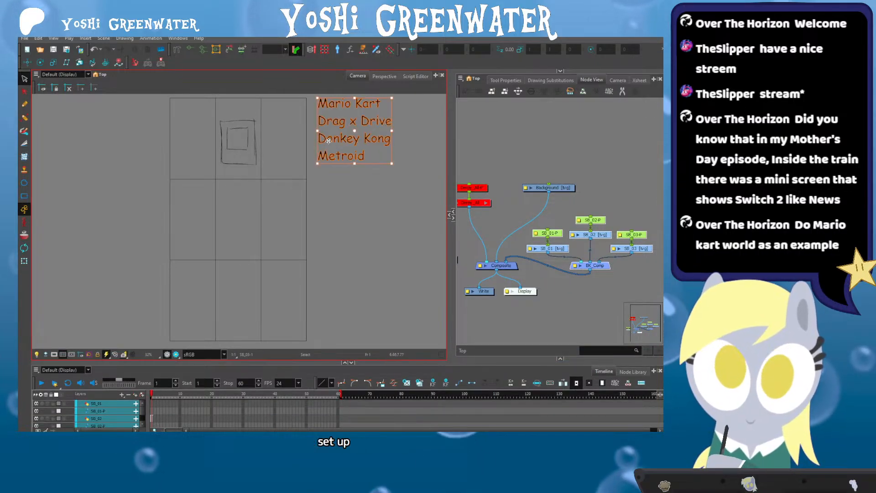
pyautogui.moveTo(391, 162); pyautogui.dragTo(387, 159)
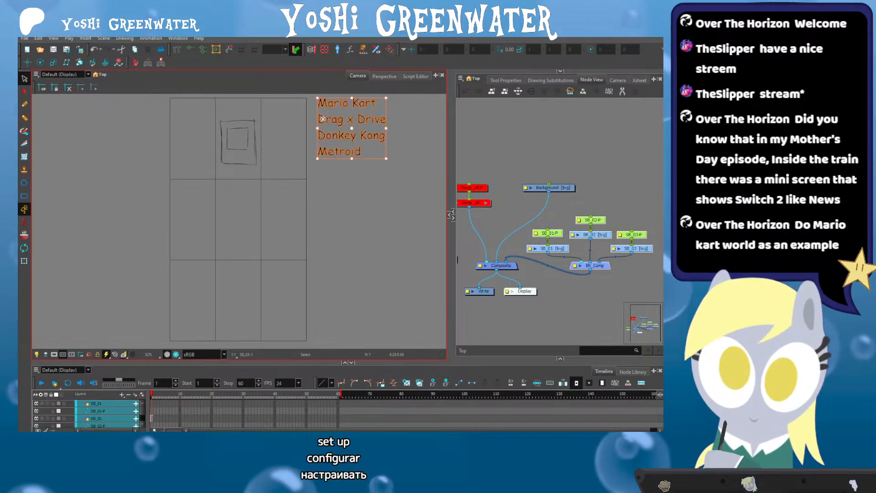
pyautogui.click(297, 201)
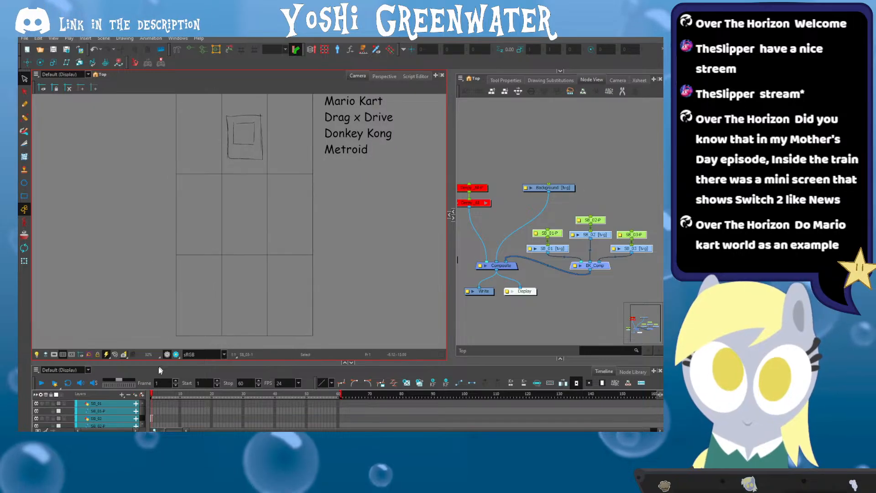
pyautogui.moveTo(158, 364); pyautogui.dragTo(158, 360)
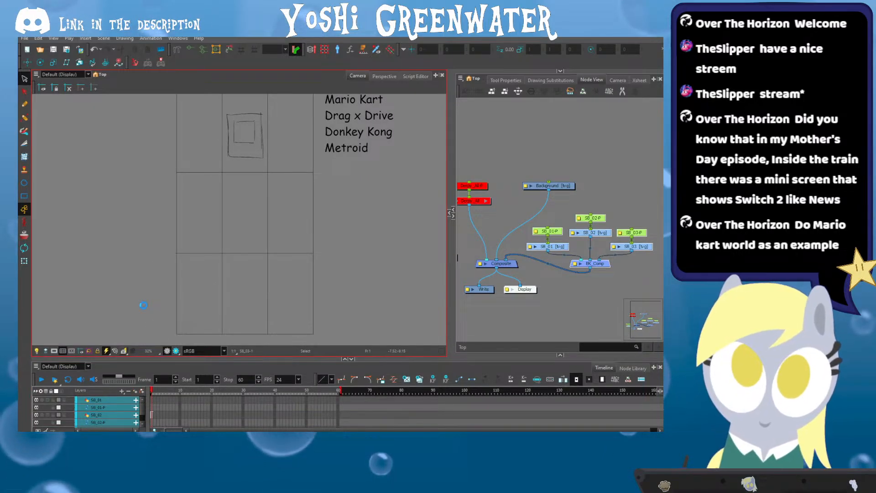
# Make the SB_01 drawing the active layer for sketching
pyautogui.click(547, 220)
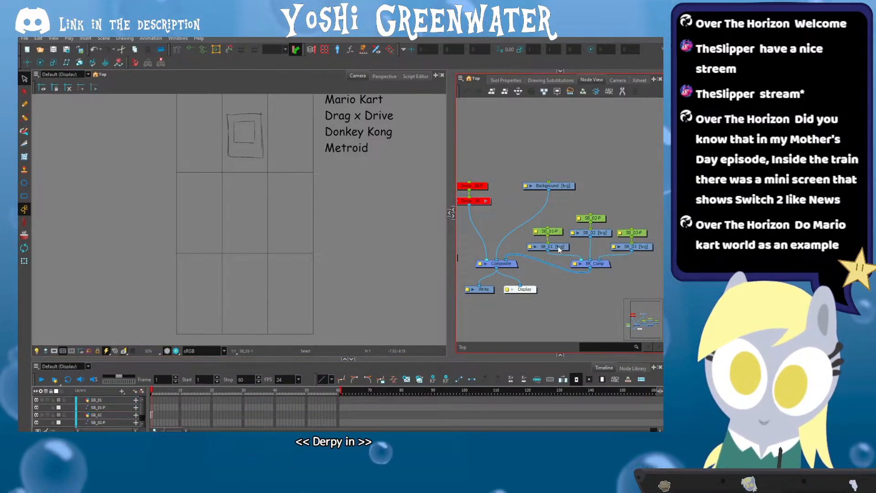
pyautogui.click(553, 246)
pyautogui.click(202, 251)
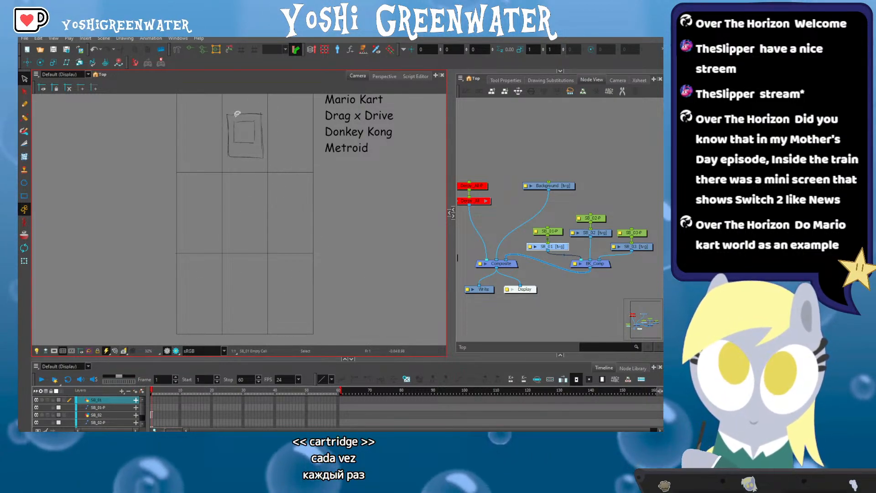
pyautogui.scroll(2, 246, 117)
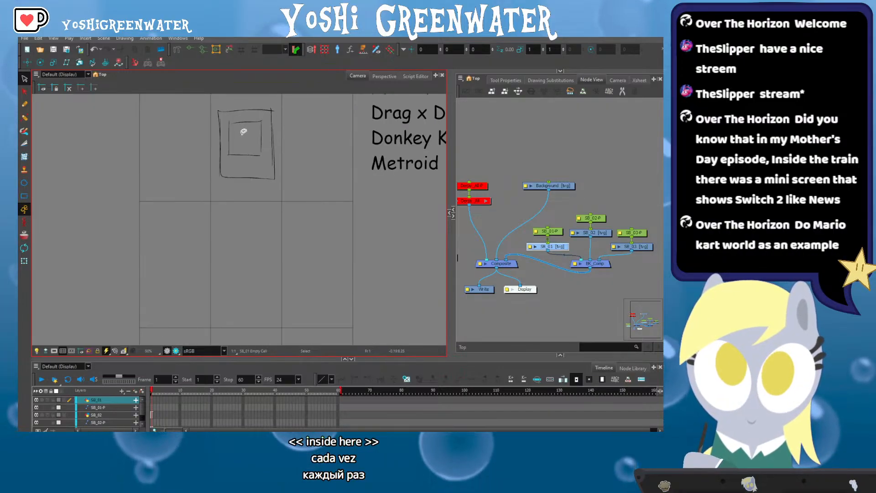
pyautogui.scroll(-1, 244, 131)
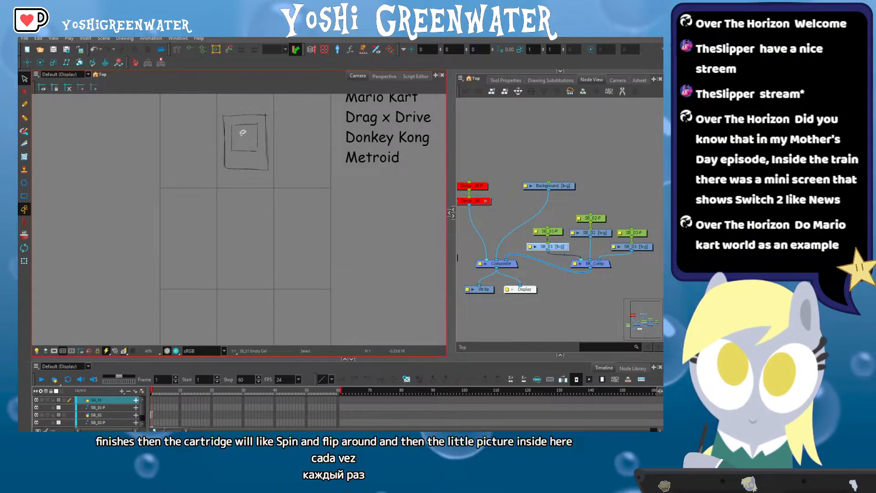
pyautogui.scroll(-1, 243, 132)
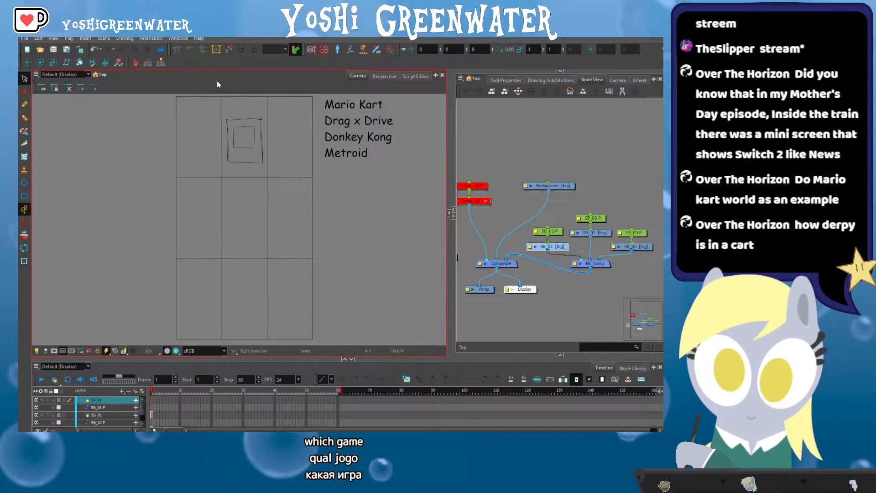
pyautogui.moveTo(198, 220); pyautogui.dragTo(206, 218)
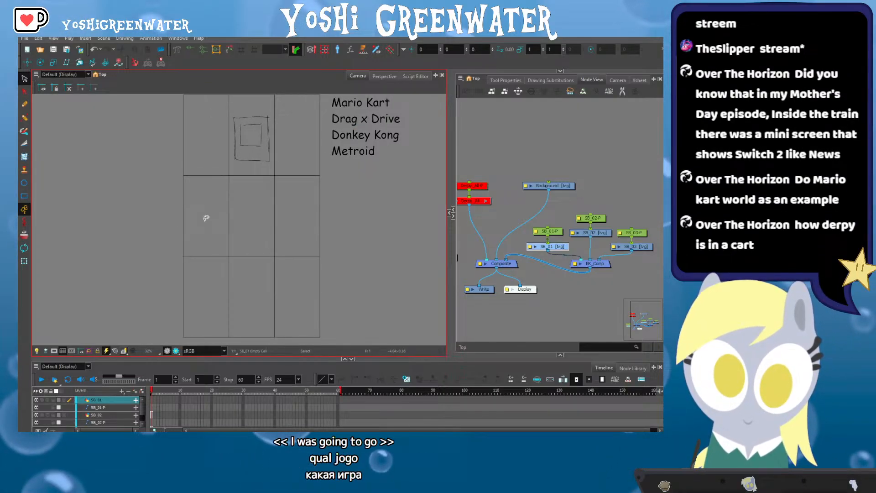
pyautogui.click(560, 219)
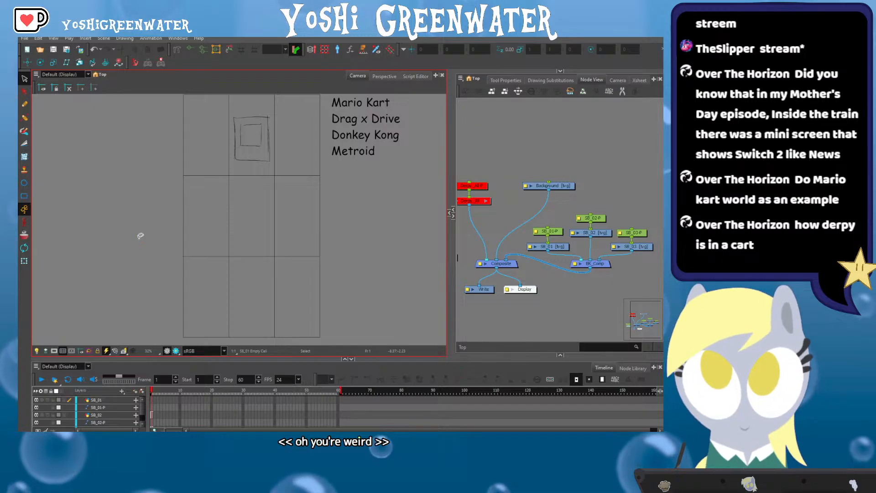
pyautogui.click(542, 246)
pyautogui.click(271, 183)
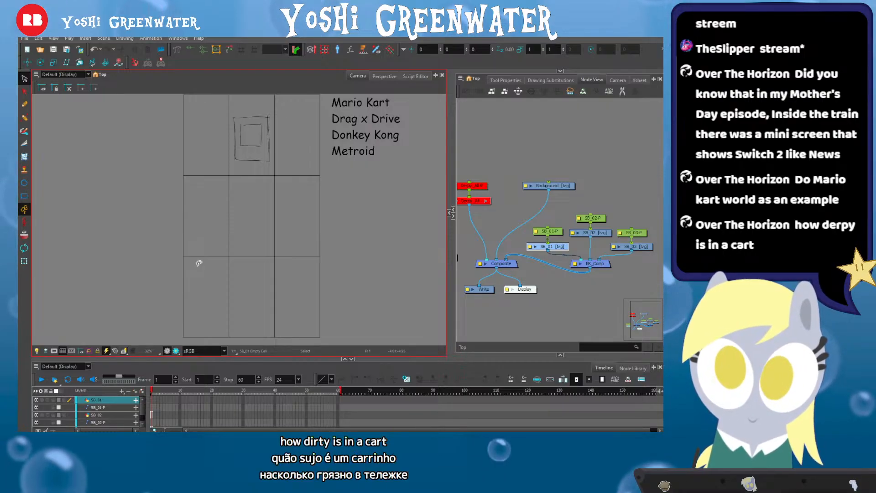
# Show a second camera view in place of the node view, with the main view zoomed in on the frame's lower part
pyautogui.moveTo(215, 245); pyautogui.dragTo(243, 226)
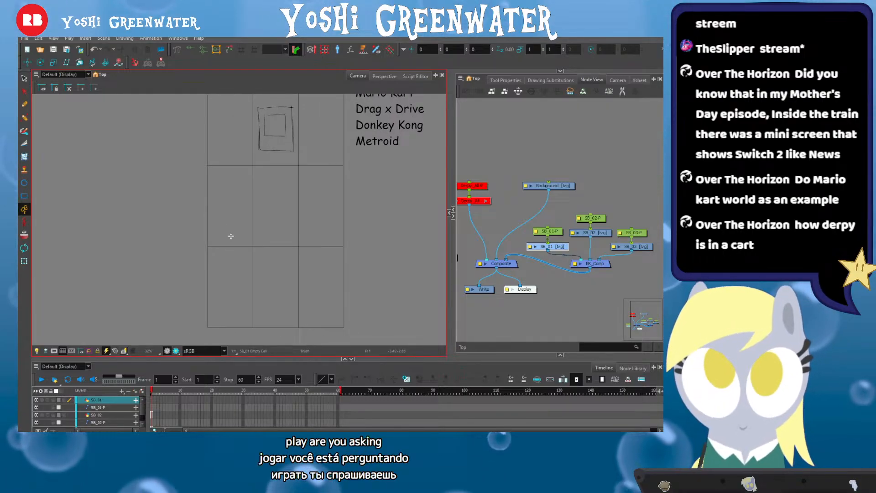
pyautogui.scroll(2, 231, 237)
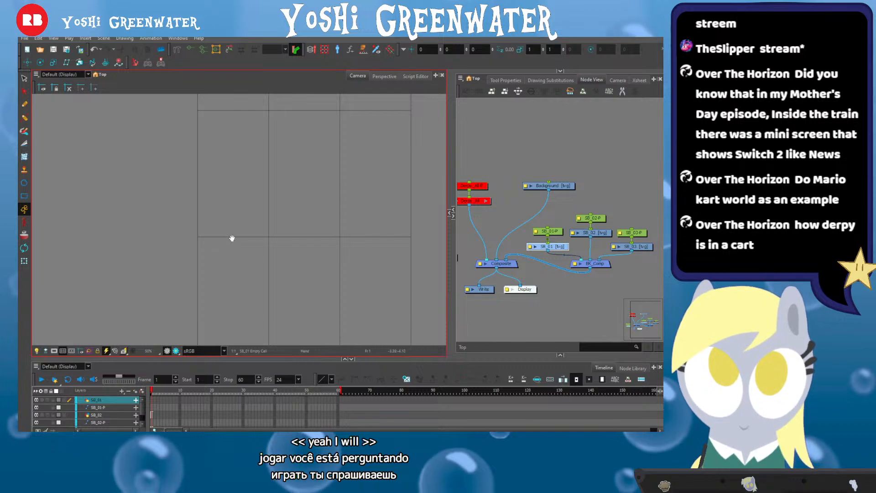
pyautogui.moveTo(231, 238); pyautogui.dragTo(191, 213)
pyautogui.moveTo(179, 245); pyautogui.dragTo(198, 252)
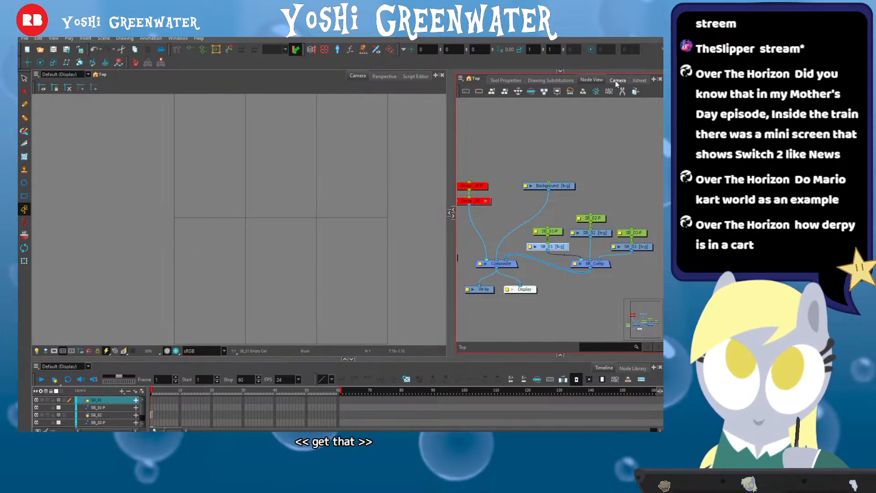
pyautogui.click(617, 81)
pyautogui.moveTo(201, 287); pyautogui.dragTo(187, 285)
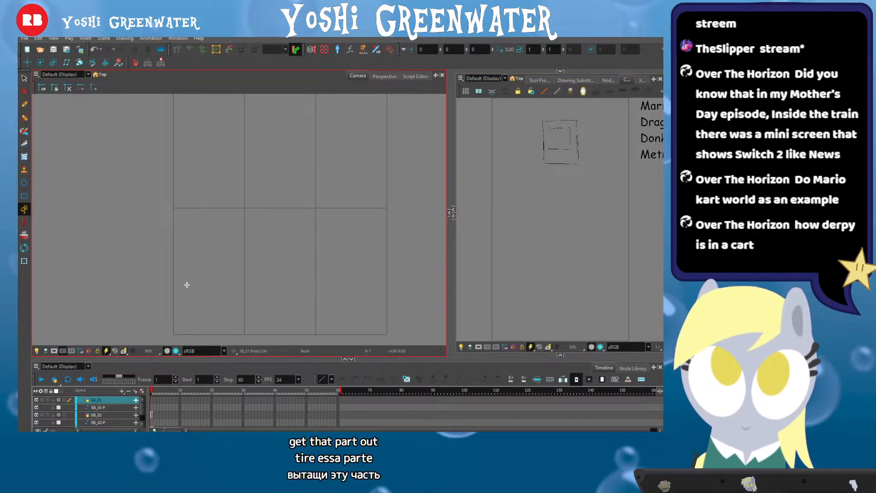
# On SB_01, sketch Derpy's round head with a rounded brimmed cap near the frame's left edge
pyautogui.moveTo(190, 222)
pyautogui.mouseDown()
pyautogui.moveTo(224, 213)
pyautogui.moveTo(190, 228)
pyautogui.mouseUp()
pyautogui.scroll(2, 187, 215)
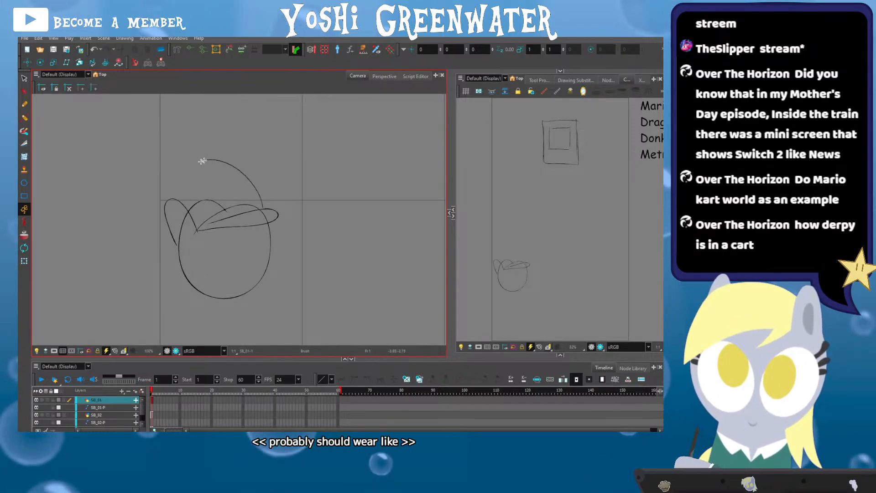
pyautogui.moveTo(202, 161)
pyautogui.mouseDown()
pyautogui.moveTo(186, 204)
pyautogui.moveTo(214, 186)
pyautogui.moveTo(230, 204)
pyautogui.moveTo(251, 197)
pyautogui.mouseUp()
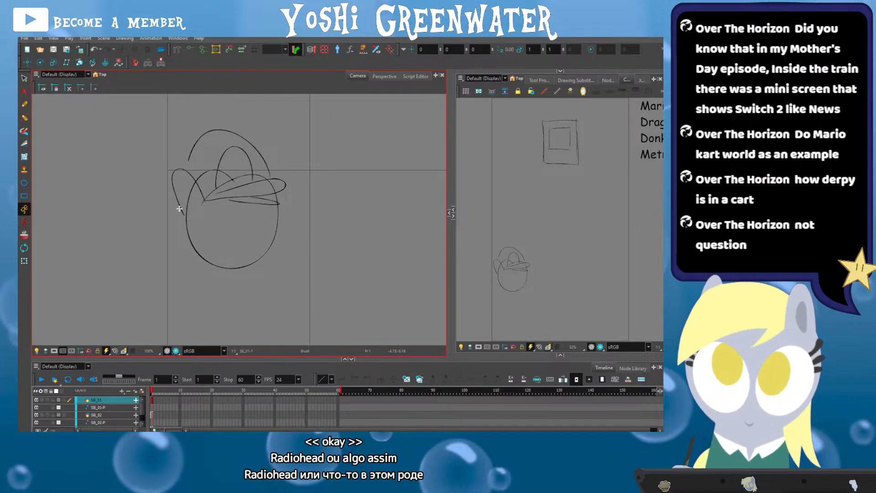
# Add hair strands down the left side of the head and extend the cap's brim to the right
pyautogui.moveTo(180, 211)
pyautogui.mouseDown()
pyautogui.moveTo(182, 232)
pyautogui.moveTo(196, 204)
pyautogui.mouseUp()
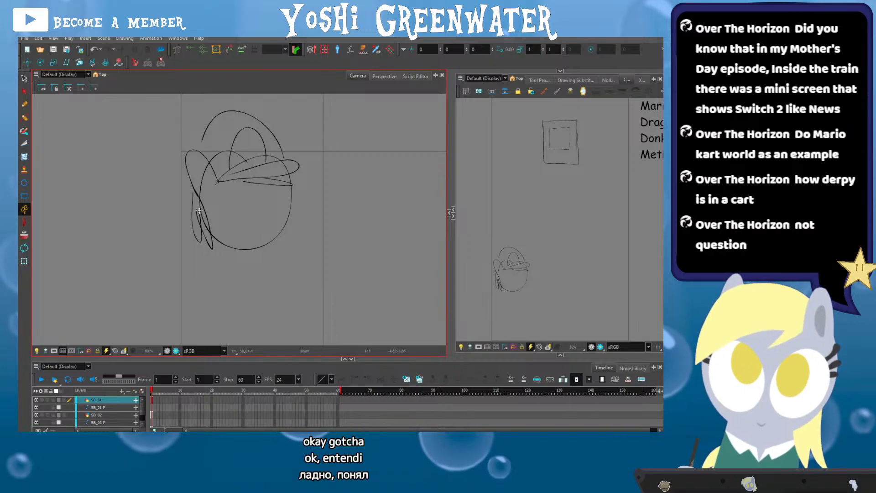
pyautogui.moveTo(207, 168); pyautogui.dragTo(214, 153)
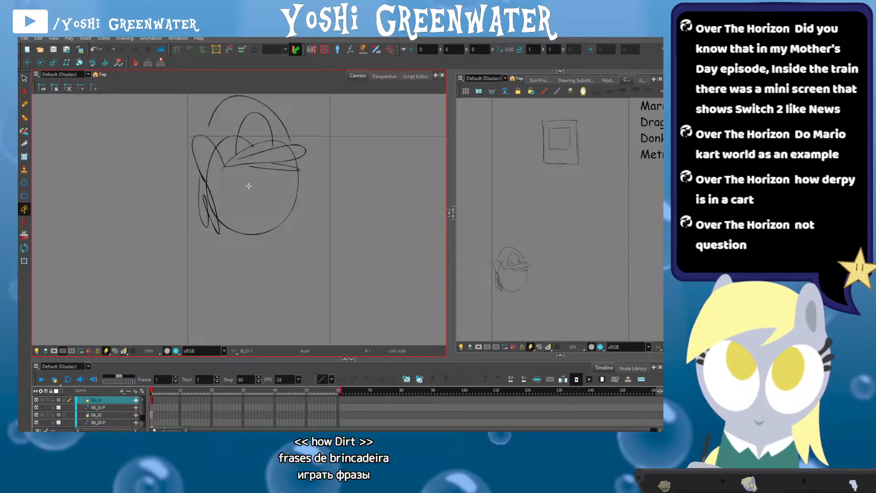
pyautogui.moveTo(227, 116); pyautogui.dragTo(207, 140)
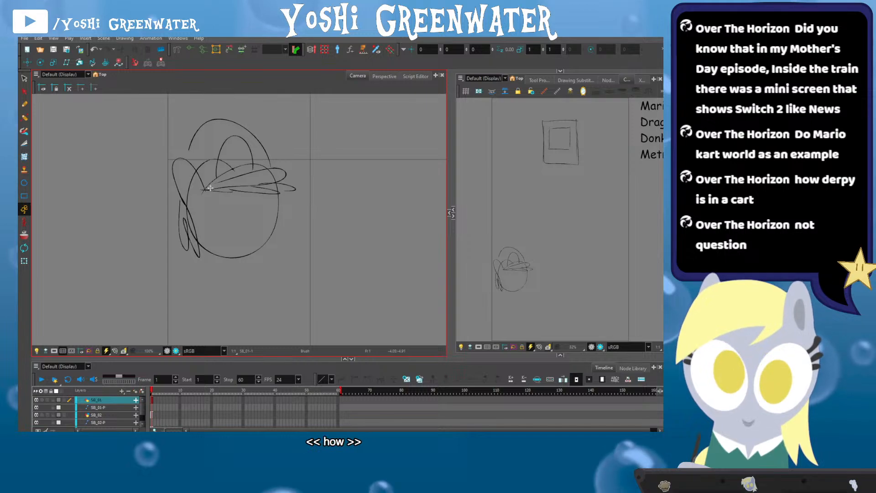
pyautogui.press('space')
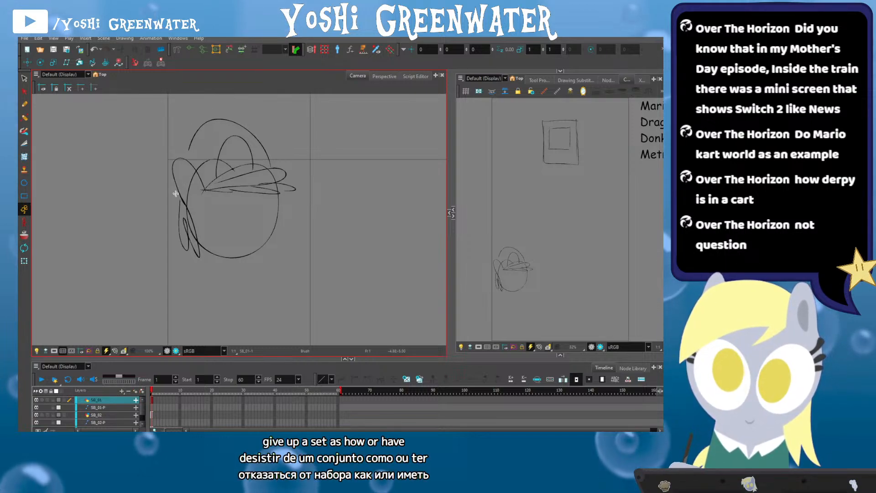
pyautogui.moveTo(173, 194); pyautogui.dragTo(180, 190)
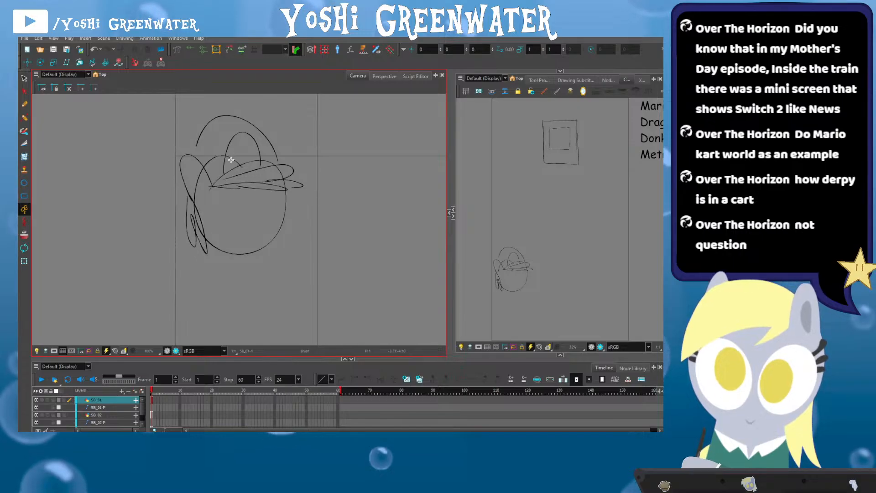
# Trim the stray lines inside the cap's emblem arch with the Cutter and close the cap's outline at the back
pyautogui.hotkey('alt', 't')
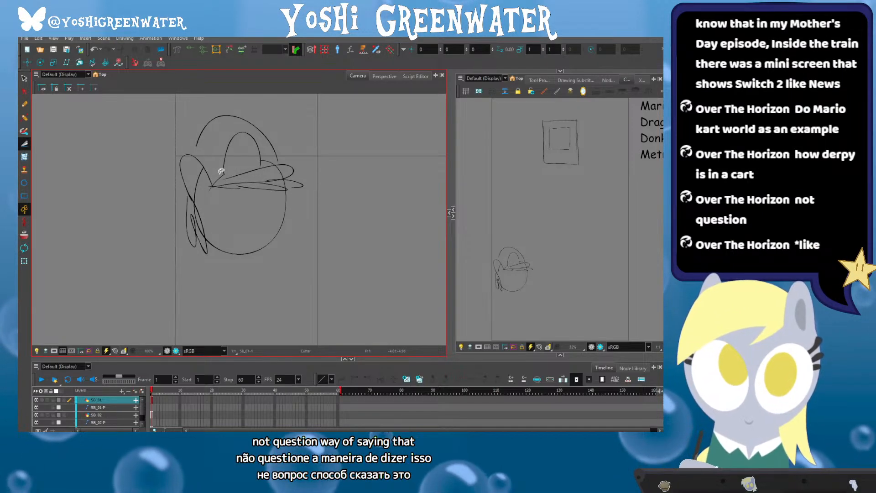
pyautogui.hotkey('alt', 'b')
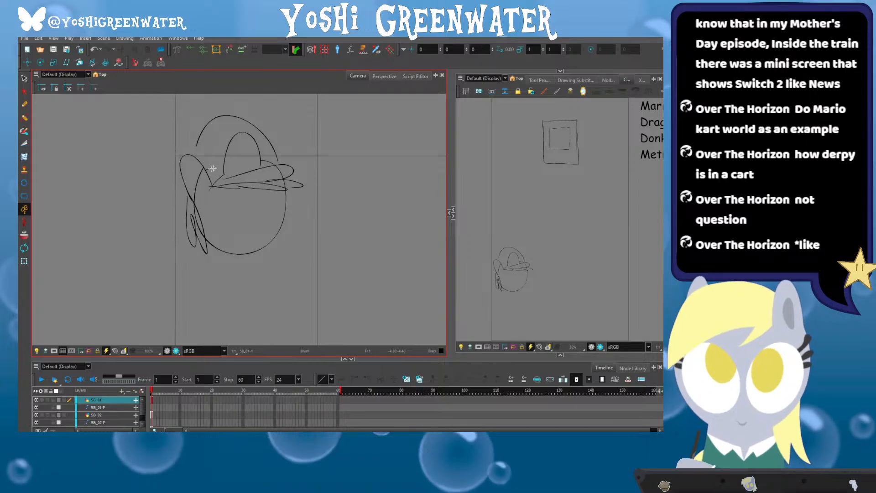
pyautogui.moveTo(196, 141); pyautogui.dragTo(194, 154)
# Draw two vertical eye lines and a rounded muzzle on the face, and put a letter D on the cap's emblem
pyautogui.moveTo(244, 203); pyautogui.dragTo(252, 194)
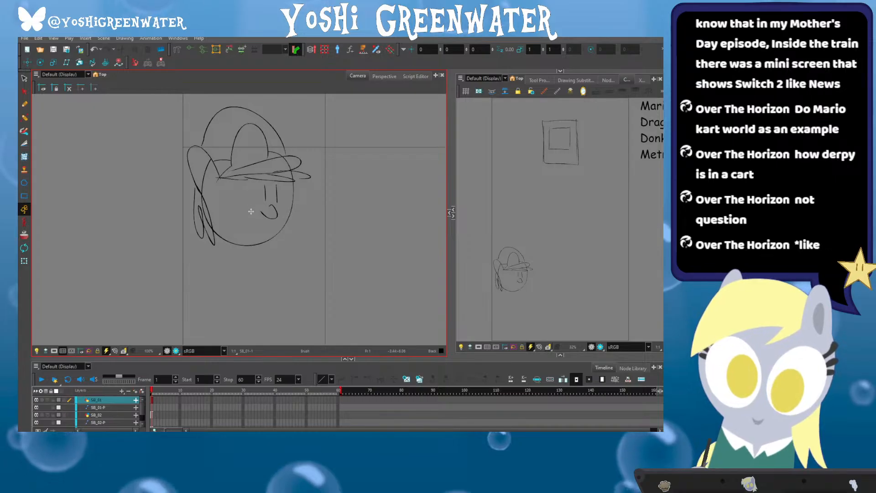
pyautogui.hotkey('ctrl', 'z')
pyautogui.moveTo(264, 209)
pyautogui.mouseDown()
pyautogui.moveTo(273, 213)
pyautogui.moveTo(258, 209)
pyautogui.mouseUp()
pyautogui.moveTo(244, 138); pyautogui.dragTo(247, 154)
pyautogui.moveTo(244, 137)
pyautogui.mouseDown()
pyautogui.moveTo(258, 150)
pyautogui.moveTo(247, 155)
pyautogui.mouseUp()
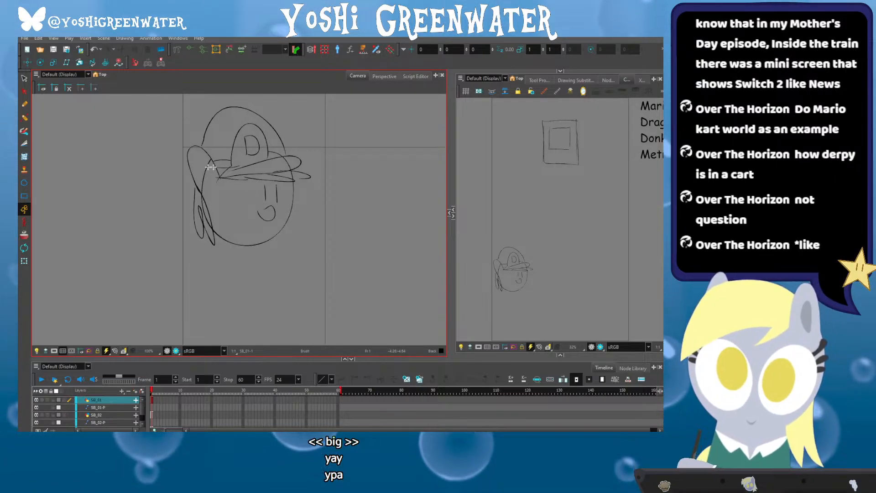
# Below the head, draw a vertical body line, a slanted oval for the hand, and a flat ellipse as the kart's base
pyautogui.moveTo(198, 246)
pyautogui.mouseDown()
pyautogui.moveTo(226, 223)
pyautogui.moveTo(212, 219)
pyautogui.moveTo(243, 267)
pyautogui.mouseUp()
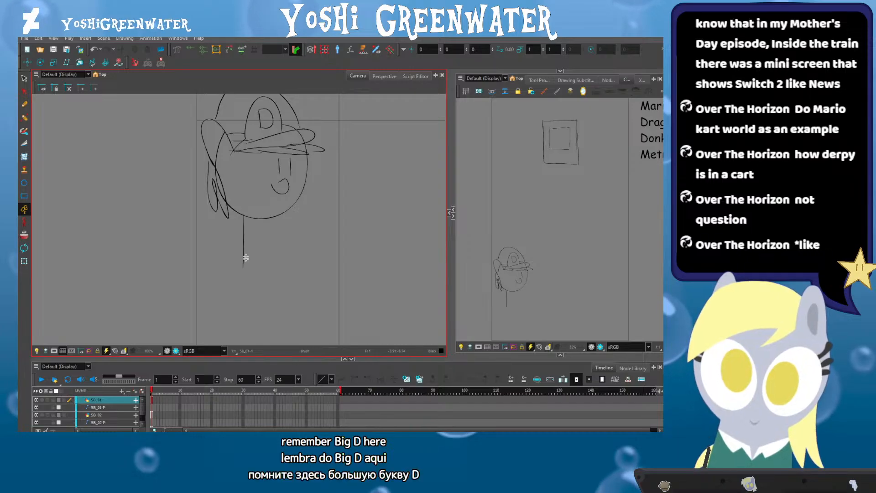
pyautogui.moveTo(228, 233); pyautogui.dragTo(206, 234)
pyautogui.moveTo(260, 259)
pyautogui.mouseDown()
pyautogui.moveTo(286, 239)
pyautogui.moveTo(260, 255)
pyautogui.moveTo(250, 219)
pyautogui.mouseUp()
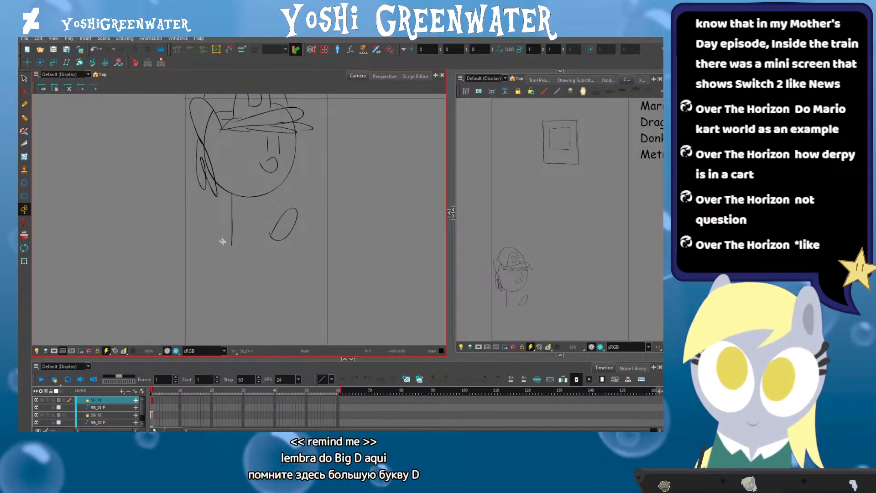
pyautogui.moveTo(208, 243); pyautogui.dragTo(203, 233)
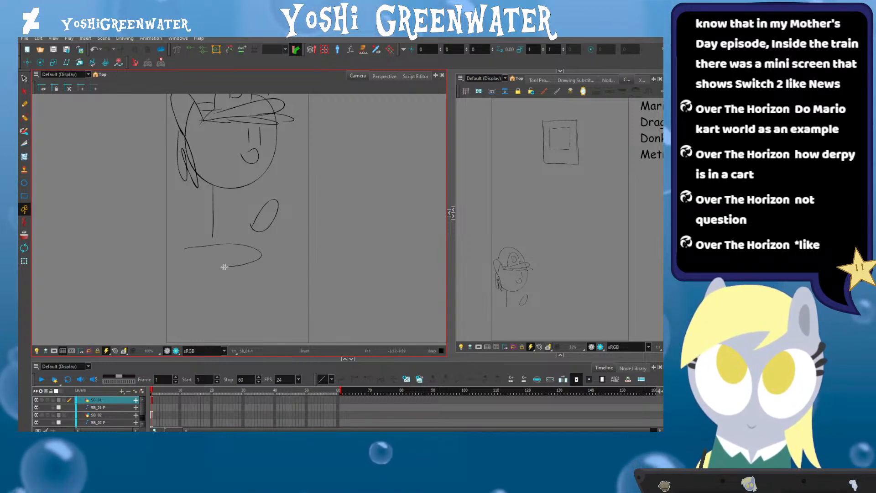
pyautogui.moveTo(224, 267); pyautogui.dragTo(183, 250)
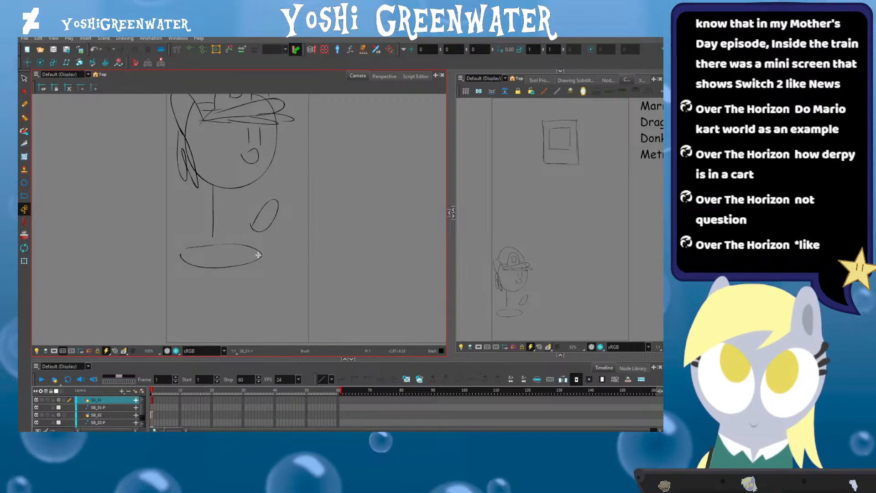
# Delete the slanted oval beside the body line
pyautogui.hotkey('alt', 's')
pyautogui.moveTo(247, 201); pyautogui.dragTo(281, 233)
pyautogui.press('Delete')
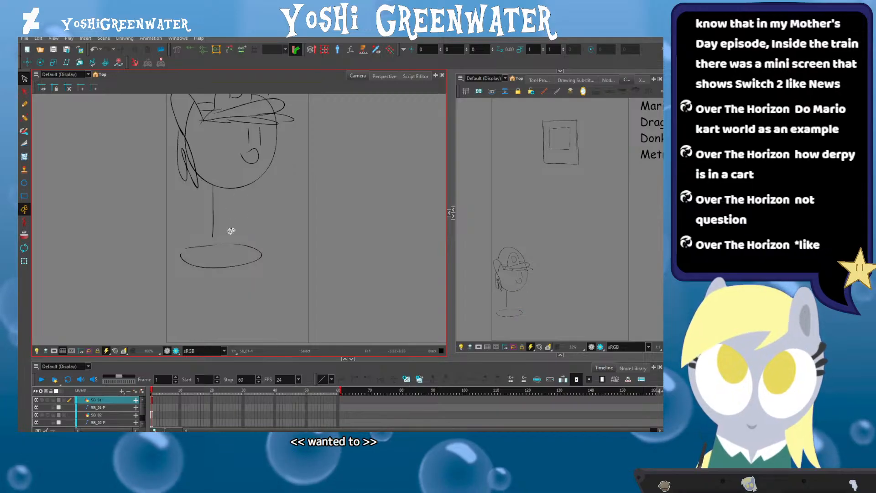
# Sketch the kart around the flat ellipse with two round wheels and a rear fin, and add a hand oval above its front
pyautogui.hotkey('alt', 'b')
pyautogui.moveTo(181, 258)
pyautogui.mouseDown()
pyautogui.moveTo(149, 233)
pyautogui.moveTo(186, 258)
pyautogui.moveTo(172, 277)
pyautogui.mouseUp()
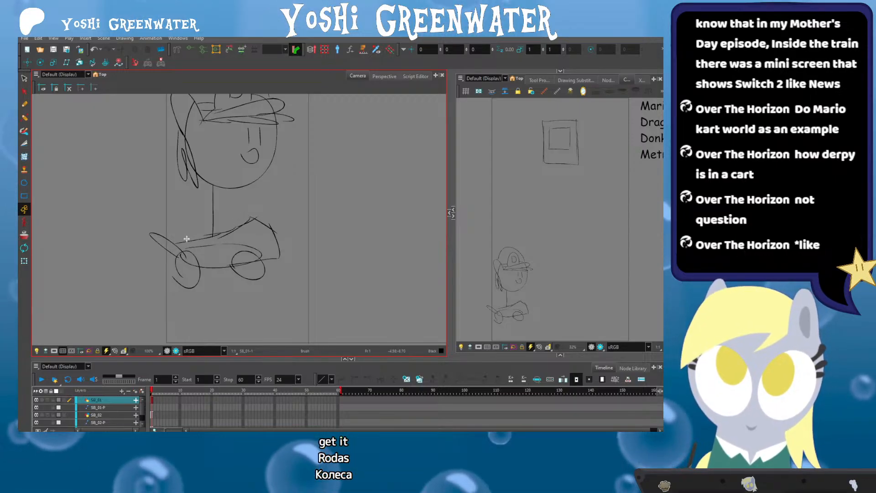
pyautogui.moveTo(182, 239)
pyautogui.mouseDown()
pyautogui.moveTo(244, 224)
pyautogui.moveTo(244, 207)
pyautogui.moveTo(236, 226)
pyautogui.mouseUp()
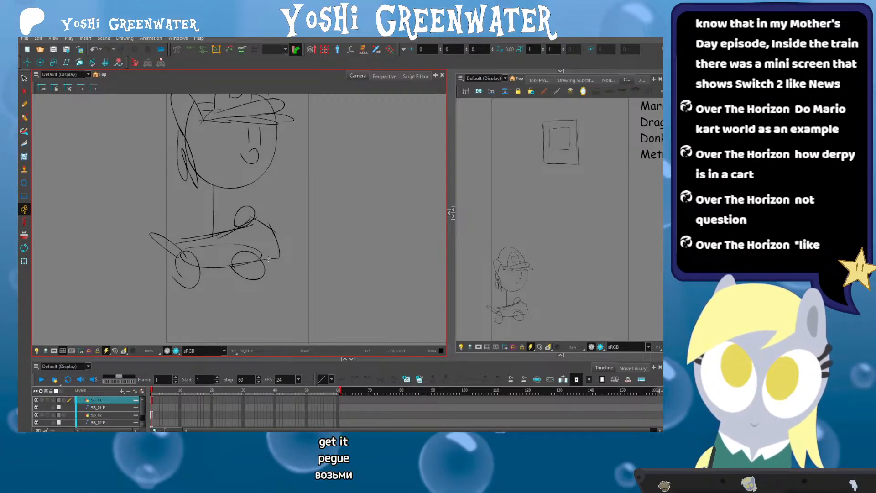
# Add a pointed nose and curved front details to the kart, draw the arm to the hand, and reinforce the wheel outlines
pyautogui.moveTo(275, 258)
pyautogui.mouseDown()
pyautogui.moveTo(274, 200)
pyautogui.moveTo(235, 223)
pyautogui.mouseUp()
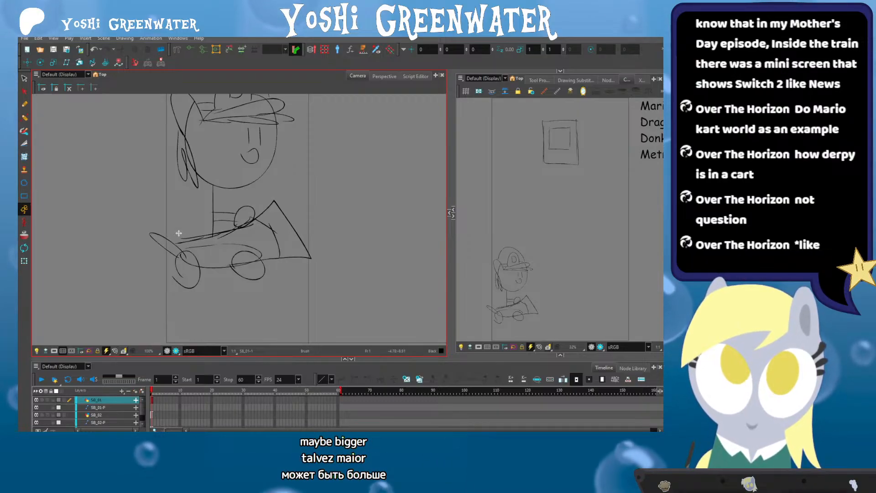
pyautogui.moveTo(273, 255); pyautogui.dragTo(287, 255)
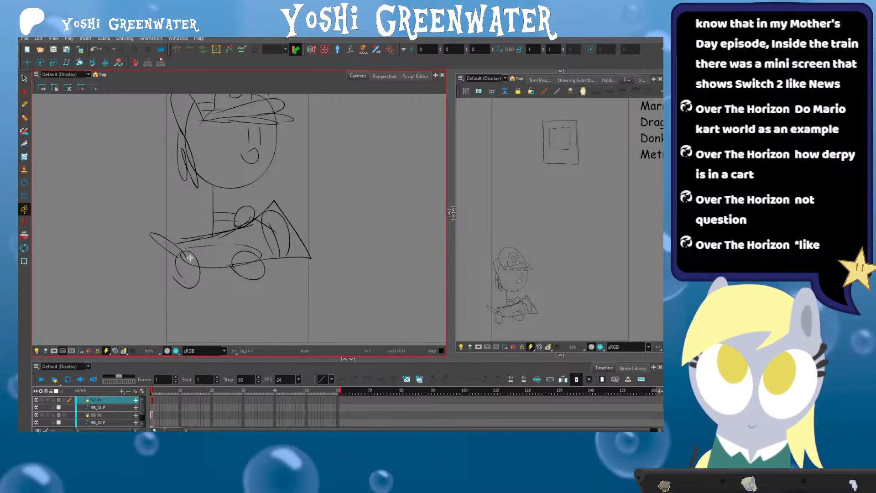
pyautogui.moveTo(186, 256)
pyautogui.mouseDown()
pyautogui.moveTo(185, 276)
pyautogui.moveTo(186, 250)
pyautogui.mouseUp()
pyautogui.moveTo(232, 265); pyautogui.dragTo(230, 250)
pyautogui.scroll(2, 210, 252)
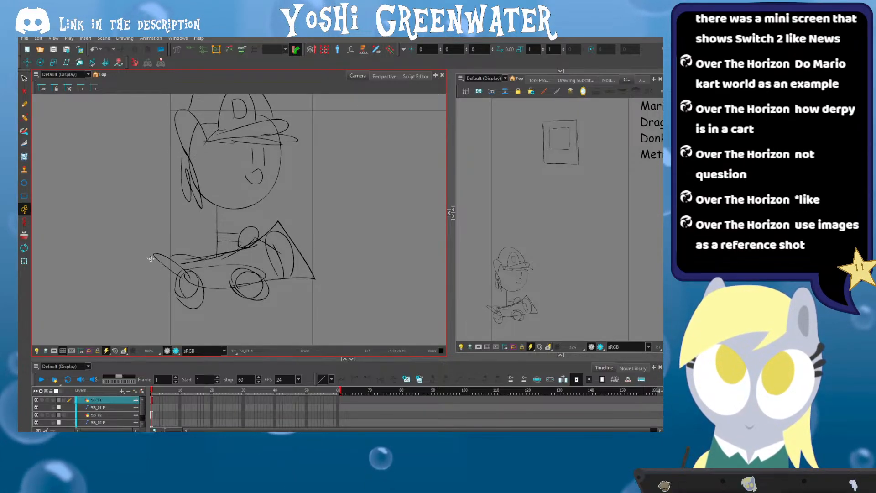
pyautogui.moveTo(184, 206); pyautogui.dragTo(193, 199)
pyautogui.moveTo(165, 241)
pyautogui.mouseDown()
pyautogui.moveTo(146, 252)
pyautogui.moveTo(151, 211)
pyautogui.moveTo(248, 274)
pyautogui.moveTo(157, 306)
pyautogui.mouseUp()
# Select the whole Derpy kart sketch and move it slightly up and inward from the frame's left edge
pyautogui.hotkey('shift', 'm')
pyautogui.click(24, 80)
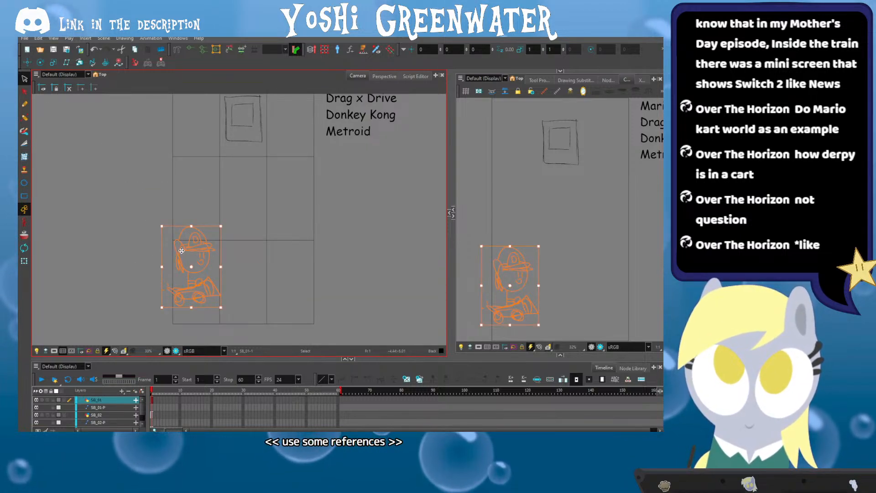
pyautogui.moveTo(180, 248)
pyautogui.mouseDown()
pyautogui.moveTo(192, 246)
pyautogui.moveTo(187, 233)
pyautogui.mouseUp()
pyautogui.click(151, 268)
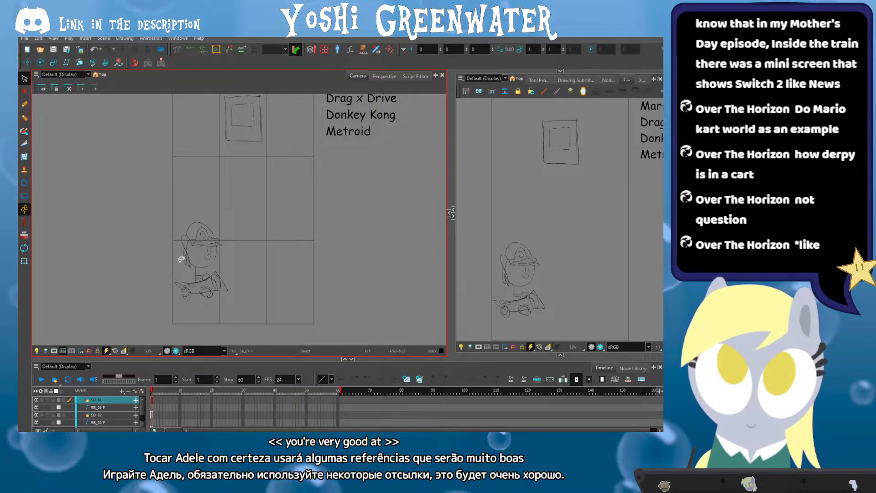
# Bring back the node view in place of the second camera view, and move the Derpy sketch outside the frame's left edge
pyautogui.moveTo(151, 241); pyautogui.dragTo(144, 241)
pyautogui.moveTo(173, 207); pyautogui.dragTo(176, 228)
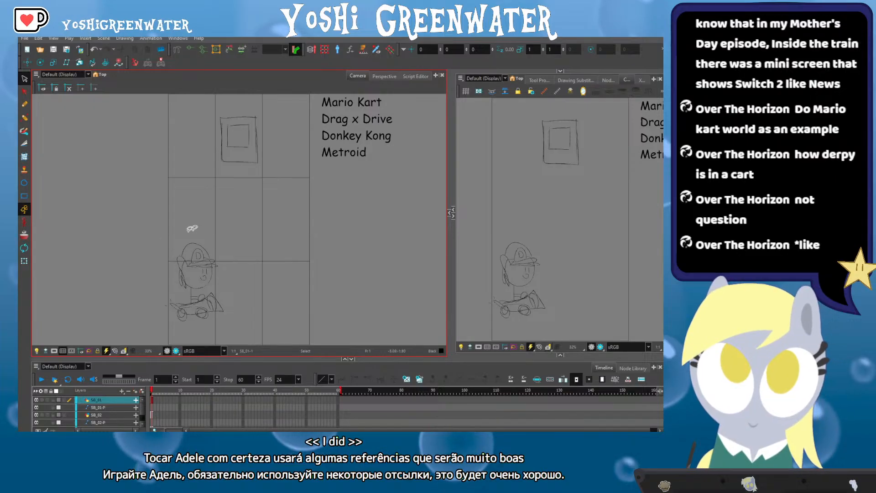
pyautogui.click(607, 80)
pyautogui.click(157, 279)
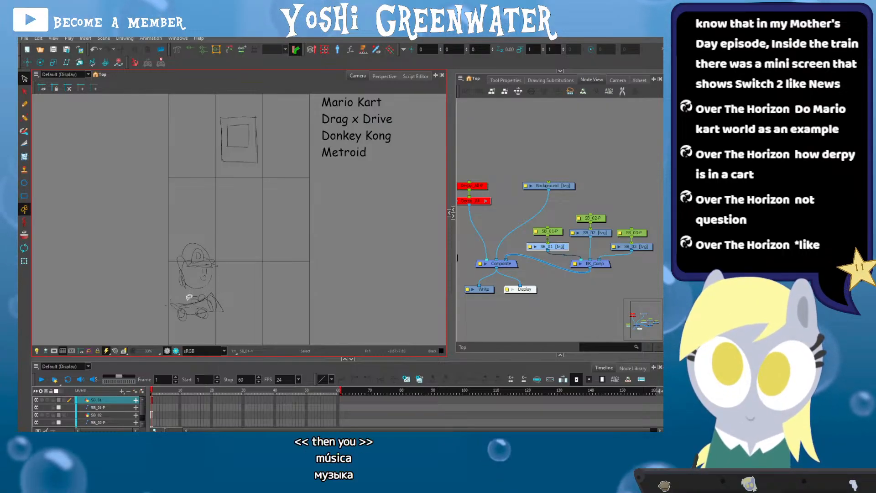
pyautogui.moveTo(274, 297)
pyautogui.mouseDown()
pyautogui.moveTo(171, 246)
pyautogui.moveTo(184, 282)
pyautogui.moveTo(103, 283)
pyautogui.mouseUp()
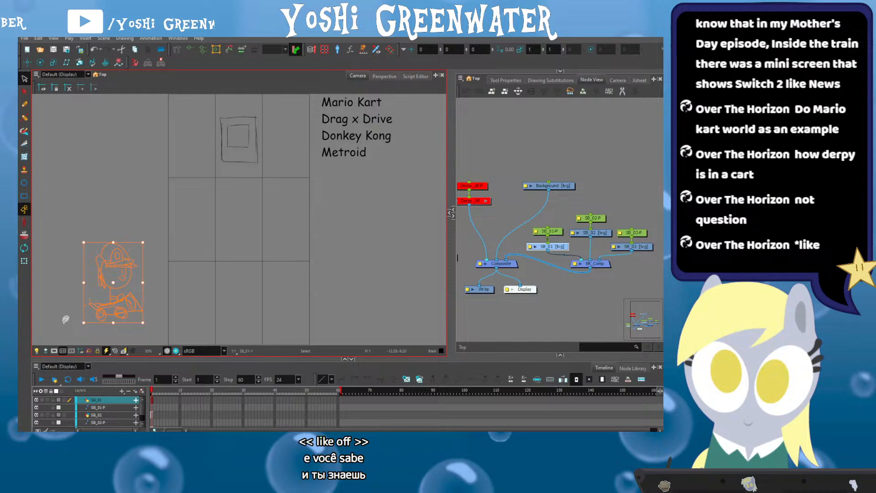
# Mask the area outside the camera frame and move the Derpy sketch back into the frame's lower middle
pyautogui.click(54, 351)
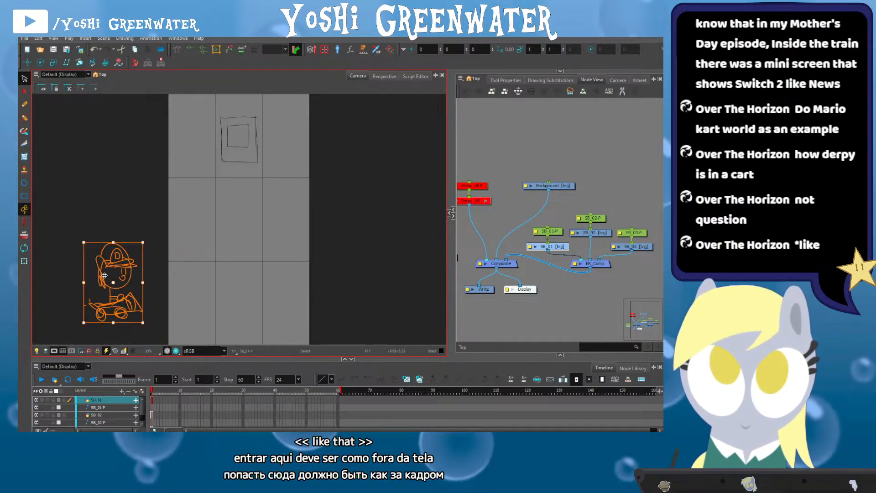
pyautogui.moveTo(104, 275); pyautogui.dragTo(214, 272)
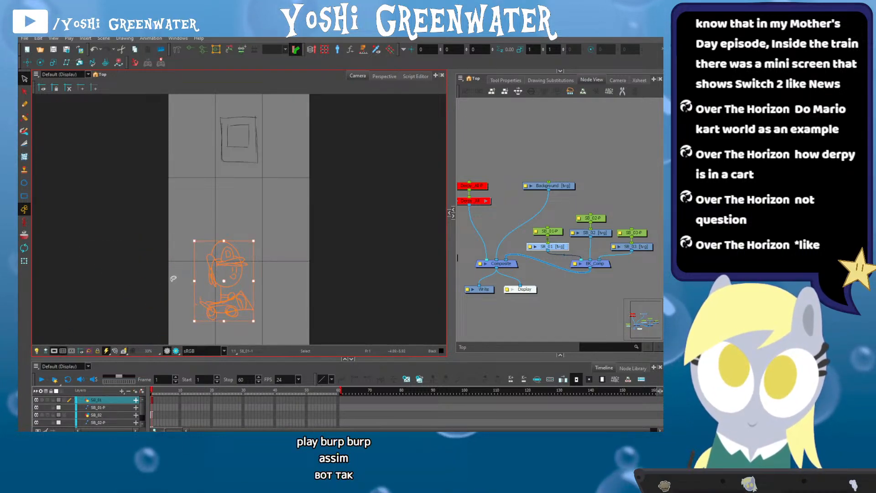
pyautogui.click(290, 290)
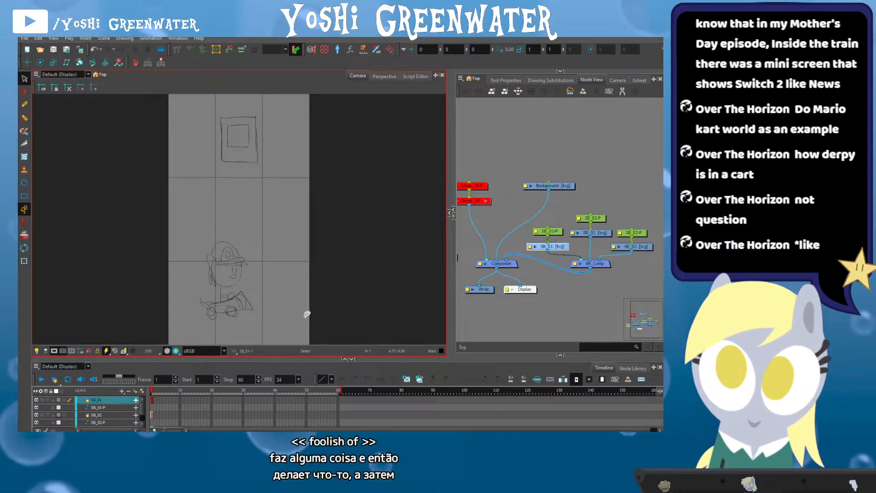
# Try moving the Derpy sketch out past the frame's right edge, and undo the move
pyautogui.moveTo(211, 281); pyautogui.dragTo(356, 265)
pyautogui.click(244, 258)
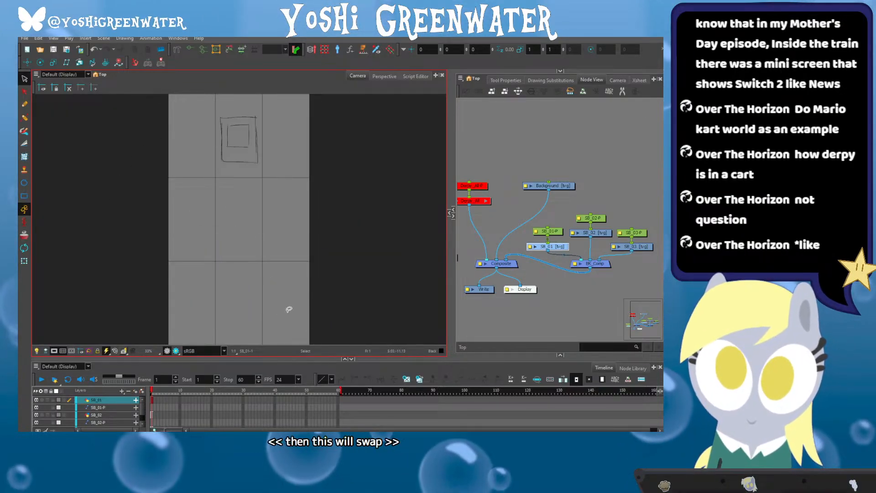
pyautogui.hotkey('ctrl', 'z')
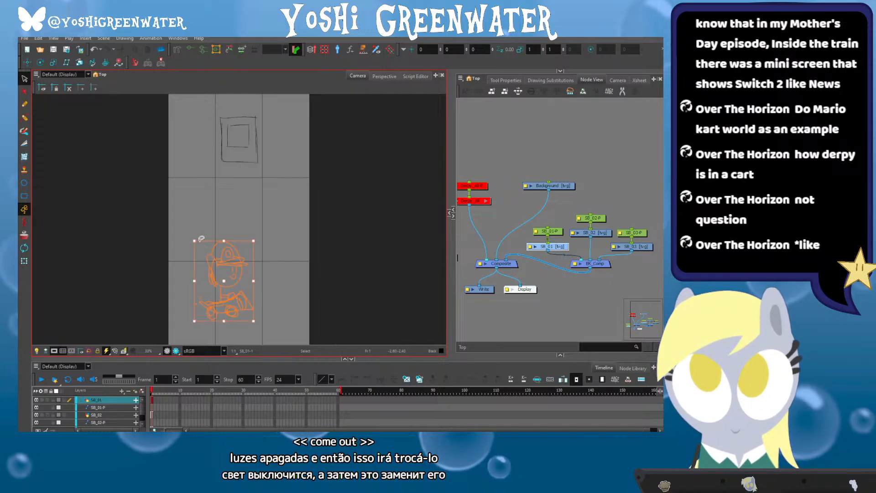
pyautogui.click(184, 221)
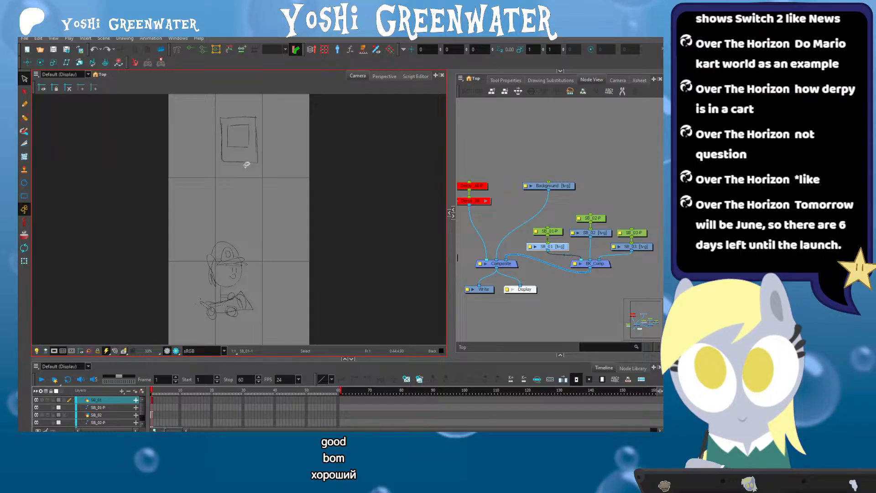
# Unmask the area outside the frame, enlarge the camera view, and handwrite "x ?" after Donkey Kong on the SB_03 layer
pyautogui.click(54, 351)
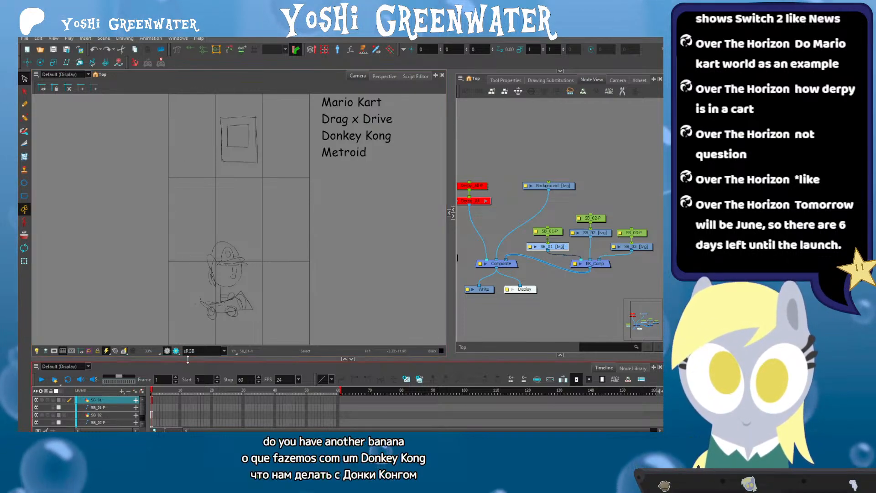
pyautogui.moveTo(187, 358); pyautogui.dragTo(188, 370)
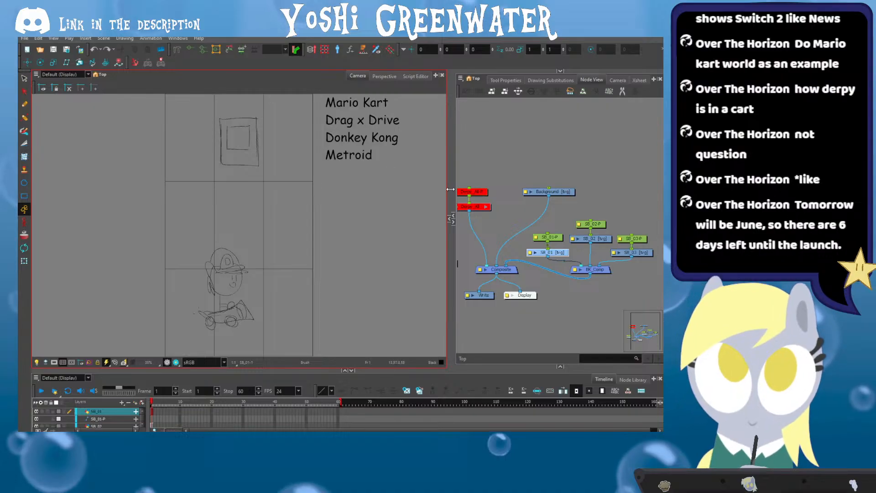
pyautogui.click(642, 254)
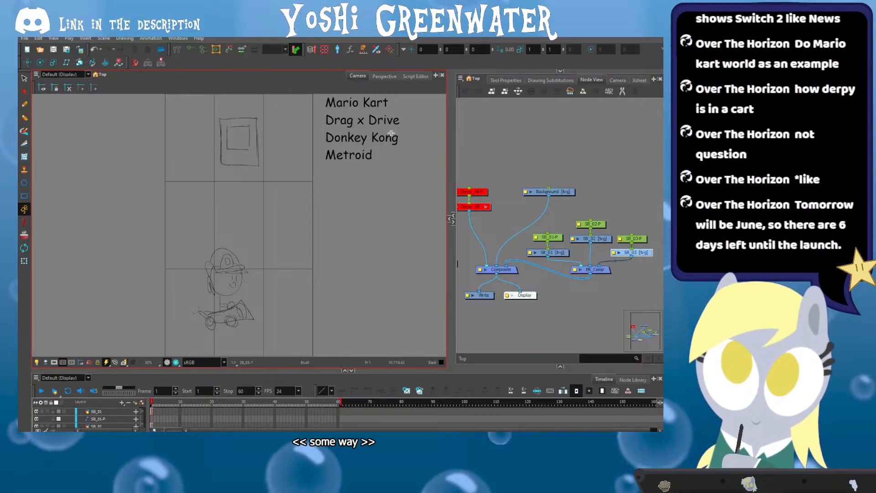
pyautogui.moveTo(402, 135); pyautogui.dragTo(407, 142)
pyautogui.moveTo(407, 136)
pyautogui.mouseDown()
pyautogui.moveTo(402, 143)
pyautogui.moveTo(413, 141)
pyautogui.mouseUp()
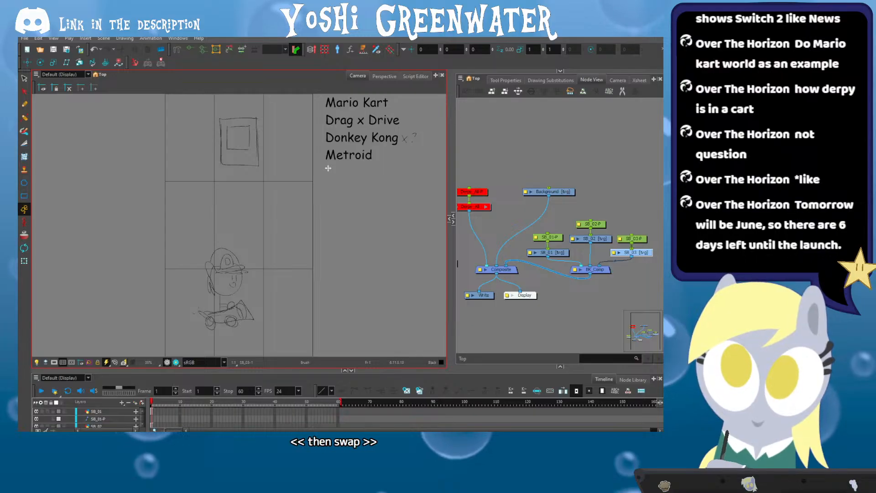
pyautogui.moveTo(375, 172); pyautogui.dragTo(387, 171)
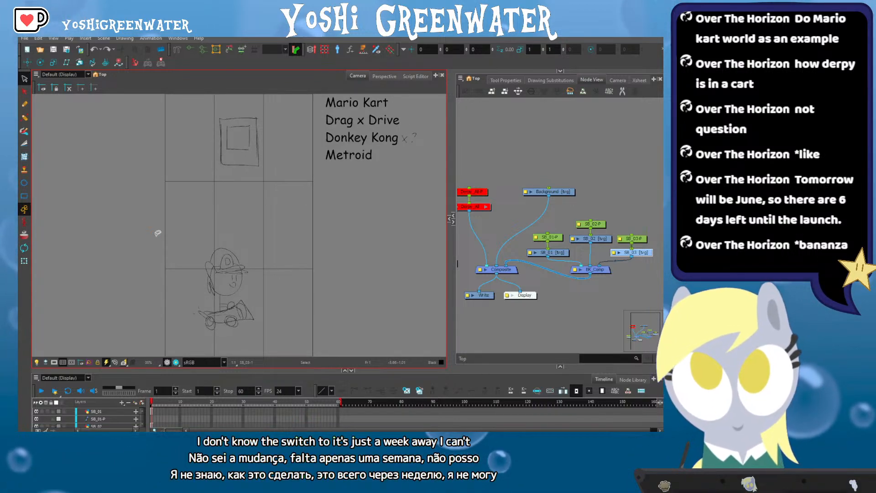
# Reposition the Camera and Camera-P nodes together beside the Composite node in the node network
pyautogui.click(514, 158)
pyautogui.moveTo(510, 165); pyautogui.dragTo(497, 151)
pyautogui.moveTo(525, 179); pyautogui.dragTo(512, 184)
pyautogui.click(485, 156)
pyautogui.moveTo(485, 157); pyautogui.dragTo(508, 172)
pyautogui.click(494, 196)
pyautogui.moveTo(475, 240); pyautogui.dragTo(486, 255)
pyautogui.moveTo(512, 294); pyautogui.dragTo(537, 282)
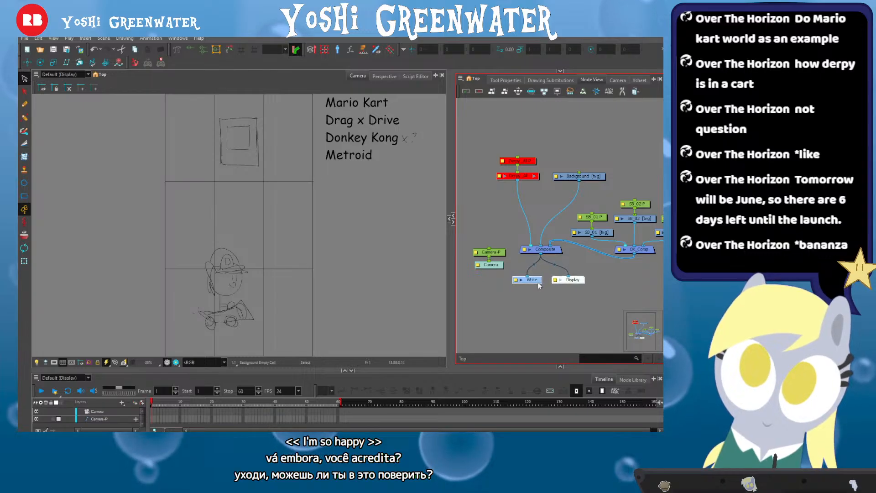
pyautogui.moveTo(499, 234); pyautogui.dragTo(478, 269)
pyautogui.moveTo(492, 259); pyautogui.dragTo(506, 245)
pyautogui.click(509, 239)
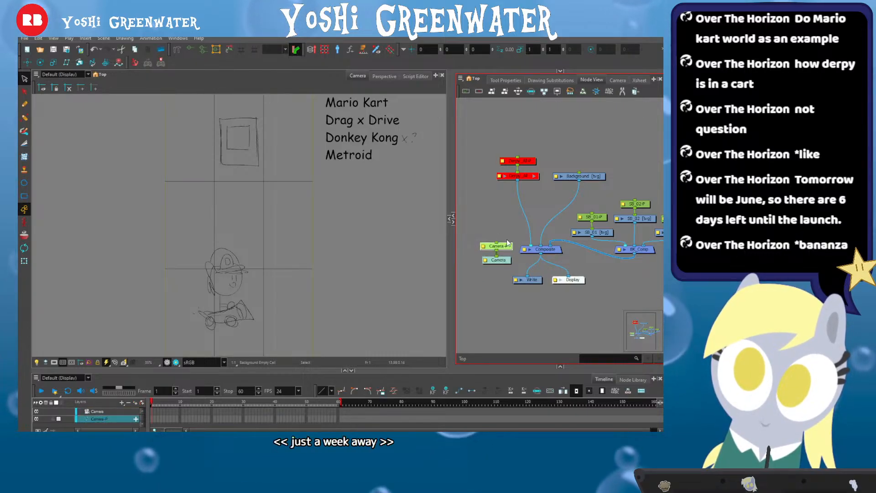
pyautogui.click(328, 178)
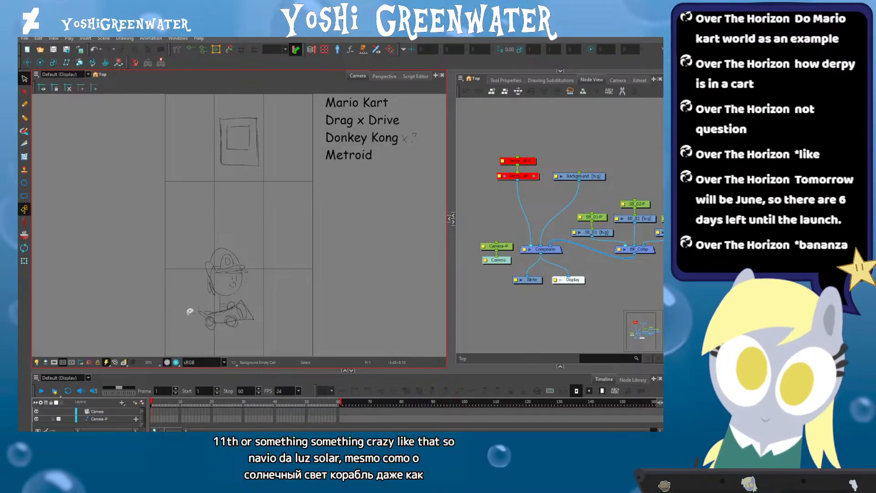
pyautogui.scroll(1, 180, 309)
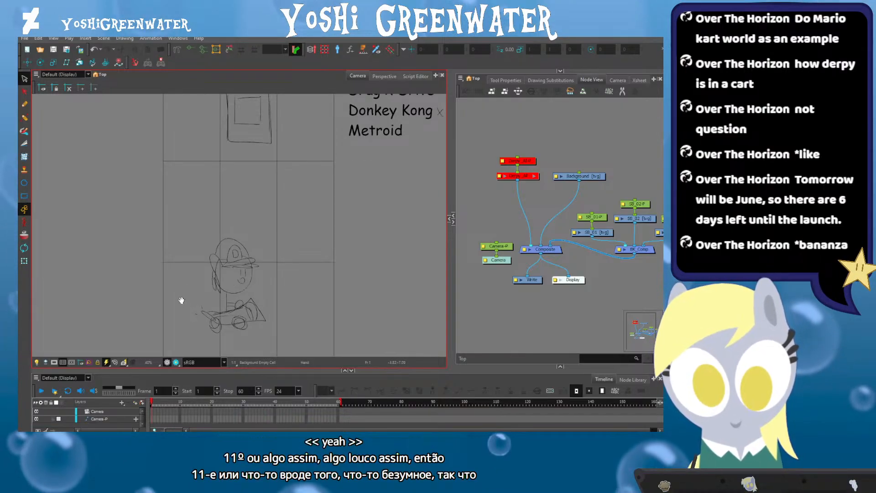
pyautogui.moveTo(181, 300); pyautogui.dragTo(215, 259)
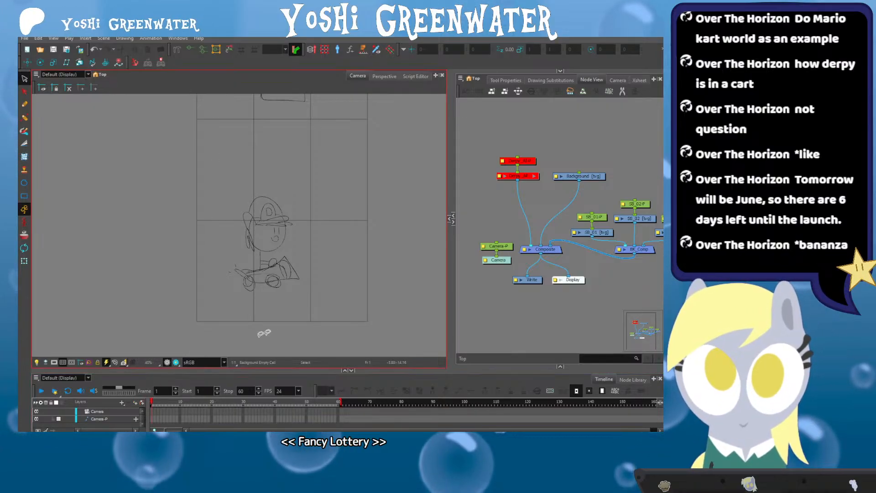
# Enlarge the timeline area and extend the SB_01 drawing's exposure to frame 60
pyautogui.moveTo(598, 189); pyautogui.dragTo(611, 261)
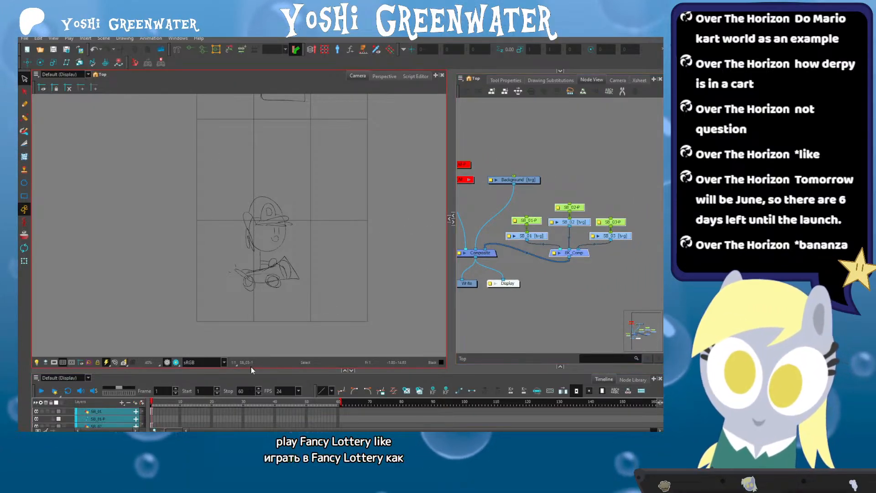
pyautogui.moveTo(251, 369); pyautogui.dragTo(251, 343)
pyautogui.click(162, 355)
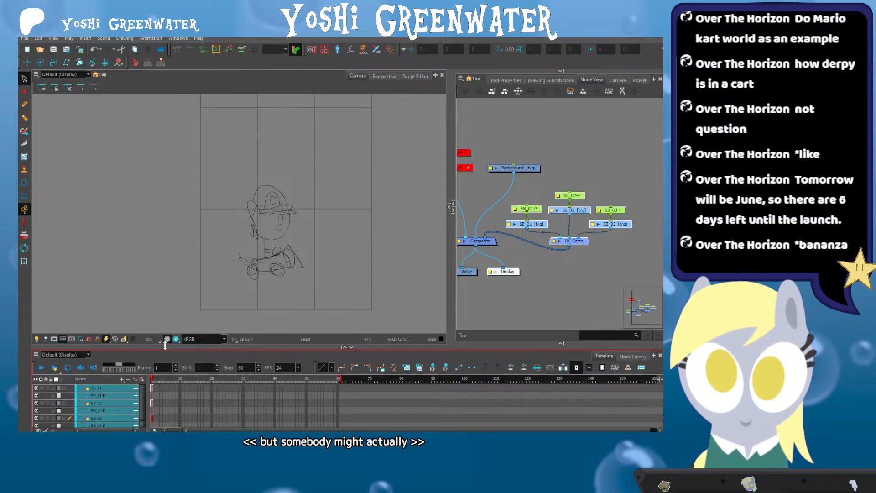
pyautogui.click(520, 223)
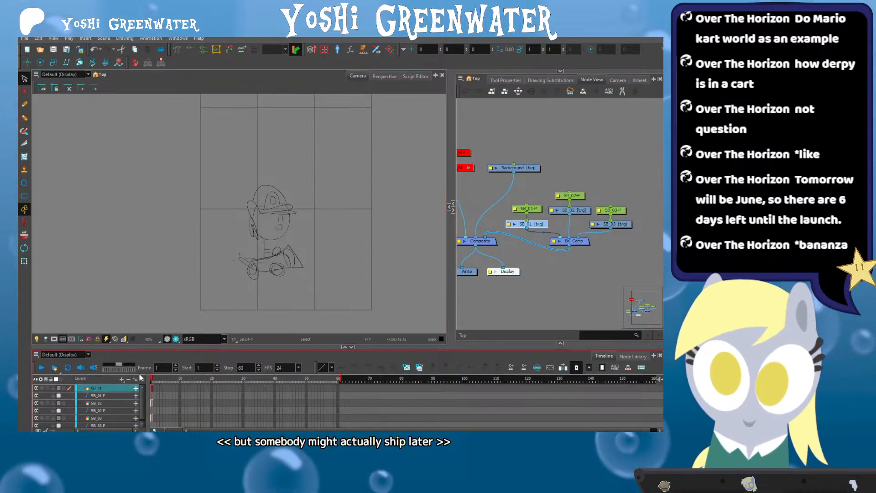
pyautogui.click(561, 211)
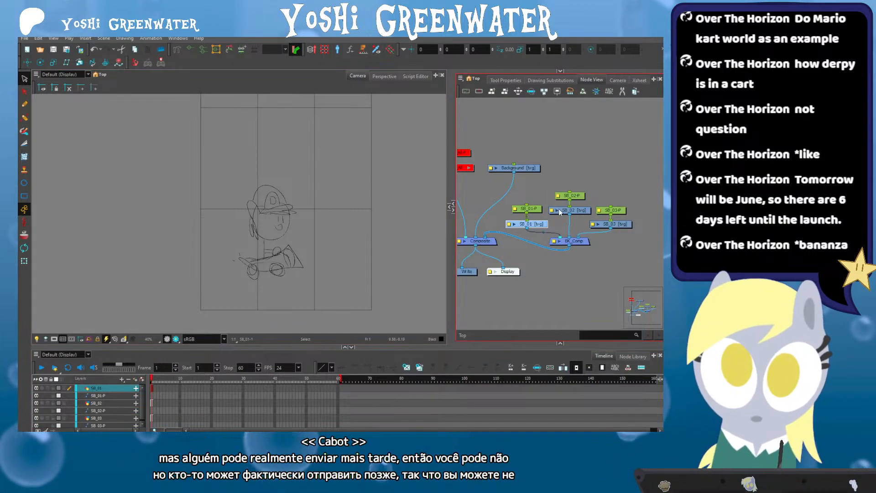
pyautogui.click(558, 211)
pyautogui.moveTo(157, 376); pyautogui.dragTo(338, 377)
pyautogui.press('F5')
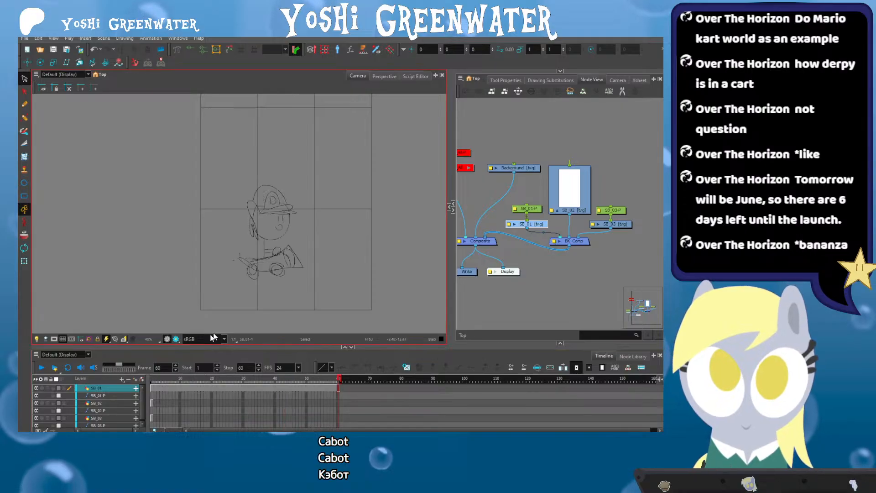
# Extend the SB_02 and SB_03 drawings' exposure to frame 60 and return to frame 1
pyautogui.click(152, 401)
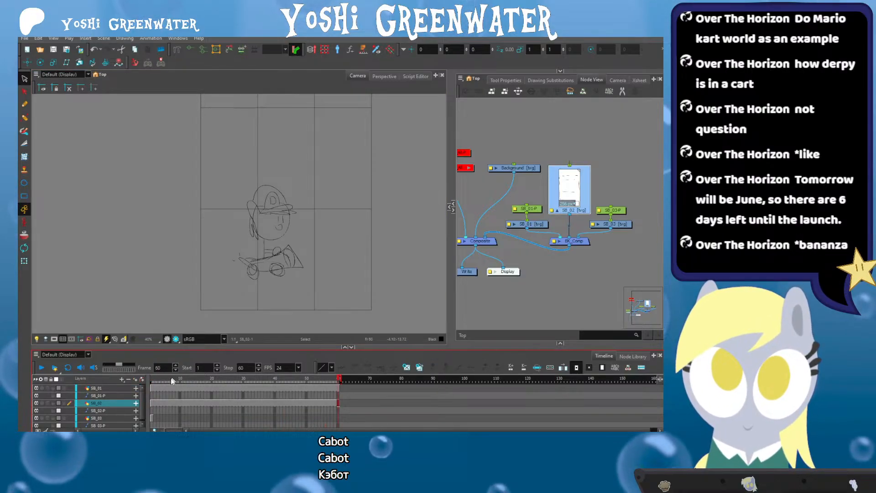
pyautogui.click(152, 416)
pyautogui.moveTo(160, 380); pyautogui.dragTo(339, 381)
pyautogui.press('F5')
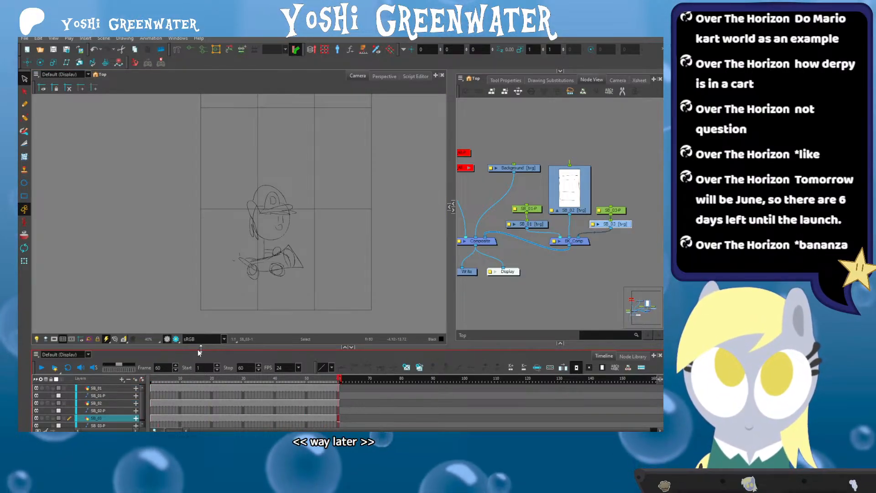
pyautogui.click(151, 379)
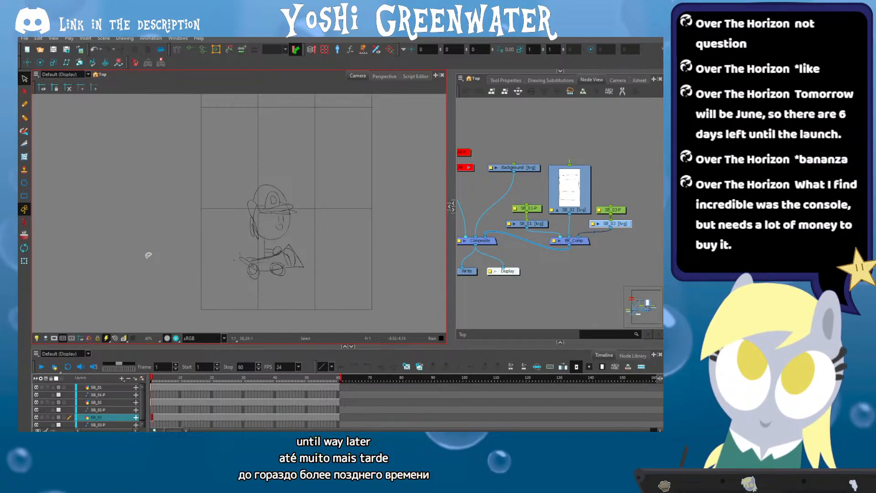
# Collapse the SB_02 node's thumbnail preview in the node network
pyautogui.moveTo(182, 179); pyautogui.dragTo(159, 172)
pyautogui.moveTo(185, 202); pyautogui.dragTo(187, 214)
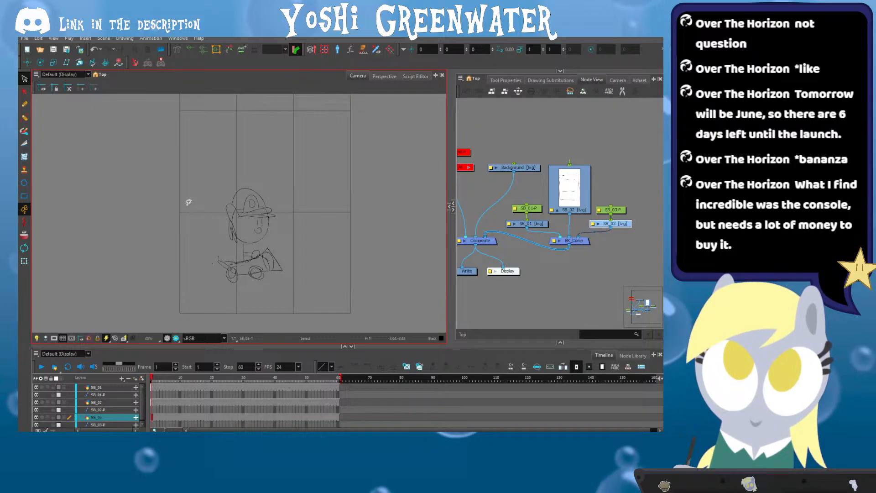
pyautogui.click(557, 209)
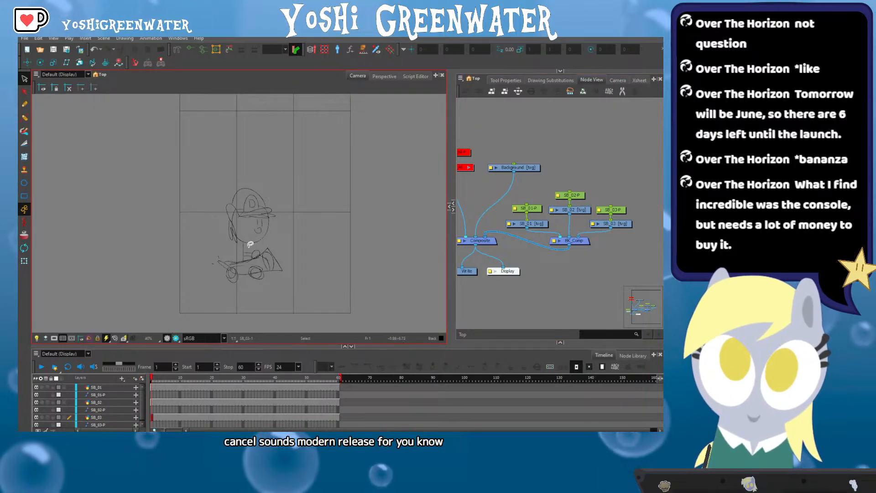
pyautogui.moveTo(176, 225); pyautogui.dragTo(190, 220)
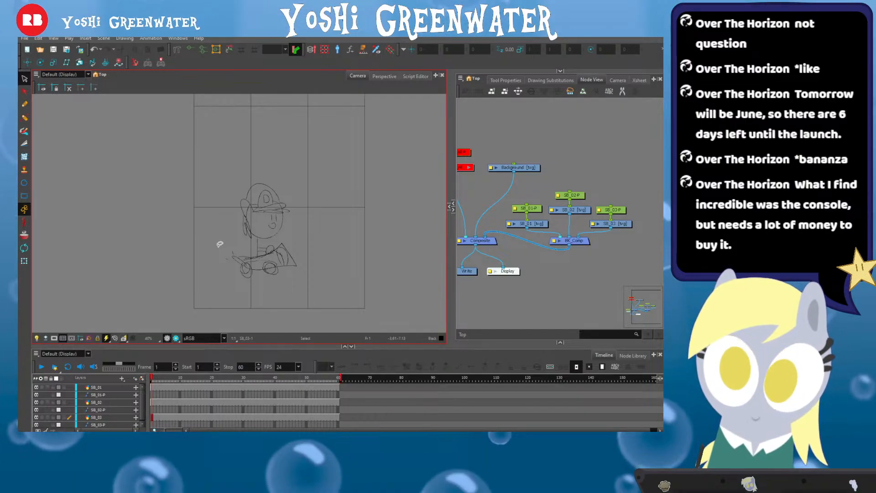
pyautogui.moveTo(205, 236); pyautogui.dragTo(214, 235)
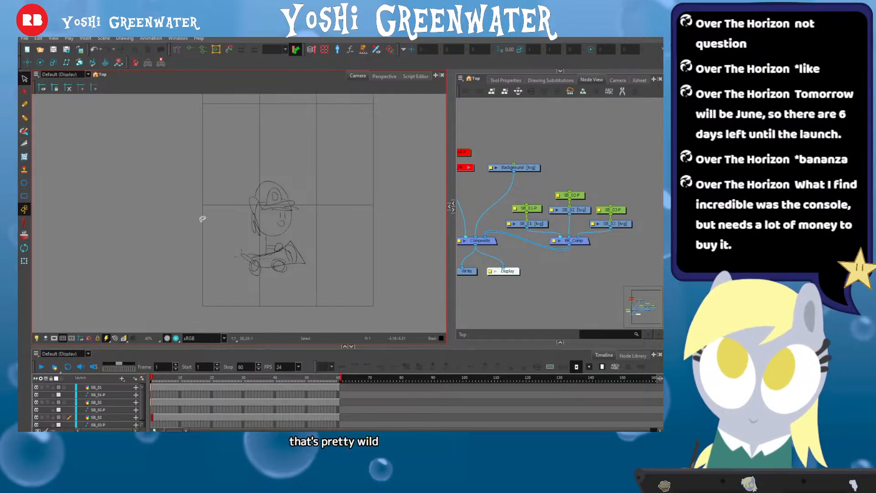
# On SB_01 at frame 1, move the Derpy sketch out past the frame's left edge, and back into the frame's lower left
pyautogui.click(529, 222)
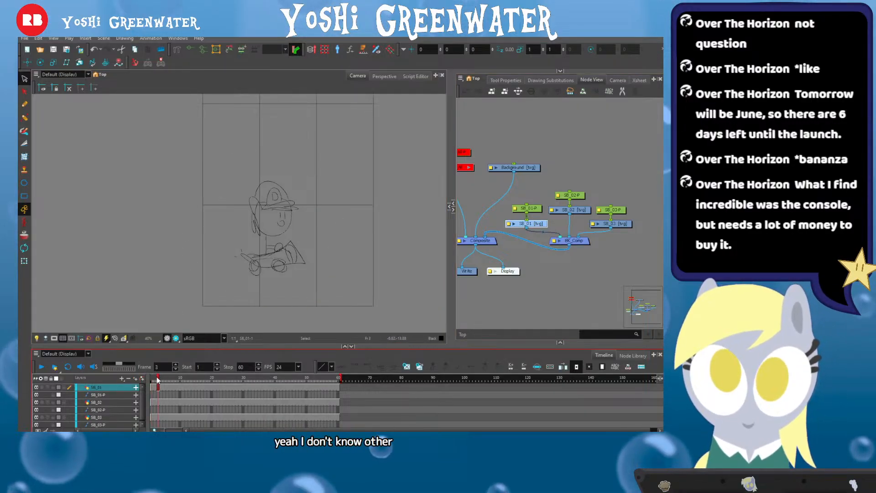
pyautogui.moveTo(194, 256)
pyautogui.mouseDown()
pyautogui.moveTo(303, 215)
pyautogui.moveTo(132, 220)
pyautogui.mouseUp()
pyautogui.moveTo(118, 184); pyautogui.dragTo(119, 186)
pyautogui.moveTo(137, 217); pyautogui.dragTo(137, 220)
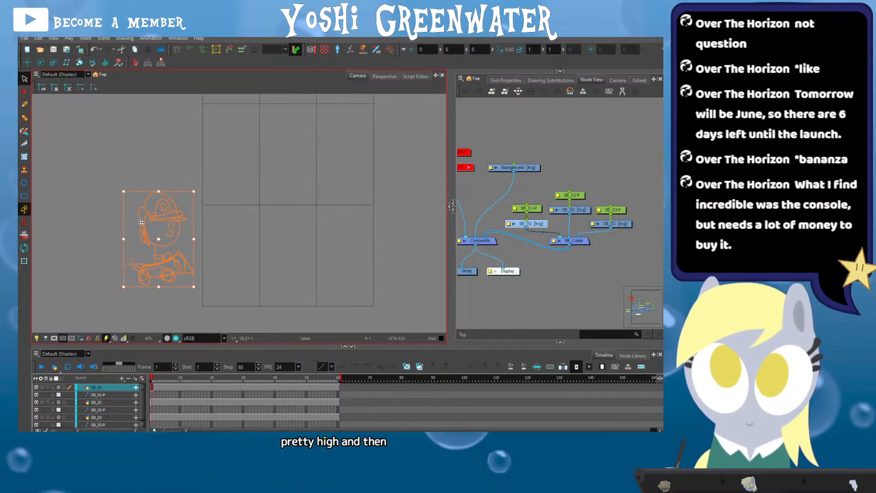
pyautogui.click(107, 211)
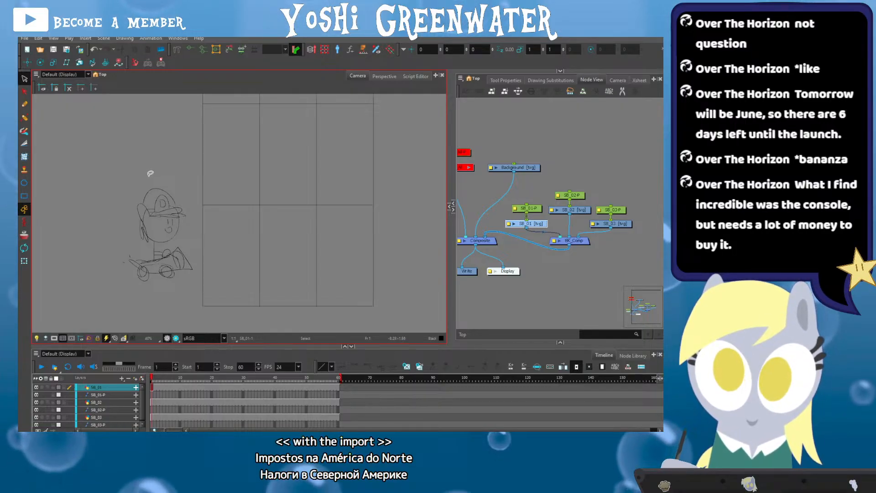
pyautogui.moveTo(147, 173)
pyautogui.mouseDown()
pyautogui.moveTo(197, 190)
pyautogui.moveTo(129, 228)
pyautogui.moveTo(220, 231)
pyautogui.mouseUp()
pyautogui.click(172, 242)
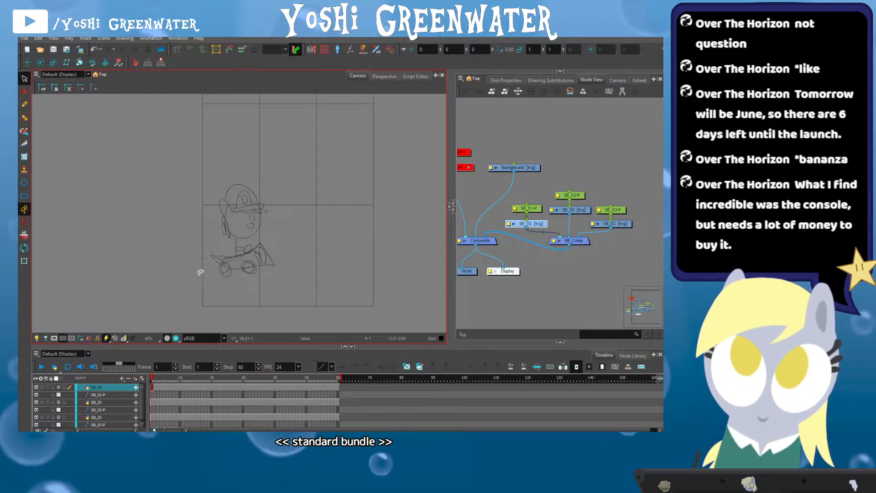
# Handwrite the price notes "450, 500" and "500 550" in two rows beside the frame's right edge
pyautogui.moveTo(180, 206); pyautogui.dragTo(169, 209)
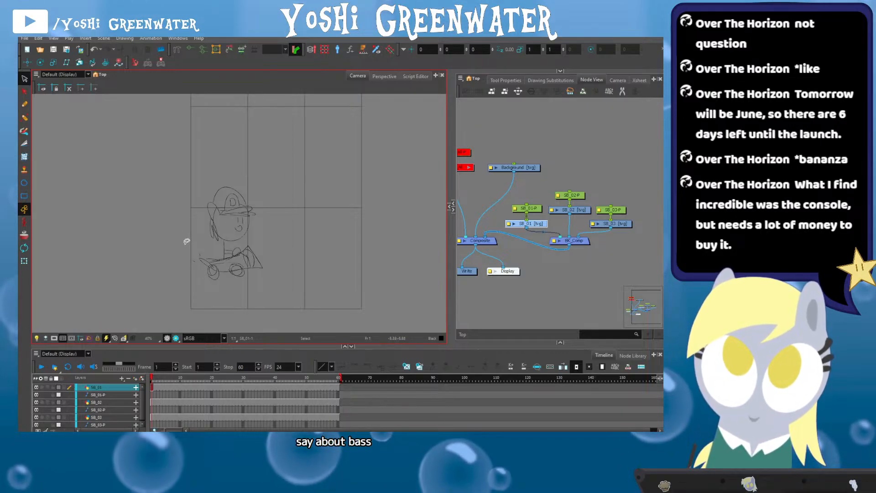
pyautogui.moveTo(204, 202); pyautogui.dragTo(145, 201)
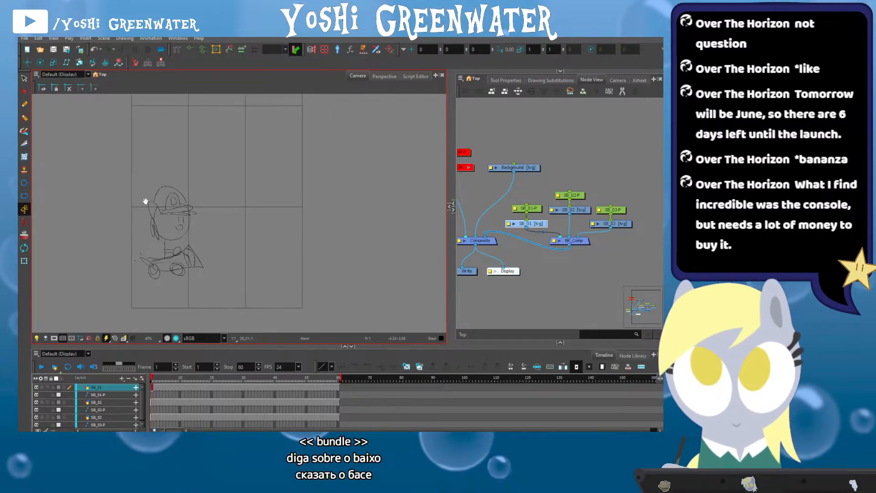
pyautogui.hotkey('alt', 'b')
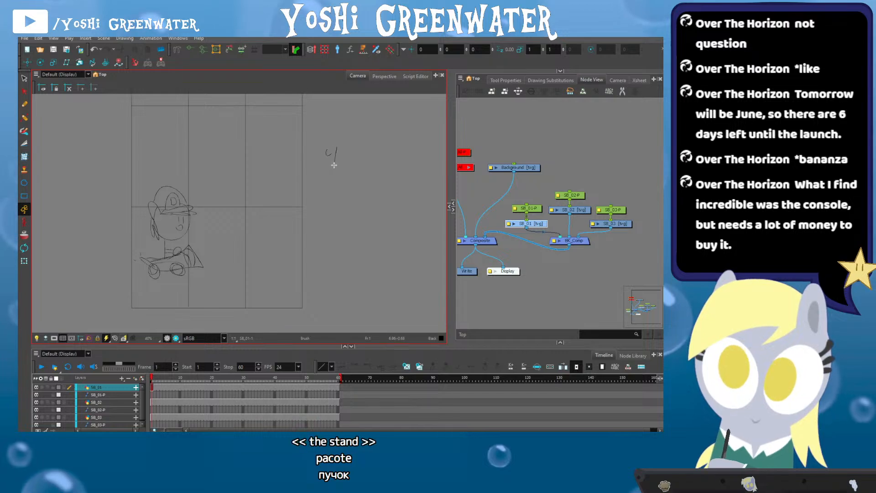
pyautogui.moveTo(349, 148); pyautogui.dragTo(343, 158)
pyautogui.moveTo(360, 147); pyautogui.dragTo(390, 158)
pyautogui.moveTo(393, 147); pyautogui.dragTo(414, 150)
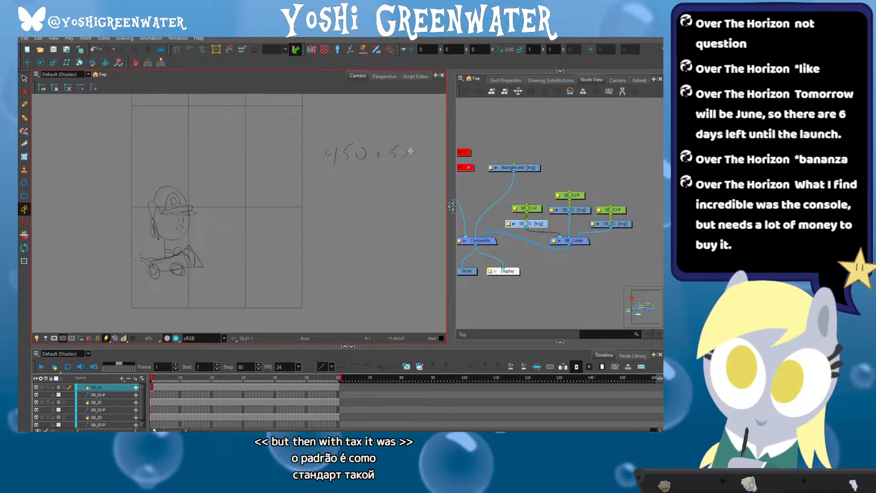
pyautogui.moveTo(338, 177); pyautogui.dragTo(348, 177)
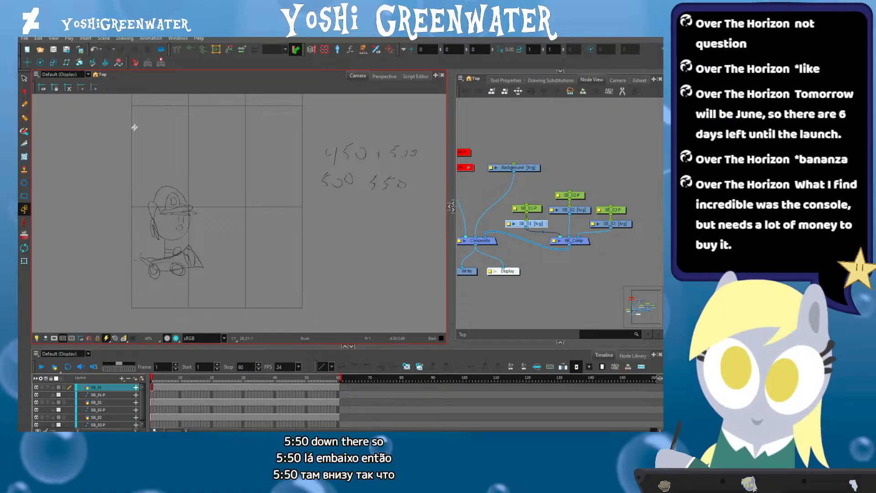
# Select and delete the handwritten price notes beside the frame
pyautogui.click(24, 78)
pyautogui.moveTo(310, 133)
pyautogui.mouseDown()
pyautogui.moveTo(357, 113)
pyautogui.moveTo(310, 180)
pyautogui.mouseUp()
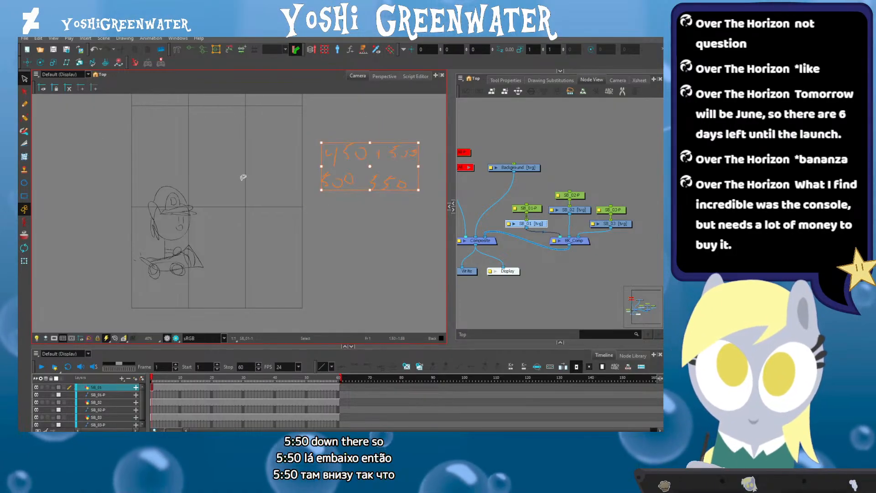
pyautogui.press('Delete')
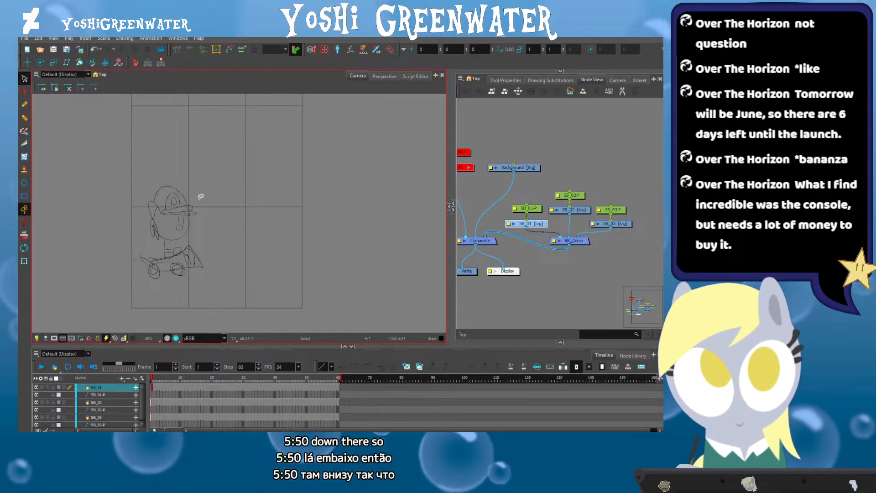
# Advance to frame 2, duplicate the SB_01 drawing there, and move the duplicated Derpy sketch a short way to the right
pyautogui.moveTo(221, 201); pyautogui.dragTo(286, 161)
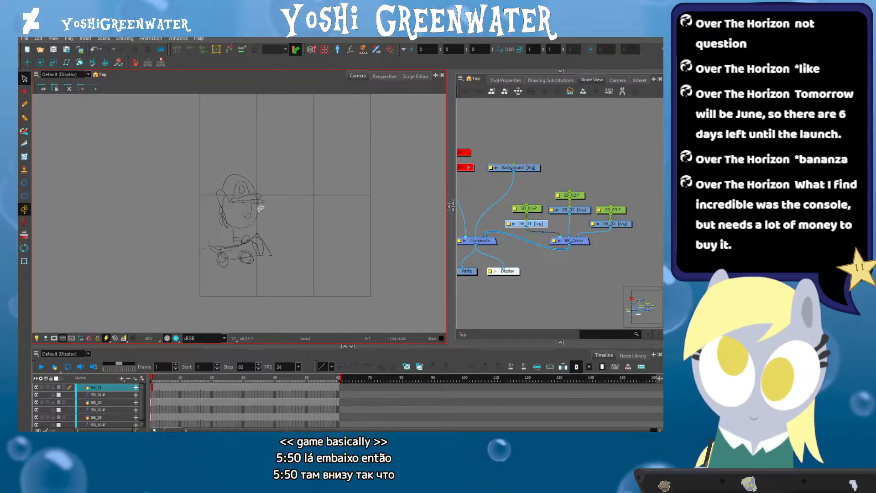
pyautogui.moveTo(188, 201); pyautogui.dragTo(121, 194)
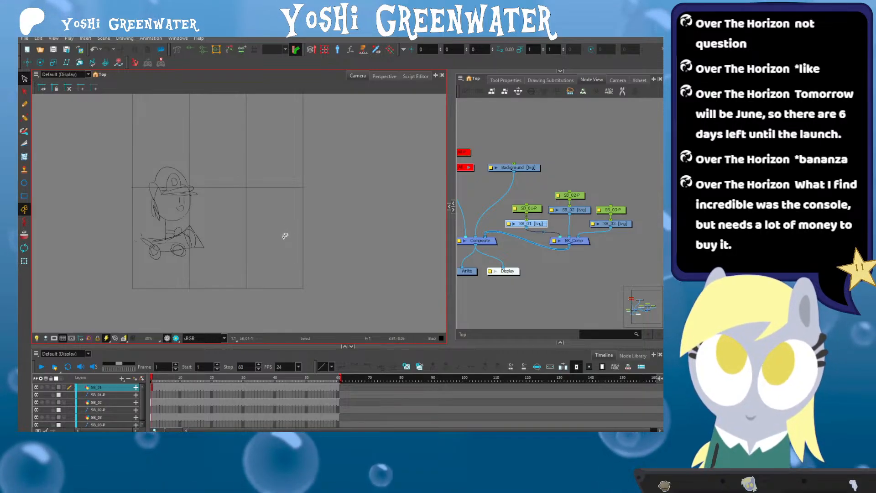
pyautogui.moveTo(137, 219); pyautogui.dragTo(174, 231)
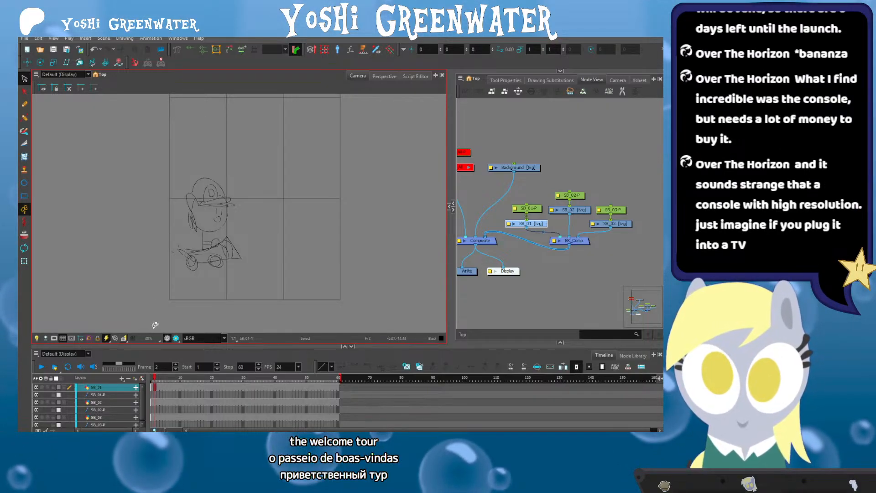
pyautogui.press('.')
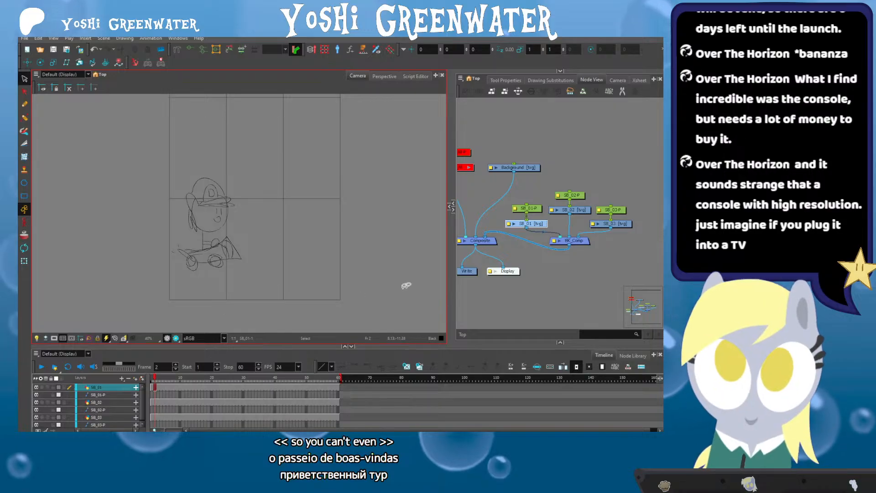
pyautogui.click(417, 367)
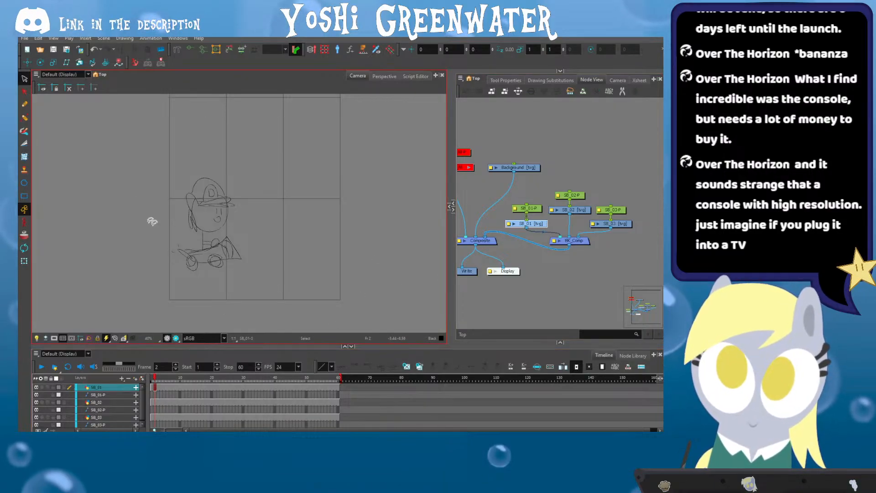
pyautogui.moveTo(131, 170)
pyautogui.mouseDown()
pyautogui.moveTo(164, 276)
pyautogui.moveTo(151, 260)
pyautogui.mouseUp()
pyautogui.moveTo(193, 219); pyautogui.dragTo(227, 220)
pyautogui.click(199, 227)
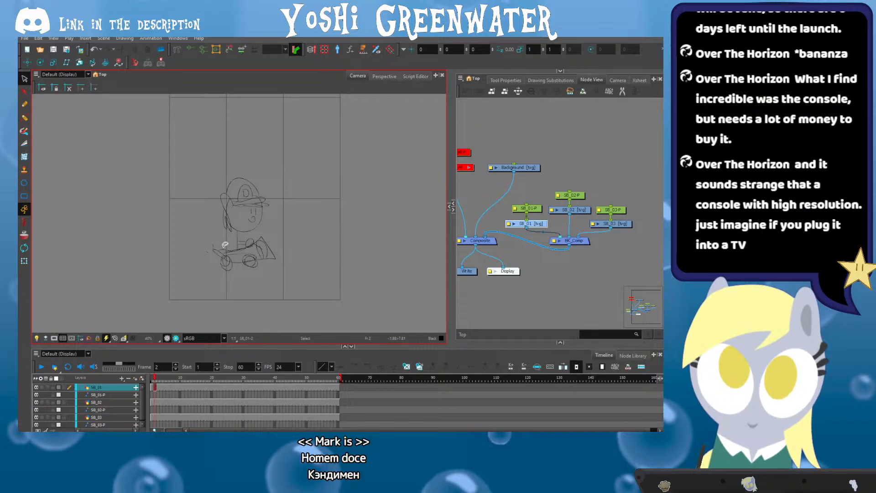
# On frame 2, delete the short arm strokes between Derpy's head and the kart, and redraw them with one arm raised forward
pyautogui.scroll(2, 222, 238)
pyautogui.click(244, 229)
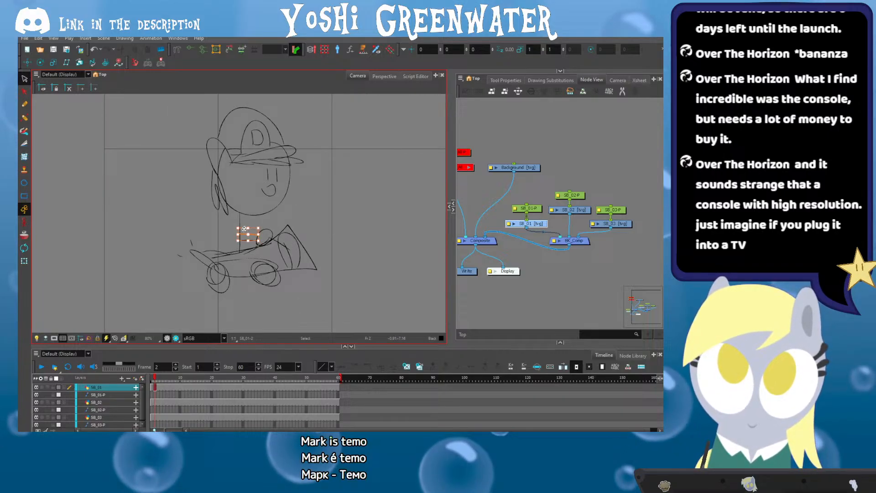
pyautogui.moveTo(244, 229)
pyautogui.mouseDown()
pyautogui.moveTo(229, 235)
pyautogui.moveTo(246, 236)
pyautogui.mouseUp()
pyautogui.hotkey('alt', 'b')
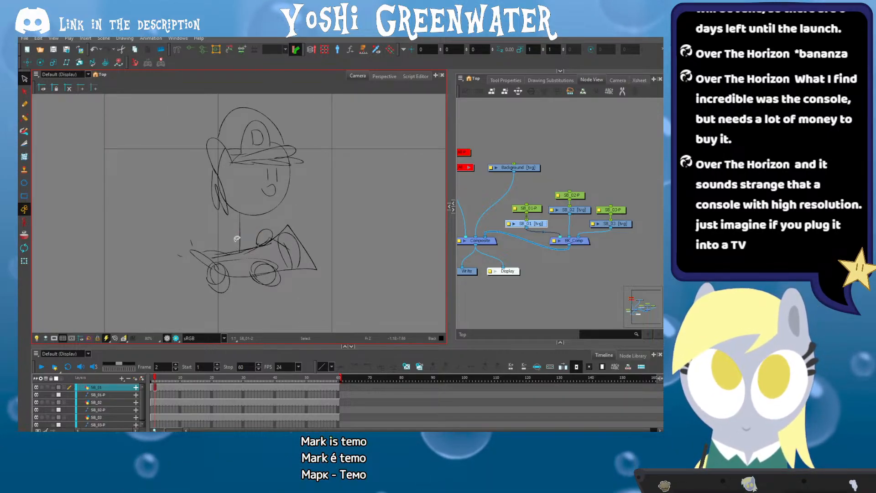
pyautogui.moveTo(219, 220); pyautogui.dragTo(198, 234)
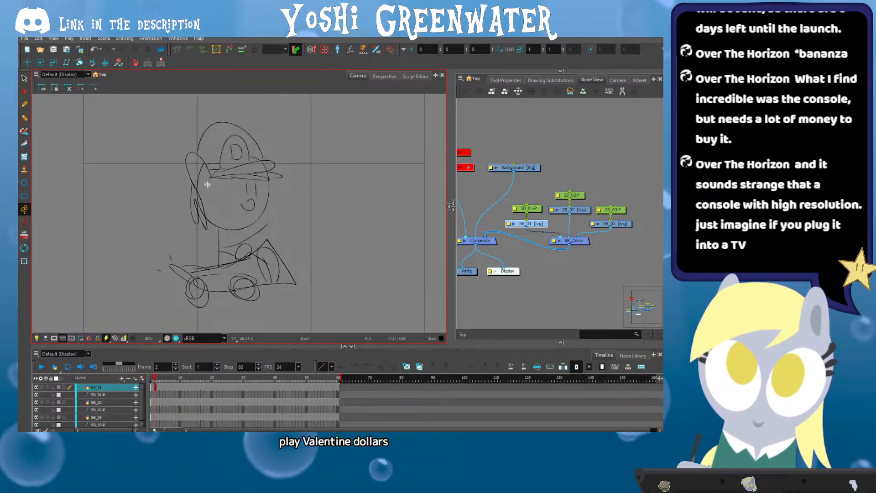
pyautogui.moveTo(177, 169); pyautogui.dragTo(194, 177)
# Select Derpy's head, hat and hair on frame 2 and tilt them slightly backward
pyautogui.hotkey('alt', 's')
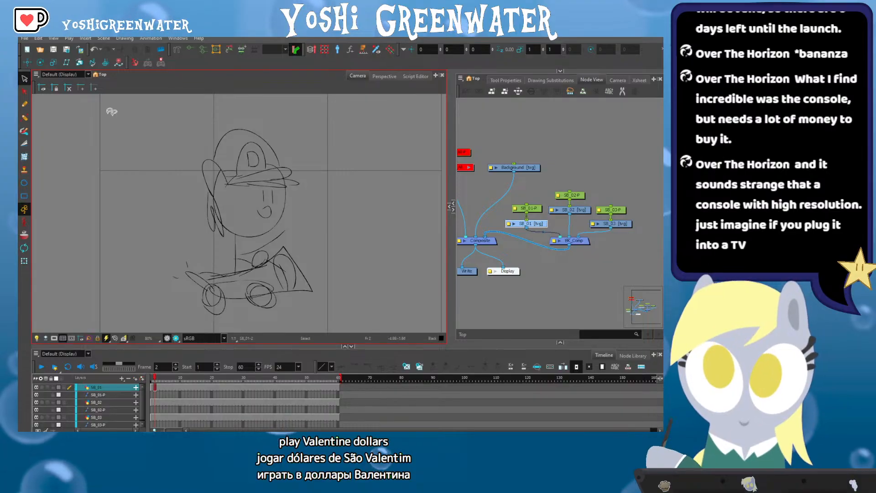
pyautogui.moveTo(304, 171); pyautogui.dragTo(201, 114)
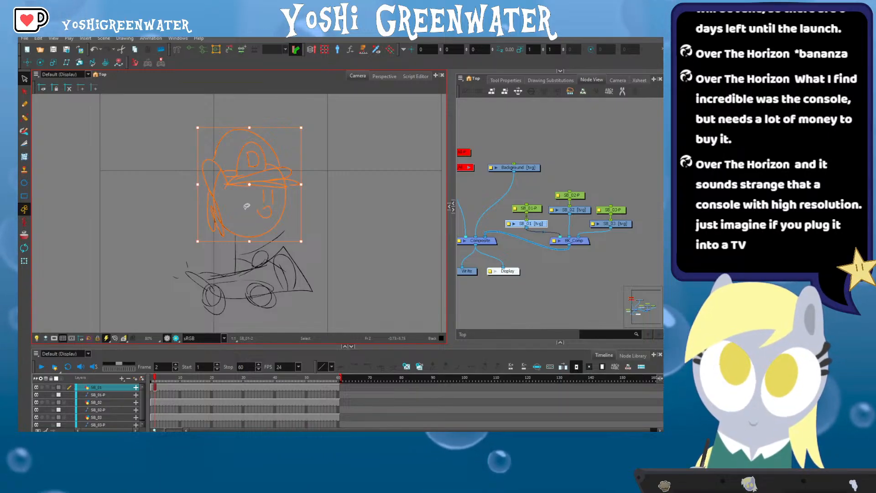
pyautogui.moveTo(291, 123); pyautogui.dragTo(243, 131)
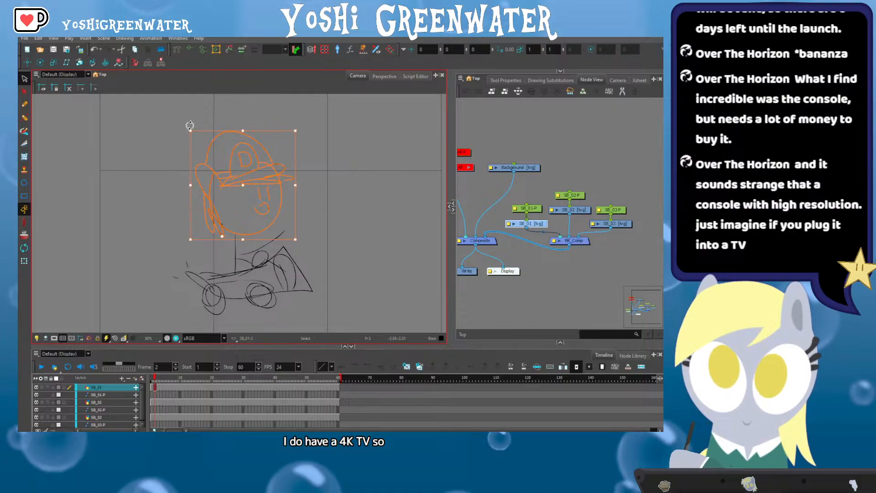
# On frame 2, finish tilting Derpy's head, slant the neck line to match, and nudge the head, hat and hair slightly backward
pyautogui.moveTo(189, 126); pyautogui.dragTo(182, 127)
pyautogui.moveTo(169, 200)
pyautogui.mouseDown()
pyautogui.moveTo(234, 236)
pyautogui.moveTo(224, 240)
pyautogui.mouseUp()
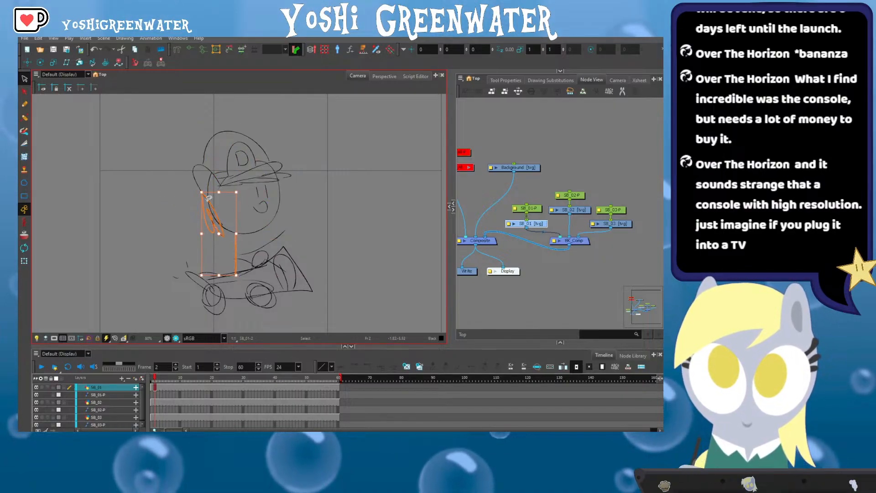
pyautogui.click(207, 240)
pyautogui.click(236, 250)
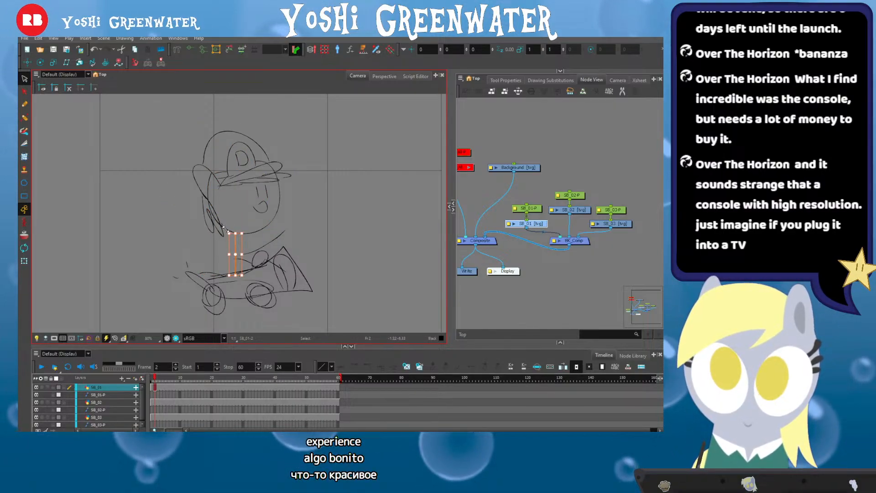
pyautogui.moveTo(224, 228); pyautogui.dragTo(219, 231)
pyautogui.moveTo(174, 167); pyautogui.dragTo(180, 220)
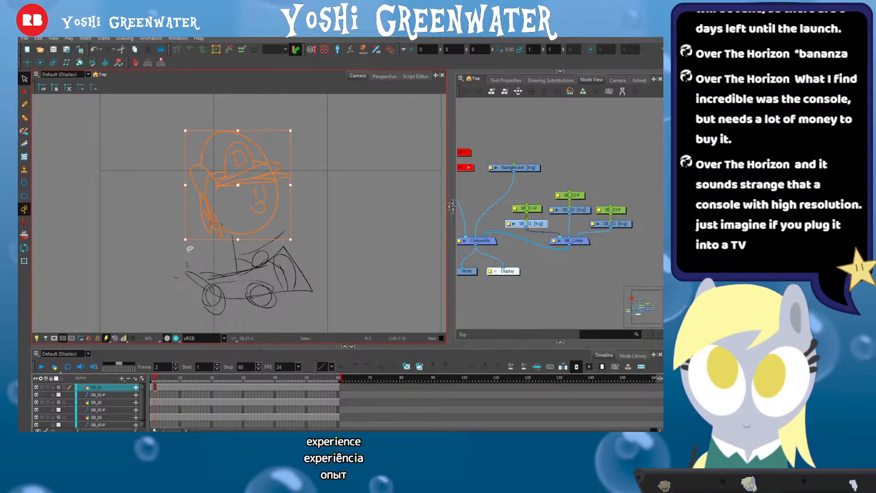
pyautogui.click(189, 249)
# Draw a small banana at the end of Derpy's raised arm on frame 2 and adjust its placement in the hand
pyautogui.hscroll(2, 207, 231)
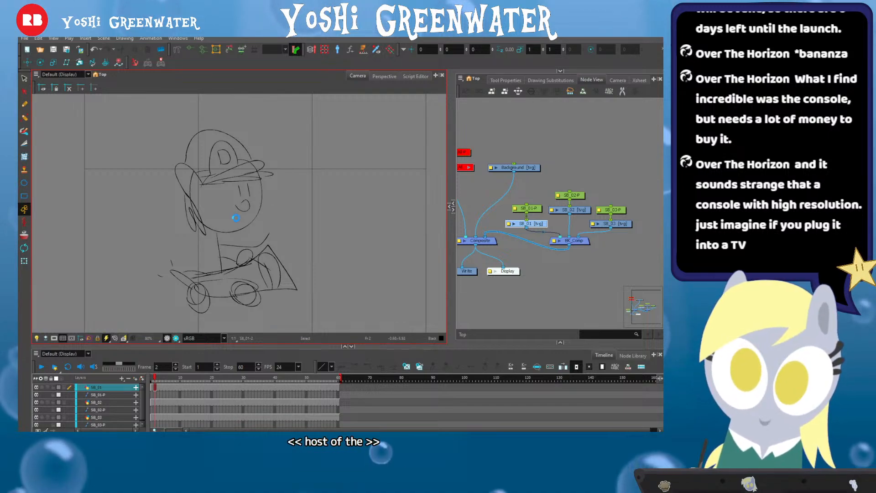
pyautogui.hscroll(-2, 245, 181)
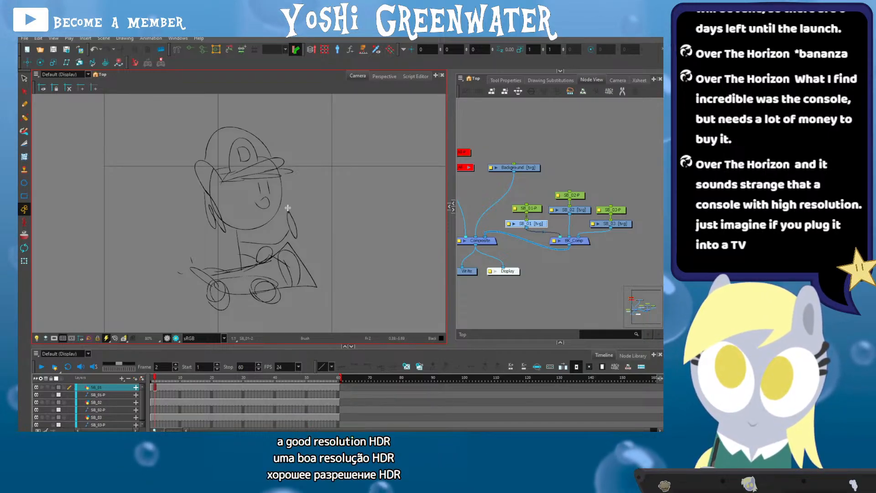
pyautogui.hotkey('alt', 's')
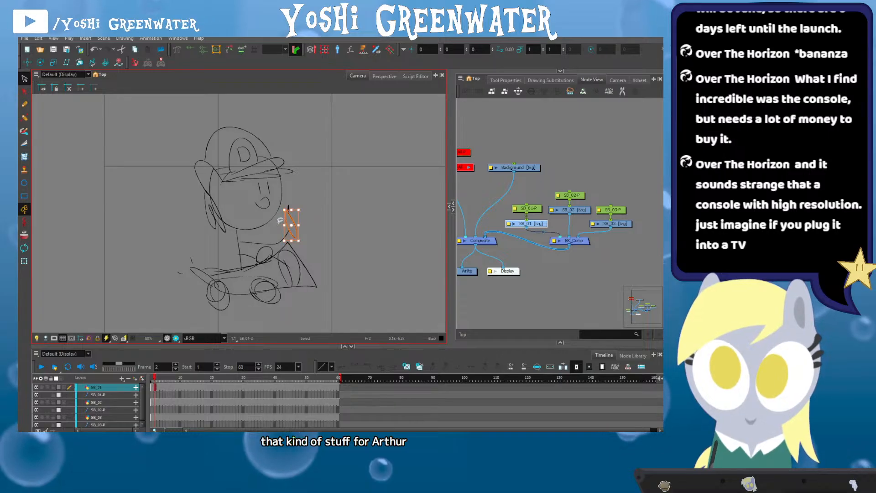
pyautogui.scroll(1, 277, 215)
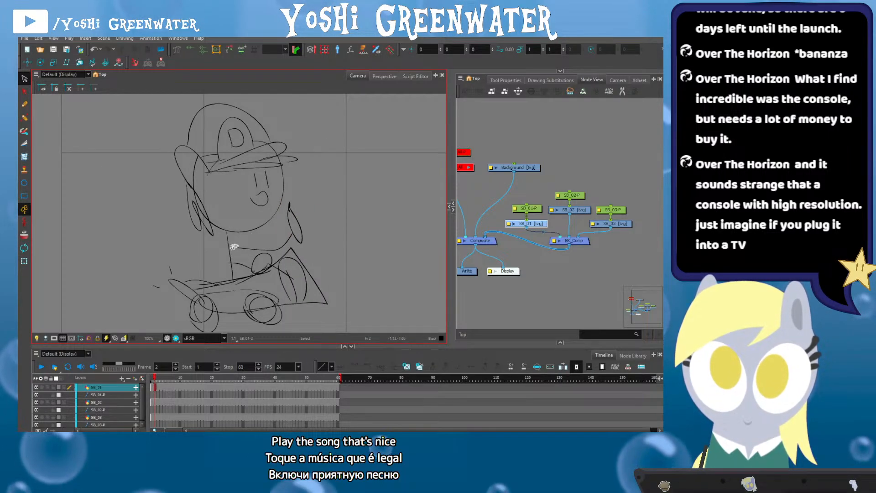
pyautogui.moveTo(232, 236); pyautogui.dragTo(243, 232)
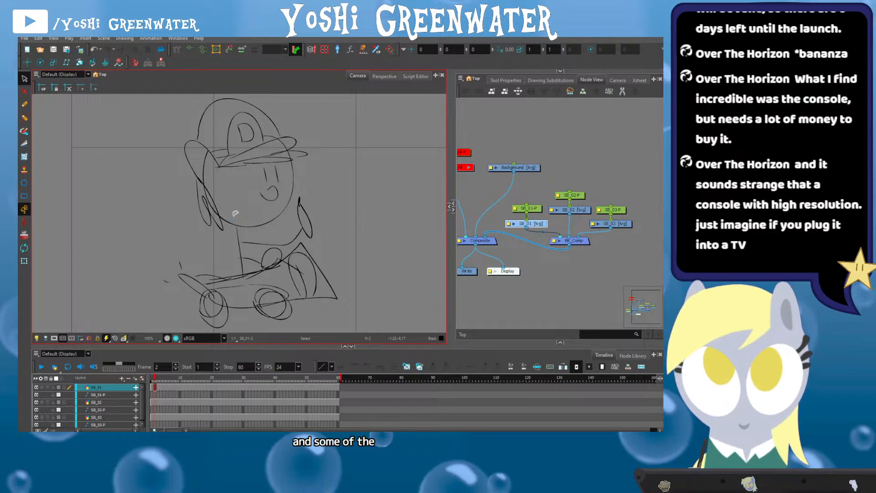
# Flip between frames 1 and 2 with the whole storyboard frame in view to compare Derpy's two kart poses
pyautogui.scroll(-4, 217, 300)
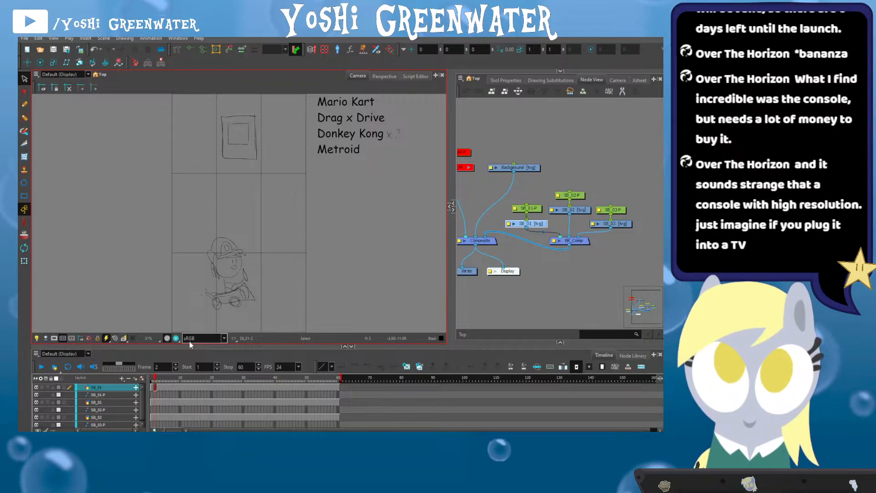
pyautogui.moveTo(189, 346); pyautogui.dragTo(190, 350)
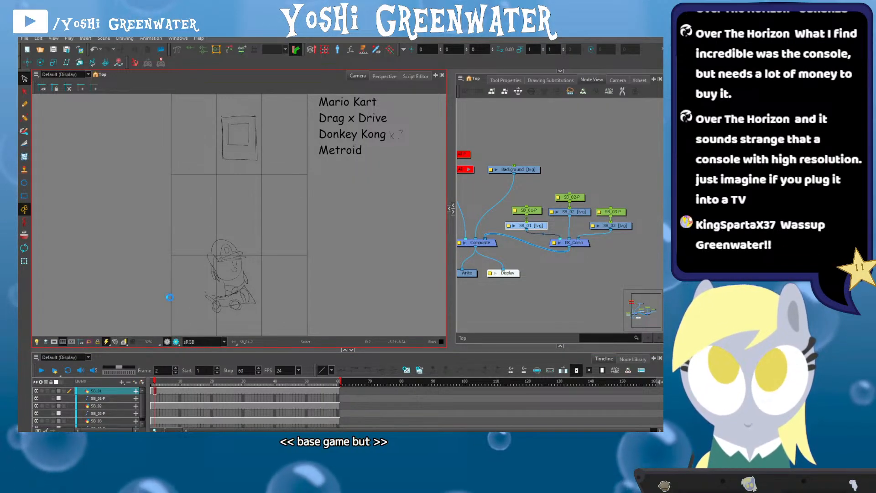
pyautogui.moveTo(204, 231)
pyautogui.mouseDown()
pyautogui.moveTo(231, 223)
pyautogui.moveTo(227, 213)
pyautogui.mouseUp()
pyautogui.press(',')
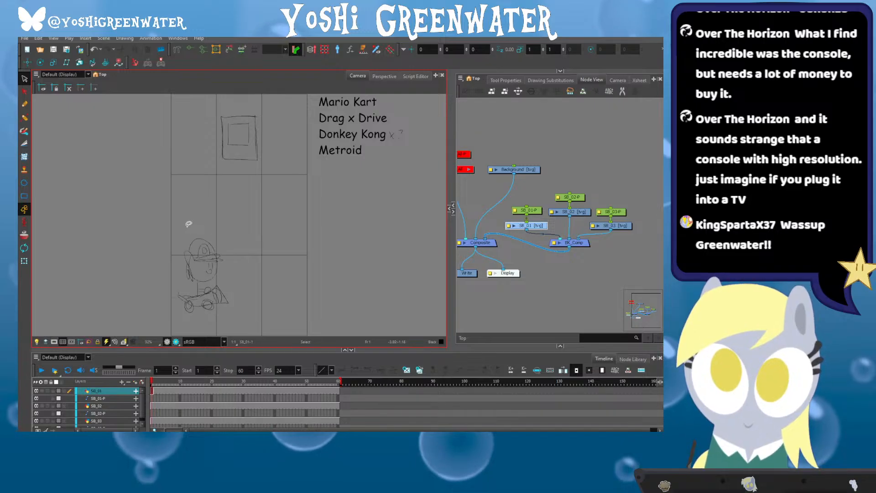
pyautogui.press('.')
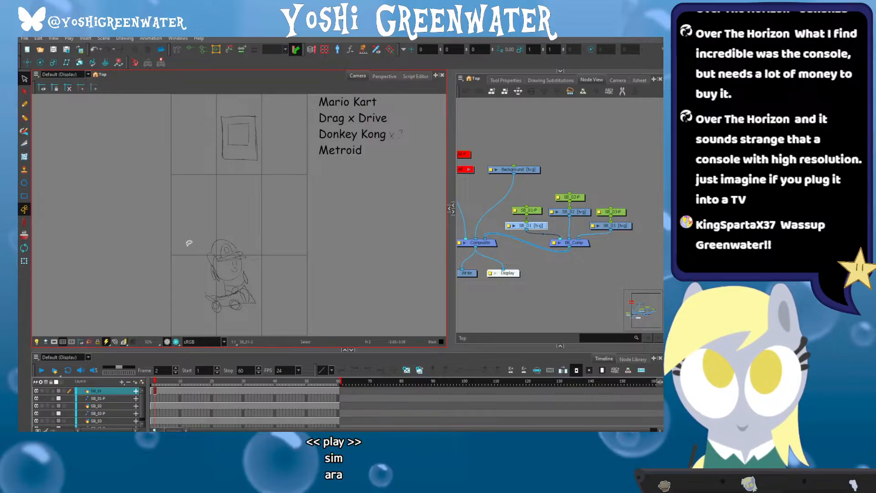
pyautogui.moveTo(193, 226); pyautogui.dragTo(204, 219)
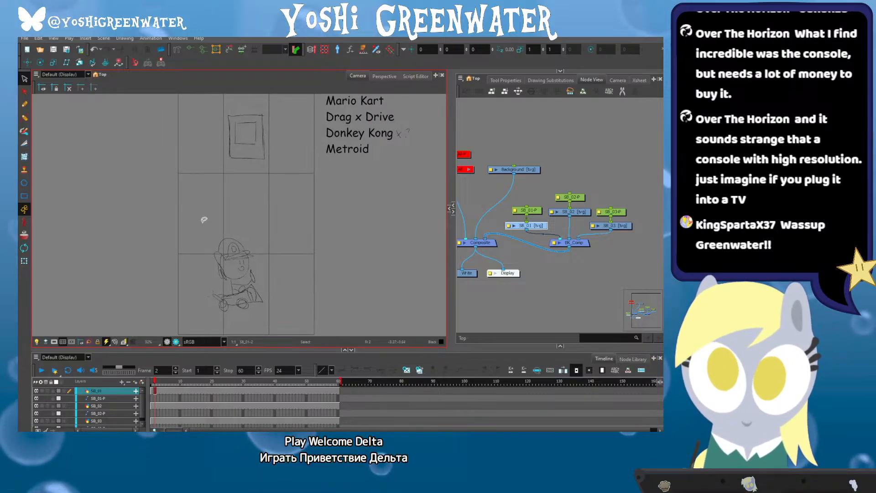
pyautogui.press(',')
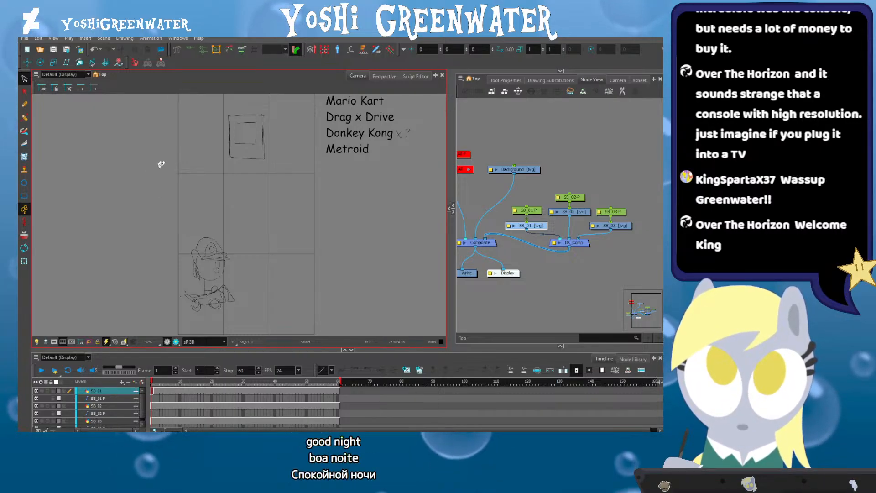
pyautogui.moveTo(167, 118)
pyautogui.mouseDown()
pyautogui.moveTo(161, 129)
pyautogui.moveTo(166, 121)
pyautogui.mouseUp()
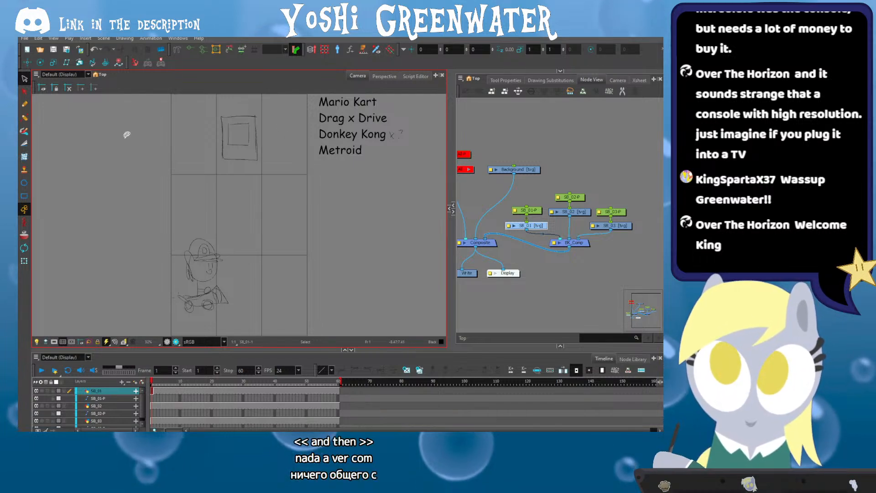
# Advance to frame 3, duplicate the SB_01 drawing there, and remove the banana from Derpy's raised hand
pyautogui.press('.')
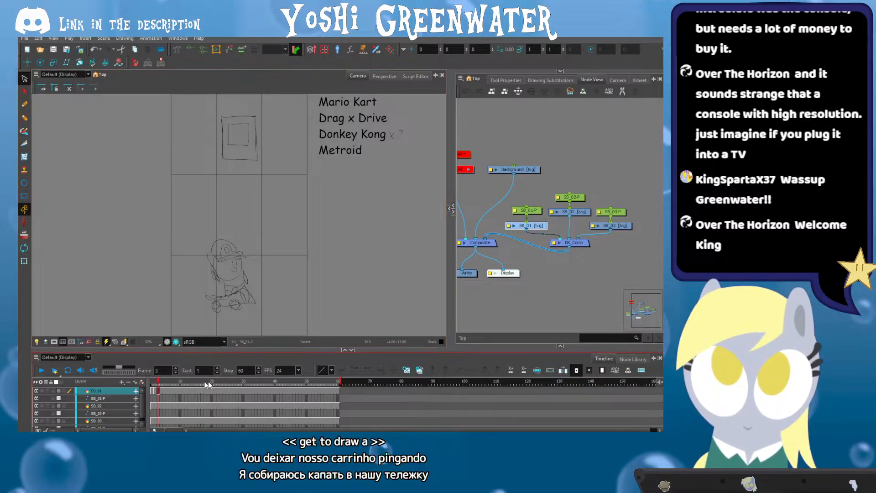
pyautogui.click(419, 369)
pyautogui.scroll(4, 213, 294)
pyautogui.scroll(1, 215, 293)
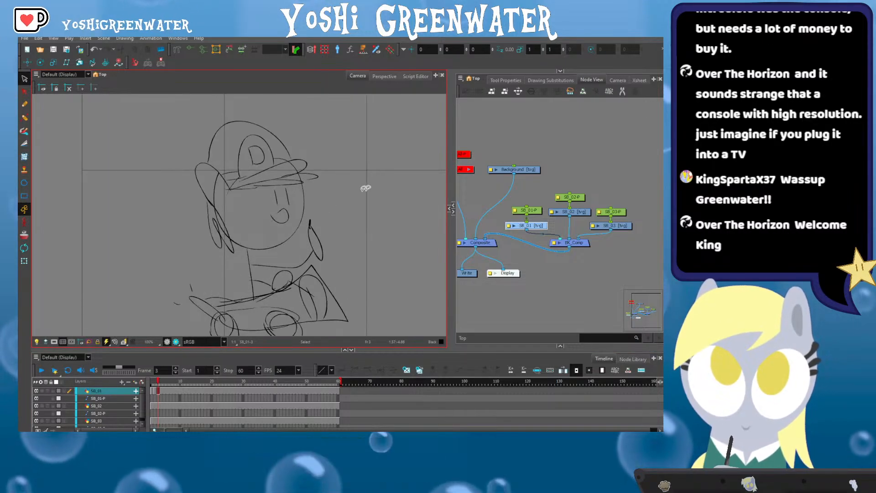
pyautogui.moveTo(321, 181); pyautogui.dragTo(263, 154)
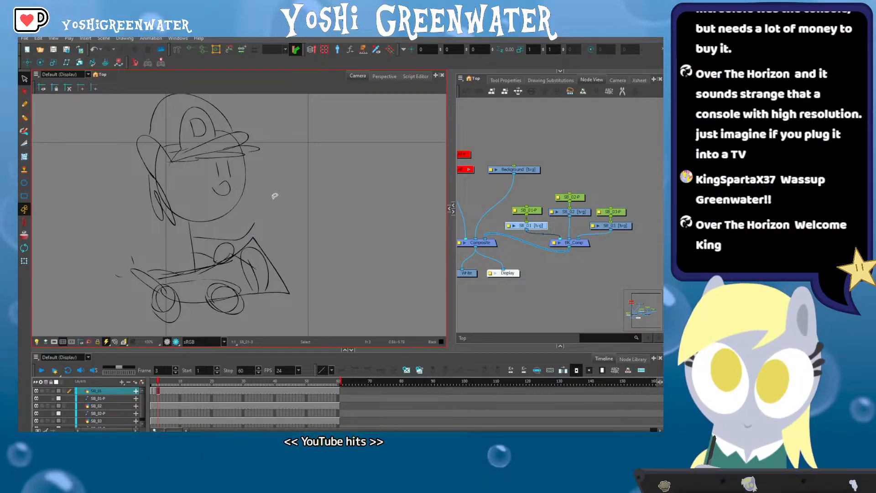
pyautogui.moveTo(267, 187); pyautogui.dragTo(235, 194)
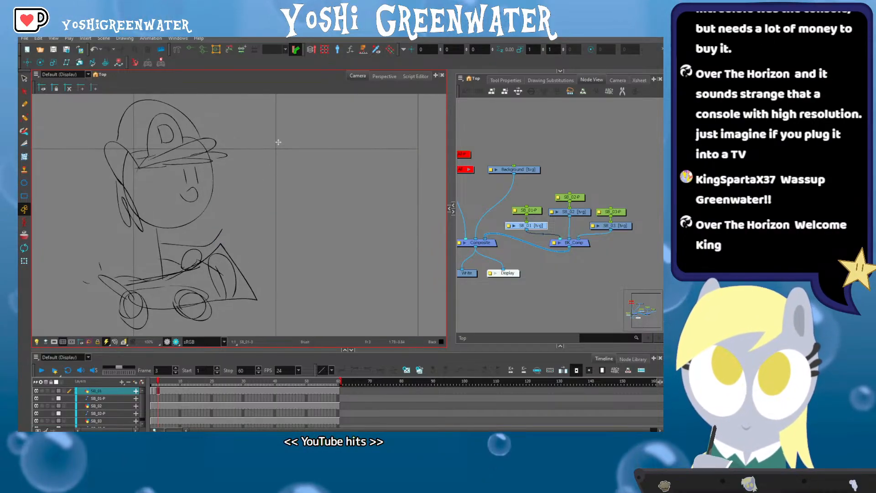
# On frame 3, draw a thrown banana peel with eyes in the air ahead of Derpy and a short motion line behind it
pyautogui.moveTo(284, 167)
pyautogui.mouseDown()
pyautogui.moveTo(280, 124)
pyautogui.moveTo(301, 160)
pyautogui.moveTo(290, 168)
pyautogui.moveTo(302, 158)
pyautogui.mouseUp()
pyautogui.moveTo(277, 118); pyautogui.dragTo(274, 136)
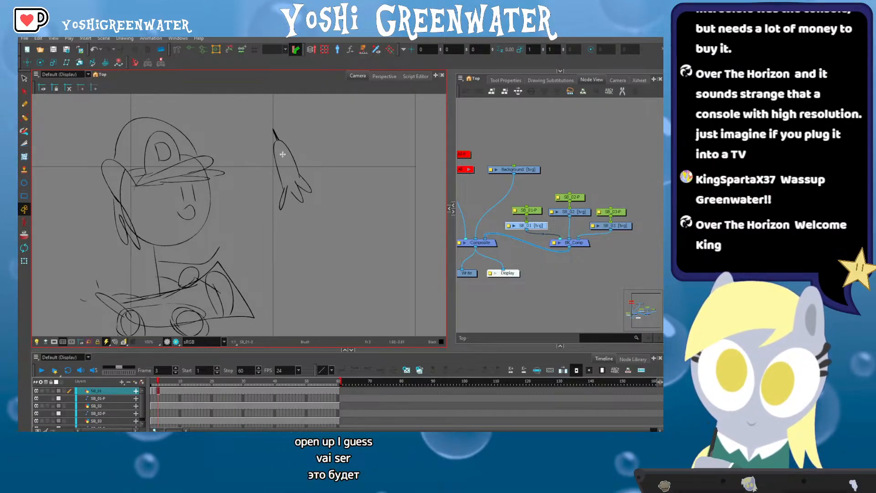
pyautogui.moveTo(254, 202); pyautogui.dragTo(242, 224)
pyautogui.click(25, 78)
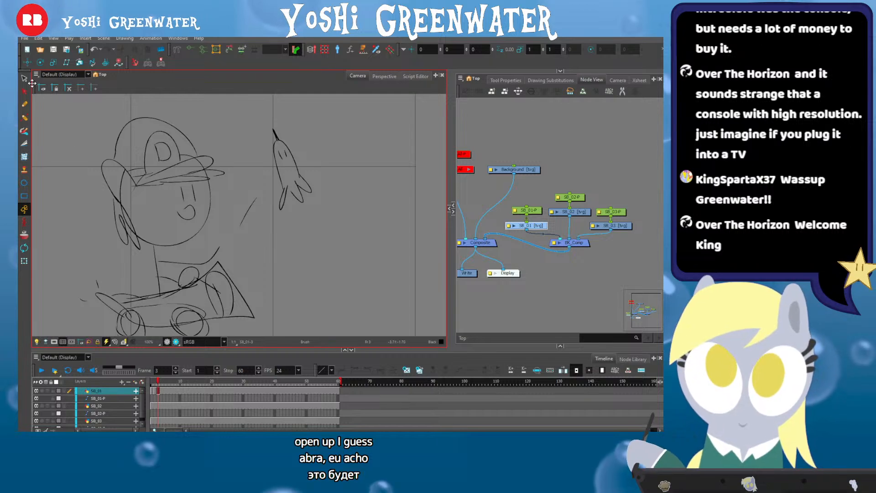
# Duplicate the drawing on frame 4, then rotate the banana peel upright and move it down to the ground ahead of the kart
pyautogui.hotkey('shift', 'm')
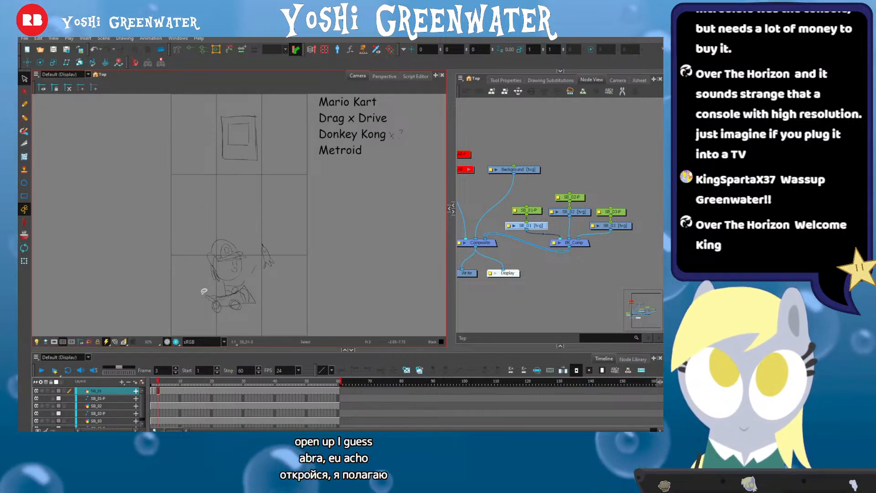
pyautogui.click(418, 370)
pyautogui.scroll(4, 246, 257)
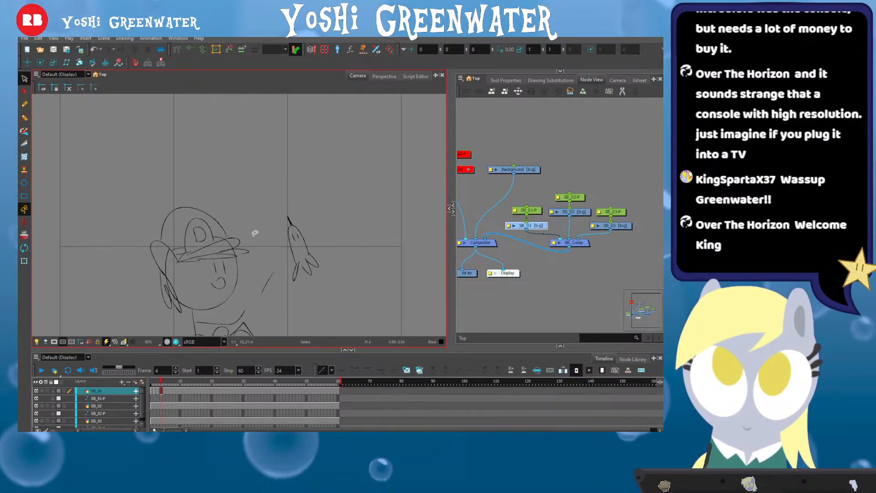
pyautogui.moveTo(254, 233); pyautogui.dragTo(233, 199)
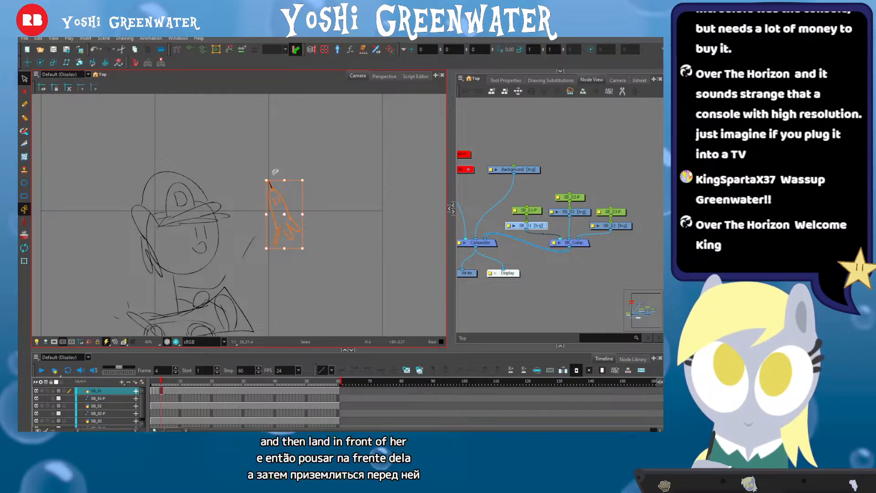
pyautogui.moveTo(305, 238)
pyautogui.mouseDown()
pyautogui.moveTo(284, 175)
pyautogui.moveTo(308, 176)
pyautogui.mouseUp()
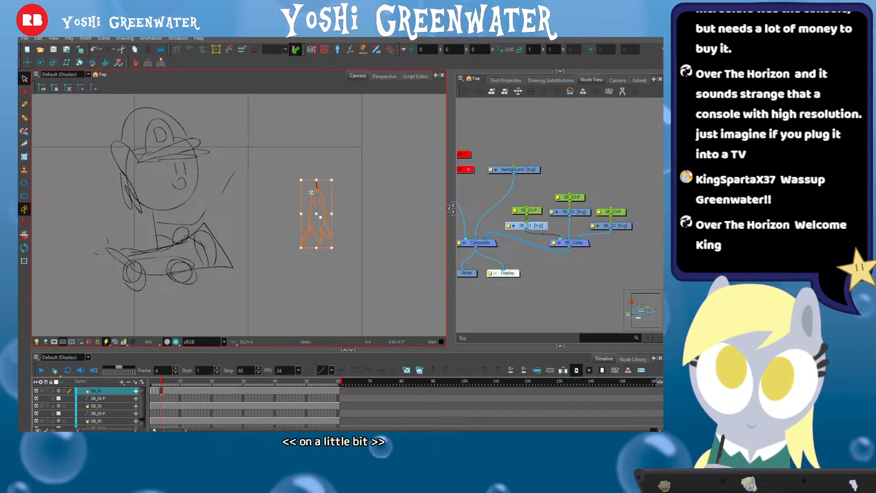
pyautogui.moveTo(307, 207)
pyautogui.mouseDown()
pyautogui.moveTo(322, 242)
pyautogui.moveTo(311, 250)
pyautogui.mouseUp()
pyautogui.moveTo(267, 223); pyautogui.dragTo(278, 224)
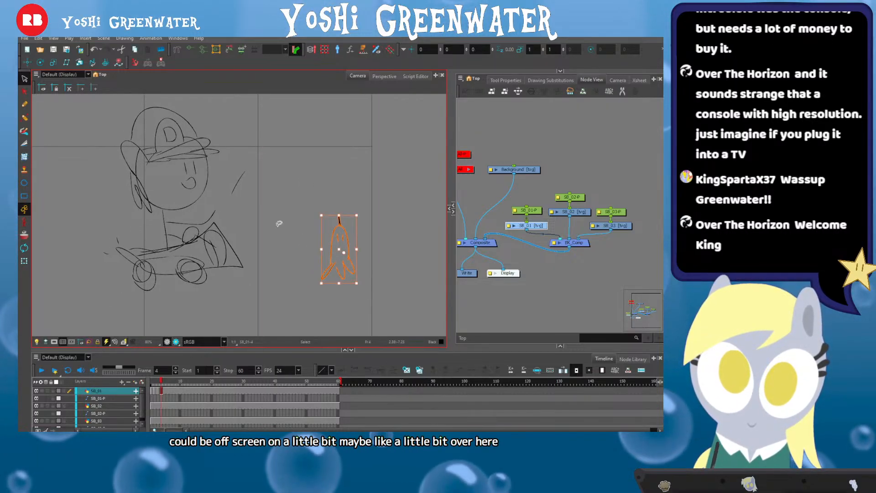
# On frame 4, delete the motion line and Derpy's raised arm, and redraw the arm reaching toward the steering wheel
pyautogui.click(237, 186)
pyautogui.press('Delete')
pyautogui.click(194, 223)
pyautogui.press('Delete')
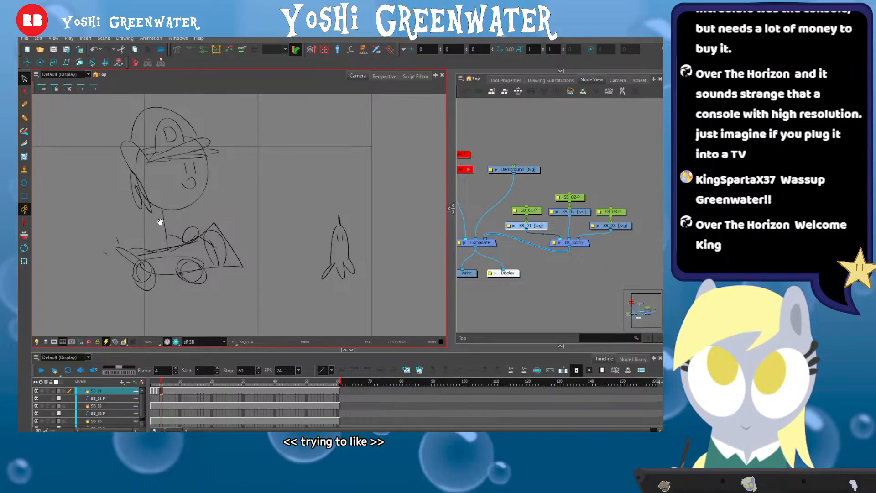
pyautogui.moveTo(161, 221)
pyautogui.mouseDown()
pyautogui.moveTo(185, 226)
pyautogui.moveTo(174, 218)
pyautogui.mouseUp()
pyautogui.hotkey('alt', 'b')
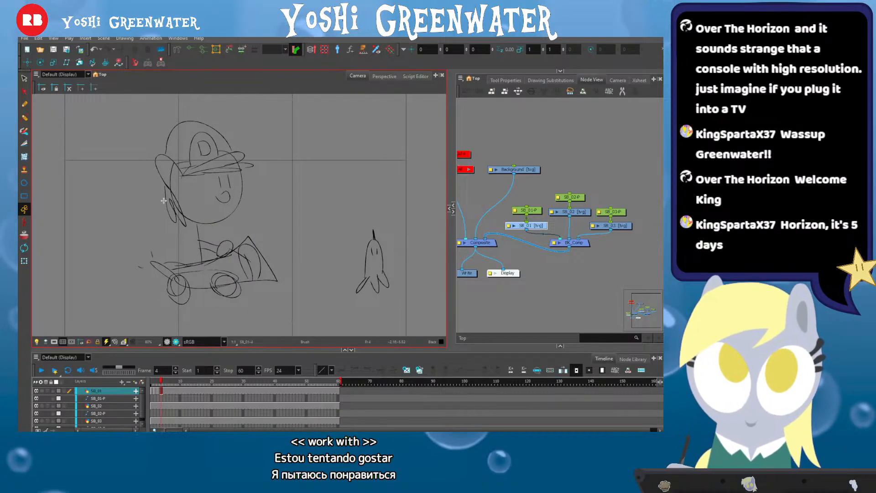
# Hide the guide grid and mask the area outside the camera frame to check the composition of frame 4
pyautogui.hotkey('shift', 'm')
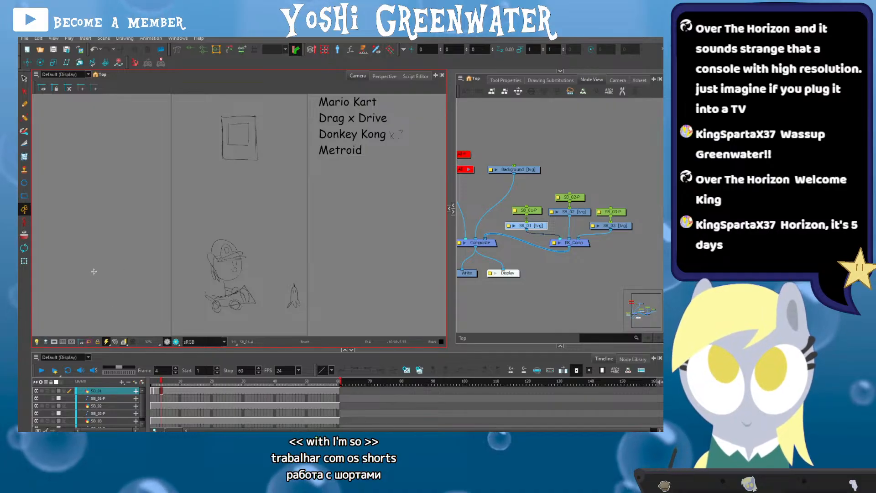
pyautogui.click(55, 342)
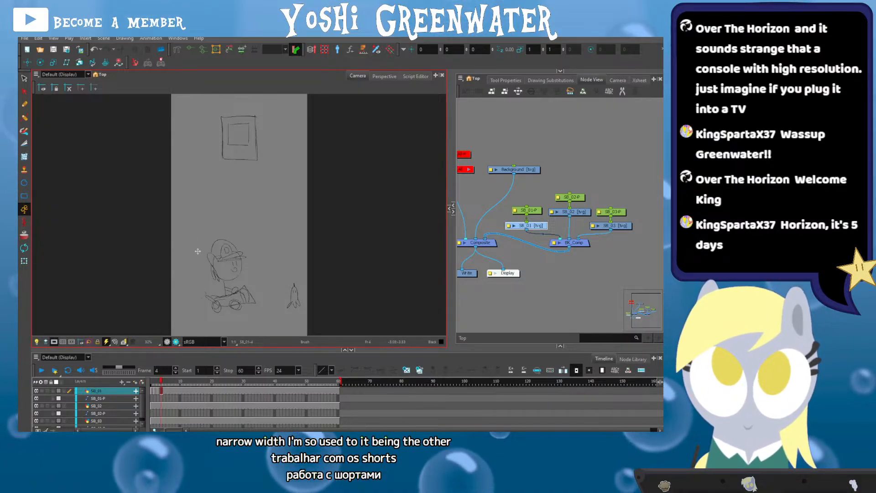
pyautogui.moveTo(303, 229)
pyautogui.mouseDown()
pyautogui.moveTo(206, 231)
pyautogui.moveTo(258, 326)
pyautogui.mouseUp()
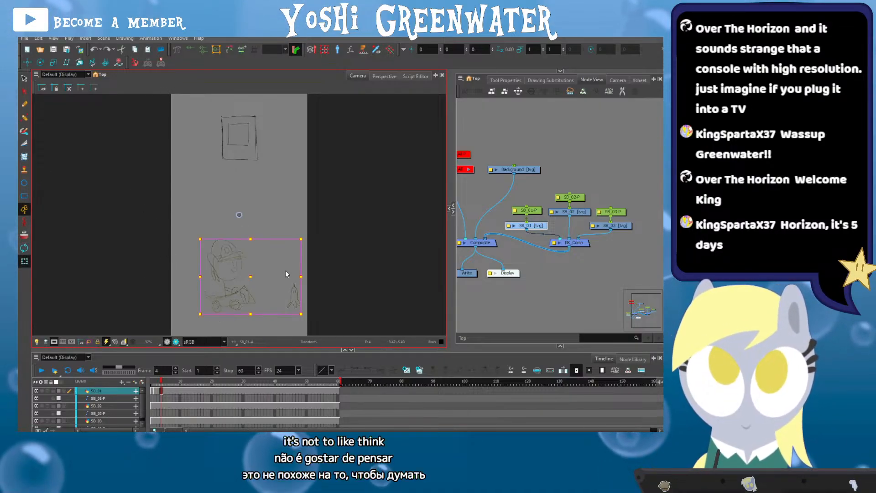
pyautogui.click(396, 280)
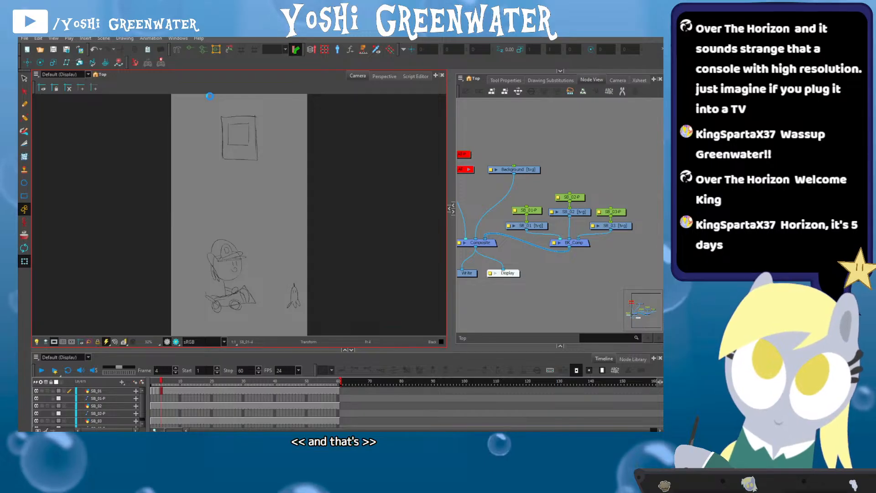
pyautogui.moveTo(204, 188); pyautogui.dragTo(229, 188)
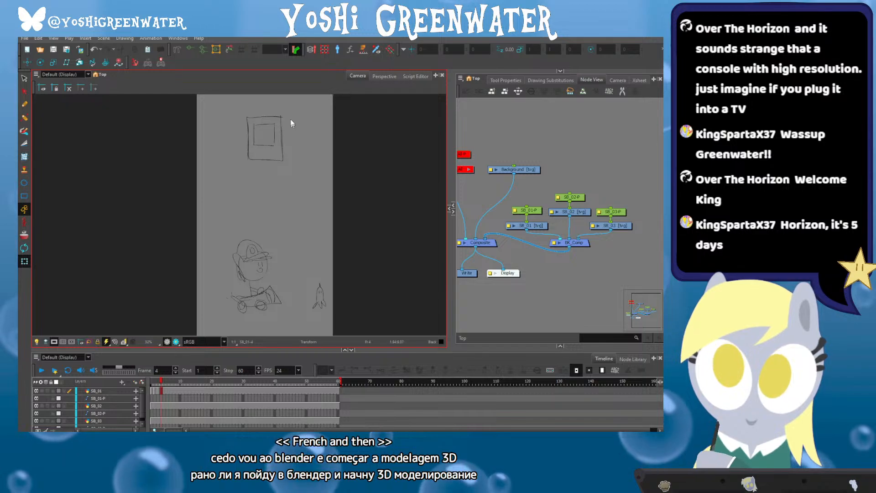
# Try a side view of the framed screen sketch with vertical strokes and a curved turning arrow, then undo the last two strokes
pyautogui.hotkey('alt', 'b')
pyautogui.moveTo(298, 118); pyautogui.dragTo(300, 151)
pyautogui.moveTo(304, 119); pyautogui.dragTo(305, 162)
pyautogui.moveTo(299, 139)
pyautogui.mouseDown()
pyautogui.moveTo(304, 162)
pyautogui.moveTo(282, 184)
pyautogui.mouseUp()
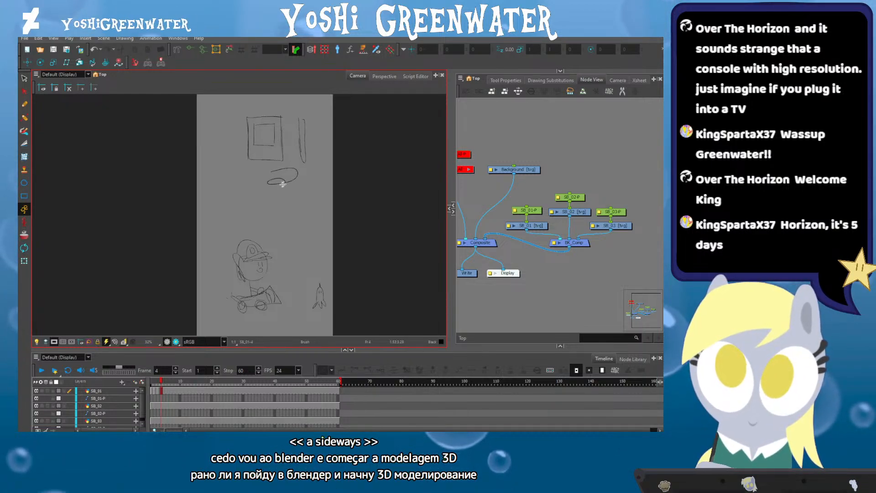
pyautogui.hotkey('ctrl', 'z')
pyautogui.hotkey('ctrl', 'z')
pyautogui.hotkey('alt', 'z')
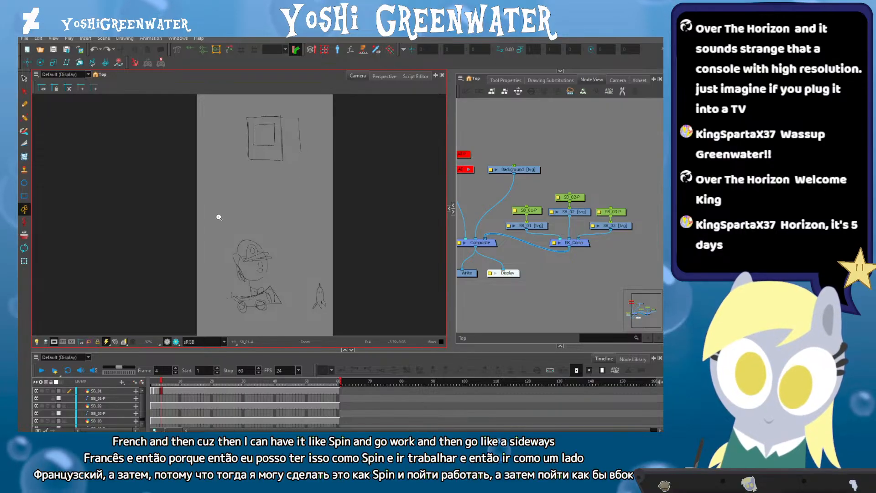
# Review the storyboard drawings in order from frame 1 up to frame 5 to check the banana throw
pyautogui.click(24, 260)
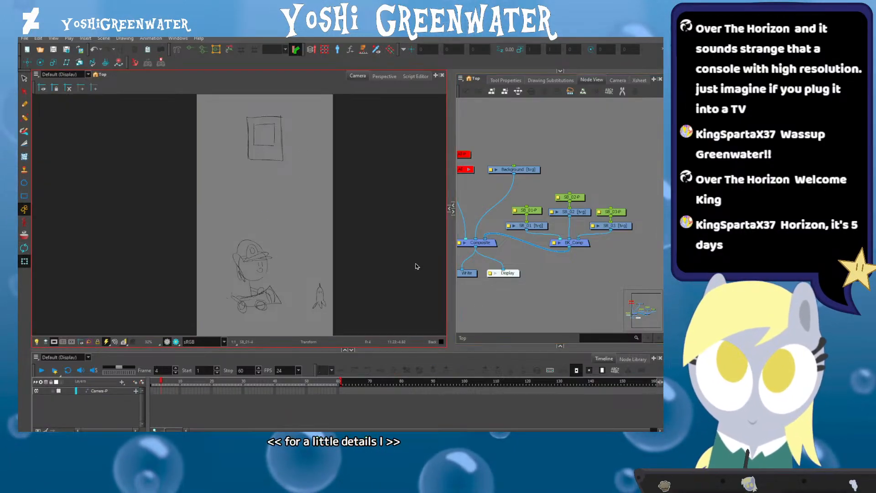
pyautogui.click(532, 191)
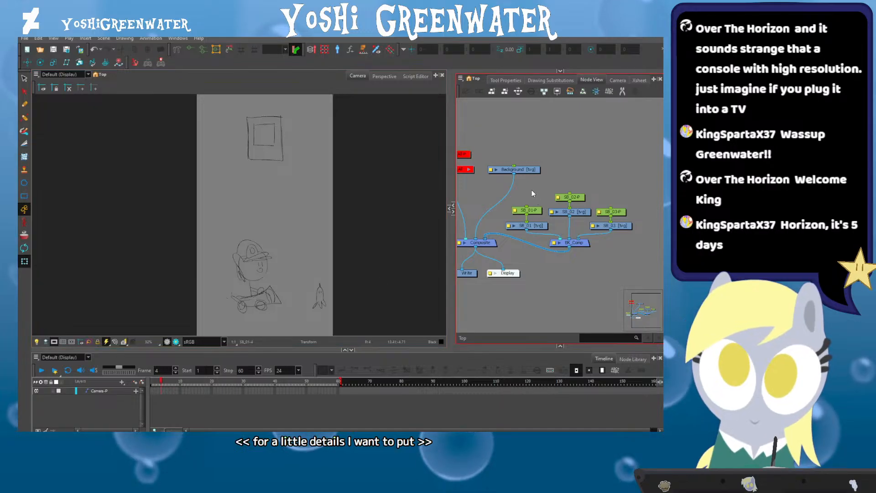
pyautogui.moveTo(532, 191); pyautogui.dragTo(625, 251)
pyautogui.click(151, 382)
pyautogui.click(476, 301)
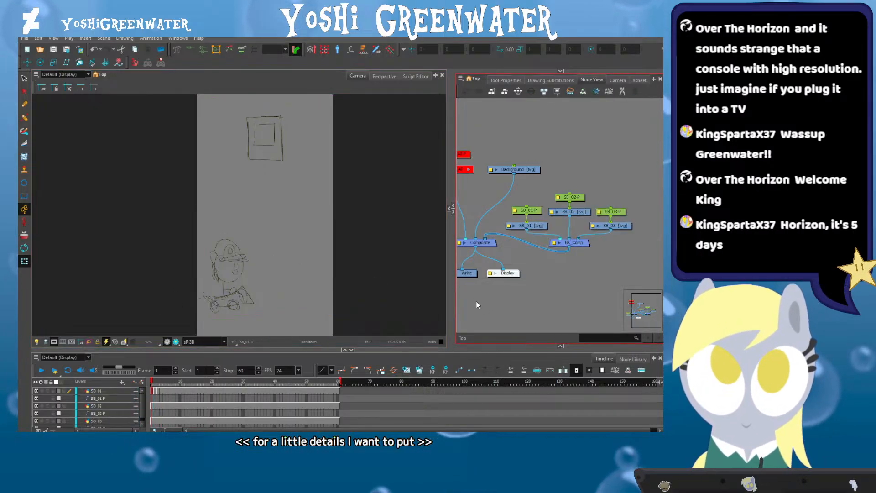
pyautogui.moveTo(190, 231); pyautogui.dragTo(224, 226)
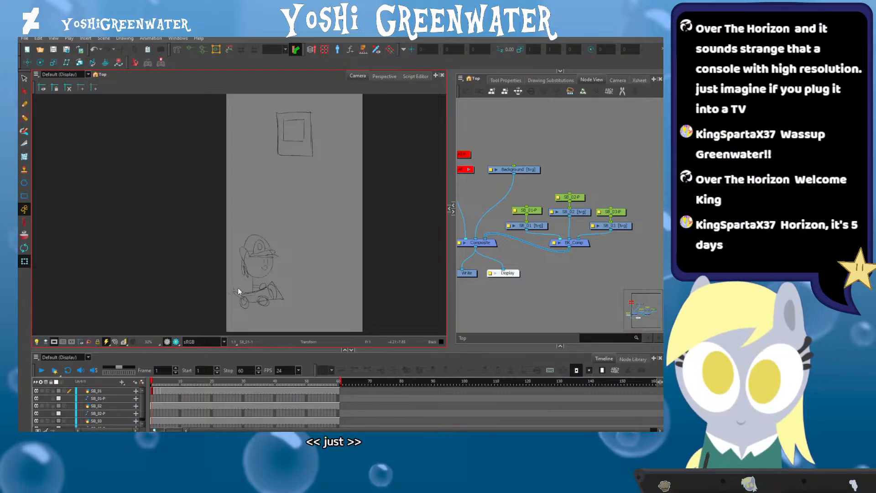
pyautogui.scroll(1, 237, 291)
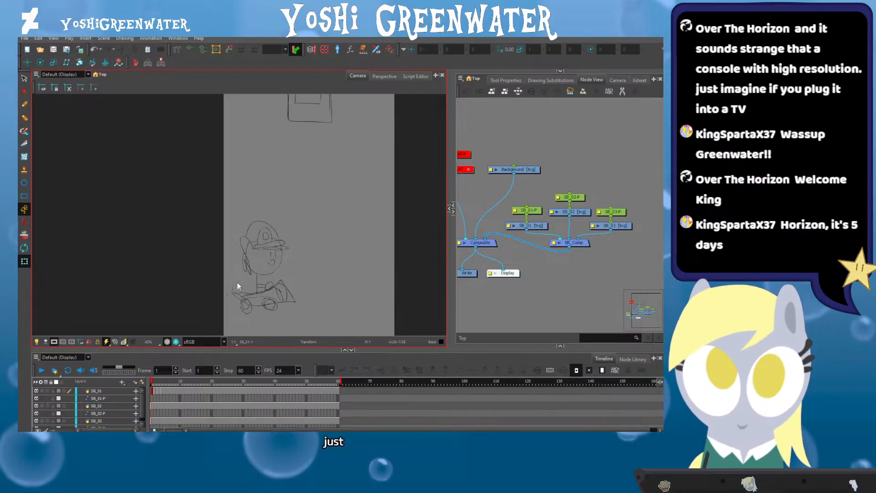
pyautogui.moveTo(245, 199); pyautogui.dragTo(229, 173)
pyautogui.press('.')
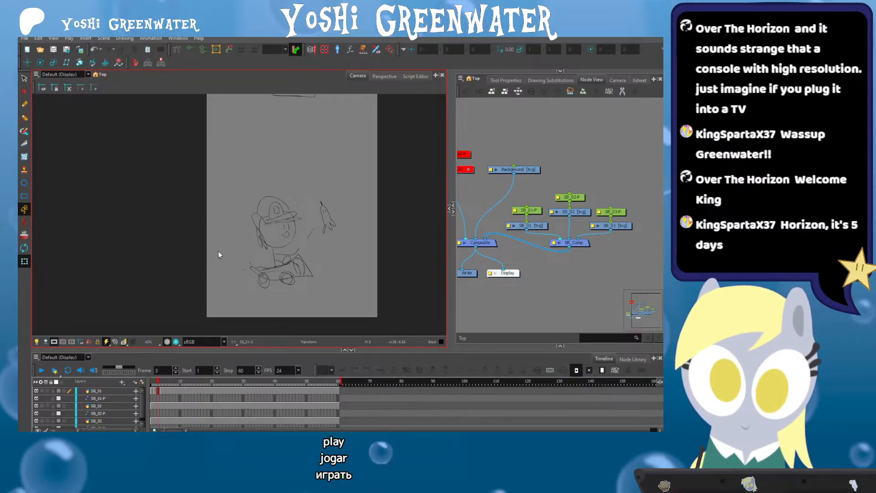
pyautogui.press('.')
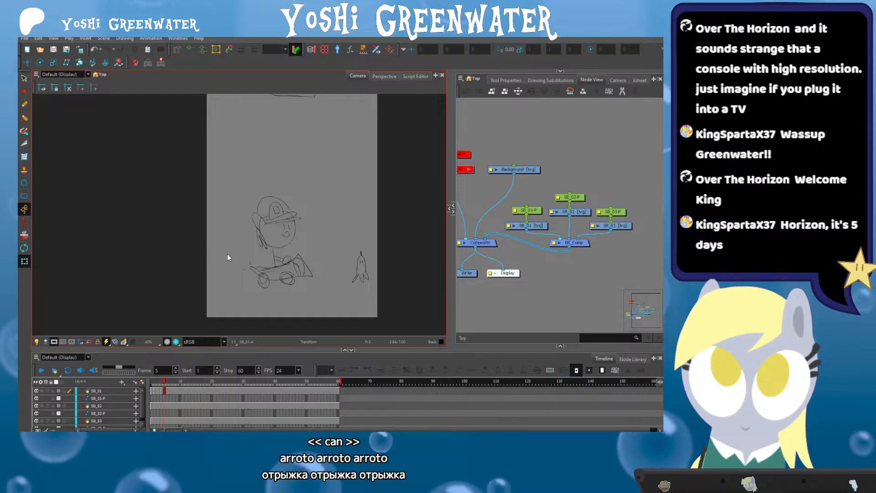
pyautogui.press('.')
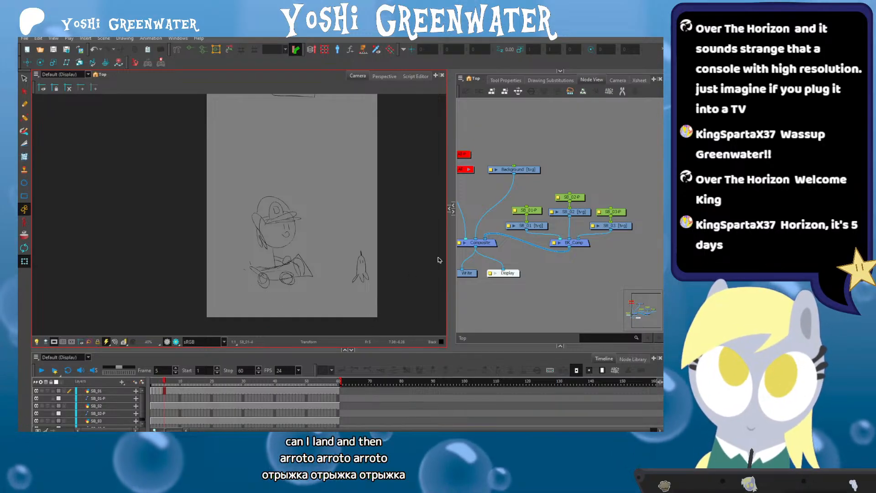
# Duplicate the SB_01 drawing on frame 5 and check the copy among the layer's drawing substitutions
pyautogui.click(528, 225)
pyautogui.click(419, 371)
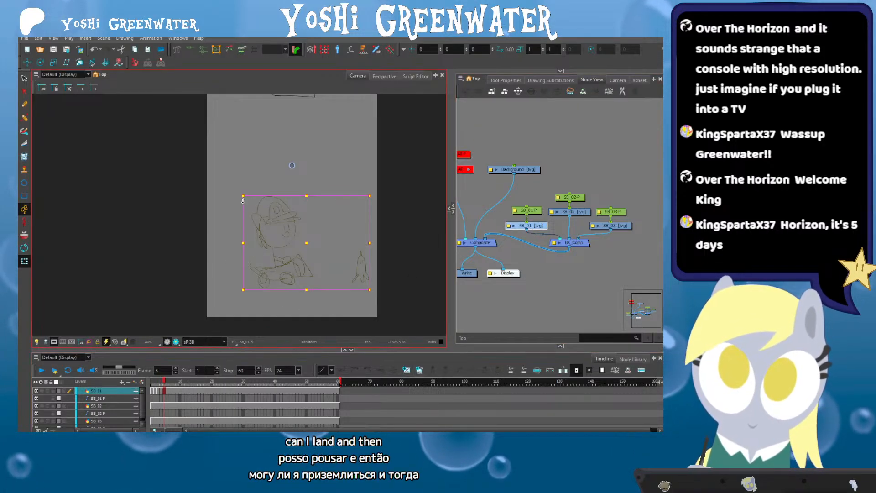
pyautogui.click(238, 197)
pyautogui.moveTo(329, 278); pyautogui.dragTo(317, 275)
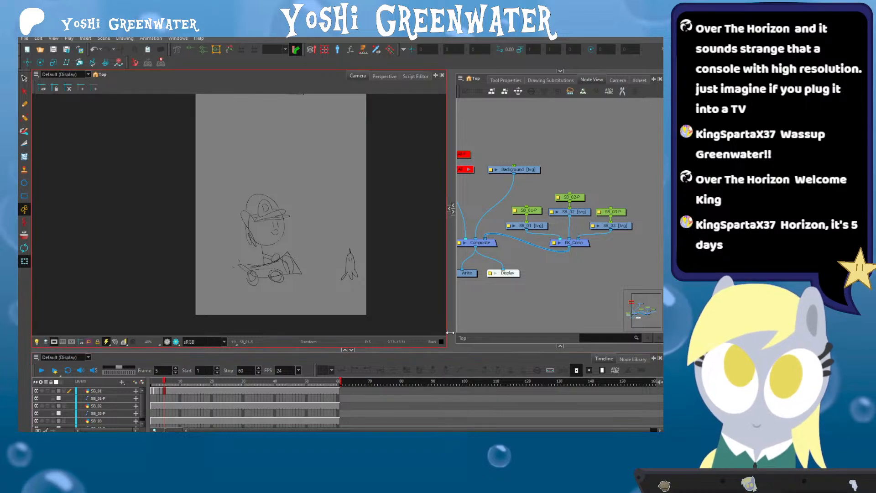
pyautogui.click(551, 80)
pyautogui.click(261, 177)
pyautogui.click(243, 201)
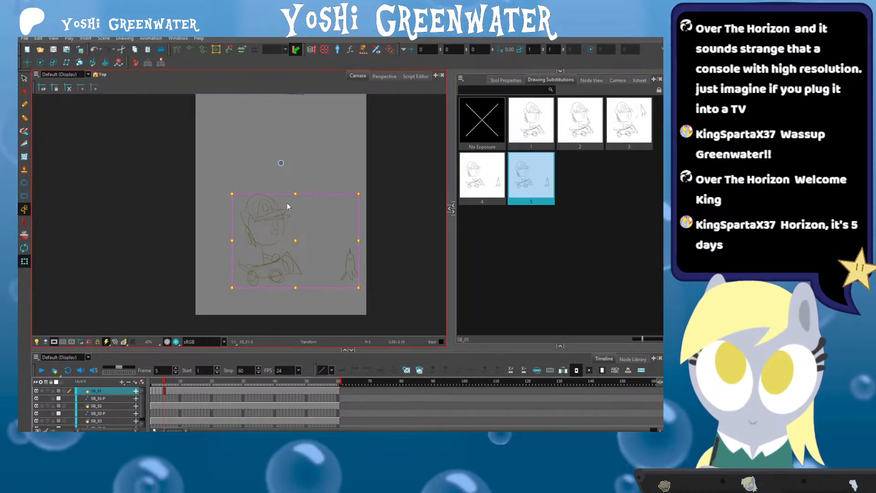
pyautogui.moveTo(204, 228); pyautogui.dragTo(187, 234)
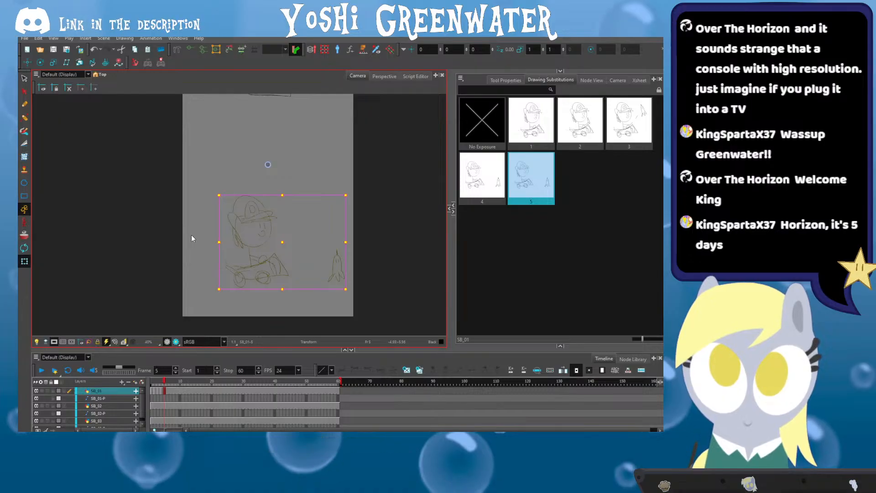
pyautogui.click(590, 80)
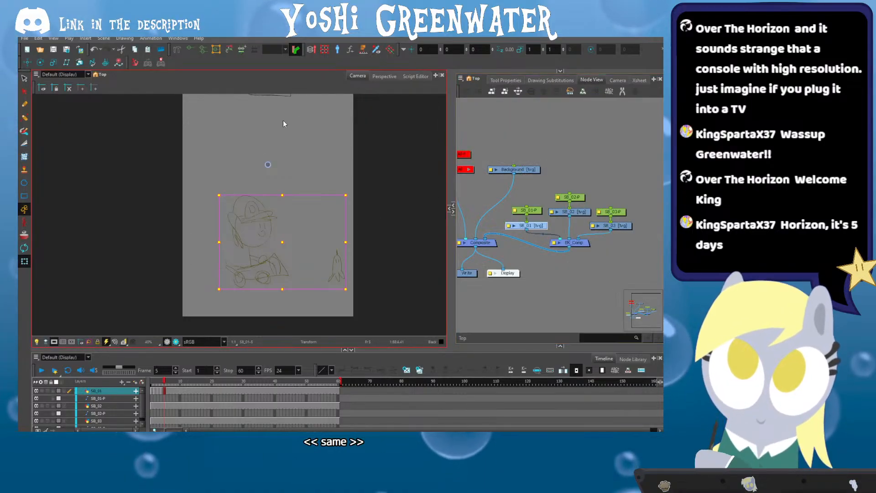
pyautogui.moveTo(198, 254); pyautogui.dragTo(202, 250)
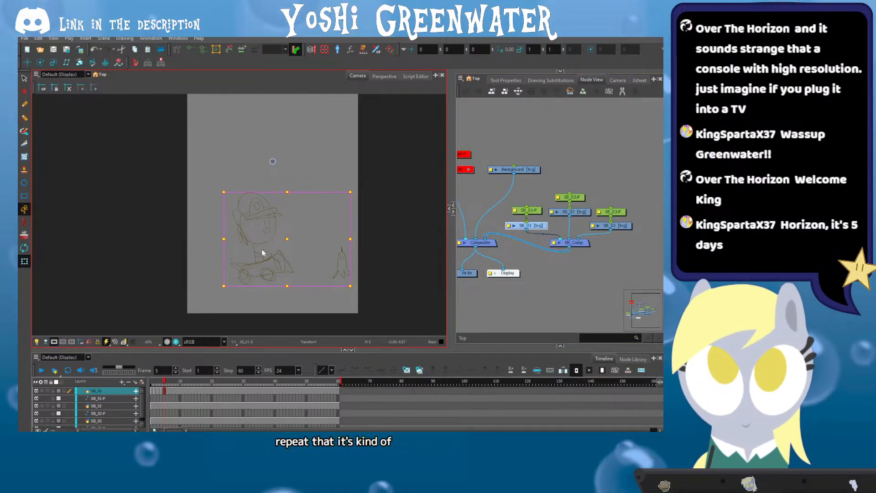
pyautogui.press('.')
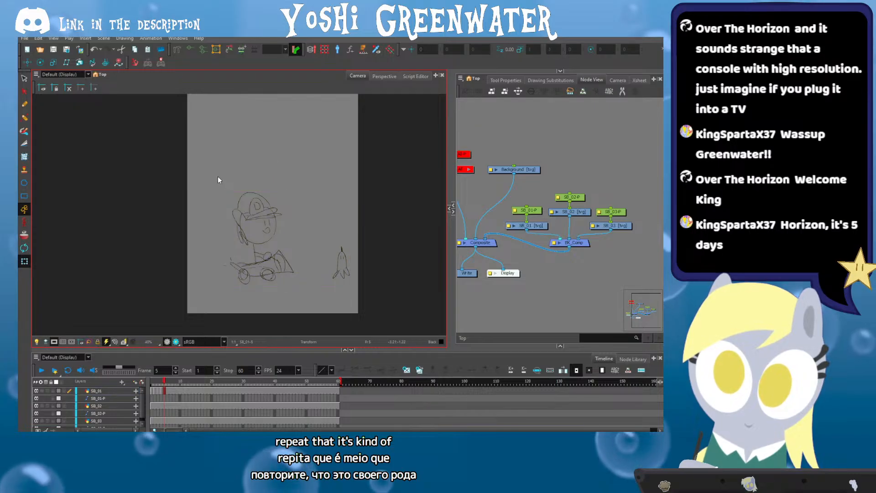
pyautogui.moveTo(215, 175)
pyautogui.mouseDown()
pyautogui.moveTo(308, 272)
pyautogui.moveTo(236, 236)
pyautogui.mouseUp()
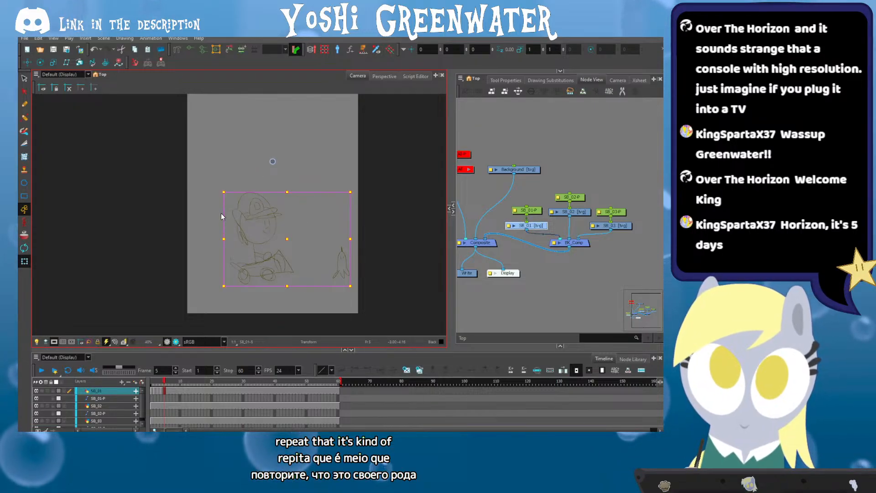
# On frame 5, nudge Derpy and her kart slightly forward and move the banana peel back until it sits just ahead of the kart
pyautogui.moveTo(299, 270); pyautogui.dragTo(245, 221)
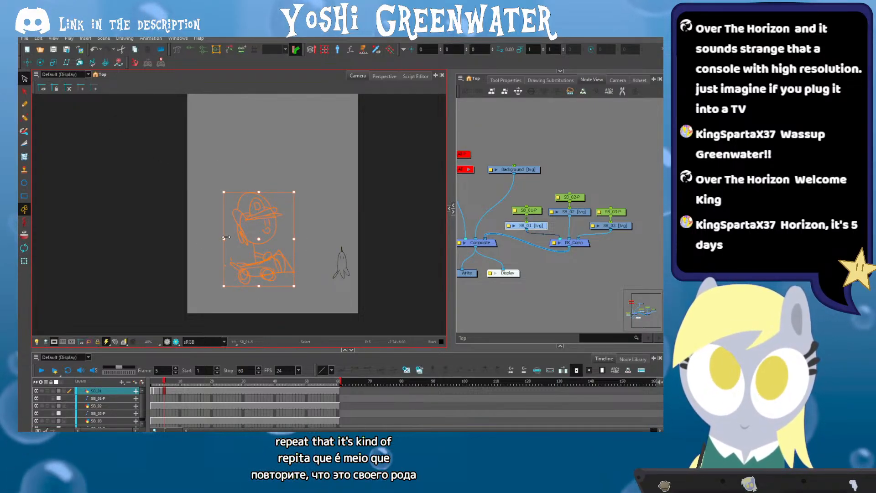
pyautogui.moveTo(323, 239)
pyautogui.mouseDown()
pyautogui.moveTo(332, 287)
pyautogui.moveTo(314, 259)
pyautogui.mouseUp()
pyautogui.press('Left')
pyautogui.press('Left')
pyautogui.press('Left')
pyautogui.press('Left')
pyautogui.press('Left')
pyautogui.press('Left')
pyautogui.press('Left')
pyautogui.press('Left')
pyautogui.press('Left')
pyautogui.press('Left')
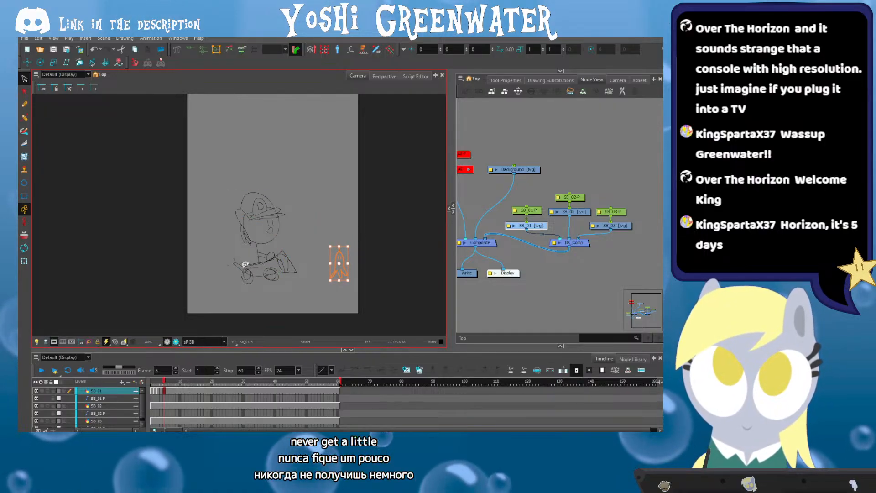
pyautogui.press('Left')
pyautogui.press('Left')
pyautogui.press('Left')
pyautogui.press('Left')
pyautogui.press('Left')
pyautogui.press('Left')
pyautogui.press('Left')
pyautogui.press('Left')
pyautogui.press('Left')
pyautogui.press('Left')
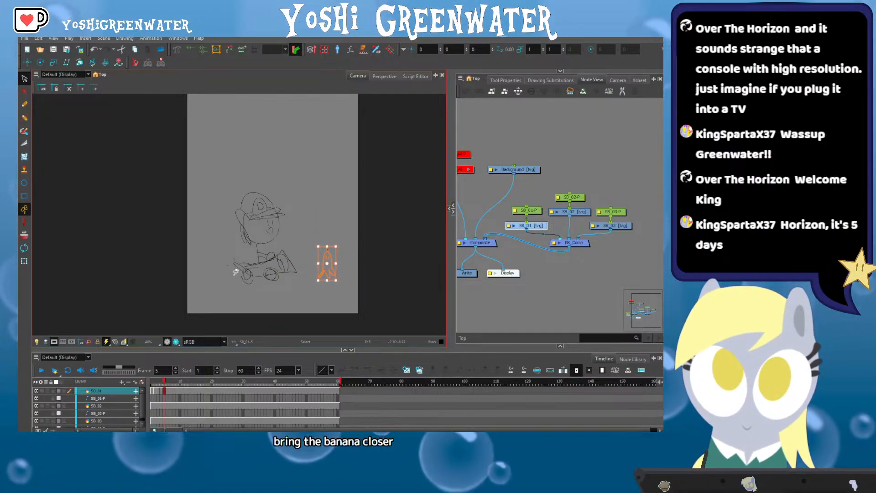
pyautogui.press('Left')
pyautogui.press('Left')
pyautogui.press('Left')
pyautogui.press('Left')
pyautogui.press('Left')
pyautogui.press('Left')
pyautogui.press('Left')
pyautogui.press('Left')
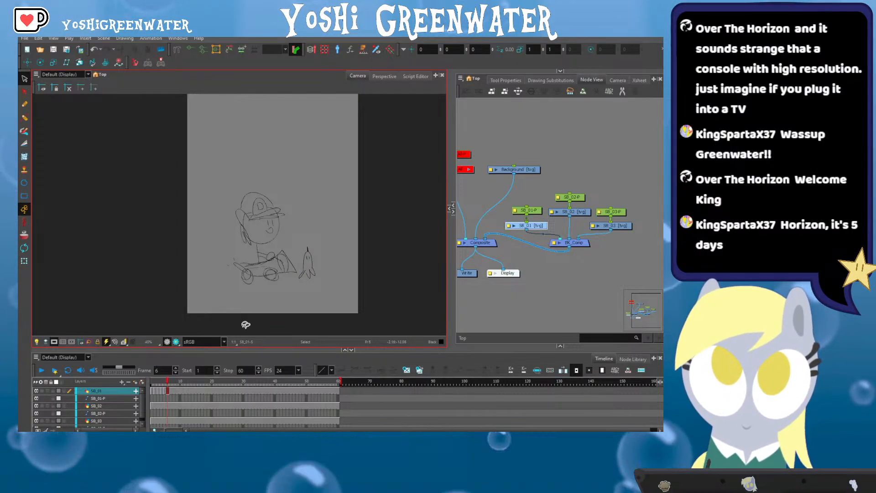
# On frame 6, try the banana peel behind the kart, then delete it from the drawing
pyautogui.press('.')
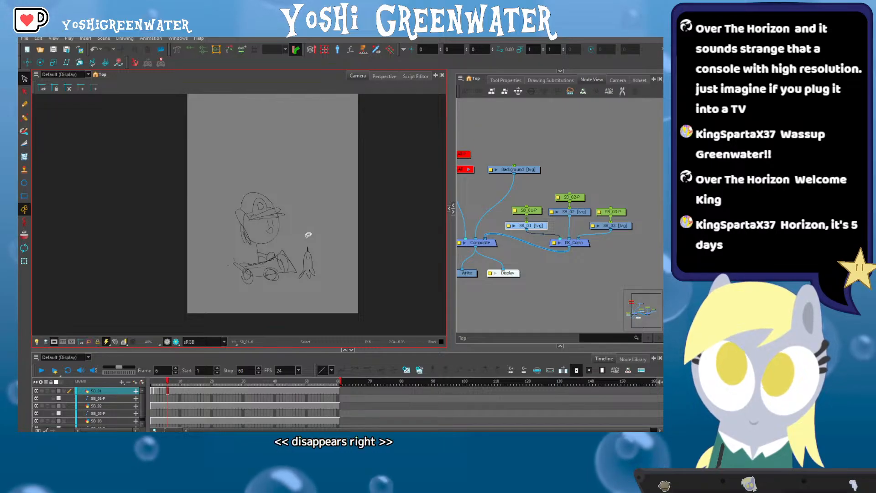
pyautogui.moveTo(308, 234)
pyautogui.mouseDown()
pyautogui.moveTo(305, 283)
pyautogui.moveTo(296, 244)
pyautogui.moveTo(278, 255)
pyautogui.mouseUp()
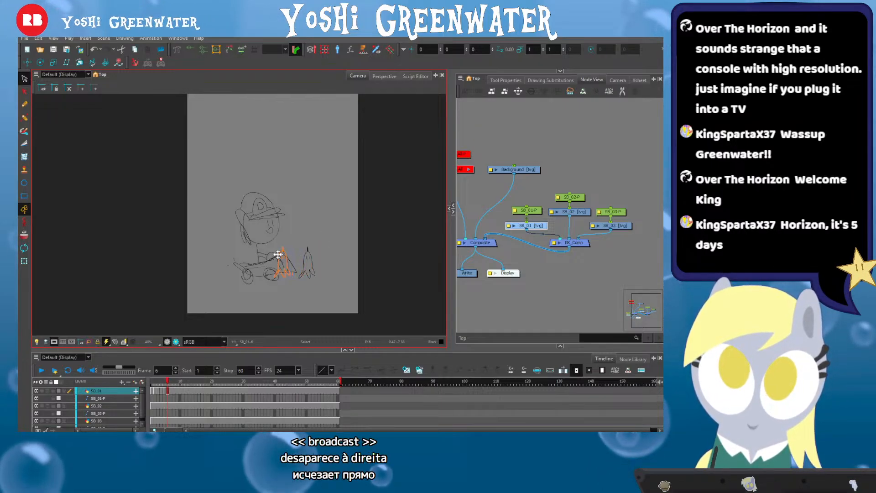
pyautogui.moveTo(212, 258); pyautogui.dragTo(210, 258)
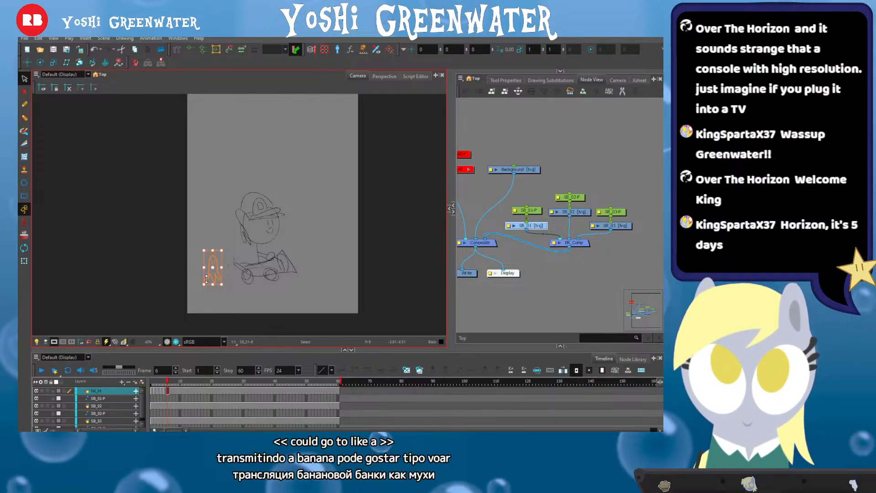
pyautogui.press('Delete')
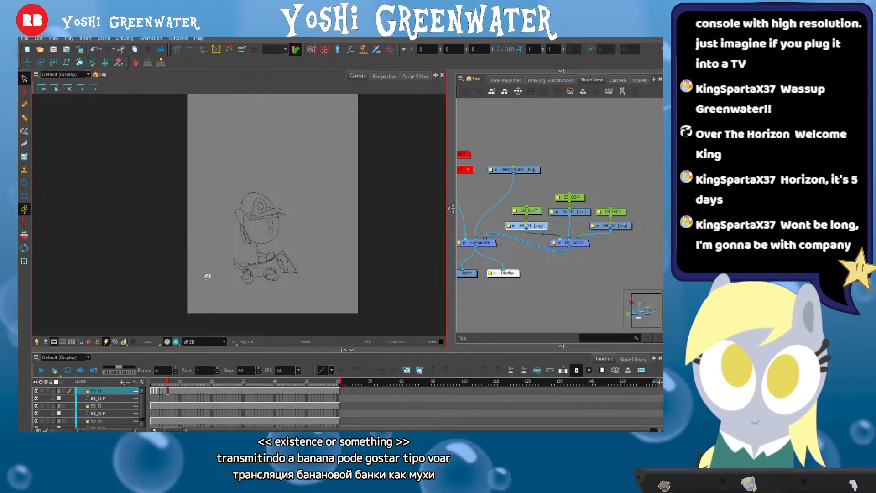
# On frame 6, raise Derpy and her kart and rotate them upside down into a mid-air front flip
pyautogui.moveTo(228, 172)
pyautogui.mouseDown()
pyautogui.moveTo(201, 264)
pyautogui.moveTo(201, 255)
pyautogui.mouseUp()
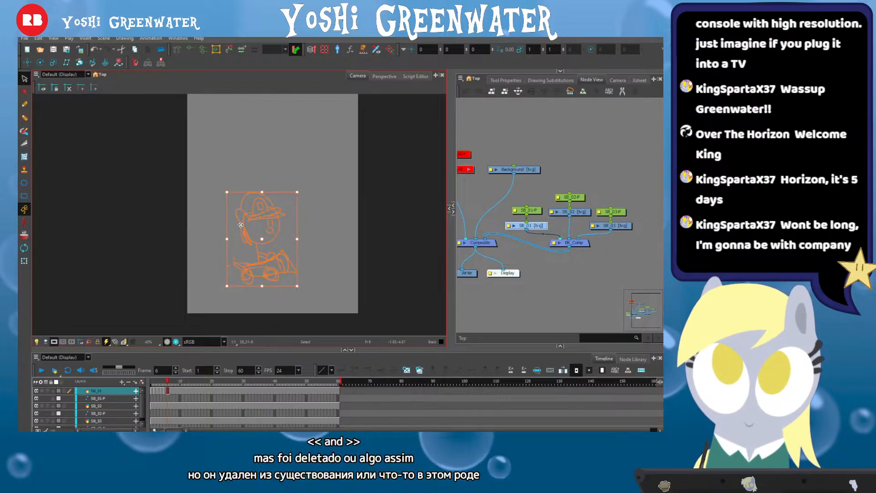
pyautogui.moveTo(260, 237); pyautogui.dragTo(266, 208)
pyautogui.moveTo(227, 166)
pyautogui.mouseDown()
pyautogui.moveTo(265, 155)
pyautogui.moveTo(324, 179)
pyautogui.moveTo(275, 170)
pyautogui.mouseUp()
pyautogui.moveTo(252, 198); pyautogui.dragTo(262, 202)
pyautogui.hotkey('alt', 'b')
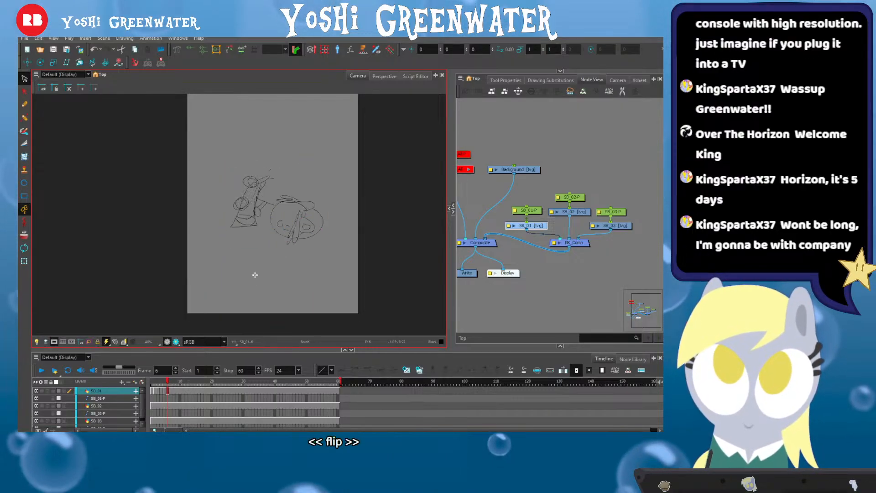
# Sketch motion lines and a small smoke puff below the flipping kart on frame 6, and compare it with frame 5
pyautogui.press('.')
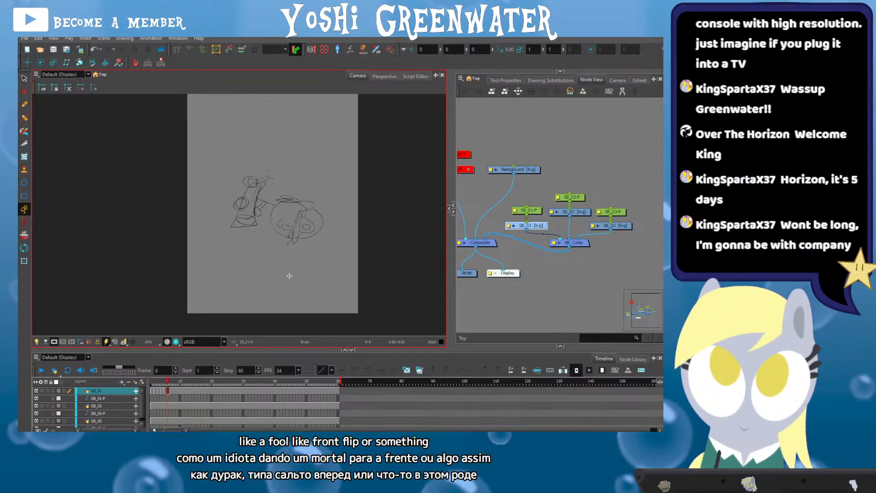
pyautogui.moveTo(295, 268)
pyautogui.mouseDown()
pyautogui.moveTo(299, 276)
pyautogui.moveTo(296, 262)
pyautogui.mouseUp()
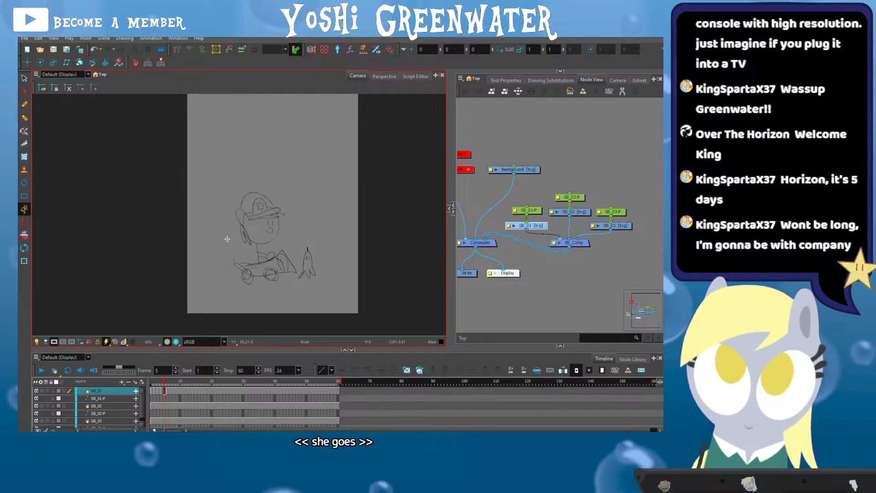
pyautogui.press('.')
# On frame 6, redraw Derpy's eyes and mouth as a distressed frown and delete her arm on the wheel
pyautogui.scroll(2, 261, 216)
pyautogui.scroll(3, 261, 216)
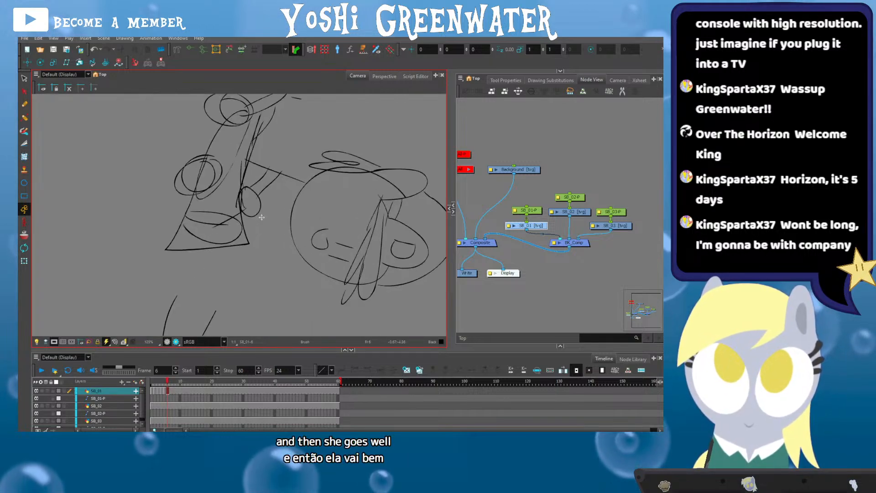
pyautogui.moveTo(258, 205)
pyautogui.keyDown('ctrl'); pyautogui.keyDown('alt'); pyautogui.mouseDown()
pyautogui.moveTo(210, 231)
pyautogui.moveTo(199, 209)
pyautogui.mouseUp(); pyautogui.keyUp('alt'); pyautogui.keyUp('ctrl')
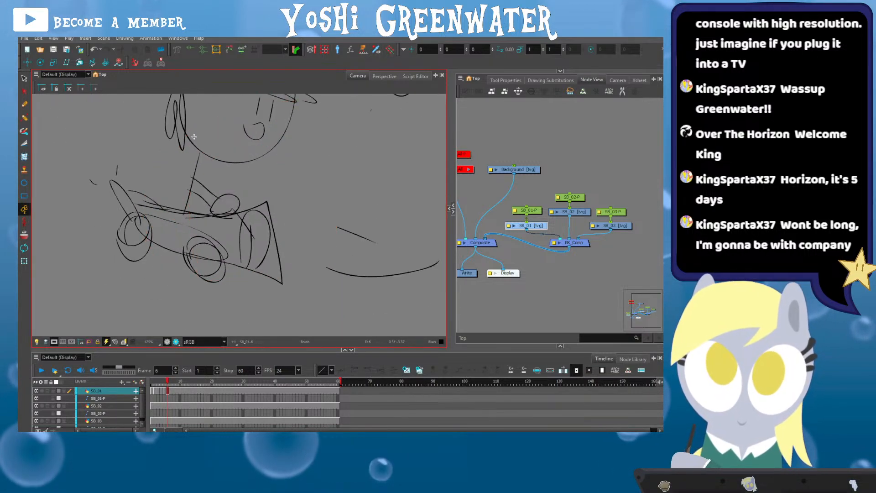
pyautogui.moveTo(180, 96); pyautogui.dragTo(212, 196)
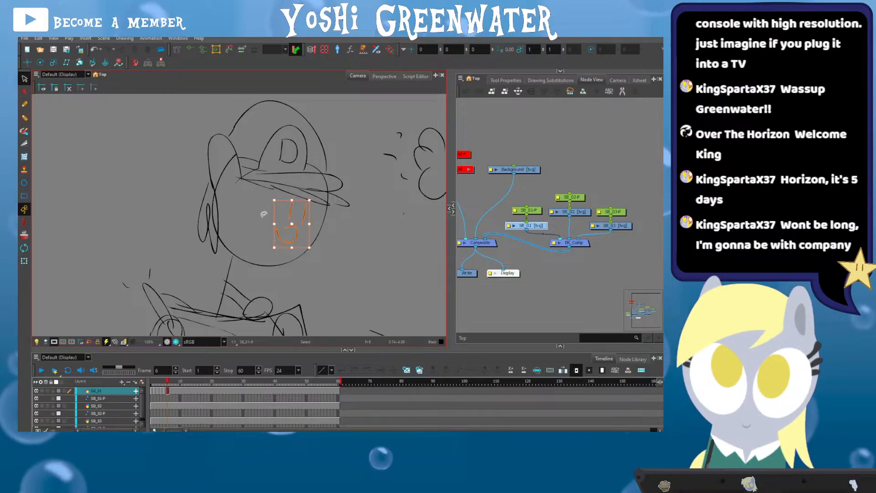
pyautogui.moveTo(292, 197)
pyautogui.mouseDown()
pyautogui.moveTo(284, 218)
pyautogui.moveTo(302, 220)
pyautogui.moveTo(293, 240)
pyautogui.moveTo(266, 252)
pyautogui.moveTo(277, 197)
pyautogui.moveTo(323, 199)
pyautogui.mouseUp()
pyautogui.click(24, 78)
pyautogui.moveTo(223, 279); pyautogui.dragTo(251, 276)
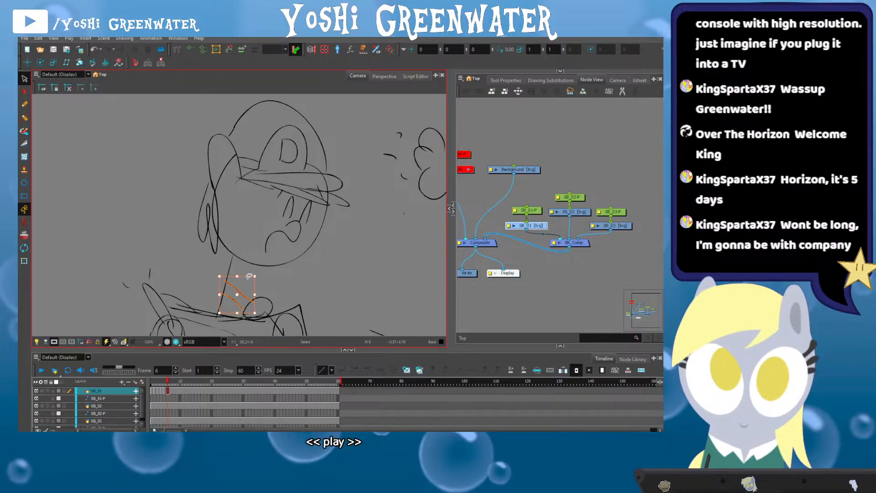
pyautogui.press('Delete')
pyautogui.hotkey('alt', 'b')
pyautogui.hotkey('shift', 'm')
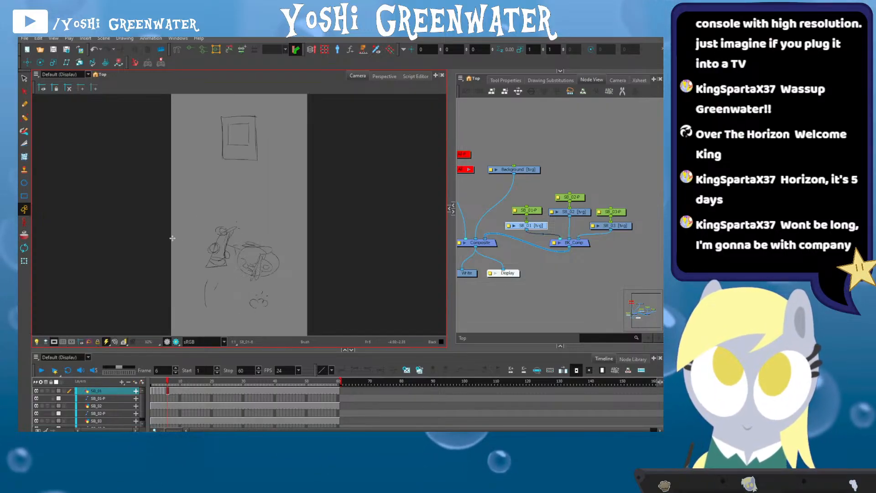
# Flip back and forth between frames 5 and 6 to check the transition from driving to the front flip
pyautogui.press(',')
pyautogui.press('.')
pyautogui.press(',')
pyautogui.press('.')
pyautogui.press(',')
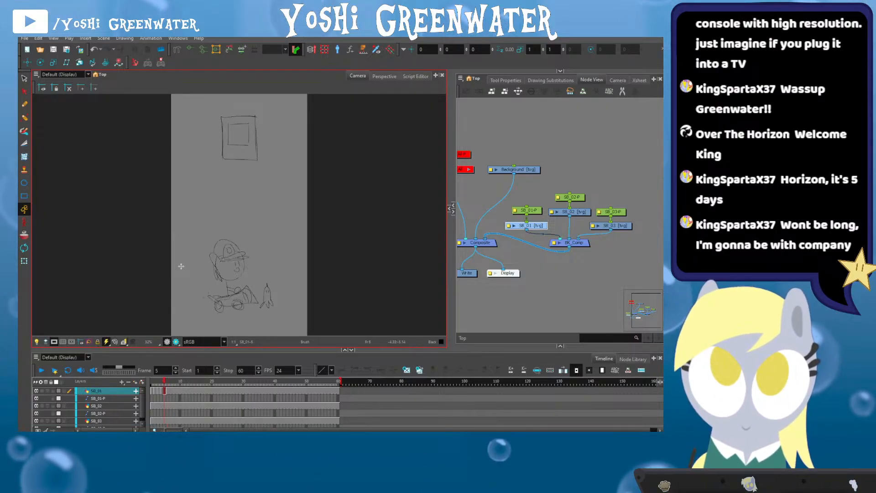
pyautogui.press('.')
pyautogui.press(',')
pyautogui.press('.')
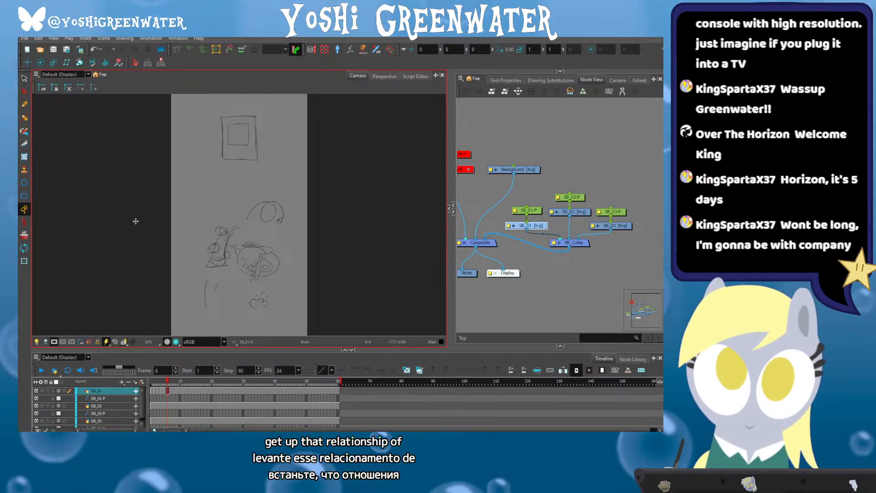
# On frame 7, expose drawing 1 of Derpy driving and duplicate it as a separate drawing
pyautogui.press('.')
pyautogui.click(550, 80)
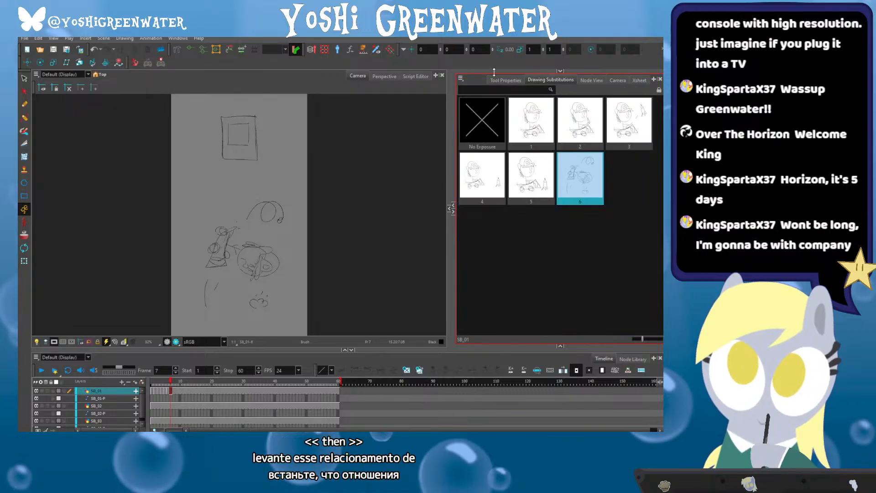
pyautogui.click(531, 119)
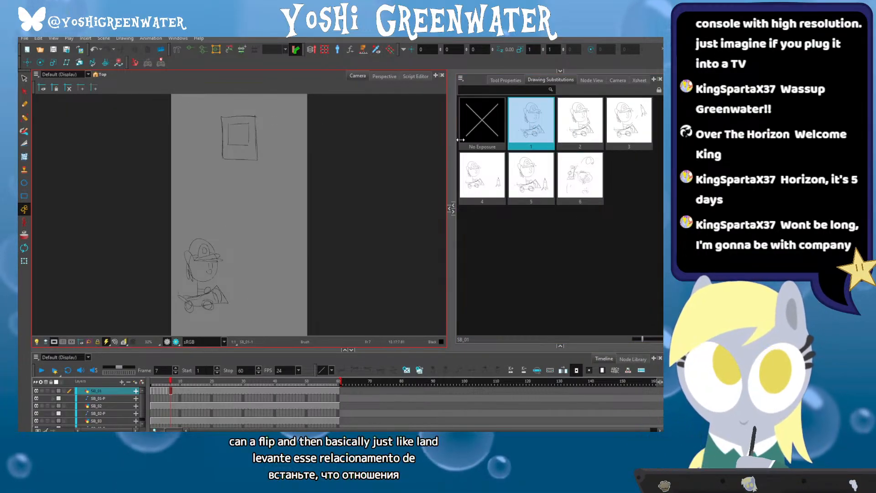
pyautogui.click(579, 121)
pyautogui.click(511, 132)
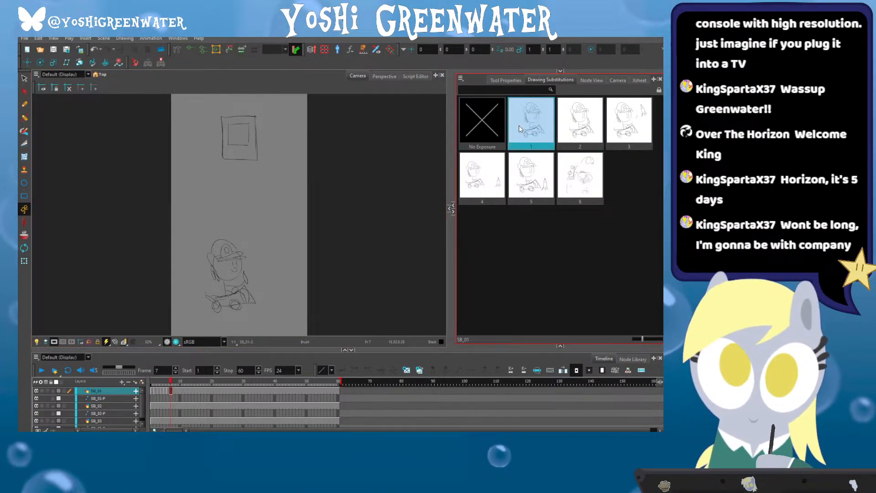
pyautogui.hotkey('alt', 's')
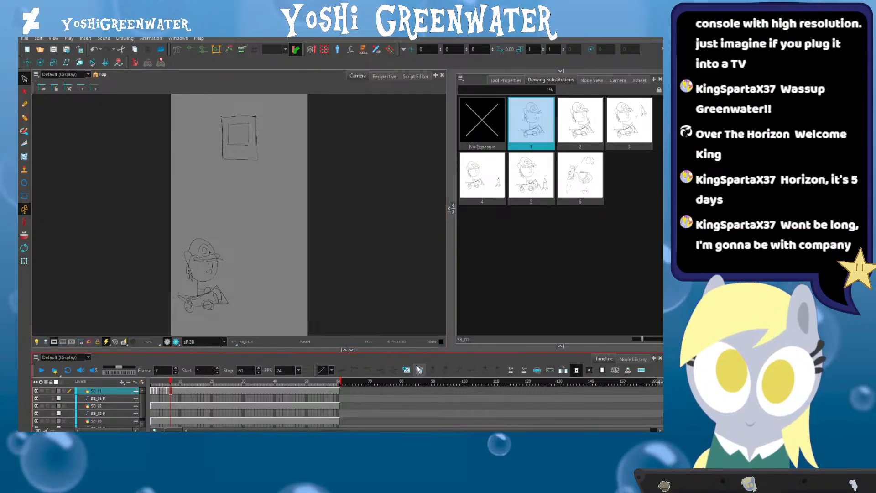
pyautogui.hotkey('alt', 'shift', 'd')
# On frame 7, move Derpy and her kart to the middle of the frame, squash their height slightly and compare with frame 6
pyautogui.moveTo(242, 312); pyautogui.dragTo(175, 310)
pyautogui.moveTo(189, 272); pyautogui.dragTo(242, 272)
pyautogui.moveTo(253, 238); pyautogui.dragTo(253, 246)
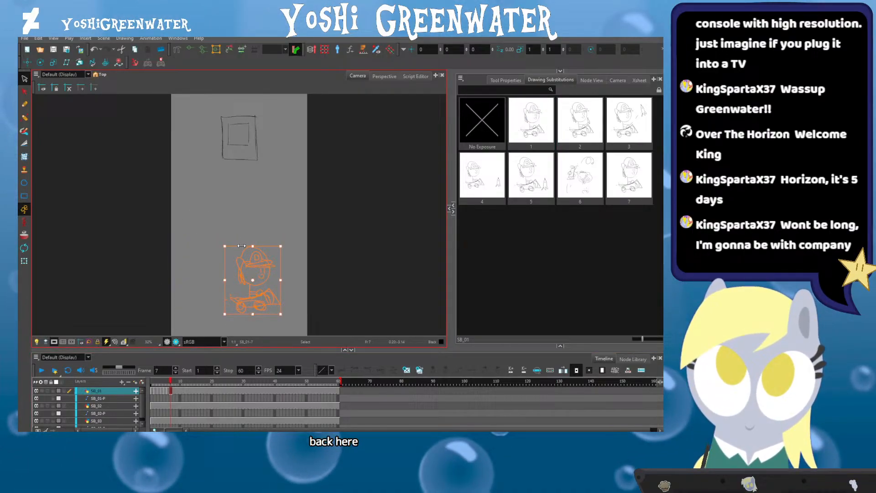
pyautogui.click(218, 257)
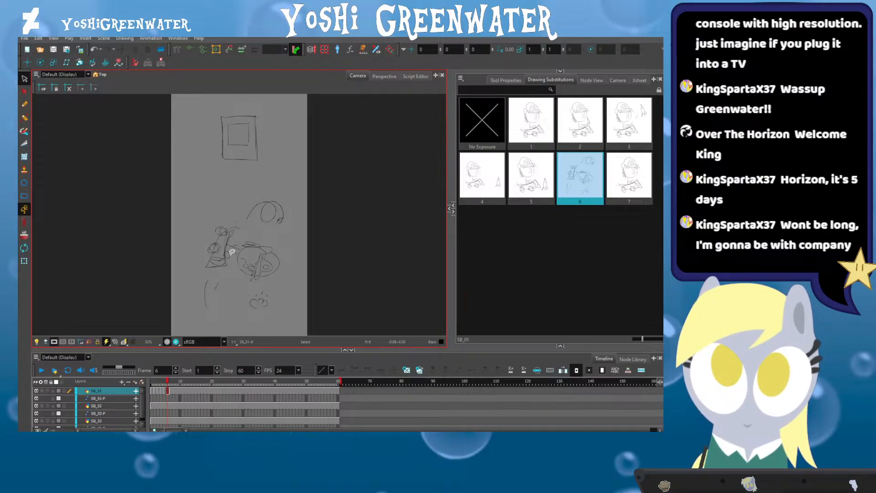
pyautogui.press('.')
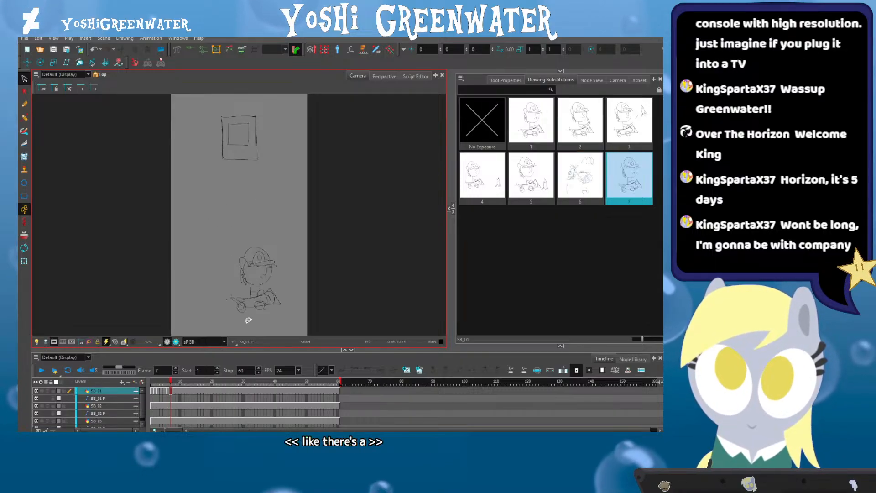
pyautogui.moveTo(271, 223); pyautogui.dragTo(208, 291)
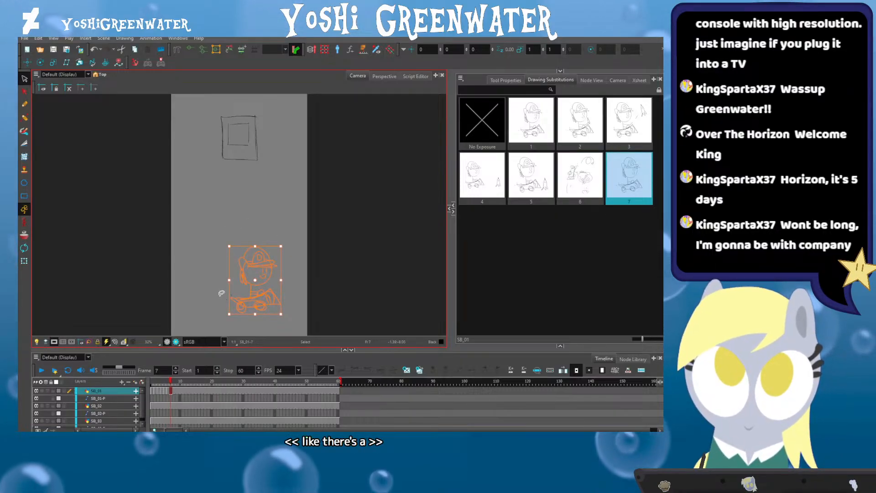
pyautogui.click(226, 300)
# On frame 7, replace Derpy's face with tightly squeezed eyes, short brow lines and a grimacing mouth
pyautogui.scroll(6, 245, 292)
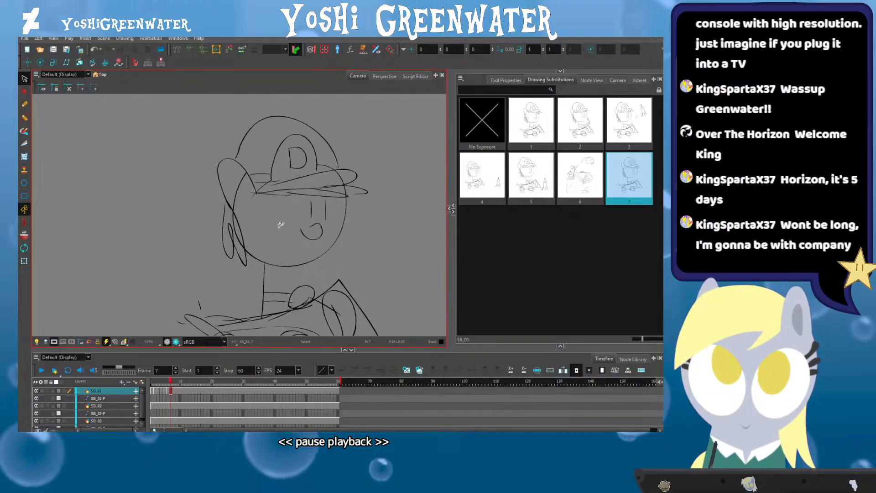
pyautogui.scroll(3, 281, 224)
pyautogui.moveTo(306, 199); pyautogui.dragTo(331, 192)
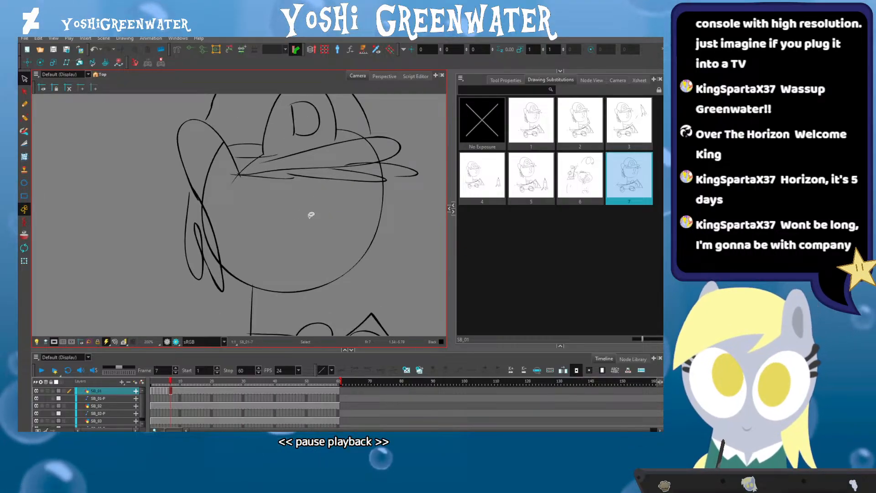
pyautogui.moveTo(318, 205)
pyautogui.mouseDown()
pyautogui.moveTo(338, 215)
pyautogui.moveTo(296, 216)
pyautogui.mouseUp()
pyautogui.moveTo(366, 205)
pyautogui.mouseDown()
pyautogui.moveTo(342, 211)
pyautogui.moveTo(371, 219)
pyautogui.mouseUp()
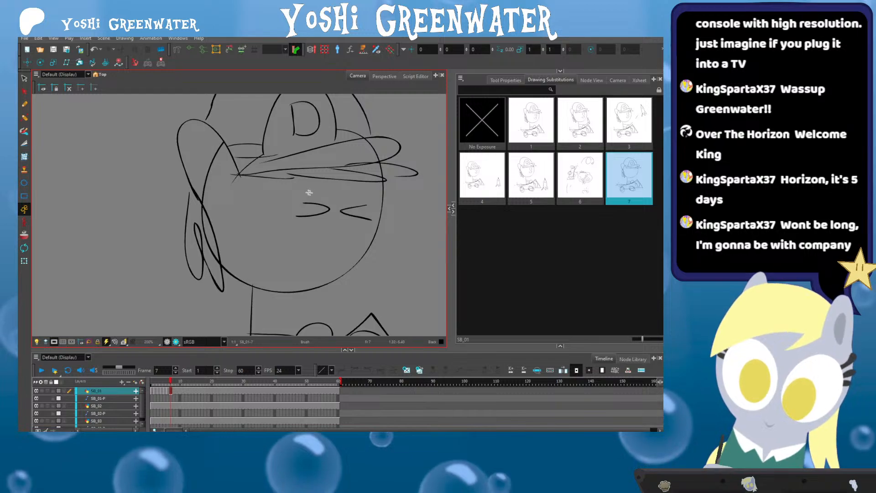
pyautogui.moveTo(306, 193); pyautogui.dragTo(340, 193)
pyautogui.moveTo(345, 190); pyautogui.dragTo(364, 196)
pyautogui.moveTo(327, 225)
pyautogui.mouseDown()
pyautogui.moveTo(339, 252)
pyautogui.moveTo(275, 240)
pyautogui.mouseUp()
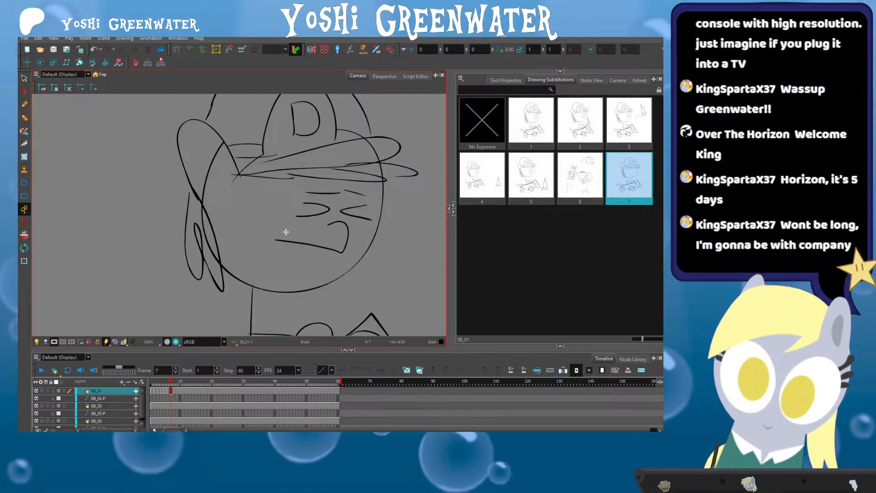
# Lower Derpy's head toward the kart on frame 7 and remove the excess neck line for a compressed landing pose
pyautogui.scroll(-3, 258, 215)
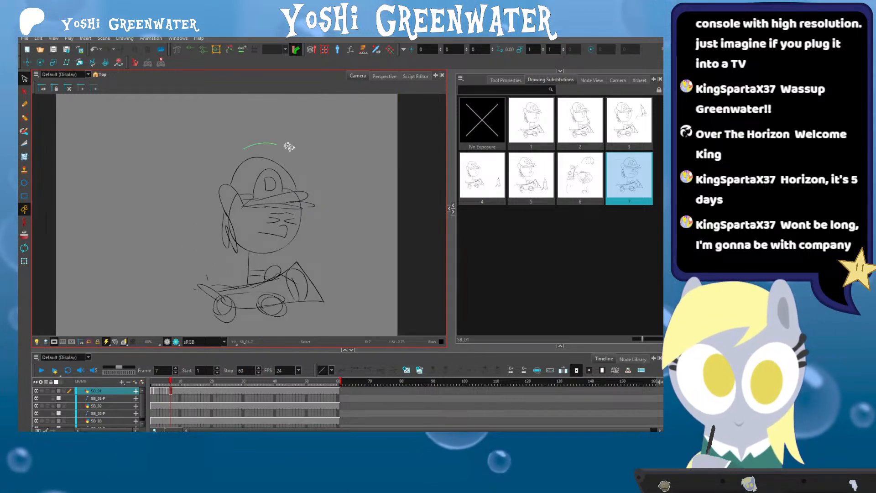
pyautogui.moveTo(288, 147); pyautogui.dragTo(238, 217)
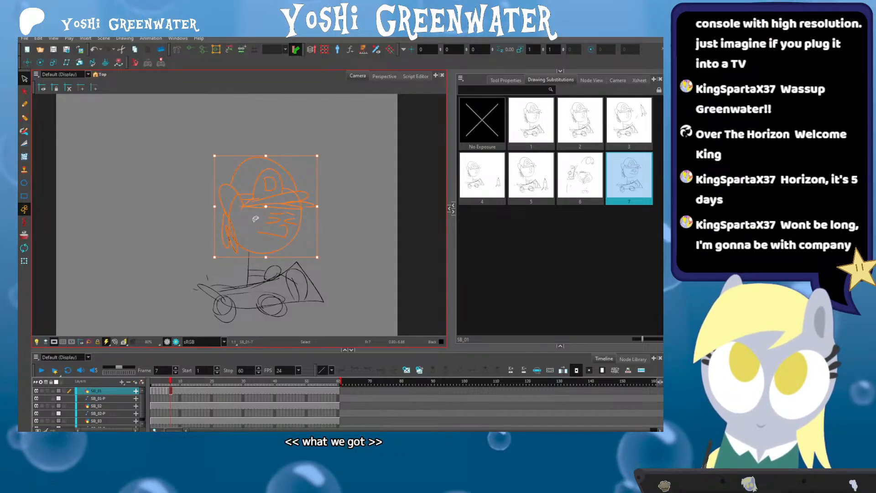
pyautogui.moveTo(254, 194); pyautogui.dragTo(258, 200)
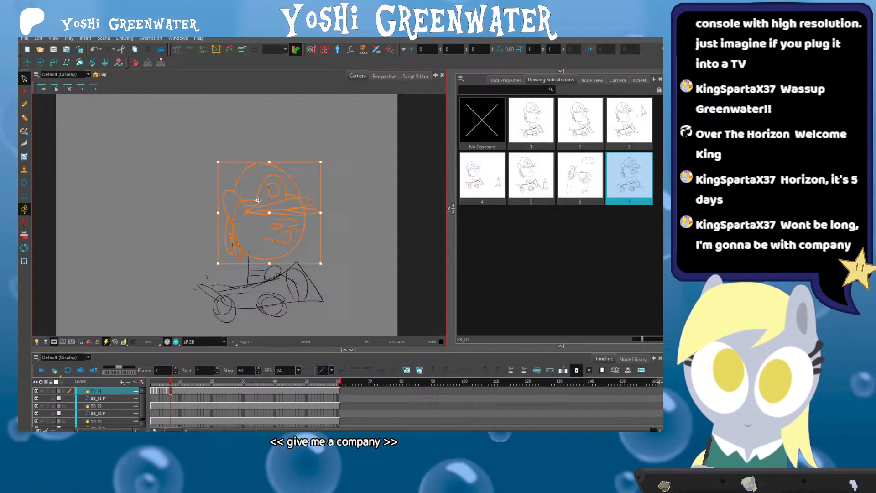
pyautogui.click(226, 270)
pyautogui.click(247, 259)
pyautogui.moveTo(248, 250); pyautogui.dragTo(247, 253)
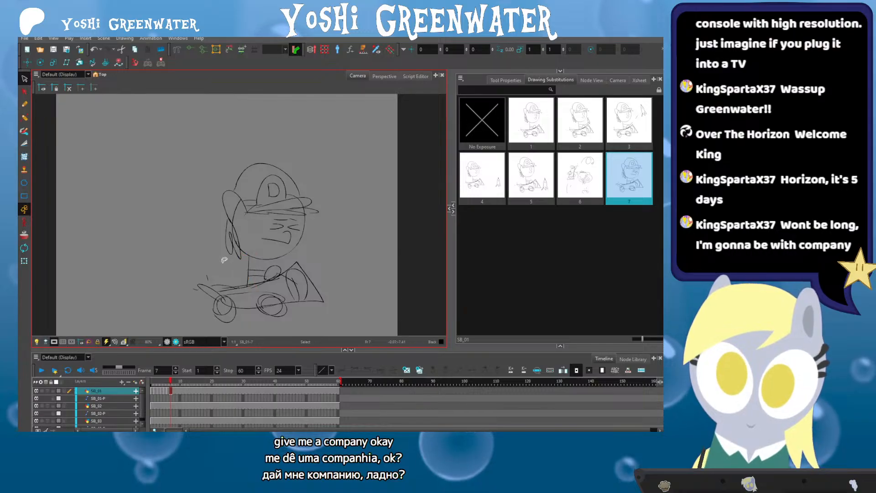
pyautogui.moveTo(191, 270); pyautogui.dragTo(221, 270)
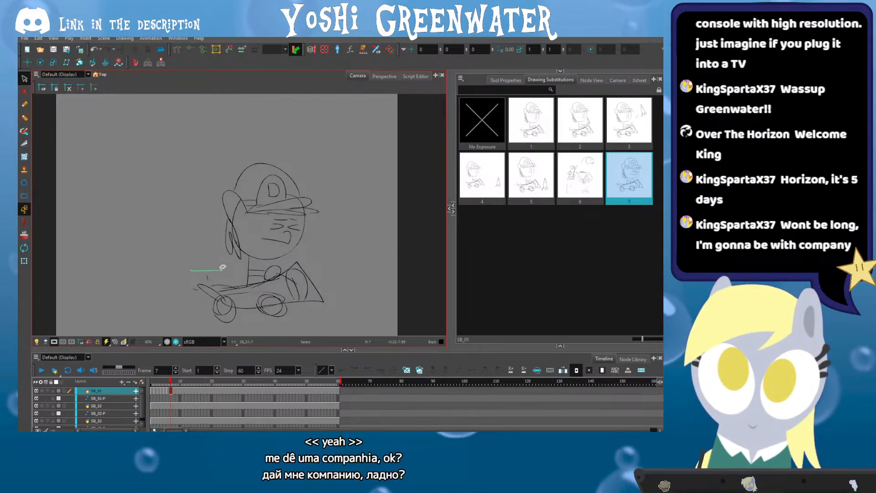
pyautogui.moveTo(337, 297)
pyautogui.mouseDown()
pyautogui.moveTo(169, 313)
pyautogui.moveTo(258, 257)
pyautogui.moveTo(298, 159)
pyautogui.moveTo(228, 230)
pyautogui.mouseUp()
pyautogui.click(210, 203)
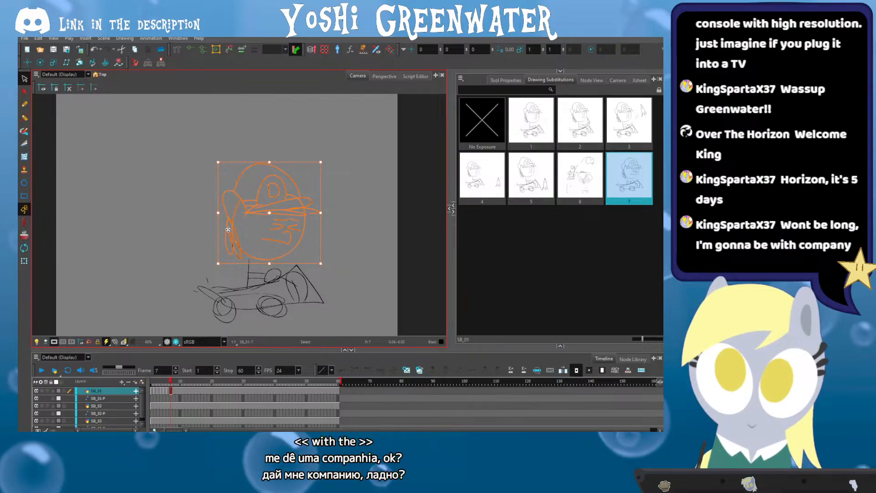
pyautogui.click(203, 263)
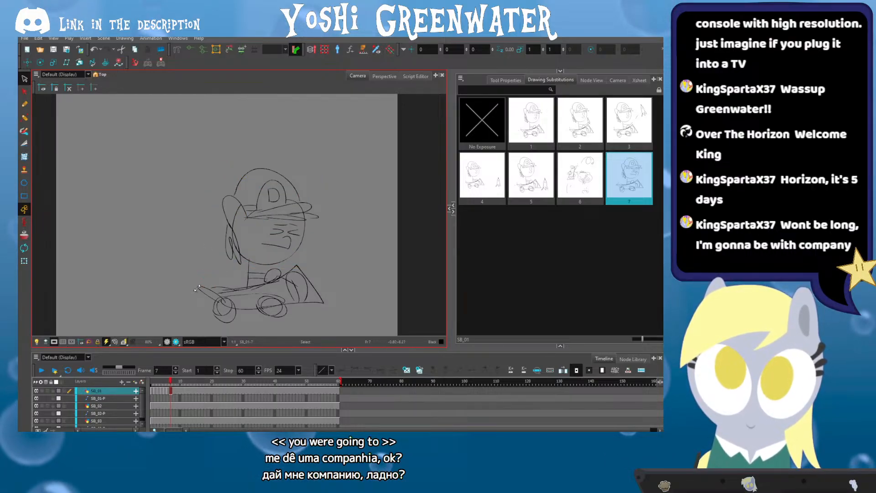
# Shift the whole Derpy and kart drawing slightly to the left on frame 7
pyautogui.moveTo(199, 235)
pyautogui.mouseDown()
pyautogui.moveTo(343, 332)
pyautogui.moveTo(196, 291)
pyautogui.mouseUp()
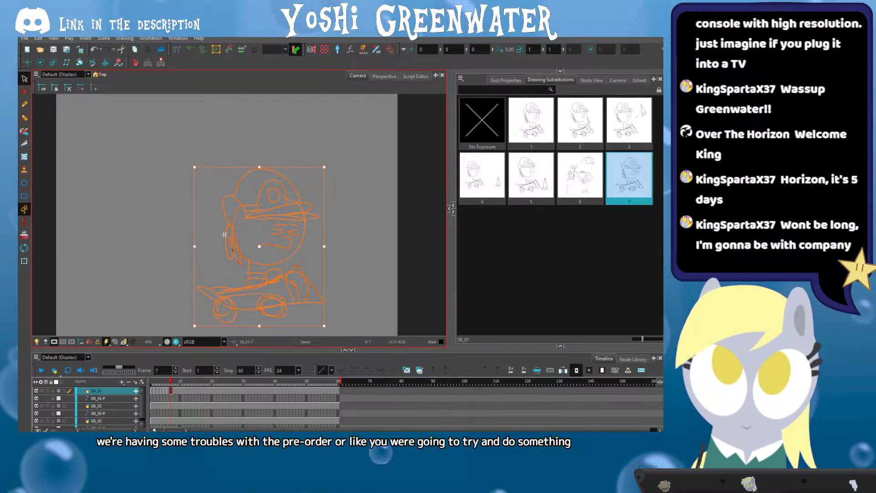
pyautogui.moveTo(251, 166); pyautogui.dragTo(251, 168)
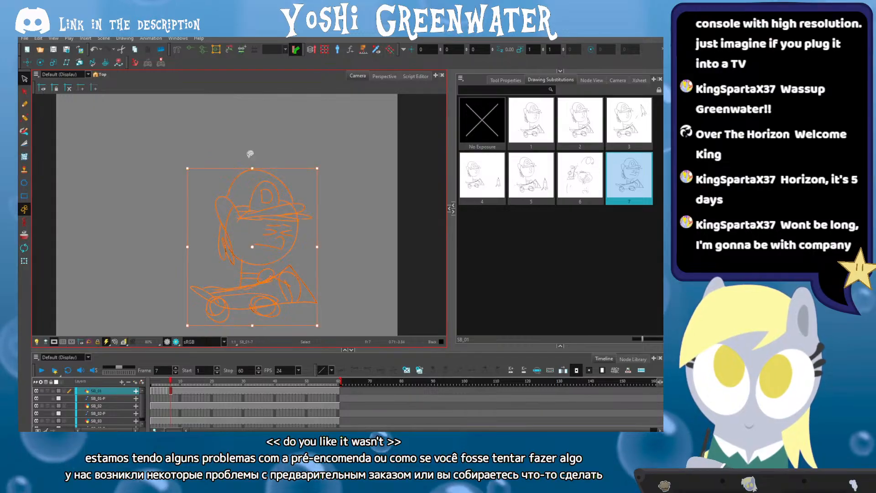
pyautogui.click(249, 153)
# On frame 8, duplicate drawing 1 and move Derpy and her kart to the right edge of the frame
pyautogui.press('.')
pyautogui.press('.')
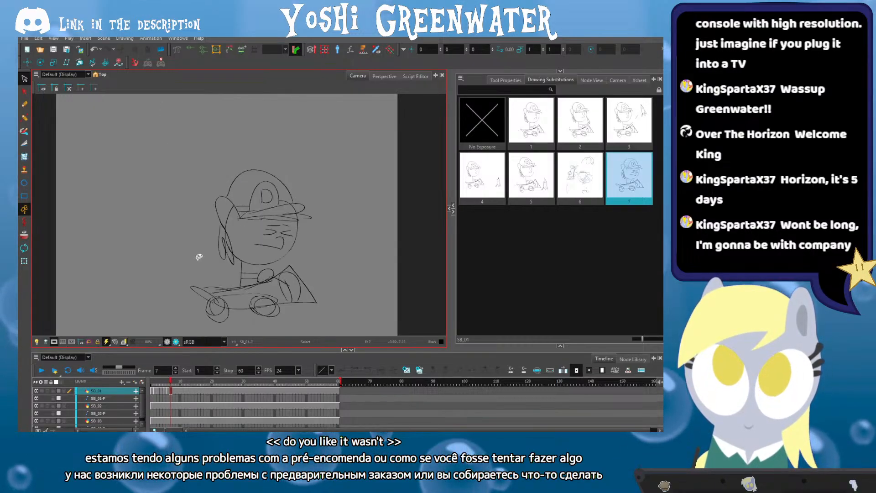
pyautogui.click(530, 130)
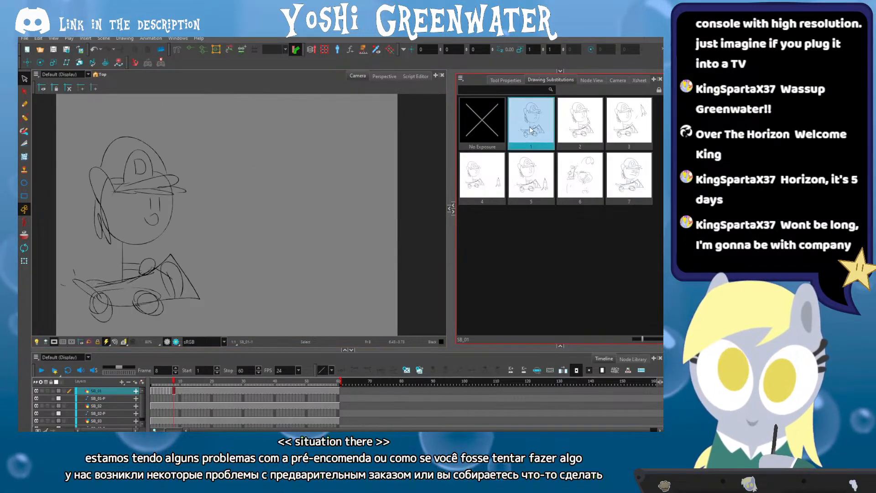
pyautogui.hotkey('alt', 'shift', 'd')
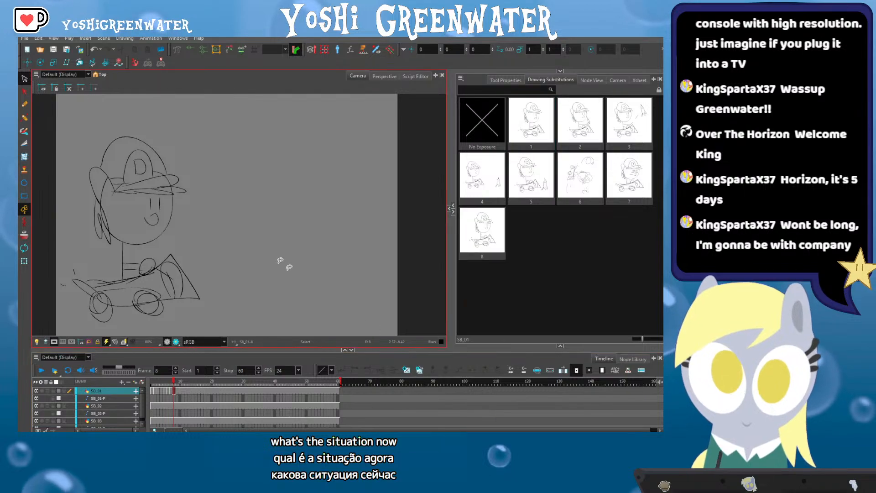
pyautogui.moveTo(218, 171); pyautogui.dragTo(87, 123)
pyautogui.moveTo(109, 237)
pyautogui.mouseDown()
pyautogui.moveTo(323, 241)
pyautogui.moveTo(313, 236)
pyautogui.mouseUp()
pyautogui.press('Escape')
# On frame 8, delete Derpy's eyes and mouth and redraw them as two short eye strokes and a small rounded mouth
pyautogui.scroll(3, 355, 201)
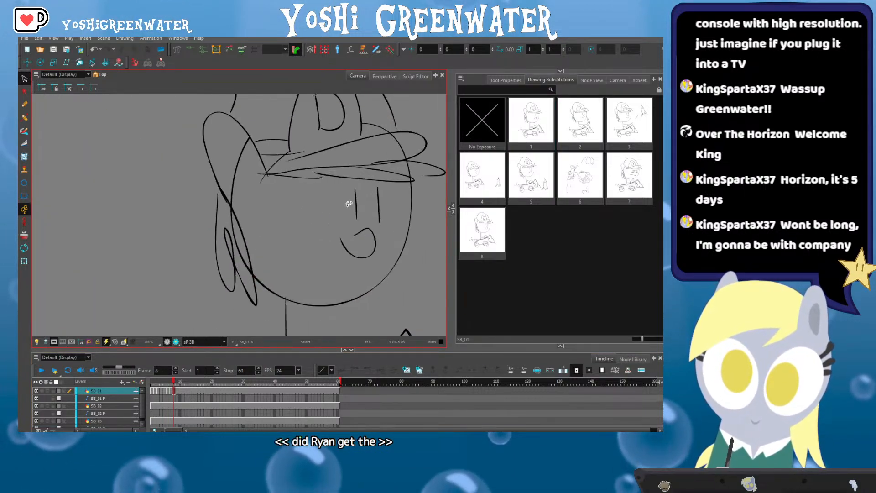
pyautogui.moveTo(348, 203)
pyautogui.mouseDown()
pyautogui.moveTo(361, 189)
pyautogui.moveTo(360, 213)
pyautogui.mouseUp()
pyautogui.press('Delete')
pyautogui.hotkey('alt', 'b')
pyautogui.moveTo(375, 189)
pyautogui.mouseDown()
pyautogui.moveTo(379, 212)
pyautogui.moveTo(349, 206)
pyautogui.mouseUp()
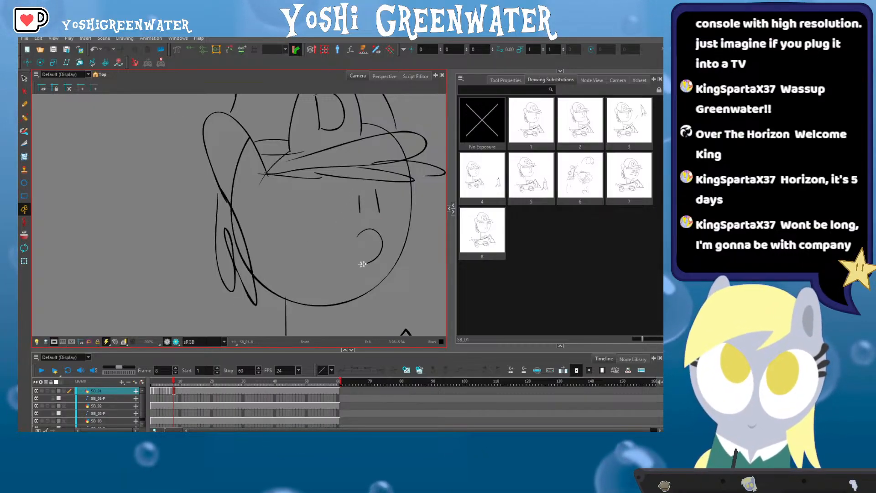
# Sketch a jagged line behind the kart on frame 8, and set the drawing to no exposure from frame 9 onward
pyautogui.hotkey('shift', 'm')
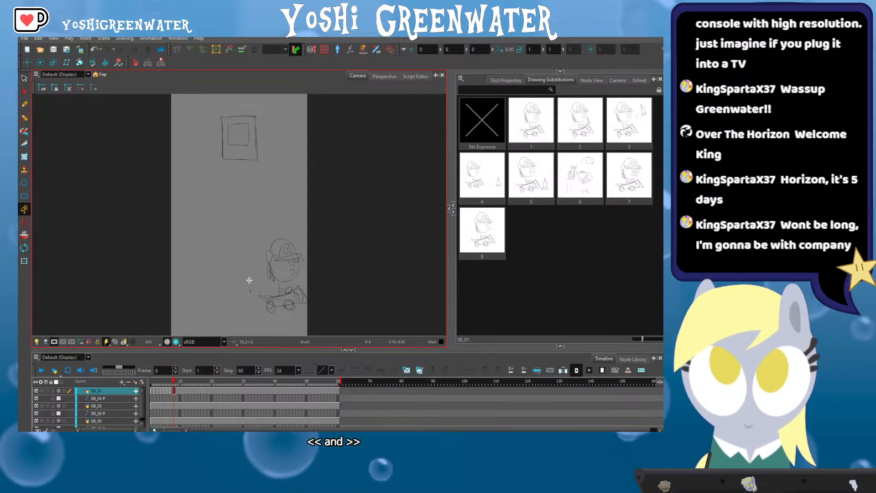
pyautogui.moveTo(244, 293); pyautogui.dragTo(221, 284)
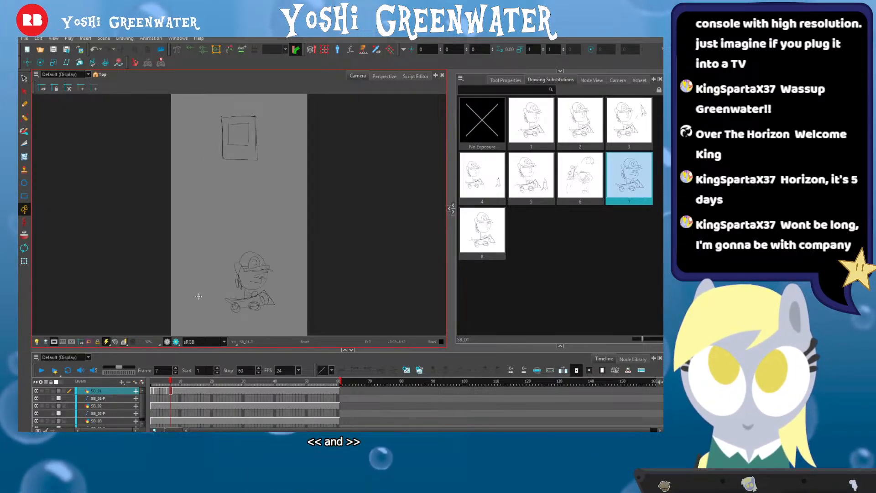
pyautogui.press('.')
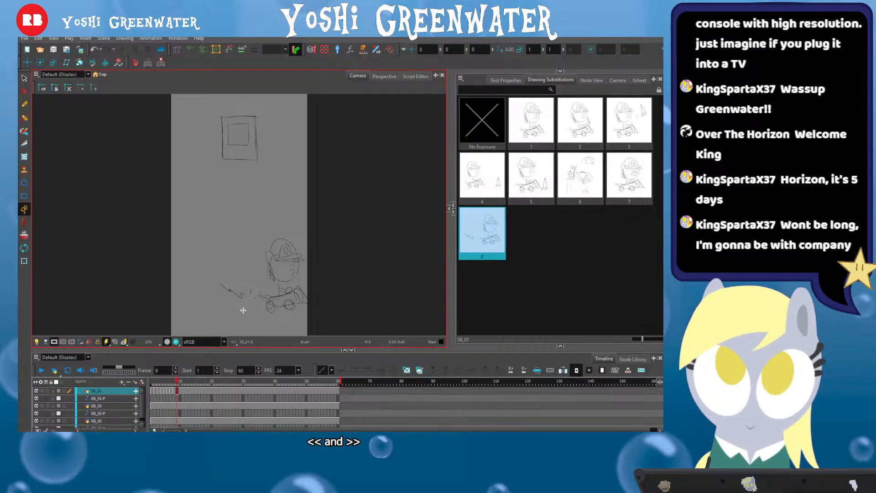
pyautogui.click(481, 120)
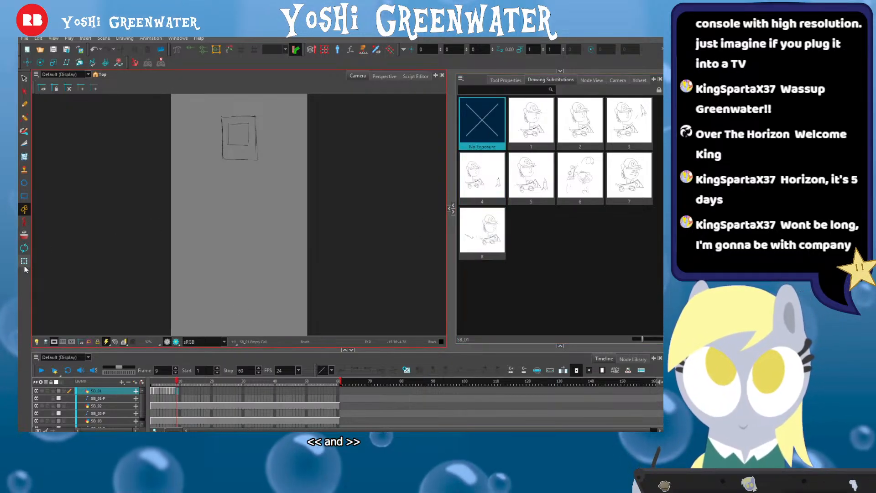
# Return to frame 1 with nothing selected, bring back the node network and enlarge the camera view
pyautogui.hotkey('shift', 't')
pyautogui.click(153, 382)
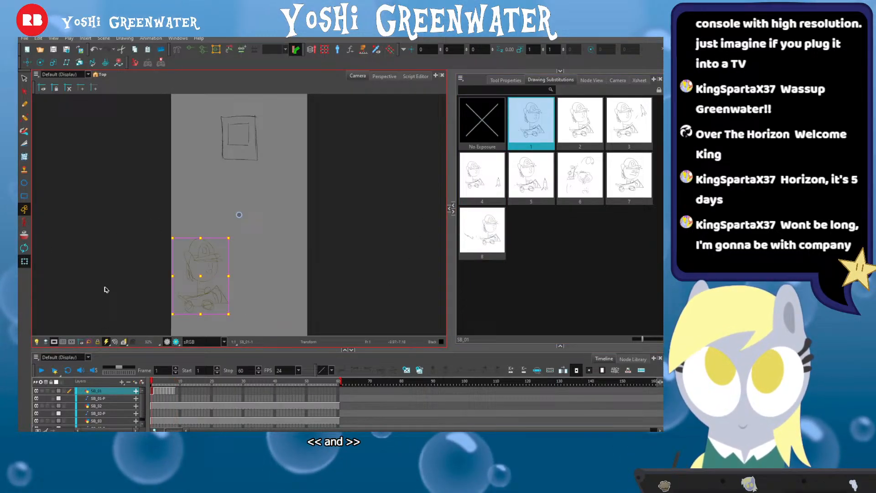
pyautogui.click(116, 195)
pyautogui.click(596, 81)
pyautogui.click(536, 124)
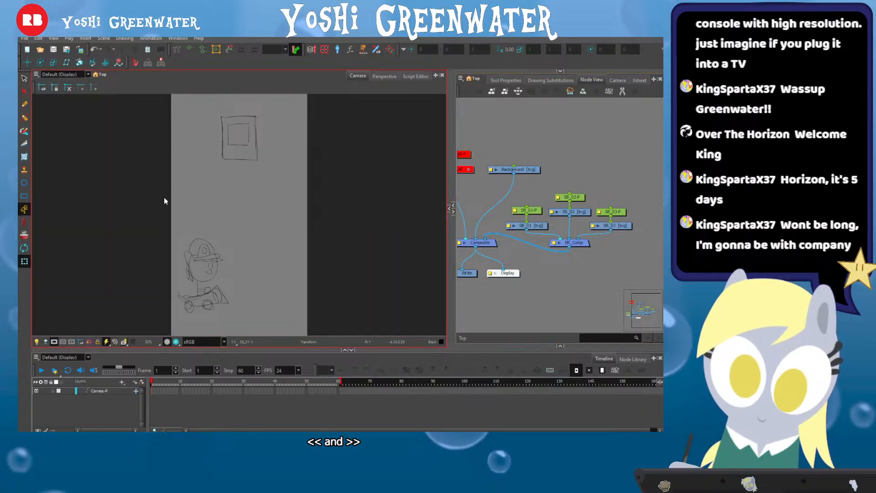
pyautogui.press('space')
pyautogui.moveTo(114, 247); pyautogui.dragTo(132, 241)
pyautogui.moveTo(169, 349); pyautogui.dragTo(169, 375)
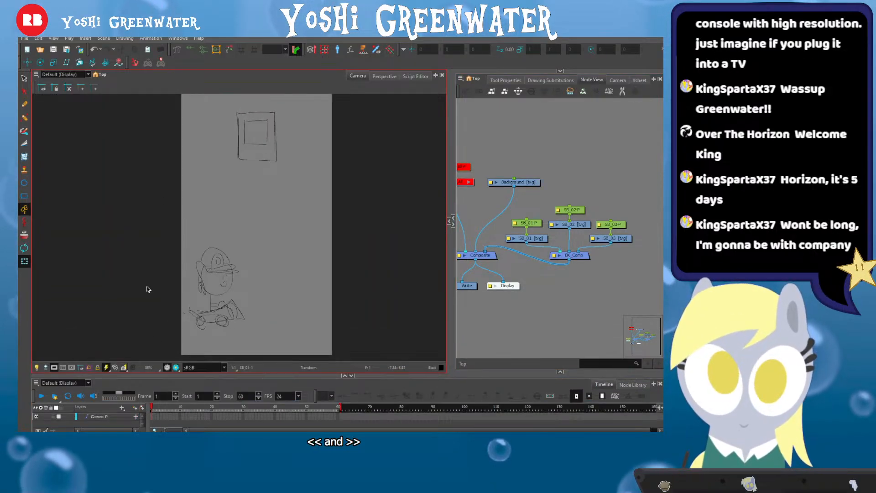
# Step through the storyboard from frame 1 to frame 9 to review Derpy's kart action and exit
pyautogui.hotkey('shift', 'm')
pyautogui.press('.')
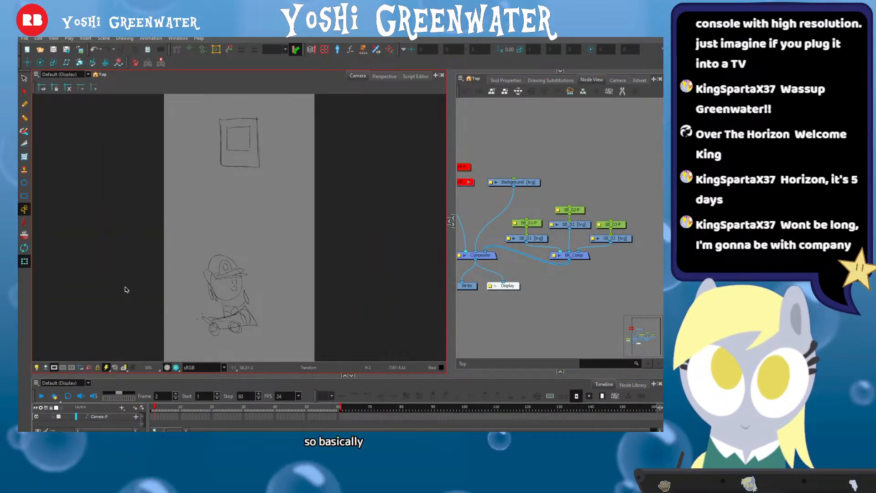
pyautogui.press('.')
pyautogui.press('.')
pyautogui.press('.')
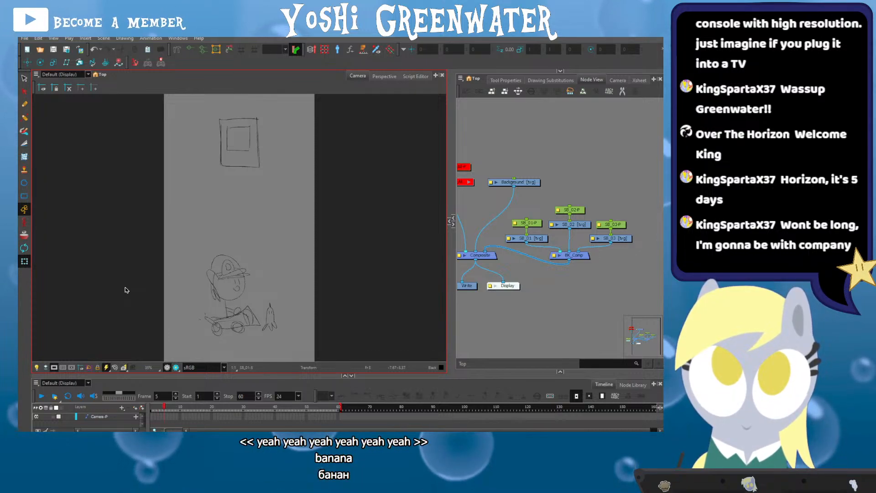
pyautogui.press('.')
pyautogui.press('.')
pyautogui.press('.')
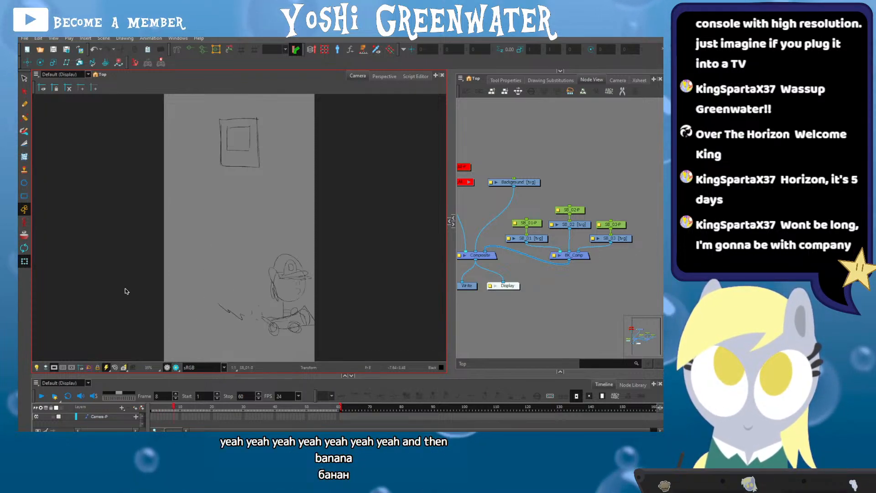
pyautogui.press('.')
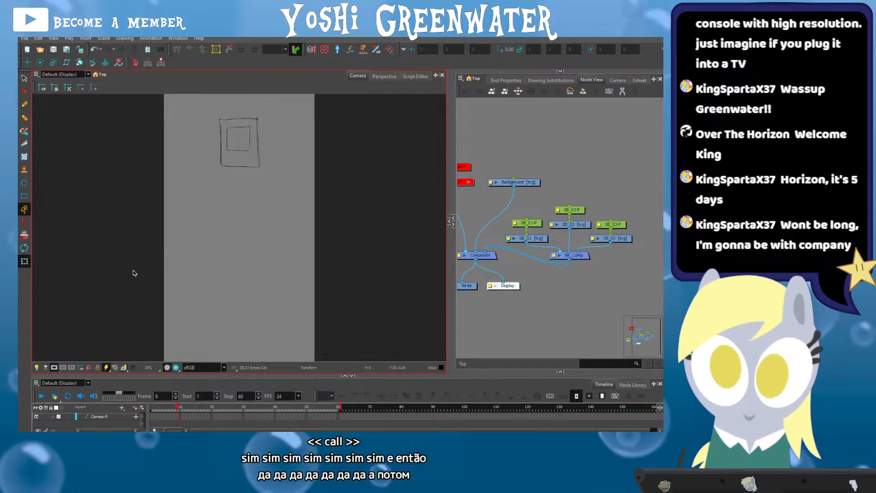
# Select the SB_02 drawing layer and clear the front-view cartridge drawing on frame 10
pyautogui.click(572, 224)
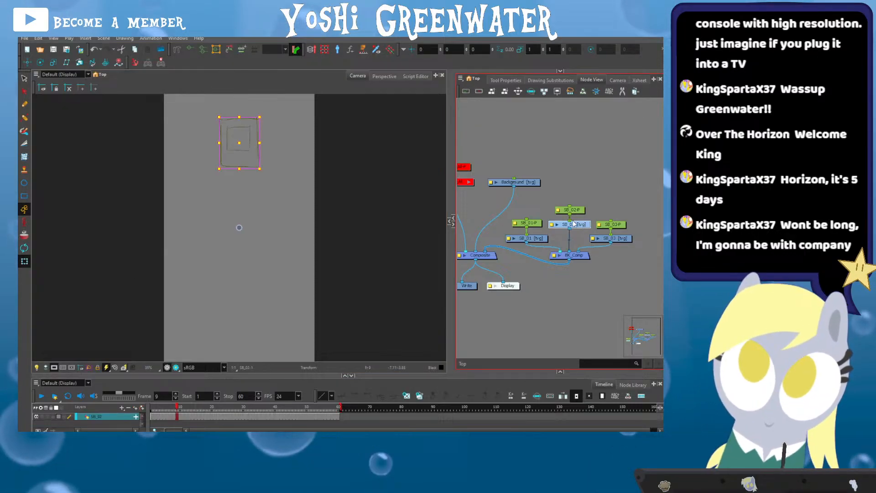
pyautogui.scroll(3, 228, 135)
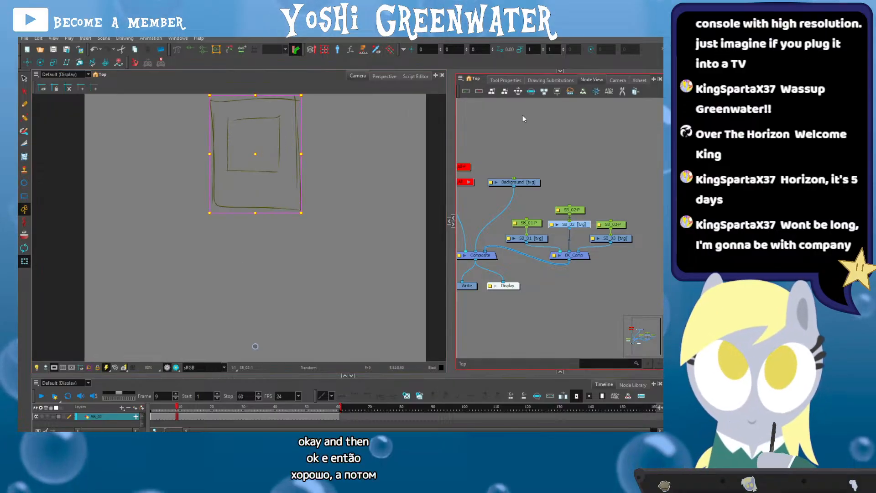
pyautogui.moveTo(208, 219); pyautogui.dragTo(208, 249)
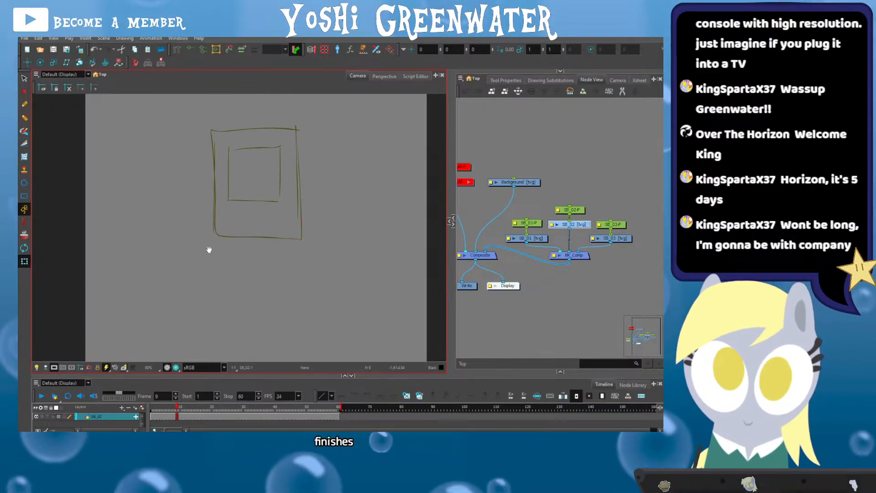
pyautogui.click(201, 268)
pyautogui.press('.')
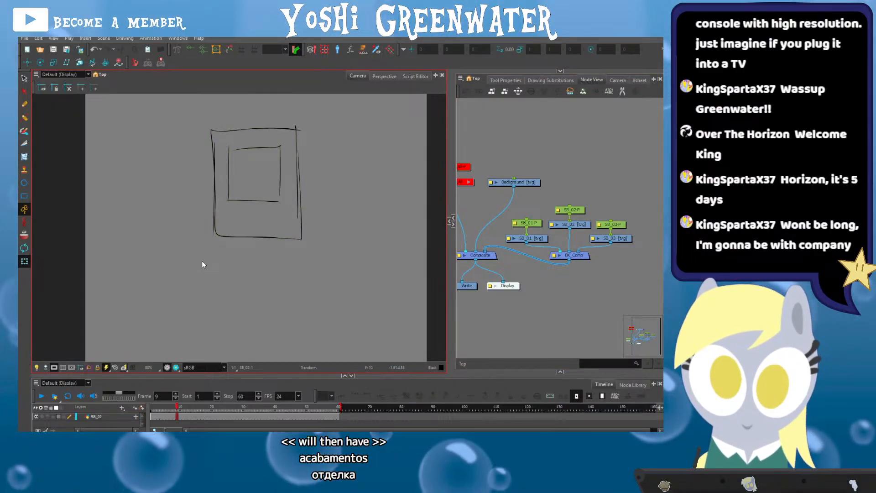
pyautogui.click(297, 206)
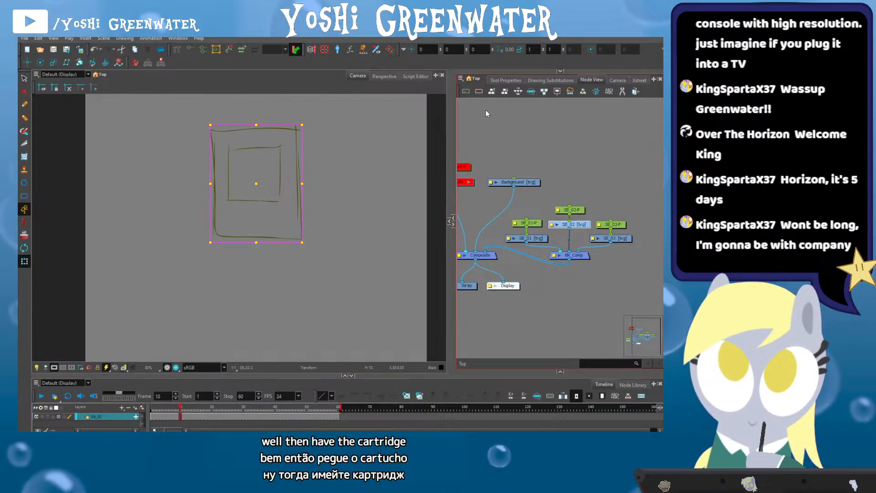
pyautogui.click(550, 80)
pyautogui.click(591, 80)
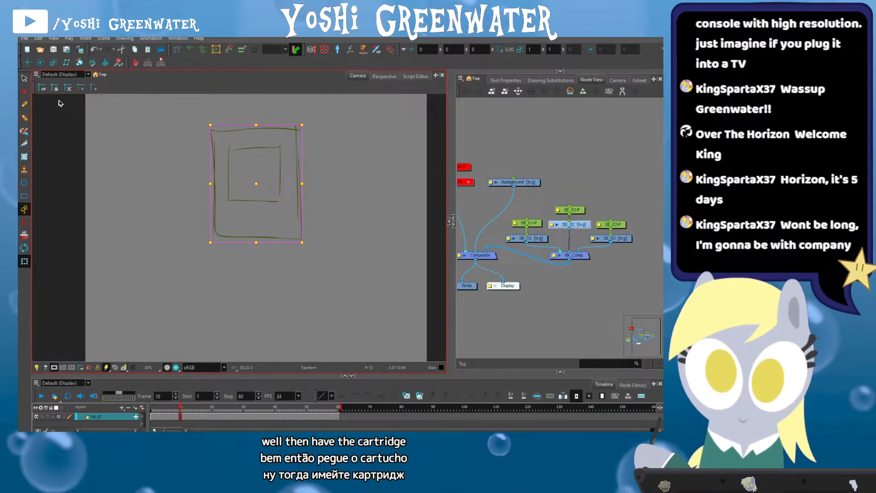
pyautogui.press('Delete')
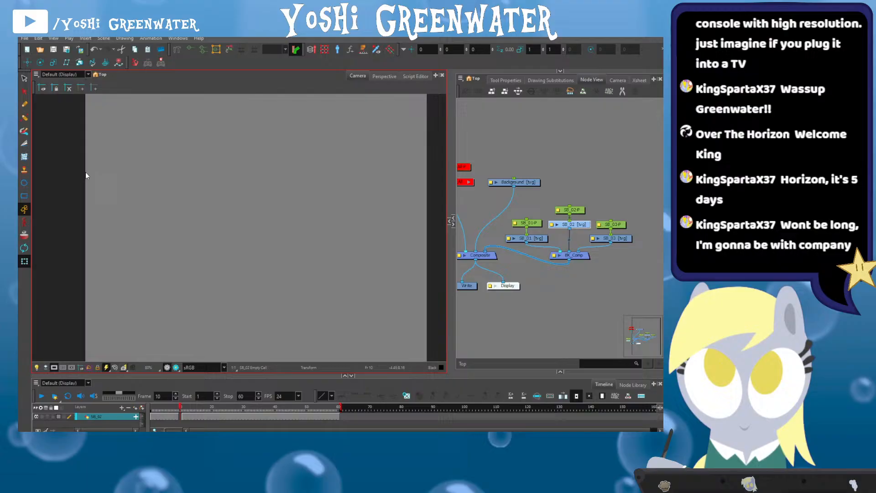
# With onion skin on, sketch the cartridge's narrow edge-on view on frame 10, with a small notch near its lower end
pyautogui.click(24, 235)
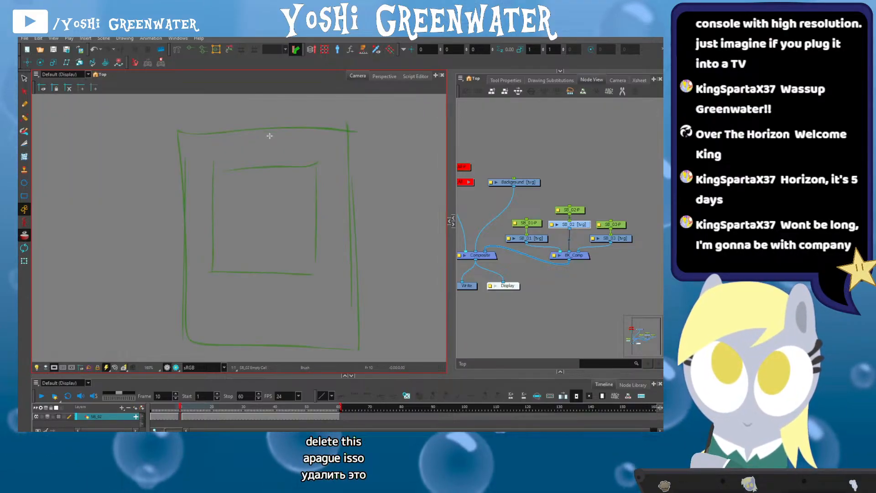
pyautogui.moveTo(275, 129); pyautogui.dragTo(265, 104)
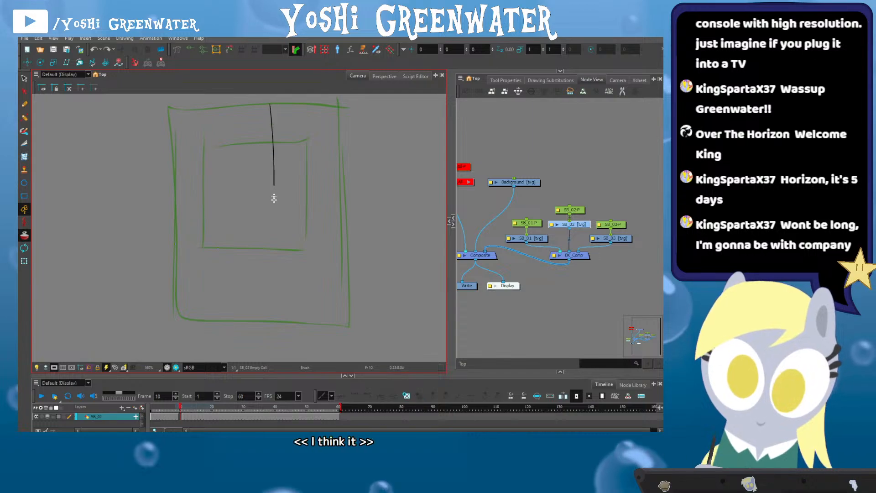
pyautogui.moveTo(266, 313); pyautogui.dragTo(267, 321)
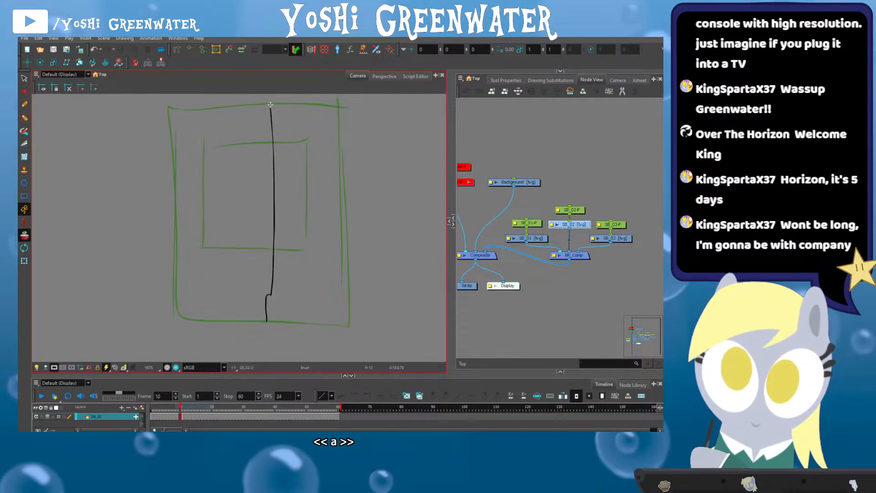
pyautogui.moveTo(270, 105)
pyautogui.mouseDown()
pyautogui.moveTo(251, 132)
pyautogui.moveTo(249, 311)
pyautogui.mouseUp()
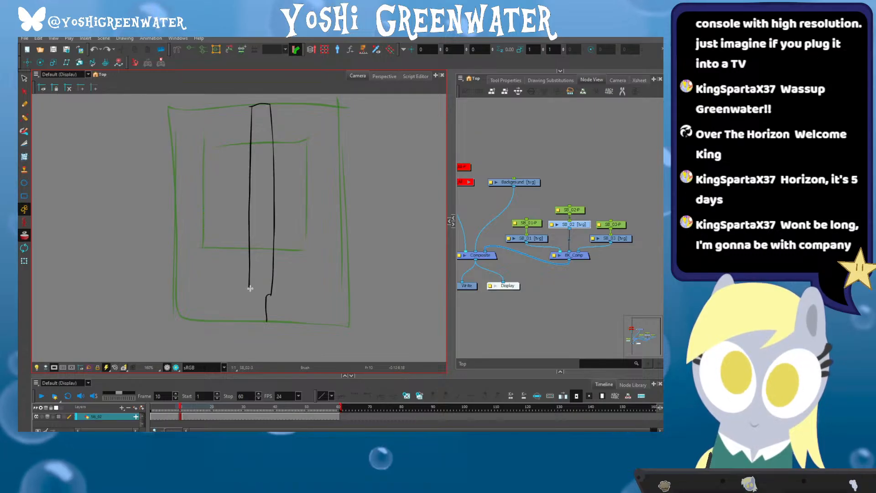
pyautogui.moveTo(249, 287)
pyautogui.mouseDown()
pyautogui.moveTo(249, 322)
pyautogui.moveTo(267, 322)
pyautogui.mouseUp()
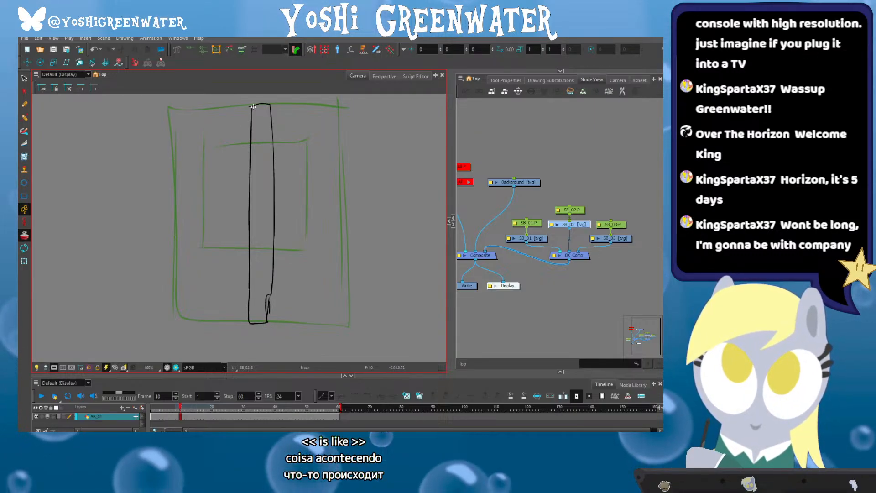
pyautogui.moveTo(252, 108); pyautogui.dragTo(249, 249)
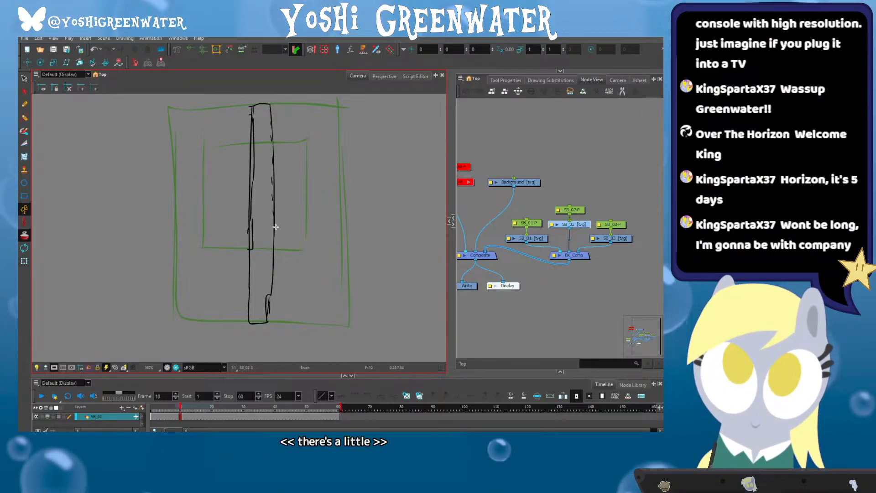
pyautogui.moveTo(218, 252)
pyautogui.mouseDown()
pyautogui.moveTo(228, 251)
pyautogui.moveTo(211, 248)
pyautogui.mouseUp()
# Flip between frames 9 and 11 to compare the cartridge's front views with the edge-on drawing
pyautogui.press('.')
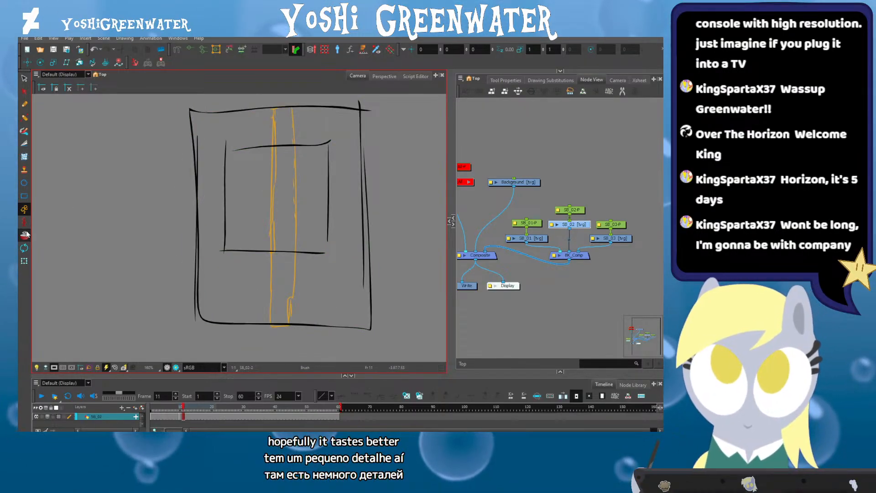
pyautogui.press(',')
pyautogui.press(',')
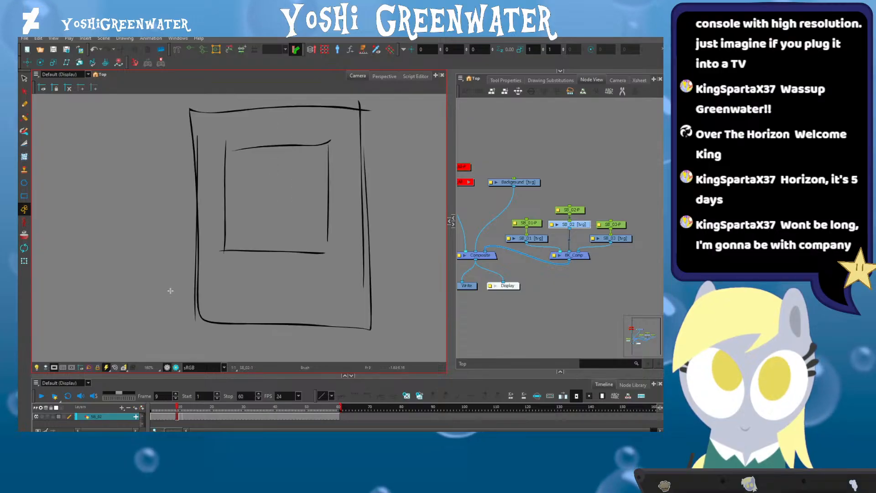
pyautogui.press('.')
pyautogui.press('.')
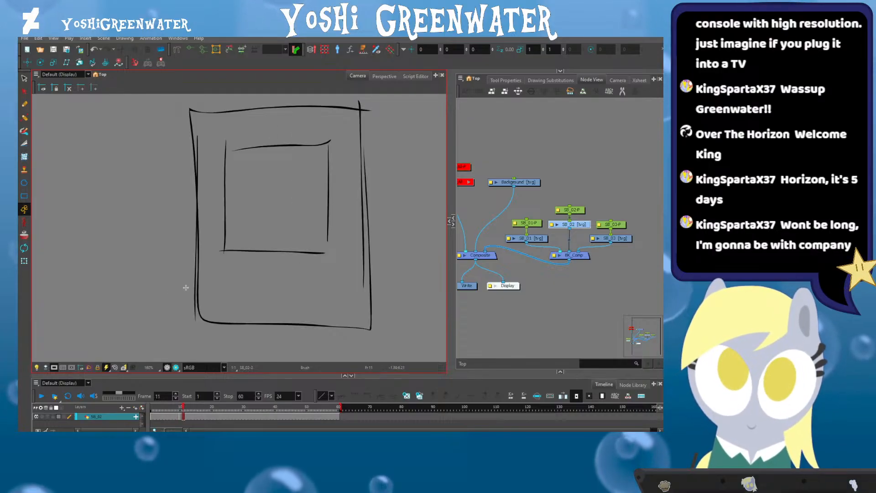
pyautogui.moveTo(262, 374); pyautogui.dragTo(267, 371)
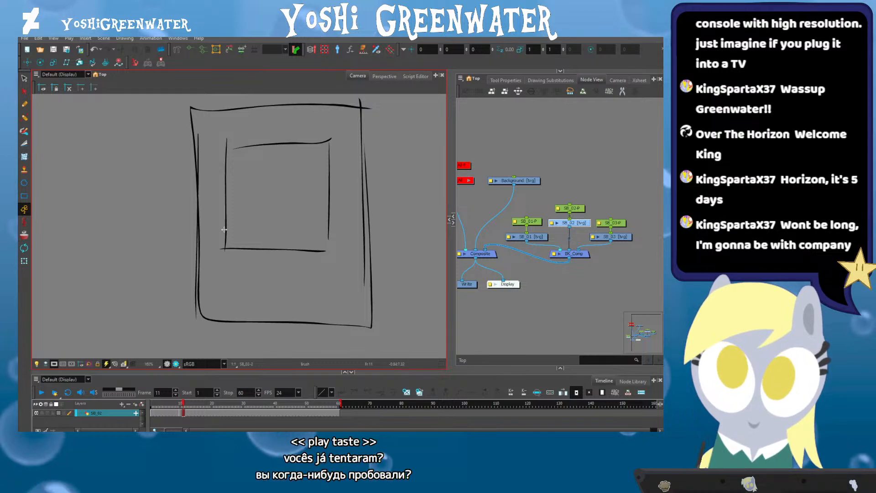
pyautogui.moveTo(220, 219); pyautogui.dragTo(209, 222)
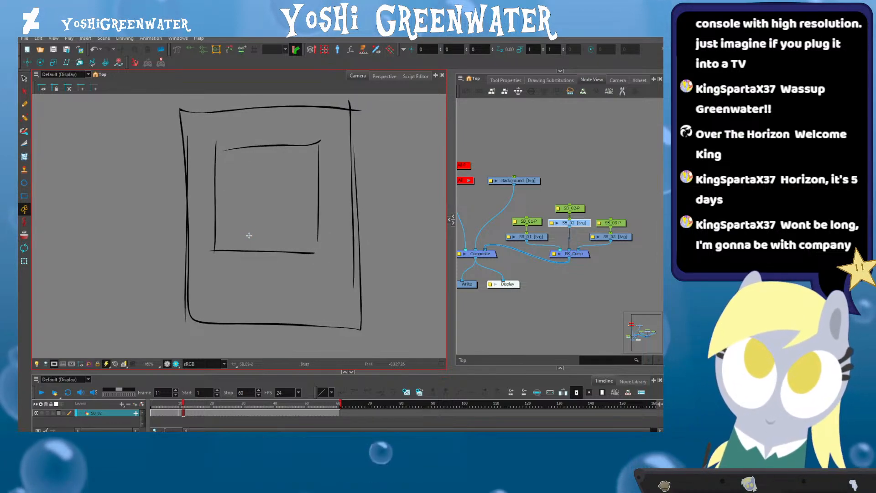
pyautogui.moveTo(240, 235); pyautogui.dragTo(235, 235)
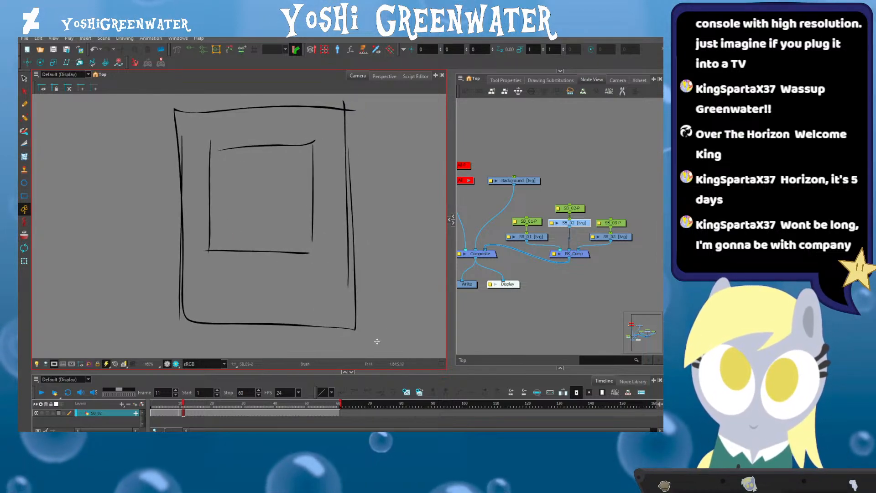
# On frame 11, remove the inner square from drawing 2 and sketch a wide rectangle along the cartridge's lower edge
pyautogui.click(551, 80)
pyautogui.press(',')
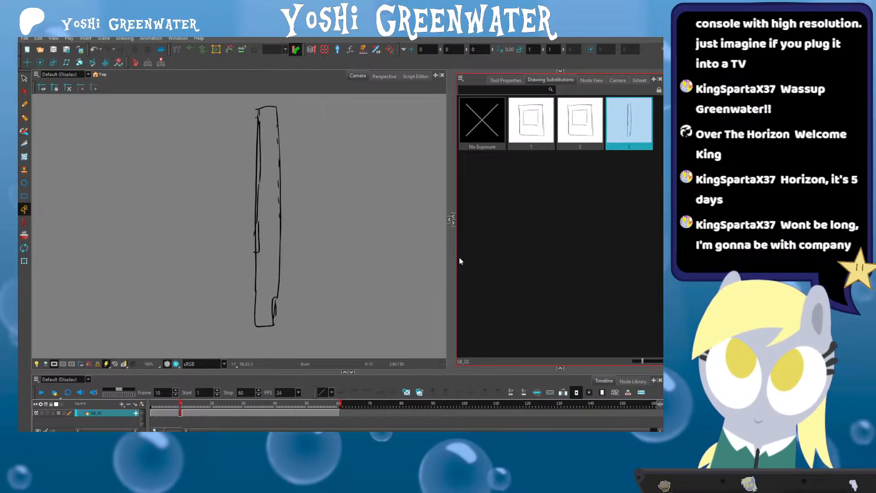
pyautogui.press(',')
pyautogui.press('.')
pyautogui.press('.')
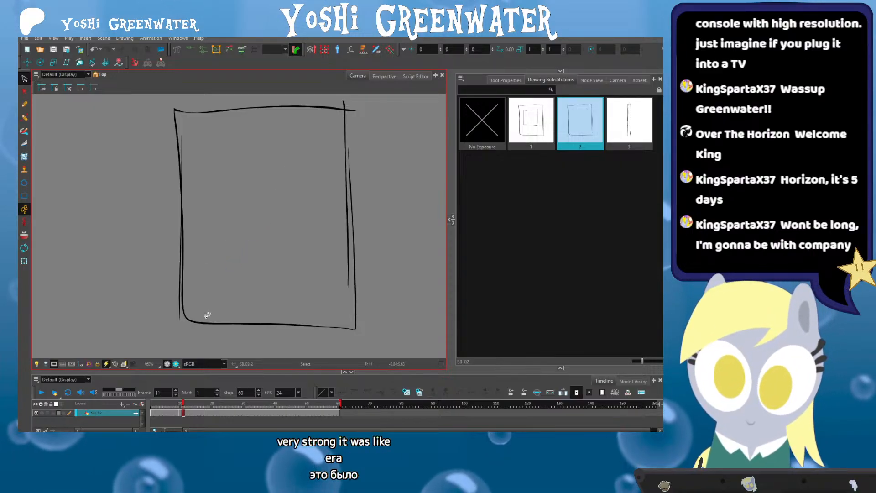
pyautogui.click(25, 235)
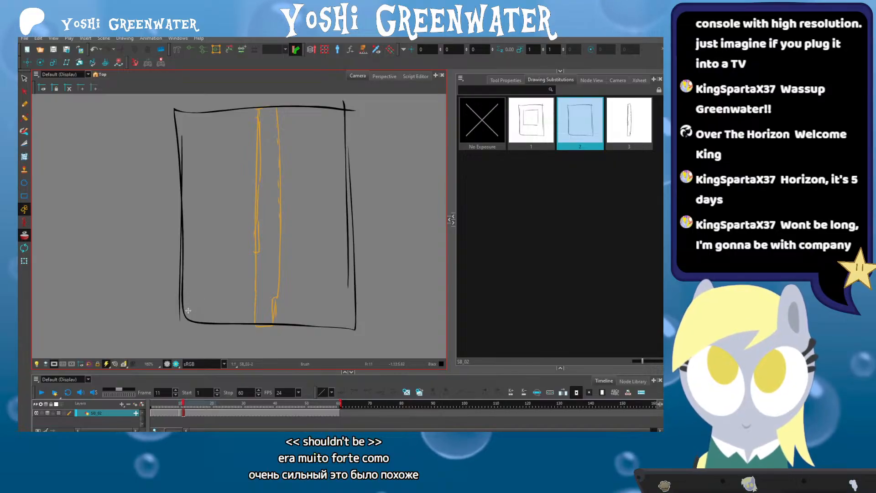
pyautogui.moveTo(191, 294); pyautogui.dragTo(190, 271)
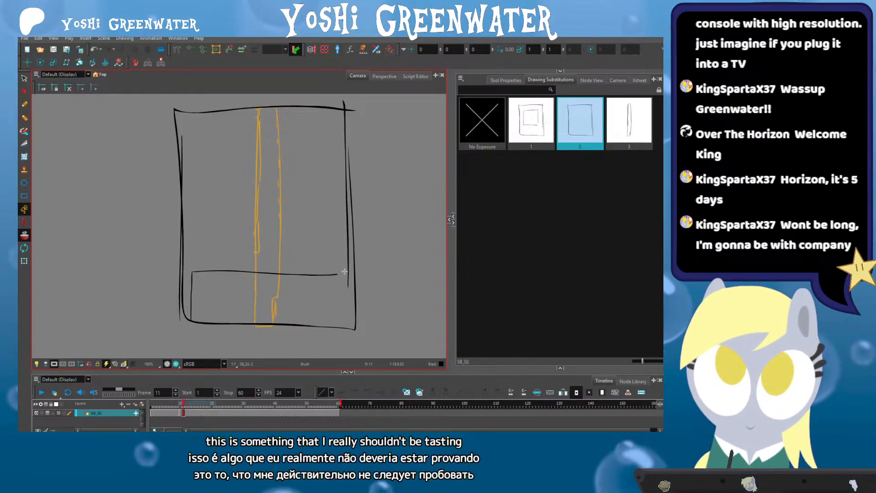
pyautogui.moveTo(340, 301); pyautogui.dragTo(341, 326)
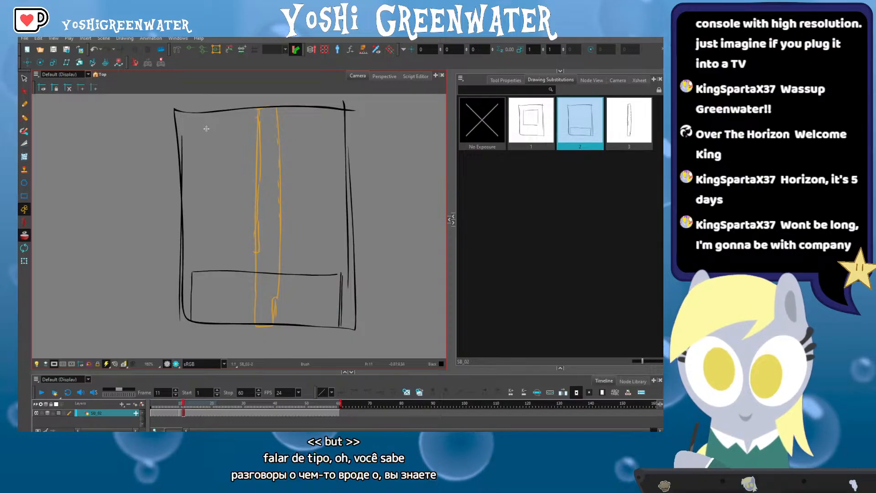
# Sketch a flat dashed oval near the cartridge's upper edge and a broken rounded rectangle across its middle on frame 11
pyautogui.moveTo(208, 128); pyautogui.dragTo(285, 123)
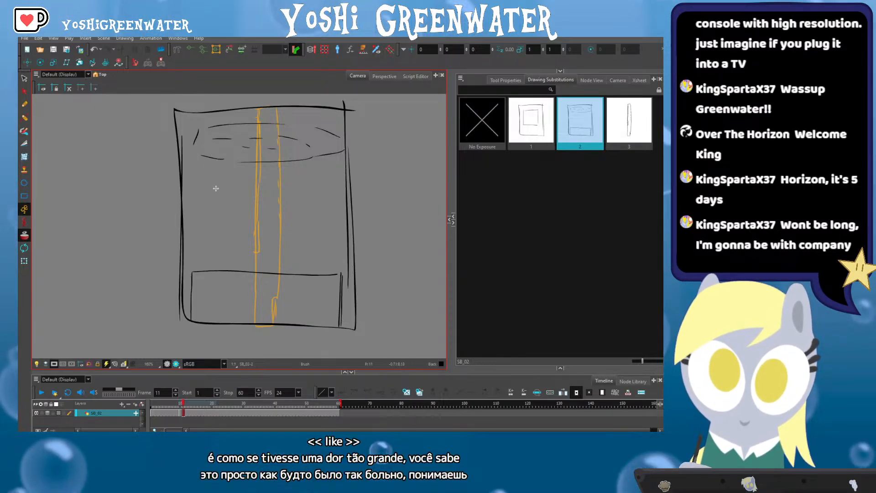
pyautogui.moveTo(216, 189)
pyautogui.mouseDown()
pyautogui.moveTo(216, 198)
pyautogui.moveTo(260, 182)
pyautogui.mouseUp()
pyautogui.moveTo(315, 179); pyautogui.dragTo(325, 225)
pyautogui.moveTo(322, 240); pyautogui.dragTo(229, 238)
pyautogui.moveTo(213, 228); pyautogui.dragTo(211, 220)
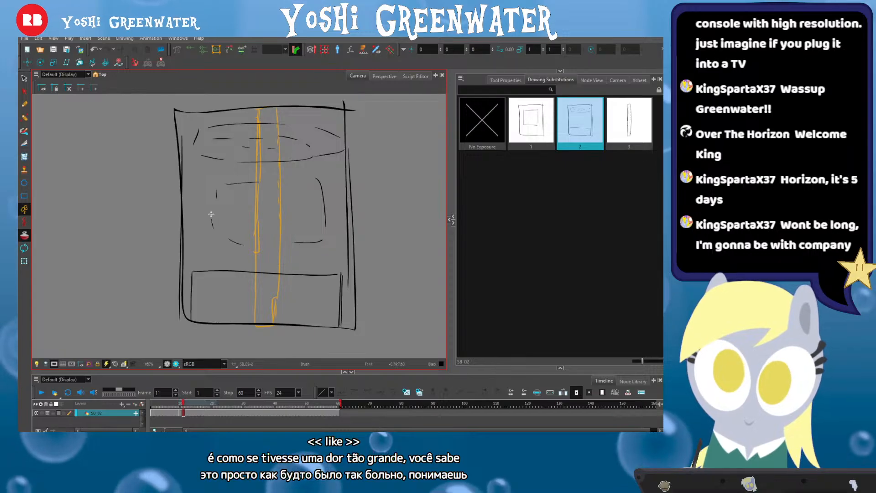
# Divide the cartridge's lower rectangle with vertical contact lines, turn off onion skin and advance to frame 12
pyautogui.moveTo(212, 272)
pyautogui.mouseDown()
pyautogui.moveTo(212, 321)
pyautogui.moveTo(233, 321)
pyautogui.mouseUp()
pyautogui.moveTo(253, 272); pyautogui.dragTo(253, 322)
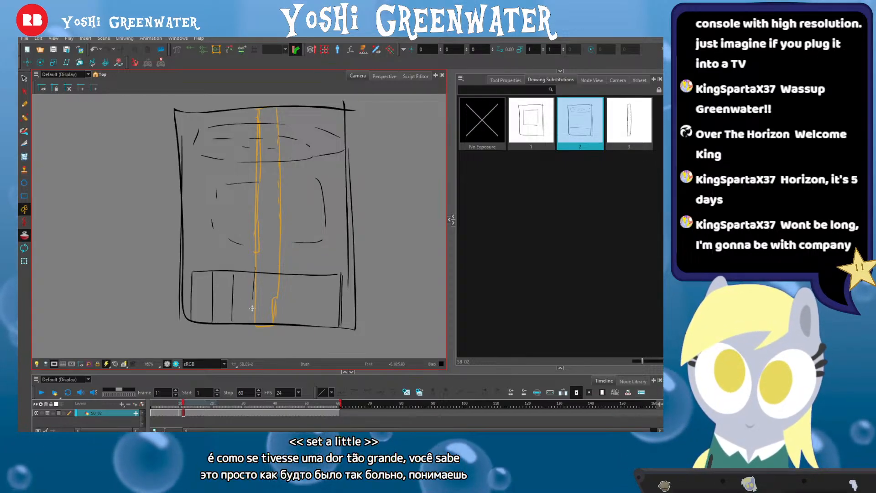
pyautogui.moveTo(282, 270)
pyautogui.mouseDown()
pyautogui.moveTo(280, 310)
pyautogui.moveTo(296, 318)
pyautogui.mouseUp()
pyautogui.moveTo(318, 269); pyautogui.dragTo(318, 300)
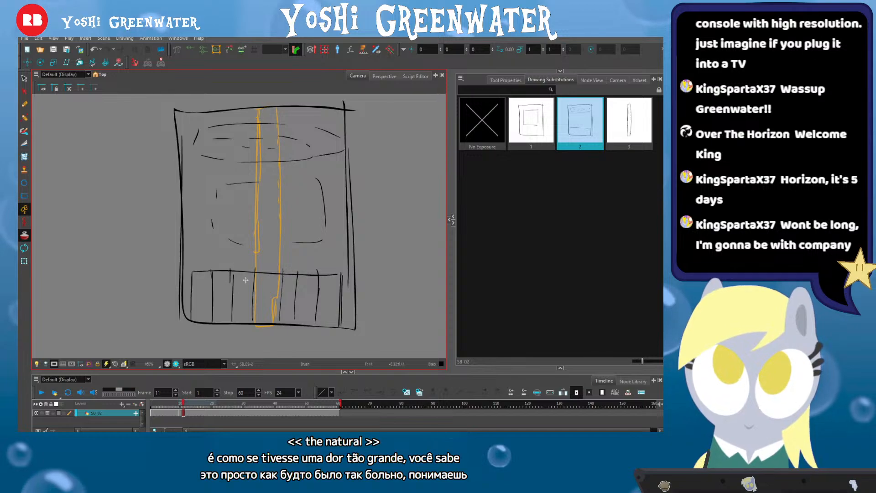
pyautogui.moveTo(295, 271); pyautogui.dragTo(292, 322)
pyautogui.moveTo(319, 275); pyautogui.dragTo(318, 295)
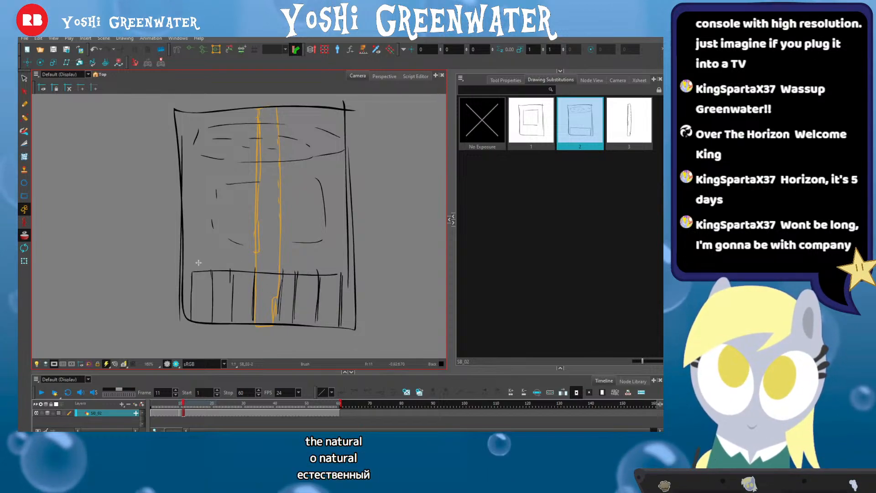
pyautogui.click(24, 235)
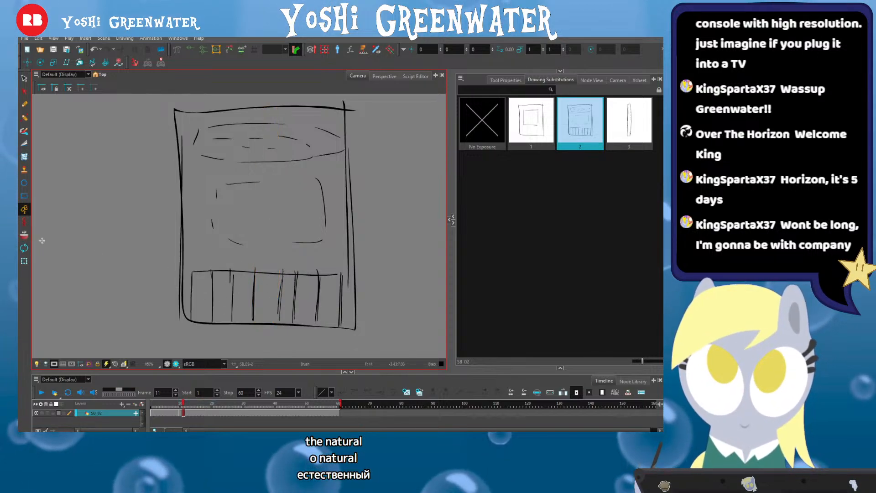
pyautogui.press('.')
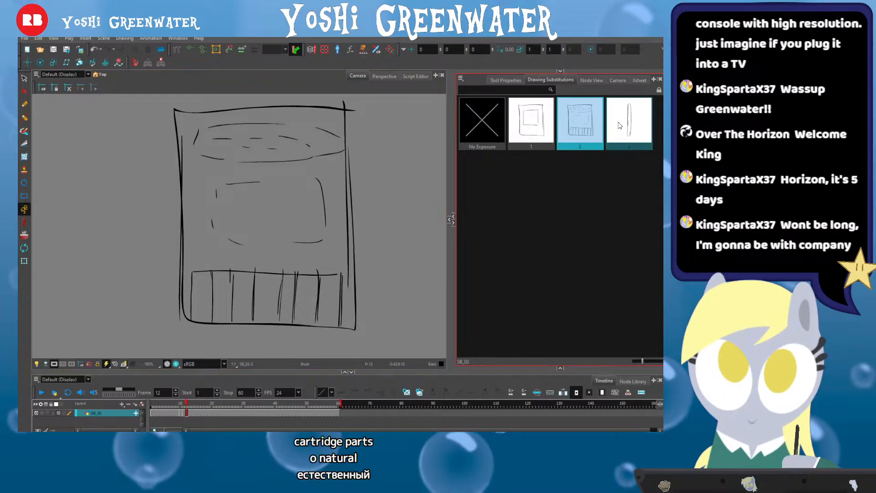
# Expose the edge-on drawing 3 on frame 12 and duplicate it as a separate drawing on frame 13
pyautogui.click(623, 122)
pyautogui.press('.')
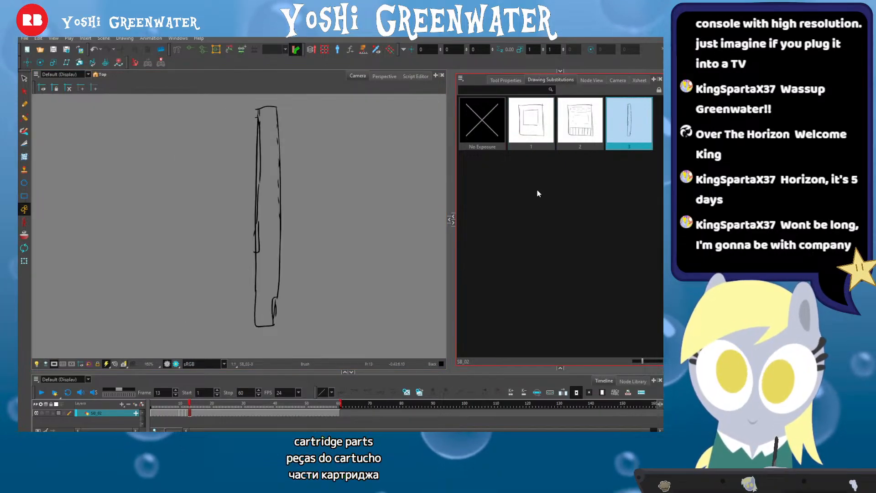
pyautogui.hotkey('alt', 'shift', 'd')
pyautogui.moveTo(222, 103); pyautogui.dragTo(225, 338)
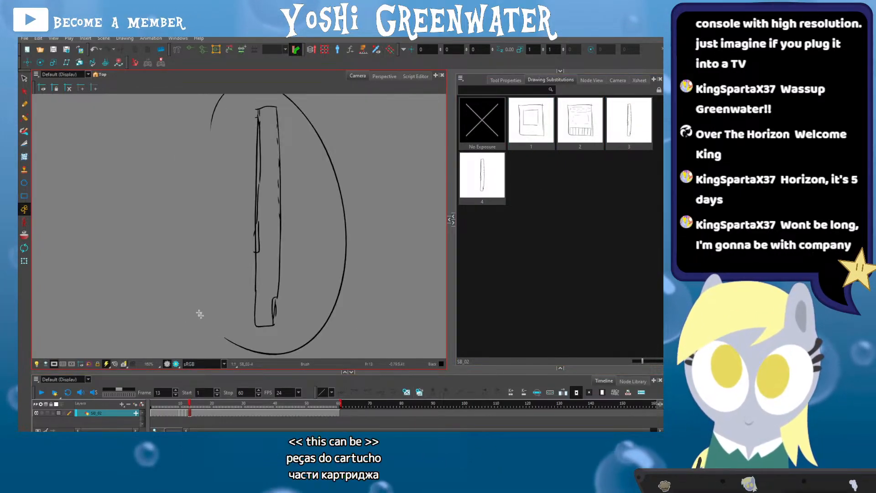
pyautogui.hotkey('ctrl', 'z')
# Select the whole duplicated edge-on cartridge on frame 13 and flip it horizontally
pyautogui.click(24, 78)
pyautogui.moveTo(178, 113); pyautogui.dragTo(182, 276)
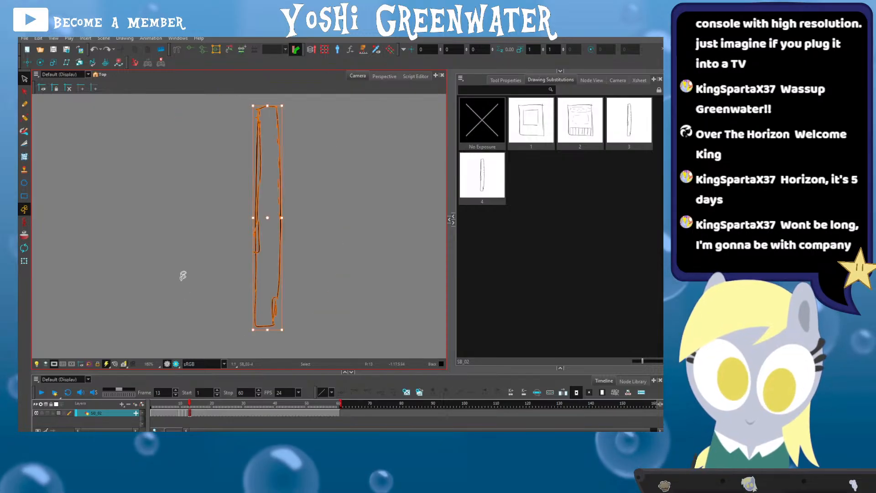
pyautogui.click(502, 80)
pyautogui.click(472, 147)
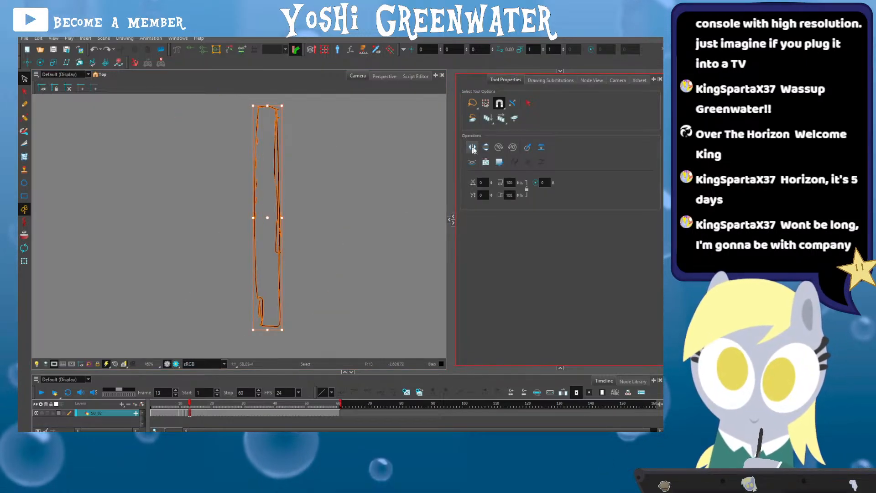
# Advance to frame 14 and expose drawing 1, the cartridge's front view, there
pyautogui.click(590, 80)
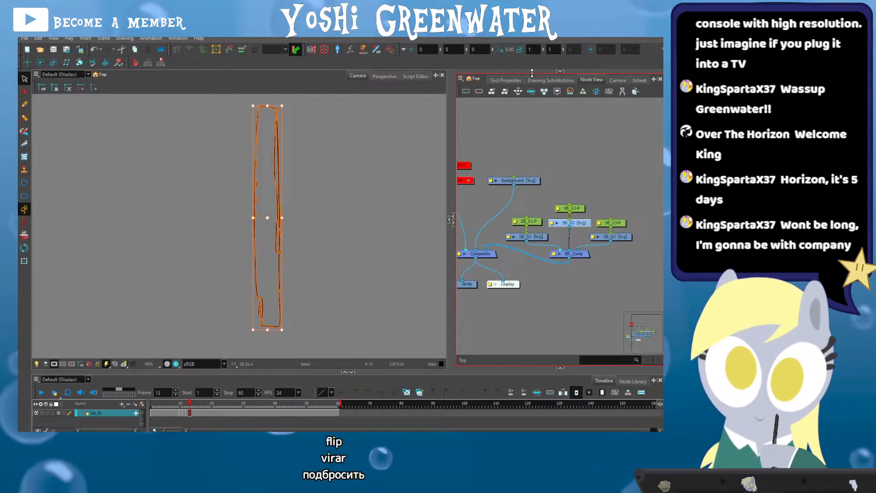
pyautogui.click(543, 80)
pyautogui.click(248, 137)
pyautogui.press('.')
pyautogui.click(531, 135)
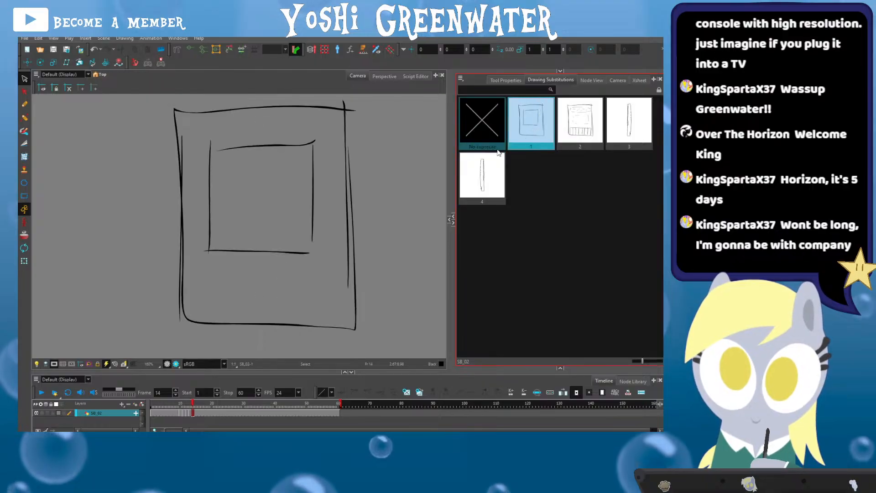
# Step repeatedly through the frames around 10 to 12 to check the cartridge's turning motion
pyautogui.click(171, 404)
pyautogui.press('.')
pyautogui.press('.')
pyautogui.press('.')
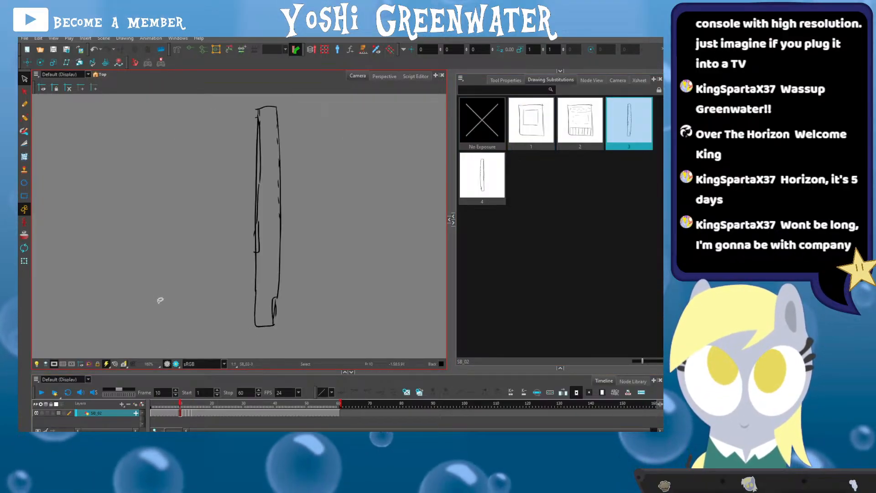
pyautogui.press('.')
pyautogui.press('.')
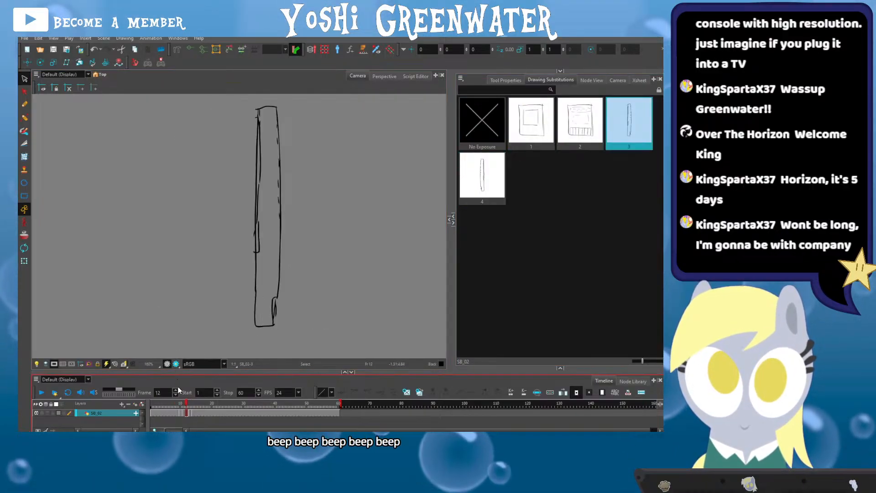
pyautogui.press('.')
pyautogui.press('.')
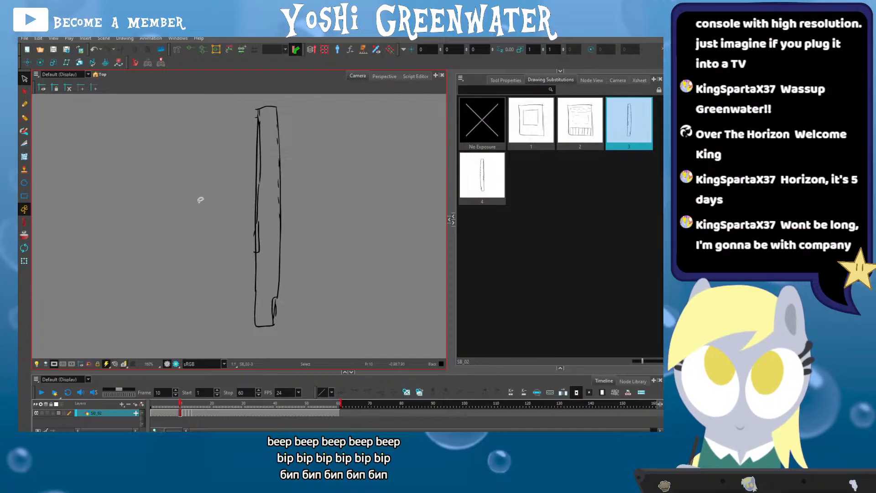
pyautogui.press(',')
pyautogui.press('.')
# Remove the repeated drawing 3 exposure at frame 12 so the flipped edge-on drawing takes its place
pyautogui.click(187, 413)
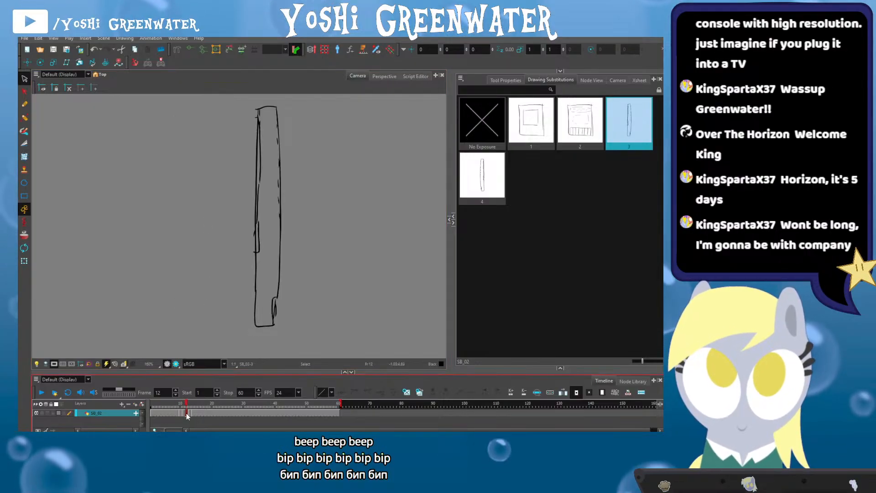
pyautogui.press(']')
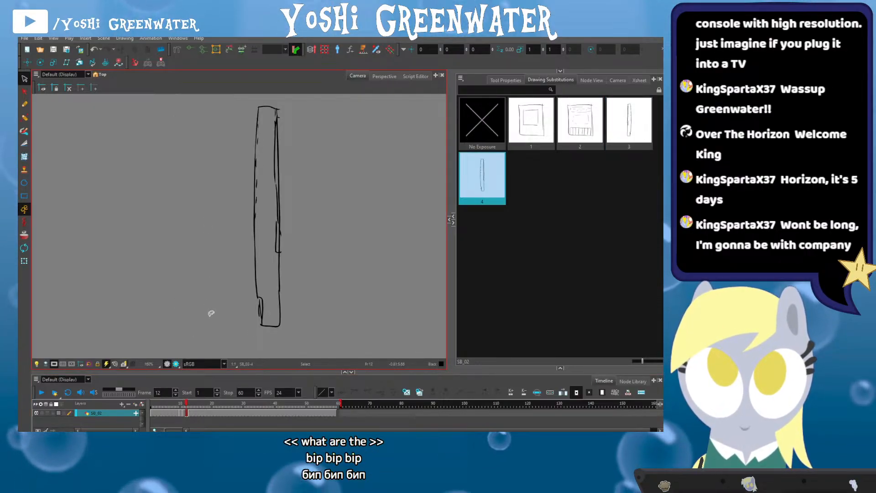
pyautogui.press('.')
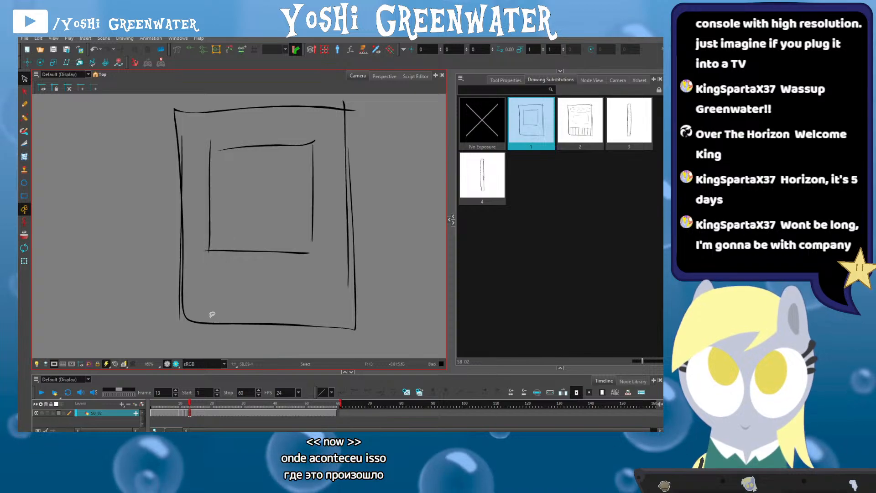
# Review the cartridge turn frame by frame up close, and again from frame 7 to 14 within the full vertical frame
pyautogui.click(181, 410)
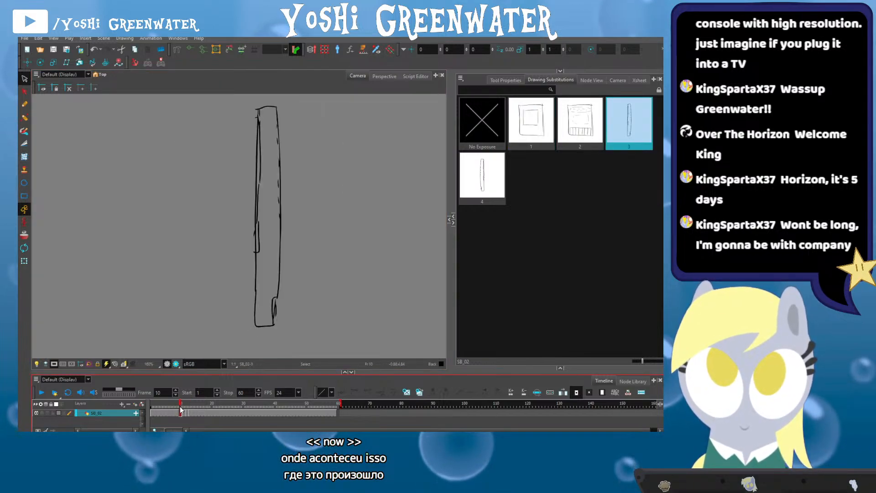
pyautogui.press('.')
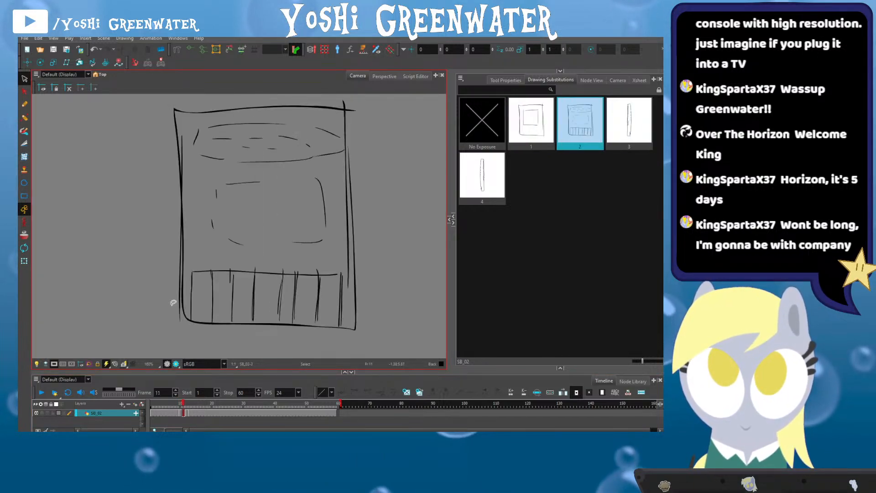
pyautogui.press('.')
pyautogui.press('.')
pyautogui.scroll(-5, 173, 302)
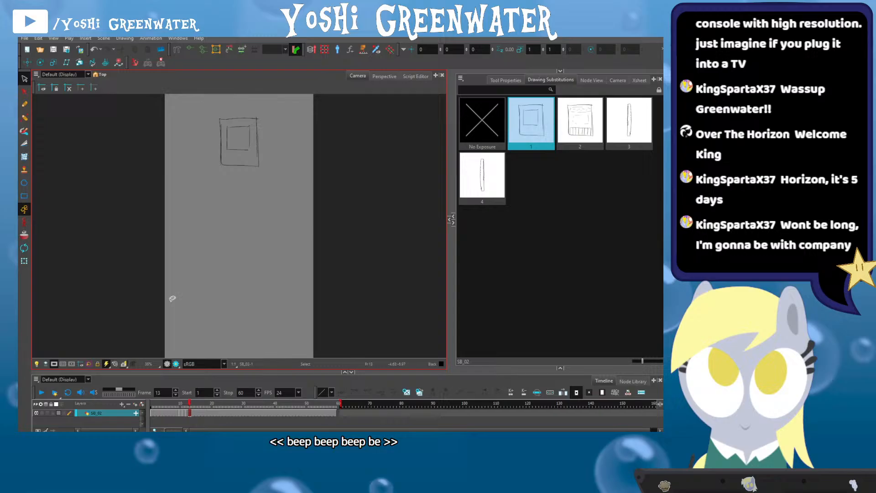
pyautogui.click(171, 413)
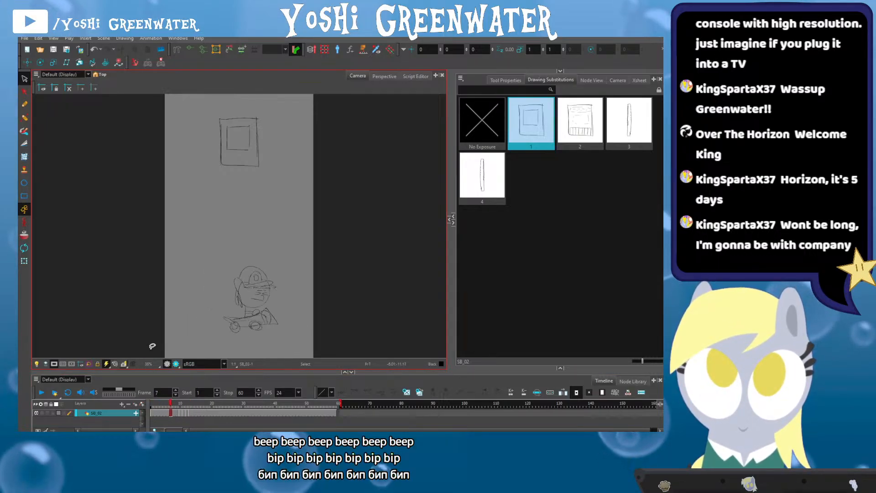
pyautogui.press('.')
pyautogui.press('.')
pyautogui.press('.')
pyautogui.press('.')
pyautogui.press('.')
pyautogui.press('.')
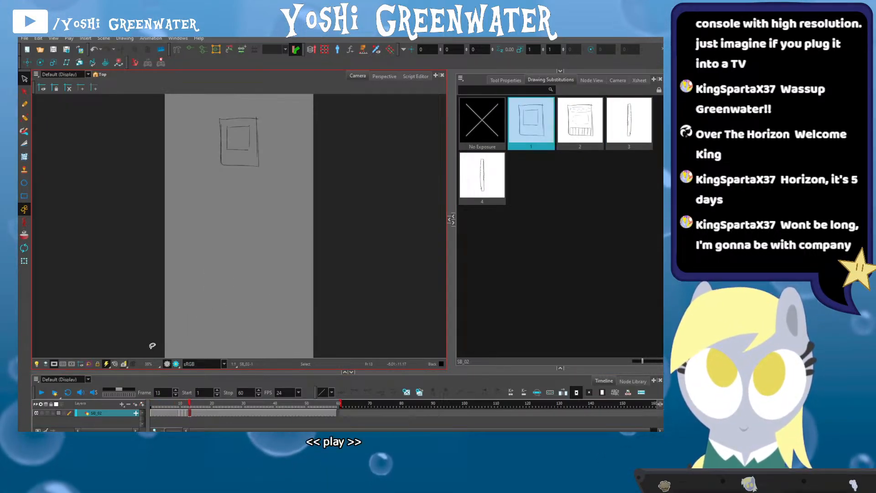
pyautogui.press('.')
# Select the SB_01 drawing node and turn off the camera mask to reveal the game notes beside the frame
pyautogui.click(590, 80)
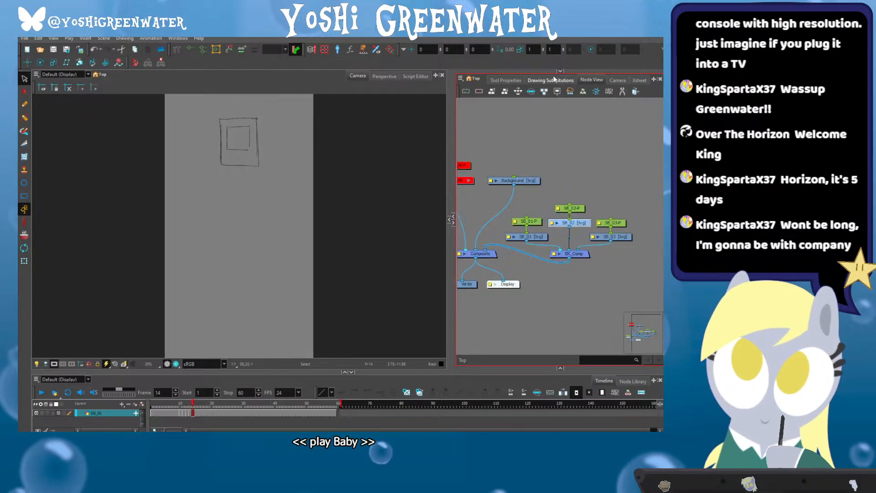
pyautogui.click(537, 241)
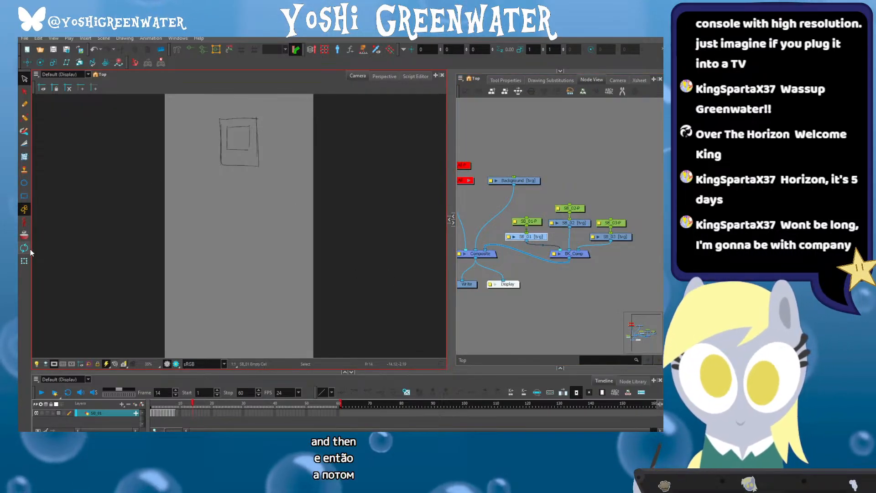
pyautogui.click(53, 363)
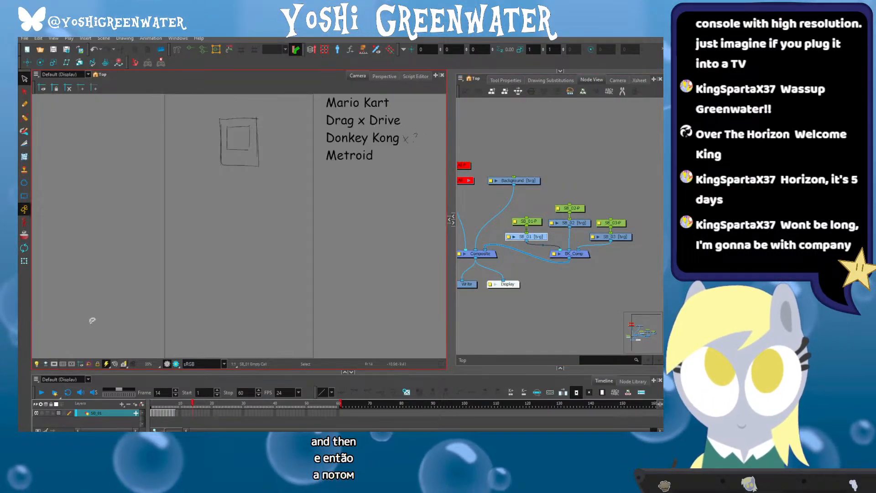
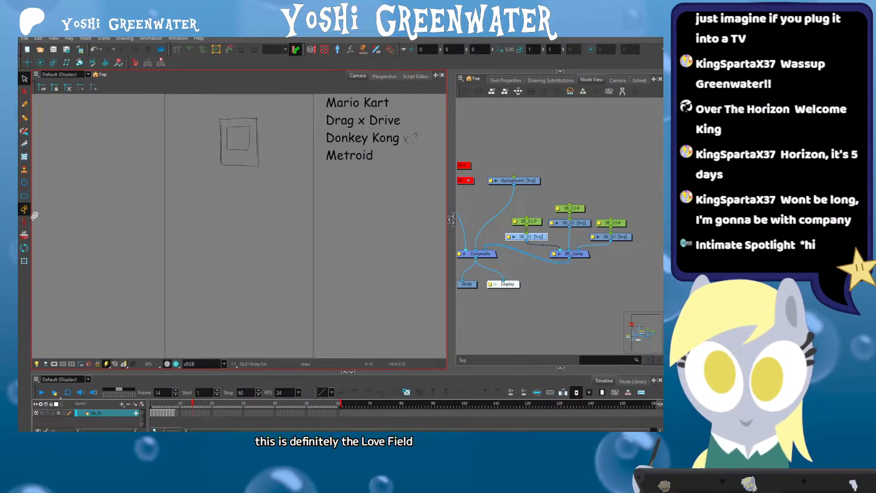
# Step through the storyboard from frame 1 to 14 to review the kart action and the cartridge turn
pyautogui.click(152, 405)
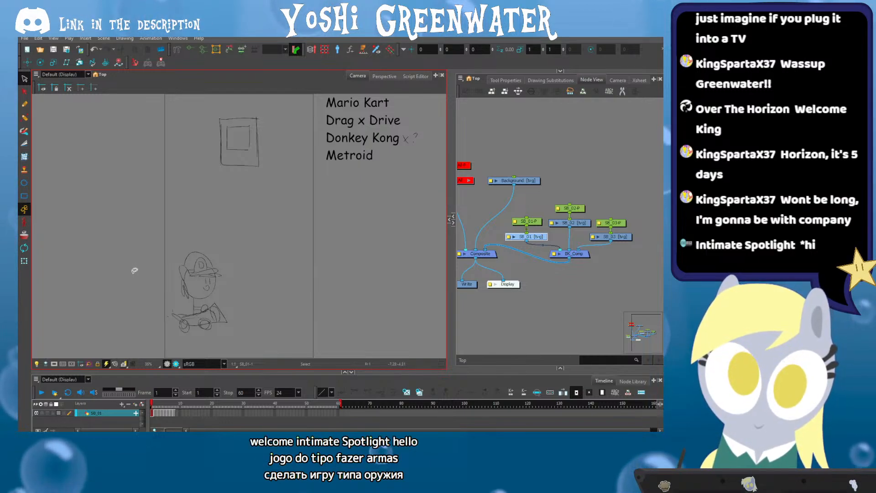
pyautogui.press('.')
pyautogui.press('.')
pyautogui.press('.')
pyautogui.press('.')
pyautogui.press('.')
pyautogui.press('.')
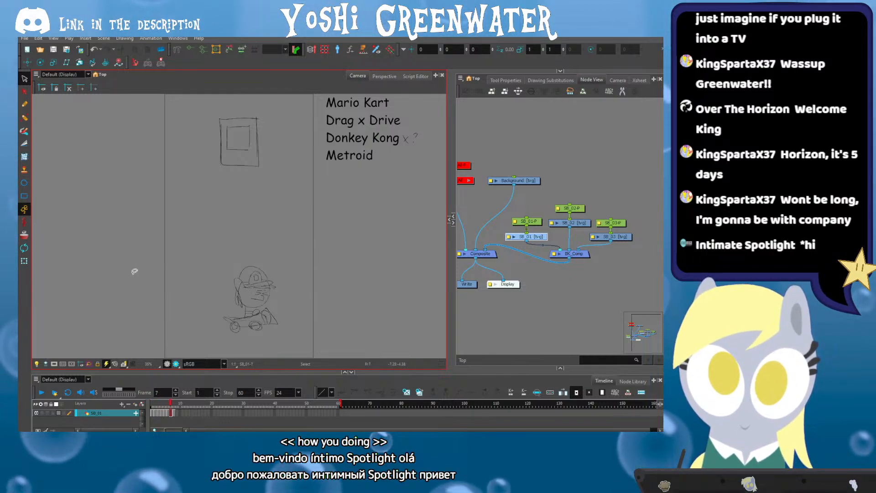
pyautogui.press('.')
pyautogui.press('.')
pyautogui.press('.')
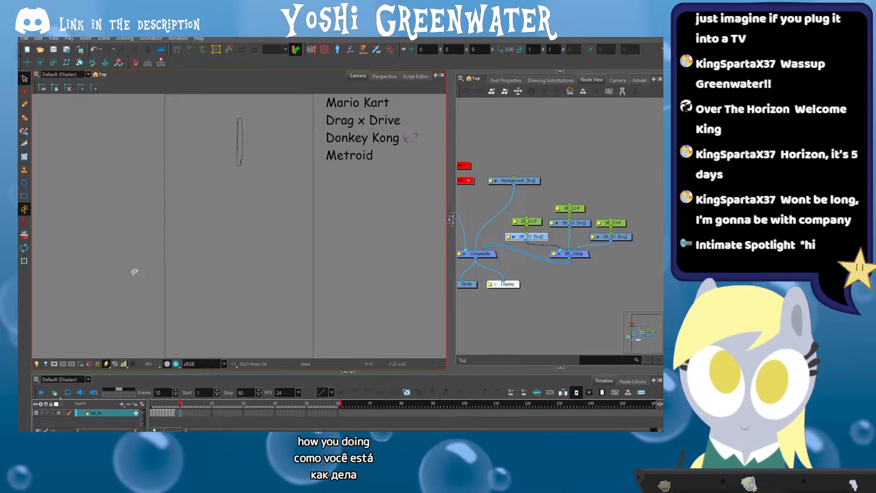
pyautogui.press('.')
pyautogui.press('.')
pyautogui.press('.')
pyautogui.press('.')
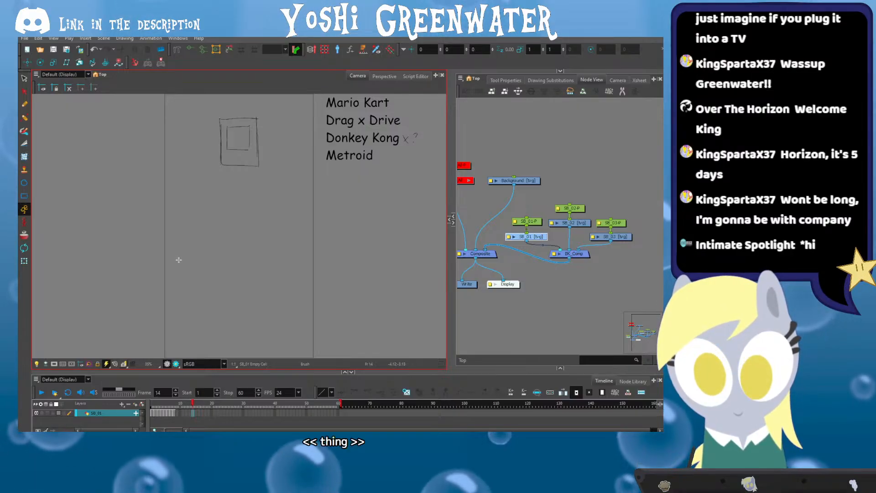
# Enlarge the timeline to show the SB_01 and SB_02 layers with their pegs and move to frame 13
pyautogui.moveTo(157, 406); pyautogui.dragTo(181, 405)
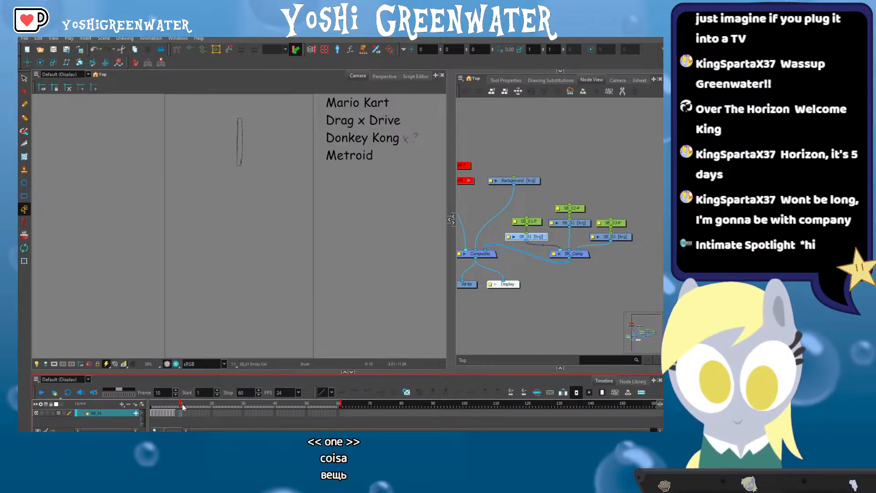
pyautogui.click(183, 406)
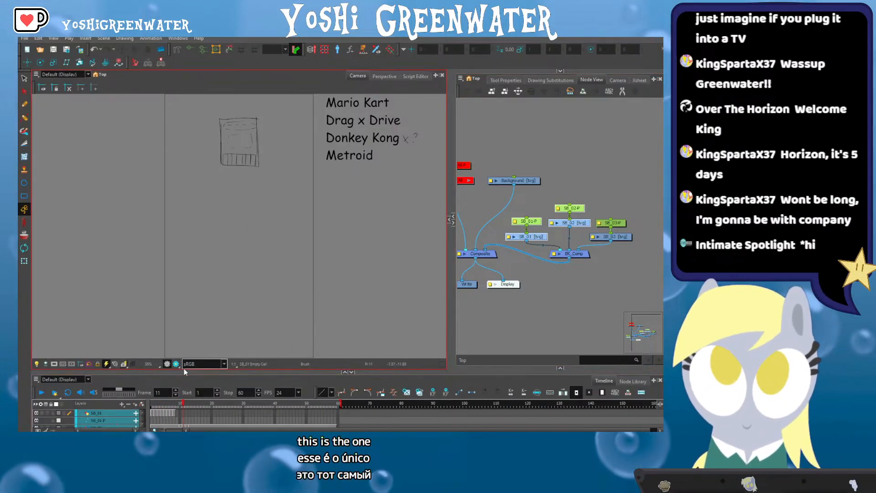
pyautogui.moveTo(184, 372); pyautogui.dragTo(185, 351)
pyautogui.press('.')
pyautogui.press('.')
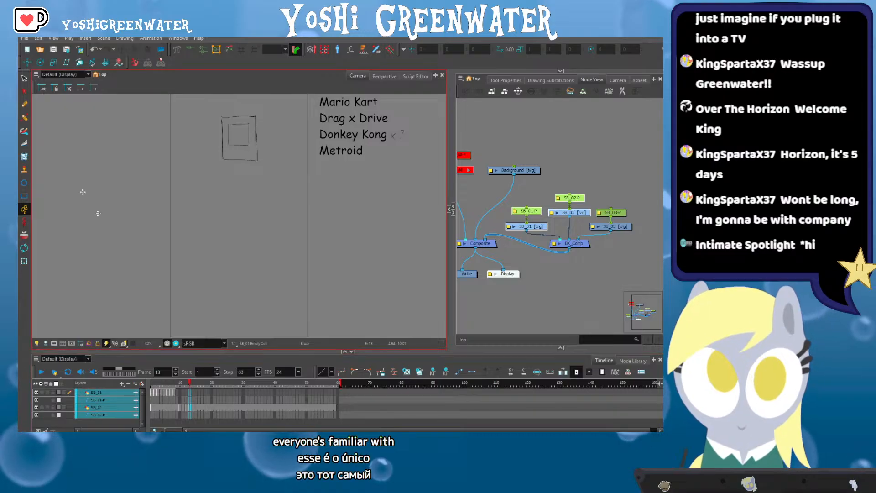
# Bring up the web browser to examine the Drag x Drive cover art as reference, and move it away again
pyautogui.hotkey('alt', 'Tab')
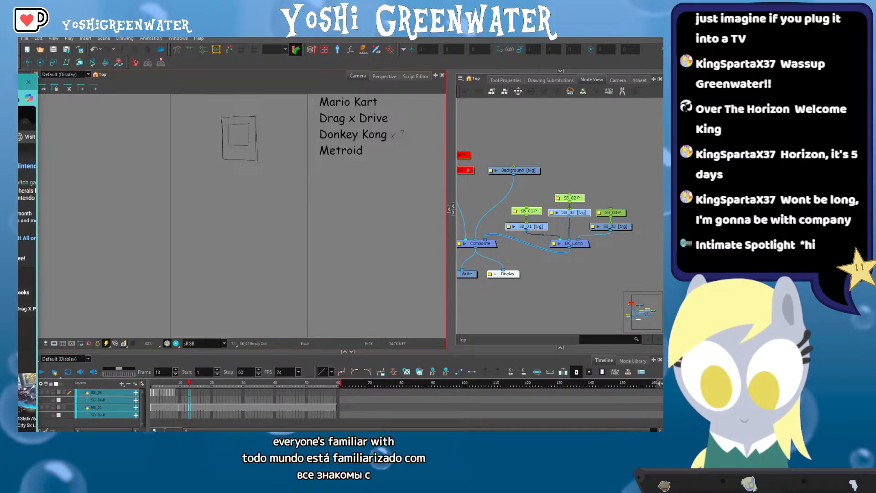
pyautogui.moveTo(0, 85); pyautogui.dragTo(367, 85)
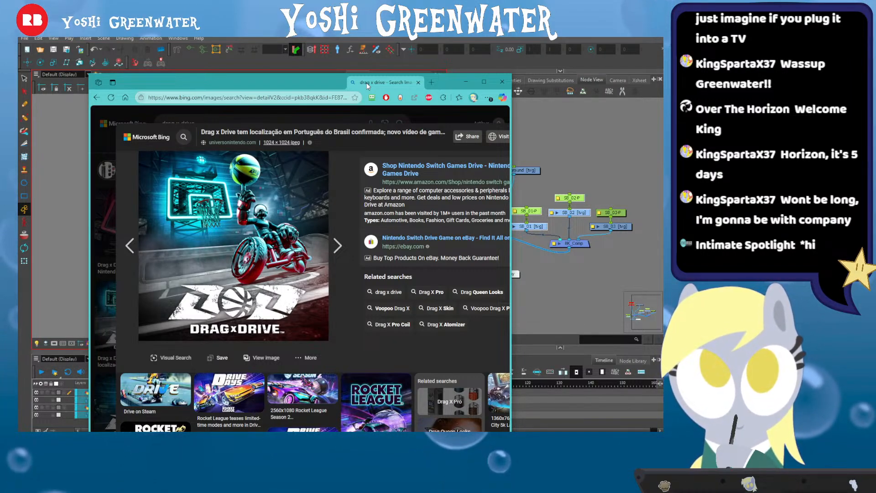
pyautogui.moveTo(365, 83); pyautogui.dragTo(371, 86)
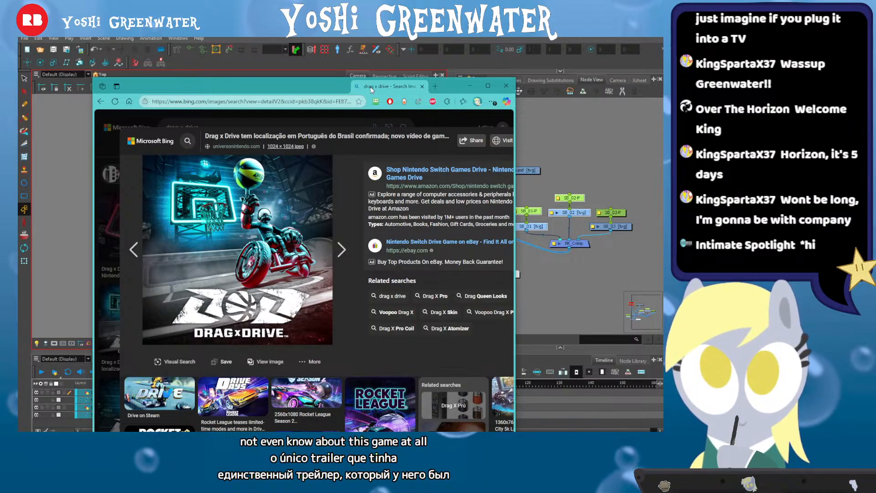
pyautogui.moveTo(370, 86); pyautogui.dragTo(374, 86)
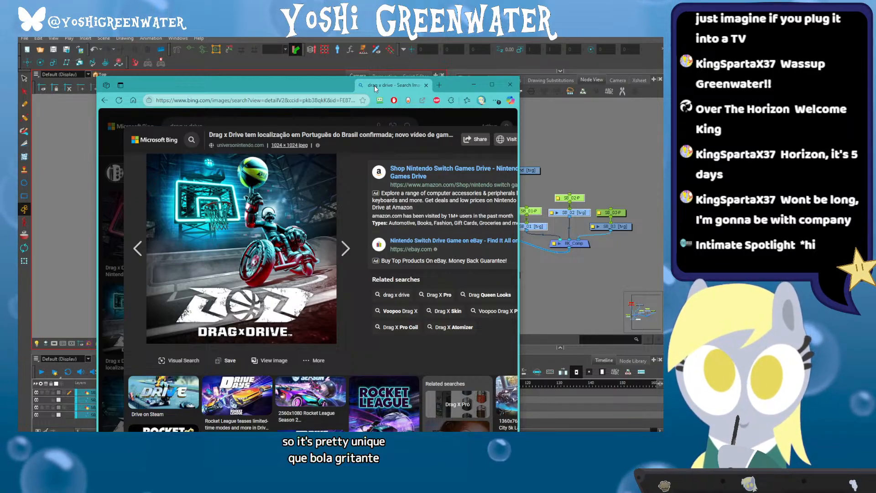
pyautogui.moveTo(374, 86); pyautogui.dragTo(378, 86)
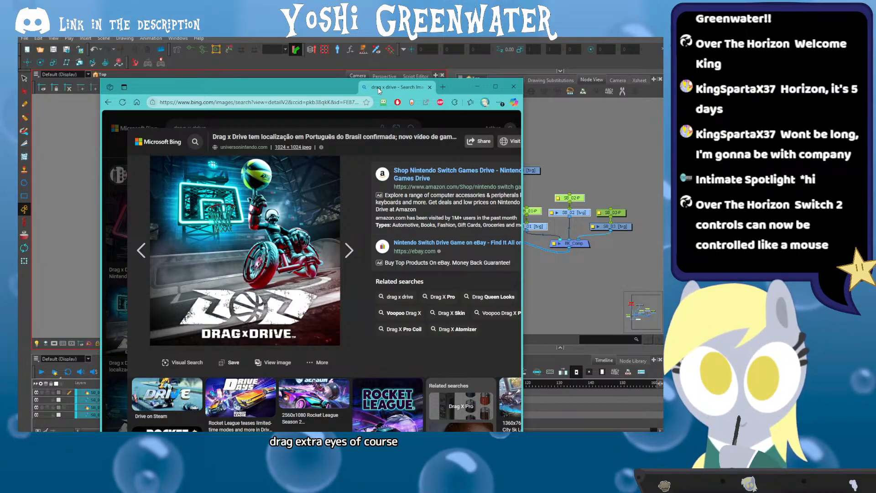
pyautogui.moveTo(377, 87); pyautogui.dragTo(0, 115)
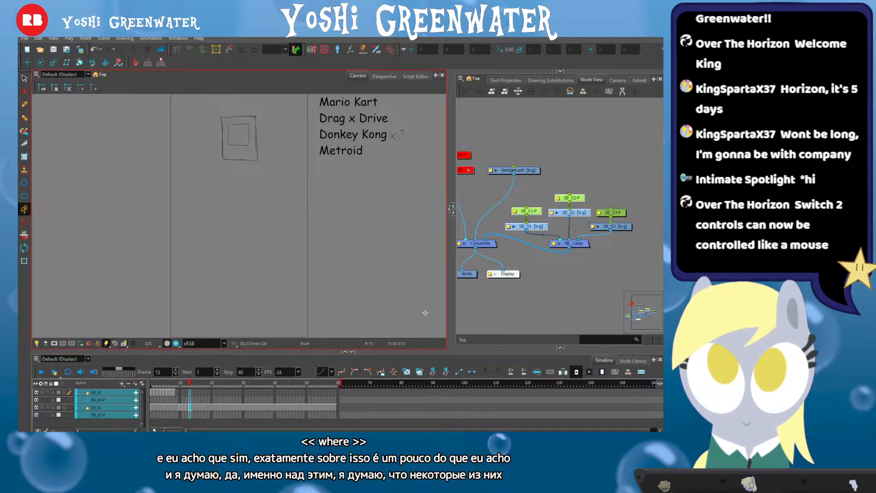
# Clear the node selection and slightly reduce the timeline's height
pyautogui.click(492, 303)
pyautogui.moveTo(215, 353); pyautogui.dragTo(214, 355)
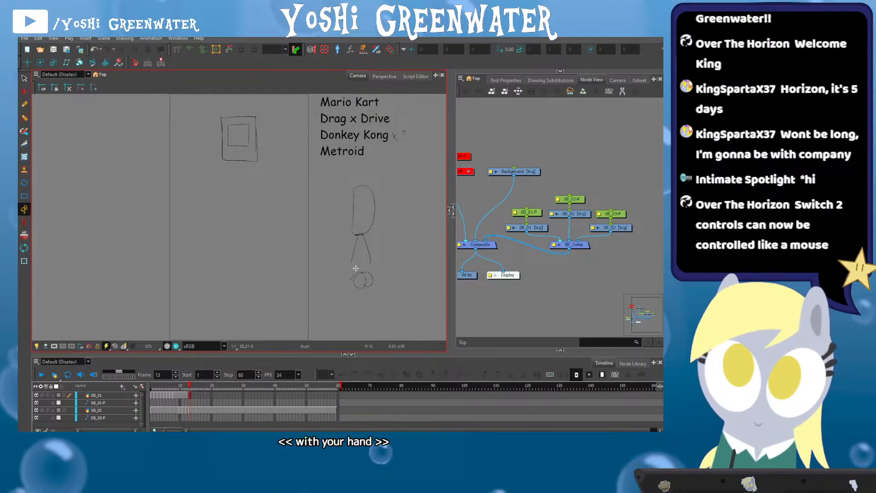
pyautogui.moveTo(353, 263); pyautogui.dragTo(332, 276)
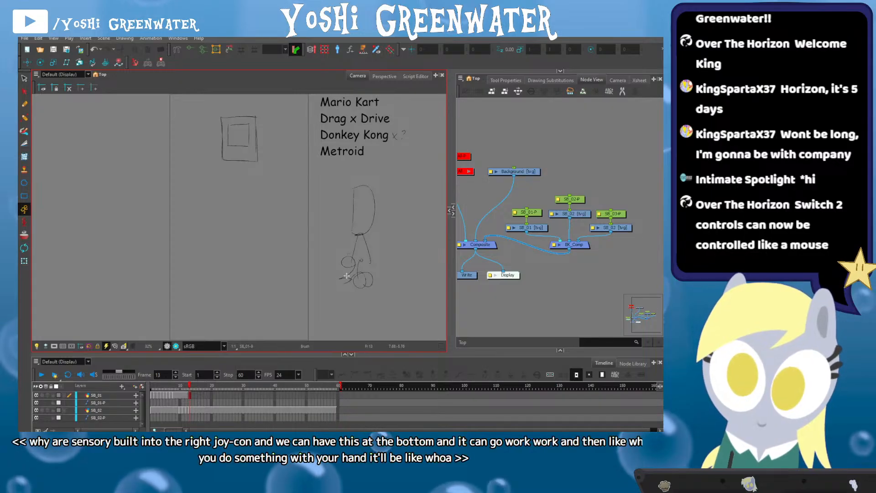
pyautogui.hotkey('ctrl', 'z')
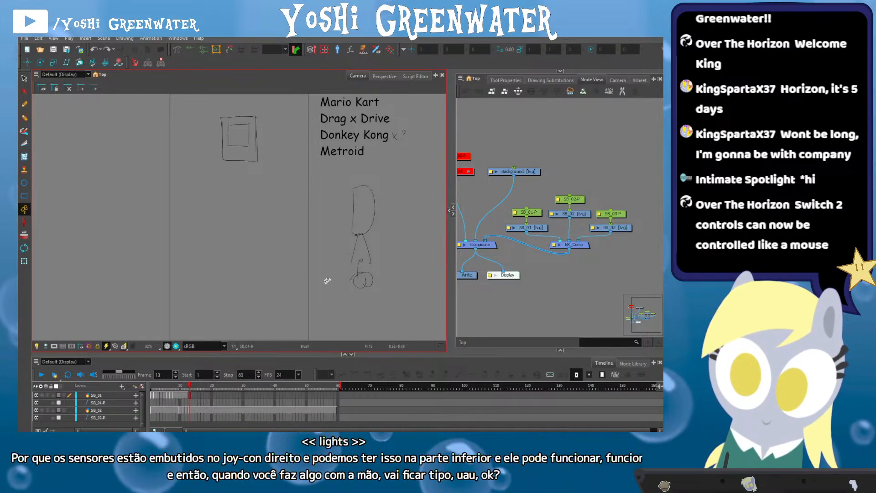
pyautogui.moveTo(355, 281)
pyautogui.mouseDown()
pyautogui.moveTo(370, 272)
pyautogui.moveTo(354, 294)
pyautogui.mouseUp()
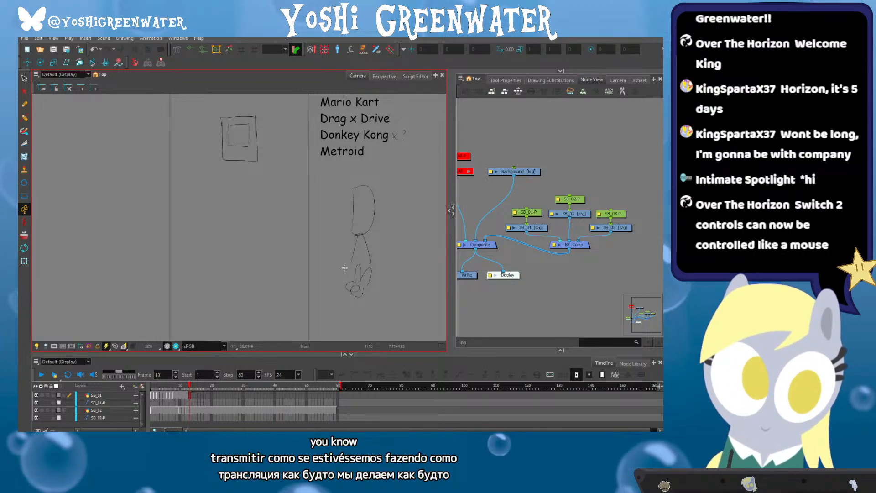
pyautogui.hotkey('ctrl', 'z')
pyautogui.hotkey('ctrl', 'z')
pyautogui.hotkey('ctrl', 'z')
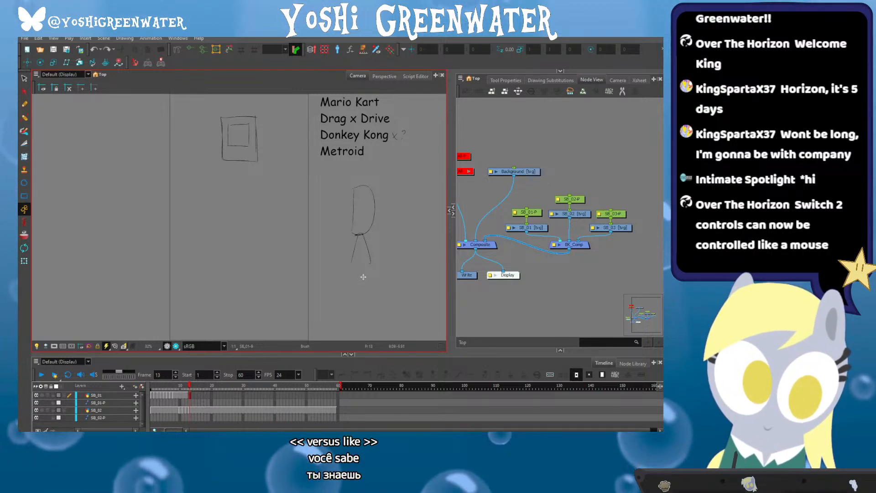
pyautogui.moveTo(361, 280); pyautogui.dragTo(357, 288)
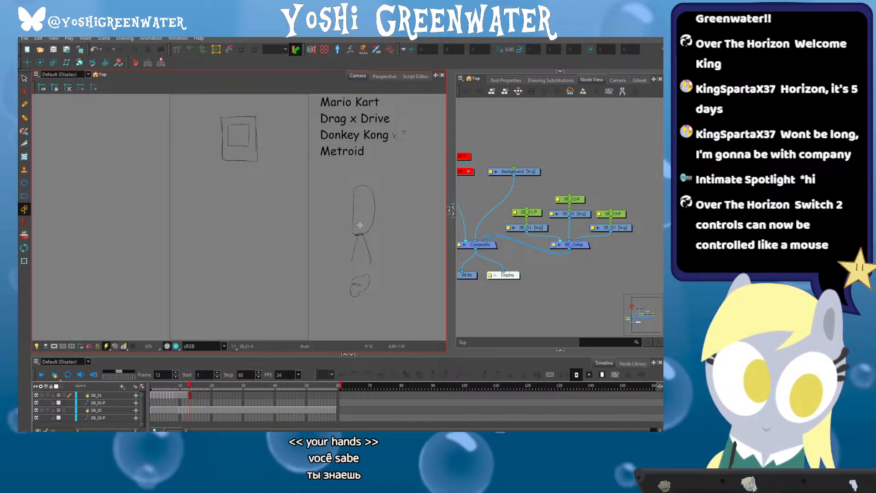
pyautogui.moveTo(359, 194); pyautogui.dragTo(363, 214)
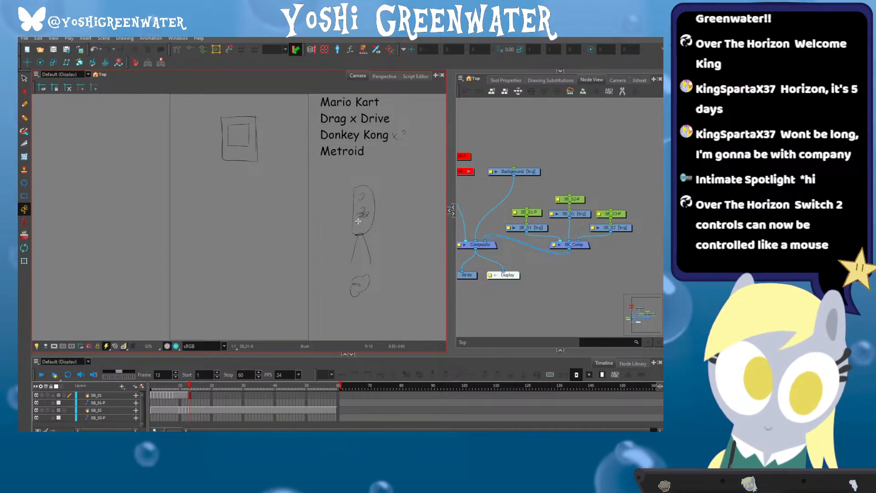
pyautogui.moveTo(361, 250); pyautogui.dragTo(355, 274)
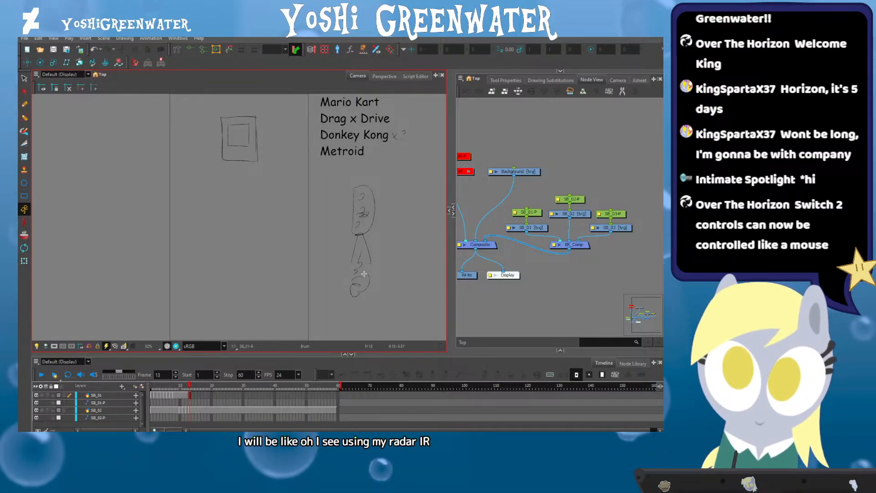
pyautogui.hotkey('ctrl', 'z')
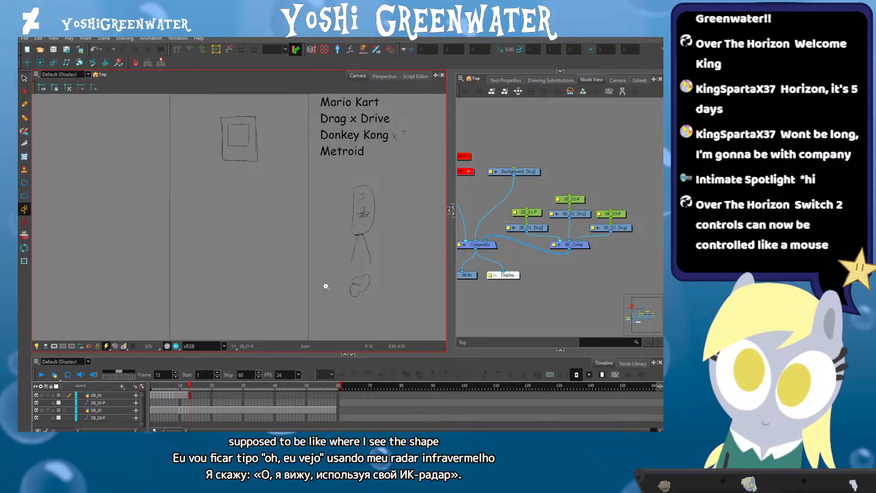
pyautogui.hotkey('ctrl', 'z')
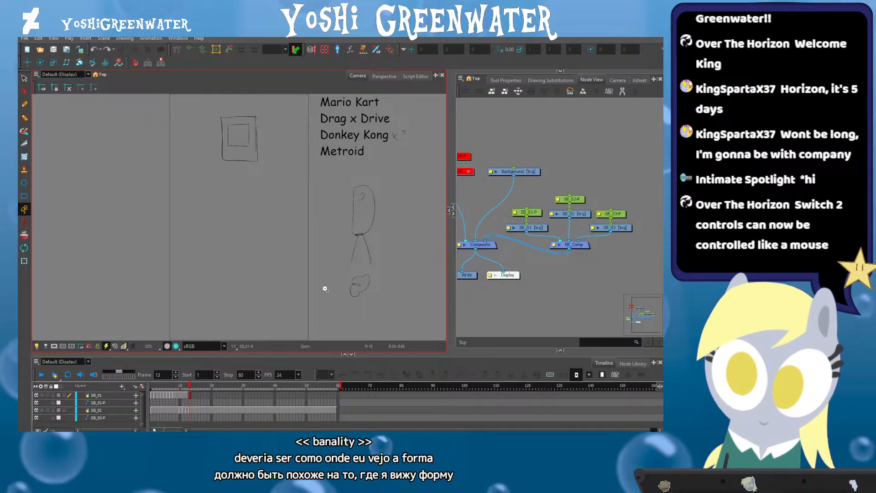
pyautogui.hotkey('ctrl', 'z')
pyautogui.hotkey('ctrl', 'z')
pyautogui.hotkey('ctrl', 'z')
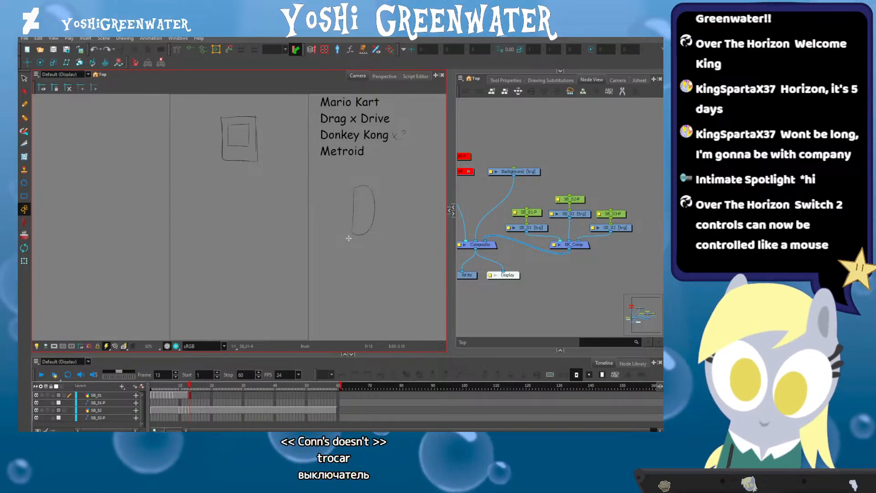
# Sketch the stick, face buttons and plus sign inside the Joy-Con outline, with crossing lines and a spreading beam beneath it
pyautogui.moveTo(355, 223); pyautogui.dragTo(354, 227)
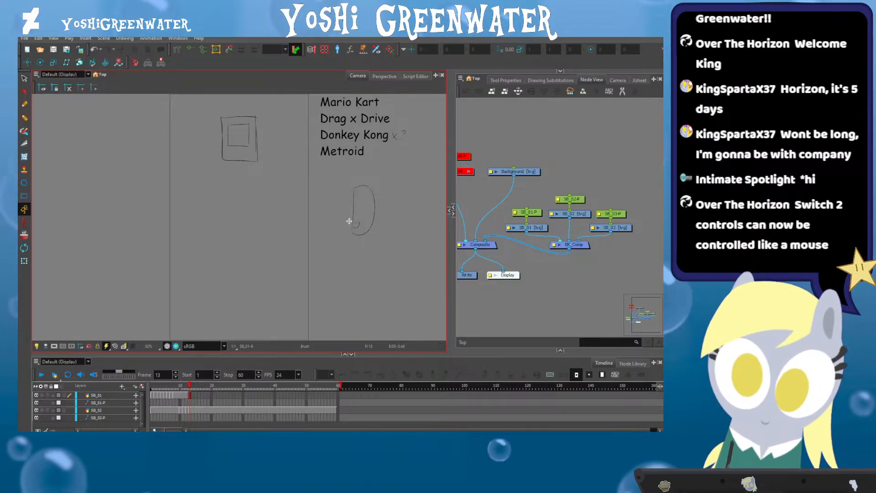
pyautogui.scroll(3, 351, 222)
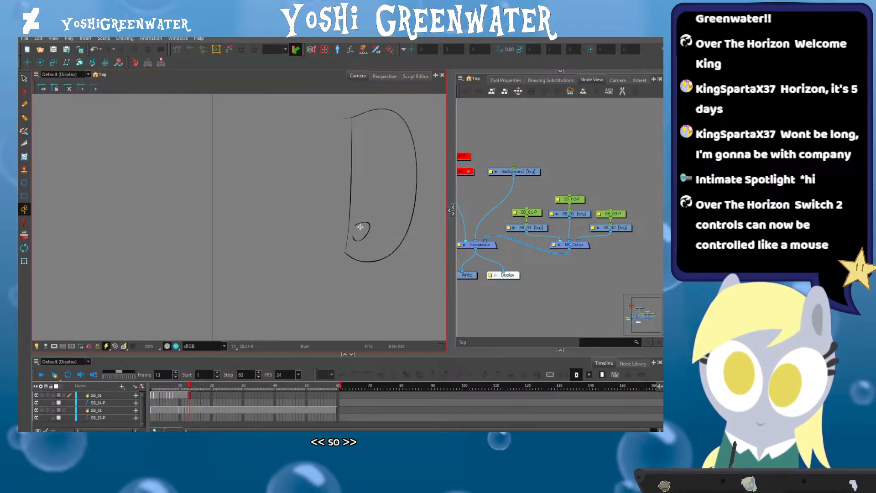
pyautogui.moveTo(351, 228); pyautogui.dragTo(319, 242)
pyautogui.moveTo(337, 160)
pyautogui.mouseDown()
pyautogui.moveTo(335, 201)
pyautogui.moveTo(352, 201)
pyautogui.mouseUp()
pyautogui.moveTo(340, 208); pyautogui.dragTo(345, 214)
pyautogui.moveTo(322, 163); pyautogui.dragTo(329, 161)
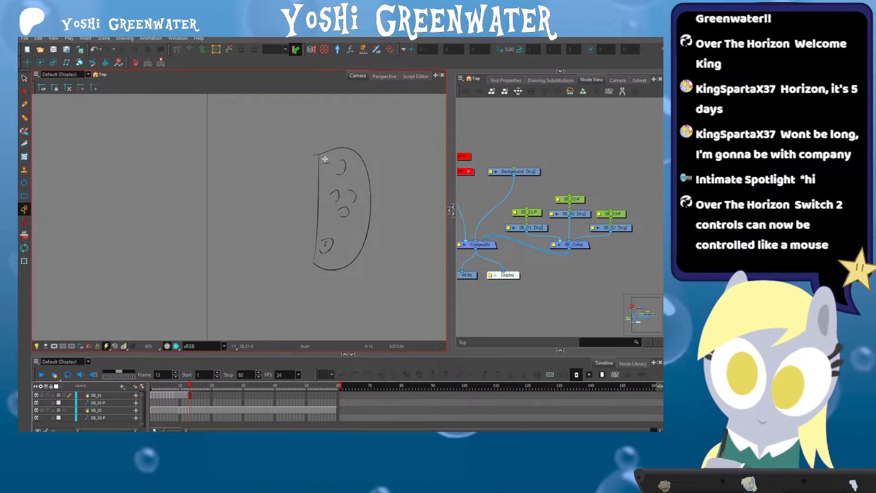
pyautogui.moveTo(318, 222); pyautogui.dragTo(309, 207)
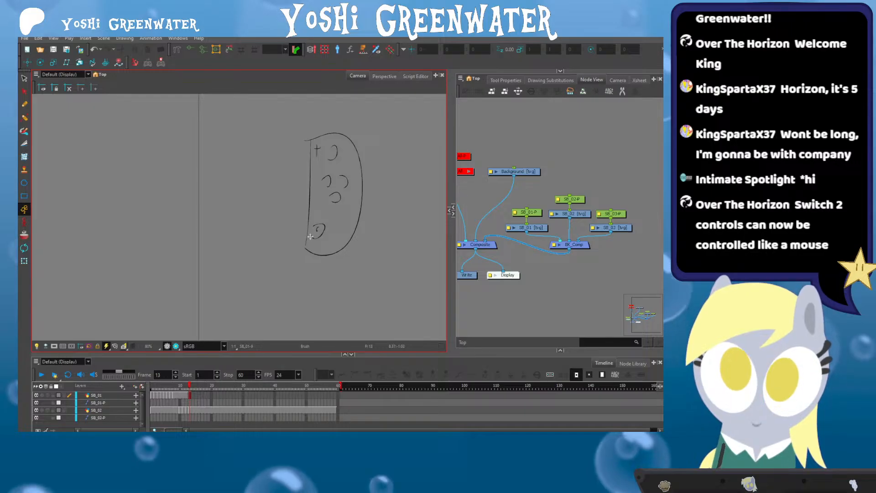
pyautogui.moveTo(313, 259)
pyautogui.mouseDown()
pyautogui.moveTo(337, 268)
pyautogui.moveTo(313, 264)
pyautogui.mouseUp()
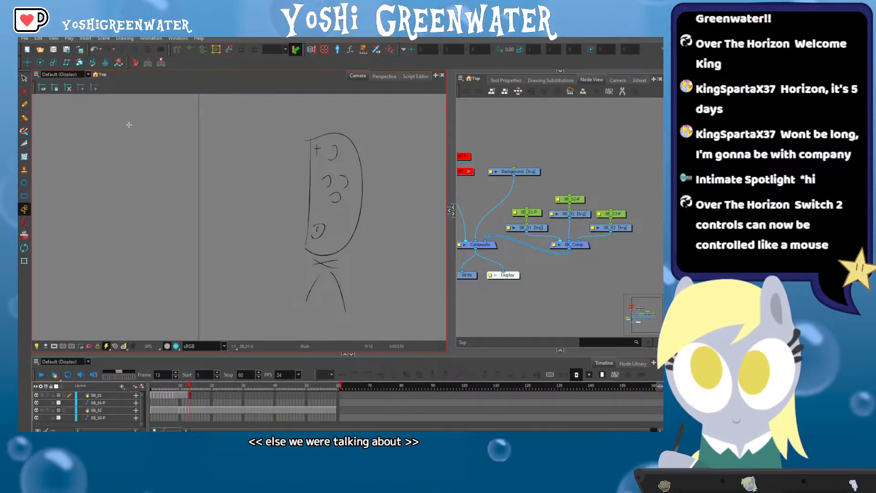
# Select the whole Joy-Con sketch beside the camera frame and cut it from the drawing
pyautogui.scroll(-1, 268, 210)
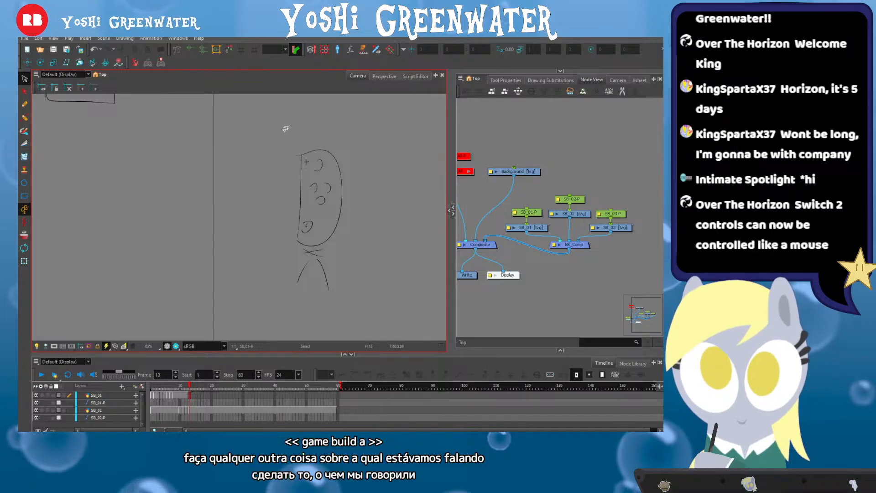
pyautogui.moveTo(286, 130); pyautogui.dragTo(246, 233)
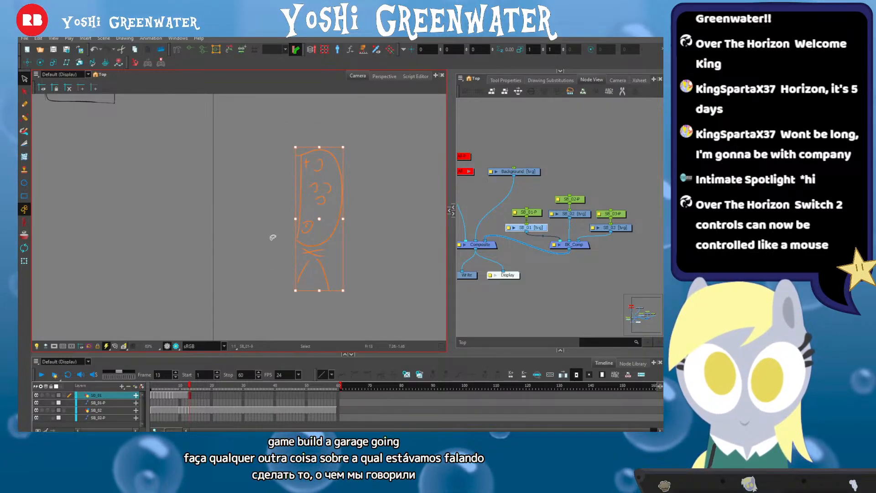
pyautogui.hotkey('ctrl', 'x')
pyautogui.scroll(-3, 272, 237)
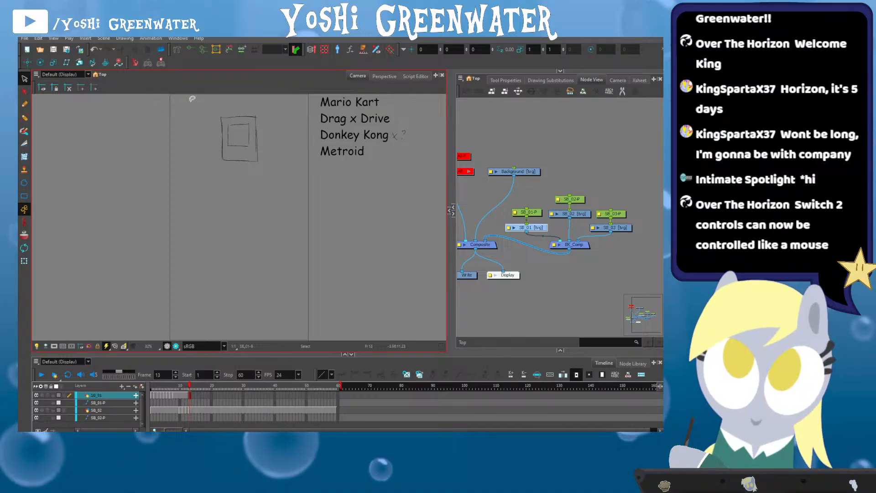
# Sketch Derpy's helmeted head with hair hanging down behind it in the lower part of the camera frame on frame 13
pyautogui.scroll(-1, 262, 231)
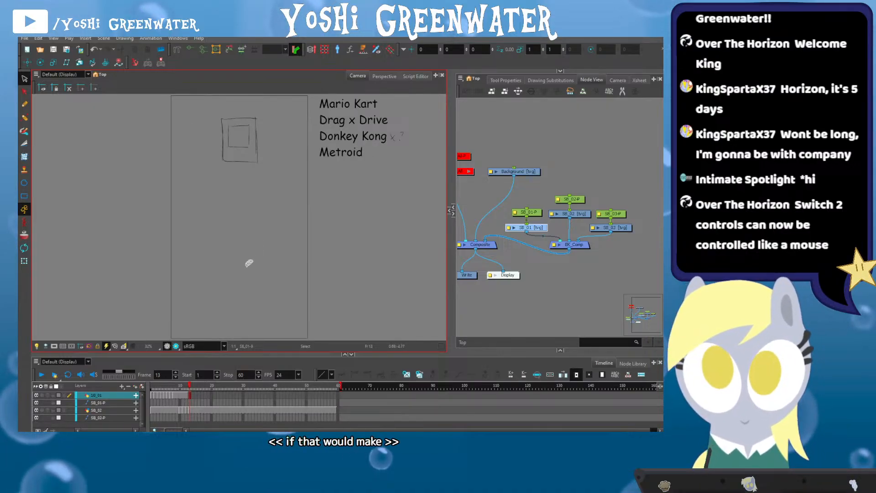
pyautogui.moveTo(249, 263); pyautogui.dragTo(287, 228)
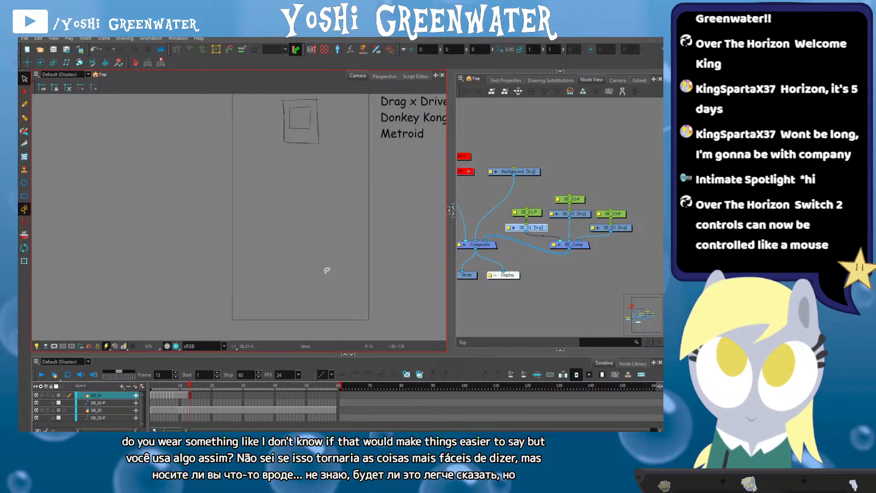
pyautogui.scroll(2, 264, 270)
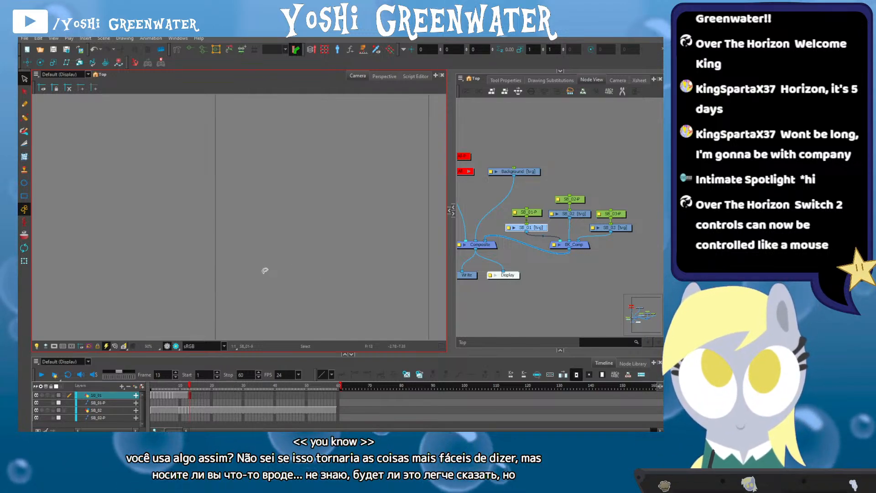
pyautogui.moveTo(266, 248); pyautogui.dragTo(214, 220)
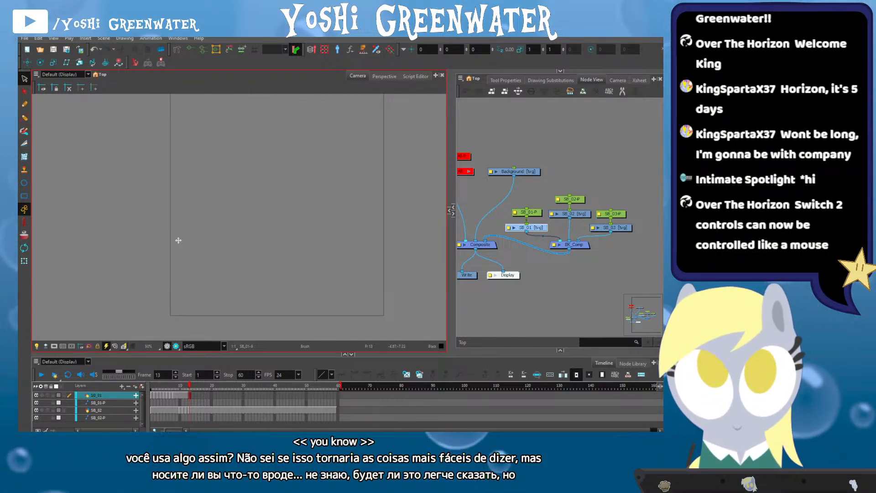
pyautogui.press('.')
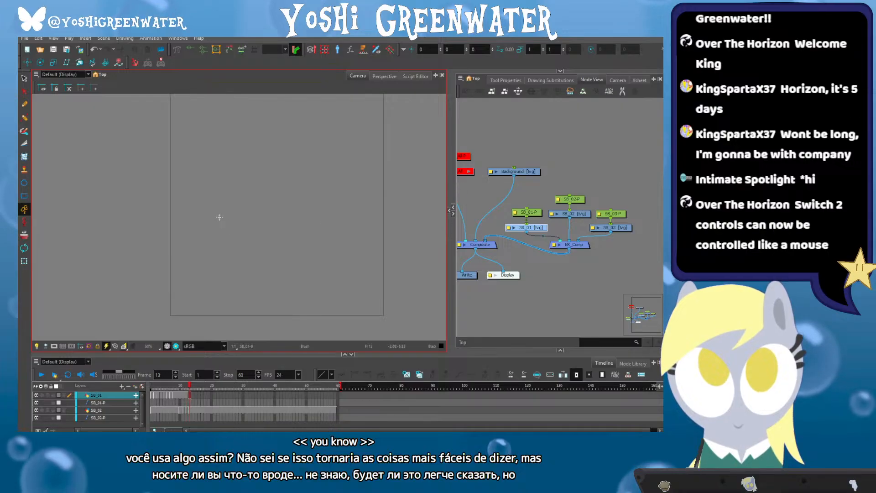
pyautogui.moveTo(186, 209)
pyautogui.mouseDown()
pyautogui.moveTo(239, 177)
pyautogui.moveTo(215, 220)
pyautogui.moveTo(226, 179)
pyautogui.moveTo(227, 203)
pyautogui.moveTo(223, 184)
pyautogui.mouseUp()
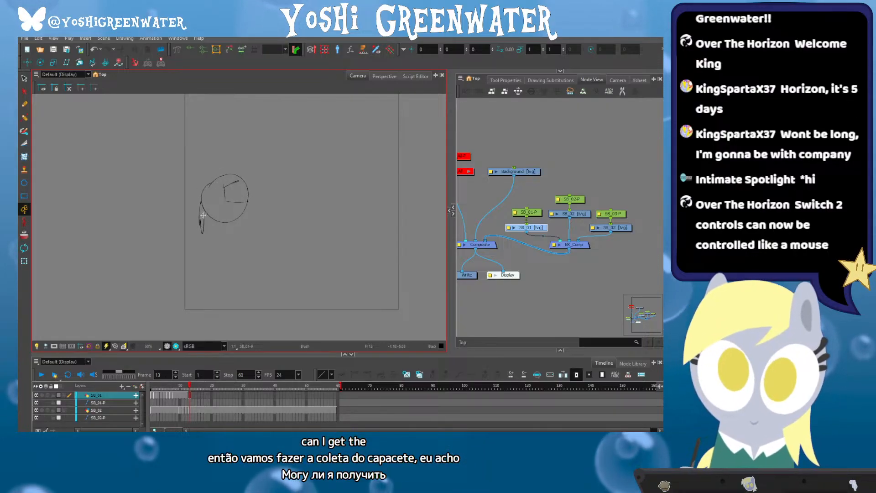
pyautogui.moveTo(202, 208)
pyautogui.mouseDown()
pyautogui.moveTo(210, 235)
pyautogui.moveTo(222, 237)
pyautogui.mouseUp()
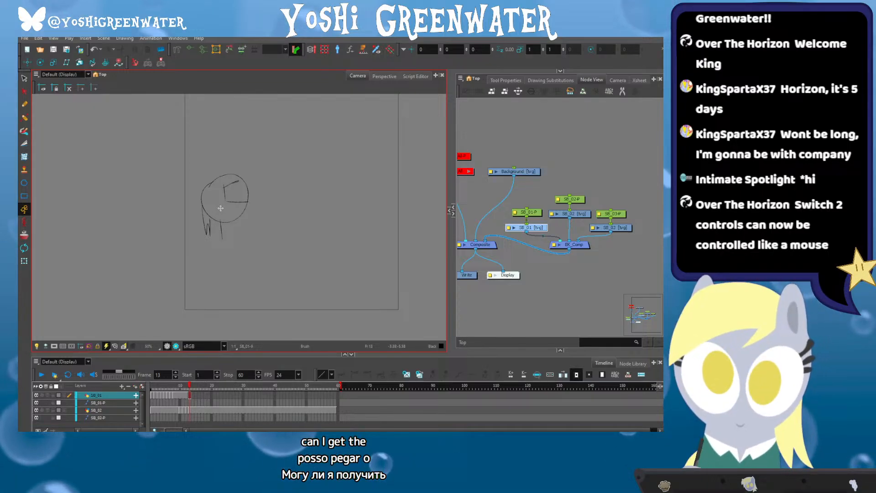
pyautogui.moveTo(247, 202)
pyautogui.mouseDown()
pyautogui.moveTo(251, 211)
pyautogui.moveTo(232, 219)
pyautogui.moveTo(247, 213)
pyautogui.mouseUp()
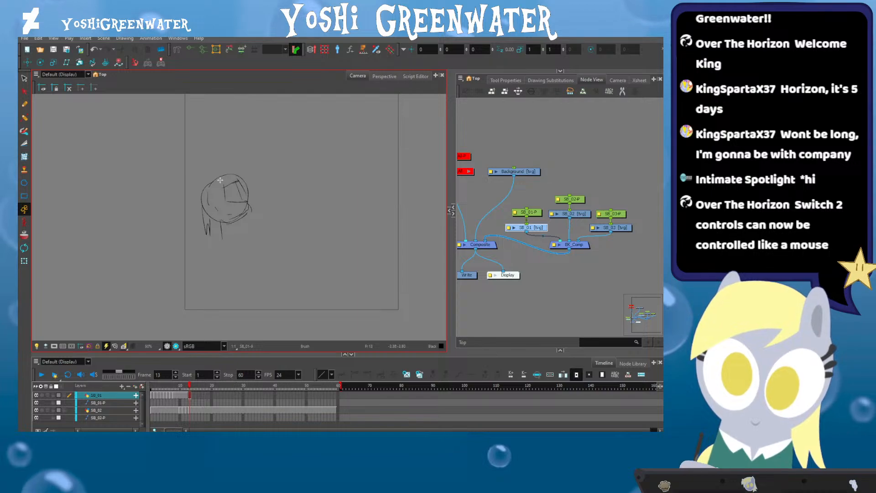
pyautogui.moveTo(221, 229); pyautogui.dragTo(232, 224)
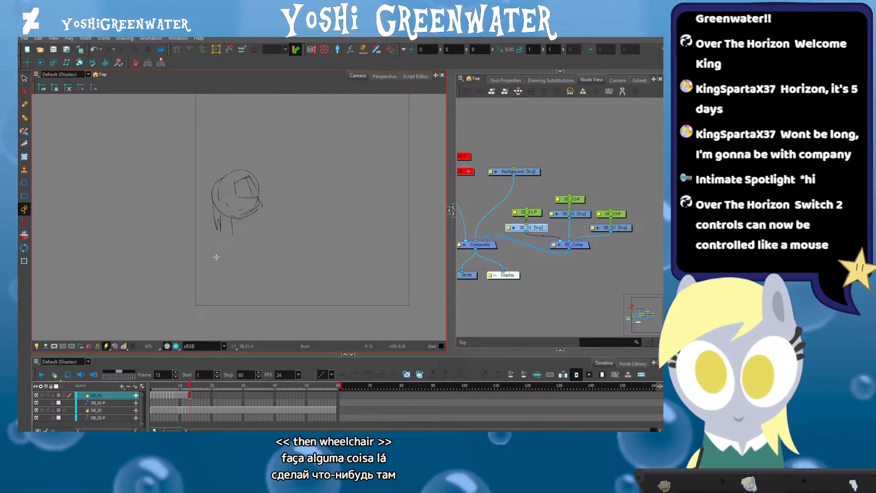
# Sketch Derpy's seated body and a wheelchair with two slanted wheels below the helmeted head
pyautogui.moveTo(208, 270)
pyautogui.mouseDown()
pyautogui.moveTo(227, 257)
pyautogui.moveTo(202, 255)
pyautogui.moveTo(245, 237)
pyautogui.moveTo(241, 261)
pyautogui.moveTo(252, 246)
pyautogui.mouseUp()
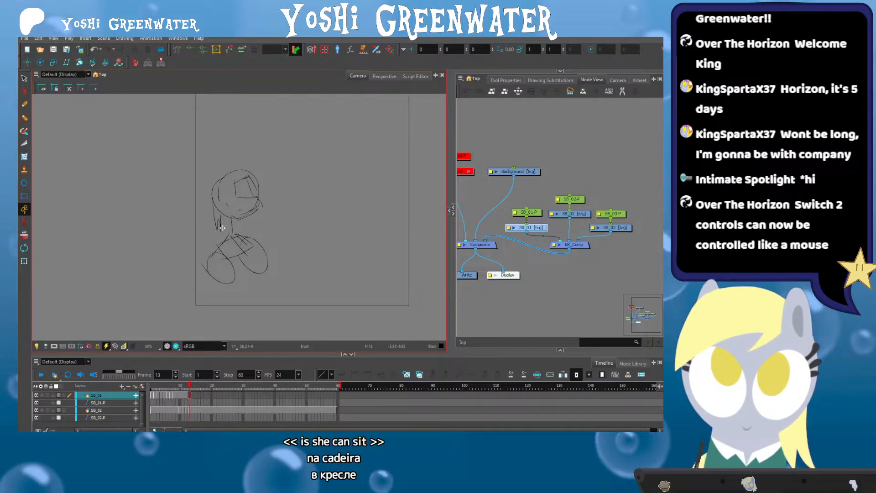
pyautogui.moveTo(216, 266); pyautogui.dragTo(218, 266)
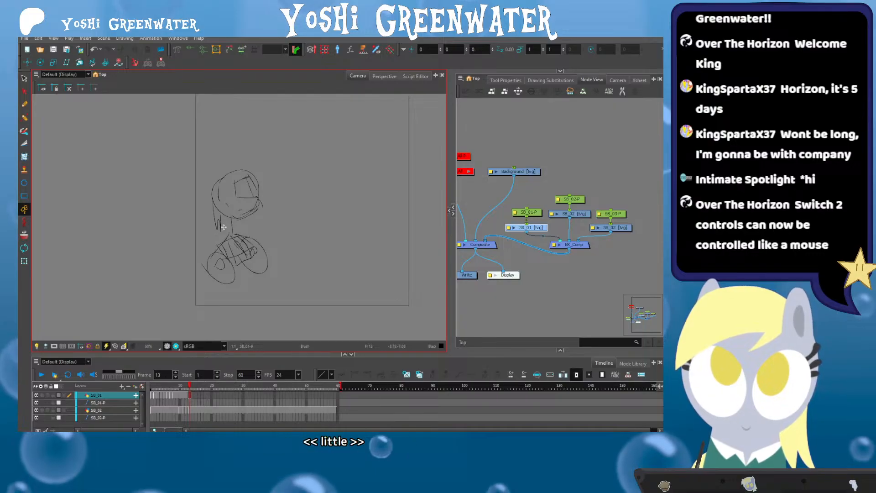
pyautogui.moveTo(234, 235)
pyautogui.mouseDown()
pyautogui.moveTo(246, 249)
pyautogui.moveTo(211, 259)
pyautogui.mouseUp()
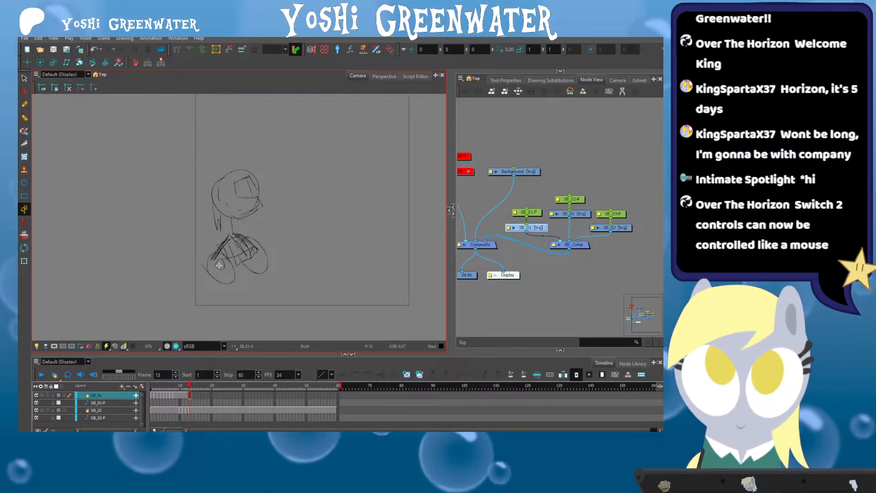
pyautogui.moveTo(215, 261)
pyautogui.mouseDown()
pyautogui.moveTo(264, 244)
pyautogui.moveTo(239, 240)
pyautogui.moveTo(252, 245)
pyautogui.moveTo(227, 256)
pyautogui.moveTo(263, 256)
pyautogui.moveTo(222, 259)
pyautogui.moveTo(176, 228)
pyautogui.mouseUp()
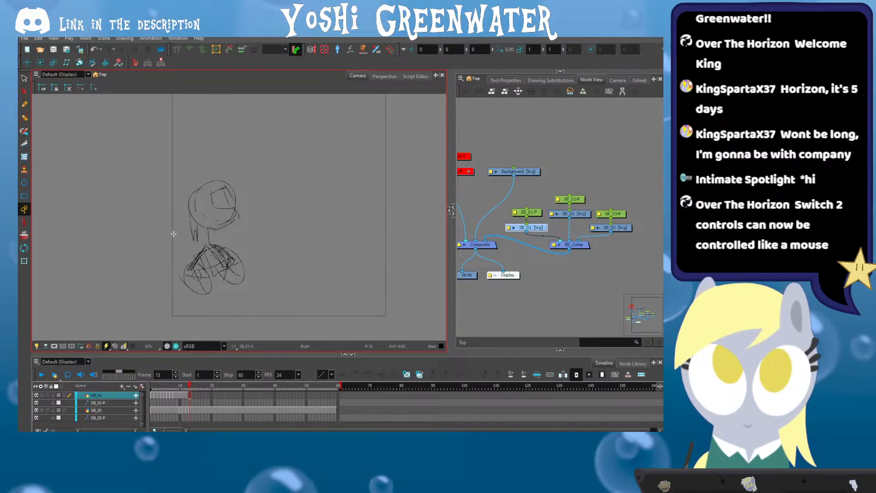
# Sketch a ball bouncing in from outside the frame toward the wheelchair, with short reaching arms and a ground line
pyautogui.moveTo(173, 242); pyautogui.dragTo(160, 244)
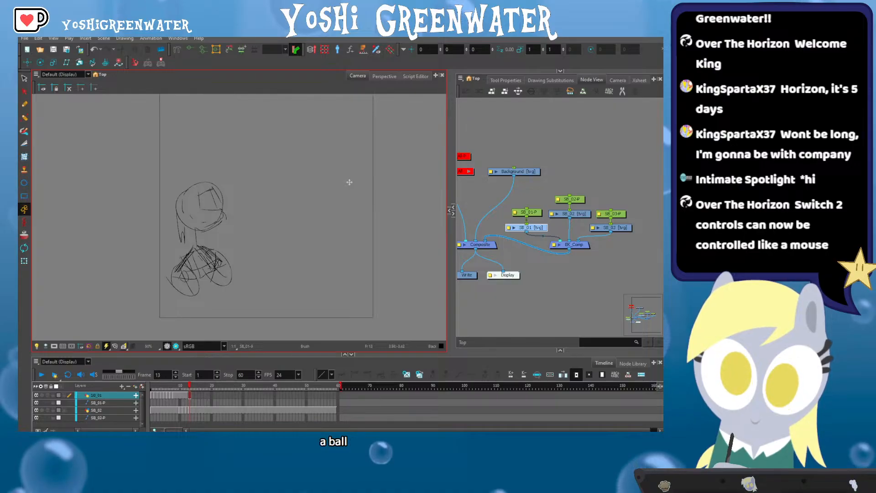
pyautogui.moveTo(360, 181)
pyautogui.mouseDown()
pyautogui.moveTo(331, 200)
pyautogui.moveTo(255, 294)
pyautogui.mouseUp()
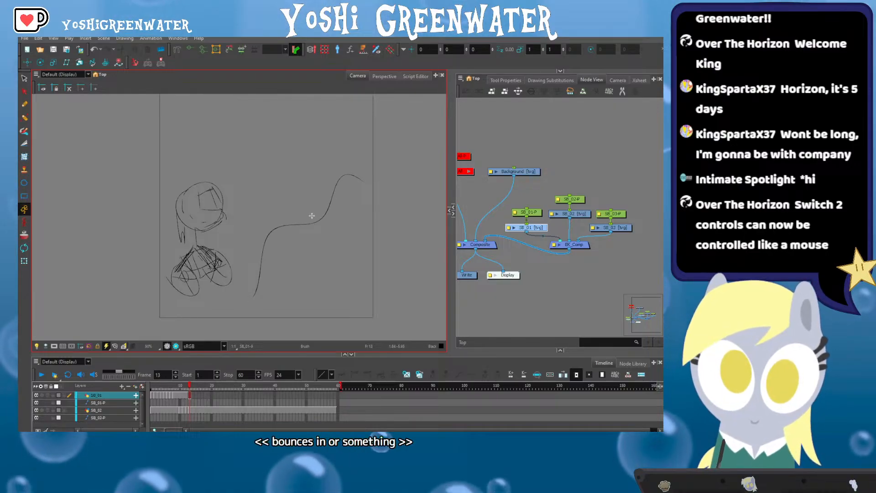
pyautogui.hotkey('ctrl', 'z')
pyautogui.moveTo(385, 193)
pyautogui.mouseDown()
pyautogui.moveTo(326, 250)
pyautogui.moveTo(271, 225)
pyautogui.moveTo(247, 288)
pyautogui.mouseUp()
pyautogui.moveTo(271, 261)
pyautogui.mouseDown()
pyautogui.moveTo(240, 292)
pyautogui.moveTo(258, 259)
pyautogui.mouseUp()
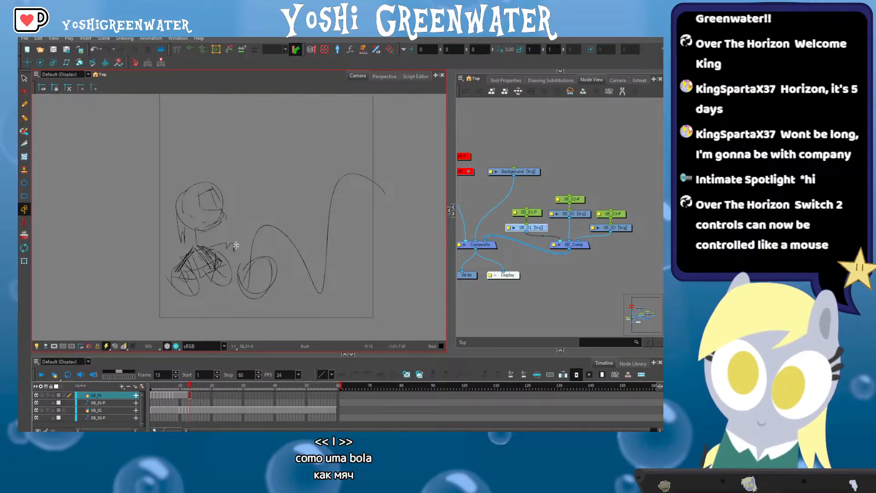
pyautogui.moveTo(233, 294)
pyautogui.mouseDown()
pyautogui.moveTo(145, 300)
pyautogui.moveTo(104, 289)
pyautogui.moveTo(121, 304)
pyautogui.mouseUp()
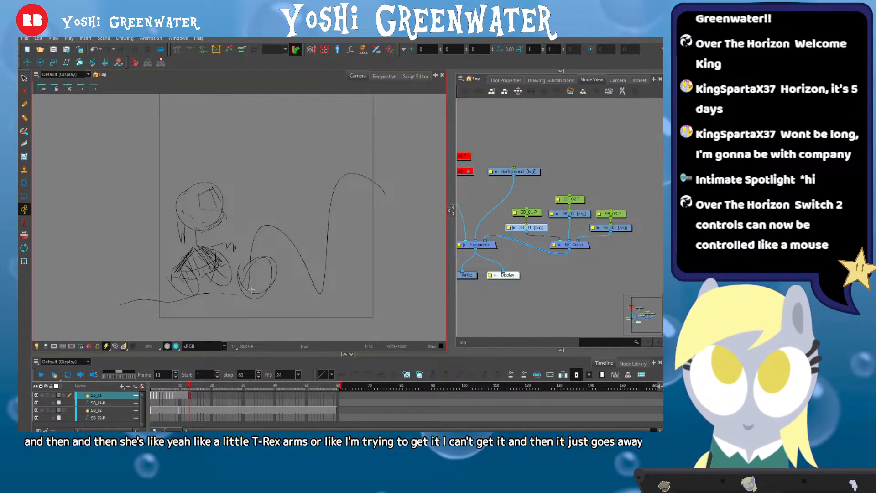
pyautogui.moveTo(251, 290); pyautogui.dragTo(99, 289)
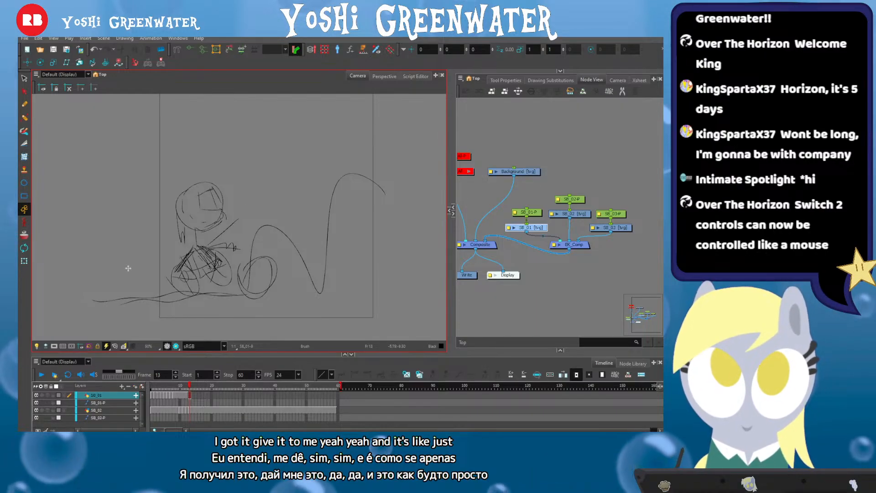
pyautogui.moveTo(168, 210); pyautogui.dragTo(158, 225)
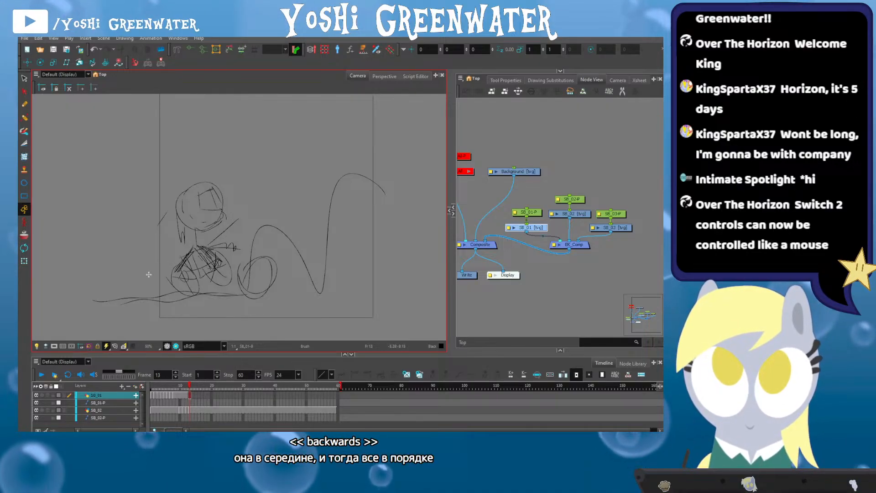
pyautogui.moveTo(160, 278); pyautogui.dragTo(138, 281)
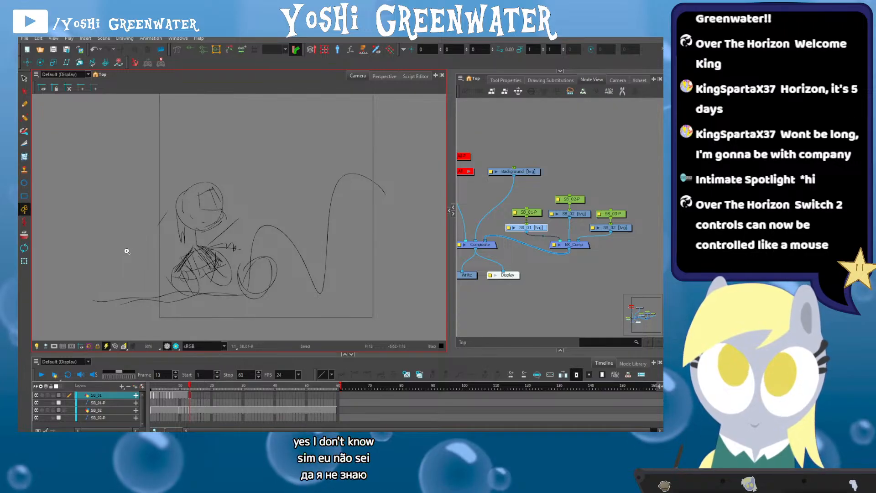
# Undo the ball, reaching-arm and ground-line strokes around the wheelchair sketch on frame 13
pyautogui.hotkey('ctrl', 'z')
pyautogui.hotkey('ctrl', 'z')
pyautogui.hotkey('ctrl', 'z')
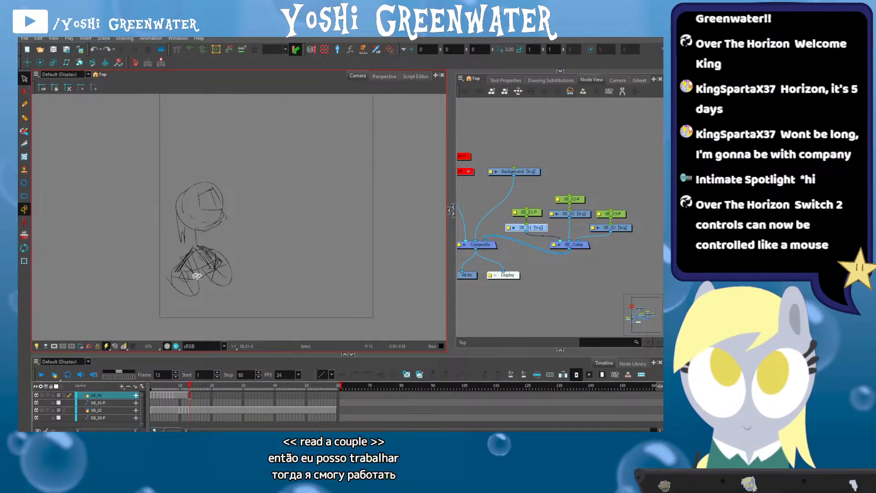
# Select the whole Derpy wheelchair sketch on frame 13 and move it slightly up and to the right
pyautogui.moveTo(198, 154)
pyautogui.mouseDown()
pyautogui.moveTo(180, 301)
pyautogui.moveTo(172, 209)
pyautogui.mouseUp()
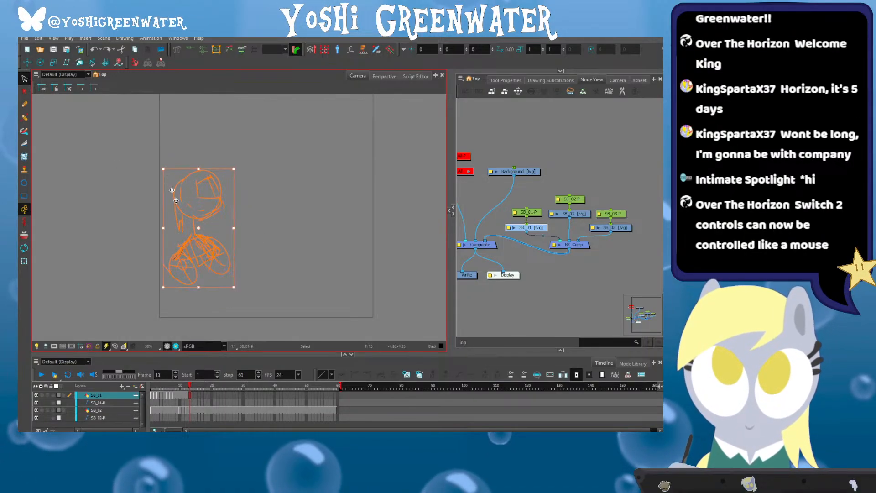
pyautogui.moveTo(164, 170); pyautogui.dragTo(159, 168)
pyautogui.moveTo(178, 210); pyautogui.dragTo(188, 213)
# Extend the exposure of the frame 13 wheelchair drawing on layer SB_01 to frame 60
pyautogui.press('.')
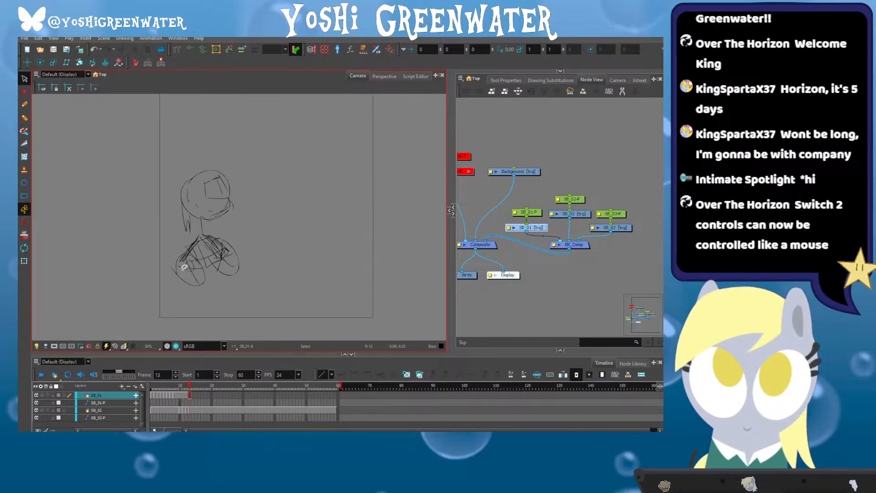
pyautogui.press('.')
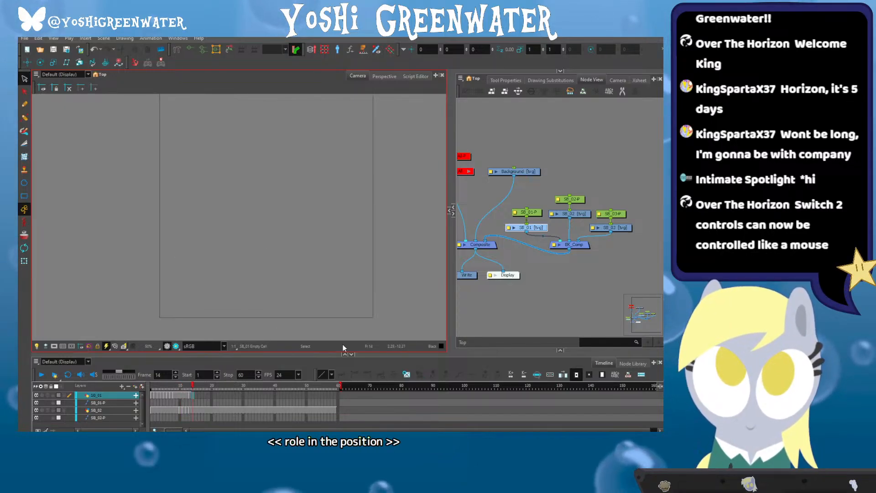
pyautogui.moveTo(214, 387); pyautogui.dragTo(361, 389)
pyautogui.press('F5')
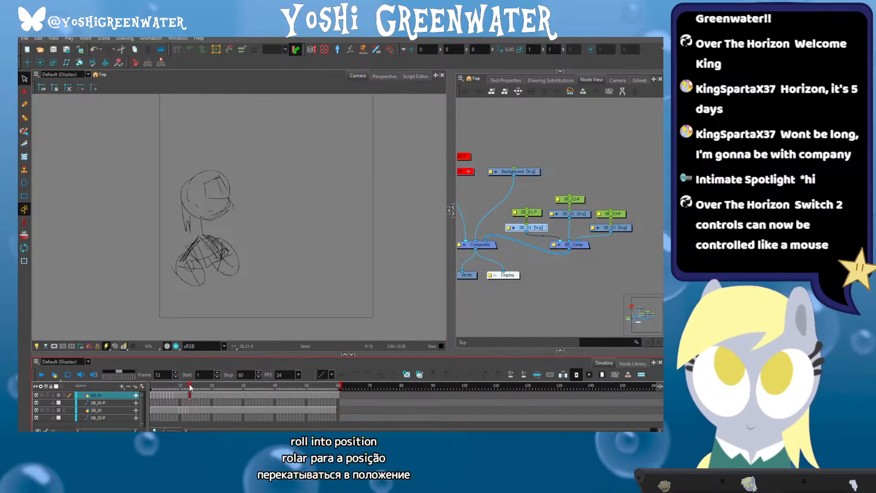
# Clear the SB_01 exposure on frame 13 so the wheelchair drawing starts on frame 14
pyautogui.moveTo(191, 387); pyautogui.dragTo(192, 390)
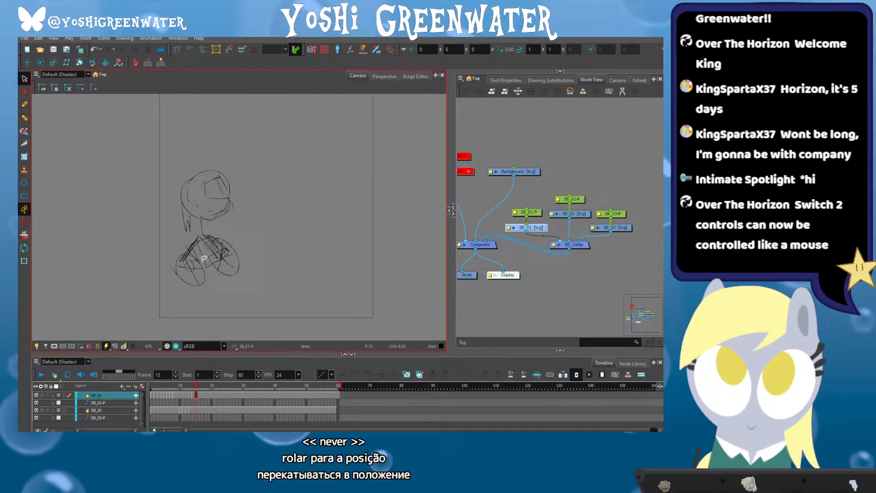
pyautogui.click(175, 390)
pyautogui.press('Delete')
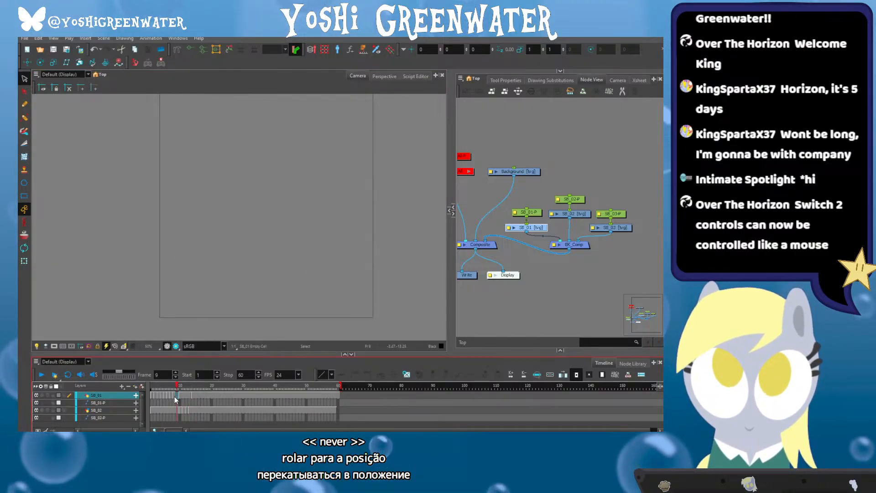
pyautogui.click(189, 395)
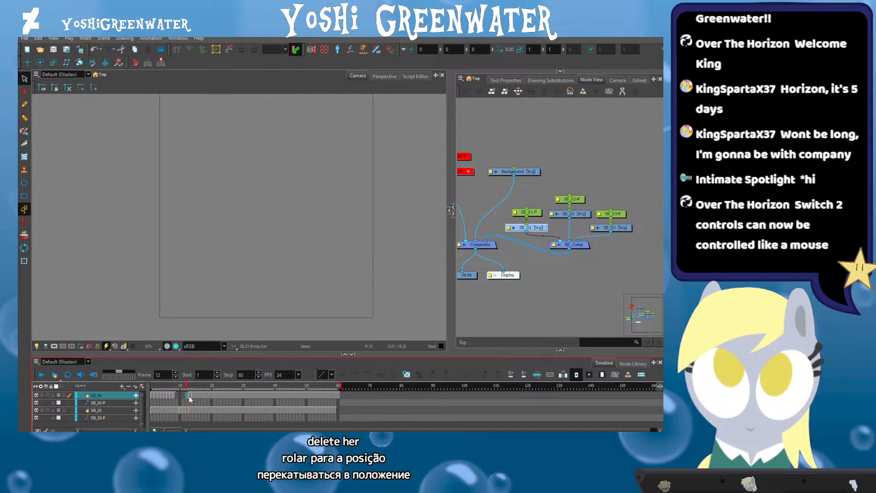
pyautogui.press('2')
pyautogui.press('2')
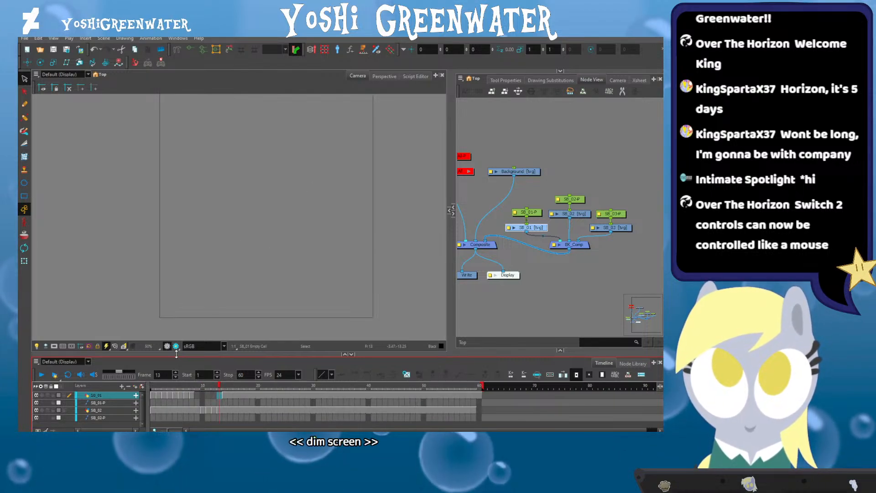
pyautogui.moveTo(174, 354); pyautogui.dragTo(174, 350)
pyautogui.press('.')
pyautogui.press('.')
pyautogui.moveTo(207, 296); pyautogui.dragTo(201, 303)
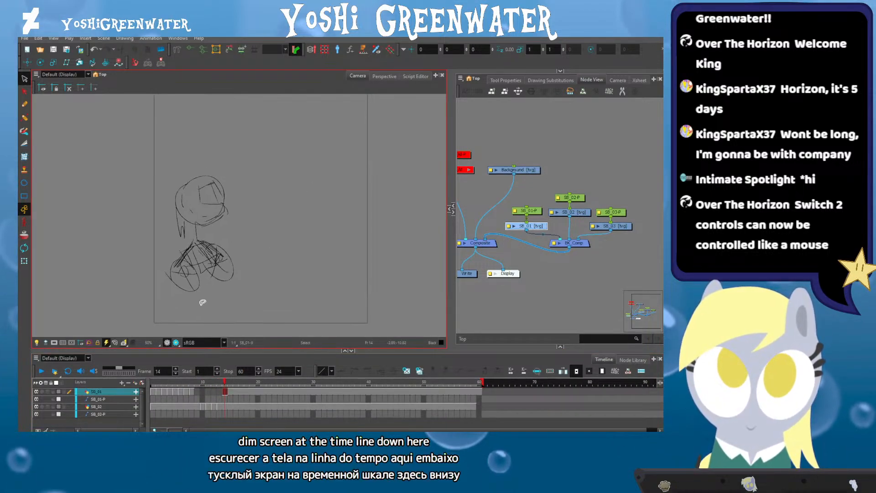
# Duplicate the wheelchair drawing on frame 15 and shift the whole sketch right toward the middle of the camera frame
pyautogui.click(418, 372)
pyautogui.moveTo(157, 148); pyautogui.dragTo(256, 267)
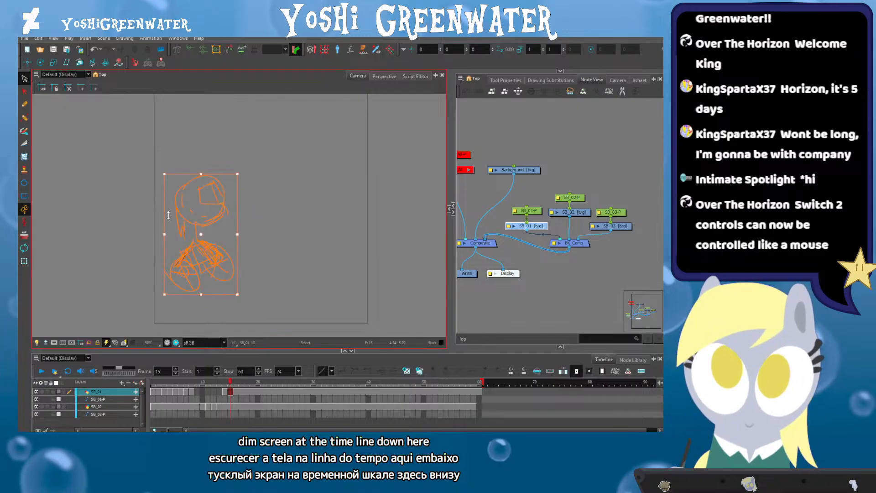
pyautogui.moveTo(181, 218); pyautogui.dragTo(224, 218)
pyautogui.click(190, 233)
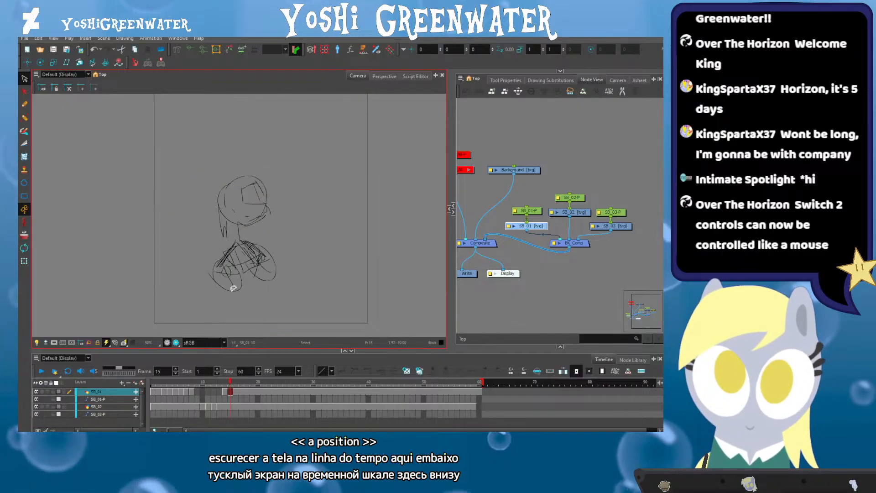
# Compare the neighbouring frames and shift the wheelchair sketch on frame 15 slightly back to the left
pyautogui.press('.')
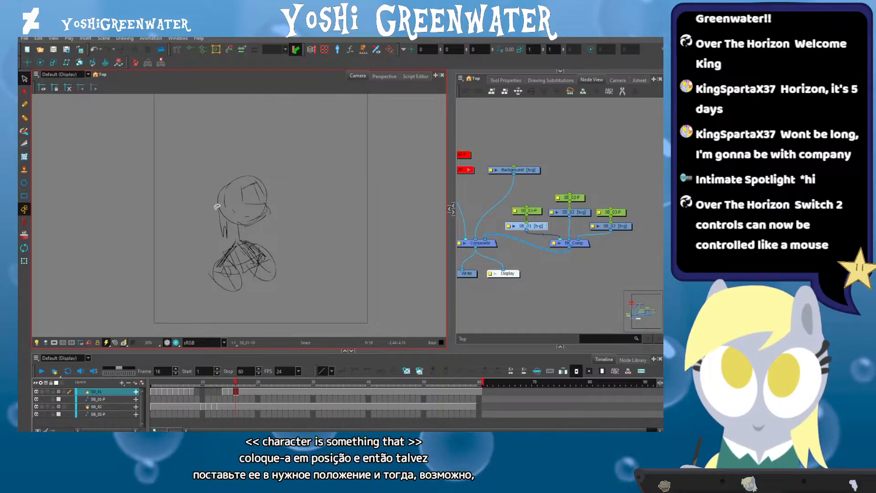
pyautogui.press(',')
pyautogui.press(',')
pyautogui.press(',')
pyautogui.press('.')
pyautogui.press('.')
pyautogui.moveTo(189, 171)
pyautogui.mouseDown()
pyautogui.moveTo(287, 181)
pyautogui.moveTo(196, 278)
pyautogui.mouseUp()
pyautogui.moveTo(220, 211); pyautogui.dragTo(210, 211)
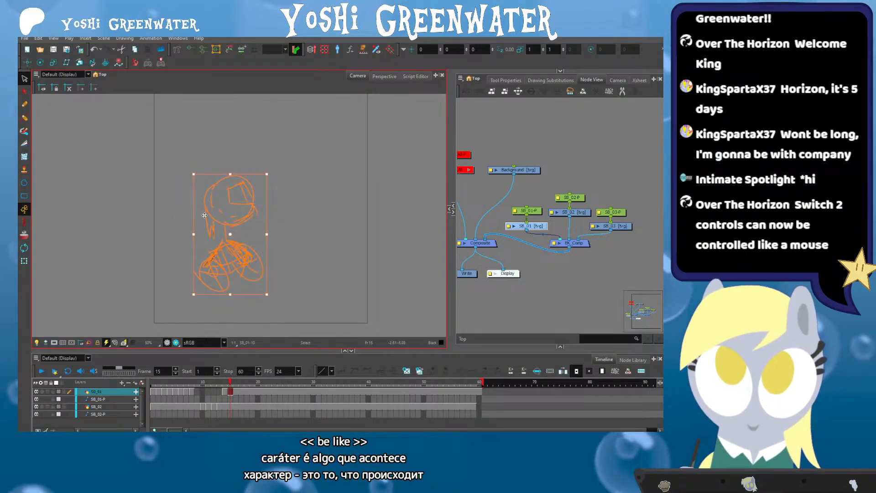
# Shift the wheelchair sketch on frame 14 left so it overlaps the camera frame's left edge
pyautogui.press(',')
pyautogui.moveTo(146, 165)
pyautogui.mouseDown()
pyautogui.moveTo(179, 312)
pyautogui.moveTo(170, 304)
pyautogui.mouseUp()
pyautogui.moveTo(178, 219)
pyautogui.mouseDown()
pyautogui.moveTo(159, 219)
pyautogui.moveTo(170, 201)
pyautogui.moveTo(157, 202)
pyautogui.mouseUp()
pyautogui.click(124, 226)
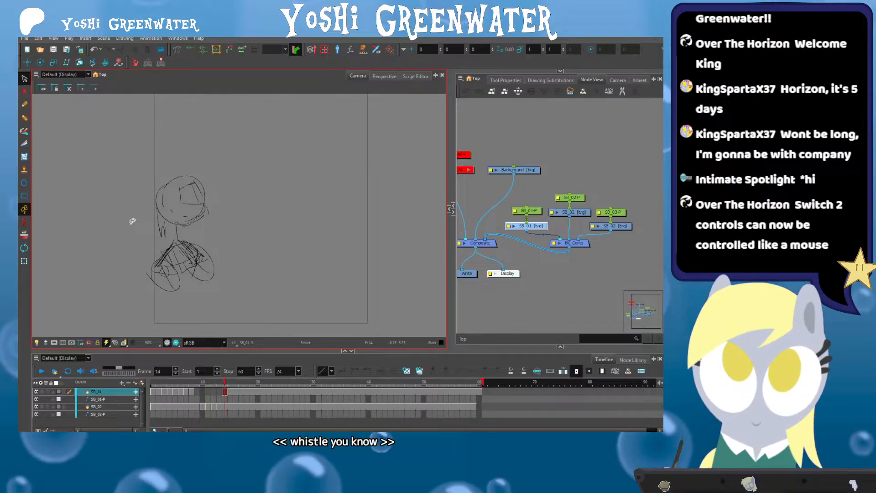
# On a duplicated drawing on frame 16, lower Derpy's head slightly, tilt it back, and sketch her arms reaching forward
pyautogui.press('.')
pyautogui.press('.')
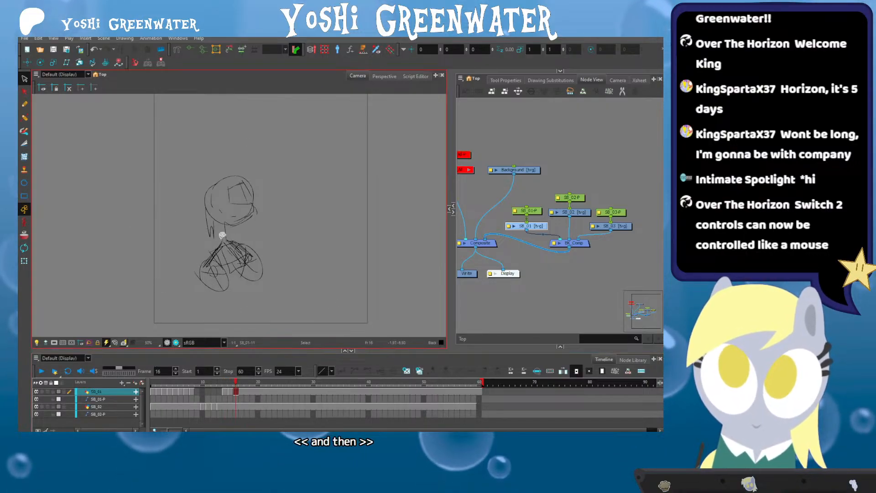
pyautogui.scroll(2, 213, 251)
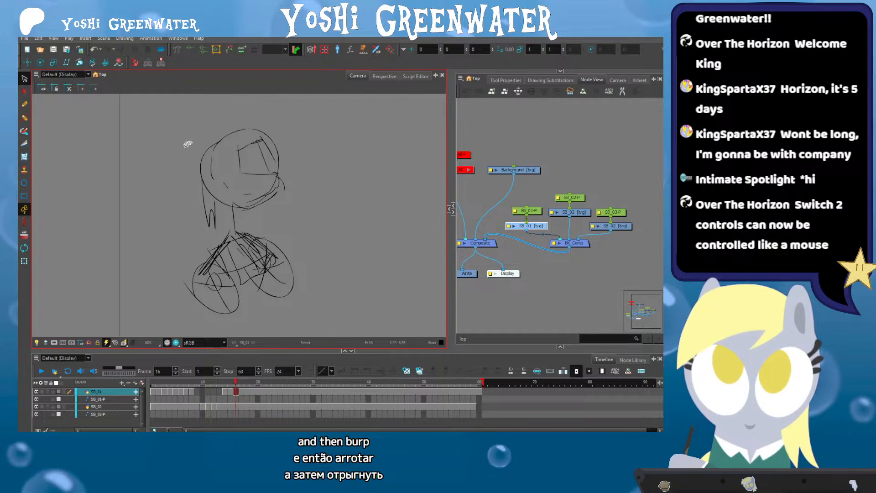
pyautogui.moveTo(283, 174); pyautogui.dragTo(238, 215)
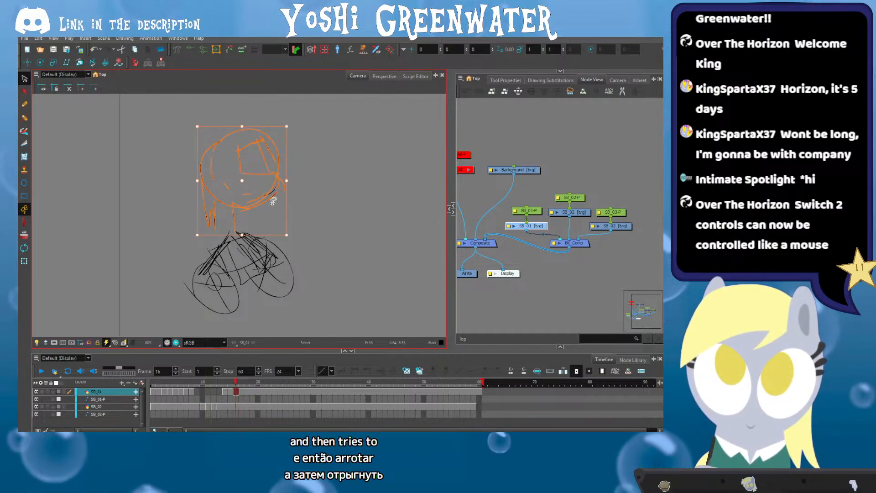
pyautogui.keyDown('shift'); pyautogui.click(233, 217); pyautogui.keyUp('shift')
pyautogui.moveTo(218, 202); pyautogui.dragTo(215, 206)
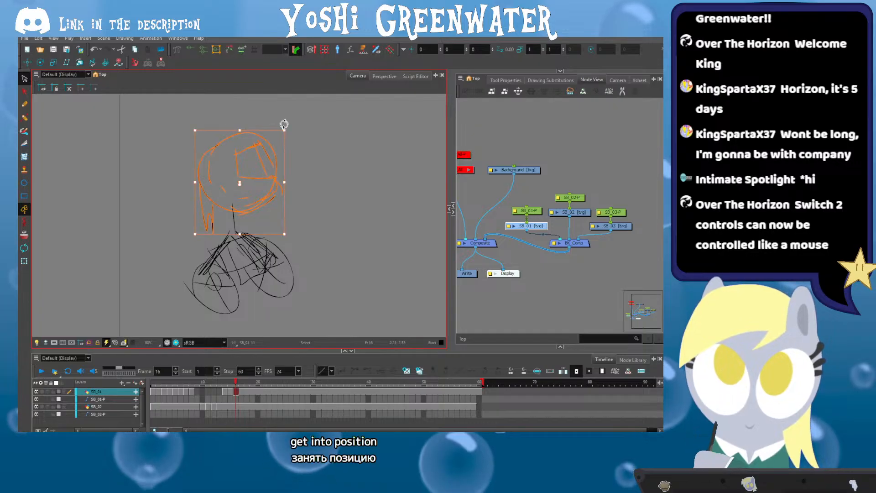
pyautogui.moveTo(283, 125); pyautogui.dragTo(278, 114)
pyautogui.click(183, 210)
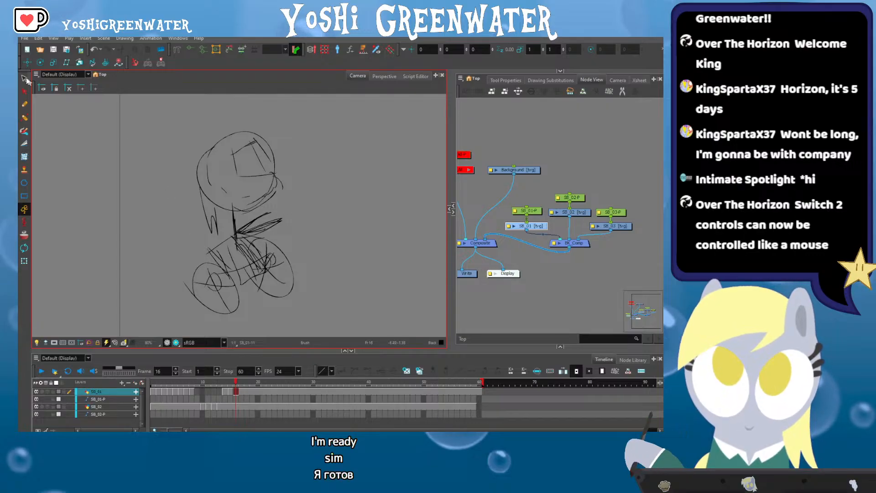
# Select the whole frame 16 sketch and squash it slightly in height from the top
pyautogui.hotkey('ctrl', 'a')
pyautogui.moveTo(240, 128); pyautogui.dragTo(240, 132)
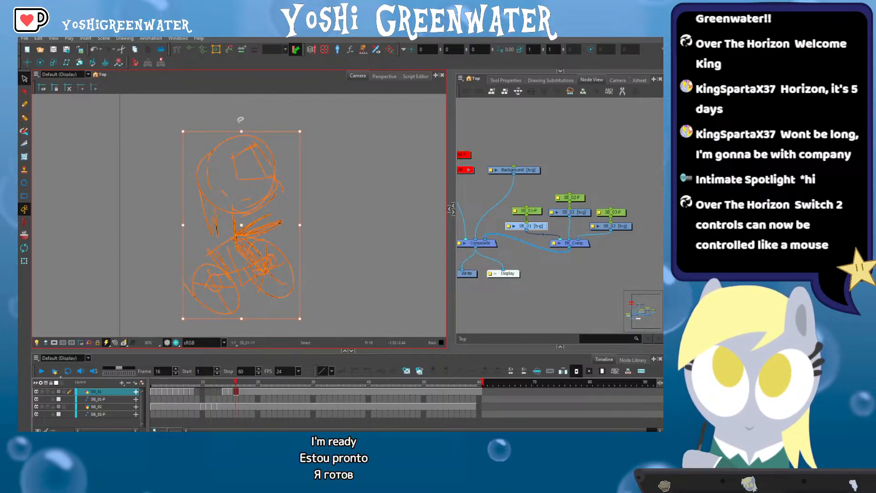
pyautogui.click(215, 117)
# On a duplicated drawing on frame 17, sketch the ball's bouncing path from outside the frame past the wheelchair, with circles at each bounce
pyautogui.press('.')
pyautogui.hotkey('shift', 'm')
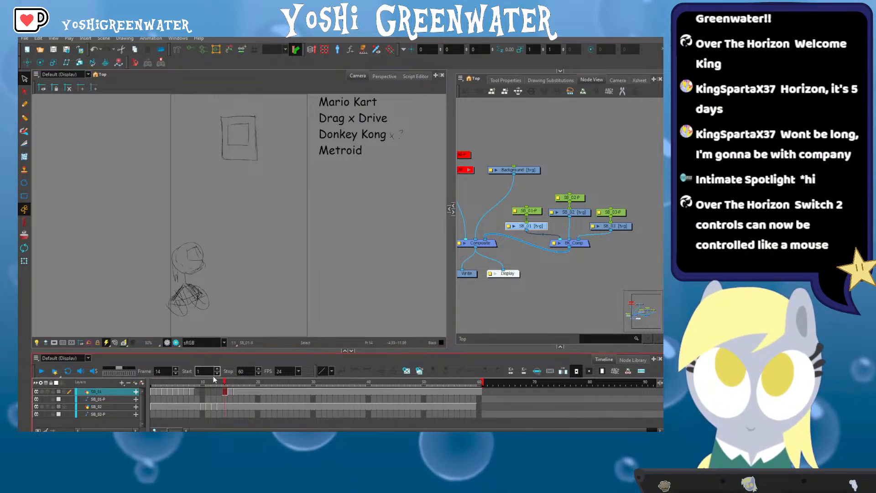
pyautogui.press('.')
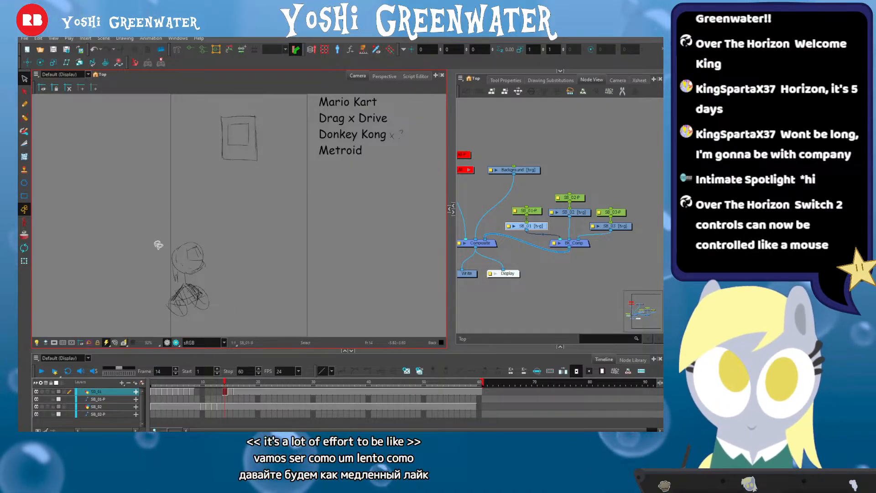
pyautogui.press('.')
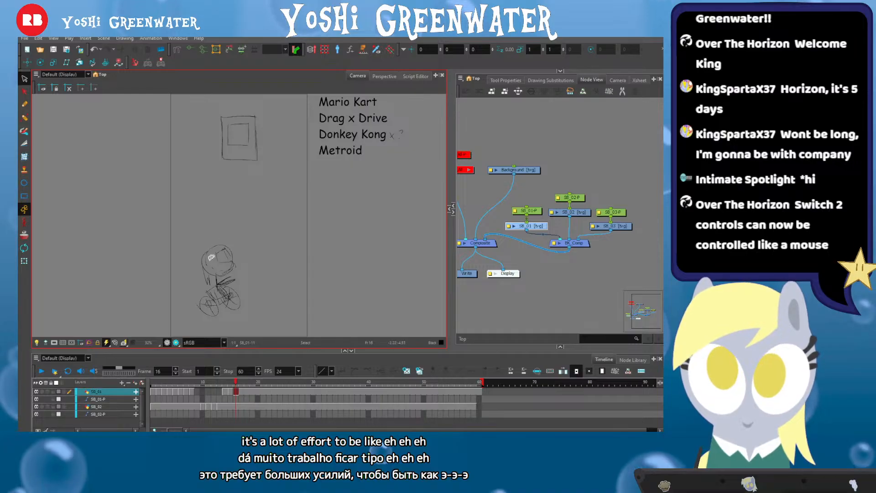
pyautogui.press('.')
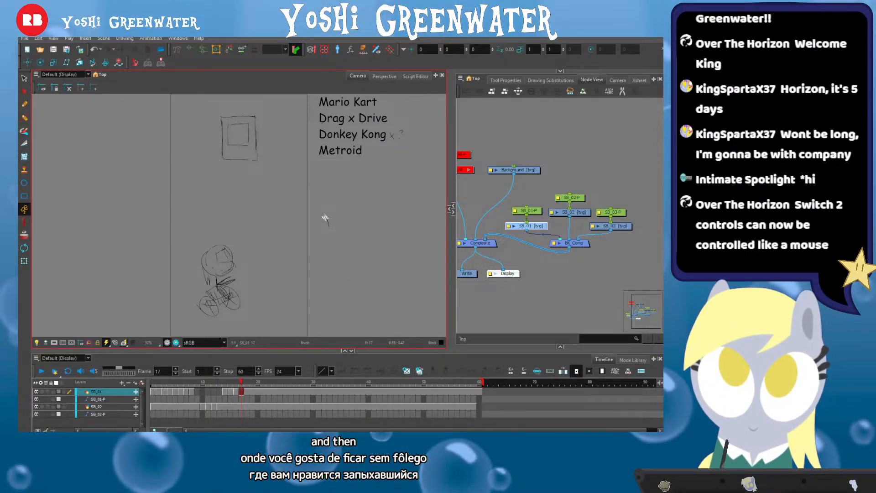
pyautogui.moveTo(329, 225)
pyautogui.mouseDown()
pyautogui.moveTo(293, 218)
pyautogui.moveTo(293, 292)
pyautogui.moveTo(282, 303)
pyautogui.mouseUp()
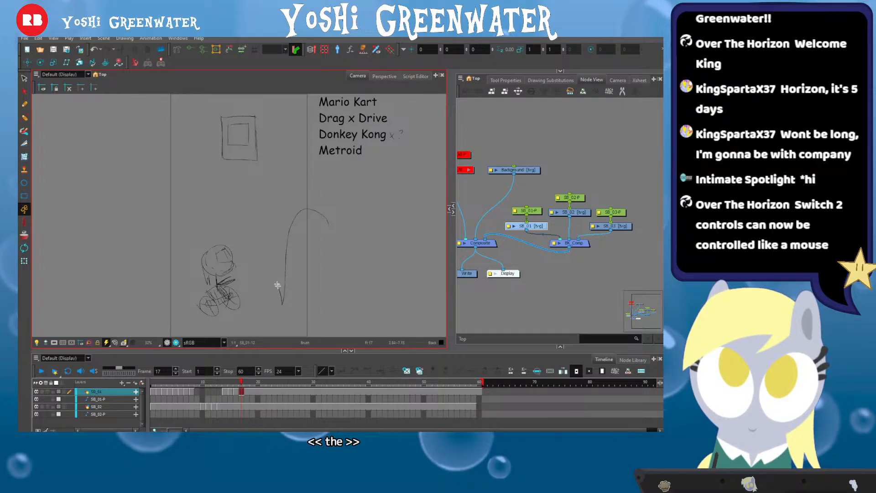
pyautogui.moveTo(262, 271)
pyautogui.mouseDown()
pyautogui.moveTo(238, 311)
pyautogui.moveTo(222, 314)
pyautogui.mouseUp()
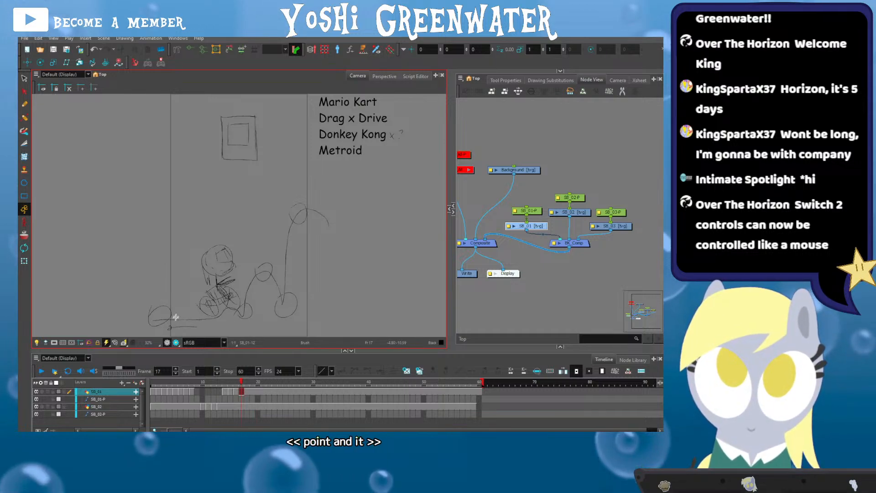
# Duplicate the drawing on frame 18 and delete the ball's path and circles, keeping only Derpy and the wheelchair
pyautogui.press('.')
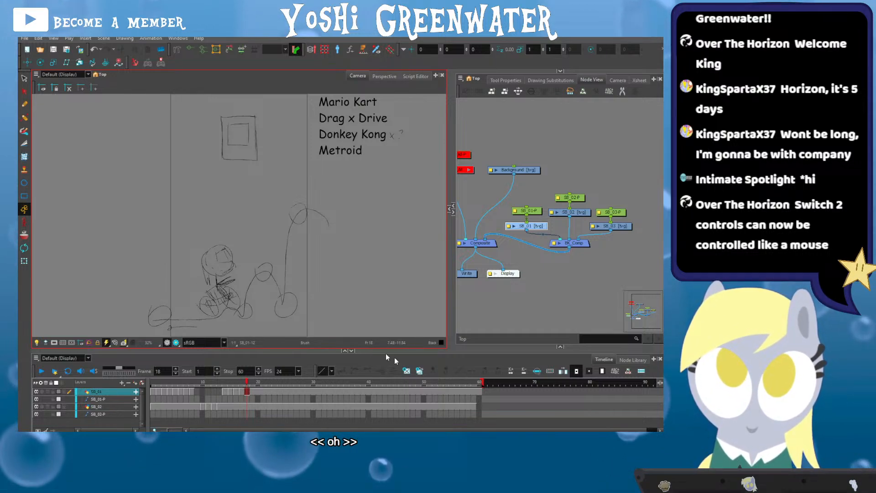
pyautogui.click(24, 78)
pyautogui.moveTo(147, 254); pyautogui.dragTo(143, 306)
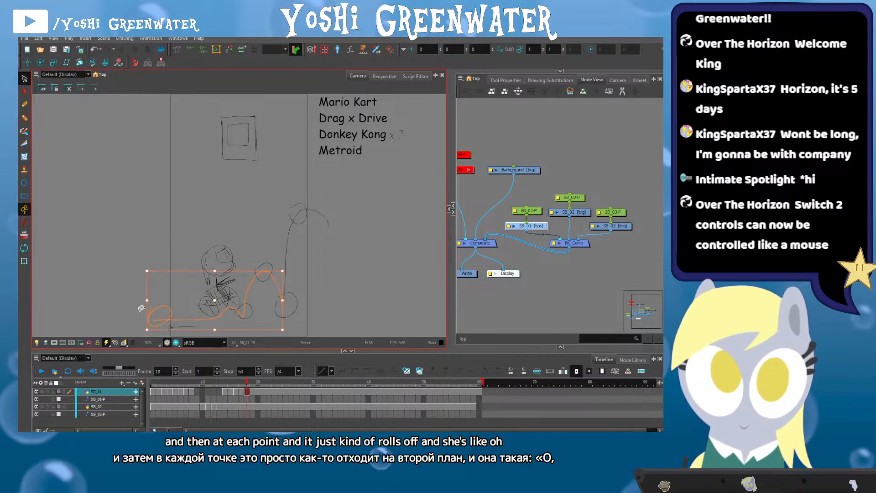
pyautogui.press('Delete')
pyautogui.moveTo(255, 263); pyautogui.dragTo(259, 300)
pyautogui.press('Delete')
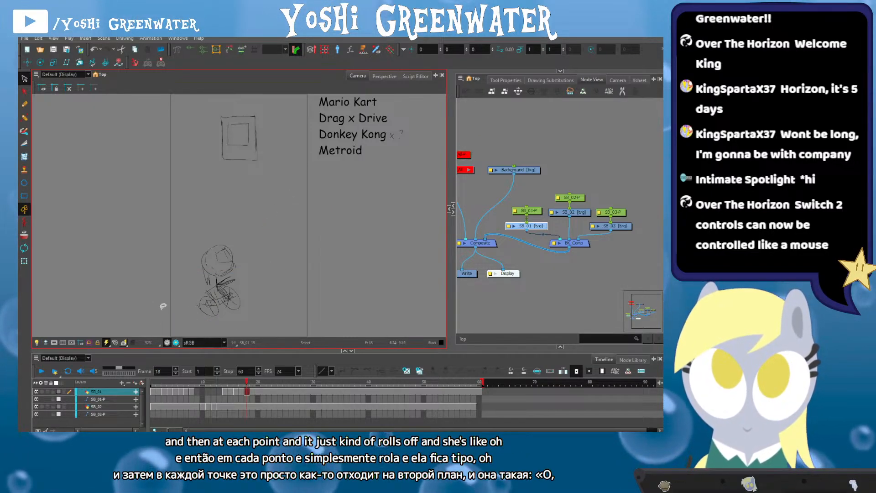
# Select Derpy's helmeted head on frame 18, flip it horizontally to face backward, and reposition it over the body
pyautogui.press('2')
pyautogui.moveTo(211, 193)
pyautogui.mouseDown()
pyautogui.moveTo(207, 240)
pyautogui.moveTo(195, 246)
pyautogui.mouseUp()
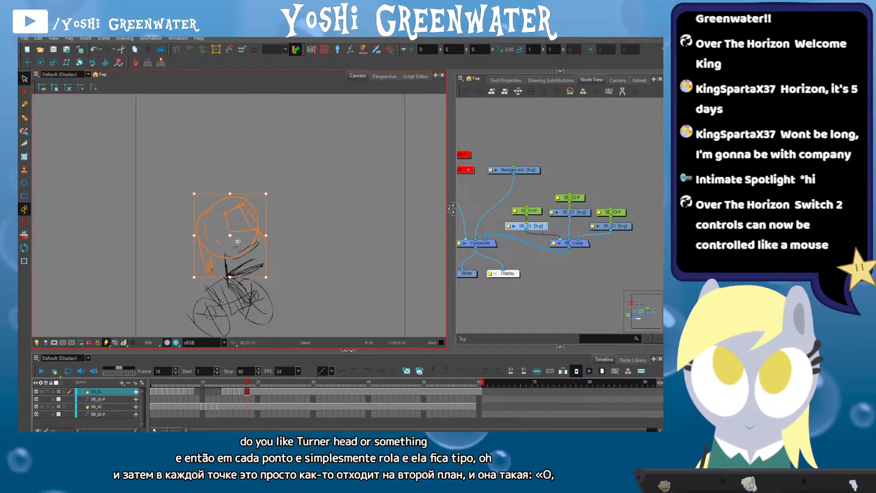
pyautogui.moveTo(273, 247); pyautogui.dragTo(247, 246)
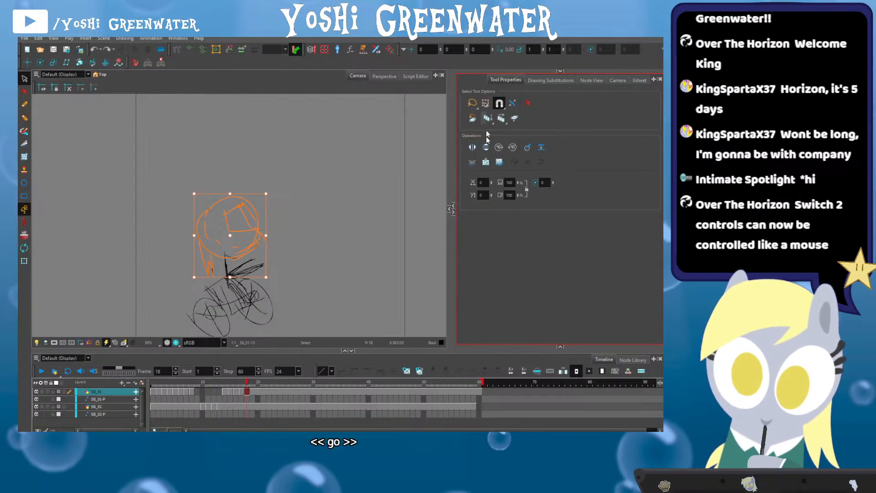
pyautogui.press('4')
pyautogui.moveTo(187, 197)
pyautogui.mouseDown()
pyautogui.moveTo(183, 220)
pyautogui.moveTo(189, 208)
pyautogui.mouseUp()
pyautogui.moveTo(177, 273); pyautogui.dragTo(203, 238)
# Compare the turned head on frame 18 with the ball path on frame 17 and advance to frame 19
pyautogui.hotkey('alt', 'b')
pyautogui.press(',')
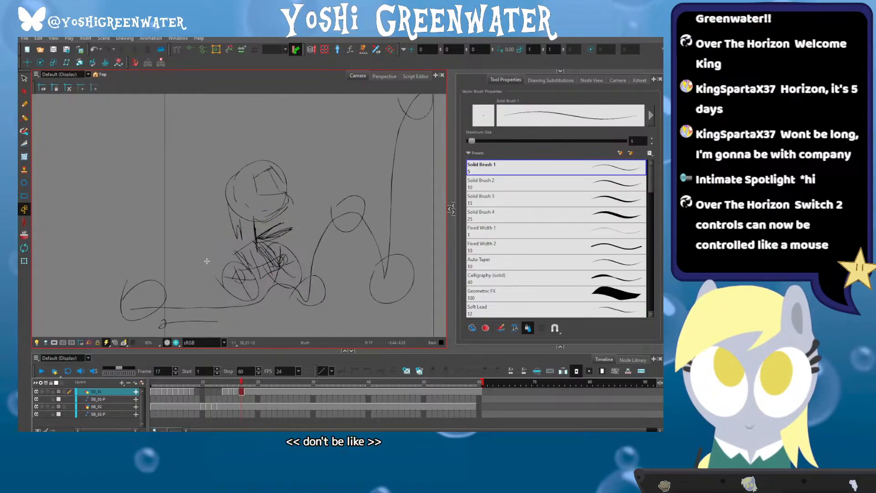
pyautogui.press('.')
pyautogui.scroll(-3, 176, 245)
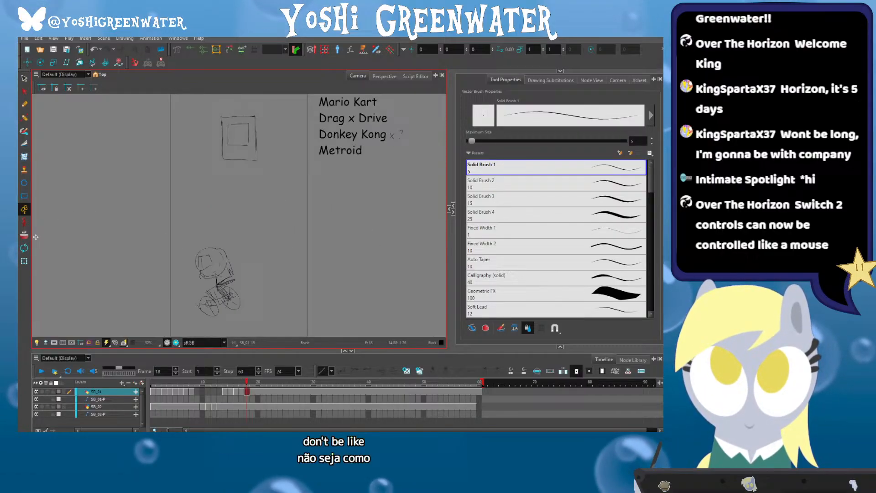
pyautogui.hotkey('shift', 't')
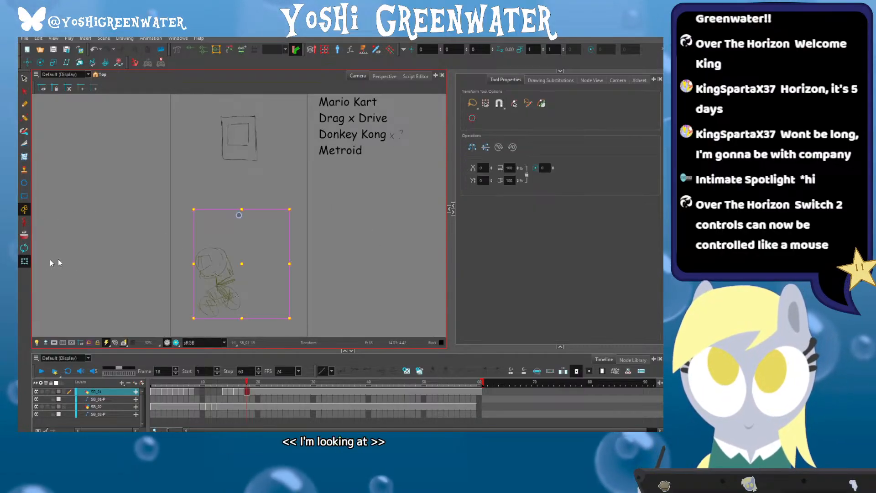
pyautogui.click(155, 289)
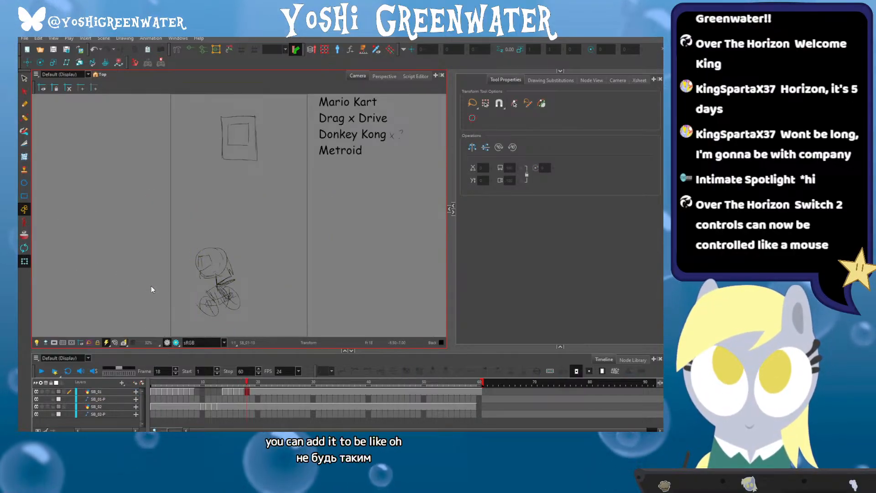
pyautogui.press('.')
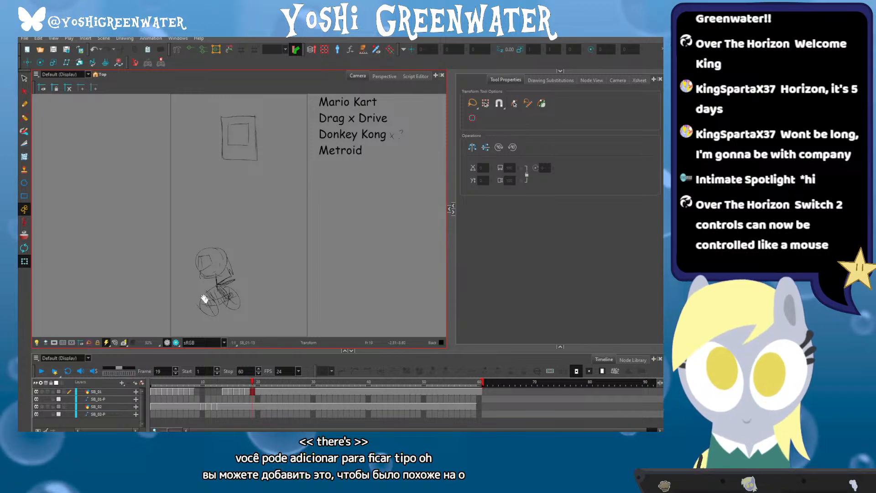
# Duplicate the SB_01 drawing at frame 19 and delete the outstretched arm strokes from the cyclist sketch
pyautogui.moveTo(205, 299); pyautogui.dragTo(255, 261)
pyautogui.scroll(3, 252, 267)
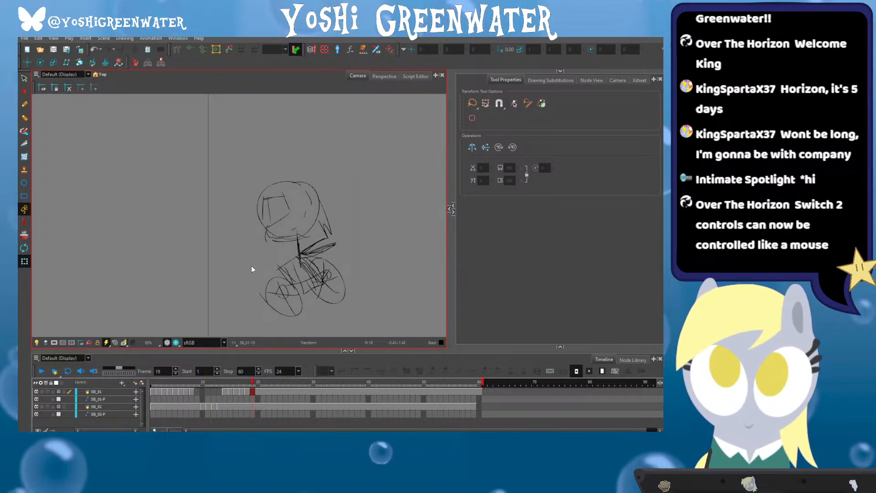
pyautogui.click(241, 382)
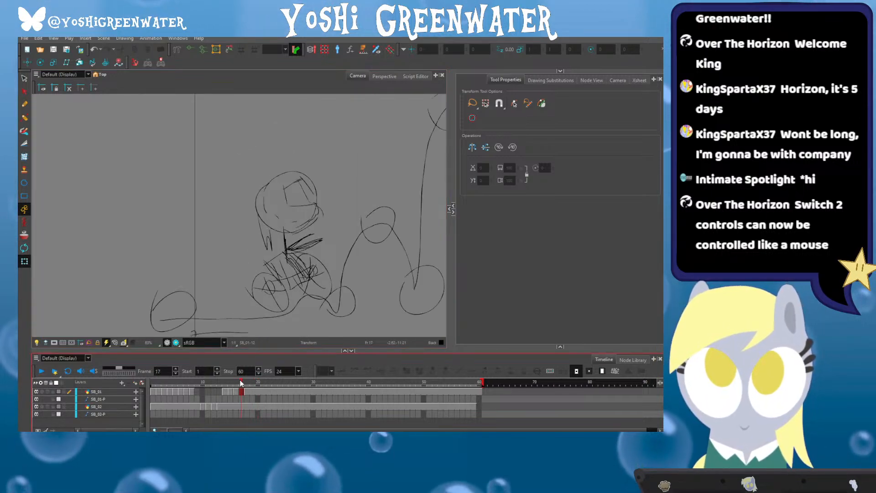
pyautogui.moveTo(241, 383); pyautogui.dragTo(252, 382)
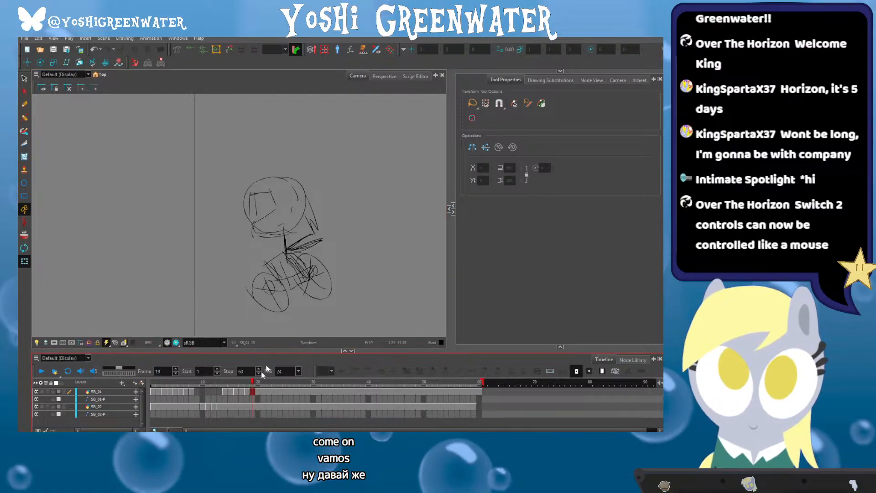
pyautogui.click(252, 391)
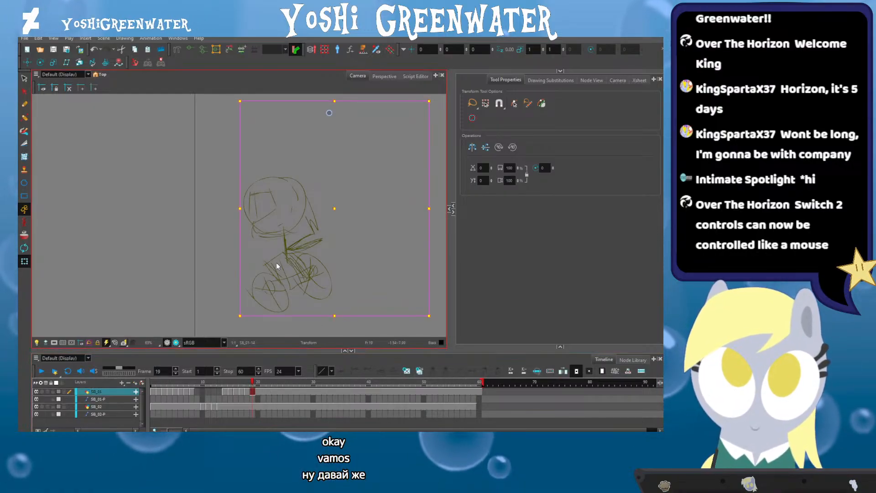
pyautogui.hotkey('alt', 'q')
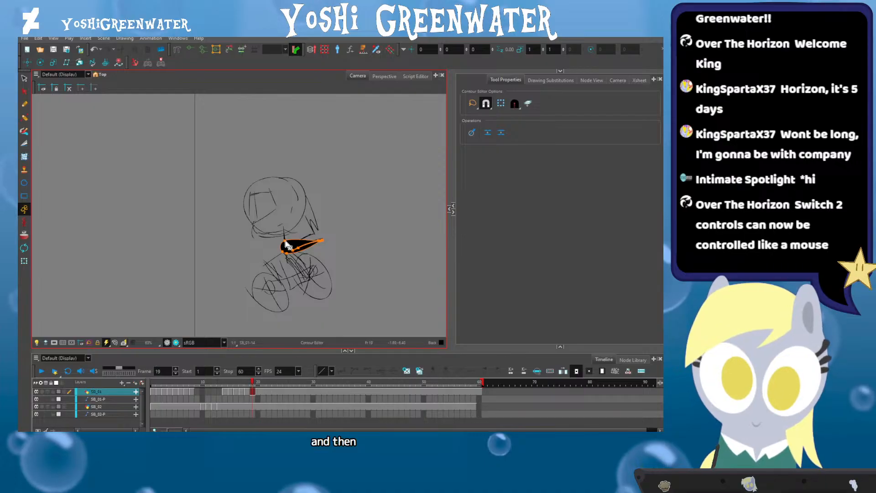
pyautogui.click(25, 78)
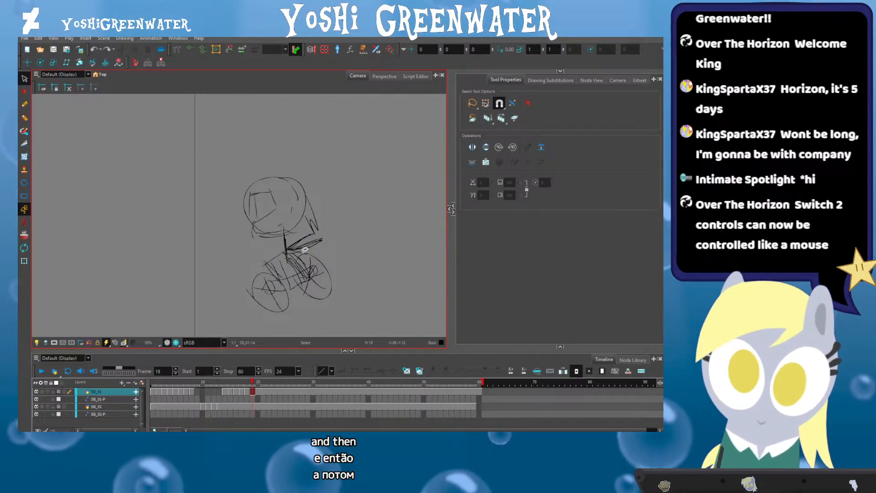
pyautogui.moveTo(274, 230); pyautogui.dragTo(321, 256)
pyautogui.press('Delete')
pyautogui.click(284, 243)
pyautogui.click(239, 187)
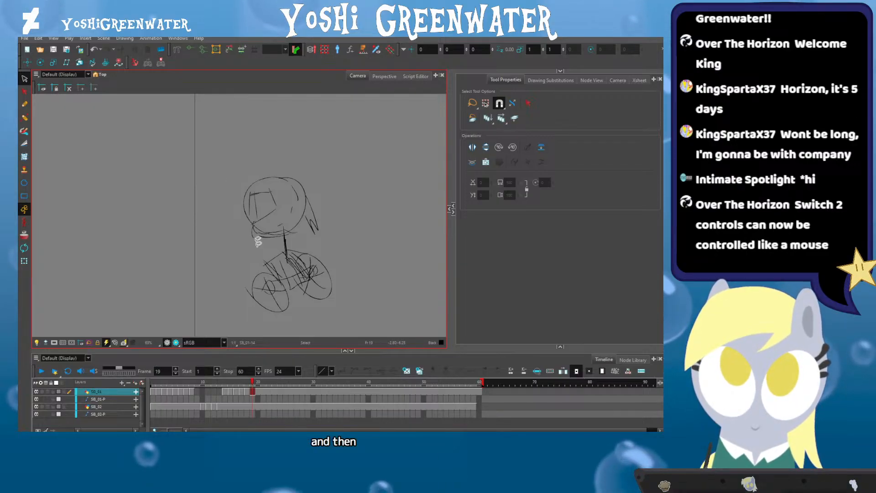
# Nudge the cyclist's head and torso slightly left on frame 19, then brush new arm strokes and a short ground line below the wheels
pyautogui.moveTo(278, 245); pyautogui.dragTo(244, 247)
pyautogui.keyDown('shift'); pyautogui.click(284, 243); pyautogui.keyUp('shift')
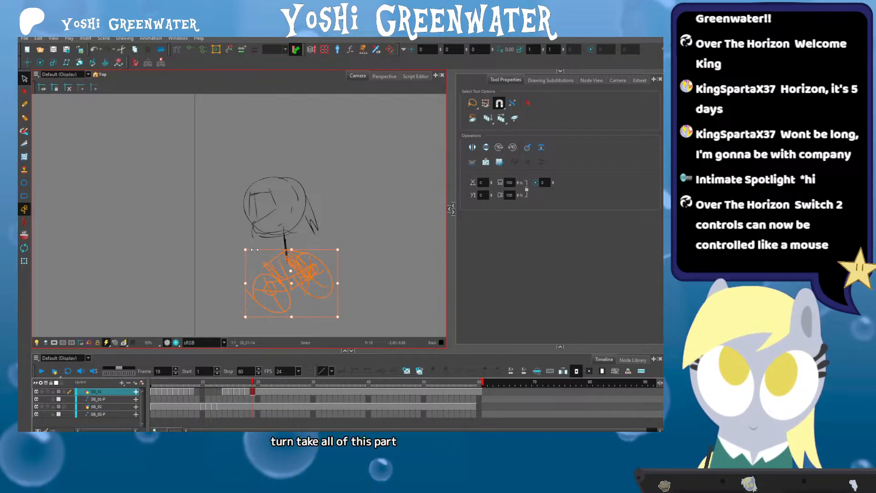
pyautogui.moveTo(335, 212); pyautogui.dragTo(239, 214)
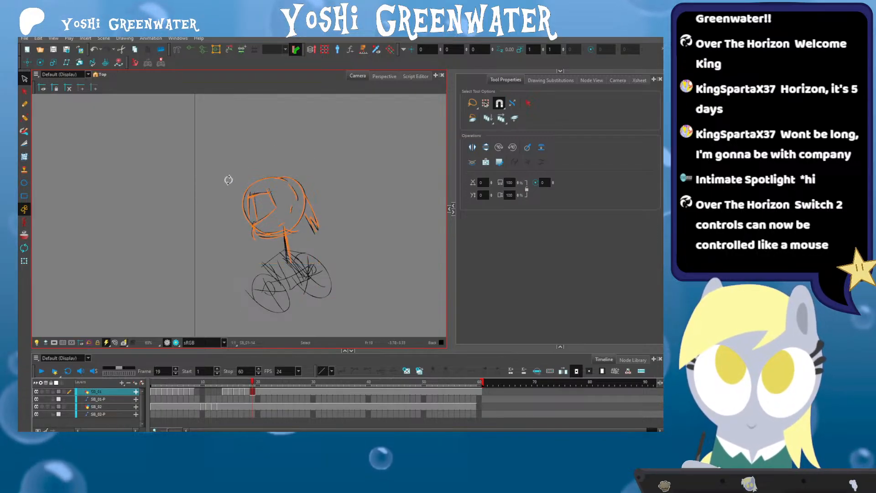
pyautogui.hotkey('alt', 'b')
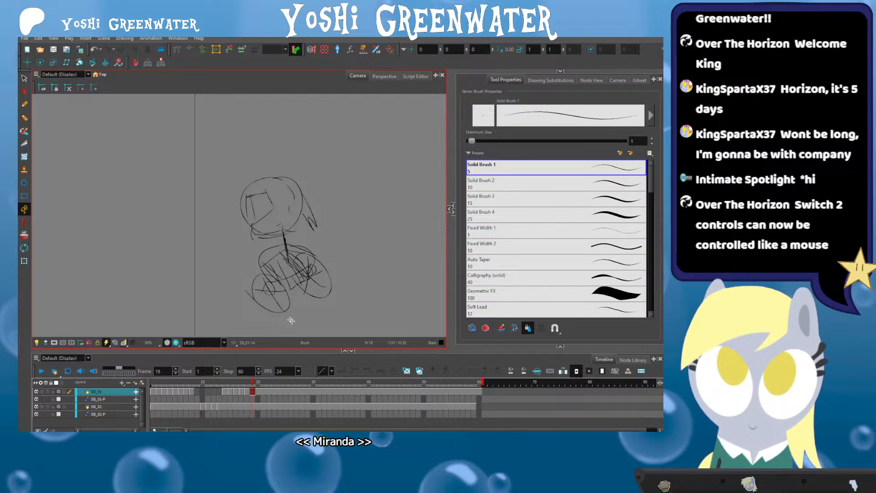
pyautogui.moveTo(293, 325); pyautogui.dragTo(259, 323)
# On frame 20, move a copy of the whole cyclist sketch left to the edge of the camera frame
pyautogui.press('.')
pyautogui.scroll(-2, 180, 263)
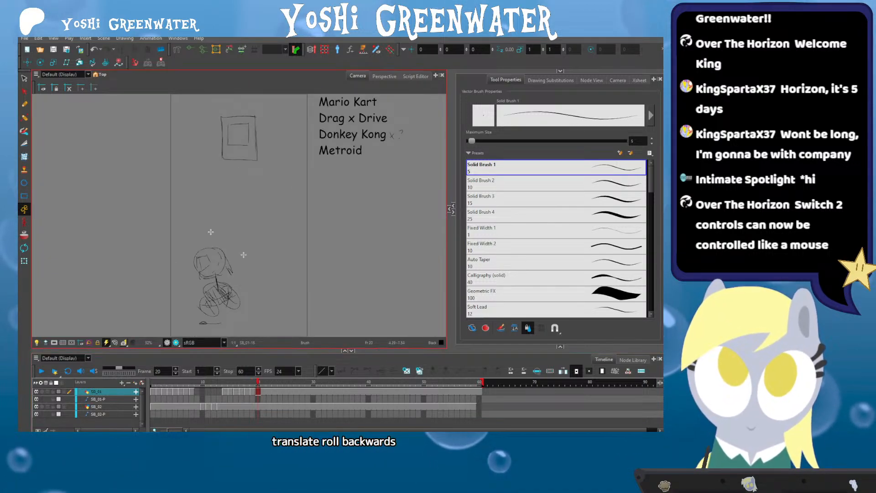
pyautogui.click(26, 78)
pyautogui.moveTo(159, 186)
pyautogui.mouseDown()
pyautogui.moveTo(256, 334)
pyautogui.moveTo(182, 326)
pyautogui.mouseUp()
pyautogui.moveTo(197, 276); pyautogui.dragTo(168, 276)
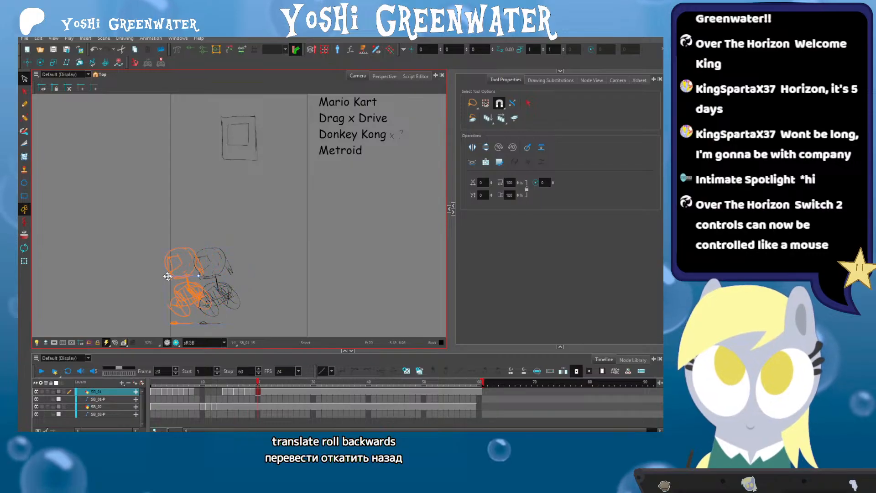
pyautogui.click(147, 286)
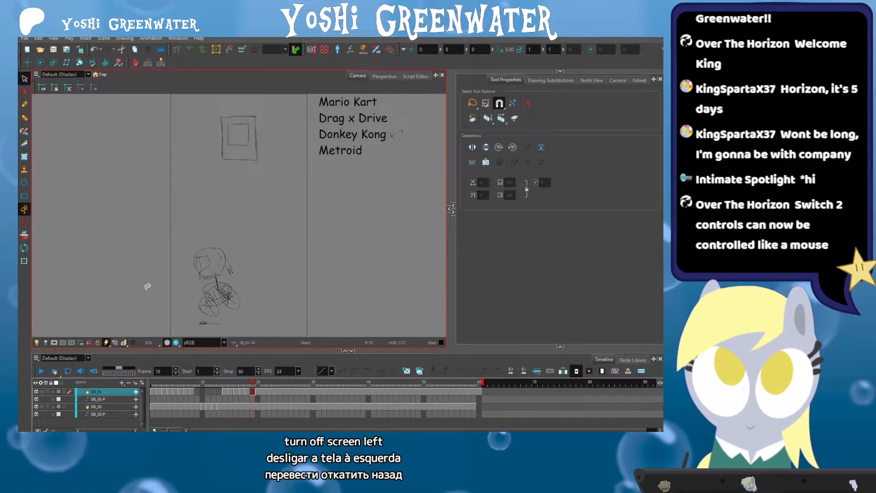
# Set the SB_01 drawing substitution to No Exposure from frame 21 on
pyautogui.click(264, 393)
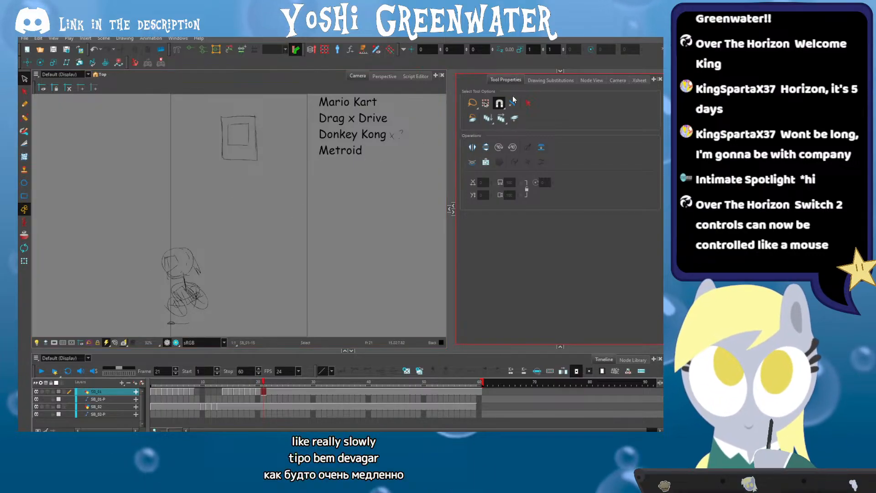
pyautogui.click(550, 80)
pyautogui.click(483, 123)
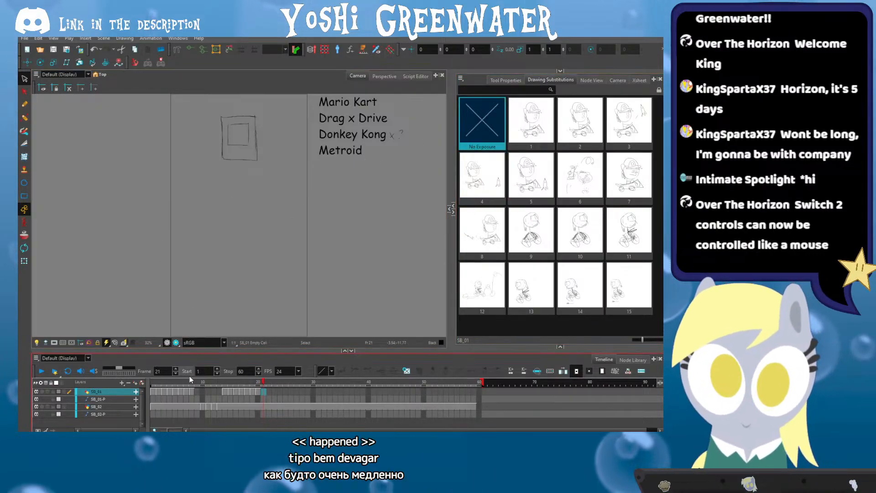
# Set the frame rate to 2 FPS, show the node graph, and play the animation from frame 1
pyautogui.click(152, 391)
pyautogui.click(583, 79)
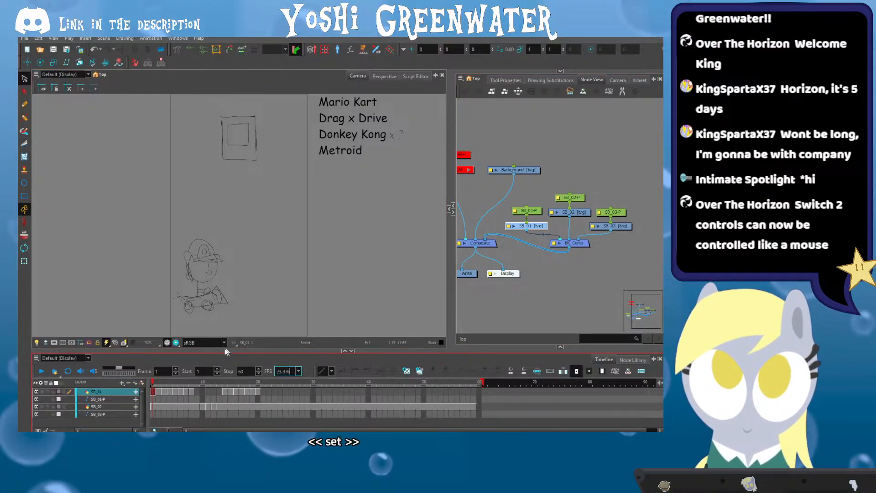
pyautogui.moveTo(287, 371); pyautogui.dragTo(263, 369)
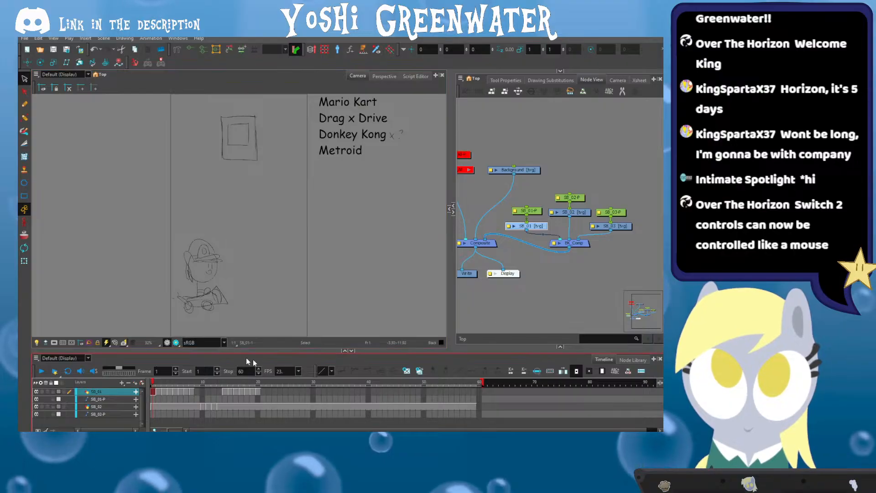
pyautogui.write('2')
pyautogui.click(470, 318)
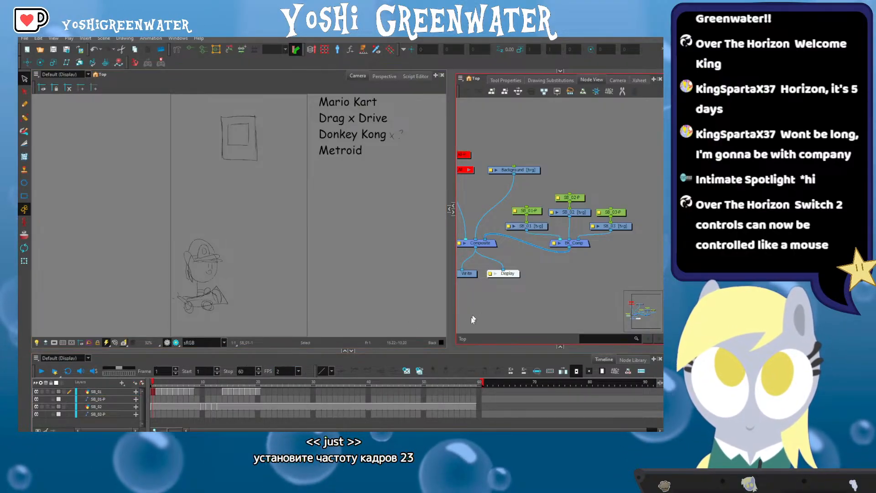
pyautogui.click(41, 371)
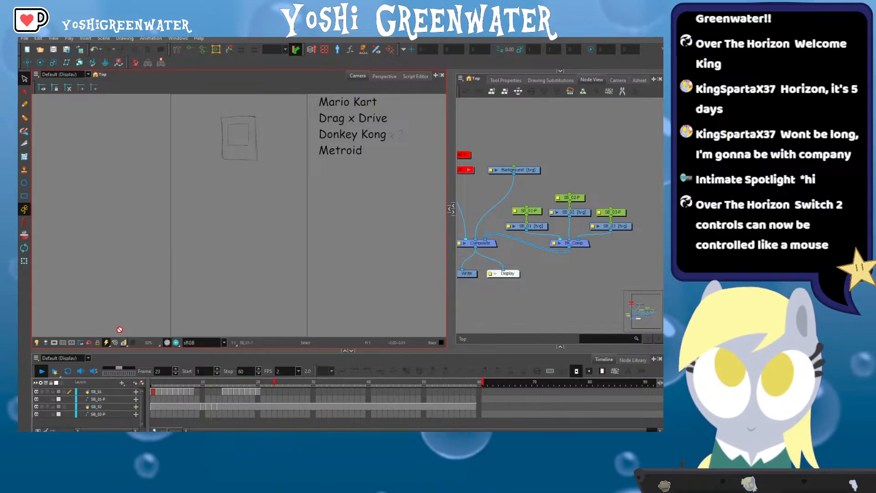
pyautogui.moveTo(227, 350); pyautogui.dragTo(227, 352)
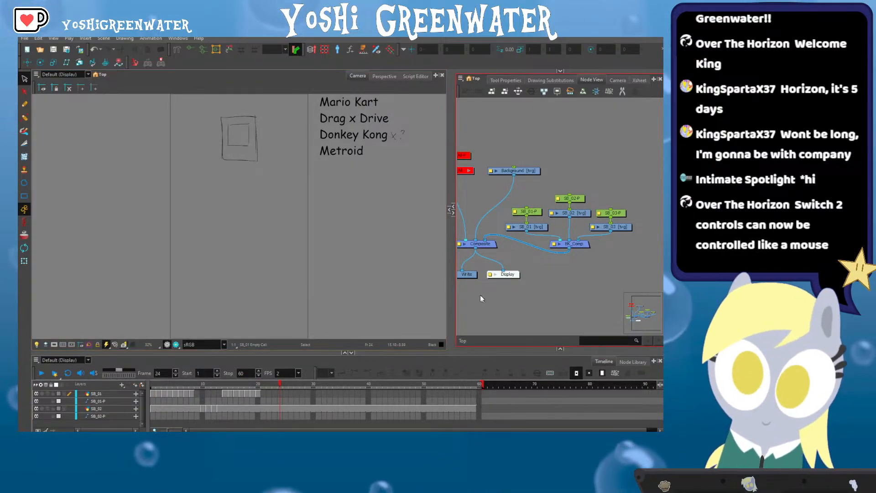
# Step frame by frame through the cyclist's turn from frame 16 to examine the poses
pyautogui.click(236, 384)
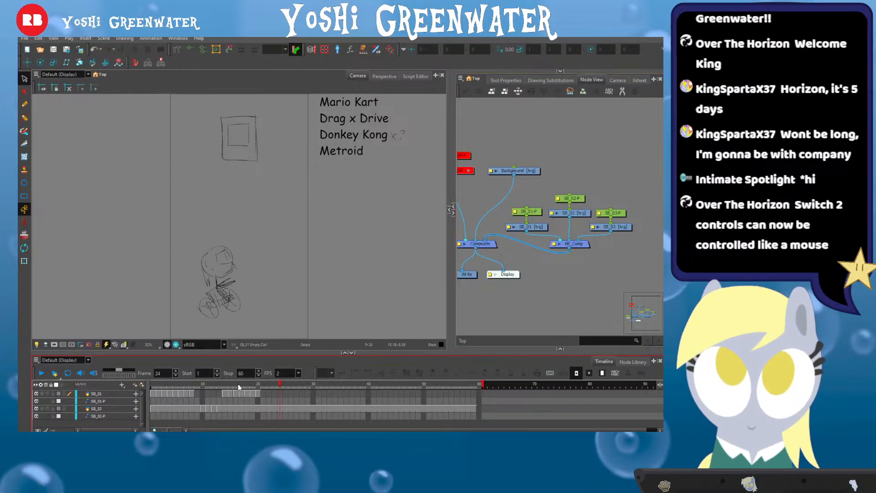
pyautogui.moveTo(225, 354); pyautogui.dragTo(224, 352)
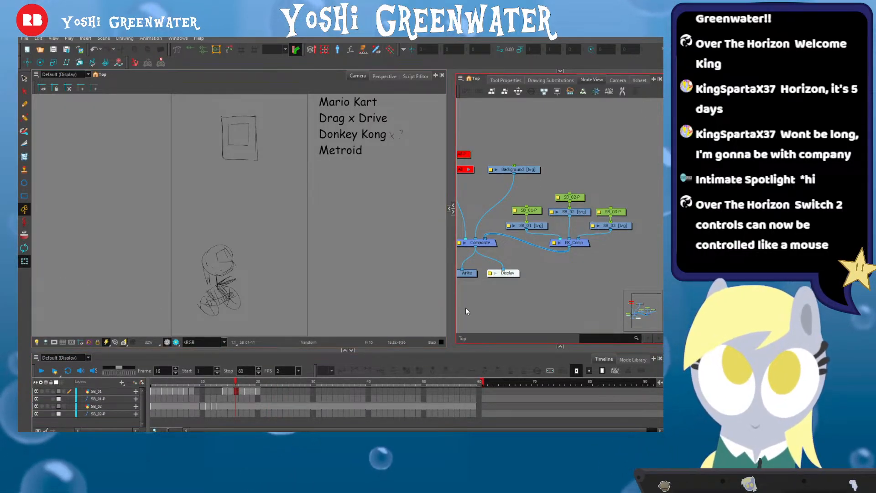
pyautogui.press('space')
pyautogui.moveTo(171, 258); pyautogui.dragTo(191, 253)
pyautogui.moveTo(186, 350); pyautogui.dragTo(186, 353)
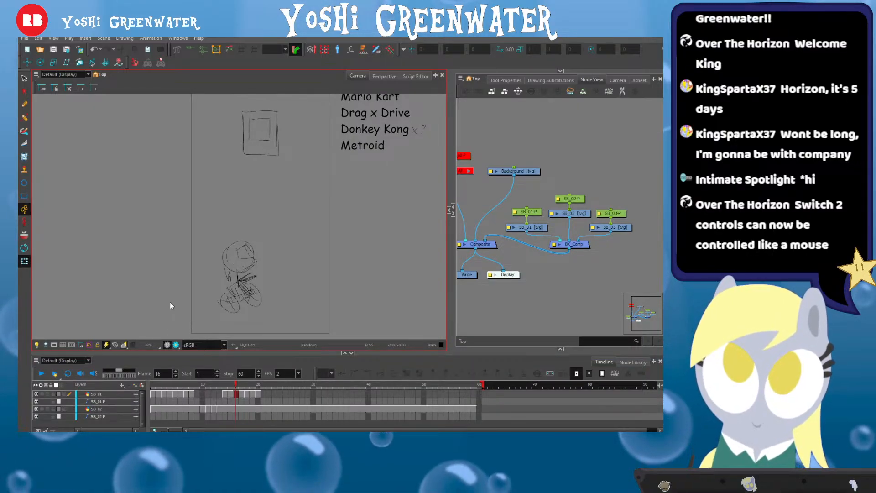
pyautogui.press('.')
pyautogui.press('.')
pyautogui.press('.')
pyautogui.press('.')
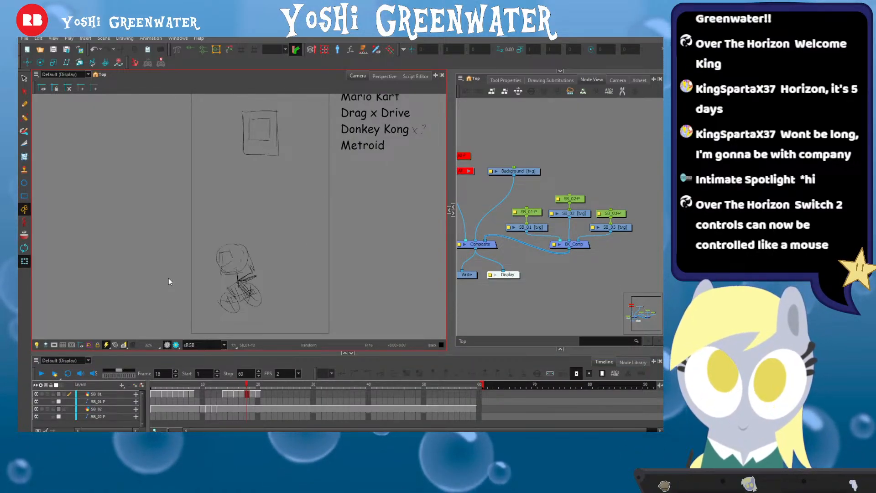
pyautogui.press('.')
pyautogui.moveTo(205, 352); pyautogui.dragTo(223, 351)
# Review the cyclist's roll-in, turn and exit frame by frame from frame 14 to frame 21
pyautogui.click(225, 382)
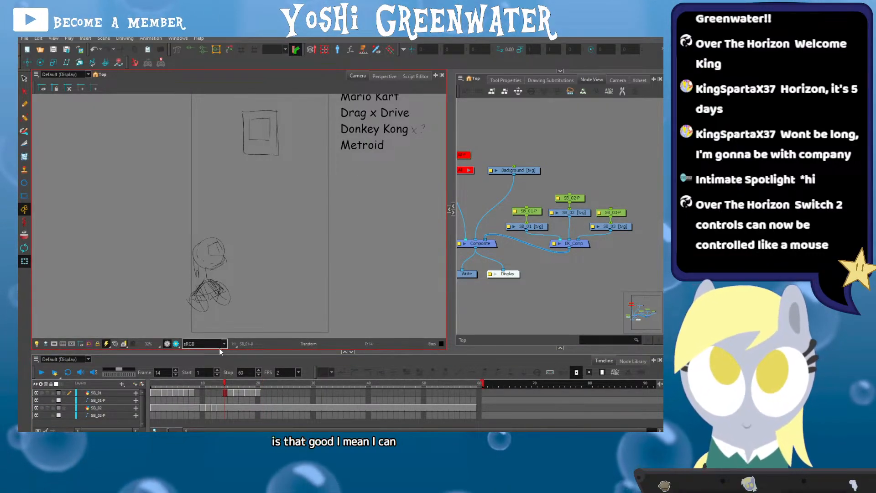
pyautogui.moveTo(234, 240); pyautogui.dragTo(213, 246)
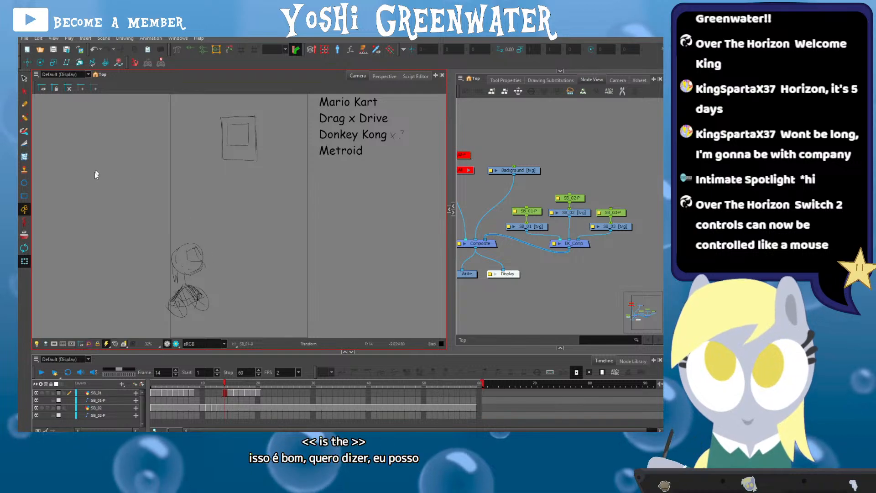
pyautogui.press('.')
pyautogui.press('.')
pyautogui.press('.')
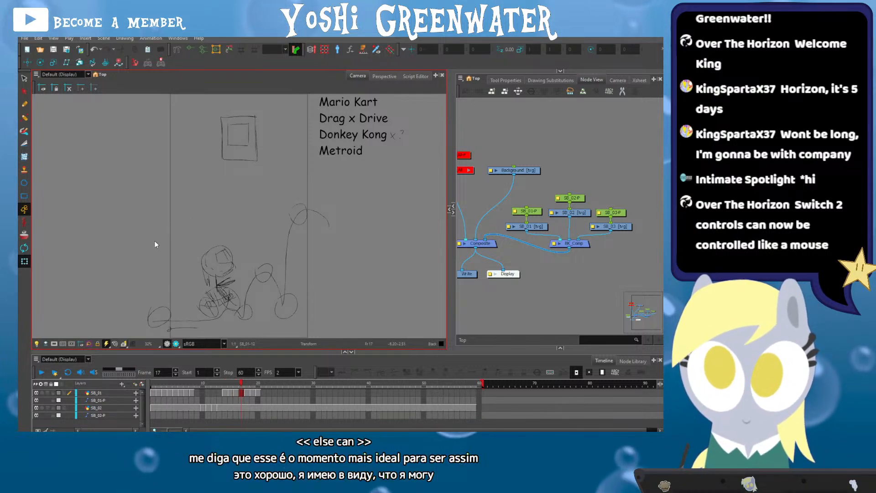
pyautogui.press('.')
pyautogui.press('.')
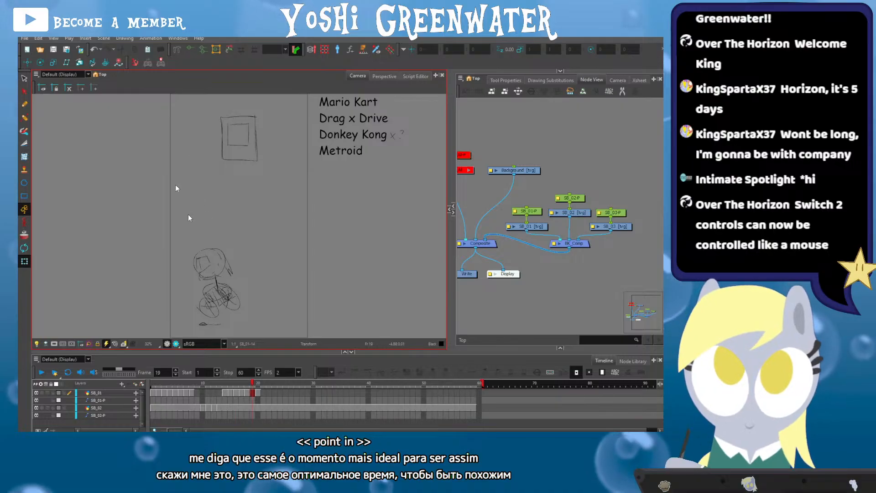
pyautogui.press('.')
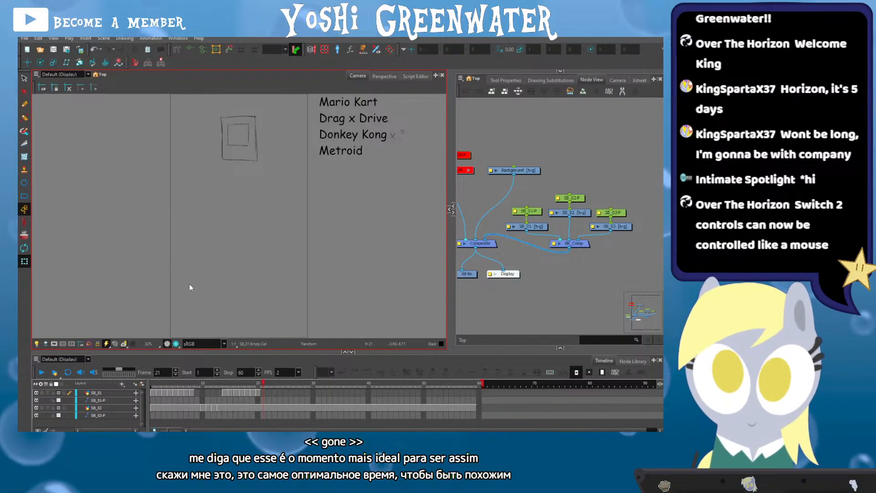
pyautogui.press(',')
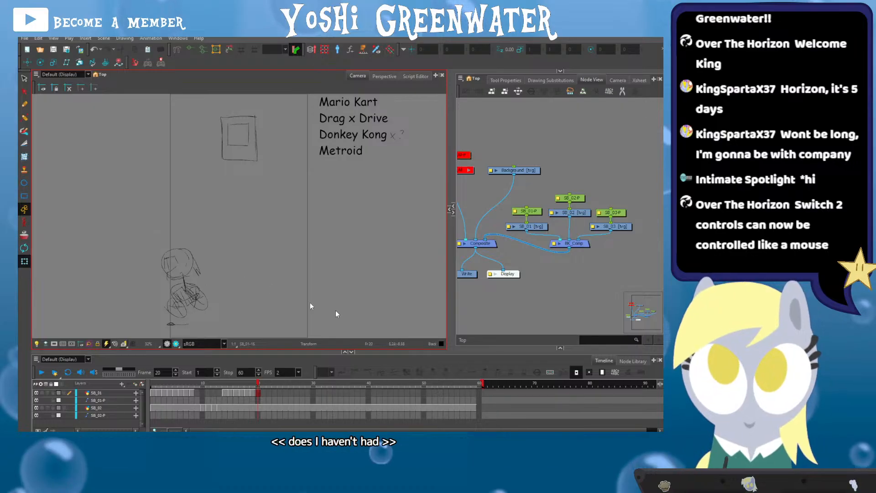
# Enable the Derpy_All group and its peg, and view the character rig over the sketch on frame 1
pyautogui.moveTo(478, 287); pyautogui.dragTo(580, 303)
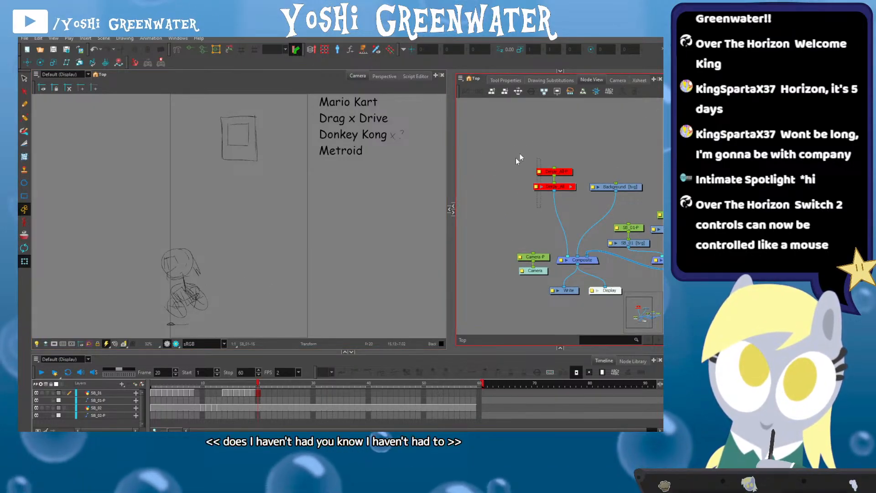
pyautogui.moveTo(517, 158); pyautogui.dragTo(579, 196)
pyautogui.press('a')
pyautogui.click(153, 383)
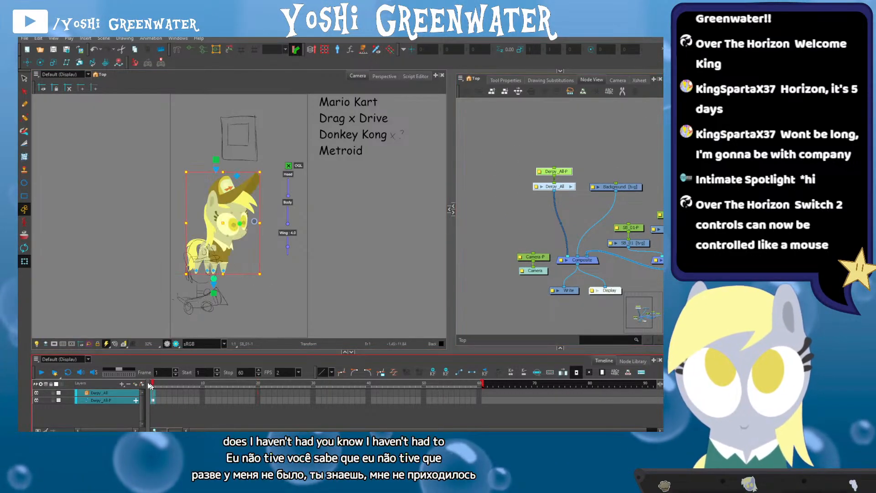
pyautogui.click(53, 274)
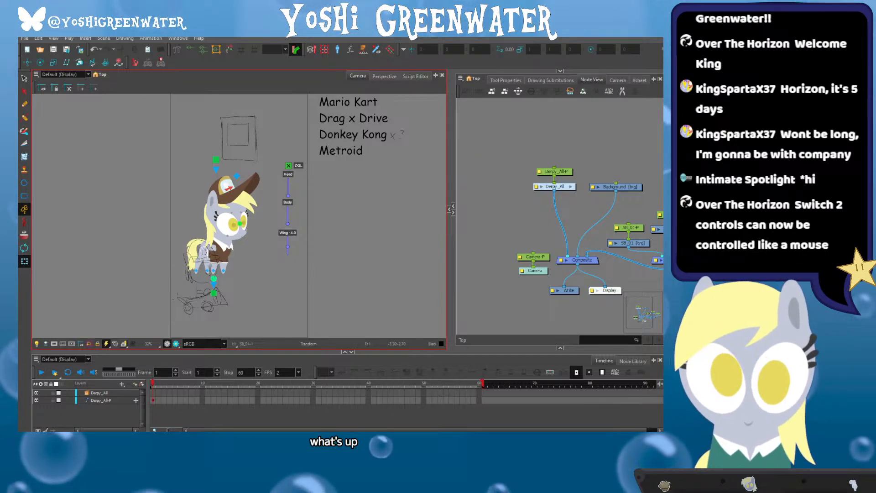
# Disable the Derpy_All group and its peg in the node graph
pyautogui.click(494, 180)
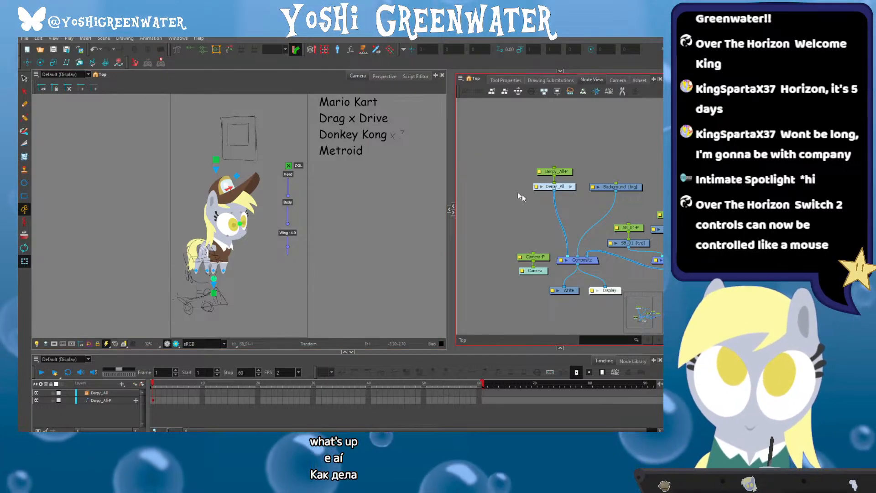
pyautogui.moveTo(579, 196); pyautogui.dragTo(525, 166)
pyautogui.press('d')
pyautogui.click(508, 241)
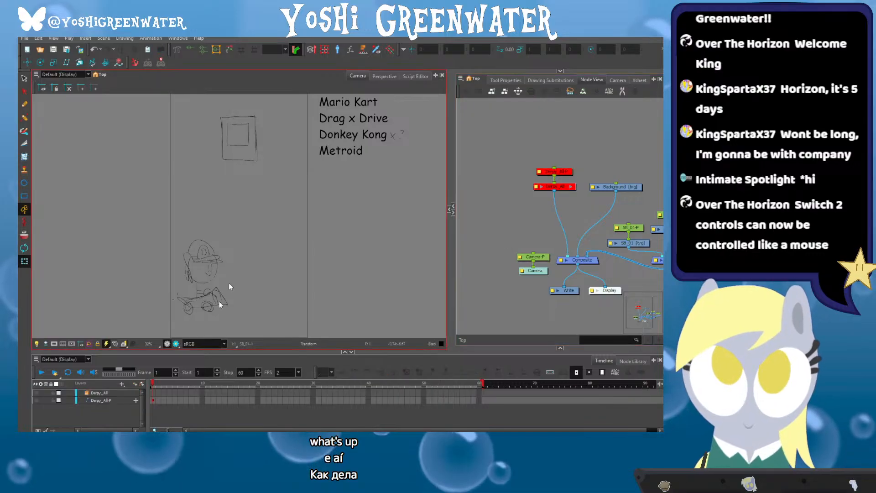
# Step forward frame by frame from frame 1 to frame 17 to review the character's ride-in
pyautogui.moveTo(158, 383)
pyautogui.mouseDown()
pyautogui.moveTo(168, 384)
pyautogui.moveTo(155, 367)
pyautogui.mouseUp()
pyautogui.press('.')
pyautogui.press('.')
pyautogui.press('.')
pyautogui.press('.')
pyautogui.press('.')
pyautogui.press('.')
pyautogui.press('.')
pyautogui.press('.')
pyautogui.press('.')
pyautogui.press('.')
pyautogui.press('.')
pyautogui.press('.')
pyautogui.press('.')
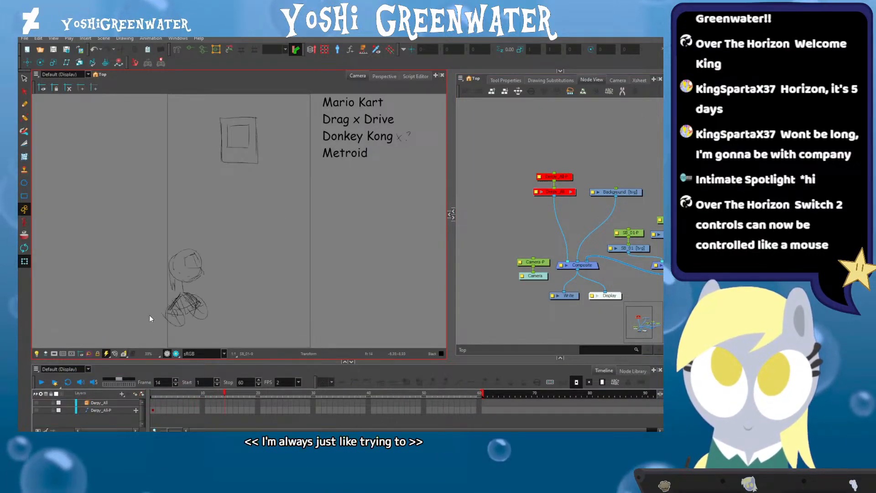
pyautogui.press('.')
pyautogui.press('.')
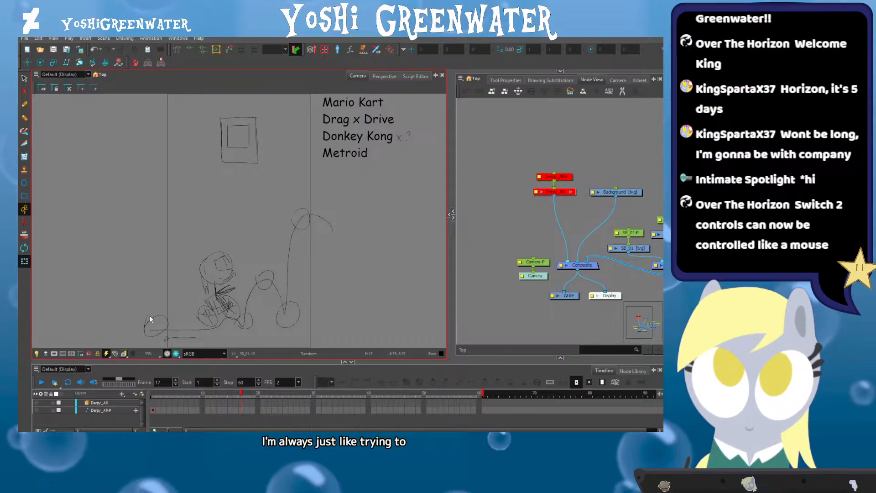
# Step back and forth between frames 17 and 21 to check the cyclist's turn and exit
pyautogui.press('.')
pyautogui.press('.')
pyautogui.press('.')
pyautogui.press(',')
pyautogui.press(',')
pyautogui.press(',')
pyautogui.press(',')
pyautogui.press(',')
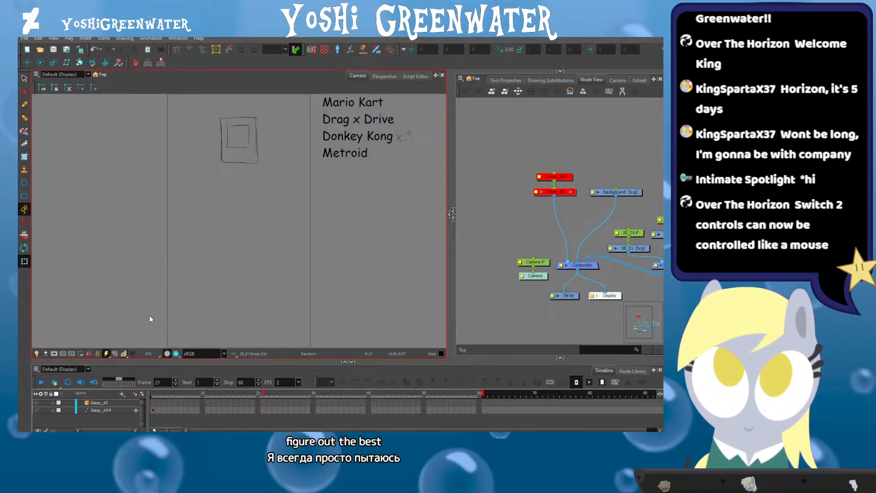
pyautogui.press('.')
pyautogui.press('.')
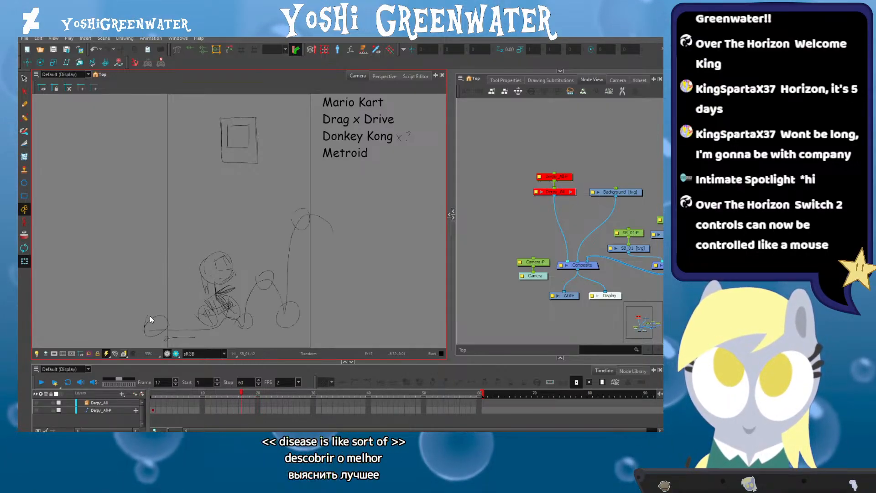
pyautogui.click(456, 281)
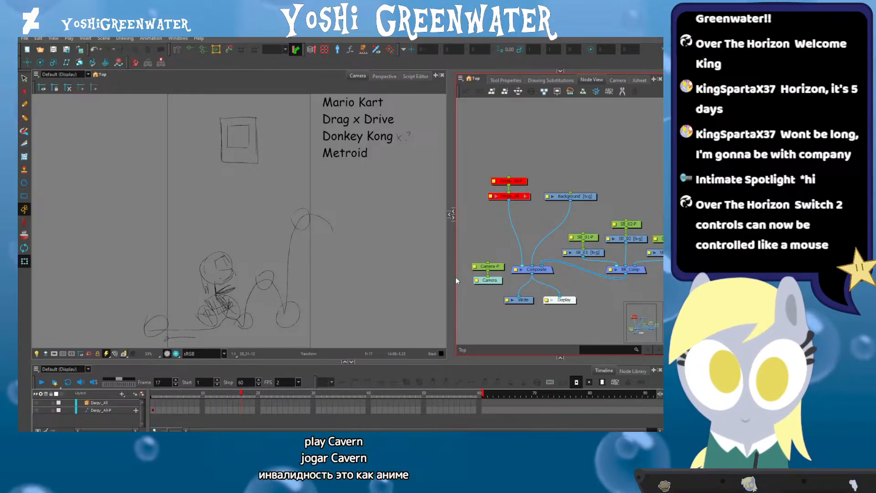
pyautogui.click(166, 279)
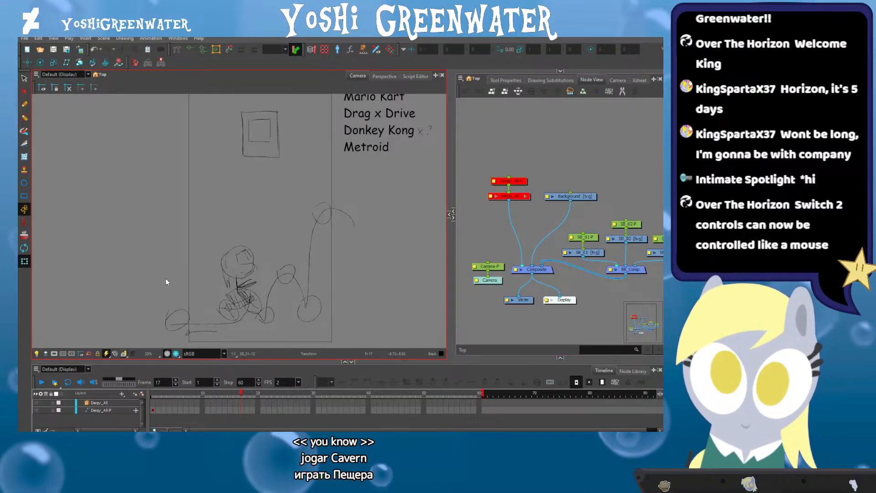
pyautogui.scroll(-1, 186, 234)
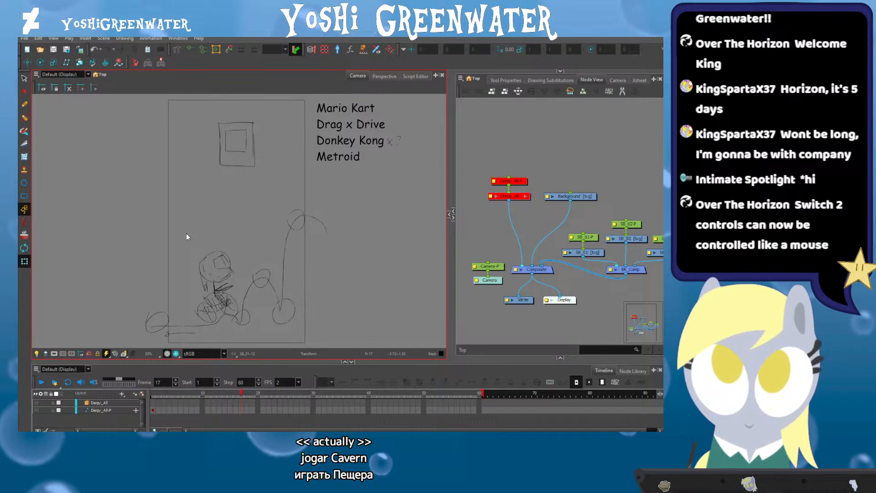
pyautogui.moveTo(184, 231); pyautogui.dragTo(195, 229)
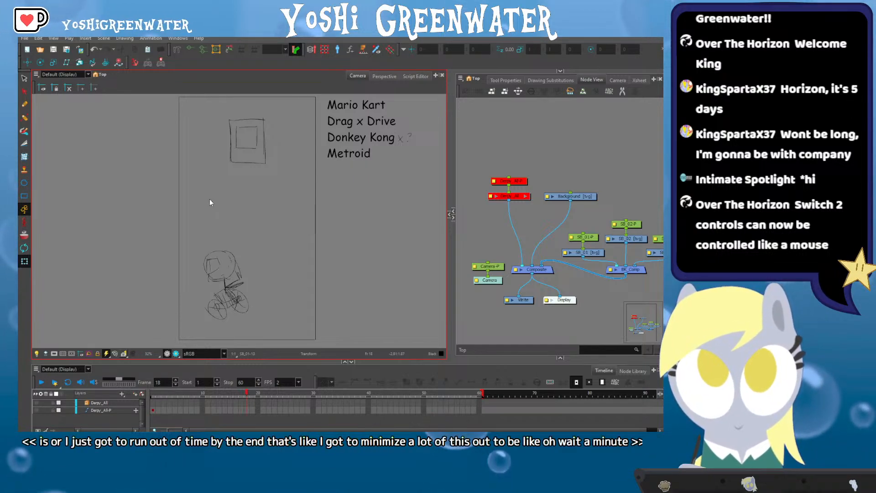
# On the SB_02 layer, swap in drawing substitution 2 at frame 23 and drawing 3 at frame 24
pyautogui.press('.')
pyautogui.press('.')
pyautogui.press('.')
pyautogui.press('.')
pyautogui.press('.')
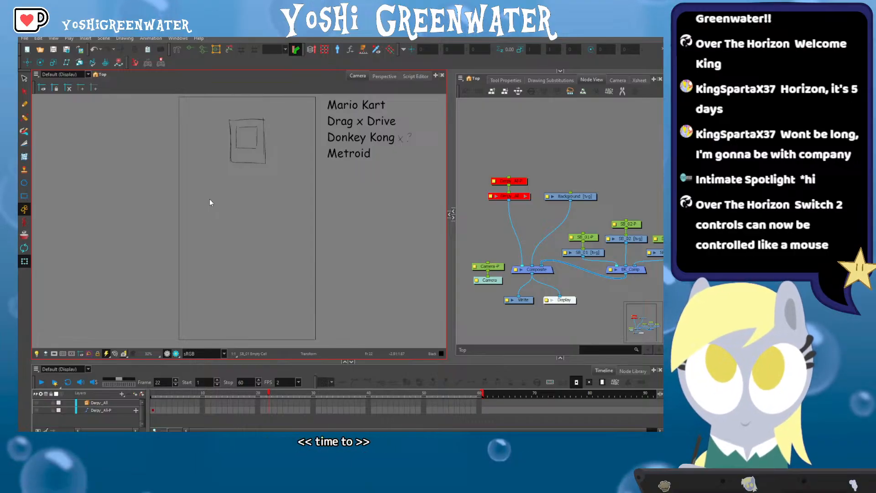
pyautogui.click(562, 218)
pyautogui.moveTo(563, 218); pyautogui.dragTo(525, 214)
pyautogui.moveTo(594, 213); pyautogui.dragTo(525, 254)
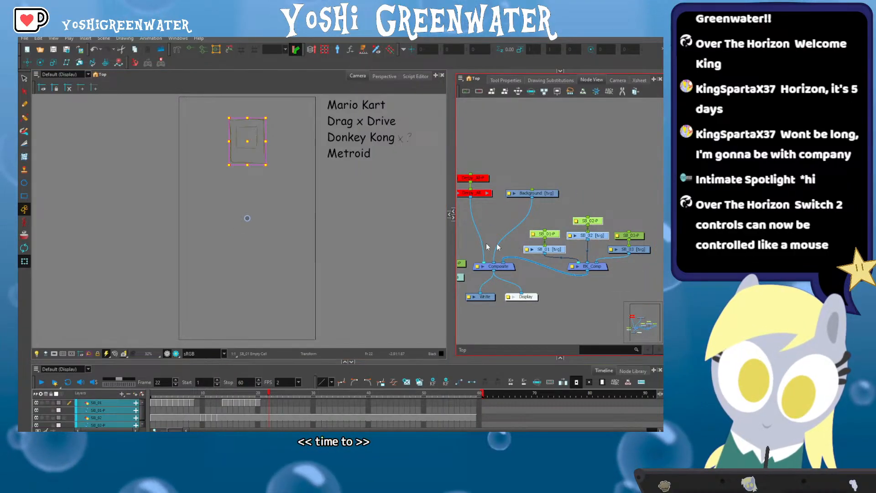
pyautogui.moveTo(244, 362); pyautogui.dragTo(243, 330)
pyautogui.click(269, 387)
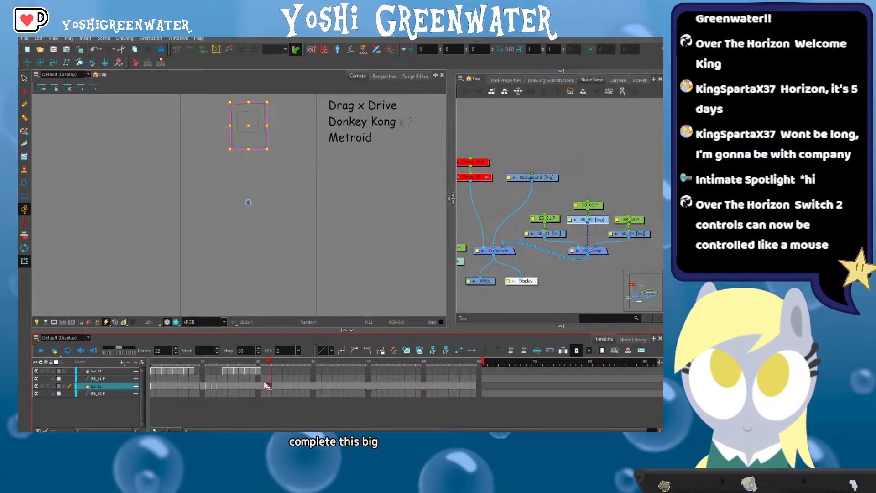
pyautogui.click(560, 81)
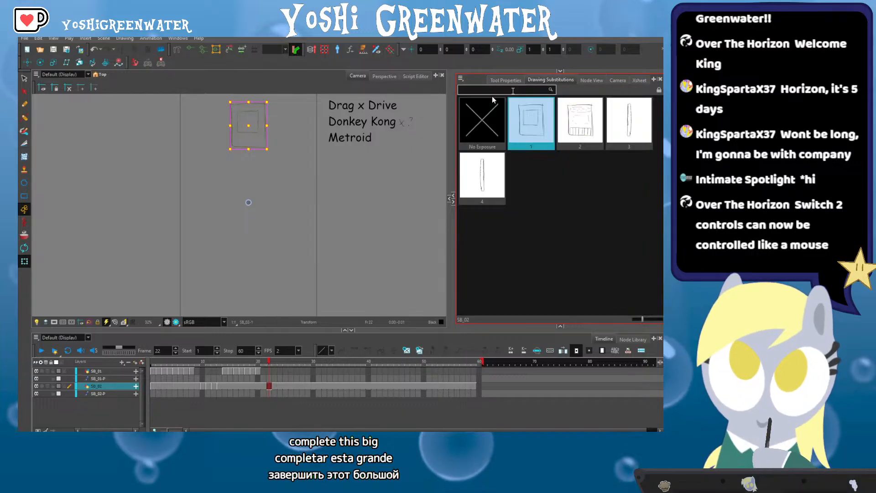
pyautogui.press(']')
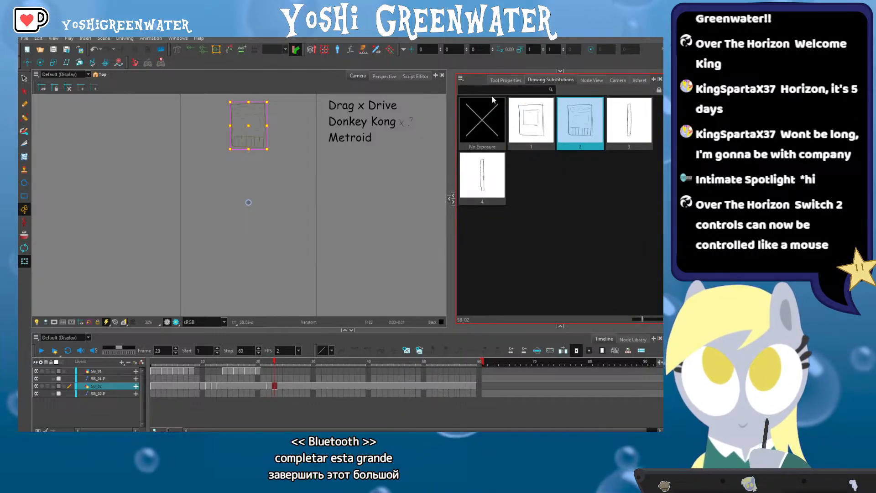
pyautogui.press(']')
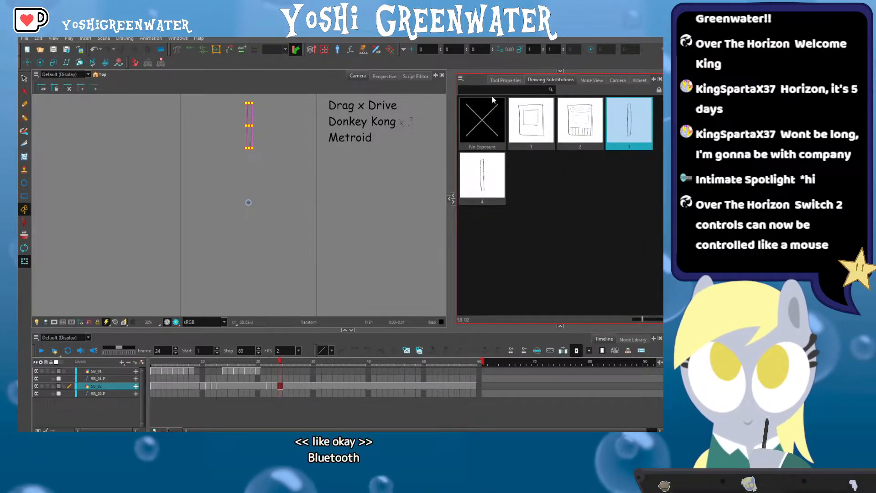
# Set SB_02's drawing substitution to 3 at frame 22, 4 at frame 24 and 1 at frame 25
pyautogui.press(',')
pyautogui.press(',')
pyautogui.press('[')
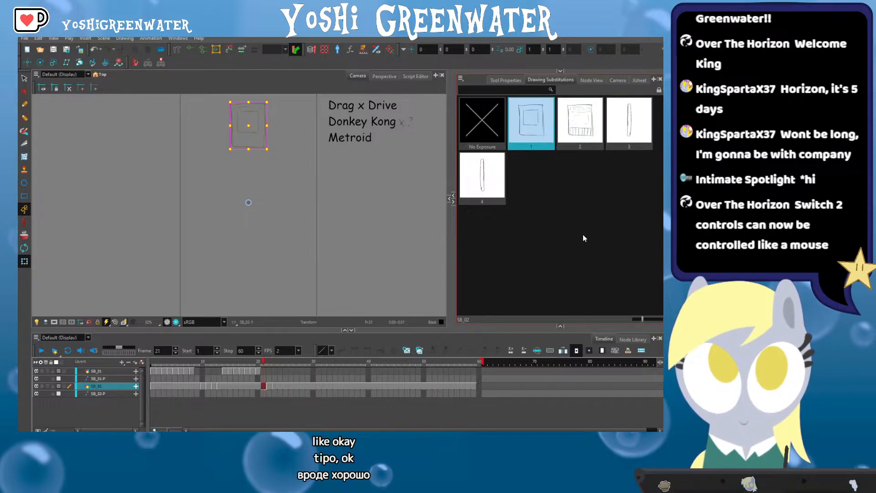
pyautogui.press(']')
pyautogui.click(623, 130)
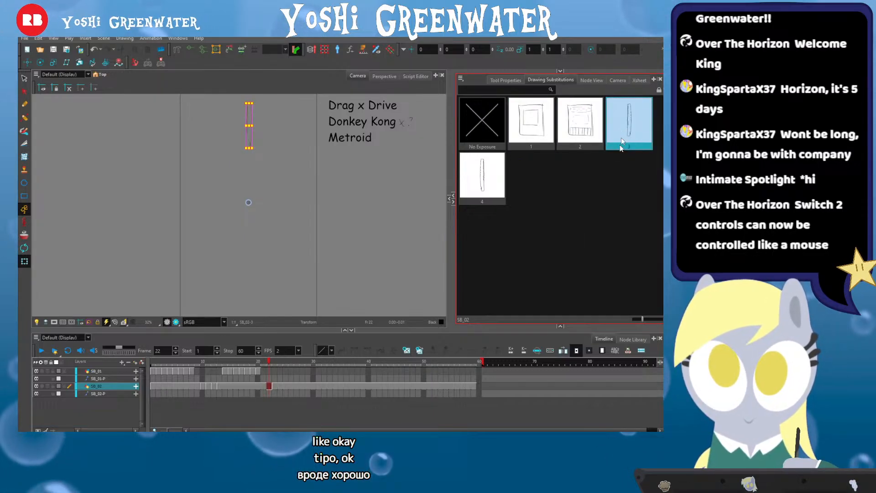
pyautogui.press('.')
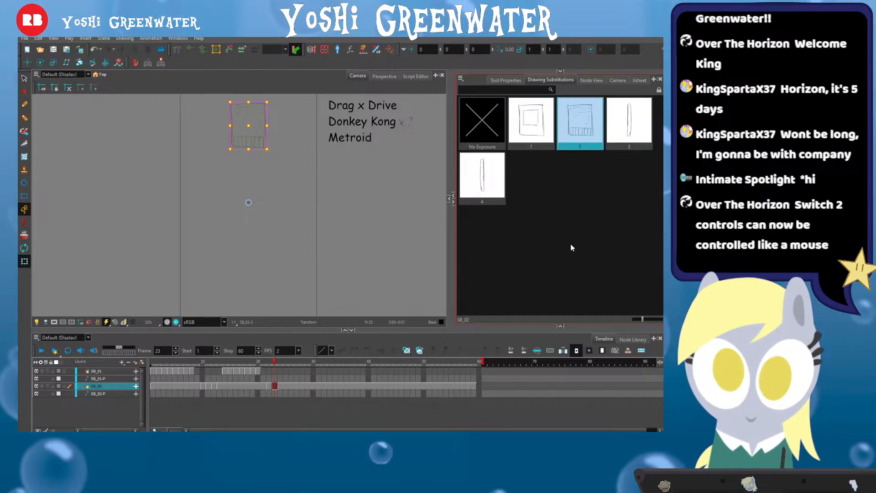
pyautogui.press('.')
pyautogui.click(485, 184)
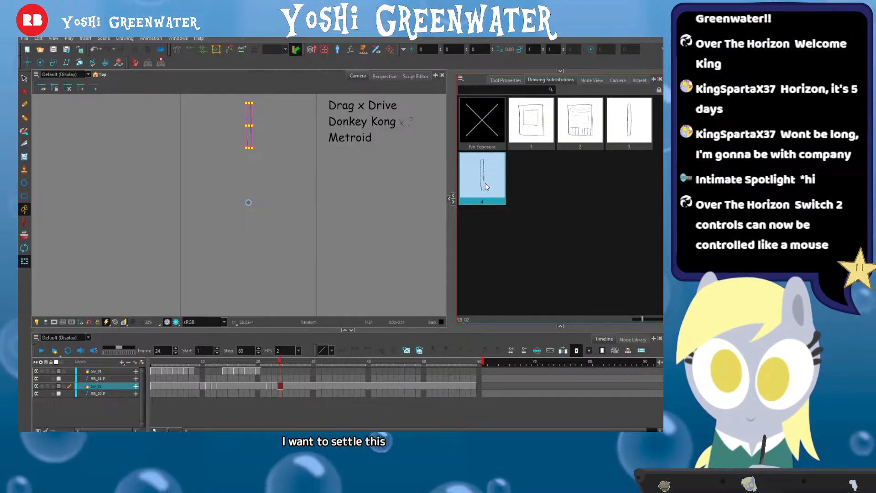
pyautogui.press('.')
pyautogui.click(529, 128)
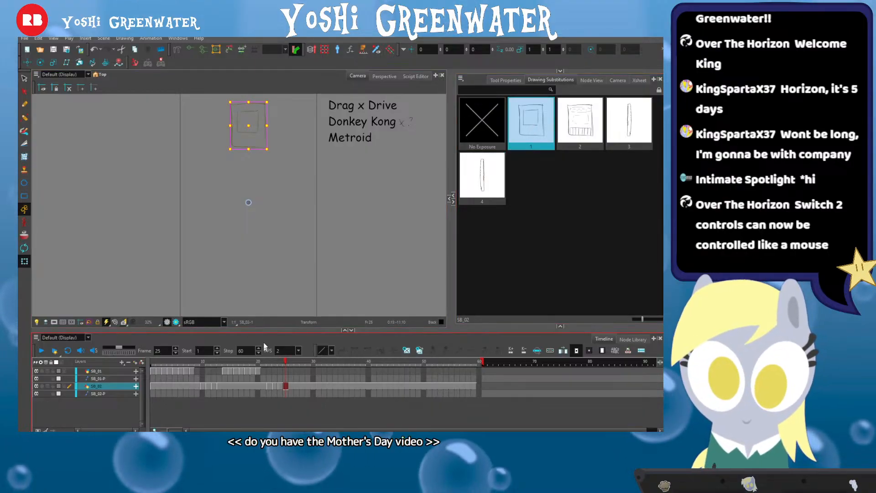
pyautogui.moveTo(263, 330); pyautogui.dragTo(261, 344)
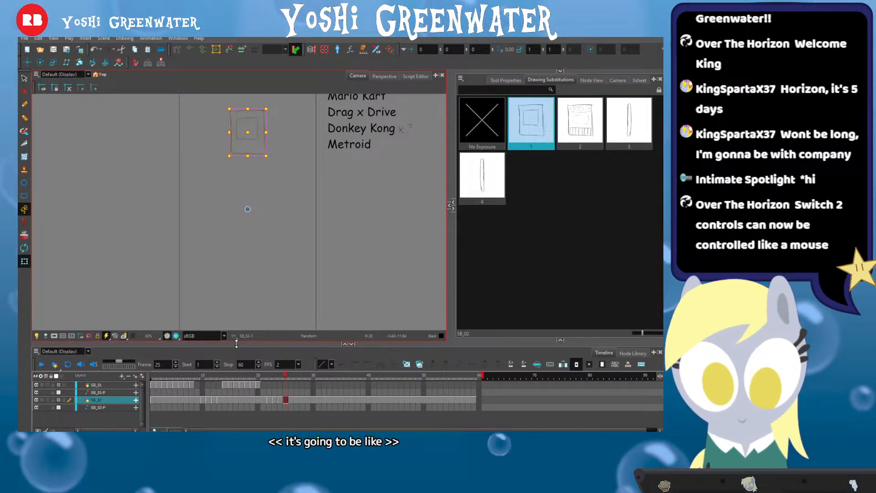
pyautogui.moveTo(236, 343); pyautogui.dragTo(242, 345)
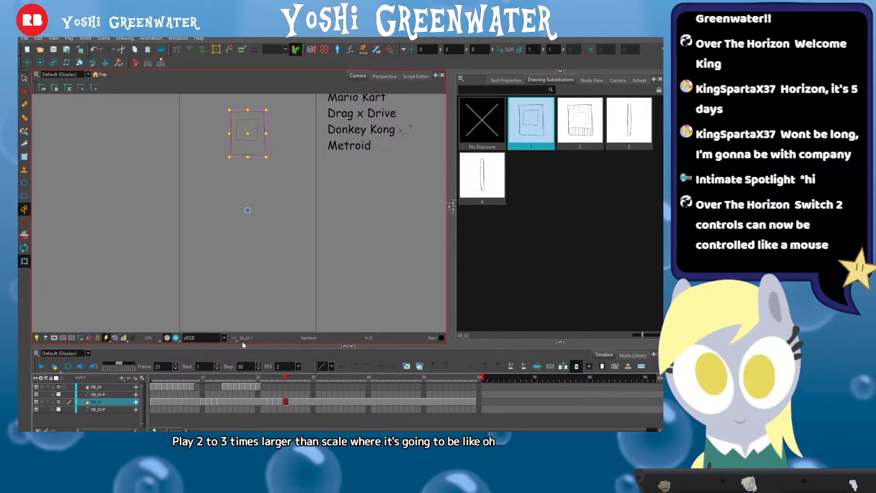
pyautogui.click(320, 261)
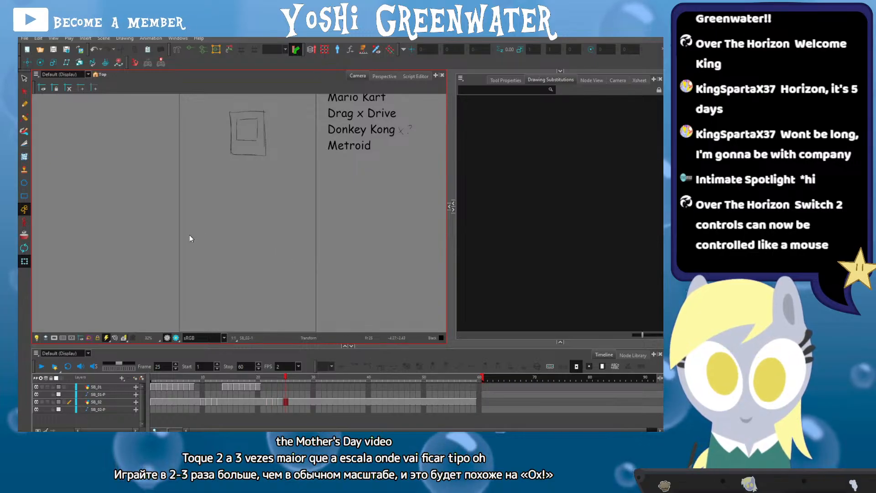
pyautogui.scroll(-1, 196, 237)
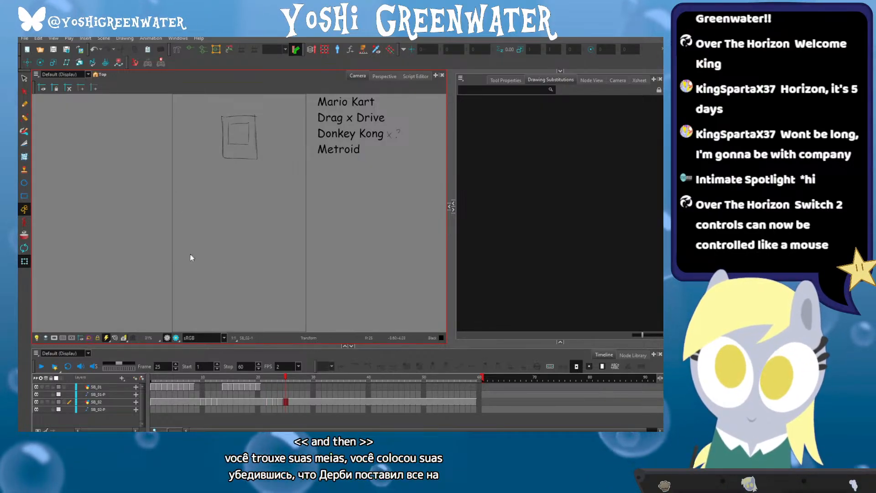
pyautogui.moveTo(226, 345); pyautogui.dragTo(228, 350)
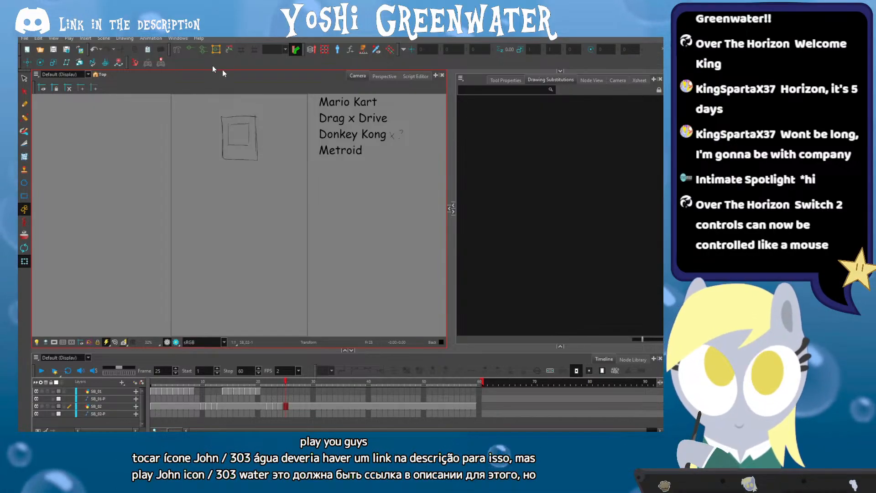
pyautogui.moveTo(152, 223); pyautogui.dragTo(163, 222)
# Return to the node graph and shift the SB drawing nodes, their pegs and their composite slightly up and to the right
pyautogui.click(591, 80)
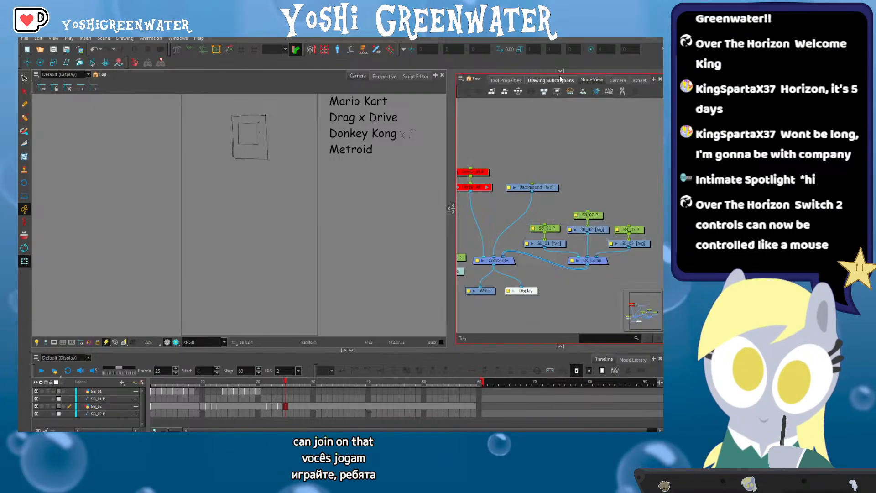
pyautogui.moveTo(480, 232); pyautogui.dragTo(488, 215)
pyautogui.moveTo(598, 183); pyautogui.dragTo(584, 201)
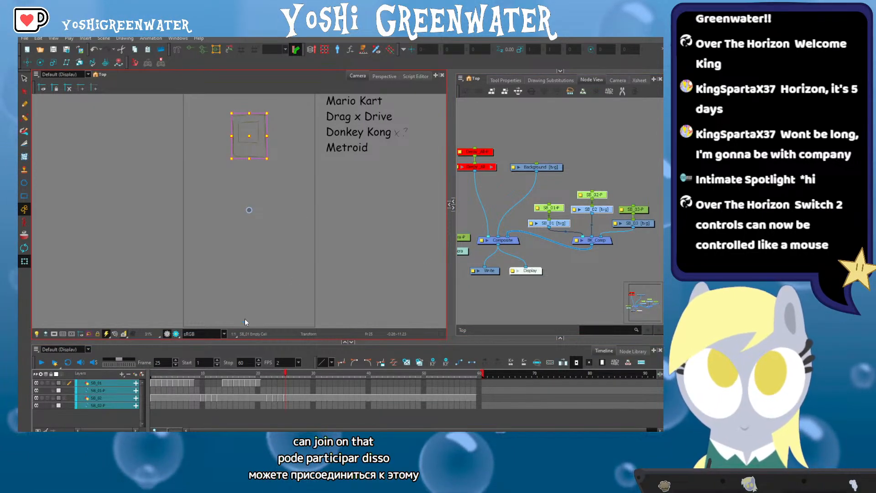
pyautogui.moveTo(244, 342); pyautogui.dragTo(244, 347)
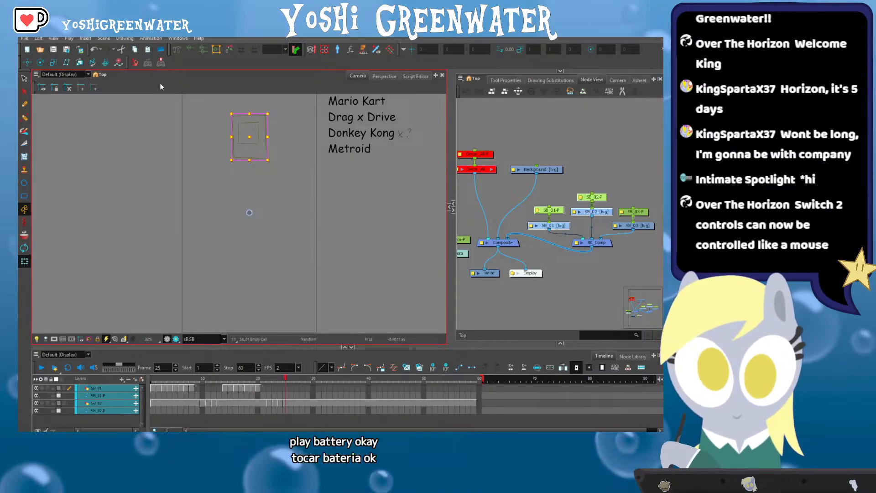
pyautogui.moveTo(519, 209); pyautogui.dragTo(493, 215)
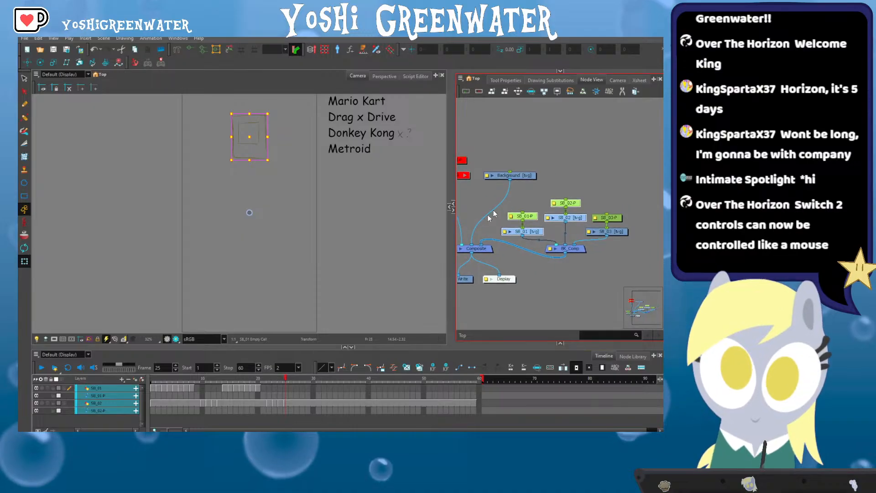
pyautogui.click(500, 203)
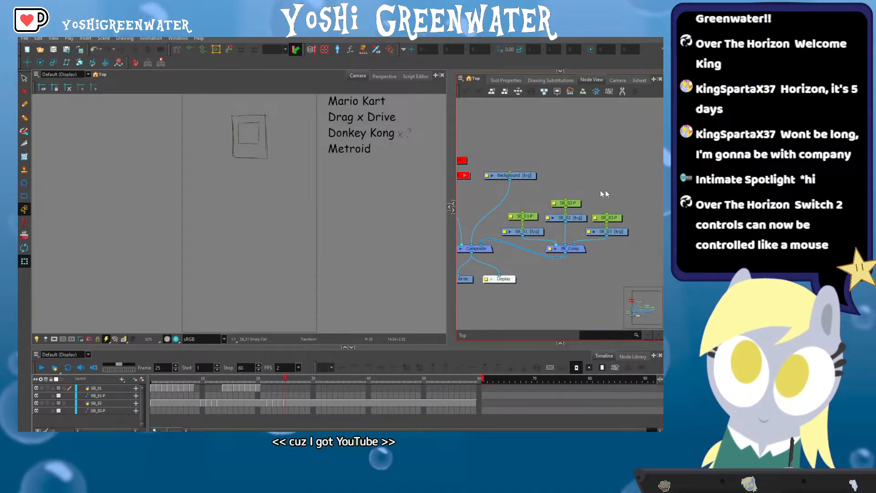
pyautogui.moveTo(628, 193); pyautogui.dragTo(530, 228)
pyautogui.click(530, 192)
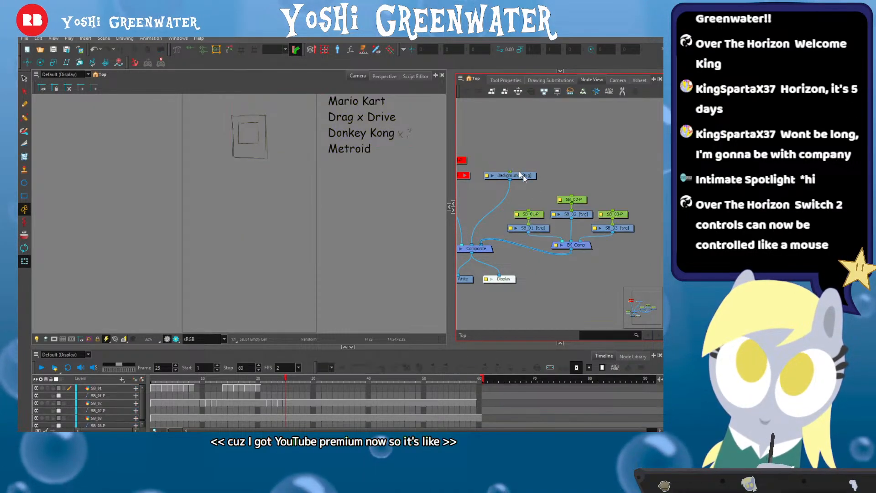
# Move the Background node to the right, nudge the SB node cluster slightly, and save the scene
pyautogui.moveTo(519, 171); pyautogui.dragTo(536, 166)
pyautogui.click(551, 187)
pyautogui.moveTo(626, 190); pyautogui.dragTo(528, 251)
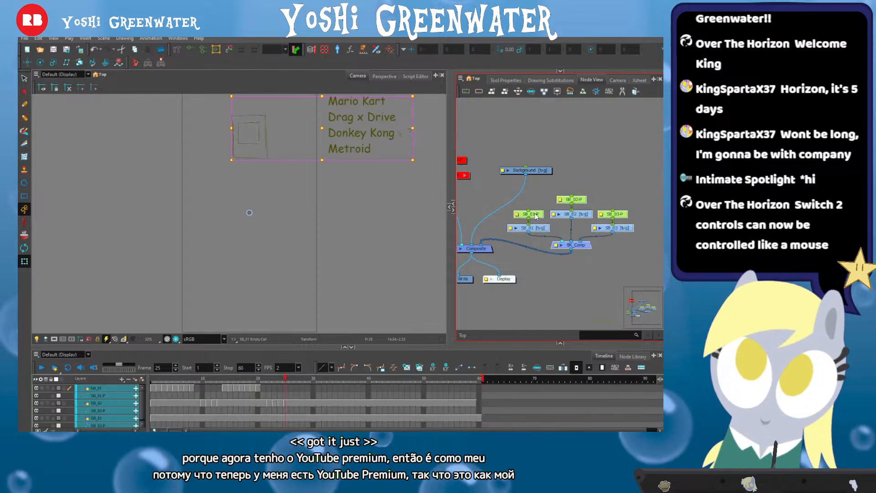
pyautogui.moveTo(536, 216); pyautogui.dragTo(539, 216)
pyautogui.click(535, 198)
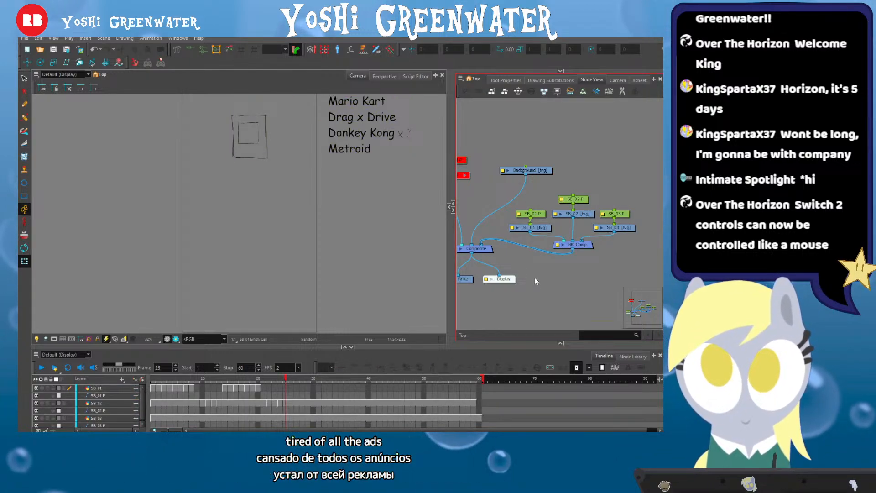
pyautogui.hotkey('ctrl', 's')
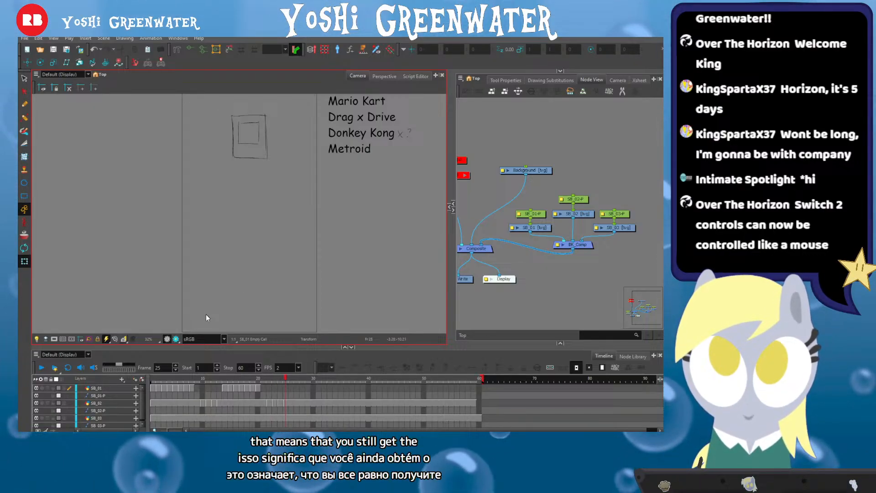
# Step back frame by frame from frame 25 to frame 20 to check the SB_02 drawing swaps after the cyclist's exit
pyautogui.press(',')
pyautogui.press(',')
pyautogui.press(',')
pyautogui.press(',')
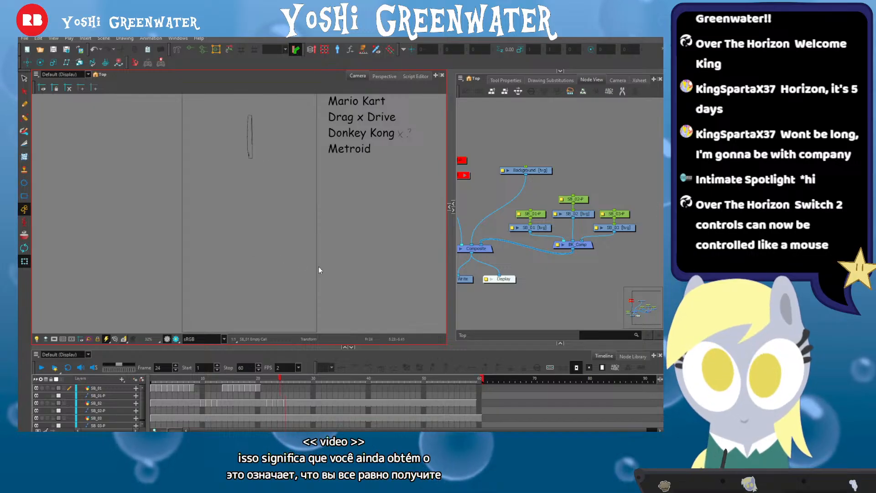
pyautogui.press(',')
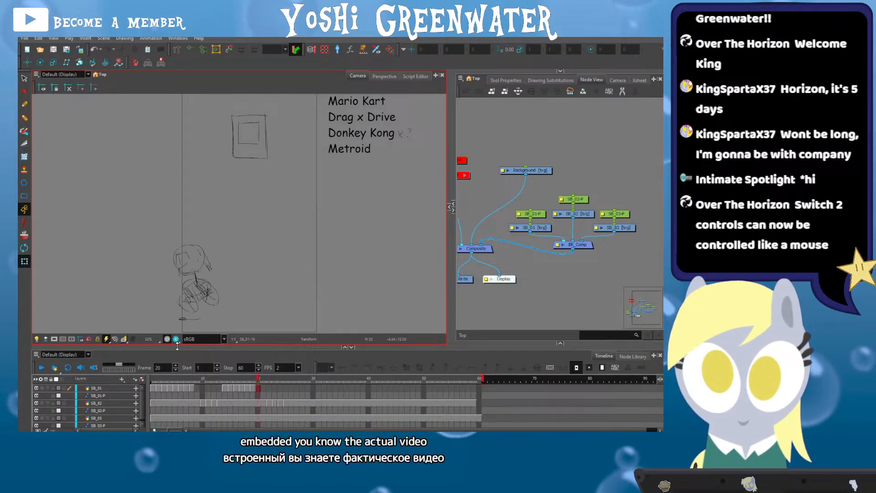
# Step through the storyboard frame by frame from frame 1 past frame 20 to check the ride-in, turn, exit and SB_02 flip
pyautogui.moveTo(168, 347); pyautogui.dragTo(168, 337)
pyautogui.click(153, 372)
pyautogui.press('.')
pyautogui.press('.')
pyautogui.press('.')
pyautogui.press('.')
pyautogui.press('.')
pyautogui.press('.')
pyautogui.press('.')
pyautogui.press('.')
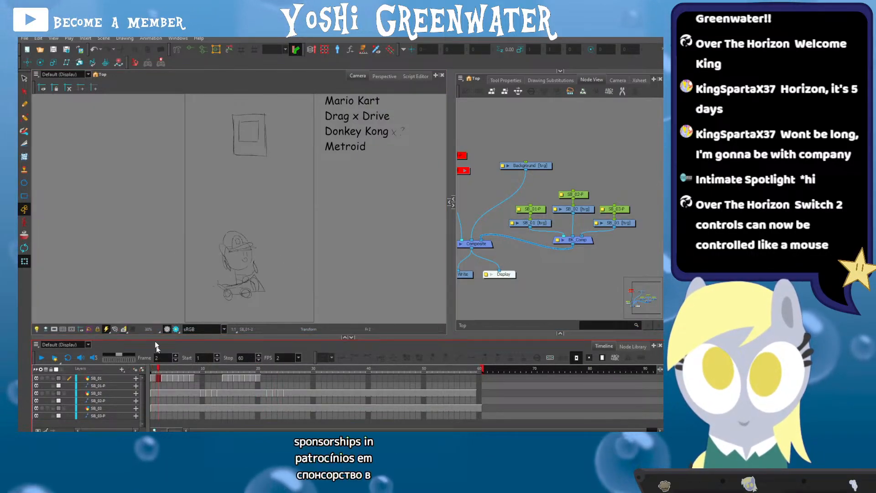
pyautogui.press('.')
pyautogui.press('.')
pyautogui.press('.')
pyautogui.press('.')
pyautogui.press('.')
pyautogui.press('.')
pyautogui.press('.')
pyautogui.press('.')
pyautogui.press('.')
pyautogui.press('.')
pyautogui.press('.')
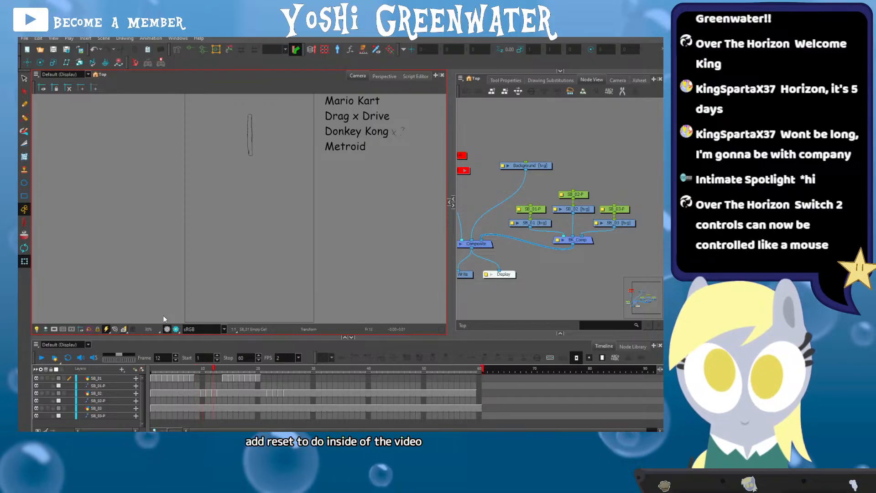
pyautogui.press('.')
pyautogui.press('.')
pyautogui.press('.')
pyautogui.press('.')
pyautogui.press('.')
pyautogui.press('.')
pyautogui.press('.')
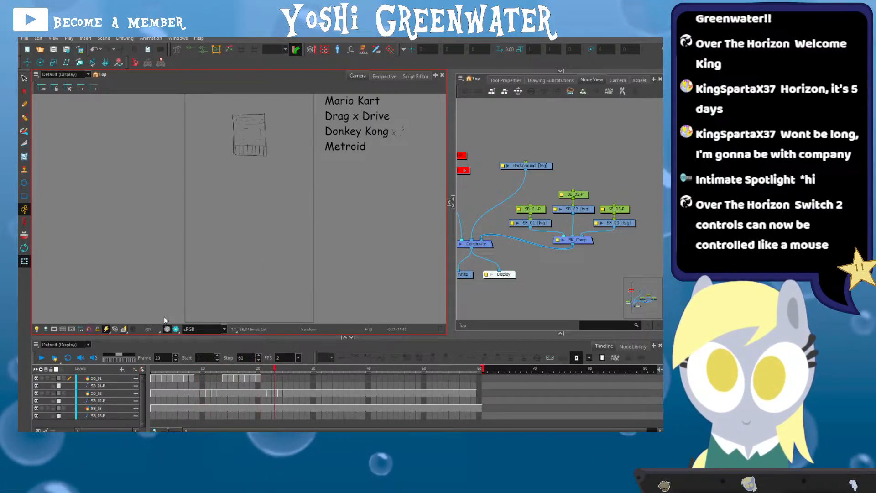
# Scrub back and forth over the first 26 frames to review the timing of the SB_01 and SB_02 drawings
pyautogui.moveTo(196, 337); pyautogui.dragTo(197, 336)
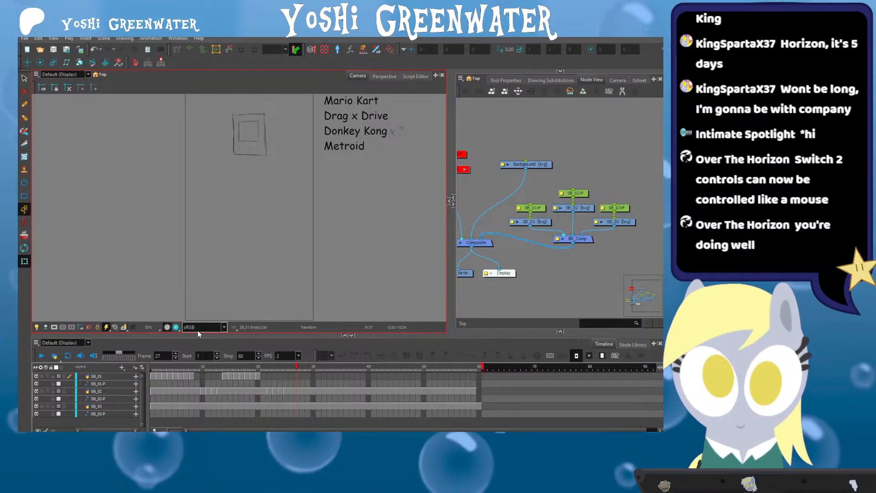
pyautogui.moveTo(197, 334); pyautogui.dragTo(198, 333)
pyautogui.moveTo(162, 368); pyautogui.dragTo(261, 363)
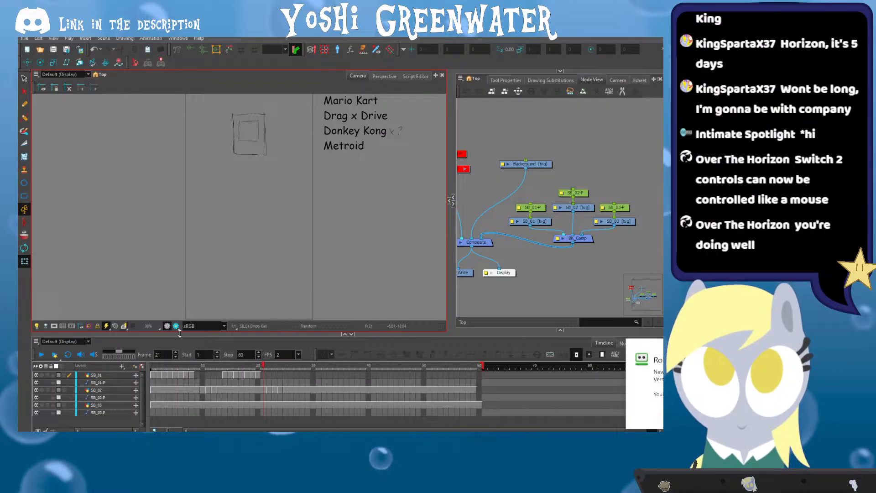
pyautogui.click(549, 284)
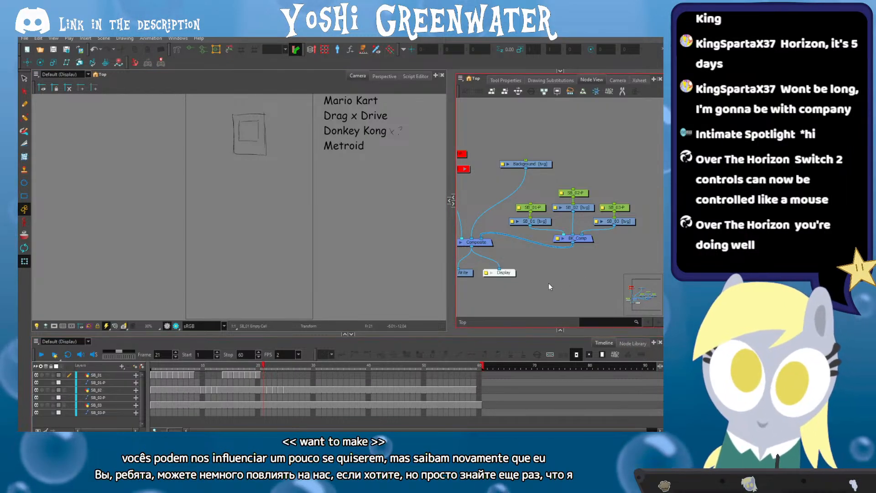
pyautogui.click(209, 80)
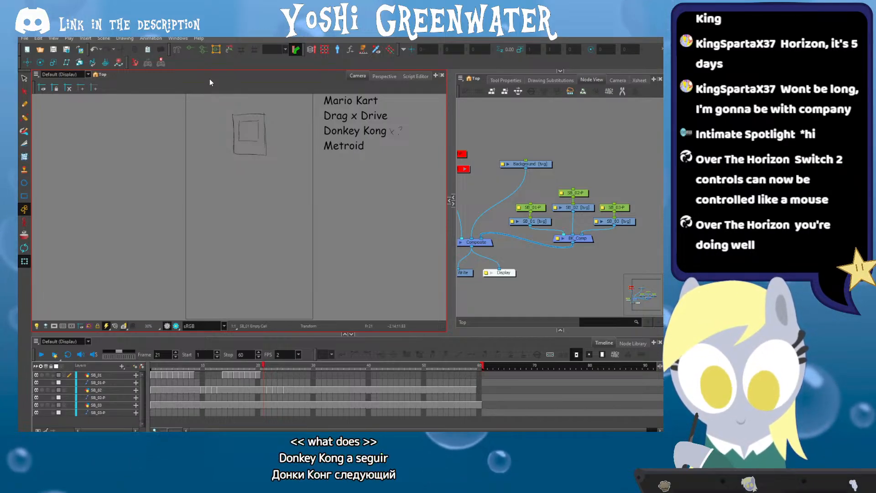
pyautogui.moveTo(223, 335); pyautogui.dragTo(223, 337)
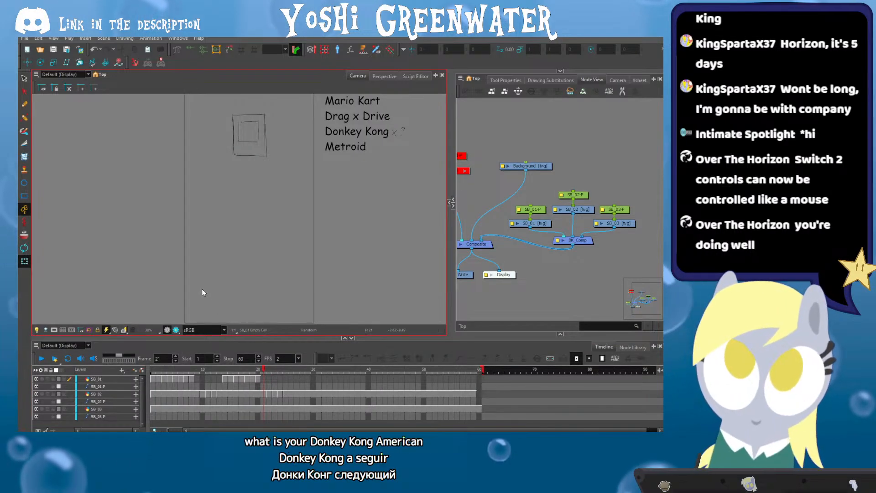
pyautogui.click(198, 372)
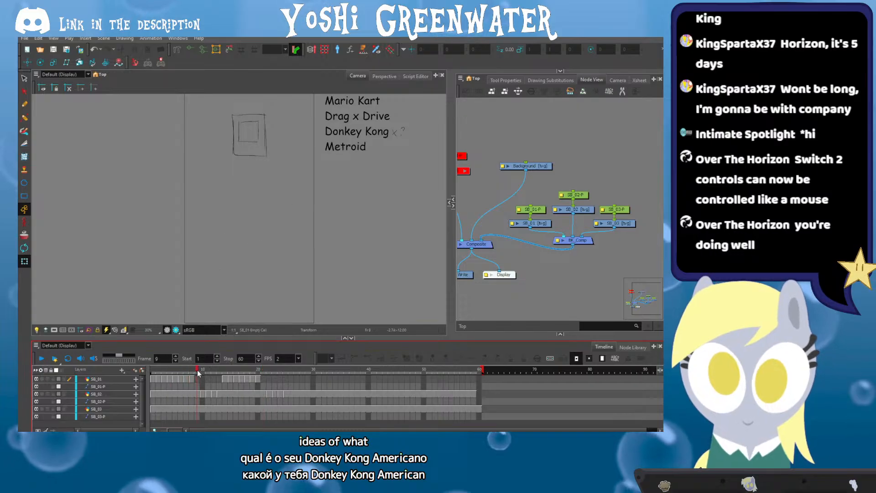
pyautogui.moveTo(198, 372); pyautogui.dragTo(291, 372)
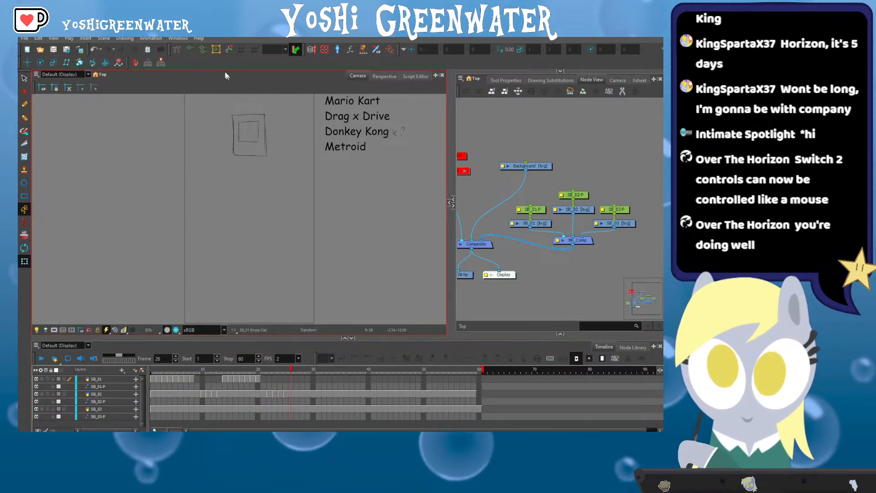
pyautogui.click(170, 373)
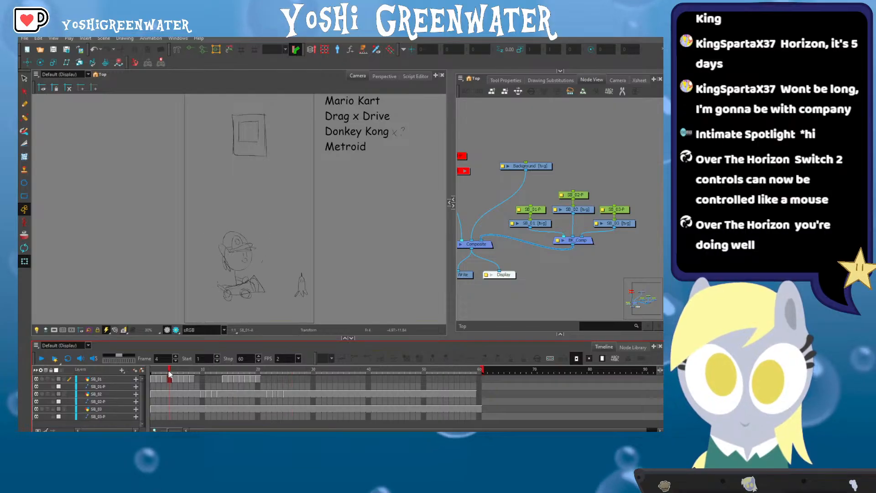
pyautogui.moveTo(169, 375); pyautogui.dragTo(257, 383)
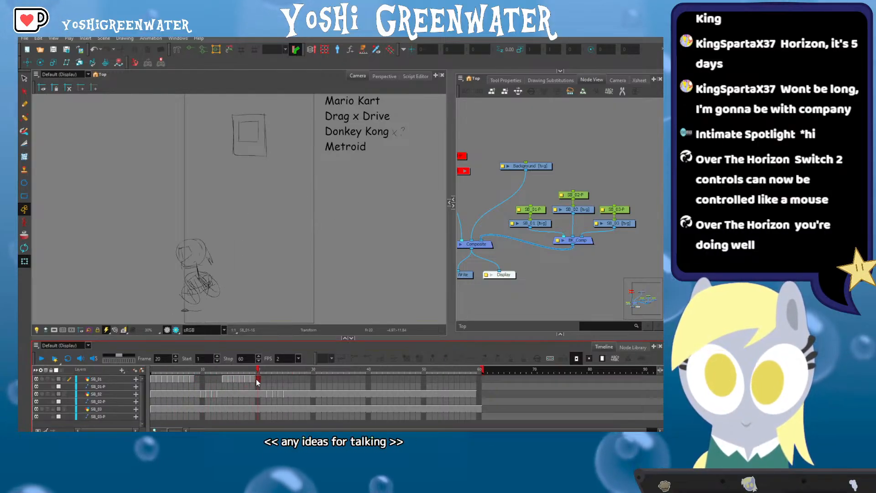
# Complete the third line of the SB_03 text note so it reads "Donkey Kong Bonanza"
pyautogui.click(380, 131)
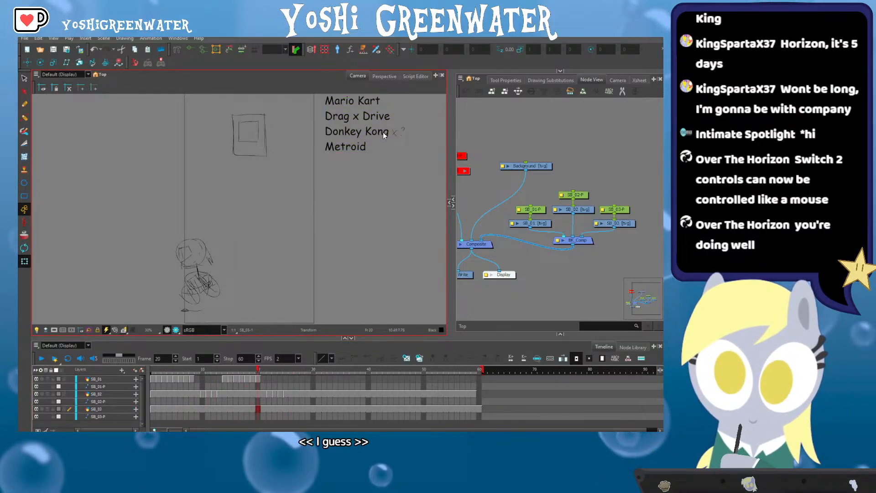
pyautogui.click(385, 134)
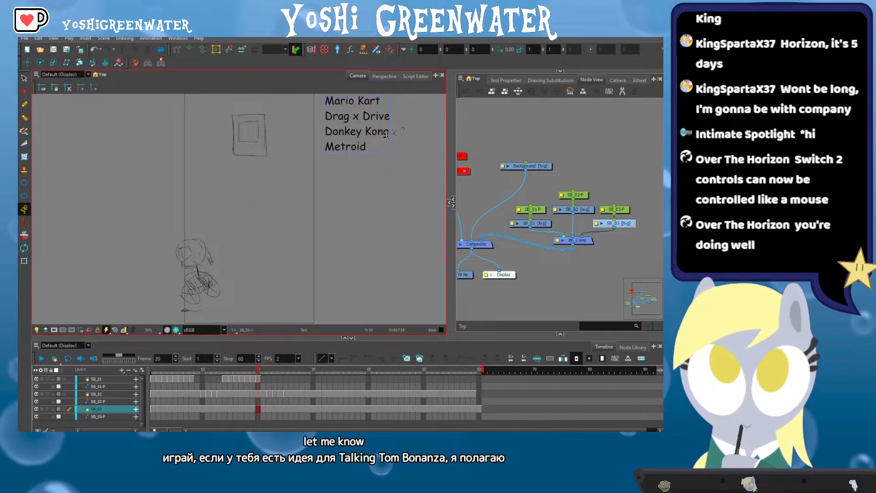
pyautogui.click(384, 139)
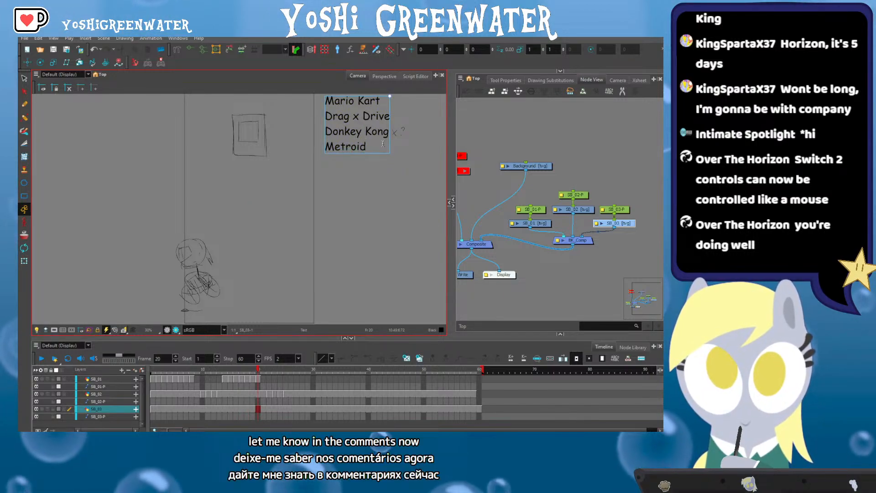
pyautogui.write('B')
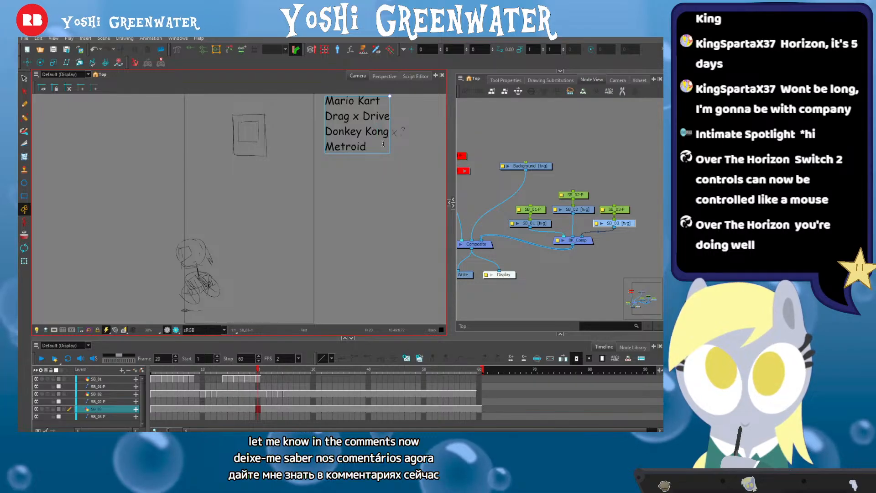
pyautogui.write('on')
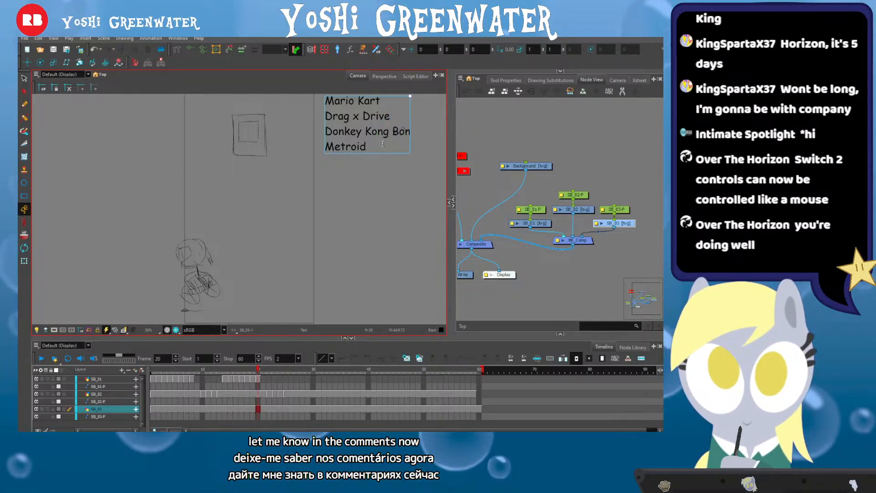
pyautogui.write('anza')
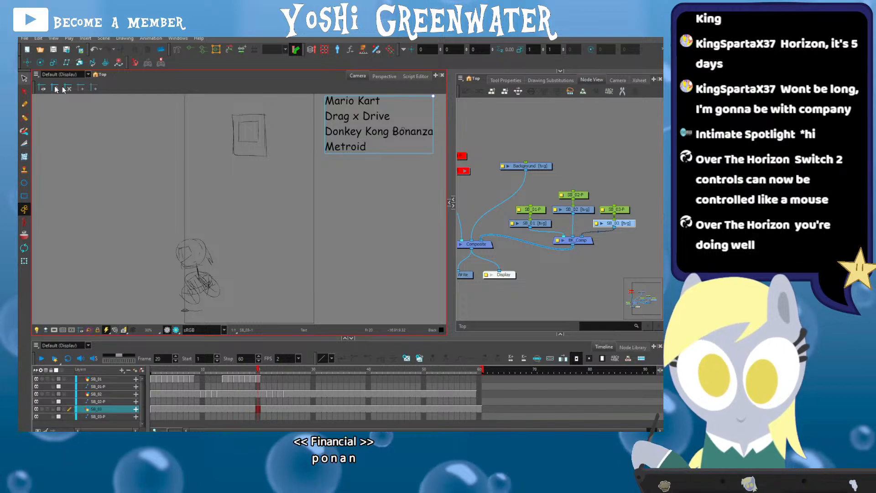
pyautogui.click(24, 79)
# Step forward frame by frame from frame 20 to frame 27 to check the frames after the cyclist's exit
pyautogui.press('space')
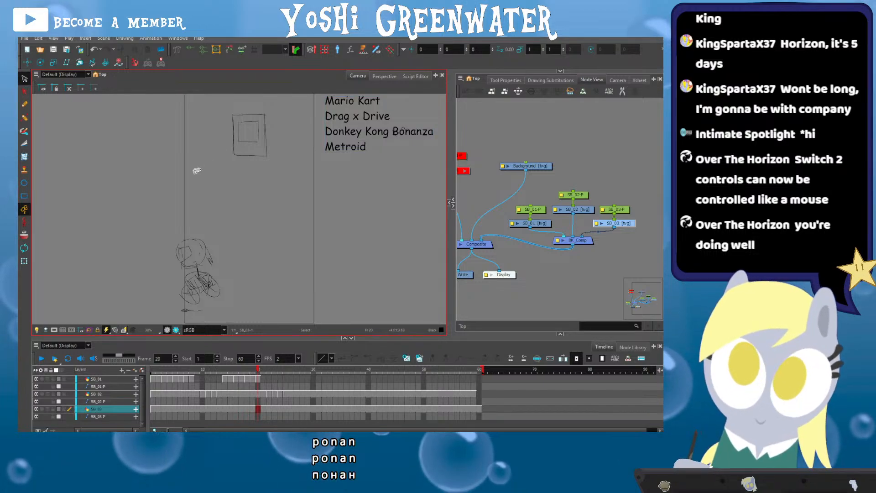
pyautogui.moveTo(173, 173); pyautogui.dragTo(179, 173)
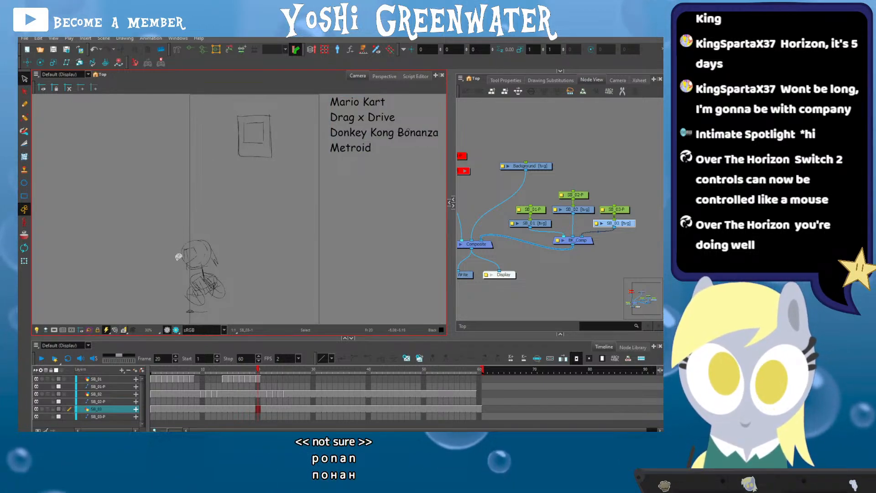
pyautogui.press('.')
pyautogui.press('.')
pyautogui.press('.')
pyautogui.press('.')
pyautogui.press('.')
pyautogui.press('.')
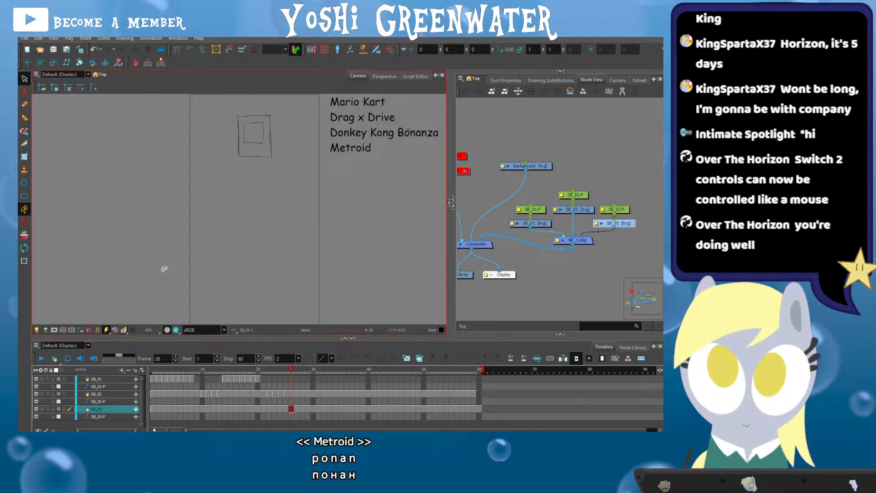
pyautogui.press('.')
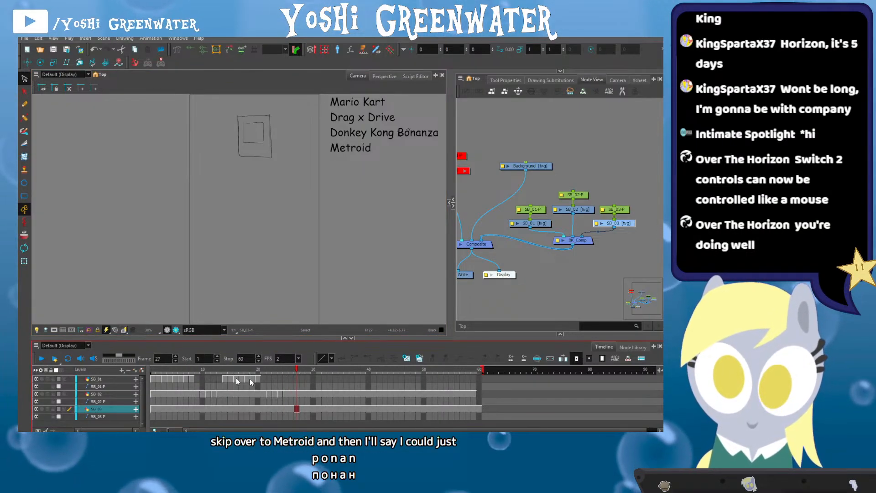
# Try moving SB_01's second block of drawings so it starts at frame 28, and undo the move
pyautogui.moveTo(225, 378); pyautogui.dragTo(325, 381)
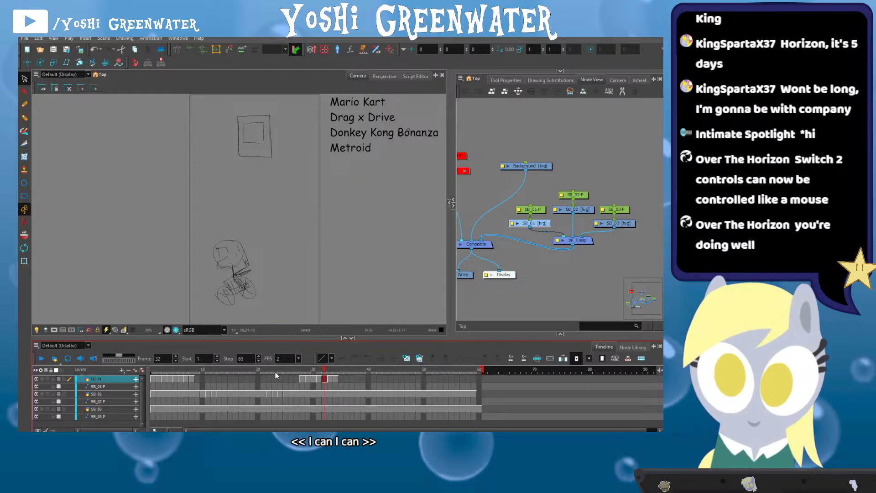
pyautogui.hotkey('ctrl', 'z')
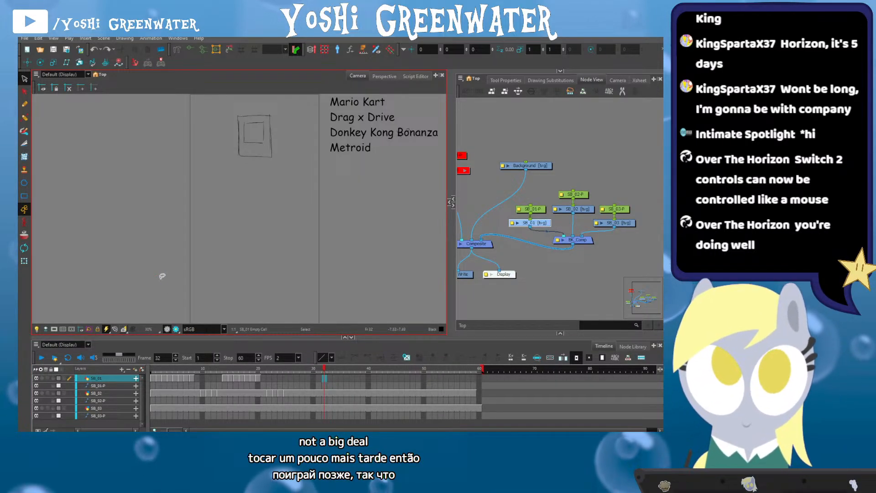
# Go to frame 26 and select SB_01's empty cell there
pyautogui.moveTo(622, 178); pyautogui.dragTo(498, 248)
pyautogui.moveTo(192, 337); pyautogui.dragTo(186, 343)
pyautogui.click(291, 373)
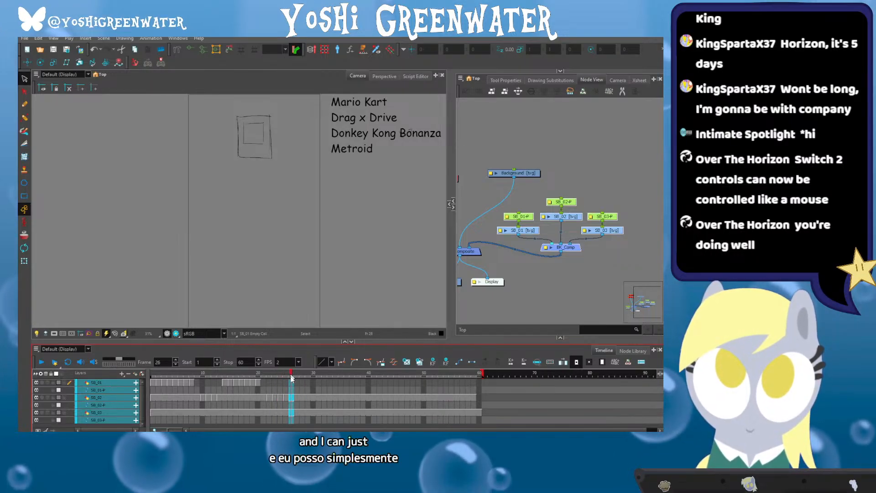
pyautogui.click(291, 382)
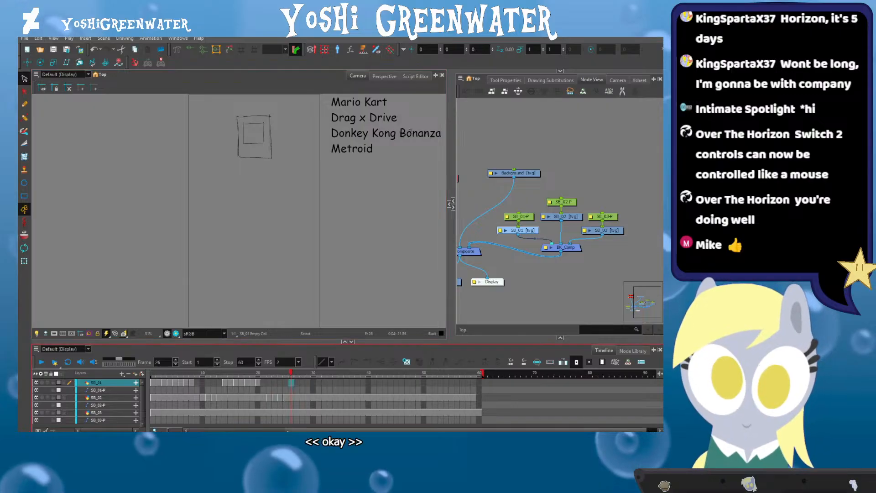
# Switch to the OBS streaming window to look at the live control panel, and move it off the drawing workspace
pyautogui.hotkey('alt', 'Tab')
pyautogui.moveTo(230, 38); pyautogui.dragTo(91, 73)
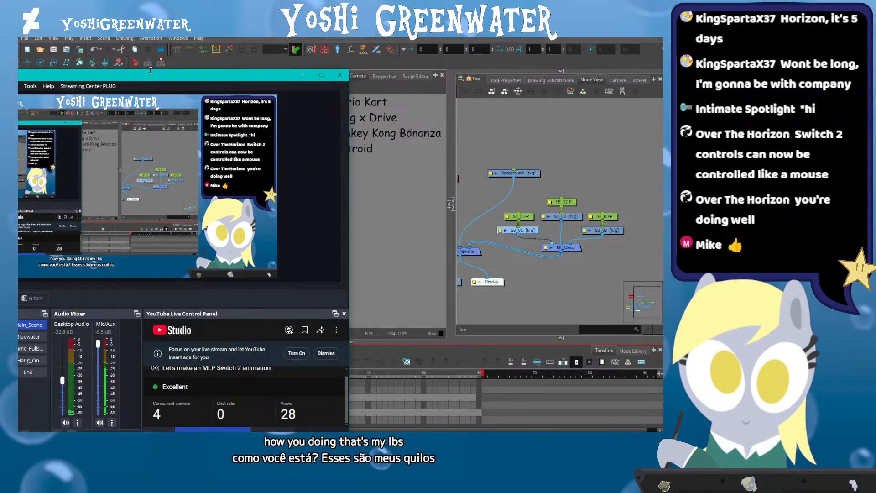
pyautogui.moveTo(149, 73); pyautogui.dragTo(18, 98)
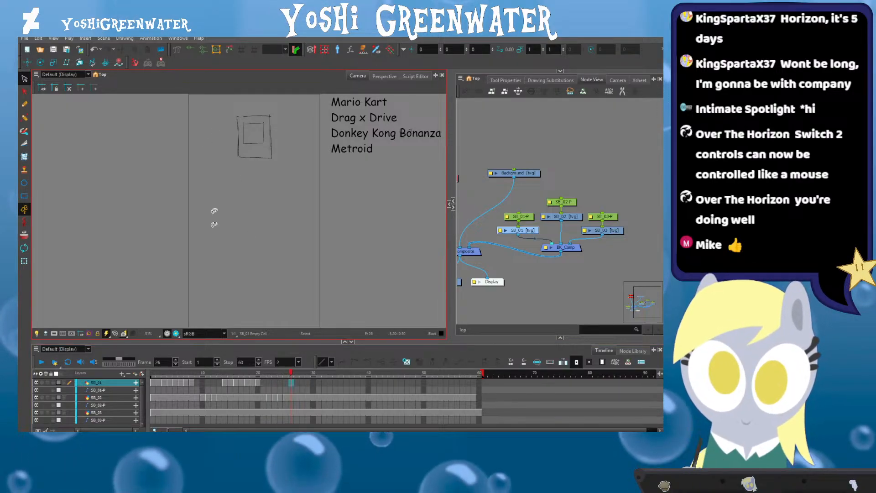
# Return to frame 1 and enlarge the Camera view by shrinking the Timeline area
pyautogui.moveTo(226, 342); pyautogui.dragTo(224, 338)
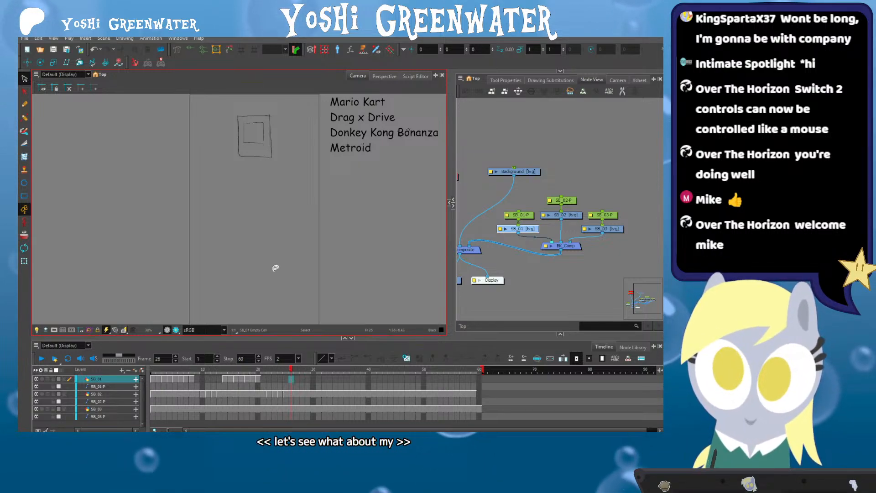
pyautogui.moveTo(265, 337); pyautogui.dragTo(265, 340)
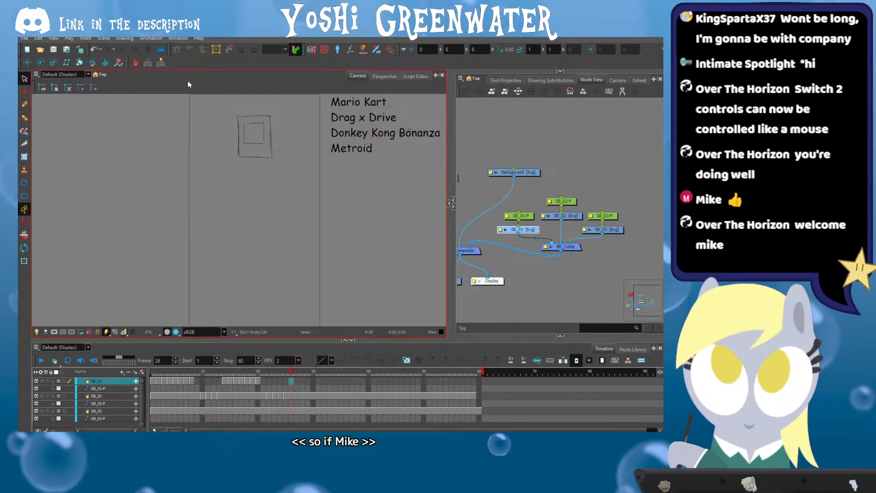
pyautogui.hotkey('shift', ',')
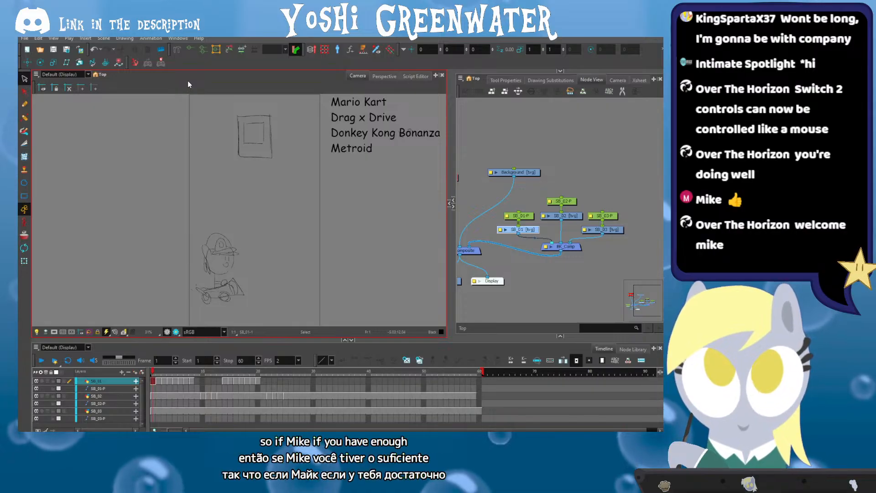
pyautogui.moveTo(150, 353); pyautogui.dragTo(149, 386)
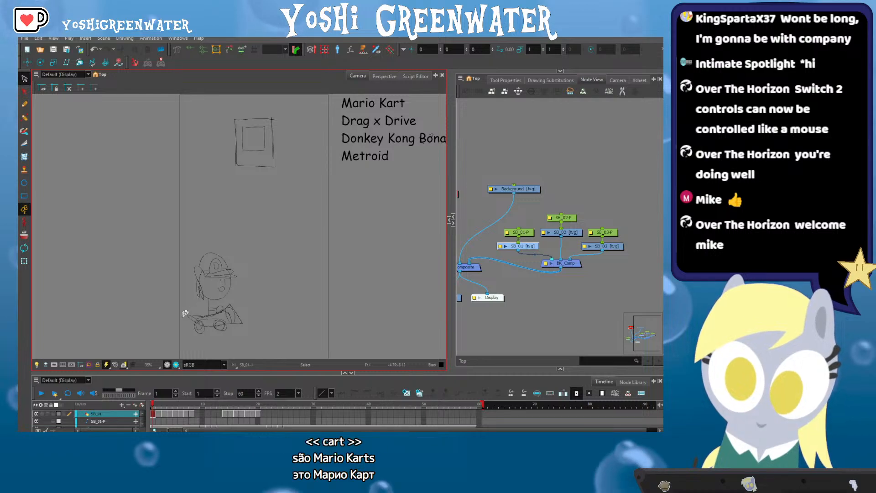
# Step forward frame by frame from frame 1 to frame 13 to review the Mario Kart gag and the pause after it
pyautogui.press('.')
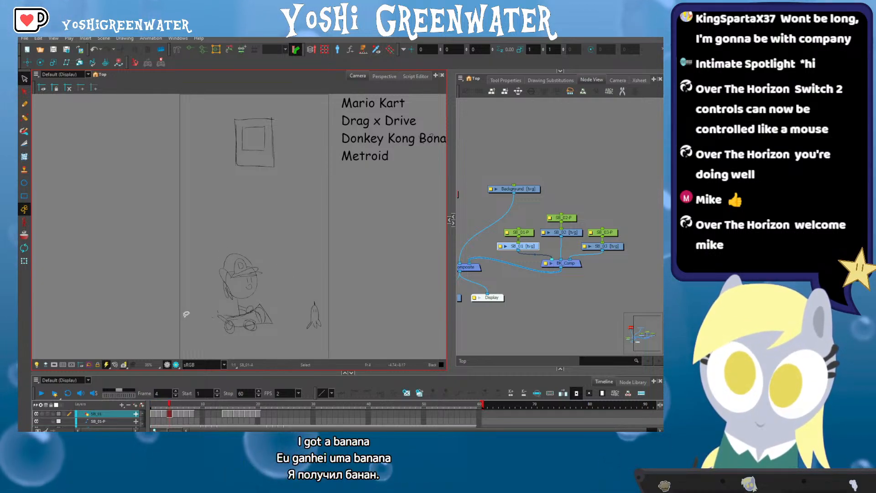
pyautogui.press('.')
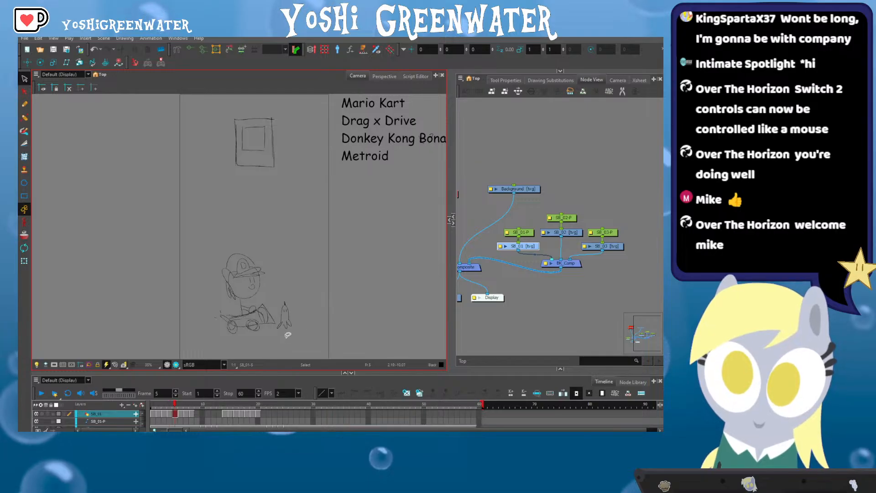
pyautogui.press('.')
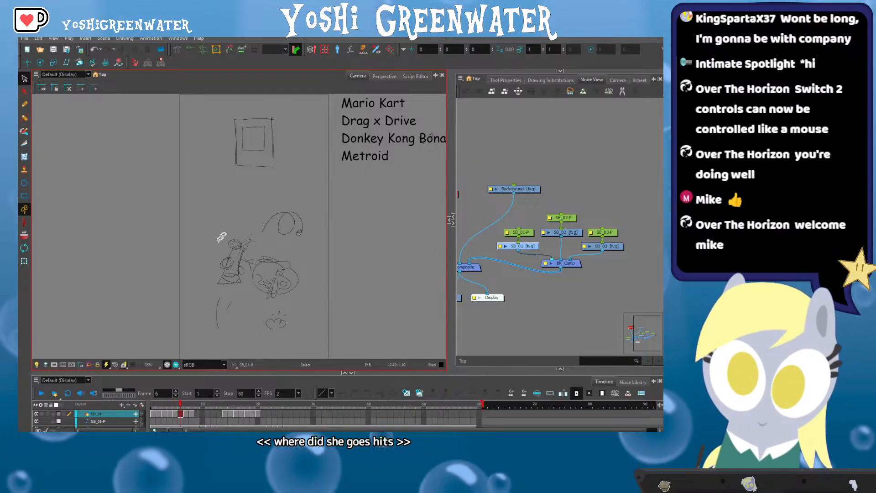
pyautogui.press('.')
pyautogui.press('.')
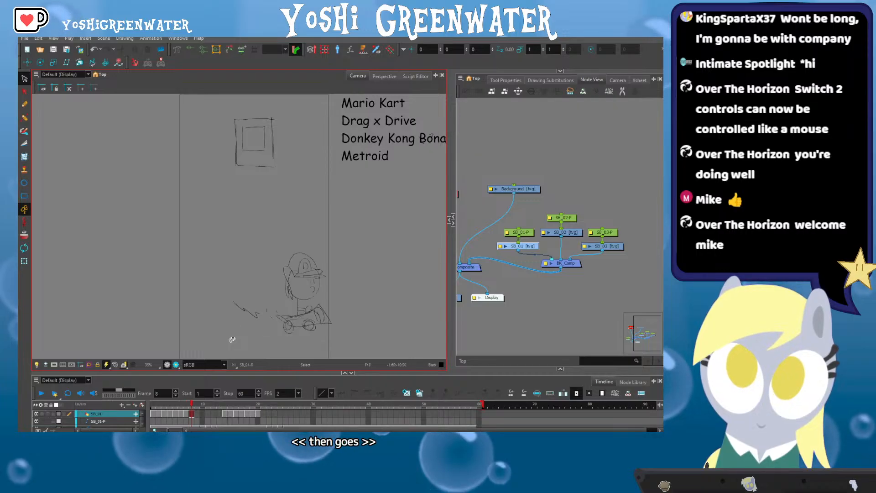
pyautogui.press('.')
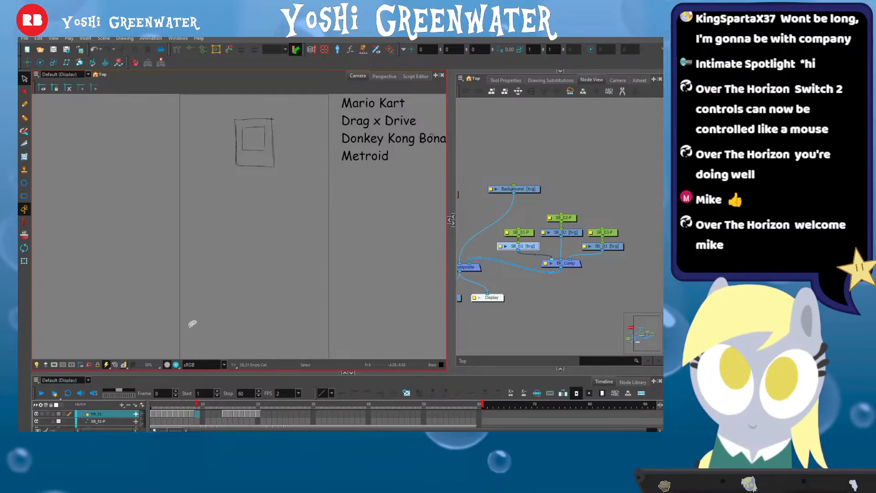
pyautogui.press('.')
pyautogui.press('.')
pyautogui.press('.')
pyautogui.press('.')
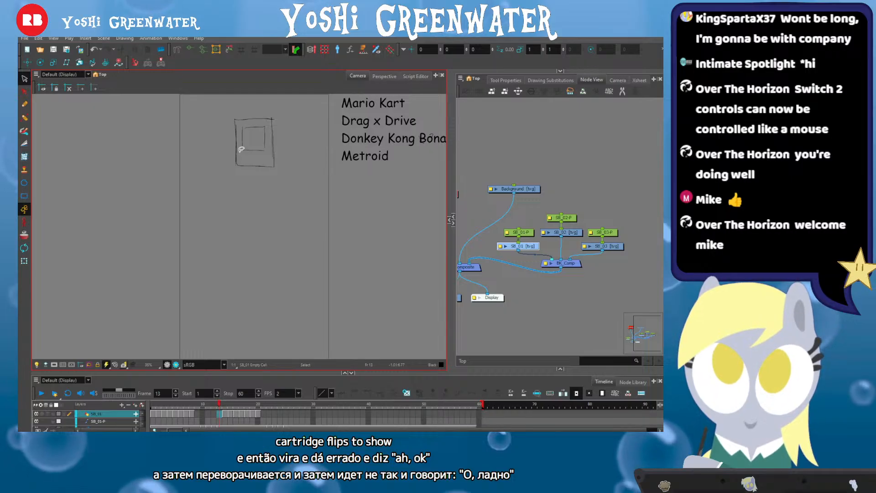
# Step forward frame by frame from frame 14 to frame 26 to review the Drag x Drive cyclist gag
pyautogui.press('.')
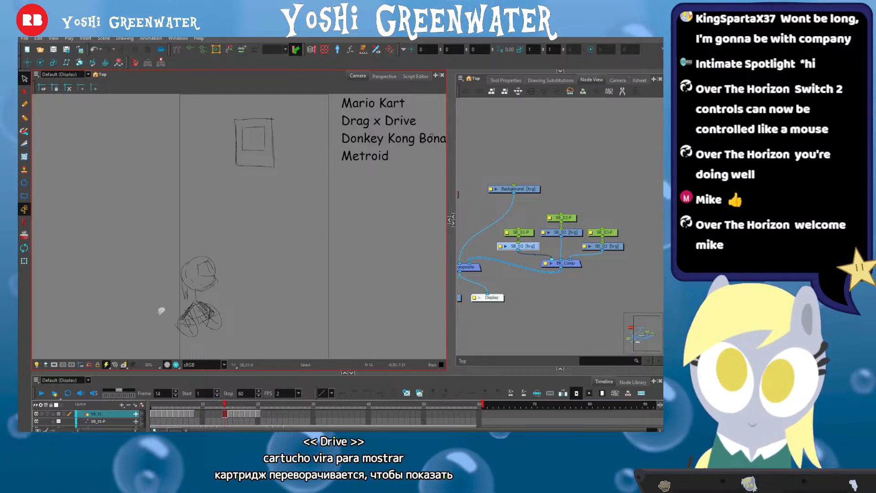
pyautogui.press('.')
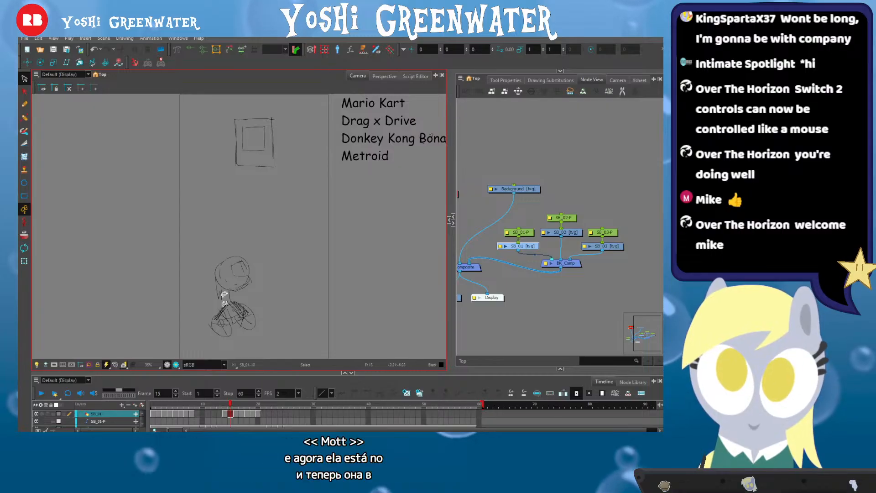
pyautogui.press('.')
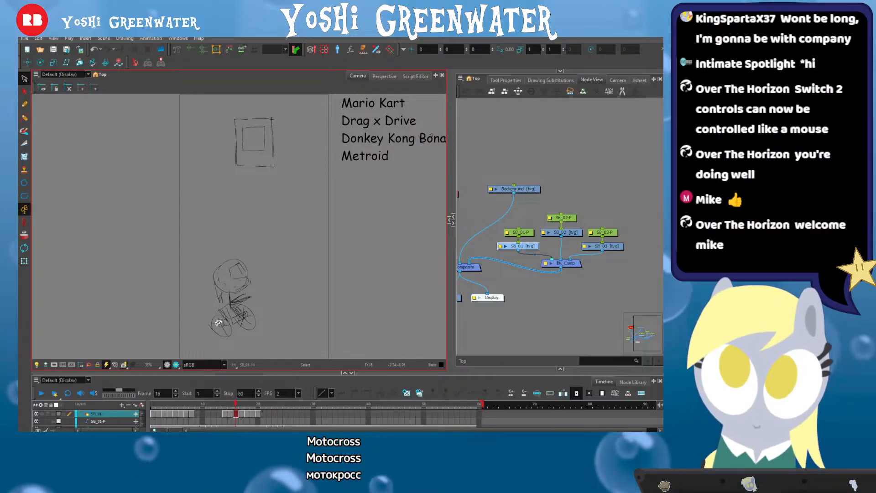
pyautogui.press('.')
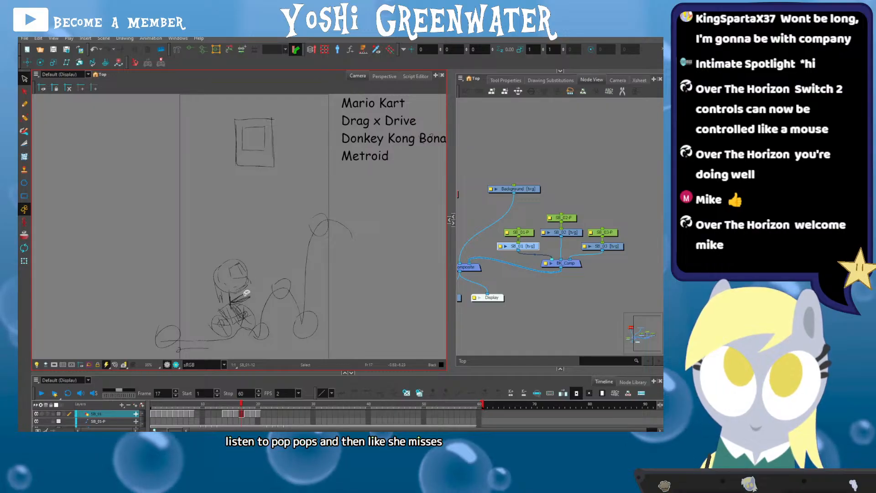
pyautogui.press('.')
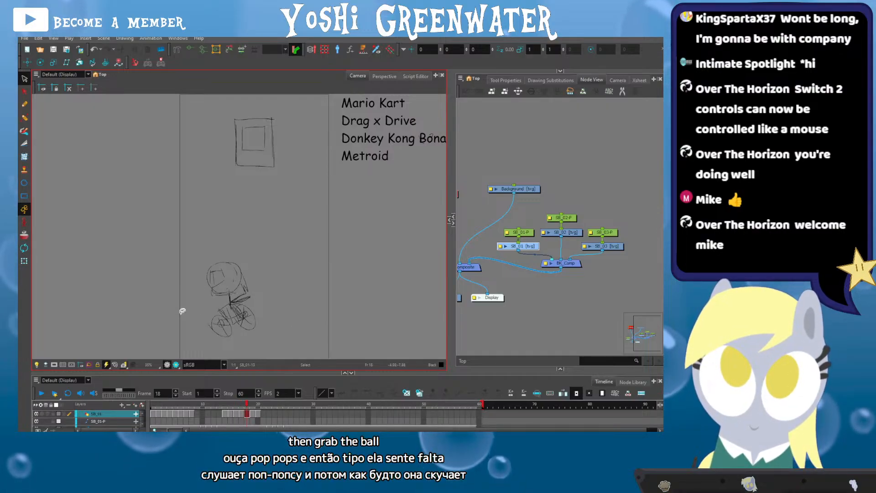
pyautogui.press('.')
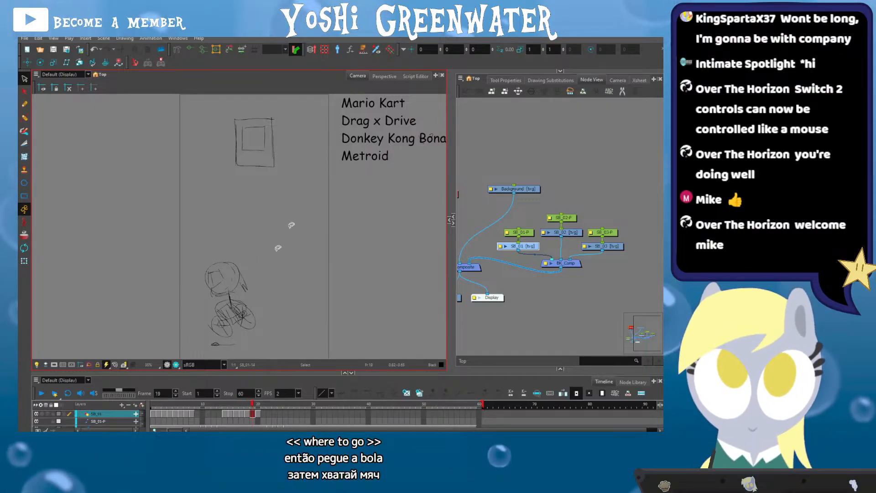
pyautogui.press('.')
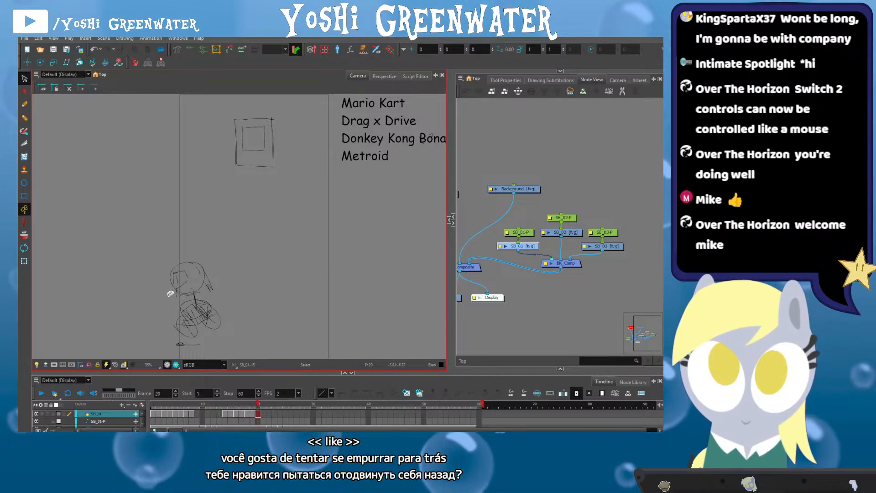
pyautogui.press('.')
pyautogui.press('.')
pyautogui.press('.')
pyautogui.press('.')
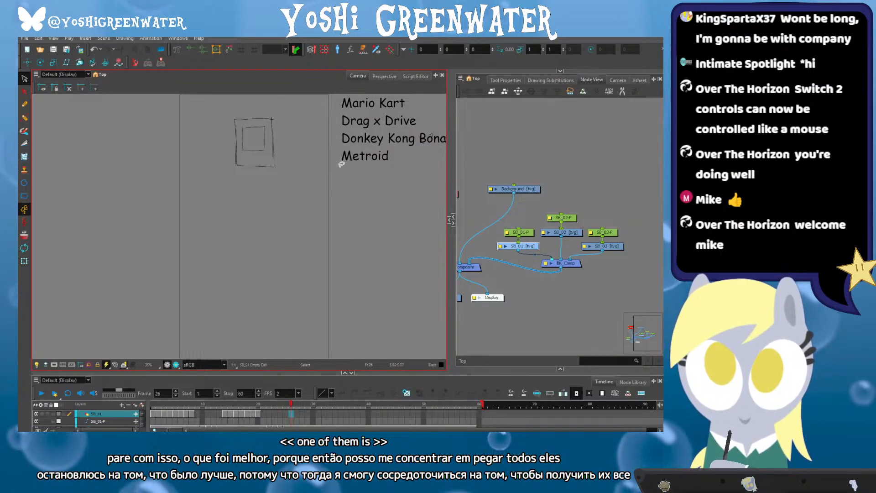
# On SB_01's frame 17, try sketching a straight ball path and a ball across the cyclist drawing, and undo the strokes
pyautogui.press(',')
pyautogui.press(',')
pyautogui.press(',')
pyautogui.press(',')
pyautogui.press(',')
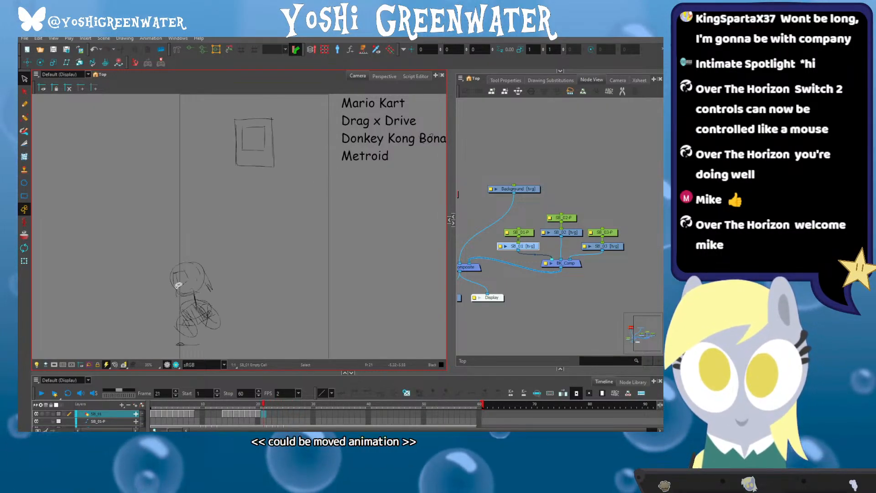
pyautogui.press(',')
pyautogui.press(',')
pyautogui.press(',')
pyautogui.press(',')
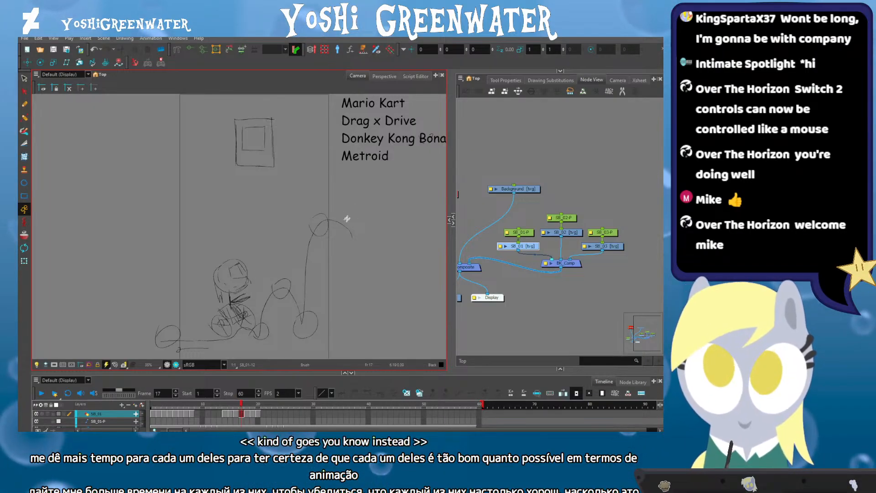
pyautogui.moveTo(199, 344); pyautogui.dragTo(179, 353)
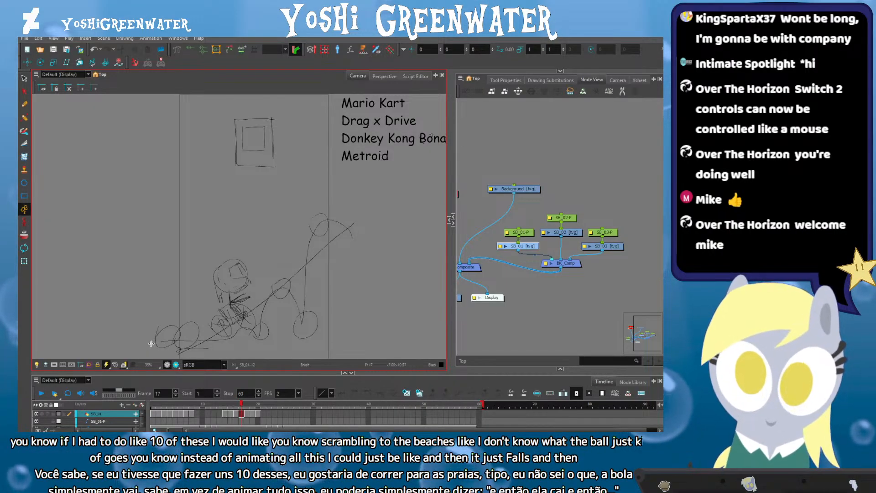
pyautogui.hotkey('ctrl', 'z')
pyautogui.hotkey('ctrl', 'z')
pyautogui.hotkey('shift', 't')
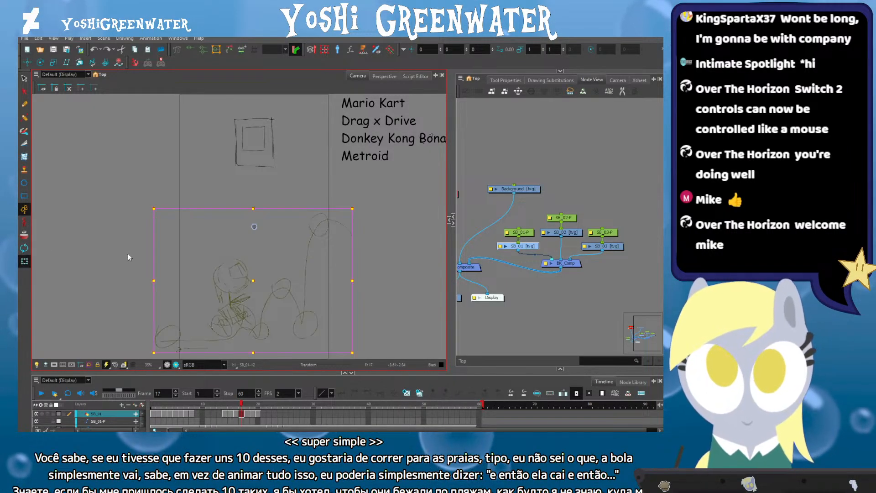
pyautogui.click(158, 255)
# Advance to frame 27 and select the SB_01 drawing layer there
pyautogui.press('.')
pyautogui.press('.')
pyautogui.press('.')
pyautogui.press('.')
pyautogui.press('.')
pyautogui.press('.')
pyautogui.press('.')
pyautogui.press('.')
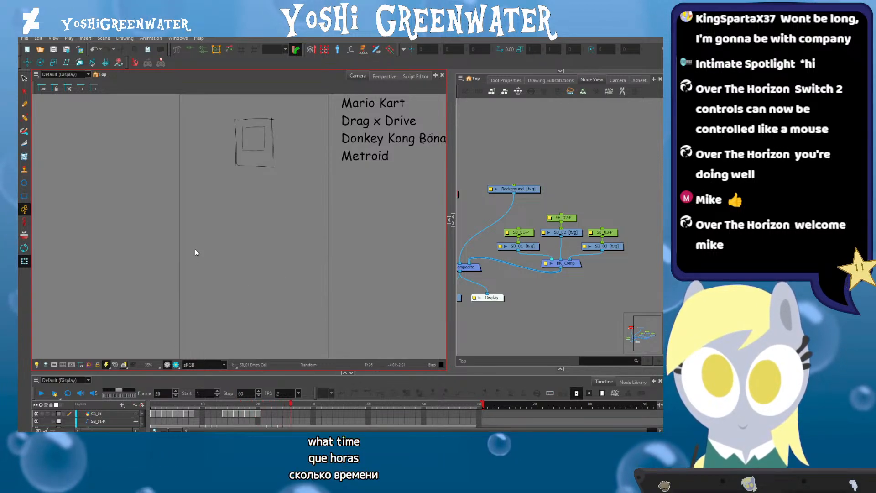
pyautogui.click(508, 247)
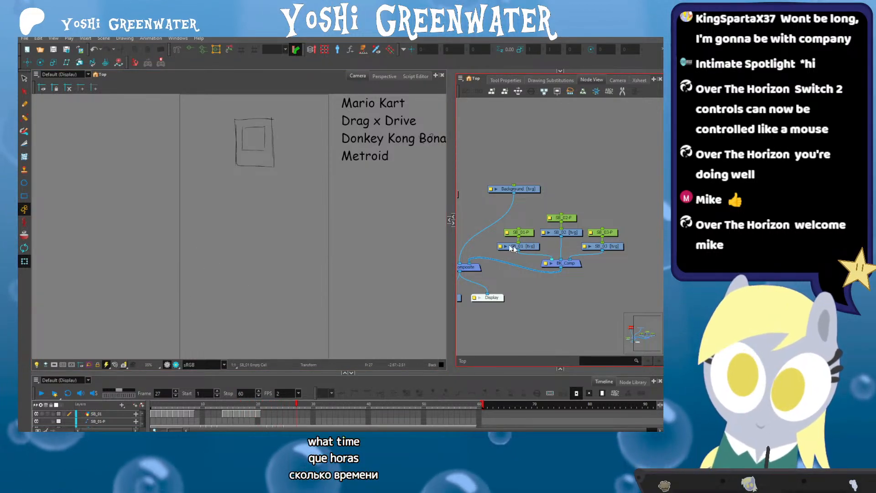
pyautogui.click(189, 299)
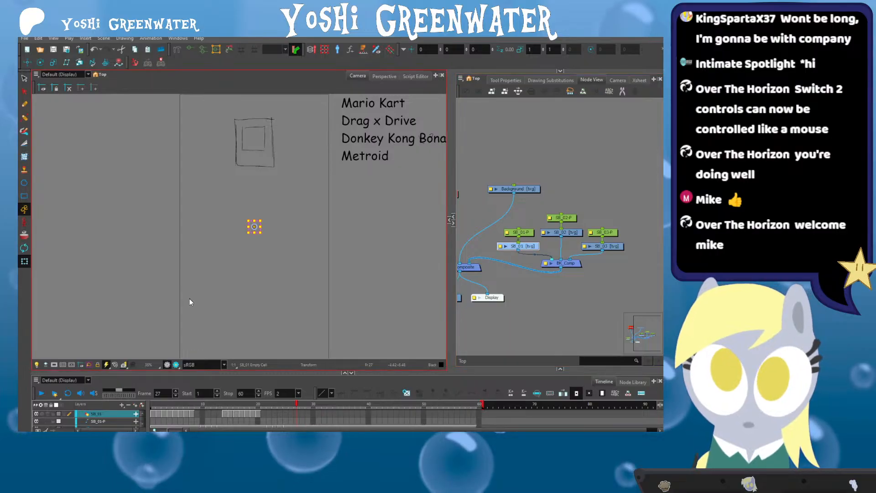
# With the Brush, start a helmeted head on SB_01's frame 27, sketching the rounded dome and a boxy visor opening
pyautogui.moveTo(186, 301); pyautogui.dragTo(208, 282)
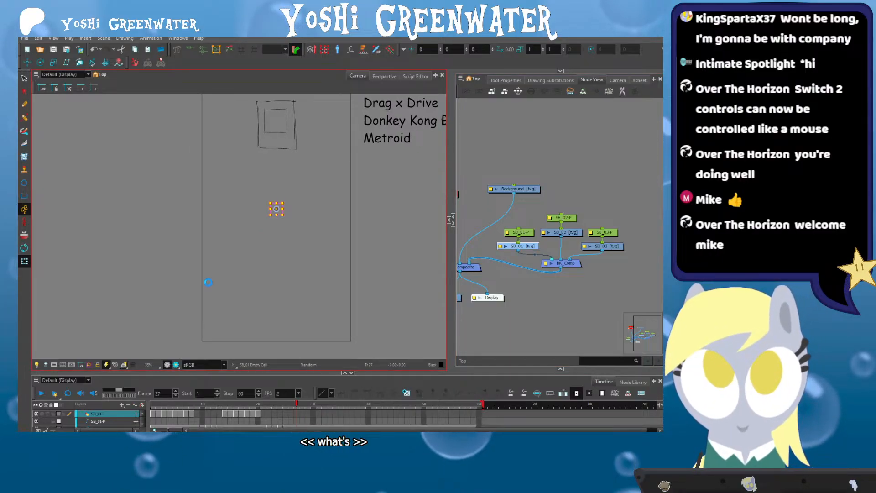
pyautogui.press('2')
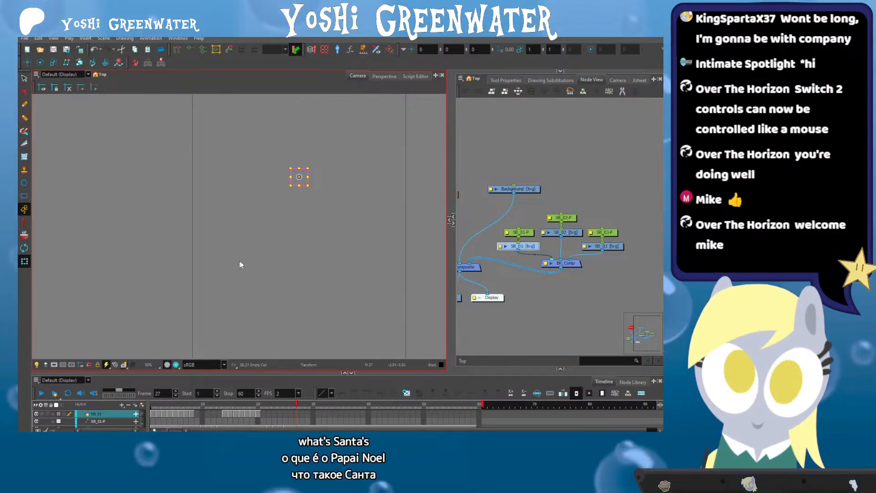
pyautogui.moveTo(237, 255)
pyautogui.mouseDown()
pyautogui.moveTo(252, 234)
pyautogui.moveTo(214, 232)
pyautogui.mouseUp()
pyautogui.hotkey('alt', 'b')
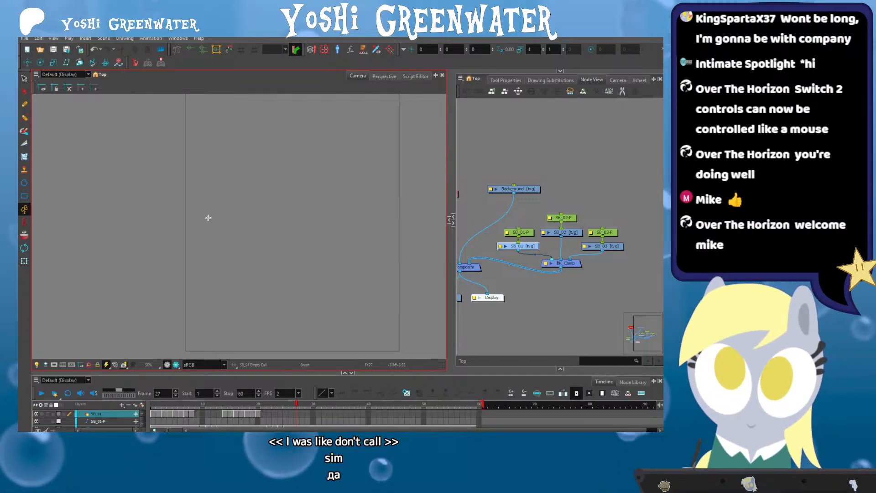
pyautogui.moveTo(208, 218); pyautogui.dragTo(228, 224)
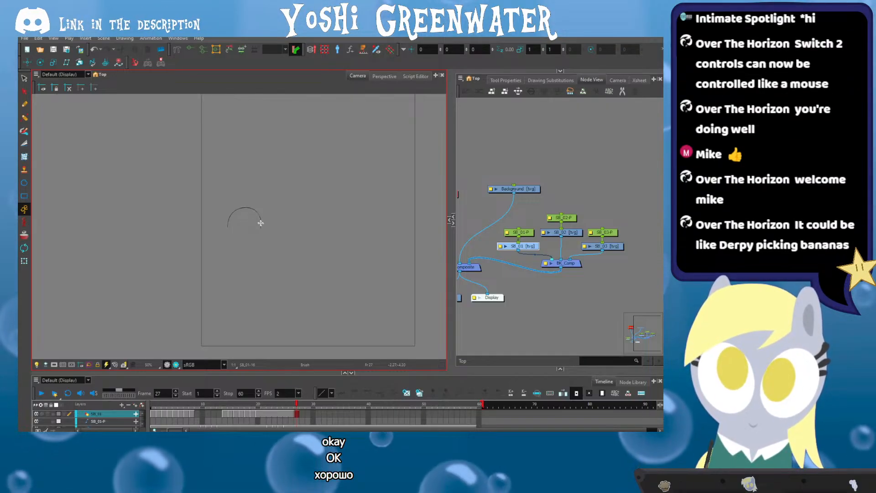
pyautogui.moveTo(261, 222)
pyautogui.mouseDown()
pyautogui.moveTo(236, 226)
pyautogui.moveTo(262, 235)
pyautogui.mouseUp()
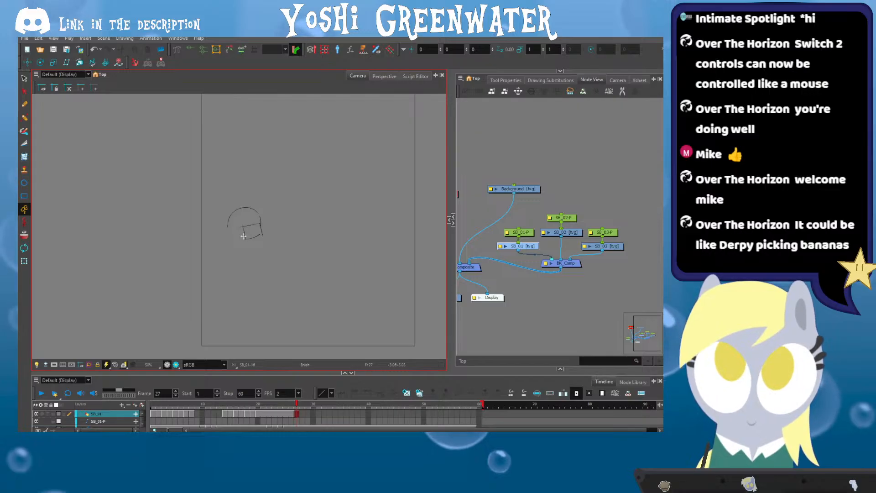
# Look back at the kart driver drawings up to frame 5 as reference for the new character
pyautogui.click(164, 409)
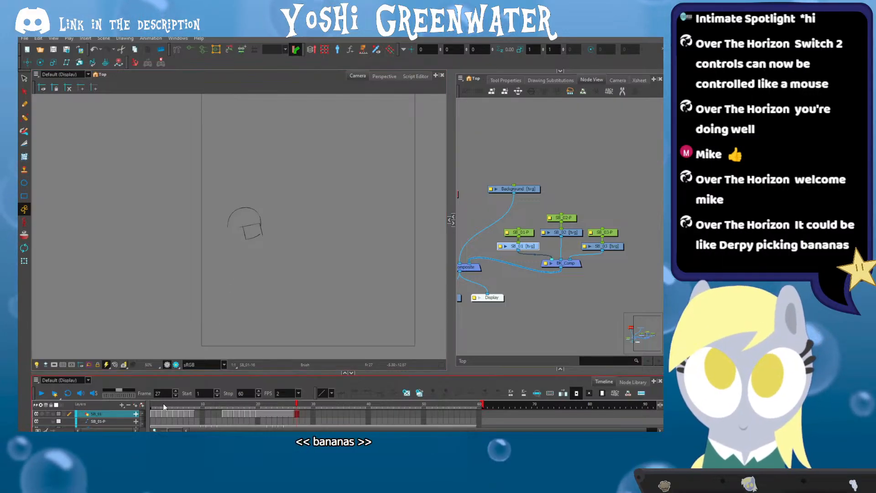
pyautogui.press('.')
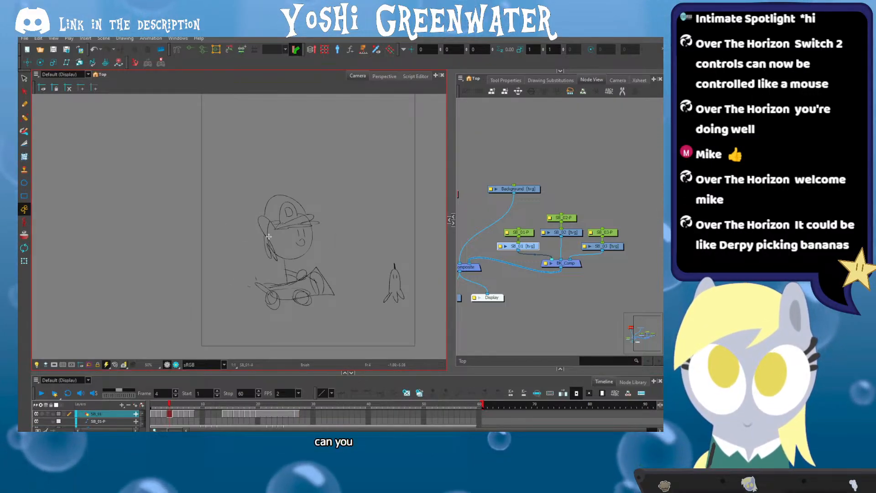
pyautogui.press('.')
pyautogui.press('.')
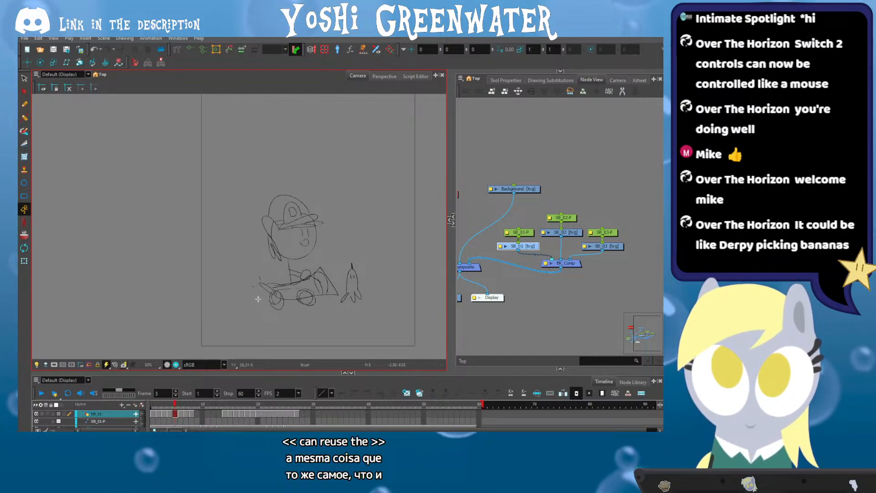
# Return to SB_01's frame 27 and sketch the helmeted character's hair strands, torso line, round shoulder pads, arms and legs
pyautogui.click(297, 407)
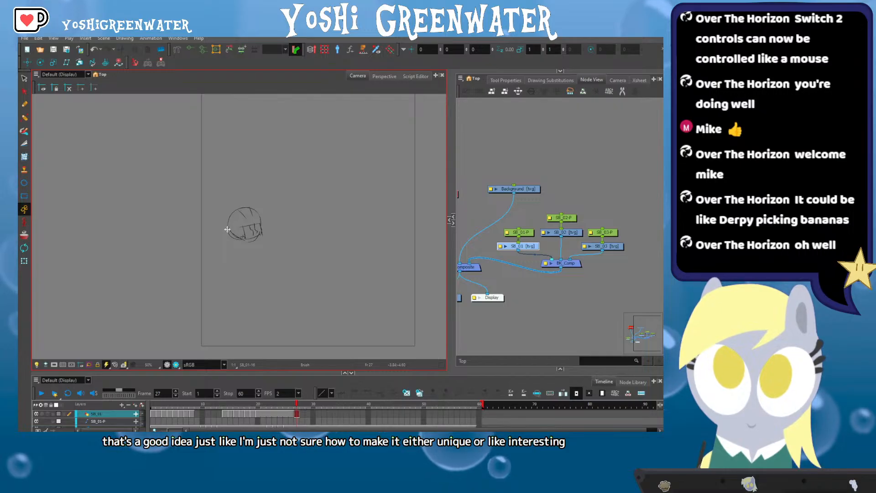
pyautogui.scroll(3, 227, 229)
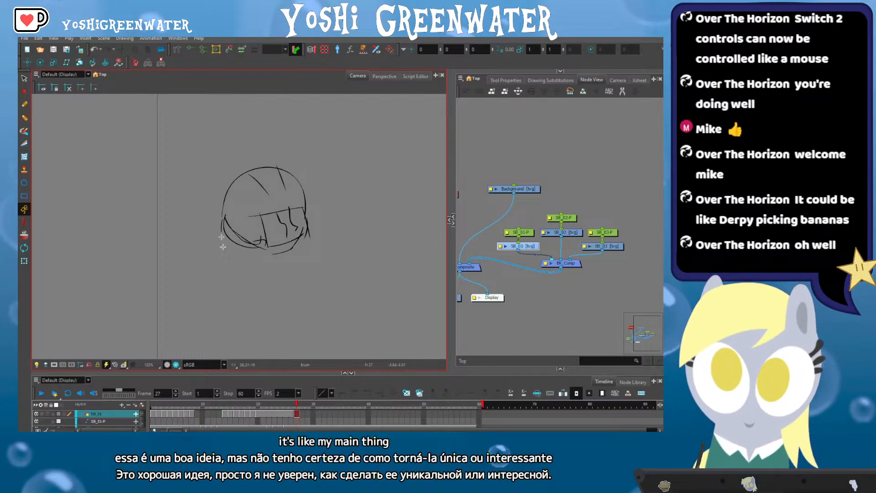
pyautogui.moveTo(235, 212); pyautogui.dragTo(231, 194)
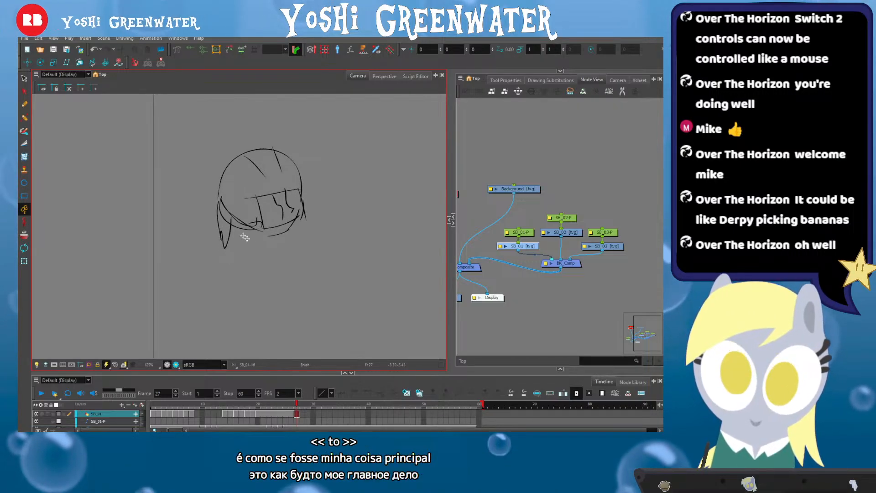
pyautogui.moveTo(250, 228)
pyautogui.mouseDown()
pyautogui.moveTo(248, 210)
pyautogui.moveTo(255, 273)
pyautogui.mouseUp()
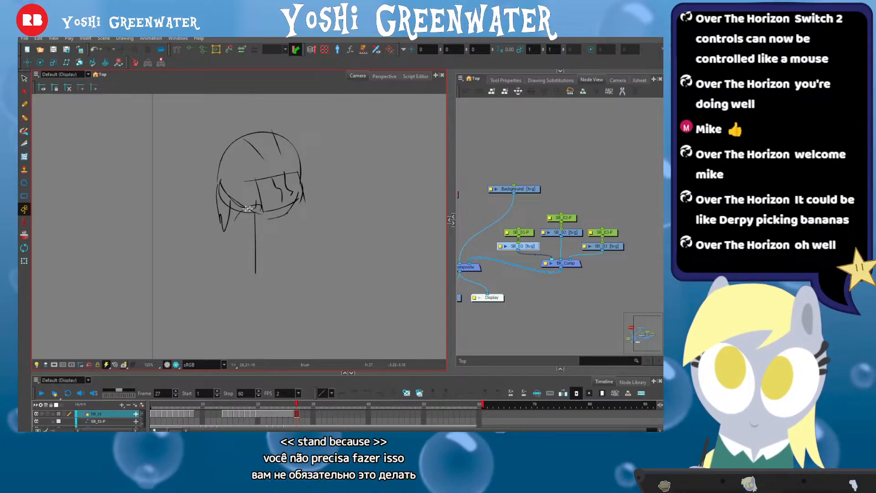
pyautogui.moveTo(250, 212)
pyautogui.mouseDown()
pyautogui.moveTo(257, 226)
pyautogui.moveTo(236, 216)
pyautogui.mouseUp()
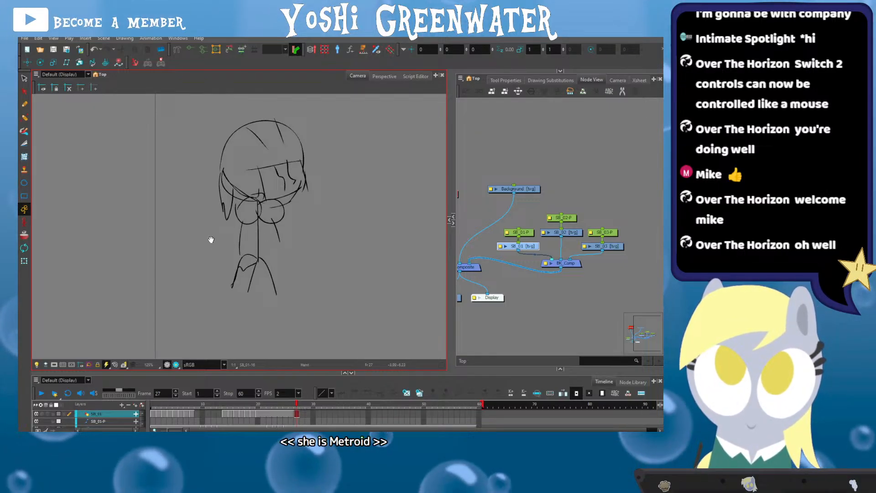
# Add a boxy arm cannon and hatch marks inside the shoulder circles, and redraw the other arm
pyautogui.moveTo(209, 240)
pyautogui.mouseDown()
pyautogui.moveTo(242, 245)
pyautogui.moveTo(236, 255)
pyautogui.moveTo(250, 235)
pyautogui.mouseUp()
pyautogui.moveTo(238, 267); pyautogui.dragTo(246, 262)
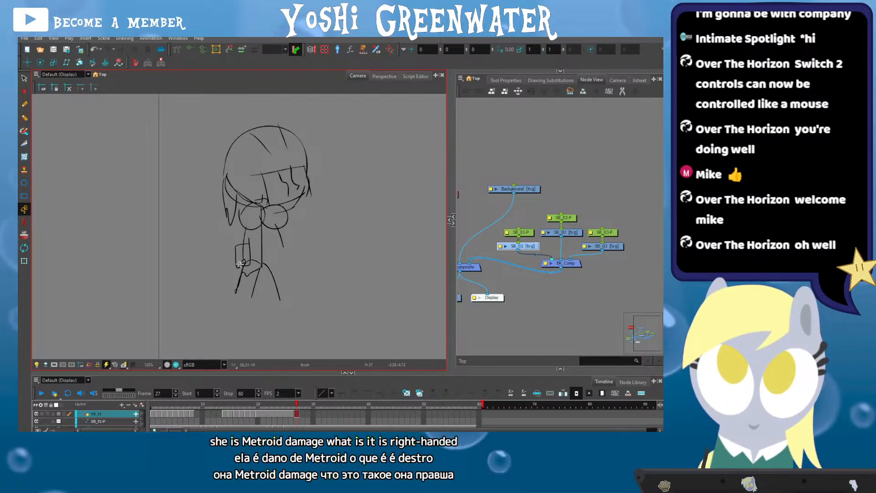
pyautogui.moveTo(220, 216); pyautogui.dragTo(211, 223)
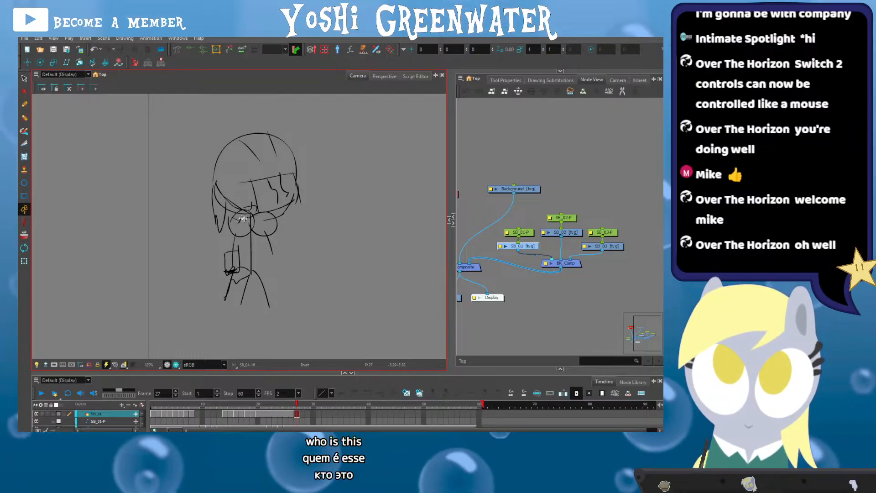
pyautogui.moveTo(259, 222); pyautogui.dragTo(263, 225)
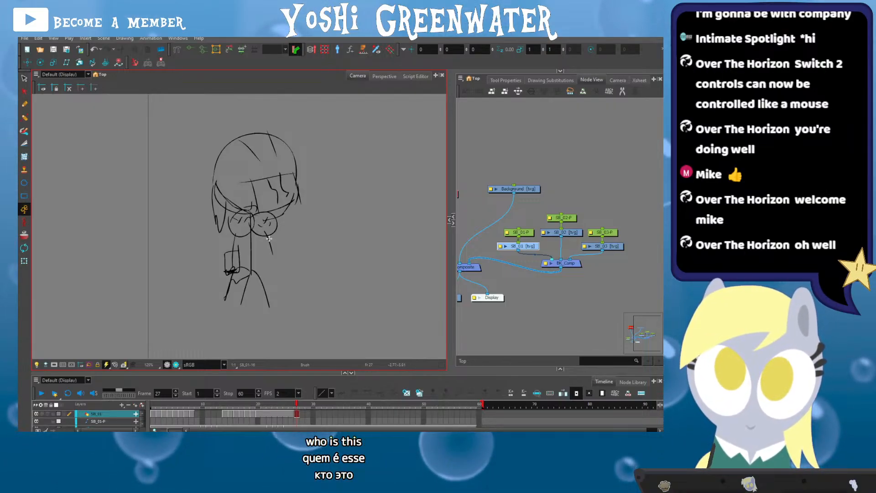
pyautogui.hotkey('alt', 's')
pyautogui.click(251, 244)
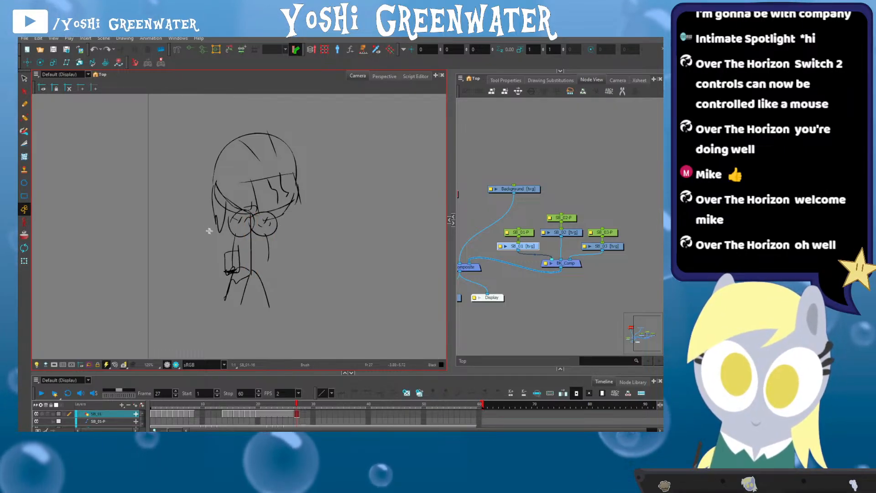
# Try tilting the whole character sketch back and forth while moving it sideways as a walk, and undo the transformations
pyautogui.moveTo(207, 267); pyautogui.dragTo(185, 273)
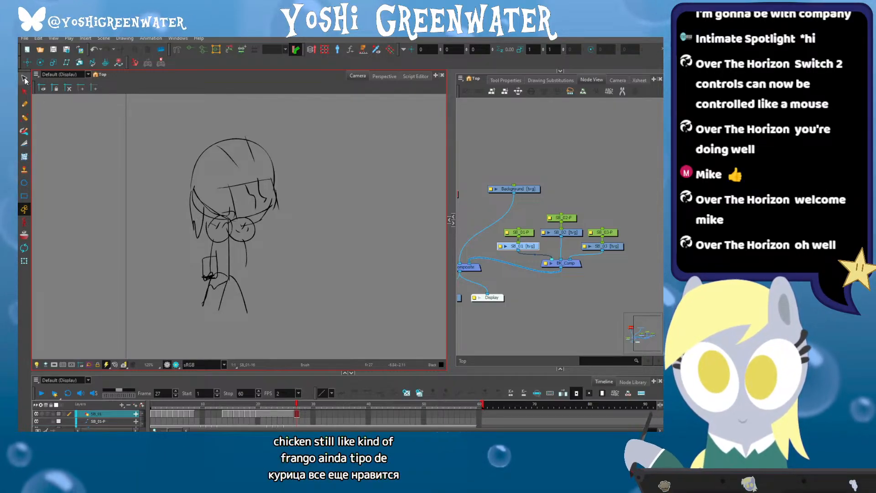
pyautogui.moveTo(251, 119); pyautogui.dragTo(197, 200)
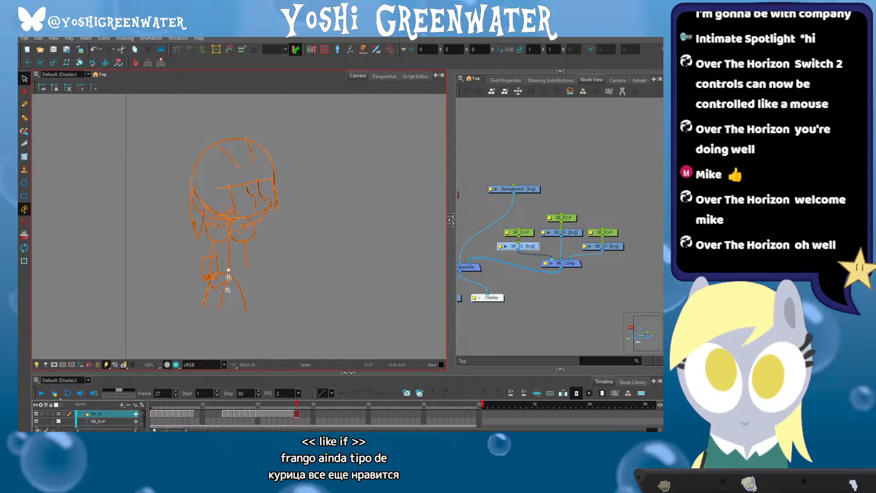
pyautogui.moveTo(184, 124)
pyautogui.mouseDown()
pyautogui.moveTo(121, 148)
pyautogui.moveTo(172, 143)
pyautogui.moveTo(148, 144)
pyautogui.mouseUp()
pyautogui.moveTo(185, 211); pyautogui.dragTo(244, 225)
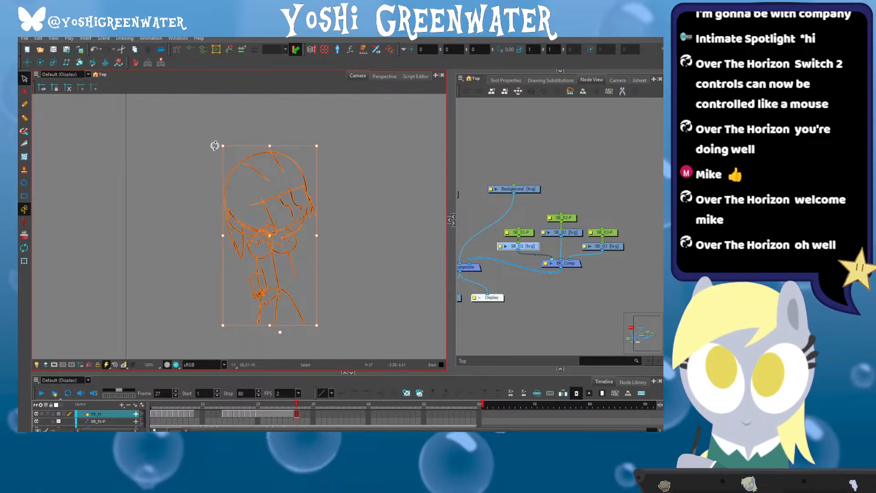
pyautogui.moveTo(215, 145); pyautogui.dragTo(292, 157)
pyautogui.moveTo(277, 190); pyautogui.dragTo(341, 194)
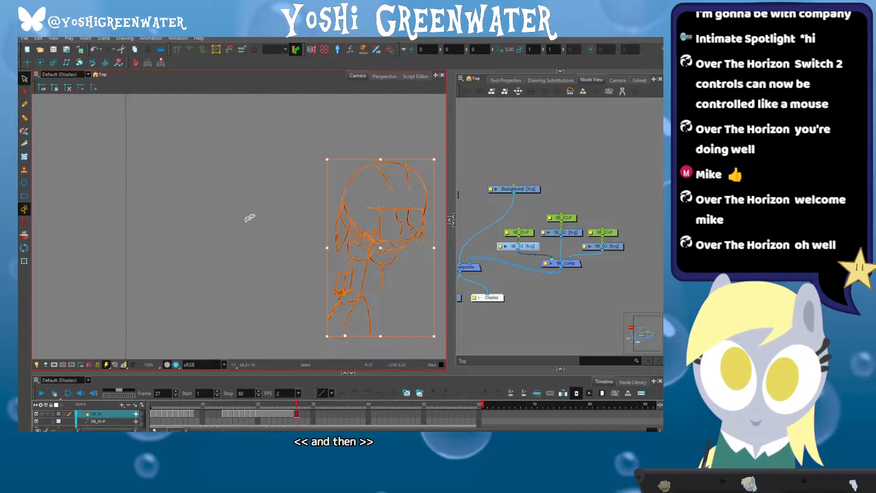
pyautogui.hotkey('ctrl', 'z')
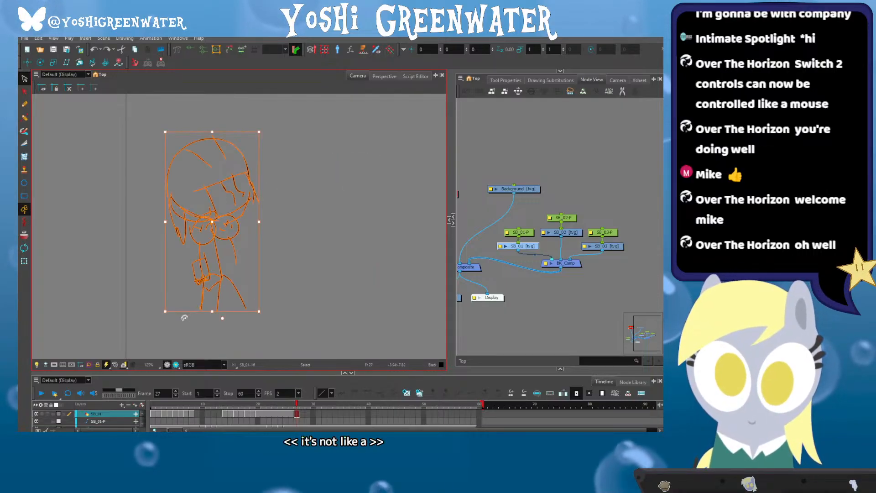
pyautogui.moveTo(210, 239); pyautogui.dragTo(359, 239)
pyautogui.hotkey('ctrl', 'z')
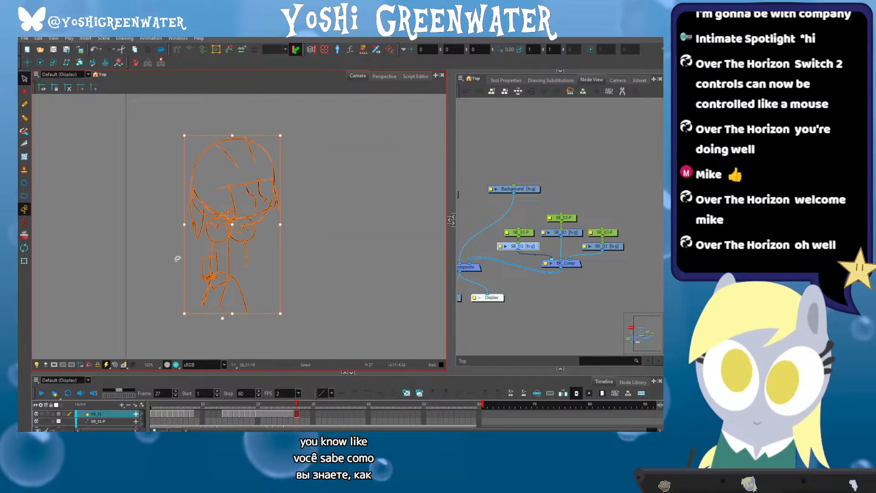
pyautogui.click(162, 259)
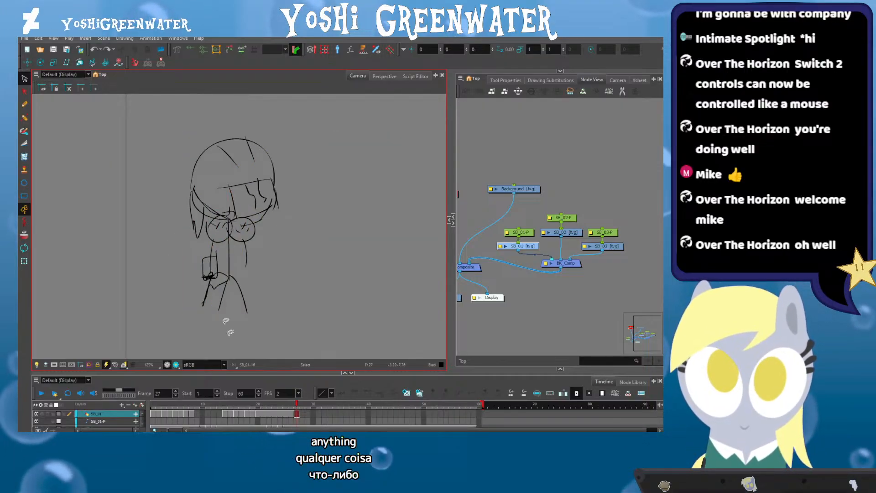
# Clear the leftover cyclist drawing from SB_01 starting at frame 21 by setting its drawing substitution to No Exposure
pyautogui.click(258, 409)
pyautogui.click(264, 411)
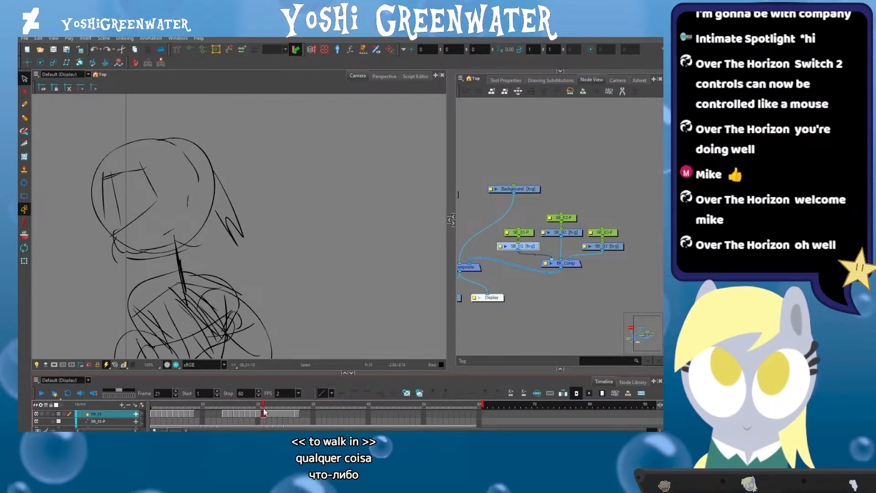
pyautogui.click(550, 80)
pyautogui.click(482, 120)
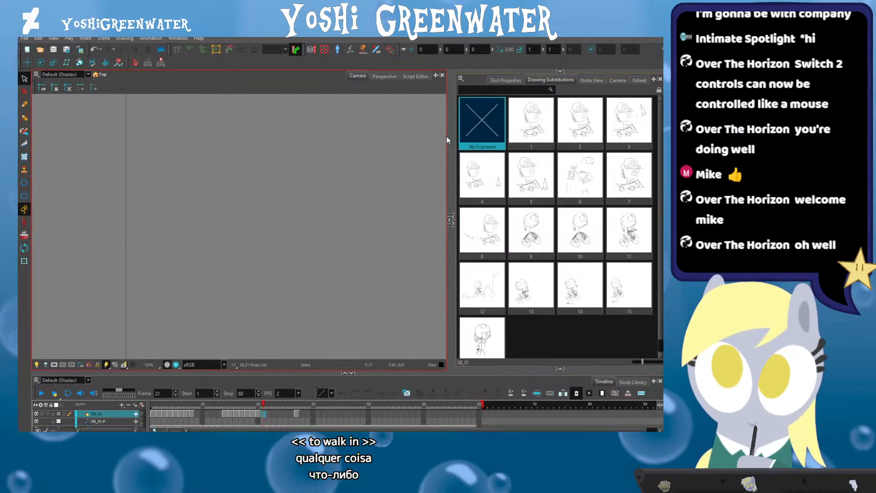
# On frame 27, move the helmeted character slightly lower, scale it up a little, and extend its exposure to frame 60
pyautogui.click(297, 410)
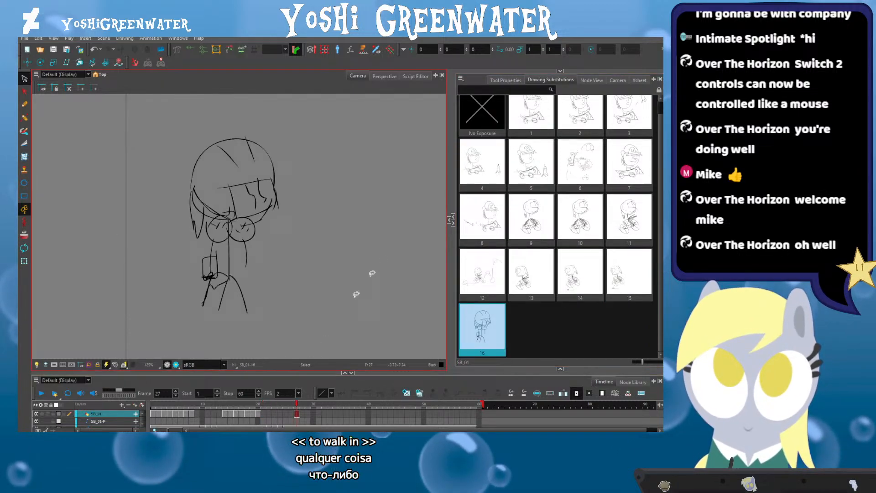
pyautogui.click(588, 80)
pyautogui.scroll(-4, 180, 309)
pyautogui.moveTo(172, 251)
pyautogui.mouseDown()
pyautogui.moveTo(214, 254)
pyautogui.moveTo(176, 265)
pyautogui.moveTo(174, 250)
pyautogui.mouseUp()
pyautogui.moveTo(190, 281); pyautogui.dragTo(193, 291)
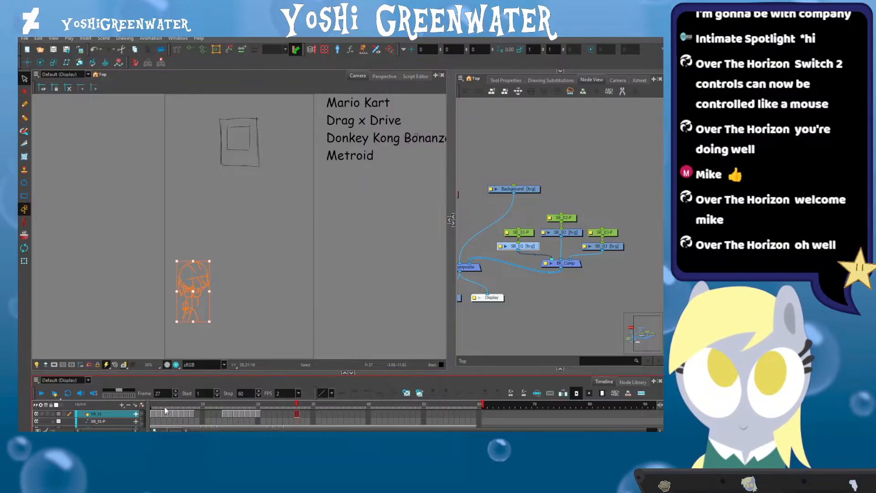
pyautogui.click(296, 405)
pyautogui.moveTo(214, 253); pyautogui.dragTo(160, 309)
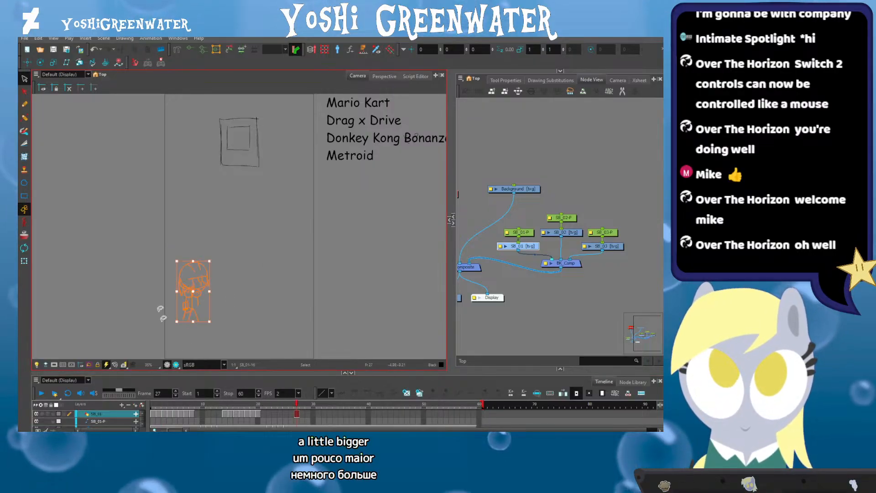
pyautogui.moveTo(176, 261)
pyautogui.mouseDown()
pyautogui.moveTo(170, 247)
pyautogui.moveTo(189, 272)
pyautogui.moveTo(171, 243)
pyautogui.mouseUp()
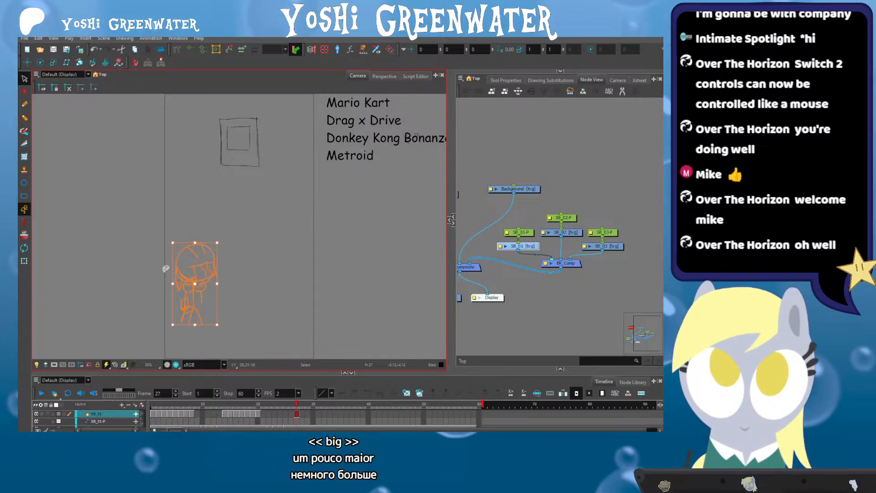
pyautogui.click(163, 253)
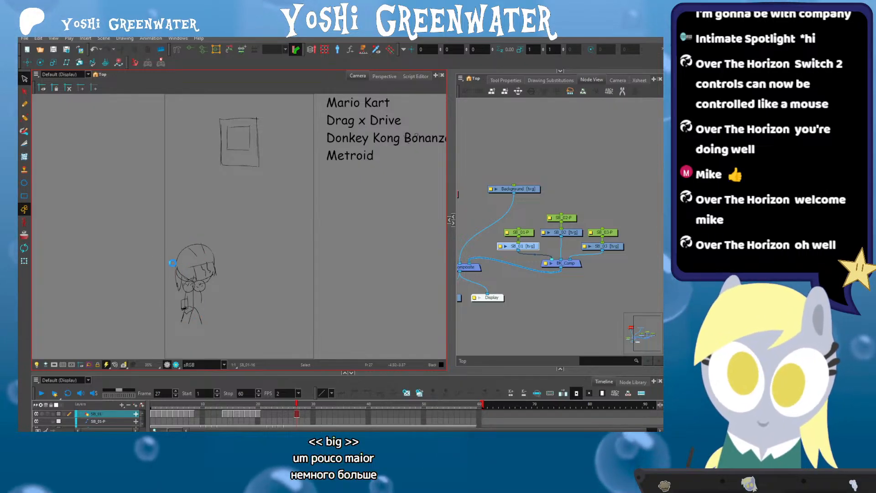
pyautogui.click(303, 406)
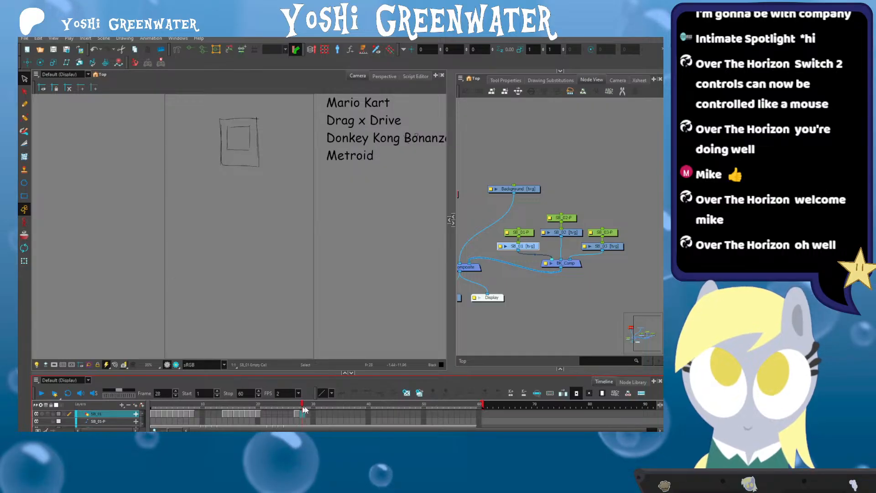
pyautogui.click(297, 406)
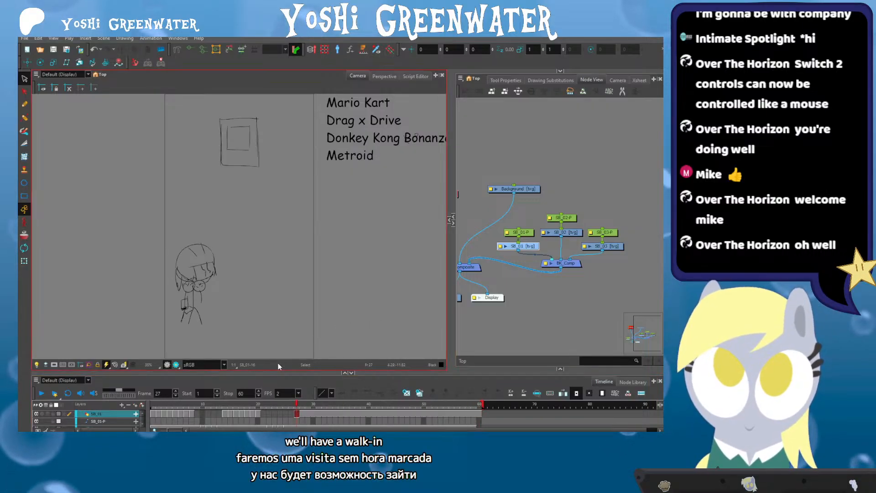
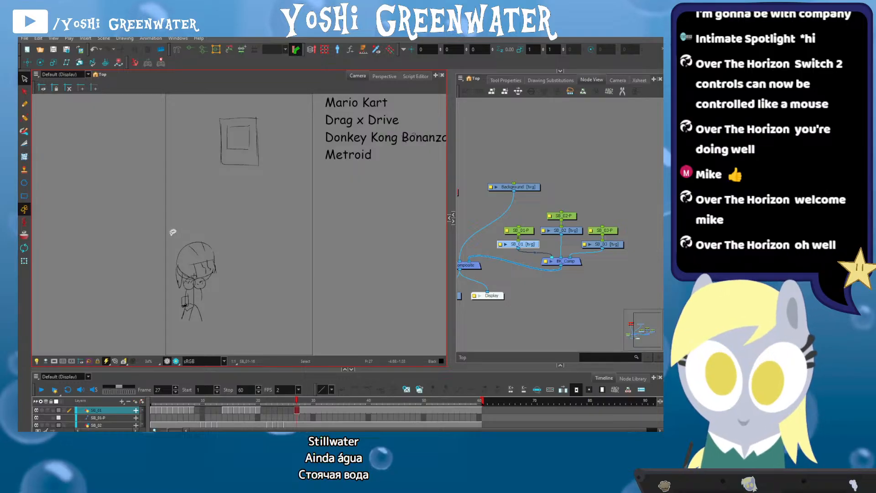
# Duplicate the helmeted character as a separate SB_01 drawing on frame 28 and shift the copy farther into the shot
pyautogui.scroll(3, 190, 295)
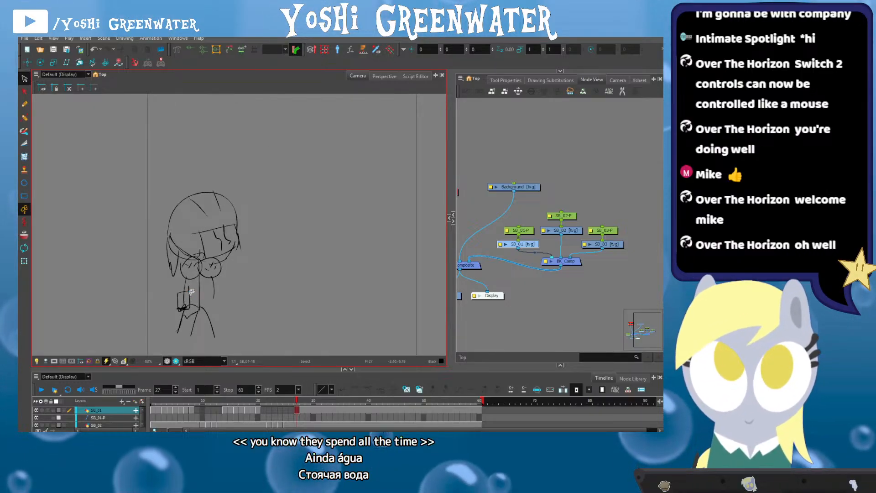
pyautogui.moveTo(147, 241); pyautogui.dragTo(160, 231)
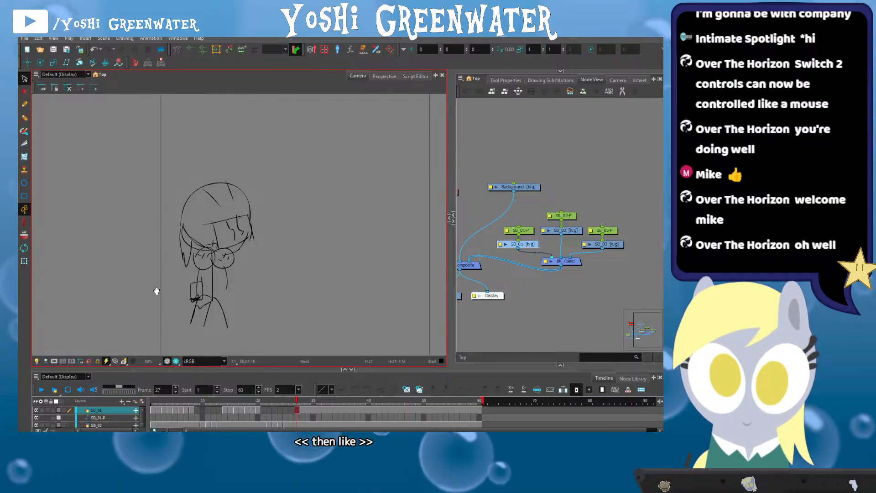
pyautogui.moveTo(156, 291)
pyautogui.mouseDown()
pyautogui.moveTo(128, 242)
pyautogui.moveTo(161, 242)
pyautogui.mouseUp()
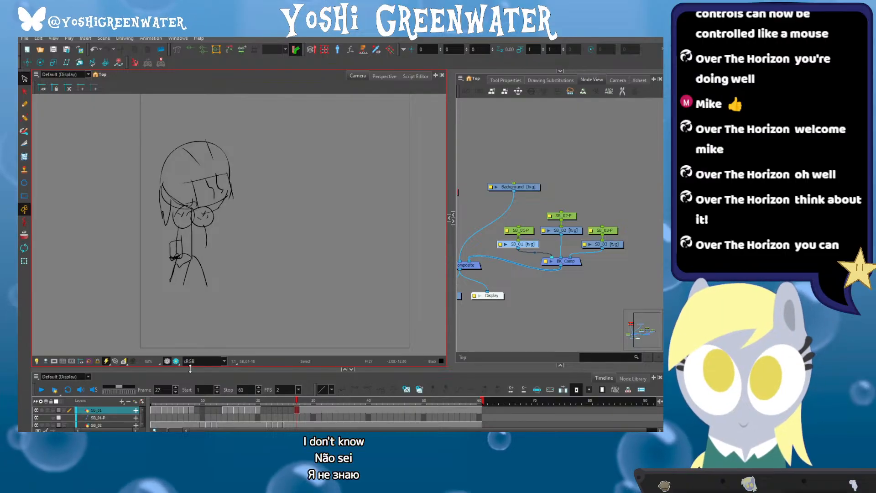
pyautogui.moveTo(191, 370); pyautogui.dragTo(191, 361)
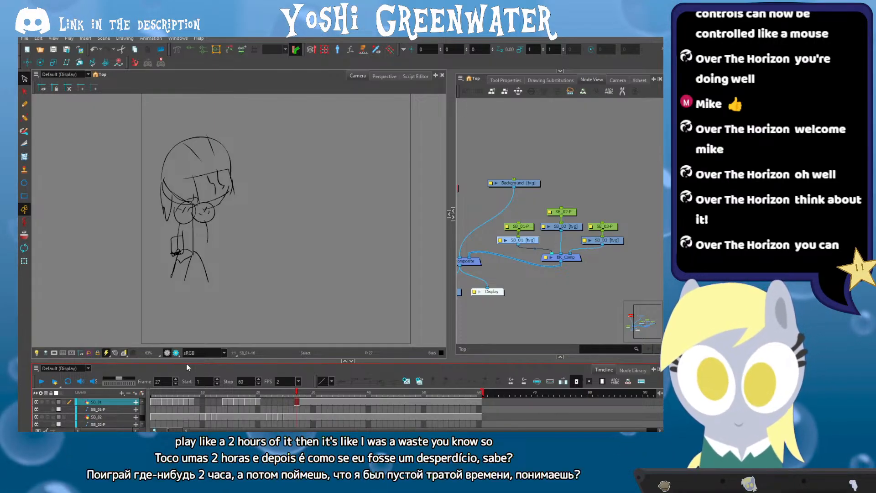
pyautogui.click(301, 402)
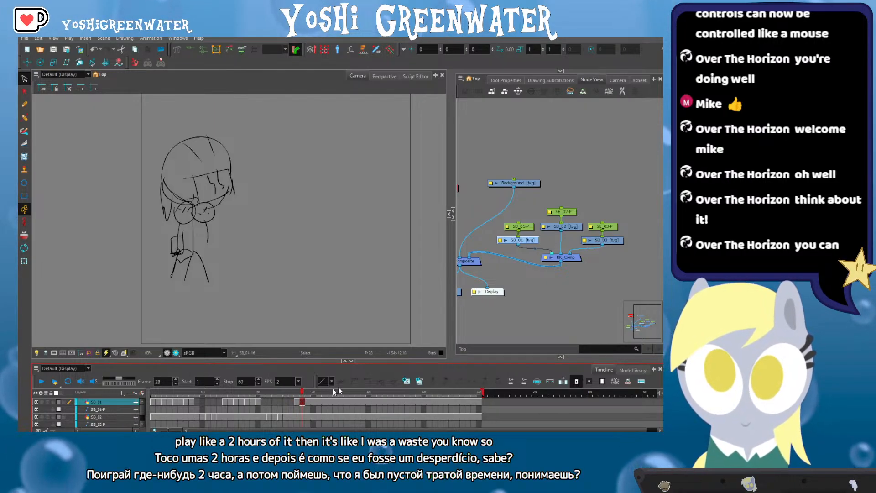
pyautogui.moveTo(129, 122)
pyautogui.mouseDown()
pyautogui.moveTo(147, 109)
pyautogui.moveTo(120, 226)
pyautogui.mouseUp()
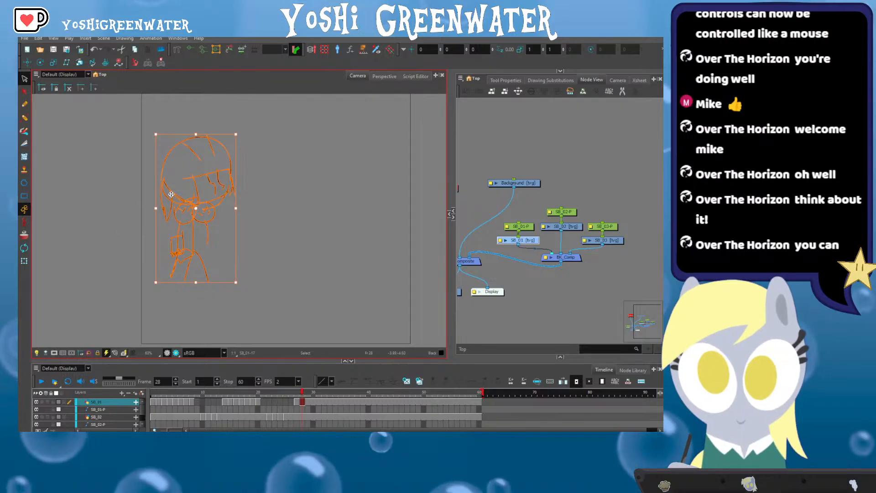
pyautogui.moveTo(170, 193); pyautogui.dragTo(222, 192)
pyautogui.click(182, 213)
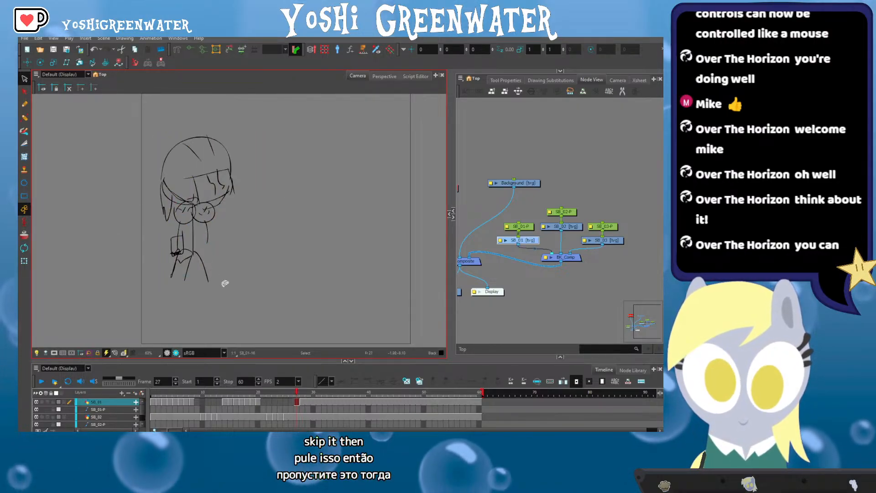
# On frame 27, move the helmeted character slightly closer to the shot's left edge
pyautogui.moveTo(132, 131)
pyautogui.mouseDown()
pyautogui.moveTo(167, 108)
pyautogui.moveTo(139, 210)
pyautogui.moveTo(159, 191)
pyautogui.moveTo(147, 192)
pyautogui.mouseUp()
pyautogui.click(121, 202)
pyautogui.scroll(-3, 128, 206)
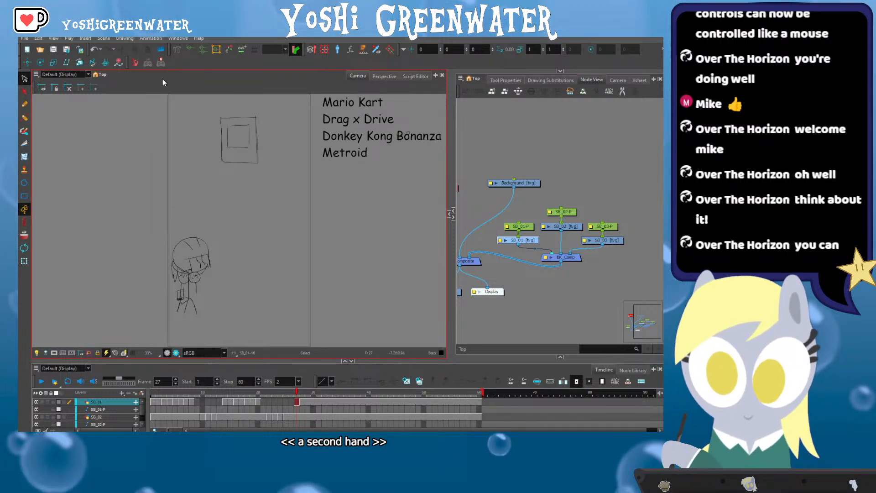
pyautogui.press('space')
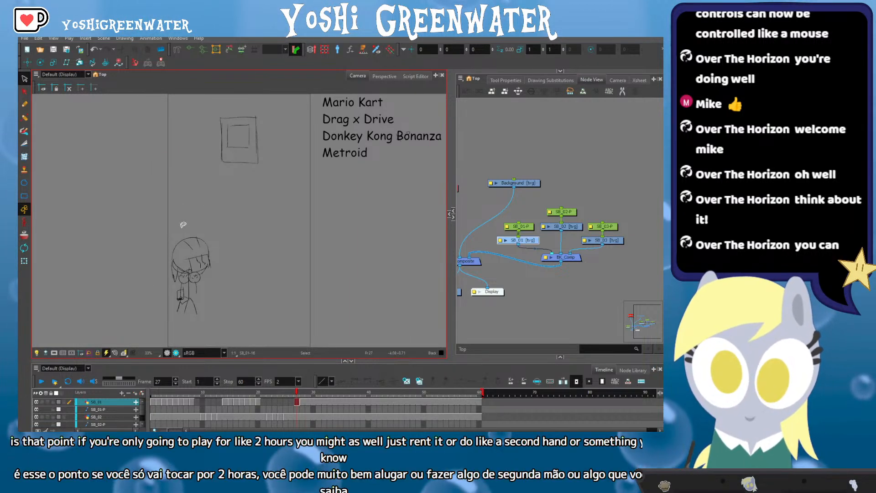
# On frame 28, move the helmeted character farther into the shot, away from its position on frame 27
pyautogui.moveTo(181, 230); pyautogui.dragTo(197, 217)
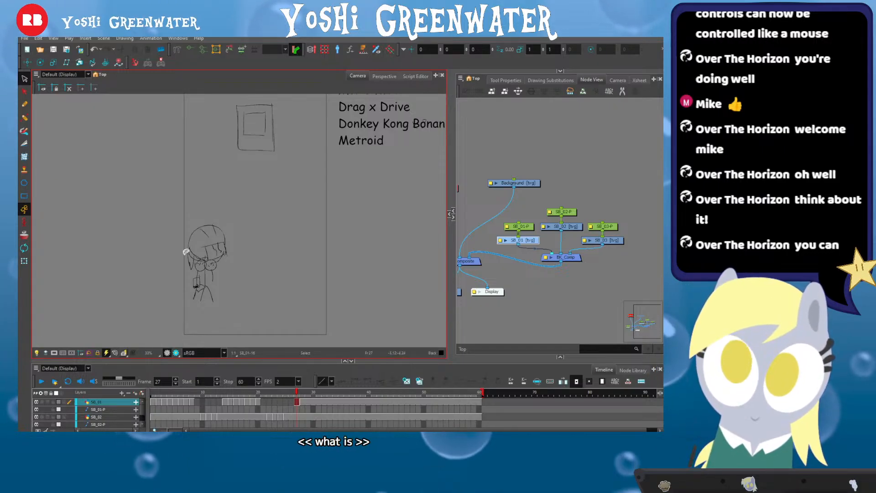
pyautogui.scroll(3, 189, 261)
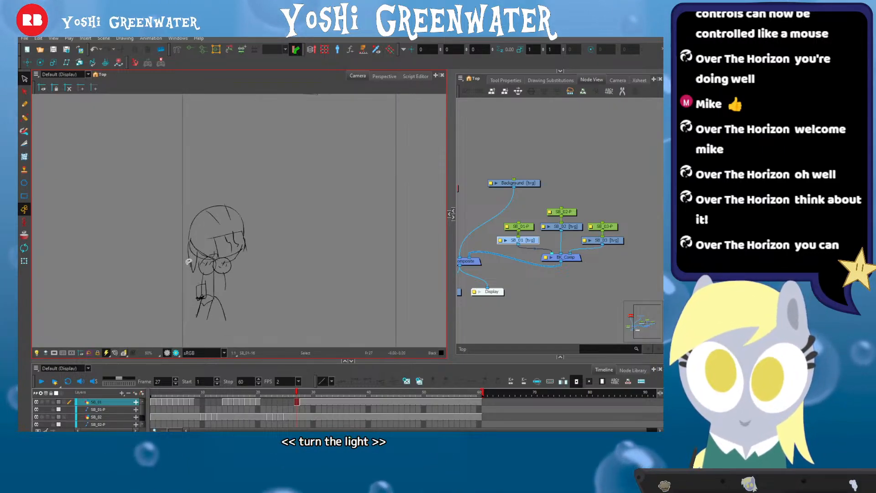
pyautogui.moveTo(176, 266); pyautogui.dragTo(146, 236)
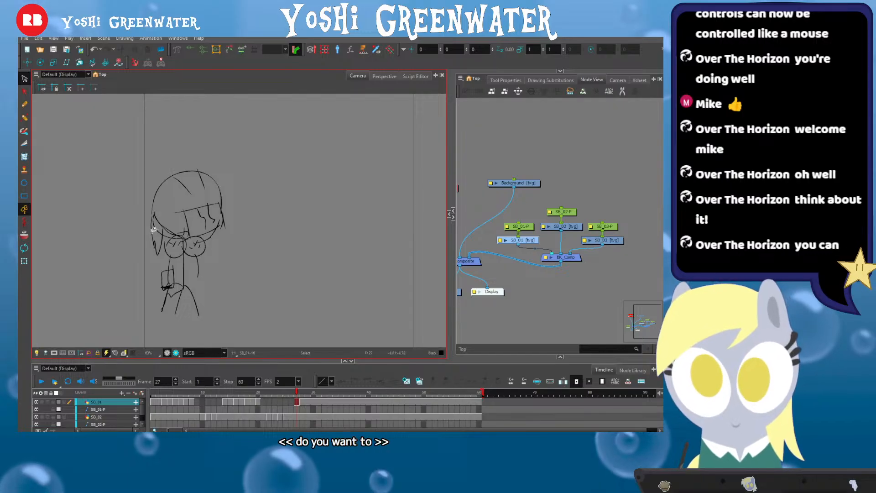
pyautogui.press(',')
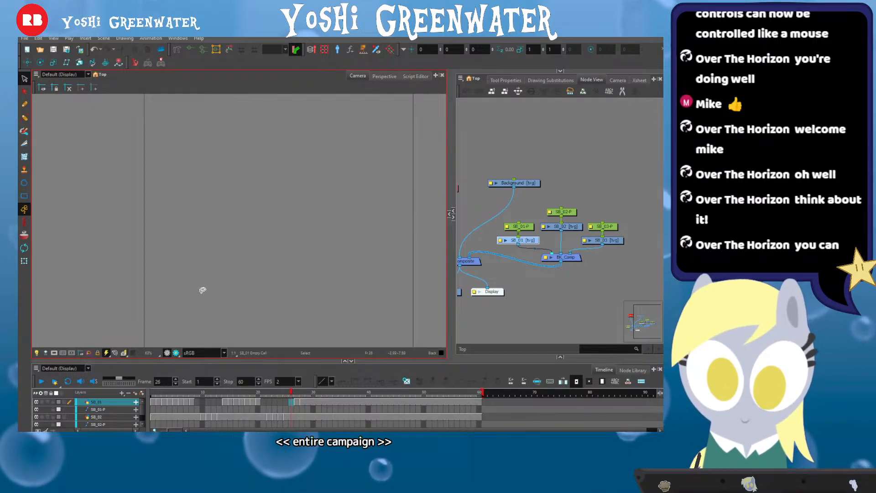
pyautogui.press('.')
pyautogui.press('.')
pyautogui.moveTo(213, 139); pyautogui.dragTo(197, 262)
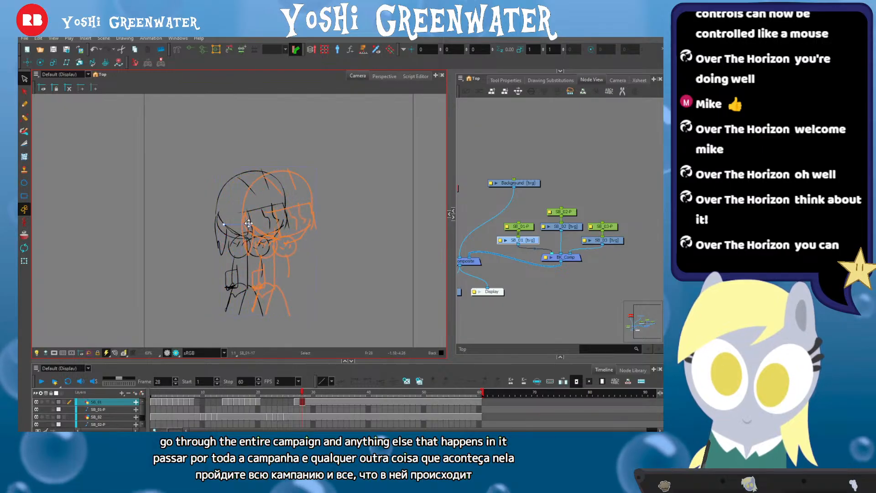
pyautogui.press(',')
pyautogui.press('.')
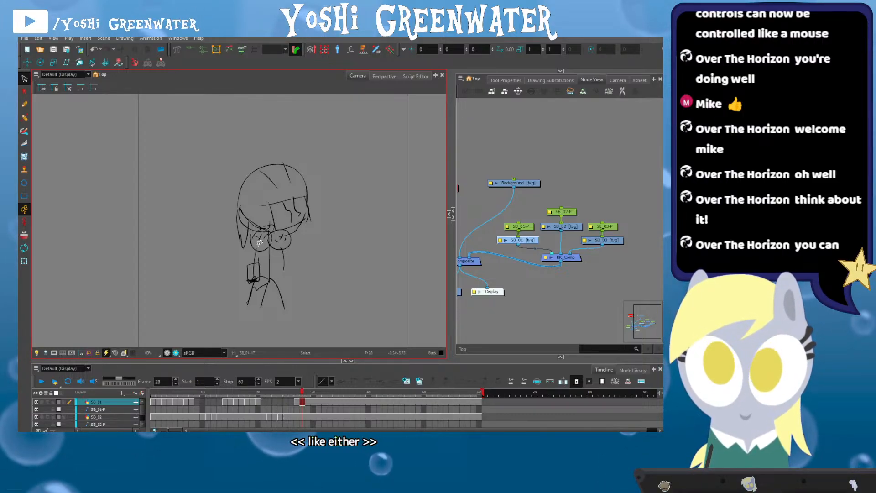
# Duplicate the helmeted character as a separate SB_01 drawing on frame 29
pyautogui.moveTo(204, 262)
pyautogui.mouseDown()
pyautogui.moveTo(199, 246)
pyautogui.moveTo(215, 249)
pyautogui.moveTo(219, 234)
pyautogui.mouseUp()
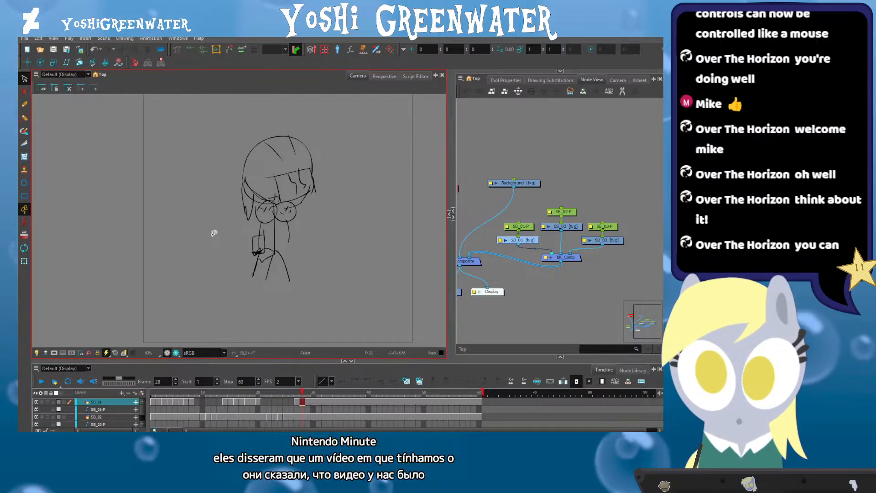
pyautogui.moveTo(205, 231); pyautogui.dragTo(208, 239)
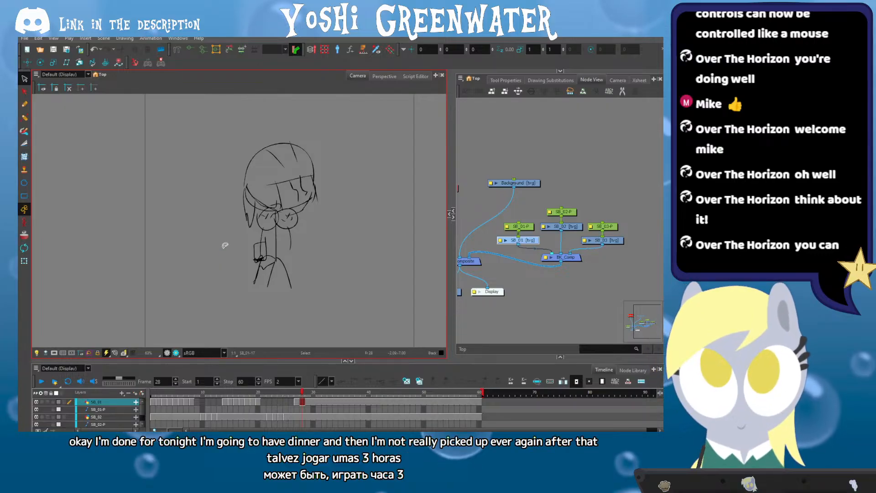
pyautogui.moveTo(255, 360); pyautogui.dragTo(254, 359)
pyautogui.moveTo(226, 308); pyautogui.dragTo(211, 300)
pyautogui.press(',')
pyautogui.press(',')
pyautogui.press(',')
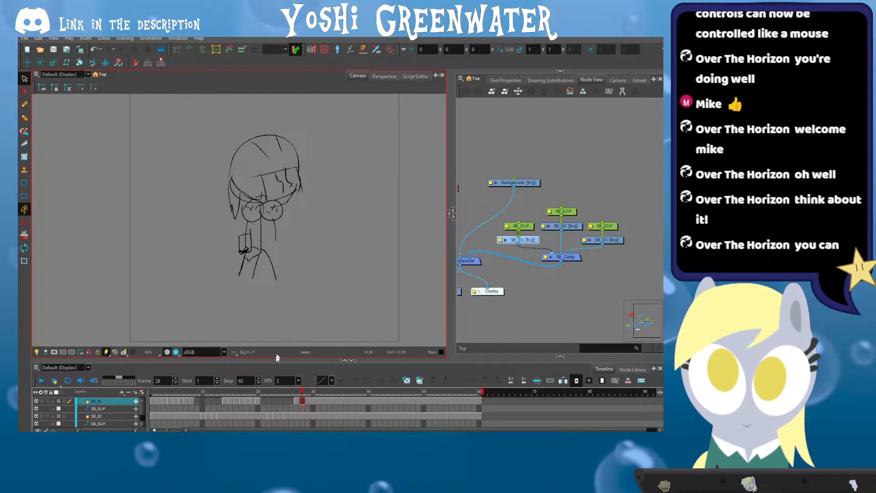
pyautogui.press('.')
pyautogui.press('.')
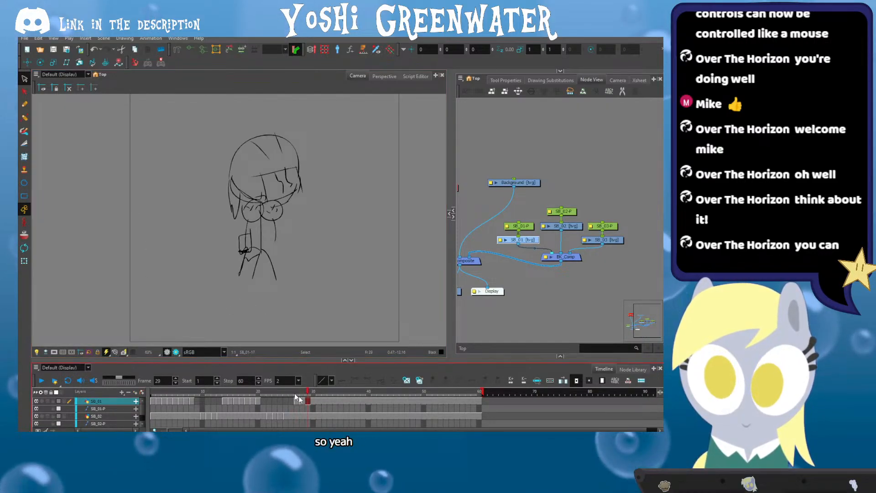
pyautogui.click(418, 380)
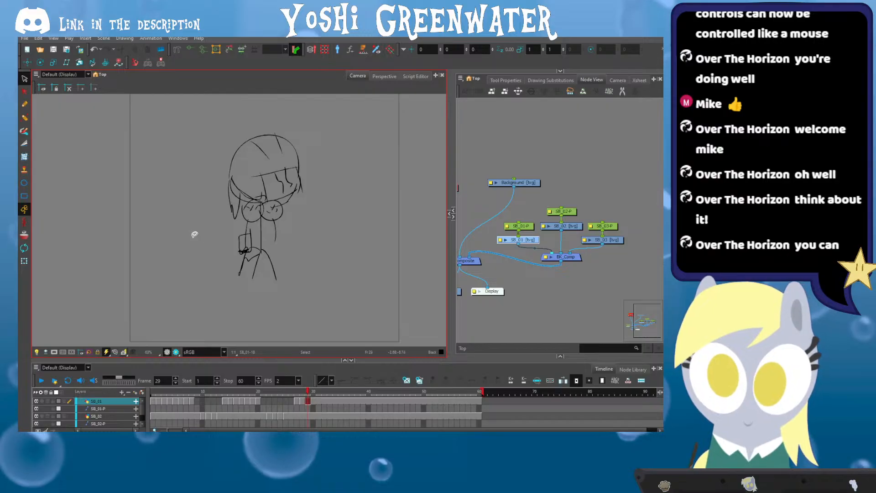
# On frame 29, delete the helmeted character's arm lines, arm cannon and the leftover hand stroke near the legs
pyautogui.moveTo(194, 234); pyautogui.dragTo(201, 244)
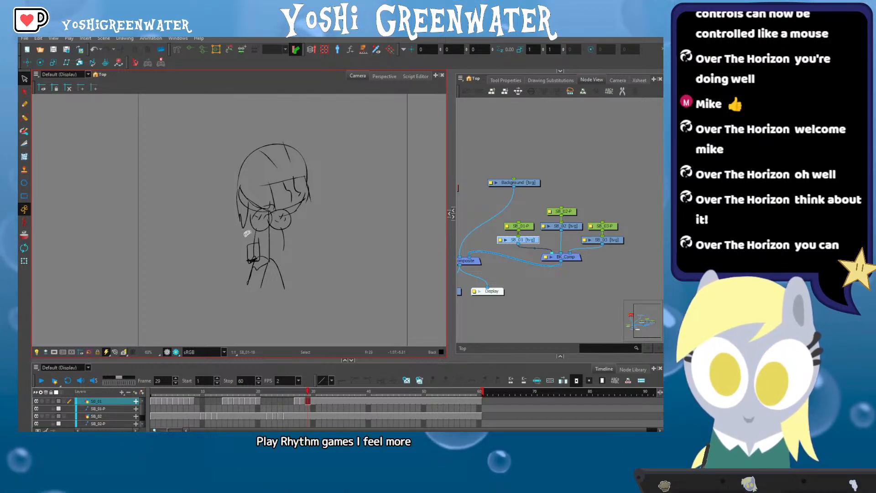
pyautogui.press('Delete')
pyautogui.moveTo(250, 250); pyautogui.dragTo(243, 256)
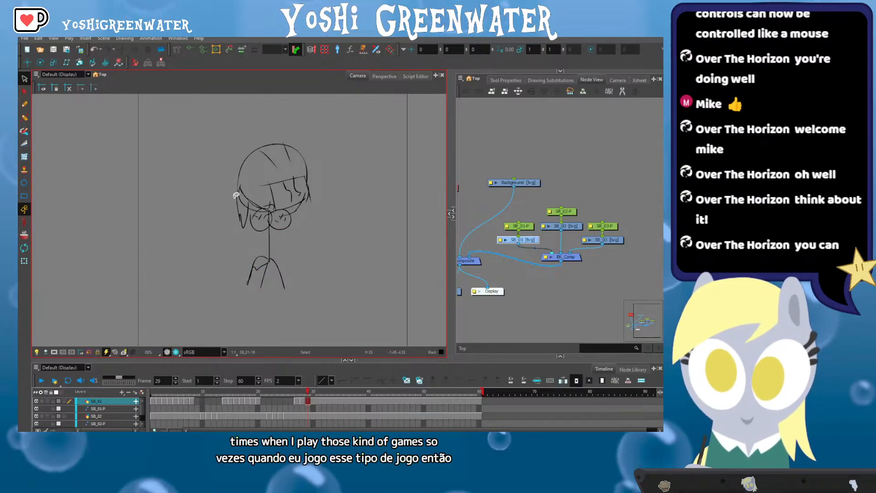
pyautogui.click(257, 268)
pyautogui.press('Delete')
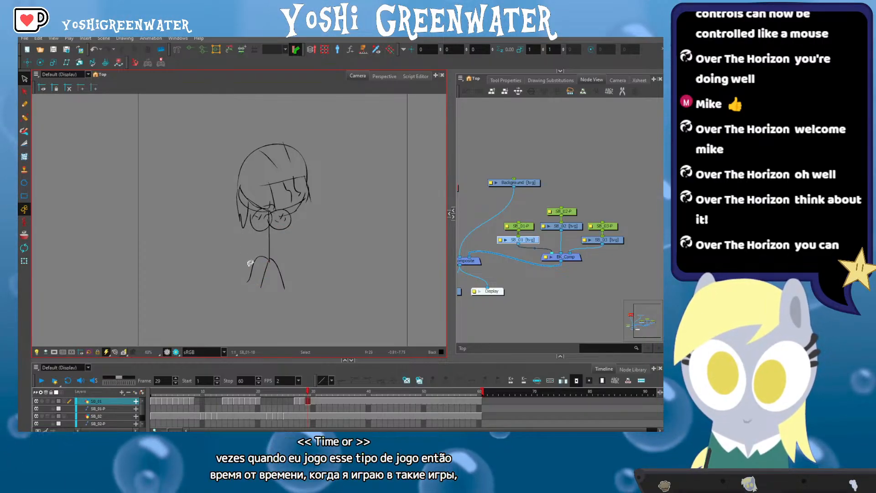
# Lean the character's head and torso forward on frame 29, and draw a forward-pointing arm cannon and a trailing back arm
pyautogui.moveTo(225, 240); pyautogui.dragTo(232, 240)
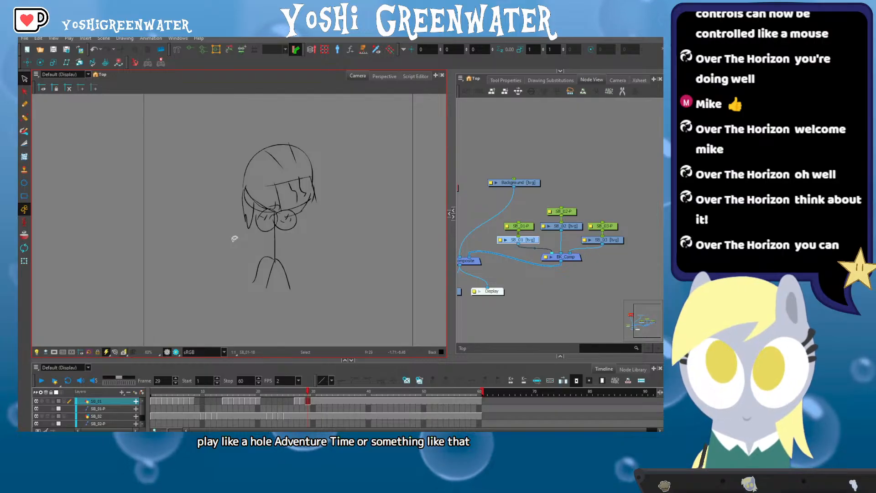
pyautogui.moveTo(278, 117)
pyautogui.mouseDown()
pyautogui.moveTo(237, 213)
pyautogui.moveTo(242, 164)
pyautogui.moveTo(261, 182)
pyautogui.mouseUp()
pyautogui.click(231, 197)
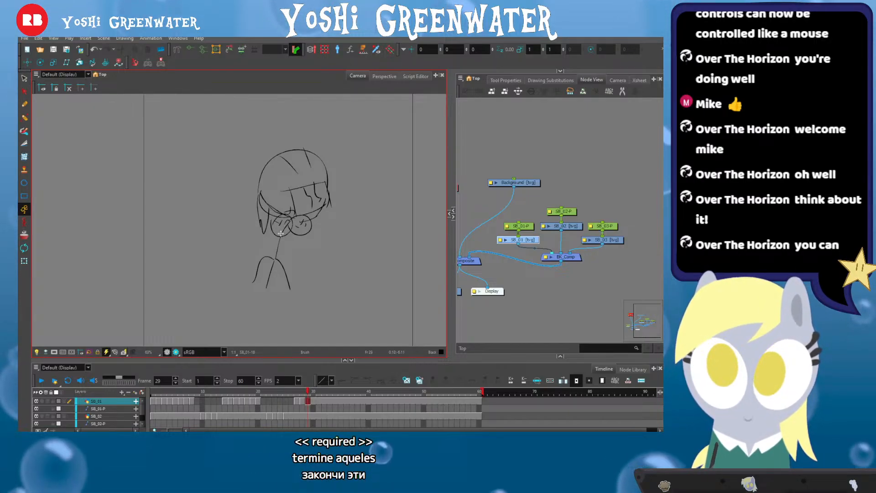
pyautogui.moveTo(281, 233)
pyautogui.mouseDown()
pyautogui.moveTo(334, 237)
pyautogui.moveTo(309, 245)
pyautogui.moveTo(314, 232)
pyautogui.moveTo(331, 244)
pyautogui.moveTo(306, 236)
pyautogui.moveTo(332, 244)
pyautogui.mouseUp()
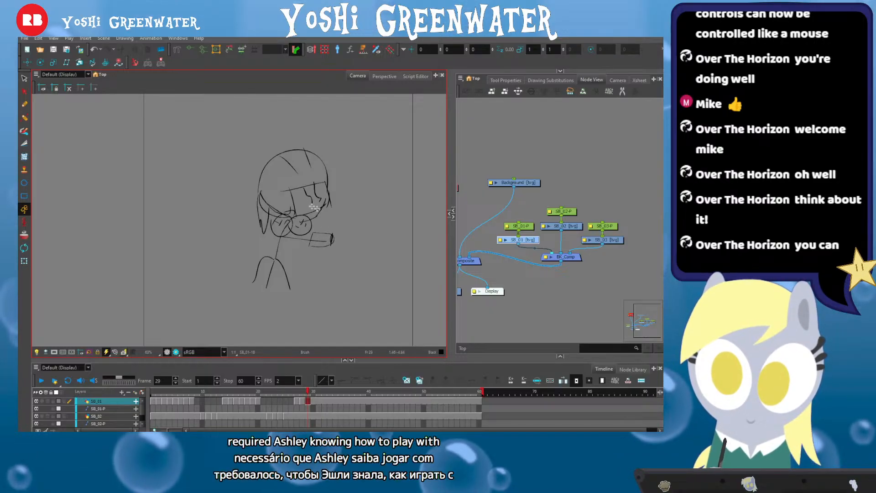
pyautogui.moveTo(278, 232); pyautogui.dragTo(245, 245)
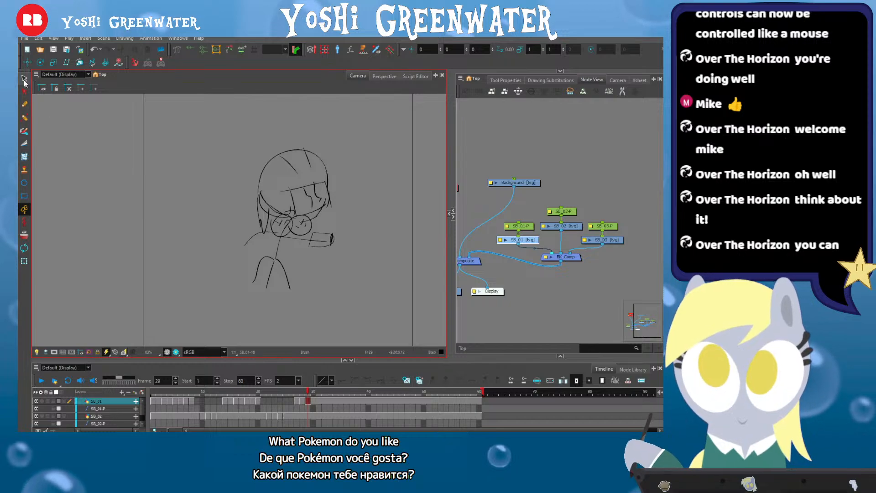
# Select the whole frame 29 pose and adjust its lean slightly, and delete the hair strand at the front of the helmet
pyautogui.moveTo(291, 119); pyautogui.dragTo(257, 122)
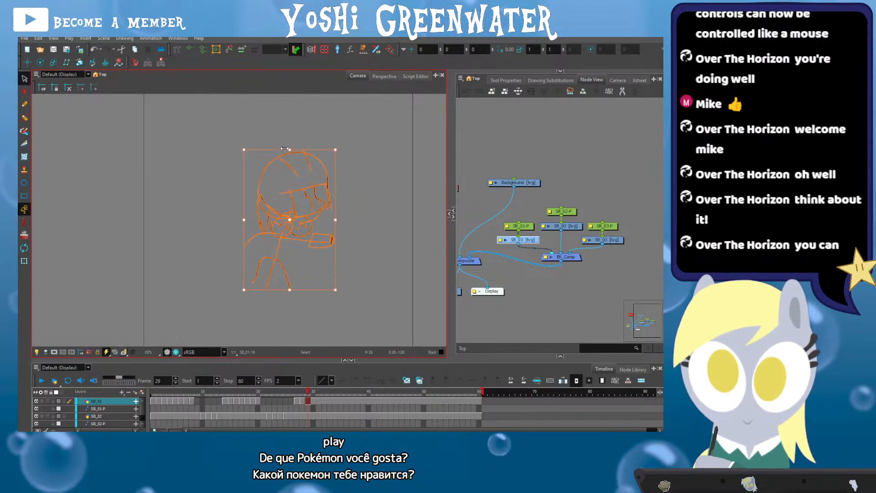
pyautogui.moveTo(285, 148); pyautogui.dragTo(287, 148)
pyautogui.click(234, 170)
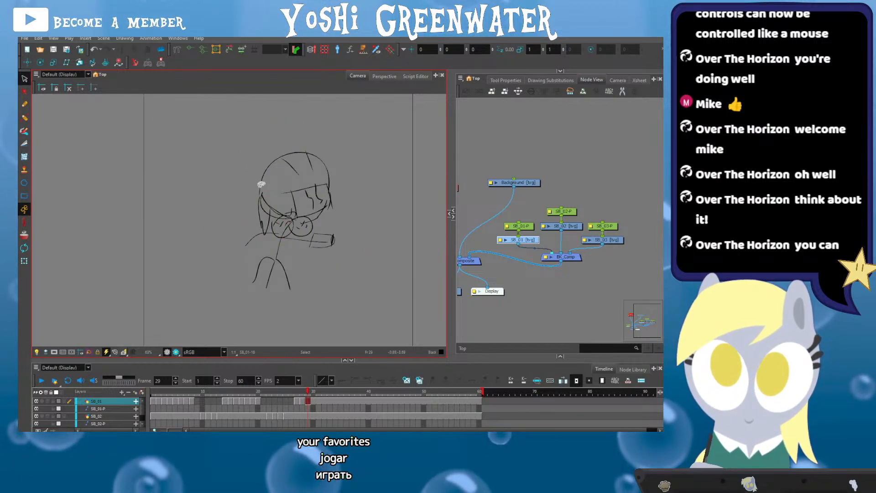
pyautogui.click(331, 202)
pyautogui.press('Delete')
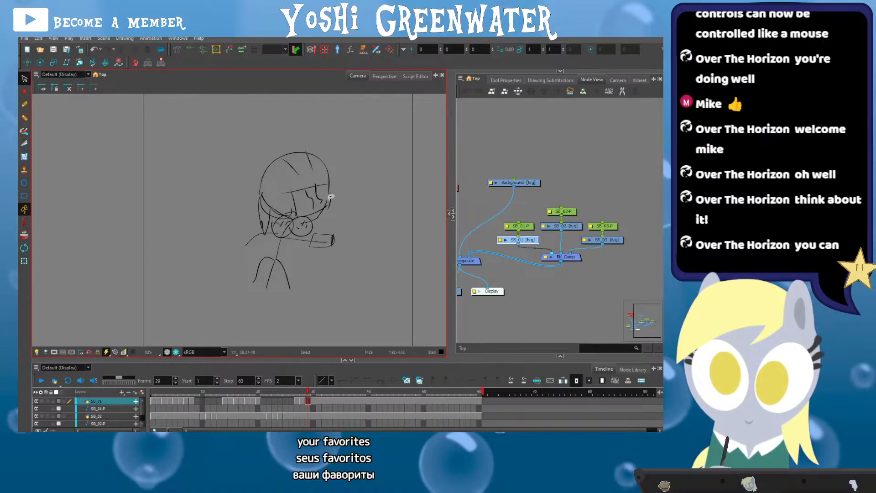
# Trim the arm line overlapping the arm cannon on frame 29 with the Cutter tool
pyautogui.hotkey('alt', 'b')
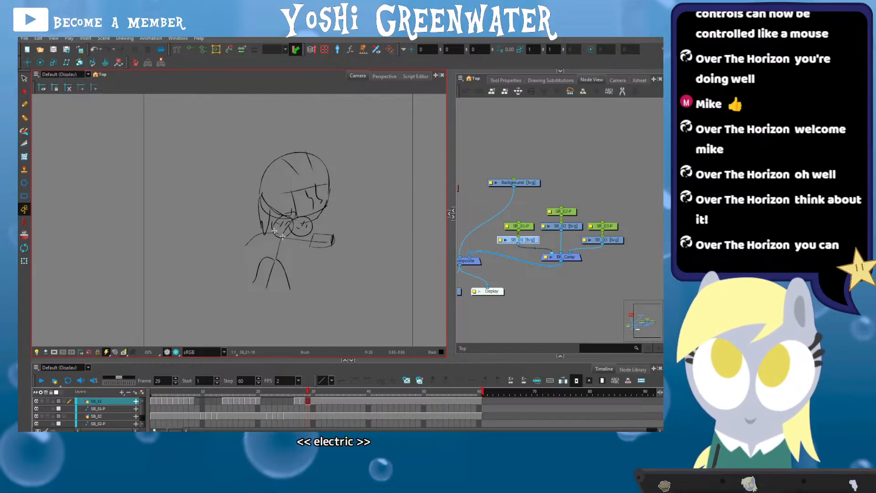
pyautogui.press('space')
pyautogui.moveTo(227, 219); pyautogui.dragTo(245, 227)
pyautogui.press('space')
pyautogui.press('.')
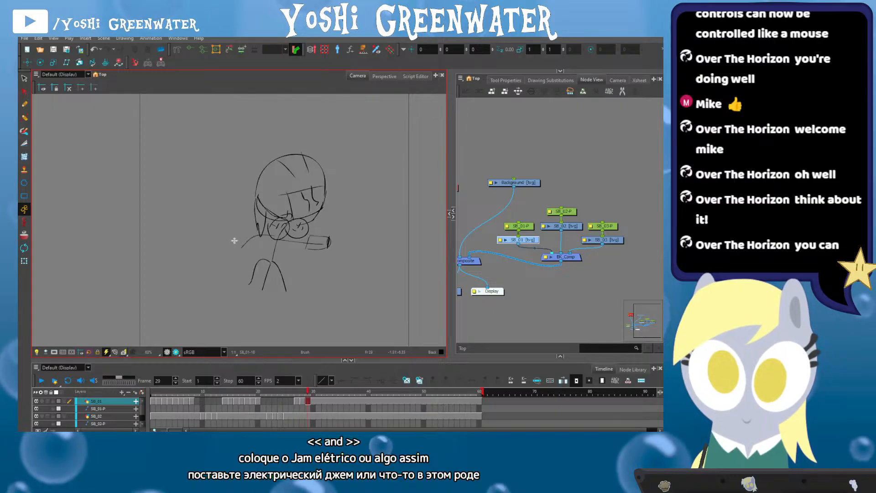
pyautogui.hotkey('alt', 't')
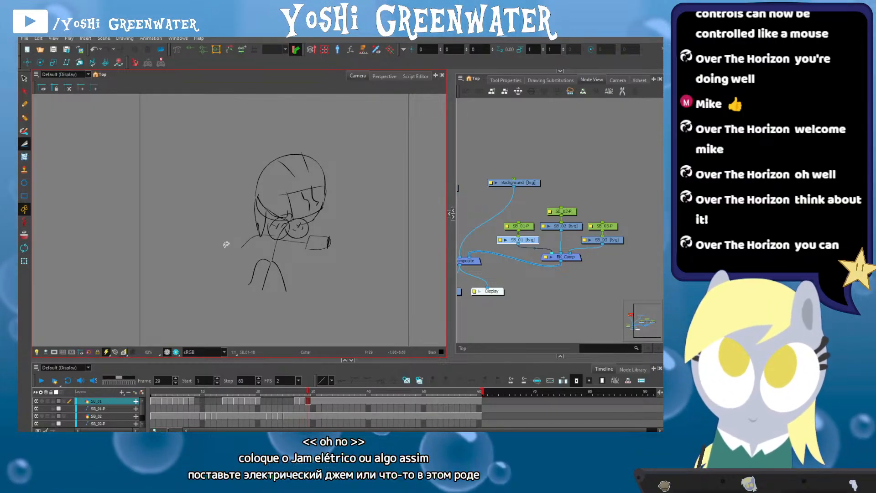
pyautogui.press('space')
pyautogui.moveTo(225, 235); pyautogui.dragTo(232, 235)
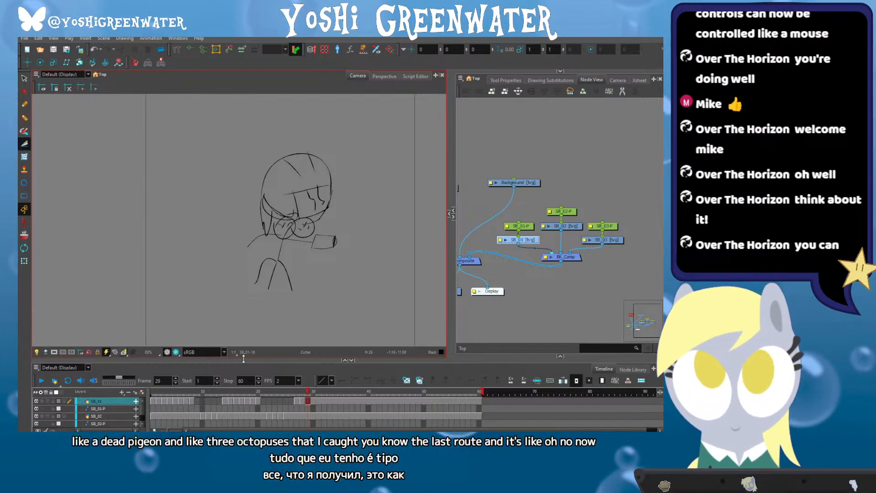
# Duplicate the leaning cannon pose as a separate SB_01 drawing on frame 30 and check it against the frames back to 27
pyautogui.moveTo(243, 360); pyautogui.dragTo(243, 358)
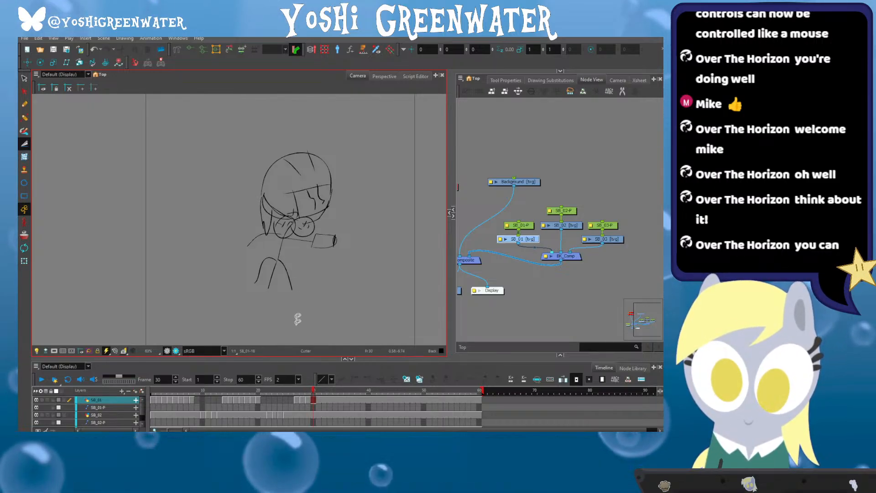
pyautogui.moveTo(292, 358); pyautogui.dragTo(292, 359)
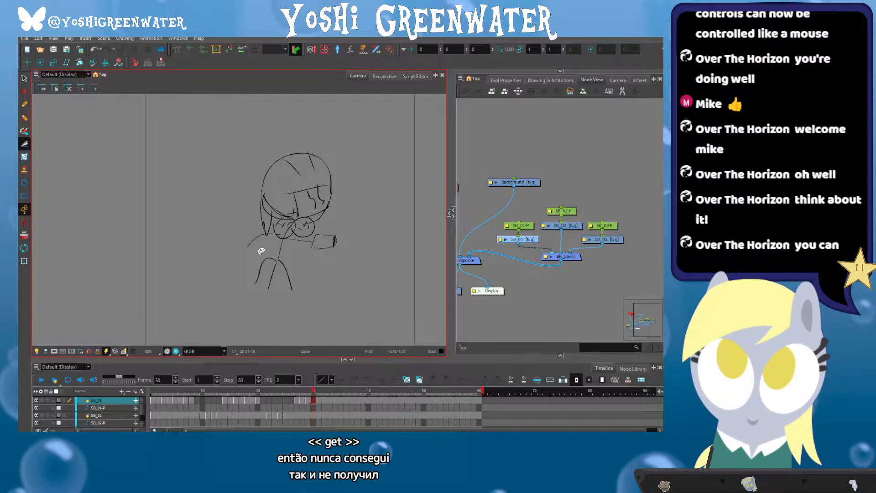
pyautogui.press(',')
pyautogui.press(',')
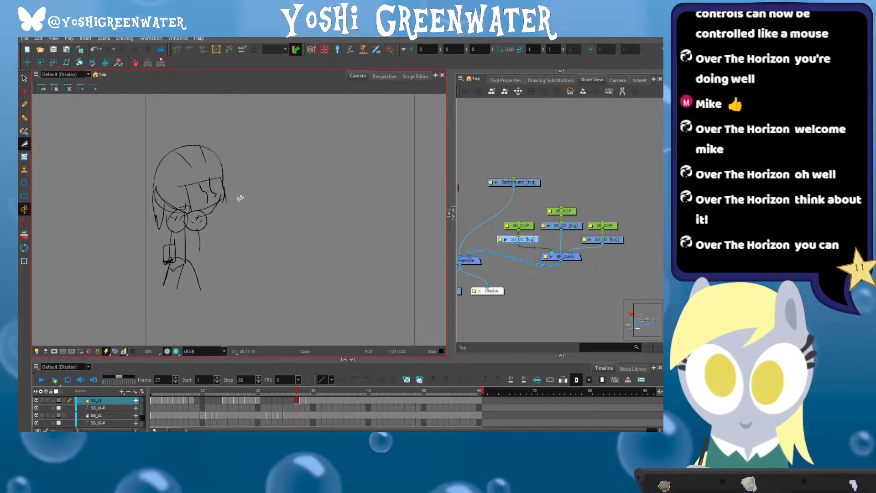
pyautogui.press('.')
pyautogui.press('.')
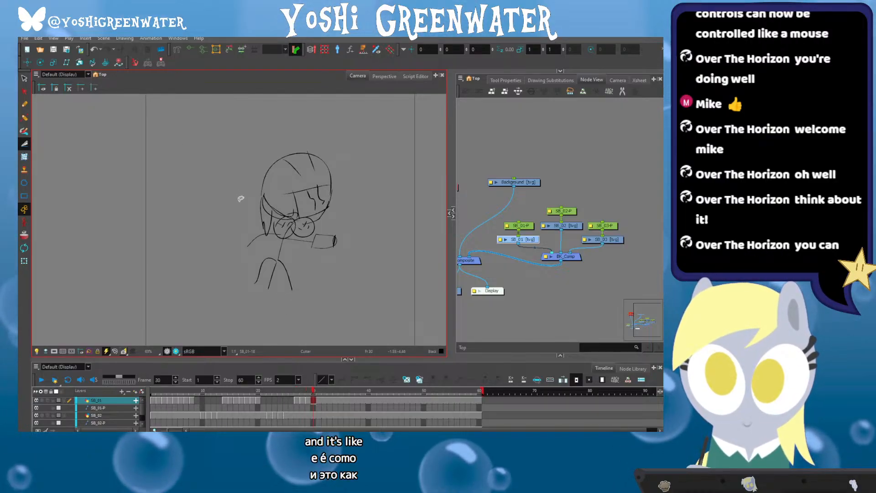
pyautogui.press('.')
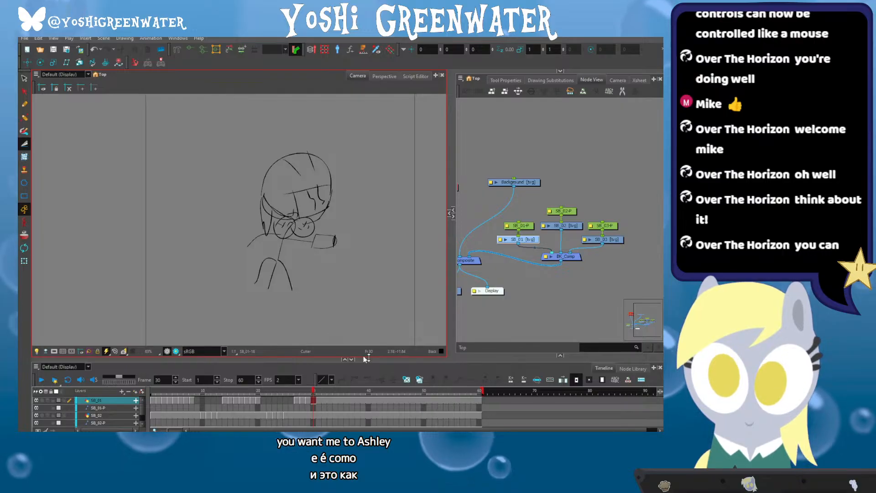
# On frame 30, remove the character's outstretched arms and arm cannon
pyautogui.click(493, 80)
pyautogui.moveTo(280, 135); pyautogui.dragTo(256, 187)
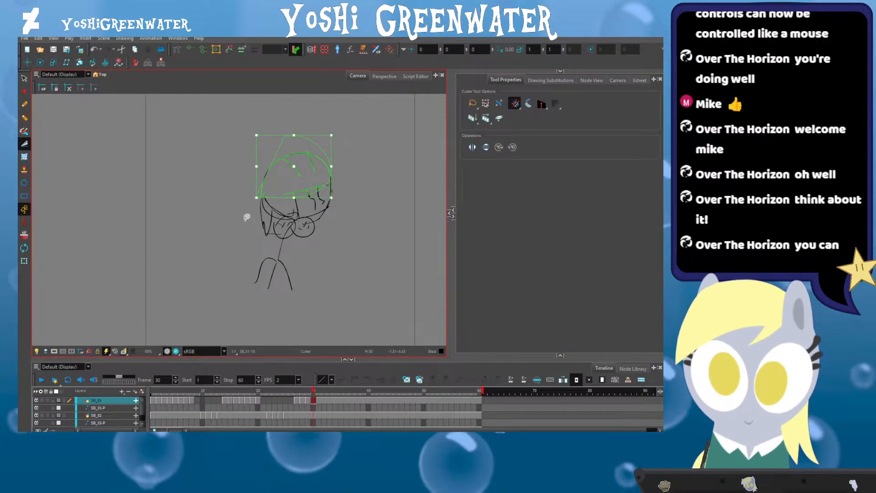
# Flip the helmeted head horizontally on frame 30 and shift it slightly toward the shot's left edge so the character looks back
pyautogui.click(25, 77)
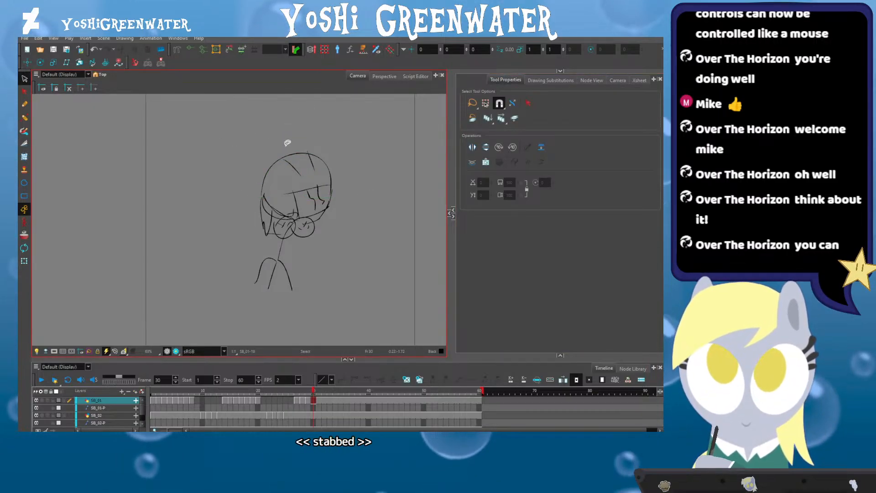
pyautogui.moveTo(287, 143); pyautogui.dragTo(248, 178)
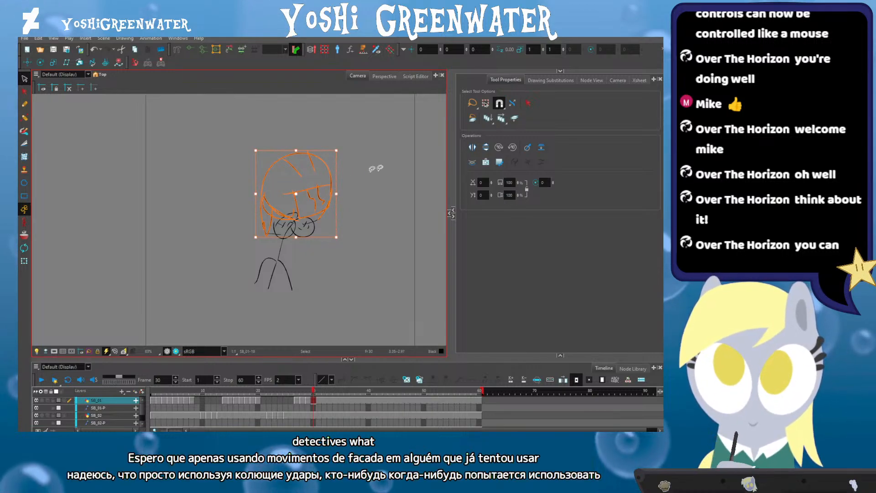
pyautogui.click(473, 147)
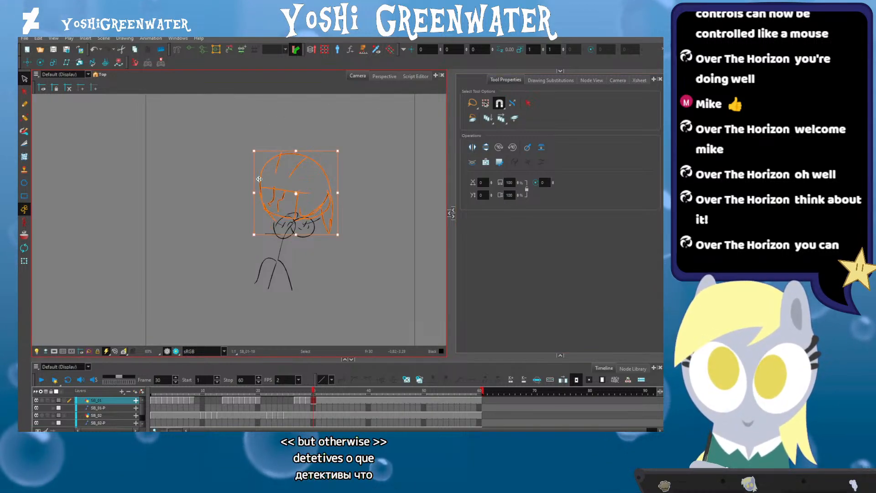
pyautogui.moveTo(259, 178); pyautogui.dragTo(245, 176)
pyautogui.click(268, 232)
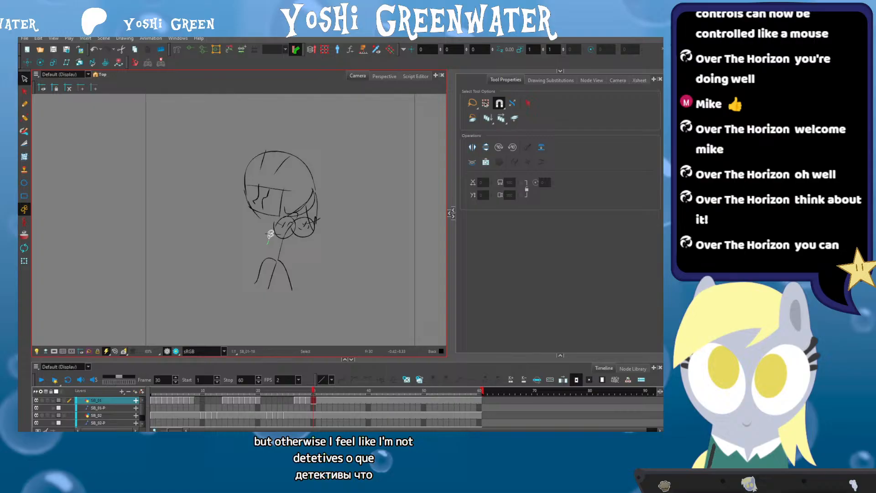
# On frame 30, delete the leftover arm stroke and torso line, and move the head and chest further toward the shot's left edge
pyautogui.click(308, 223)
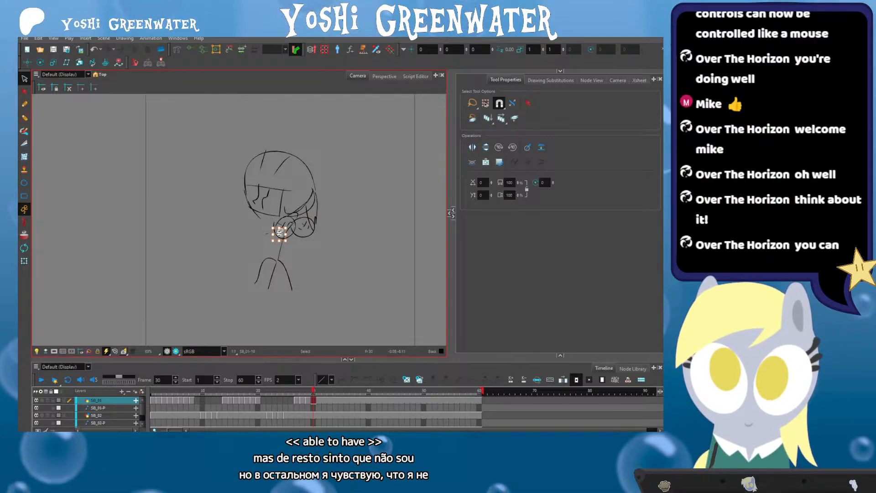
pyautogui.click(267, 233)
pyautogui.press('Delete')
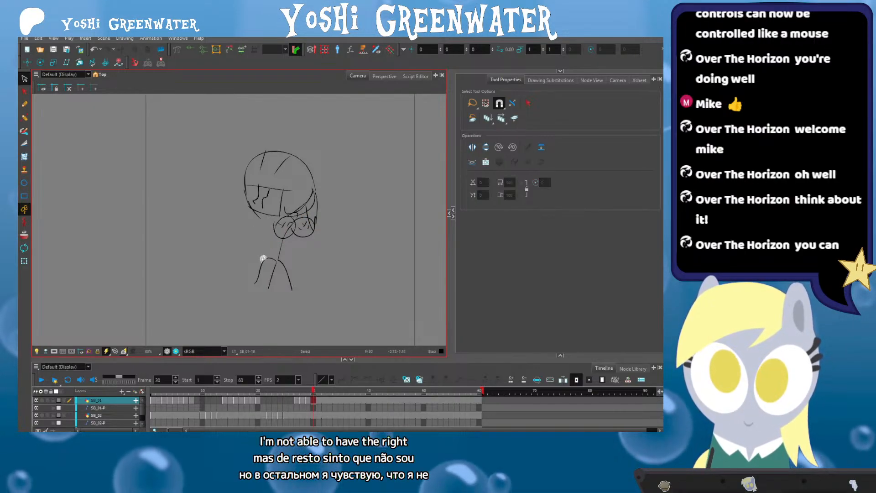
pyautogui.click(283, 244)
pyautogui.press('Delete')
pyautogui.moveTo(274, 135)
pyautogui.mouseDown()
pyautogui.moveTo(235, 137)
pyautogui.moveTo(274, 137)
pyautogui.mouseUp()
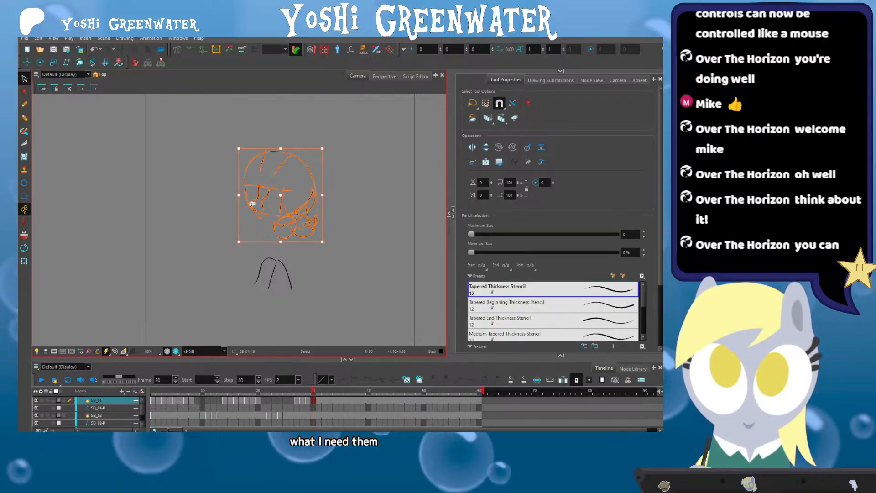
pyautogui.moveTo(259, 219); pyautogui.dragTo(242, 216)
# Redraw the curved torso, both arms and the arm cannon with the Brush on frame 30, comparing the pose with frame 29
pyautogui.hotkey('alt', 'b')
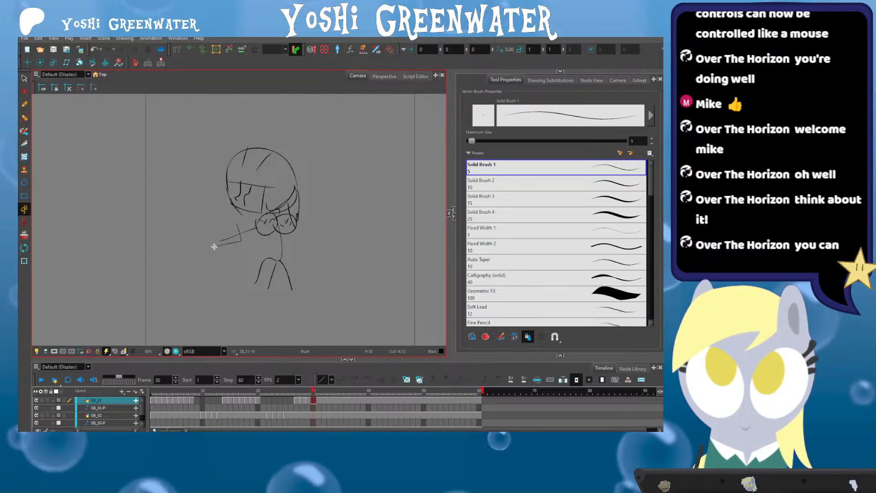
pyautogui.press(',')
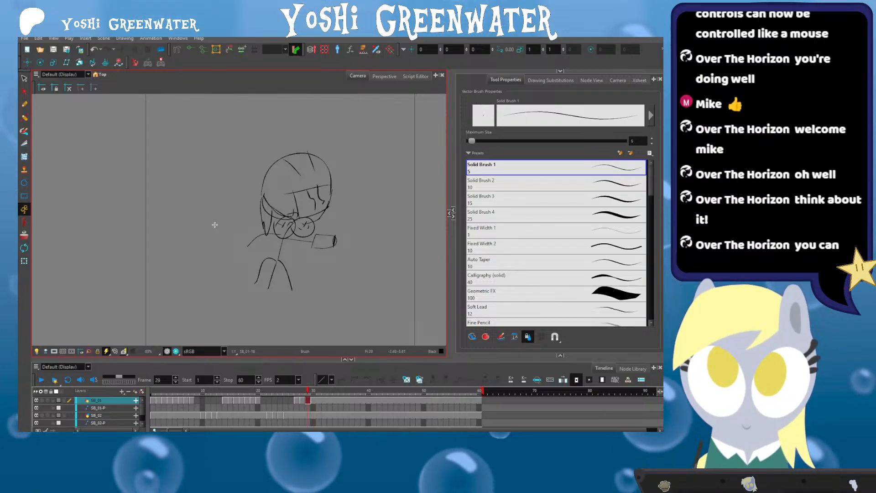
pyautogui.press('.')
pyautogui.press(',')
pyautogui.press('.')
pyautogui.press(',')
pyautogui.press('.')
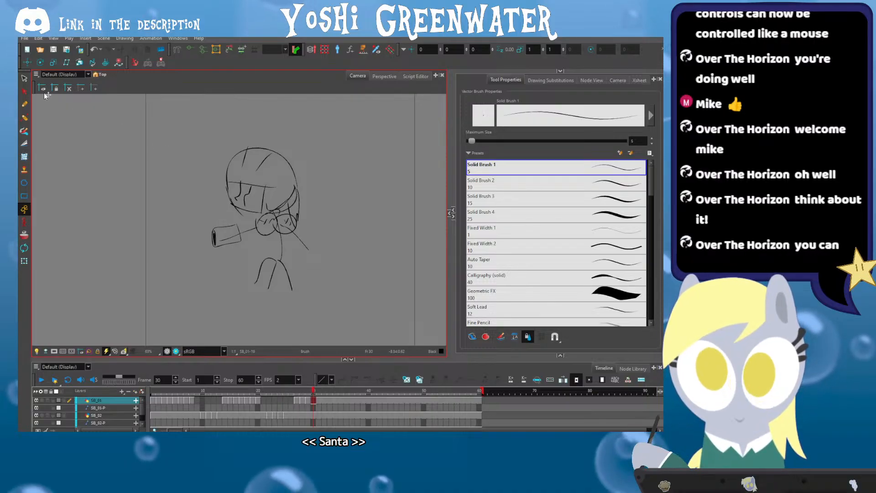
# Raise and tilt the arm cannon on frame 30, redraw the arm joining it to the chest, and check against frames 28 and 29
pyautogui.click(25, 78)
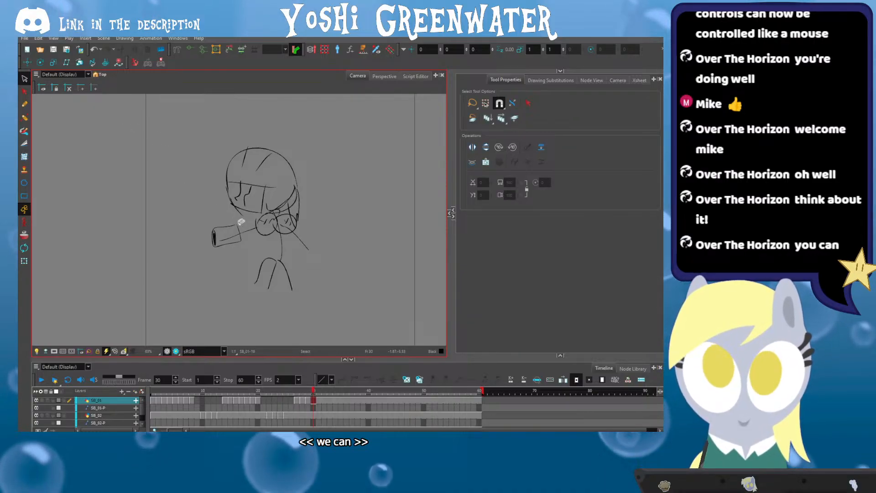
pyautogui.click(218, 227)
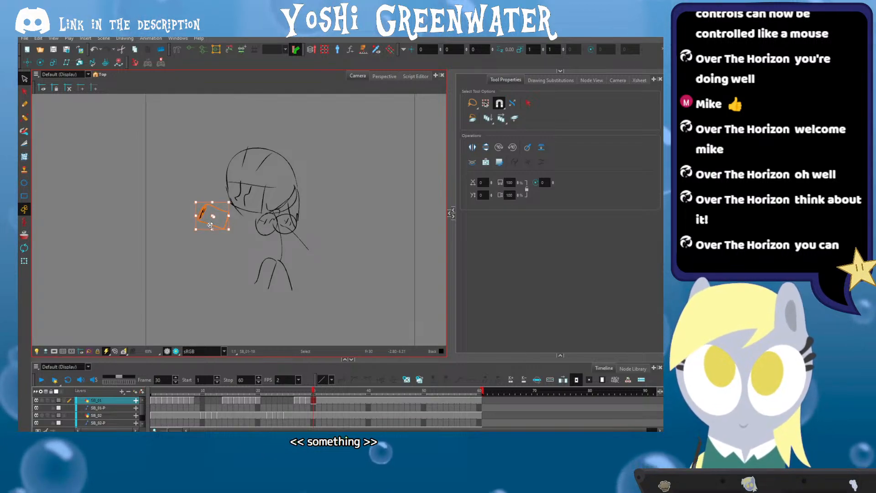
pyautogui.hotkey('alt', 'b')
pyautogui.moveTo(227, 214); pyautogui.dragTo(257, 219)
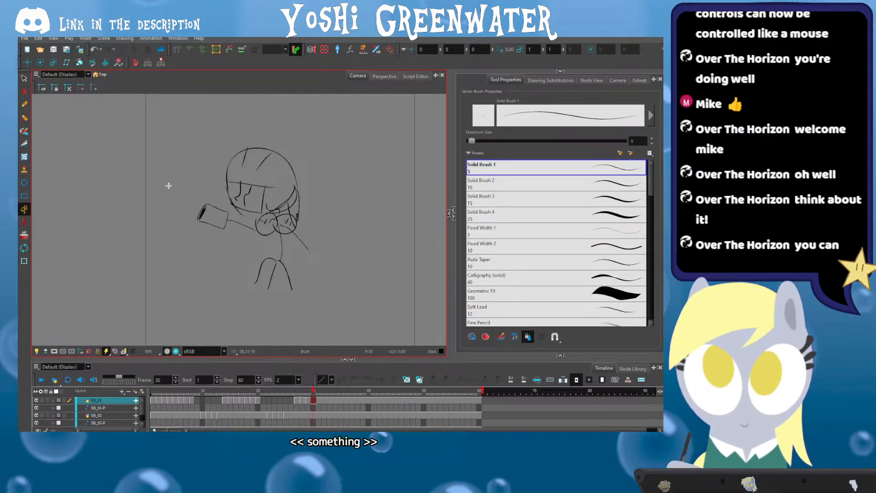
pyautogui.press(',')
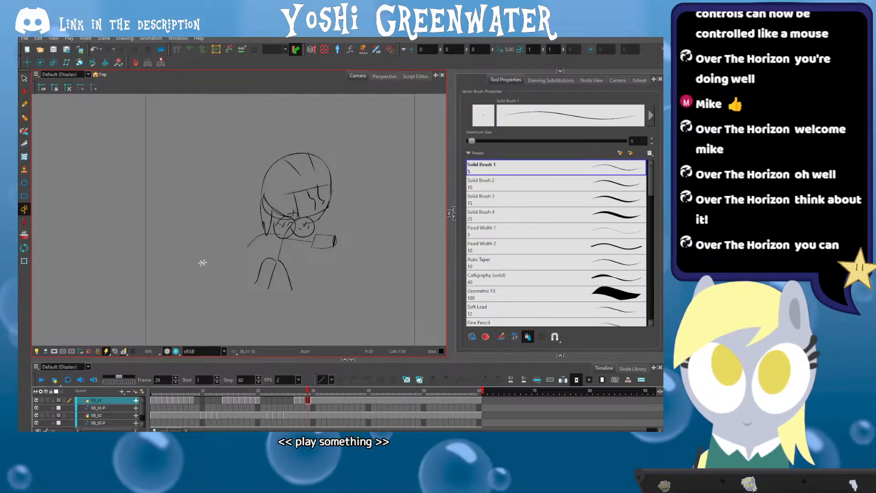
pyautogui.press(',')
pyautogui.press('.')
pyautogui.press('.')
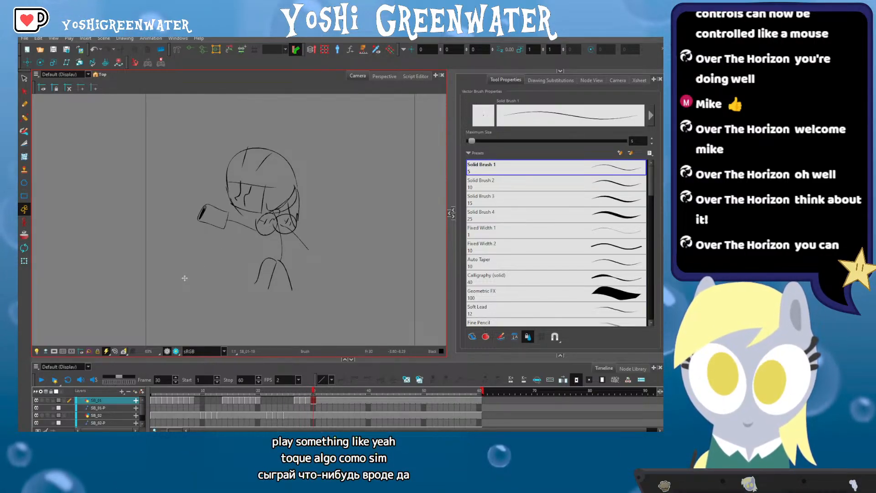
# Brush the half-dome outline of a Joy-Con lying on its flat edge, low in the shot beyond the character's back
pyautogui.moveTo(189, 277); pyautogui.dragTo(179, 275)
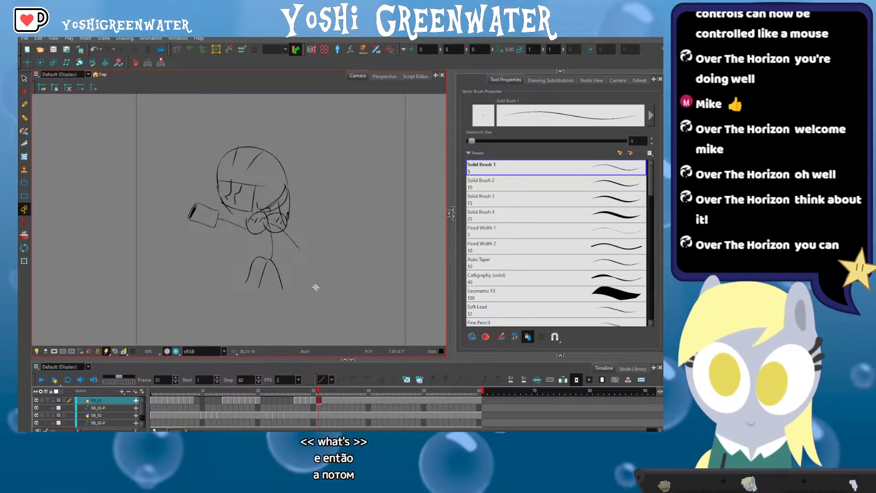
pyautogui.moveTo(320, 293); pyautogui.dragTo(303, 293)
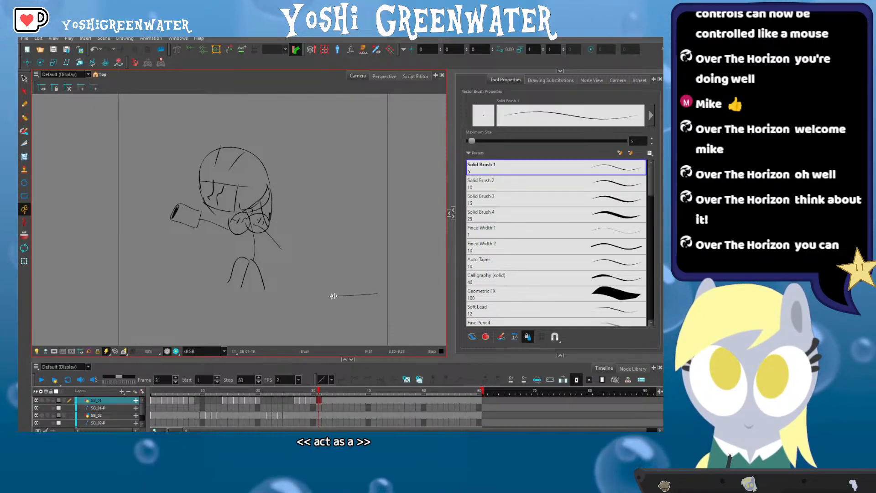
pyautogui.scroll(3, 337, 294)
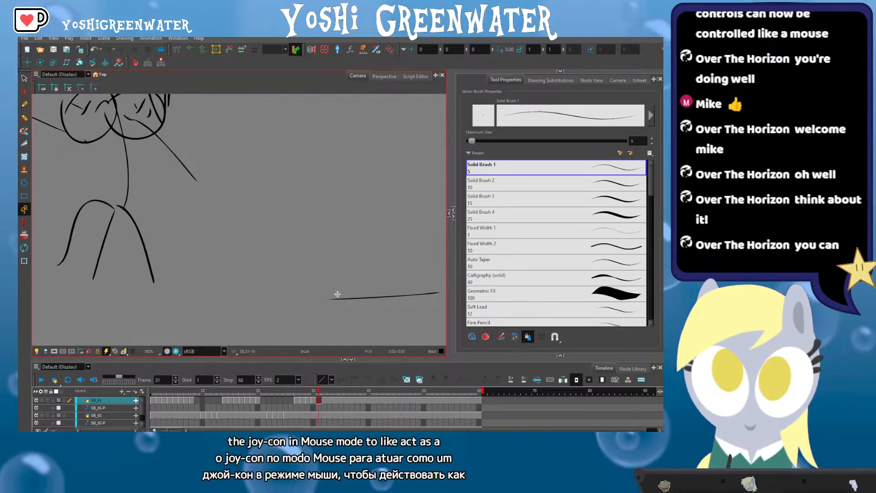
pyautogui.scroll(1, 337, 294)
pyautogui.moveTo(316, 273); pyautogui.dragTo(251, 256)
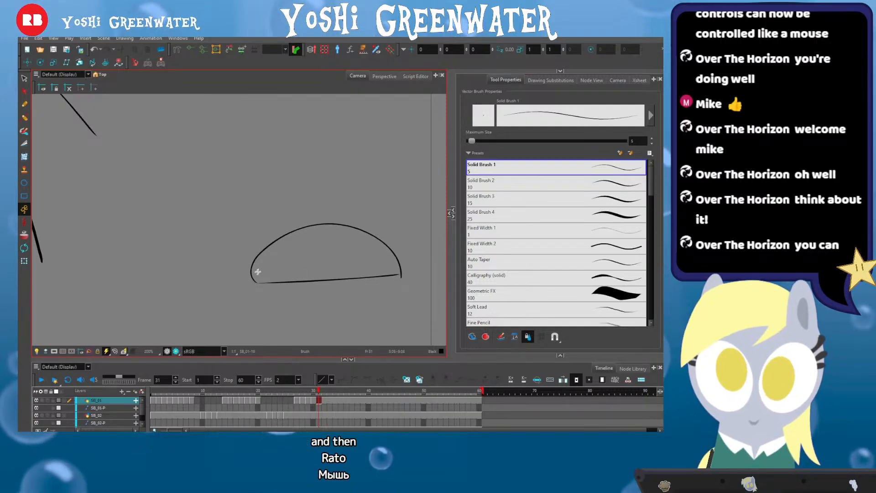
pyautogui.moveTo(248, 261)
pyautogui.mouseDown()
pyautogui.moveTo(328, 235)
pyautogui.moveTo(384, 275)
pyautogui.mouseUp()
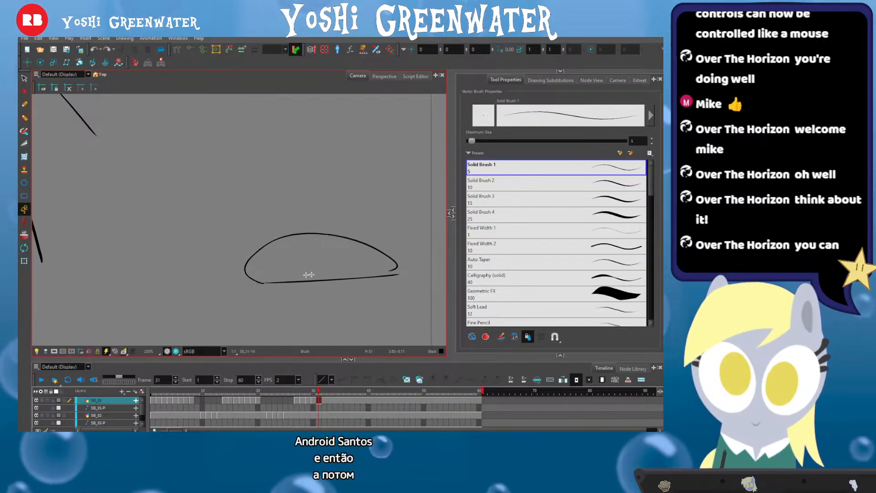
pyautogui.hotkey('ctrl', 'z')
pyautogui.moveTo(260, 283)
pyautogui.mouseDown()
pyautogui.moveTo(285, 233)
pyautogui.moveTo(397, 274)
pyautogui.mouseUp()
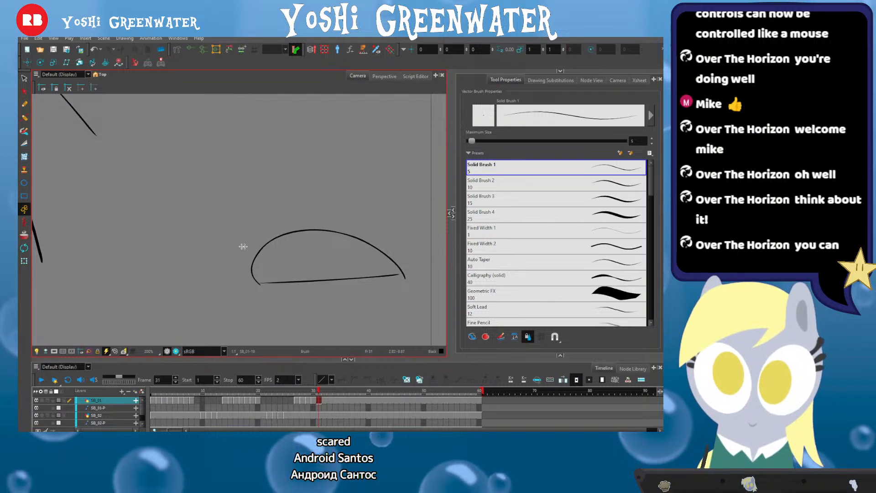
# Add a straight rail line along the Joy-Con's flat edge and a narrow looped strap extending from its end
pyautogui.moveTo(254, 264)
pyautogui.mouseDown()
pyautogui.moveTo(229, 230)
pyautogui.moveTo(256, 147)
pyautogui.moveTo(172, 182)
pyautogui.moveTo(165, 223)
pyautogui.moveTo(249, 160)
pyautogui.mouseUp()
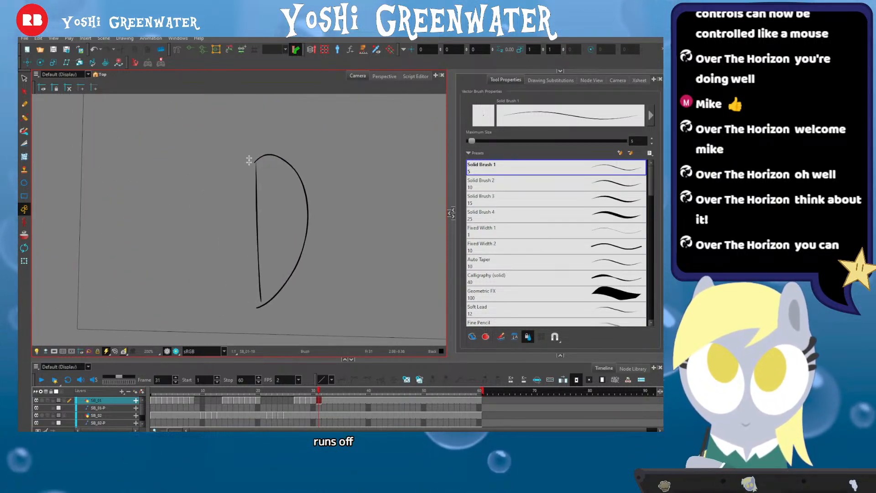
pyautogui.moveTo(253, 309); pyautogui.dragTo(255, 253)
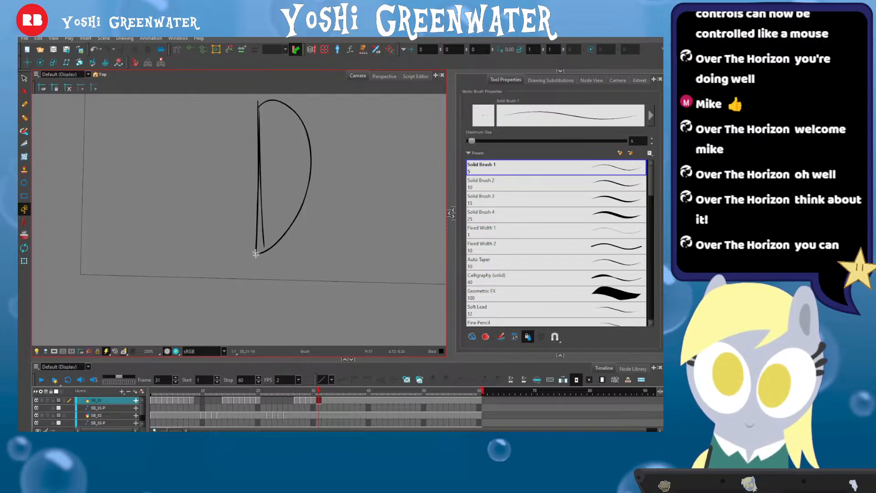
pyautogui.scroll(3, 251, 231)
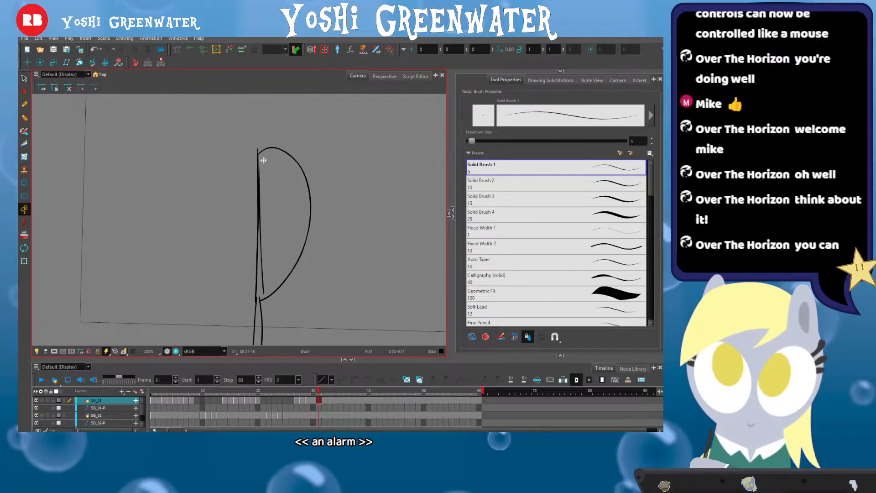
# Draw the Joy-Con's plus mark, large oval, four small buttons and two lower buttons, and reinforce its flat edge
pyautogui.moveTo(262, 156)
pyautogui.mouseDown()
pyautogui.moveTo(272, 172)
pyautogui.moveTo(276, 162)
pyautogui.mouseUp()
pyautogui.moveTo(266, 193)
pyautogui.mouseDown()
pyautogui.moveTo(282, 198)
pyautogui.moveTo(281, 191)
pyautogui.mouseUp()
pyautogui.hotkey('ctrl', 'z')
pyautogui.hotkey('ctrl', 'z')
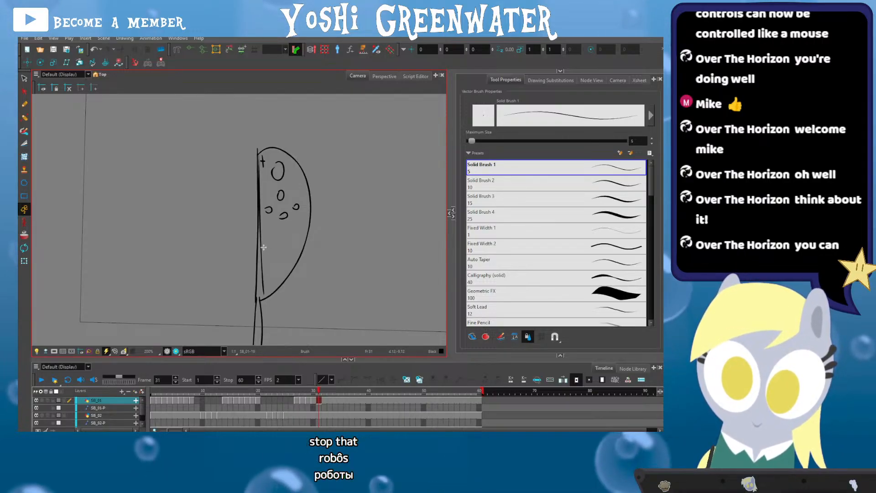
pyautogui.moveTo(264, 246); pyautogui.dragTo(264, 263)
pyautogui.scroll(3, 267, 273)
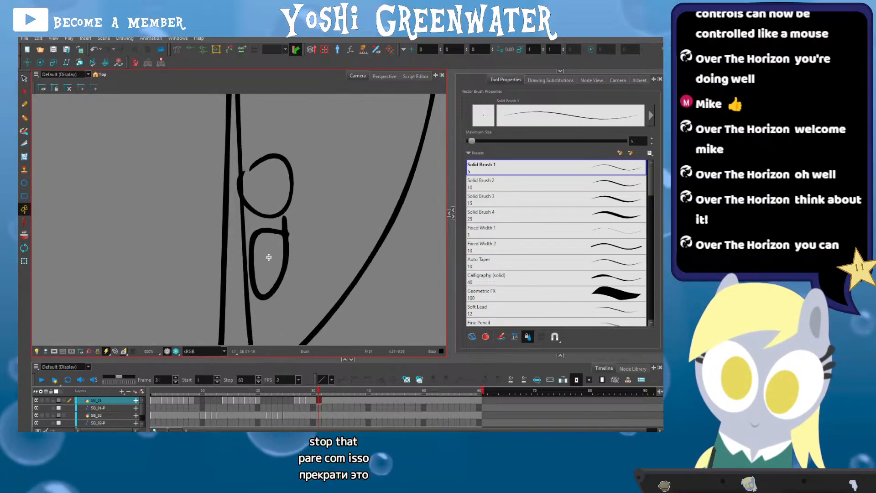
pyautogui.scroll(-3, 240, 243)
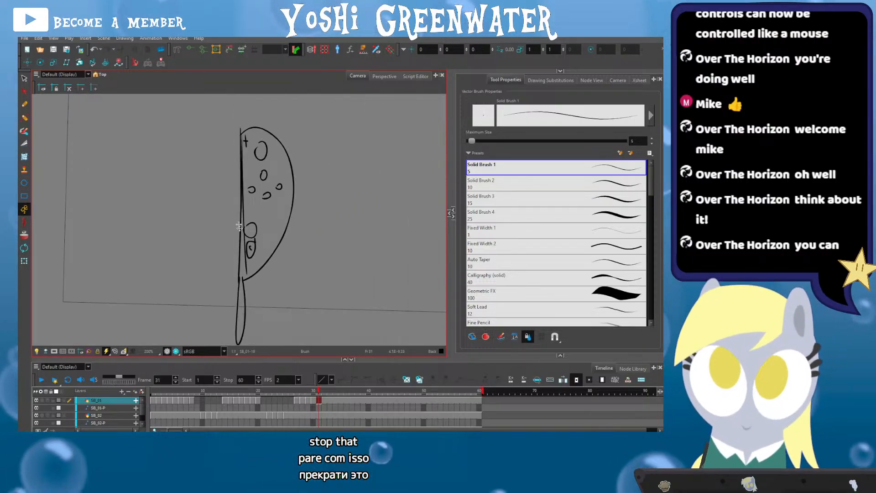
pyautogui.moveTo(238, 142); pyautogui.dragTo(237, 232)
# Select the whole Joy-Con sketch and move it slightly down so its strap crosses the shot's right border
pyautogui.hotkey('shift', 'x')
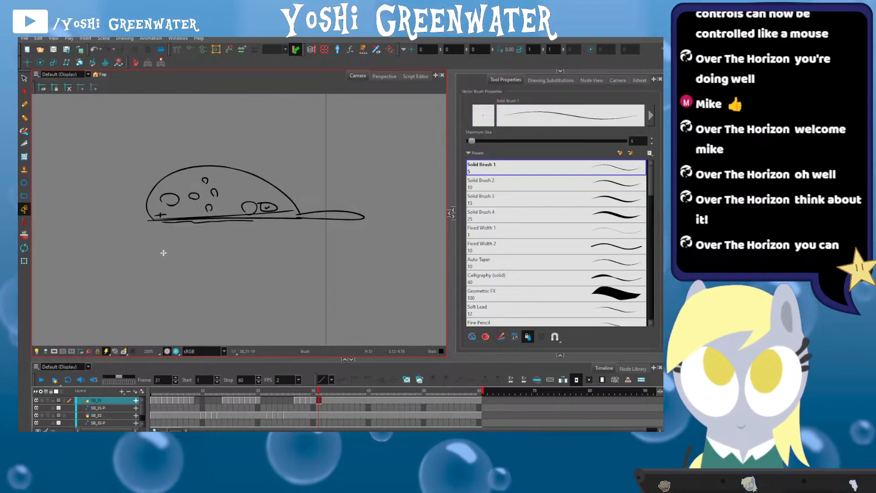
pyautogui.press('1')
pyautogui.press('1')
pyautogui.moveTo(140, 274)
pyautogui.mouseDown()
pyautogui.moveTo(176, 264)
pyautogui.moveTo(268, 284)
pyautogui.mouseUp()
pyautogui.click(24, 78)
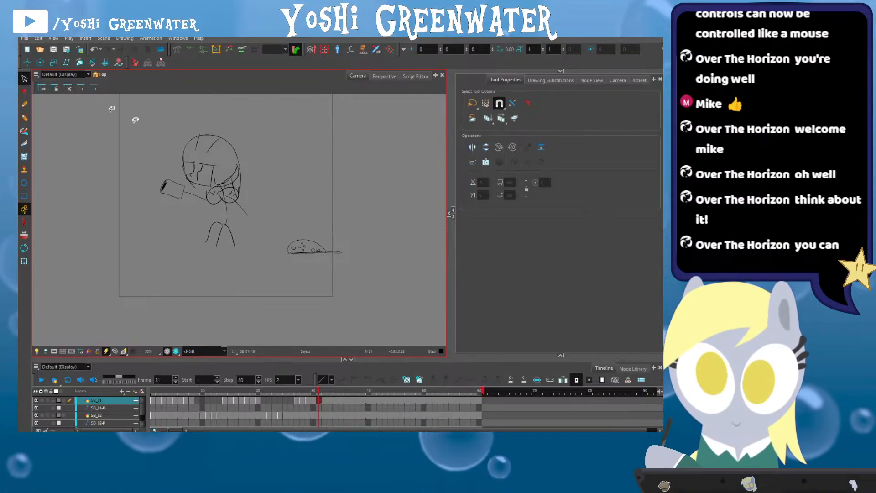
pyautogui.moveTo(317, 214)
pyautogui.mouseDown()
pyautogui.moveTo(290, 267)
pyautogui.moveTo(288, 242)
pyautogui.mouseUp()
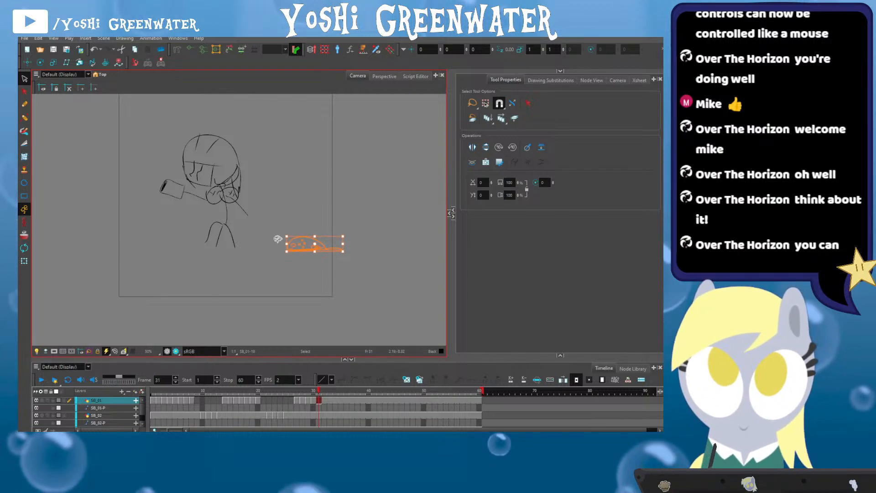
pyautogui.moveTo(290, 241); pyautogui.dragTo(292, 247)
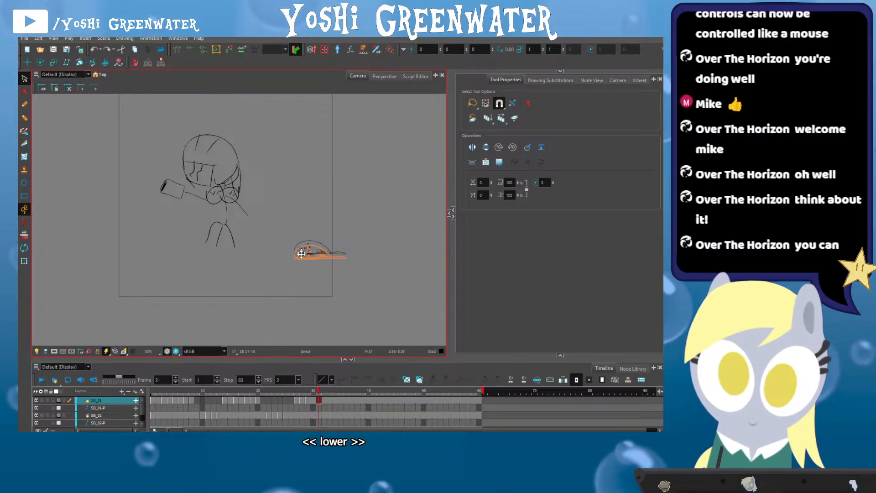
pyautogui.moveTo(301, 260); pyautogui.dragTo(279, 276)
pyautogui.click(248, 269)
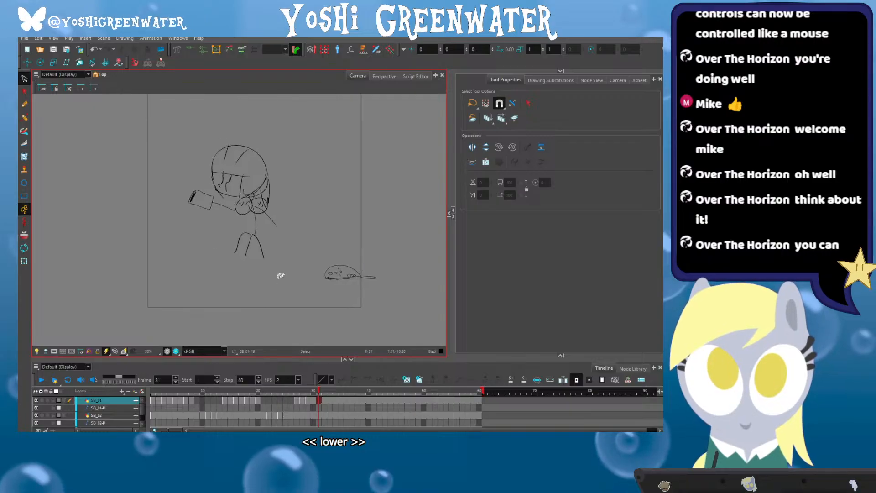
# Step back through the storyboard to frame 26 and forward to frame 30 to review the character's turning poses
pyautogui.moveTo(207, 263); pyautogui.dragTo(237, 281)
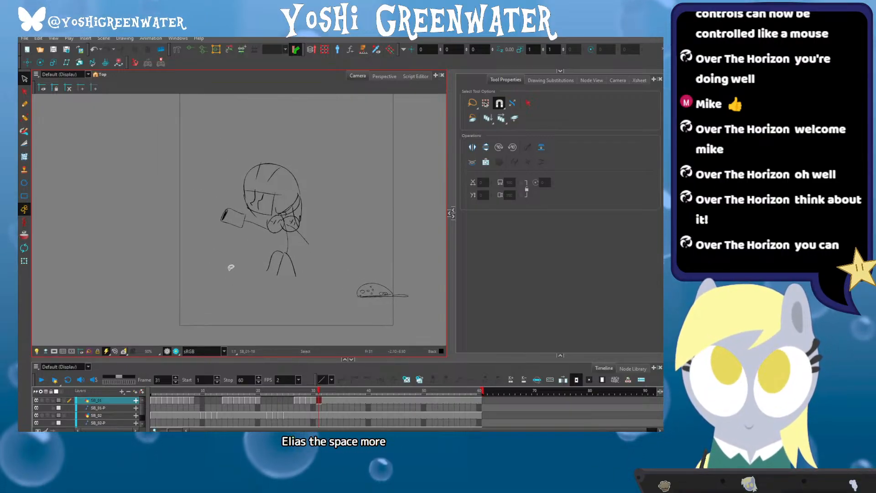
pyautogui.press(',')
pyautogui.press(',')
pyautogui.press(',')
pyautogui.press(',')
pyautogui.press(',')
pyautogui.press('.')
pyautogui.press('.')
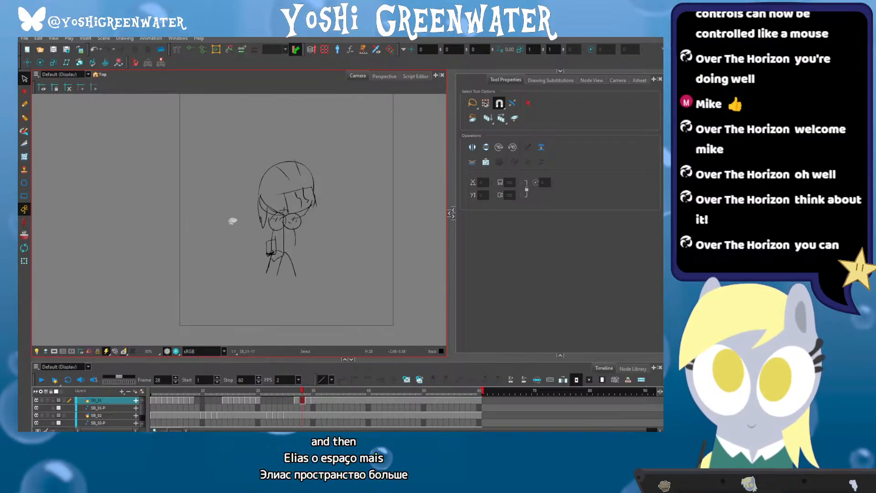
pyautogui.press('.')
pyautogui.press('.')
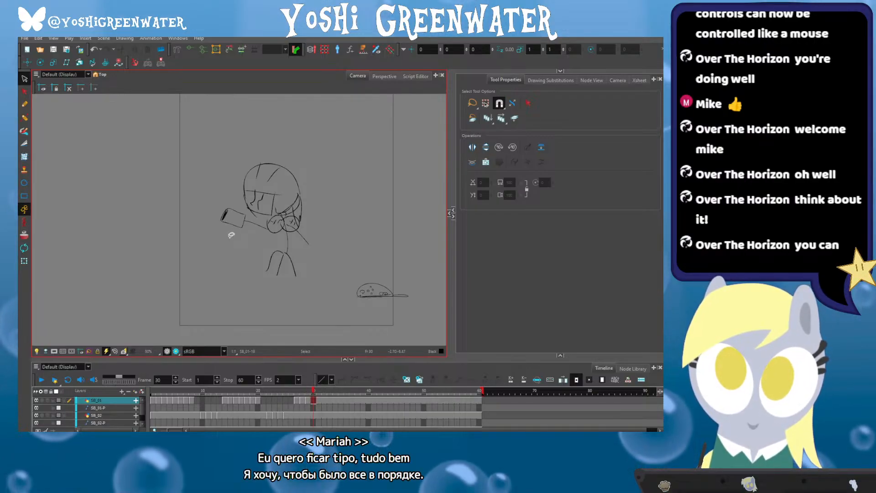
# Make frame 31 a separate duplicate SB_01 drawing and delete the Joy-Con from frame 30
pyautogui.press('.')
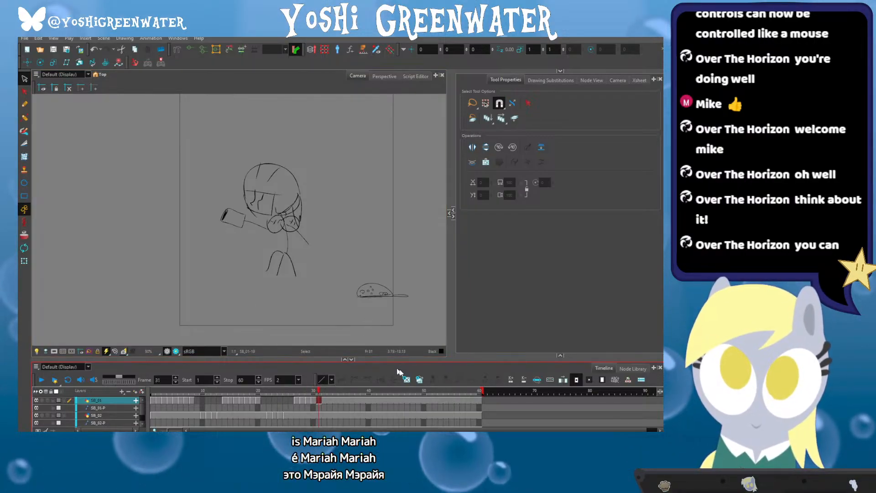
pyautogui.click(317, 312)
pyautogui.press(',')
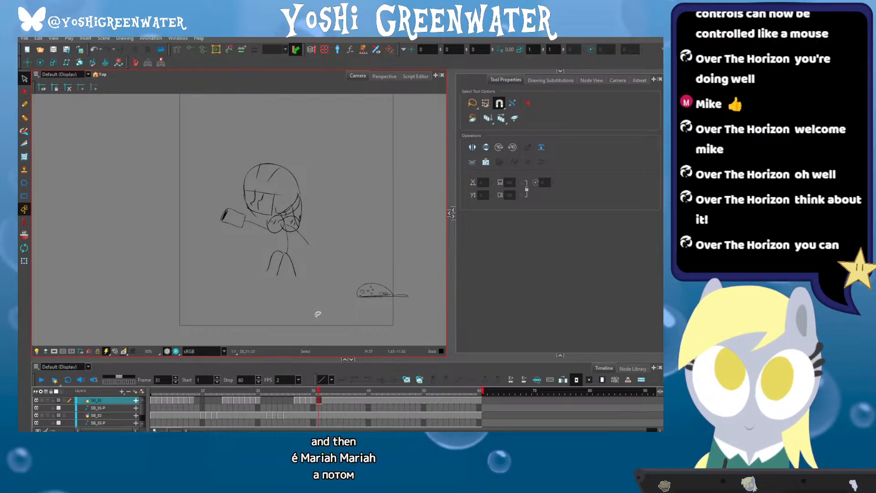
pyautogui.moveTo(410, 299); pyautogui.dragTo(310, 302)
pyautogui.press('Delete')
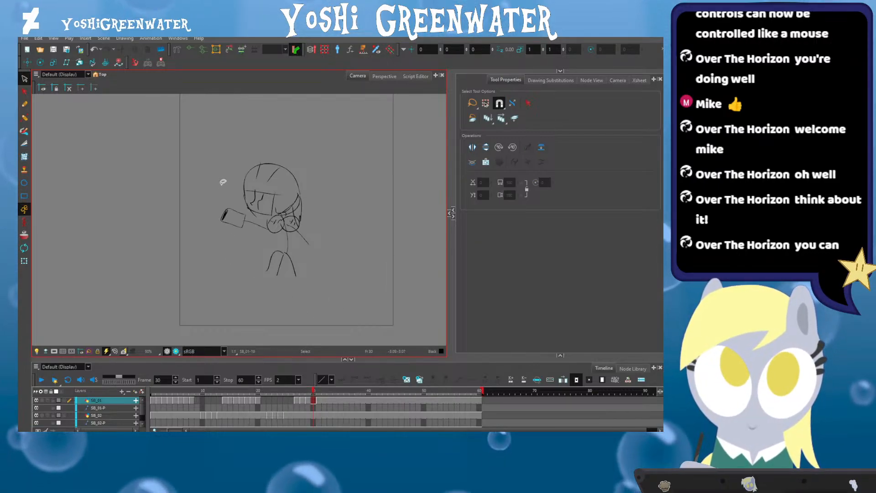
pyautogui.press('.')
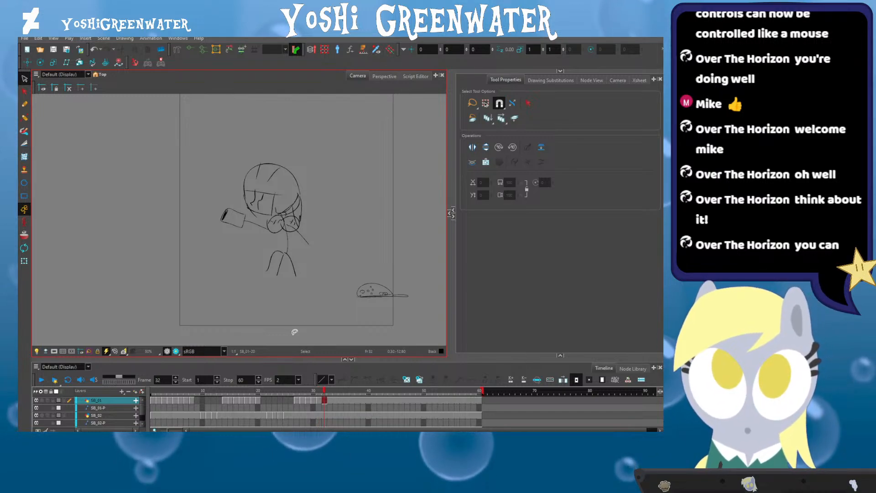
# On frame 32, move the Joy-Con left so that it sits fully inside the shot behind the character
pyautogui.press('.')
pyautogui.moveTo(338, 197)
pyautogui.mouseDown()
pyautogui.moveTo(422, 294)
pyautogui.moveTo(358, 283)
pyautogui.mouseUp()
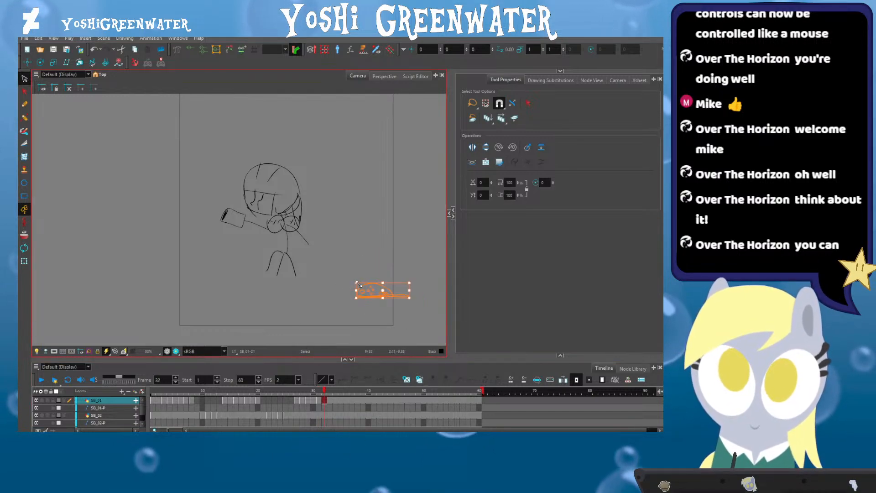
pyautogui.click(300, 301)
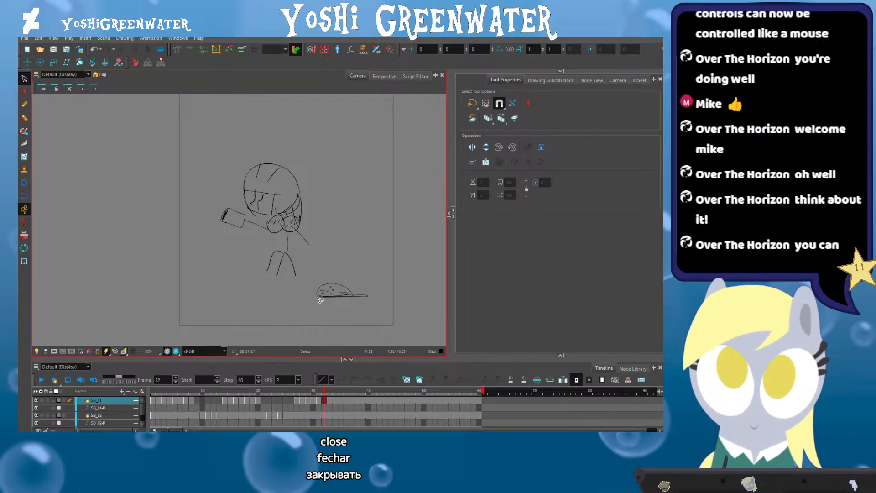
# Duplicate the drawing to frame 33, delete its character but keep the Joy-Con, and show the previous pose as onion skin
pyautogui.click(358, 385)
pyautogui.press('.')
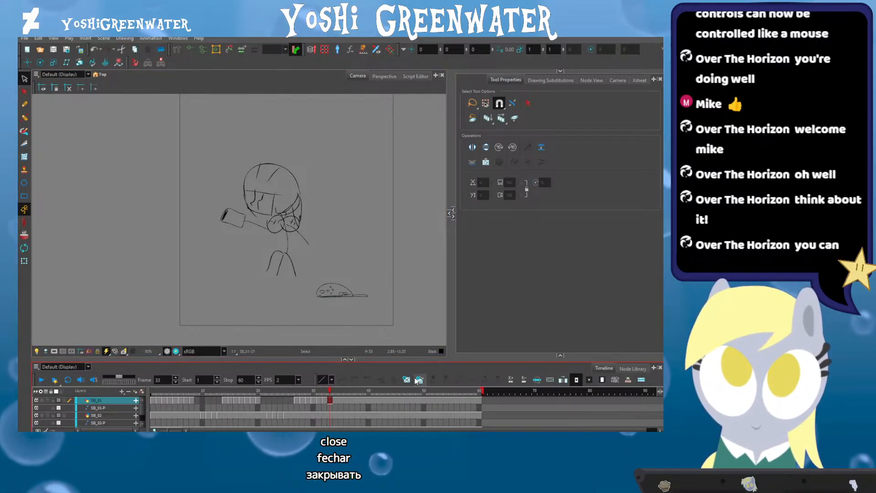
pyautogui.click(264, 262)
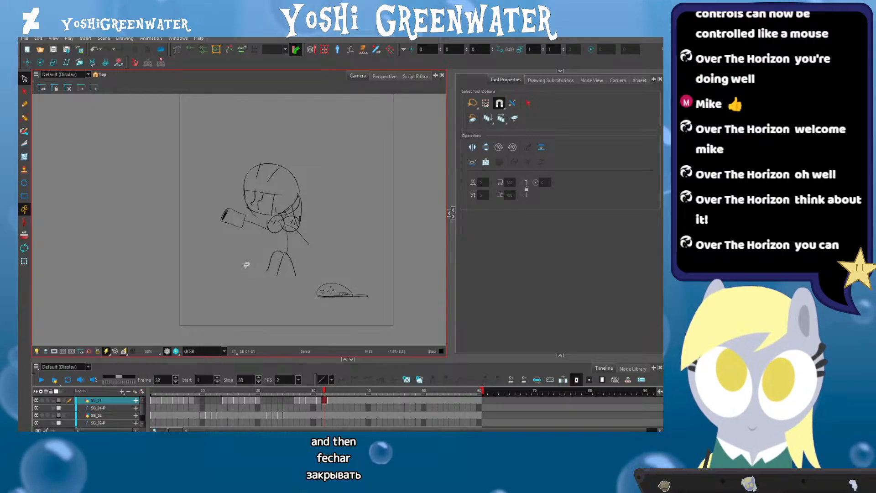
pyautogui.moveTo(244, 254)
pyautogui.mouseDown()
pyautogui.moveTo(251, 127)
pyautogui.moveTo(224, 228)
pyautogui.mouseUp()
pyautogui.press('Delete')
pyautogui.click(24, 234)
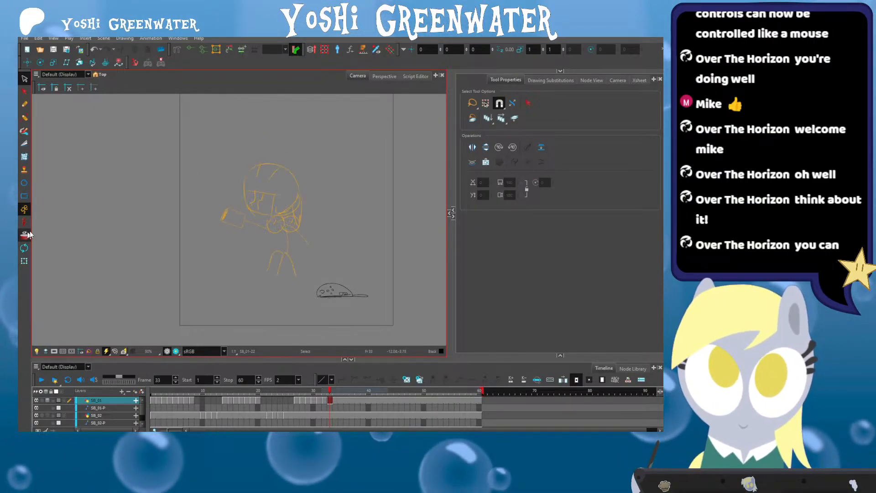
# Sketch the startled character's curved spine, bent legs, round shoulders and raised round head over the onion-skinned pose on frame 33
pyautogui.scroll(3, 277, 244)
pyautogui.scroll(-1, 274, 253)
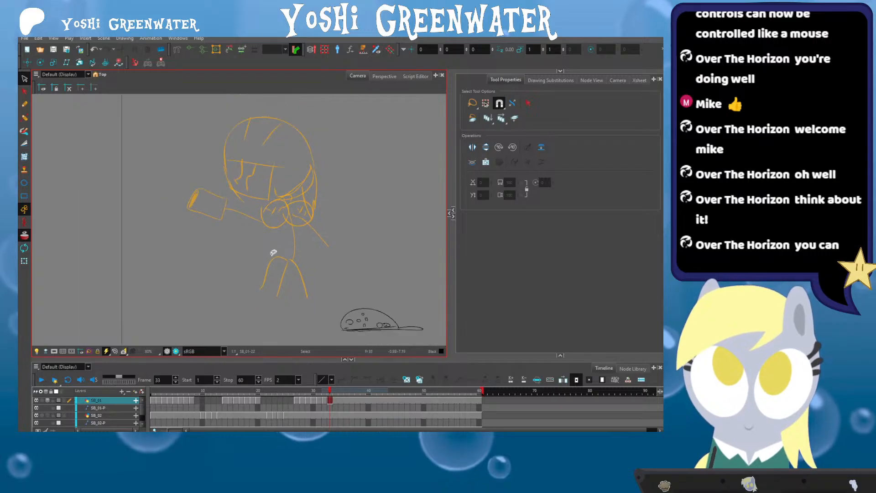
pyautogui.moveTo(271, 255)
pyautogui.mouseDown()
pyautogui.moveTo(255, 259)
pyautogui.moveTo(264, 246)
pyautogui.moveTo(261, 254)
pyautogui.mouseUp()
pyautogui.hotkey('alt', 'b')
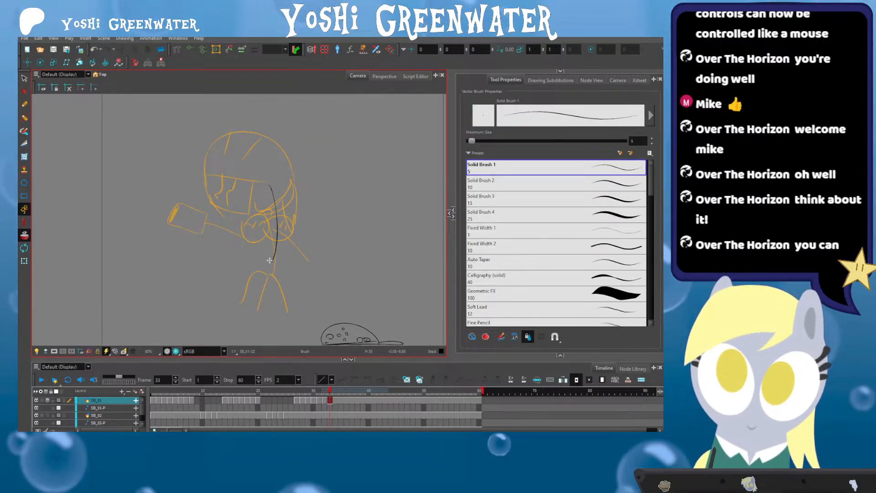
pyautogui.hotkey('ctrl', 'z')
pyautogui.moveTo(272, 262)
pyautogui.mouseDown()
pyautogui.moveTo(286, 291)
pyautogui.moveTo(262, 268)
pyautogui.moveTo(256, 284)
pyautogui.moveTo(243, 271)
pyautogui.moveTo(235, 301)
pyautogui.mouseUp()
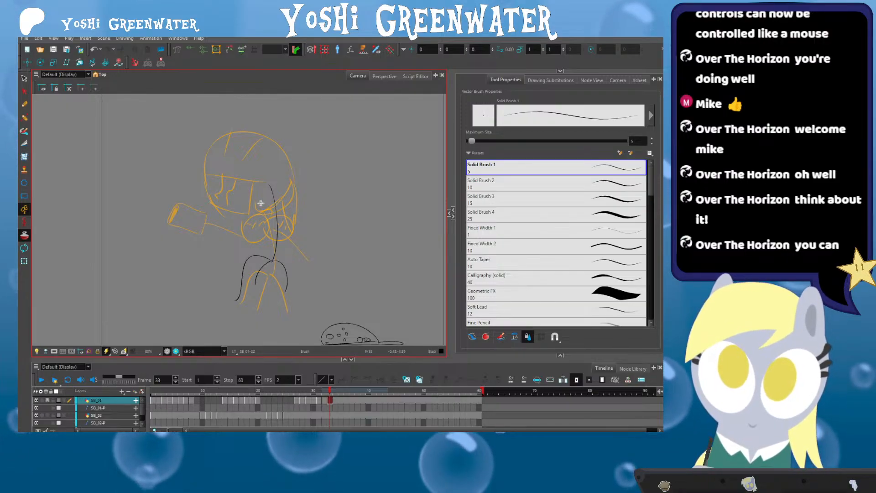
pyautogui.moveTo(247, 206)
pyautogui.mouseDown()
pyautogui.moveTo(267, 192)
pyautogui.moveTo(277, 202)
pyautogui.mouseUp()
pyautogui.moveTo(257, 176)
pyautogui.mouseDown()
pyautogui.moveTo(252, 200)
pyautogui.moveTo(284, 212)
pyautogui.moveTo(254, 160)
pyautogui.moveTo(304, 222)
pyautogui.moveTo(252, 158)
pyautogui.moveTo(295, 210)
pyautogui.moveTo(313, 187)
pyautogui.mouseUp()
pyautogui.hotkey('ctrl', 'z')
pyautogui.hotkey('ctrl', 'z')
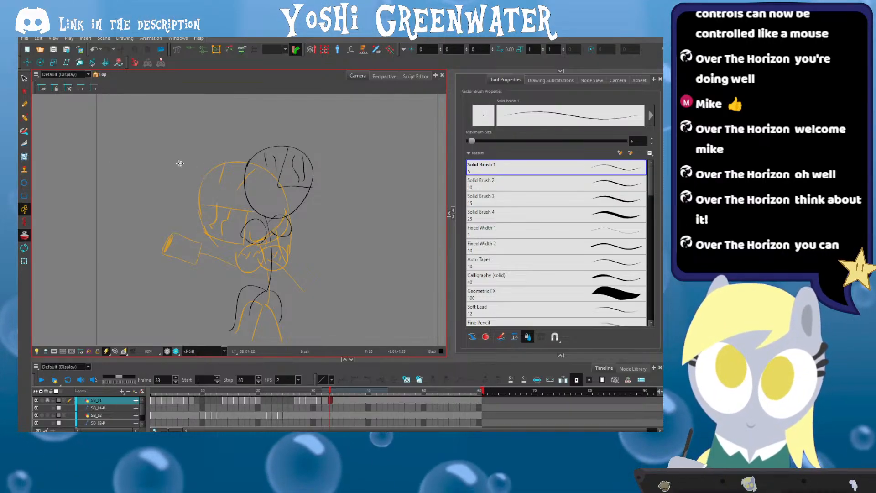
pyautogui.hotkey('ctrl', 'z')
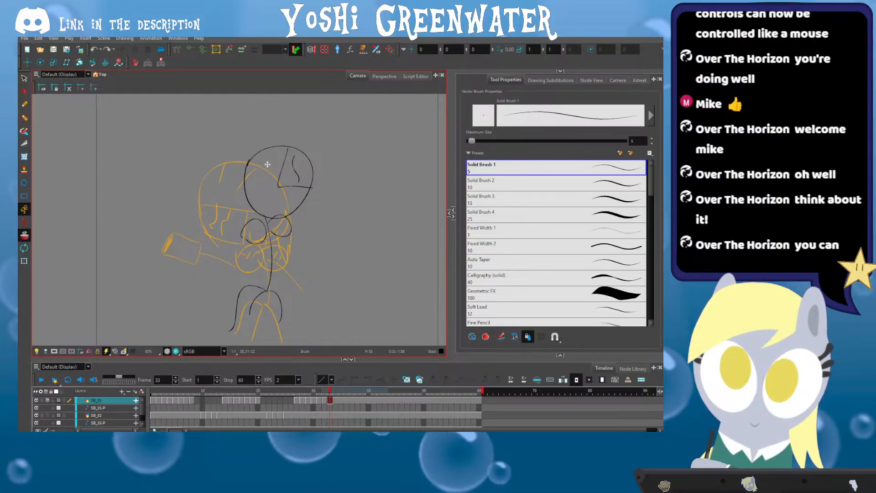
pyautogui.moveTo(274, 153)
pyautogui.mouseDown()
pyautogui.moveTo(281, 187)
pyautogui.moveTo(311, 153)
pyautogui.mouseUp()
pyautogui.moveTo(289, 190)
pyautogui.mouseDown()
pyautogui.moveTo(306, 187)
pyautogui.moveTo(298, 184)
pyautogui.mouseUp()
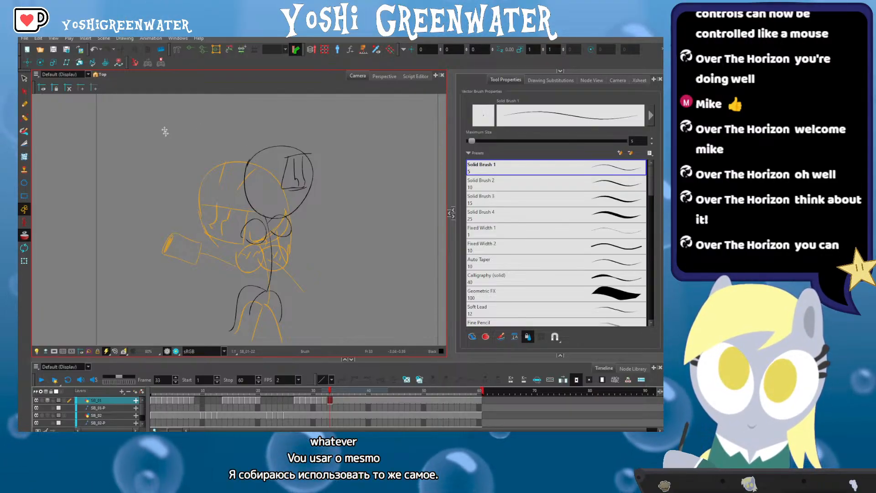
pyautogui.hotkey('alt', 's')
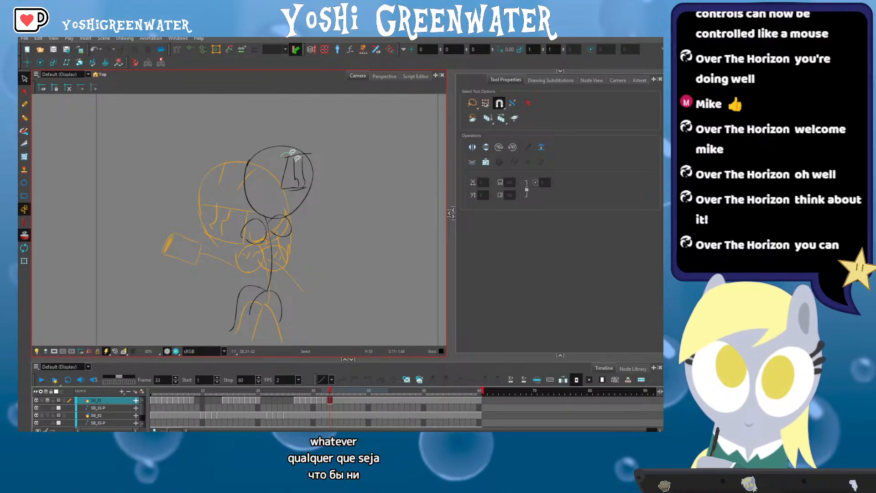
pyautogui.moveTo(295, 152); pyautogui.dragTo(269, 164)
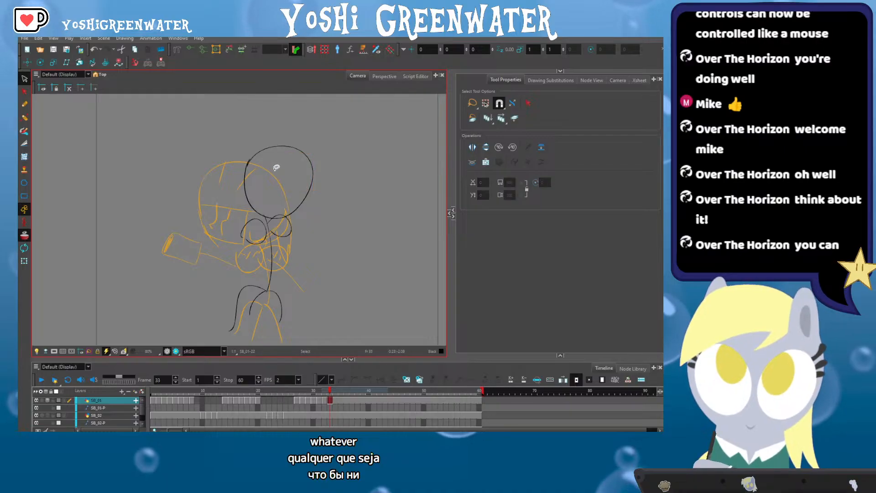
# Draw the helmet's crest lines, a tilted visor with face lines inside, and the lower helmet details on the head
pyautogui.hotkey('alt', 'b')
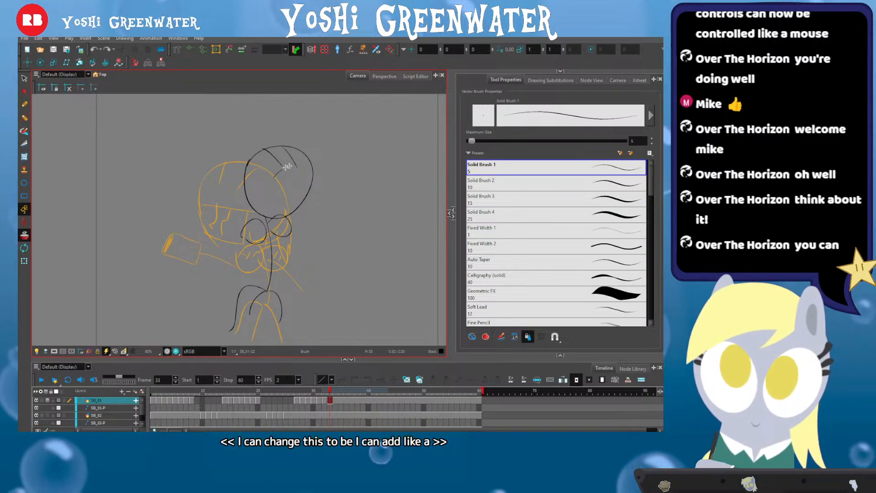
pyautogui.moveTo(275, 172); pyautogui.dragTo(306, 160)
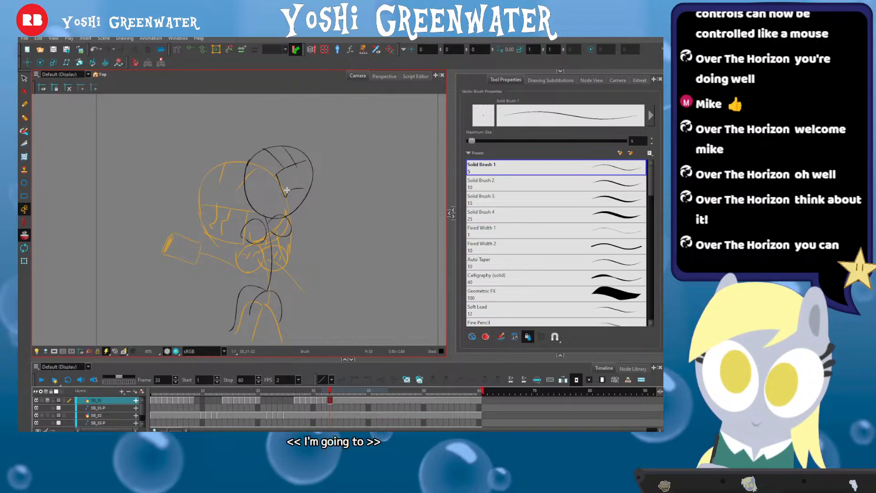
pyautogui.moveTo(275, 175); pyautogui.dragTo(284, 194)
pyautogui.moveTo(304, 160); pyautogui.dragTo(311, 185)
pyautogui.moveTo(285, 195)
pyautogui.mouseDown()
pyautogui.moveTo(307, 186)
pyautogui.moveTo(294, 183)
pyautogui.moveTo(282, 201)
pyautogui.mouseUp()
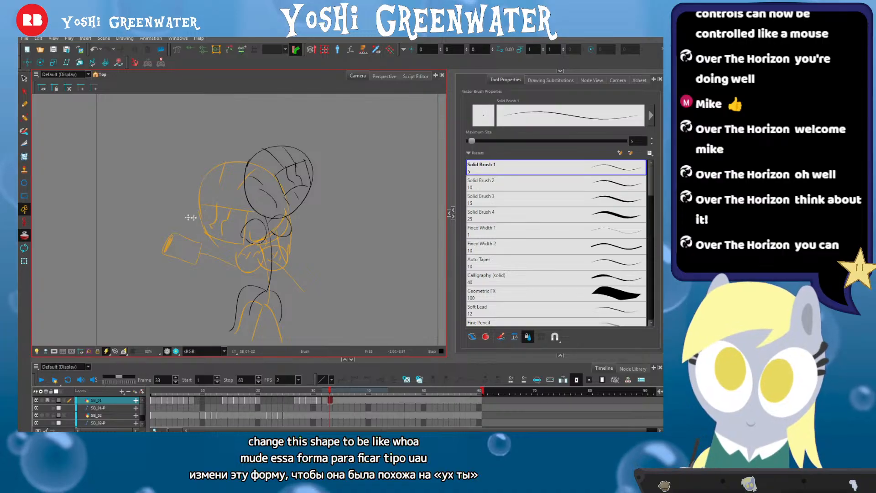
# Hide the onion skin and move the character's head slightly left above the shoulders
pyautogui.click(25, 236)
pyautogui.moveTo(163, 207); pyautogui.dragTo(166, 195)
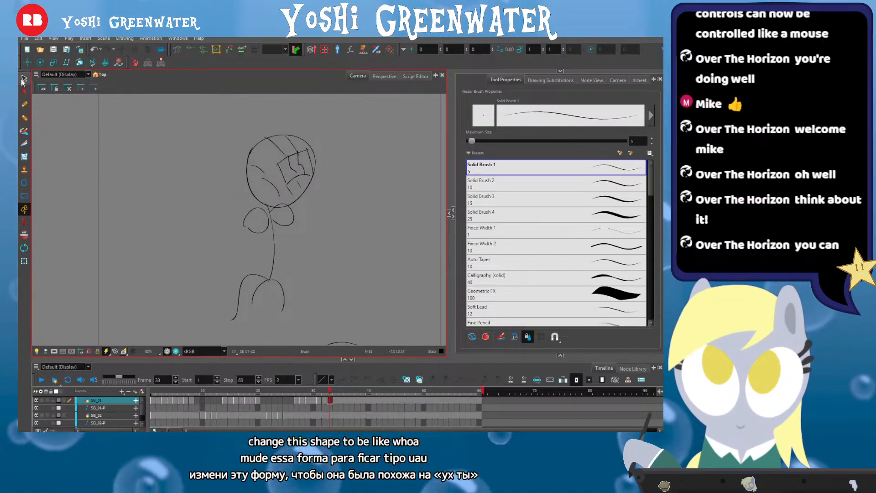
pyautogui.hotkey('alt', 's')
pyautogui.moveTo(229, 114)
pyautogui.mouseDown()
pyautogui.moveTo(239, 110)
pyautogui.moveTo(219, 167)
pyautogui.moveTo(241, 152)
pyautogui.mouseUp()
pyautogui.moveTo(235, 224); pyautogui.dragTo(226, 204)
# Draw both arms flung upward and outward, with an arm cannon on the left one
pyautogui.hotkey('alt', 'b')
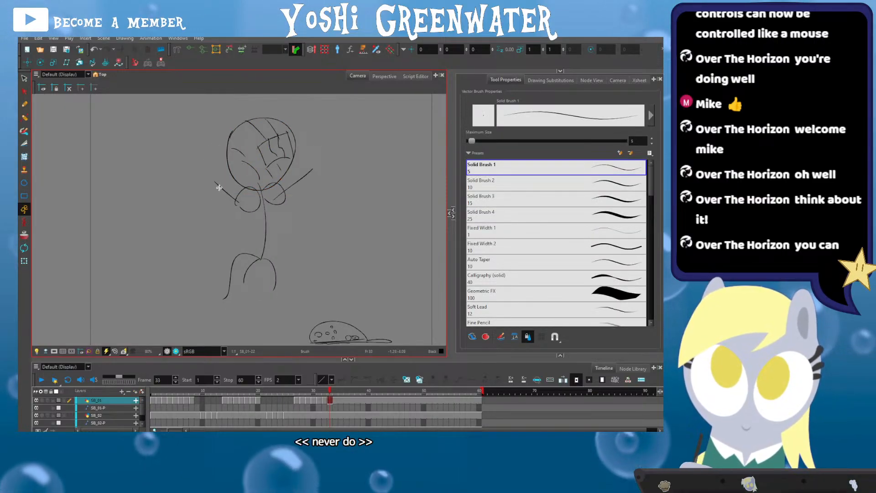
pyautogui.moveTo(203, 178); pyautogui.dragTo(221, 174)
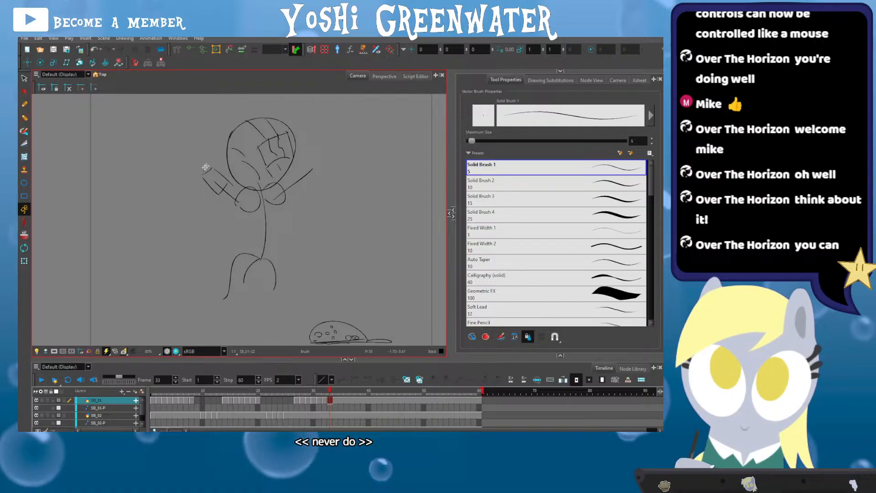
pyautogui.moveTo(209, 216); pyautogui.dragTo(202, 194)
pyautogui.hotkey('shift', 'm')
pyautogui.press('.')
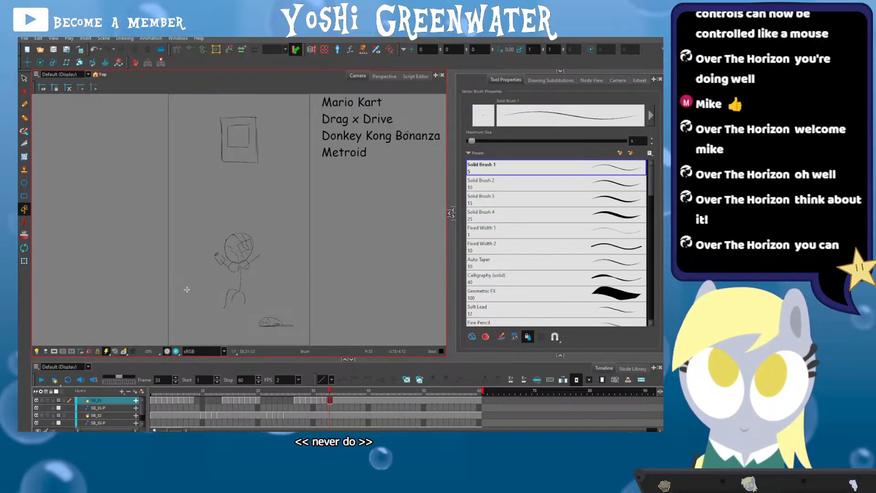
pyautogui.press('.')
# Move the character slightly up on frame 33 and raise its legs closer to the body
pyautogui.scroll(5, 207, 279)
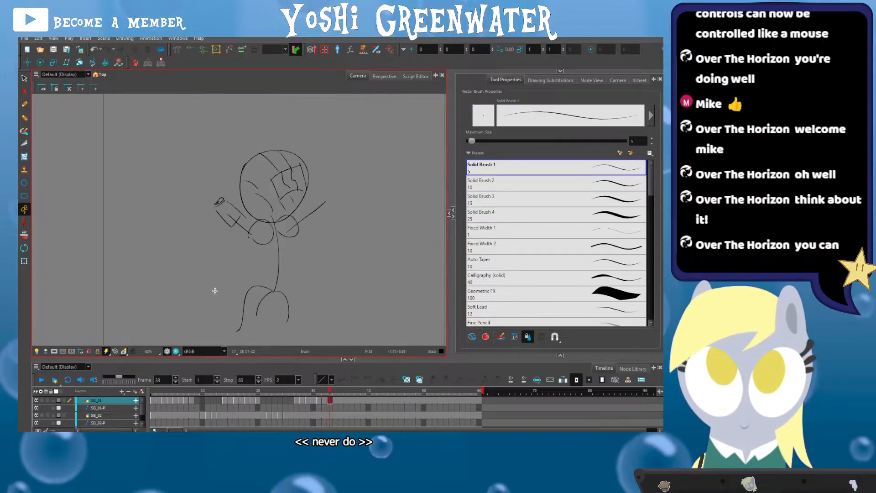
pyautogui.click(24, 79)
pyautogui.scroll(-2, 205, 139)
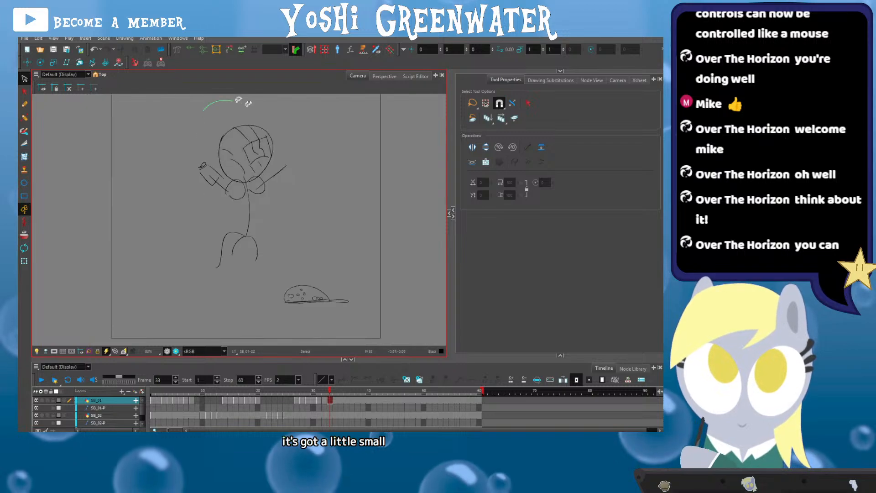
pyautogui.hotkey('ctrl', 'a')
pyautogui.moveTo(195, 123); pyautogui.dragTo(192, 118)
pyautogui.moveTo(224, 217); pyautogui.dragTo(209, 248)
pyautogui.keyDown('shift'); pyautogui.click(255, 244); pyautogui.keyUp('shift')
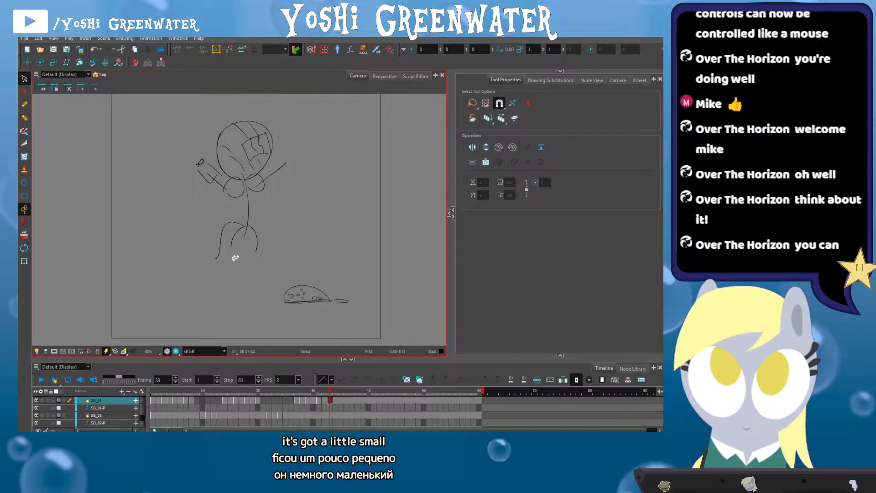
# Trim the spine where it overlaps the hips, then shift the whole character slightly left and tilt it counterclockwise
pyautogui.hotkey('alt', 't')
pyautogui.hotkey('alt', 's')
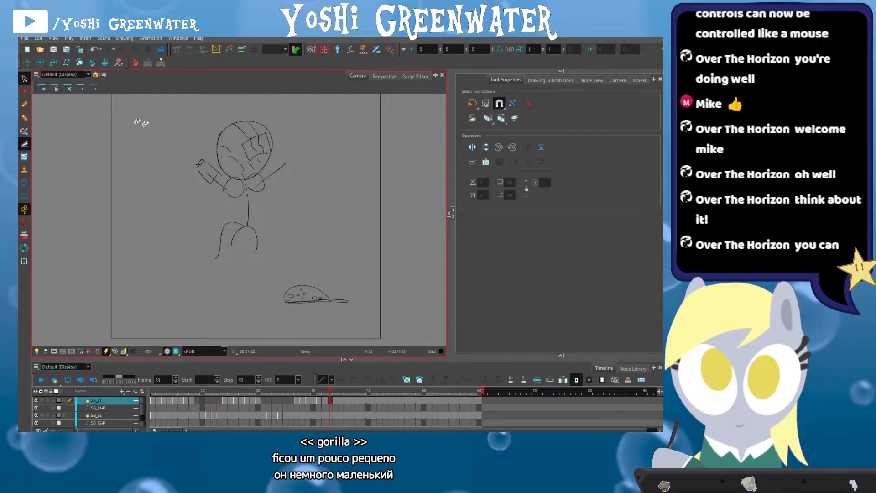
pyautogui.moveTo(140, 121)
pyautogui.mouseDown()
pyautogui.moveTo(190, 223)
pyautogui.moveTo(146, 132)
pyautogui.mouseUp()
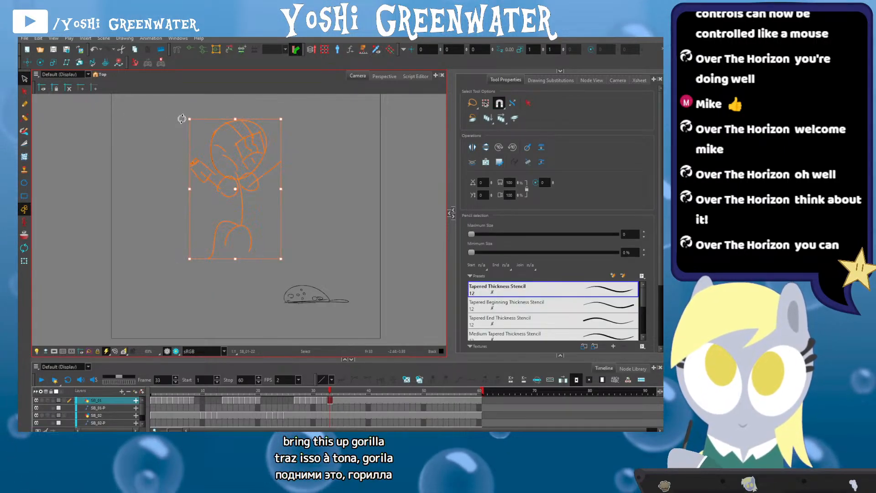
pyautogui.press('Escape')
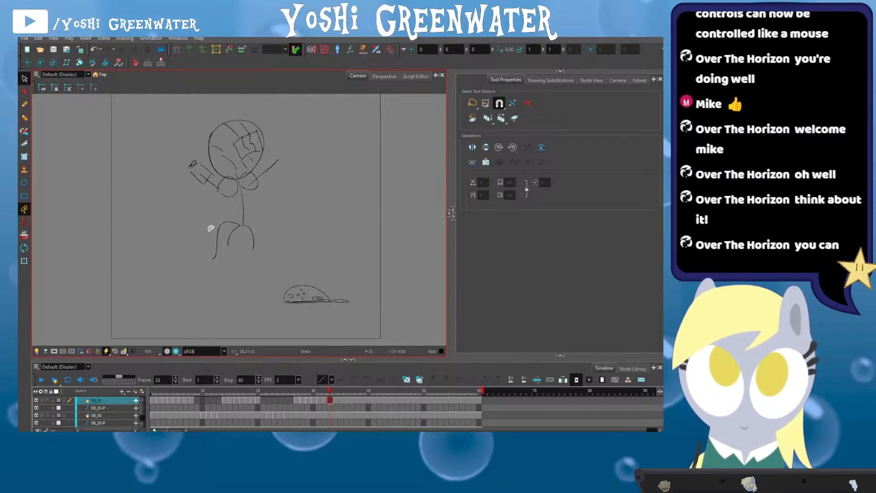
# Draw a small exclamation mark above the jumping character's head on frame 33
pyautogui.scroll(-3, 214, 121)
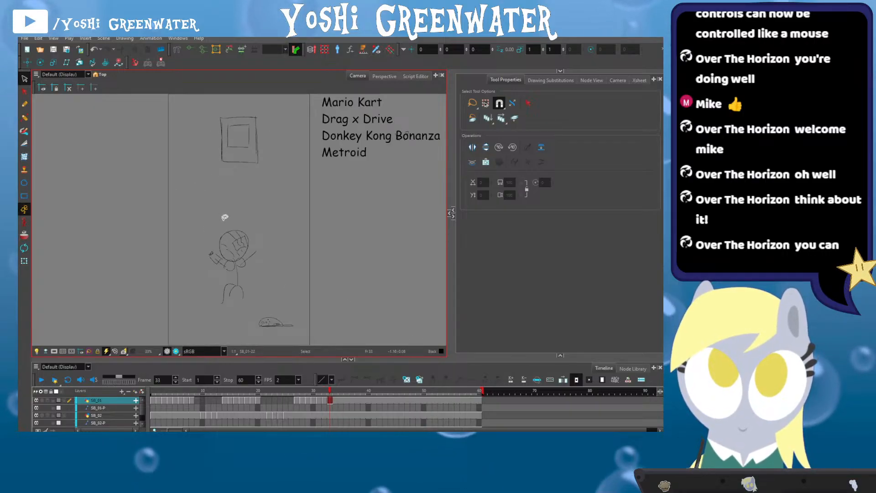
pyautogui.scroll(3, 225, 217)
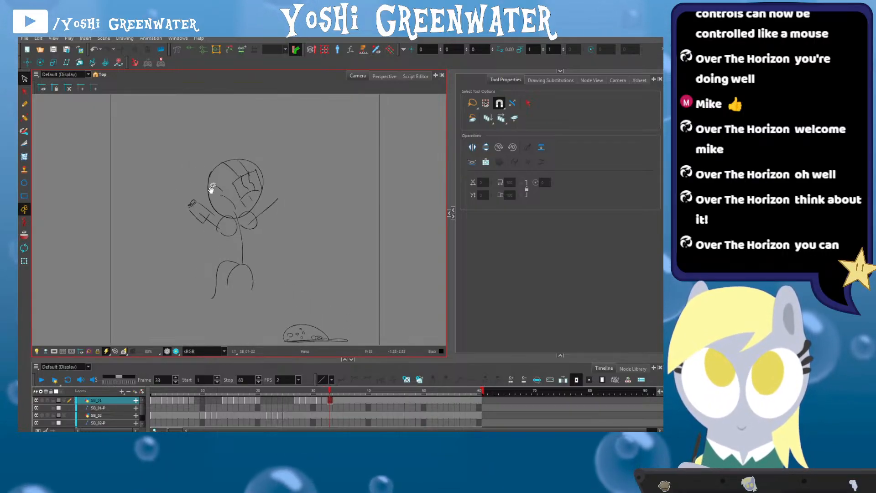
pyautogui.hotkey('alt', 'b')
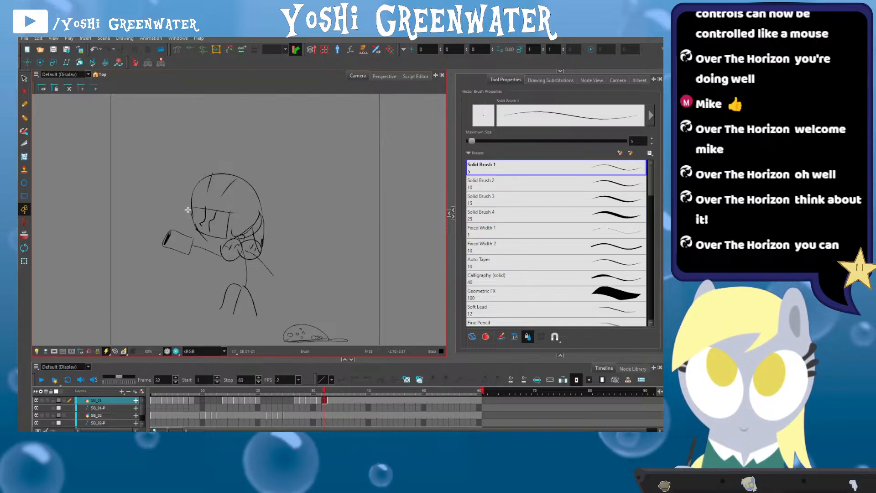
pyautogui.scroll(-3, 189, 246)
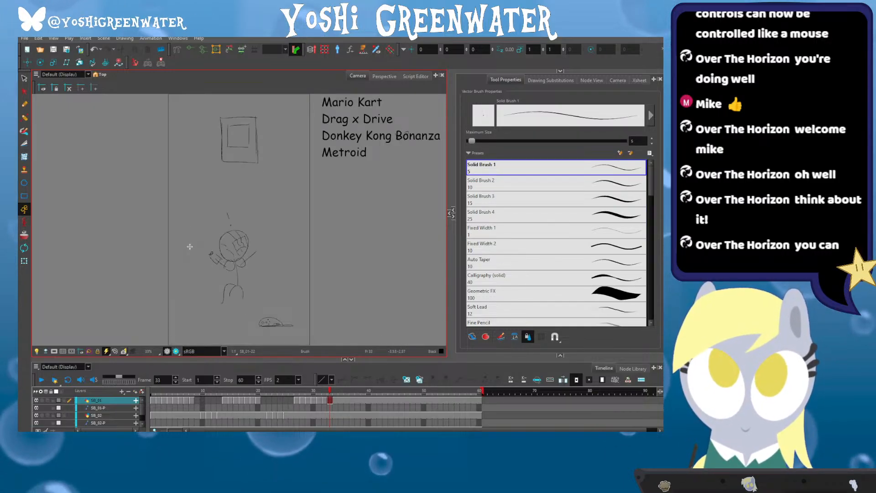
# Step back and forth through the frames leading up to frame 33 to review the startled jump
pyautogui.moveTo(201, 254); pyautogui.dragTo(198, 231)
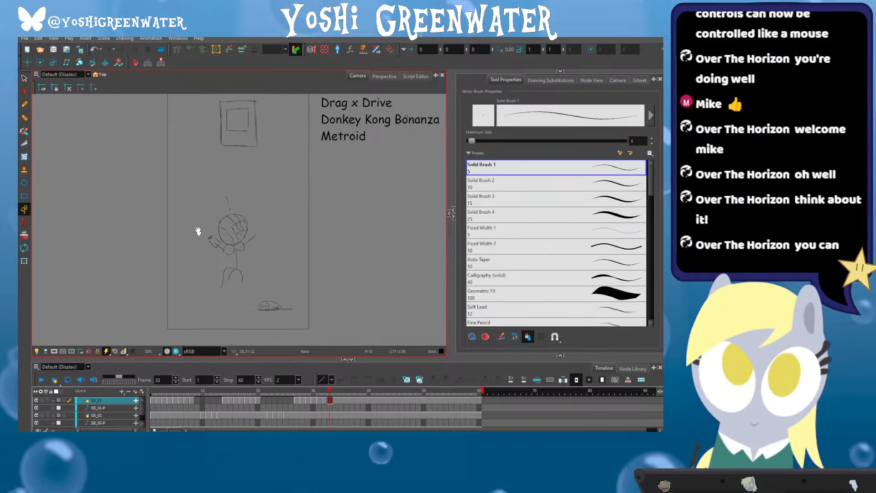
pyautogui.press(',')
pyautogui.press(',')
pyautogui.press(',')
pyautogui.press(',')
pyautogui.press(',')
pyautogui.press('.')
pyautogui.press('.')
pyautogui.press('.')
pyautogui.press('.')
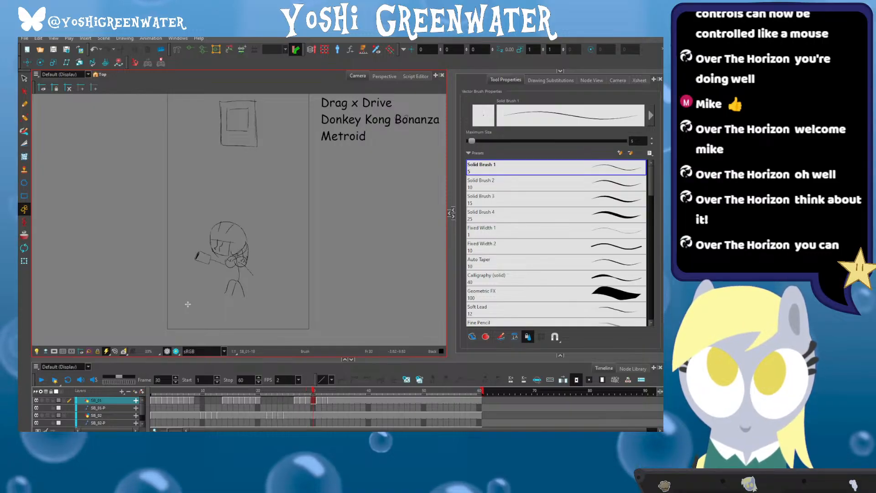
pyautogui.press(',')
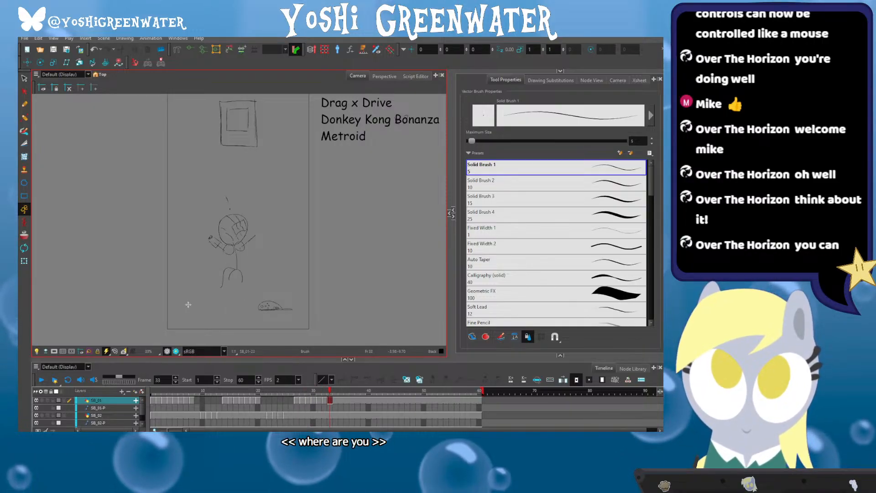
# Insert the standing pose on frame 33 before the jump, adding sound lines and a handwritten "squeak" above the mouse Joy-Con
pyautogui.press('.')
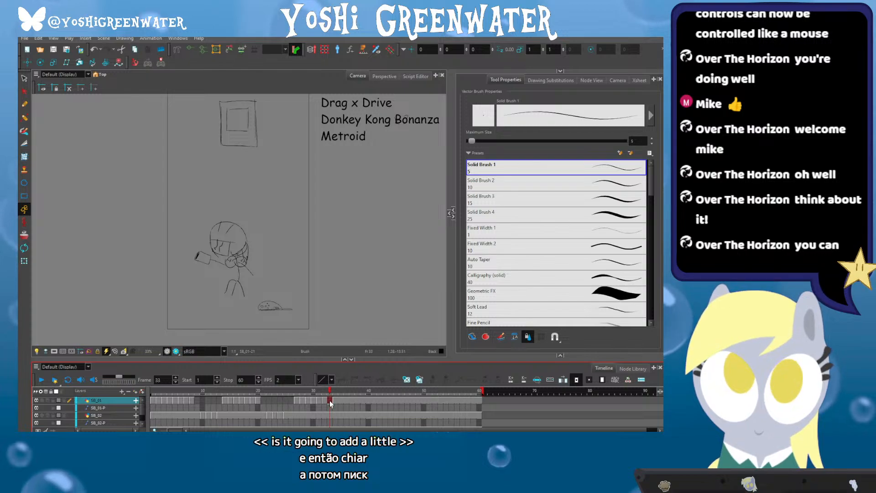
pyautogui.scroll(5, 273, 292)
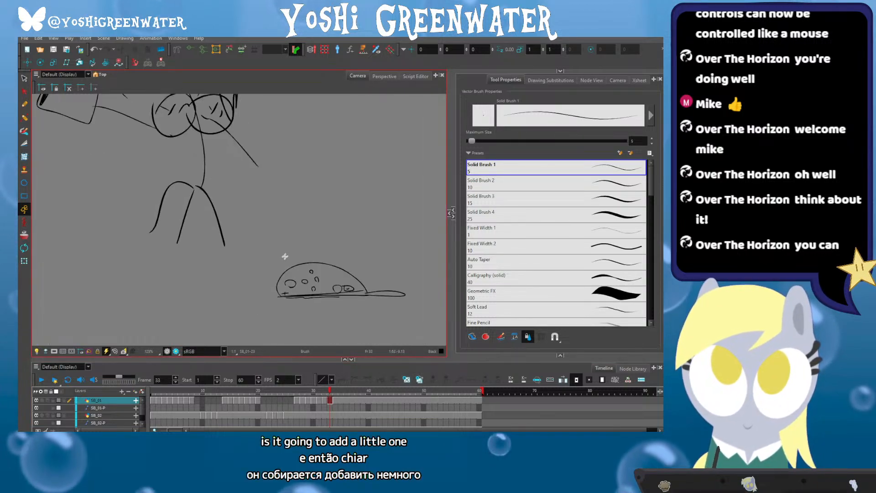
pyautogui.moveTo(305, 247); pyautogui.dragTo(302, 254)
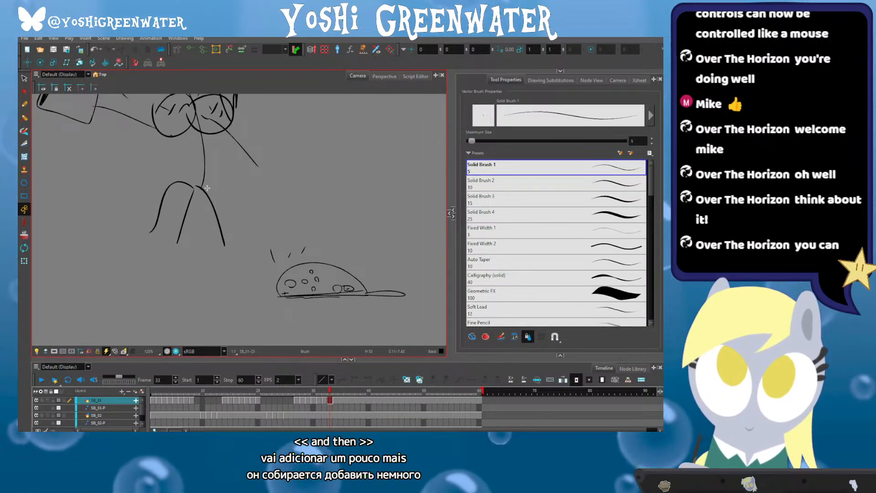
pyautogui.hotkey('alt', 's')
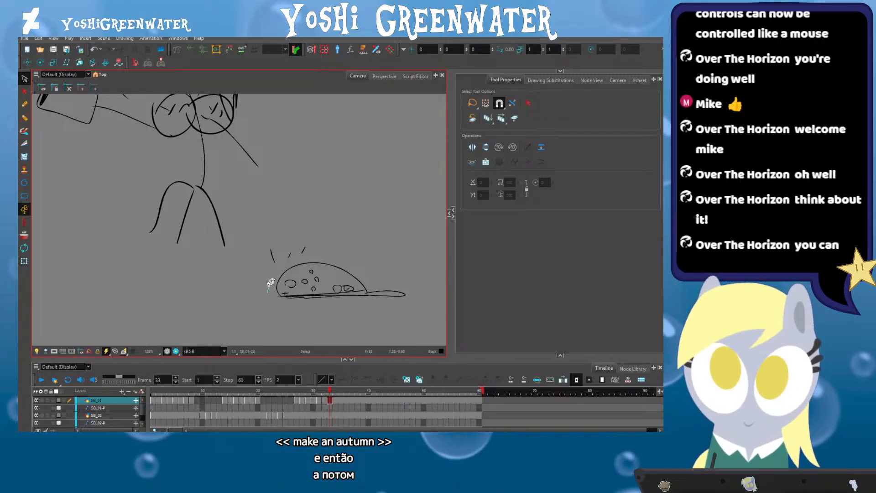
pyautogui.moveTo(392, 268); pyautogui.dragTo(267, 268)
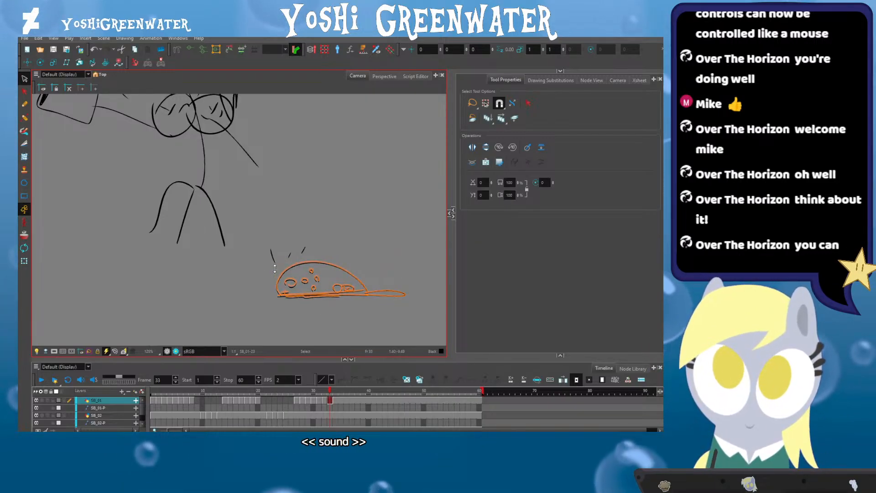
pyautogui.click(263, 272)
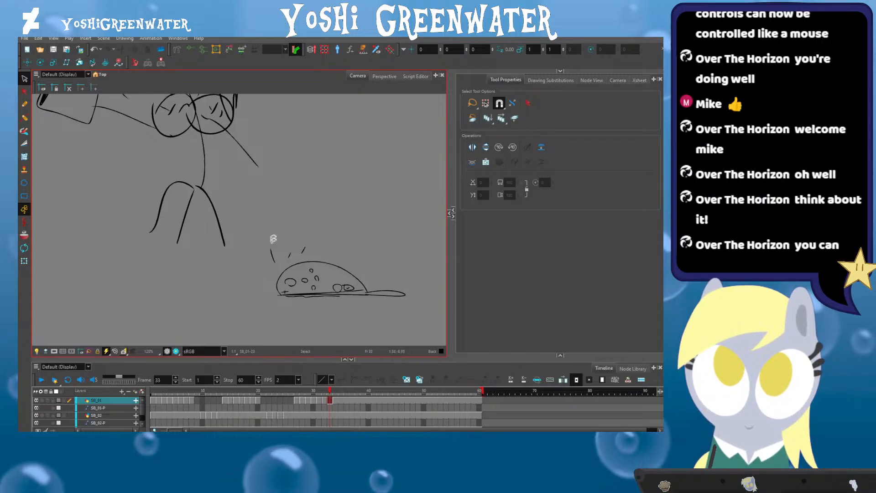
pyautogui.hotkey('alt', 'b')
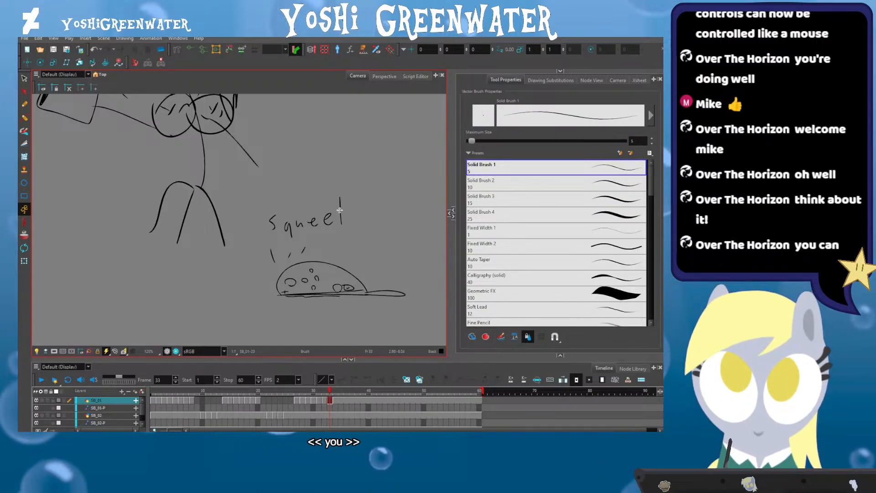
pyautogui.hotkey('shift', 'm')
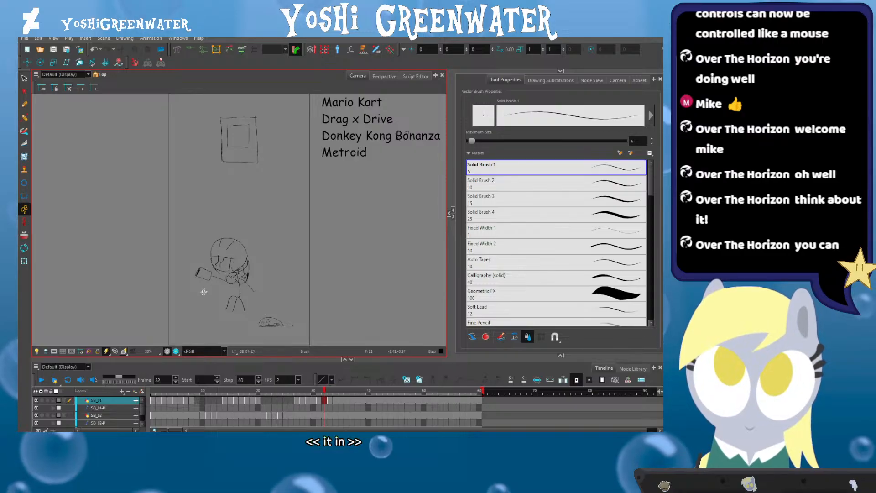
pyautogui.press('.')
pyautogui.press('.')
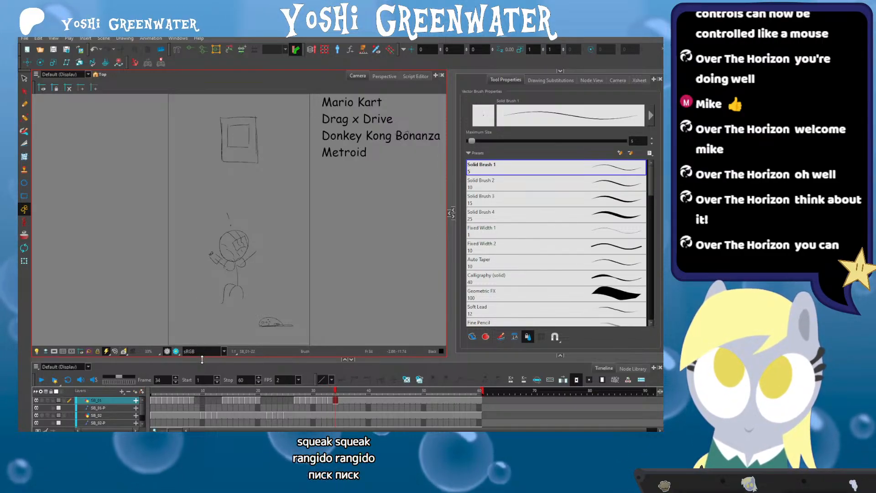
# Delete the character from the drawing on frame 35, keeping only the mouse Joy-Con
pyautogui.moveTo(208, 361); pyautogui.dragTo(209, 354)
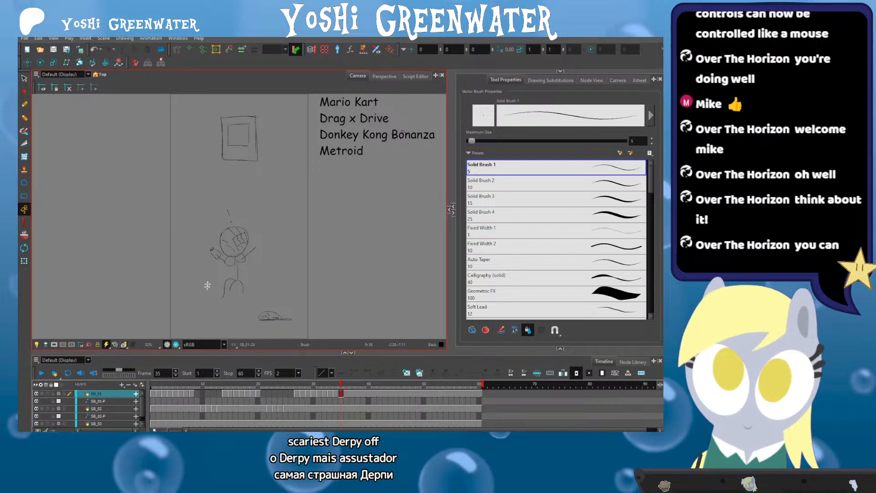
pyautogui.click(24, 78)
pyautogui.moveTo(203, 206)
pyautogui.mouseDown()
pyautogui.moveTo(185, 281)
pyautogui.moveTo(252, 249)
pyautogui.moveTo(224, 242)
pyautogui.mouseUp()
pyautogui.press('Delete')
pyautogui.scroll(2, 208, 297)
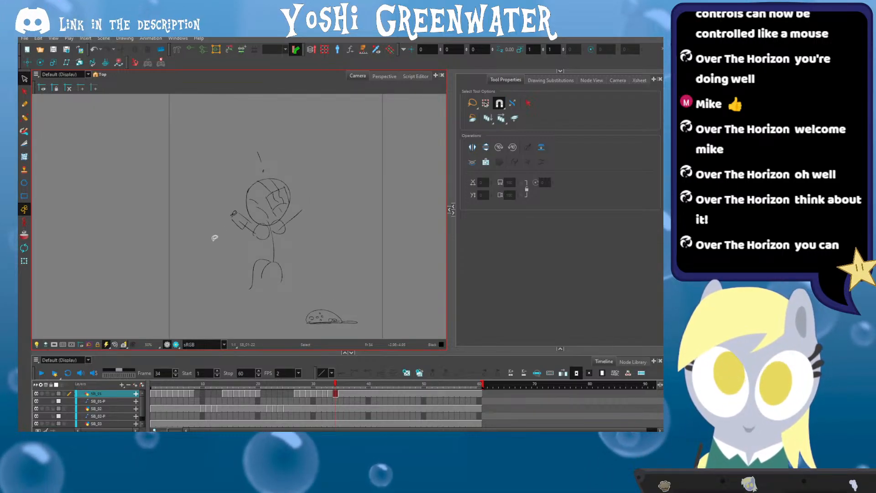
pyautogui.press('.')
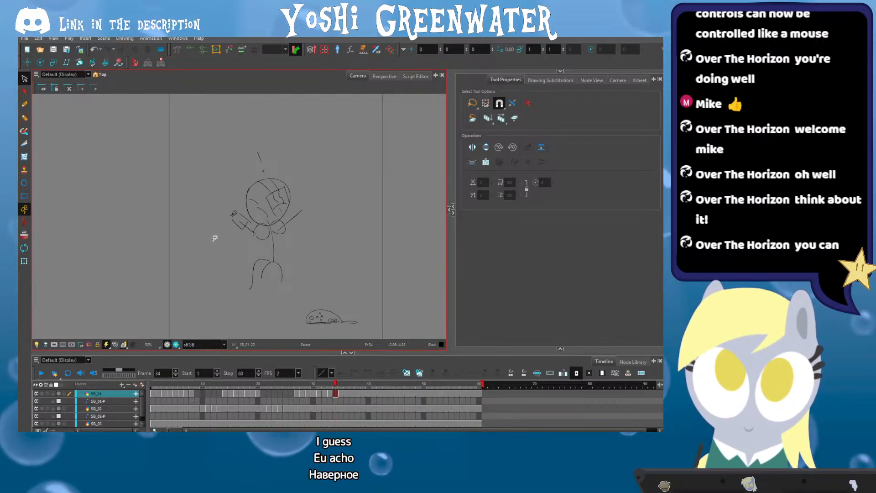
pyautogui.press('.')
# Turn on the onion skin and set it to show the drawing two frames back
pyautogui.hotkey('alt', 'b')
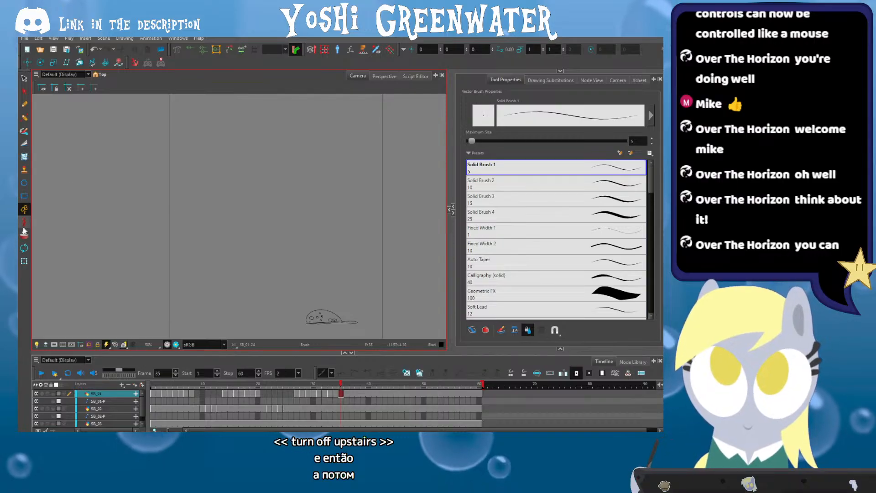
pyautogui.hotkey('alt', 'o')
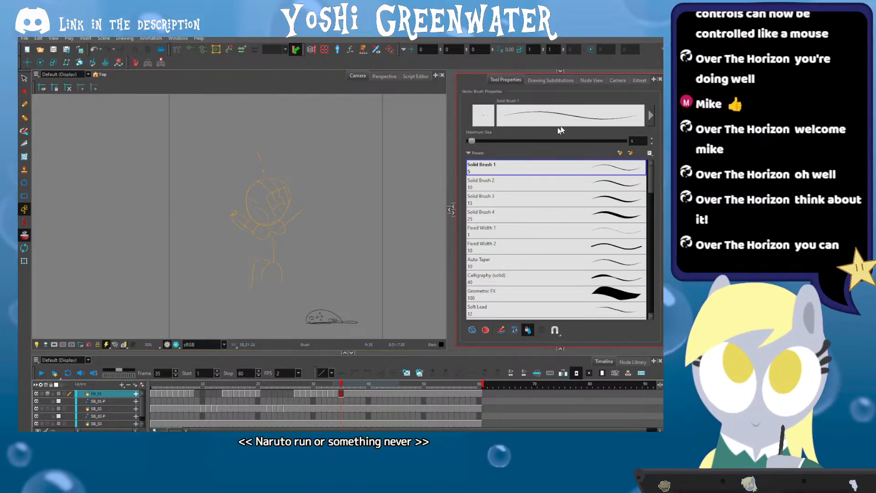
pyautogui.click(531, 80)
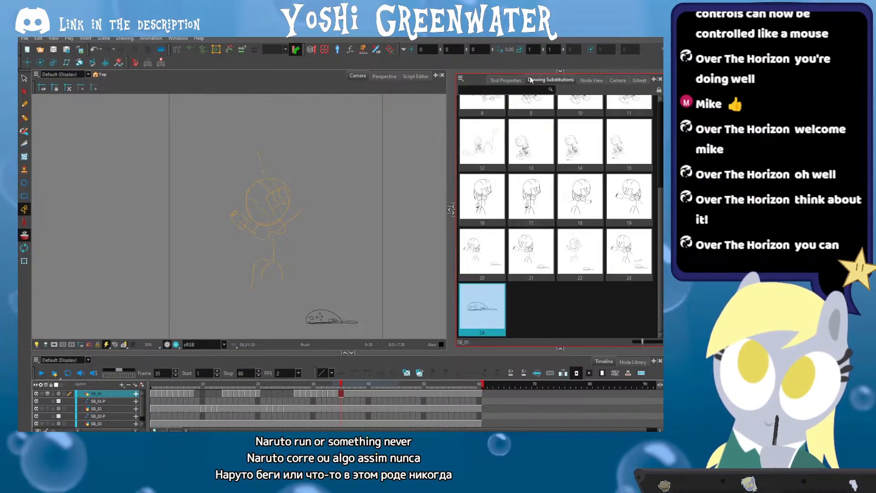
pyautogui.click(560, 348)
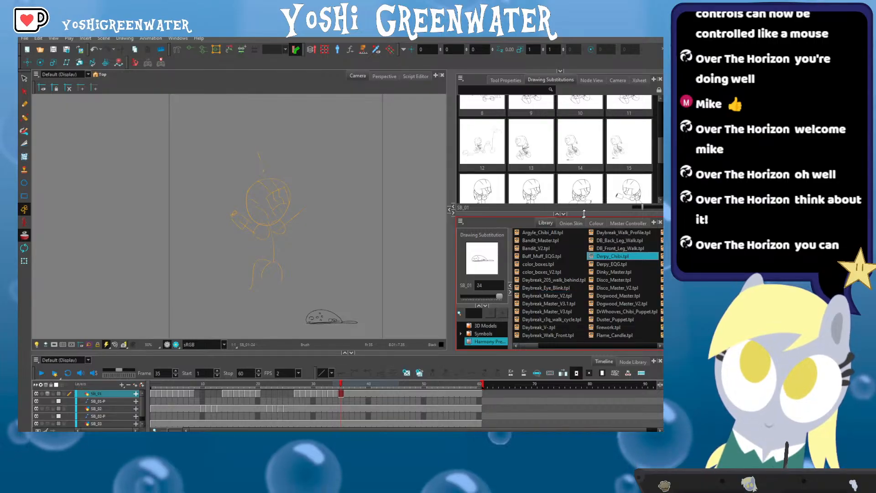
pyautogui.click(569, 223)
pyautogui.click(533, 237)
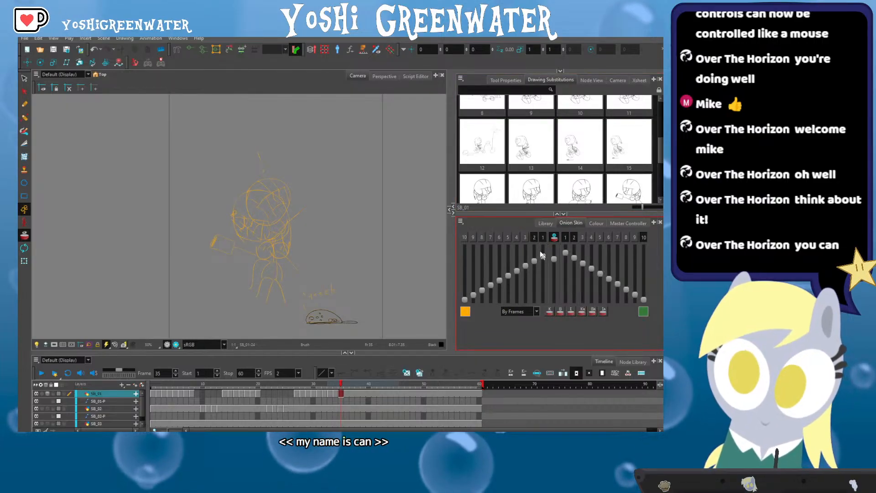
# Sketch the character fleeing on frame 35, with forward-leaning head and visor, torso, trailing arm cannon and running legs
pyautogui.click(226, 207)
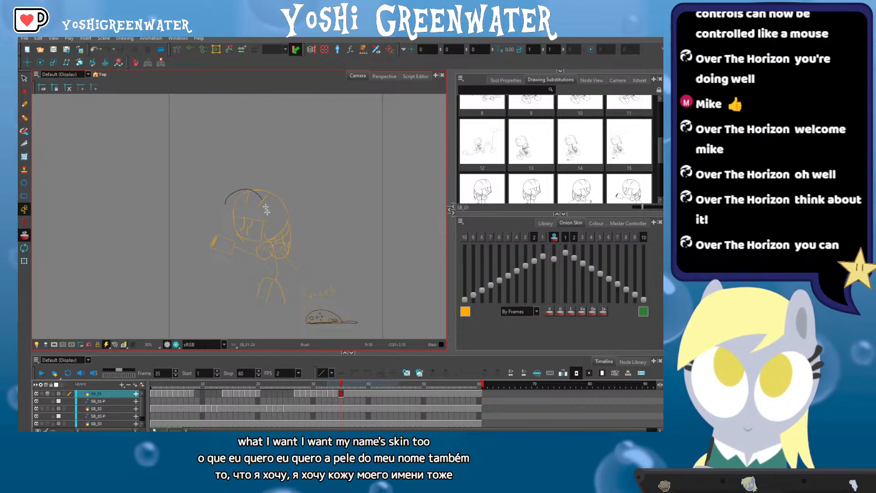
pyautogui.moveTo(232, 199); pyautogui.dragTo(204, 228)
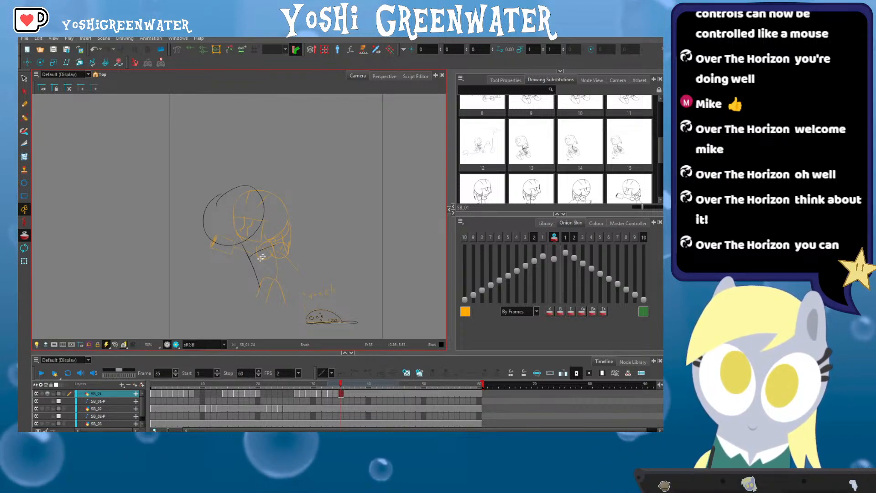
pyautogui.hotkey('ctrl', 'z')
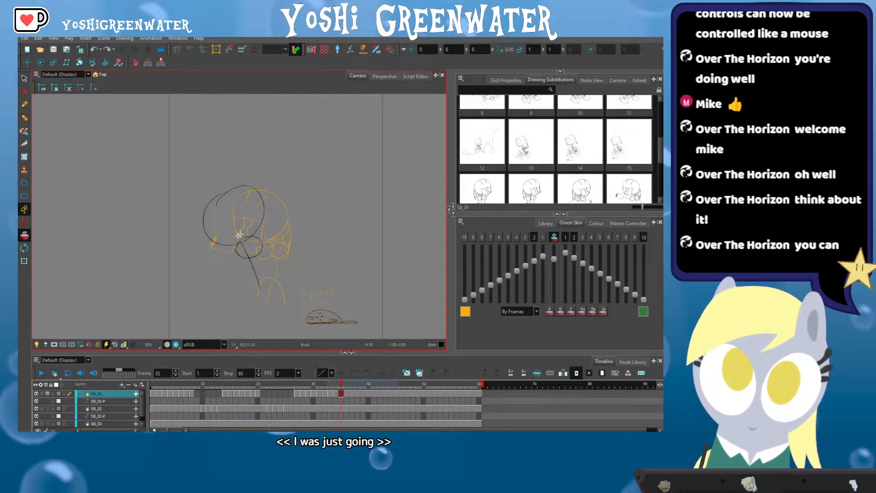
pyautogui.moveTo(282, 253)
pyautogui.mouseDown()
pyautogui.moveTo(276, 246)
pyautogui.moveTo(290, 240)
pyautogui.mouseUp()
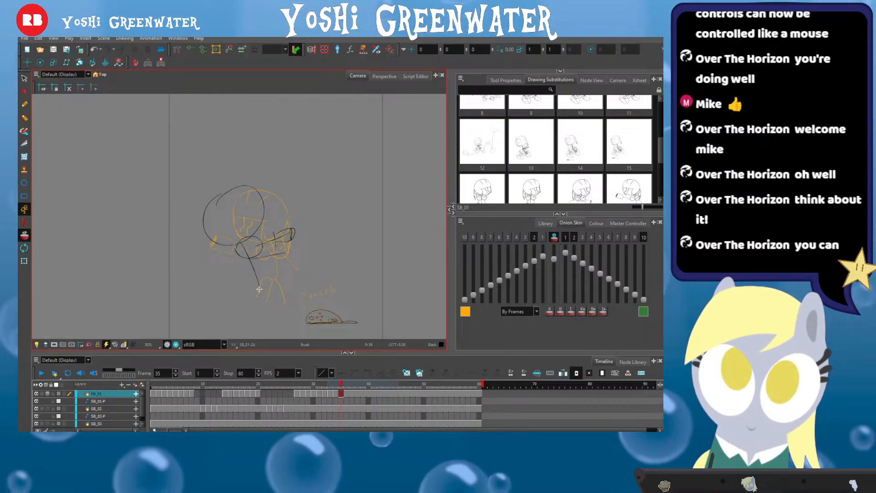
pyautogui.moveTo(260, 289)
pyautogui.mouseDown()
pyautogui.moveTo(234, 306)
pyautogui.moveTo(280, 287)
pyautogui.mouseUp()
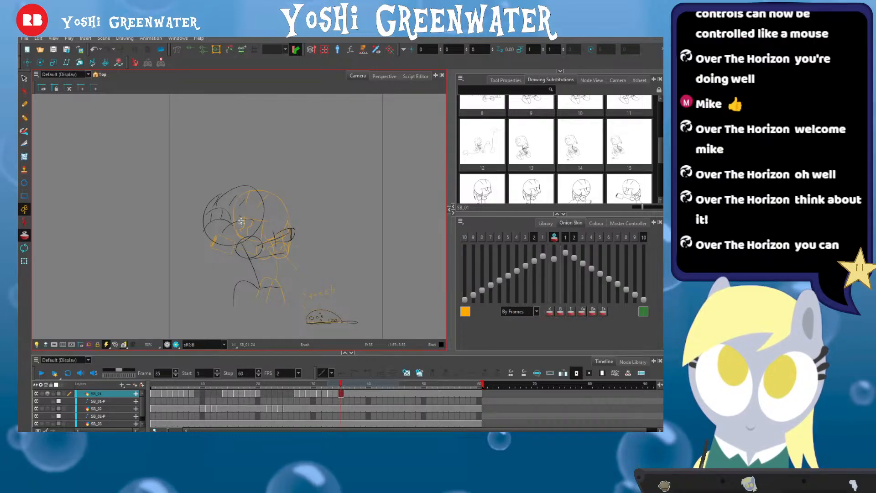
pyautogui.hotkey('alt', 's')
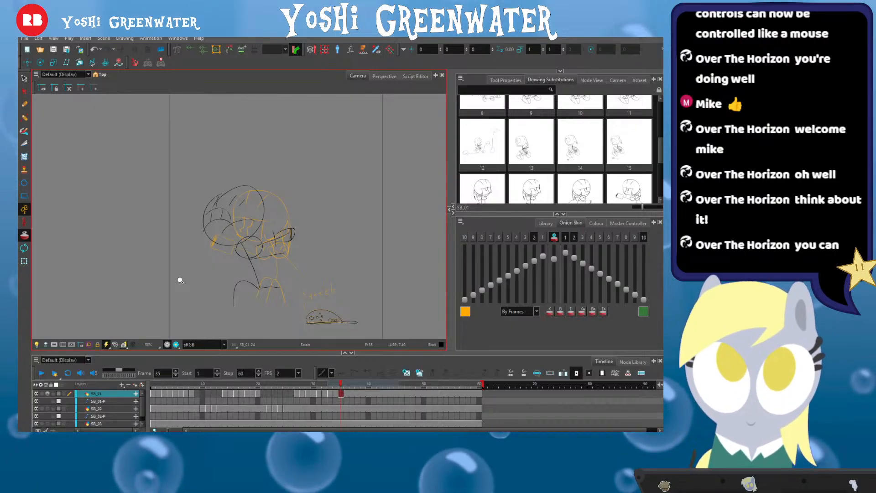
pyautogui.hotkey('ctrl', 'z')
pyautogui.moveTo(223, 236); pyautogui.dragTo(245, 220)
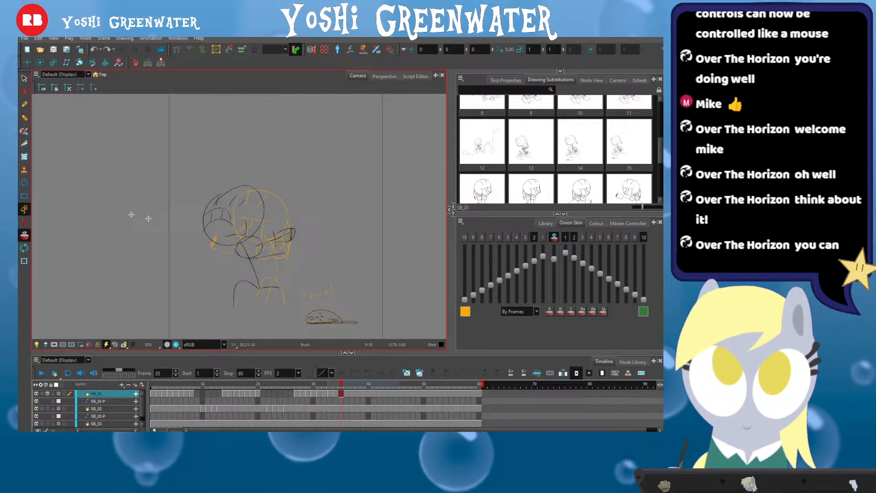
# Turn off the onion skin and shift the fleeing character slightly left and down with a small counterclockwise tilt
pyautogui.click(24, 238)
pyautogui.press(',')
pyautogui.press('.')
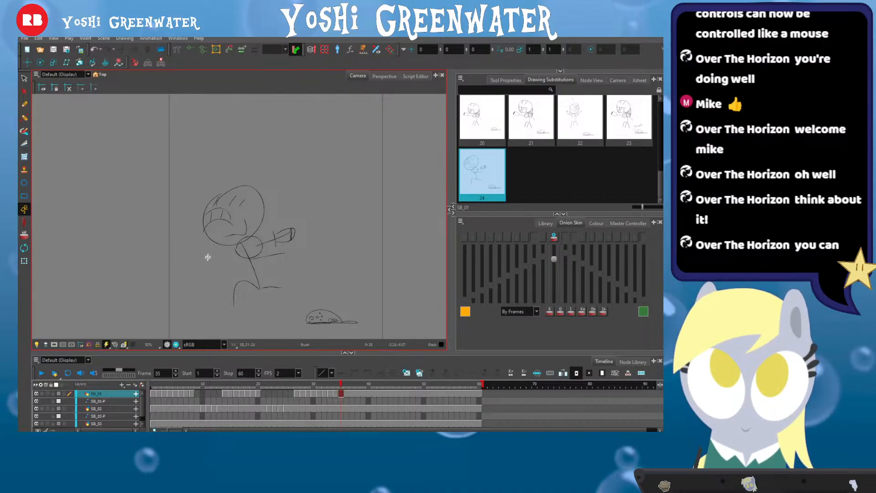
pyautogui.click(24, 78)
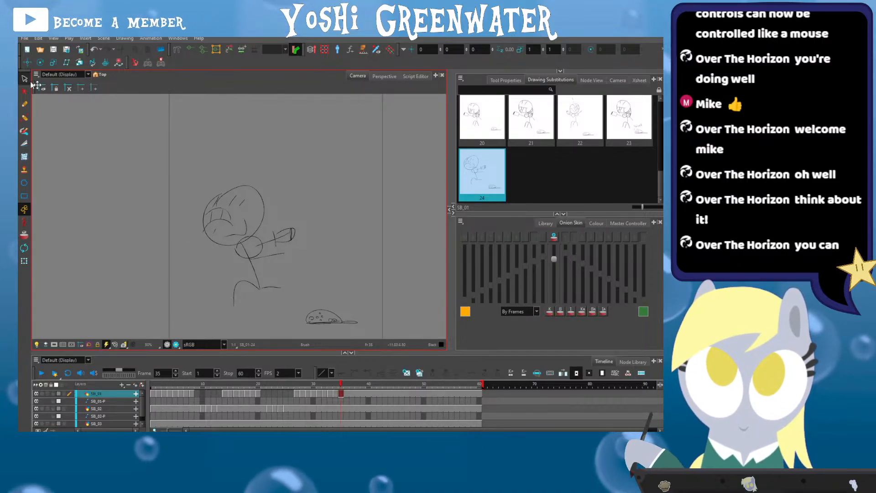
pyautogui.moveTo(192, 170)
pyautogui.mouseDown()
pyautogui.moveTo(304, 244)
pyautogui.moveTo(205, 301)
pyautogui.mouseUp()
pyautogui.moveTo(221, 236); pyautogui.dragTo(202, 243)
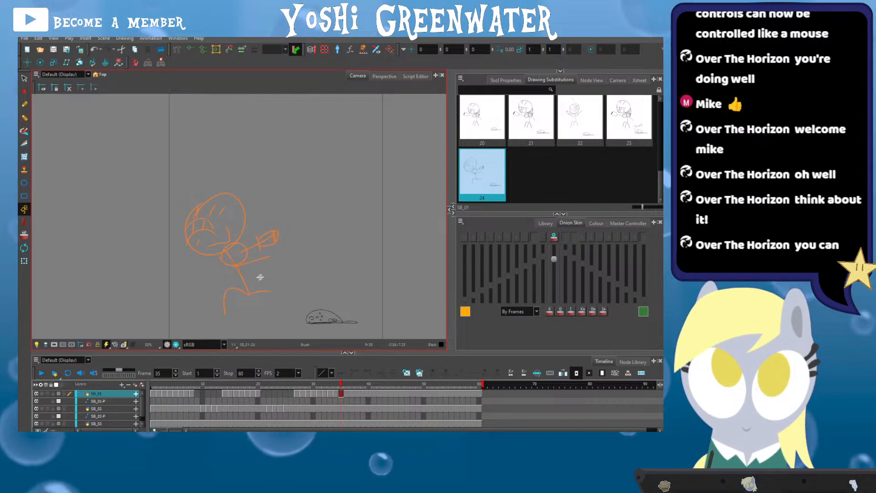
# Draw short speed lines trailing behind the fleeing character on frame 35, flipping against frame 34 to check the motion
pyautogui.click(275, 262)
pyautogui.press(',')
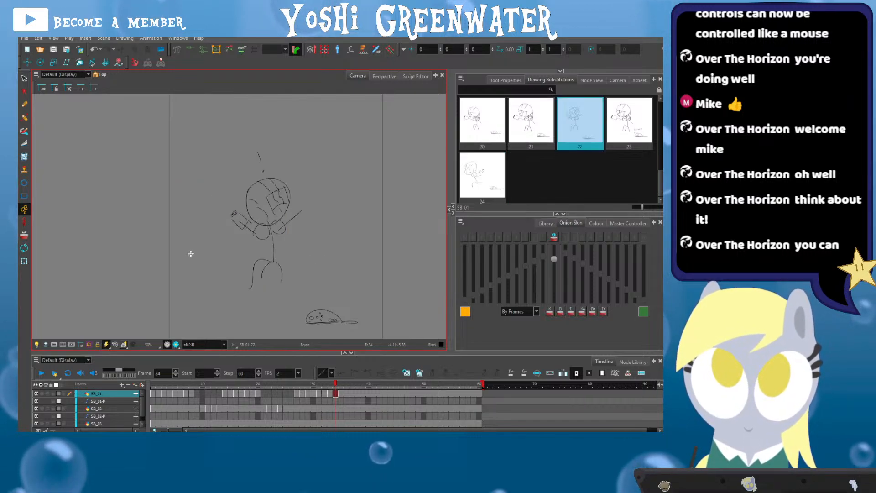
pyautogui.press('.')
pyautogui.press(',')
pyautogui.press('.')
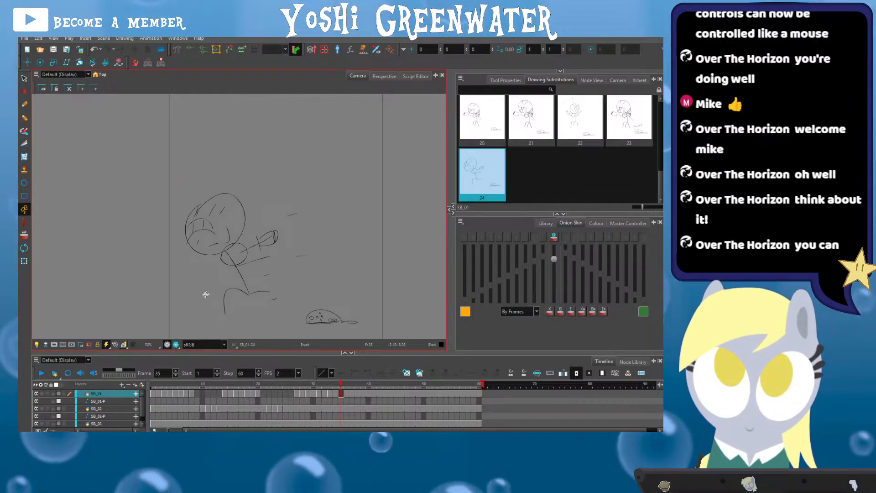
pyautogui.scroll(-2, 192, 268)
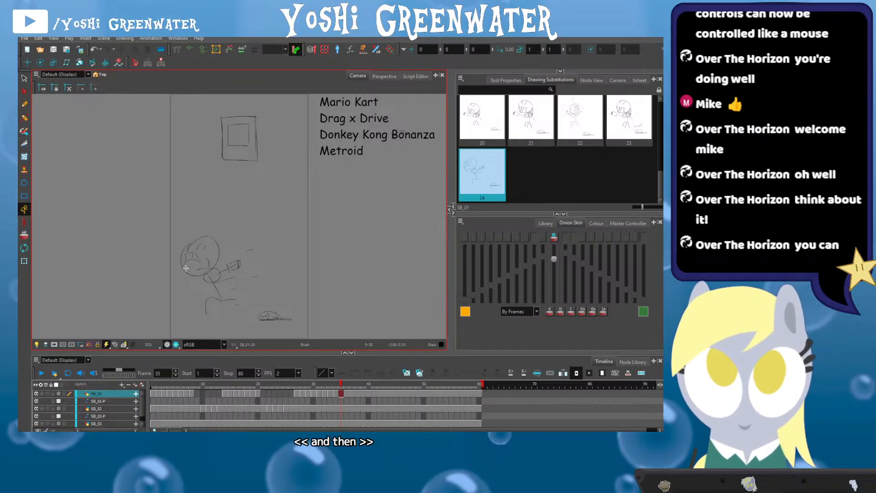
# Display the node network at full height and make a drawing on frame 36 without the character, keeping the mouse Joy-Con
pyautogui.click(591, 80)
pyautogui.moveTo(500, 214); pyautogui.dragTo(500, 349)
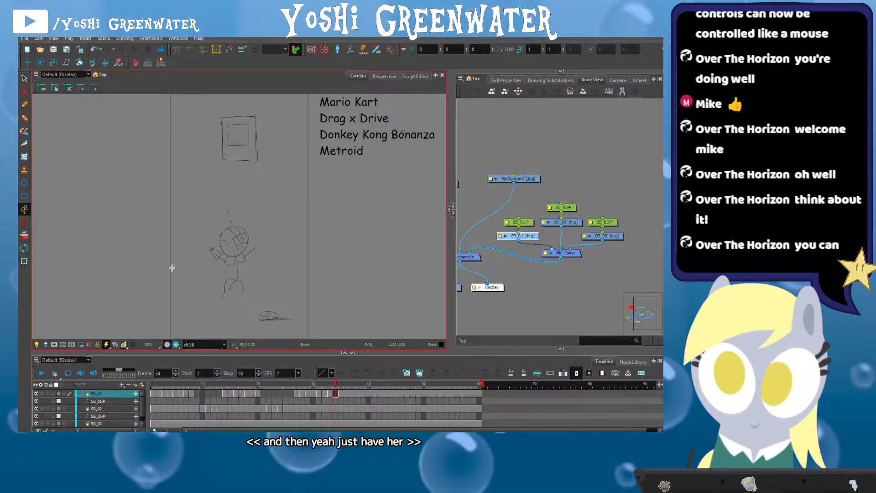
pyautogui.press('.')
pyautogui.click(418, 372)
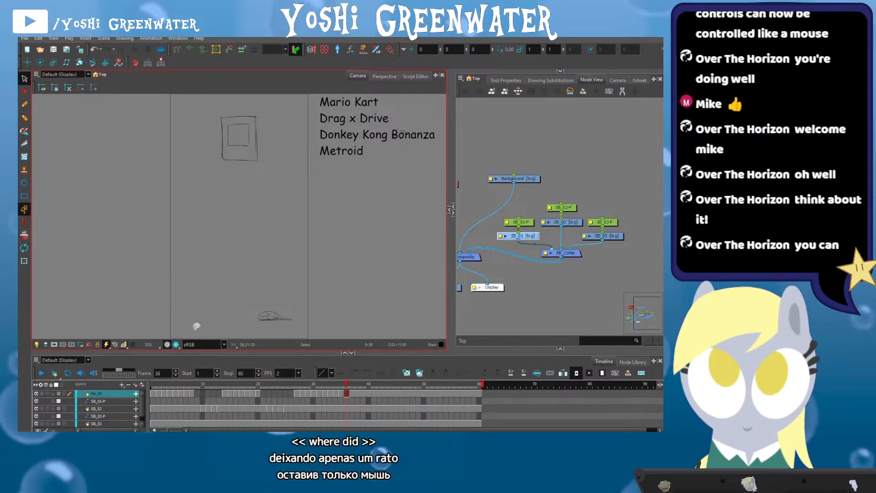
# Step back and forth through frames 34 to 37 to review the character's exit
pyautogui.moveTo(211, 353); pyautogui.dragTo(209, 351)
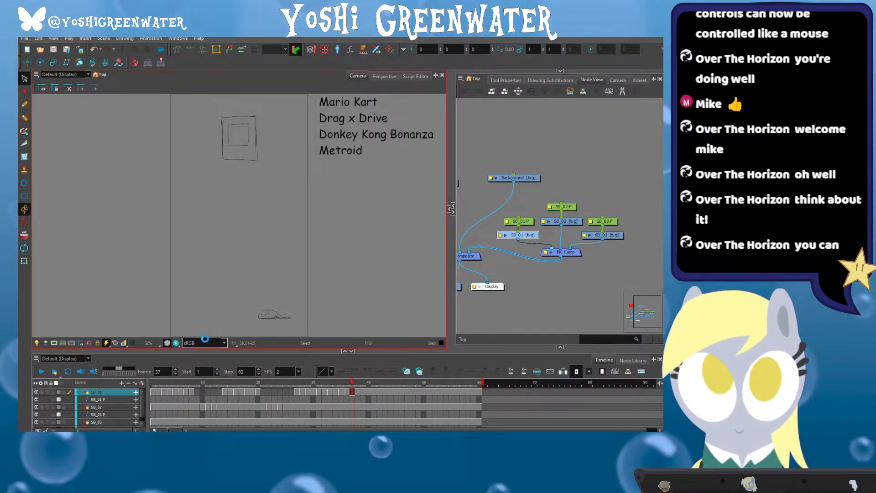
pyautogui.press(',')
pyautogui.press(',')
pyautogui.press(',')
pyautogui.press('.')
pyautogui.press('.')
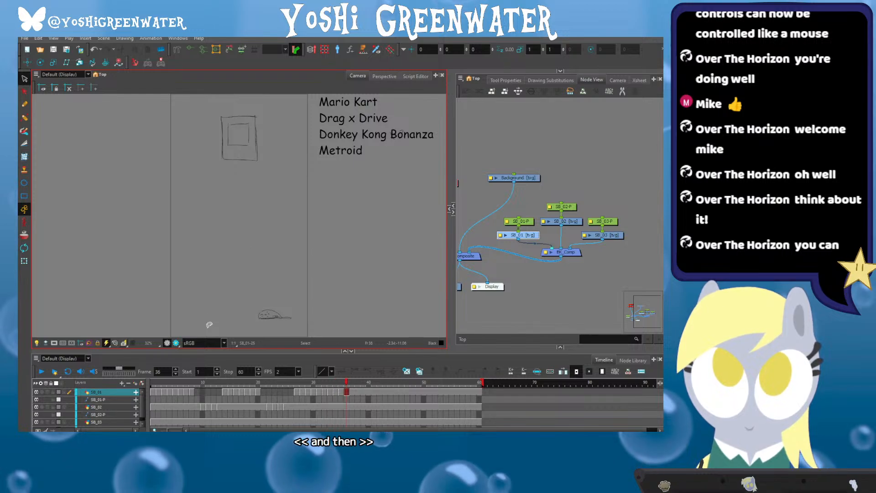
pyautogui.press('.')
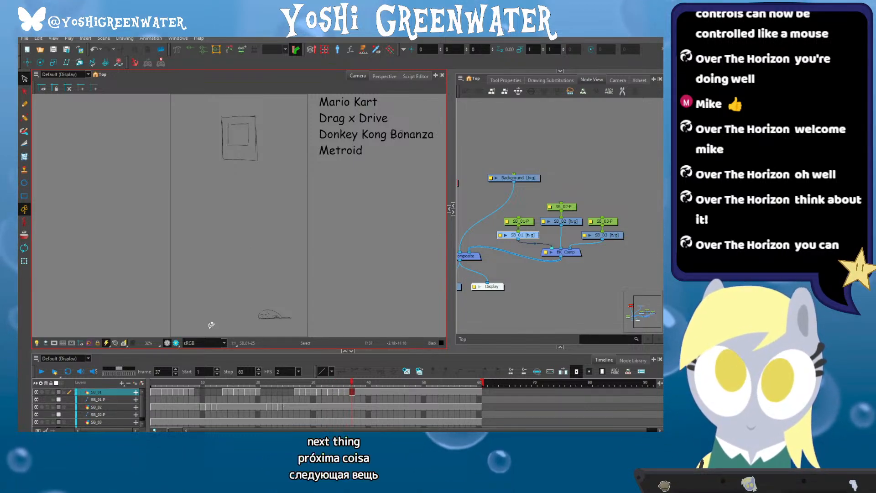
# Check which drawing the SB_03 layer holds among its drawing substitutions, and make SB_01 the active layer again
pyautogui.click(607, 236)
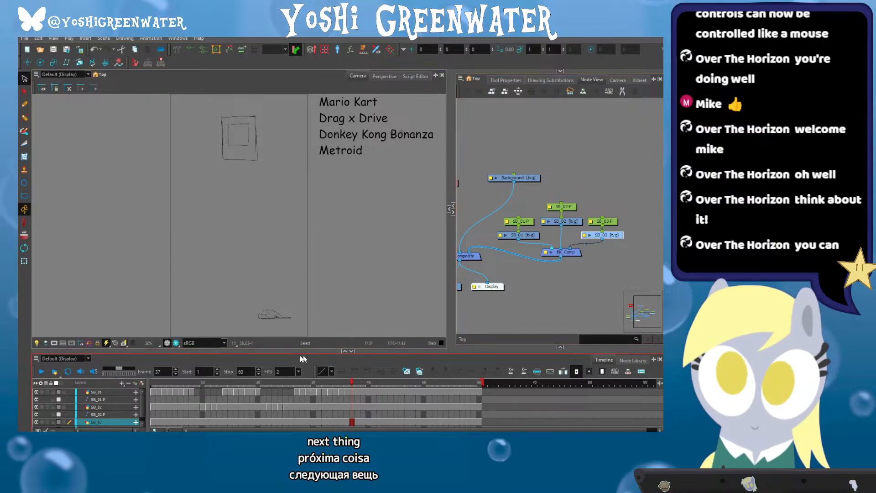
pyautogui.moveTo(282, 351); pyautogui.dragTo(282, 345)
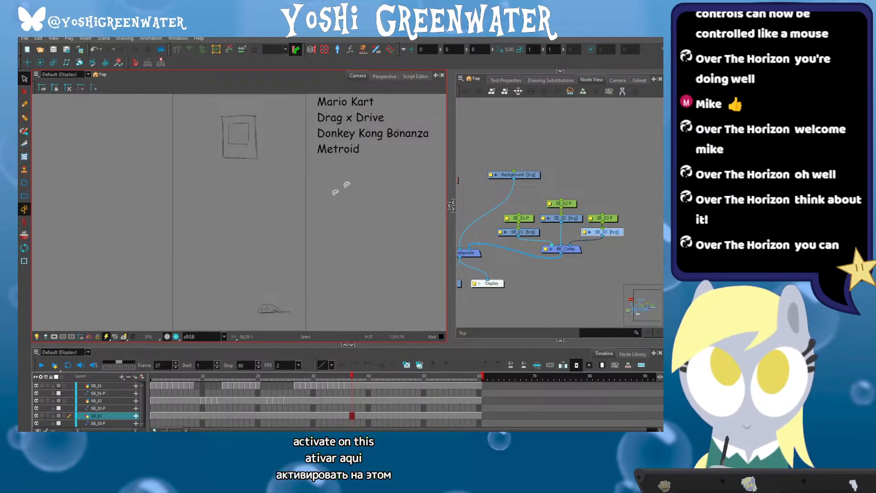
pyautogui.click(550, 80)
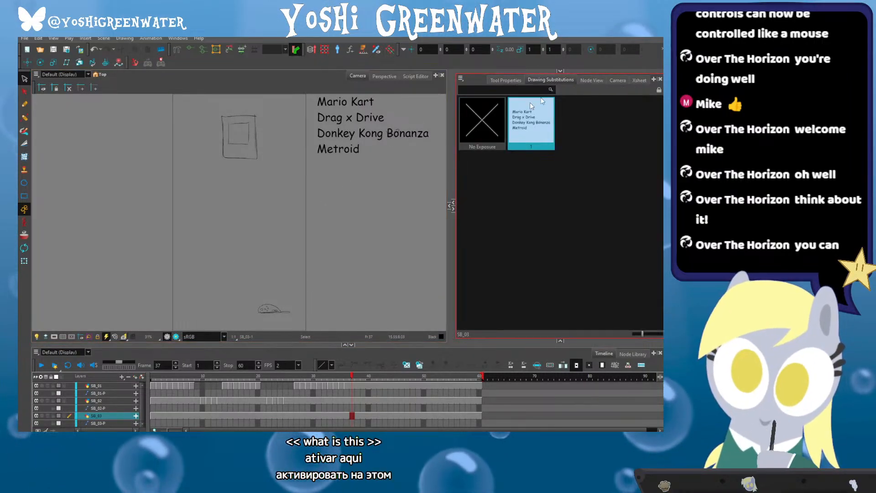
pyautogui.click(591, 80)
pyautogui.click(524, 232)
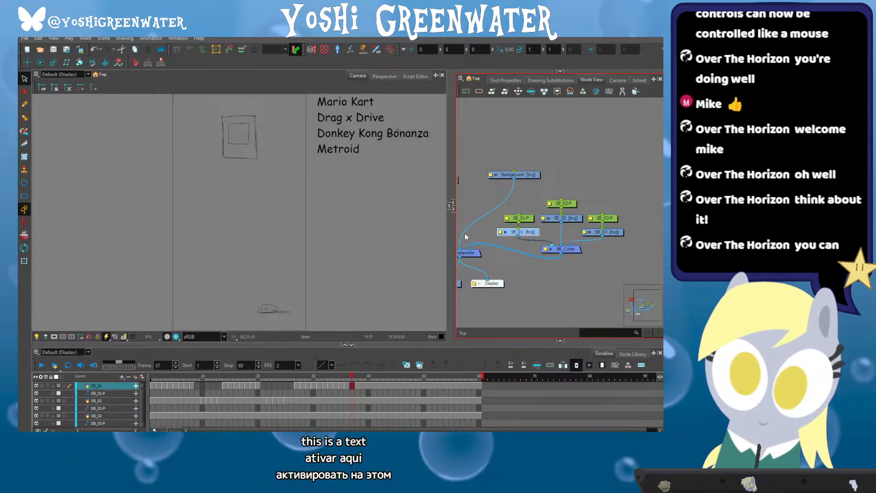
pyautogui.moveTo(285, 347); pyautogui.dragTo(285, 351)
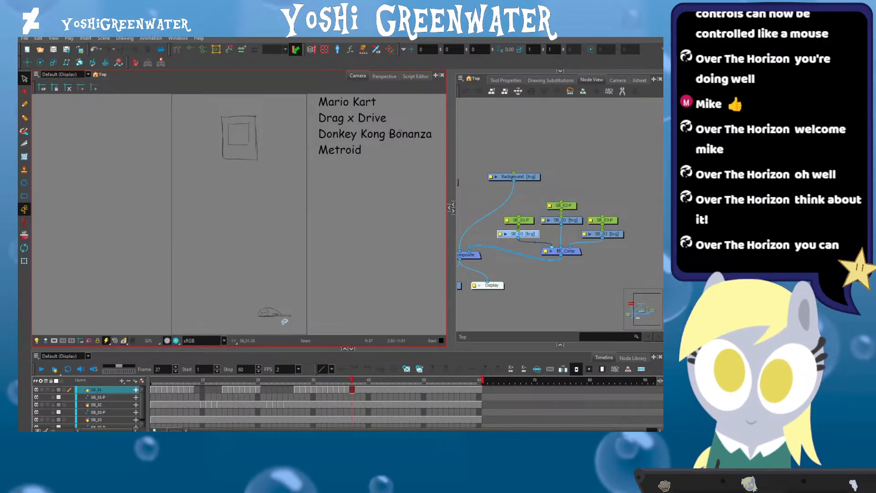
# Duplicate the mouse Joy-Con drawing on frame 37 of SB_01 and switch to the Brush tool
pyautogui.scroll(4, 252, 311)
pyautogui.press('space')
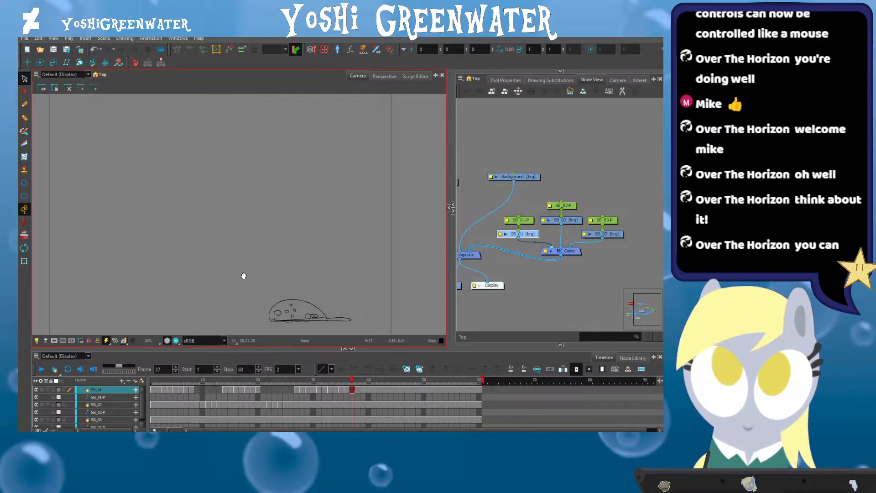
pyautogui.moveTo(243, 276); pyautogui.dragTo(270, 256)
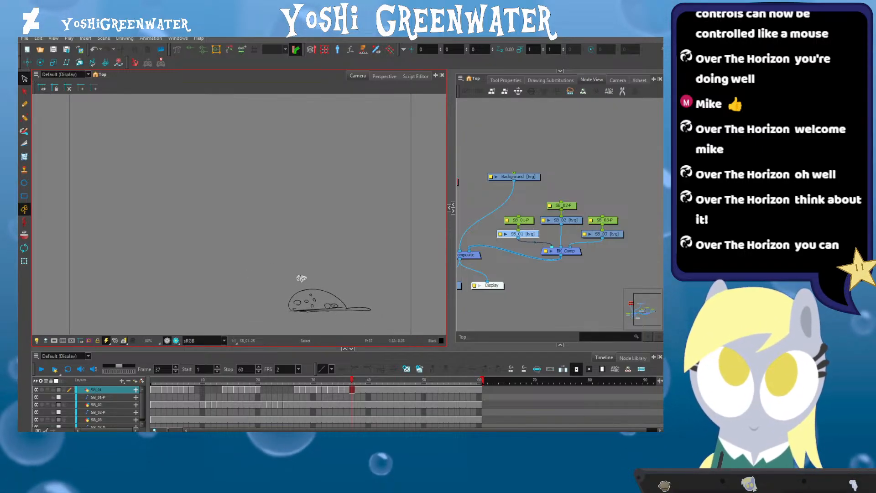
pyautogui.hotkey('shift', 'm')
pyautogui.press('.')
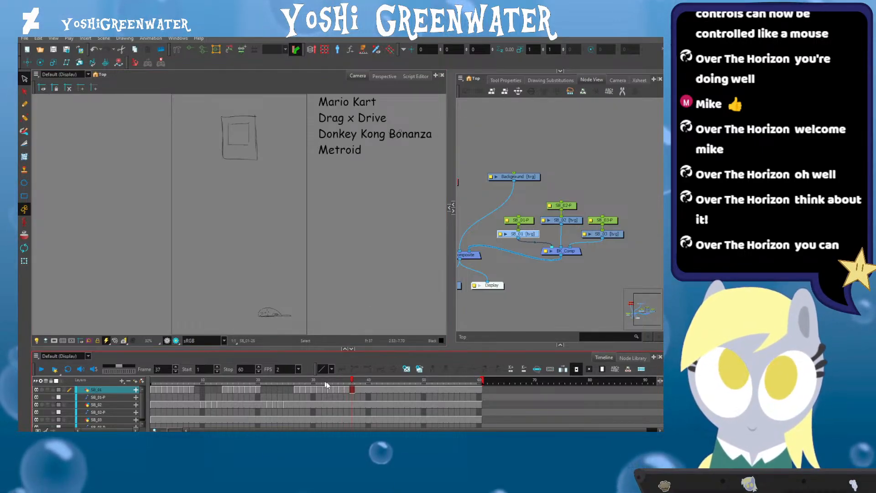
pyautogui.click(419, 368)
pyautogui.hotkey('alt', 'b')
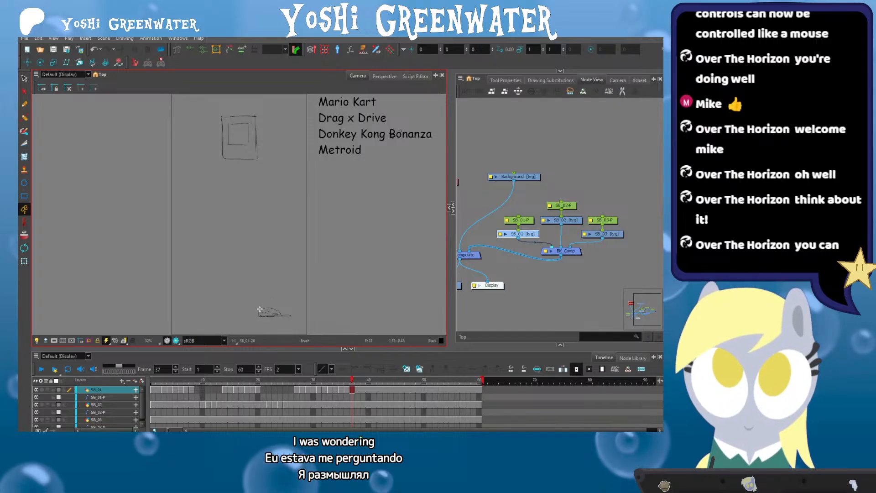
# Sketch a small dog with a big floppy-eared head, stubby legs and a curled tail above the mouse Joy-Con on frame 37
pyautogui.scroll(3, 259, 310)
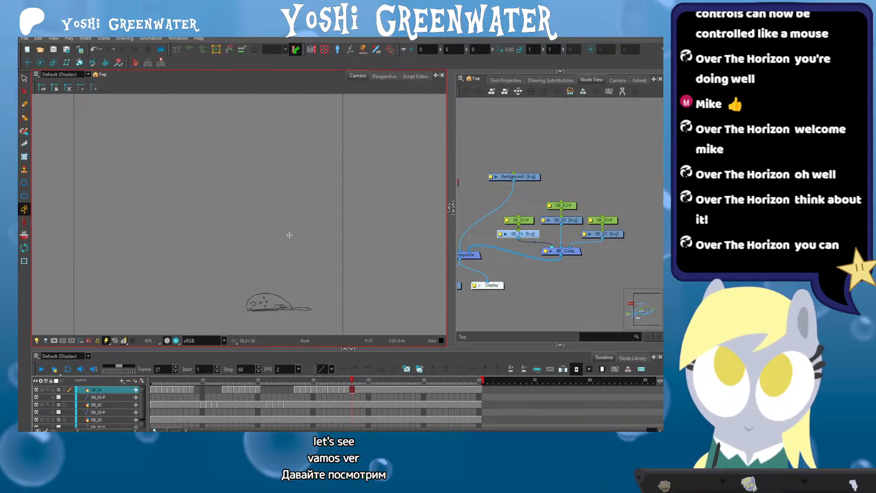
pyautogui.moveTo(288, 224); pyautogui.dragTo(280, 266)
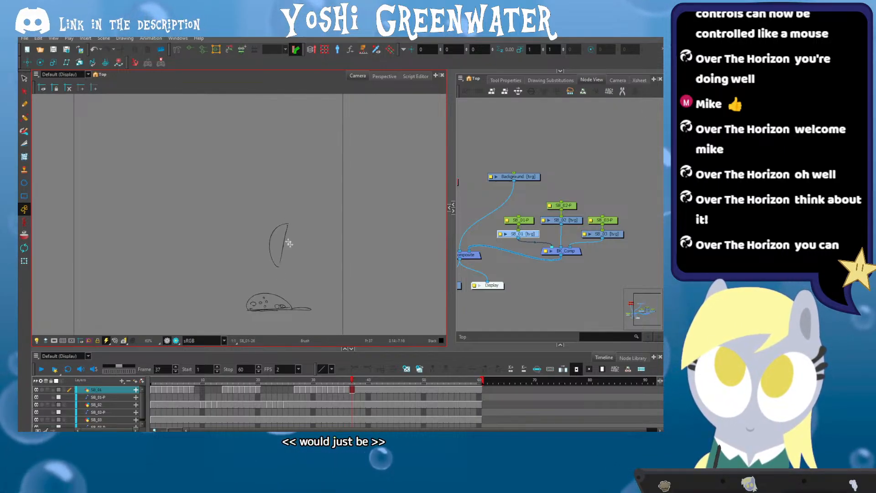
pyautogui.moveTo(280, 229)
pyautogui.mouseDown()
pyautogui.moveTo(276, 243)
pyautogui.moveTo(297, 227)
pyautogui.moveTo(286, 267)
pyautogui.mouseUp()
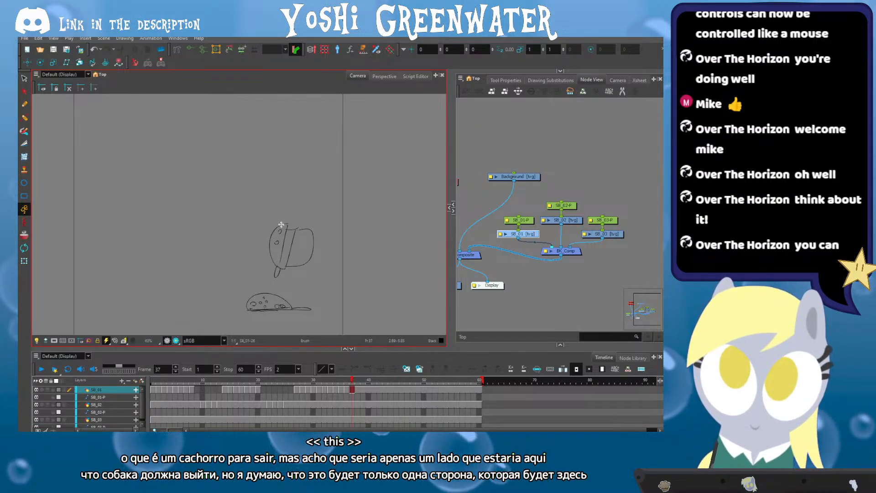
pyautogui.moveTo(277, 227); pyautogui.dragTo(285, 228)
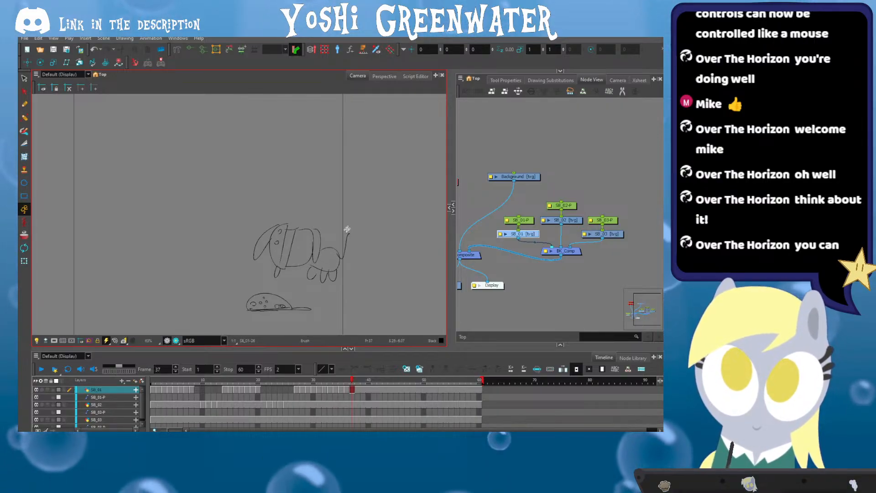
pyautogui.moveTo(347, 229); pyautogui.dragTo(349, 236)
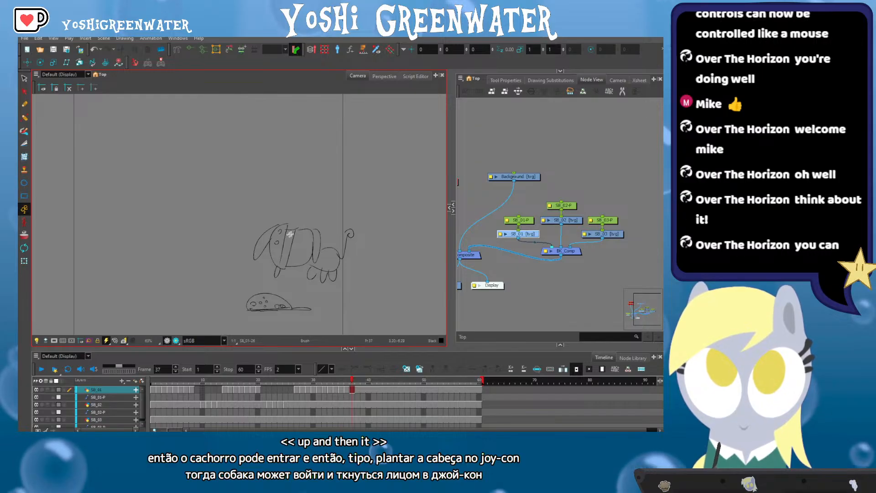
pyautogui.moveTo(250, 232); pyautogui.dragTo(288, 223)
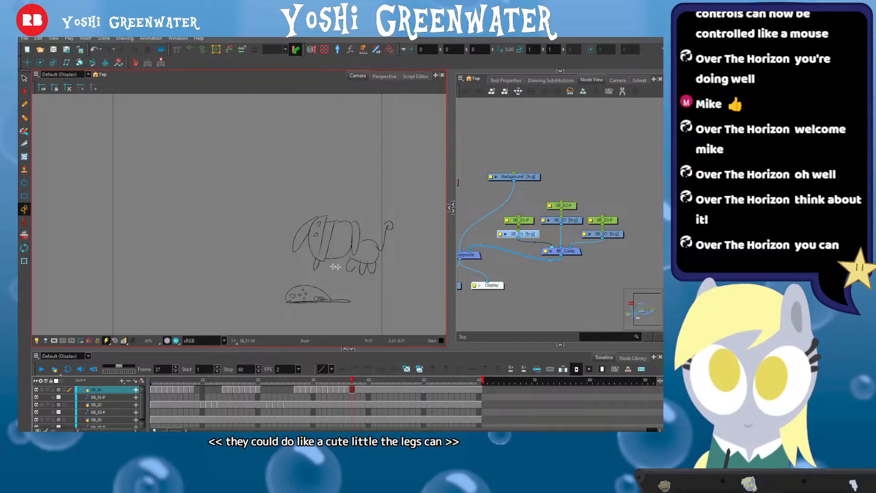
# Flip through the neighbouring frames and duplicate the dog and Joy-Con drawing on frame 38
pyautogui.press(',')
pyautogui.press(',')
pyautogui.press('.')
pyautogui.press('.')
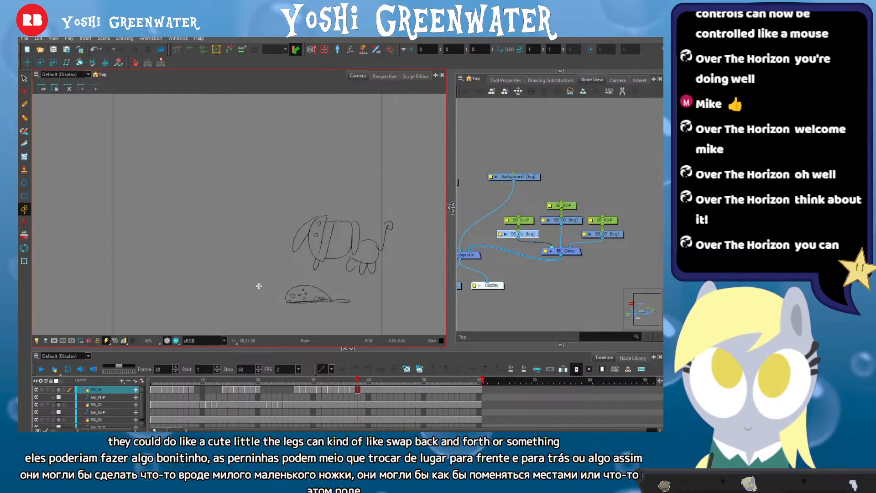
pyautogui.click(363, 389)
pyautogui.click(359, 299)
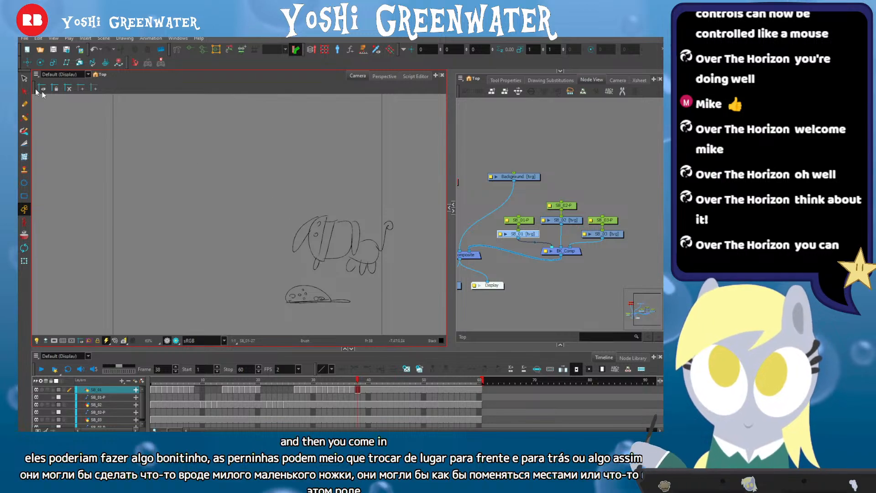
# Move the dog slightly left on frame 38 and stretch it a little taller, flipping against frame 37
pyautogui.moveTo(282, 167); pyautogui.dragTo(287, 245)
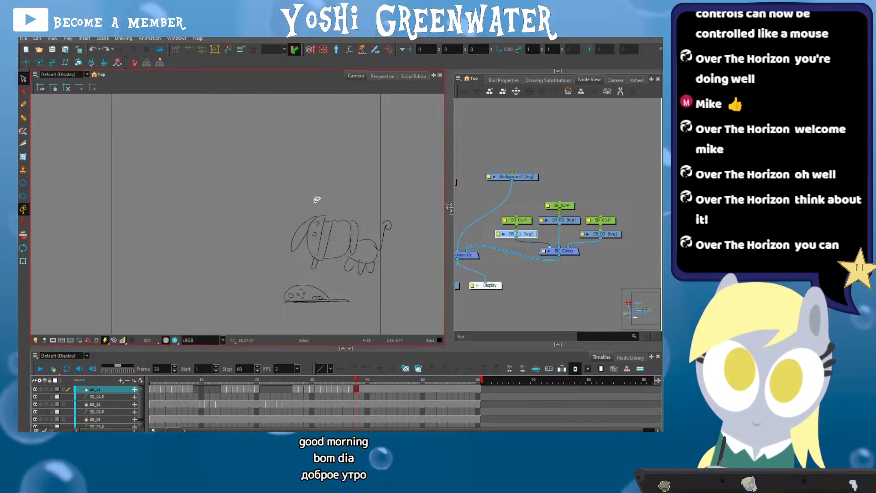
pyautogui.moveTo(375, 271)
pyautogui.mouseDown()
pyautogui.moveTo(290, 231)
pyautogui.moveTo(286, 237)
pyautogui.moveTo(266, 219)
pyautogui.mouseUp()
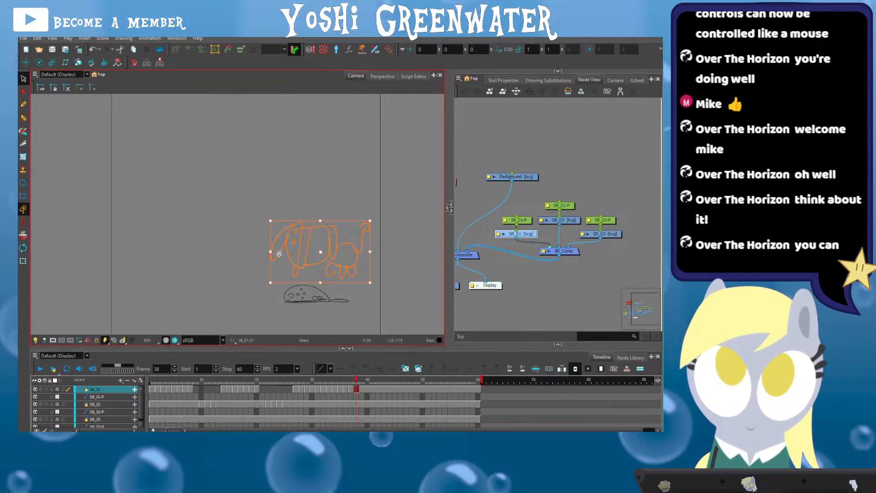
pyautogui.moveTo(320, 218); pyautogui.dragTo(319, 218)
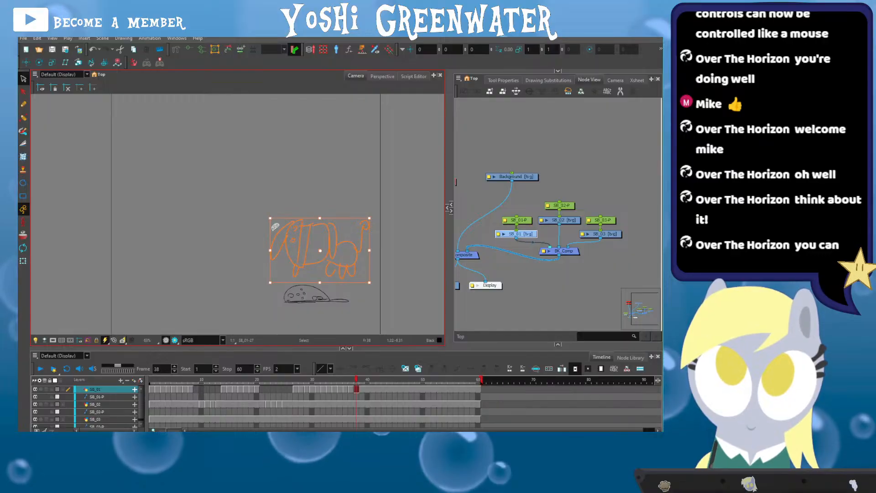
pyautogui.press(',')
pyautogui.press('.')
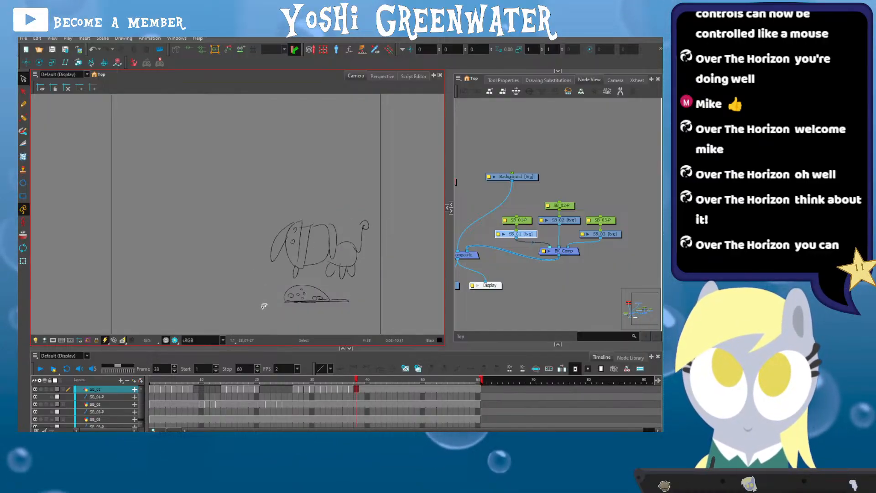
# Shift the dog on frame 37 right so it enters across the panel's edge, and check the motion into frame 38
pyautogui.press(',')
pyautogui.moveTo(386, 273); pyautogui.dragTo(291, 270)
pyautogui.moveTo(293, 213); pyautogui.dragTo(341, 214)
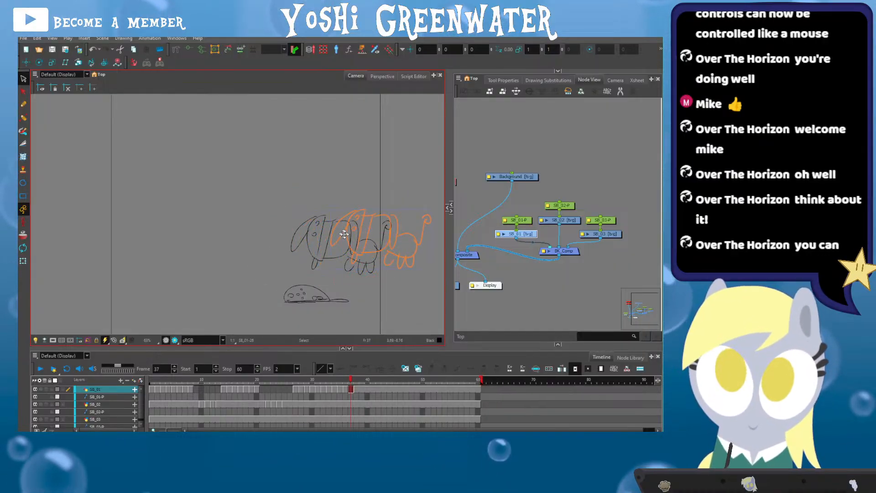
pyautogui.press('.')
pyautogui.press('.')
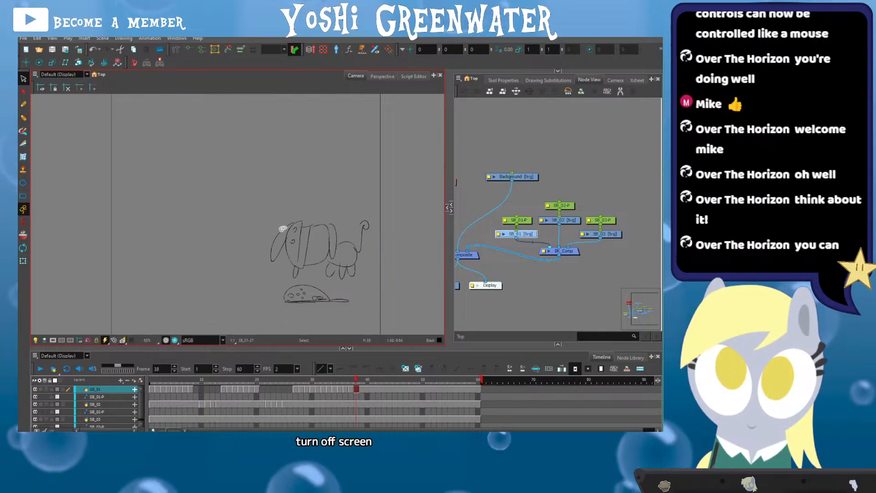
# Duplicate the drawing on frame 39, delete the Joy-Con and the dog's head, and slightly adjust the remaining rear body and tail
pyautogui.click(417, 368)
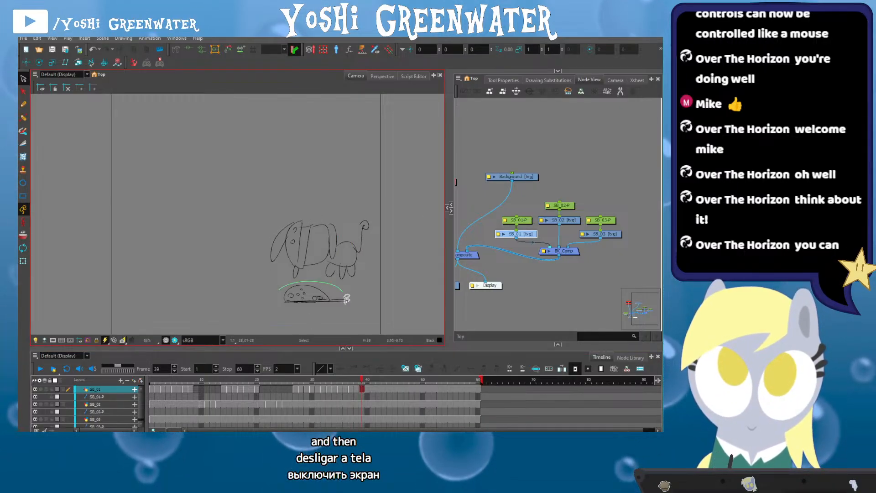
pyautogui.moveTo(280, 287); pyautogui.dragTo(279, 294)
pyautogui.press('Delete')
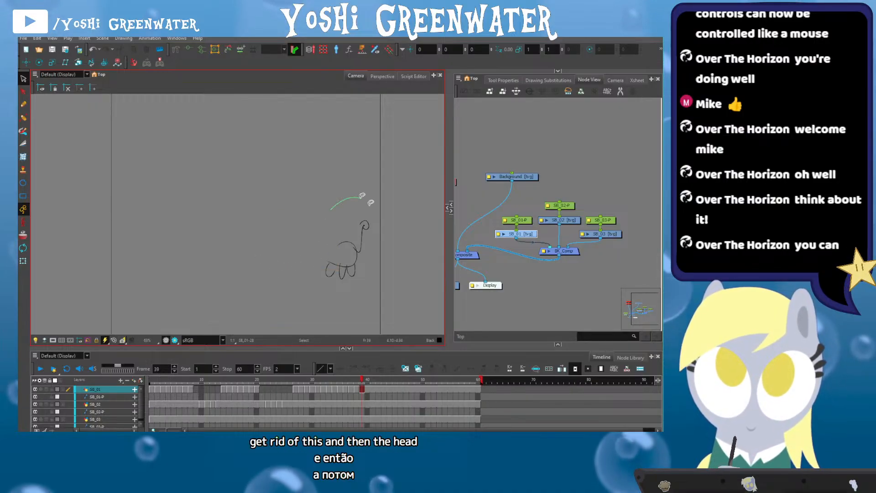
pyautogui.moveTo(358, 194)
pyautogui.mouseDown()
pyautogui.moveTo(320, 239)
pyautogui.moveTo(335, 219)
pyautogui.mouseUp()
pyautogui.click(290, 224)
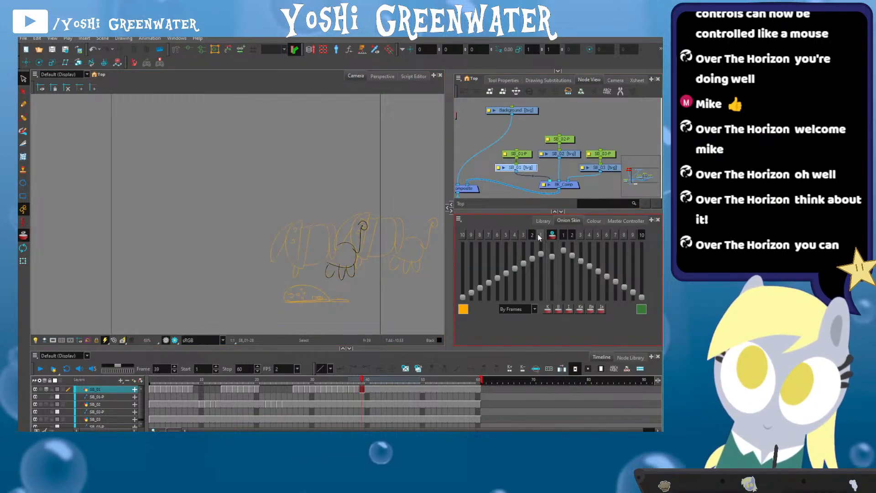
# Limit the onion skin to the previous frame and sketch the dog's head lowered onto the Joy-Con on frame 39
pyautogui.moveTo(548, 212); pyautogui.dragTo(548, 344)
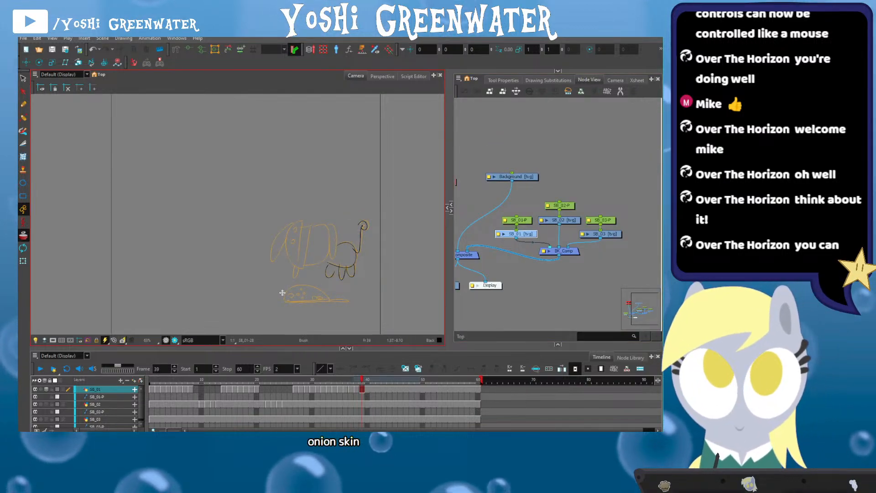
pyautogui.scroll(3, 282, 292)
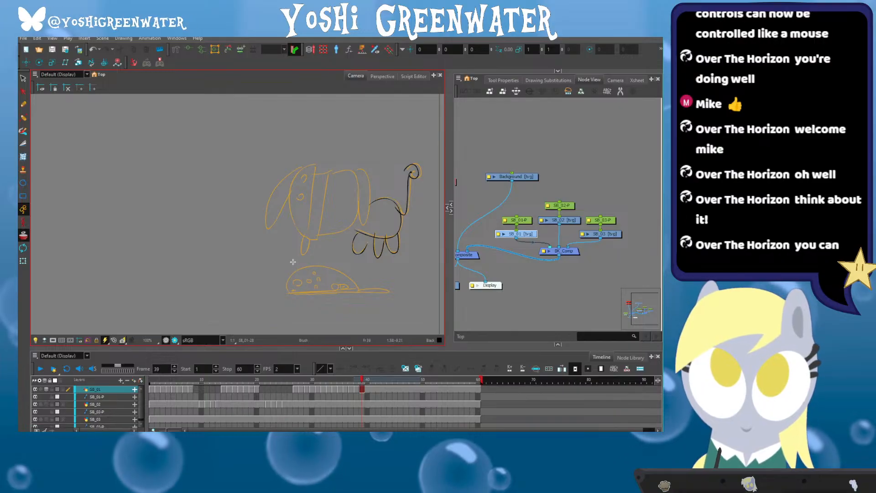
pyautogui.moveTo(293, 263); pyautogui.dragTo(272, 305)
pyautogui.moveTo(345, 258)
pyautogui.mouseDown()
pyautogui.moveTo(339, 302)
pyautogui.moveTo(301, 302)
pyautogui.mouseUp()
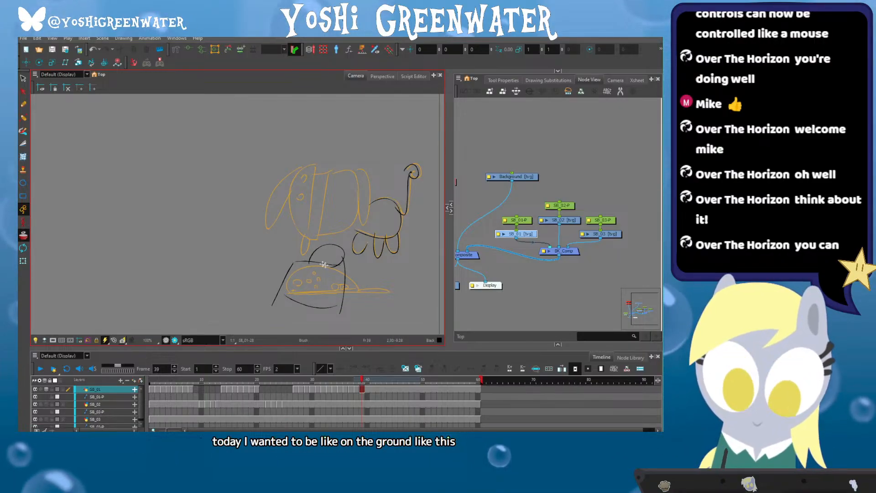
pyautogui.moveTo(344, 254); pyautogui.dragTo(356, 301)
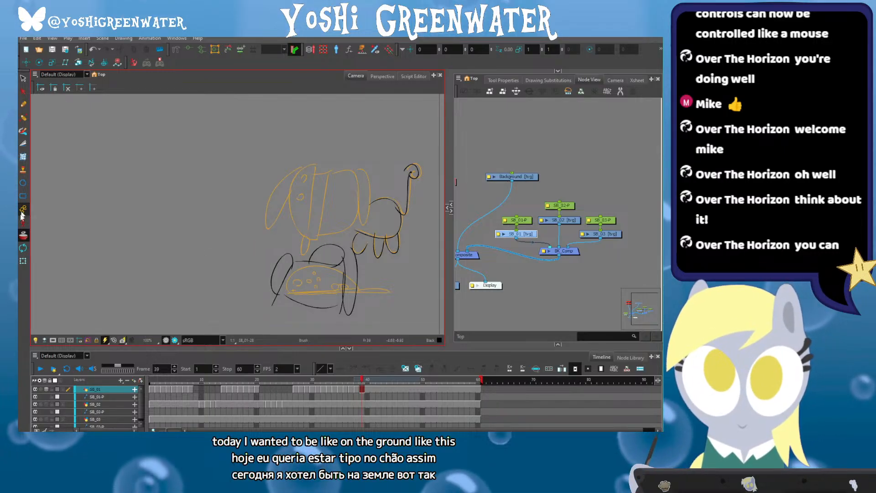
# Turn off the onion skin and nudge the dog's rear body and lowered head closer together on frame 39
pyautogui.click(23, 235)
pyautogui.press('.')
pyautogui.press('.')
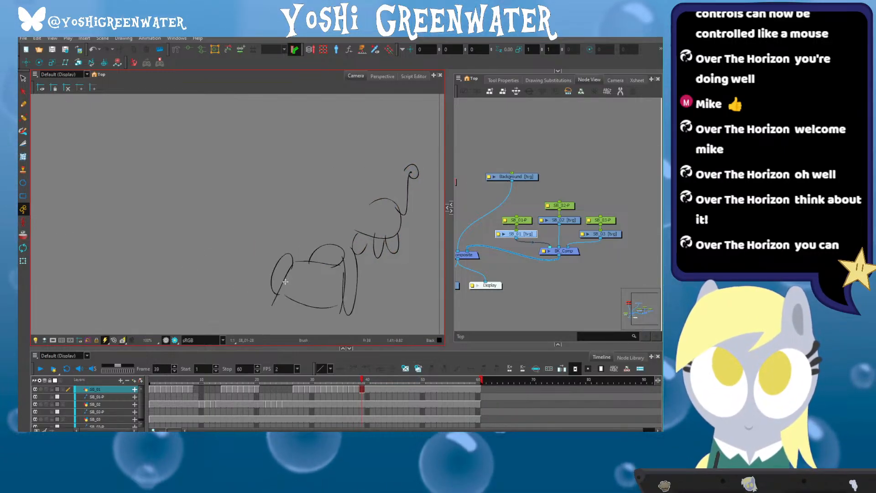
pyautogui.press('.')
pyautogui.moveTo(295, 265); pyautogui.dragTo(277, 272)
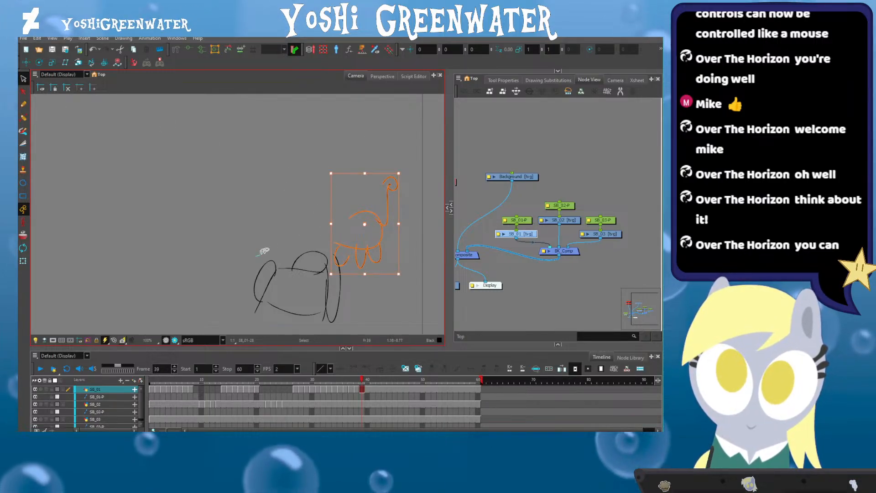
pyautogui.click(250, 277)
pyautogui.moveTo(283, 270); pyautogui.dragTo(286, 263)
# Draw the body lines joining the dog's rear to its lowered head on frame 39, flipping back to frame 38 to compare
pyautogui.hotkey('alt', 'b')
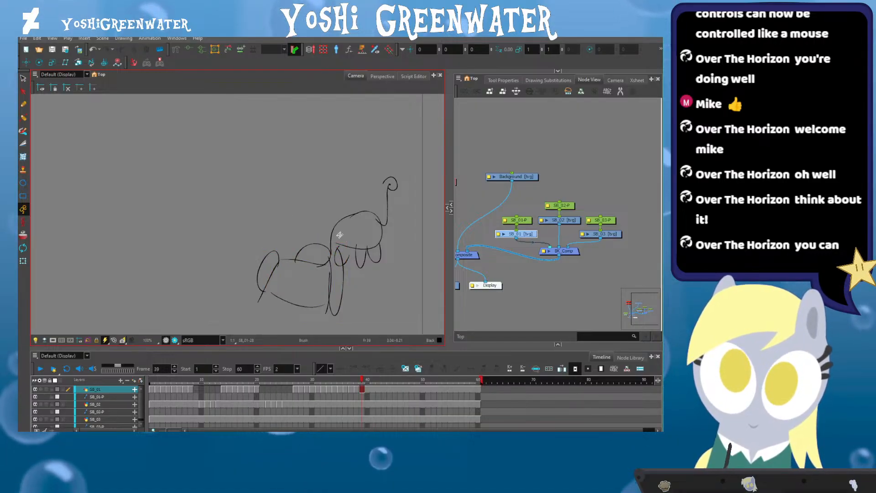
pyautogui.moveTo(345, 221); pyautogui.dragTo(347, 242)
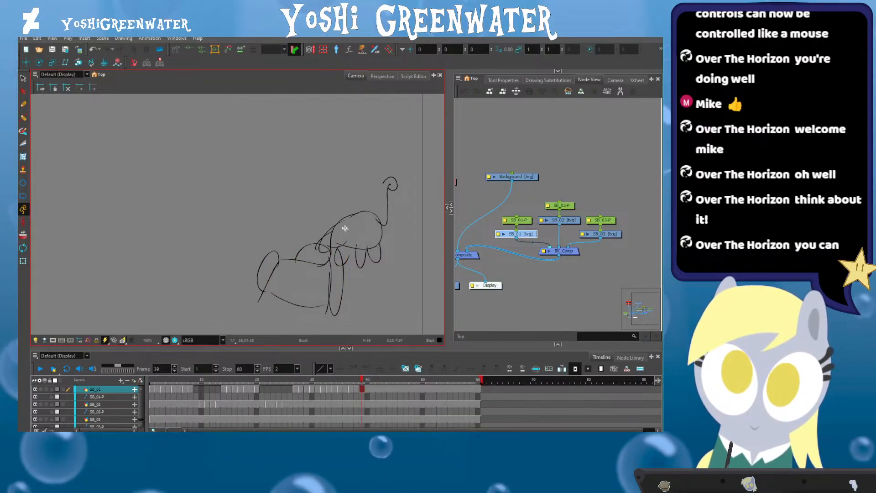
pyautogui.press(',')
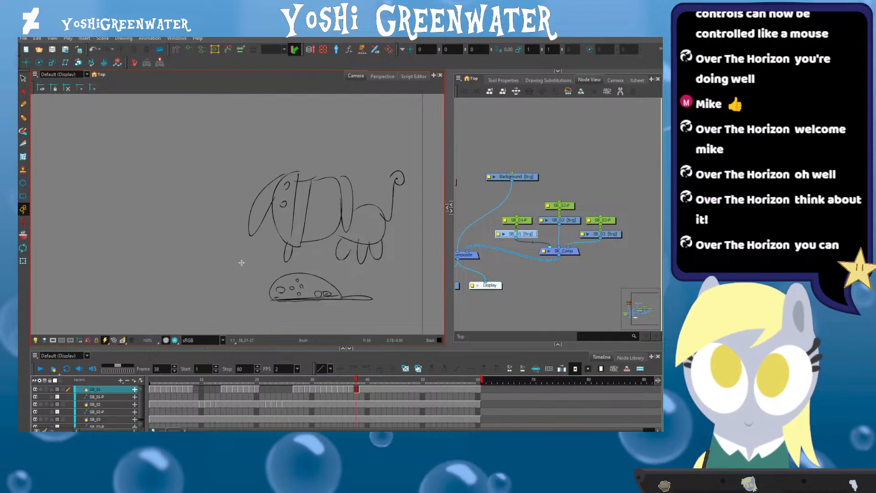
# Flip back and forth between frames 38 and 39 to compare the dog's standing and head-down poses
pyautogui.press('.')
pyautogui.press(',')
pyautogui.press('.')
pyautogui.press(',')
pyautogui.press('.')
pyautogui.press(',')
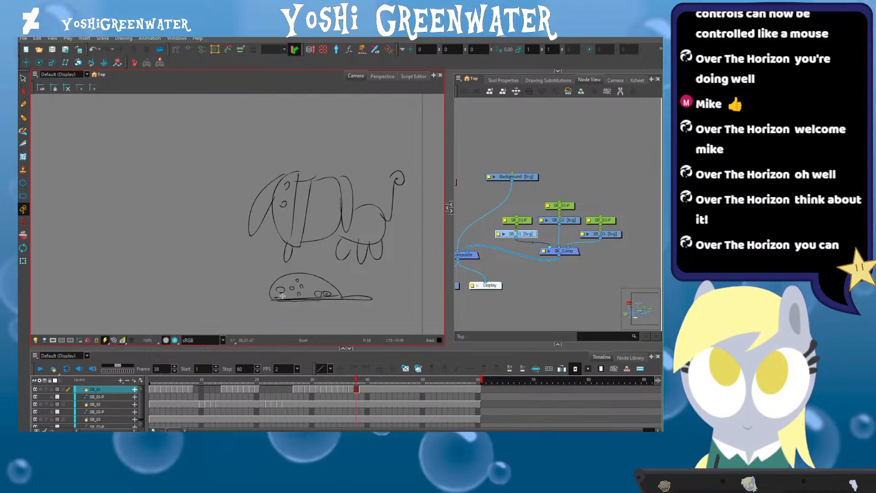
pyautogui.press('.')
pyautogui.press(',')
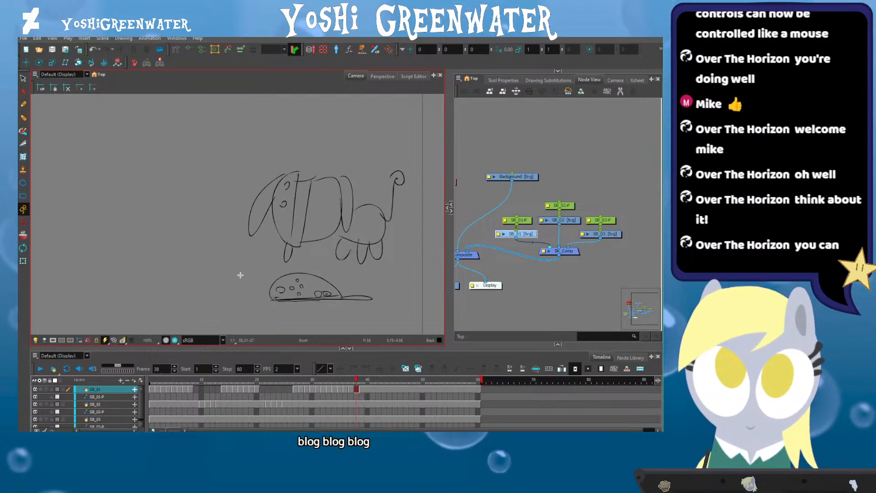
pyautogui.press('.')
pyautogui.press(',')
pyautogui.press('.')
pyautogui.press(',')
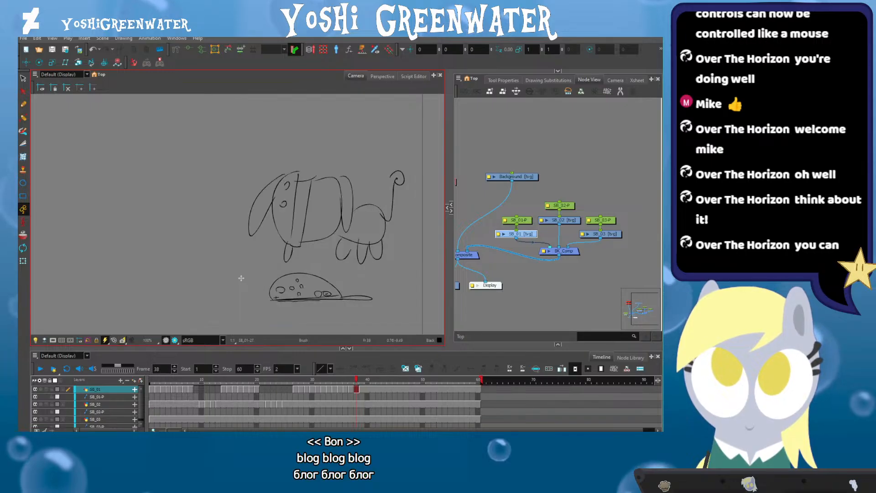
pyautogui.press('.')
pyautogui.press(',')
pyautogui.press(',')
pyautogui.press('.')
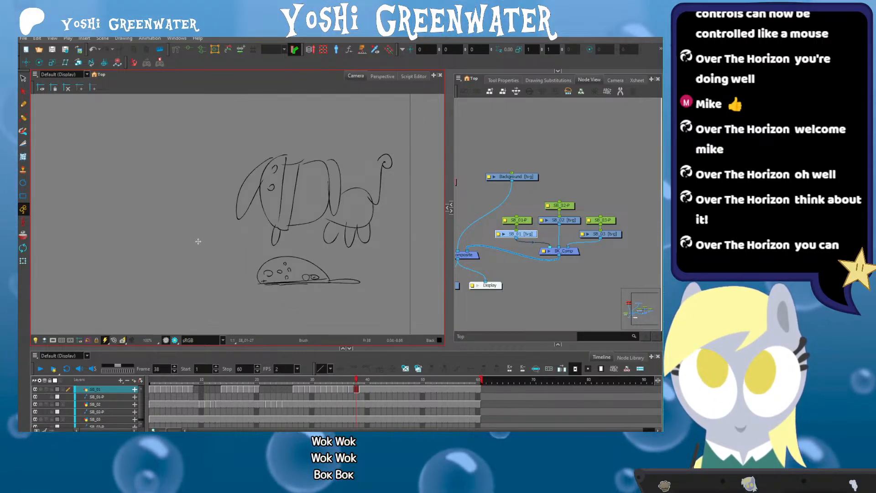
# Reuse the standing dog drawing from frame 38 on frame 40 and delete the Joy-Con beneath the dog there
pyautogui.press('.')
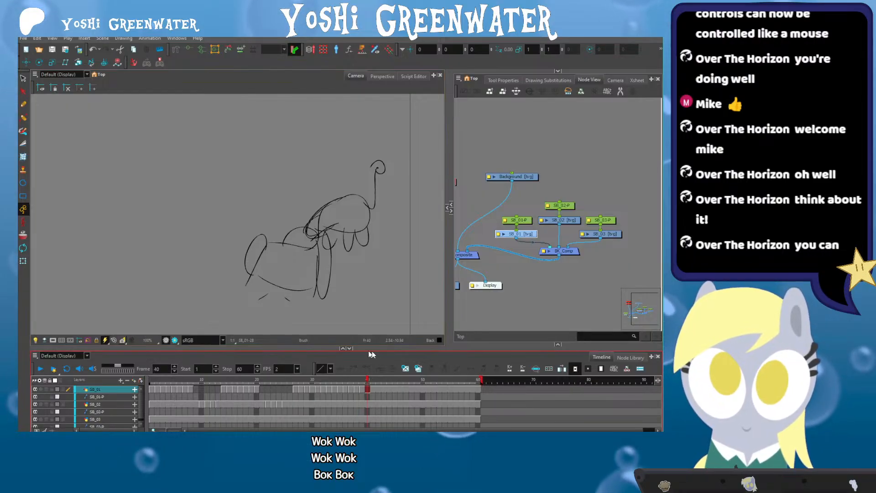
pyautogui.press('[')
pyautogui.press('[')
pyautogui.press(']')
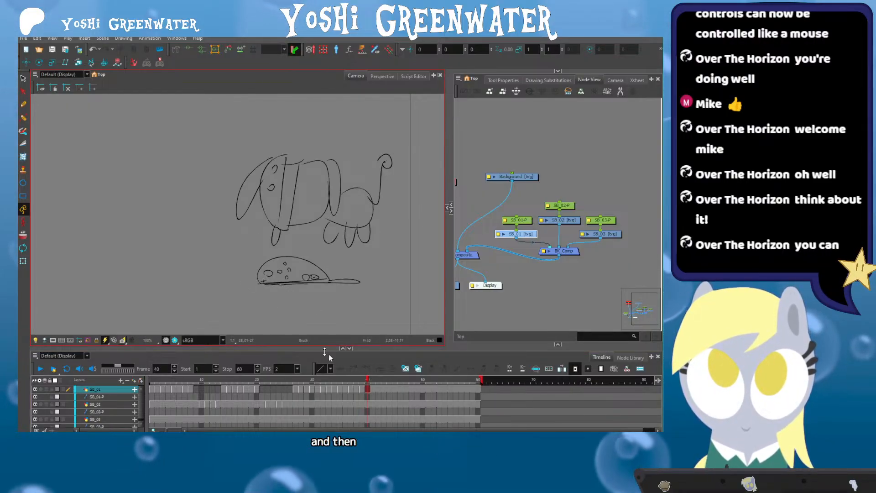
pyautogui.press(']')
pyautogui.press(']')
pyautogui.click(23, 79)
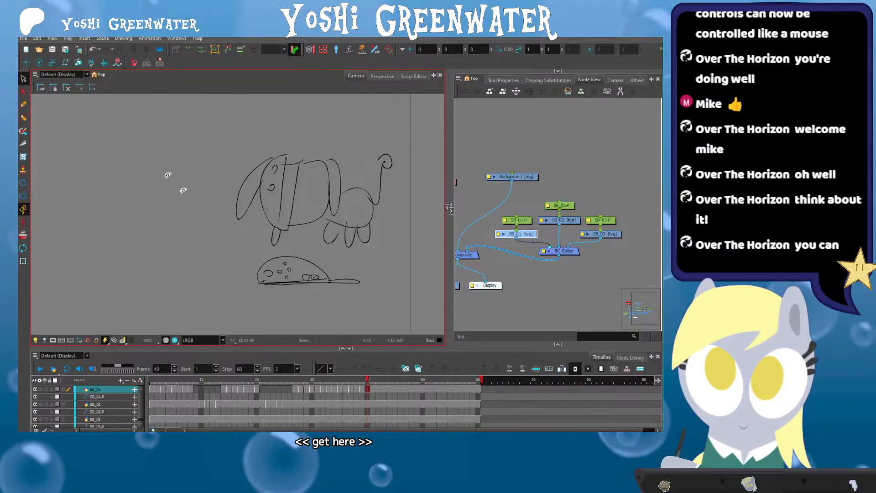
pyautogui.moveTo(260, 262)
pyautogui.mouseDown()
pyautogui.moveTo(341, 287)
pyautogui.moveTo(274, 292)
pyautogui.moveTo(227, 283)
pyautogui.mouseUp()
pyautogui.press('Delete')
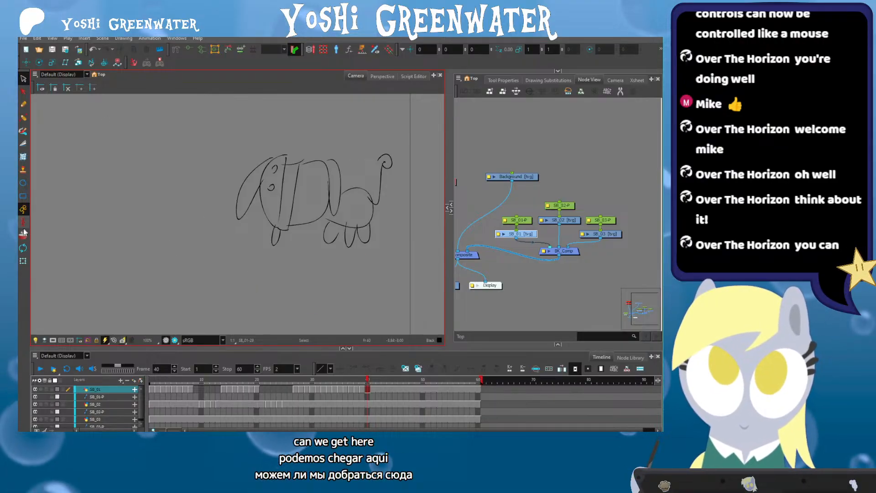
# Turn on the onion skin, shift the dog slightly on frame 40, and adjust the position of its tail
pyautogui.click(23, 234)
pyautogui.moveTo(322, 106)
pyautogui.mouseDown()
pyautogui.moveTo(293, 260)
pyautogui.moveTo(262, 202)
pyautogui.mouseUp()
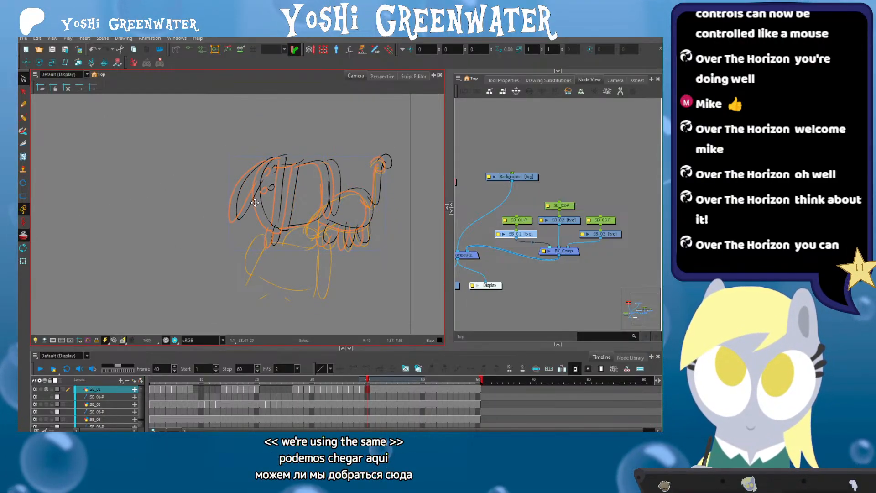
pyautogui.moveTo(264, 153); pyautogui.dragTo(260, 153)
pyautogui.click(266, 146)
pyautogui.moveTo(364, 155)
pyautogui.mouseDown()
pyautogui.moveTo(359, 160)
pyautogui.moveTo(364, 146)
pyautogui.mouseUp()
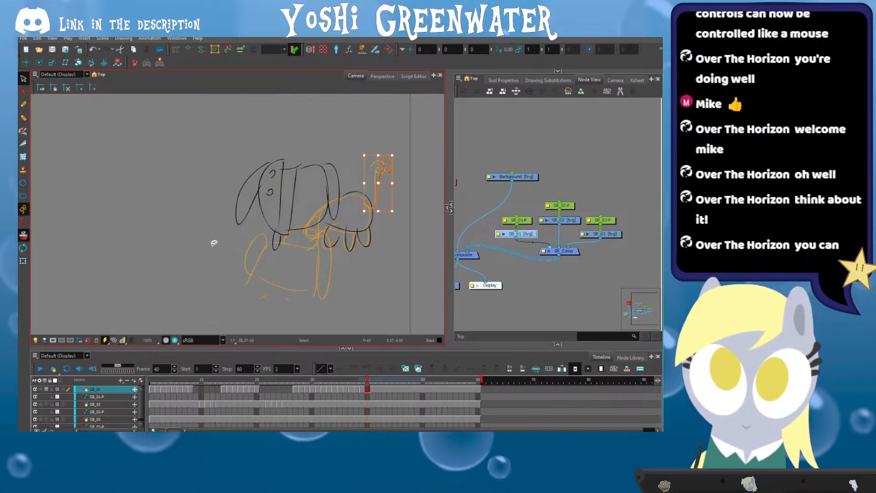
# Turn off the onion skin, delete the rear half of the dog's head with its ear, and reposition the remaining face on frame 40
pyautogui.click(23, 234)
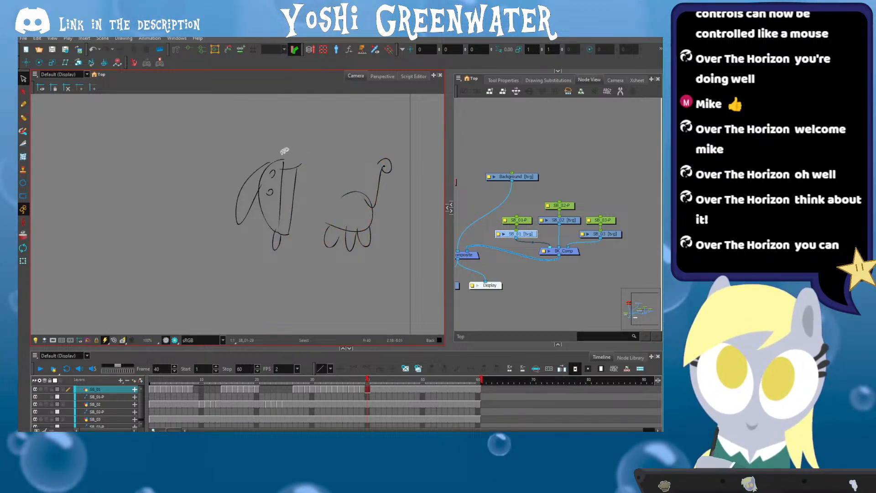
pyautogui.moveTo(296, 138); pyautogui.dragTo(242, 160)
pyautogui.moveTo(255, 203)
pyautogui.mouseDown()
pyautogui.moveTo(262, 198)
pyautogui.moveTo(241, 198)
pyautogui.mouseUp()
pyautogui.hotkey('alt', 'b')
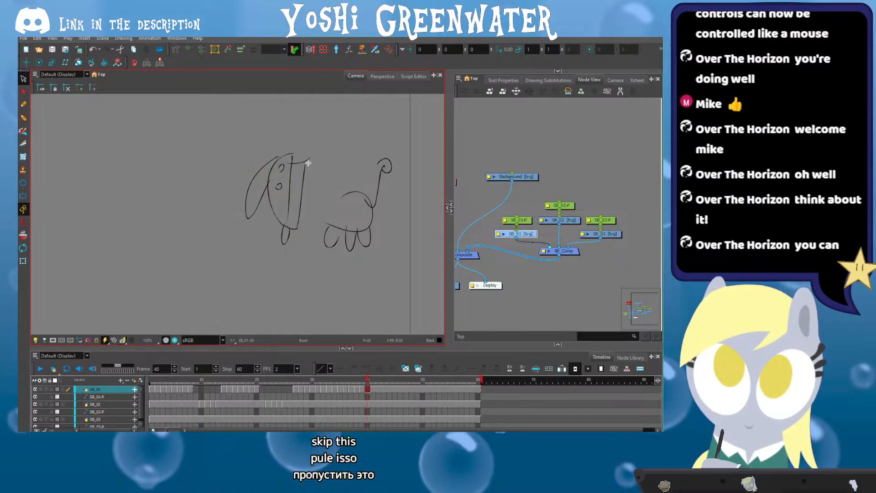
# Draw an oval Joy-Con half on the other side of the dog's face and add stick and button circles to both halves on frame 40
pyautogui.moveTo(306, 162); pyautogui.dragTo(323, 179)
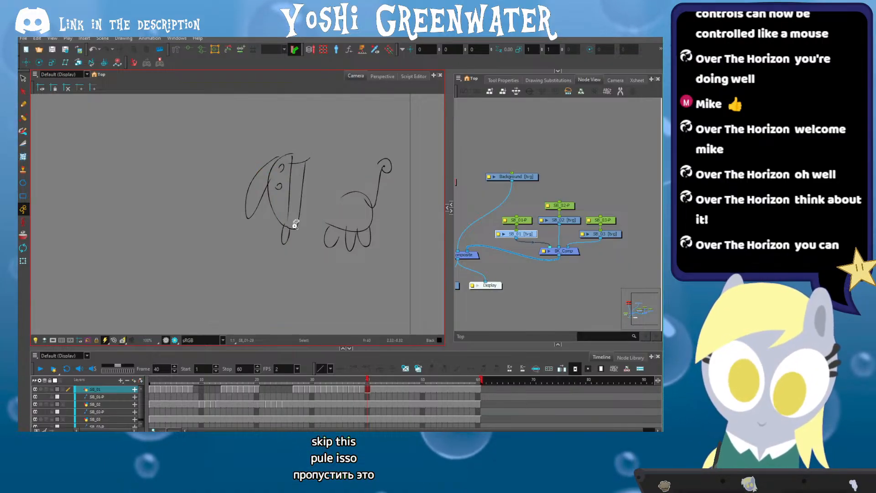
pyautogui.scroll(4, 301, 165)
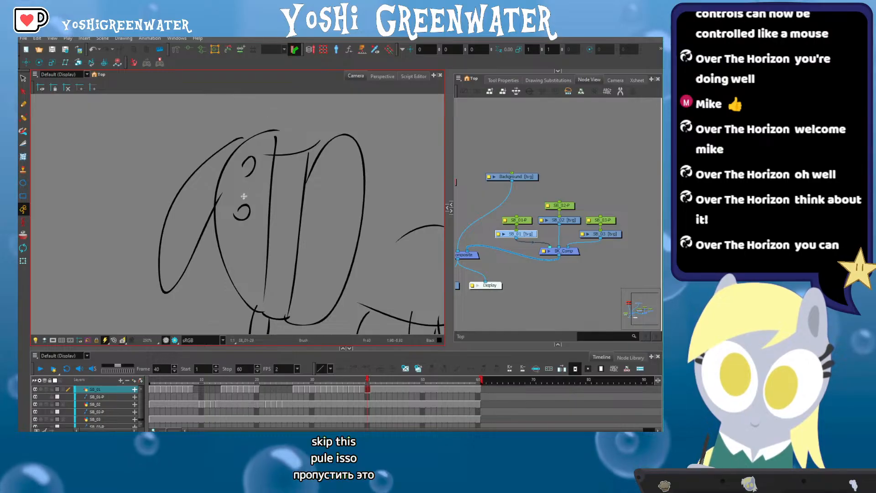
pyautogui.moveTo(330, 164); pyautogui.dragTo(338, 162)
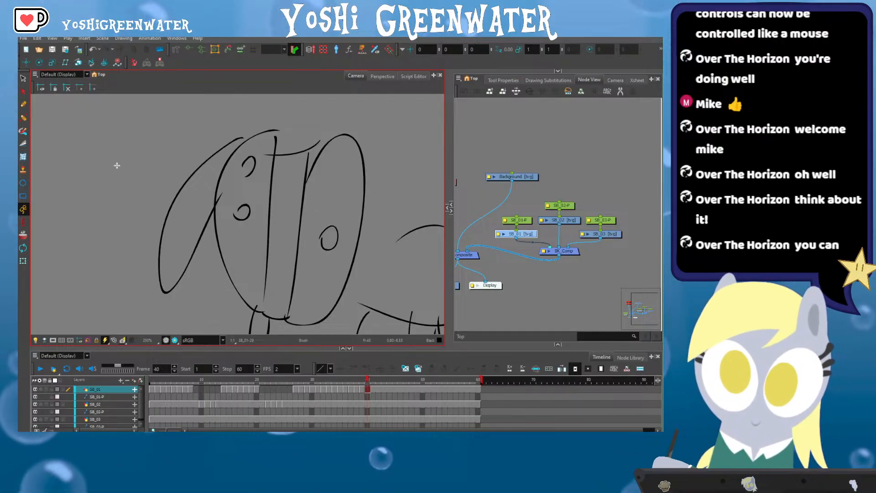
pyautogui.scroll(-3, 235, 246)
pyautogui.scroll(2, 311, 185)
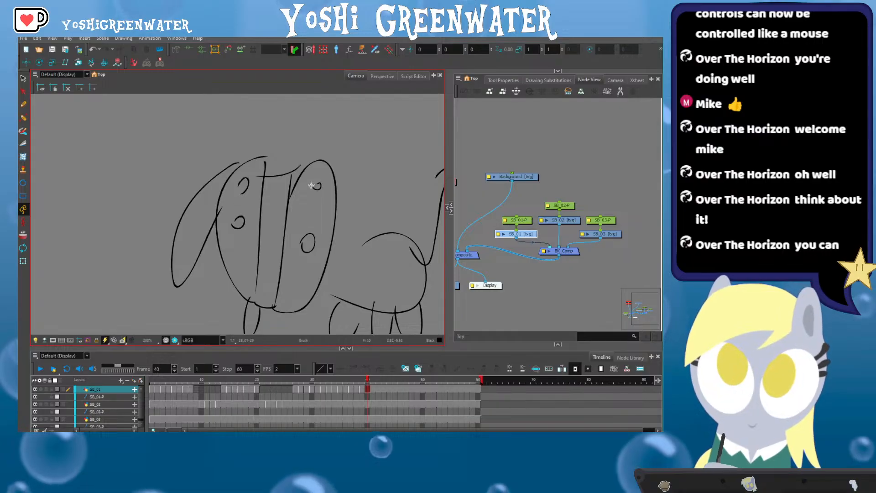
pyautogui.moveTo(309, 204); pyautogui.dragTo(310, 210)
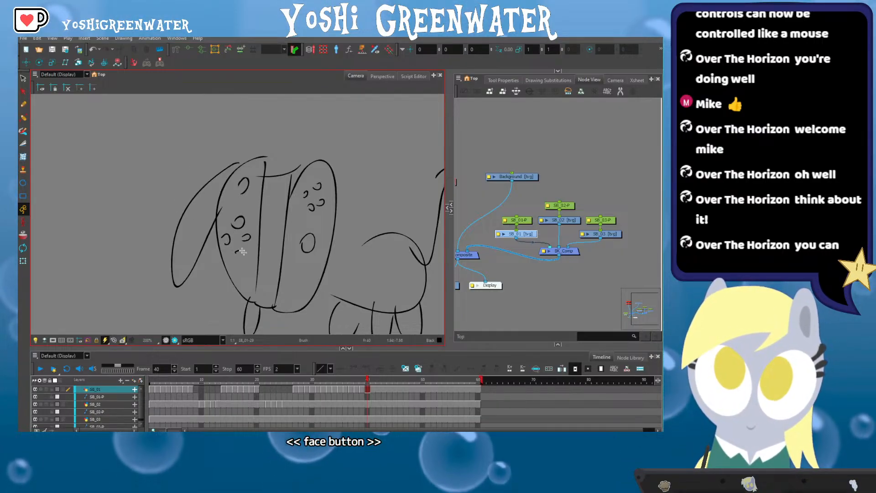
pyautogui.scroll(-5, 215, 237)
pyautogui.scroll(4, 267, 302)
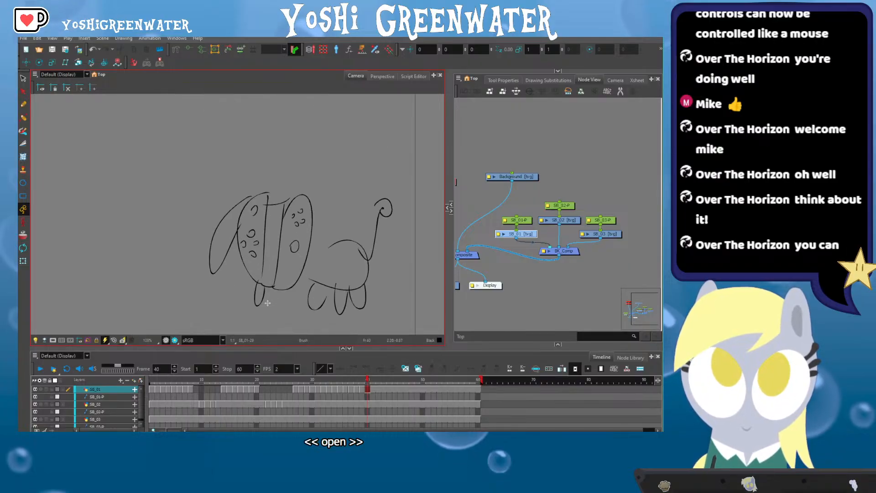
# Draw the dog's second floppy ear beside the new Joy-Con half on frame 40
pyautogui.moveTo(212, 178); pyautogui.dragTo(228, 285)
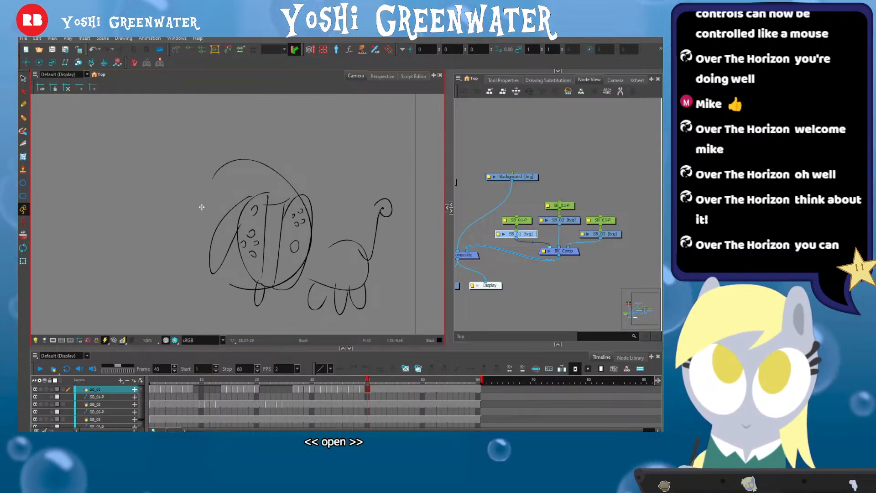
pyautogui.hotkey('alt', 'b')
pyautogui.scroll(1, 290, 236)
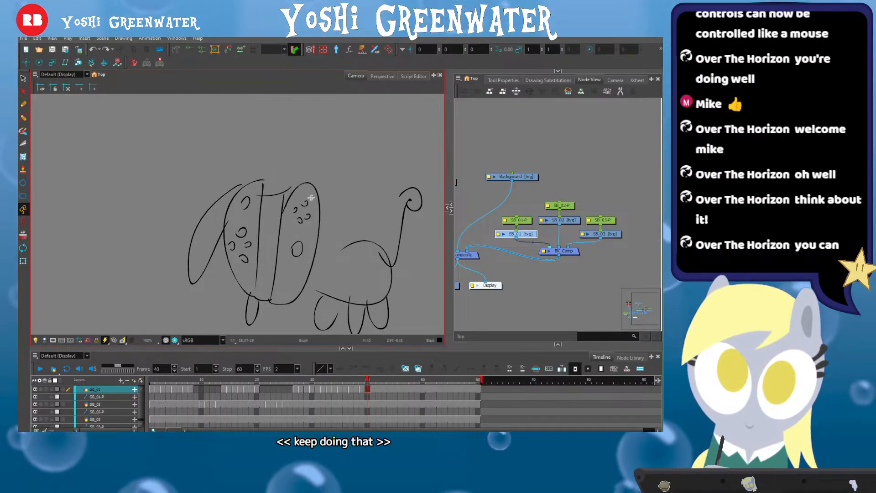
pyautogui.moveTo(318, 190)
pyautogui.mouseDown()
pyautogui.moveTo(342, 207)
pyautogui.moveTo(315, 223)
pyautogui.mouseUp()
# Review the preceding frames, duplicate the dog drawing on frame 41, and move the whole dog toward the middle of the camera frame
pyautogui.hotkey('shift', 'm')
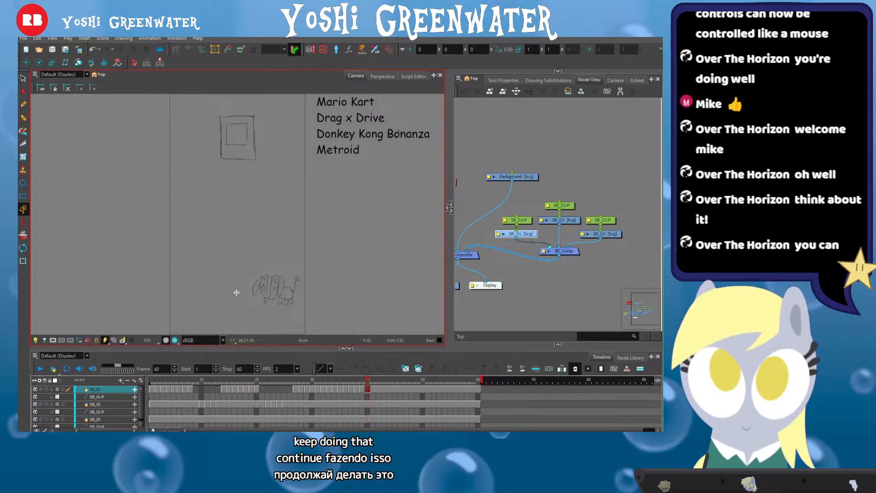
pyautogui.moveTo(236, 290); pyautogui.dragTo(240, 284)
pyautogui.press(',')
pyautogui.press(',')
pyautogui.press(',')
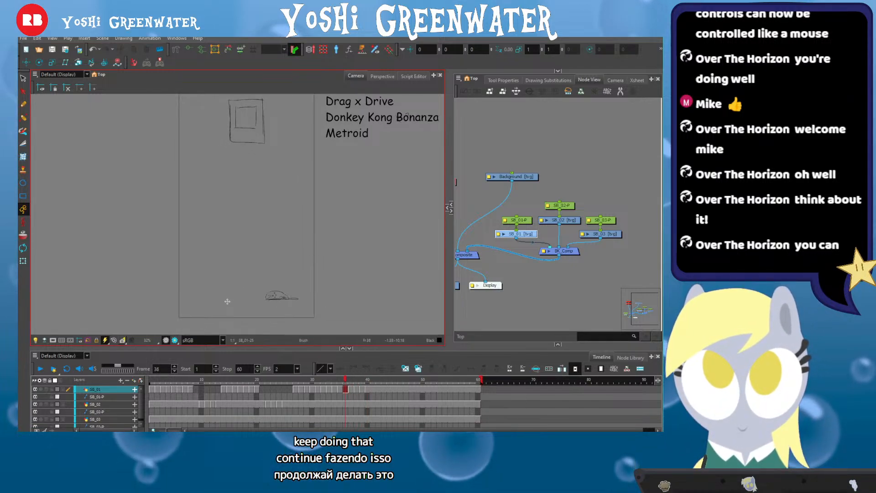
pyautogui.press('.')
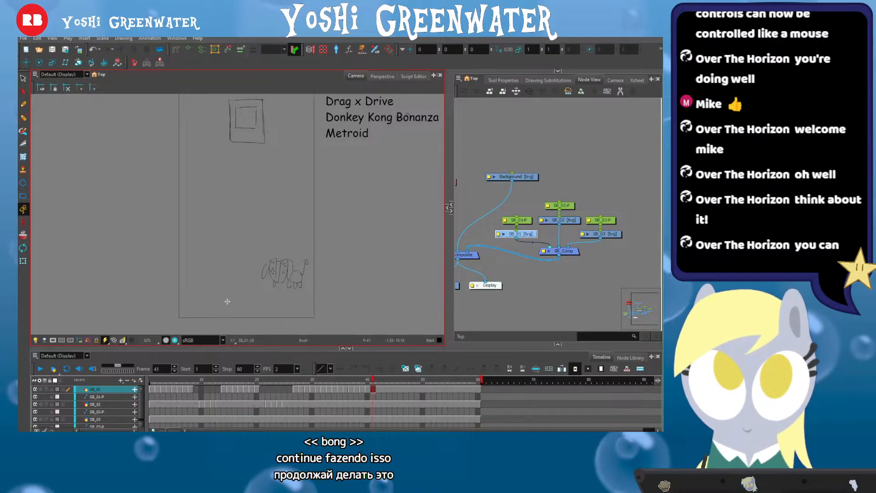
pyautogui.click(21, 78)
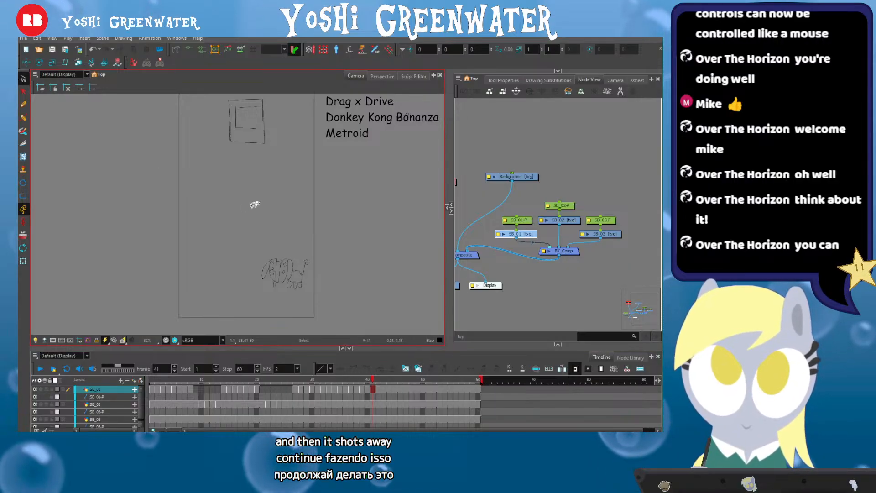
pyautogui.moveTo(254, 204); pyautogui.dragTo(319, 302)
pyautogui.scroll(3, 261, 274)
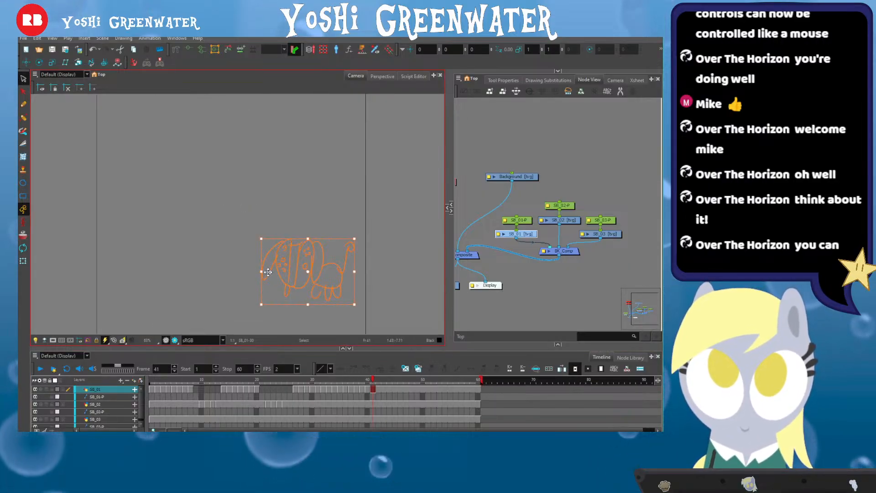
pyautogui.moveTo(267, 272); pyautogui.dragTo(195, 271)
pyautogui.click(188, 292)
# Delete the dog's hind-body legs on frame 41 and redraw them spread apart in a running pose
pyautogui.scroll(4, 233, 297)
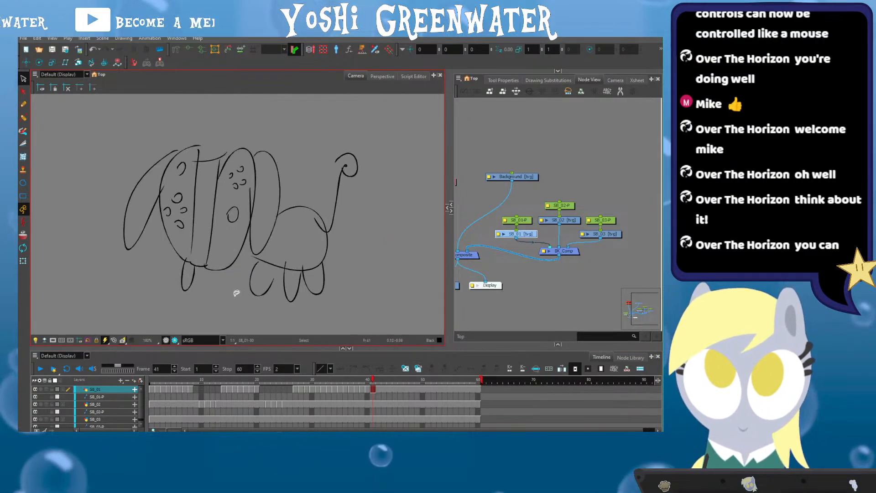
pyautogui.moveTo(236, 292); pyautogui.dragTo(305, 287)
pyautogui.press('Delete')
pyautogui.press('Delete')
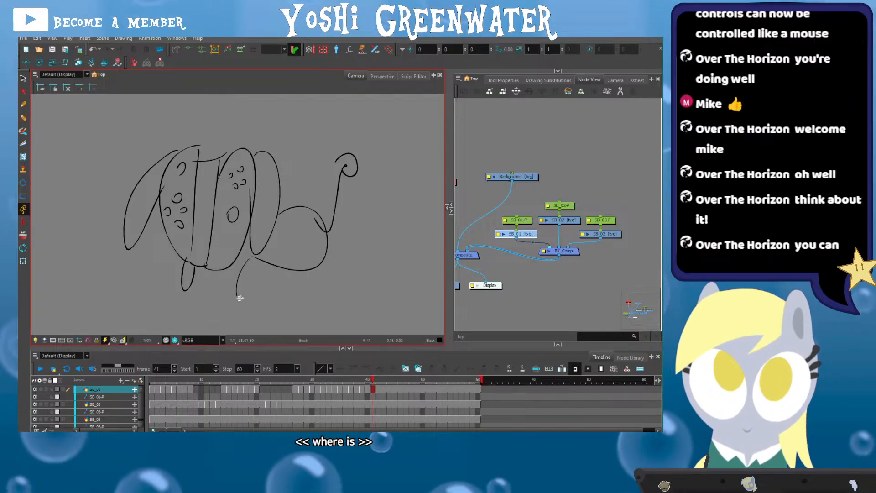
pyautogui.moveTo(239, 298)
pyautogui.mouseDown()
pyautogui.moveTo(262, 260)
pyautogui.moveTo(232, 286)
pyautogui.moveTo(258, 261)
pyautogui.moveTo(285, 270)
pyautogui.moveTo(292, 294)
pyautogui.mouseUp()
pyautogui.hotkey('ctrl', 'z')
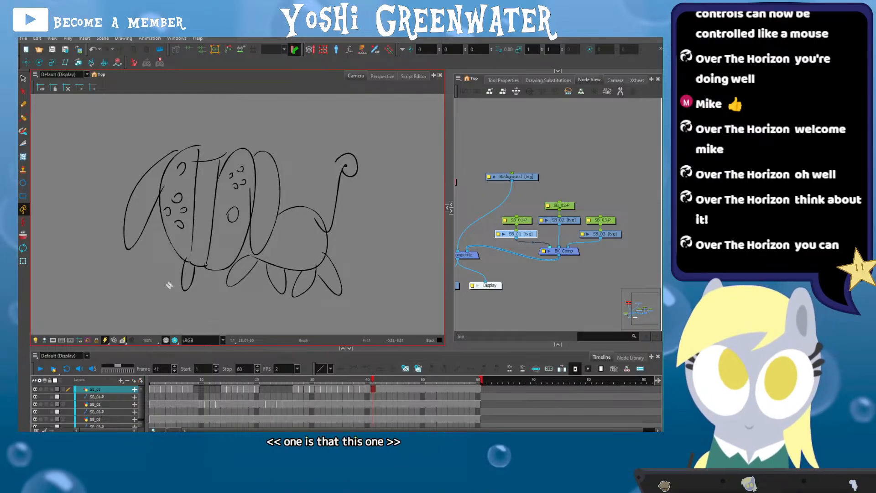
# Duplicate the running dog drawing on frame 42 and move it to the left edge of the camera frame
pyautogui.hotkey('shift', 'm')
pyautogui.click(418, 368)
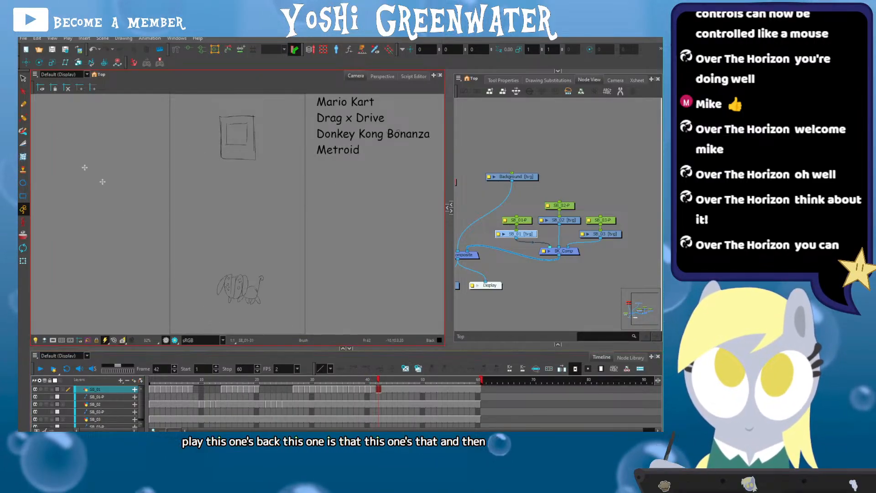
pyautogui.click(221, 287)
pyautogui.moveTo(221, 287); pyautogui.dragTo(176, 287)
pyautogui.click(169, 303)
# Replace the spread legs on frame 42 with legs drawn closer together for the alternate running pose
pyautogui.scroll(6, 171, 305)
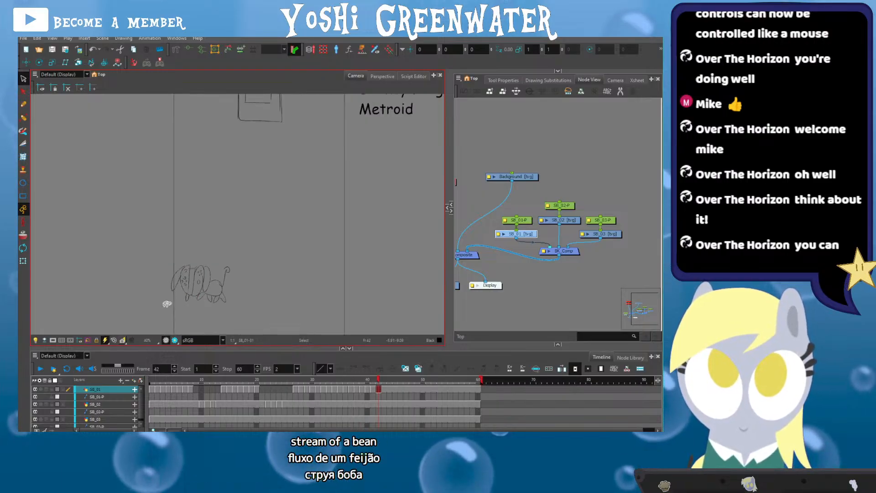
pyautogui.click(244, 282)
pyautogui.moveTo(267, 287); pyautogui.dragTo(335, 281)
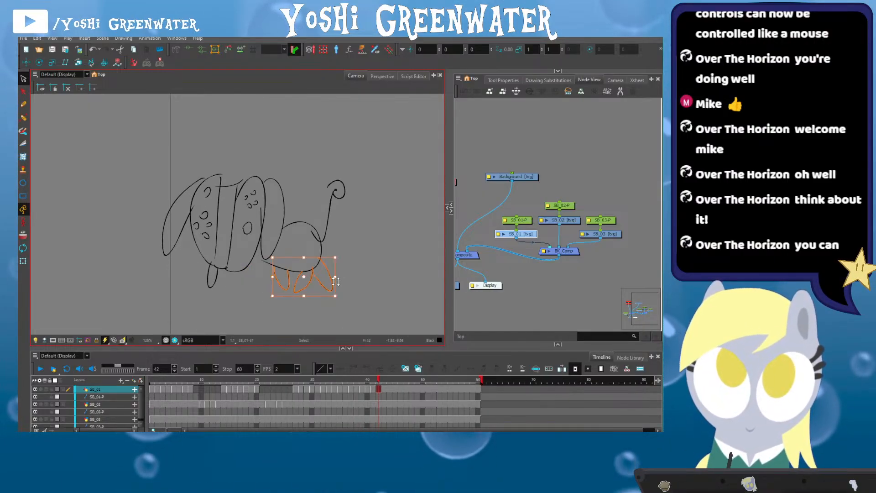
pyautogui.moveTo(259, 269)
pyautogui.mouseDown()
pyautogui.moveTo(281, 266)
pyautogui.moveTo(293, 285)
pyautogui.moveTo(295, 265)
pyautogui.mouseUp()
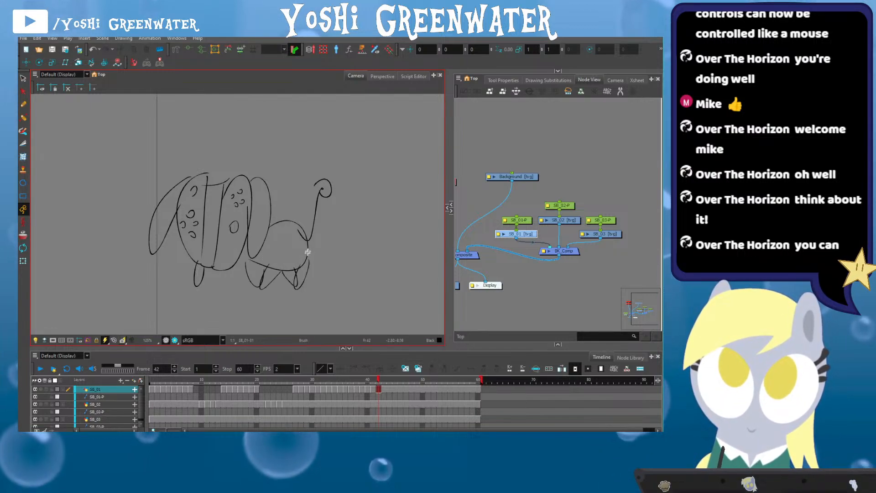
pyautogui.scroll(-5, 148, 274)
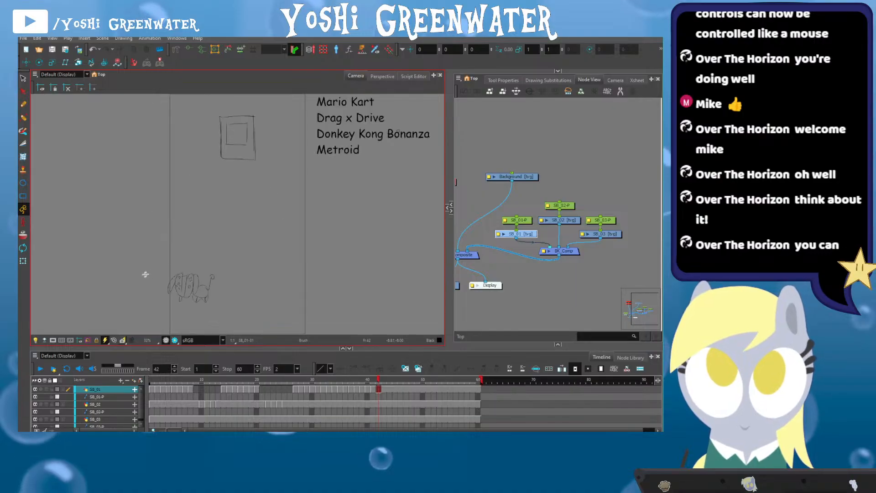
# Reuse frame 41's running dog as a separate drawing on frame 43 and move it partly past the camera frame's left edge
pyautogui.press('[')
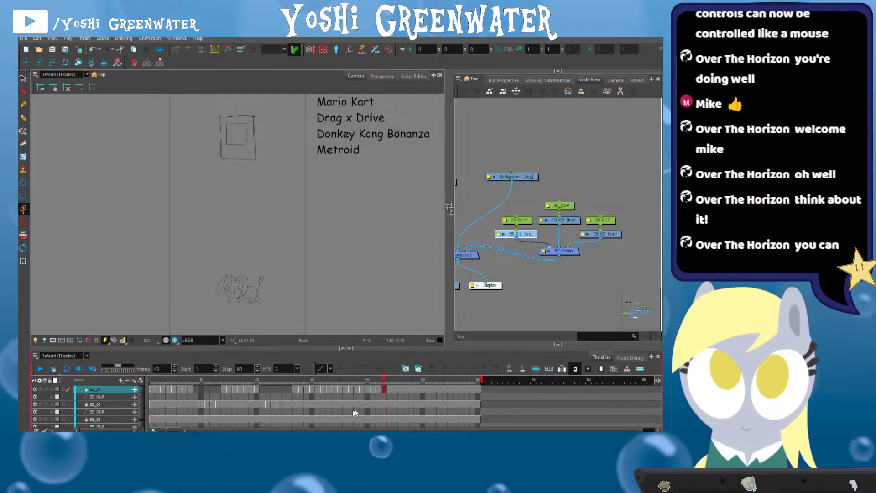
pyautogui.hotkey('alt', 'shift', 'd')
pyautogui.hotkey('alt', 's')
pyautogui.moveTo(231, 226)
pyautogui.mouseDown()
pyautogui.moveTo(277, 318)
pyautogui.moveTo(226, 281)
pyautogui.mouseUp()
pyautogui.moveTo(288, 269)
pyautogui.mouseDown()
pyautogui.moveTo(229, 314)
pyautogui.moveTo(211, 264)
pyautogui.moveTo(136, 285)
pyautogui.mouseUp()
pyautogui.press('.')
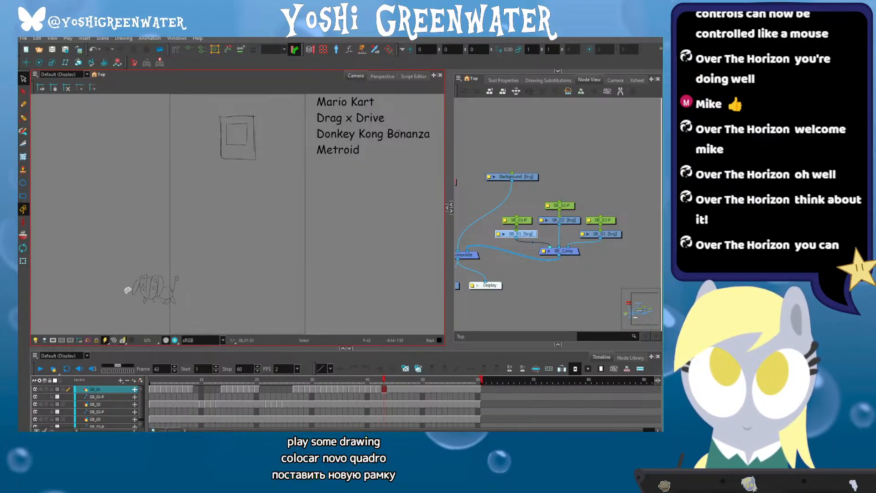
# Set the SB_01 layer to No Exposure on frame 44 so the running dog is gone from the shot
pyautogui.click(547, 79)
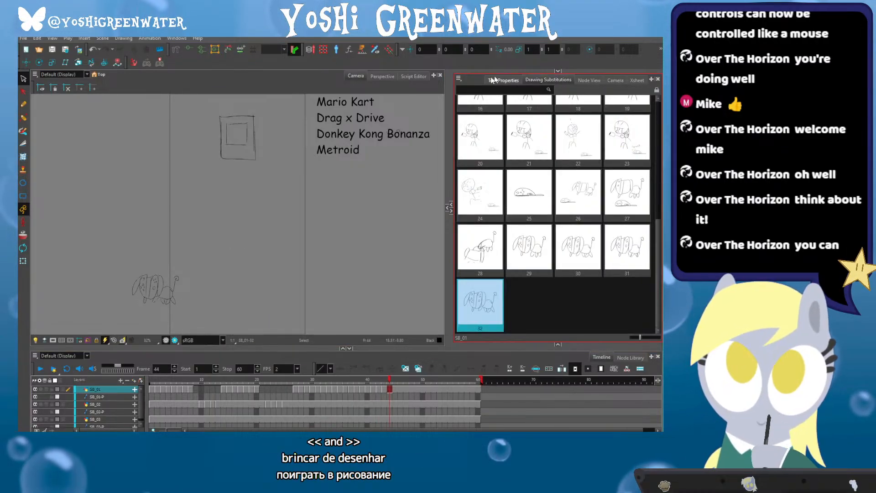
pyautogui.scroll(5, 593, 192)
pyautogui.click(480, 121)
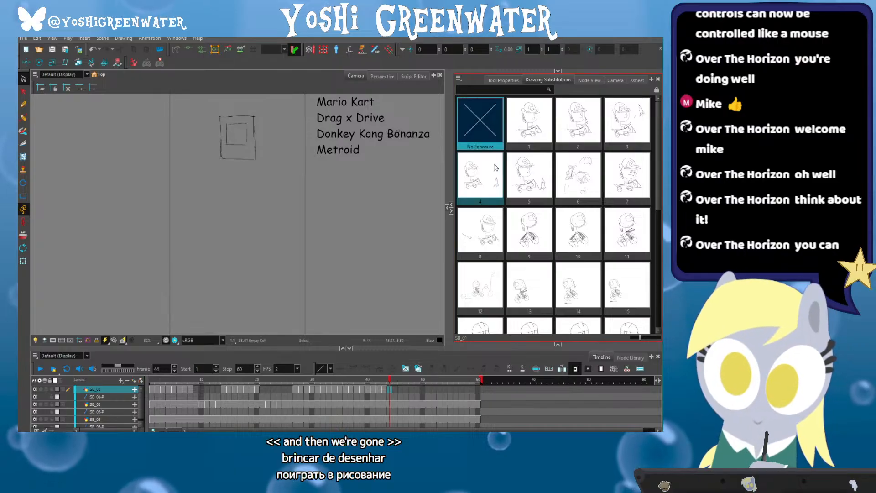
# Copy SB_02's four turning-card cells from frames 22–25 to frames 45–48 and step through the frames to check them
pyautogui.moveTo(262, 348); pyautogui.dragTo(253, 327)
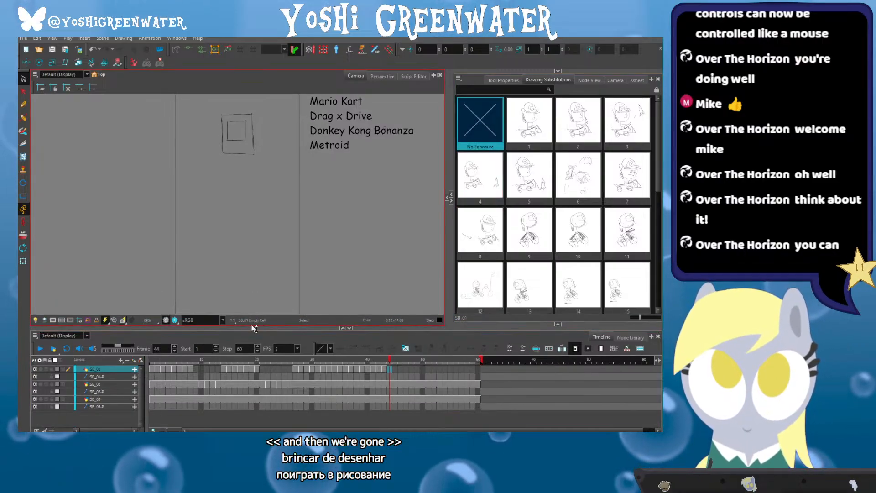
pyautogui.click(395, 367)
pyautogui.moveTo(199, 359)
pyautogui.mouseDown()
pyautogui.moveTo(142, 361)
pyautogui.moveTo(395, 360)
pyautogui.mouseUp()
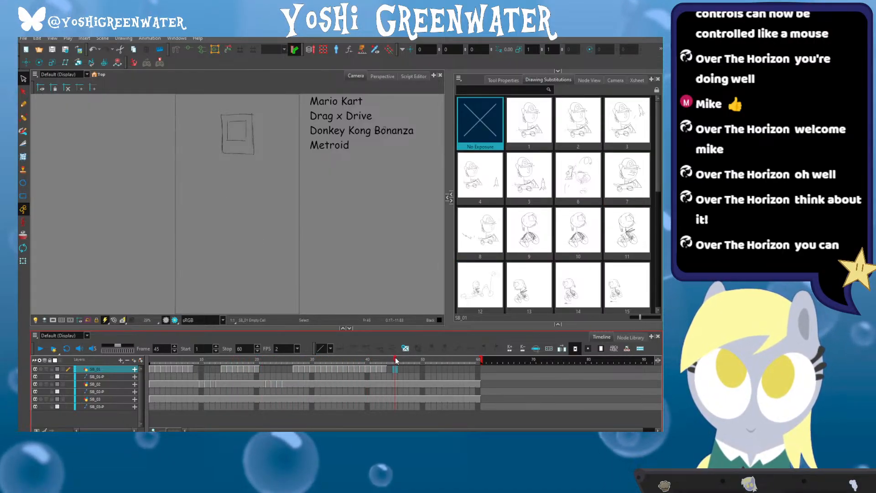
pyautogui.click(396, 384)
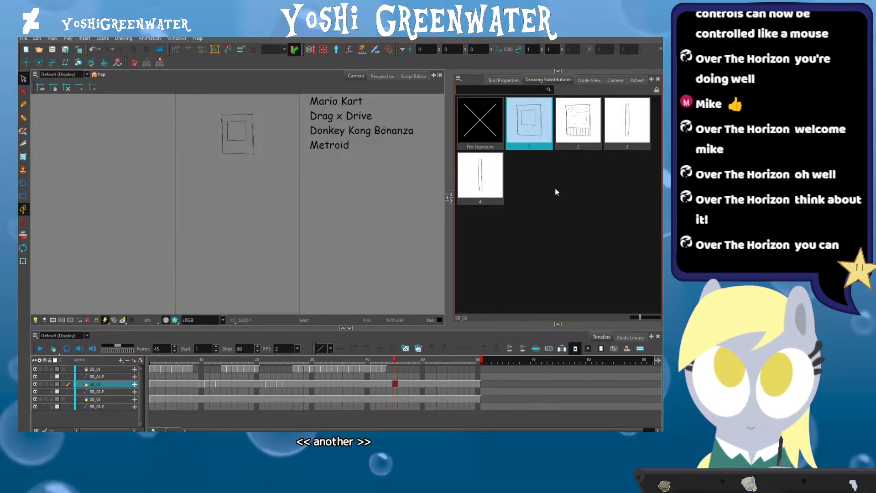
pyautogui.moveTo(268, 383); pyautogui.dragTo(285, 384)
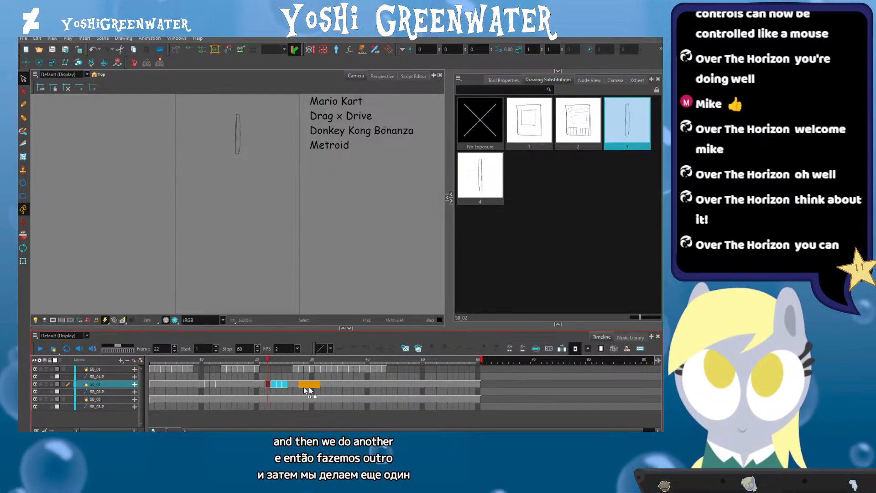
pyautogui.moveTo(398, 384); pyautogui.dragTo(395, 382)
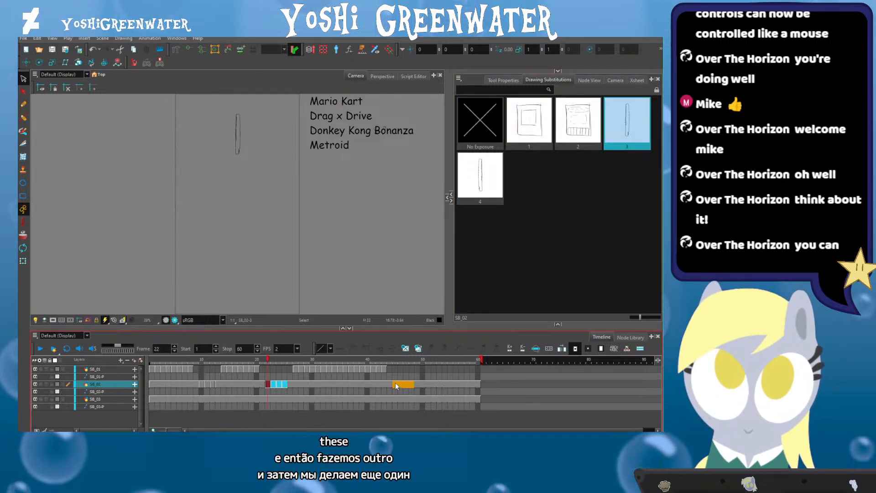
pyautogui.click(383, 359)
pyautogui.press('.')
pyautogui.press('.')
pyautogui.press('.')
pyautogui.press('.')
pyautogui.press('.')
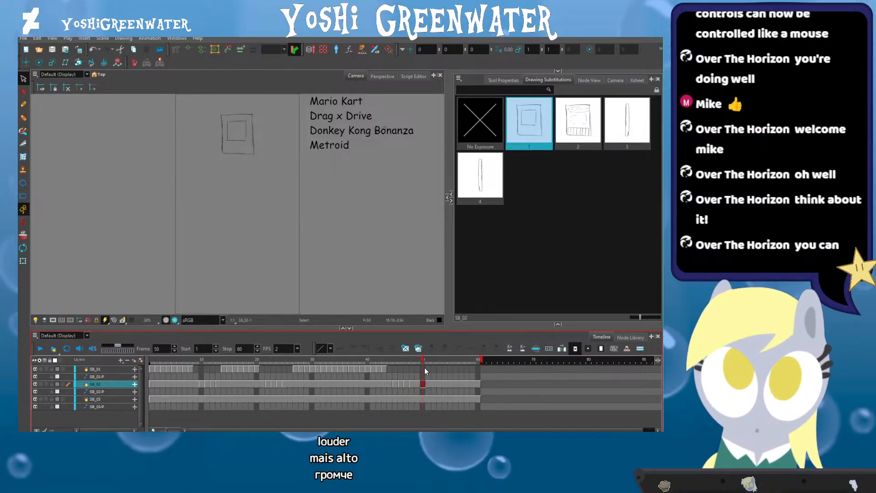
# Delete the exposures on all storyboard layers from frame 50 through 60 and return to frame 1
pyautogui.moveTo(424, 367); pyautogui.dragTo(467, 407)
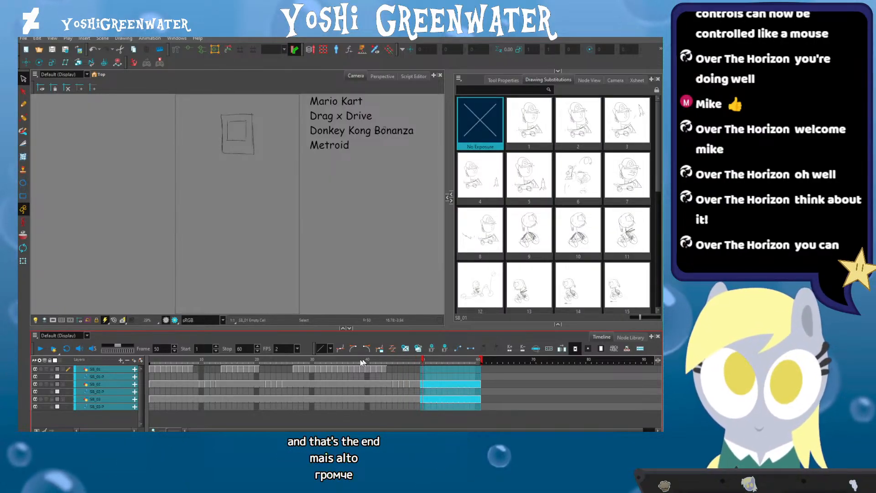
pyautogui.press('Delete')
pyautogui.click(152, 360)
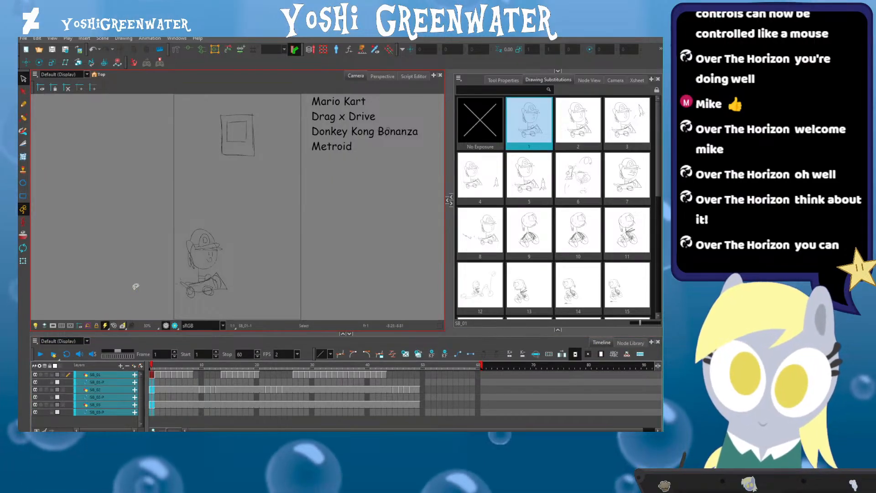
# Bring up the scene's node network around the storyboard composite
pyautogui.click(588, 80)
pyautogui.click(548, 92)
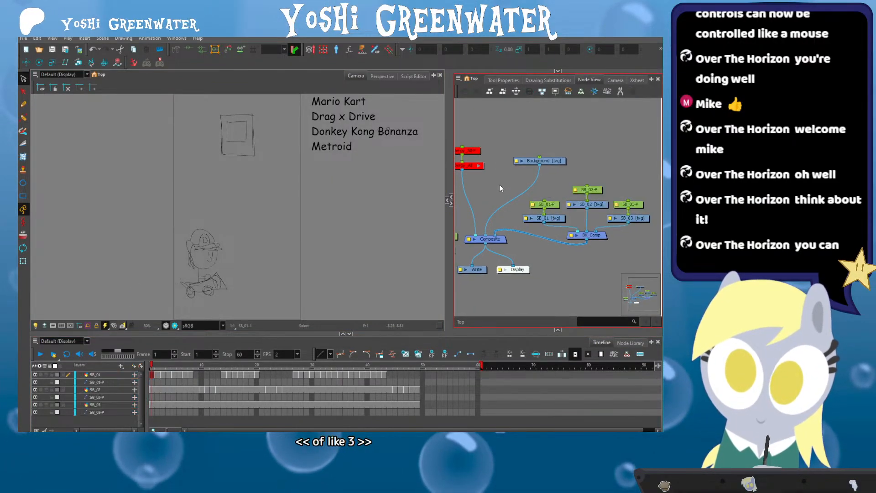
# At frame 40, strike through "Donkey Kong Bonanza" in the game list with a brush stroke on the SB_03 layer
pyautogui.click(354, 366)
pyautogui.click(367, 365)
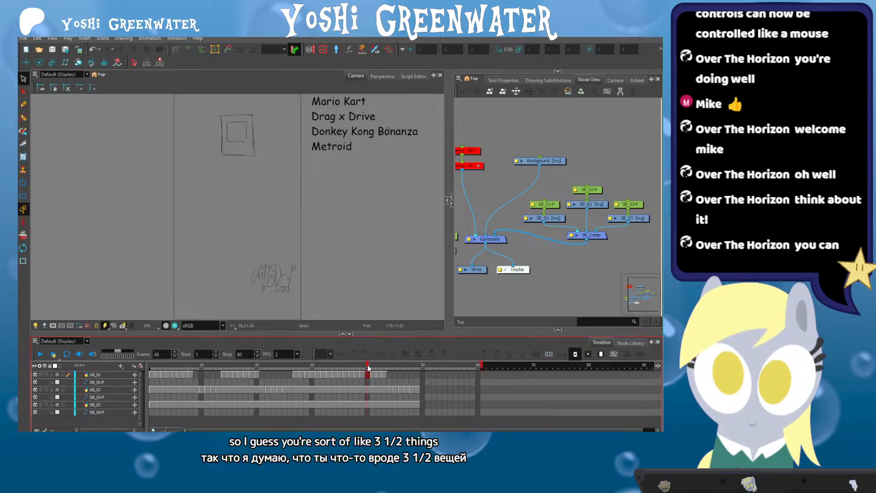
pyautogui.moveTo(268, 334); pyautogui.dragTo(268, 338)
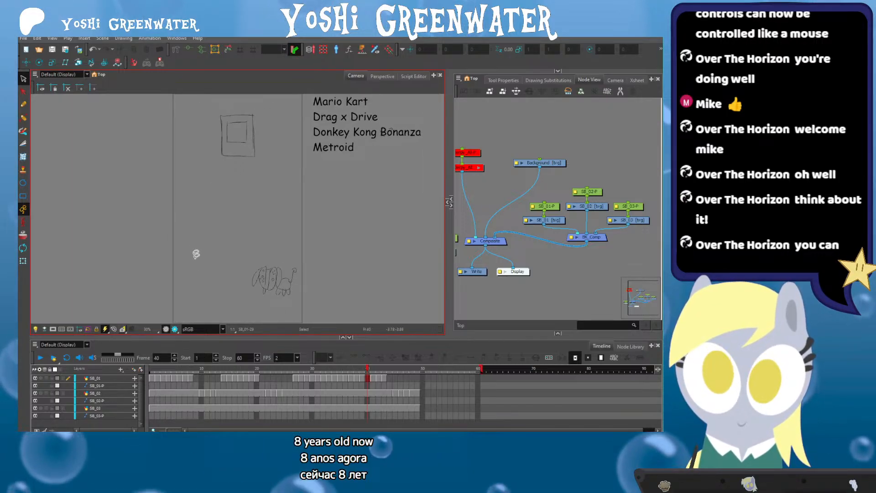
pyautogui.scroll(-1, 200, 269)
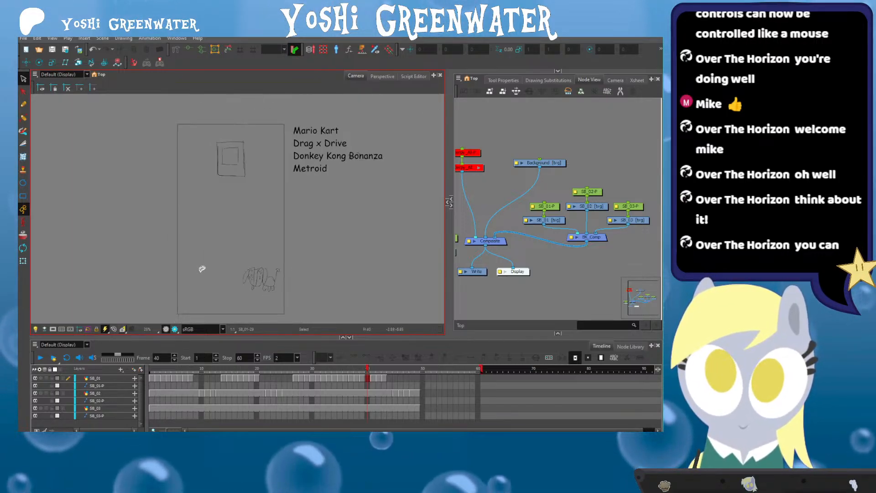
pyautogui.moveTo(202, 269); pyautogui.dragTo(235, 260)
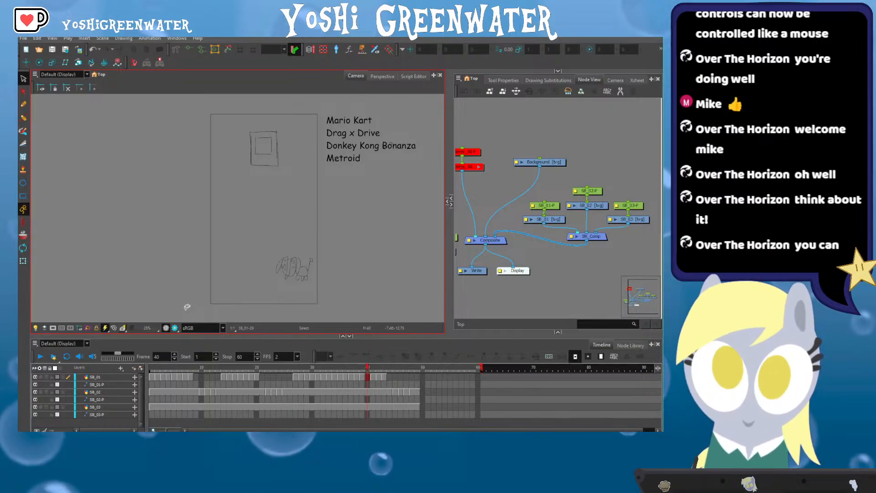
pyautogui.click(611, 219)
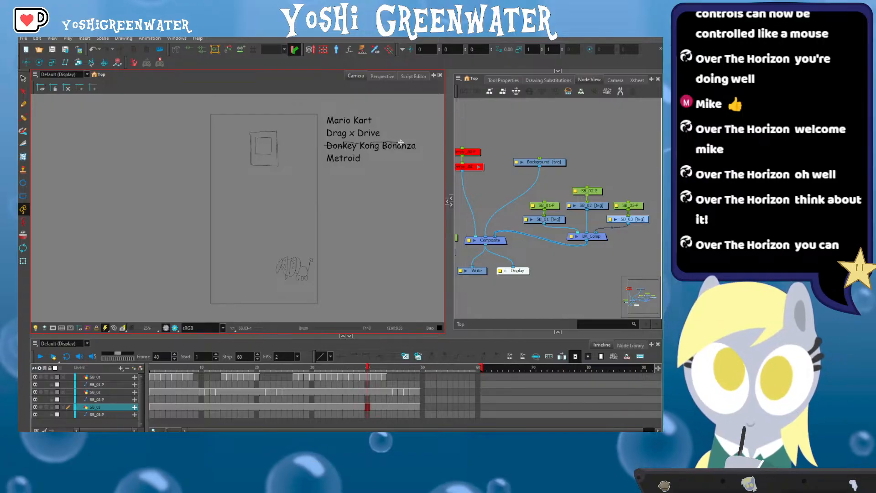
pyautogui.click(23, 78)
pyautogui.click(477, 290)
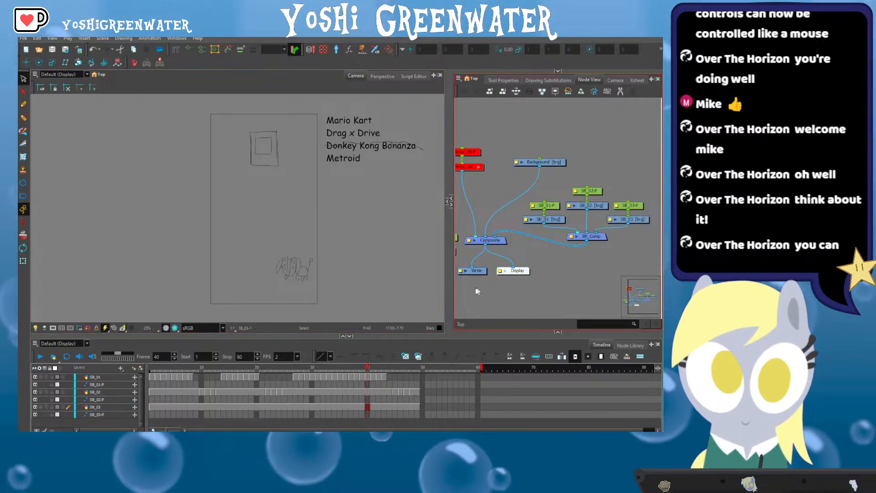
# Set the playback stop at frame 49 and the playback rate to 1 FPS
pyautogui.hotkey('shift', 'm')
pyautogui.moveTo(369, 369); pyautogui.dragTo(417, 370)
pyautogui.press(']')
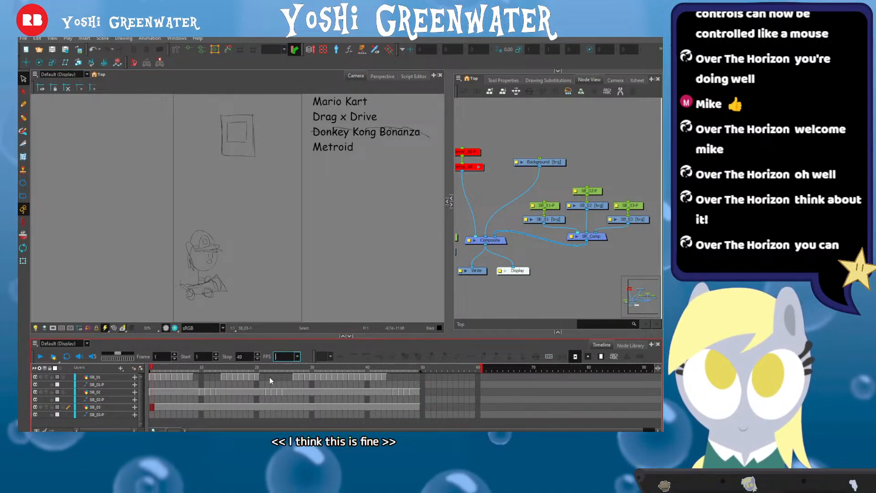
pyautogui.write('1')
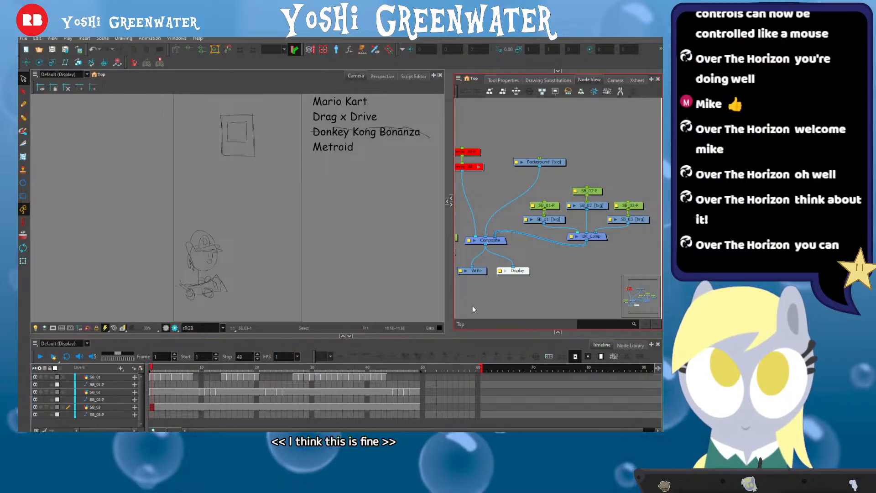
# Enlarge the Camera view and mask the area outside the camera frame
pyautogui.click(211, 204)
pyautogui.moveTo(258, 337); pyautogui.dragTo(273, 358)
pyautogui.moveTo(449, 253); pyautogui.dragTo(593, 248)
pyautogui.press('2')
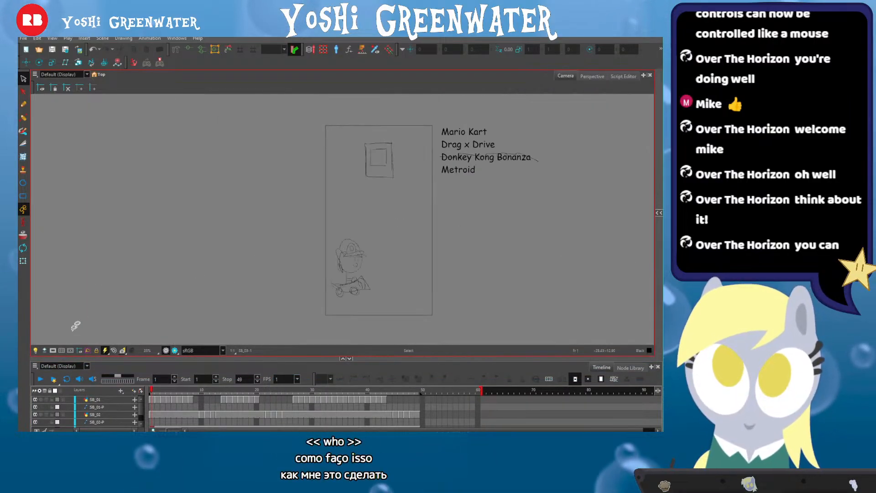
pyautogui.click(53, 350)
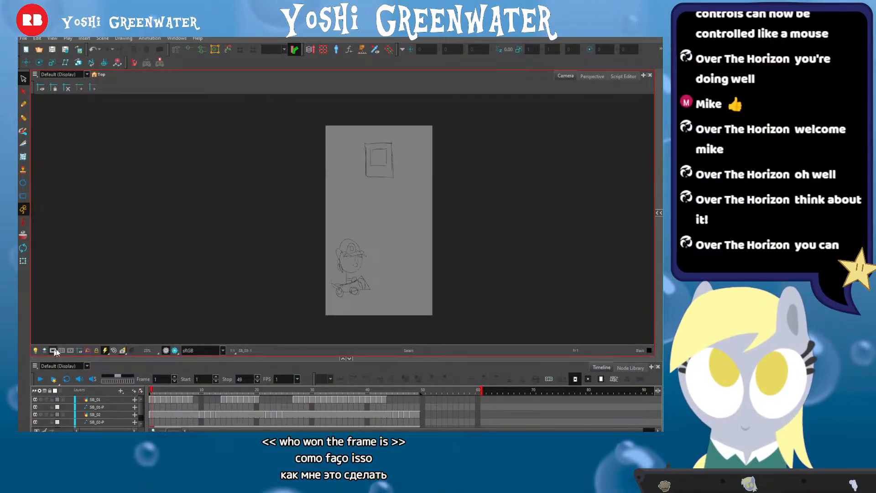
# Play the storyboard from the first frame and hide the timeline to enlarge the picture
pyautogui.hotkey('shift', 'm')
pyautogui.hotkey('shift', 'Return')
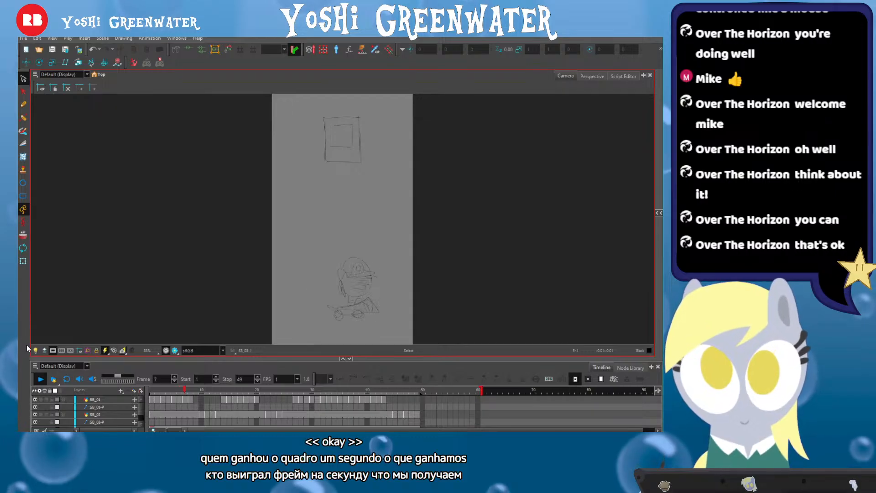
pyautogui.click(347, 358)
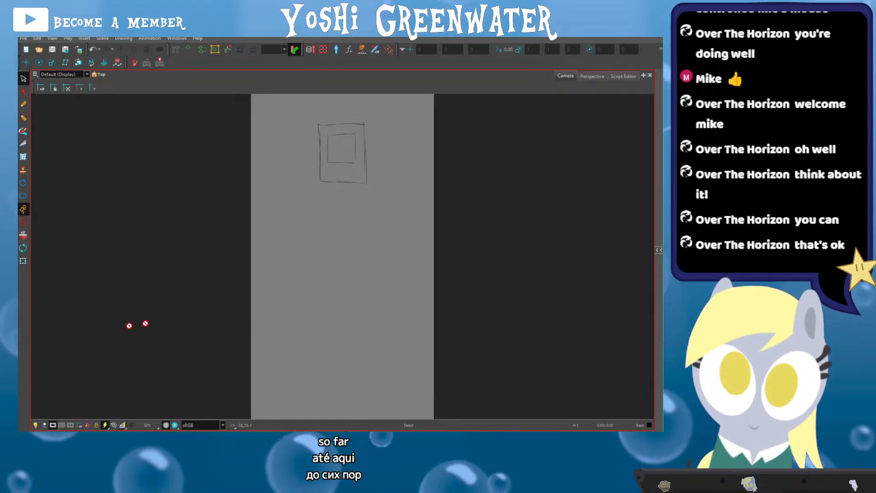
# Add a Colour-Card node behind the storyboard drawings, connect it to their composite node and place it below that node
pyautogui.click(658, 249)
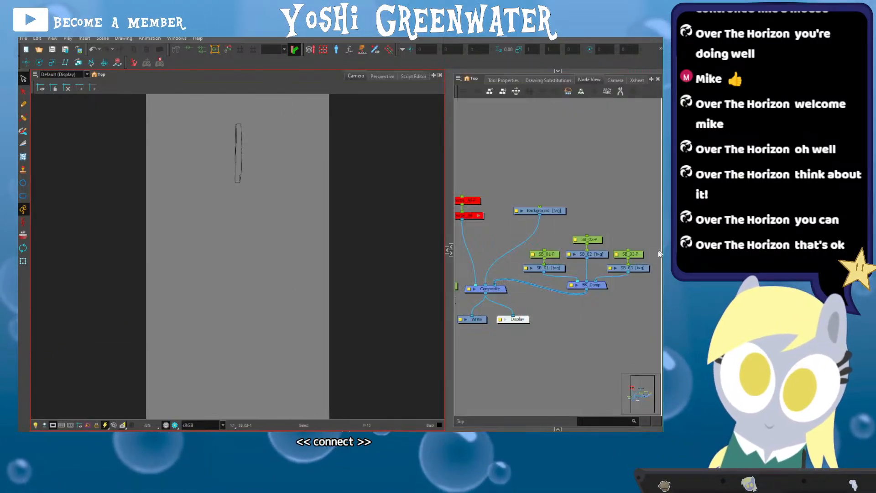
pyautogui.click(557, 429)
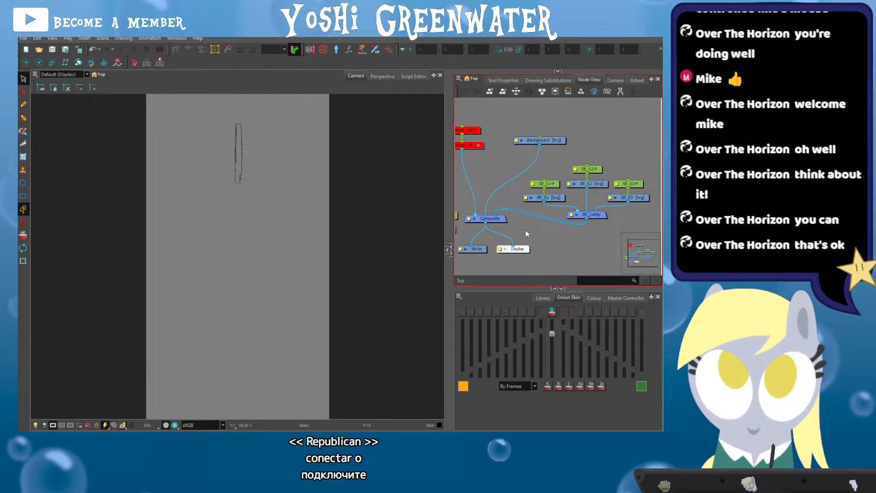
pyautogui.press('Tab')
pyautogui.write('car')
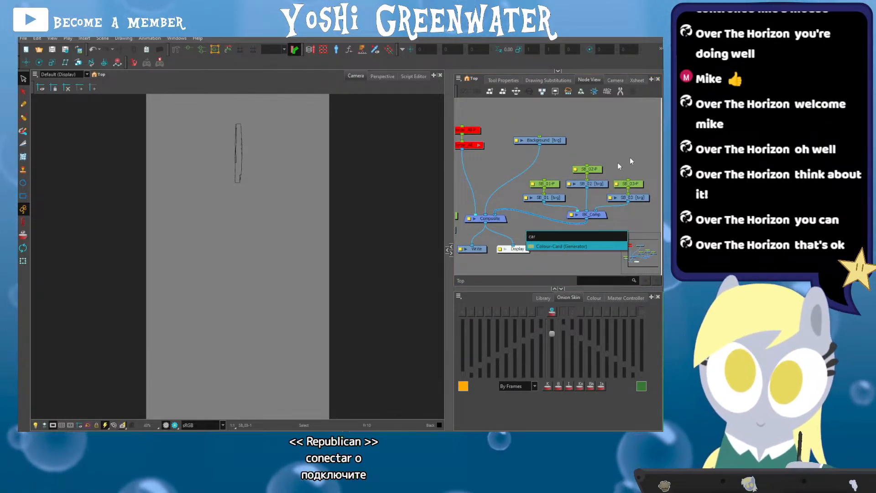
pyautogui.click(568, 245)
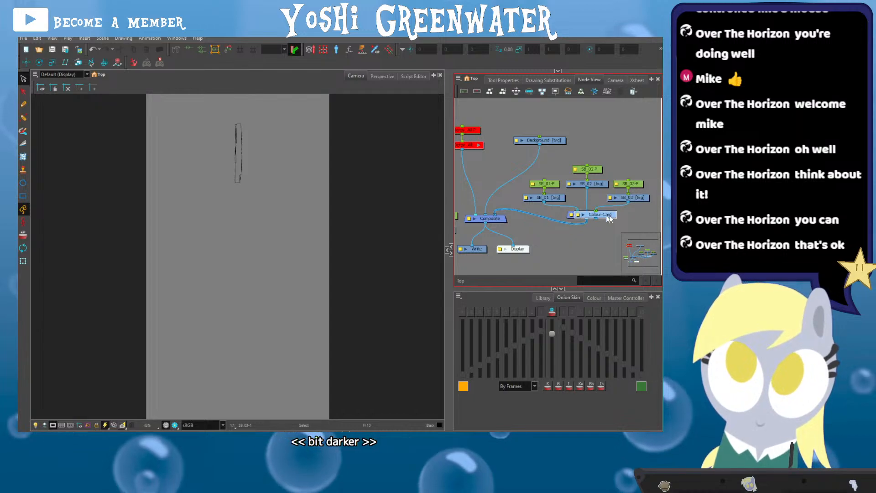
pyautogui.moveTo(609, 218); pyautogui.dragTo(620, 237)
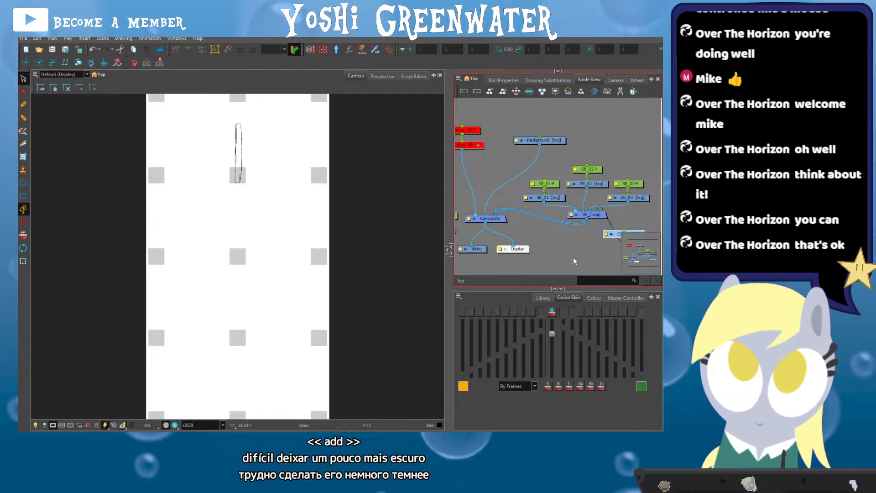
# Watch the storyboard in an enlarged Camera view and restore the timeline and the Node View beside it
pyautogui.click(449, 250)
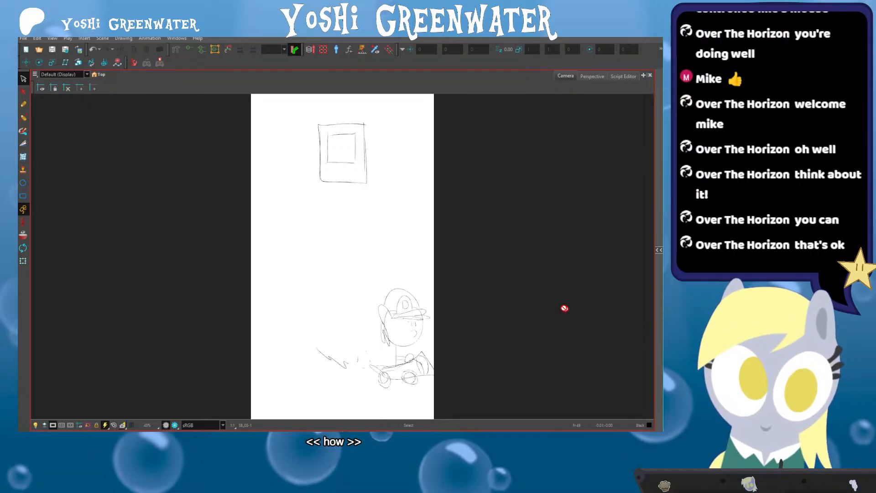
pyautogui.click(658, 250)
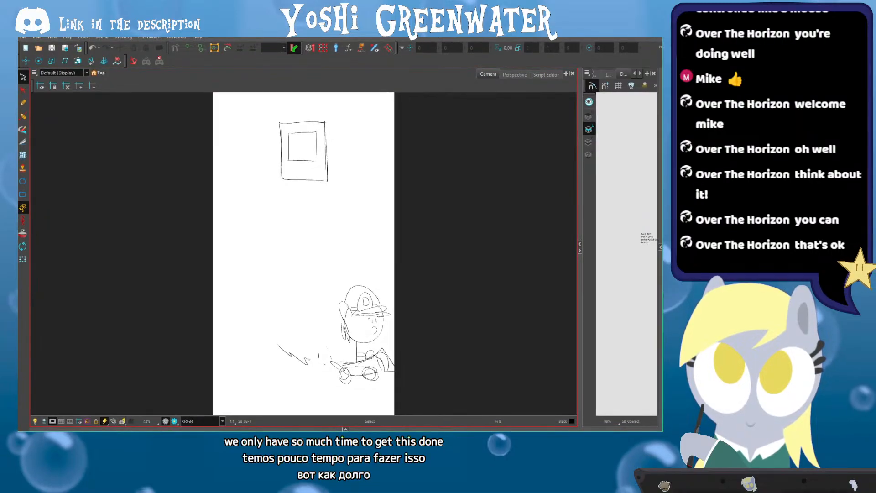
pyautogui.click(346, 430)
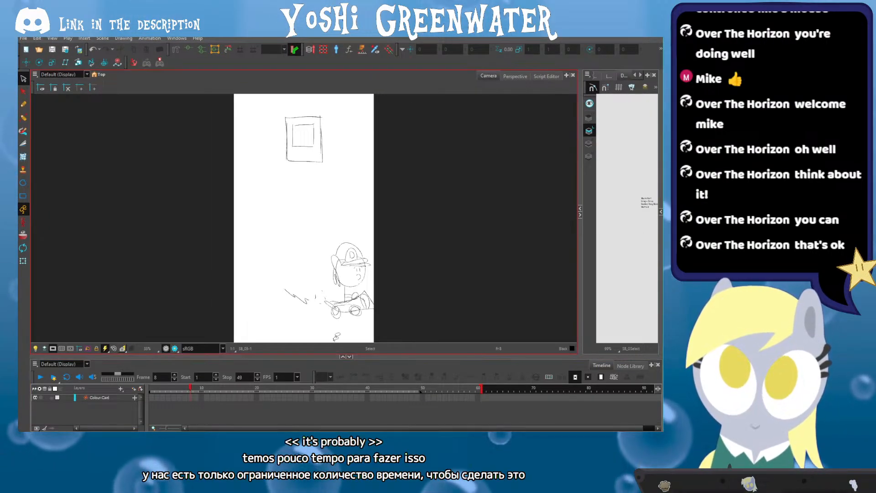
pyautogui.moveTo(579, 114); pyautogui.dragTo(488, 147)
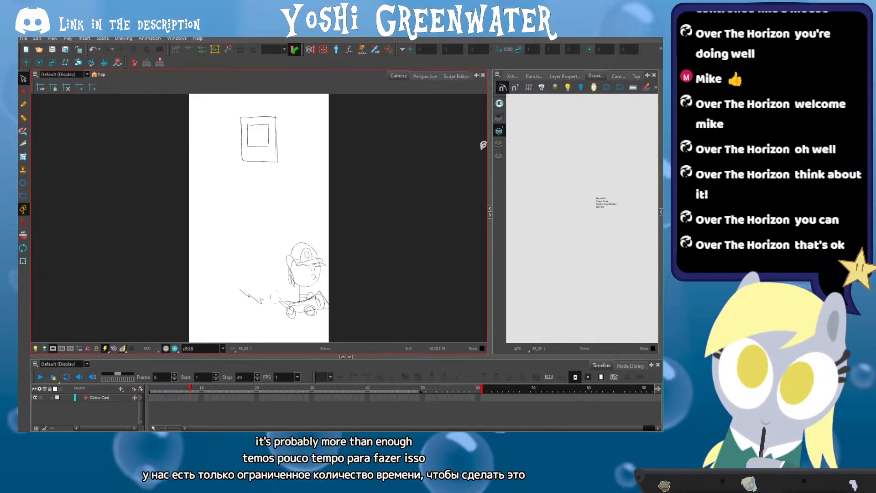
pyautogui.click(660, 213)
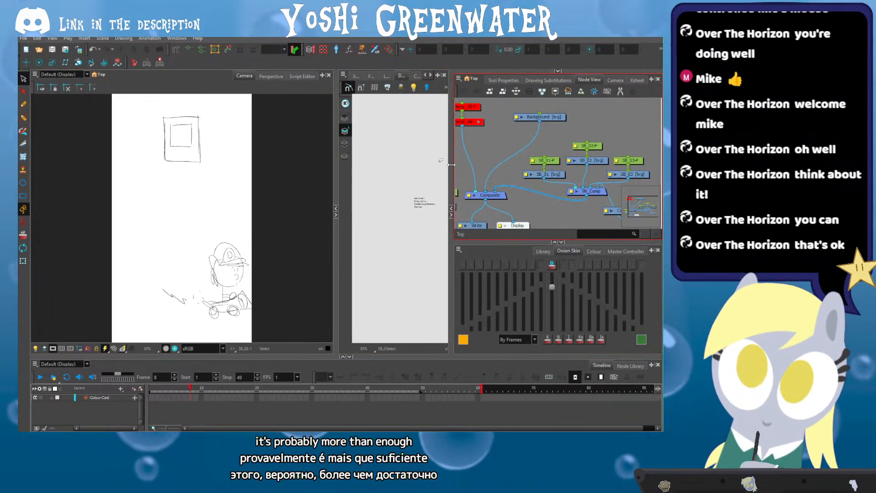
pyautogui.click(336, 215)
pyautogui.moveTo(477, 267); pyautogui.dragTo(489, 351)
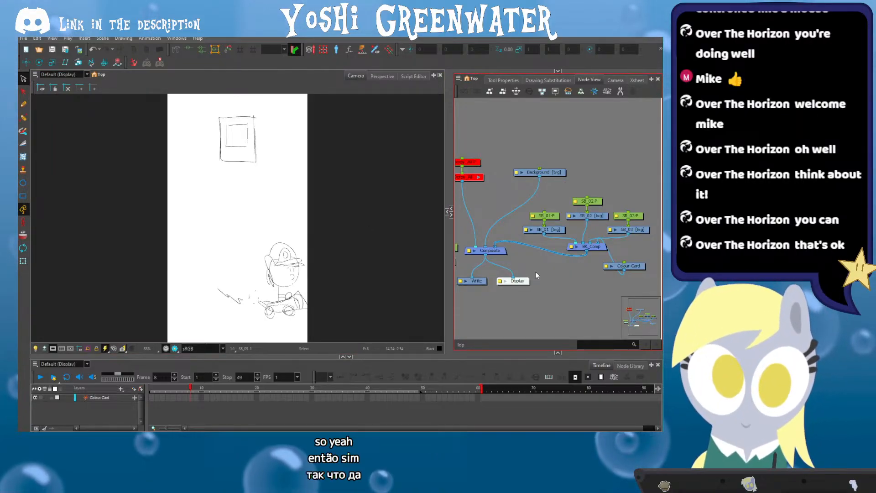
pyautogui.moveTo(492, 307); pyautogui.dragTo(549, 305)
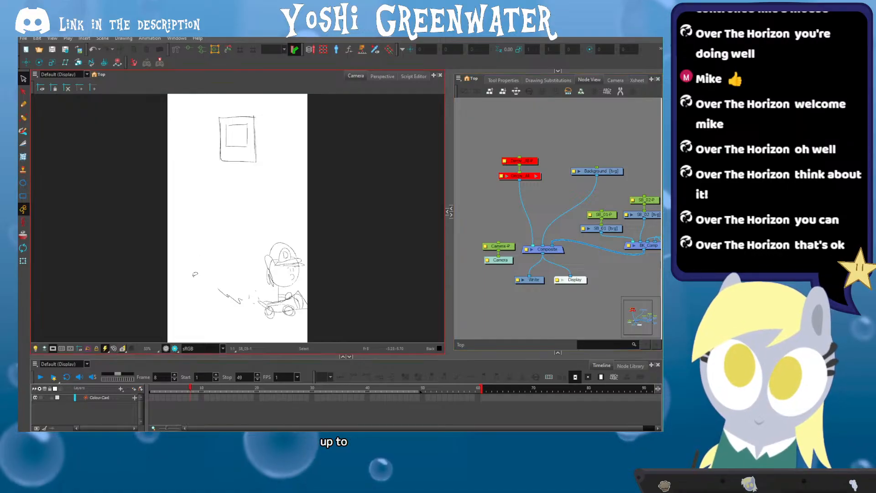
pyautogui.moveTo(211, 356); pyautogui.dragTo(217, 364)
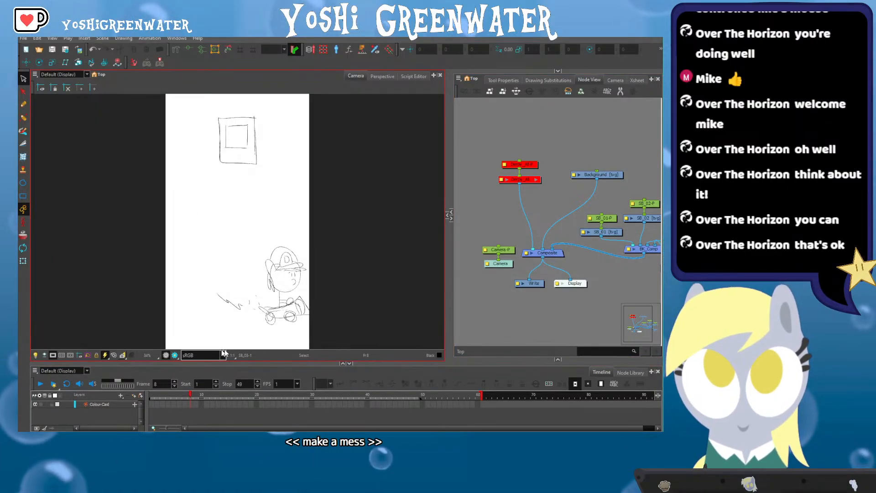
# Show all storyboard layers in the timeline and scrub through the frames to review the timing of the scenes
pyautogui.moveTo(512, 204); pyautogui.dragTo(464, 195)
pyautogui.click(162, 371)
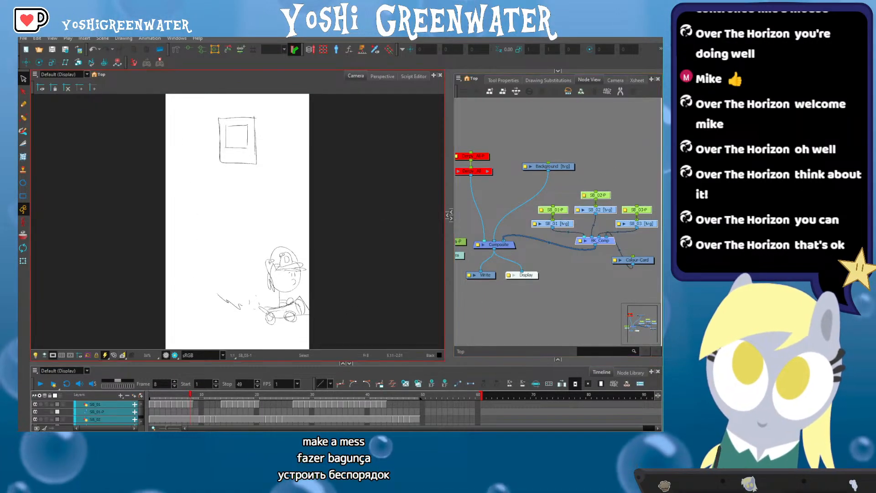
pyautogui.moveTo(162, 366); pyautogui.dragTo(162, 351)
pyautogui.moveTo(194, 383); pyautogui.dragTo(415, 392)
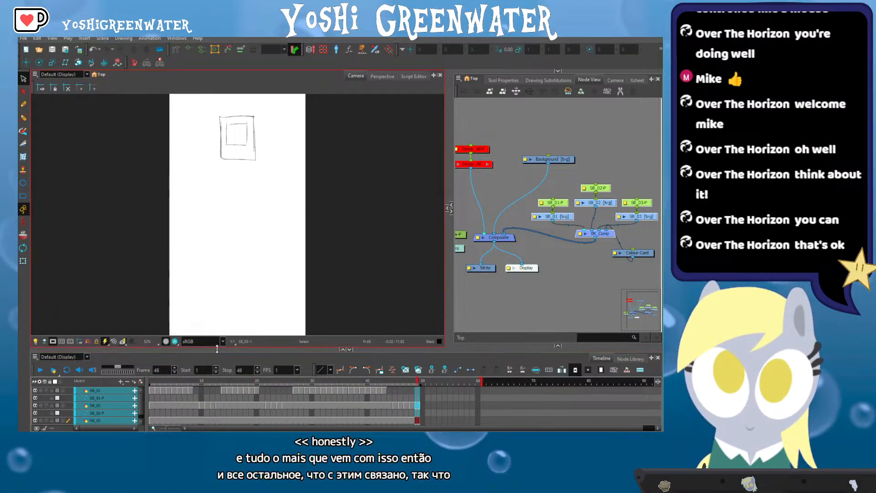
pyautogui.moveTo(215, 349); pyautogui.dragTo(214, 342)
pyautogui.moveTo(150, 377); pyautogui.dragTo(329, 382)
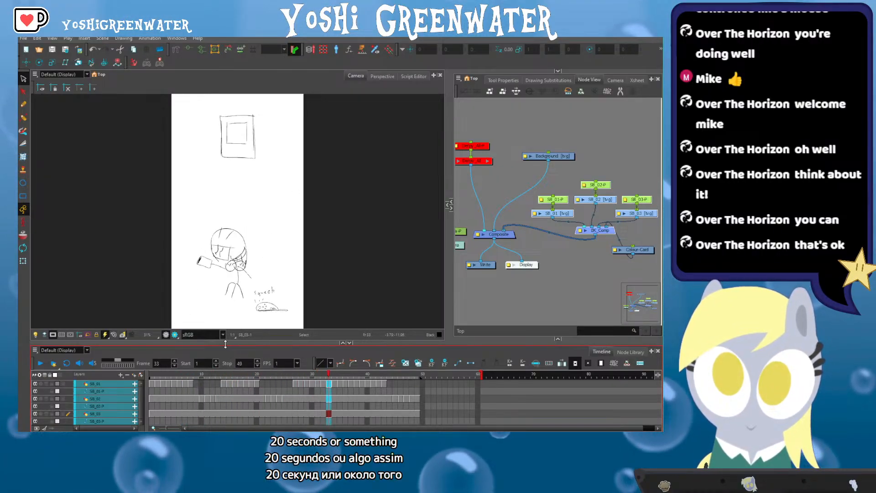
pyautogui.moveTo(345, 341); pyautogui.dragTo(345, 323)
pyautogui.click(173, 360)
pyautogui.moveTo(172, 360); pyautogui.dragTo(201, 360)
pyautogui.moveTo(206, 325); pyautogui.dragTo(207, 334)
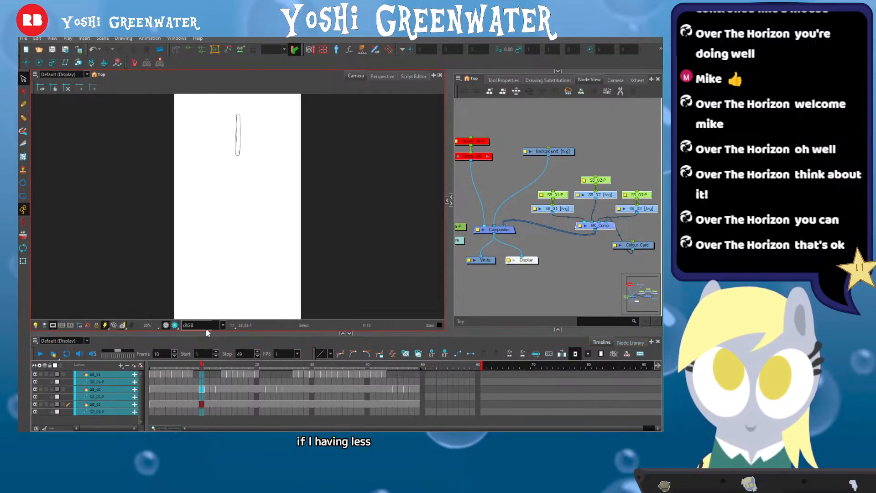
pyautogui.click(467, 287)
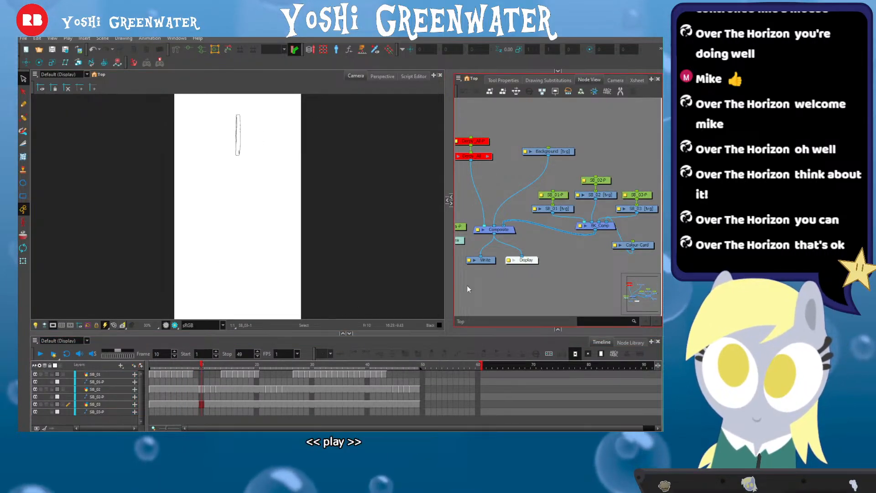
# Examine the wheeled-character scene frame by frame up to frame 17
pyautogui.moveTo(226, 332); pyautogui.dragTo(228, 334)
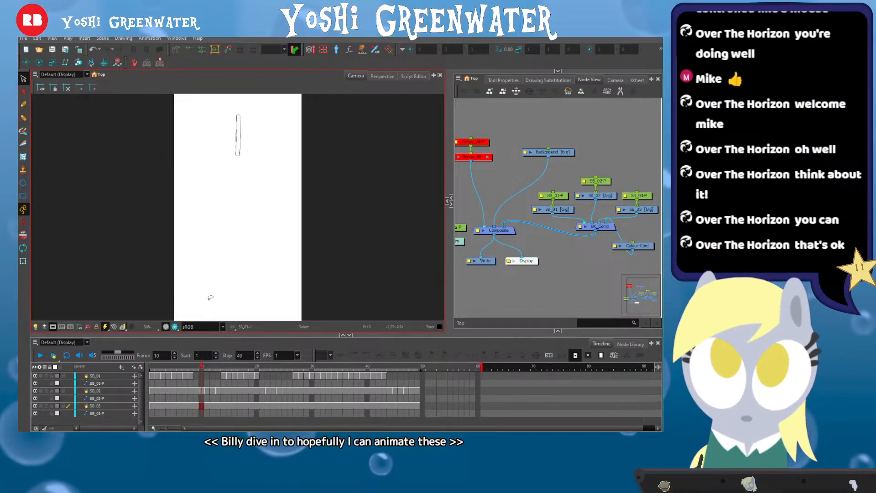
pyautogui.click(220, 353)
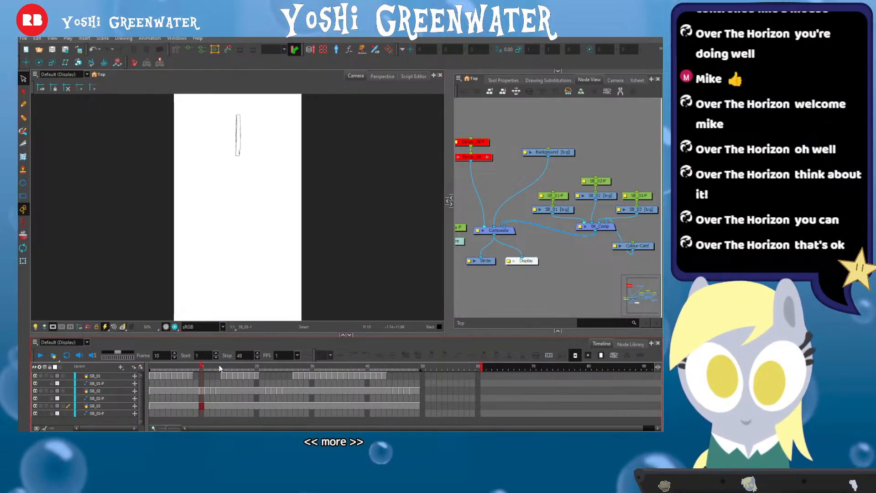
pyautogui.moveTo(220, 368); pyautogui.dragTo(264, 372)
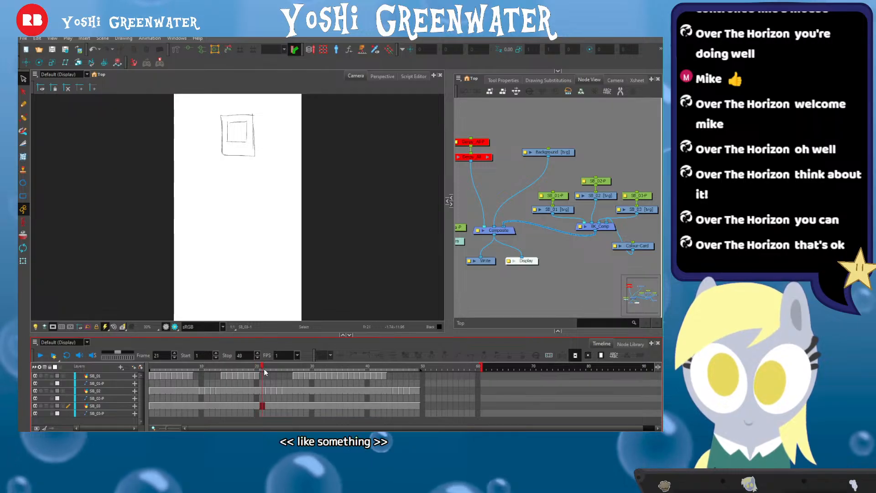
pyautogui.click(223, 368)
pyautogui.press('.')
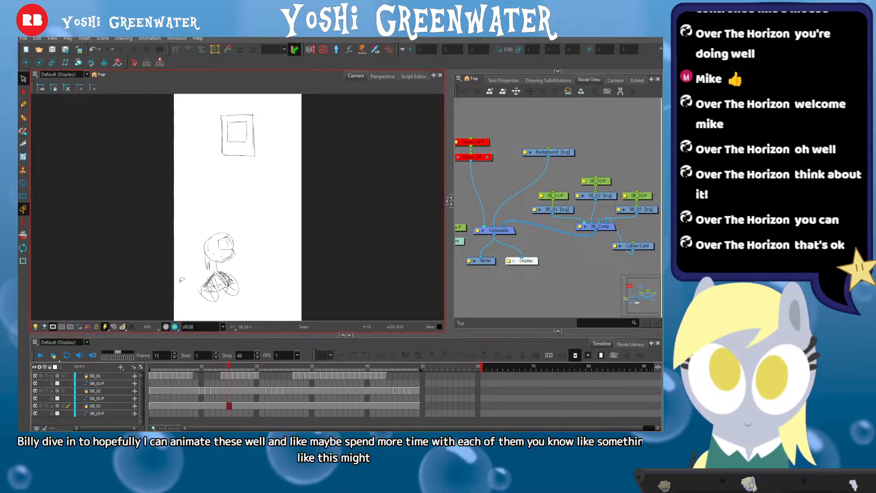
pyautogui.press('.')
pyautogui.press('.')
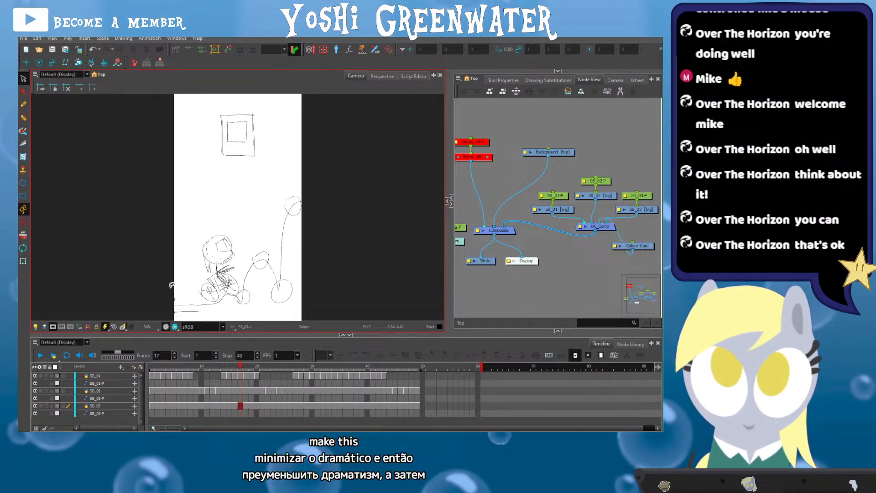
# Review the storyboard drawings from frame 17 to frame 35, and scrub through them again from the start to frame 33
pyautogui.press('.')
pyautogui.press('.')
pyautogui.press('.')
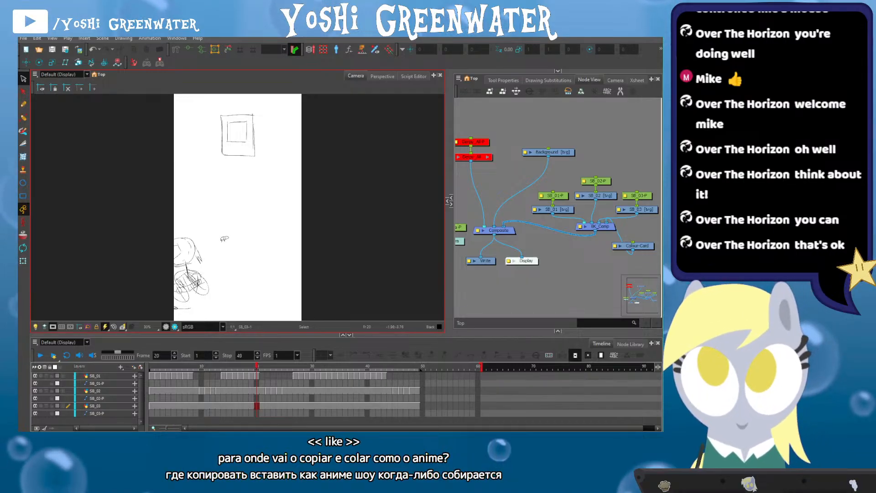
pyautogui.moveTo(258, 367); pyautogui.dragTo(339, 367)
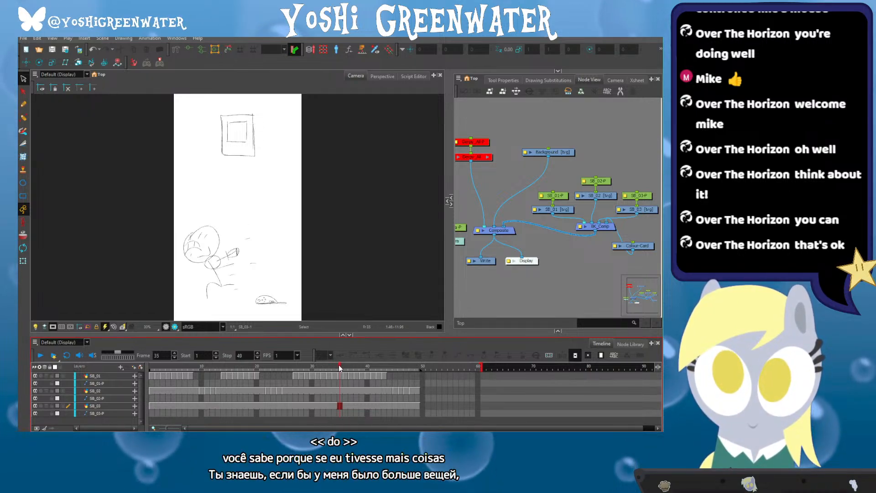
pyautogui.click(464, 293)
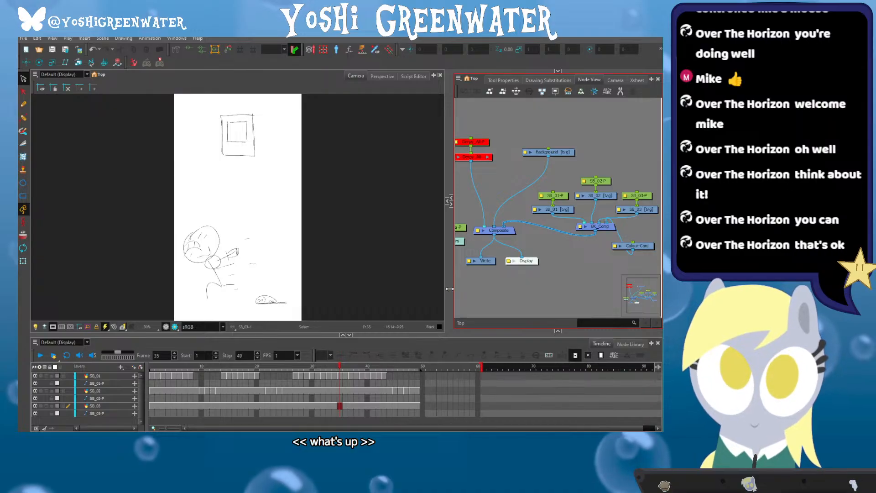
pyautogui.click(155, 220)
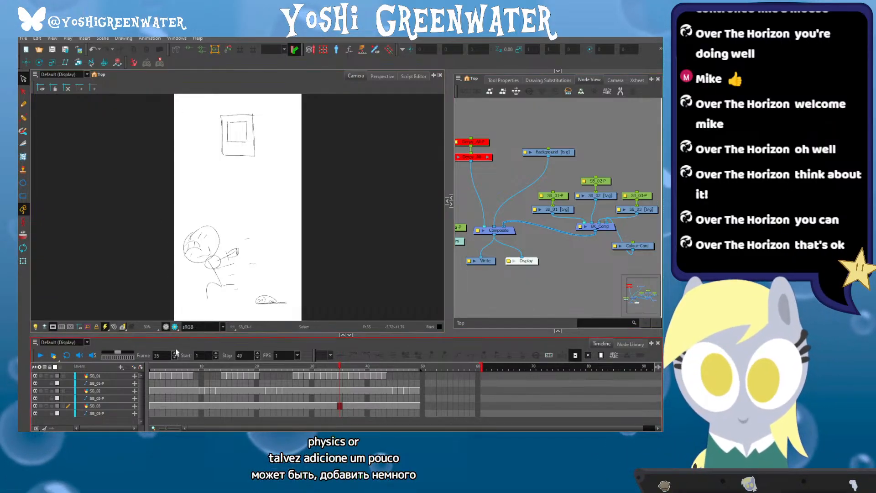
pyautogui.click(151, 368)
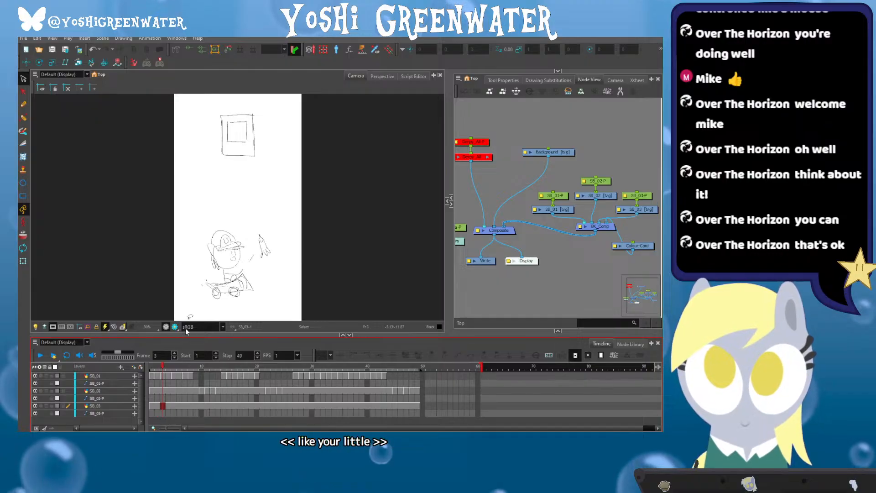
pyautogui.moveTo(196, 367); pyautogui.dragTo(329, 376)
# Move the Camera node slightly lower beneath its peg and enlarge the Camera and Node views by shrinking the timeline
pyautogui.moveTo(469, 290); pyautogui.dragTo(519, 289)
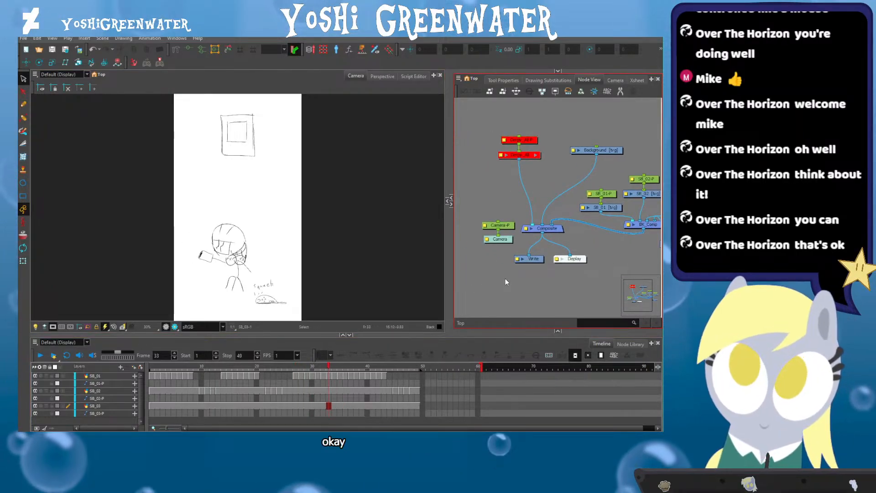
pyautogui.moveTo(245, 334); pyautogui.dragTo(243, 333)
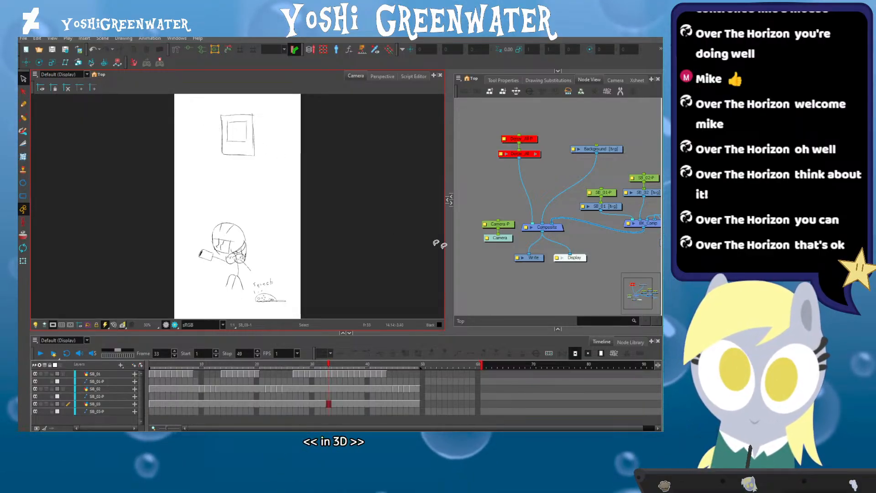
pyautogui.moveTo(489, 275); pyautogui.dragTo(475, 276)
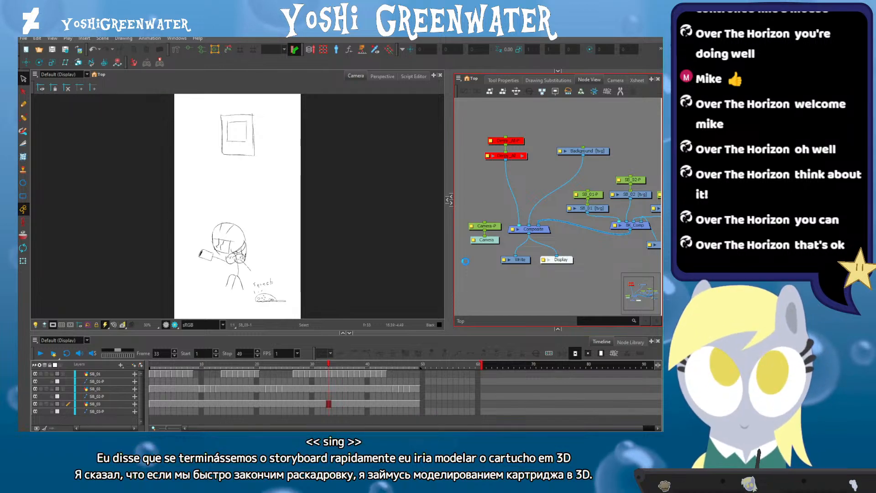
pyautogui.moveTo(486, 240); pyautogui.dragTo(486, 244)
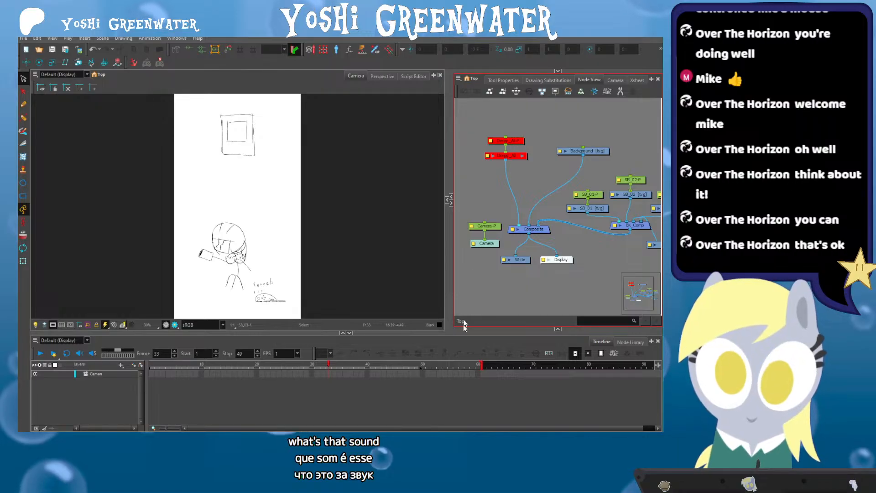
pyautogui.moveTo(481, 333); pyautogui.dragTo(481, 360)
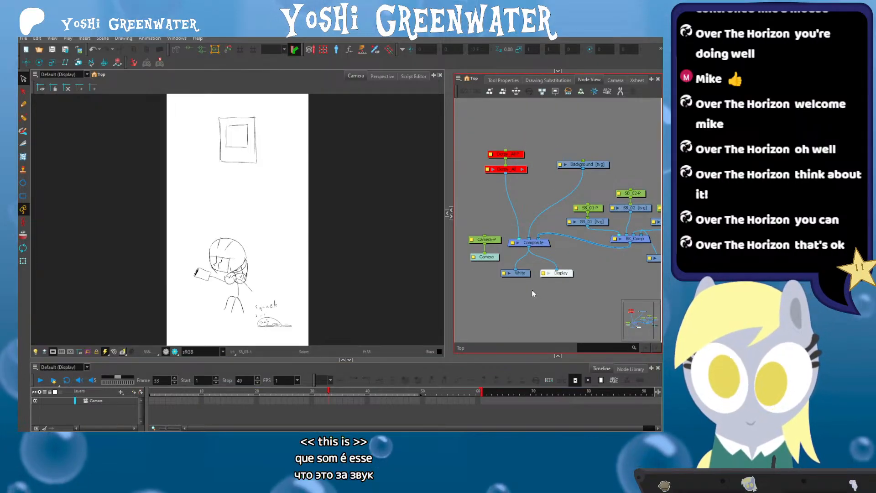
pyautogui.scroll(-3, 512, 303)
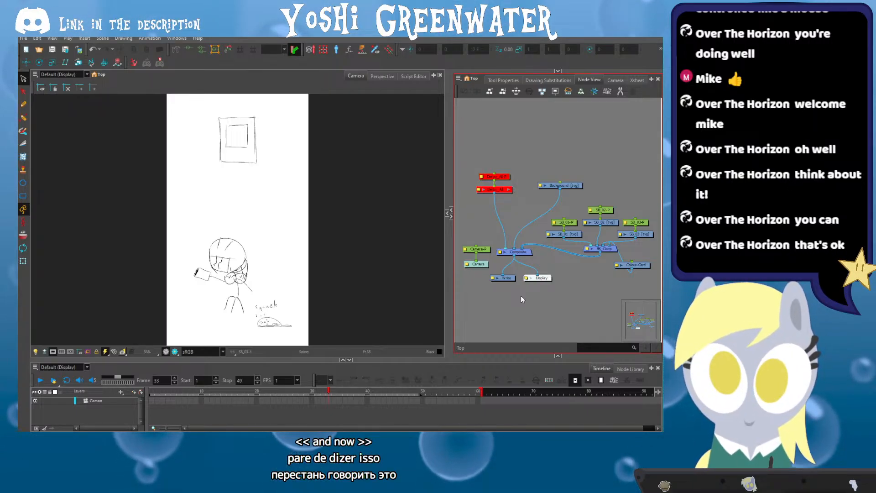
# Select the storyboard nodes to show their layers in the timeline, and scrub the scenes through to frame 46
pyautogui.moveTo(573, 210); pyautogui.dragTo(643, 254)
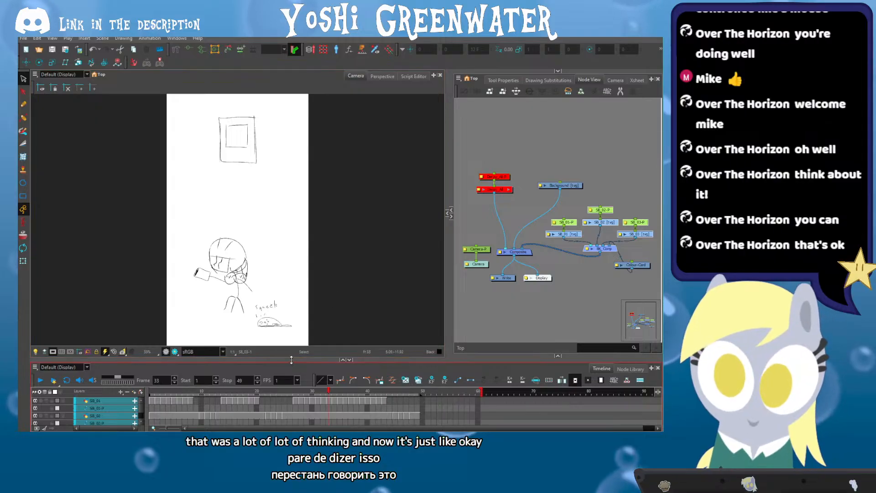
pyautogui.moveTo(320, 359); pyautogui.dragTo(320, 347)
pyautogui.moveTo(299, 380); pyautogui.dragTo(438, 381)
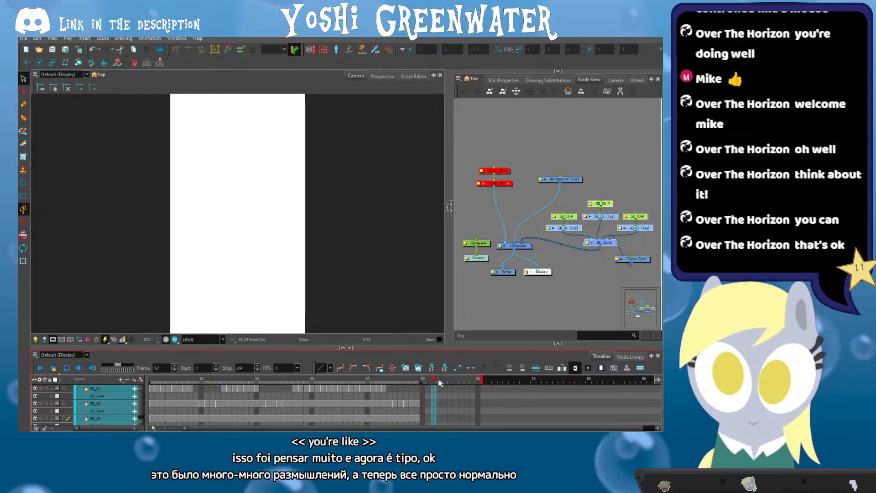
pyautogui.moveTo(325, 382); pyautogui.dragTo(335, 379)
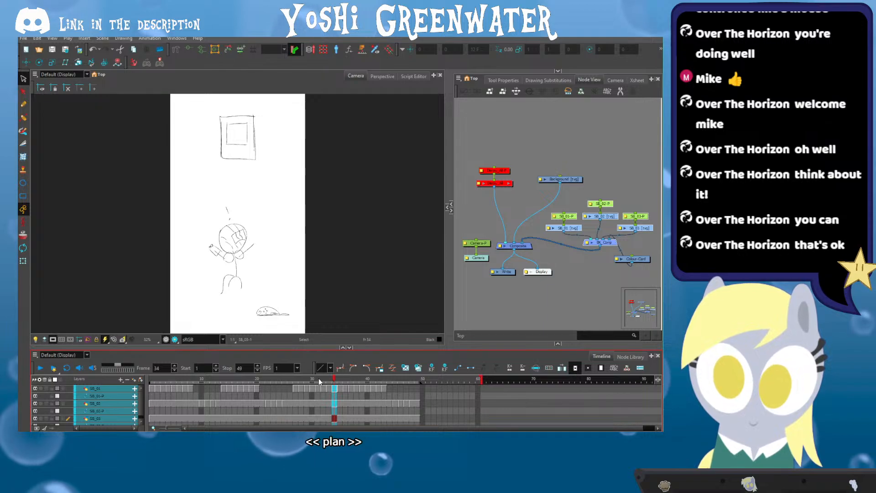
pyautogui.click(327, 381)
pyautogui.moveTo(245, 350); pyautogui.dragTo(245, 356)
pyautogui.click(429, 390)
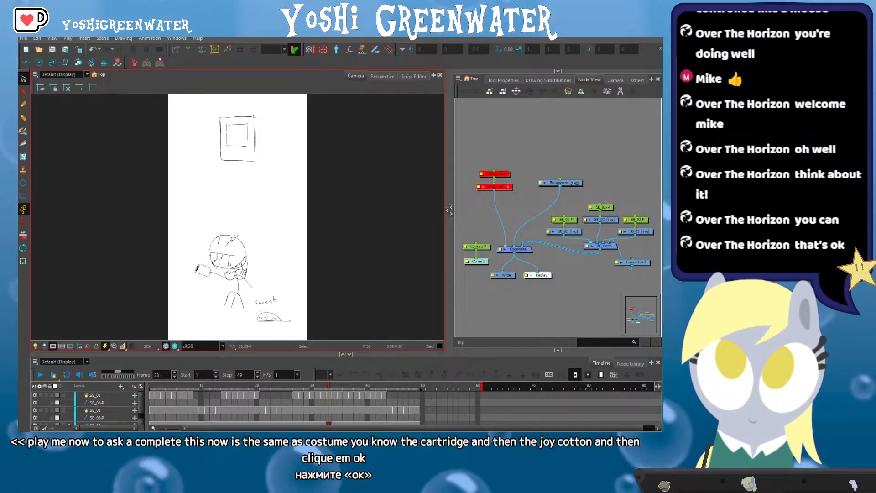
pyautogui.moveTo(176, 388); pyautogui.dragTo(400, 385)
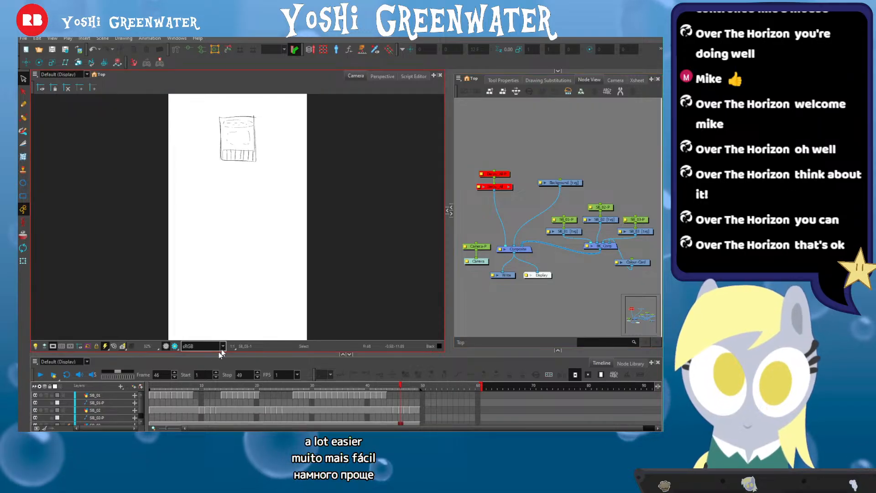
pyautogui.moveTo(220, 352); pyautogui.dragTo(211, 337)
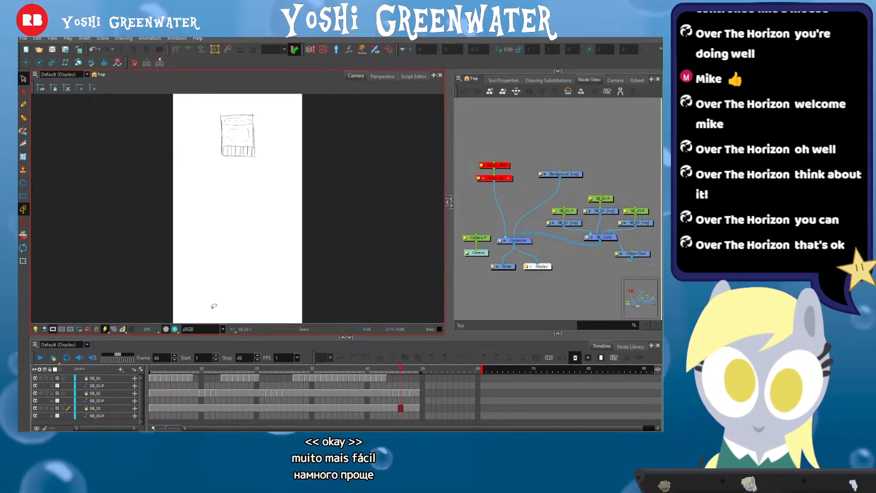
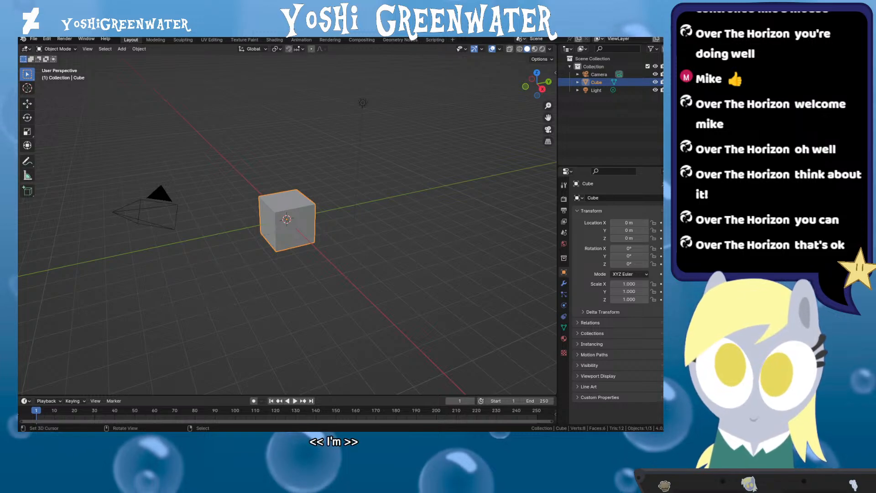
# Switch to Blender and examine the default cube up close from several angles
pyautogui.doubleClick(174, 34)
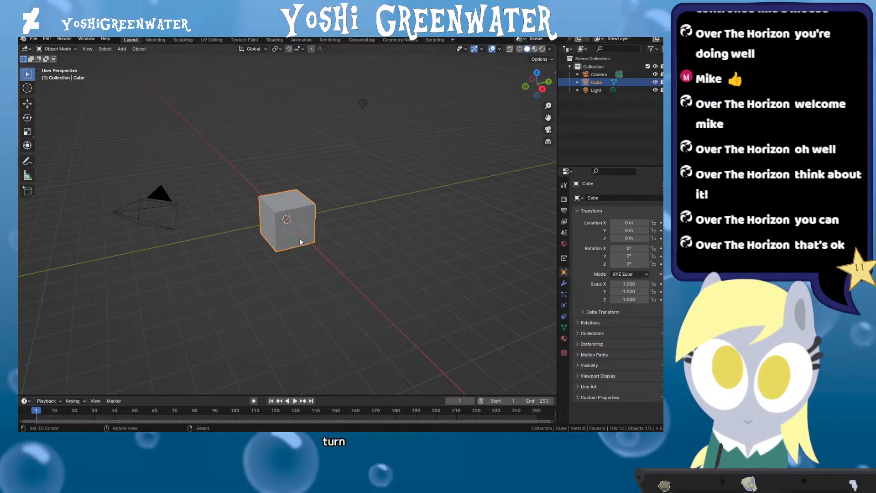
pyautogui.moveTo(275, 219); pyautogui.dragTo(321, 233)
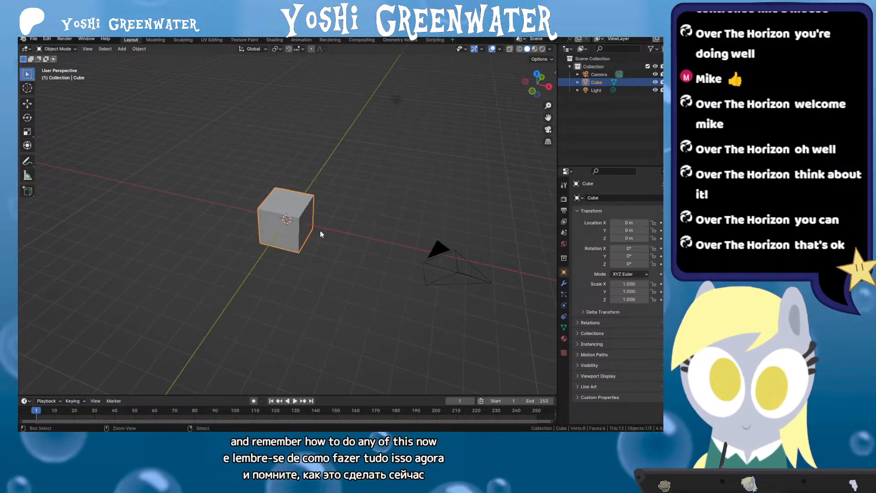
pyautogui.hotkey('ctrl', 's')
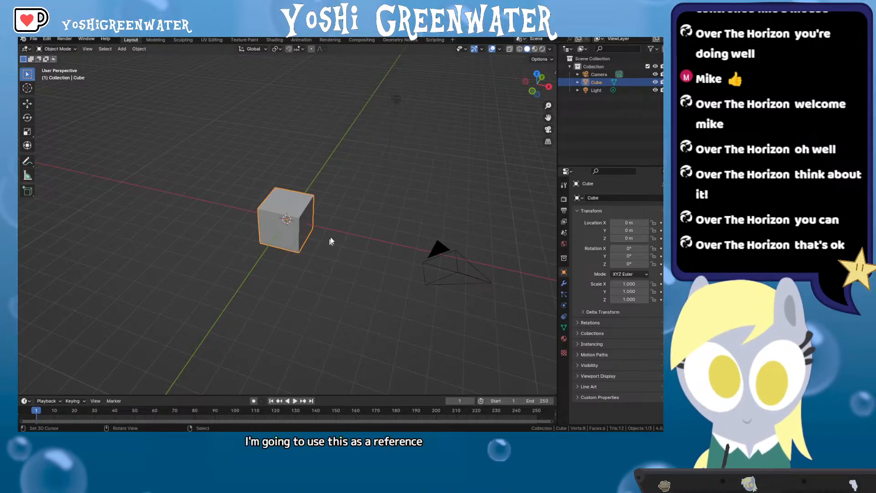
pyautogui.moveTo(328, 247); pyautogui.dragTo(350, 240)
pyautogui.scroll(5, 305, 205)
pyautogui.moveTo(304, 205); pyautogui.dragTo(342, 221)
pyautogui.scroll(-3, 319, 224)
pyautogui.scroll(3, 320, 220)
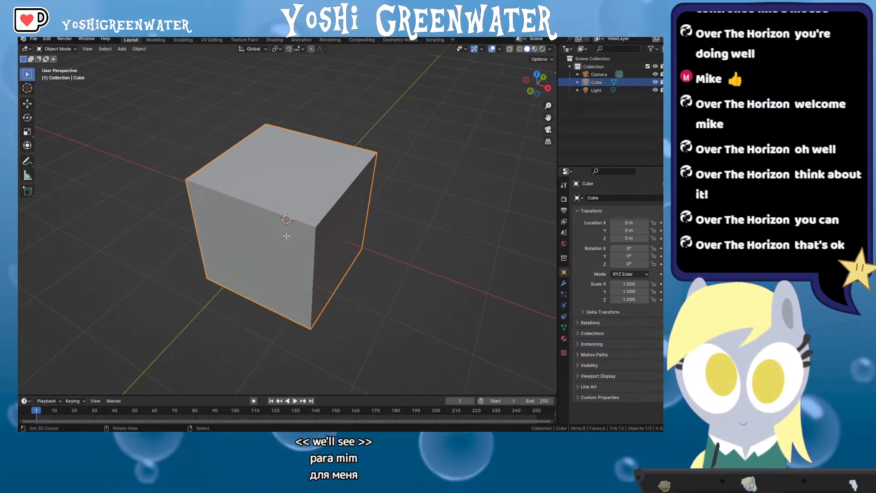
# In Edit Mode, scale the whole cube down along the Y axis into a thin upright slab
pyautogui.press('Tab')
pyautogui.moveTo(269, 218); pyautogui.dragTo(283, 216)
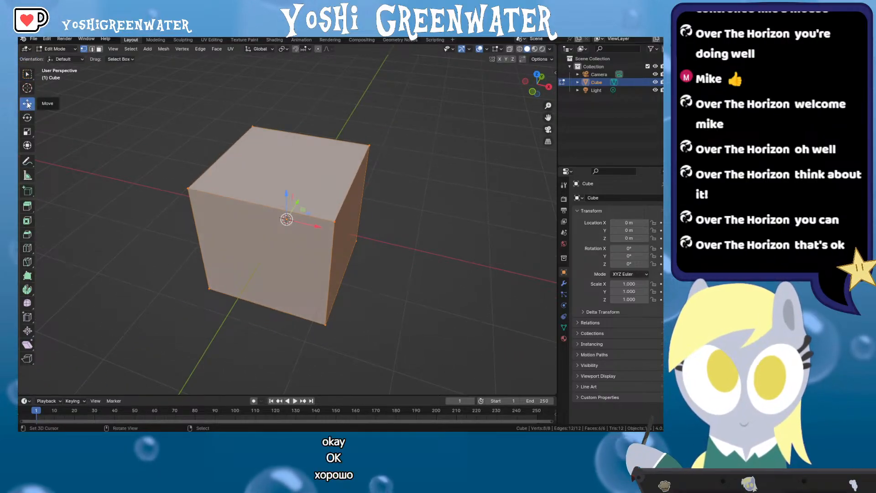
pyautogui.moveTo(360, 217); pyautogui.dragTo(377, 195)
pyautogui.press('s')
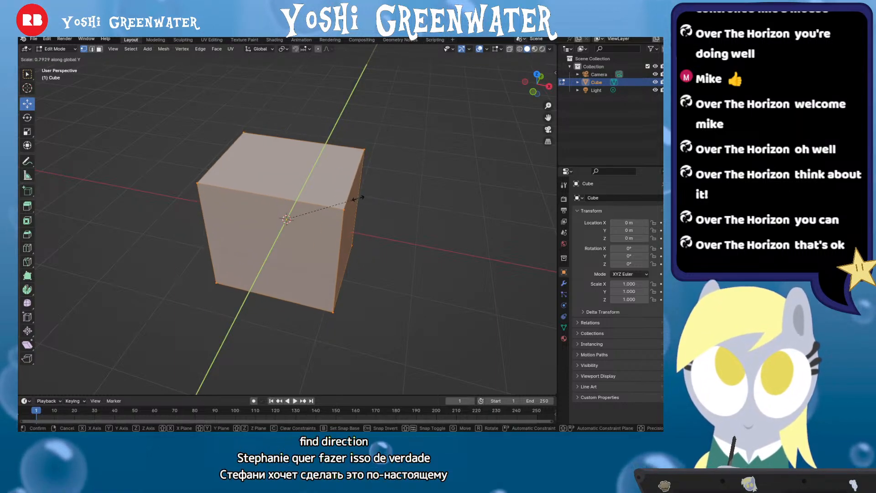
pyautogui.click(295, 215)
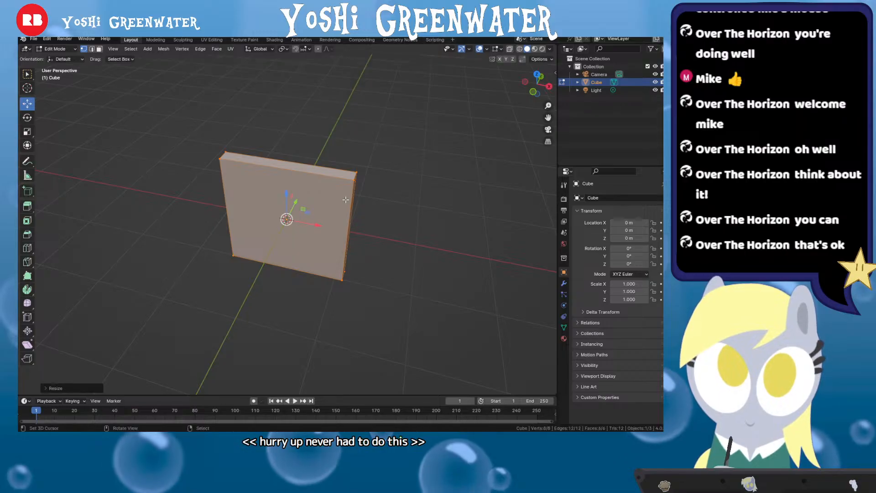
# Scale the slab down along the X axis into a portrait-shaped cartridge body
pyautogui.scroll(3, 354, 212)
pyautogui.moveTo(354, 211); pyautogui.dragTo(372, 195)
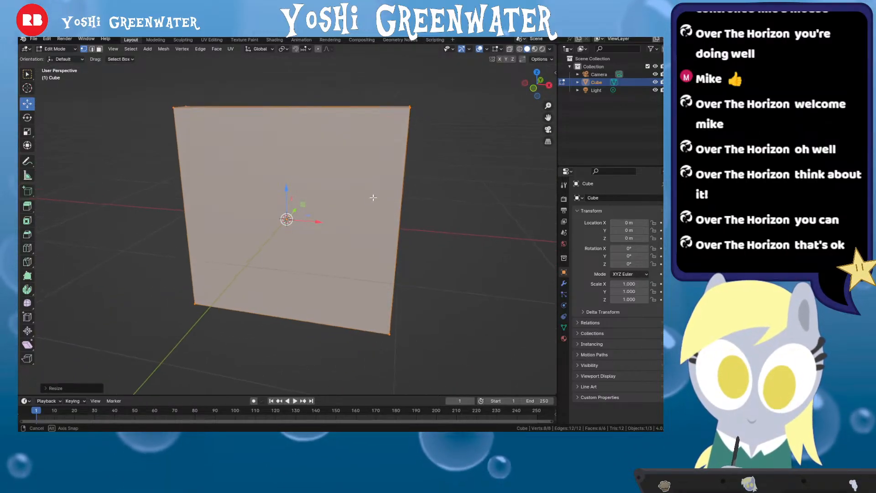
pyautogui.press('s')
pyautogui.press('x')
pyautogui.click(413, 208)
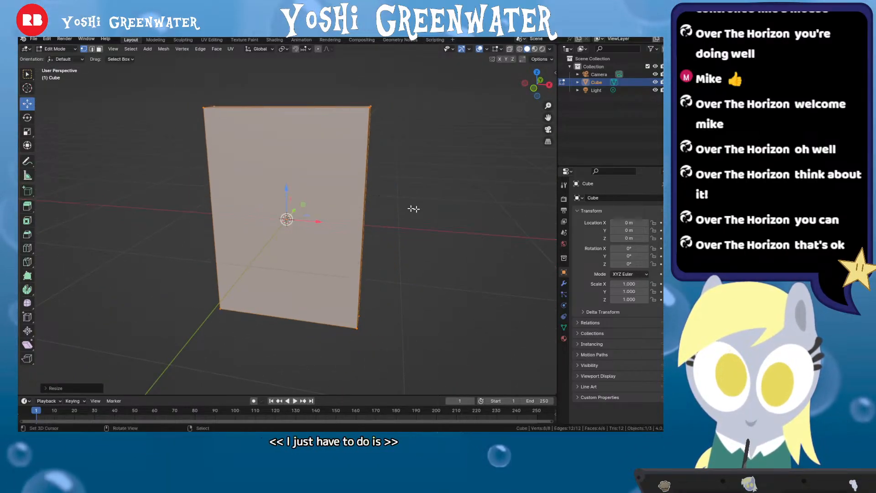
# Adjust the cartridge body's proportions from the front view by scaling it slightly wider along the X axis
pyautogui.moveTo(305, 205); pyautogui.dragTo(324, 200)
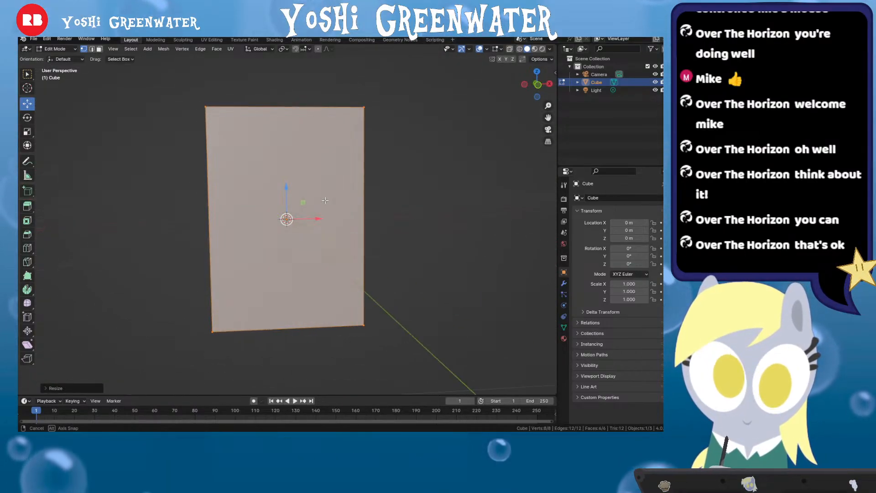
pyautogui.click(538, 85)
pyautogui.press('s')
pyautogui.press('x')
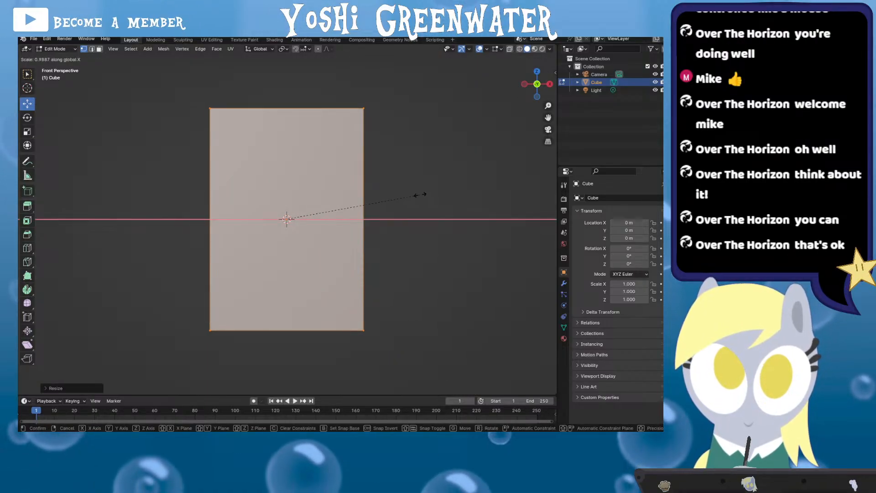
pyautogui.click(425, 196)
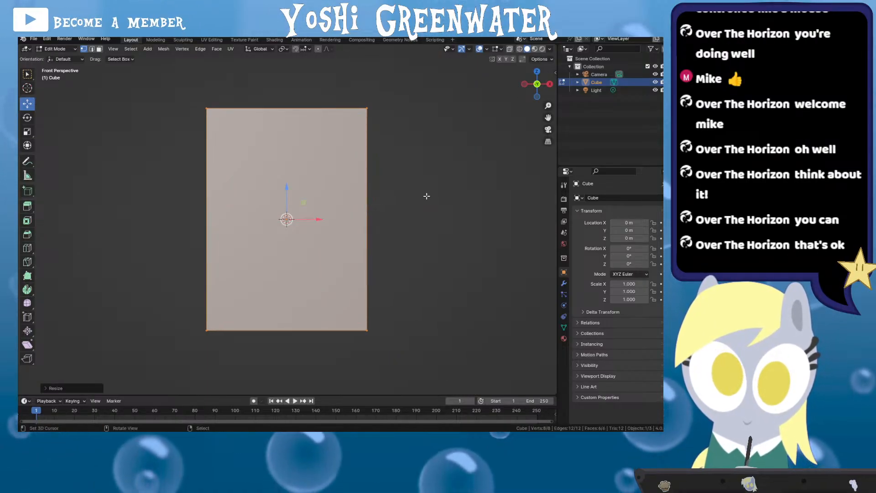
# From the right view, scale the cartridge body along Y to about half its thickness and inspect it from above and in perspective
pyautogui.click(550, 85)
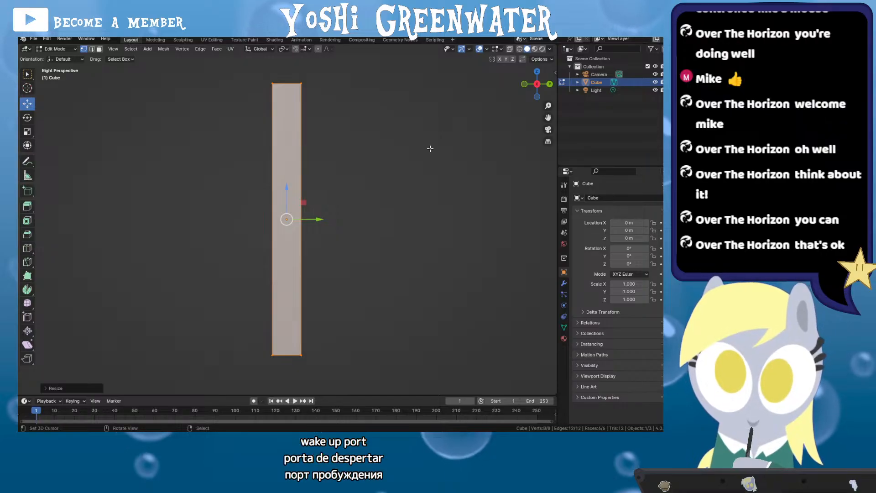
pyautogui.press('s')
pyautogui.press('y')
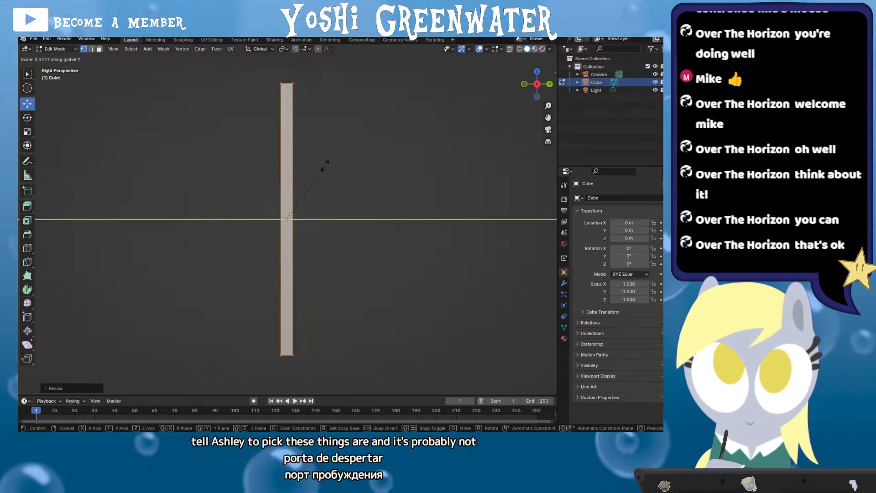
pyautogui.click(350, 171)
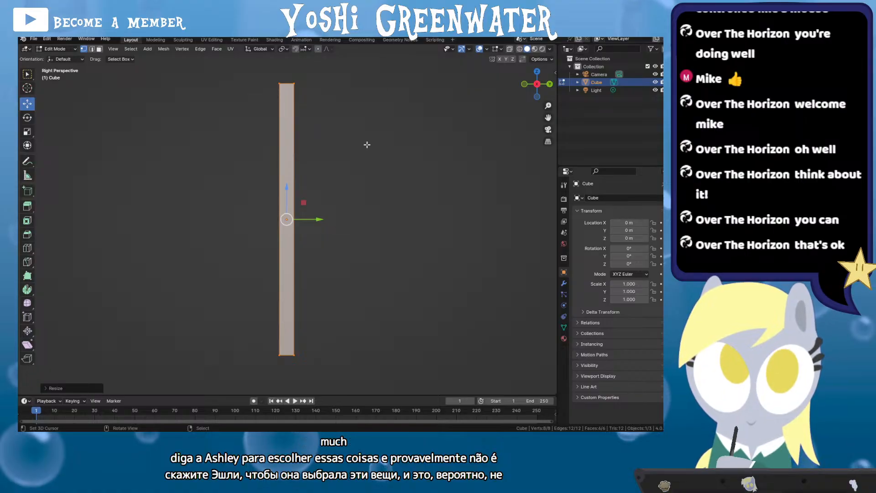
pyautogui.click(536, 71)
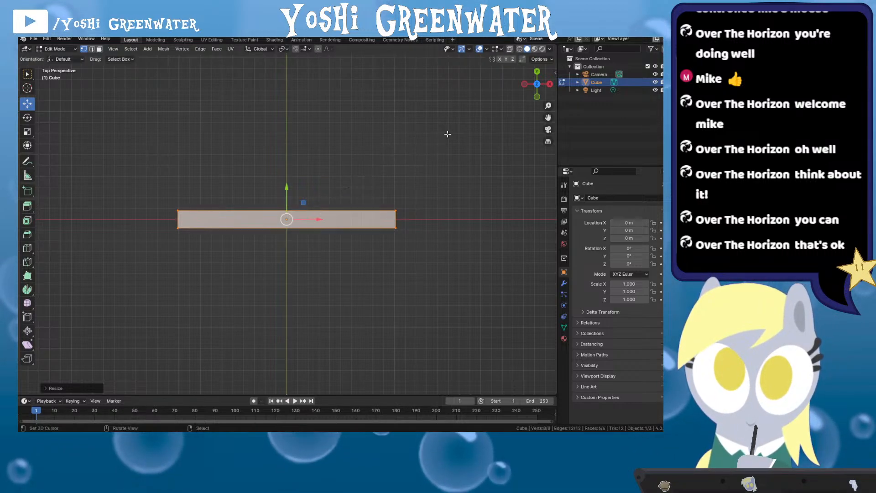
pyautogui.moveTo(421, 184); pyautogui.dragTo(496, 87)
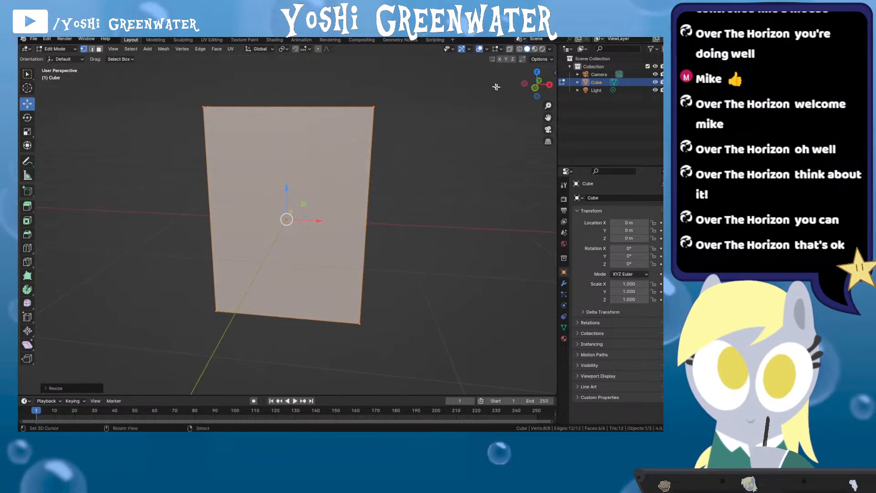
pyautogui.click(534, 89)
pyautogui.press('Tab')
pyautogui.moveTo(342, 145); pyautogui.dragTo(339, 163)
pyautogui.press('Tab')
pyautogui.scroll(1, 340, 163)
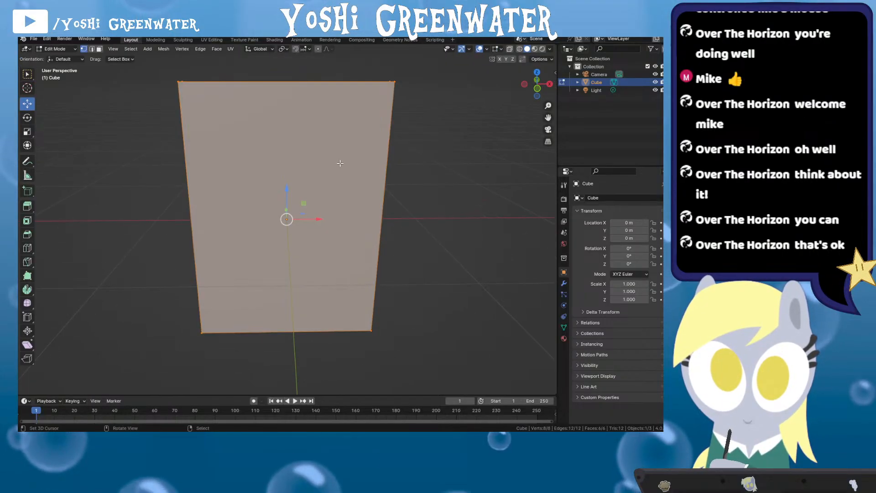
# Switch to edge selection and select the two short edges at the top corners of the cartridge body
pyautogui.moveTo(215, 126); pyautogui.dragTo(231, 148)
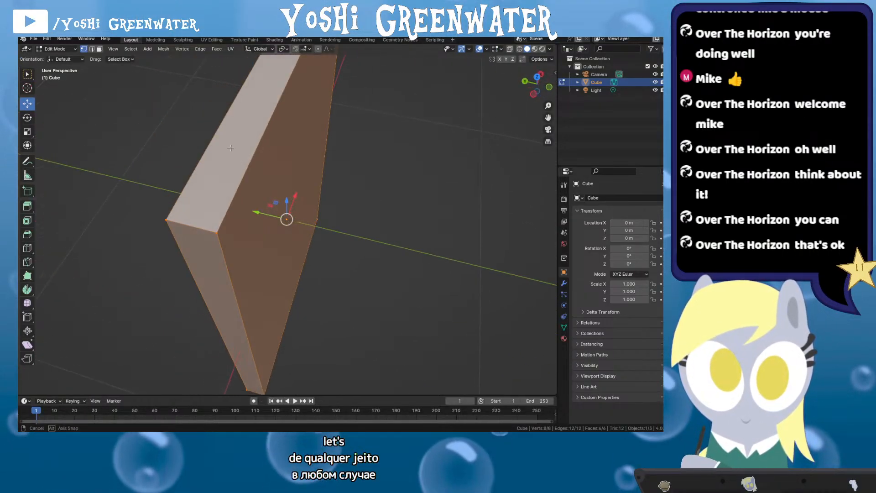
pyautogui.rightClick(181, 227)
pyautogui.scroll(-3, 266, 100)
pyautogui.moveTo(312, 123); pyautogui.dragTo(219, 106)
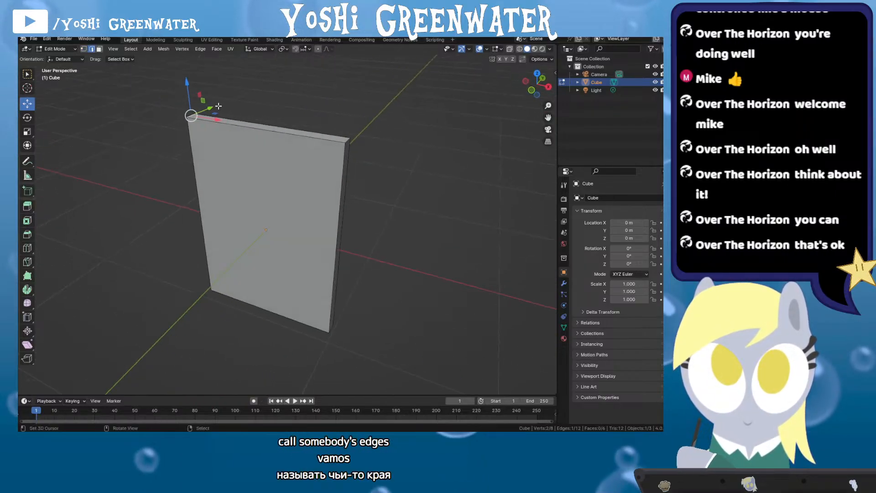
pyautogui.scroll(3, 352, 143)
pyautogui.moveTo(350, 147); pyautogui.dragTo(372, 173)
pyautogui.keyDown('shift'); pyautogui.rightClick(402, 175); pyautogui.keyUp('shift')
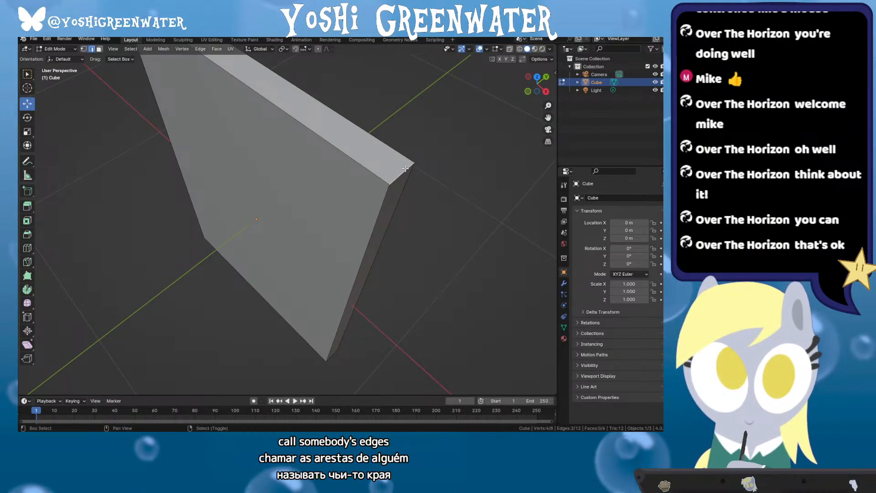
pyautogui.moveTo(246, 125); pyautogui.dragTo(300, 120)
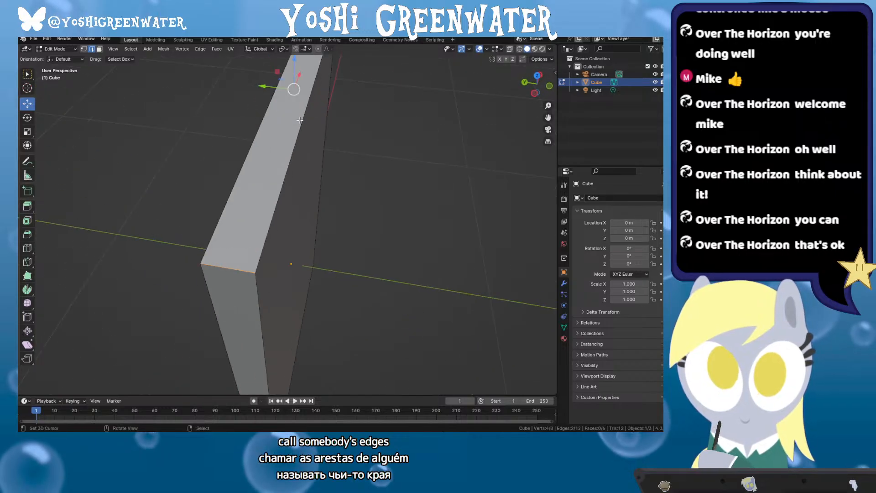
# Switch the viewport to wireframe shading and save the file
pyautogui.press('z')
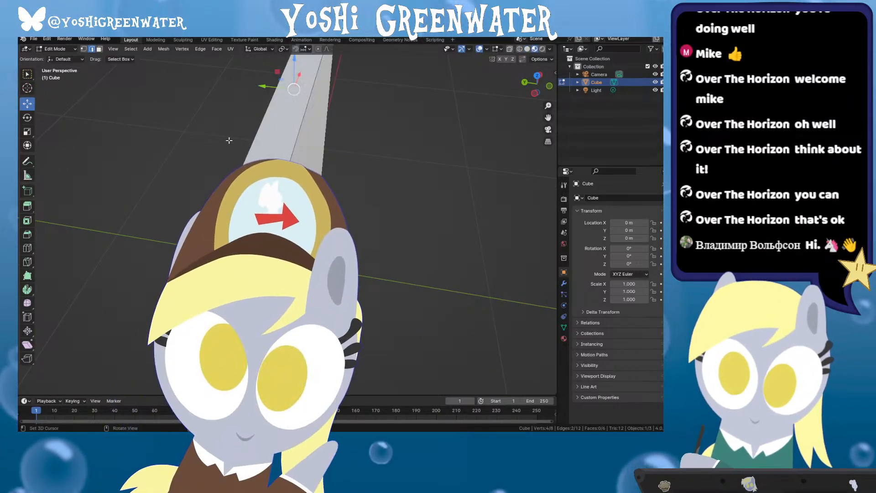
pyautogui.click(190, 144)
pyautogui.moveTo(189, 144)
pyautogui.mouseDown()
pyautogui.moveTo(292, 174)
pyautogui.moveTo(241, 139)
pyautogui.moveTo(319, 143)
pyautogui.moveTo(316, 212)
pyautogui.mouseUp()
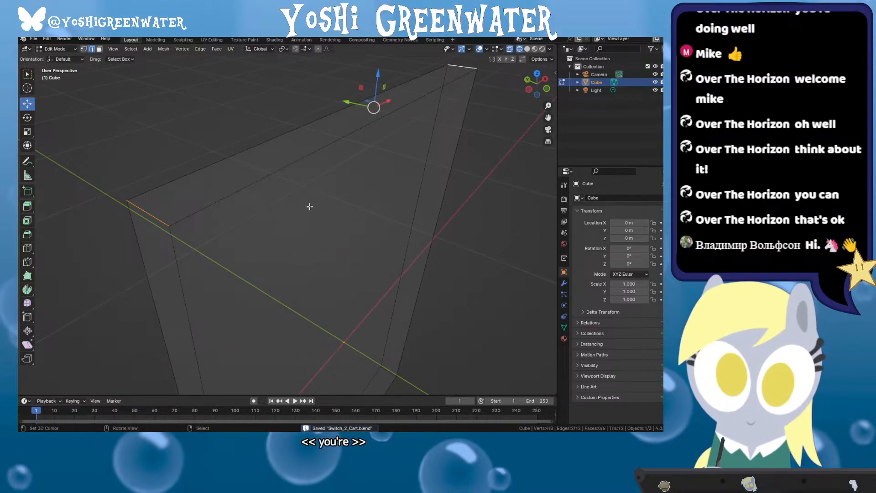
pyautogui.press('b')
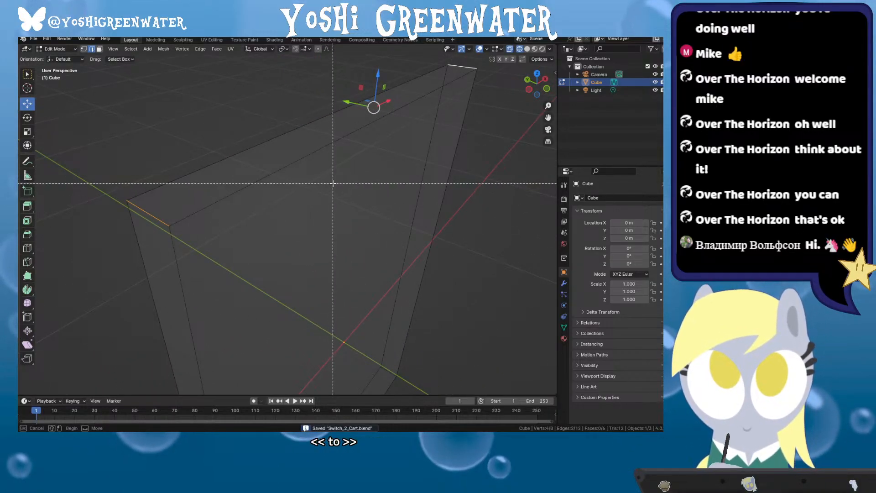
pyautogui.press('Escape')
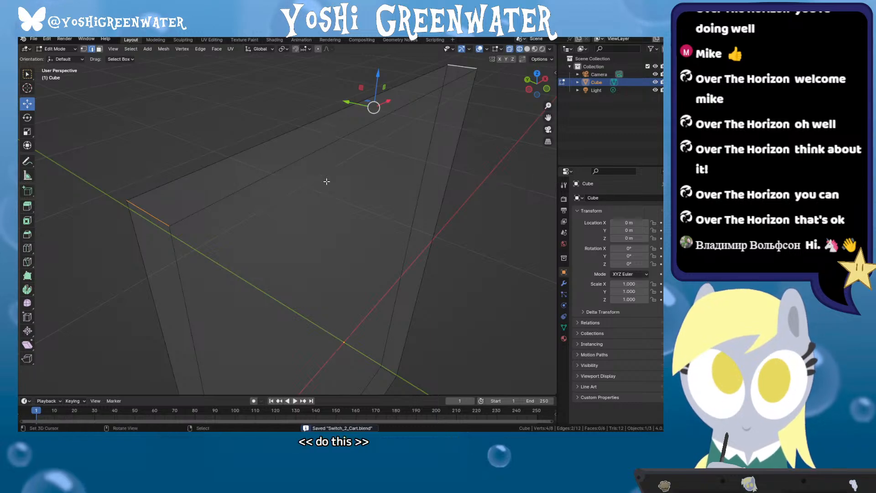
pyautogui.press('g')
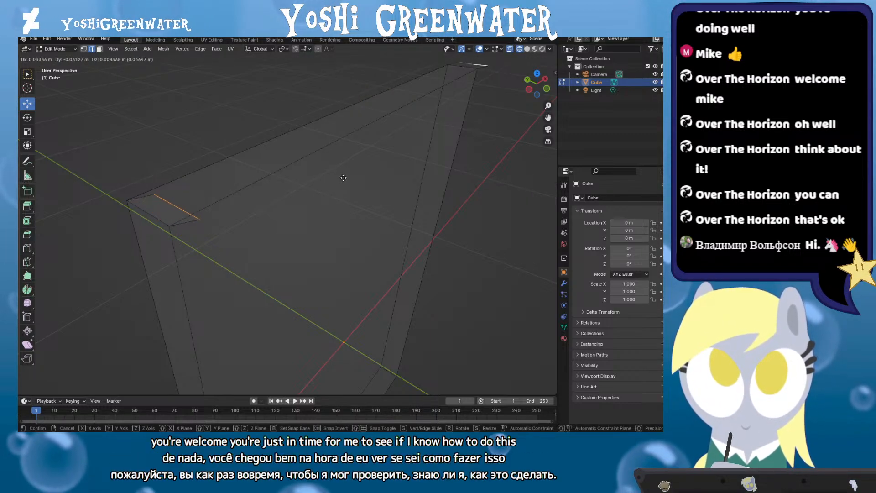
pyautogui.click(316, 170)
pyautogui.hotkey('ctrl', 'z')
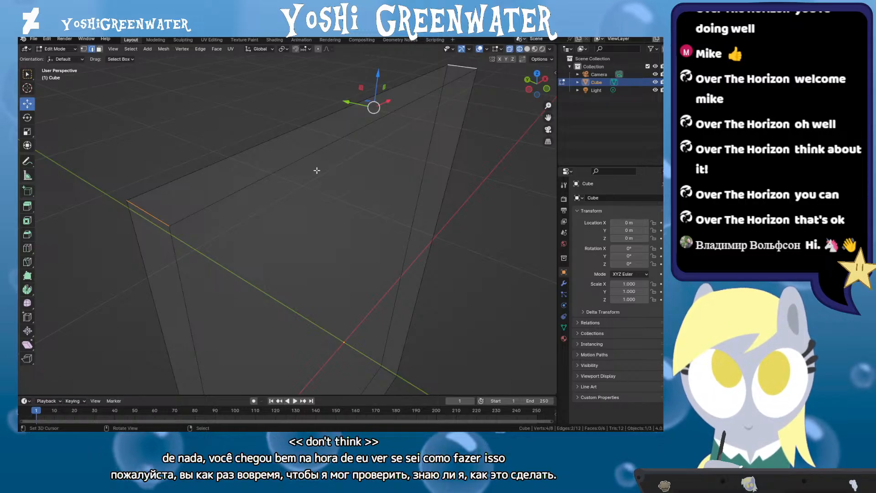
# Search the commands for "bev" and run Select Similar by Bevel on the selected corner edges
pyautogui.click(80, 39)
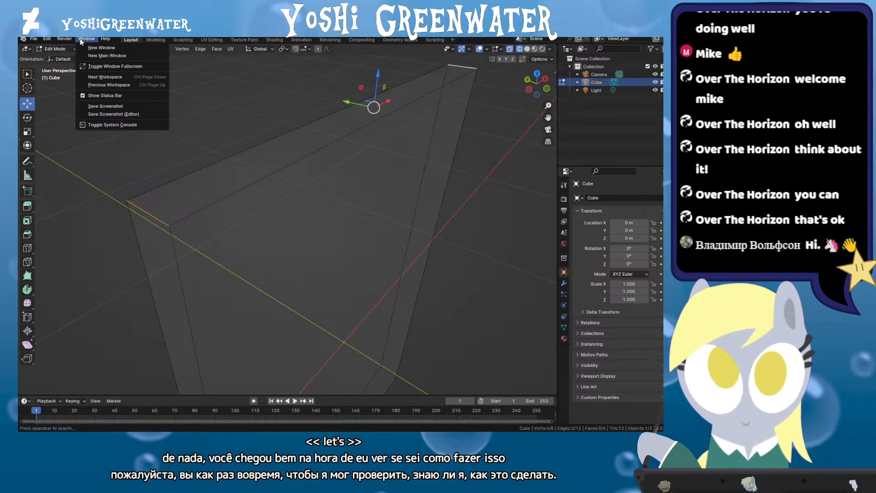
pyautogui.moveTo(66, 39)
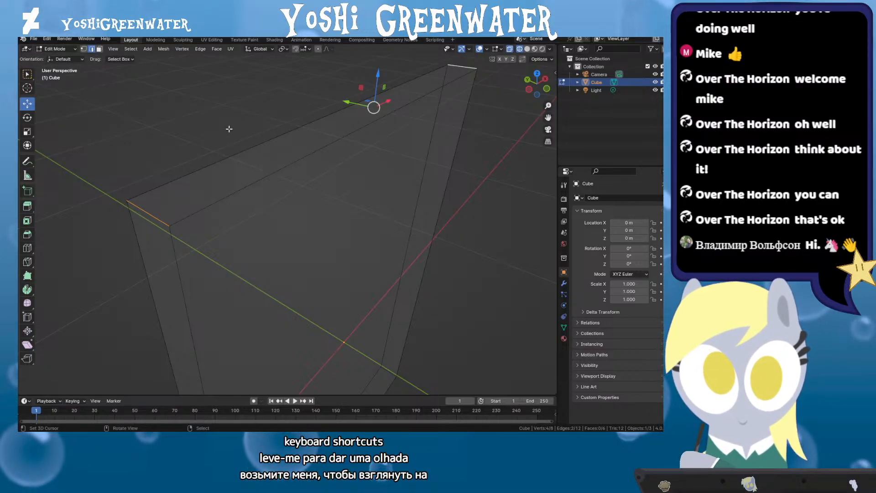
pyautogui.press('F3')
pyautogui.write('bev')
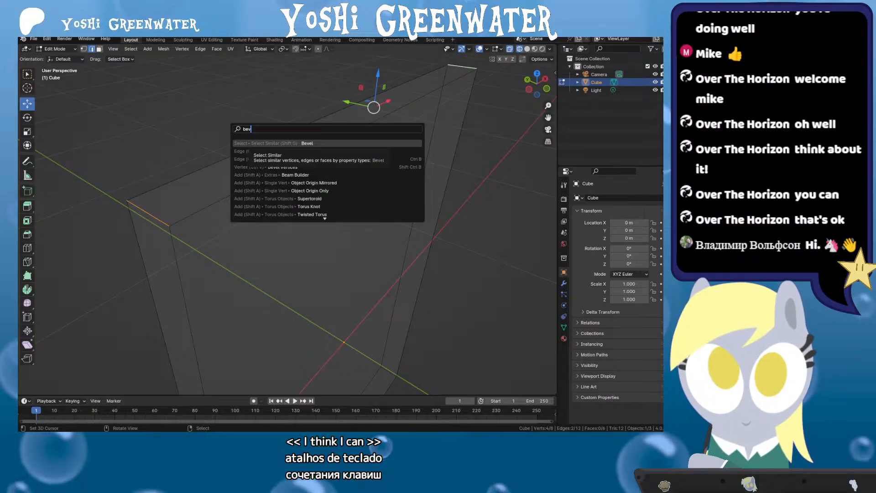
pyautogui.hotkey('shift', 'g')
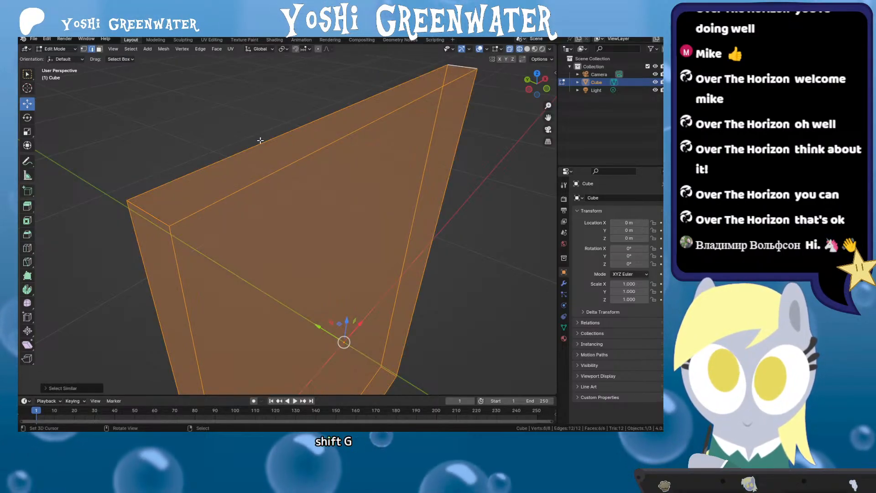
pyautogui.scroll(-5, 423, 163)
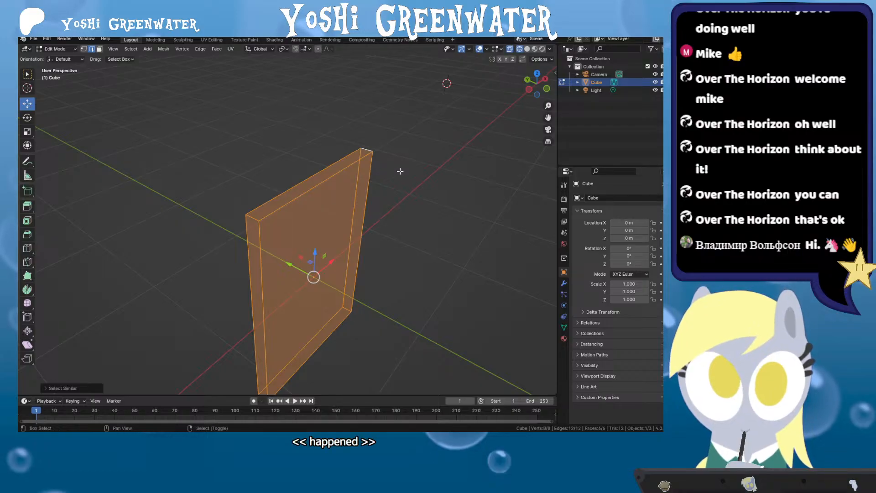
pyautogui.hotkey('shift', 'g')
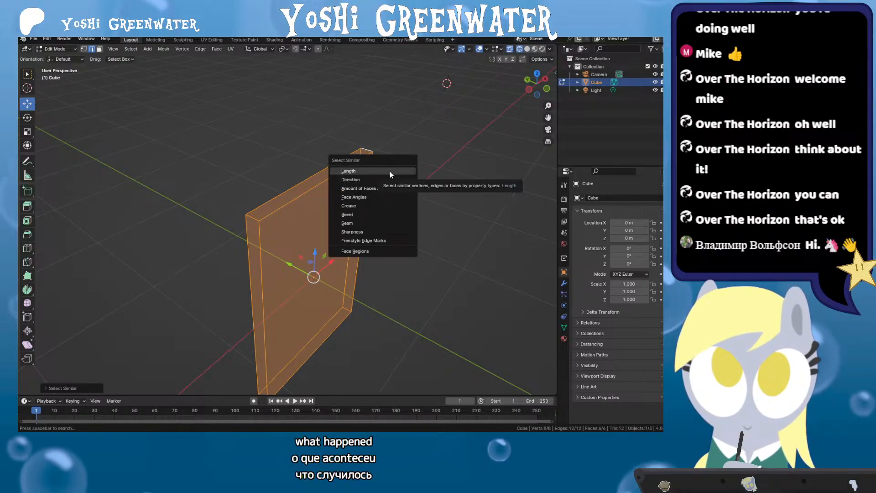
pyautogui.press('F3')
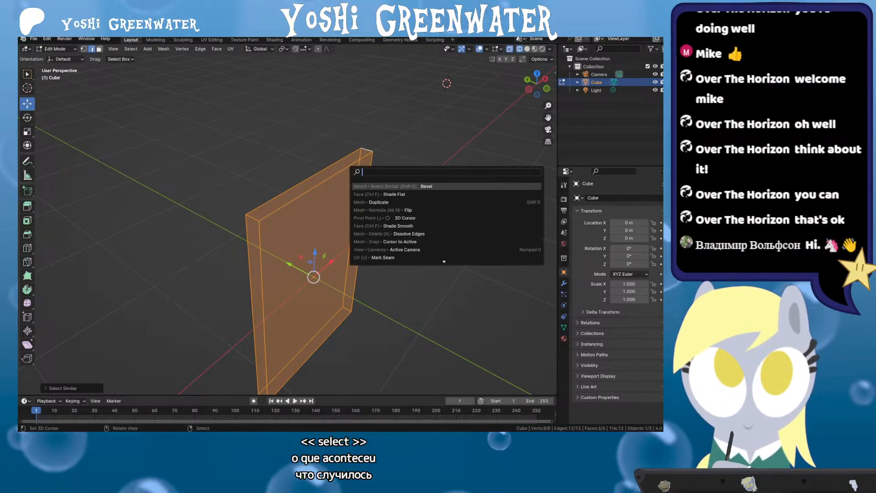
pyautogui.hotkey('shift', 'g')
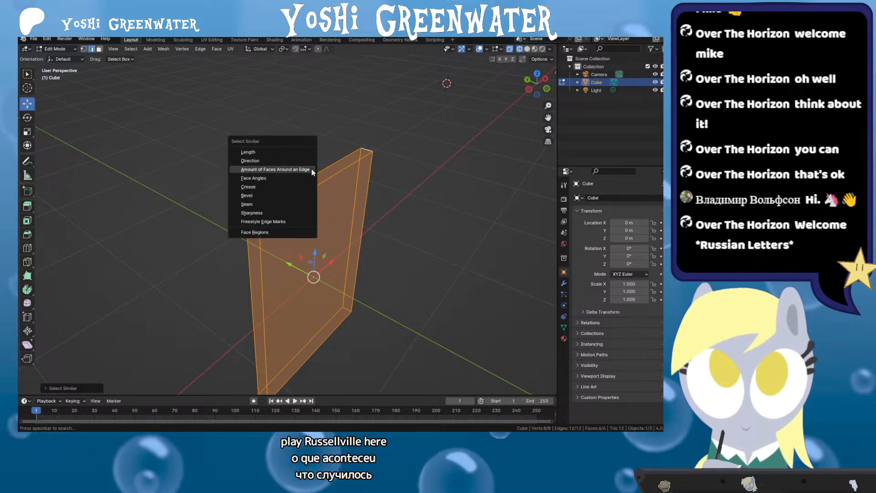
pyautogui.scroll(-2, 333, 181)
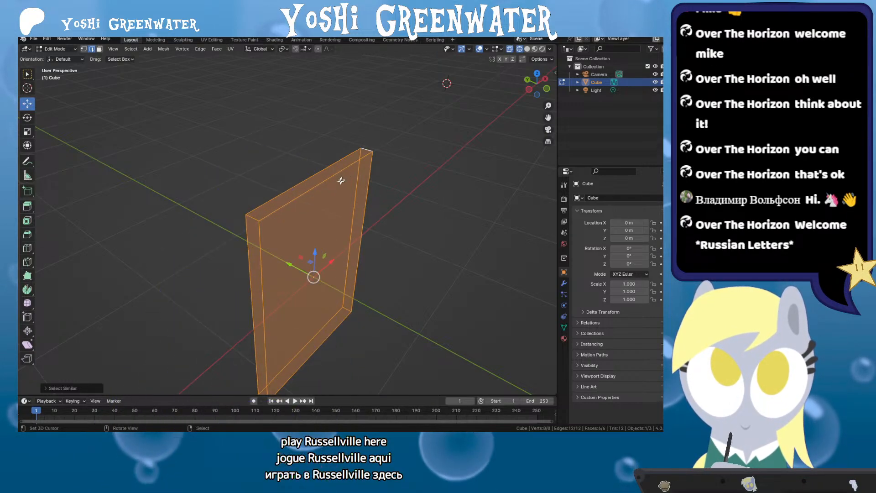
pyautogui.keyDown('shift'); pyautogui.rightClick(333, 181); pyautogui.keyUp('shift')
pyautogui.scroll(4, 333, 181)
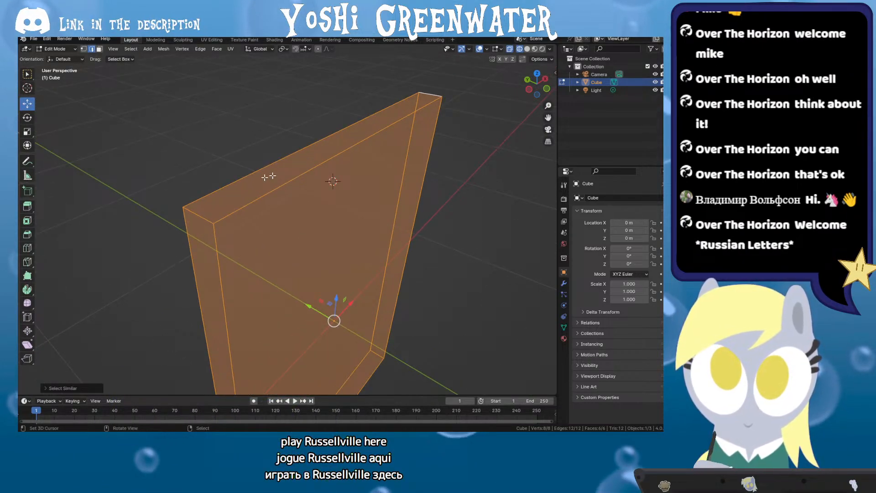
# Select one short top corner edge and rerun Select Similar by Bevel
pyautogui.click(192, 153)
pyautogui.scroll(2, 205, 216)
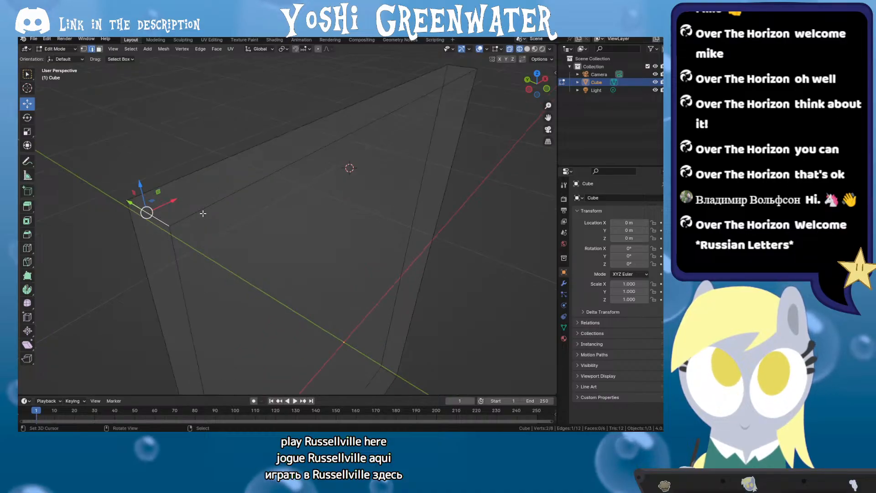
pyautogui.press('F3')
pyautogui.click(245, 228)
pyautogui.scroll(-2, 244, 226)
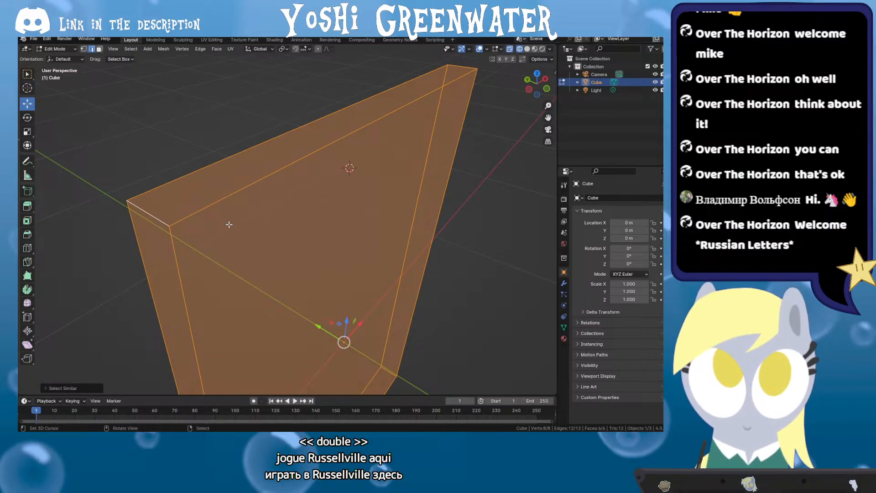
# Add a Subdivision Surface modifier to the cartridge body
pyautogui.click(564, 283)
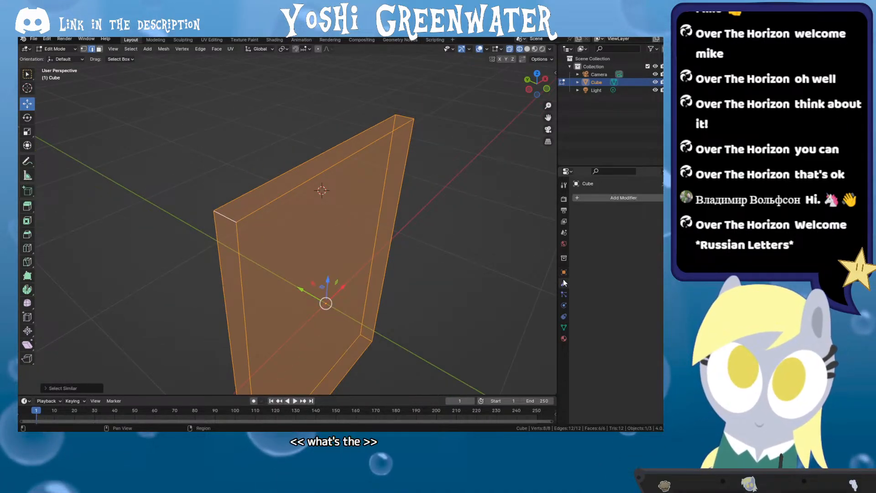
pyautogui.click(598, 198)
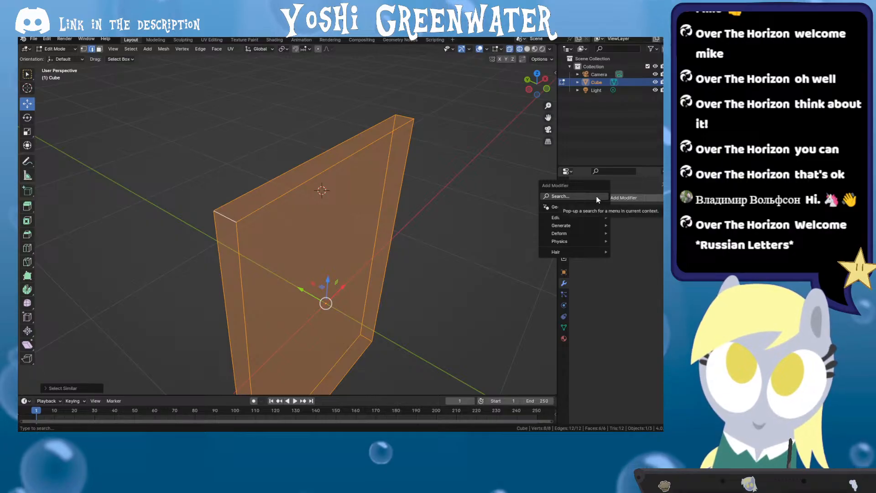
pyautogui.click(596, 199)
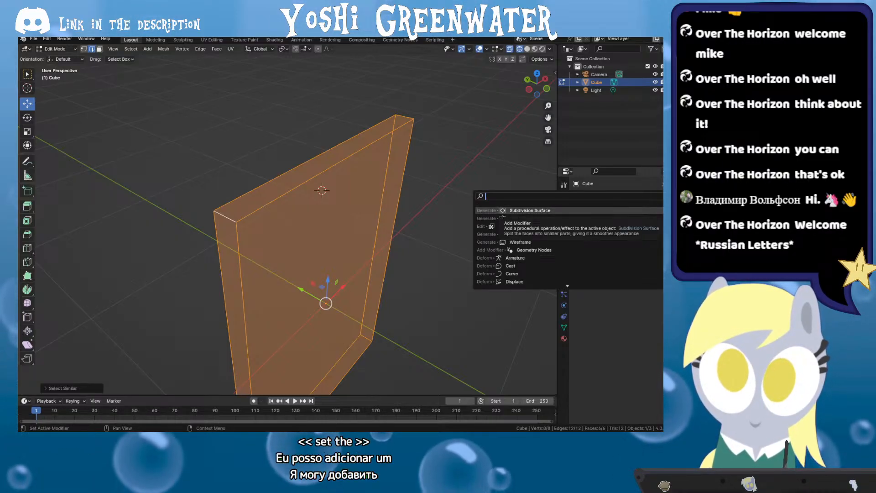
pyautogui.click(580, 209)
pyautogui.moveTo(518, 221); pyautogui.dragTo(417, 220)
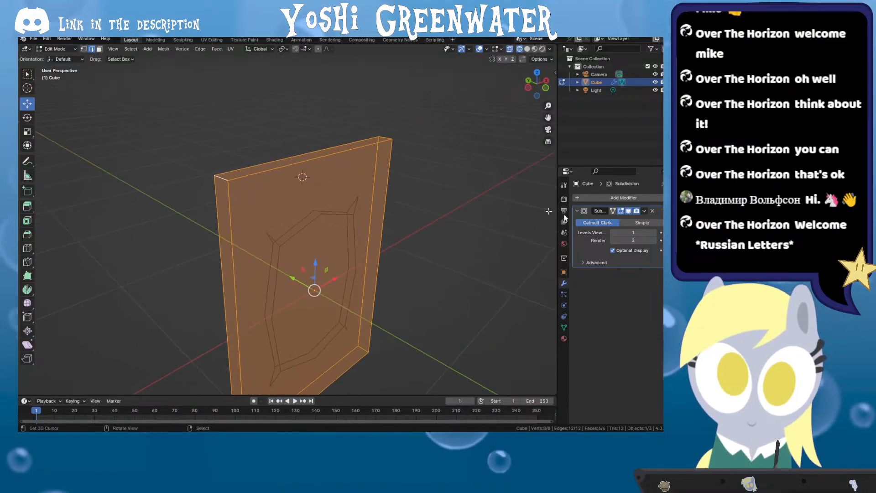
# Try the Subdivision modifier with viewport level 2 and the Simple type, and remove the modifier
pyautogui.press('Tab')
pyautogui.moveTo(483, 231); pyautogui.dragTo(385, 220)
pyautogui.click(654, 222)
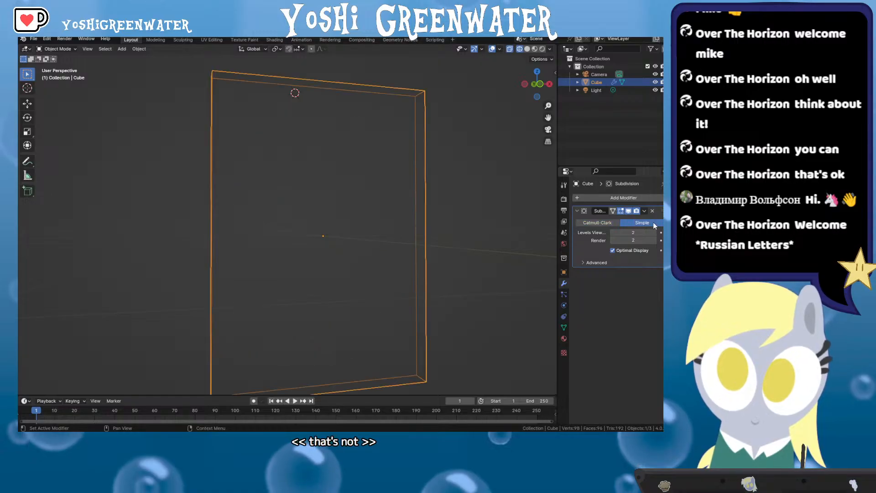
pyautogui.moveTo(341, 197); pyautogui.dragTo(370, 225)
pyautogui.press('Tab')
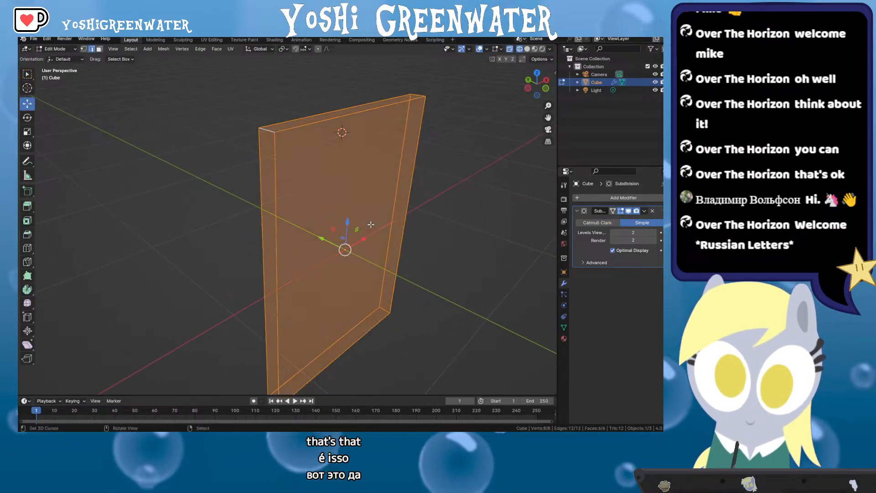
pyautogui.click(651, 210)
# Add two evenly spaced vertical loop cuts around the cartridge body without sliding them
pyautogui.moveTo(371, 190); pyautogui.dragTo(352, 211)
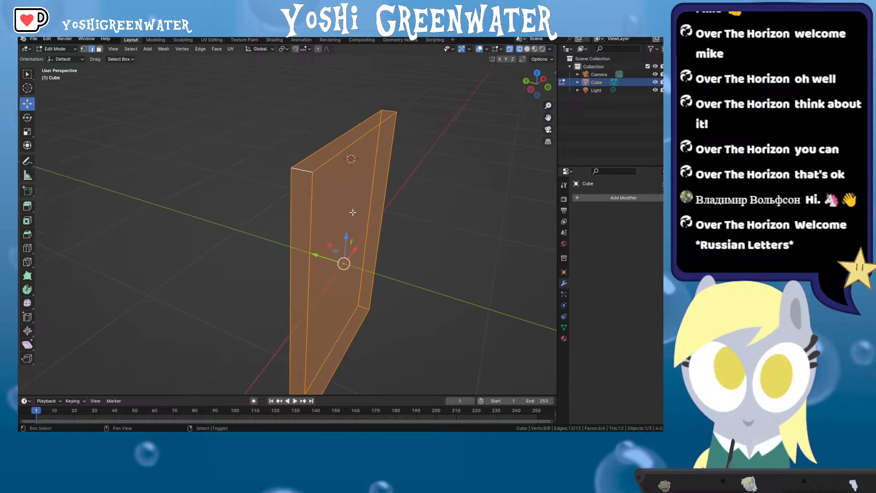
pyautogui.scroll(1, 352, 213)
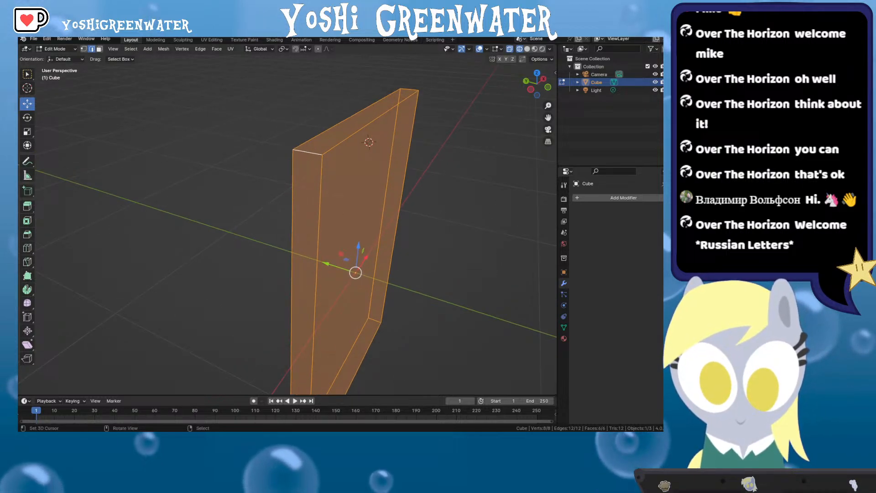
pyautogui.moveTo(207, 131); pyautogui.dragTo(358, 176)
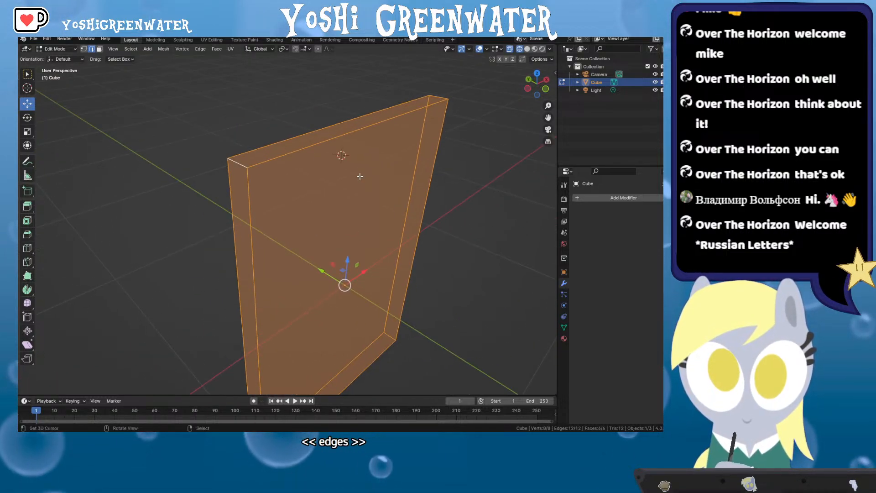
pyautogui.hotkey('ctrl', 'r')
pyautogui.scroll(1, 265, 163)
pyautogui.click(272, 161)
pyautogui.rightClick(278, 158)
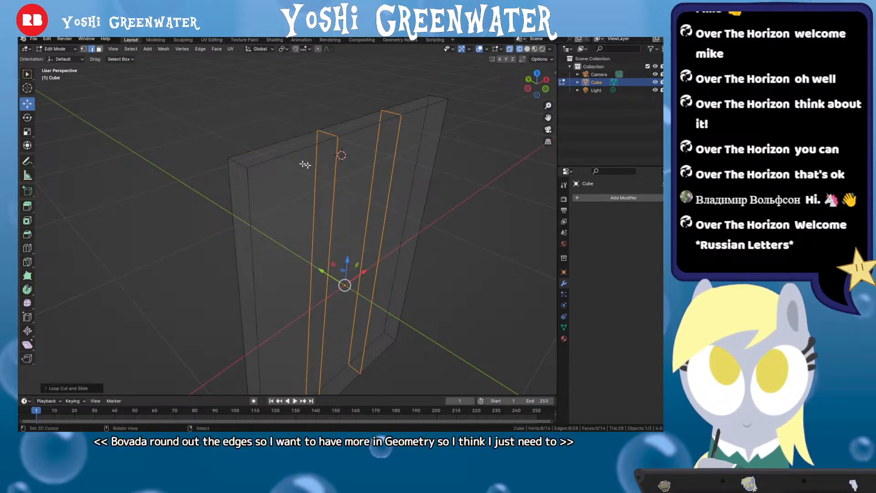
# Scale the two vertical edge loops apart along X by about 2.8, close to the cartridge body's side edges
pyautogui.moveTo(305, 164); pyautogui.dragTo(359, 204)
pyautogui.press('s')
pyautogui.press('x')
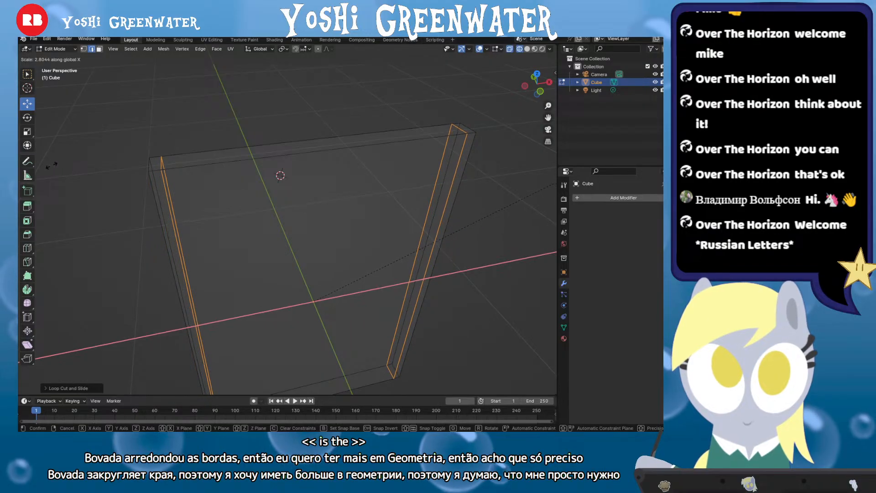
pyautogui.click(201, 214)
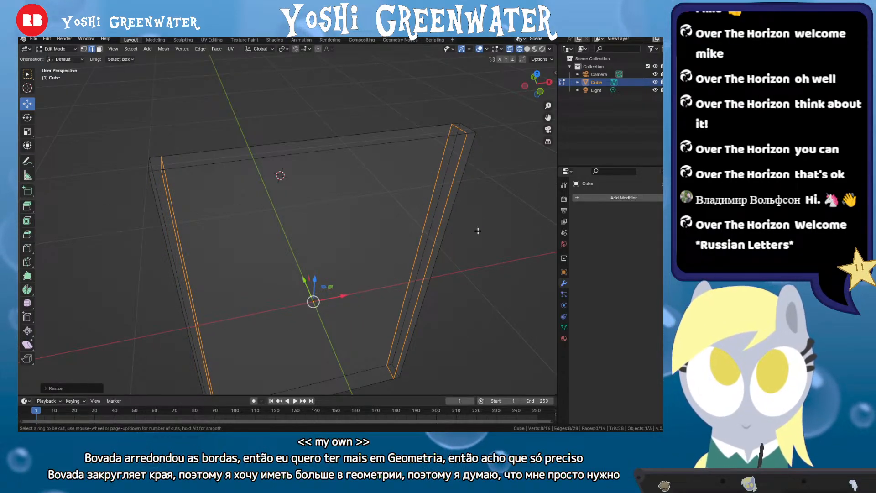
# Add two horizontal loop cuts around the cartridge body and scale them apart along Z by about 2.9, close to its upper and lower edges
pyautogui.scroll(1, 466, 223)
pyautogui.click(461, 223)
pyautogui.rightClick(457, 221)
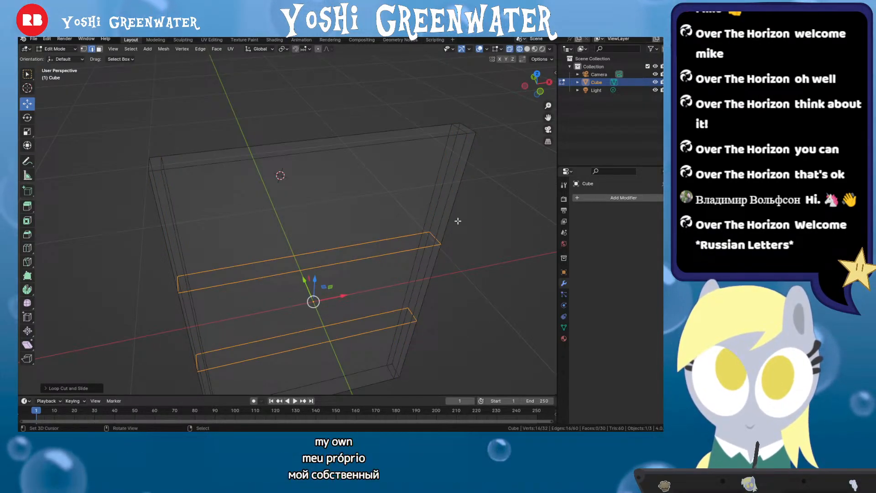
pyautogui.press('s')
pyautogui.press('z')
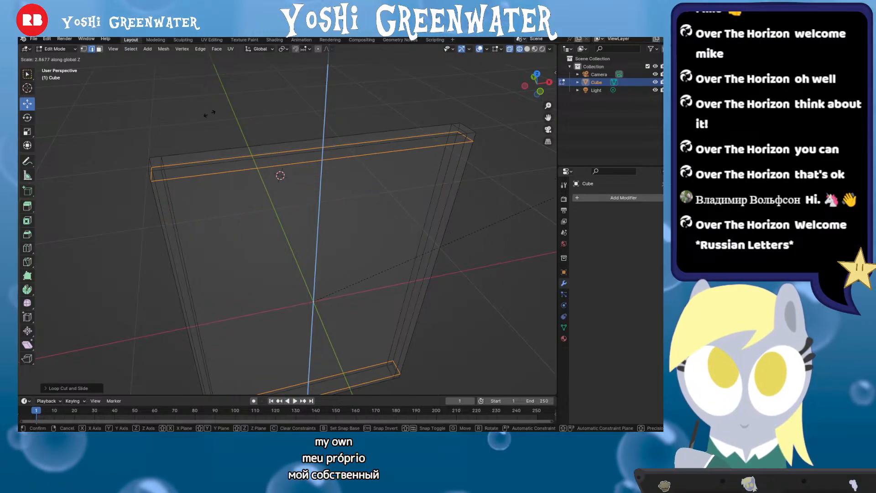
pyautogui.click(187, 122)
# Try to move a single upper corner edge of the cartridge body down along Z in solid shading
pyautogui.moveTo(347, 173)
pyautogui.mouseDown()
pyautogui.moveTo(387, 154)
pyautogui.moveTo(375, 169)
pyautogui.moveTo(304, 200)
pyautogui.moveTo(342, 170)
pyautogui.mouseUp()
pyautogui.click(294, 198)
pyautogui.press('z')
pyautogui.click(420, 203)
pyautogui.moveTo(420, 203)
pyautogui.mouseDown()
pyautogui.moveTo(395, 187)
pyautogui.moveTo(343, 194)
pyautogui.mouseUp()
pyautogui.press('g')
pyautogui.press('z')
pyautogui.click(400, 202)
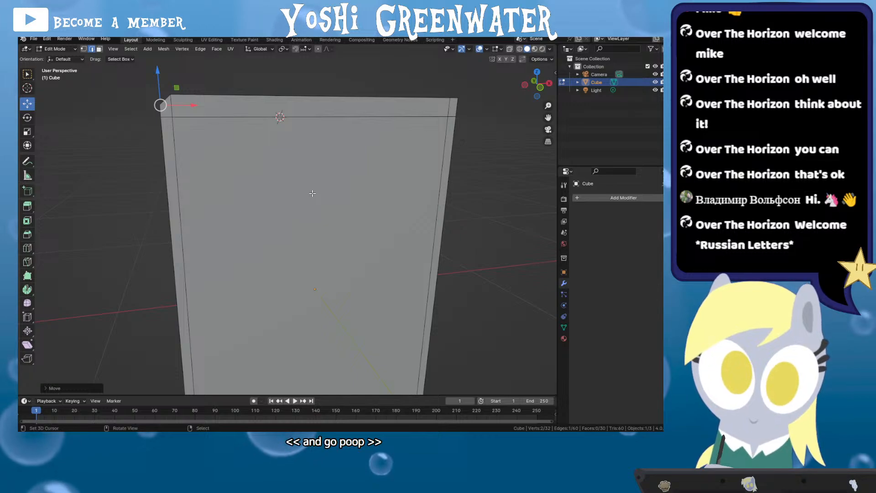
# In front orthographic view, scale both upper corner edges of the cartridge body to about 0.977 and move them down about 0.033 m along Z
pyautogui.moveTo(351, 177); pyautogui.dragTo(301, 203)
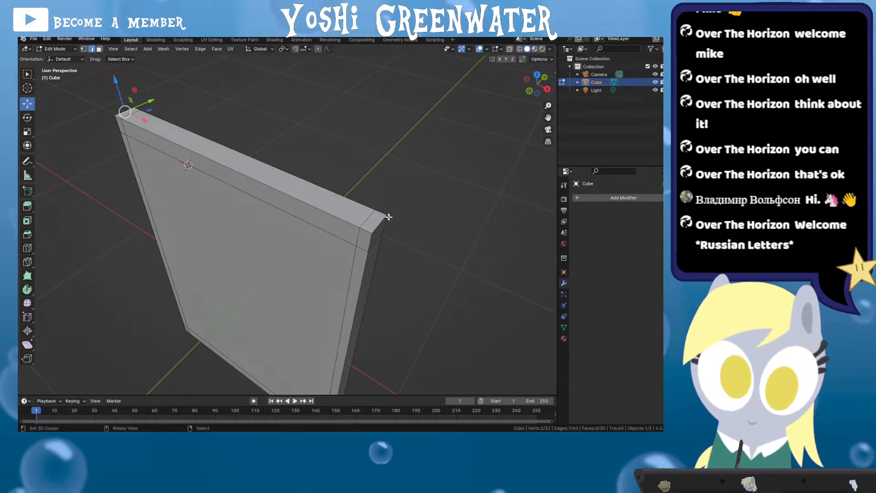
pyautogui.click(529, 92)
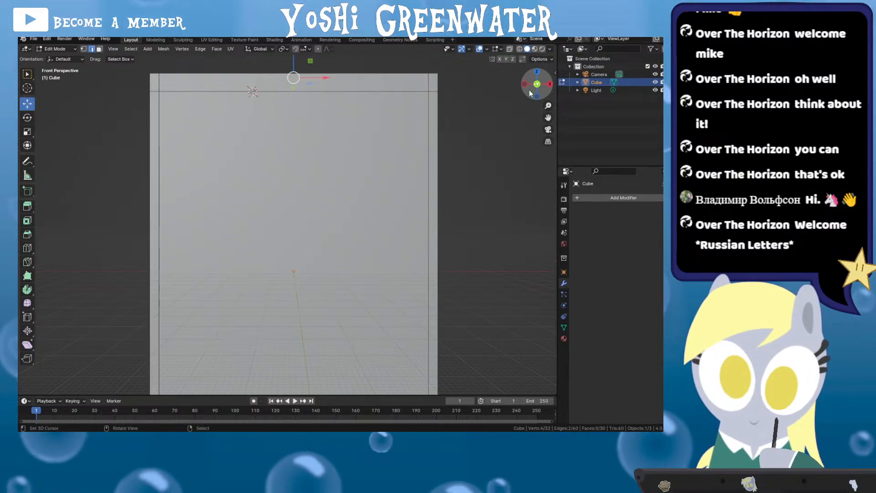
pyautogui.press('KP_5')
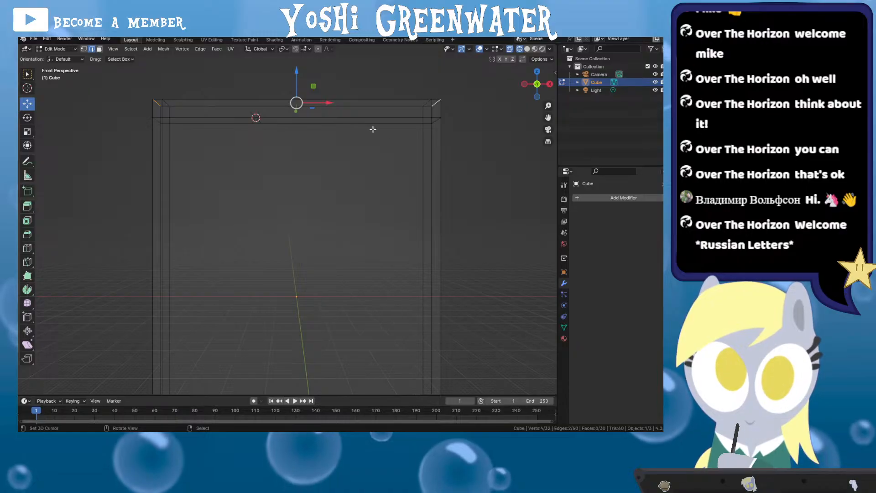
pyautogui.scroll(-1, 373, 129)
pyautogui.moveTo(302, 240)
pyautogui.mouseDown()
pyautogui.moveTo(308, 189)
pyautogui.moveTo(302, 232)
pyautogui.mouseUp()
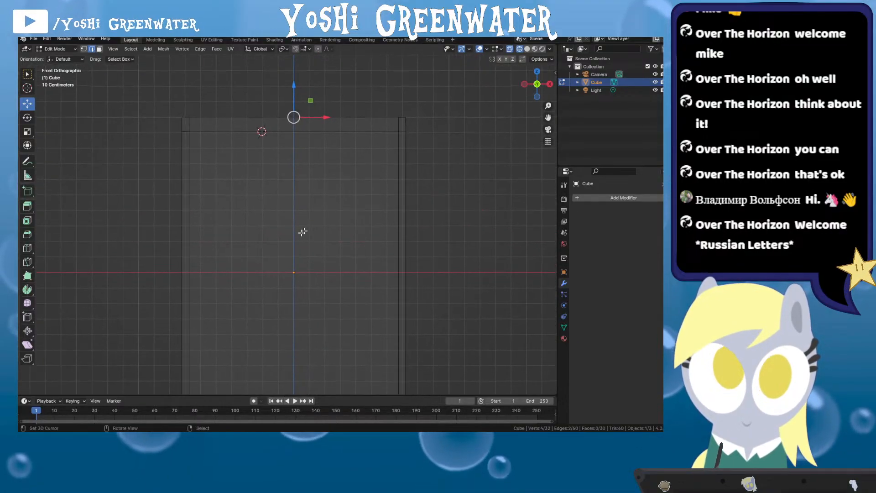
pyautogui.press('s')
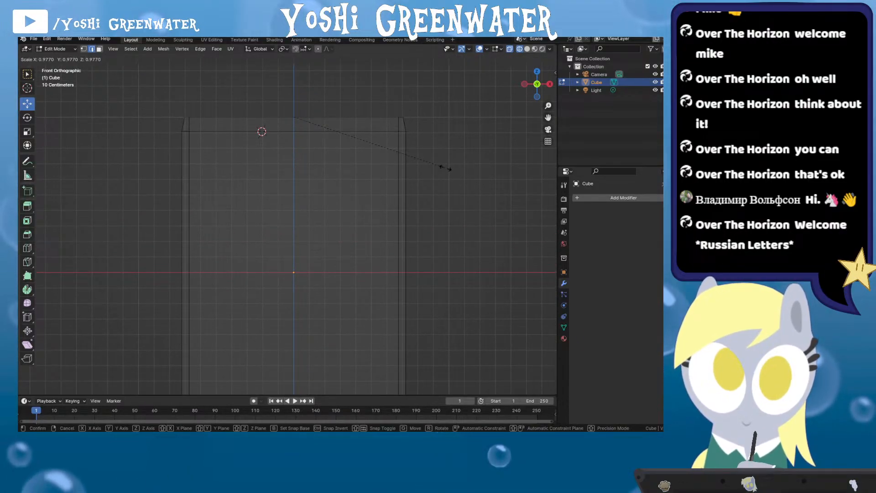
pyautogui.click(445, 168)
pyautogui.press('g')
pyautogui.press('z')
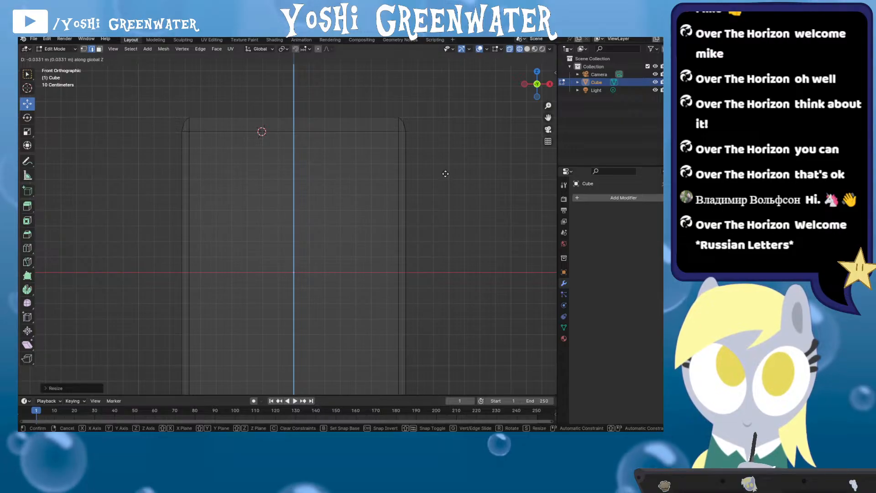
pyautogui.click(444, 174)
# Select the outer vertices at both lower corners of the cartridge body and move them up slightly along Z
pyautogui.scroll(5, 289, 273)
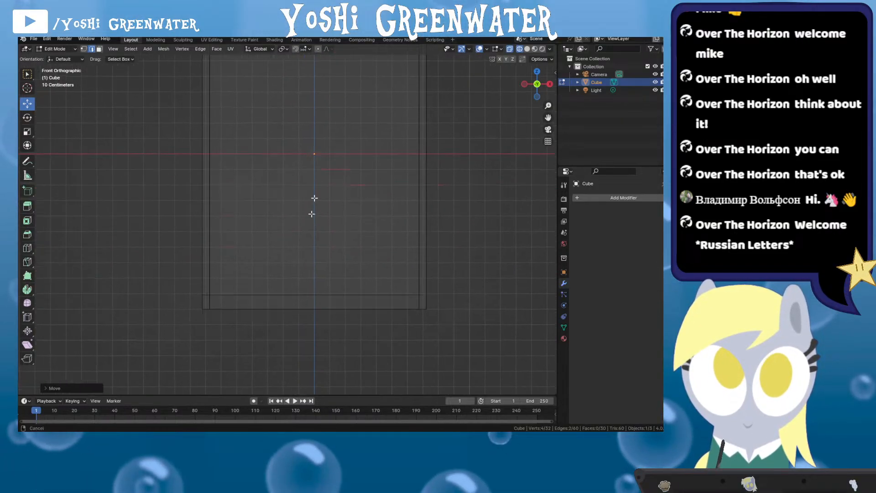
pyautogui.press('1')
pyautogui.moveTo(131, 288); pyautogui.dragTo(120, 277)
pyautogui.hscroll(3, 252, 284)
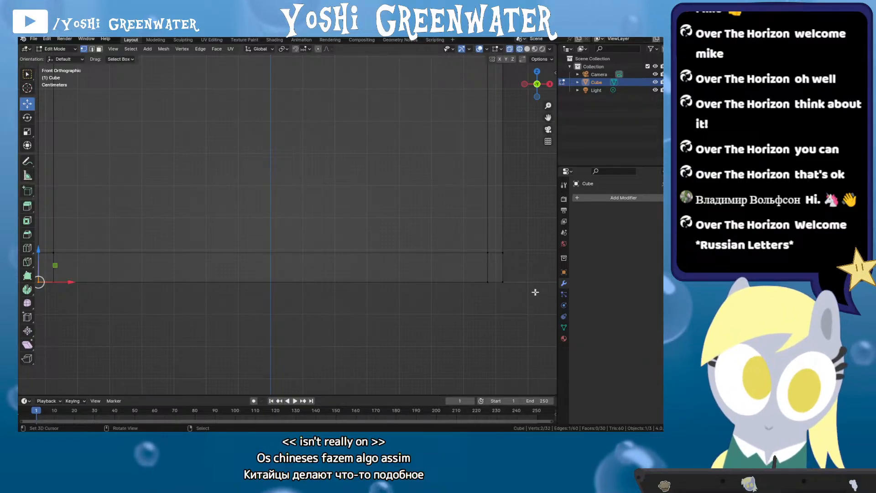
pyautogui.scroll(-1, 491, 302)
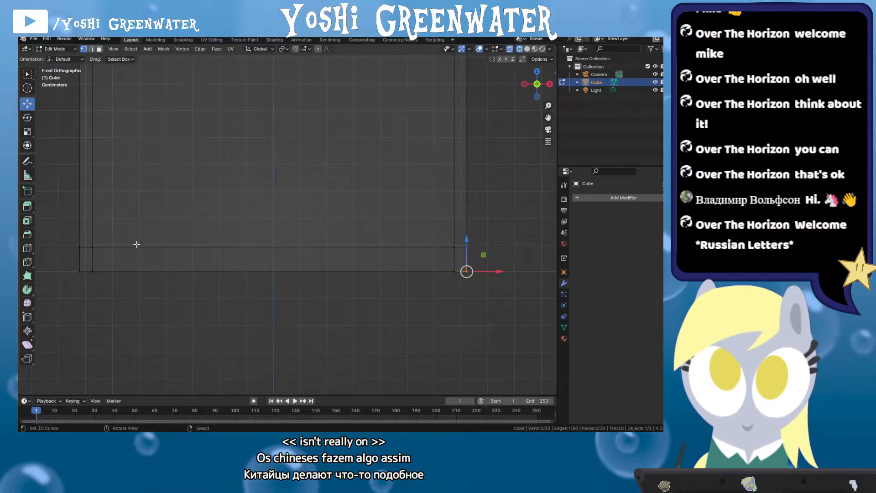
pyautogui.moveTo(94, 273); pyautogui.dragTo(111, 290)
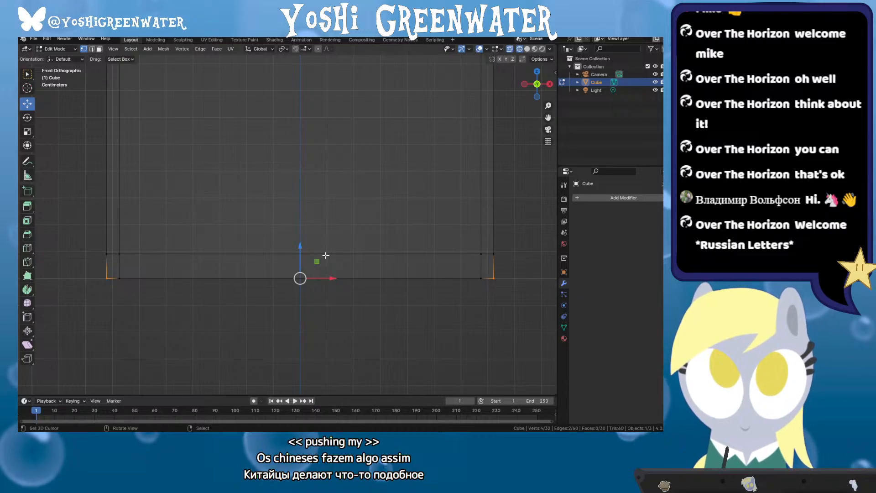
pyautogui.press('g')
pyautogui.press('z')
pyautogui.click(327, 237)
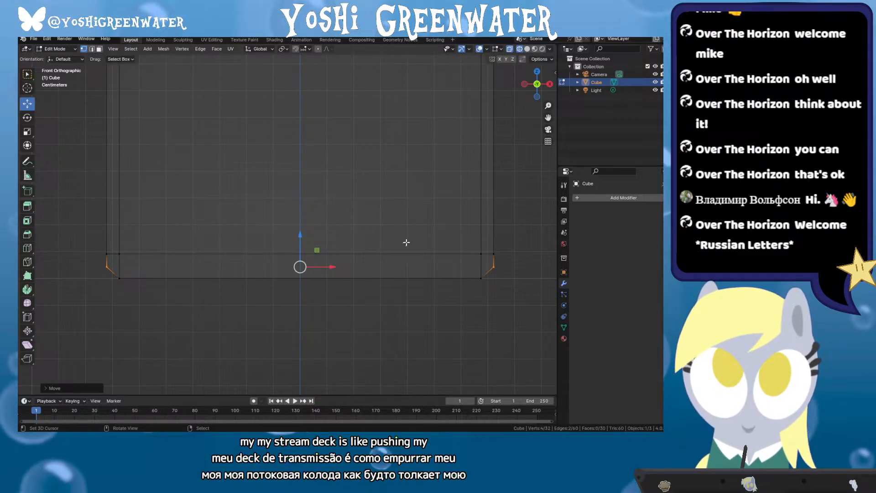
# Scale the lower corner vertices slightly inward along X and nudge them down to round off the corners
pyautogui.press('s')
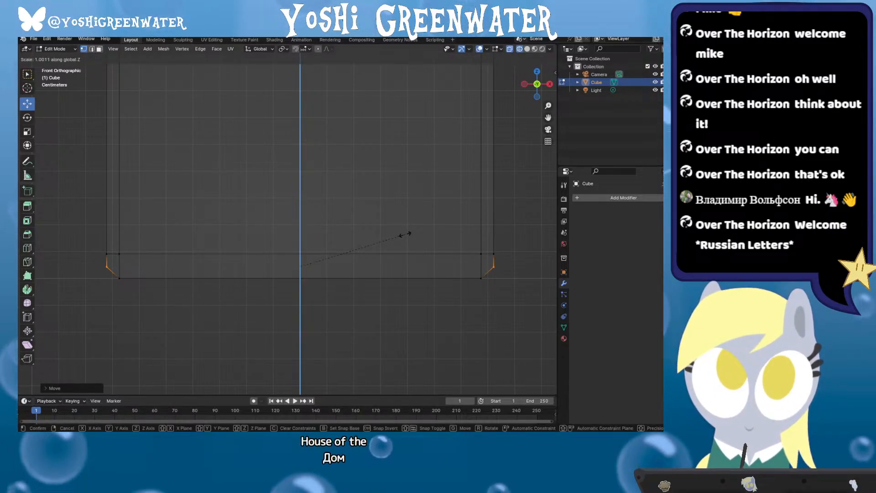
pyautogui.press('x')
pyautogui.press('Escape')
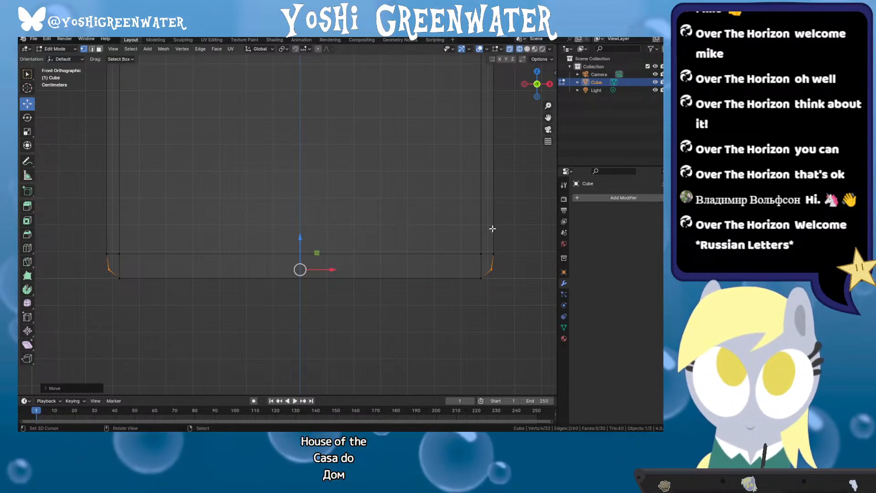
# Select the two inner vertical edge loops of the cartridge body and scale them inward along X to about 0.93
pyautogui.scroll(-3, 360, 190)
pyautogui.scroll(-2, 299, 217)
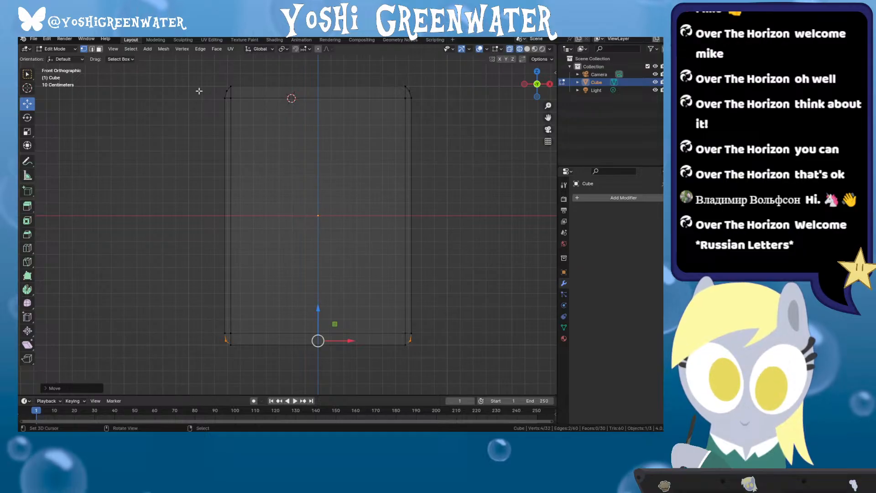
pyautogui.moveTo(240, 71); pyautogui.dragTo(227, 355)
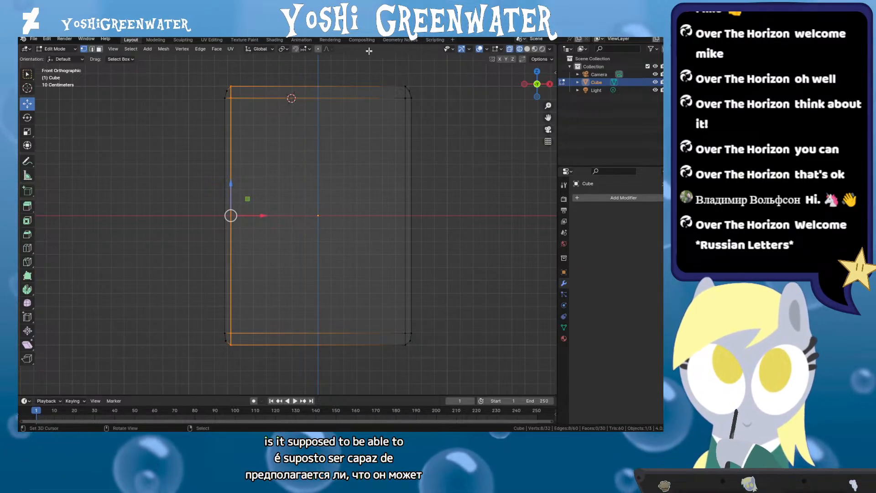
pyautogui.moveTo(371, 58); pyautogui.dragTo(407, 378)
pyautogui.press('g')
pyautogui.press('x')
pyautogui.press('s')
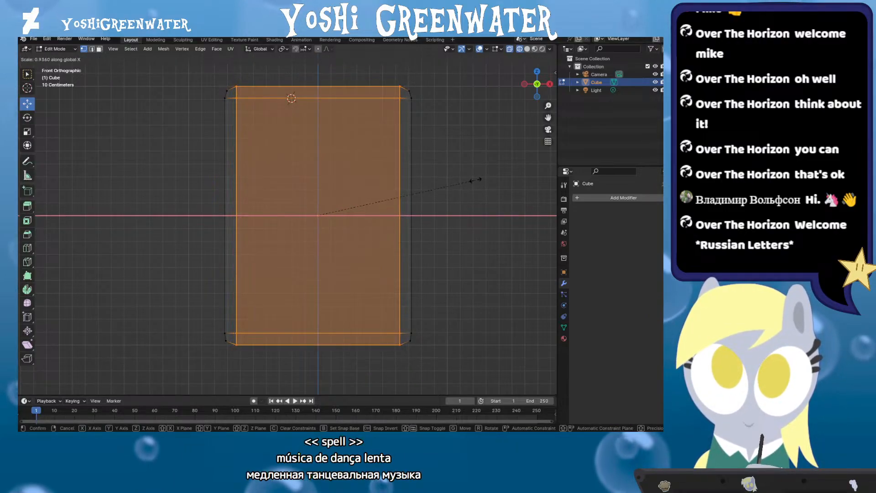
pyautogui.click(473, 181)
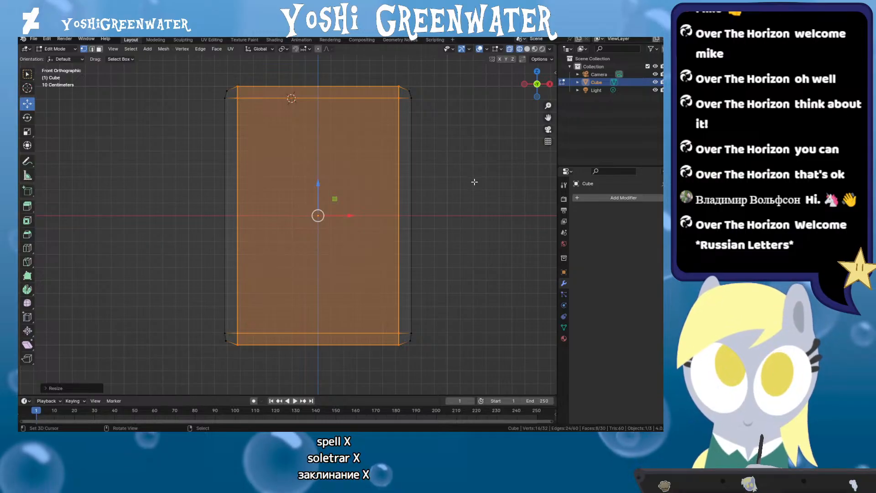
# Check the cartridge body in Object Mode with Material Preview shading, and return to Edit Mode
pyautogui.press('Tab')
pyautogui.scroll(-1, 429, 191)
pyautogui.click(429, 191)
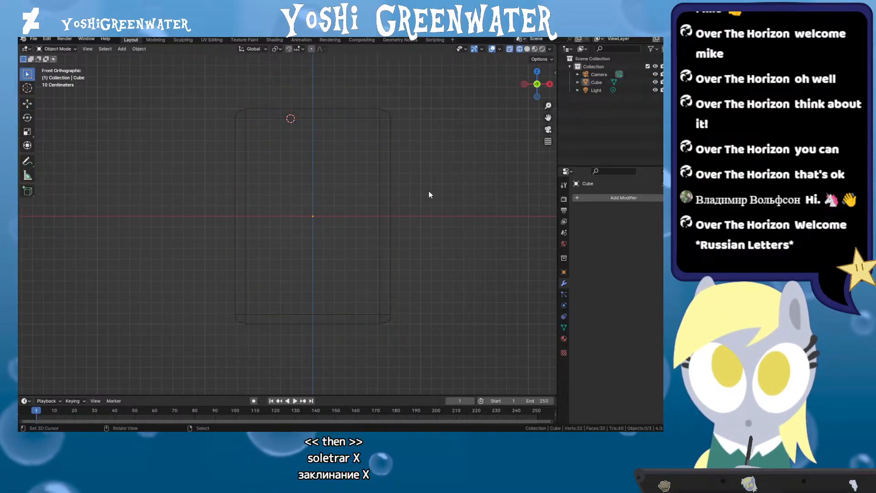
pyautogui.press('z')
pyautogui.click(431, 263)
pyautogui.moveTo(412, 207); pyautogui.dragTo(403, 206)
pyautogui.moveTo(412, 212); pyautogui.dragTo(256, 238)
pyautogui.press('Tab')
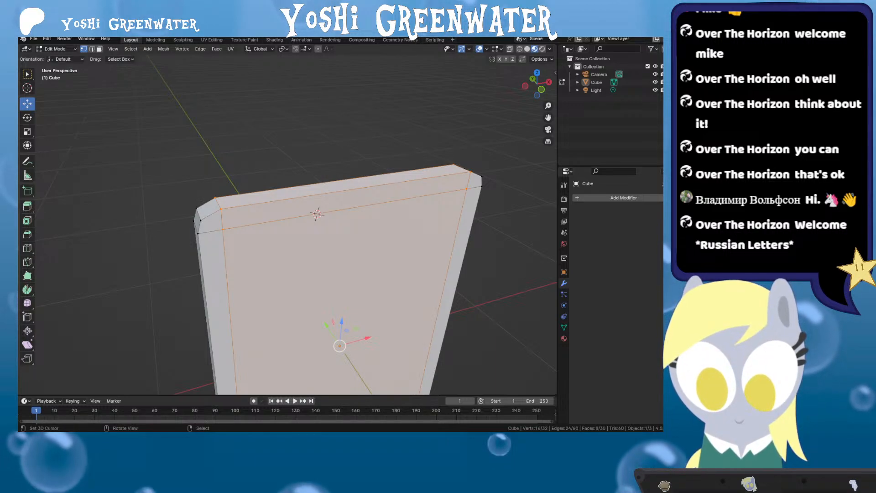
# Save the cartridge model file Switch_2_Cart.blend
pyautogui.scroll(-3, 430, 198)
pyautogui.moveTo(430, 197); pyautogui.dragTo(381, 131)
pyautogui.hotkey('ctrl', 's')
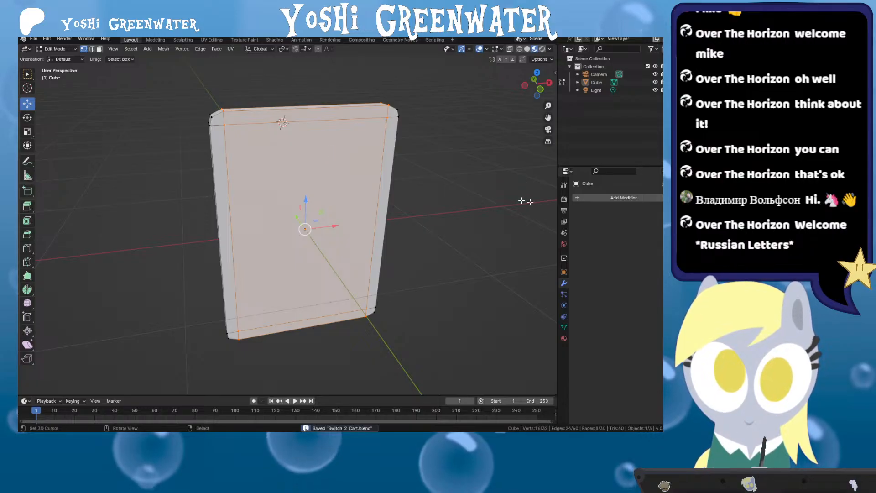
# Add a Subdivision Surface modifier to the cartridge body with viewport level 2 and go to Object Mode
pyautogui.click(587, 199)
pyautogui.press('space')
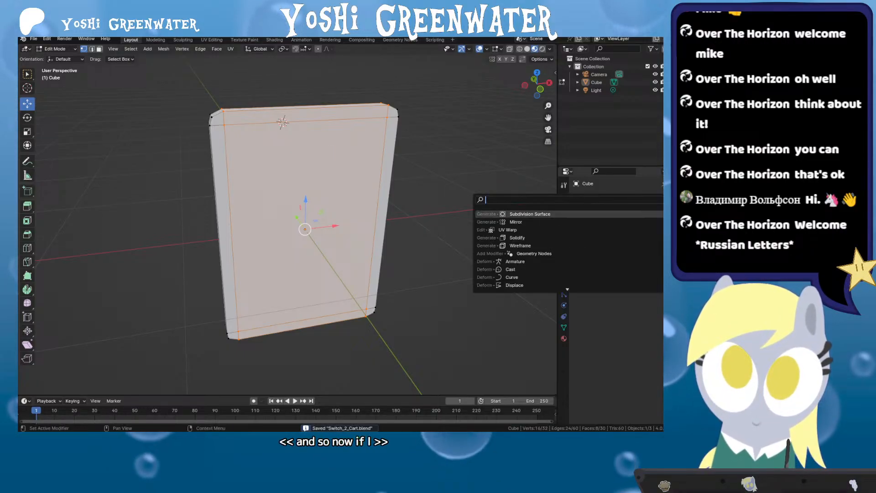
pyautogui.press('Return')
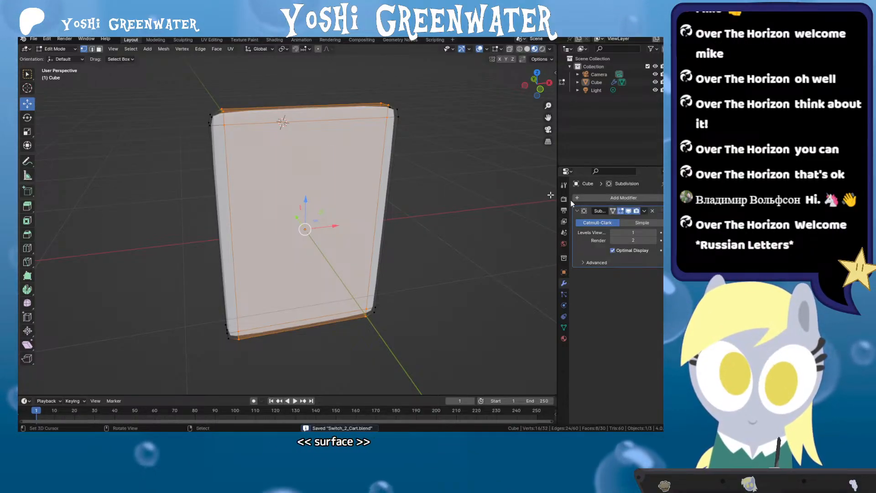
pyautogui.hotkey('ctrl', '2')
pyautogui.press('Tab')
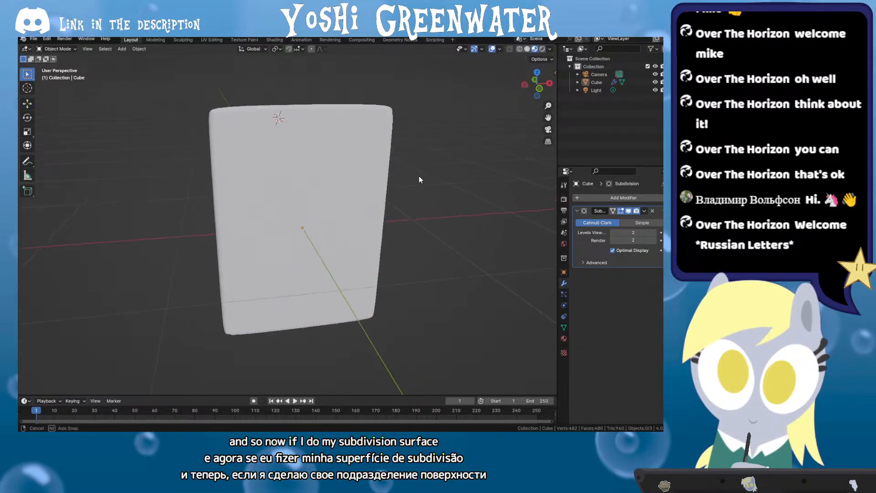
# Inspect the body's rounded upper corner and raise the Subdivision modifier's viewport level to 6
pyautogui.scroll(8, 394, 179)
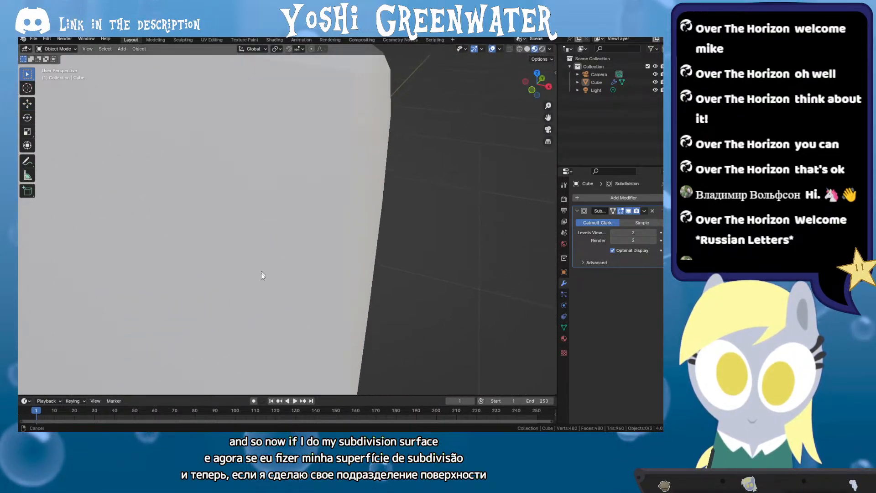
pyautogui.moveTo(261, 273); pyautogui.dragTo(311, 235)
pyautogui.scroll(-4, 358, 170)
pyautogui.moveTo(359, 170); pyautogui.dragTo(351, 196)
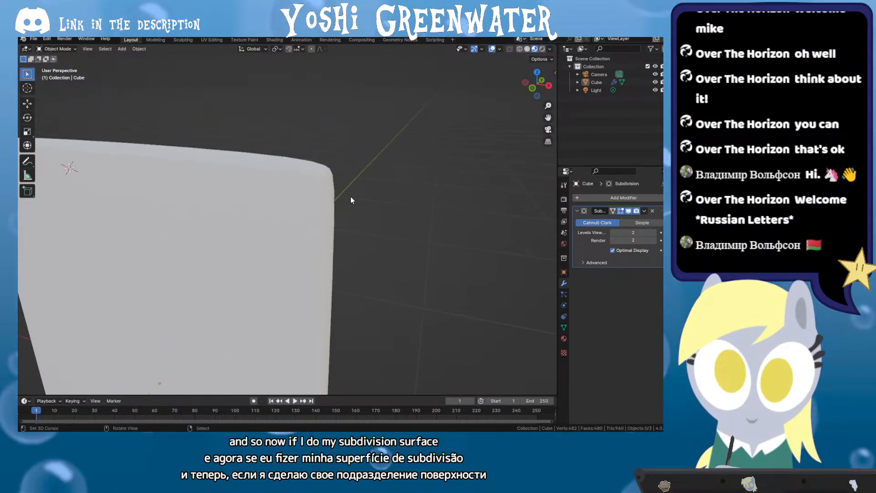
pyautogui.scroll(4, 350, 196)
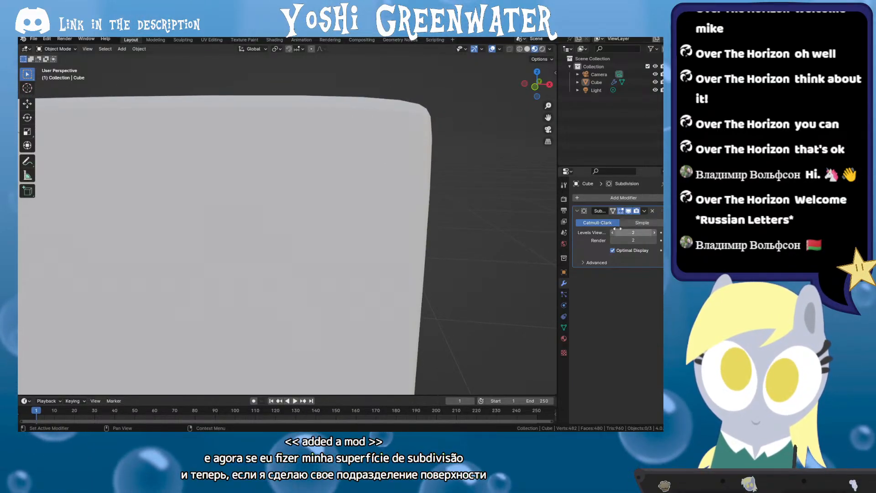
pyautogui.click(654, 233)
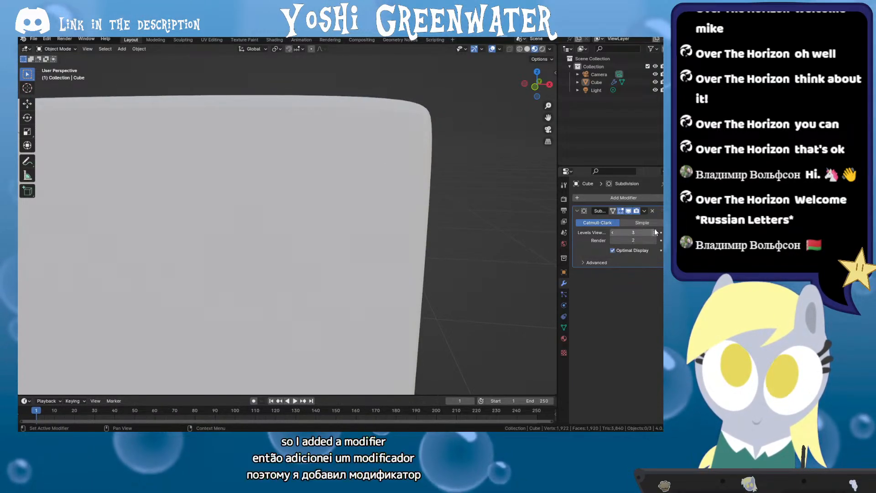
pyautogui.scroll(-5, 382, 167)
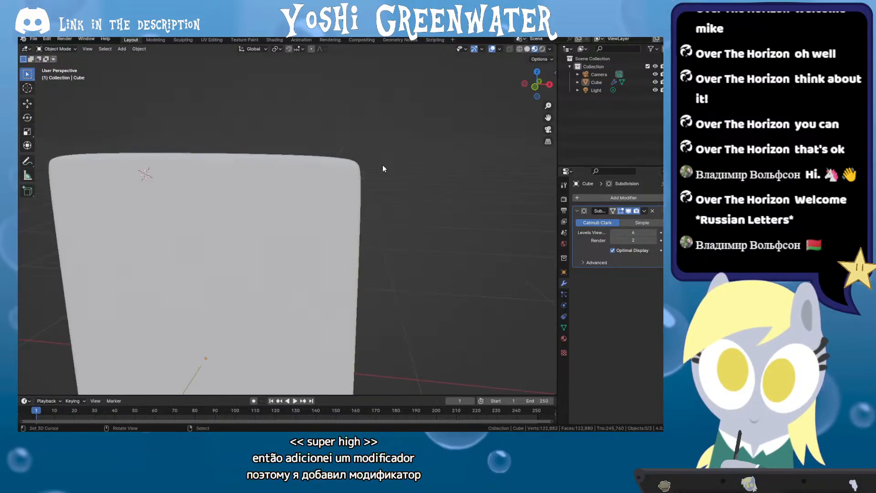
# Enter Edit Mode, examine the mesh cage around the cartridge body's rounded upper corner, and switch to edge selection
pyautogui.press('Tab')
pyautogui.moveTo(365, 180); pyautogui.dragTo(370, 178)
pyautogui.scroll(8, 370, 179)
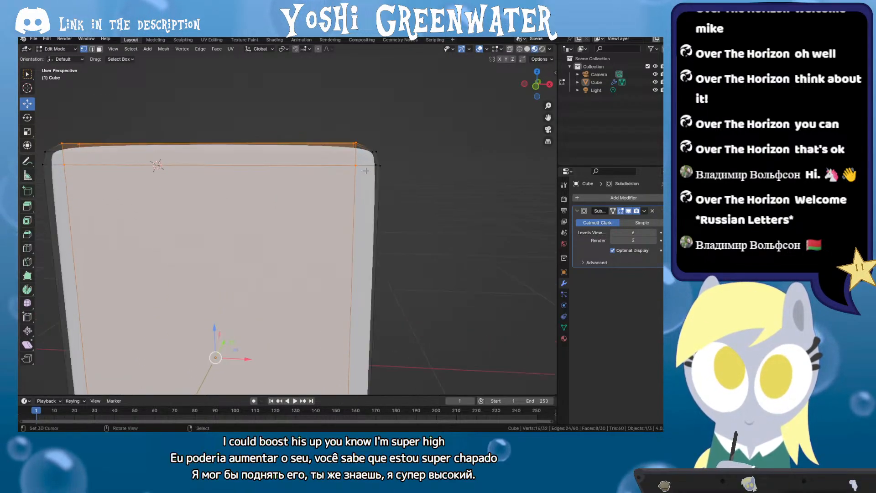
pyautogui.scroll(-4, 404, 174)
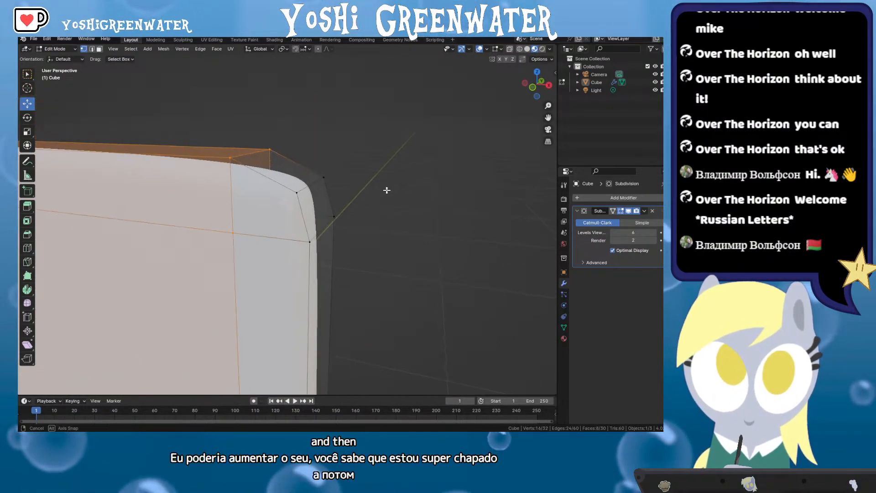
pyautogui.click(304, 203)
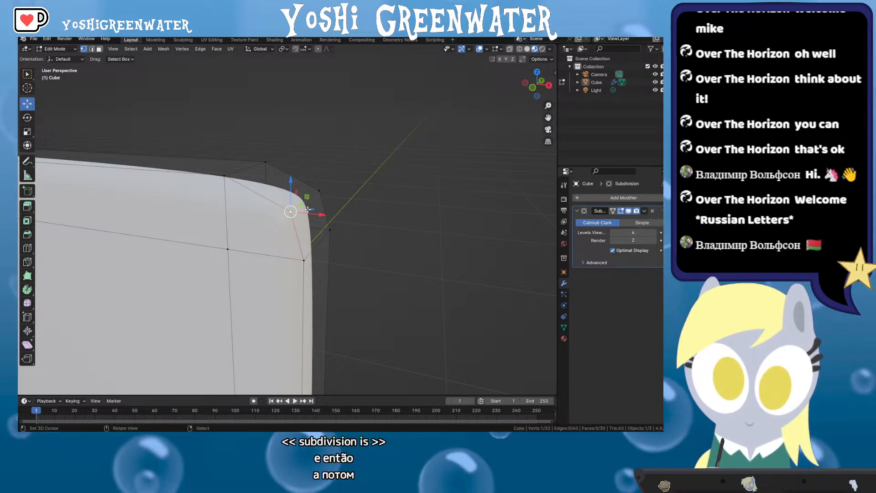
pyautogui.press('2')
pyautogui.moveTo(314, 224); pyautogui.dragTo(258, 204)
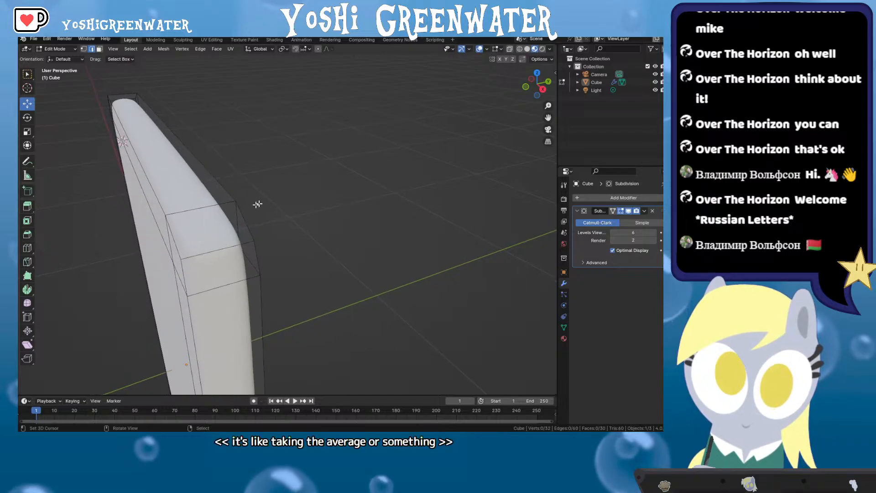
# Select the cage faces around the body's rounded upper corner and compare the cage with the smoothed shape in Object Mode
pyautogui.moveTo(251, 299); pyautogui.dragTo(273, 277)
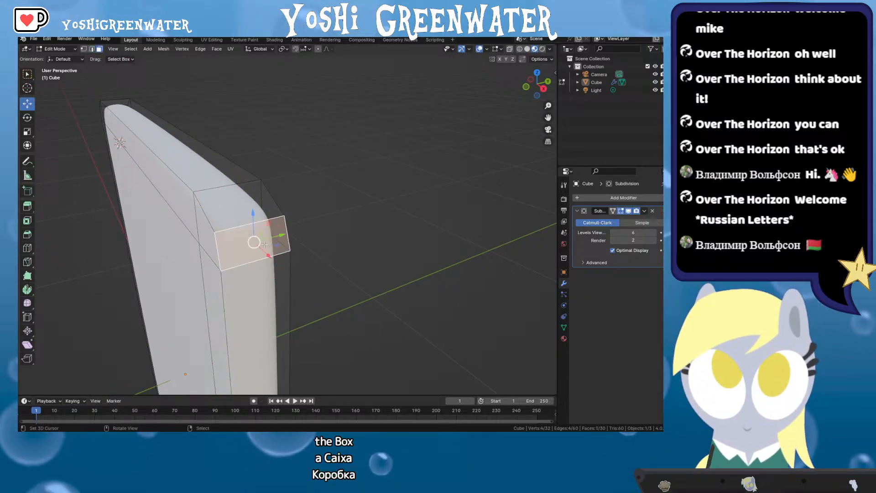
pyautogui.keyDown('shift'); pyautogui.click(237, 205); pyautogui.keyUp('shift')
pyautogui.keyDown('shift'); pyautogui.click(255, 272); pyautogui.keyUp('shift')
pyautogui.keyDown('shift'); pyautogui.click(214, 160); pyautogui.keyUp('shift')
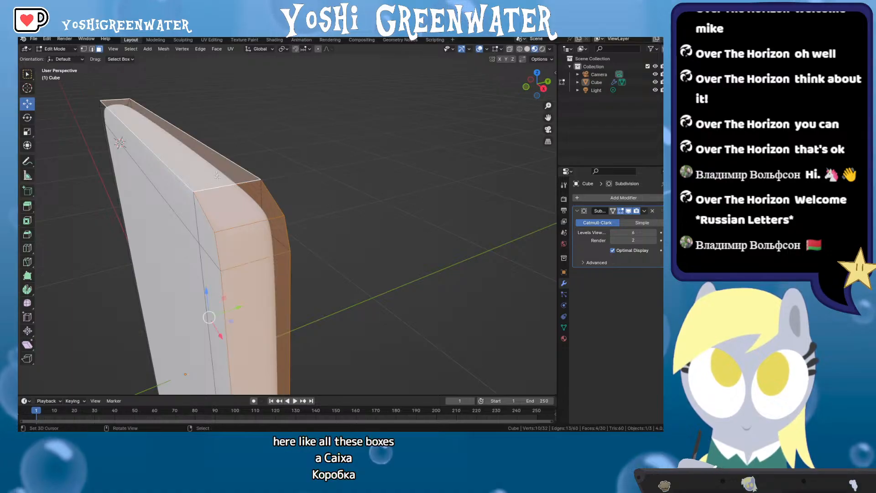
pyautogui.moveTo(213, 160); pyautogui.dragTo(238, 188)
pyautogui.press('Tab')
pyautogui.moveTo(495, 200); pyautogui.dragTo(347, 184)
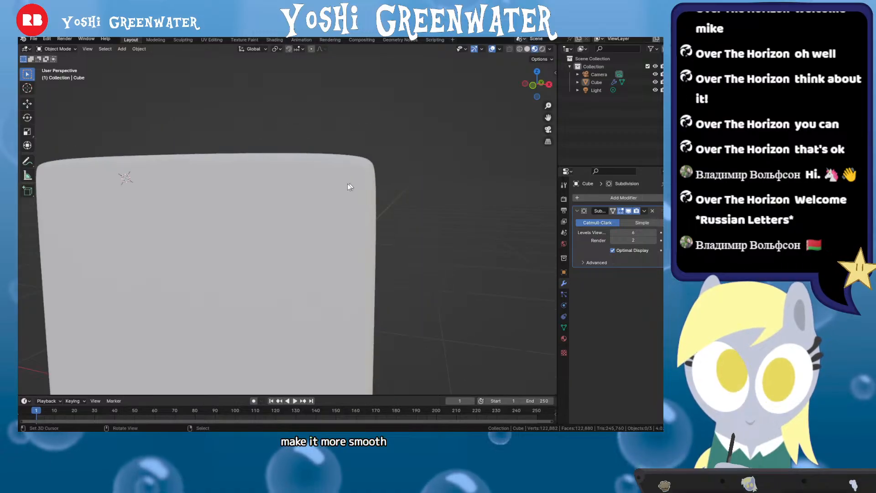
pyautogui.press('Tab')
pyautogui.moveTo(400, 185); pyautogui.dragTo(366, 181)
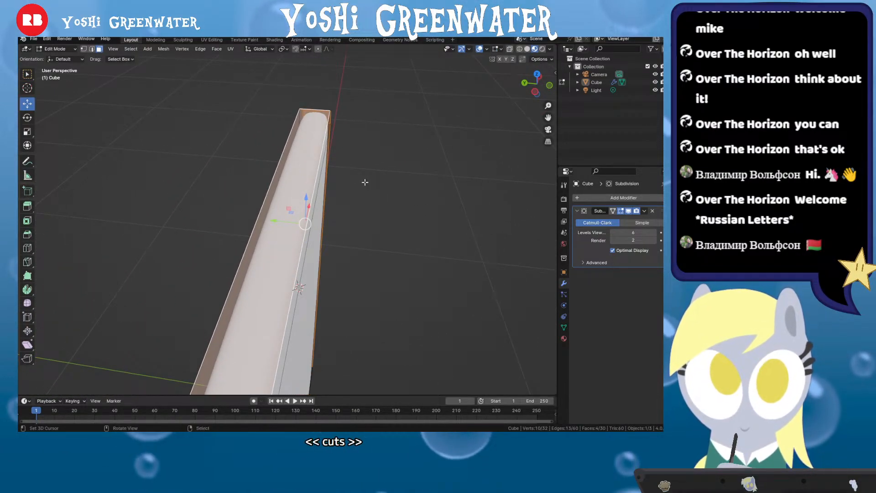
# Add two loop cuts around the body's narrow side and scale them apart along Y, close to the front and back faces
pyautogui.press('2')
pyautogui.hotkey('ctrl', 'r')
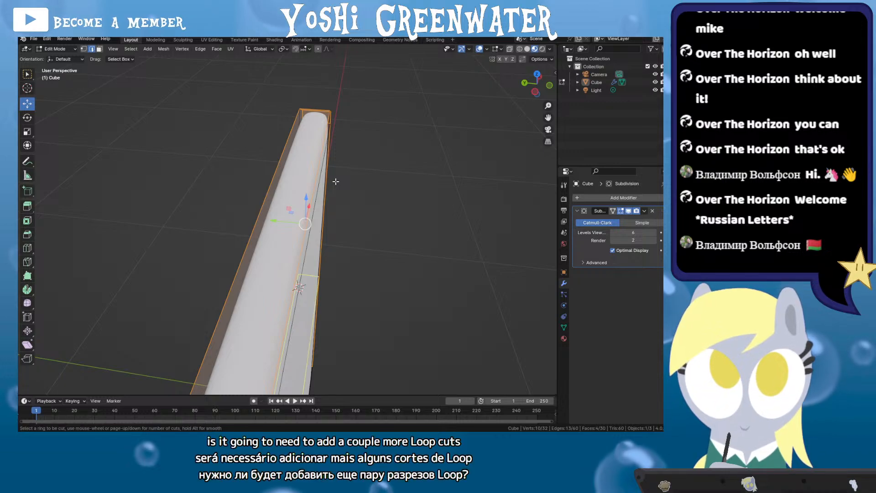
pyautogui.click(311, 117)
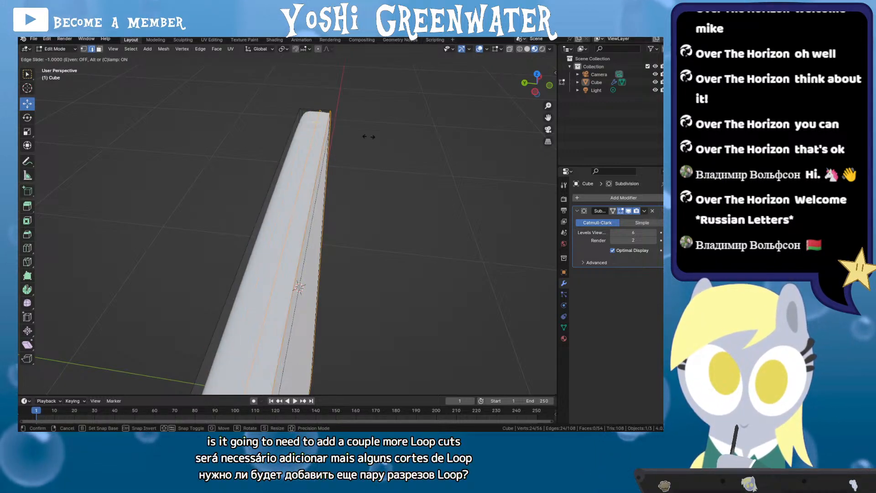
pyautogui.click(311, 132)
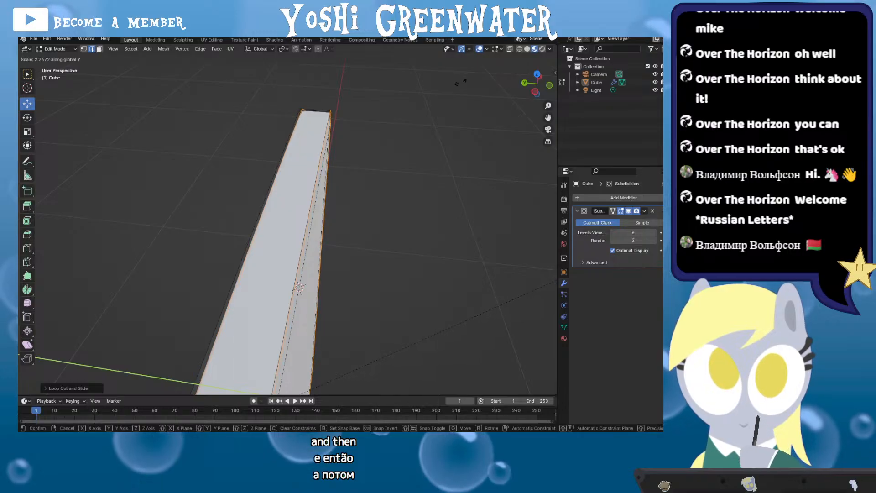
pyautogui.click(381, 114)
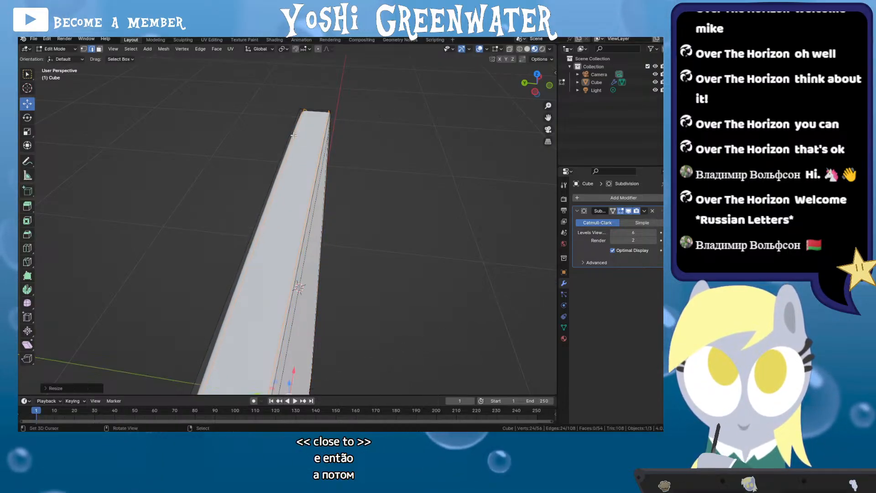
# Inspect the body's upper corner and narrow side edges in Object Mode
pyautogui.moveTo(297, 151); pyautogui.dragTo(327, 146)
pyautogui.press('Tab')
pyautogui.scroll(2, 310, 139)
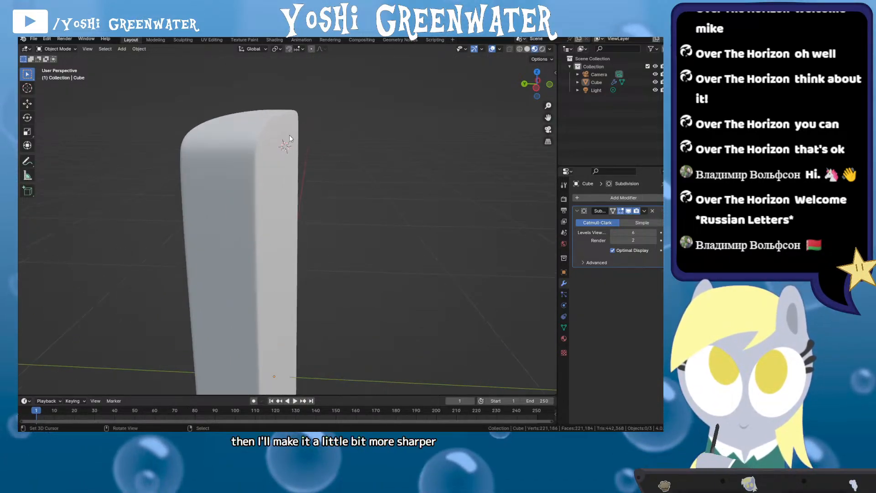
pyautogui.scroll(-1, 291, 146)
pyautogui.scroll(2, 293, 152)
pyautogui.scroll(-2, 292, 153)
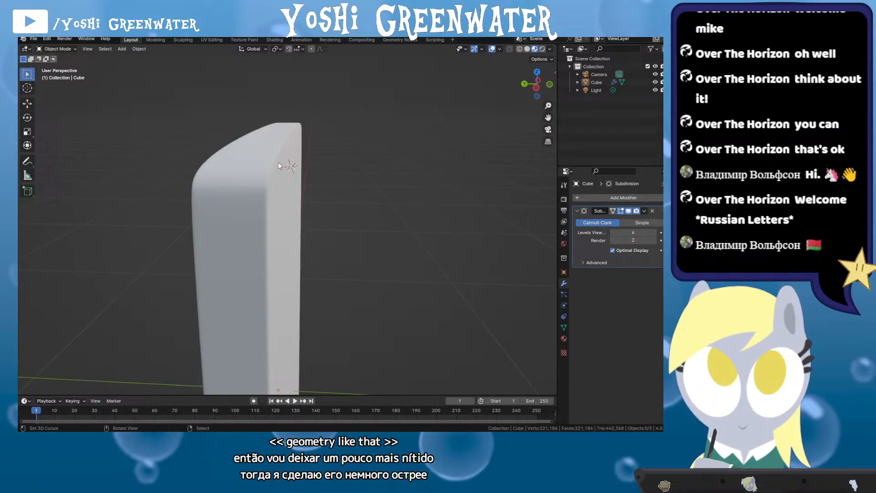
# Add one centred loop cut around the middle of the body's narrow side in Edit Mode
pyautogui.press('Tab')
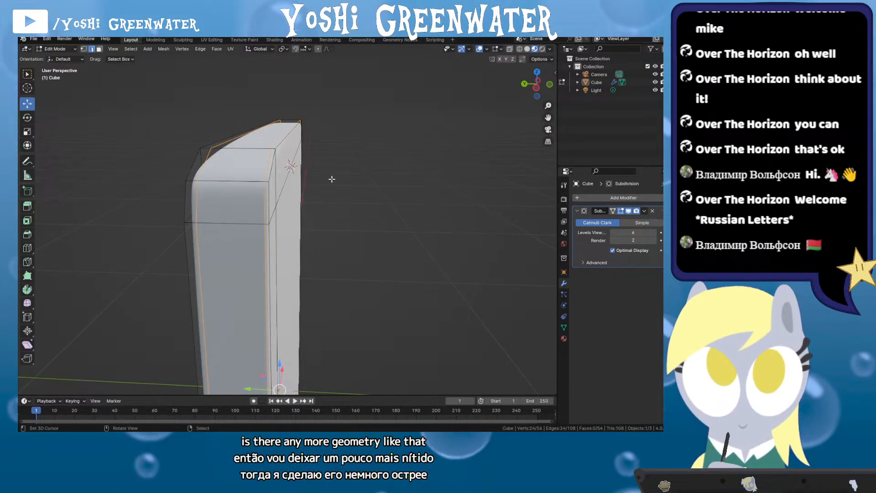
pyautogui.click(241, 180)
pyautogui.rightClick(241, 180)
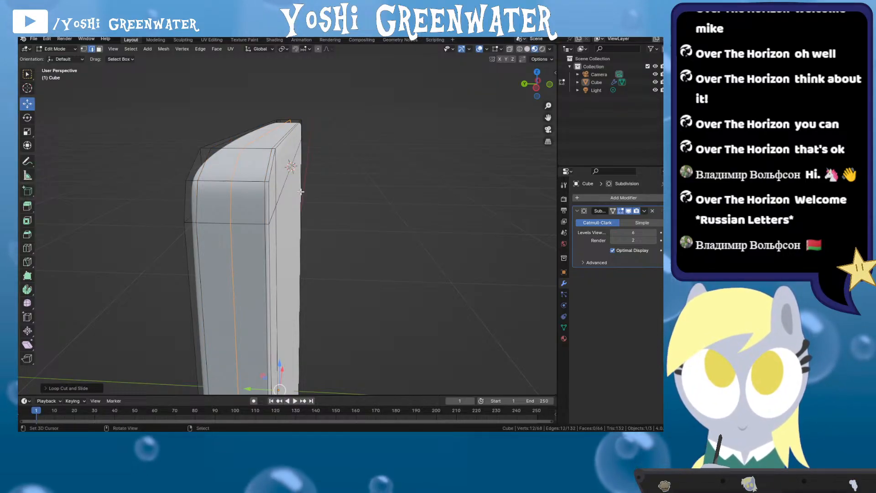
# Examine the body's rounded lower corners with vertex selection active, in orthographic projection and from the front in Object Mode
pyautogui.moveTo(301, 192); pyautogui.dragTo(267, 239)
pyautogui.press('Tab')
pyautogui.press('Tab')
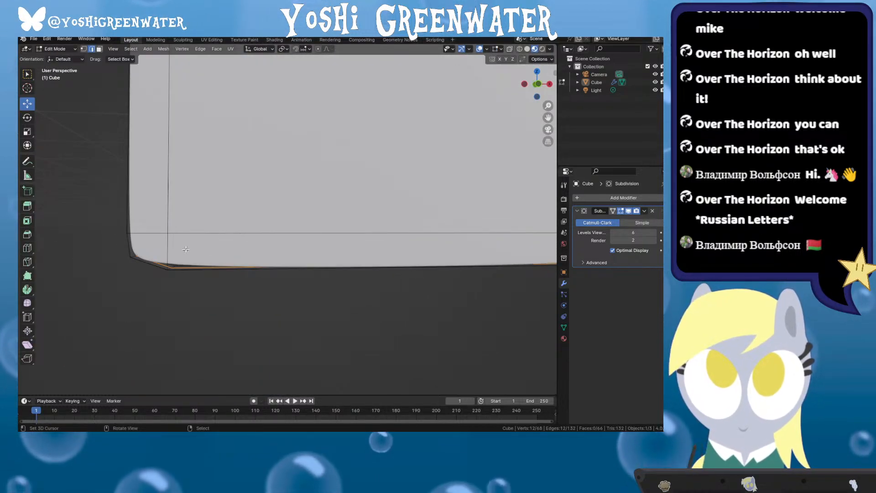
pyautogui.scroll(1, 185, 247)
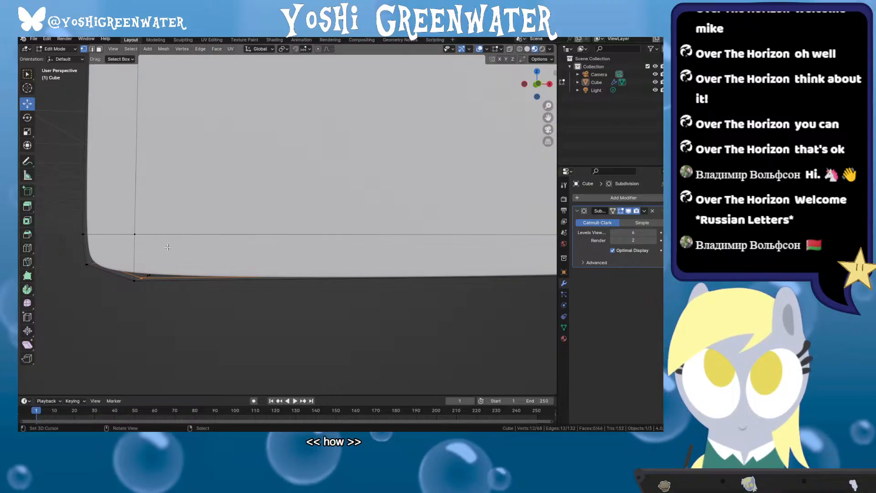
pyautogui.moveTo(152, 257); pyautogui.dragTo(156, 272)
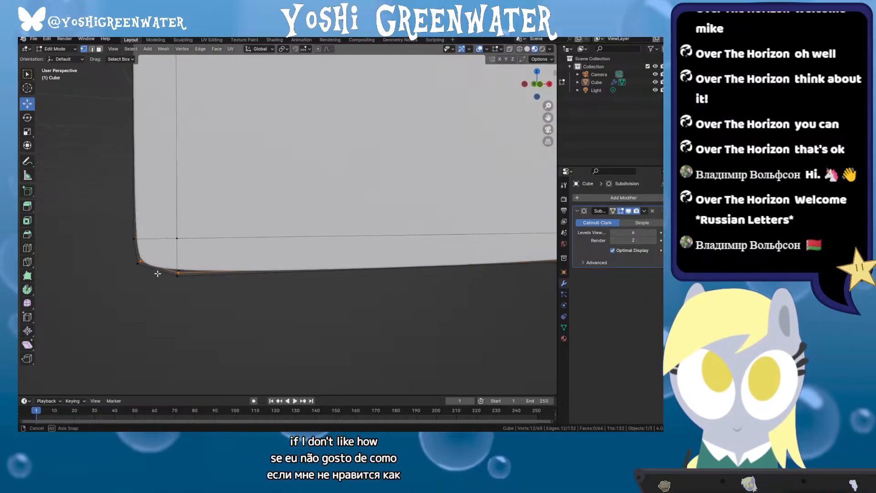
pyautogui.press('KP_5')
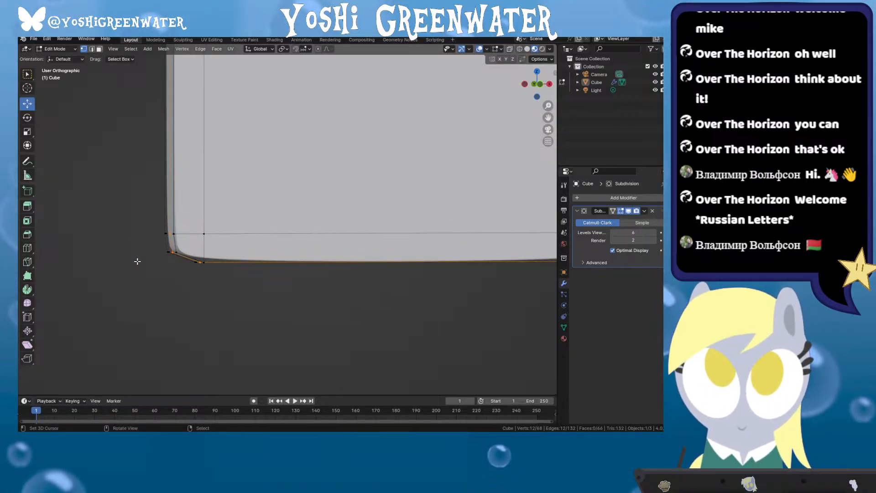
pyautogui.scroll(-5, 137, 261)
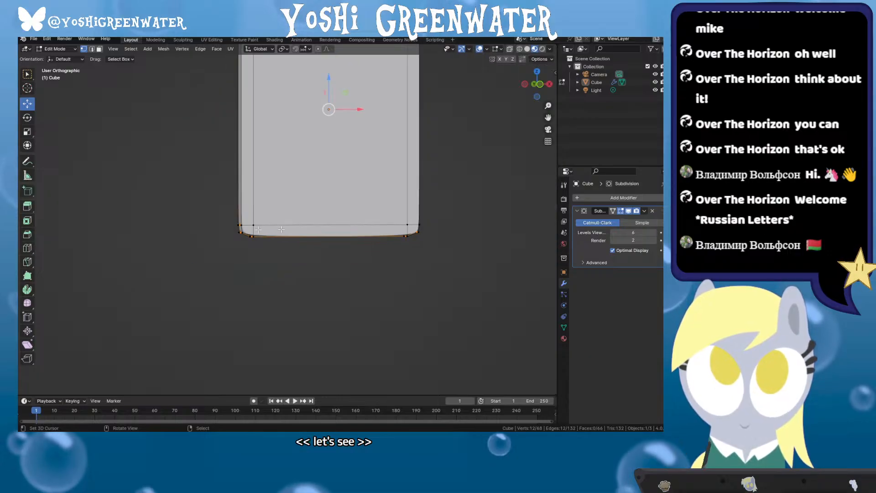
pyautogui.scroll(3, 137, 261)
pyautogui.moveTo(365, 218); pyautogui.dragTo(288, 274)
pyautogui.press('Tab')
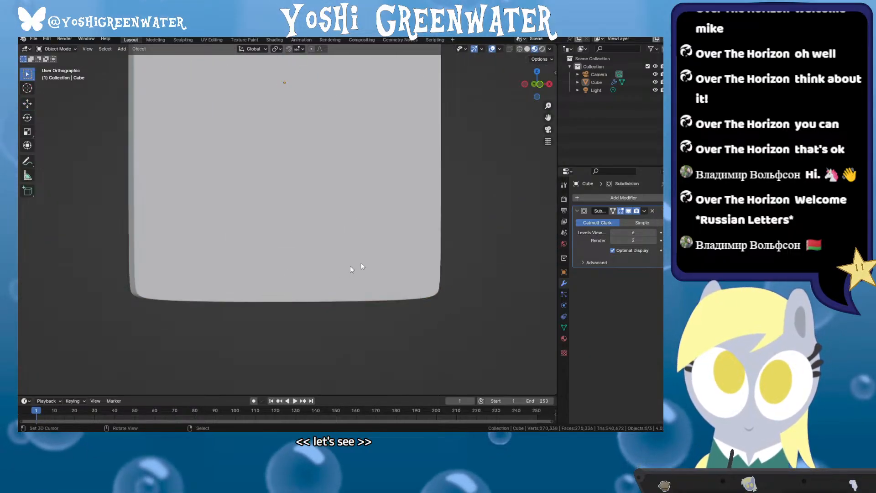
pyautogui.moveTo(353, 231); pyautogui.dragTo(336, 229)
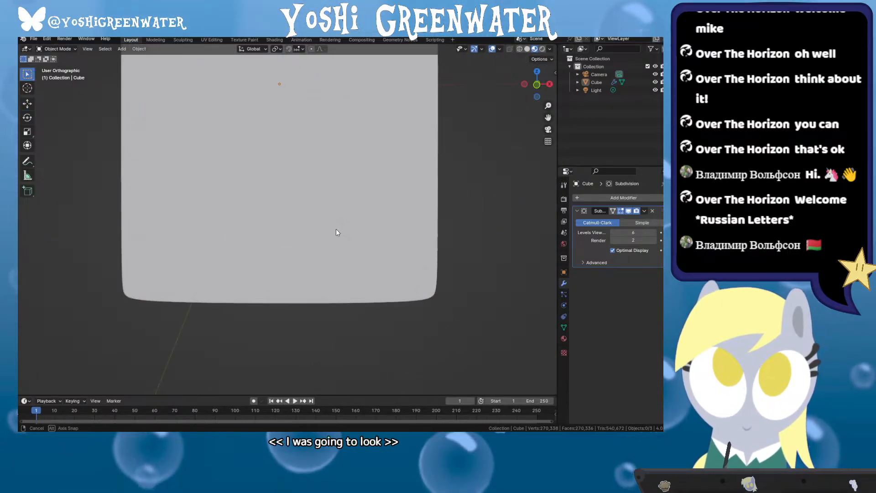
pyautogui.click(536, 85)
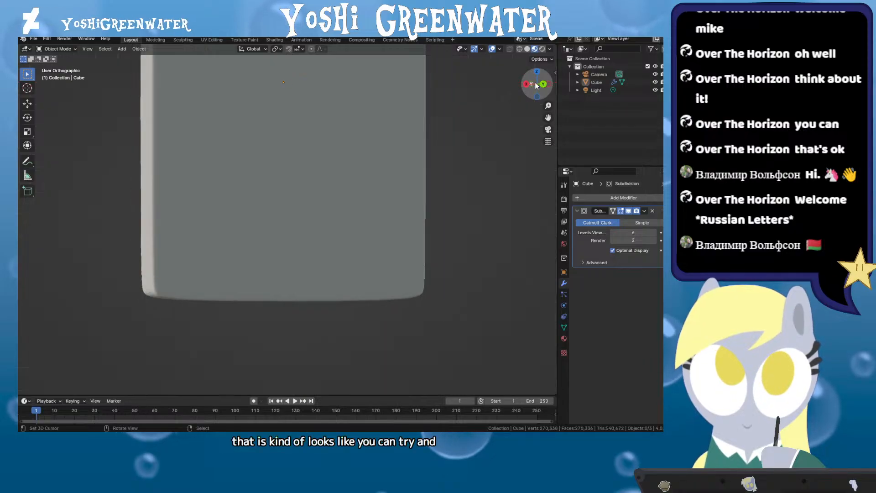
pyautogui.scroll(-3, 294, 212)
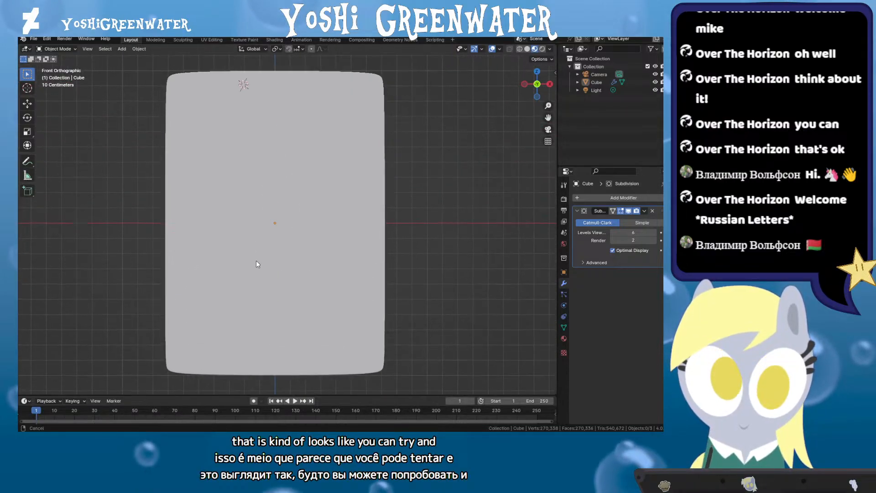
# In wireframe shading, select the vertices of the body's lower horizontal edge loop and raise them, finishing with about 0.029 m along Z
pyautogui.press('Tab')
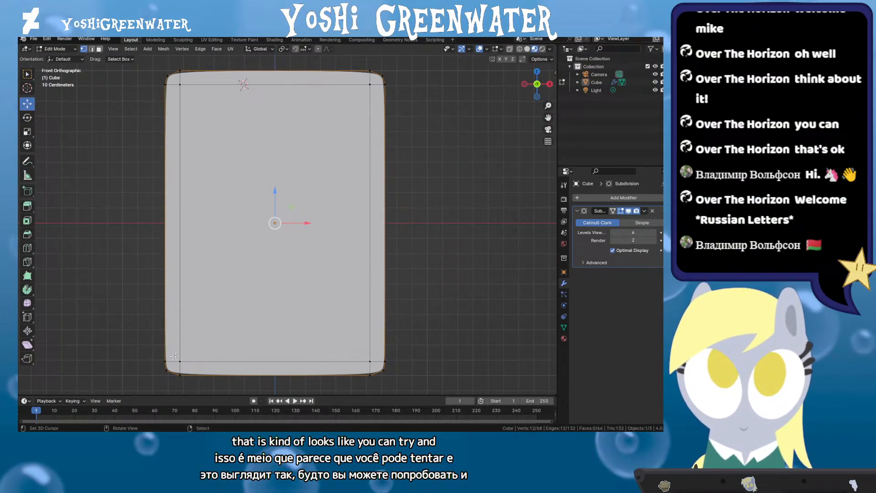
pyautogui.press('z')
pyautogui.moveTo(255, 344); pyautogui.dragTo(412, 364)
pyautogui.press('y')
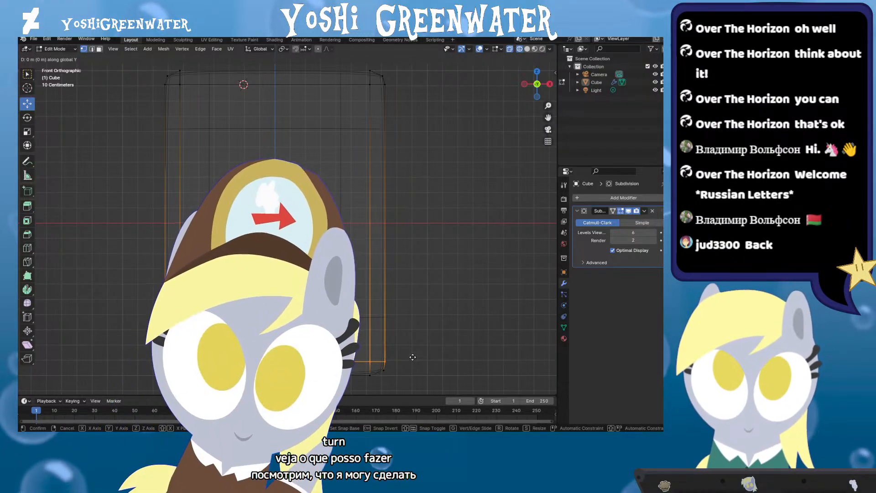
pyautogui.press('g')
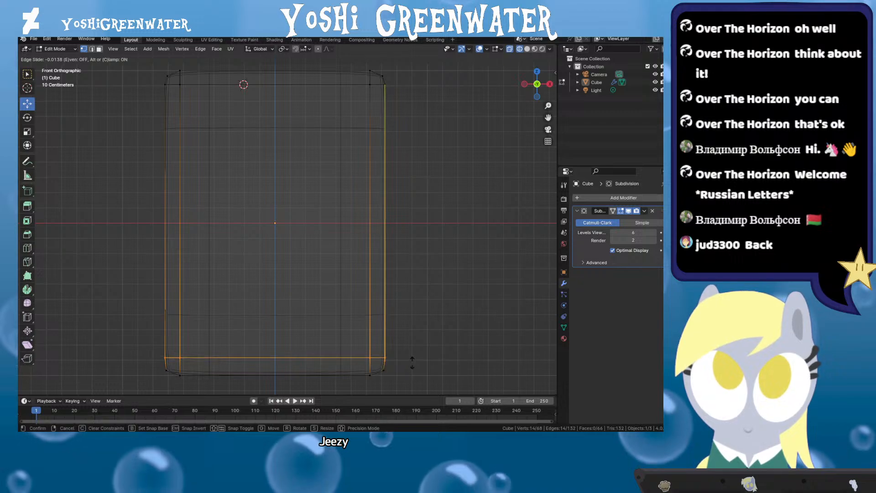
pyautogui.click(411, 361)
pyautogui.press('z')
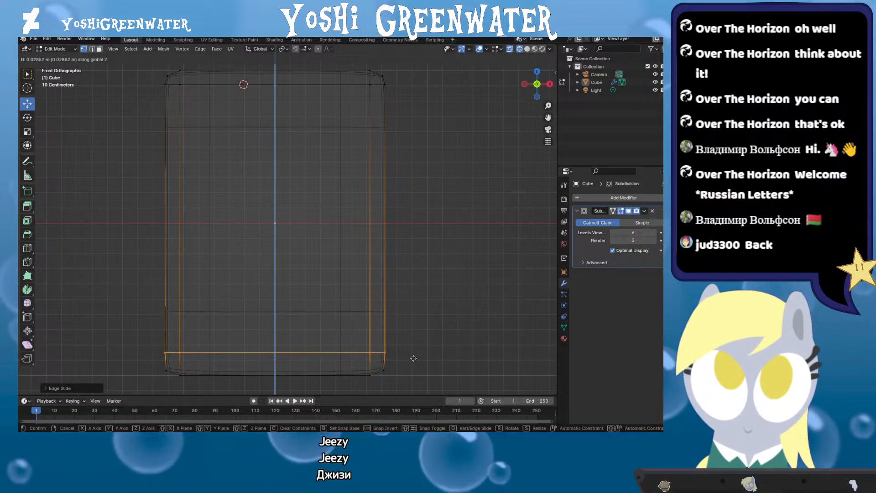
pyautogui.click(413, 358)
pyautogui.scroll(-2, 442, 305)
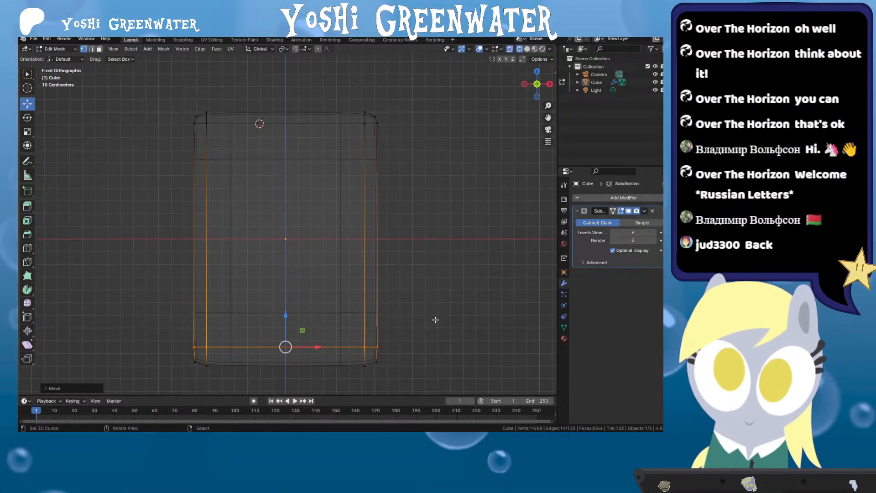
# Select the body's two vertical inner edge loops, scale them closer together along X and stretch them to about 1.003 along Z
pyautogui.moveTo(336, 88); pyautogui.dragTo(368, 370)
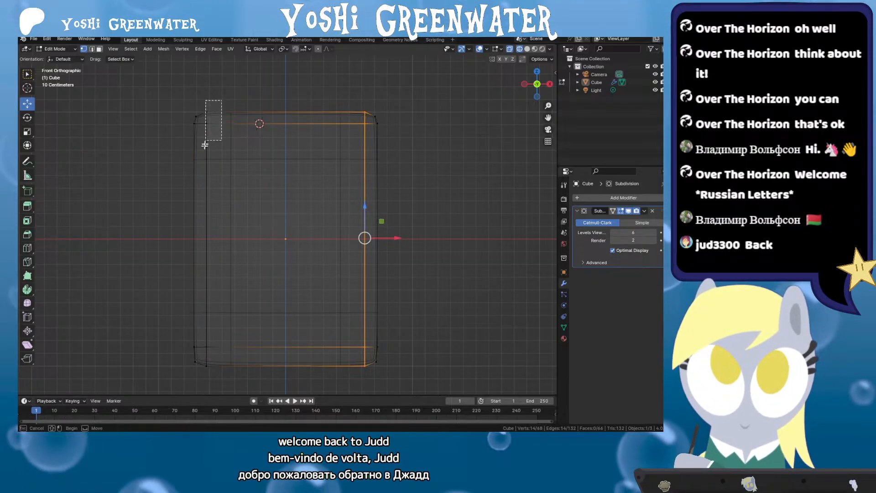
pyautogui.moveTo(205, 145); pyautogui.dragTo(201, 388)
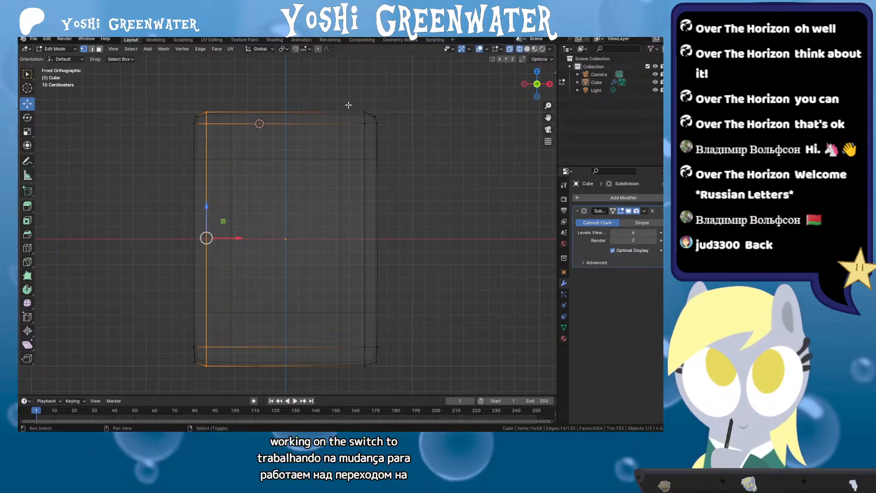
pyautogui.moveTo(348, 105); pyautogui.dragTo(373, 367)
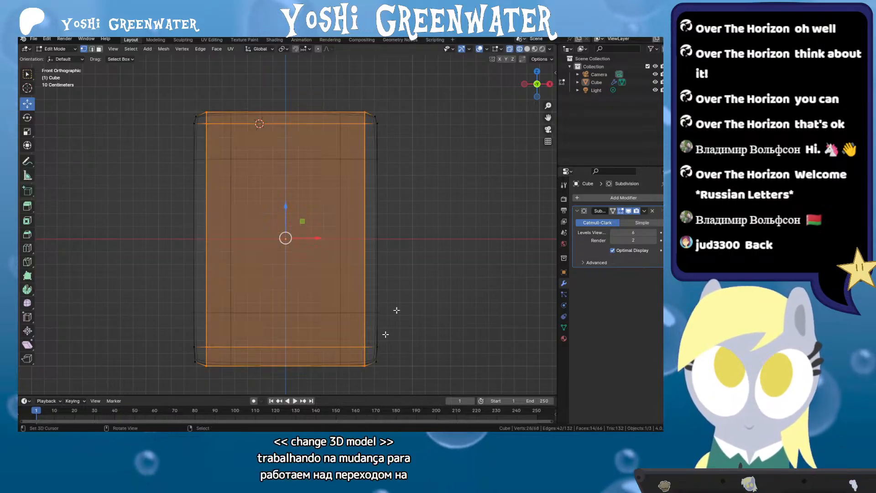
pyautogui.press('x')
pyautogui.click(454, 188)
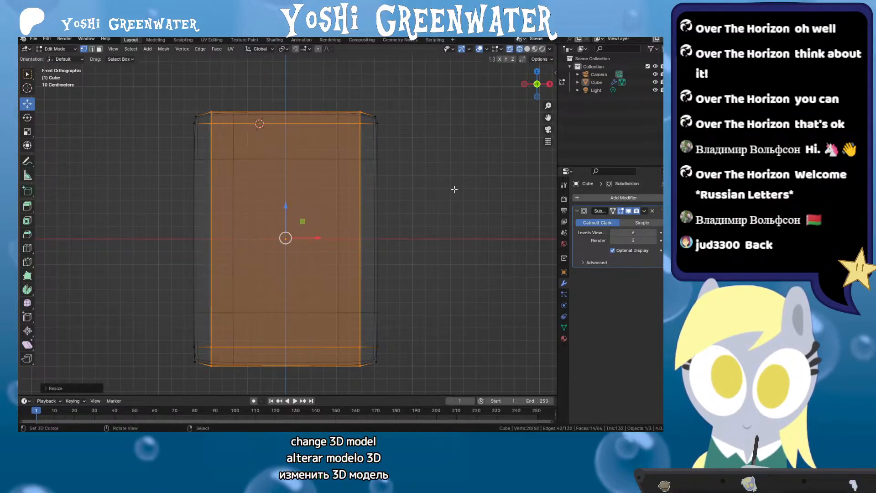
pyautogui.press('s')
pyautogui.press('z')
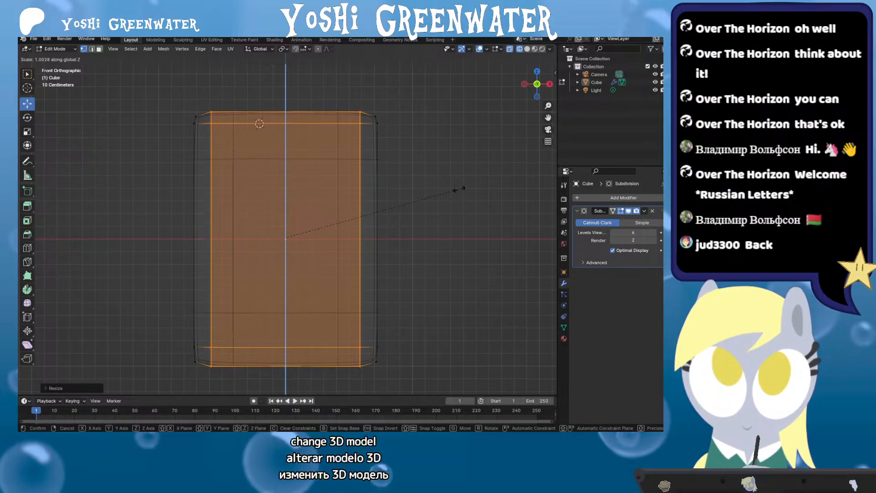
pyautogui.click(459, 189)
# Turn off wireframe shading, inspect the cartridge body from the side and back in Object Mode, and return to Edit Mode
pyautogui.press('Tab')
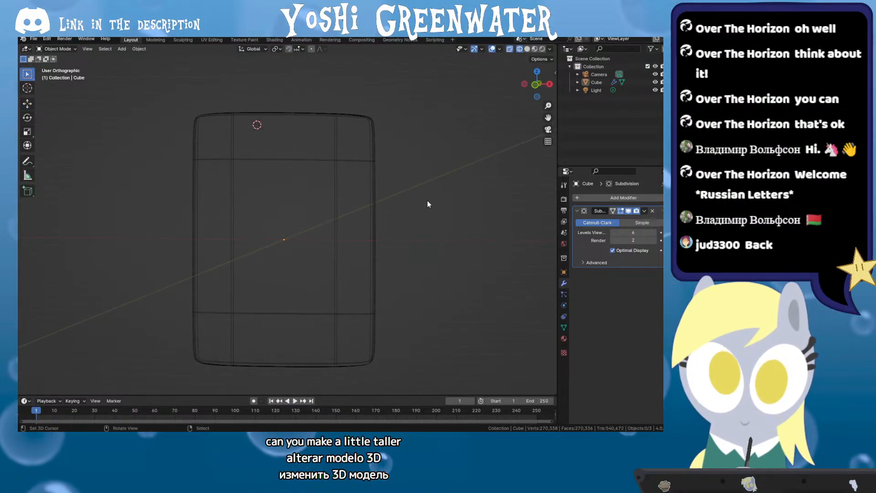
pyautogui.moveTo(427, 202); pyautogui.dragTo(347, 218)
pyautogui.press('Tab')
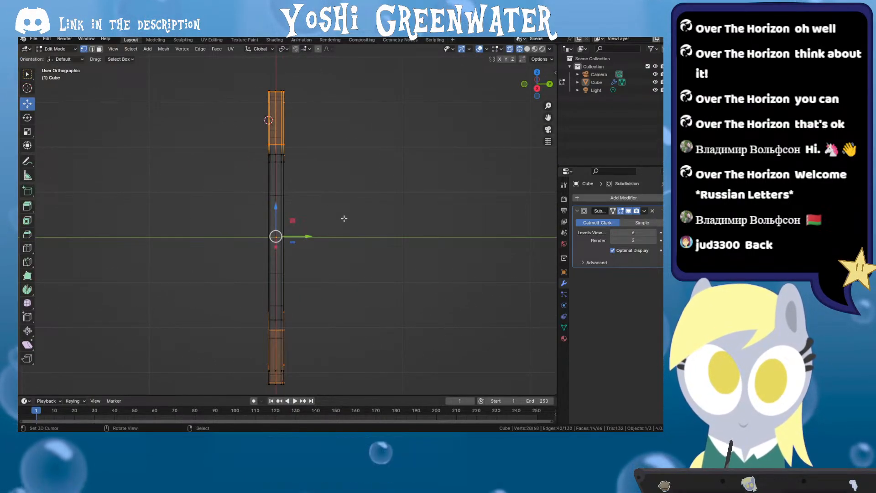
pyautogui.press('Tab')
pyautogui.hotkey('shift', 'z')
pyautogui.moveTo(299, 196)
pyautogui.mouseDown()
pyautogui.moveTo(346, 215)
pyautogui.moveTo(231, 234)
pyautogui.moveTo(313, 185)
pyautogui.mouseUp()
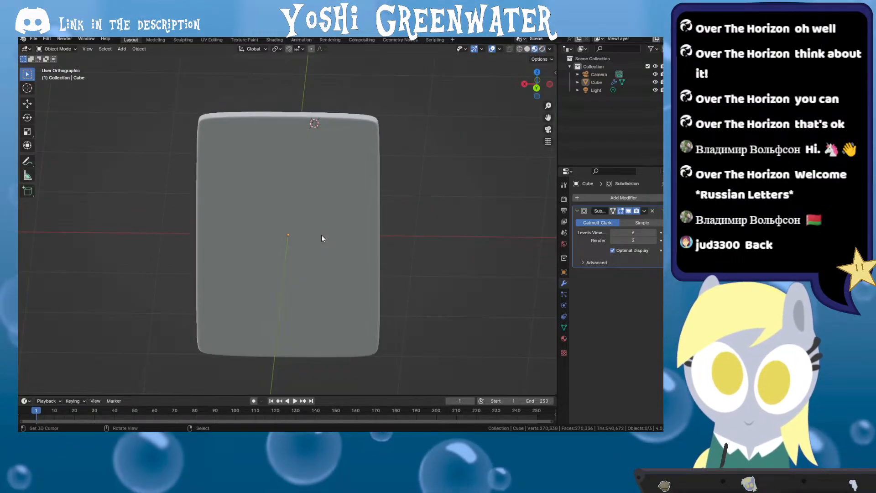
pyautogui.moveTo(321, 237); pyautogui.dragTo(326, 220)
pyautogui.press('Tab')
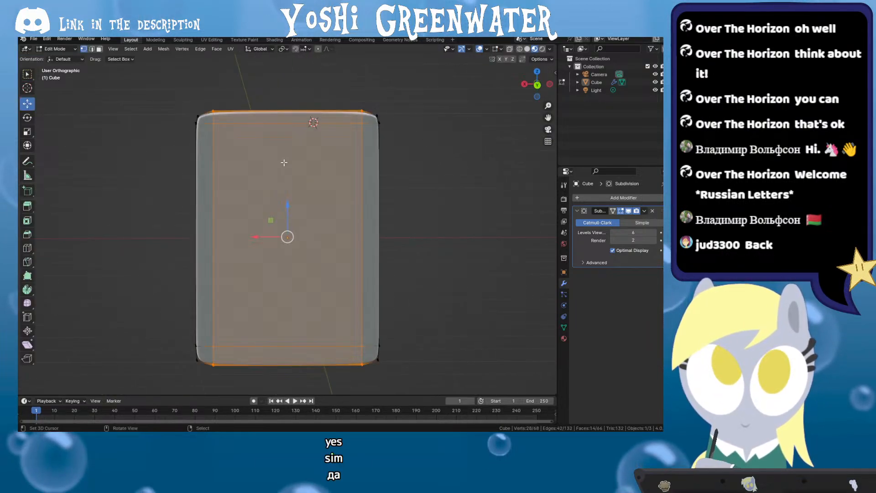
# In back orthographic view with see-through shading, select the body's inner top edge vertices and lower them about 0.03 m along Z
pyautogui.scroll(2, 284, 163)
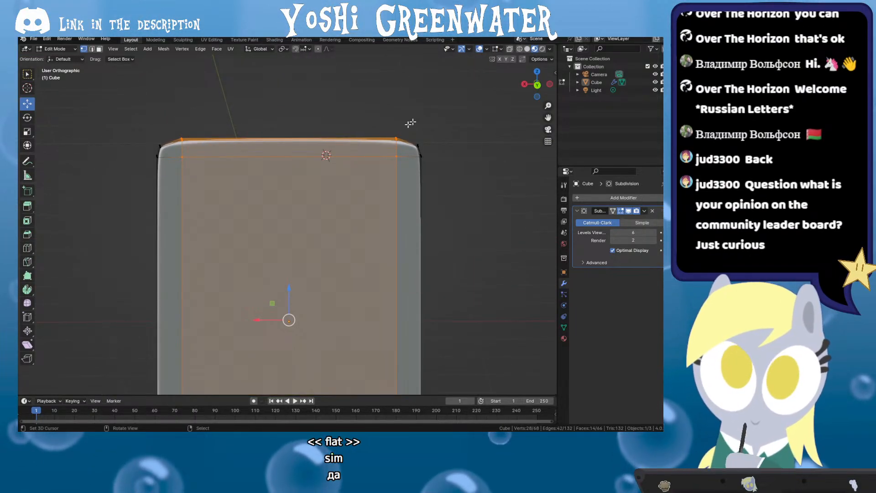
pyautogui.click(538, 85)
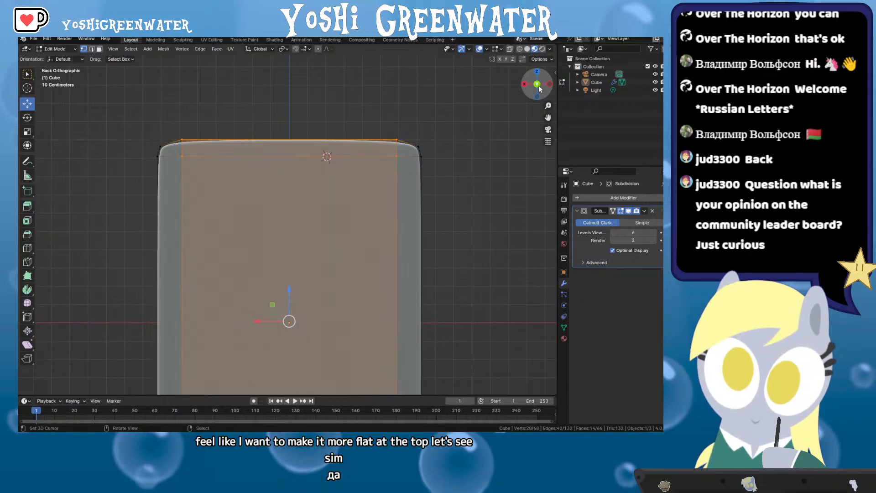
pyautogui.hotkey('alt', 'z')
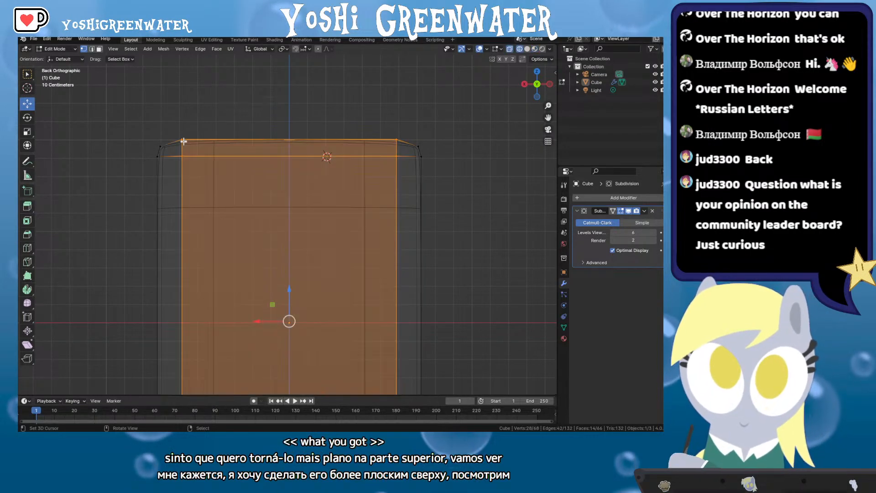
pyautogui.moveTo(195, 144); pyautogui.dragTo(195, 146)
pyautogui.moveTo(306, 108); pyautogui.dragTo(408, 146)
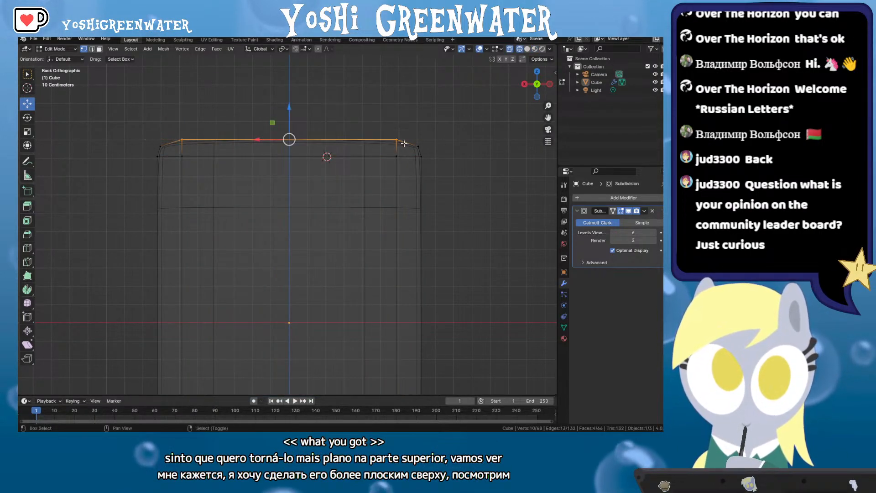
pyautogui.press('g')
pyautogui.press('z')
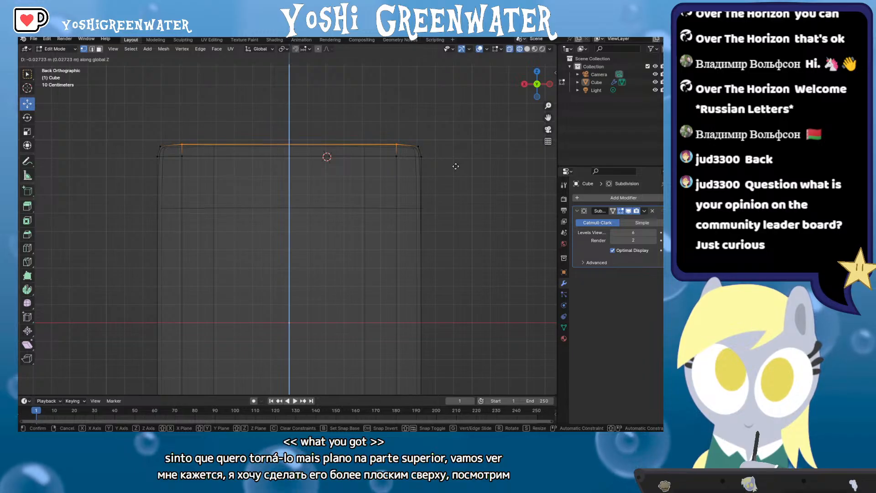
pyautogui.click(457, 178)
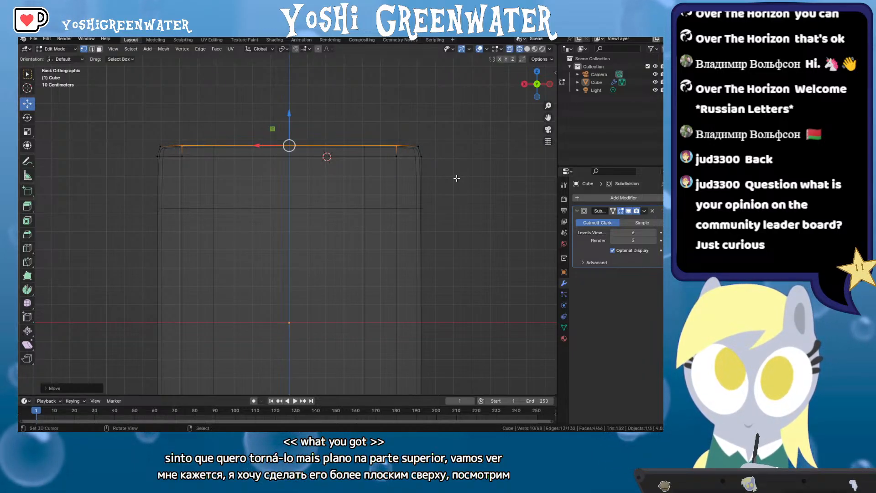
# Return to Object Mode with rendered shading and inspect the cartridge's top edge from the side
pyautogui.press('Tab')
pyautogui.hotkey('shift', 'z')
pyautogui.moveTo(425, 160); pyautogui.dragTo(353, 186)
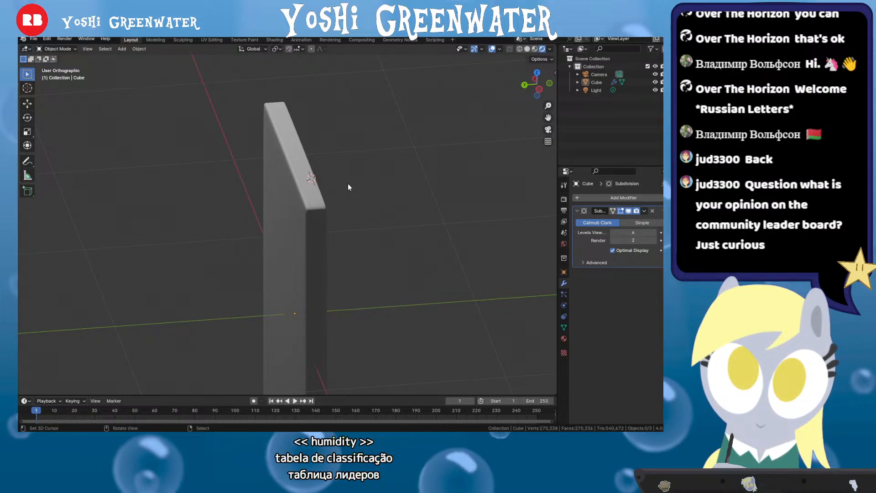
# Select the scene's light and, in a perspective view, move it closer to the cartridge at about X 1.02 m, Y 1.13 m
pyautogui.click(591, 92)
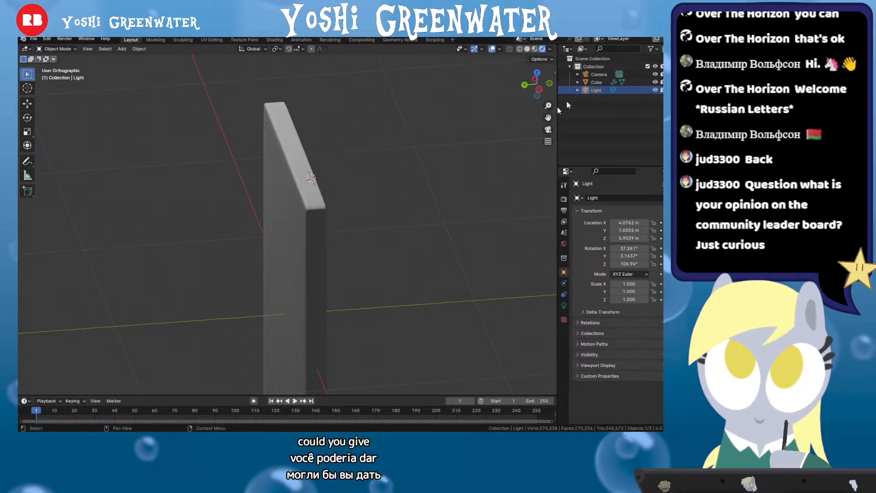
pyautogui.scroll(-8, 283, 182)
pyautogui.press('KP_5')
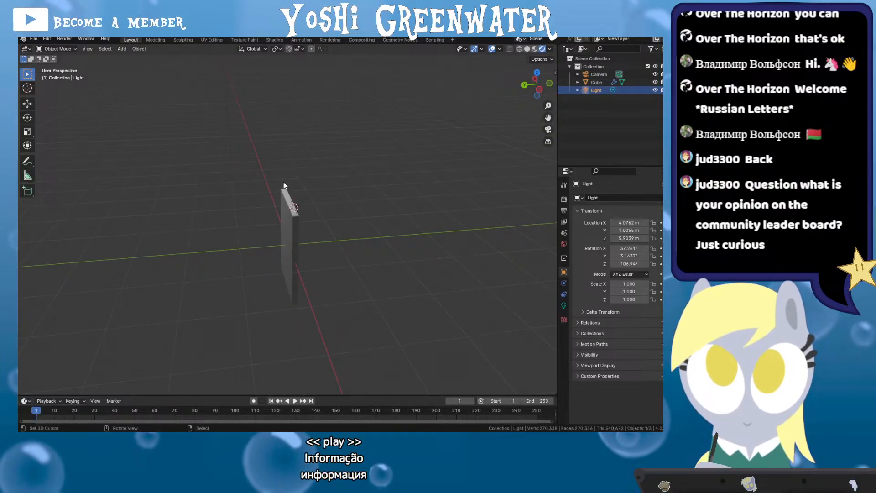
pyautogui.moveTo(299, 148); pyautogui.dragTo(362, 185)
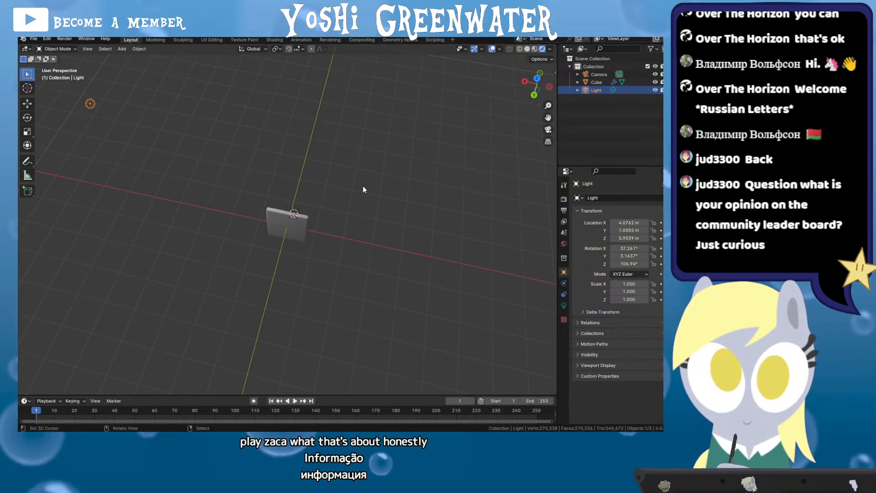
pyautogui.scroll(-2, 122, 121)
pyautogui.moveTo(190, 166); pyautogui.dragTo(248, 183)
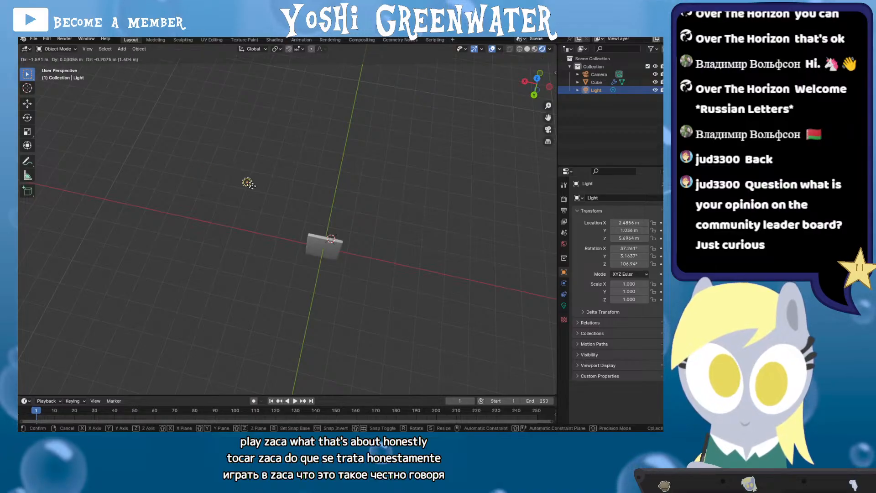
pyautogui.click(297, 200)
# Lower the light along Z and shift it across the cartridge to about X 0.2 m, Y -0.7 m
pyautogui.moveTo(307, 225); pyautogui.dragTo(258, 196)
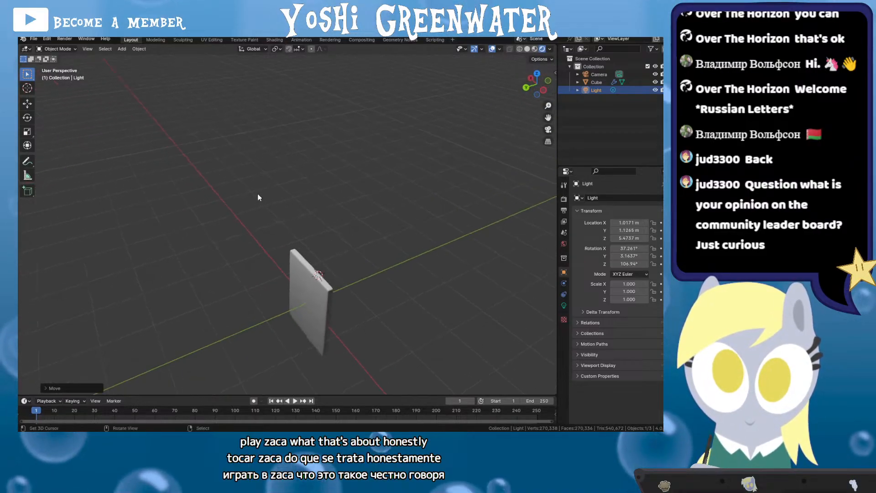
pyautogui.press('g')
pyautogui.press('z')
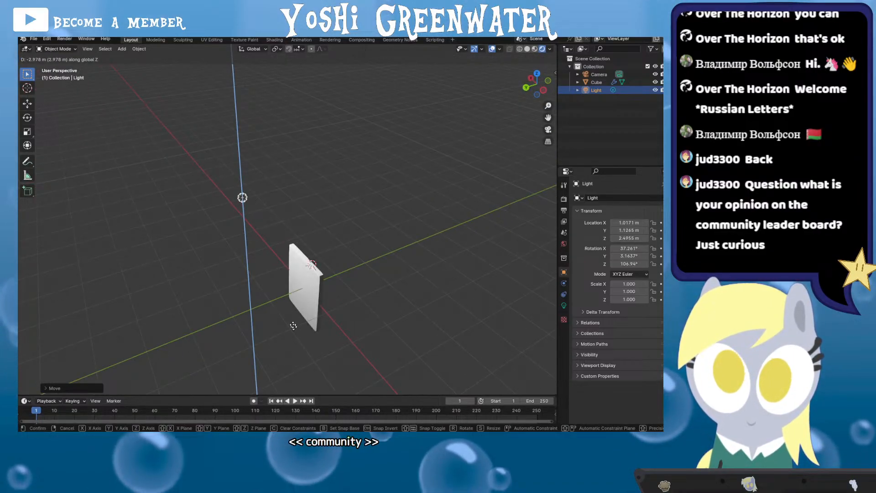
pyautogui.click(291, 283)
pyautogui.press('g')
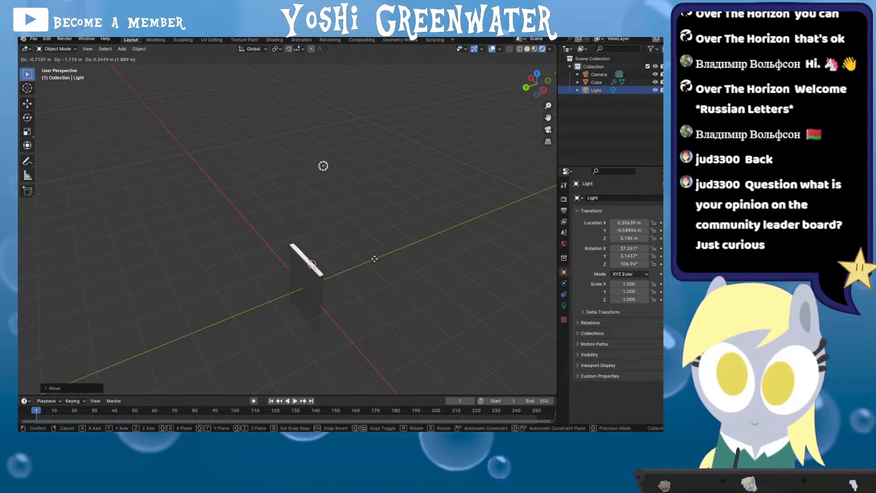
pyautogui.click(374, 258)
# Orbit to the cartridge's other face and lower the light along Z to about 2.56 m
pyautogui.moveTo(347, 272); pyautogui.dragTo(297, 242)
pyautogui.press('g')
pyautogui.press('z')
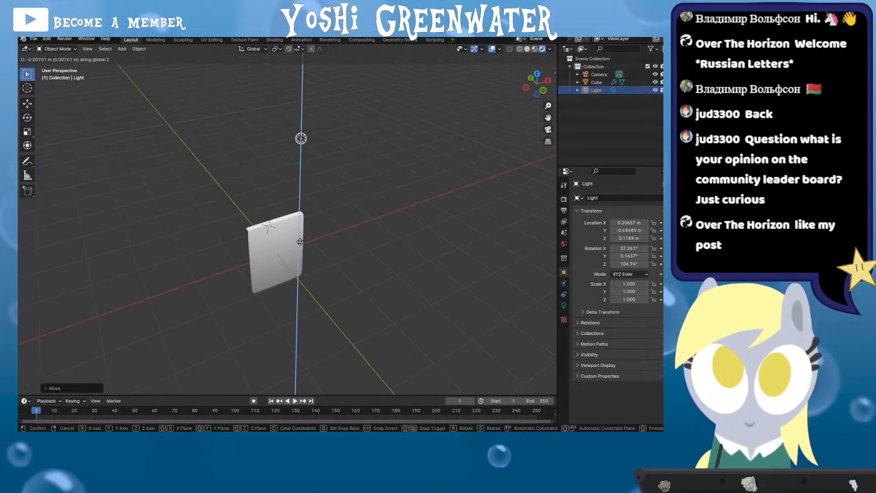
pyautogui.click(297, 269)
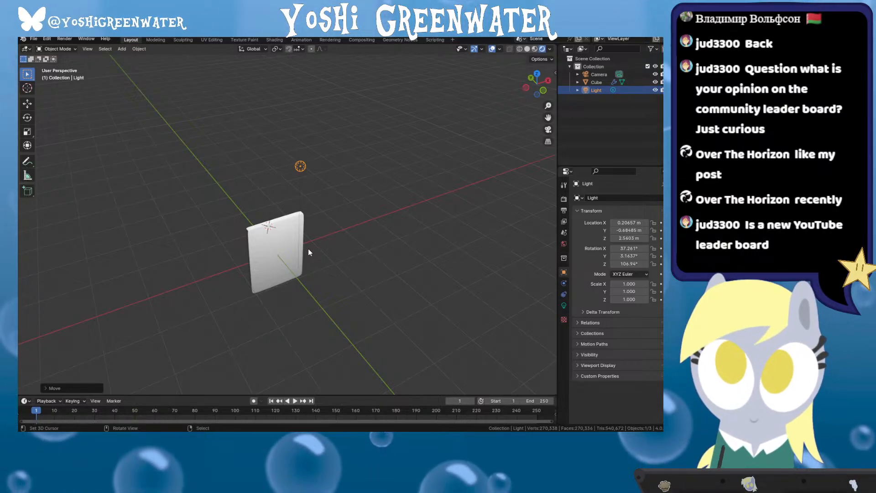
# Duplicate the light, place the copy at about X -1.51 m, Y 0.62 m, Z 2.63 m, and save the file
pyautogui.moveTo(338, 231); pyautogui.dragTo(346, 238)
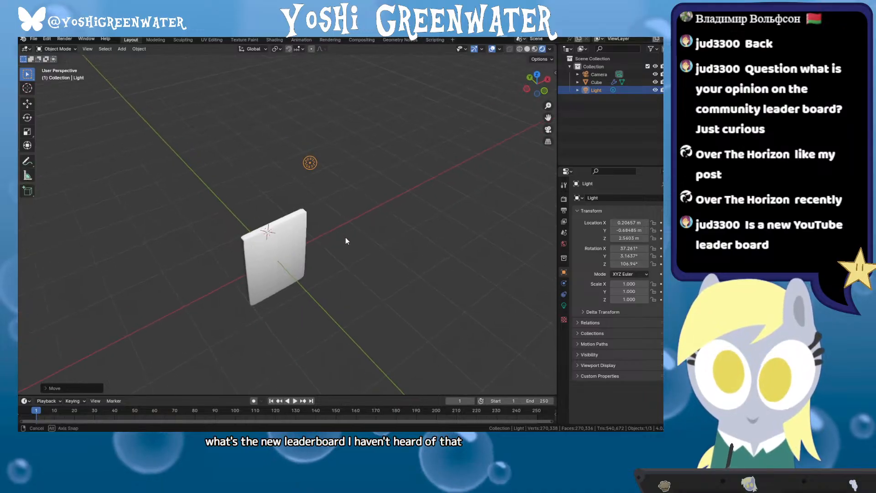
pyautogui.press('F3')
pyautogui.click(364, 252)
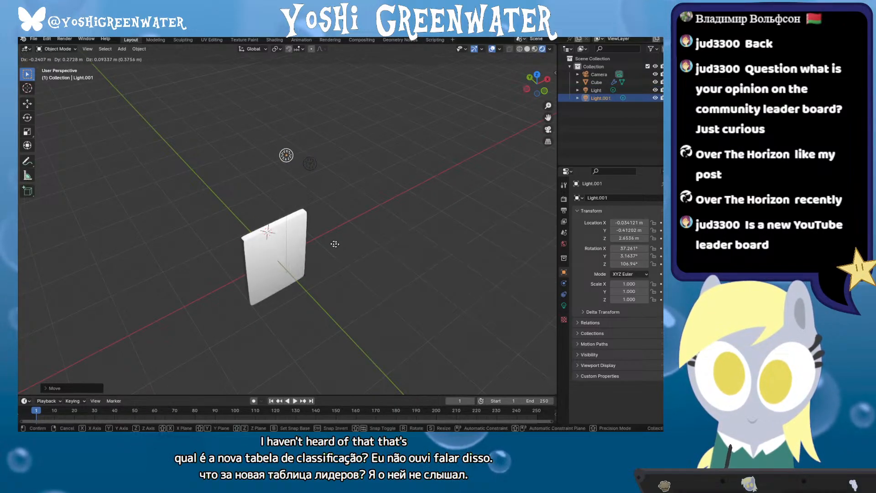
pyautogui.click(220, 245)
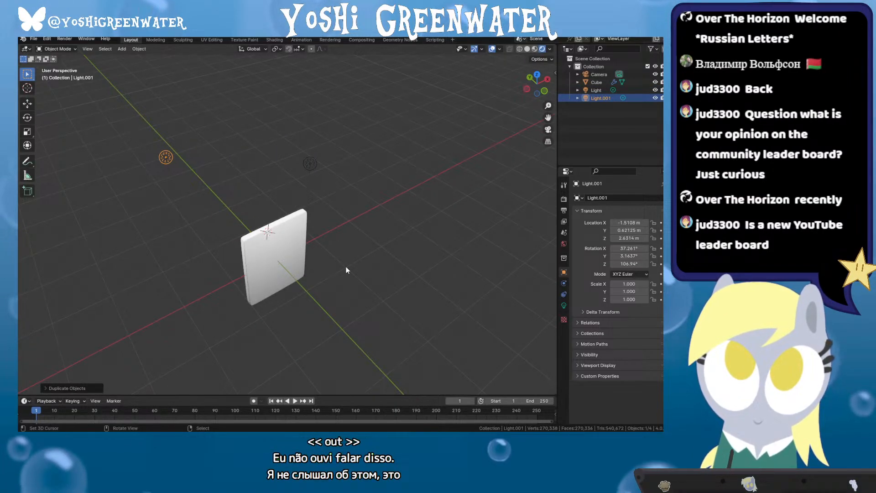
pyautogui.hotkey('ctrl', 's')
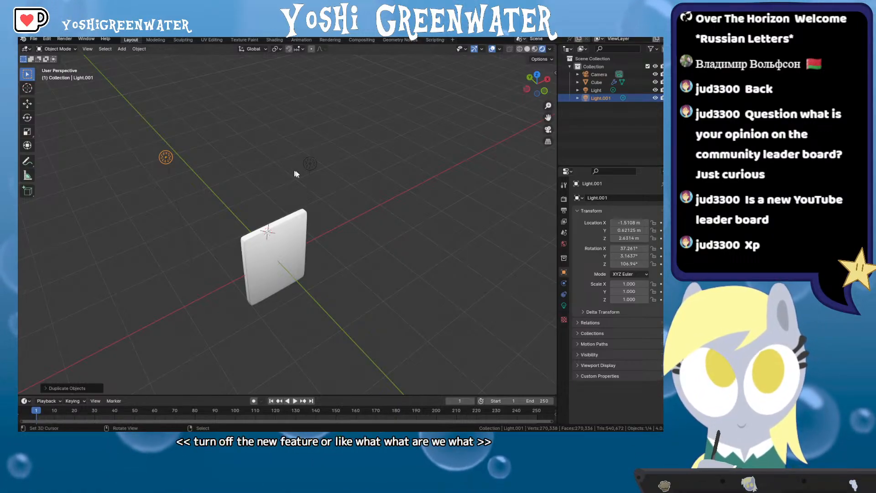
# Examine the lit cartridge from several sides, enter Edit Mode on its body and check the front and back views
pyautogui.click(353, 193)
pyautogui.moveTo(319, 215); pyautogui.dragTo(340, 159)
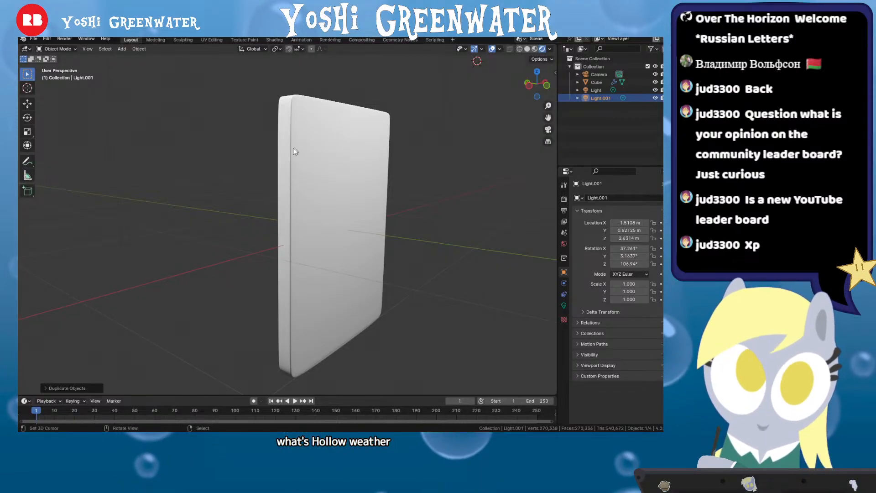
pyautogui.moveTo(294, 108); pyautogui.dragTo(307, 141)
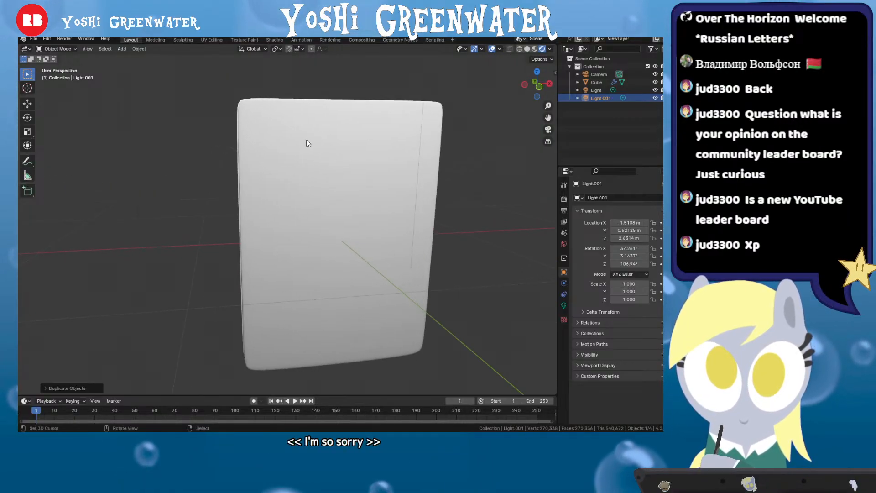
pyautogui.click(307, 142)
pyautogui.press('Tab')
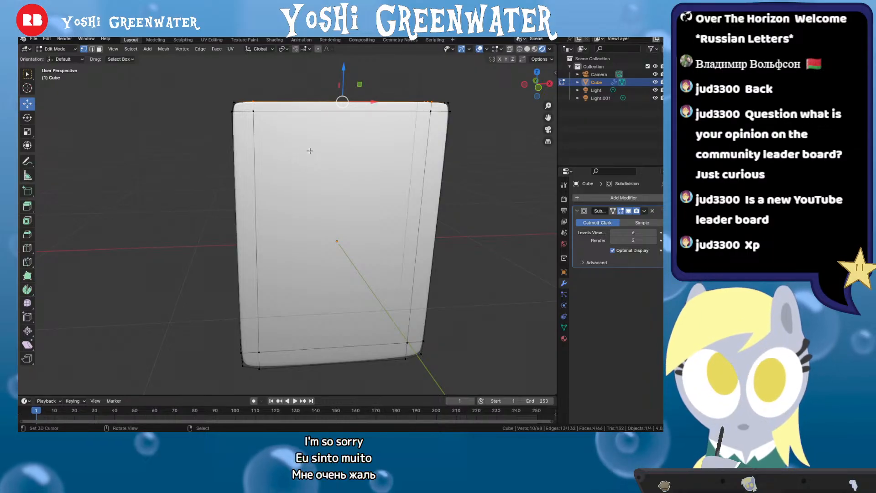
pyautogui.click(539, 90)
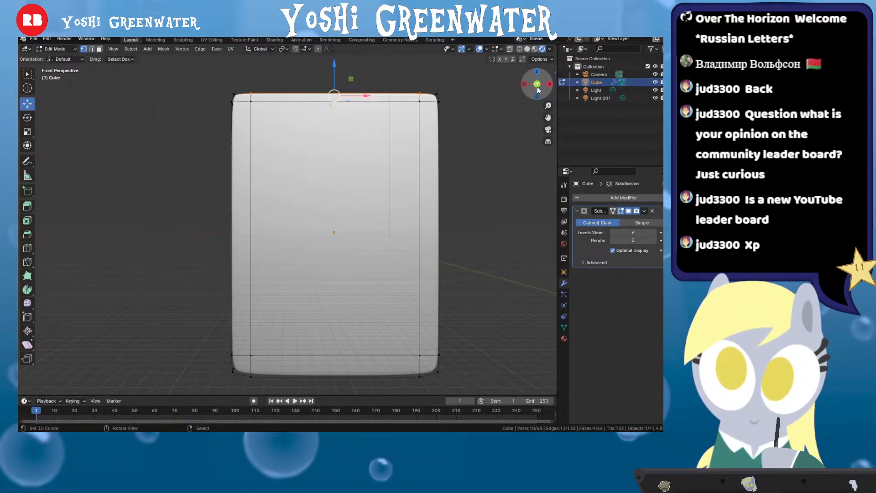
pyautogui.click(537, 88)
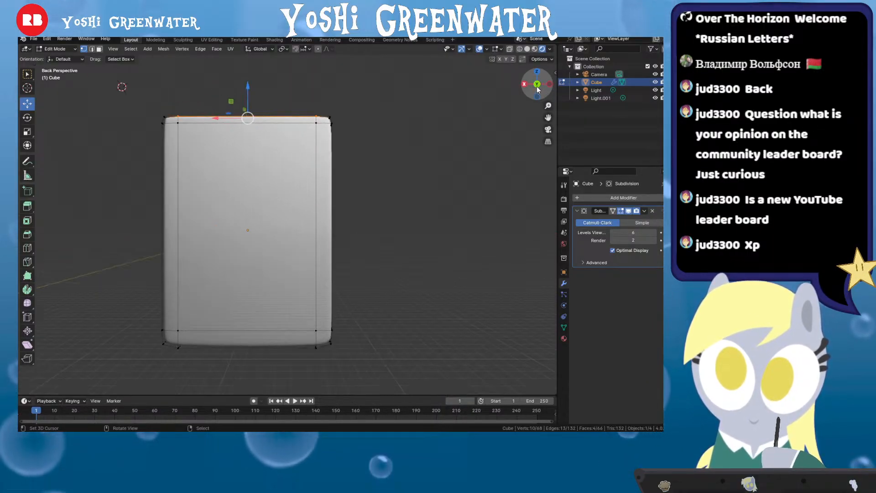
# Switch to face selection, check the cartridge through the camera, and select the body's large front face
pyautogui.press('3')
pyautogui.rightClick(252, 203)
pyautogui.moveTo(252, 202); pyautogui.dragTo(307, 219)
pyautogui.scroll(-5, 292, 200)
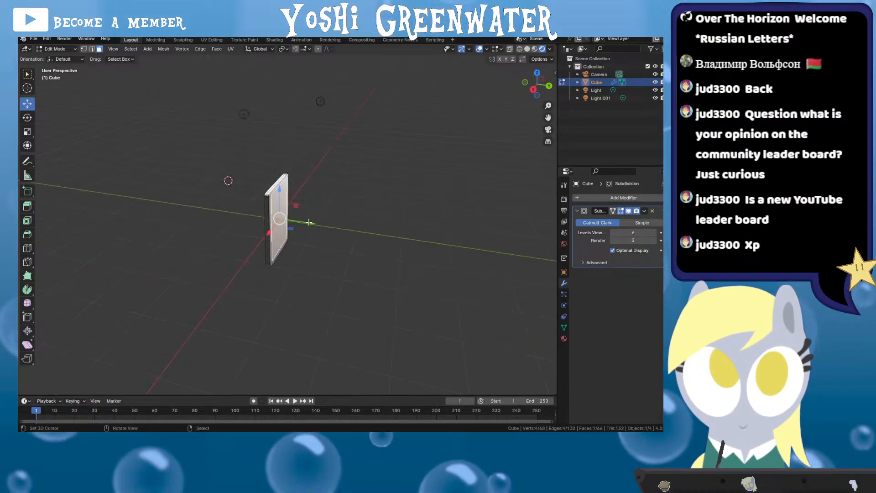
pyautogui.press('KP_0')
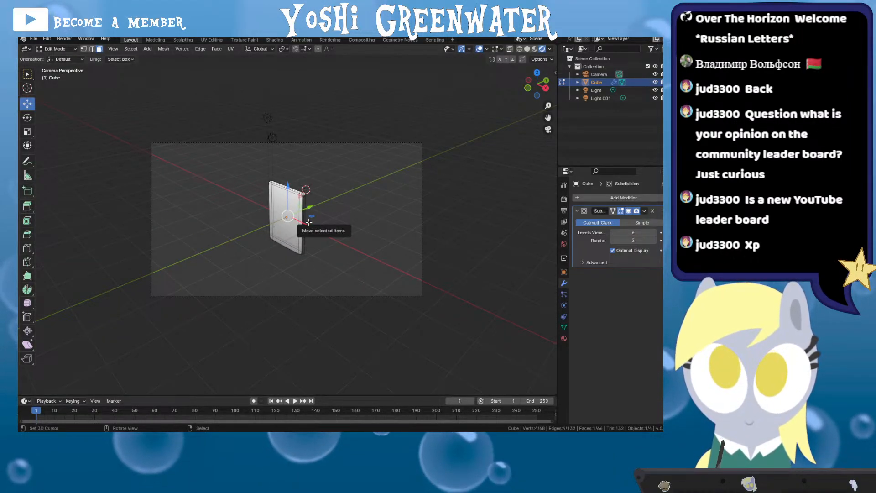
pyautogui.press('KP_0')
pyautogui.moveTo(263, 205); pyautogui.dragTo(425, 200)
pyautogui.rightClick(287, 210)
pyautogui.scroll(3, 287, 210)
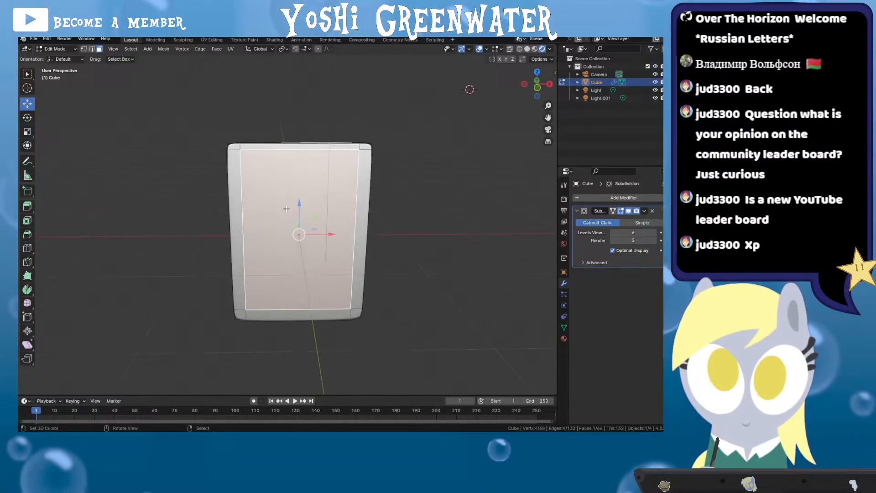
pyautogui.moveTo(287, 209); pyautogui.dragTo(278, 192)
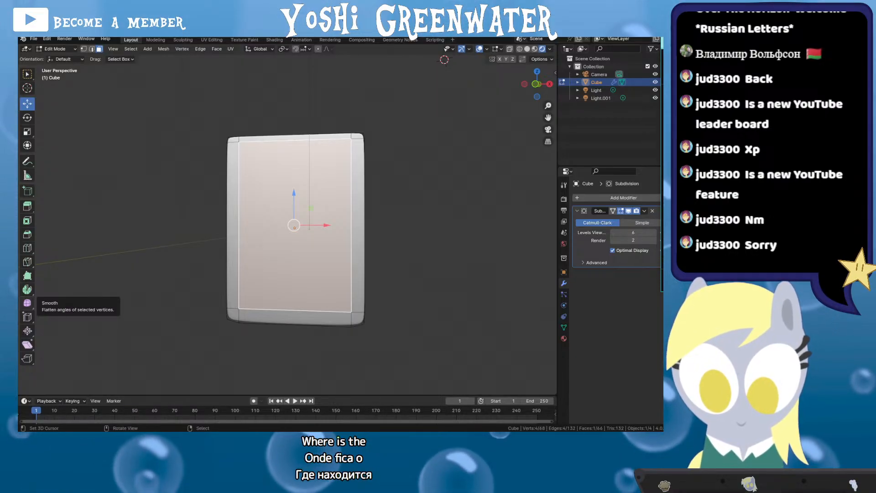
# Switch to the browser and read the availability and eligibility sections of the YouTube Help article on the leaderboard for hyped videos
pyautogui.moveTo(19, 45); pyautogui.dragTo(183, 45)
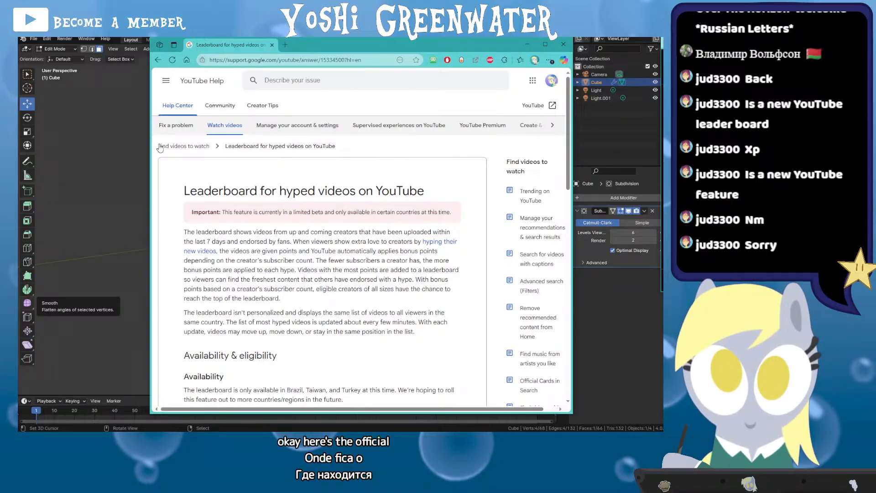
pyautogui.scroll(-2, 200, 165)
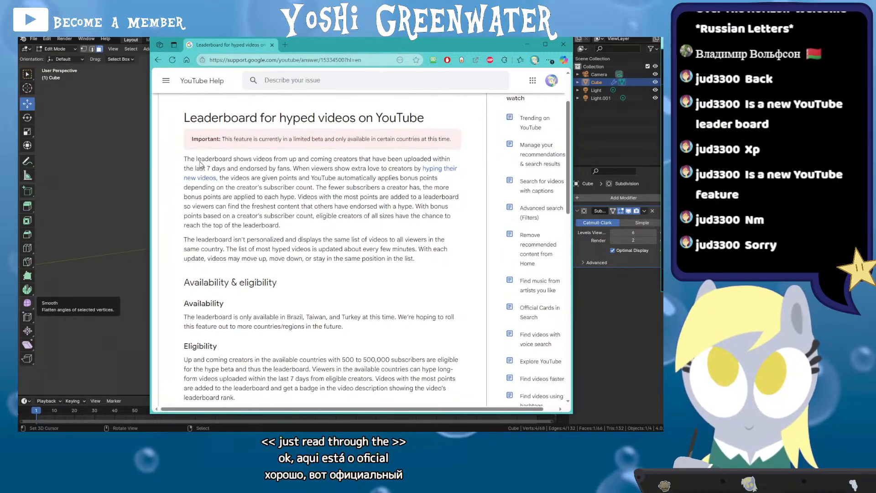
pyautogui.scroll(-3, 199, 165)
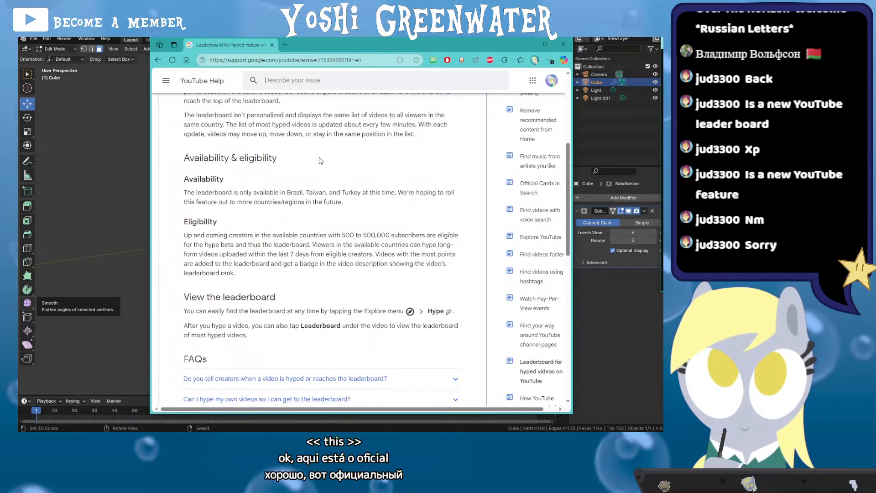
pyautogui.moveTo(215, 193); pyautogui.dragTo(340, 191)
pyautogui.moveTo(403, 195); pyautogui.dragTo(403, 195)
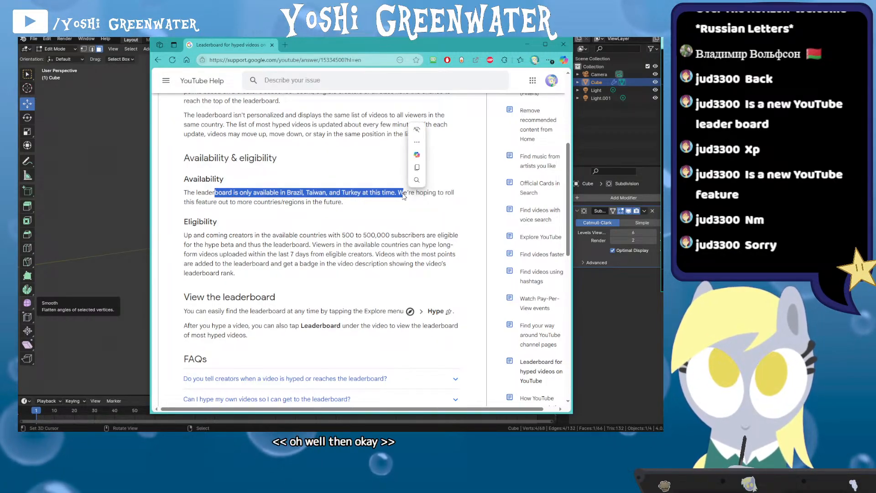
pyautogui.click(396, 210)
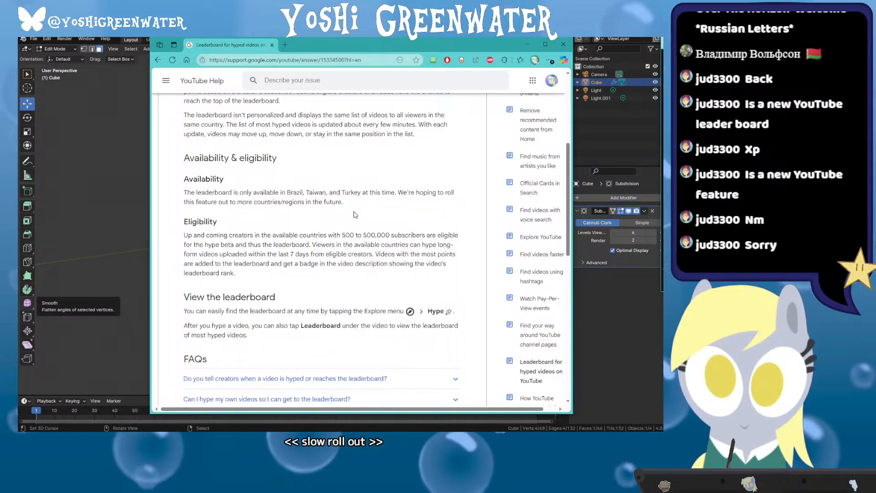
pyautogui.scroll(-1, 337, 200)
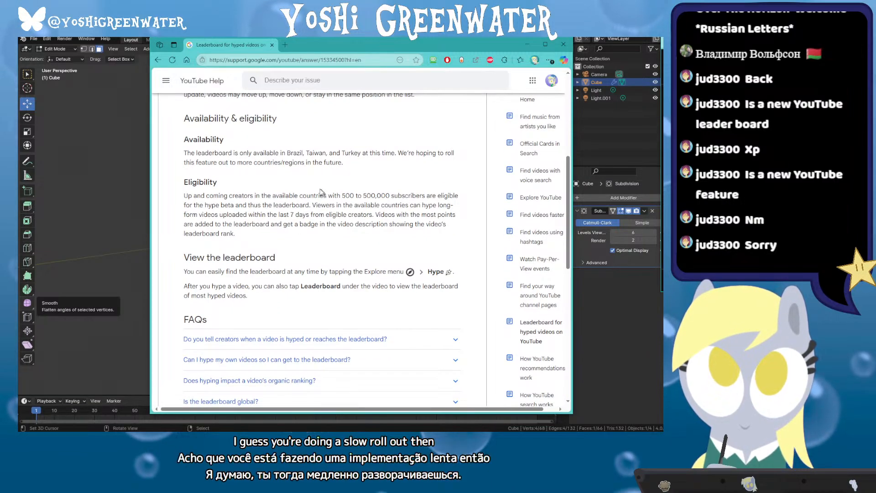
# Read the YouTube Help article on the hyped-videos leaderboard, including the FAQ answer about hyping your own videos
pyautogui.scroll(4, 312, 172)
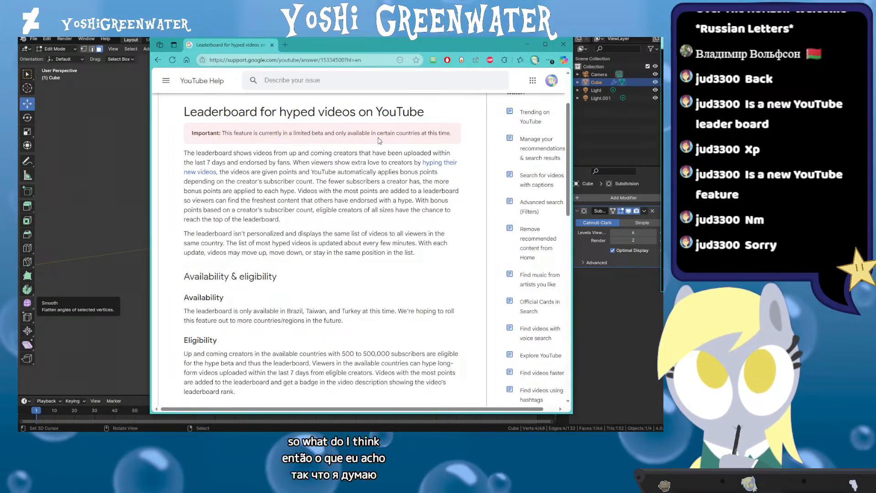
pyautogui.scroll(-1, 378, 141)
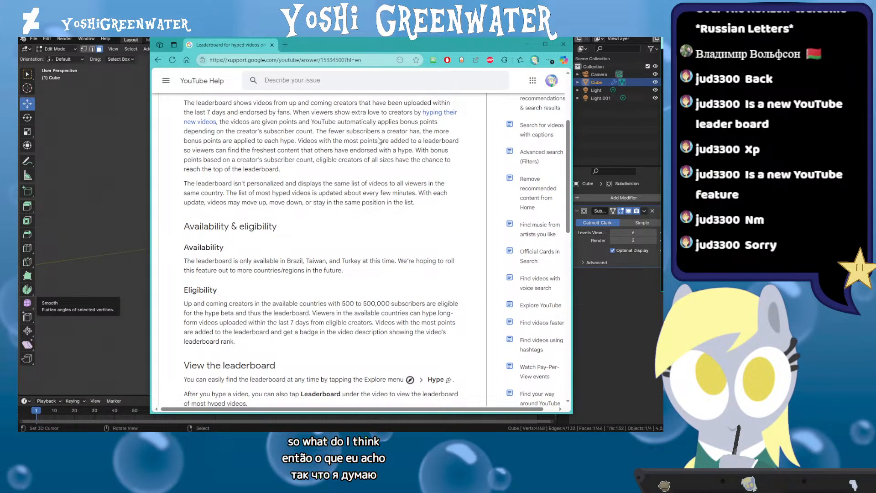
pyautogui.scroll(-3, 379, 141)
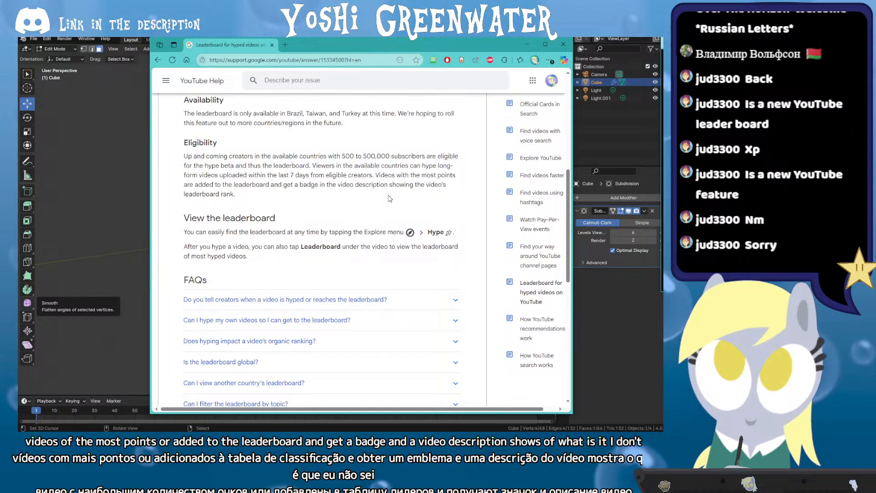
pyautogui.scroll(-2, 384, 196)
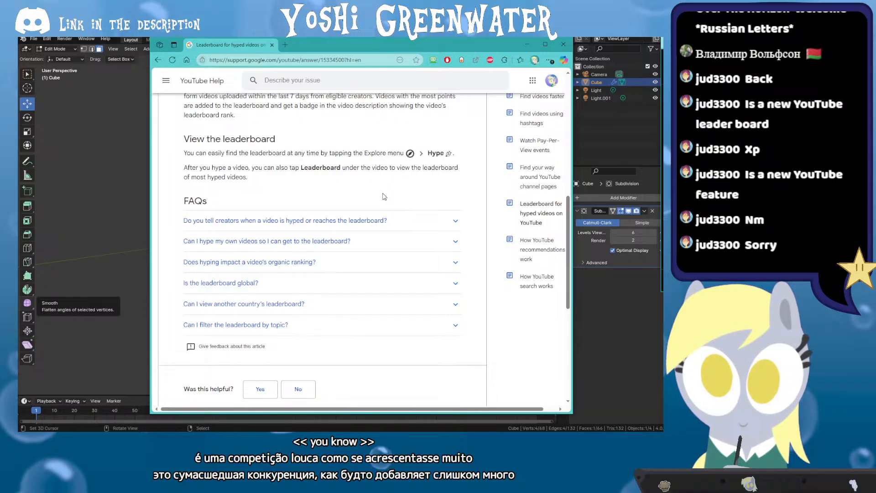
pyautogui.scroll(-1, 382, 196)
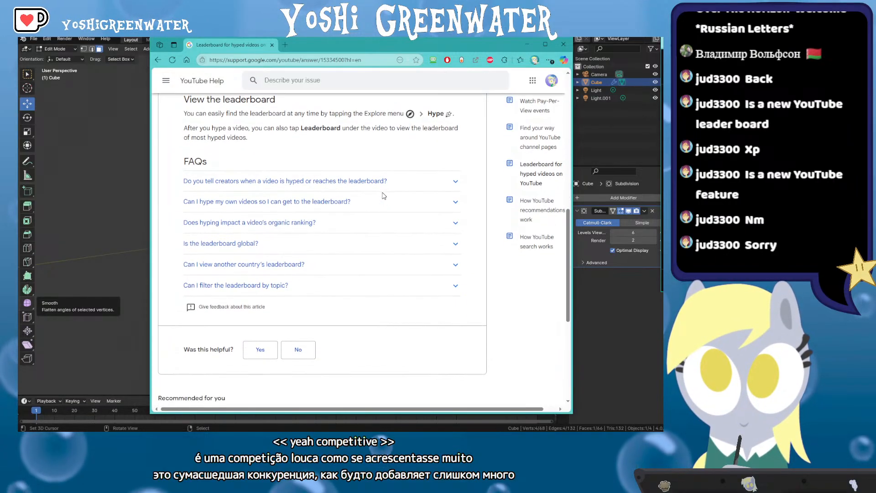
pyautogui.click(415, 205)
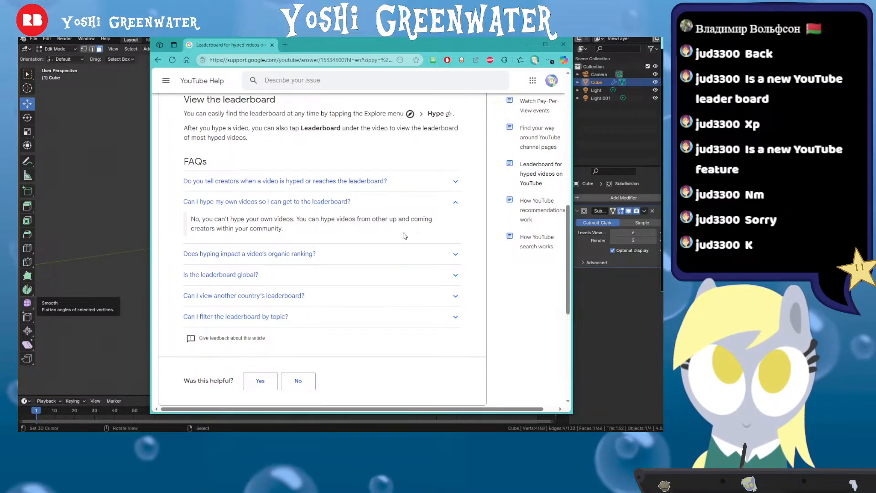
pyautogui.scroll(15, 403, 236)
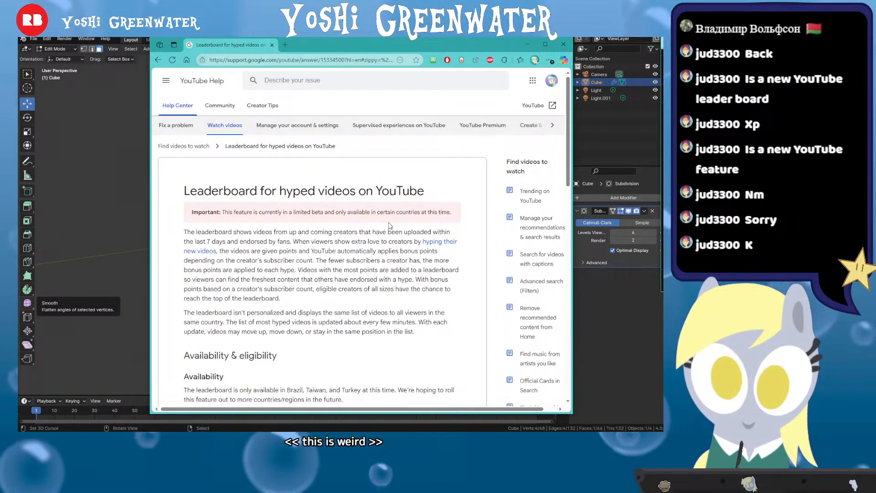
pyautogui.scroll(-8, 390, 226)
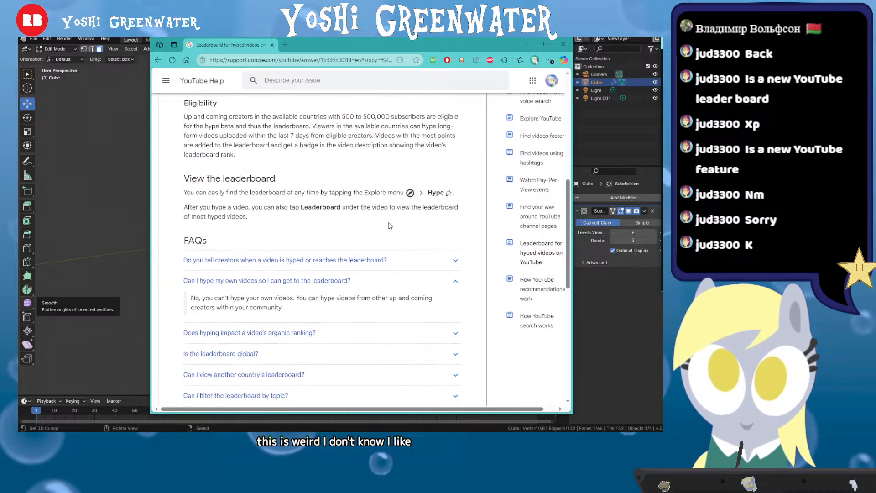
pyautogui.scroll(-1, 390, 226)
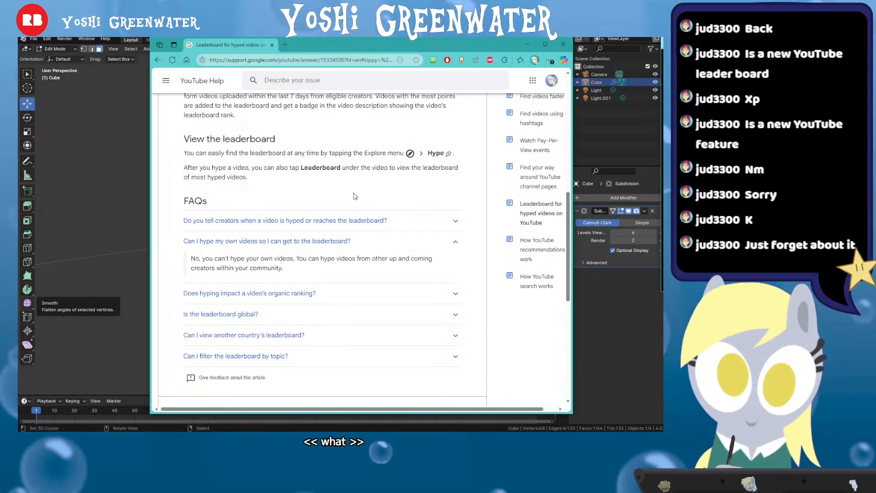
# Switch back to Blender and extrude the cartridge's large front face, scaling it inward to form a smaller inner panel
pyautogui.click(527, 44)
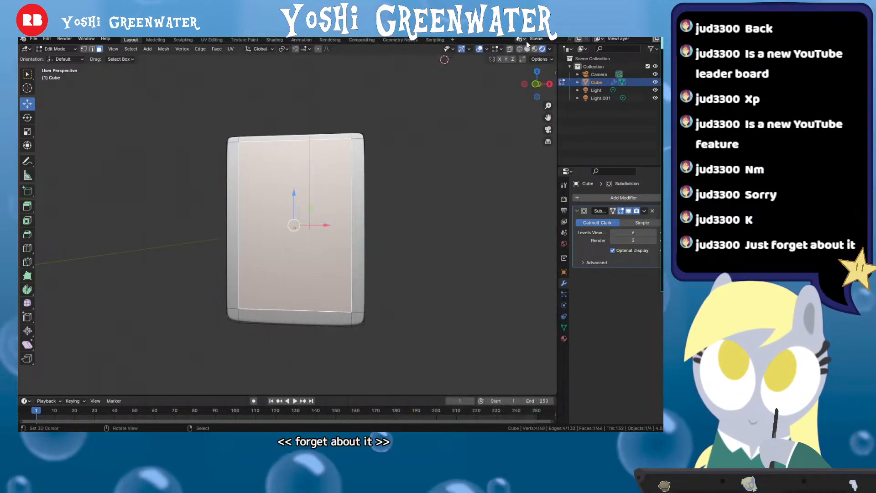
pyautogui.moveTo(226, 237); pyautogui.dragTo(234, 248)
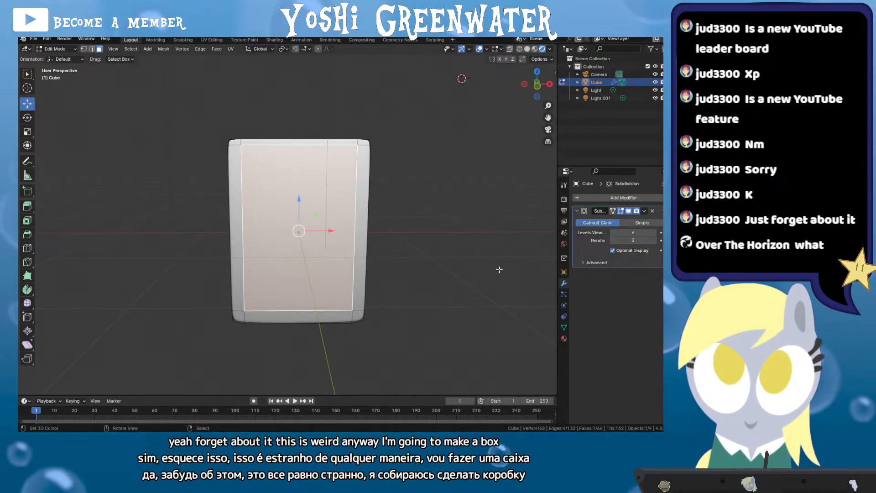
pyautogui.scroll(2, 274, 214)
pyautogui.press('e')
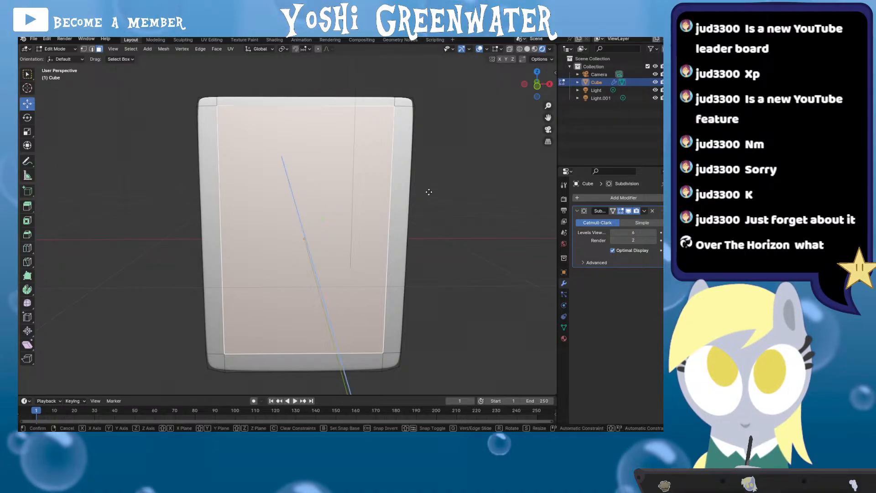
pyautogui.press('s')
pyautogui.click(389, 184)
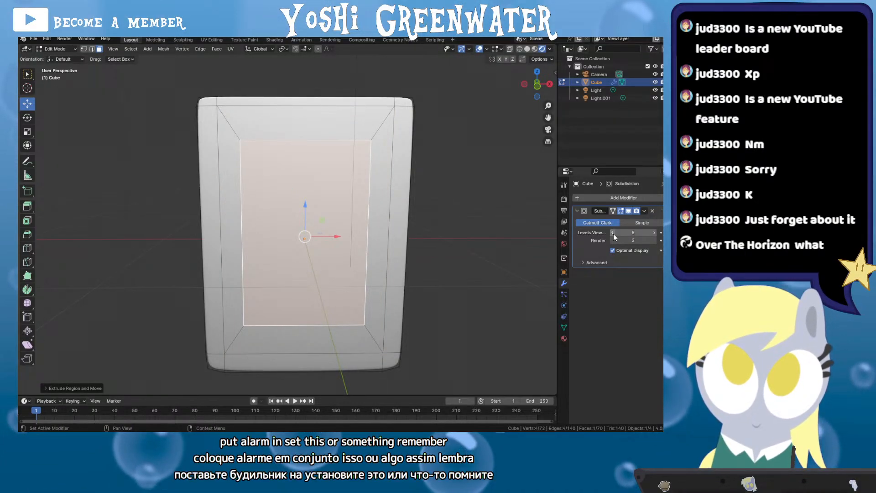
# Set the Subdivision modifier's viewport level to 2 and turn off its display in the viewport
pyautogui.moveTo(615, 234); pyautogui.dragTo(586, 234)
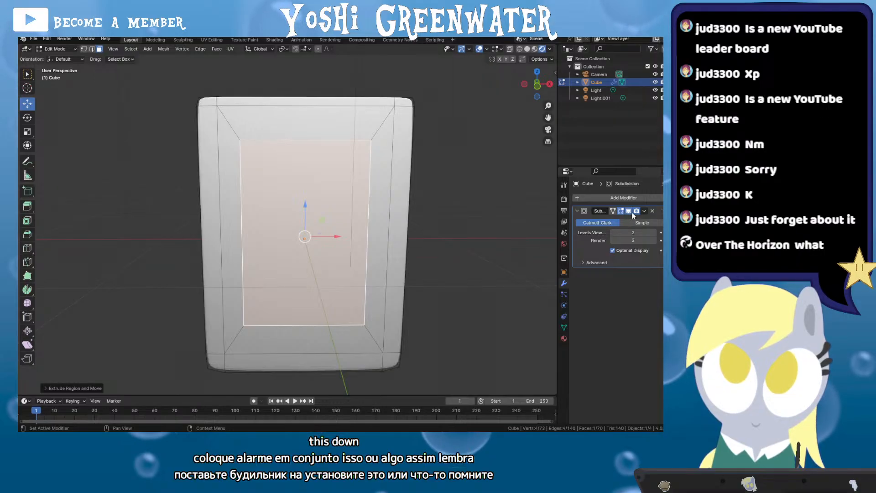
pyautogui.click(629, 211)
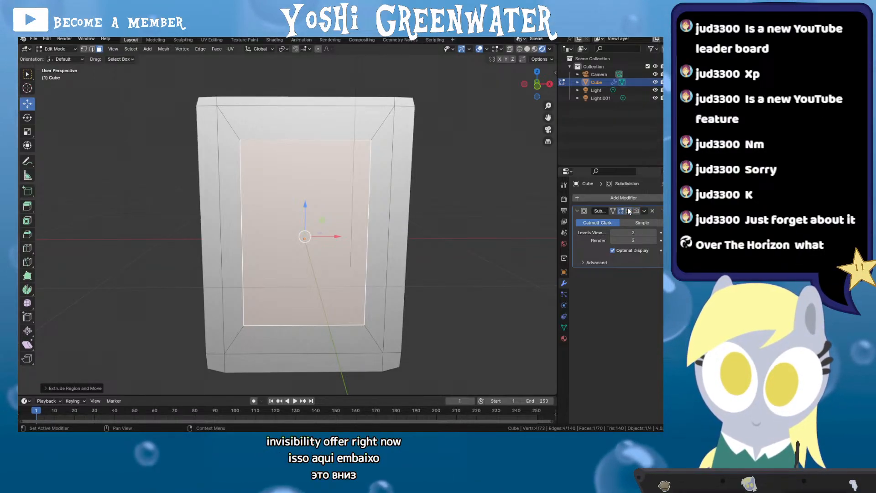
# Move the inner front panel up along Z and rescale it into a shorter, wider label area near the cartridge's upper edge
pyautogui.press('g')
pyautogui.press('z')
pyautogui.click(418, 145)
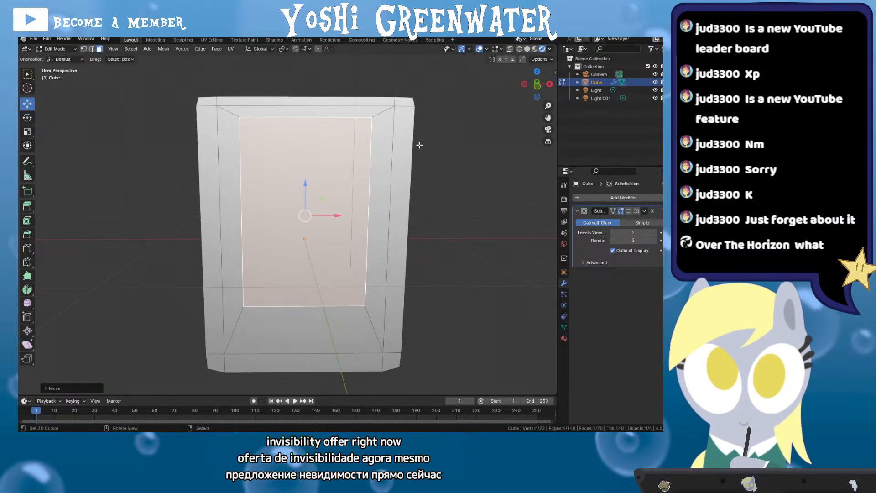
pyautogui.press('s')
pyautogui.press('z')
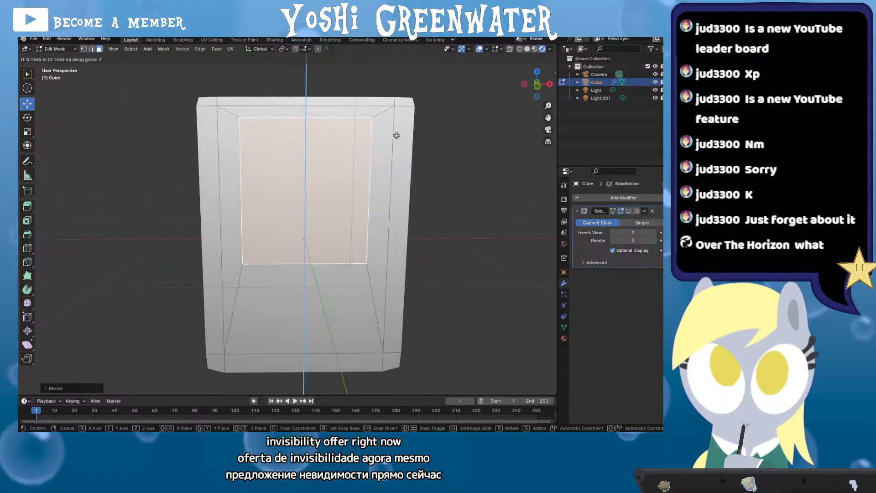
pyautogui.click(400, 145)
pyautogui.press('s')
pyautogui.click(413, 137)
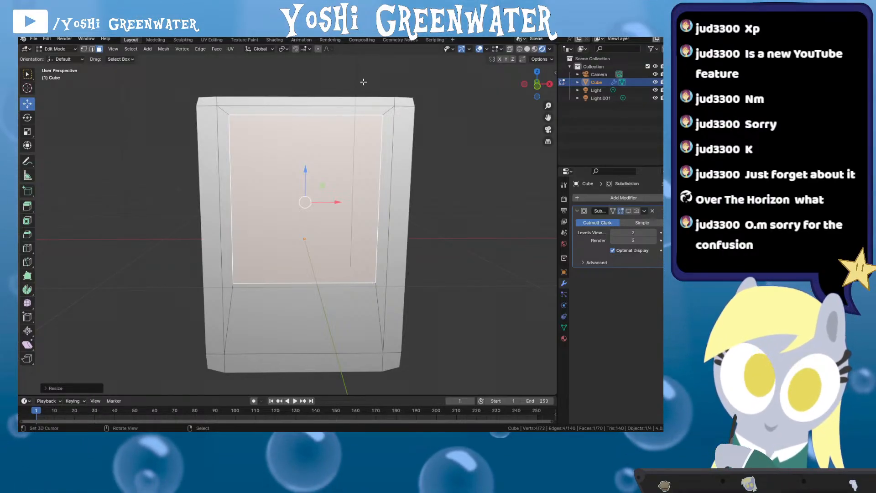
# Enlarge the inner front panel and lower it slightly along Z so it nearly fills the width between the cartridge's side edges
pyautogui.press('s')
pyautogui.click(478, 130)
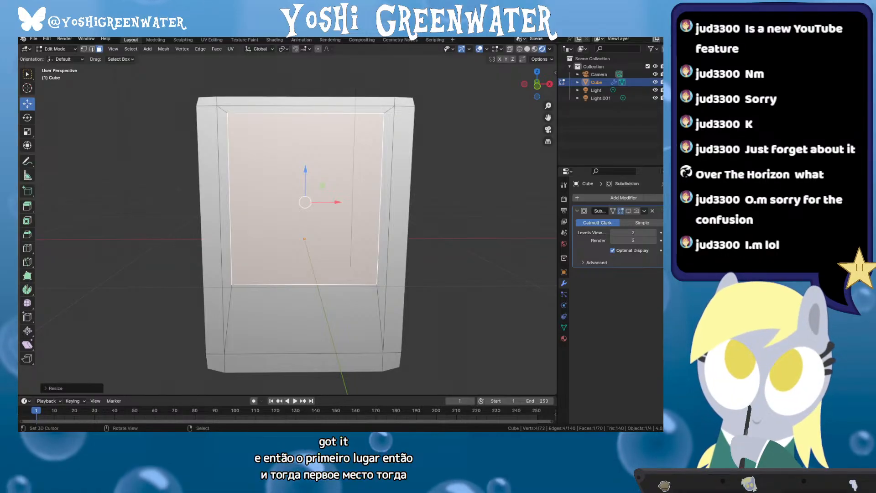
pyautogui.press('g')
pyautogui.press('z')
pyautogui.click(252, 268)
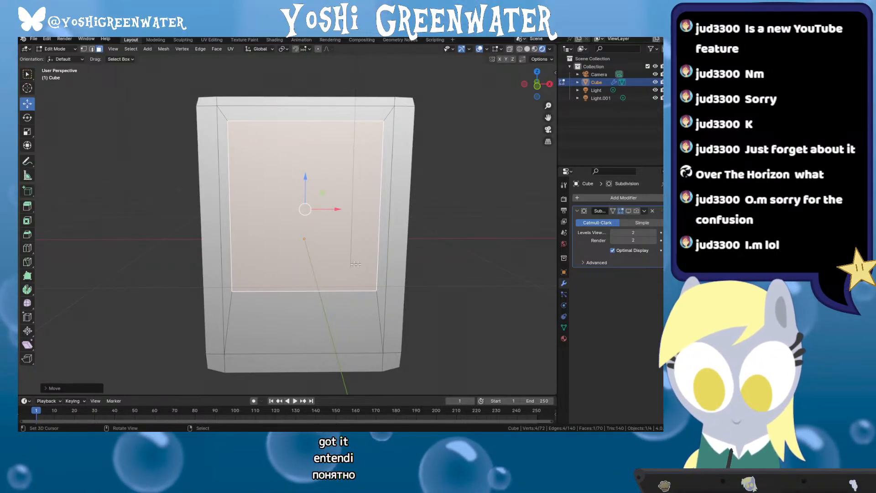
pyautogui.press('s')
pyautogui.click(371, 261)
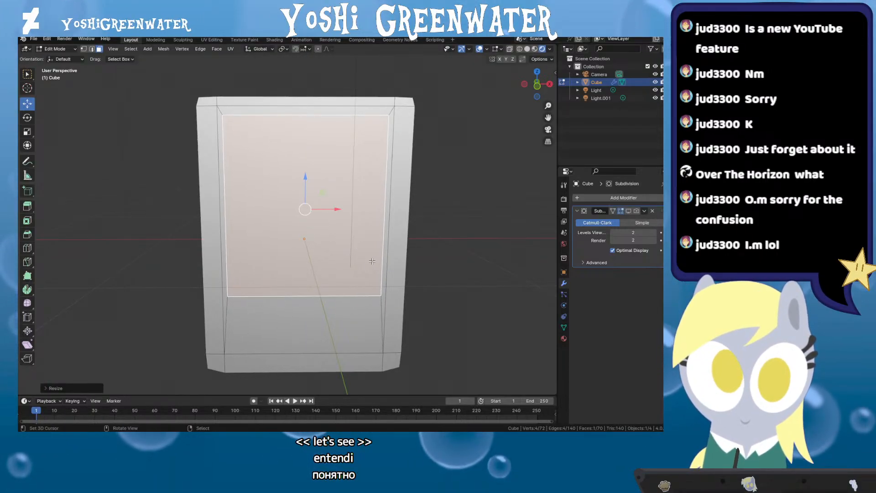
# Switch to edge selection and move the inner panel's lower edge down along Z by about 0.24 m
pyautogui.press('2')
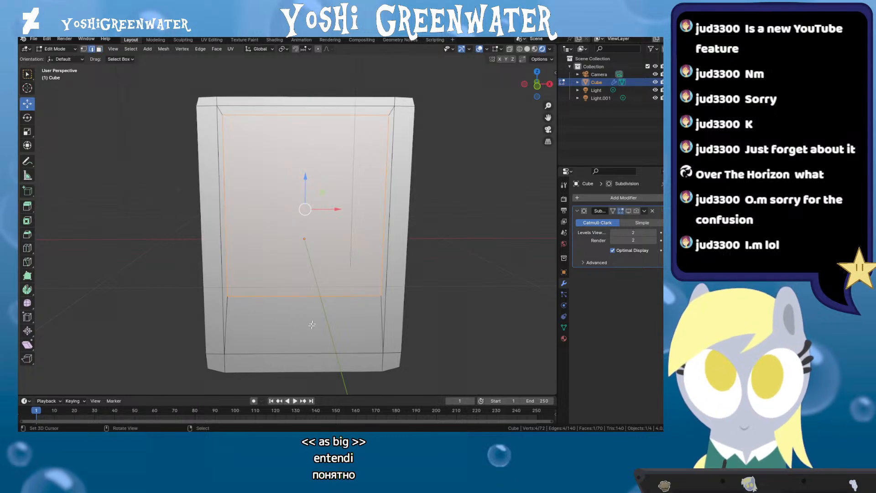
pyautogui.click(303, 295)
pyautogui.press('g')
pyautogui.press('z')
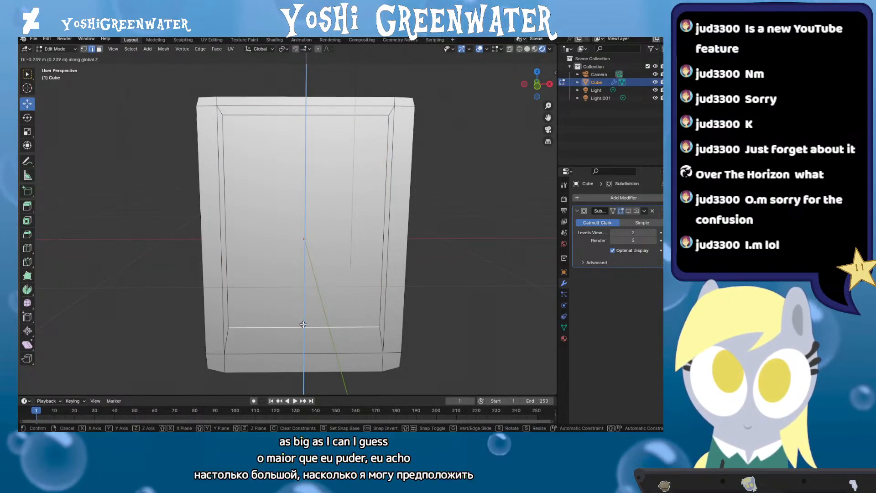
pyautogui.click(302, 324)
pyautogui.scroll(-1, 447, 248)
pyautogui.press('Tab')
pyautogui.press('Tab')
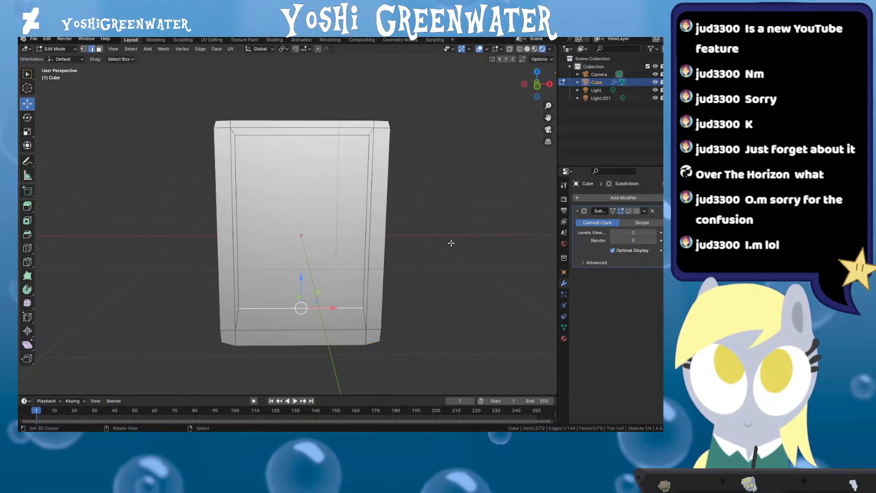
# Select the whole cartridge mesh and set its material's base color to pure red and its roughness to 0
pyautogui.click(563, 339)
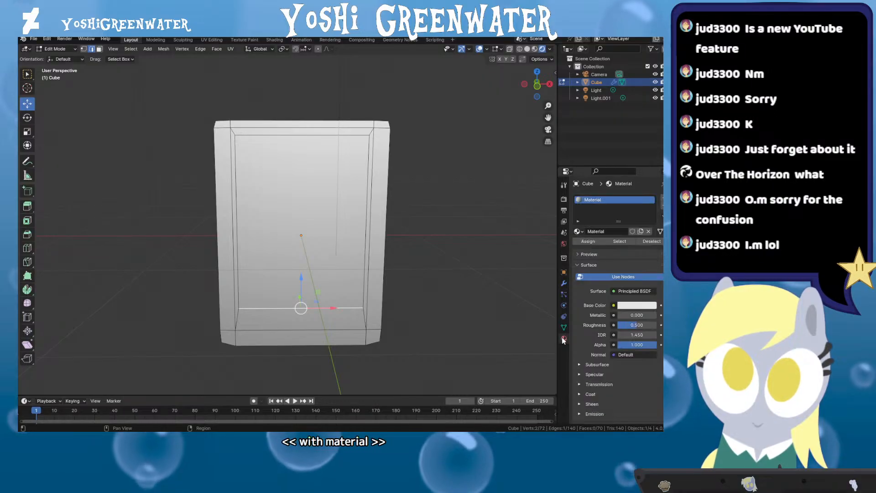
pyautogui.press('Tab')
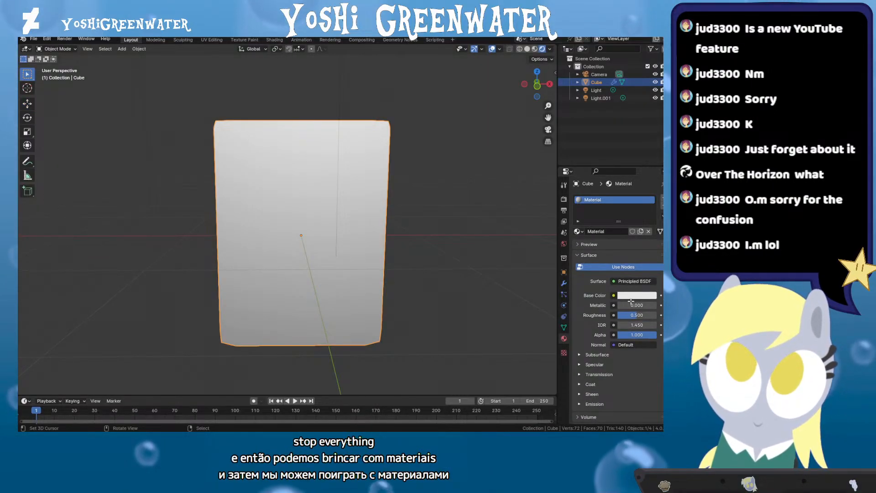
pyautogui.press('Tab')
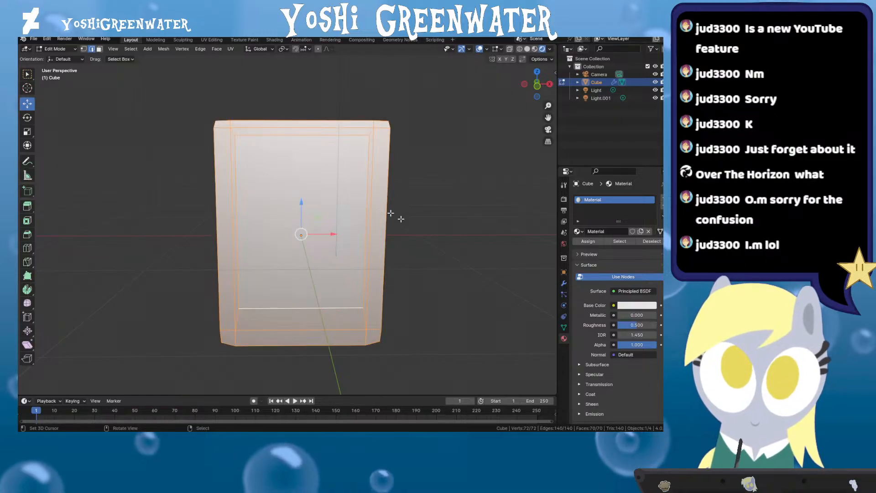
pyautogui.click(618, 305)
pyautogui.moveTo(611, 230); pyautogui.dragTo(613, 244)
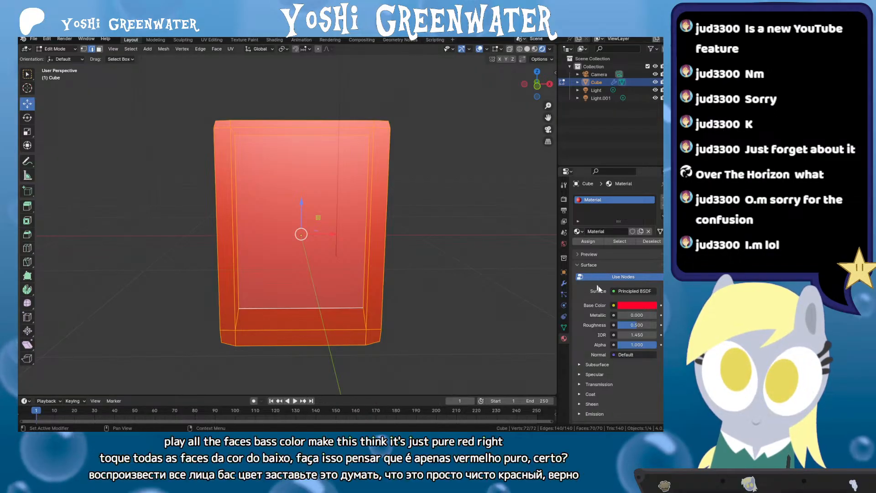
pyautogui.moveTo(633, 326); pyautogui.dragTo(556, 329)
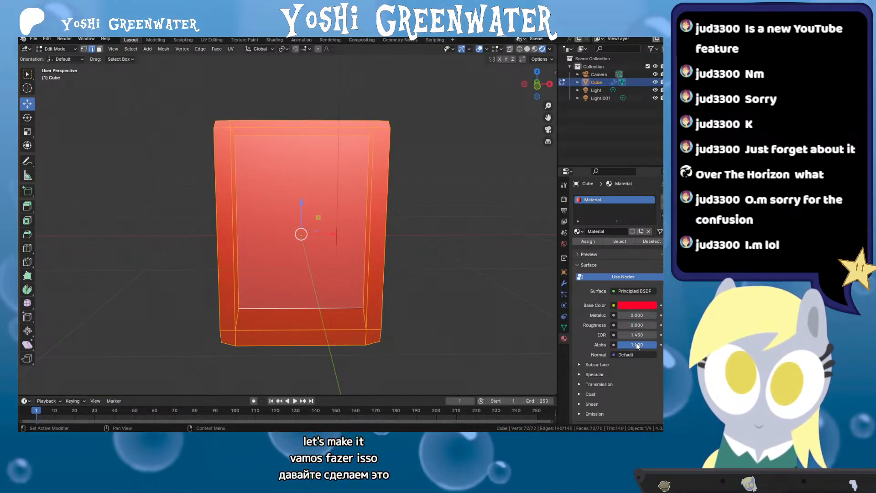
# Expand the material's Subsurface, Specular and Transmission settings and set the specular IOR level to 0
pyautogui.scroll(-2, 499, 303)
pyautogui.scroll(-3, 593, 331)
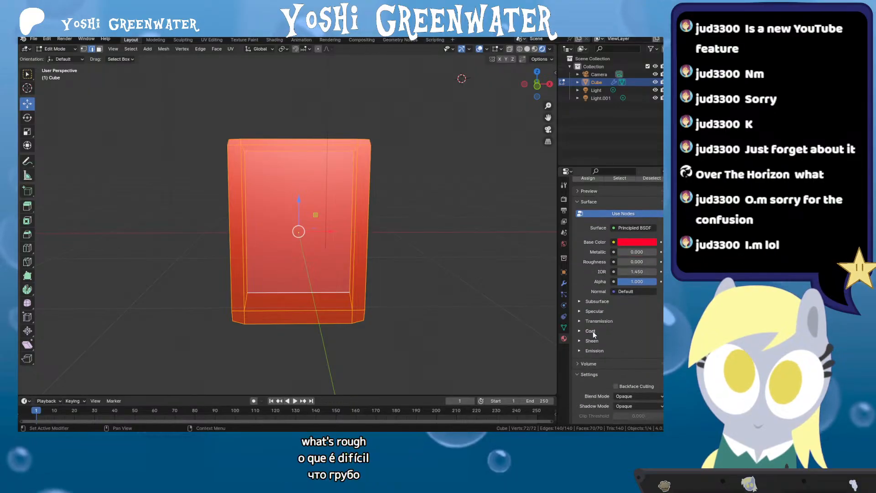
pyautogui.click(589, 301)
pyautogui.scroll(-2, 596, 333)
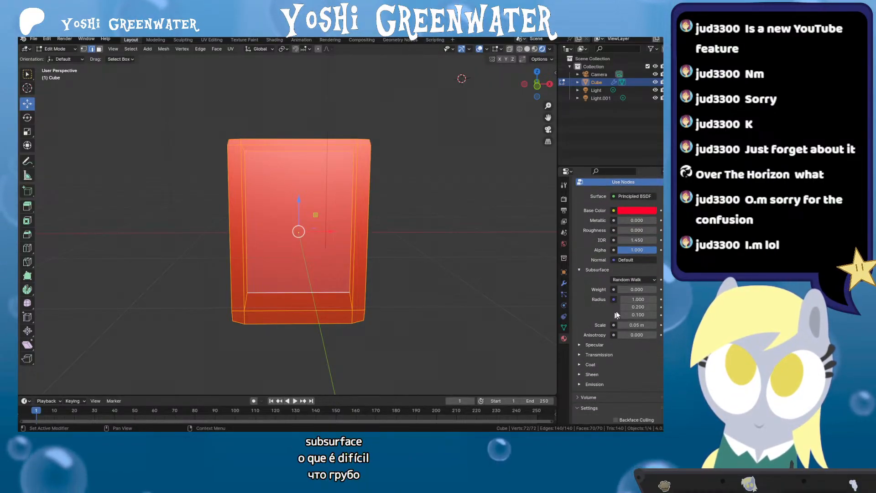
pyautogui.click(593, 344)
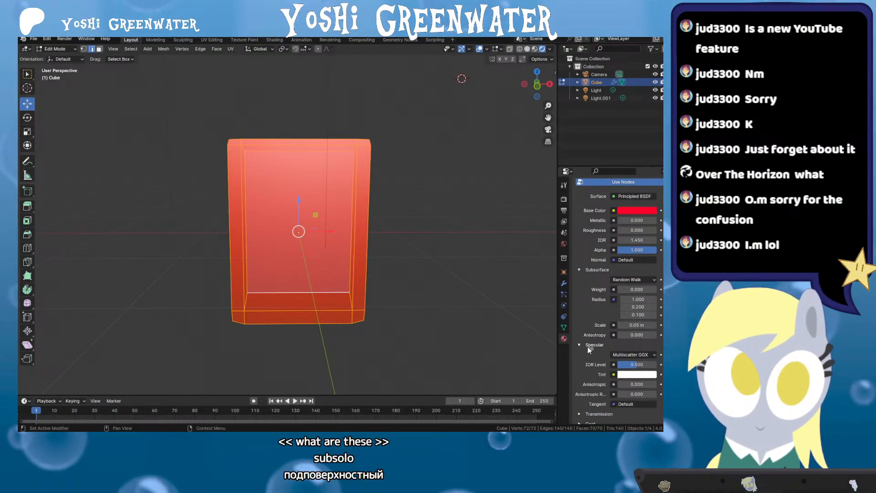
pyautogui.scroll(-2, 611, 342)
pyautogui.moveTo(633, 335)
pyautogui.mouseDown()
pyautogui.moveTo(618, 333)
pyautogui.moveTo(642, 334)
pyautogui.moveTo(615, 334)
pyautogui.mouseUp()
pyautogui.scroll(-2, 578, 345)
pyautogui.scroll(-1, 579, 344)
pyautogui.click(595, 336)
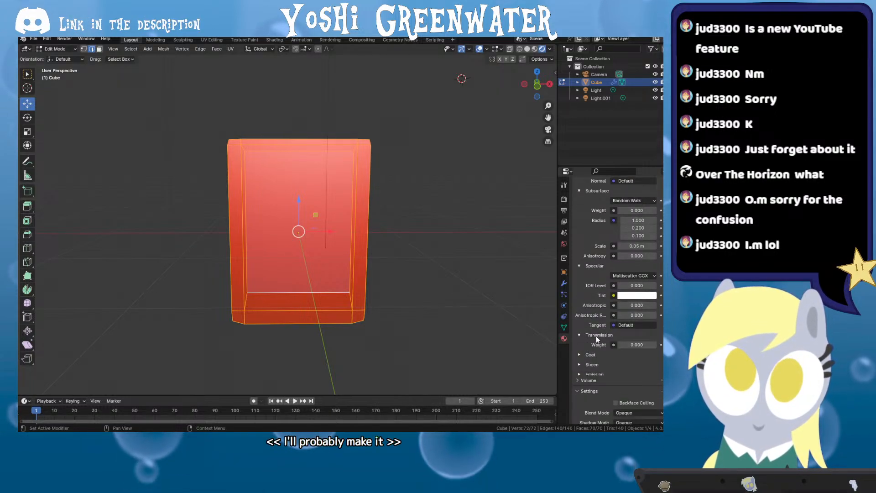
# Try raising the material's second subsurface radius value to about 7.6, and undo the last two changes
pyautogui.scroll(2, 602, 299)
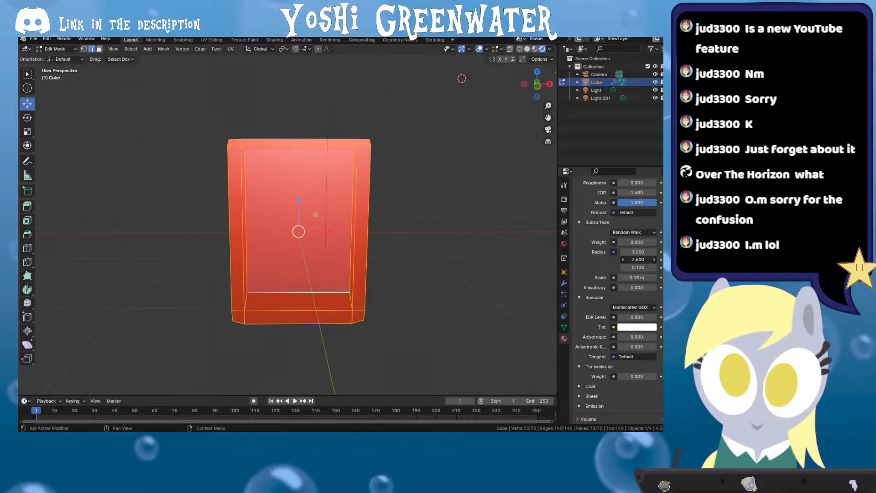
pyautogui.hotkey('ctrl', 'z')
pyautogui.hotkey('ctrl', 'z')
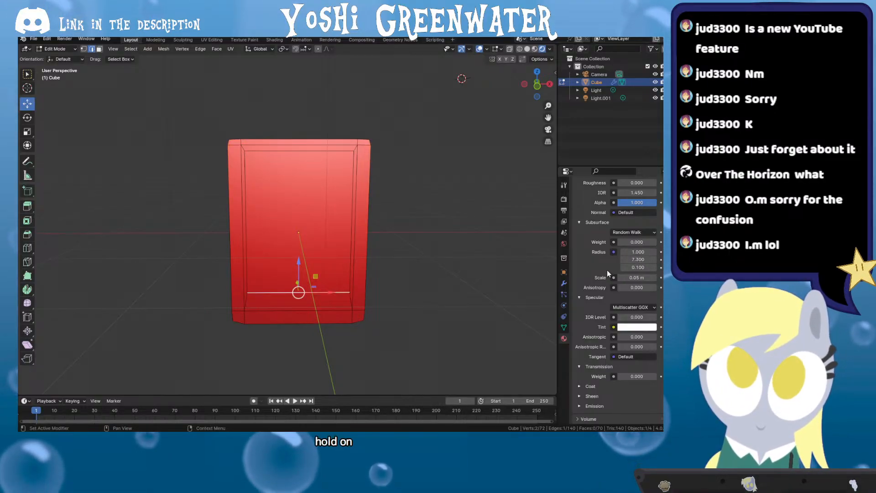
# Redo the last undone change, and return to Object Mode with the cartridge deselected
pyautogui.scroll(3, 607, 273)
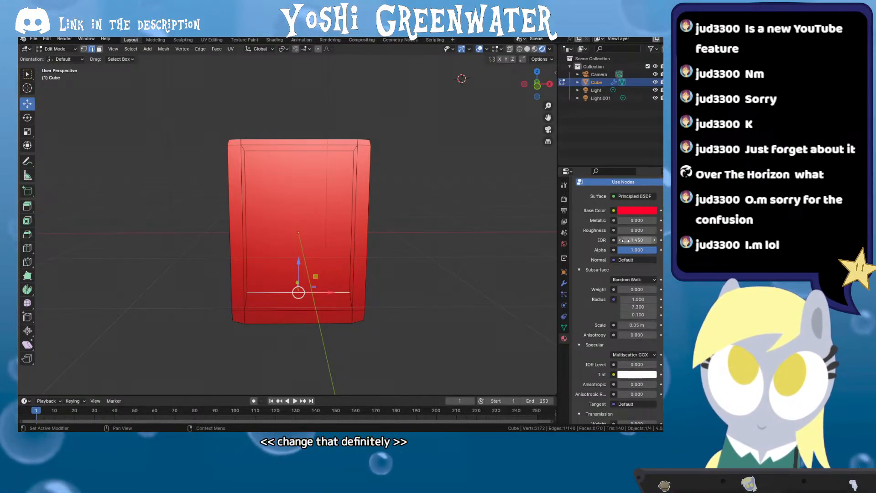
pyautogui.scroll(-2, 607, 303)
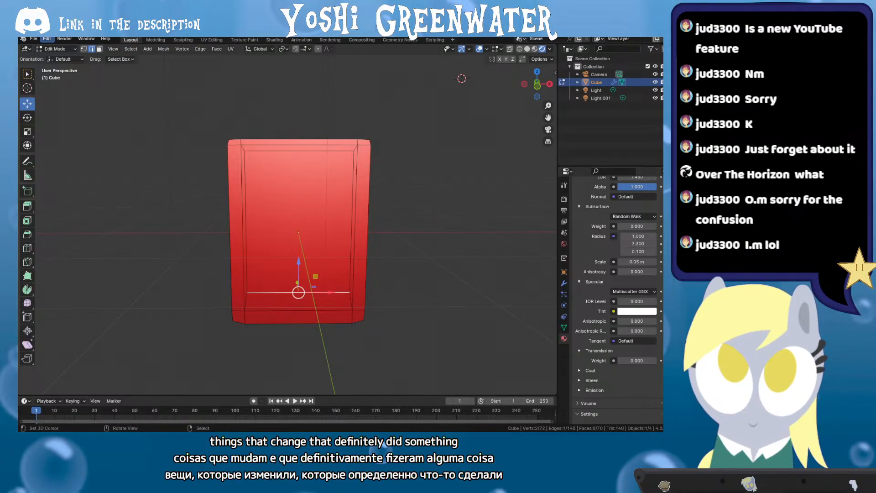
pyautogui.click(47, 39)
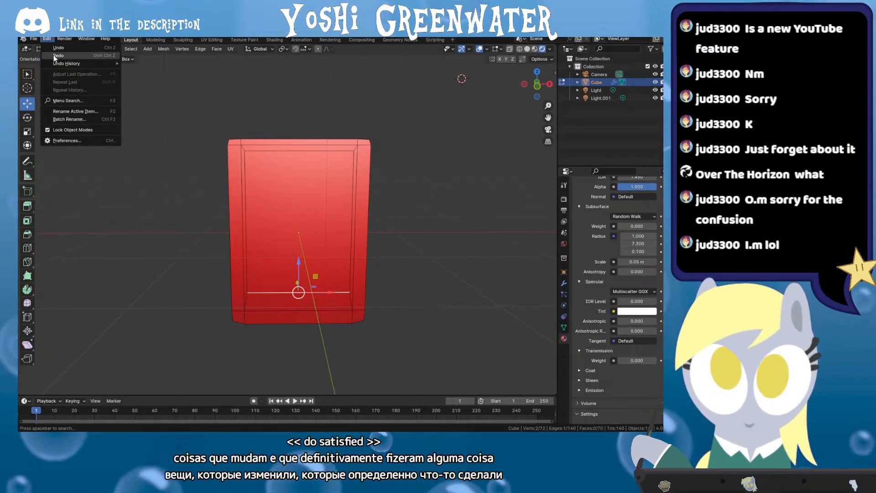
pyautogui.click(58, 55)
pyautogui.press('Tab')
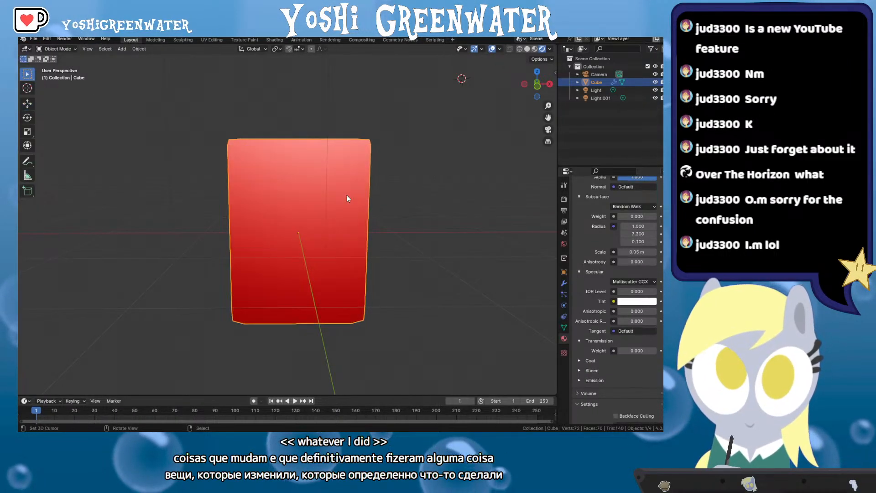
pyautogui.moveTo(347, 195); pyautogui.dragTo(331, 209)
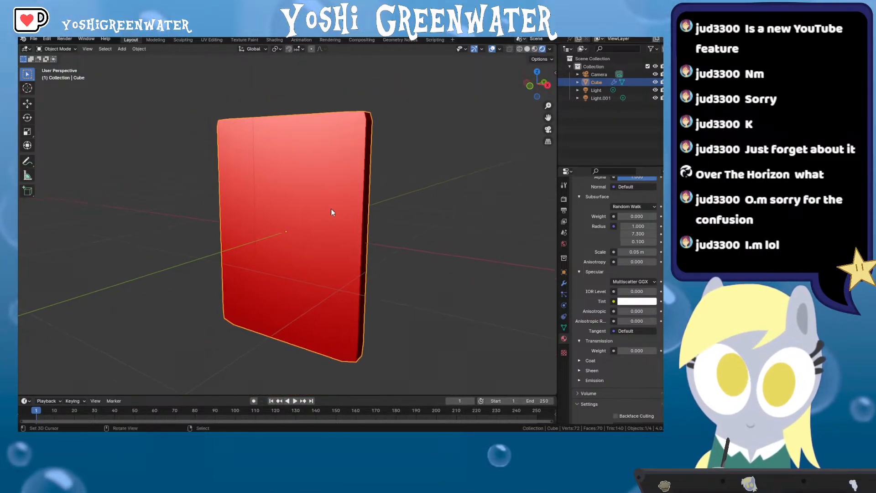
pyautogui.click(595, 129)
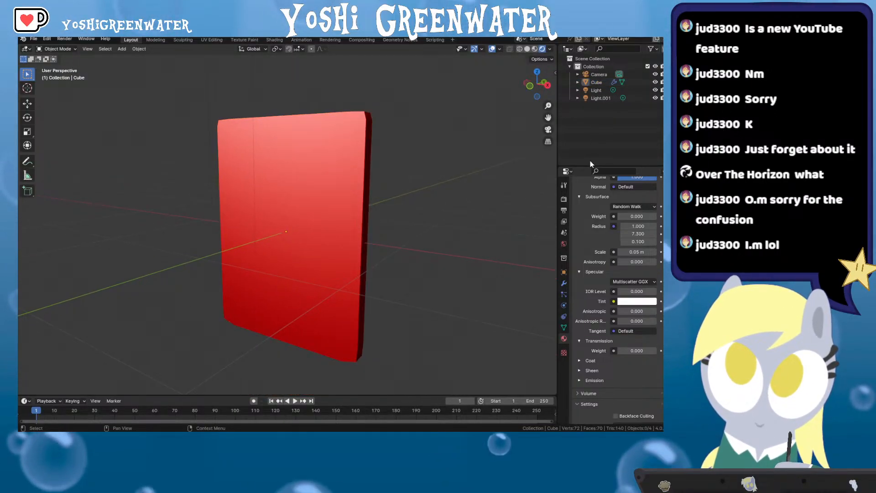
# Enlarge the properties editor and the material slot list, and save the file
pyautogui.moveTo(588, 166); pyautogui.dragTo(593, 118)
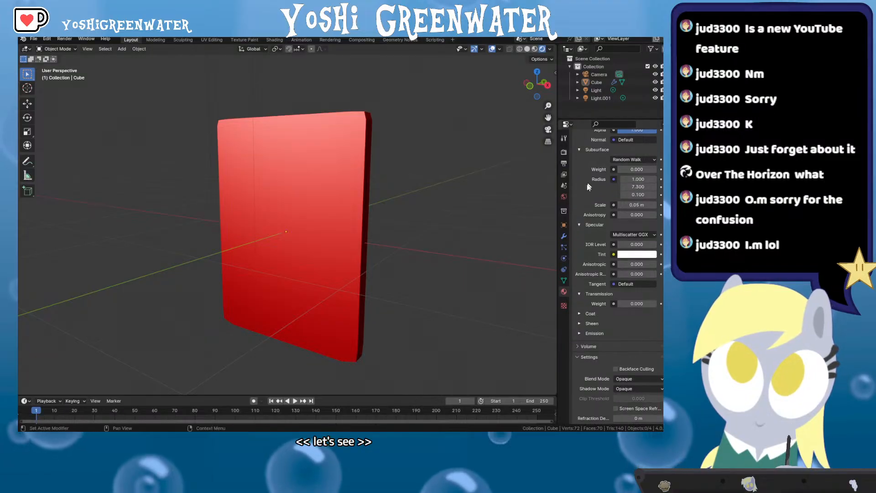
pyautogui.scroll(8, 587, 184)
pyautogui.hotkey('ctrl', 's')
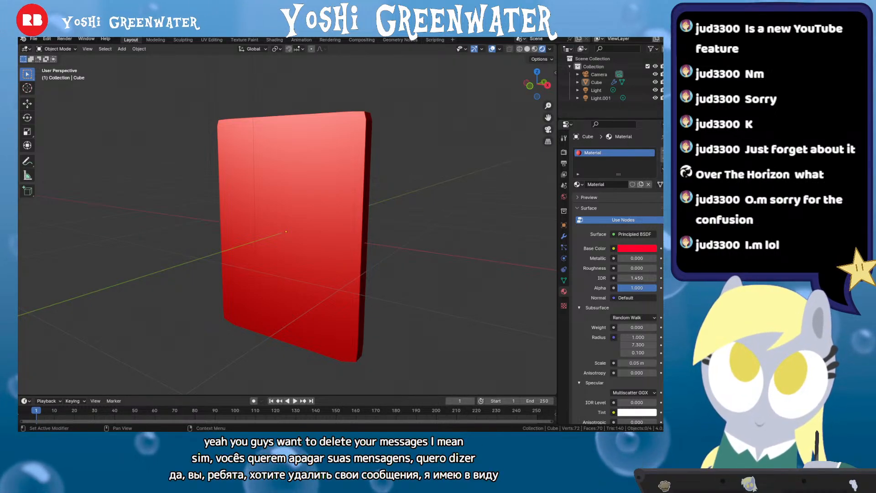
pyautogui.moveTo(591, 174); pyautogui.dragTo(592, 182)
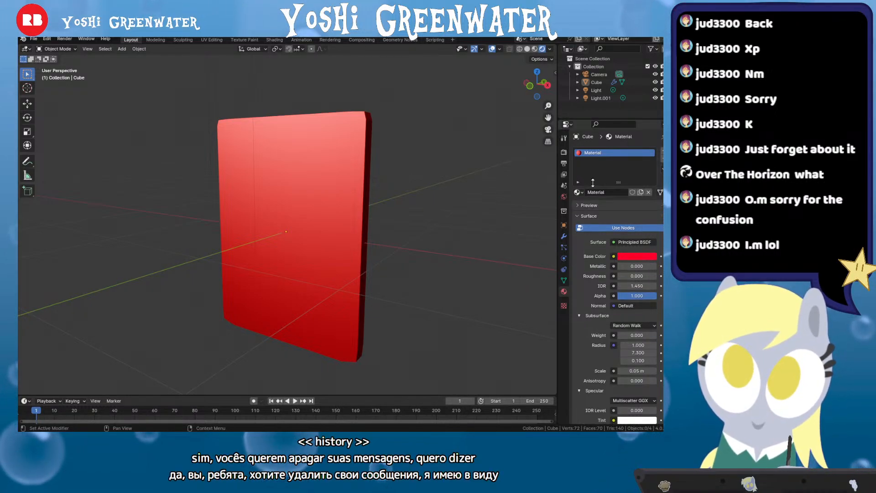
pyautogui.moveTo(392, 224); pyautogui.dragTo(421, 219)
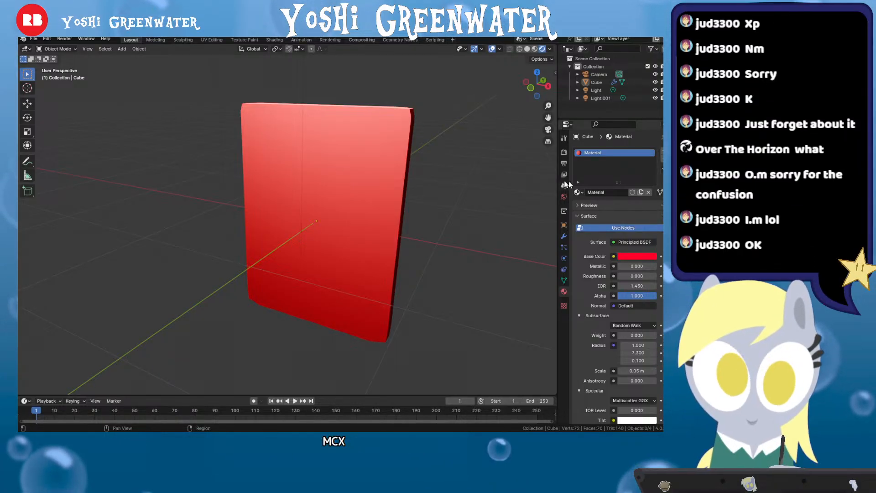
# Add a second material slot with a new material and darken its base color to grey
pyautogui.click(661, 151)
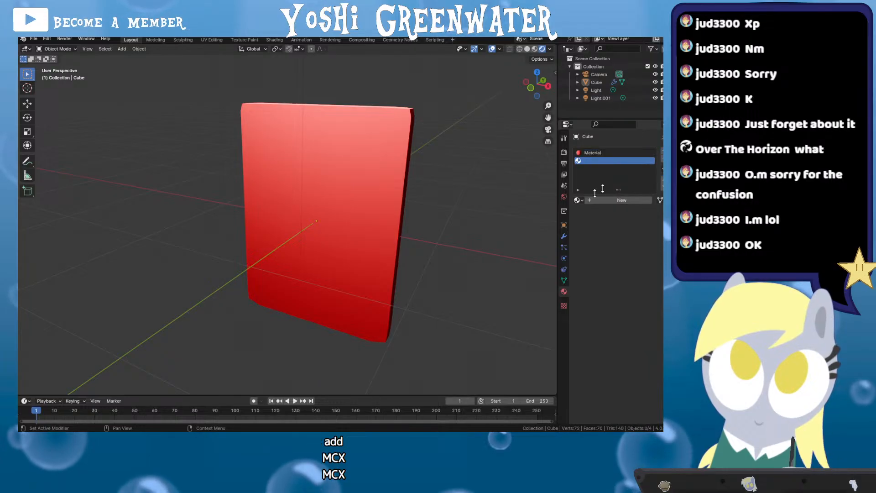
pyautogui.click(597, 200)
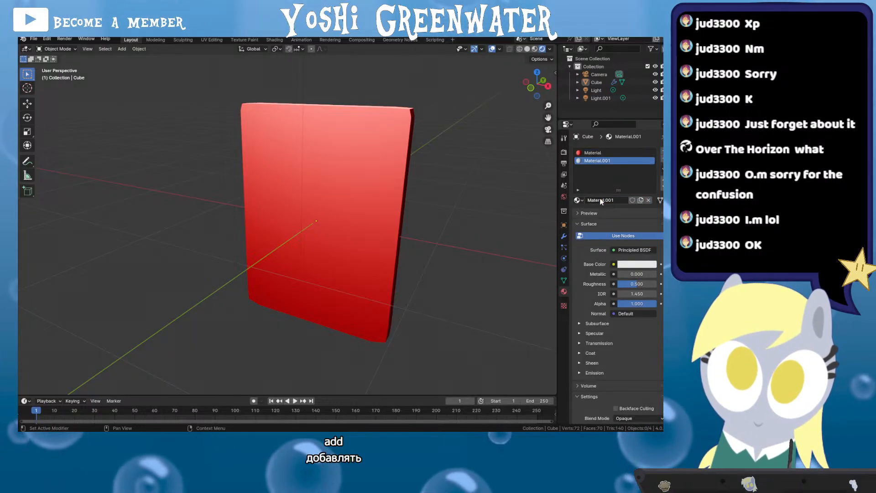
pyautogui.click(632, 264)
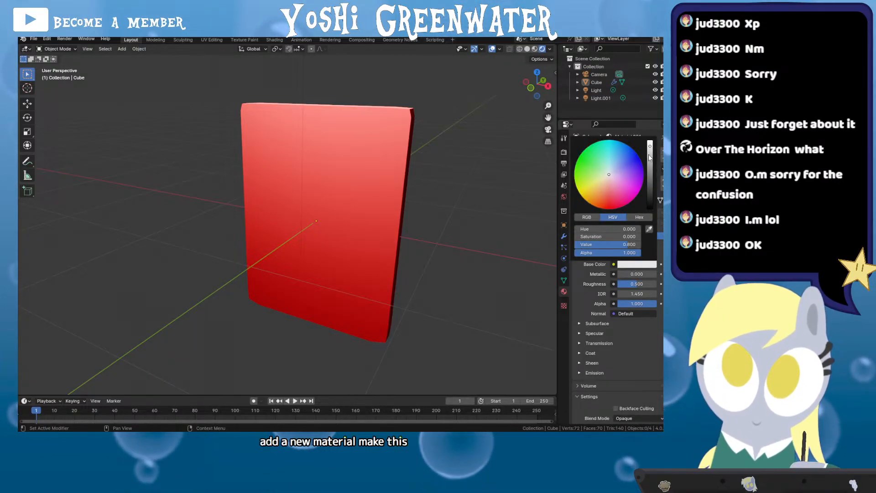
# Assign the new grey material to the inner panel face on the cartridge's front, and return to Object Mode
pyautogui.press('Tab')
pyautogui.hotkey('alt', 'a')
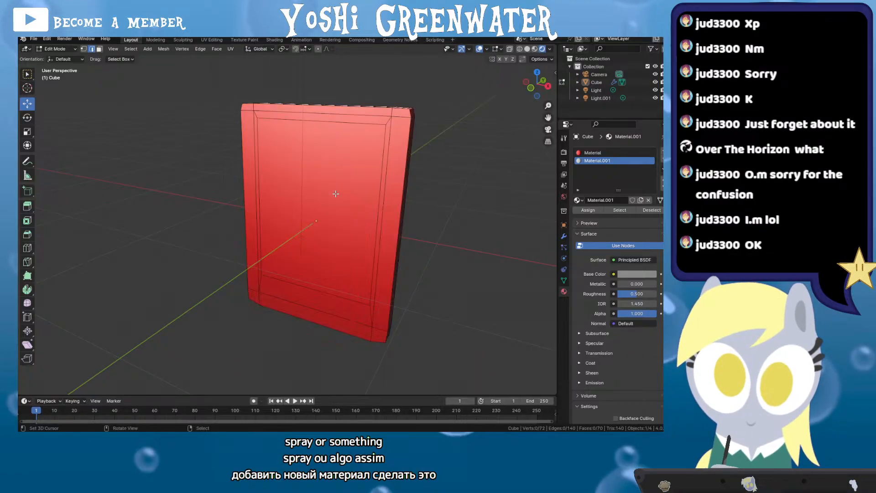
pyautogui.click(336, 193)
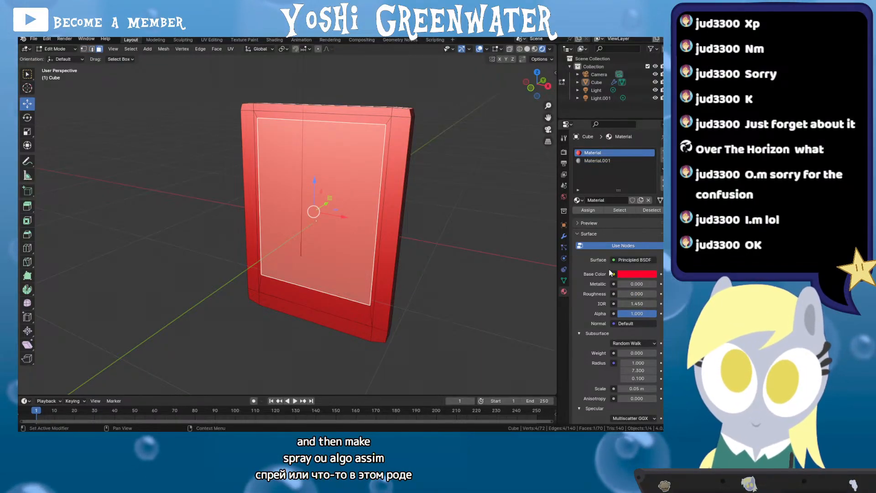
pyautogui.click(592, 161)
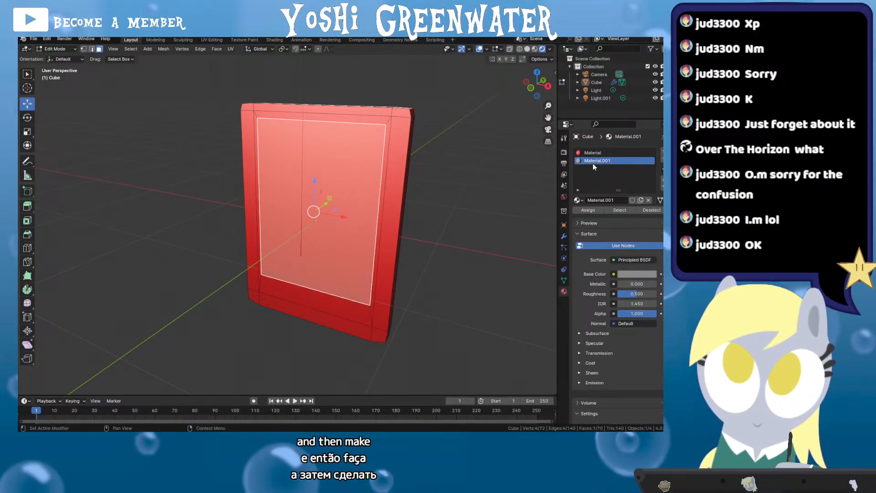
pyautogui.click(593, 210)
pyautogui.press('Tab')
pyautogui.moveTo(429, 219); pyautogui.dragTo(449, 210)
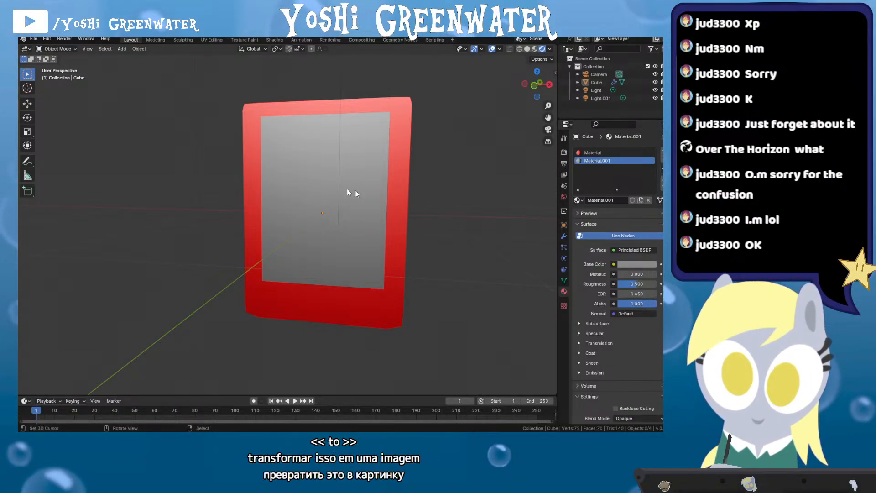
# In Edit Mode, select the strip face directly below the grey front panel, and save the file
pyautogui.scroll(1, 311, 170)
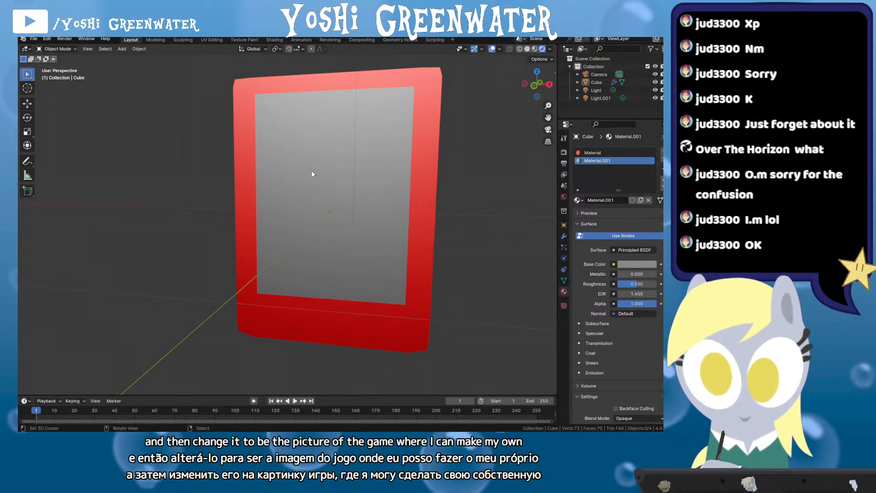
pyautogui.press('Tab')
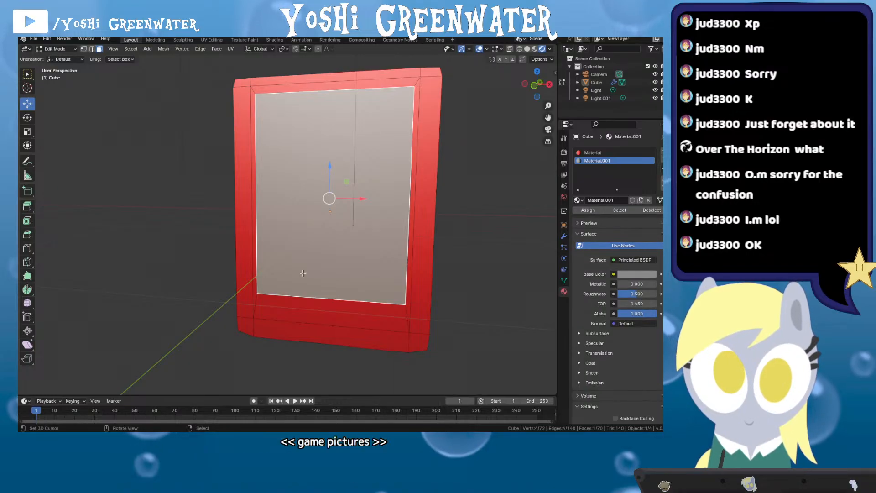
pyautogui.click(319, 304)
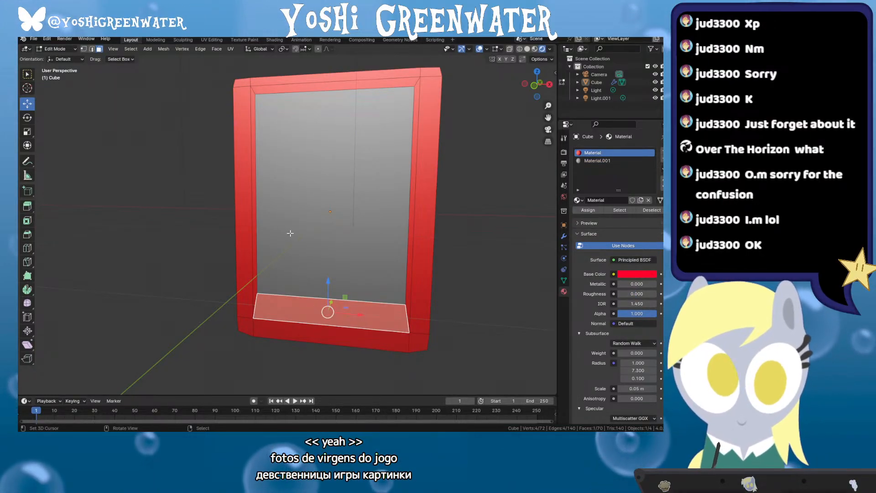
pyautogui.moveTo(289, 234)
pyautogui.mouseDown()
pyautogui.moveTo(322, 286)
pyautogui.moveTo(280, 234)
pyautogui.moveTo(300, 244)
pyautogui.moveTo(287, 229)
pyautogui.mouseUp()
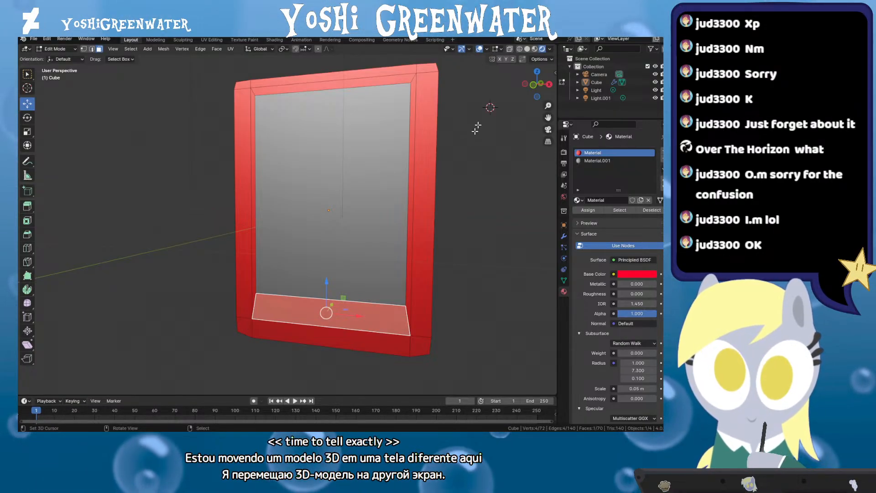
pyautogui.moveTo(475, 131); pyautogui.dragTo(291, 169)
pyautogui.hotkey('ctrl', 's')
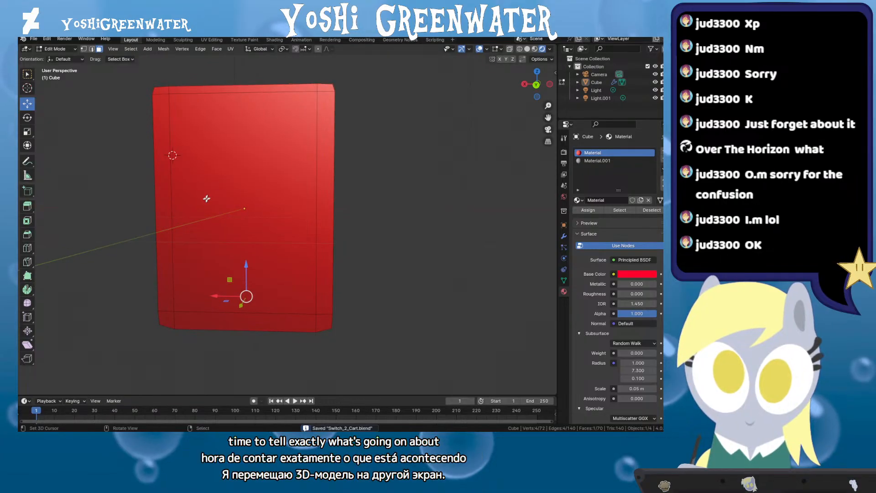
# Add a horizontal loop cut around the cartridge, slid slightly below the middle of its back
pyautogui.click(197, 210)
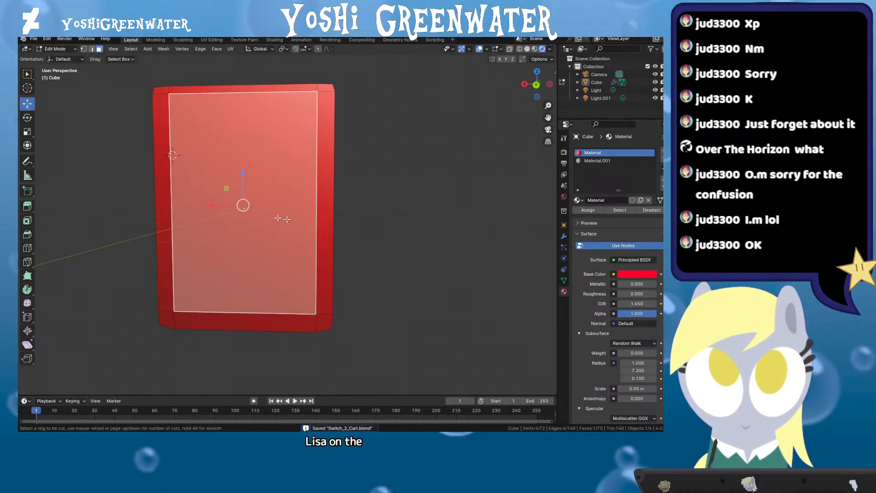
pyautogui.click(328, 223)
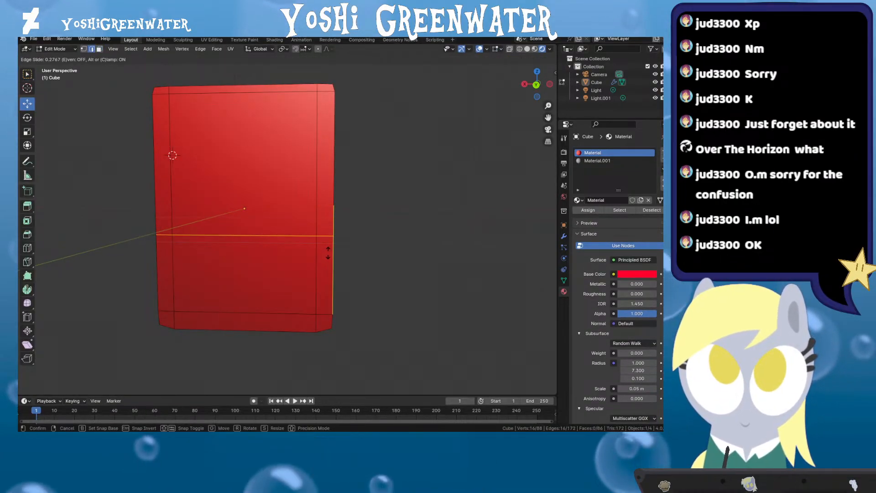
pyautogui.click(331, 245)
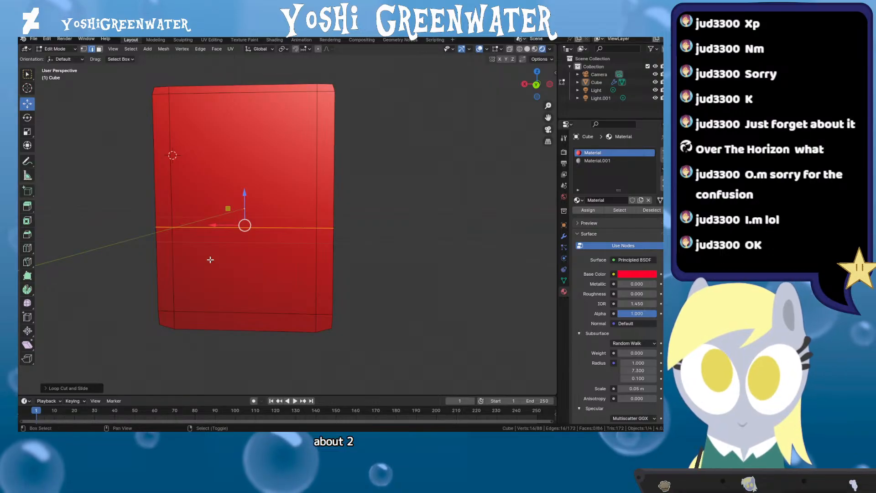
pyautogui.scroll(3, 211, 259)
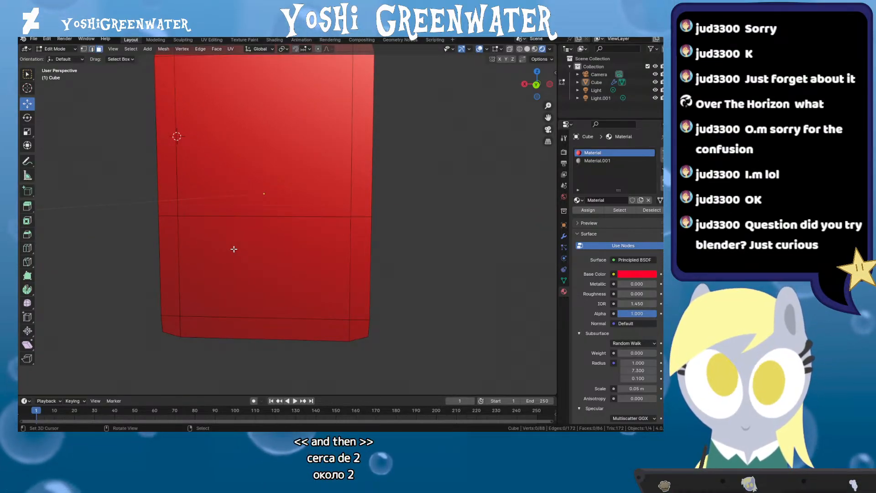
# Select the large face below the new loop cut on the cartridge's back, and save the file
pyautogui.click(233, 248)
pyautogui.moveTo(293, 235); pyautogui.dragTo(422, 218)
pyautogui.scroll(2, 334, 232)
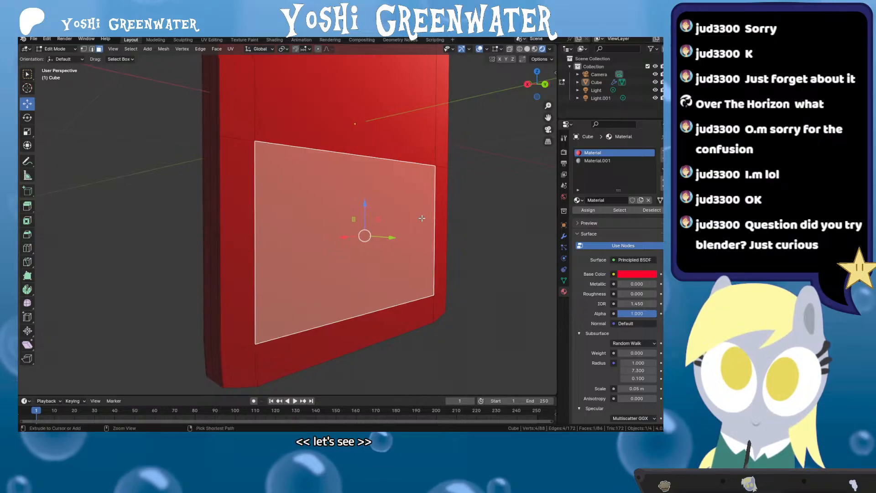
pyautogui.hotkey('ctrl', 's')
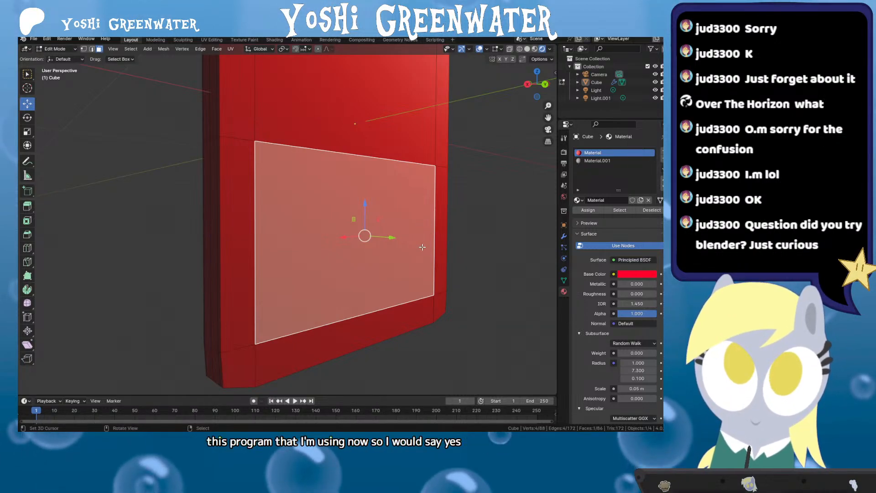
# Switch to edge selection, check the mesh in wireframe, restore the rendered shading and save the file
pyautogui.moveTo(290, 264)
pyautogui.mouseDown()
pyautogui.moveTo(354, 265)
pyautogui.moveTo(279, 274)
pyautogui.moveTo(289, 283)
pyautogui.moveTo(250, 268)
pyautogui.moveTo(262, 280)
pyautogui.mouseUp()
pyautogui.press('2')
pyautogui.press('z')
pyautogui.click(196, 301)
pyautogui.scroll(-1, 266, 269)
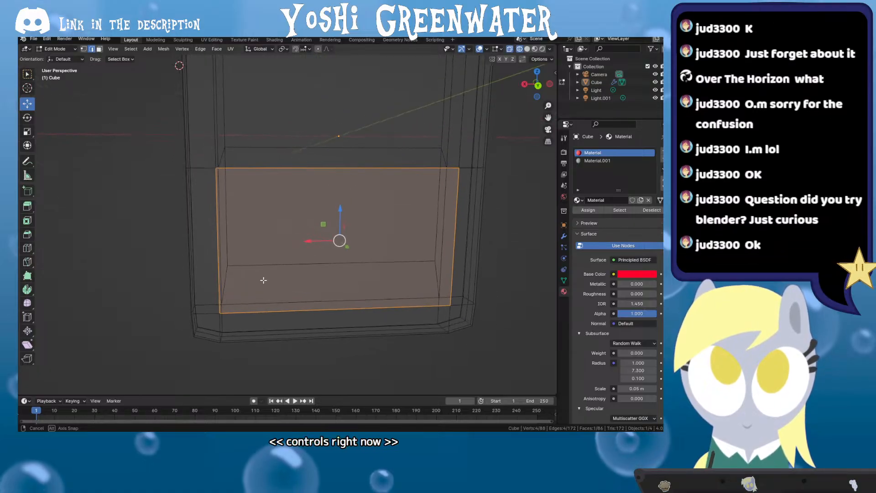
pyautogui.press('z')
pyautogui.click(275, 345)
pyautogui.moveTo(275, 345); pyautogui.dragTo(307, 323)
pyautogui.hotkey('ctrl', 's')
pyautogui.press('z')
pyautogui.click(313, 249)
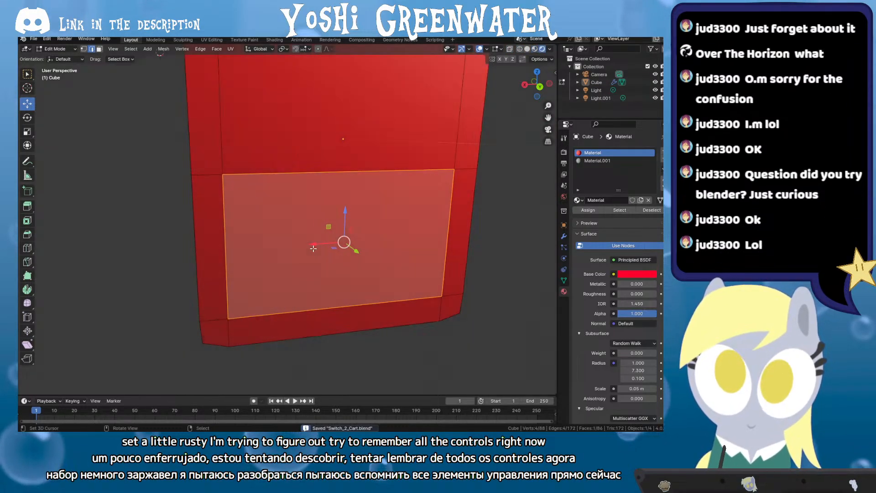
# Extrude the lower back face very slightly inward along its normal
pyautogui.moveTo(313, 249); pyautogui.dragTo(312, 256)
pyautogui.scroll(1, 312, 254)
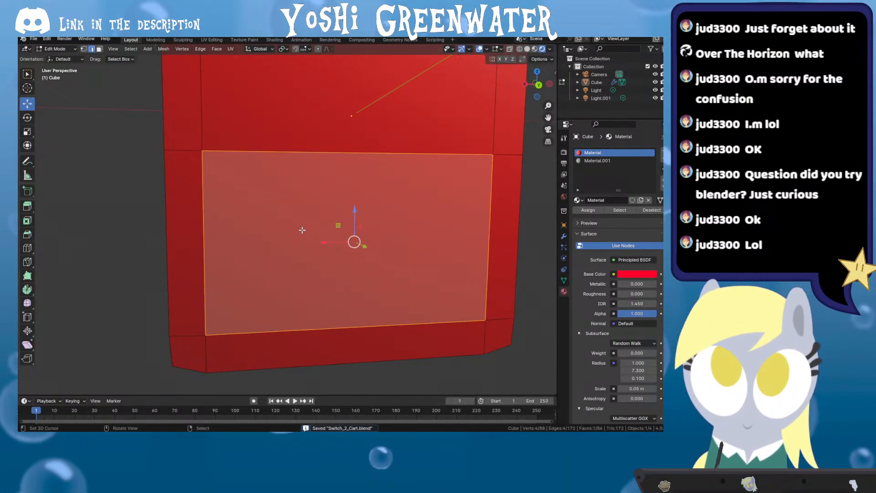
pyautogui.moveTo(304, 224); pyautogui.dragTo(332, 238)
pyautogui.press('s')
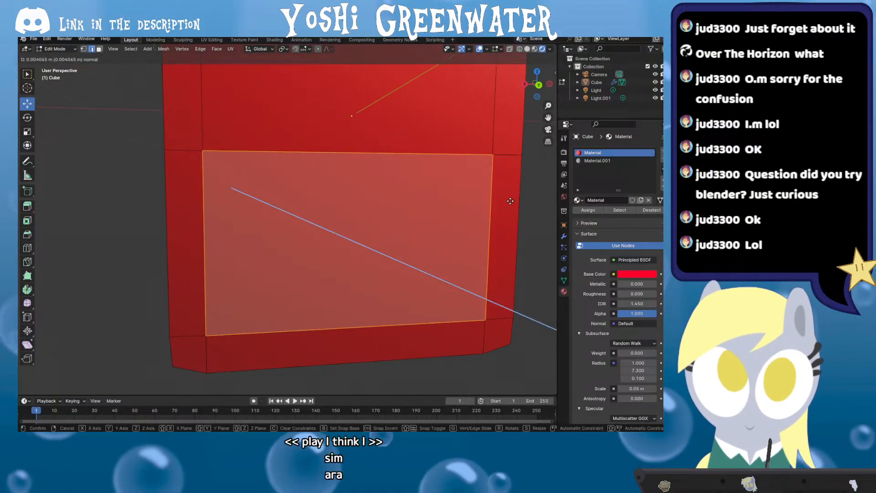
pyautogui.click(507, 201)
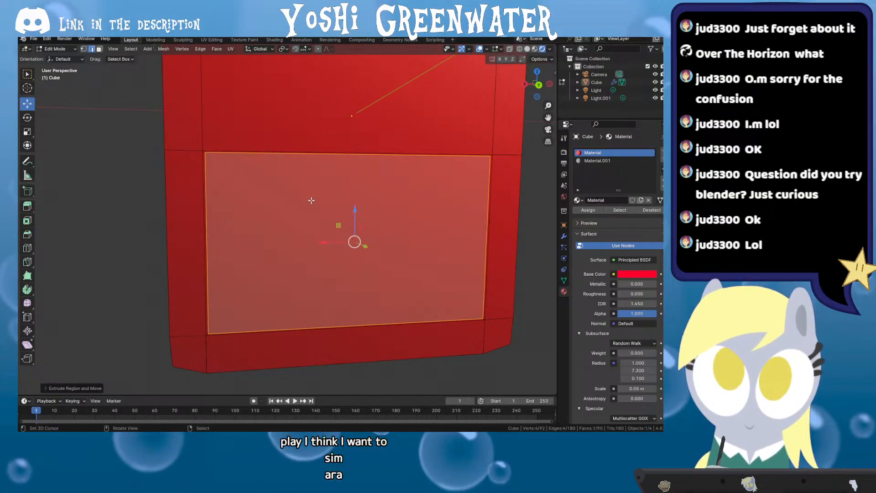
# Extrude the lower back face again and push it a short way into the cartridge body along Y to form a recess
pyautogui.moveTo(311, 200); pyautogui.dragTo(354, 203)
pyautogui.scroll(1, 354, 202)
pyautogui.press('i')
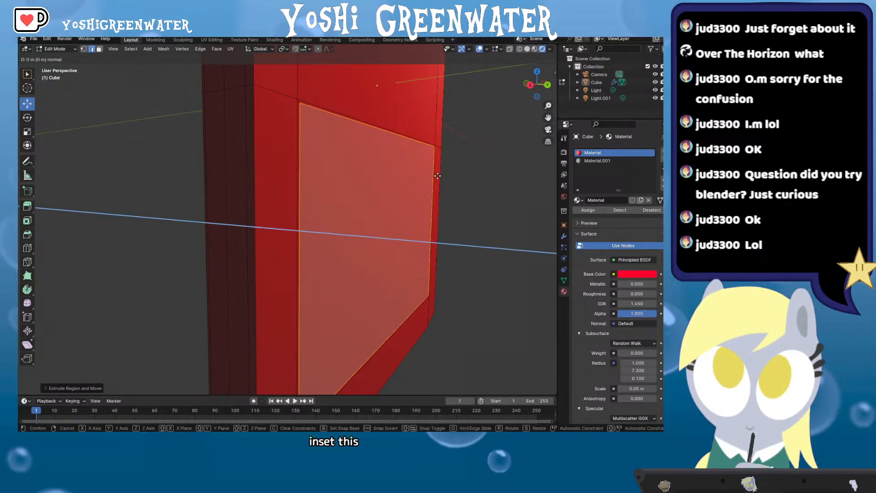
pyautogui.click(423, 221)
pyautogui.press('g')
pyautogui.press('y')
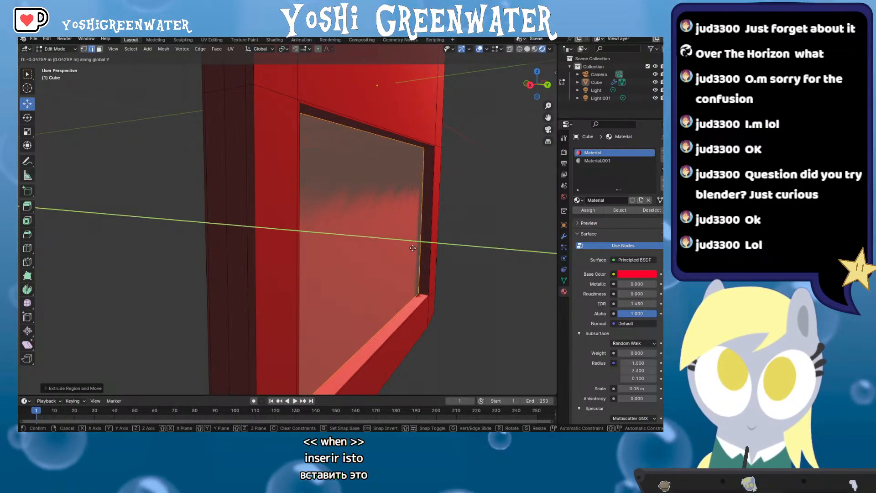
pyautogui.click(418, 251)
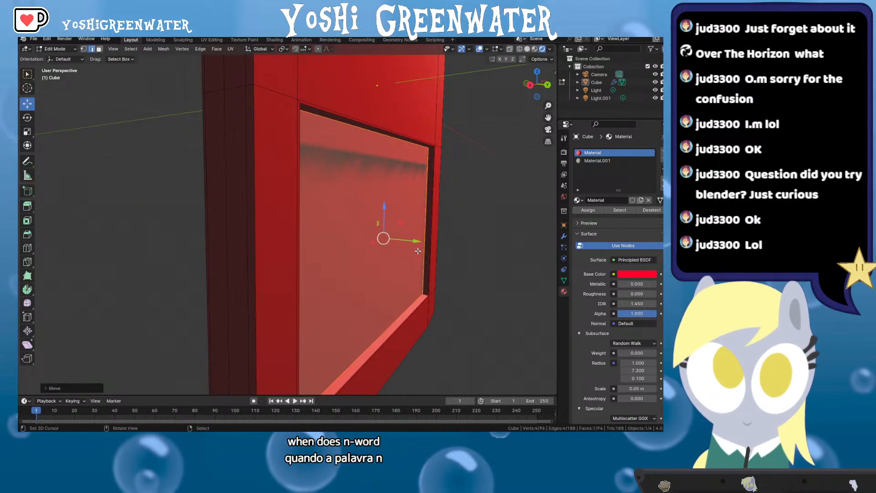
# Leave Edit Mode and turn on the Subdivision modifier's viewport and render display to preview the smoothed recess
pyautogui.press('Tab')
pyautogui.moveTo(461, 247); pyautogui.dragTo(333, 177)
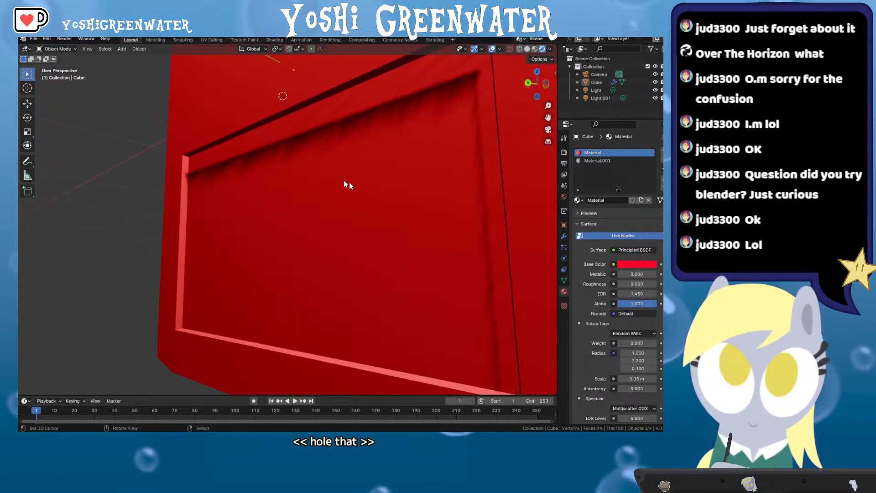
pyautogui.click(564, 236)
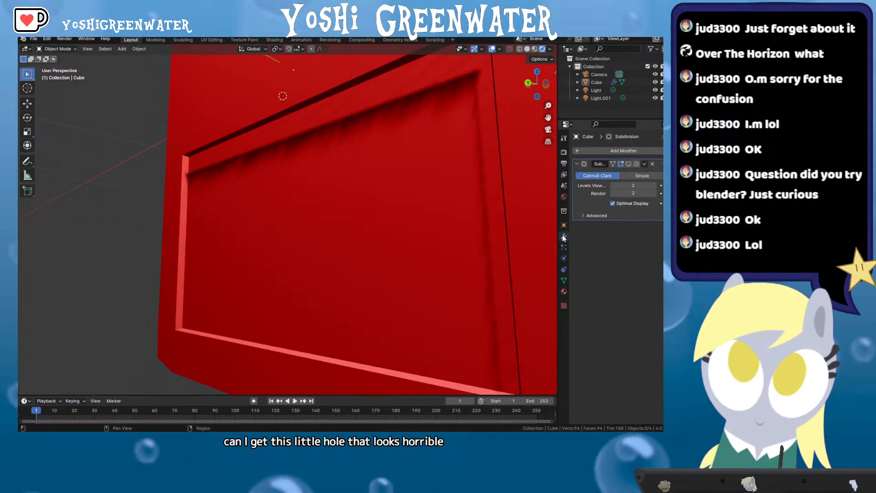
pyautogui.click(629, 163)
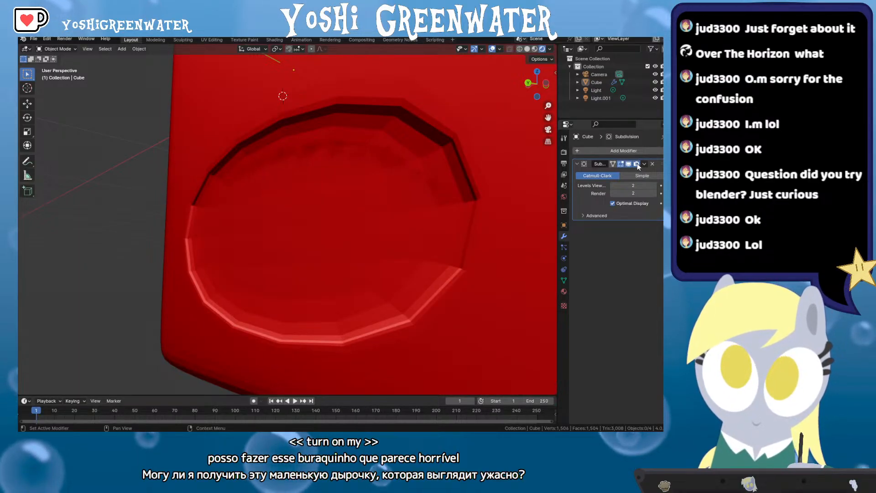
pyautogui.moveTo(525, 187); pyautogui.dragTo(403, 205)
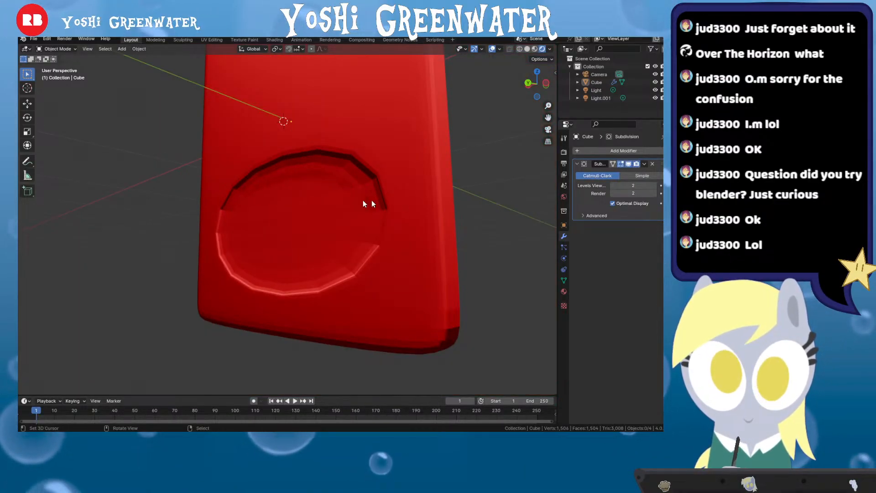
pyautogui.moveTo(349, 177); pyautogui.dragTo(417, 200)
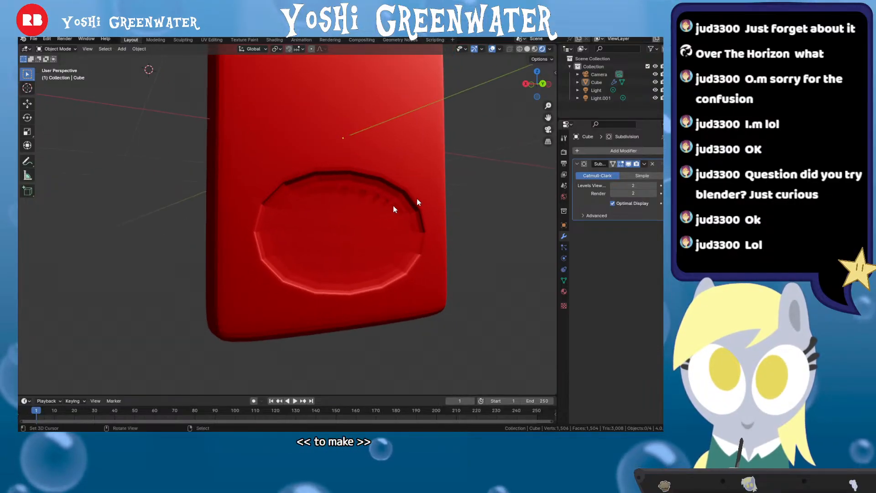
# Set the Subdivision viewport levels to 5, check the recess, and turn off the modifier's viewport and render display
pyautogui.click(654, 186)
pyautogui.click(655, 185)
pyautogui.click(654, 186)
pyautogui.moveTo(340, 213); pyautogui.dragTo(256, 228)
pyautogui.click(628, 164)
pyautogui.click(636, 164)
# Return to editing the cartridge mesh and select the recessed back face in face selection mode
pyautogui.press('Tab')
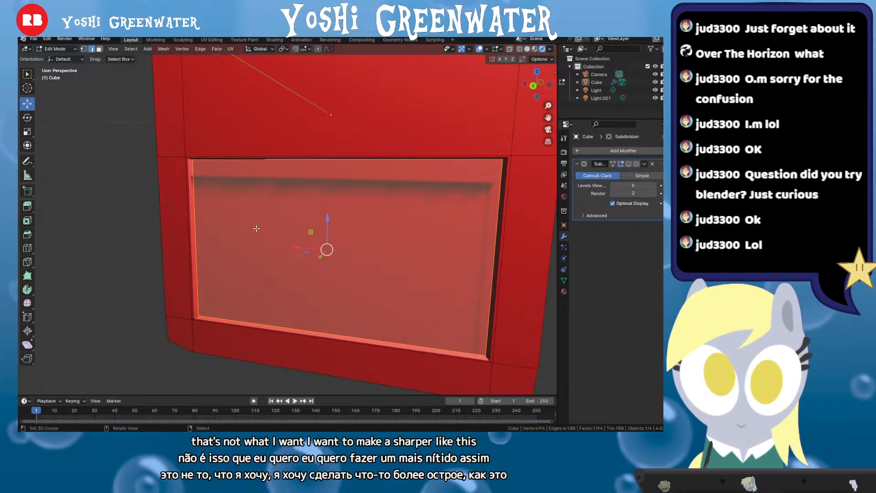
pyautogui.hotkey('alt', 'a')
pyautogui.click(256, 228)
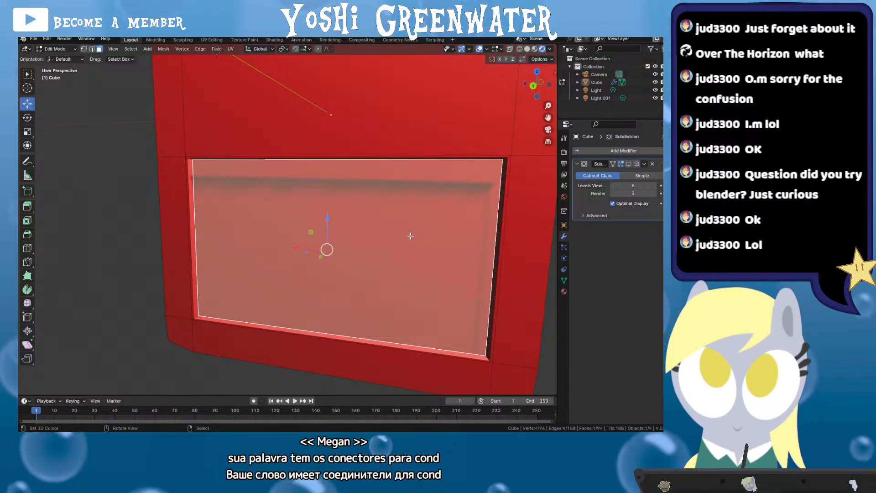
# Sketch annotation strokes over the recessed back face, with four vertical divider lines crossed by horizontal curves
pyautogui.click(27, 160)
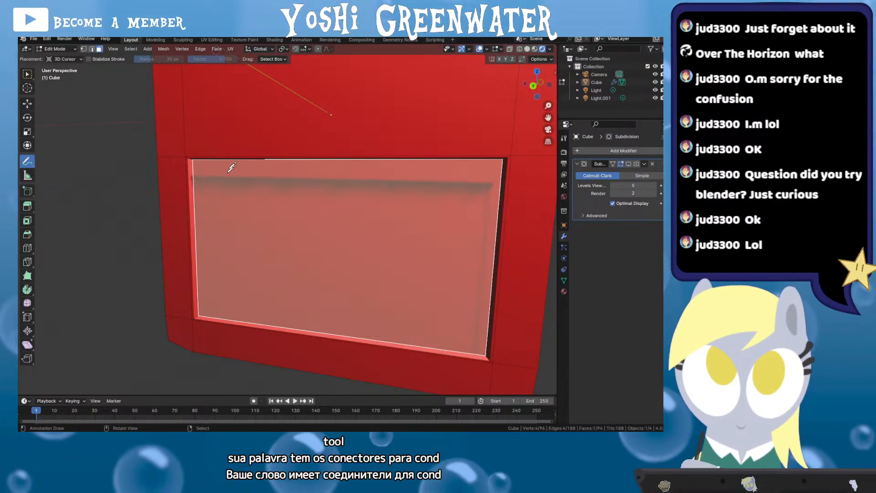
pyautogui.moveTo(238, 161); pyautogui.dragTo(247, 323)
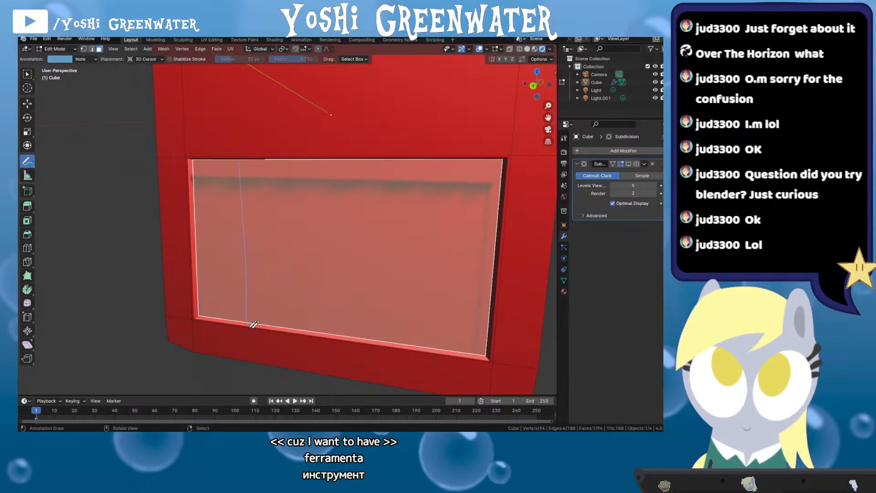
pyautogui.moveTo(281, 158); pyautogui.dragTo(288, 336)
pyautogui.moveTo(350, 161); pyautogui.dragTo(351, 192)
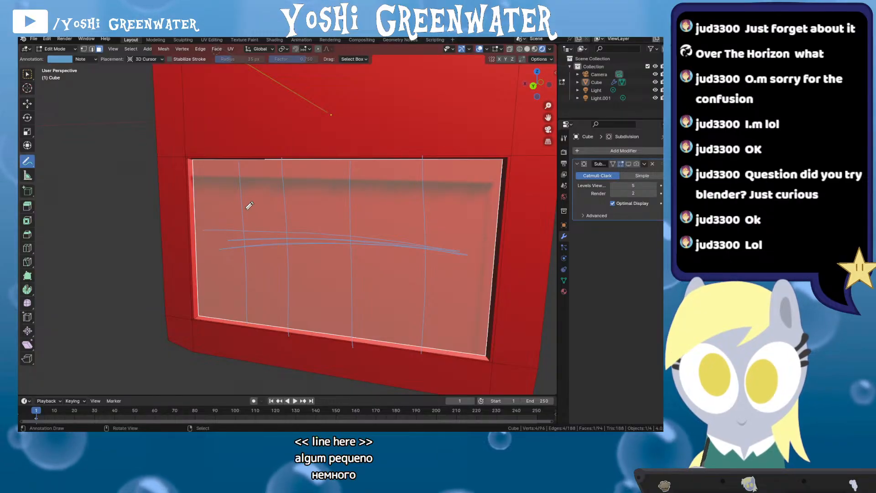
pyautogui.moveTo(236, 155); pyautogui.dragTo(244, 303)
pyautogui.moveTo(277, 146); pyautogui.dragTo(285, 317)
pyautogui.moveTo(353, 155); pyautogui.dragTo(350, 312)
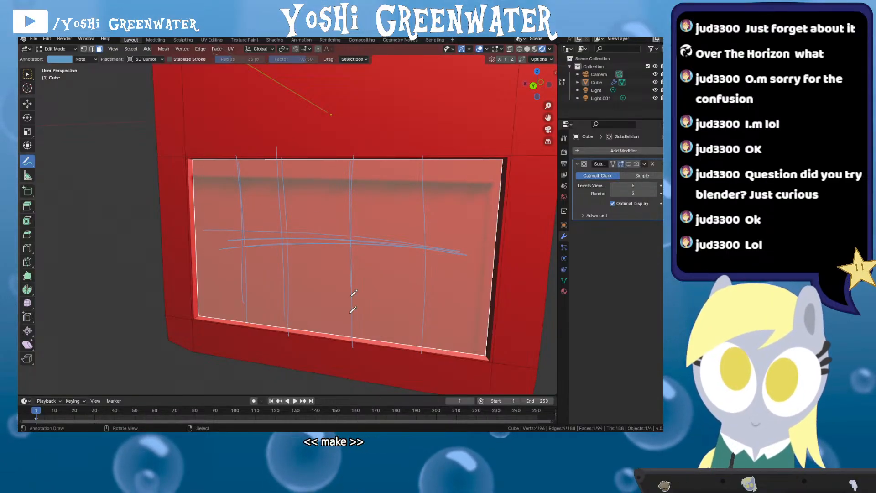
pyautogui.moveTo(412, 339); pyautogui.dragTo(426, 147)
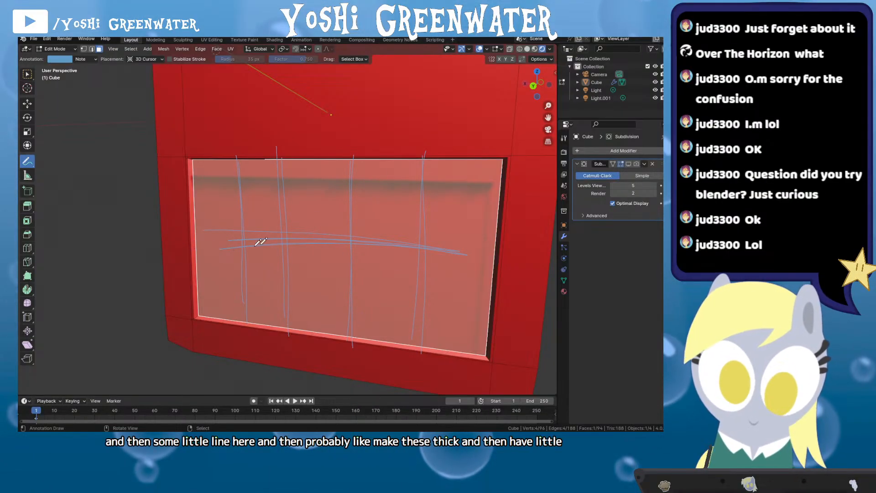
pyautogui.moveTo(169, 243)
pyautogui.mouseDown()
pyautogui.moveTo(307, 237)
pyautogui.moveTo(495, 255)
pyautogui.mouseUp()
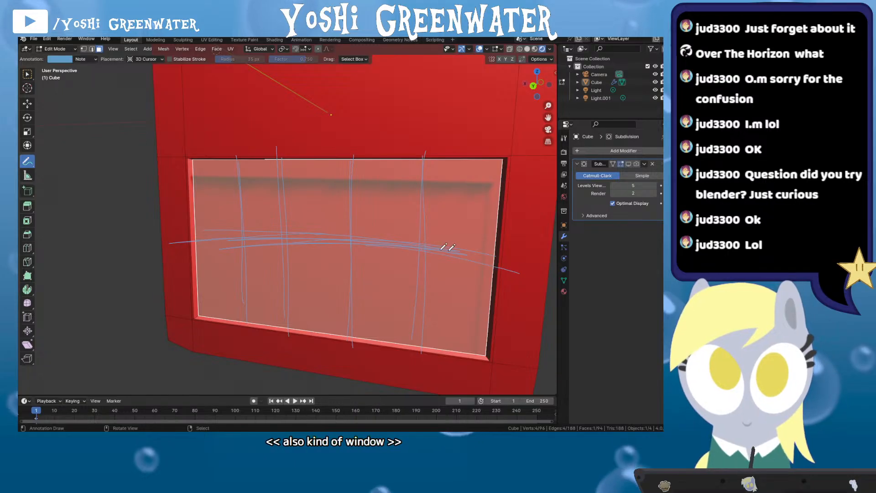
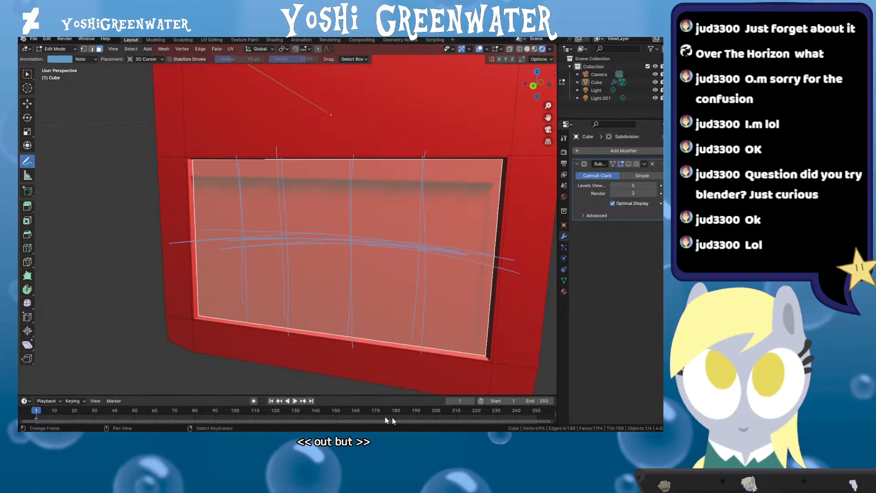
# Switch to Toon Boom Harmony, review the cartridge's storyboard drawings between frames 1 and 13, and return to Blender
pyautogui.hotkey('alt', 'Tab')
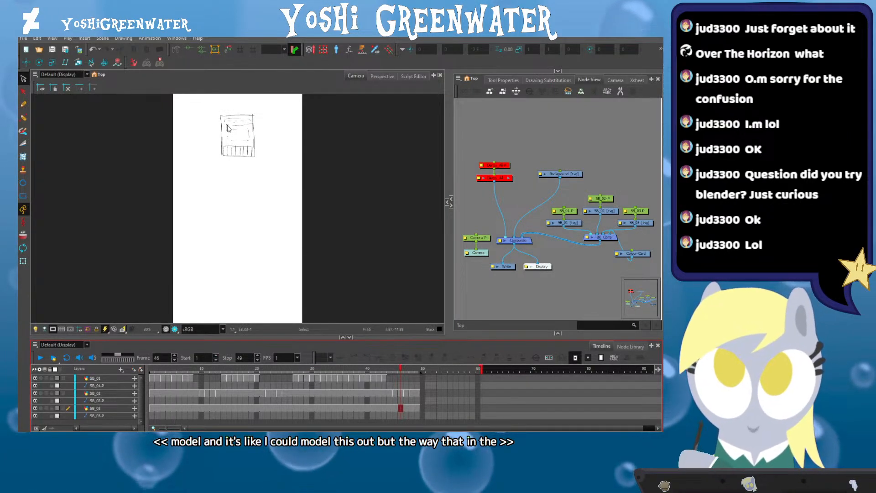
pyautogui.click(175, 371)
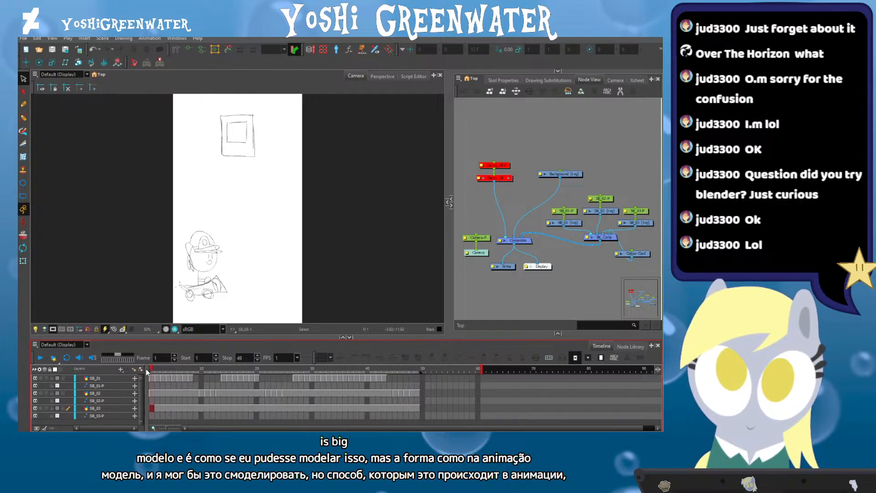
pyautogui.moveTo(175, 372); pyautogui.dragTo(217, 377)
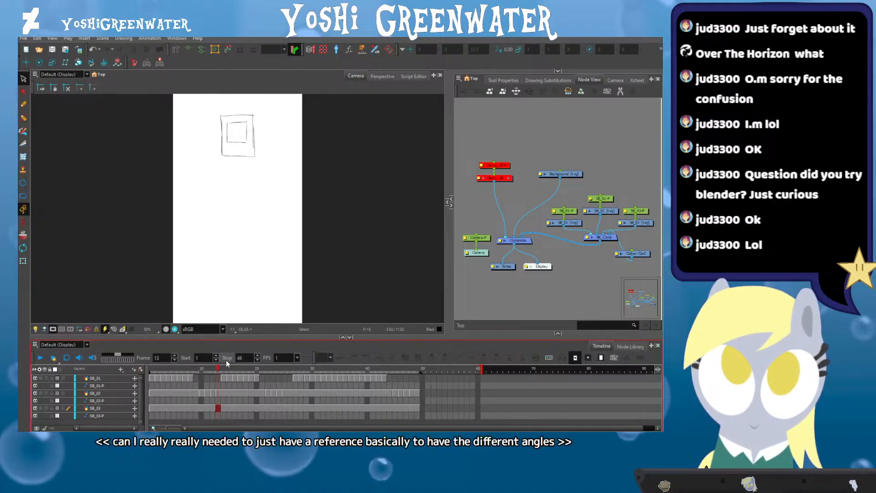
pyautogui.click(201, 373)
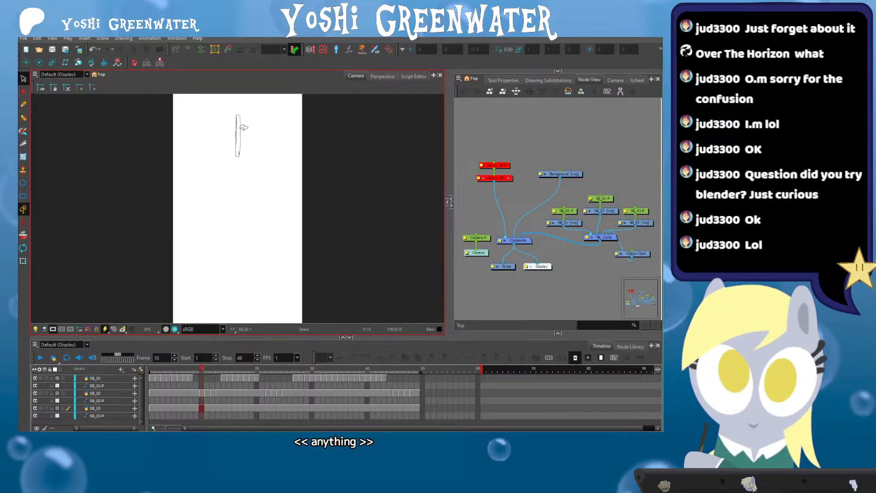
pyautogui.moveTo(204, 372); pyautogui.dragTo(206, 372)
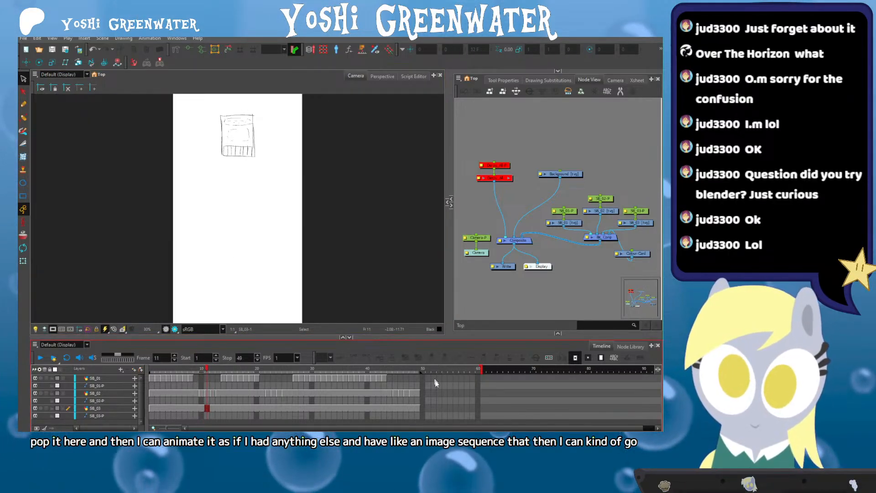
pyautogui.hotkey('alt', 'Tab')
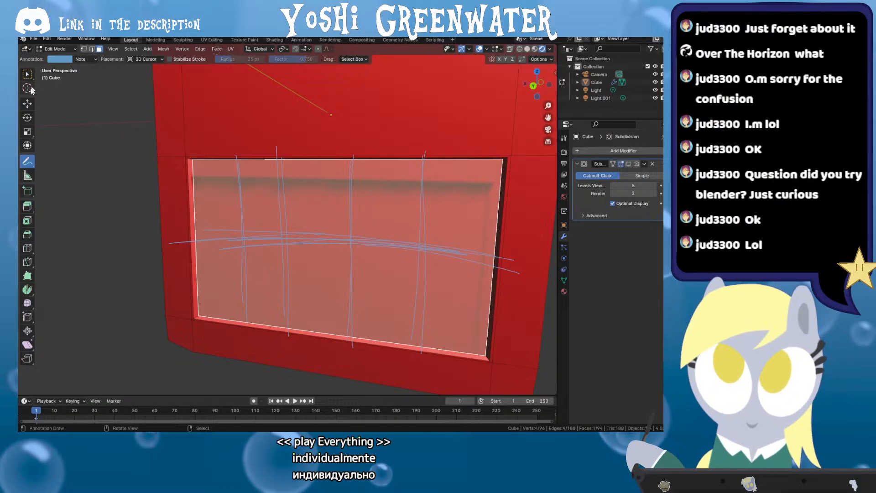
# Switch back to the Move tool, undo the annotation strokes on the recessed face, and save the file
pyautogui.click(33, 105)
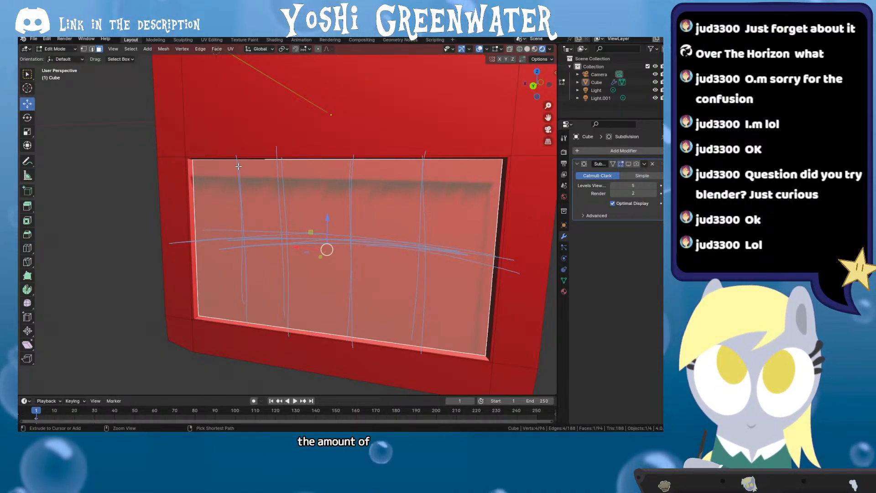
pyautogui.hotkey('ctrl', 'z')
pyautogui.scroll(-4, 246, 169)
pyautogui.scroll(3, 248, 170)
pyautogui.moveTo(248, 170)
pyautogui.mouseDown()
pyautogui.moveTo(310, 198)
pyautogui.moveTo(365, 207)
pyautogui.mouseUp()
pyautogui.hotkey('ctrl', 's')
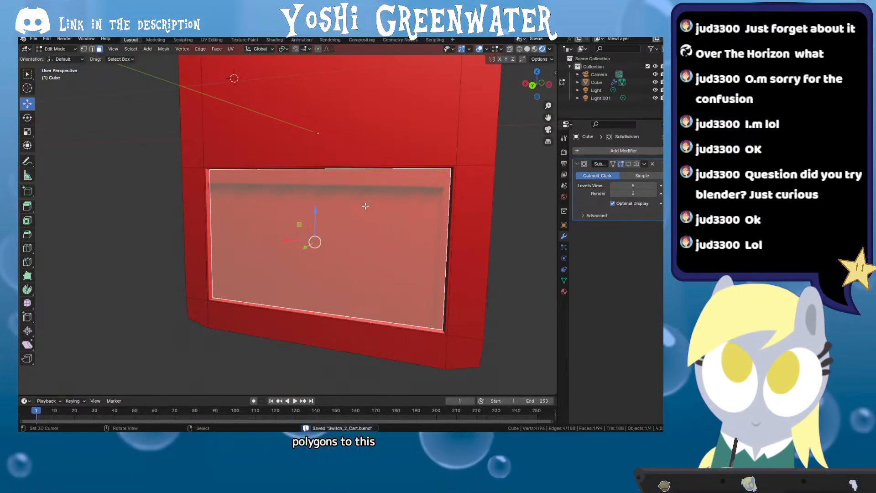
# Leave Edit Mode, inspect the recessed back of the cartridge without the mesh overlay, and return to editing the mesh
pyautogui.press('Tab')
pyautogui.scroll(-4, 396, 200)
pyautogui.moveTo(377, 197); pyautogui.dragTo(404, 207)
pyautogui.scroll(4, 404, 207)
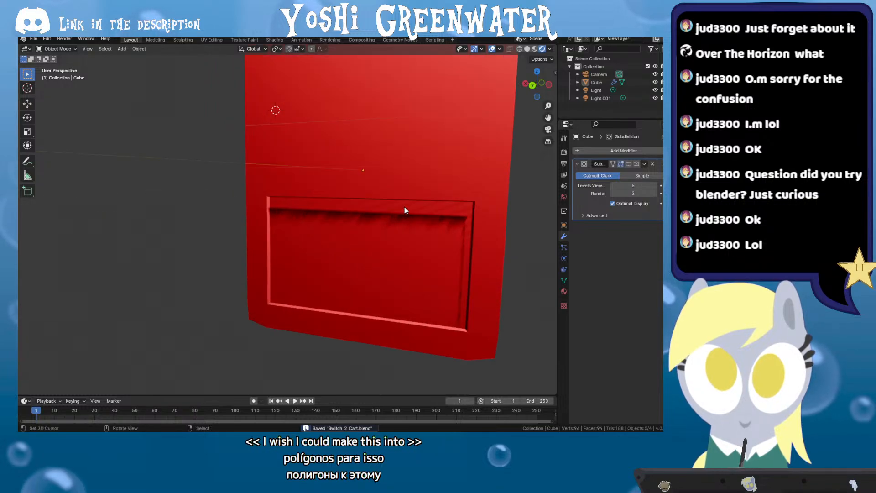
pyautogui.press('Tab')
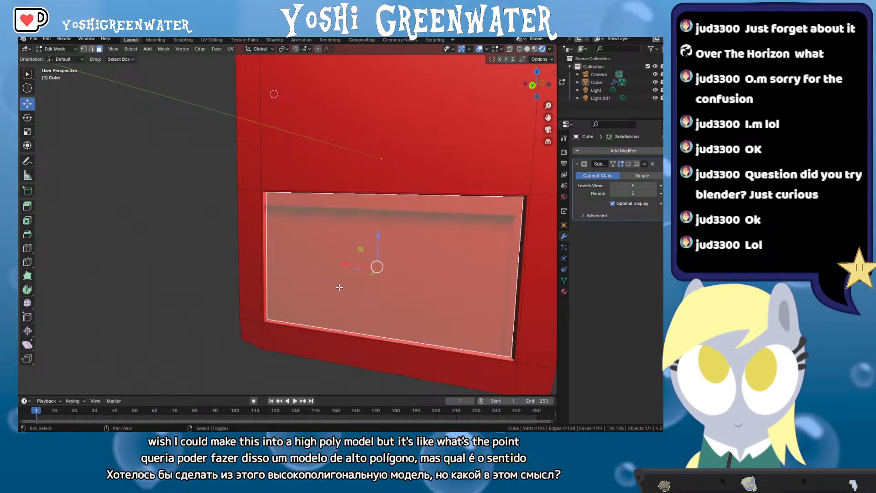
# Switch to wireframe shading and vertex selection, and select the three vertices at one lower corner of the back recess
pyautogui.moveTo(354, 217); pyautogui.dragTo(342, 249)
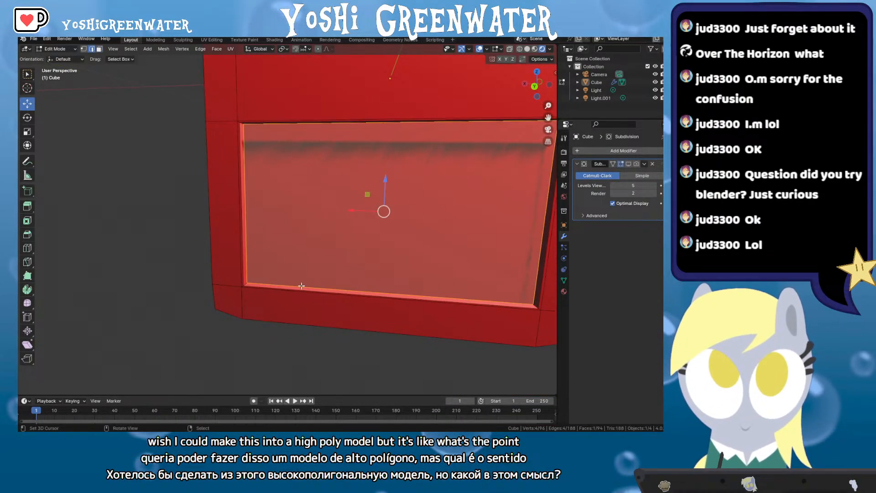
pyautogui.moveTo(279, 295); pyautogui.dragTo(241, 299)
pyautogui.press('z')
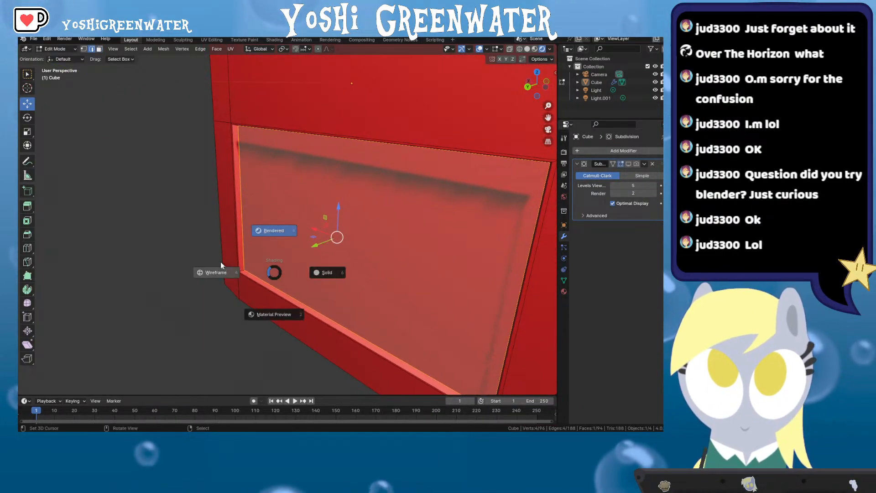
pyautogui.click(219, 267)
pyautogui.moveTo(220, 261); pyautogui.dragTo(318, 261)
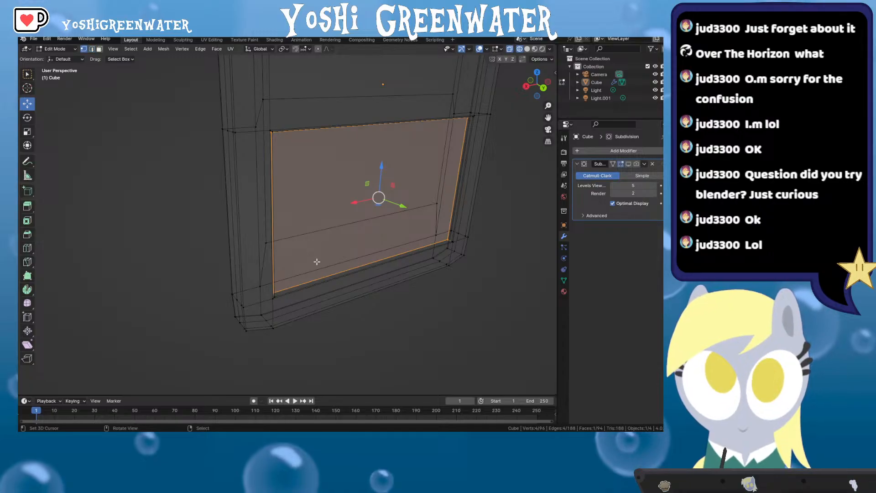
pyautogui.moveTo(274, 291)
pyautogui.mouseDown()
pyautogui.moveTo(235, 283)
pyautogui.moveTo(263, 280)
pyautogui.moveTo(259, 287)
pyautogui.mouseUp()
pyautogui.scroll(4, 245, 284)
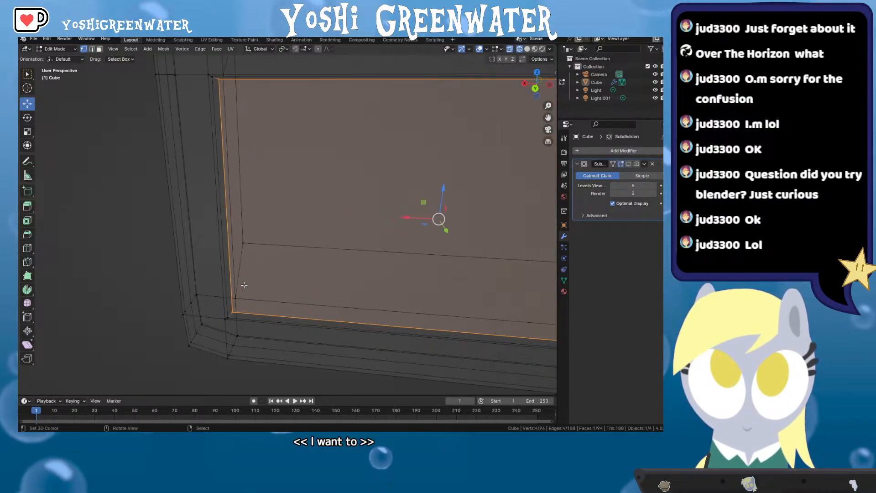
pyautogui.rightClick(212, 340)
pyautogui.keyDown('shift'); pyautogui.rightClick(216, 338); pyautogui.keyUp('shift')
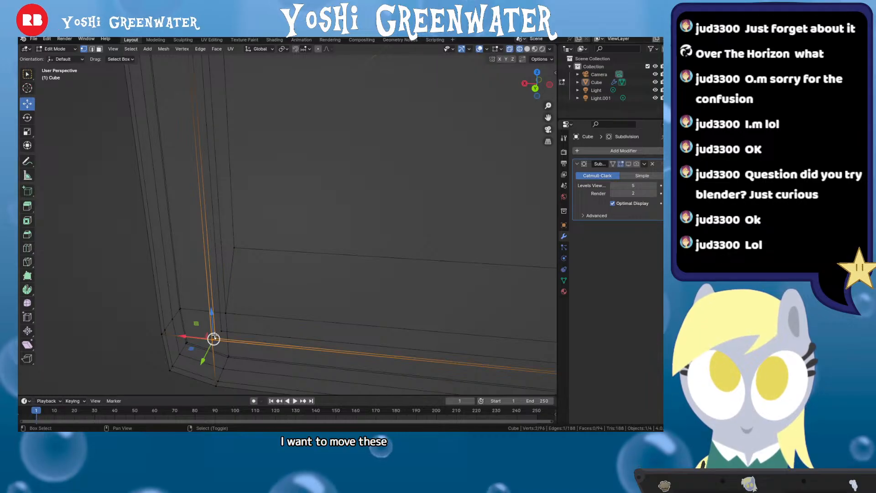
pyautogui.keyDown('shift'); pyautogui.rightClick(221, 331); pyautogui.keyUp('shift')
# Add the three vertices at the opposite lower corner of the back recess to the selection
pyautogui.scroll(-2, 277, 324)
pyautogui.moveTo(282, 324); pyautogui.dragTo(349, 322)
pyautogui.scroll(3, 385, 276)
pyautogui.moveTo(426, 298)
pyautogui.mouseDown()
pyautogui.moveTo(410, 294)
pyautogui.moveTo(416, 299)
pyautogui.mouseUp()
pyautogui.keyDown('shift'); pyautogui.rightClick(445, 321); pyautogui.keyUp('shift')
pyautogui.keyDown('shift'); pyautogui.rightClick(451, 327); pyautogui.keyUp('shift')
pyautogui.keyDown('shift'); pyautogui.rightClick(456, 326); pyautogui.keyUp('shift')
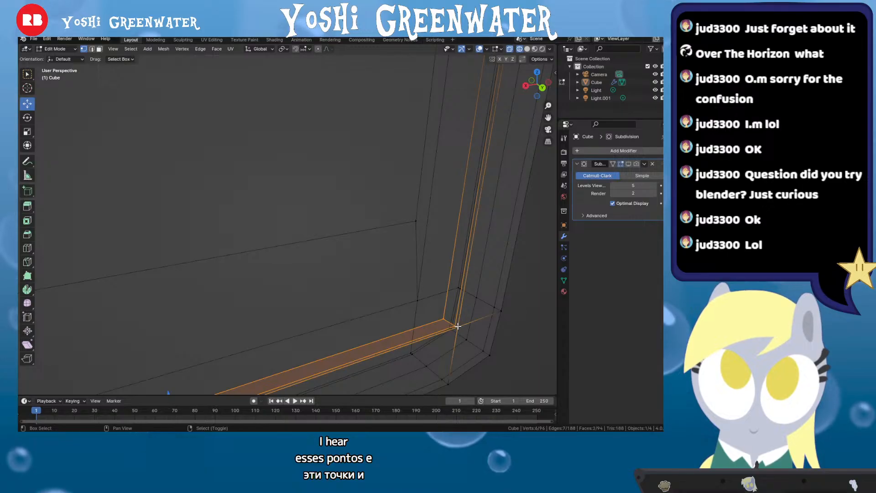
# Switch to Material Preview shading and move the selected lower corner vertices of the back recess down along Z, close to the cartridge's bottom edge
pyautogui.scroll(-5, 428, 304)
pyautogui.moveTo(340, 294)
pyautogui.mouseDown()
pyautogui.moveTo(303, 282)
pyautogui.moveTo(315, 285)
pyautogui.mouseUp()
pyautogui.press('z')
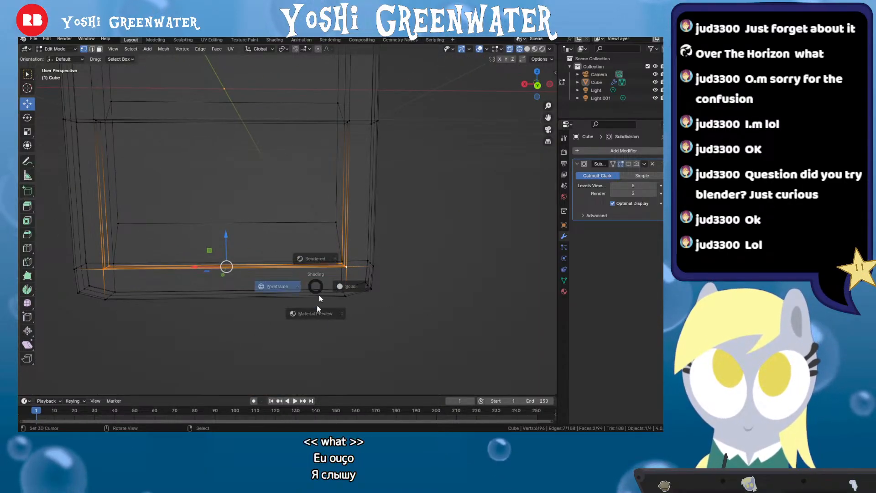
pyautogui.click(312, 307)
pyautogui.press('g')
pyautogui.press('z')
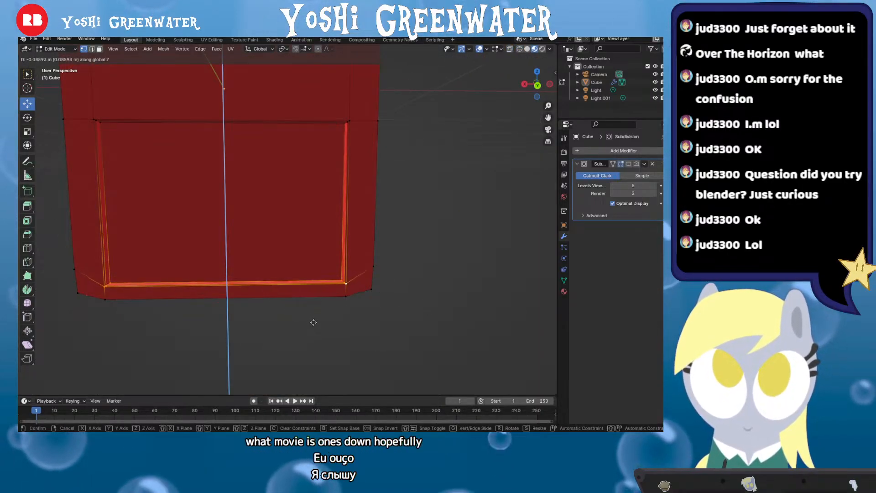
pyautogui.click(317, 328)
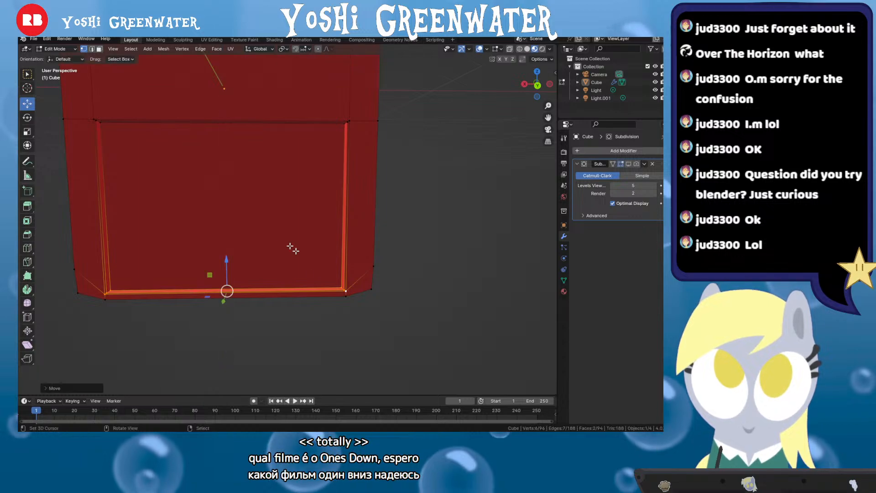
# Leave Edit Mode, clear the selection, and inspect the front of the cartridge
pyautogui.scroll(-1, 292, 248)
pyautogui.moveTo(237, 223); pyautogui.dragTo(120, 254)
pyautogui.scroll(-1, 156, 248)
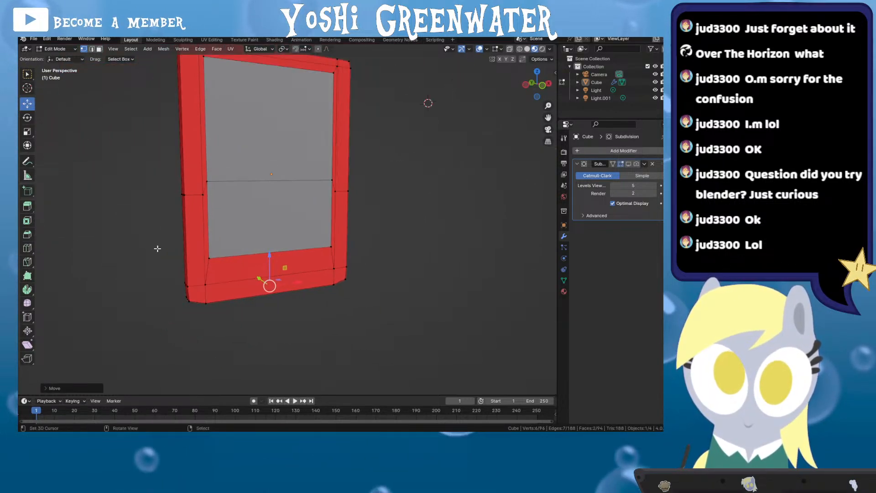
pyautogui.press('Tab')
pyautogui.hotkey('alt', 'a')
pyautogui.scroll(-1, 260, 247)
pyautogui.moveTo(256, 216); pyautogui.dragTo(244, 249)
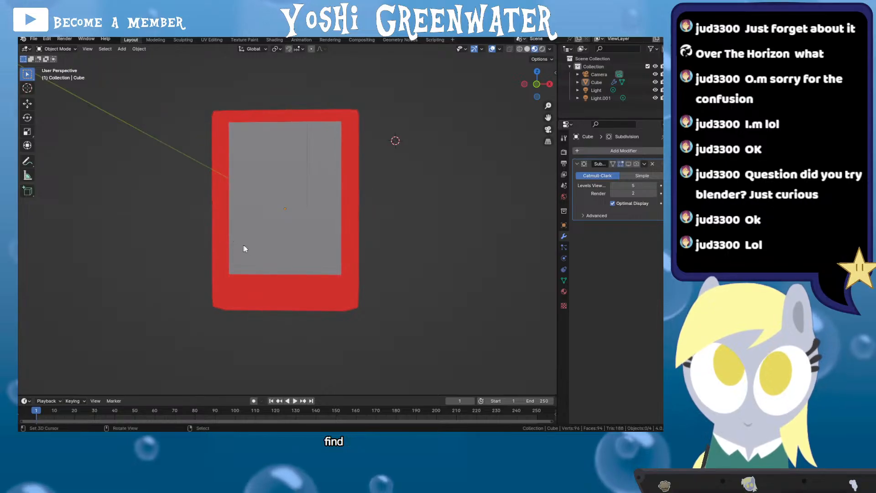
# Return to editing the mesh and raise the horizontal edge below the grey front panel slightly along Z
pyautogui.press('Tab')
pyautogui.scroll(3, 296, 339)
pyautogui.moveTo(297, 339); pyautogui.dragTo(307, 256)
pyautogui.scroll(1, 310, 252)
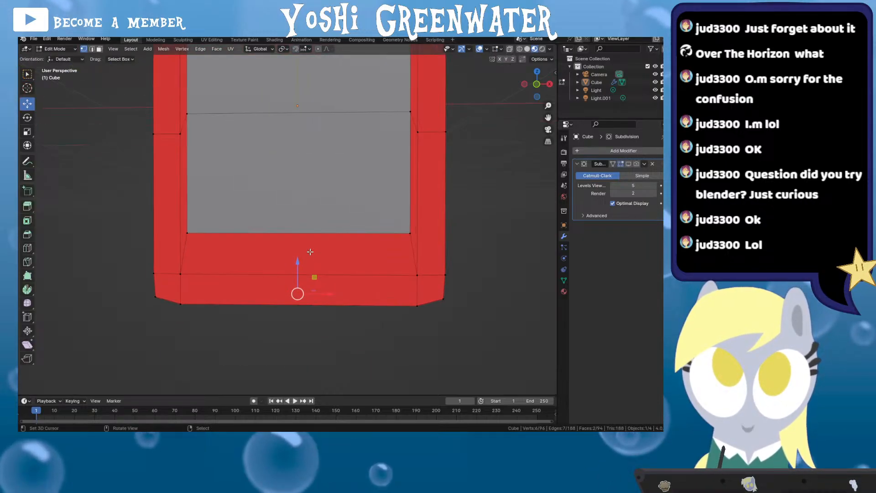
pyautogui.press('g')
pyautogui.press('z')
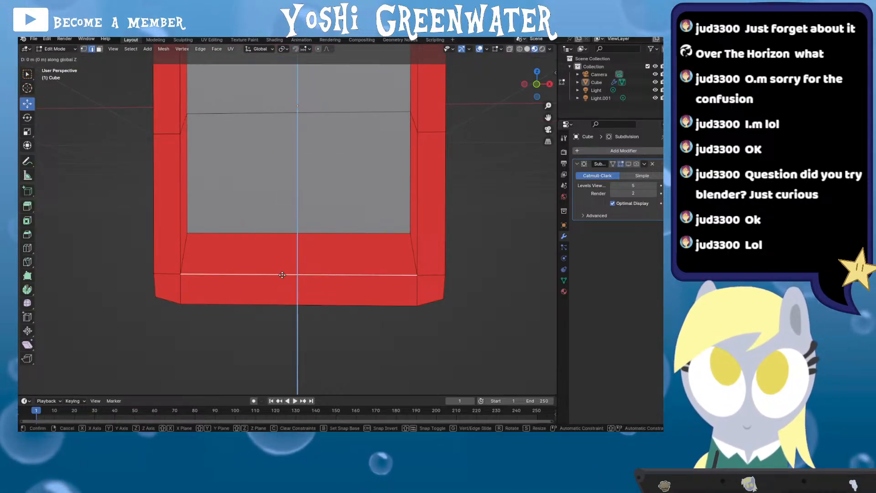
pyautogui.click(285, 259)
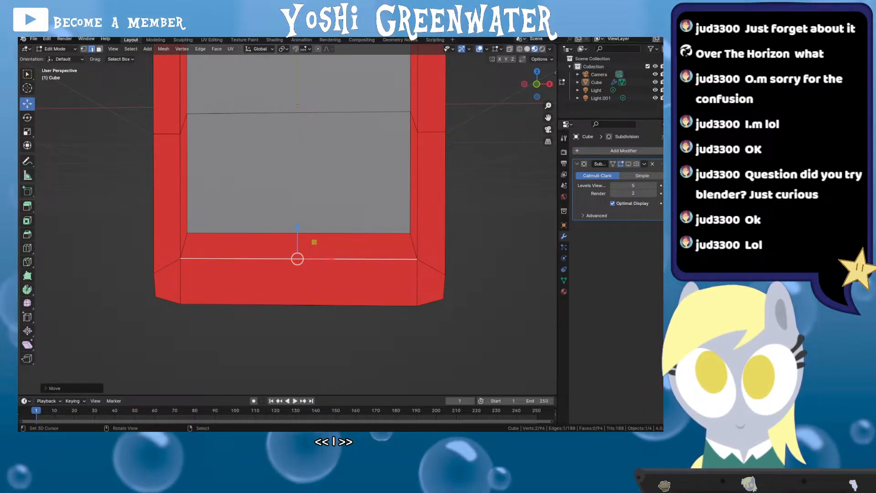
# Add two evenly spaced vertical loop cuts through the lower front face and select the middle face between them
pyautogui.scroll(1, 274, 274)
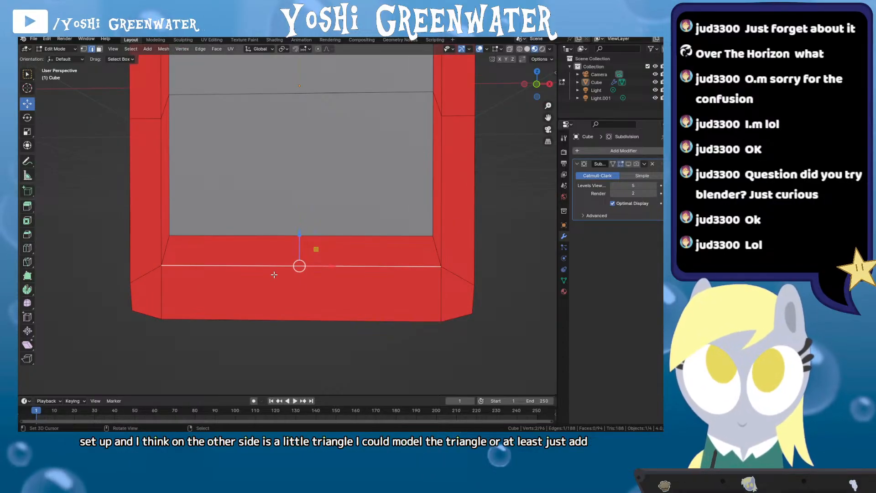
pyautogui.click(292, 283)
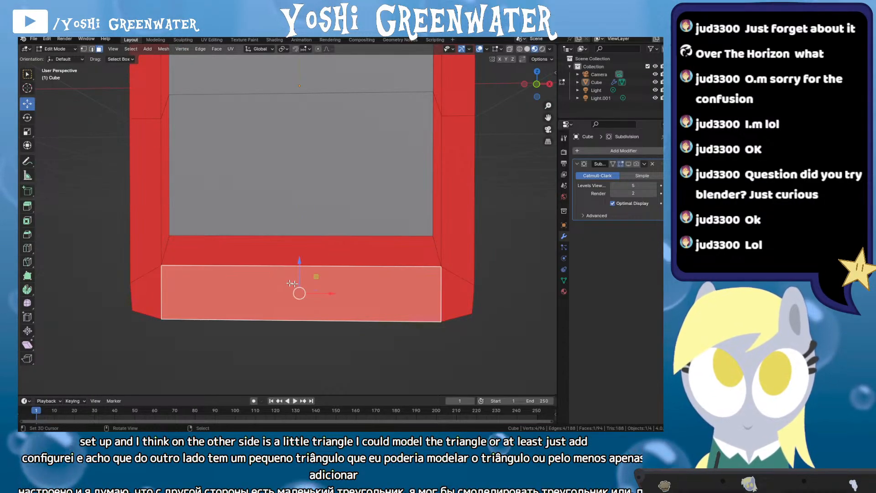
pyautogui.moveTo(327, 286); pyautogui.dragTo(350, 308)
pyautogui.hotkey('ctrl', 'r')
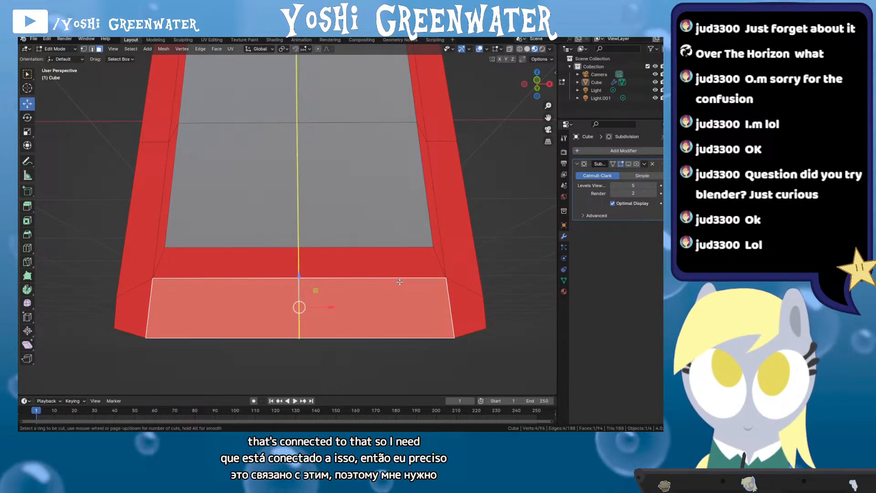
pyautogui.scroll(1, 399, 282)
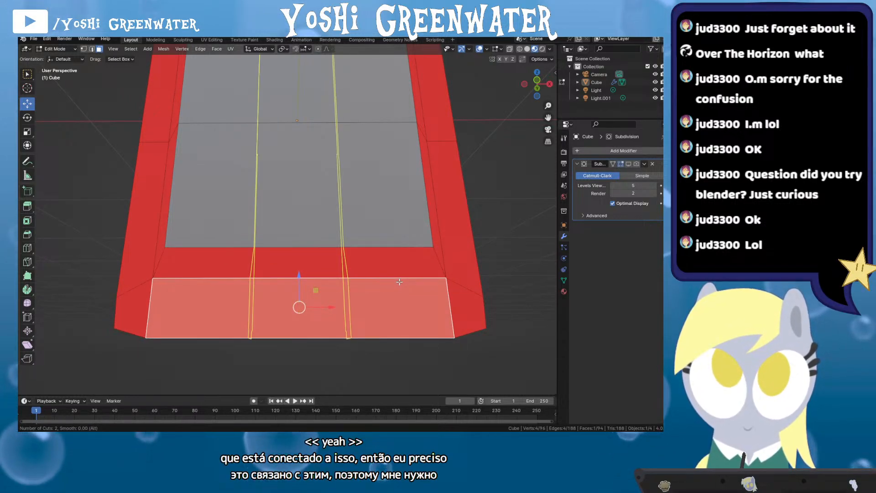
pyautogui.click(399, 282)
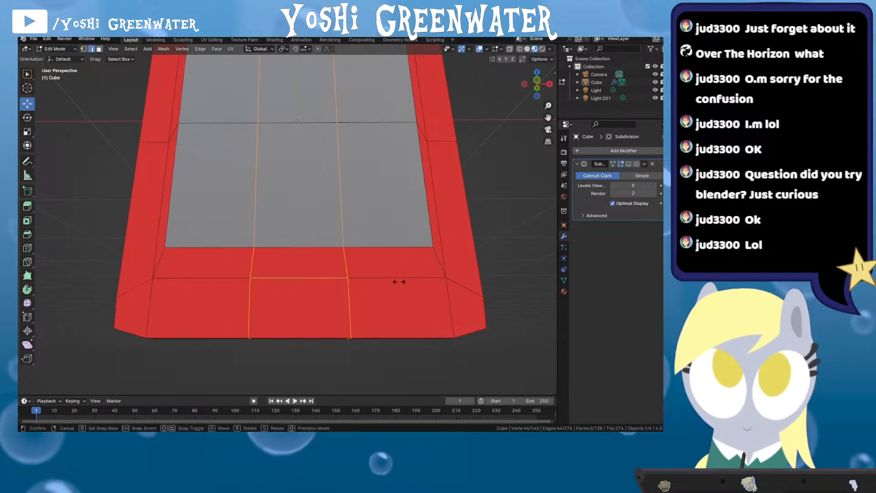
pyautogui.click(319, 299)
# Select all seven inner edges dividing the grey front panel and remove them with Dissolve Edges
pyautogui.moveTo(260, 281); pyautogui.dragTo(260, 299)
pyautogui.scroll(-2, 258, 294)
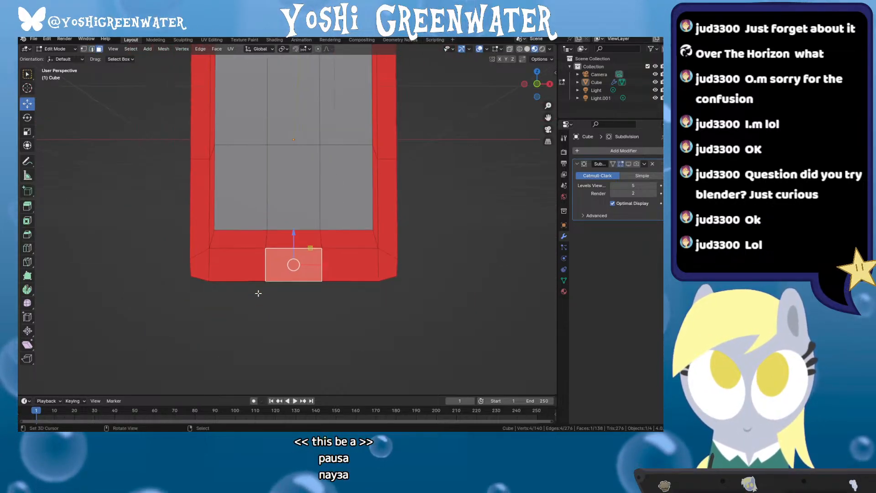
pyautogui.moveTo(241, 241); pyautogui.dragTo(235, 311)
pyautogui.scroll(-1, 235, 300)
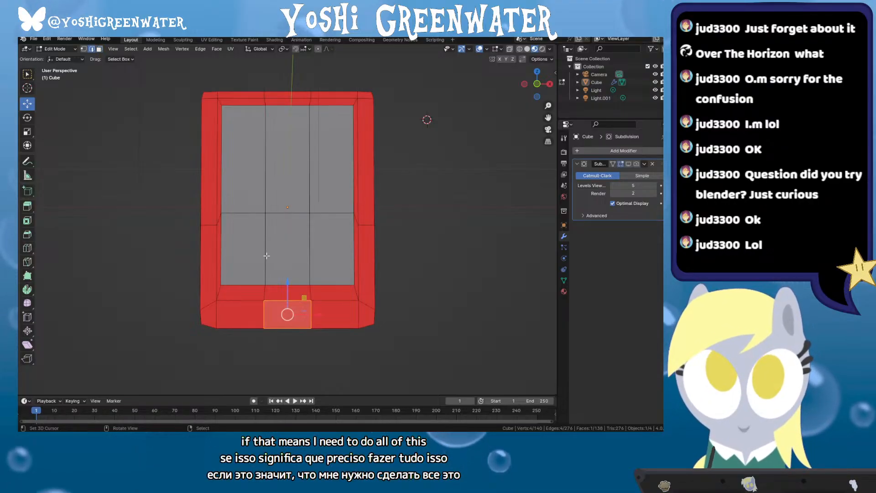
pyautogui.click(265, 254)
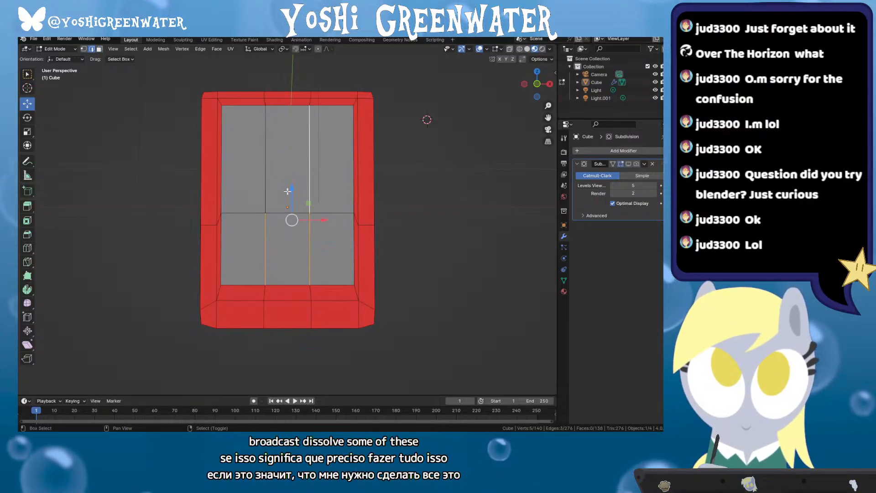
pyautogui.keyDown('shift'); pyautogui.click(261, 213); pyautogui.keyUp('shift')
pyautogui.keyDown('shift'); pyautogui.click(332, 213); pyautogui.keyUp('shift')
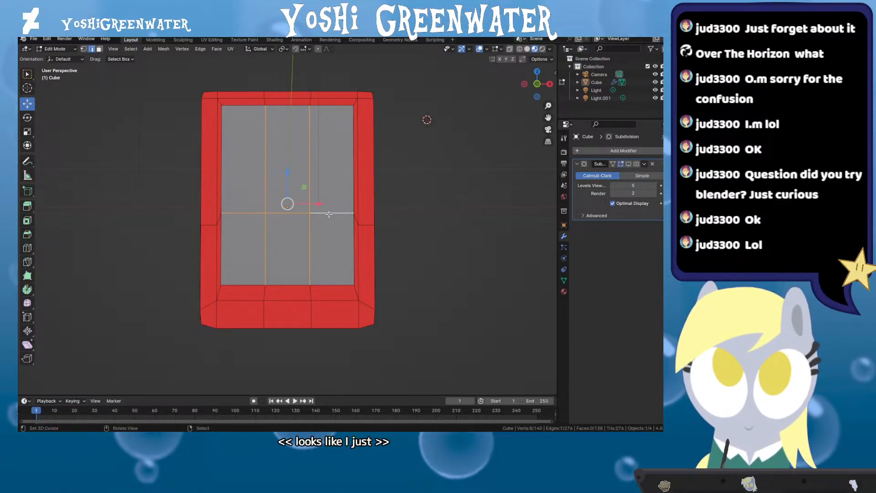
pyautogui.press('F3')
pyautogui.write('dis')
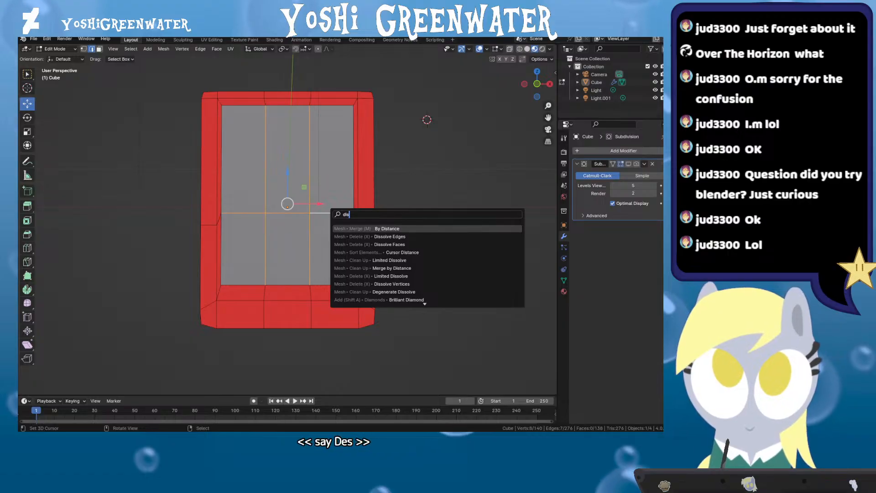
pyautogui.click(348, 238)
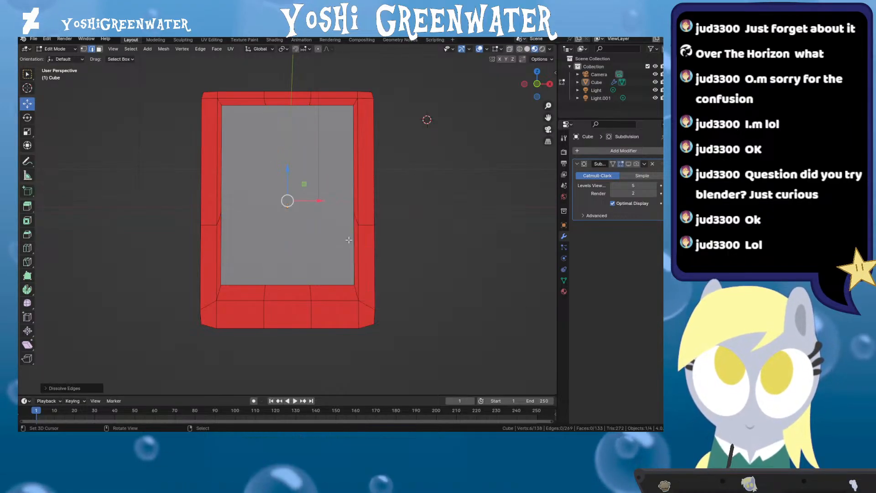
# Leave Edit Mode, show the Subdivision modifier in the viewport, and set its viewport levels to 4
pyautogui.press('Tab')
pyautogui.moveTo(289, 138); pyautogui.dragTo(310, 214)
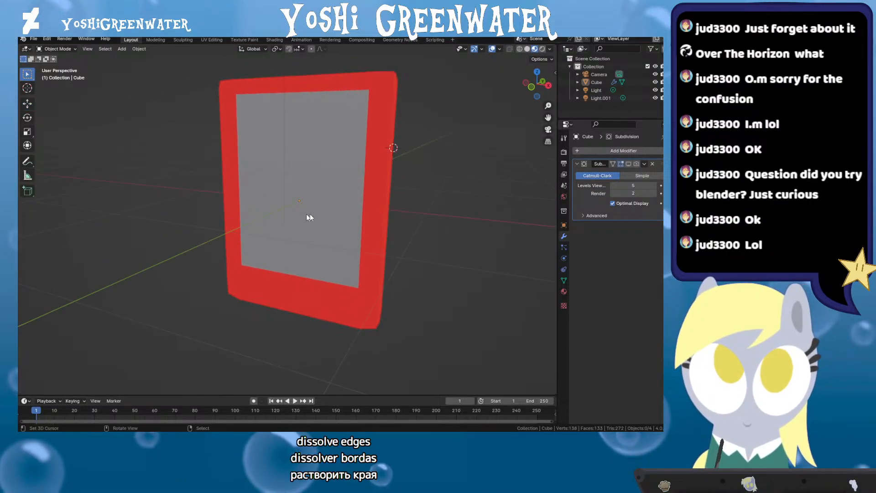
pyautogui.click(628, 164)
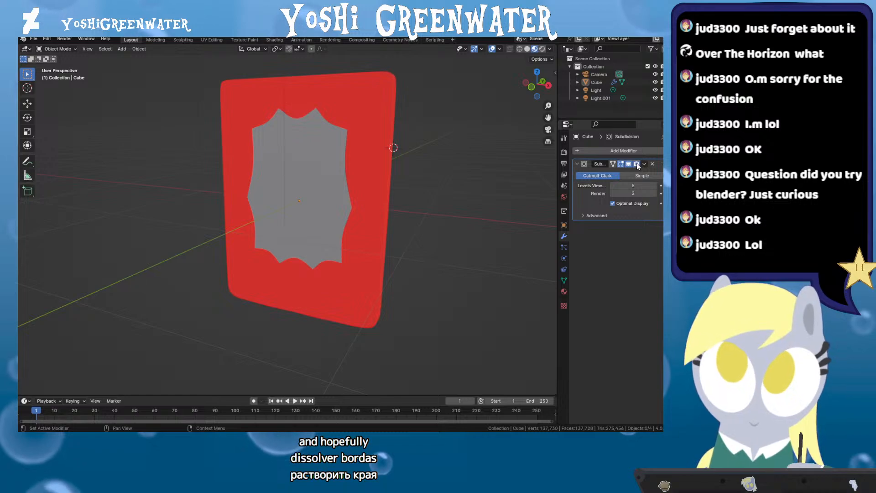
pyautogui.moveTo(277, 173); pyautogui.dragTo(288, 134)
pyautogui.scroll(1, 291, 141)
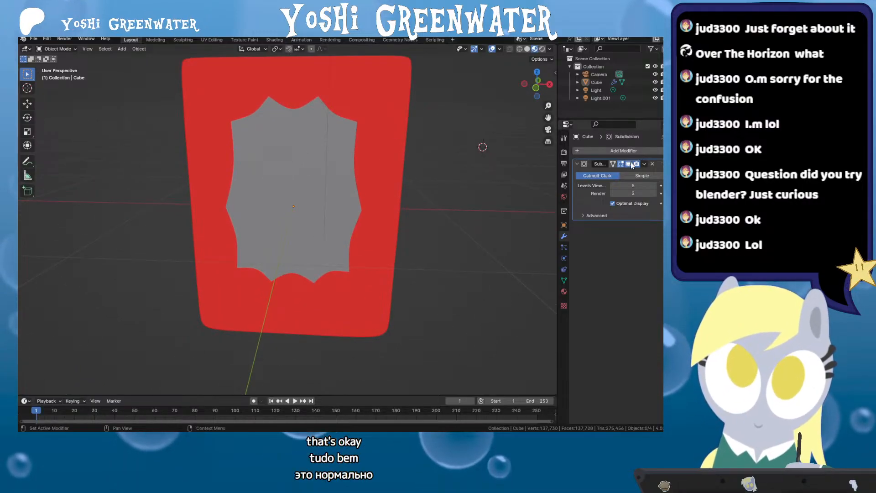
pyautogui.click(613, 185)
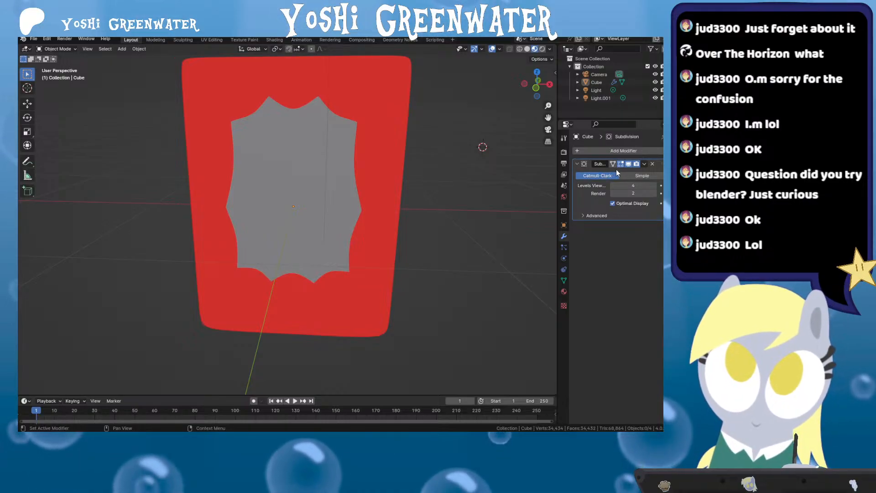
# Compare the cartridge's upper corner and side with the Subdivision modifier's viewport display turned off and on again
pyautogui.scroll(3, 383, 124)
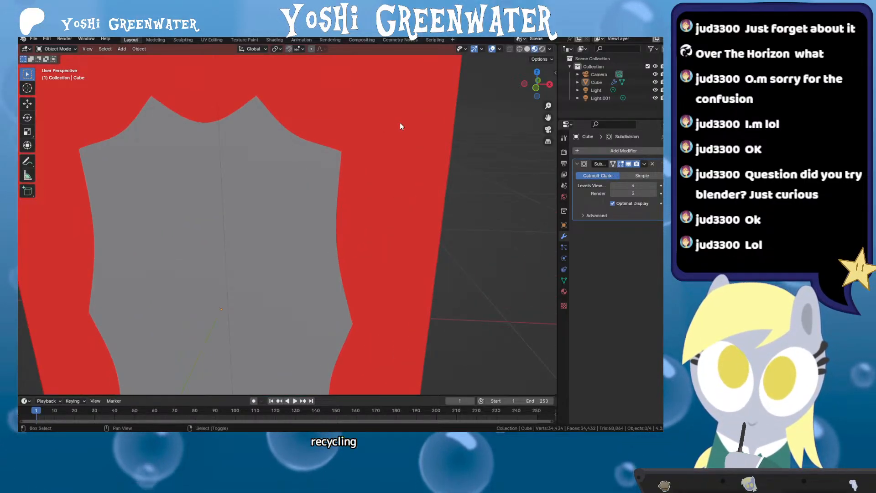
pyautogui.scroll(2, 400, 122)
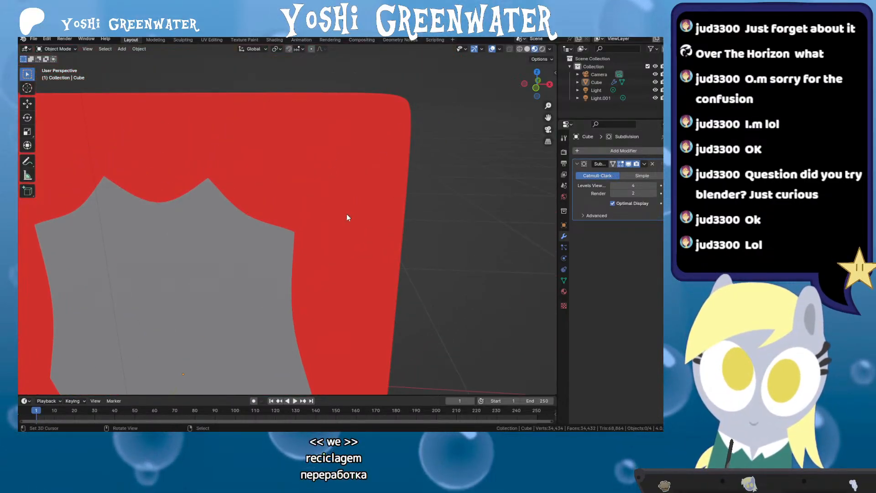
pyautogui.click(629, 164)
pyautogui.moveTo(404, 109); pyautogui.dragTo(278, 112)
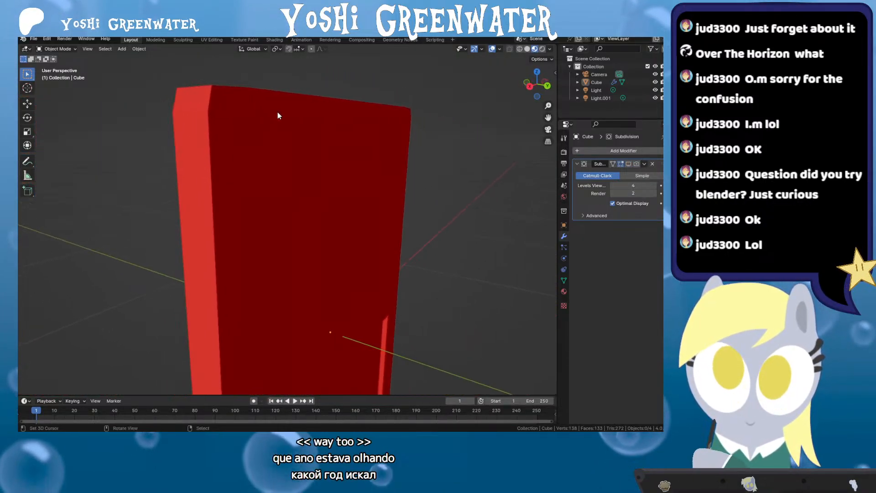
pyautogui.click(629, 164)
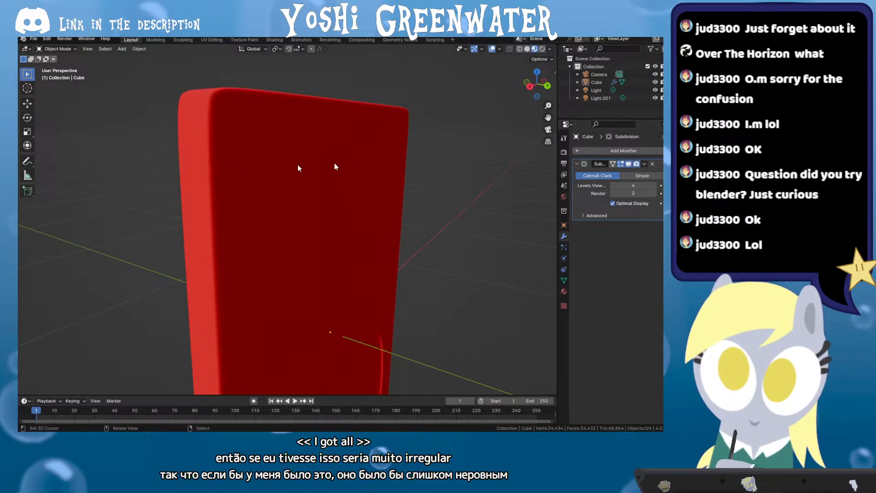
# Try to extrude the grey front panel face in place and scale it slightly inward, and undo the attempt
pyautogui.press('Tab')
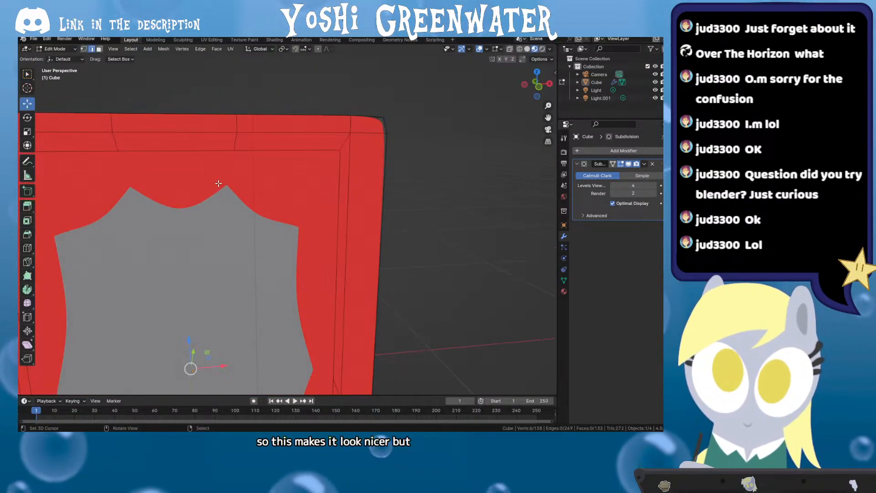
pyautogui.scroll(-4, 218, 183)
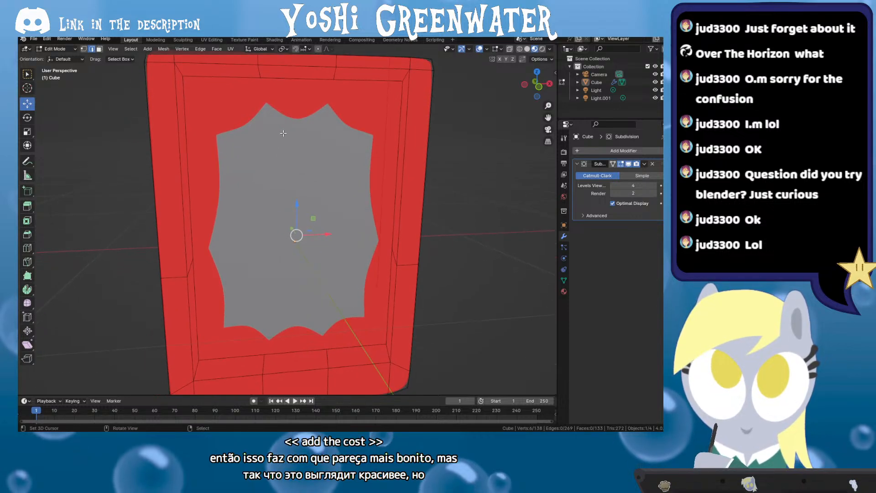
pyautogui.press('3')
pyautogui.click(301, 127)
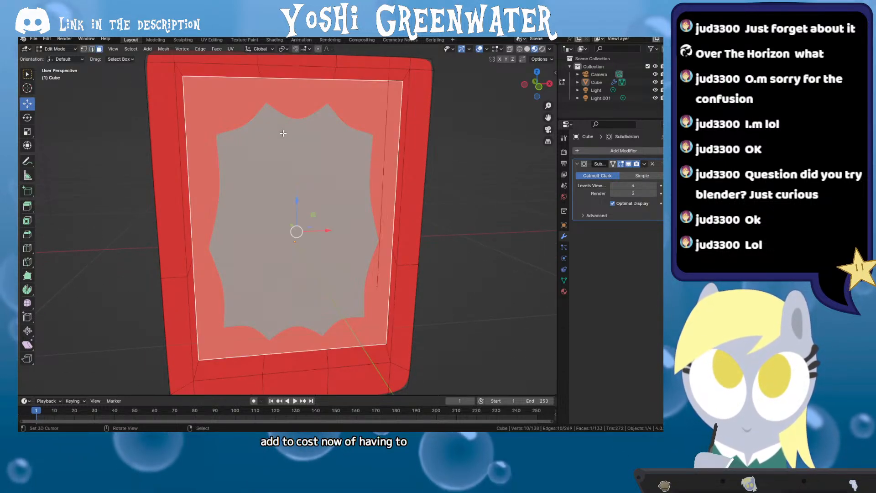
pyautogui.press('s')
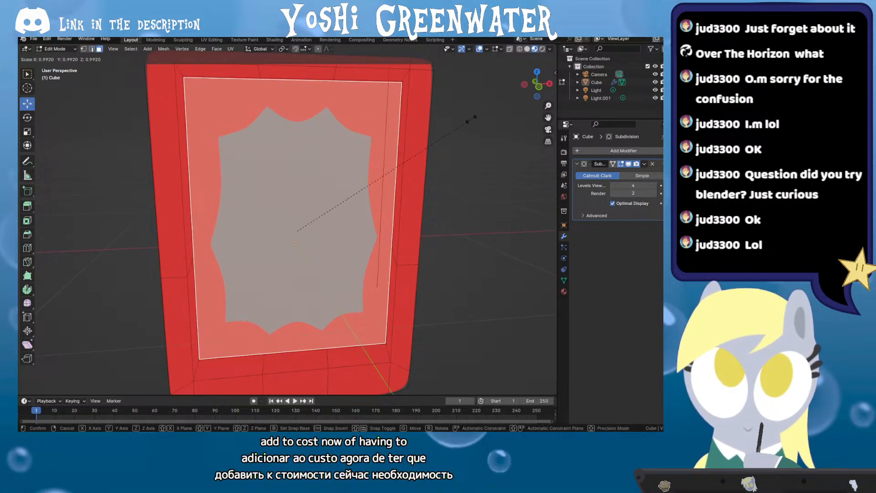
pyautogui.click(470, 119)
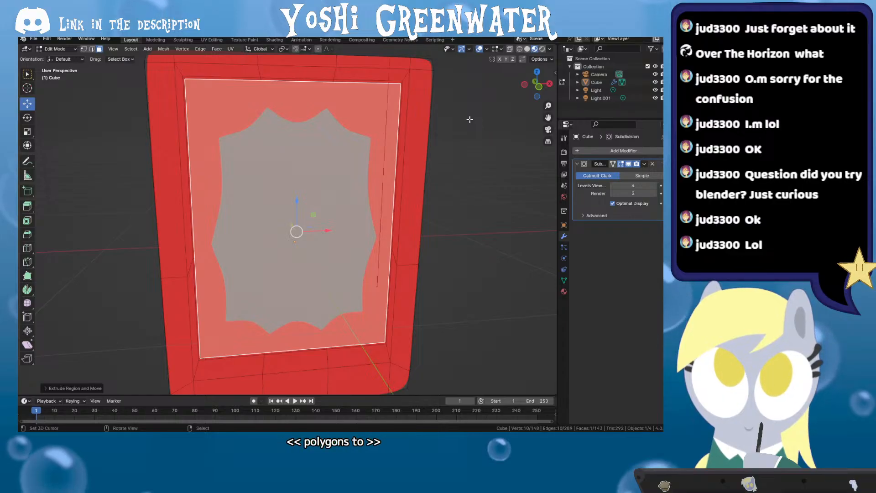
pyautogui.click(469, 119)
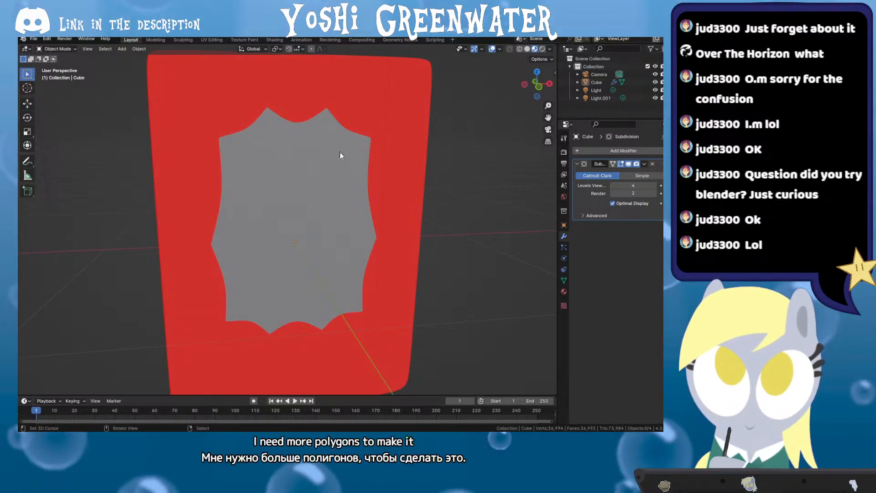
pyautogui.click(289, 138)
pyautogui.moveTo(290, 137)
pyautogui.mouseDown()
pyautogui.moveTo(258, 130)
pyautogui.moveTo(287, 136)
pyautogui.mouseUp()
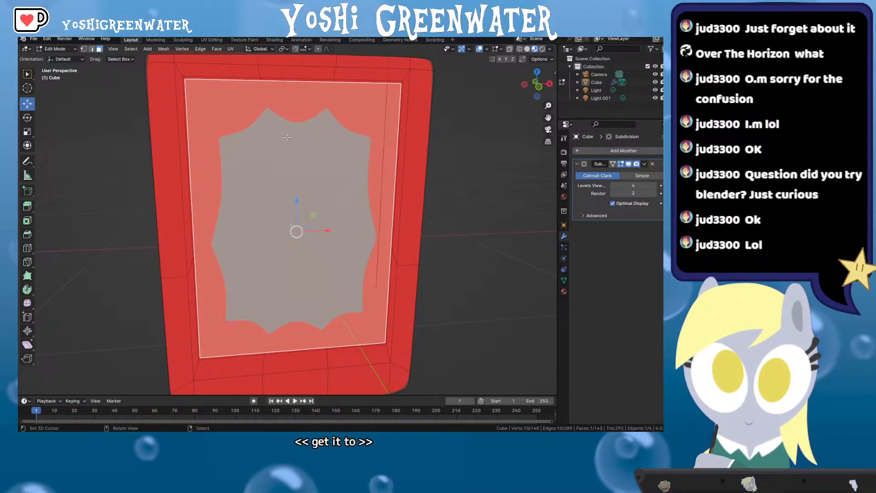
pyautogui.hotkey('ctrl', 'z')
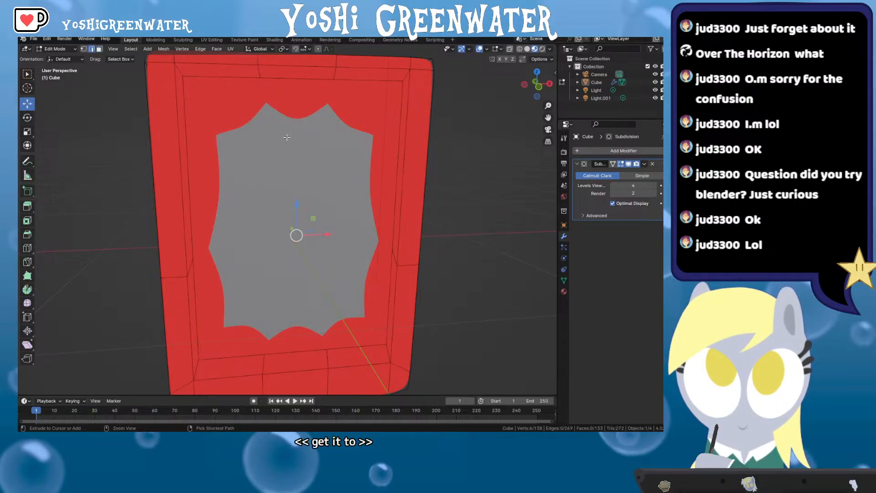
# Undo back to the state before the grey front panel's inner edges were dissolved
pyautogui.hotkey('ctrl', 'z')
pyautogui.hotkey('ctrl', 'z')
pyautogui.hotkey('ctrl', 'z')
pyautogui.hotkey('ctrl', 'z')
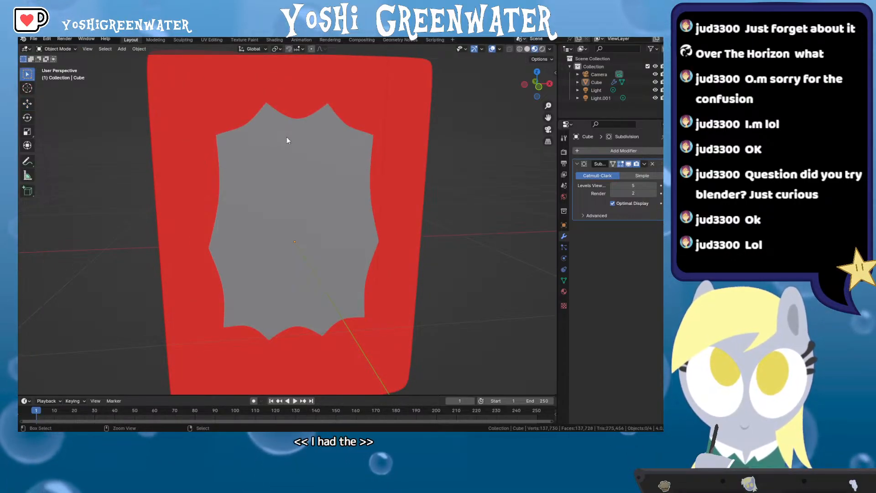
pyautogui.hotkey('ctrl', 'shift', 'z')
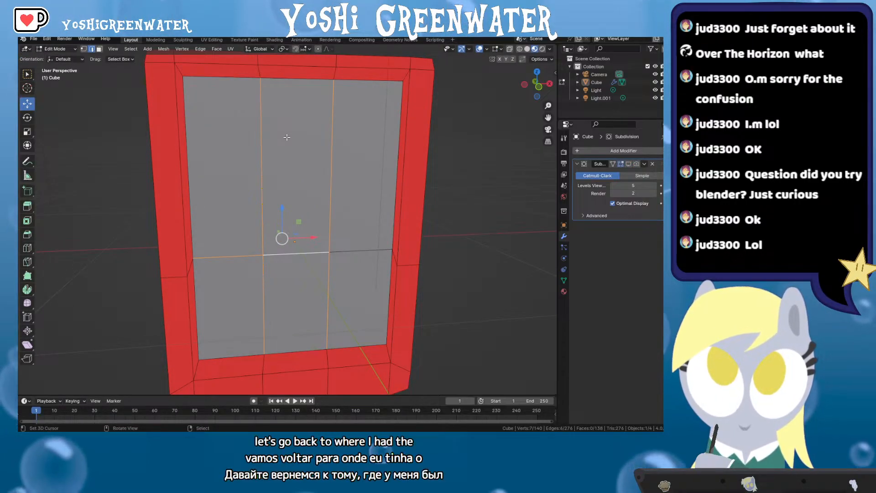
# Leave Edit Mode, show the Subdivision modifier in the viewport, and enter Edit Mode again
pyautogui.press('Tab')
pyautogui.scroll(-1, 458, 147)
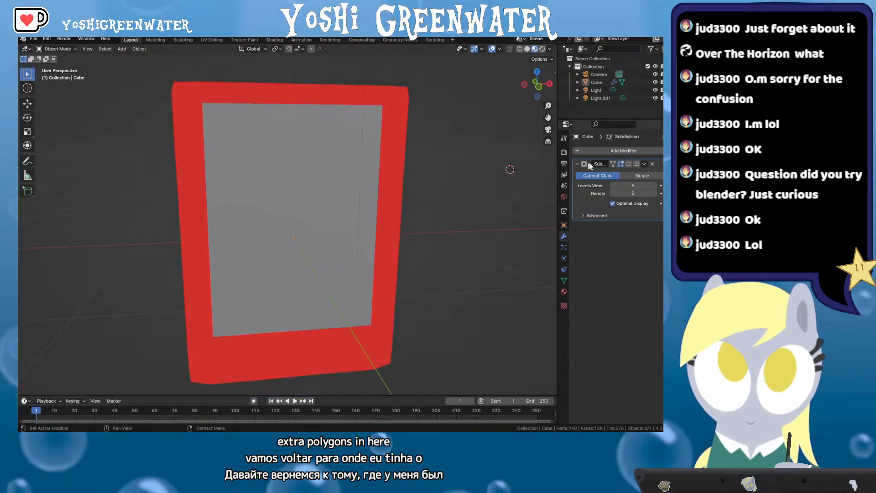
pyautogui.click(628, 164)
pyautogui.scroll(1, 293, 172)
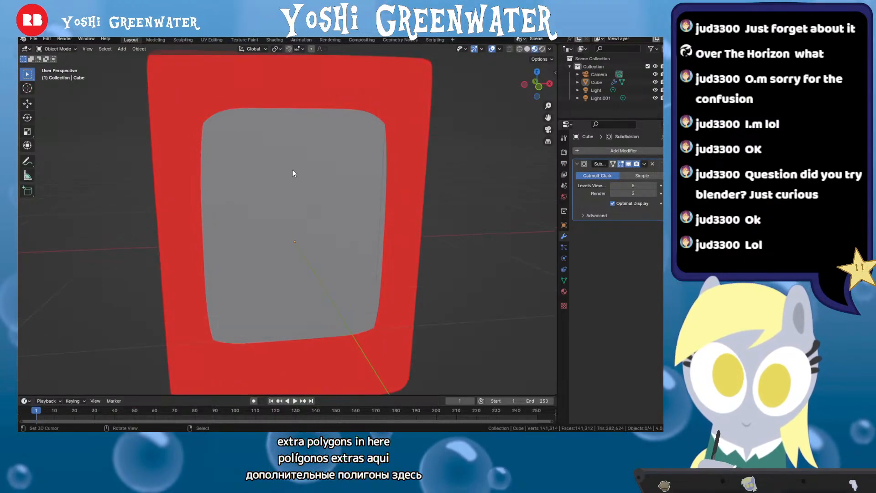
pyautogui.moveTo(293, 173); pyautogui.dragTo(319, 160)
pyautogui.press('Tab')
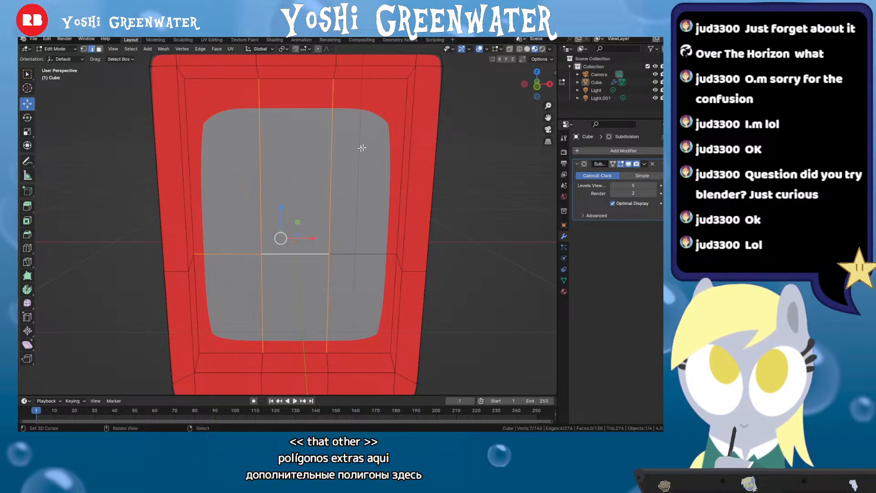
# Add two horizontal loop cuts across the cartridge's upper half and spread them apart along Z by a factor of about 2.75
pyautogui.scroll(1, 397, 108)
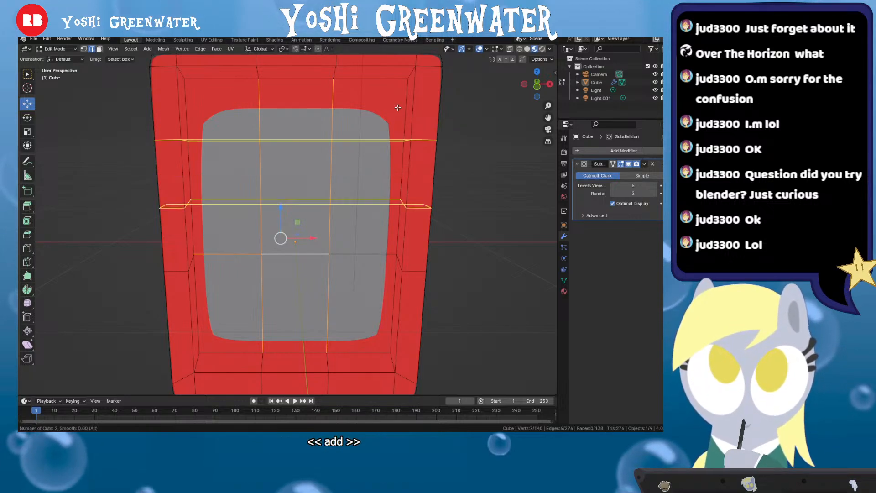
pyautogui.click(397, 107)
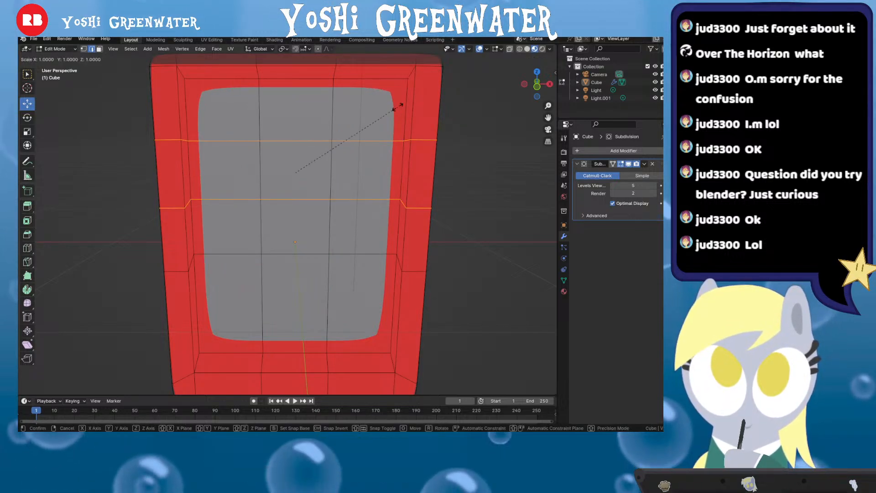
pyautogui.press('s')
pyautogui.press('z')
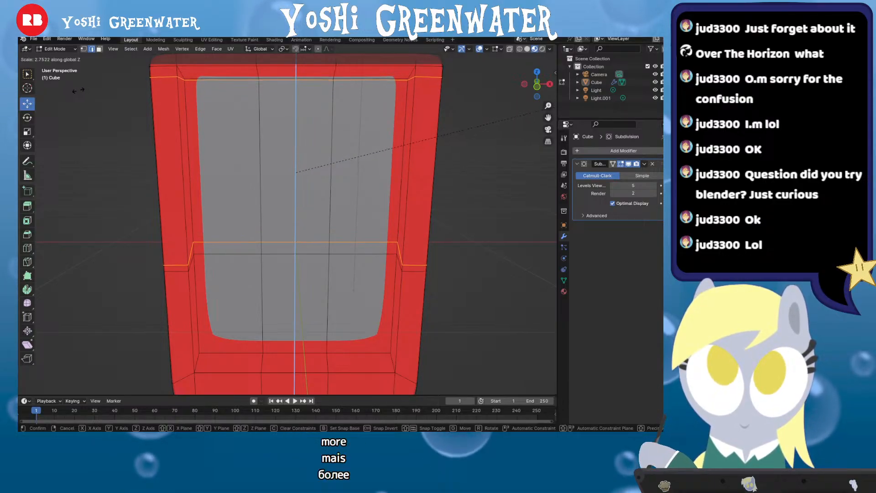
pyautogui.click(78, 89)
# Add two vertical loop cuts and slide them against the left and right edges of the grey front panel
pyautogui.scroll(-1, 259, 146)
pyautogui.moveTo(283, 163)
pyautogui.mouseDown()
pyautogui.moveTo(302, 163)
pyautogui.moveTo(310, 142)
pyautogui.moveTo(277, 163)
pyautogui.mouseUp()
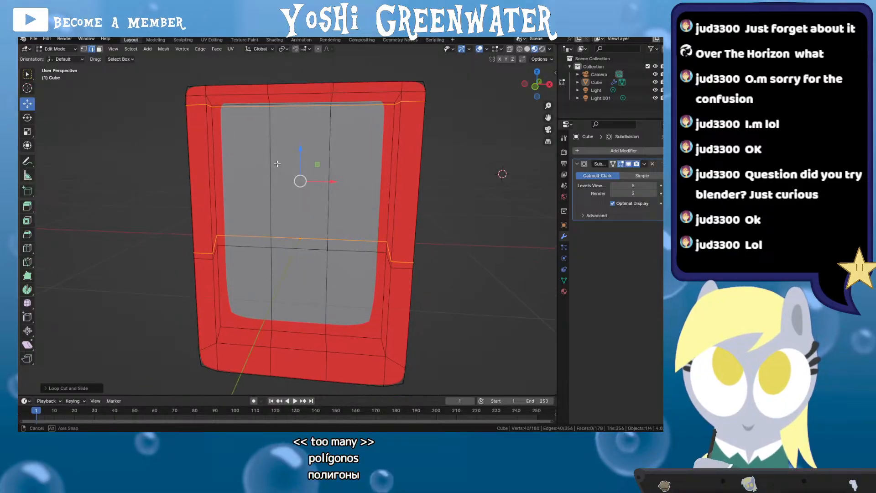
pyautogui.hotkey('ctrl', 'r')
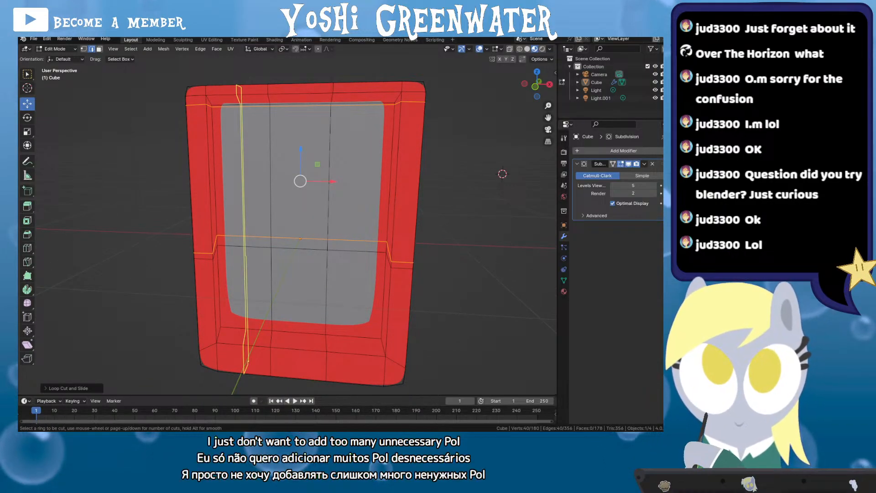
pyautogui.click(234, 89)
pyautogui.click(219, 78)
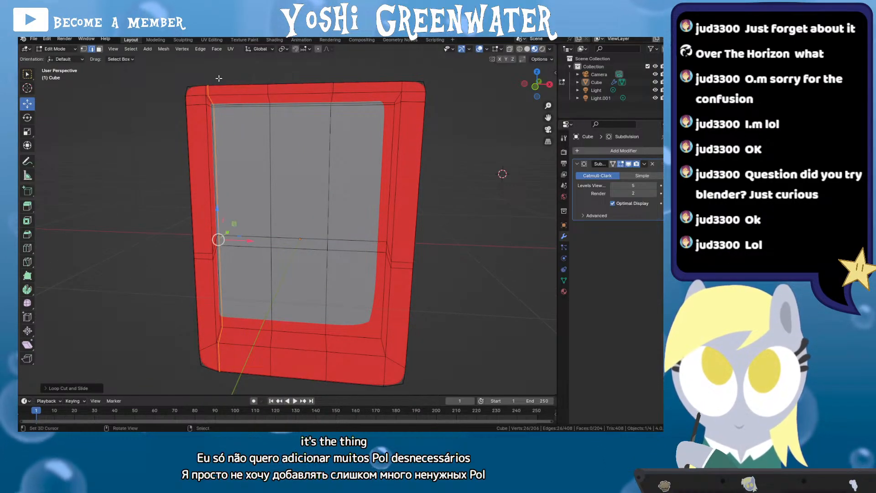
pyautogui.hotkey('ctrl', 'r')
pyautogui.click(351, 89)
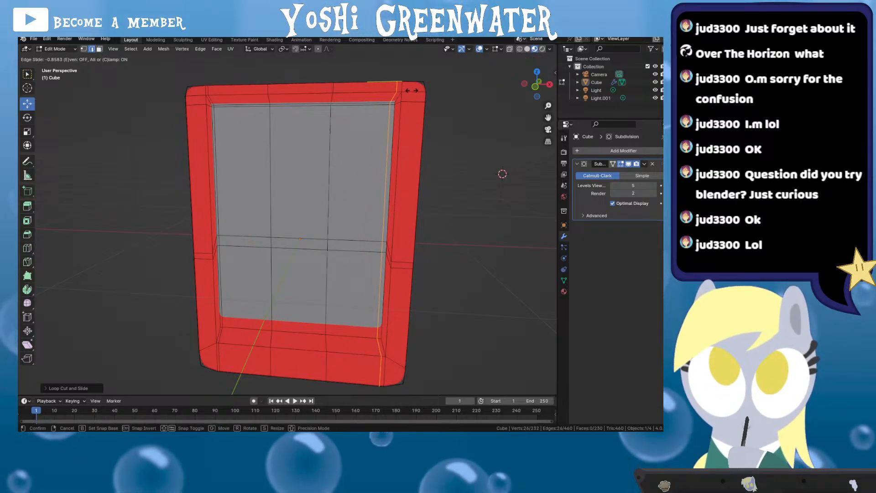
pyautogui.click(414, 91)
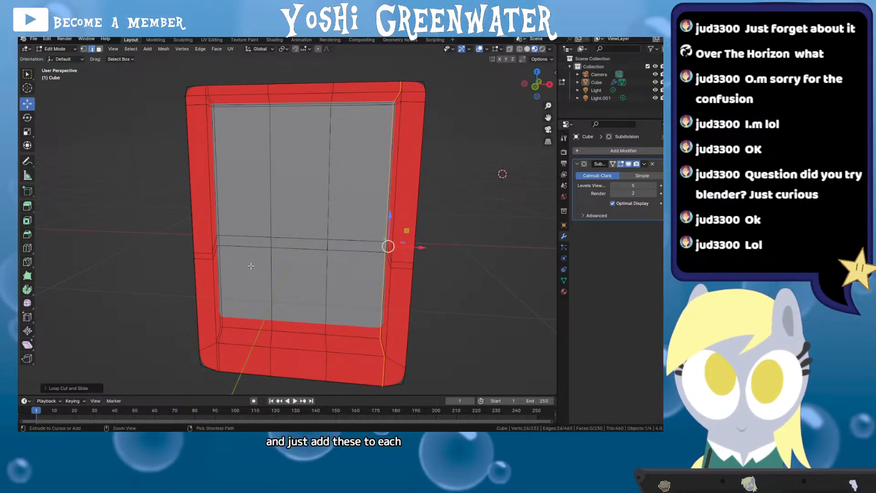
# Add a horizontal loop cut slid against the grey panel's bottom edge, and leave Edit Mode
pyautogui.hotkey('ctrl', 'r')
pyautogui.click(413, 315)
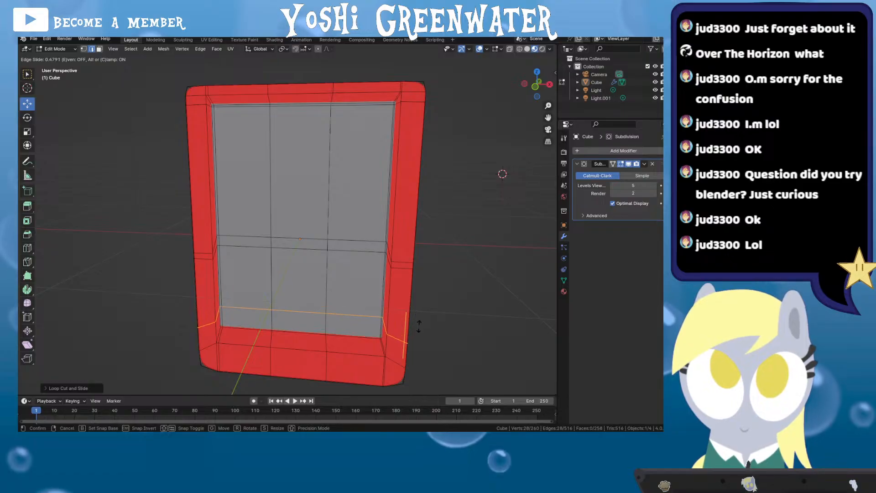
pyautogui.click(423, 346)
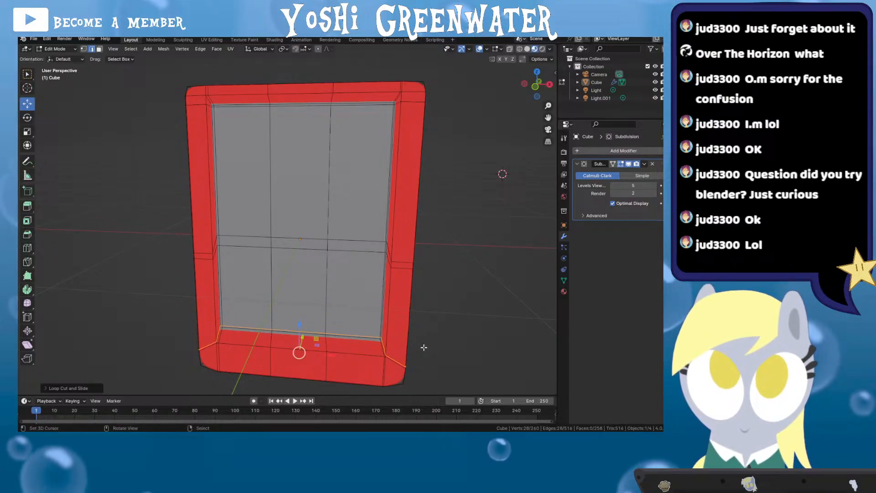
pyautogui.press('Tab')
# Examine the smoothed cartridge's front panel, corners, sides and recessed back from several angles
pyautogui.scroll(-1, 370, 236)
pyautogui.moveTo(370, 237)
pyautogui.mouseDown()
pyautogui.moveTo(430, 232)
pyautogui.moveTo(435, 202)
pyautogui.moveTo(332, 224)
pyautogui.moveTo(375, 237)
pyautogui.moveTo(354, 221)
pyautogui.moveTo(330, 224)
pyautogui.moveTo(365, 236)
pyautogui.mouseUp()
pyautogui.scroll(1, 365, 235)
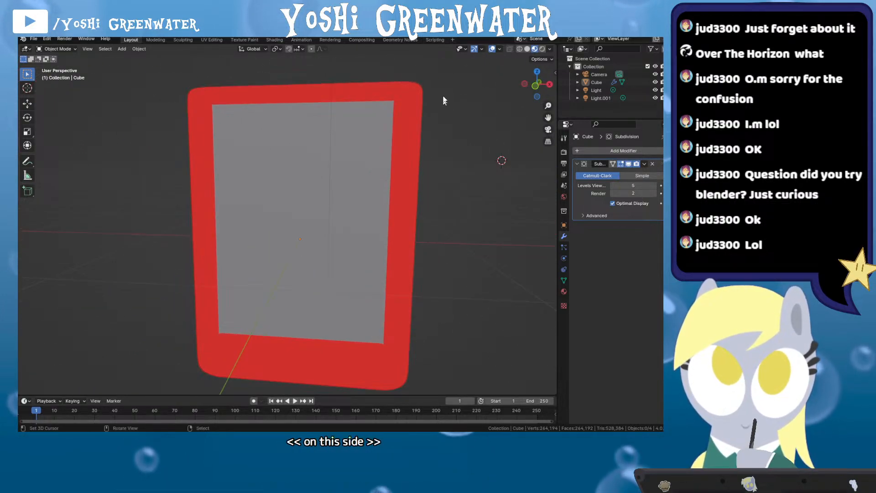
pyautogui.moveTo(391, 121); pyautogui.dragTo(288, 181)
pyautogui.scroll(-1, 308, 228)
pyautogui.scroll(-1, 288, 182)
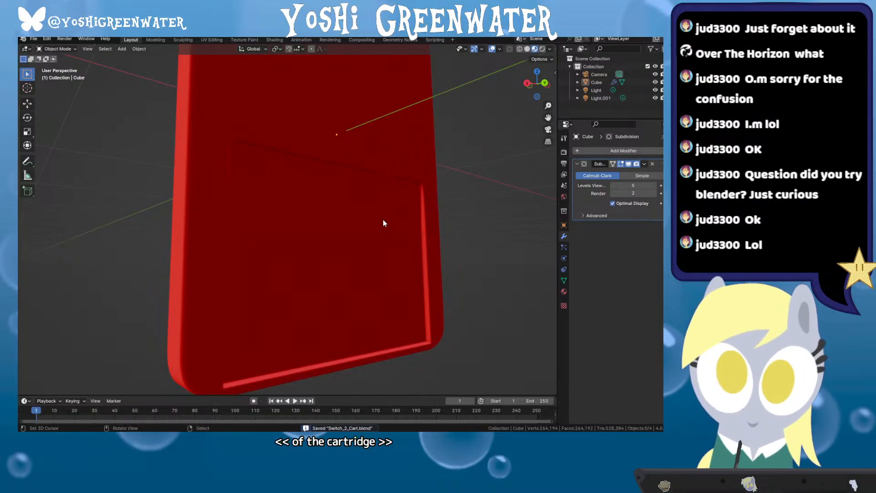
pyautogui.moveTo(382, 219); pyautogui.dragTo(310, 218)
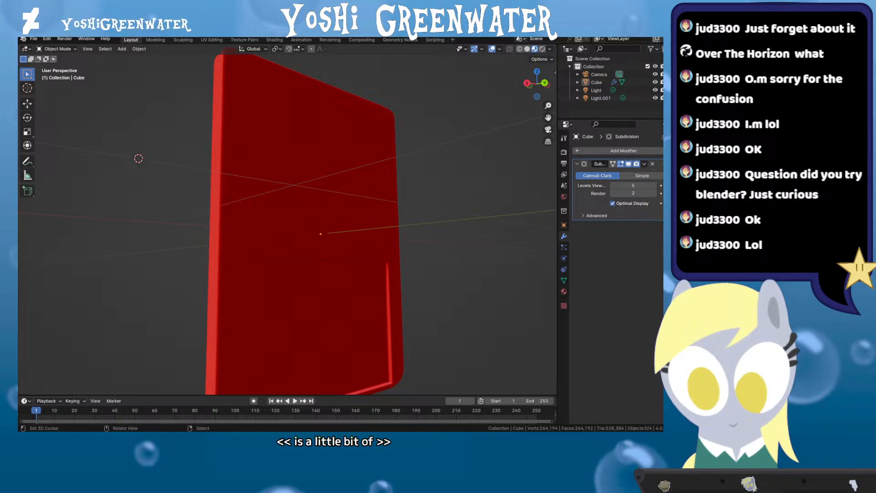
pyautogui.moveTo(178, 230); pyautogui.dragTo(297, 226)
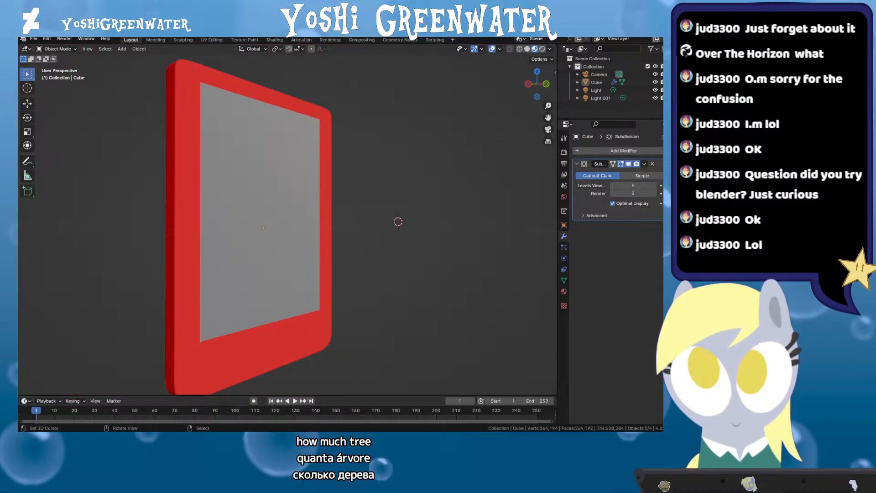
pyautogui.moveTo(328, 239); pyautogui.dragTo(174, 237)
pyautogui.moveTo(239, 293)
pyautogui.mouseDown()
pyautogui.moveTo(248, 210)
pyautogui.moveTo(229, 209)
pyautogui.mouseUp()
# Switch the viewport to solid shading, and open the cartridge in Edit Mode at its lower back
pyautogui.scroll(3, 248, 209)
pyautogui.press('z')
pyautogui.click(326, 258)
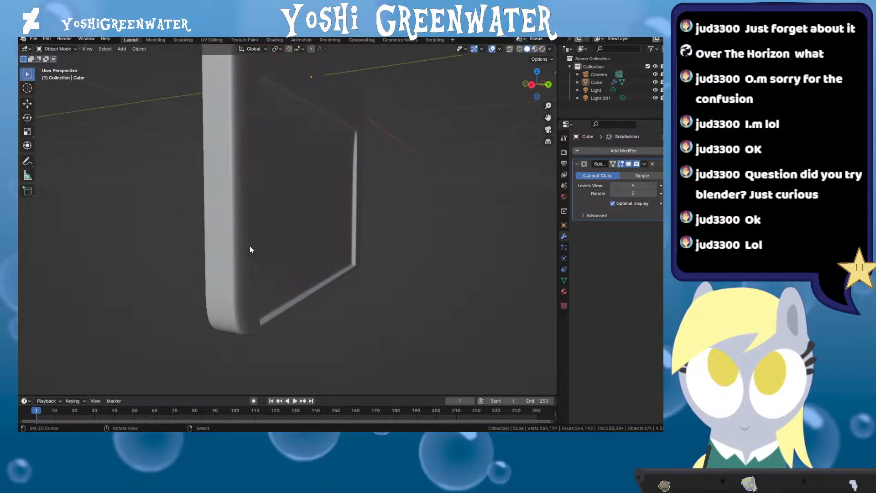
pyautogui.moveTo(250, 247)
pyautogui.mouseDown()
pyautogui.moveTo(260, 258)
pyautogui.moveTo(234, 274)
pyautogui.moveTo(211, 260)
pyautogui.moveTo(237, 280)
pyautogui.moveTo(231, 274)
pyautogui.mouseUp()
pyautogui.rightClick(260, 257)
pyautogui.press('Tab')
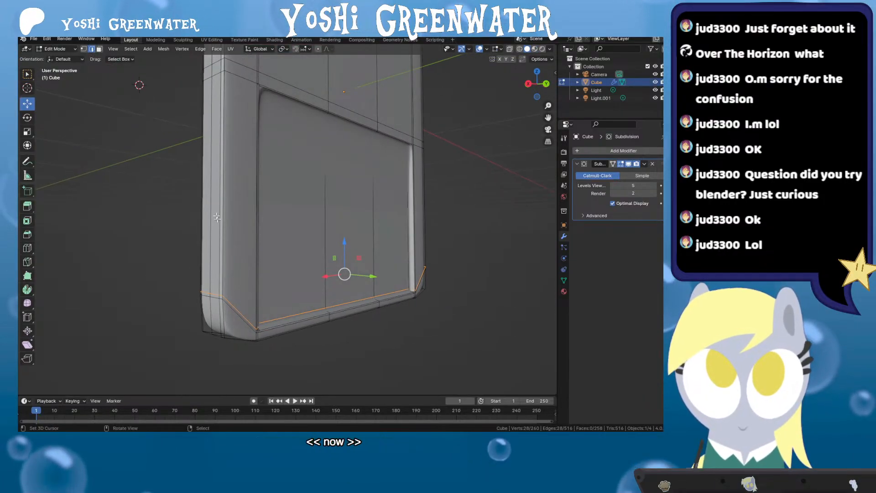
# Add a horizontal loop cut through the back recess's lower half and flatten it by scaling to 0 along Z
pyautogui.moveTo(217, 217); pyautogui.dragTo(238, 230)
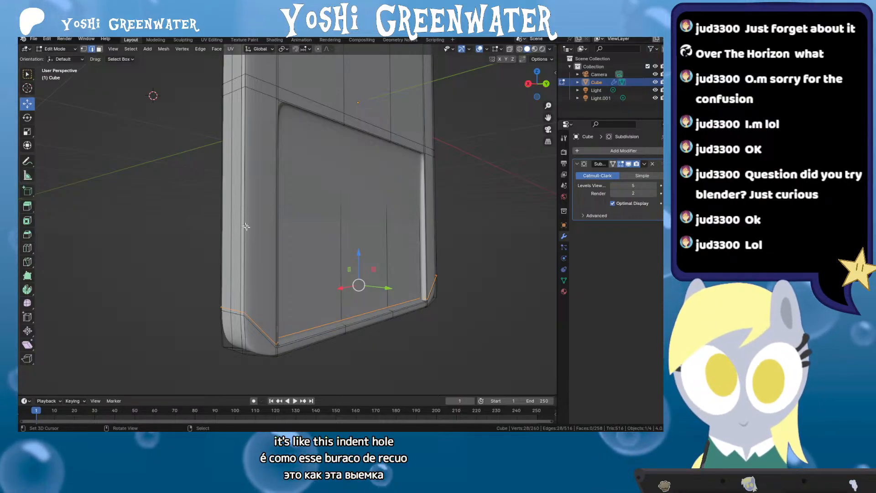
pyautogui.moveTo(238, 270); pyautogui.dragTo(263, 275)
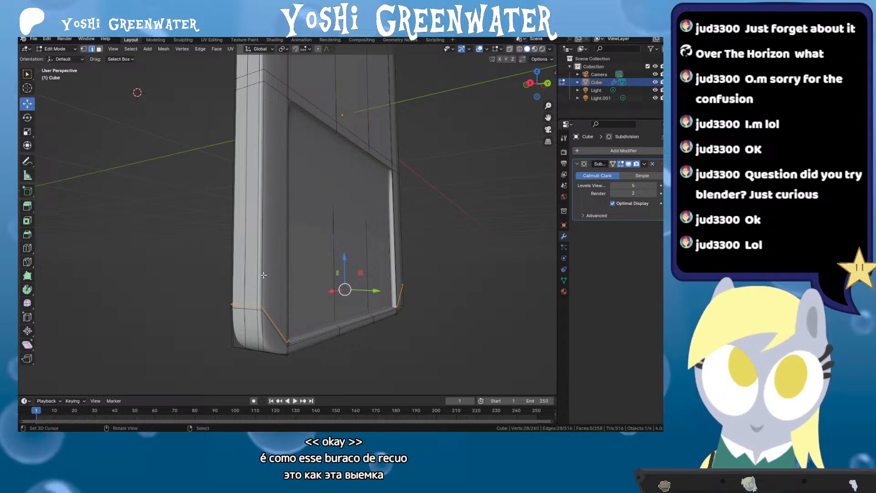
pyautogui.hotkey('ctrl', 'r')
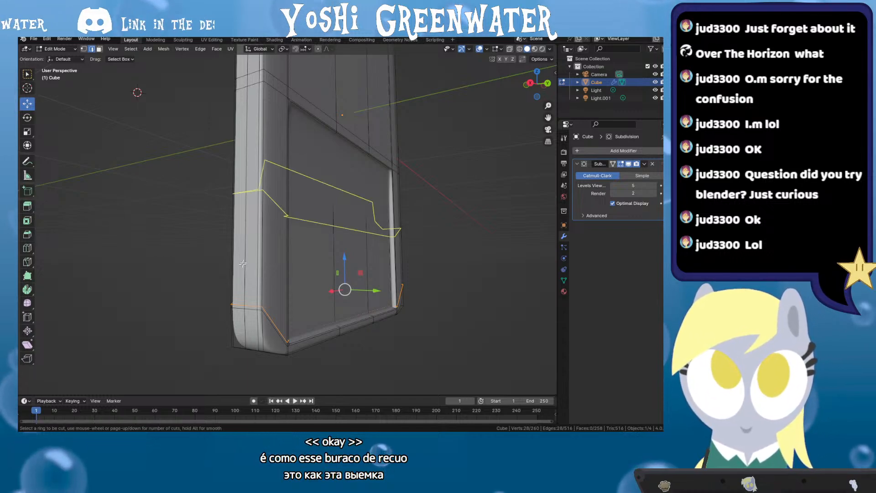
pyautogui.click(280, 224)
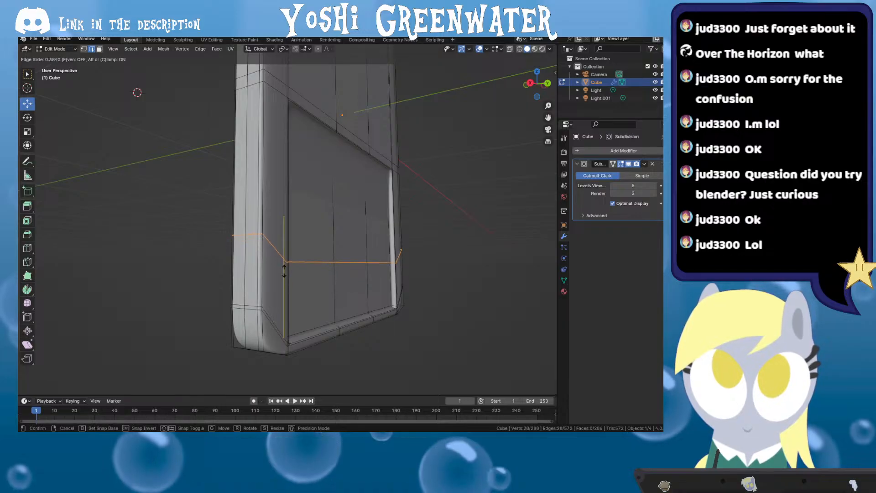
pyautogui.click(284, 269)
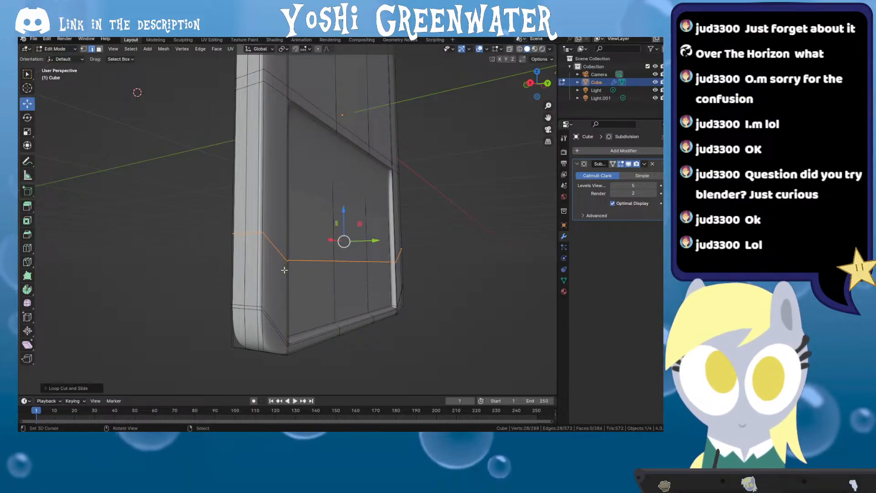
pyautogui.press('s')
pyautogui.press('z')
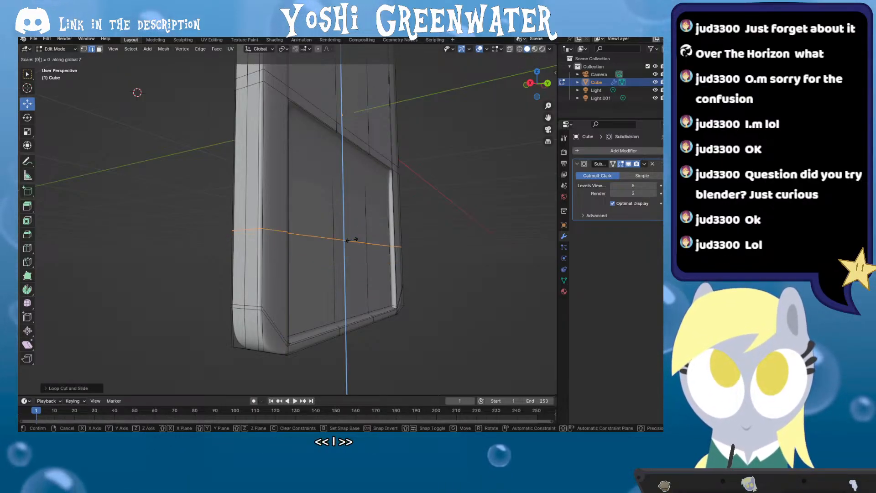
pyautogui.press('0')
pyautogui.press('Return')
# Move the flattened loop down along Z to just above the cartridge's bottom corner loops
pyautogui.press('g')
pyautogui.press('z')
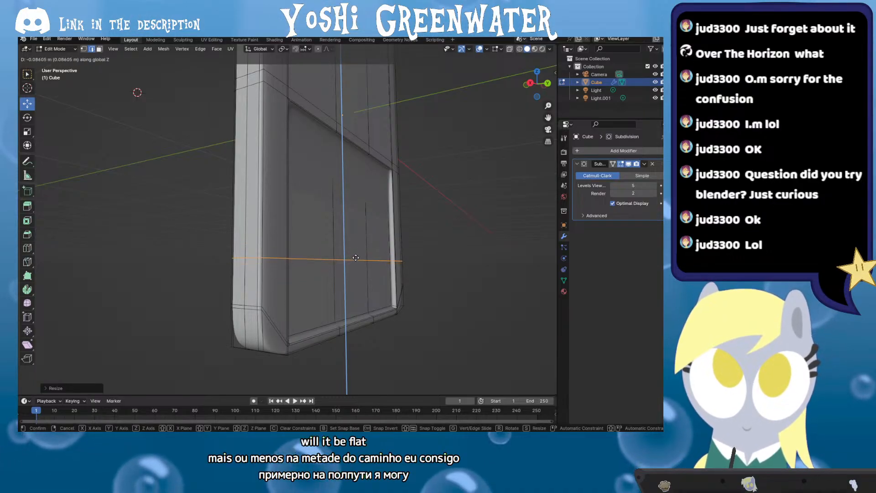
pyautogui.click(359, 282)
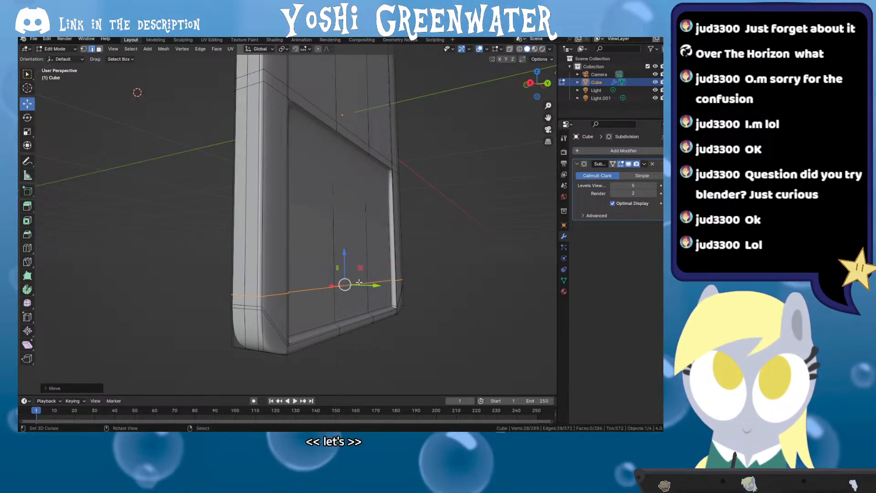
# Add a second horizontal loop cut through the middle of the back recess and flatten it along Z
pyautogui.hotkey('ctrl', 'r')
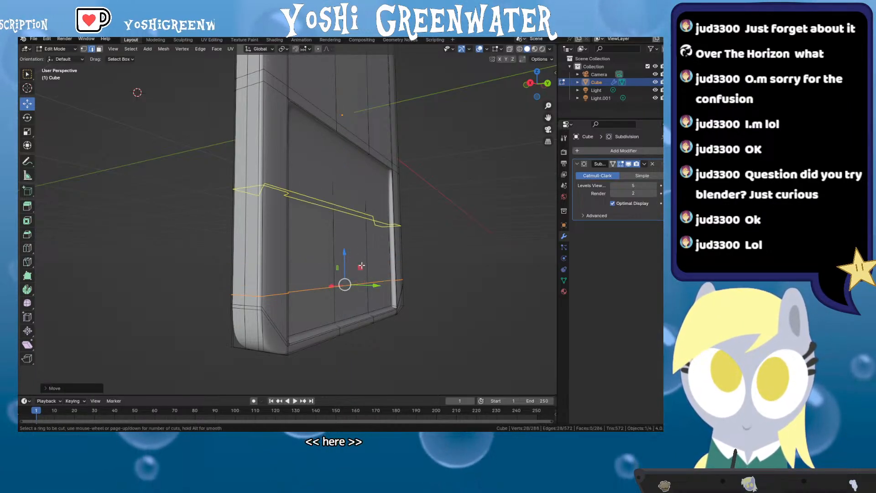
pyautogui.click(379, 233)
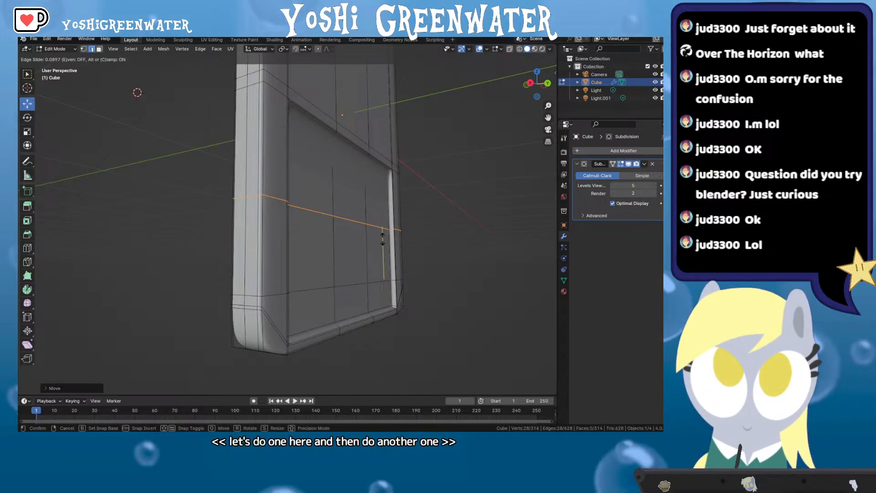
pyautogui.click(382, 237)
pyautogui.press('g')
pyautogui.press('z')
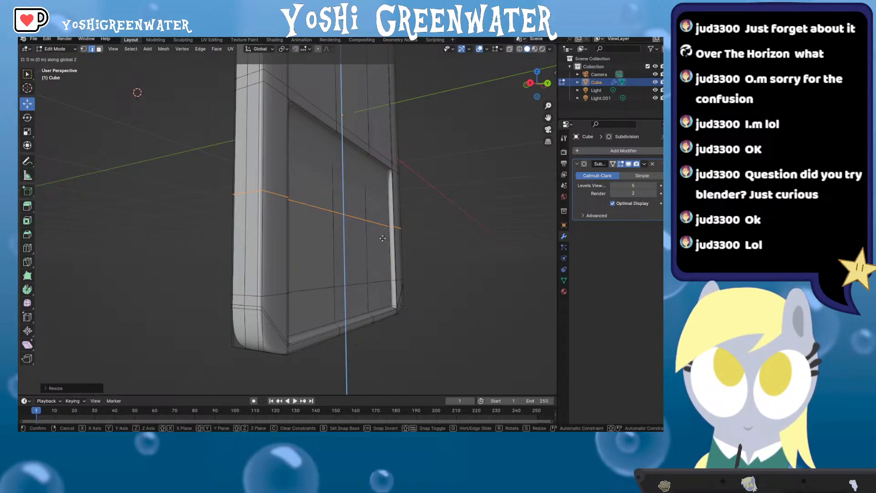
pyautogui.click(383, 239)
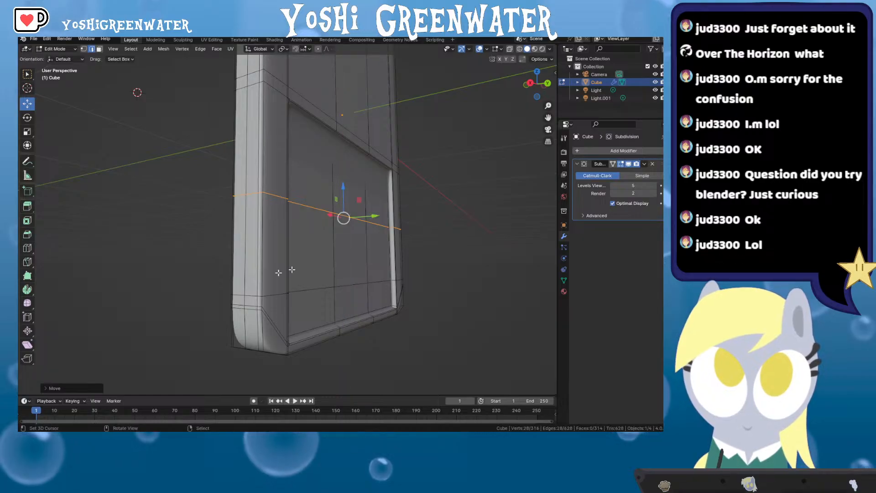
# Move the second recess loop down along Z until it sits a short distance above the first one
pyautogui.press('g')
pyautogui.press('z')
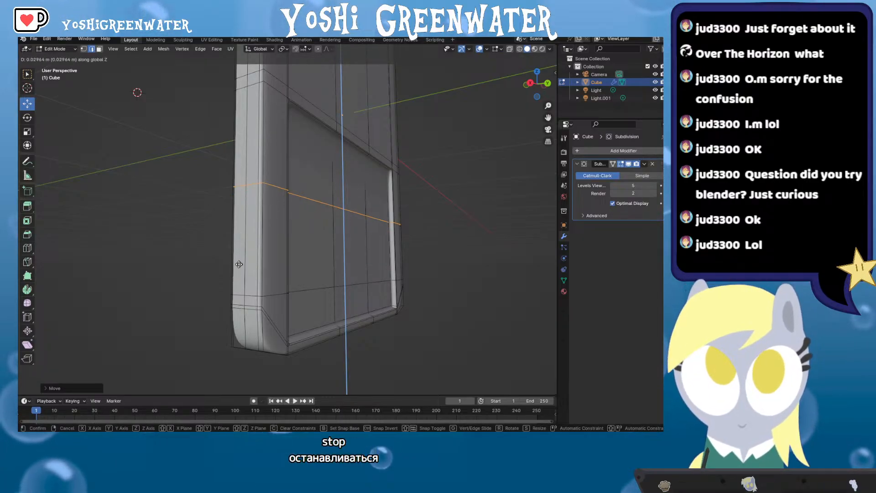
pyautogui.click(239, 264)
pyautogui.moveTo(322, 239); pyautogui.dragTo(296, 259)
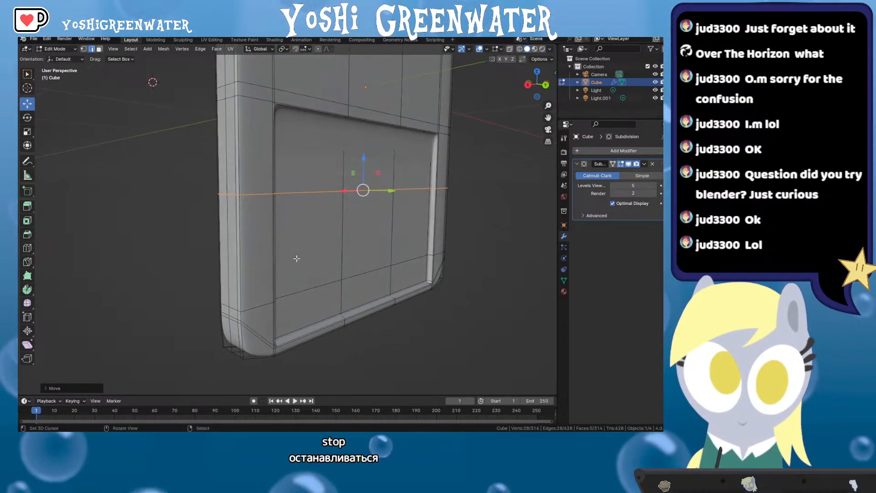
pyautogui.press('g')
pyautogui.press('z')
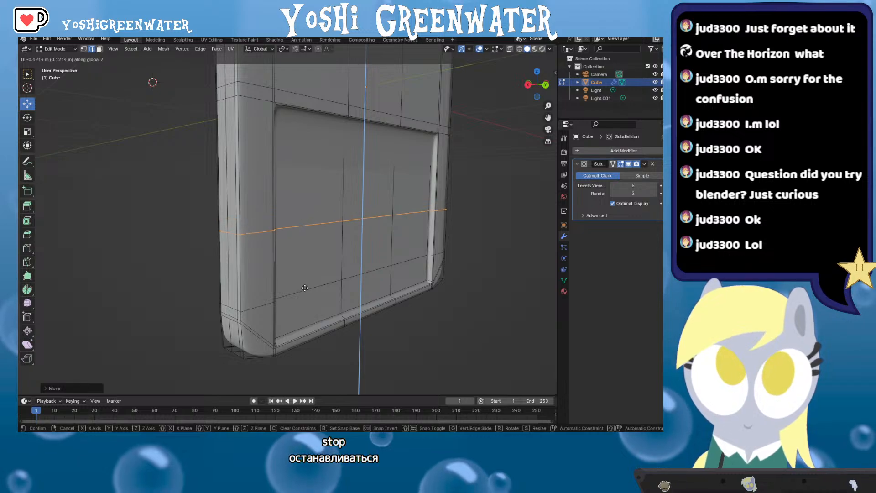
pyautogui.click(304, 296)
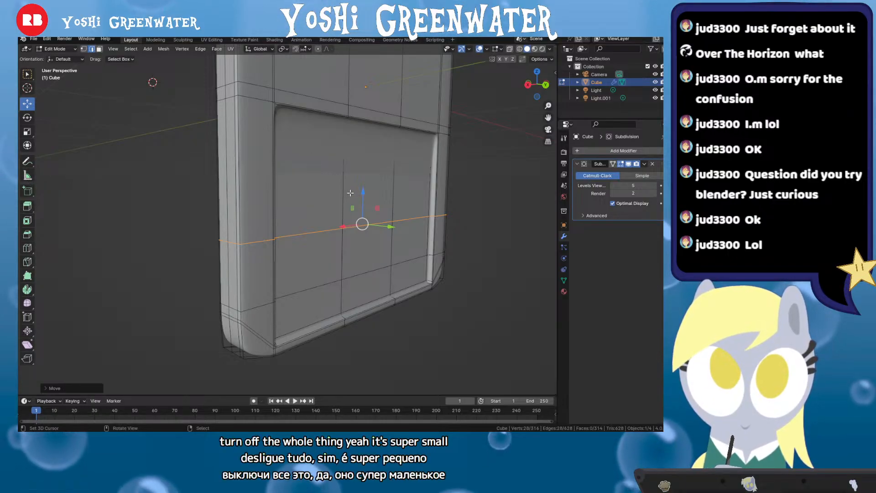
pyautogui.moveTo(363, 192); pyautogui.dragTo(364, 221)
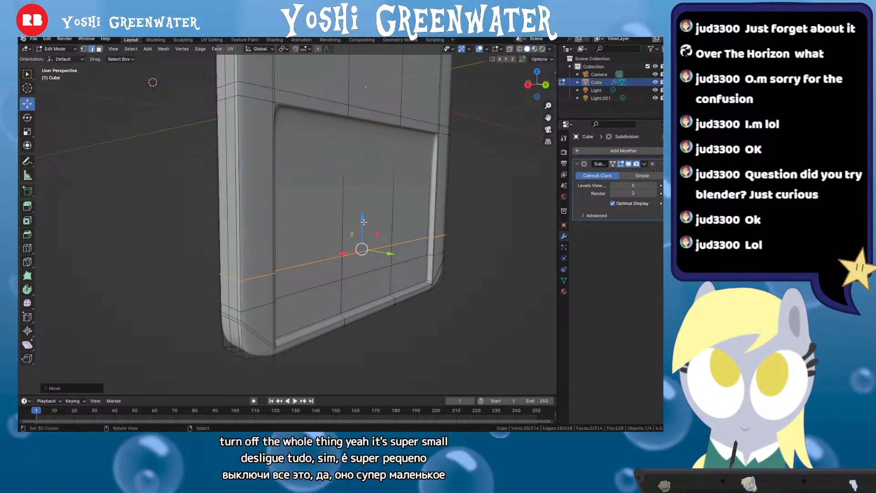
# Select the lower loop's short edge between the back recess and the cartridge's side
pyautogui.moveTo(237, 267); pyautogui.dragTo(241, 219)
pyautogui.scroll(2, 247, 234)
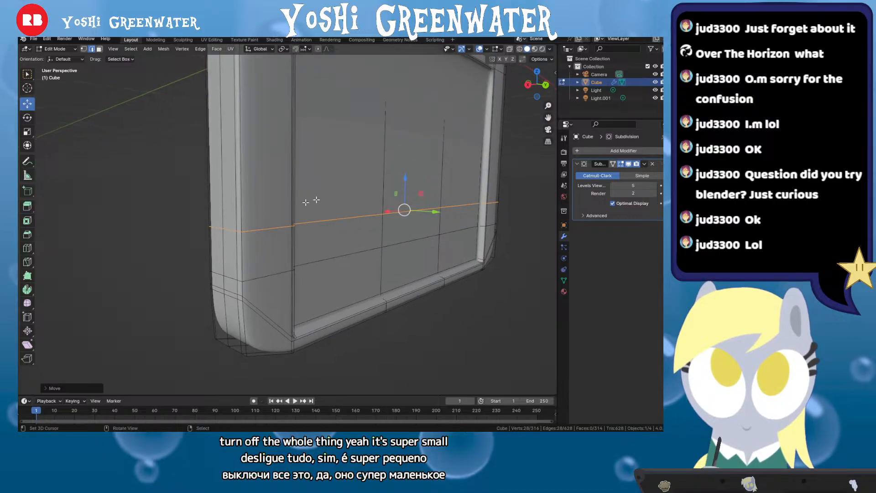
pyautogui.click(286, 270)
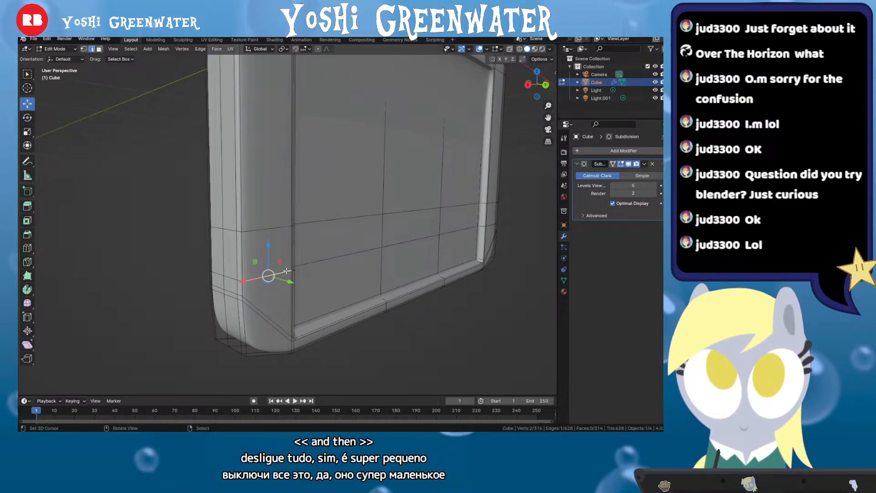
# Select the lower horizontal edge loop near the bottom corner and move it slightly down along the Z axis
pyautogui.keyDown('alt'); pyautogui.click(299, 266); pyautogui.keyUp('alt')
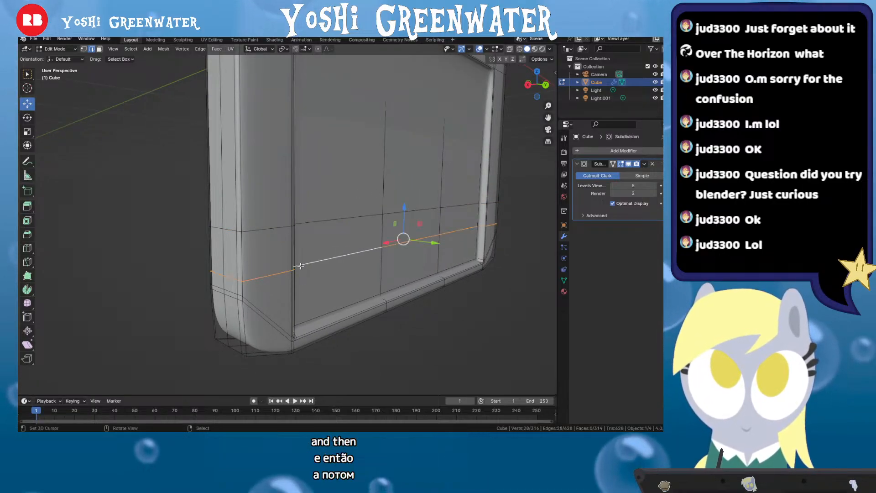
pyautogui.press('g')
pyautogui.press('z')
pyautogui.click(346, 246)
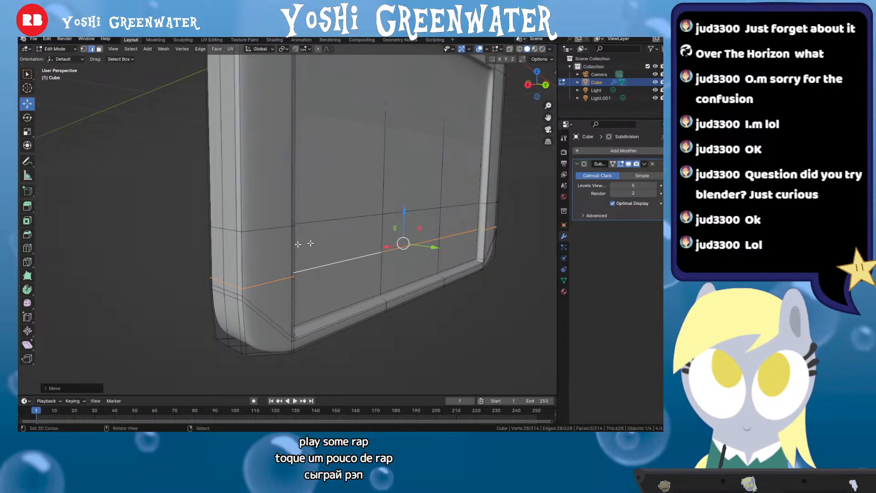
# Select the horizontal edge loop above it and move it up along the Z axis to widen the band between the loops
pyautogui.click(261, 232)
pyautogui.press('g')
pyautogui.press('z')
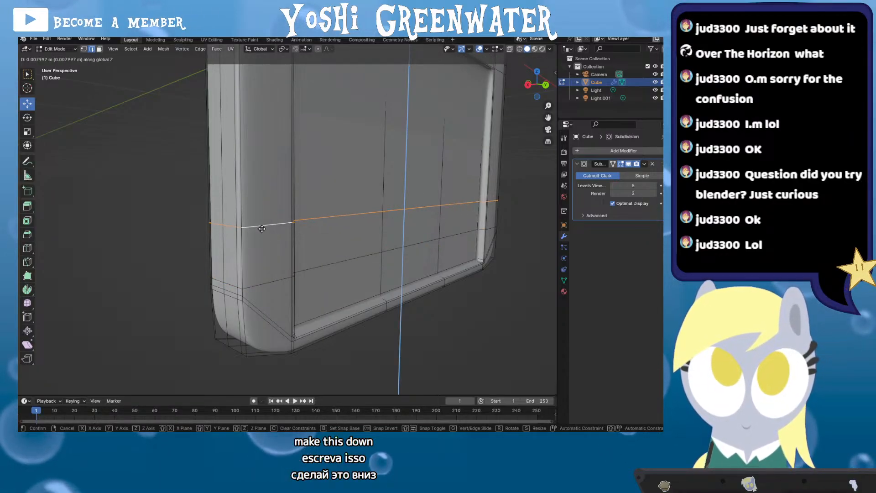
pyautogui.click(263, 223)
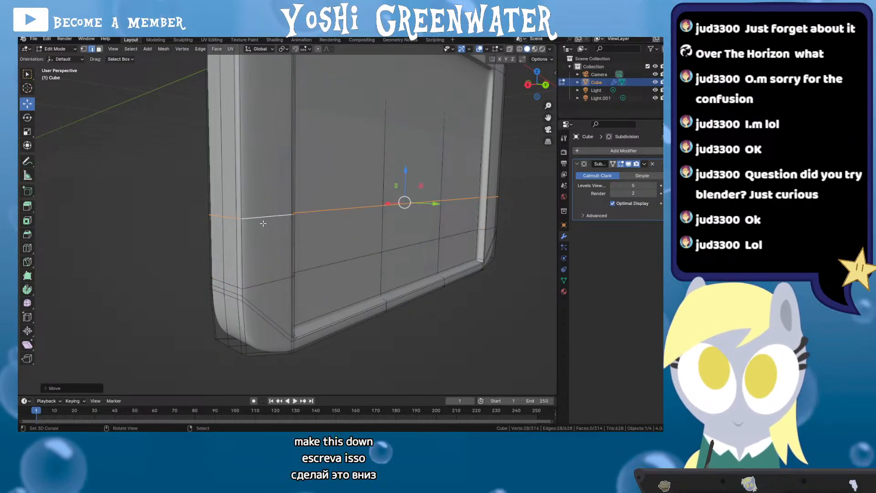
pyautogui.scroll(1, 224, 245)
pyautogui.moveTo(225, 245)
pyautogui.mouseDown()
pyautogui.moveTo(262, 250)
pyautogui.moveTo(228, 241)
pyautogui.mouseUp()
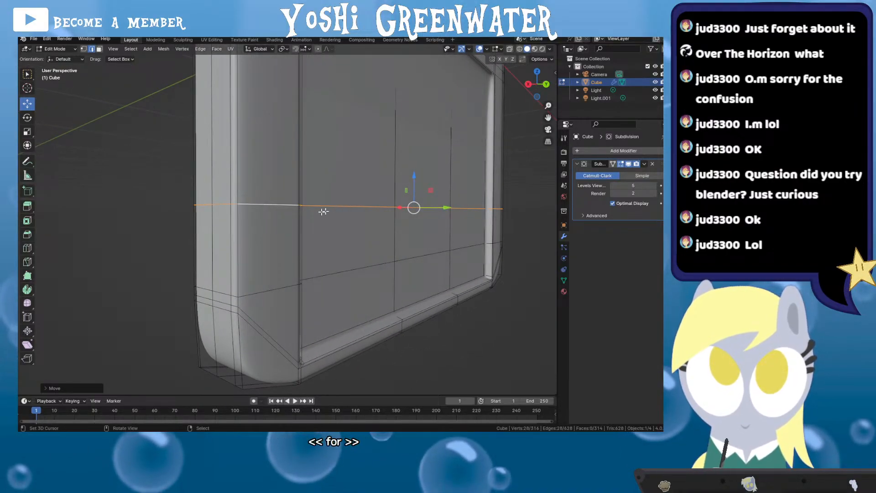
pyautogui.scroll(2, 258, 230)
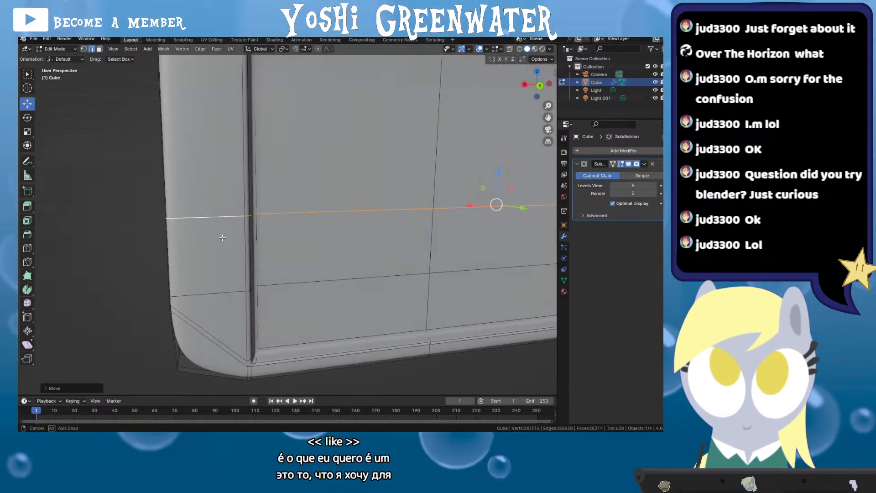
# Select the frame face between the two edge loops and disable the Subdivision modifier's display in the viewport
pyautogui.click(222, 238)
pyautogui.click(223, 238)
pyautogui.moveTo(222, 238); pyautogui.dragTo(317, 269)
pyautogui.hotkey('ctrl', 'z')
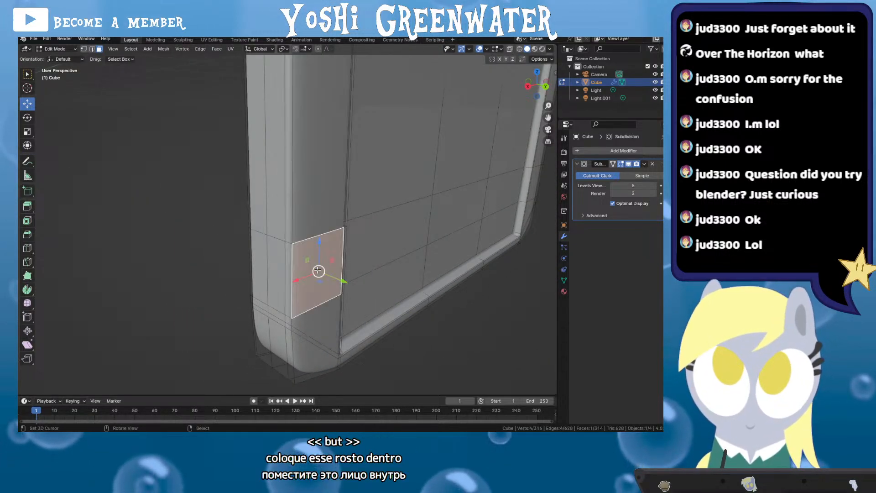
pyautogui.moveTo(405, 261); pyautogui.dragTo(249, 245)
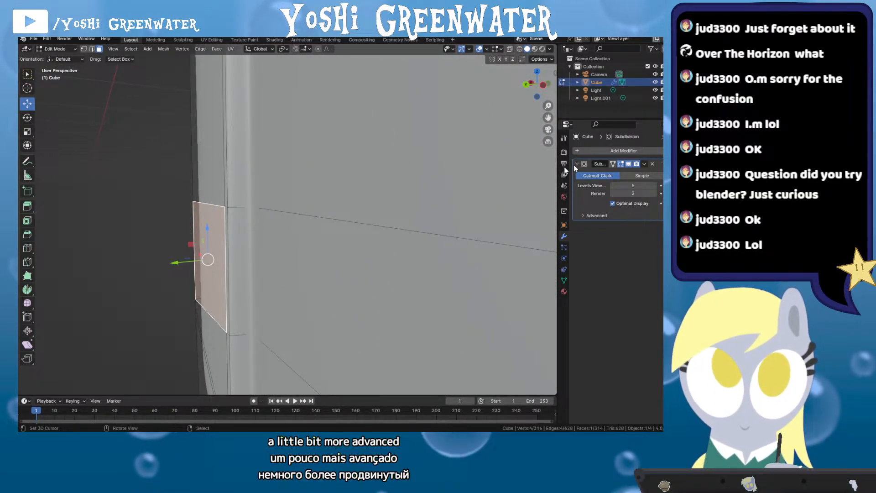
pyautogui.click(630, 163)
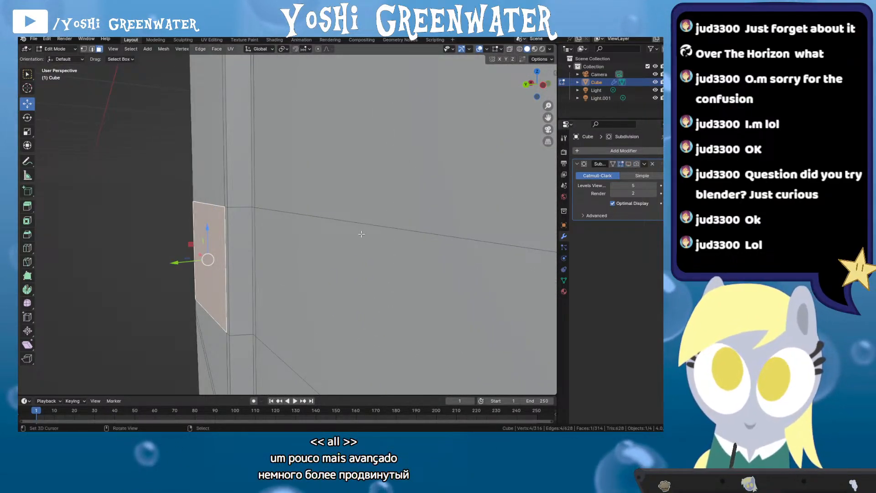
# Extrude the selected frame face and move it inward to form a rectangular recess
pyautogui.moveTo(298, 237); pyautogui.dragTo(377, 248)
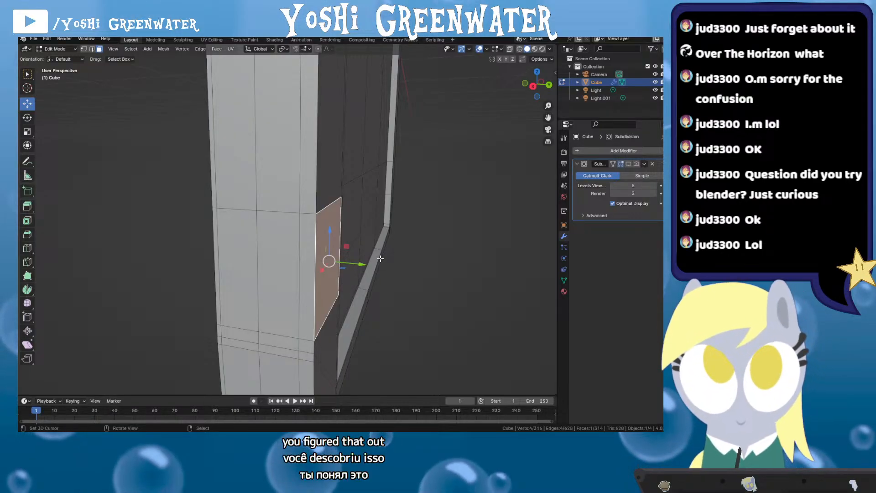
pyautogui.press('e')
pyautogui.click(374, 259)
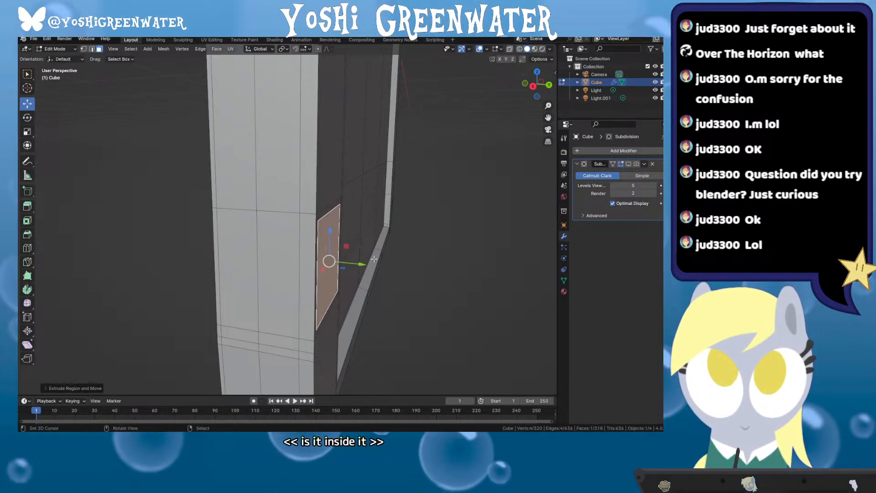
pyautogui.moveTo(358, 264); pyautogui.dragTo(298, 257)
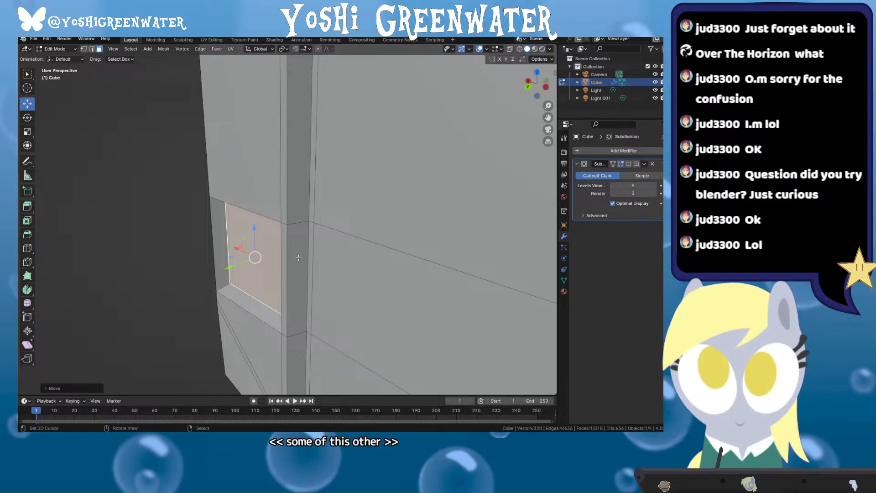
# Add a horizontal loop cut through the recess and slide it close to the recess's lower edge
pyautogui.press('2')
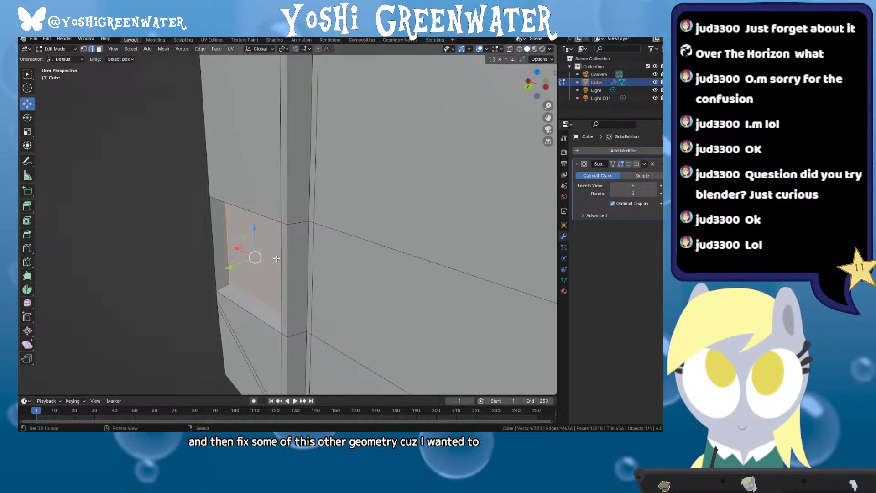
pyautogui.click(277, 258)
pyautogui.moveTo(288, 283); pyautogui.dragTo(322, 253)
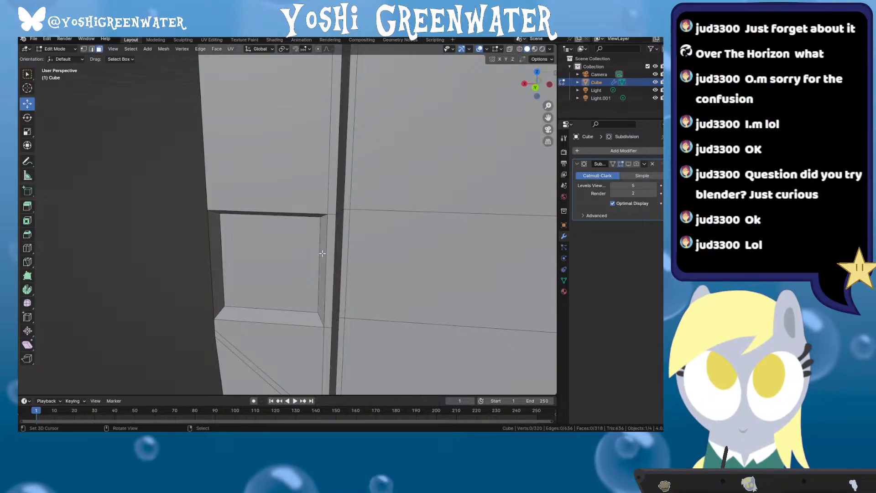
pyautogui.click(322, 253)
pyautogui.moveTo(329, 268); pyautogui.dragTo(277, 285)
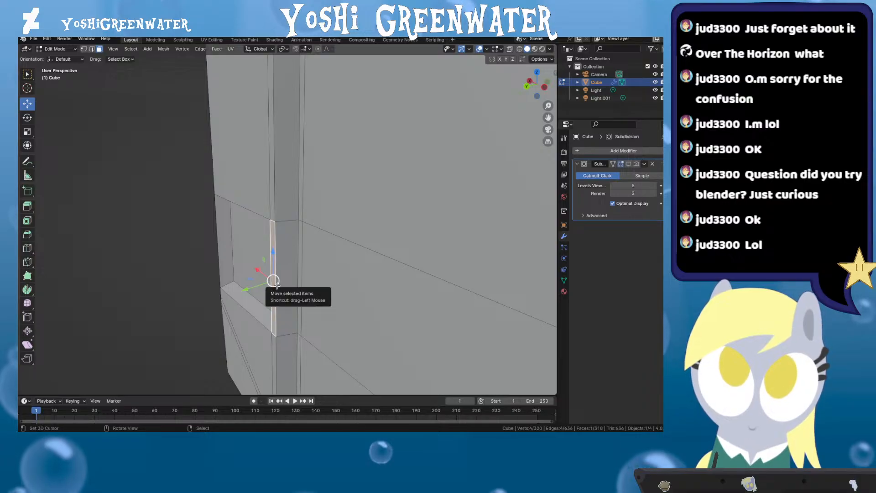
pyautogui.moveTo(276, 286); pyautogui.dragTo(331, 275)
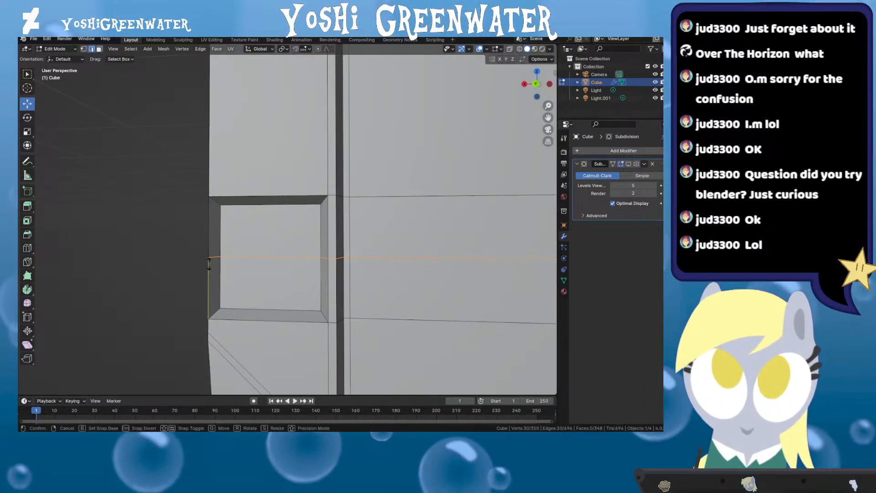
pyautogui.click(210, 278)
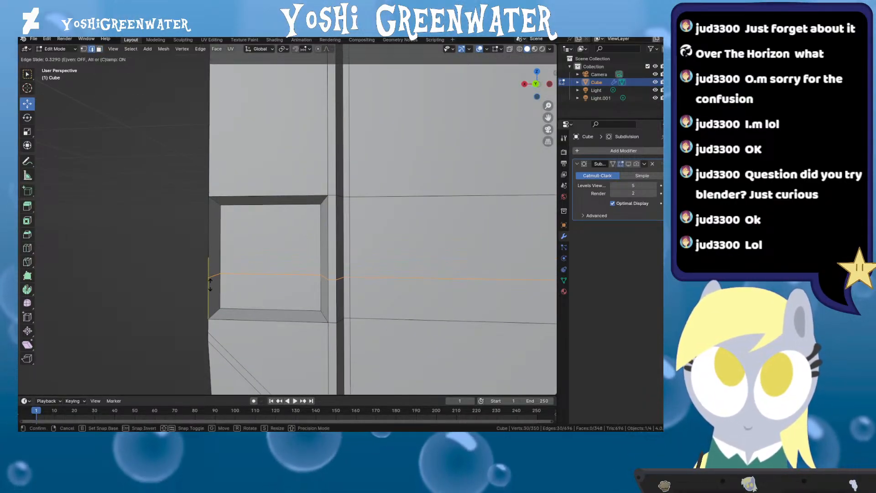
pyautogui.click(201, 315)
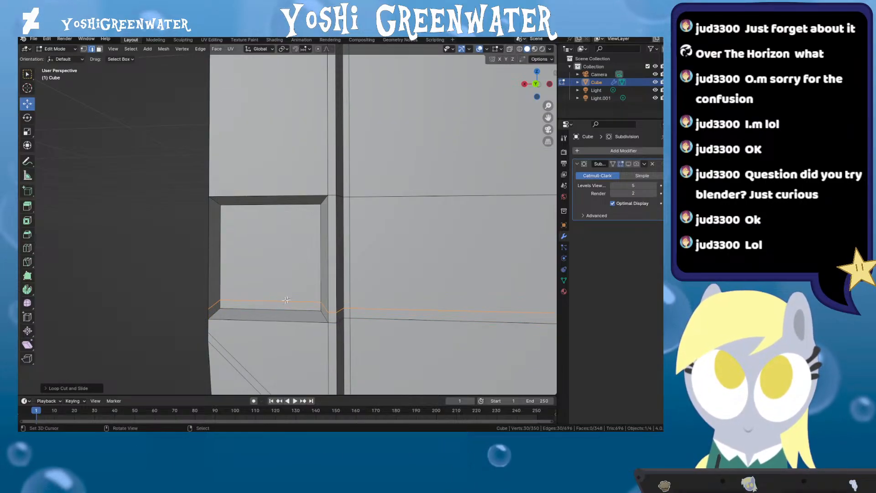
# Try to move the narrow vertical face between the recess and the large panel inward
pyautogui.press('3')
pyautogui.rightClick(265, 307)
pyautogui.moveTo(265, 307); pyautogui.dragTo(279, 260)
pyautogui.hotkey('ctrl', 'z')
pyautogui.click(285, 254)
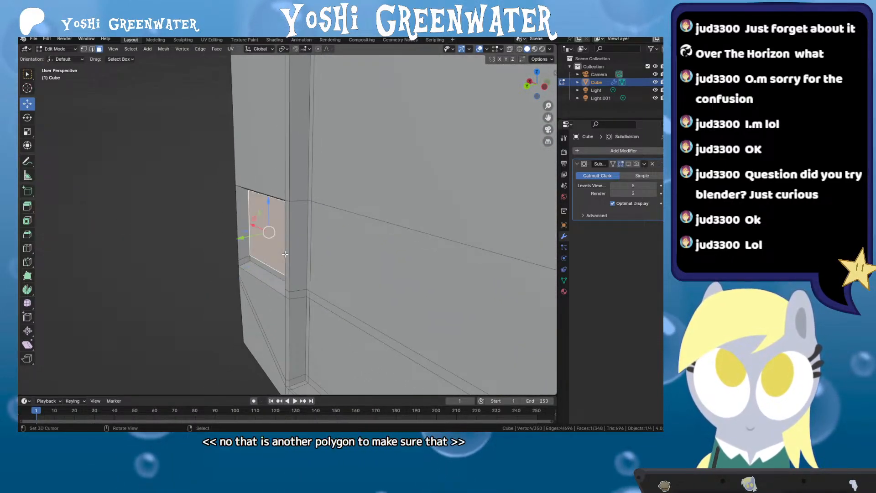
pyautogui.click(288, 254)
pyautogui.moveTo(274, 252); pyautogui.dragTo(290, 250)
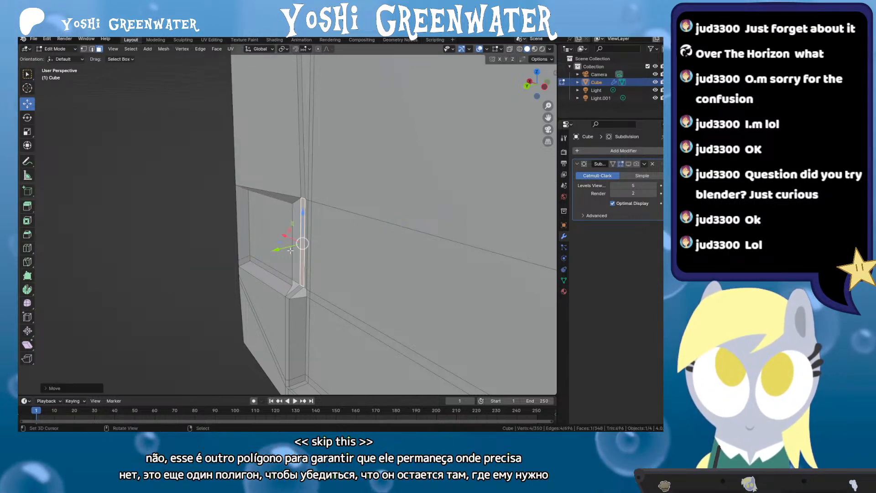
pyautogui.hotkey('ctrl', 'z')
# Add another horizontal loop cut through the recess and slide it up close to the recess's upper edge
pyautogui.moveTo(278, 201); pyautogui.dragTo(306, 206)
pyautogui.hotkey('ctrl', 'r')
pyautogui.click(306, 212)
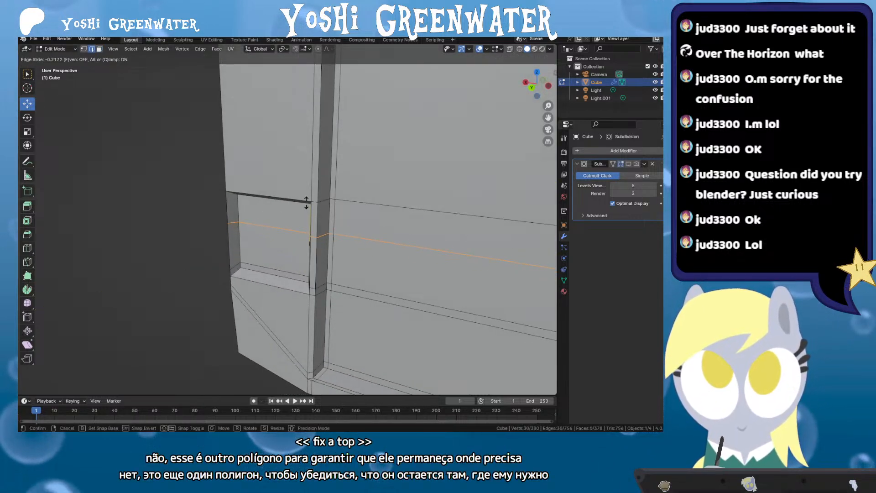
pyautogui.click(308, 178)
# Select the narrow vertical face between the recess and the large panel and push it inward along the Y axis
pyautogui.press('3')
pyautogui.rightClick(314, 229)
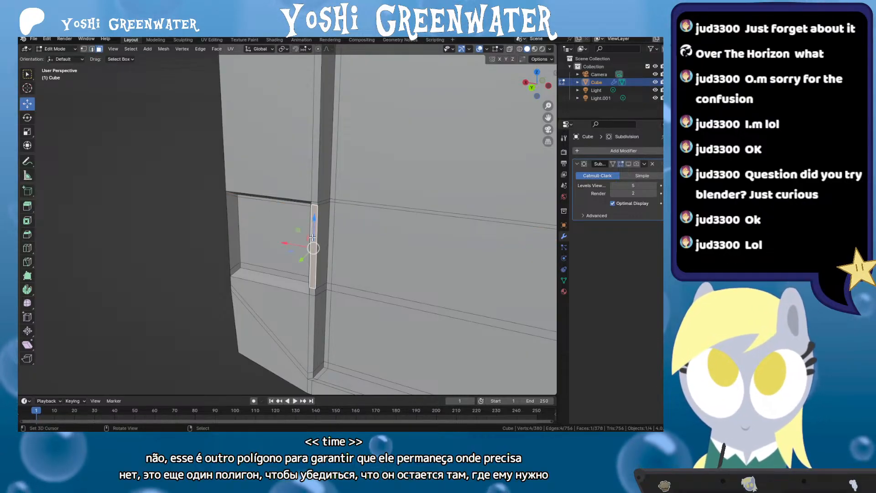
pyautogui.moveTo(313, 229); pyautogui.dragTo(285, 247)
pyautogui.scroll(2, 285, 246)
pyautogui.press('g')
pyautogui.press('y')
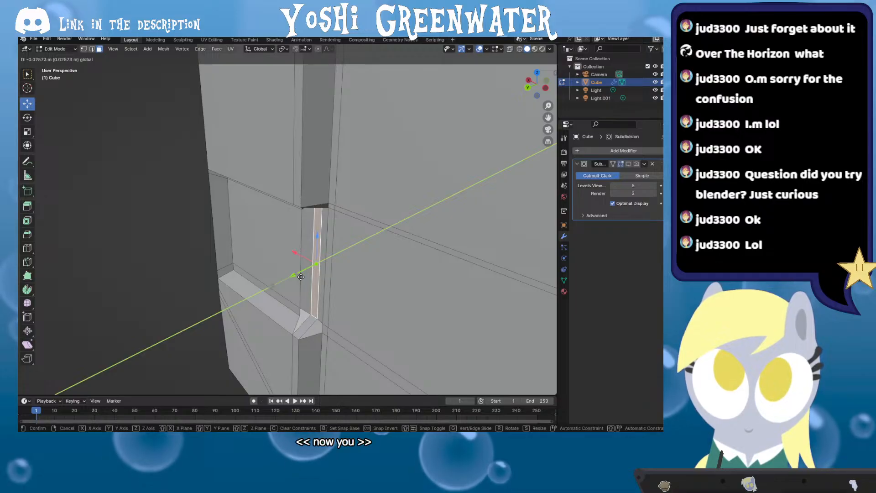
pyautogui.click(305, 277)
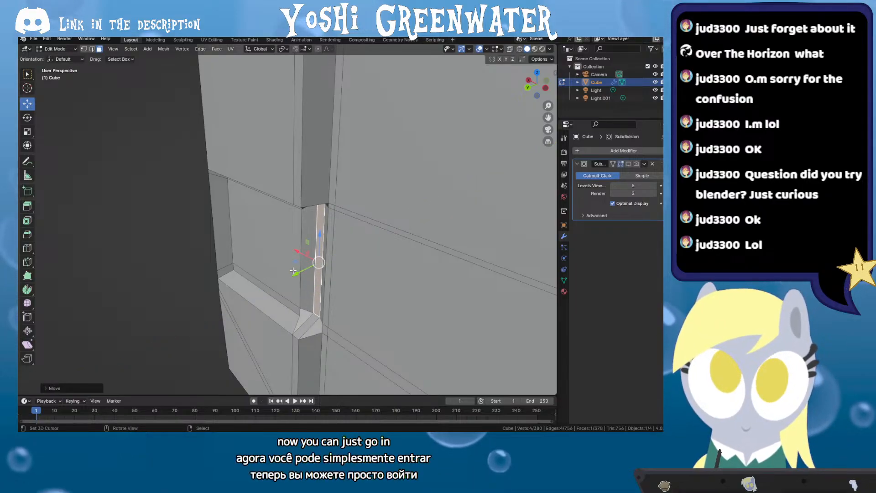
# Select the back face of the recess and reposition it along the Y axis
pyautogui.click(262, 253)
pyautogui.moveTo(253, 247); pyautogui.dragTo(269, 246)
pyautogui.moveTo(269, 246); pyautogui.dragTo(259, 264)
pyautogui.press('g')
pyautogui.press('y')
pyautogui.click(391, 253)
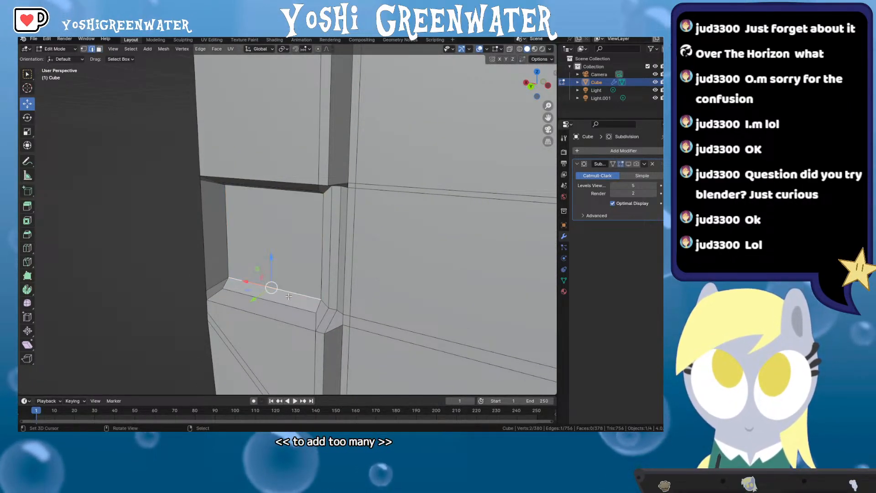
# Lower the two long edges on the recess's bottom ledge along Z, and fine-tune the outer one slightly back up
pyautogui.press('g')
pyautogui.press('z')
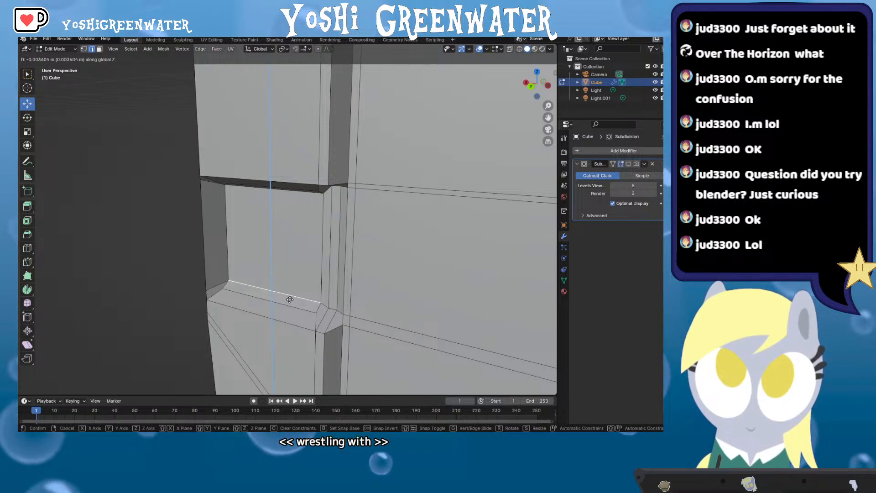
pyautogui.click(291, 303)
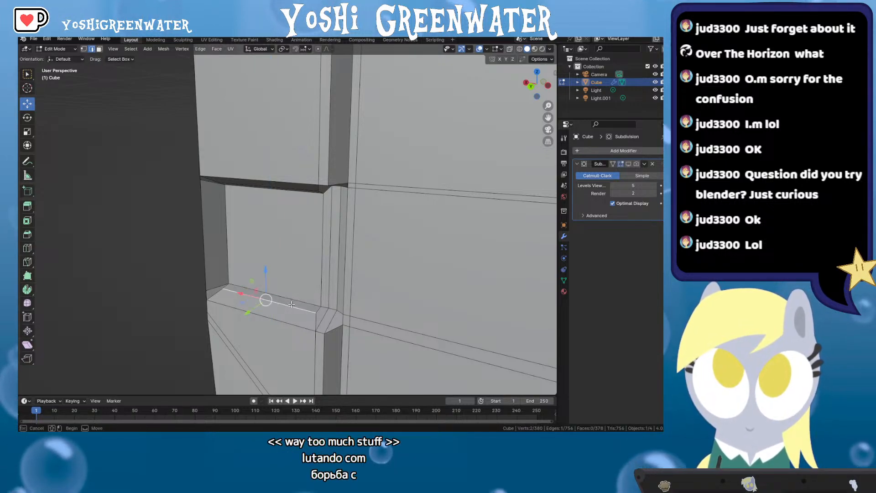
pyautogui.press('g')
pyautogui.press('z')
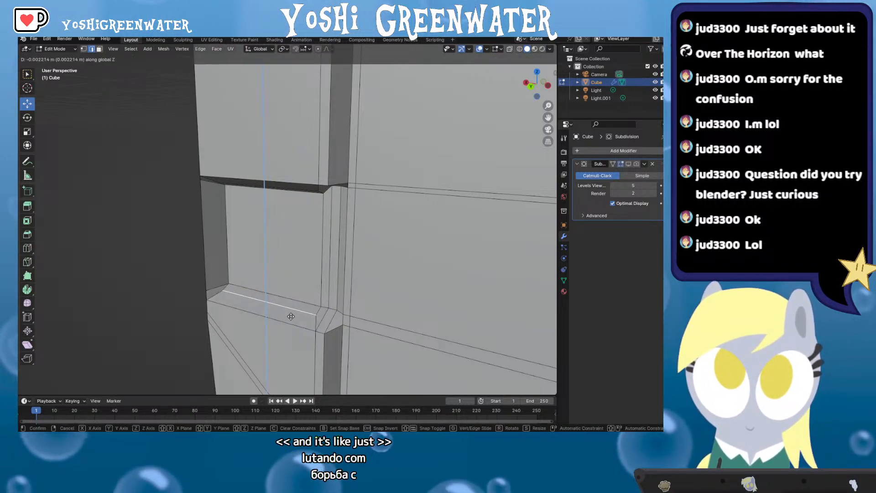
pyautogui.click(291, 320)
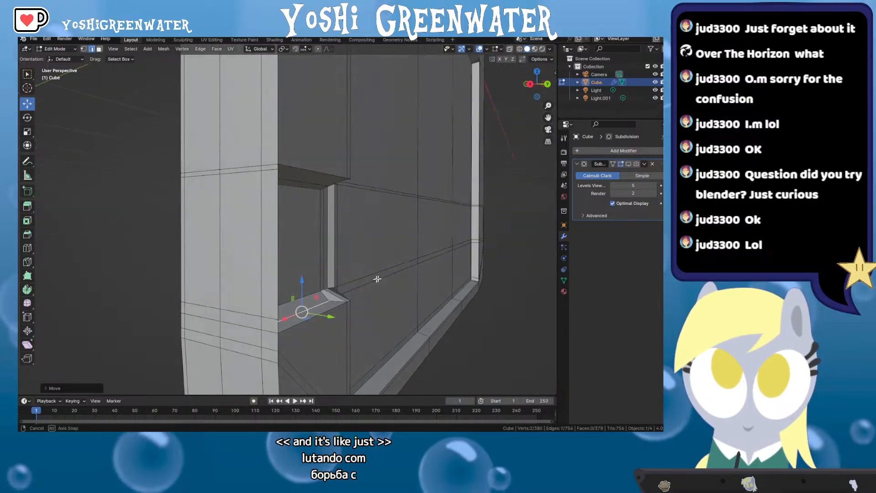
pyautogui.press('g')
pyautogui.press('z')
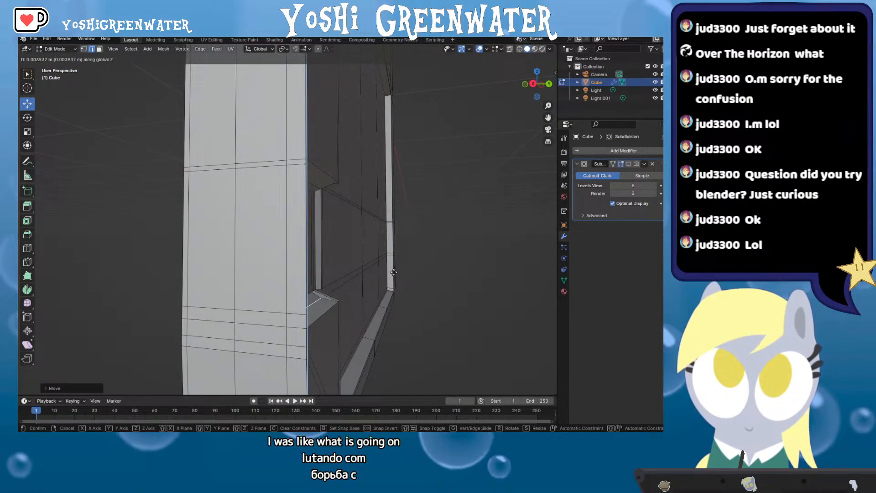
pyautogui.click(394, 270)
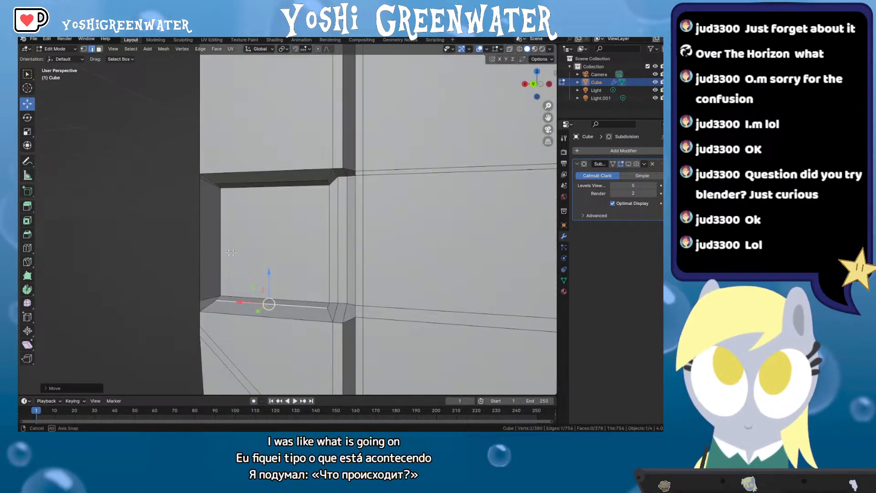
# Move the inner edges at the top of the recess up along the Z axis to flatten its upper side
pyautogui.moveTo(184, 253); pyautogui.dragTo(194, 255)
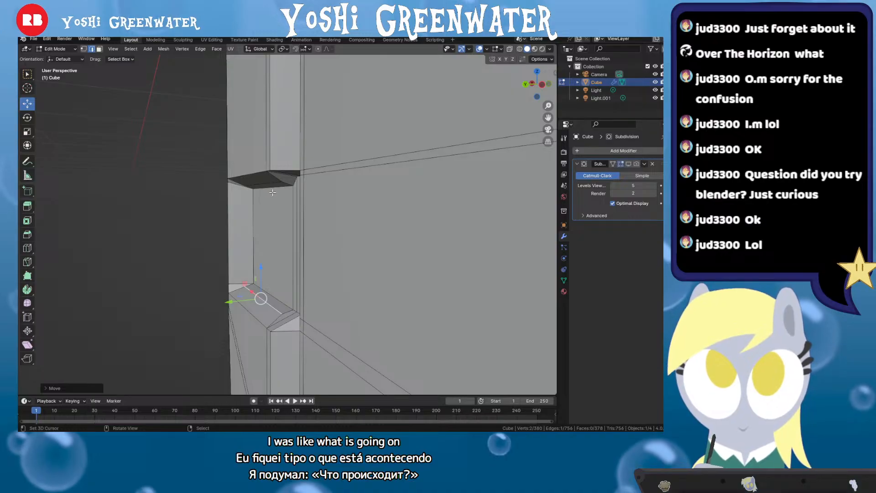
pyautogui.press('g')
pyautogui.press('z')
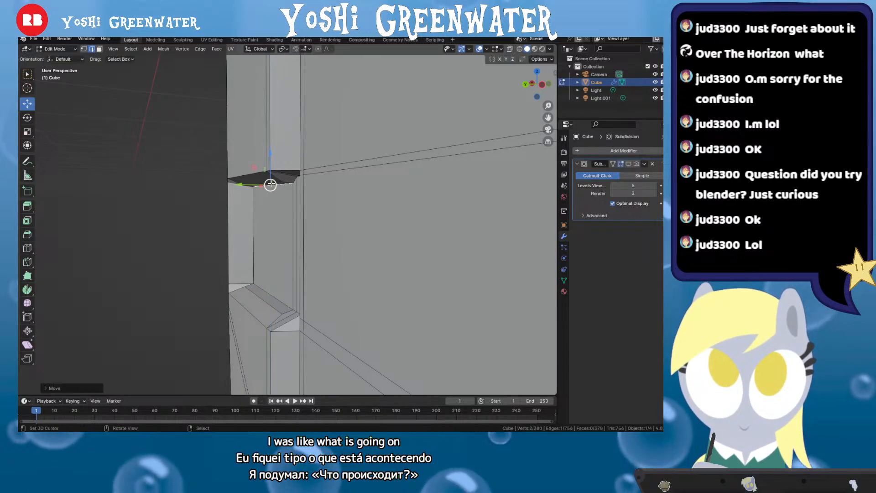
pyautogui.click(272, 178)
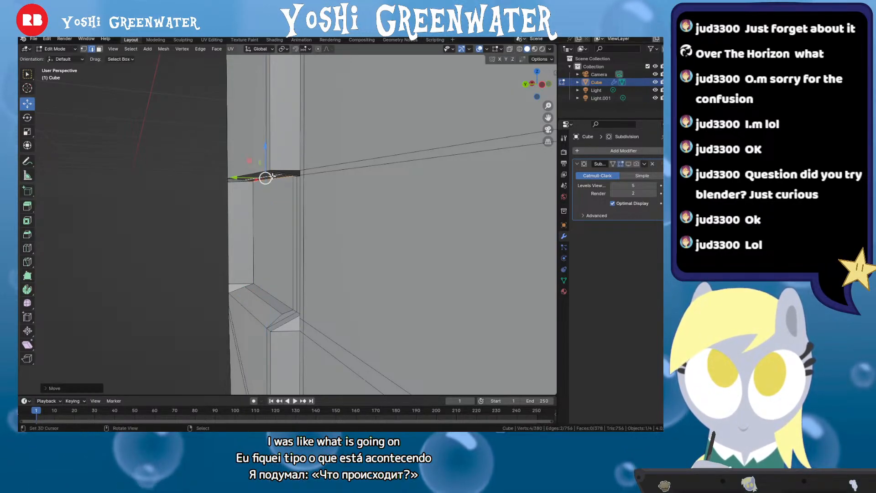
pyautogui.moveTo(279, 228); pyautogui.dragTo(422, 257)
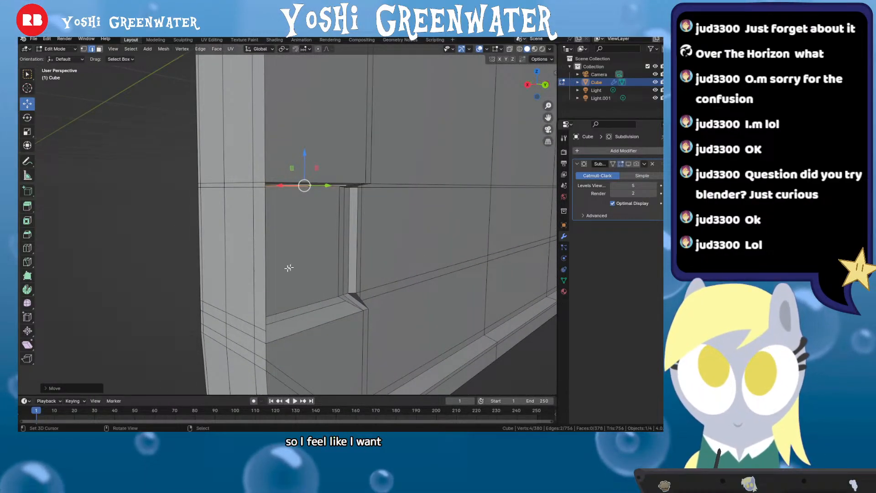
# Select the recess's outer vertical edge and move it inward along the X axis
pyautogui.moveTo(273, 263); pyautogui.dragTo(195, 277)
pyautogui.rightClick(271, 254)
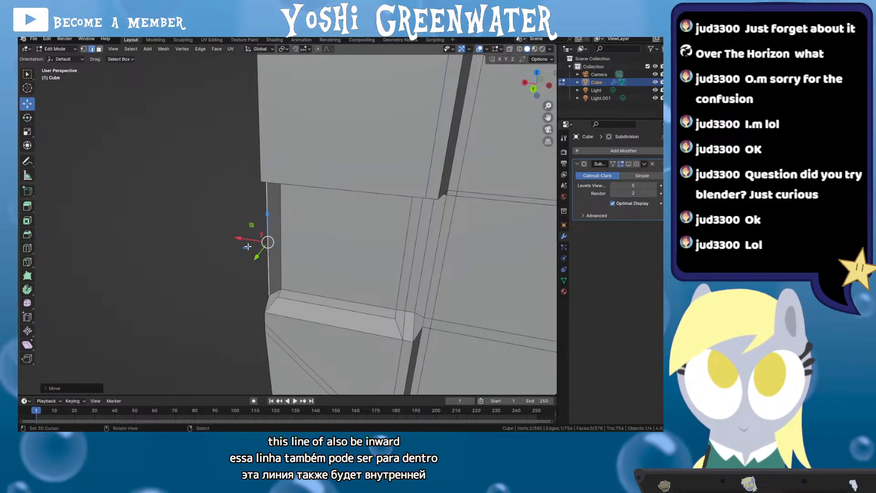
pyautogui.moveTo(249, 237); pyautogui.dragTo(268, 250)
pyautogui.moveTo(268, 250); pyautogui.dragTo(365, 231)
pyautogui.scroll(3, 276, 305)
pyautogui.moveTo(275, 305); pyautogui.dragTo(202, 302)
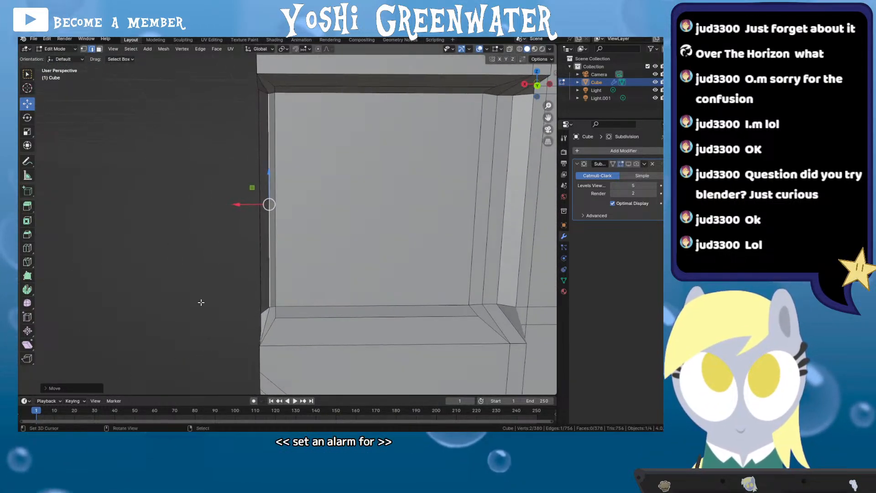
# Shift the recess's lower outer corner vertex slightly outward, and move the neighbouring inner corner vertex along Z
pyautogui.press('g')
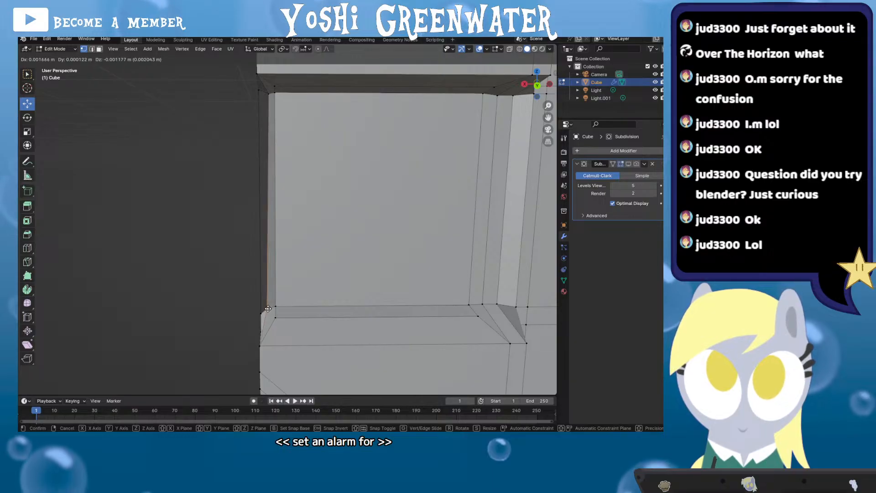
pyautogui.click(268, 308)
pyautogui.press('g')
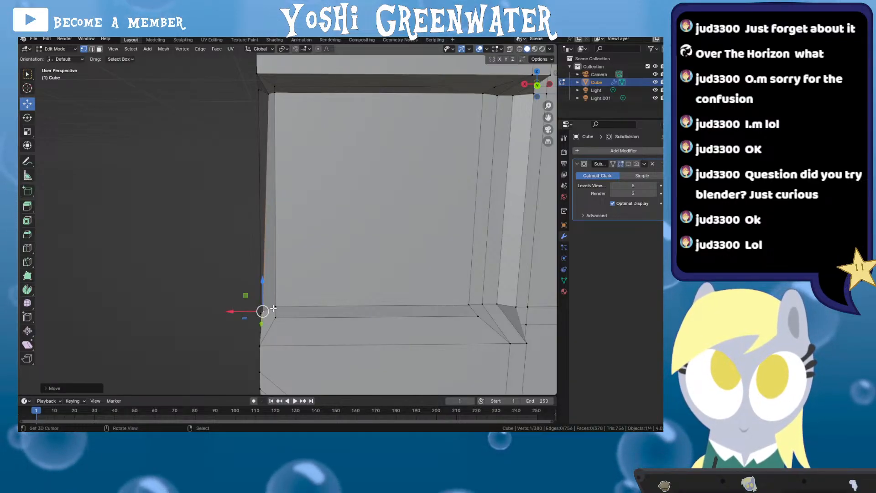
pyautogui.press('z')
pyautogui.click(274, 311)
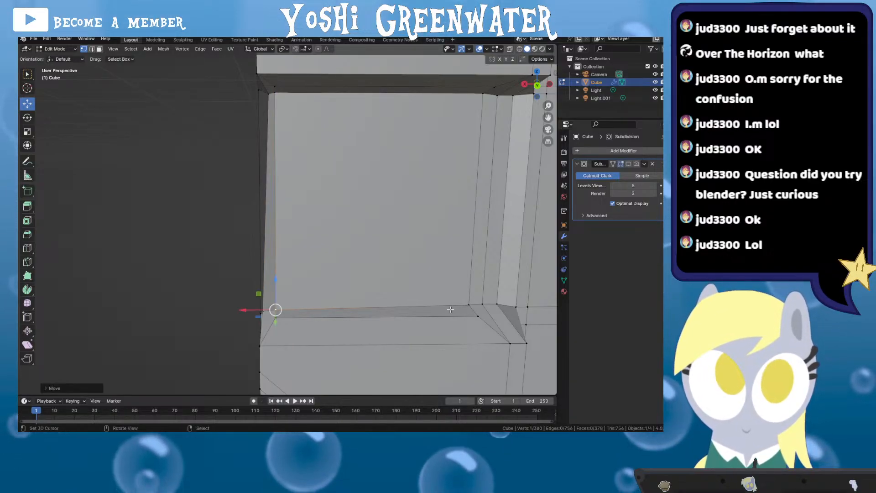
# Lower the bottom ledge's inner corner vertex nearest the large panel along the Z axis
pyautogui.scroll(-1, 450, 309)
pyautogui.click(450, 302)
pyautogui.press('g')
pyautogui.press('z')
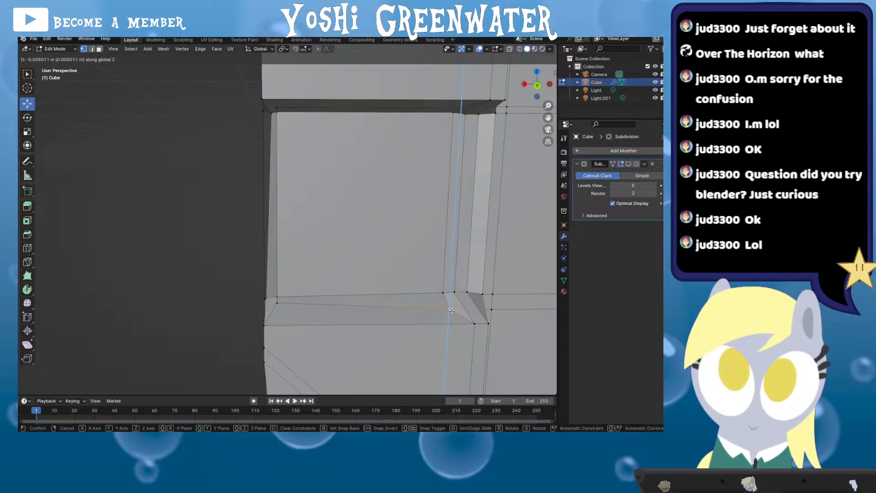
pyautogui.click(451, 310)
# Preview the body with subdivision smoothing to examine the recess's edges, and hide the smoothing again in mesh editing
pyautogui.scroll(-1, 438, 301)
pyautogui.press('Tab')
pyautogui.moveTo(379, 260); pyautogui.dragTo(423, 239)
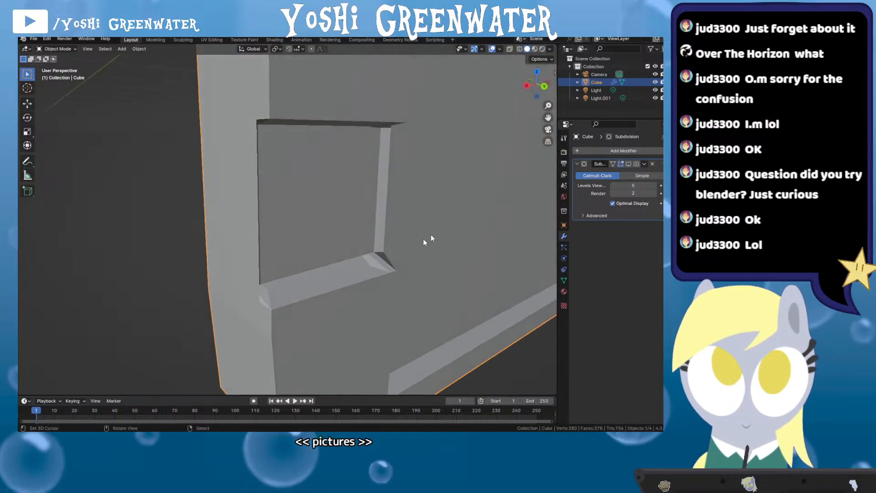
pyautogui.click(628, 164)
pyautogui.click(620, 164)
pyautogui.scroll(-3, 400, 204)
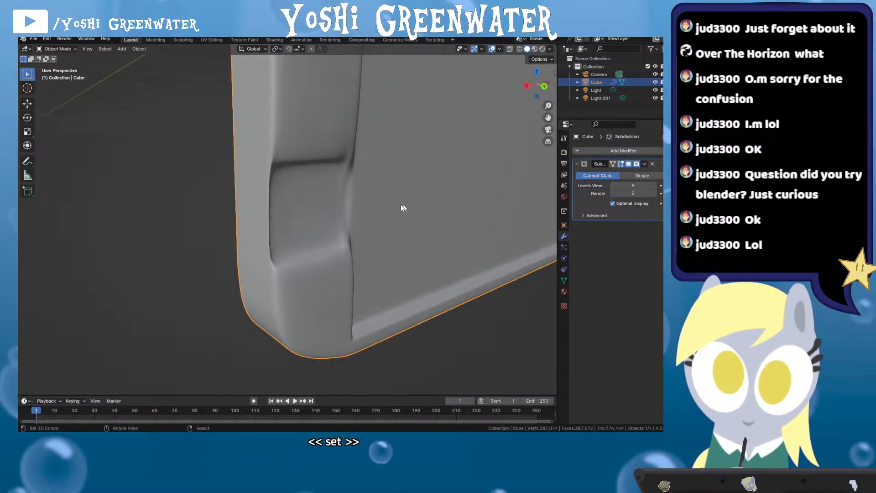
pyautogui.press('Tab')
pyautogui.scroll(-2, 387, 206)
pyautogui.scroll(3, 388, 206)
pyautogui.moveTo(364, 207); pyautogui.dragTo(352, 191)
pyautogui.scroll(2, 352, 192)
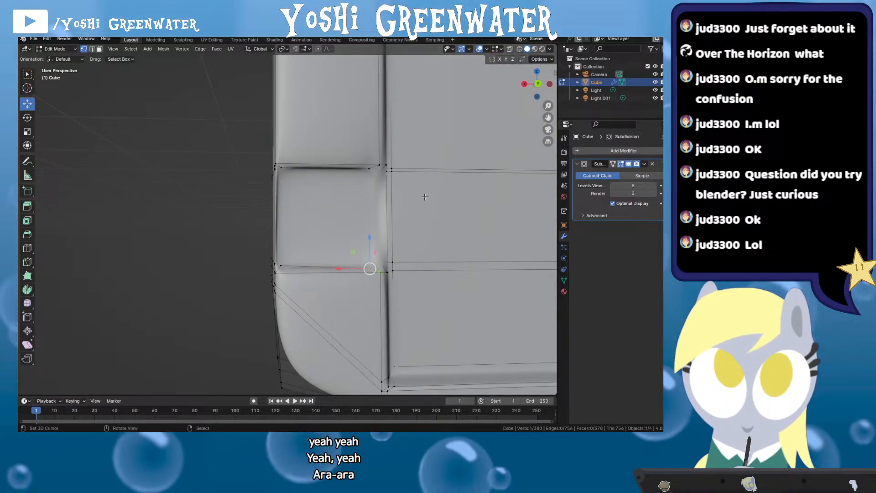
pyautogui.click(628, 164)
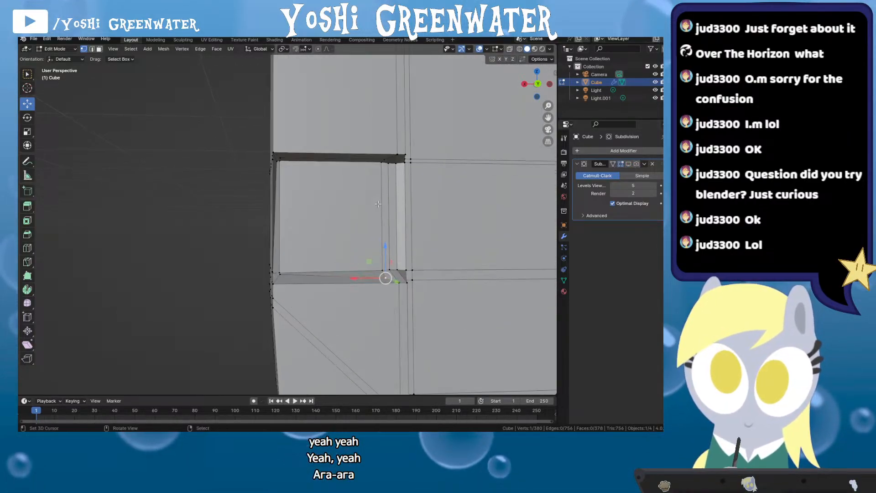
# Add a horizontal loop cut just below the recess's top edge, flatten it by scaling Z to 0, and nudge it up
pyautogui.click(395, 183)
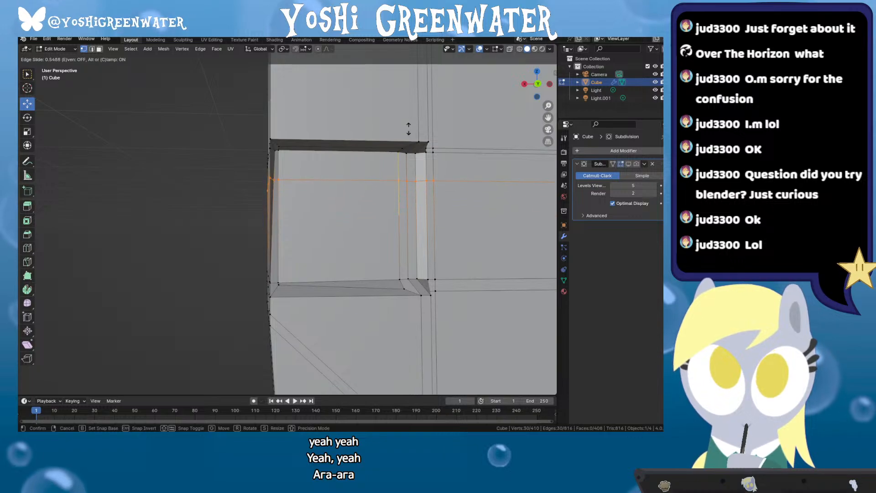
pyautogui.click(420, 110)
pyautogui.press('g')
pyautogui.press('z')
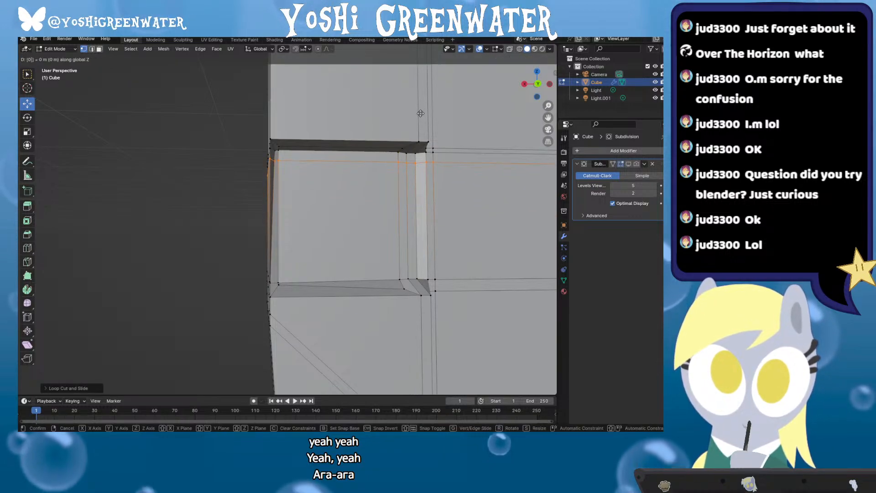
pyautogui.press('Return')
pyautogui.press('s')
pyautogui.press('z')
pyautogui.press('0')
pyautogui.press('Return')
pyautogui.press('g')
pyautogui.press('z')
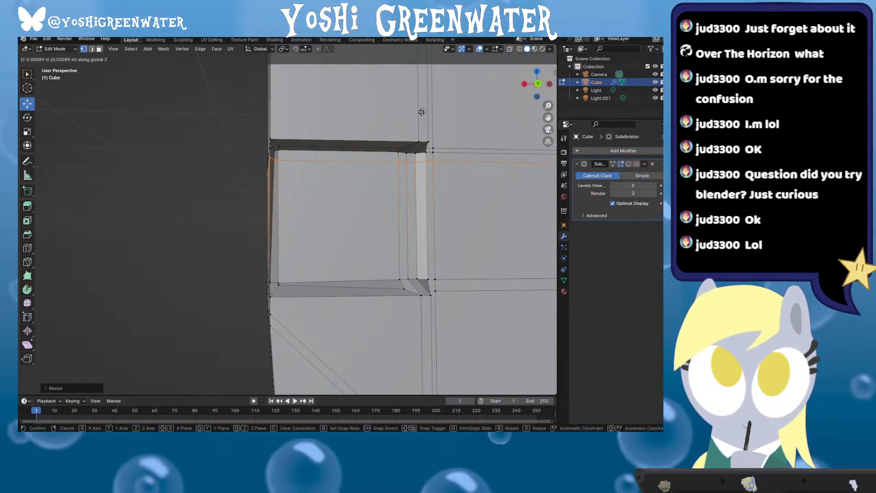
pyautogui.press('Return')
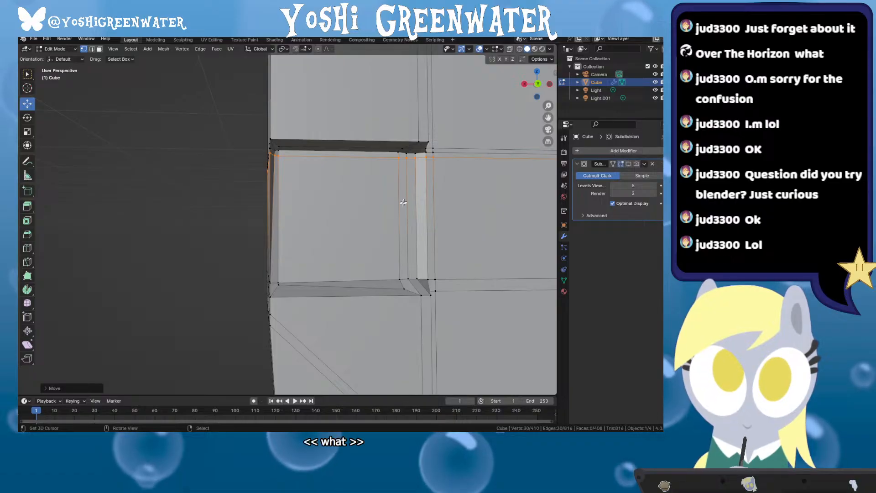
# Add a second horizontal loop cut just above the recess's bottom ledge, flattening it with a Z scale of 0
pyautogui.hotkey('ctrl', 'r')
pyautogui.click(392, 231)
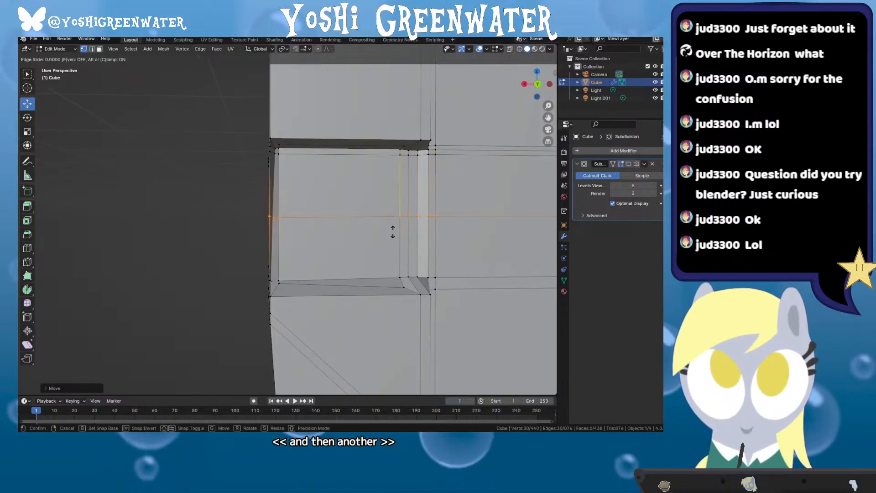
pyautogui.click(392, 283)
pyautogui.press('s')
pyautogui.press('z')
pyautogui.press('0')
pyautogui.press('Return')
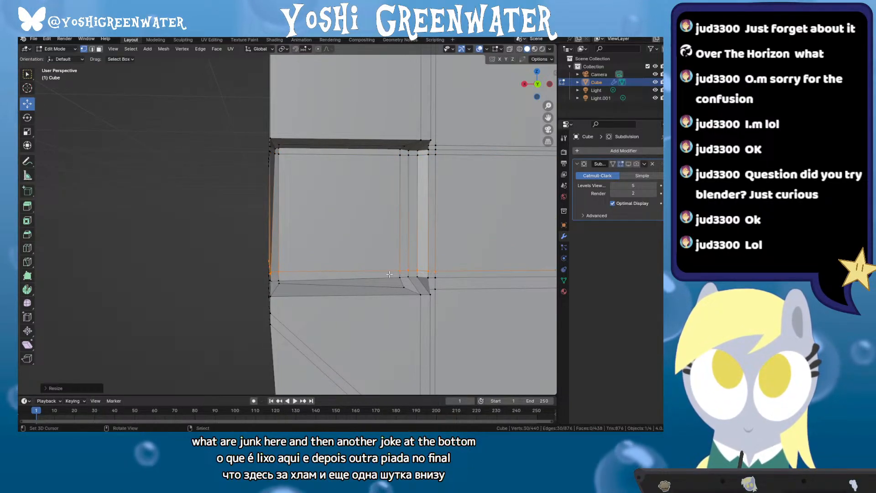
pyautogui.press('g')
pyautogui.press('z')
pyautogui.click(392, 281)
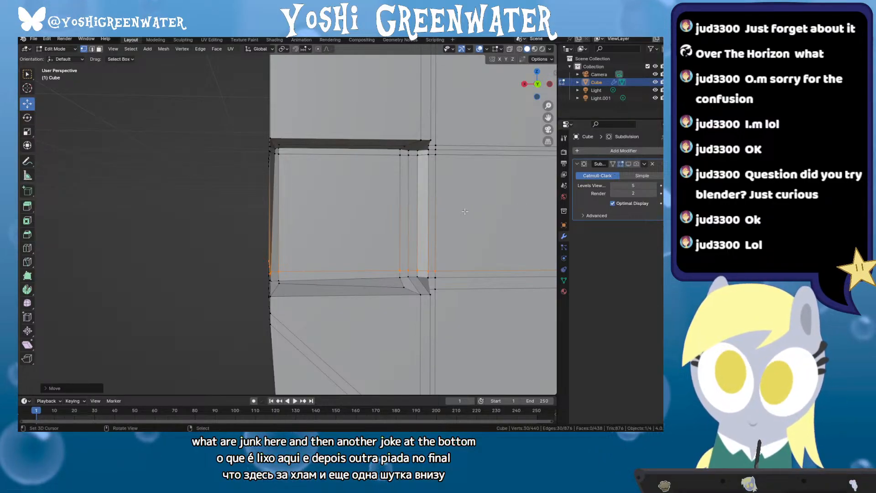
# Check the recess's tightened edges with subdivision smoothing shown, and return to the unsmoothed mesh
pyautogui.press('Tab')
pyautogui.click(628, 164)
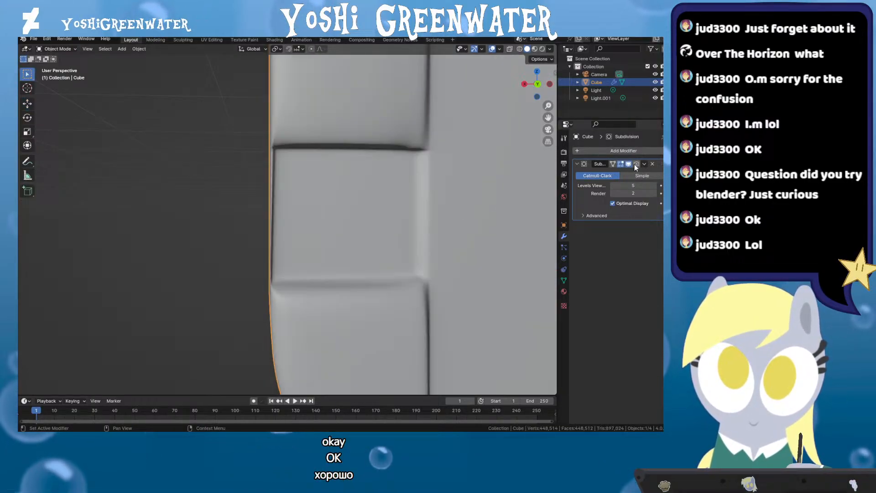
pyautogui.moveTo(365, 214); pyautogui.dragTo(319, 230)
pyautogui.press('Tab')
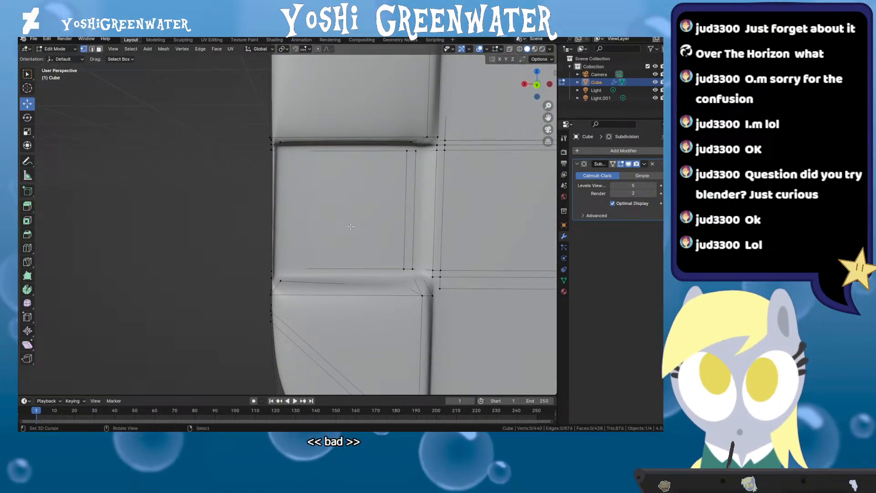
pyautogui.click(635, 164)
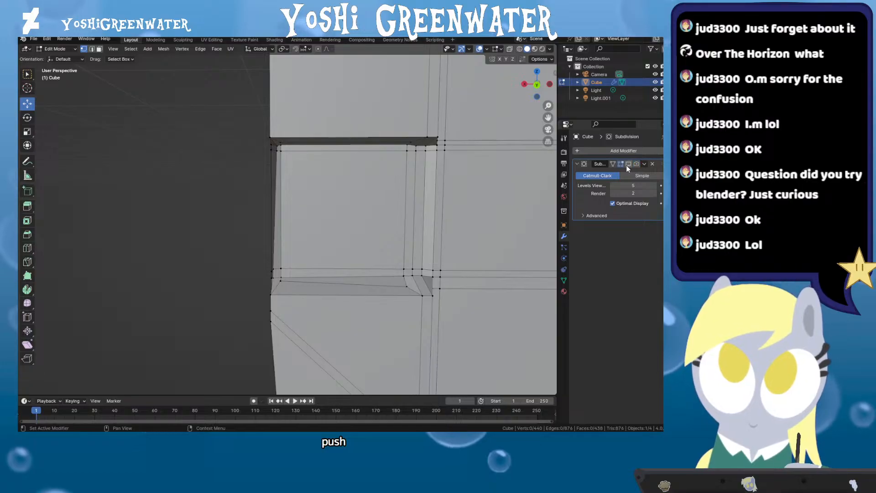
# Select the recess's back face and the three narrow faces beside it, and push them deeper along the Y axis
pyautogui.click(394, 193)
pyautogui.keyDown('shift'); pyautogui.click(411, 197); pyautogui.keyUp('shift')
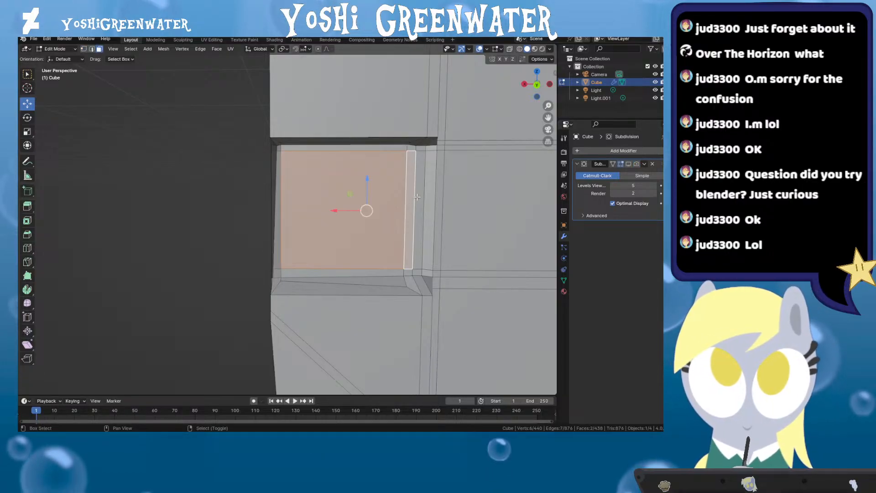
pyautogui.keyDown('shift'); pyautogui.click(419, 197); pyautogui.keyUp('shift')
pyautogui.keyDown('shift'); pyautogui.click(429, 197); pyautogui.keyUp('shift')
pyautogui.moveTo(405, 198); pyautogui.dragTo(444, 217)
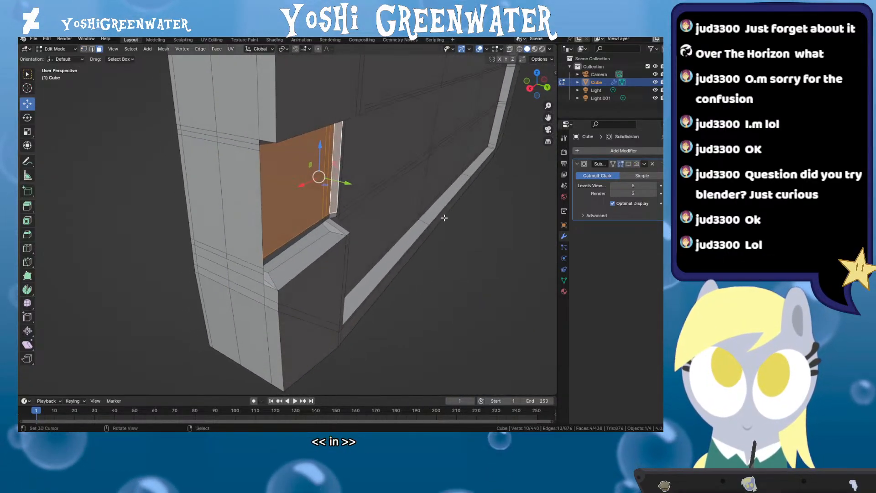
pyautogui.moveTo(349, 184); pyautogui.dragTo(332, 180)
pyautogui.moveTo(304, 216); pyautogui.dragTo(234, 239)
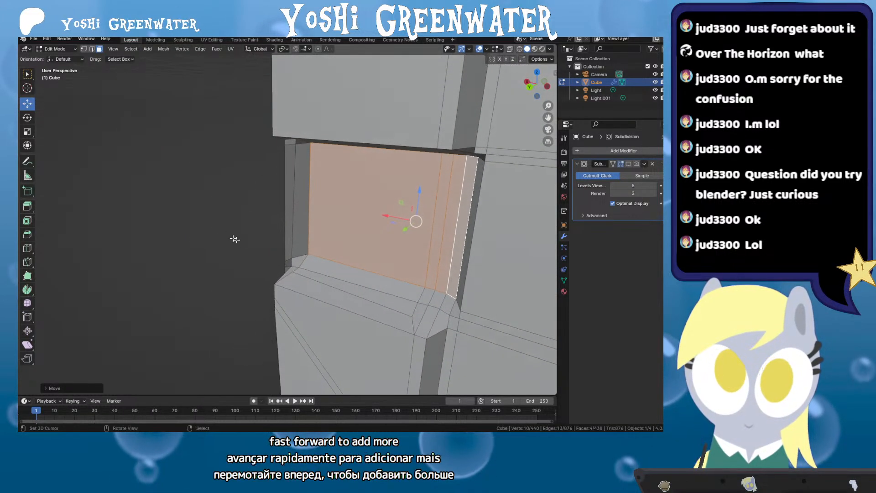
pyautogui.moveTo(426, 242); pyautogui.dragTo(379, 230)
# Leave mesh editing, show the subdivision smoothing in the viewport, and apply Shade Smooth to the body
pyautogui.press('Tab')
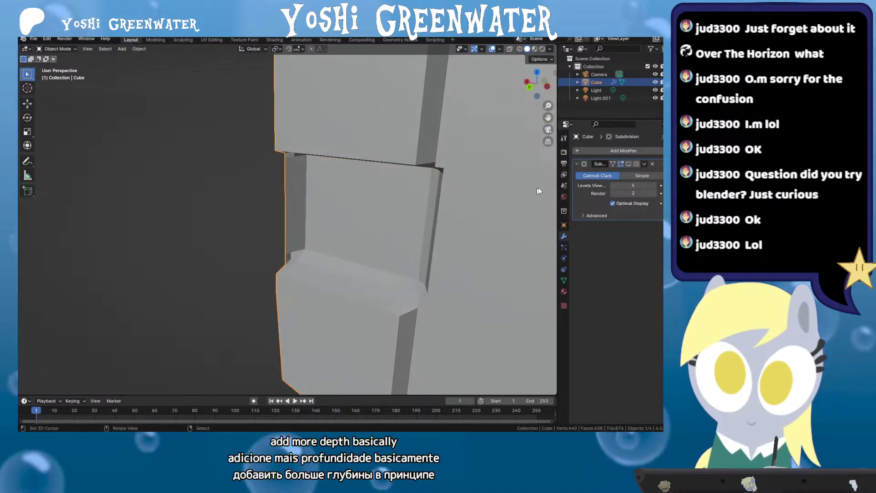
pyautogui.click(627, 164)
pyautogui.scroll(-3, 273, 242)
pyautogui.moveTo(272, 241)
pyautogui.mouseDown()
pyautogui.moveTo(382, 233)
pyautogui.moveTo(293, 201)
pyautogui.moveTo(281, 253)
pyautogui.moveTo(273, 253)
pyautogui.mouseUp()
pyautogui.press('F3')
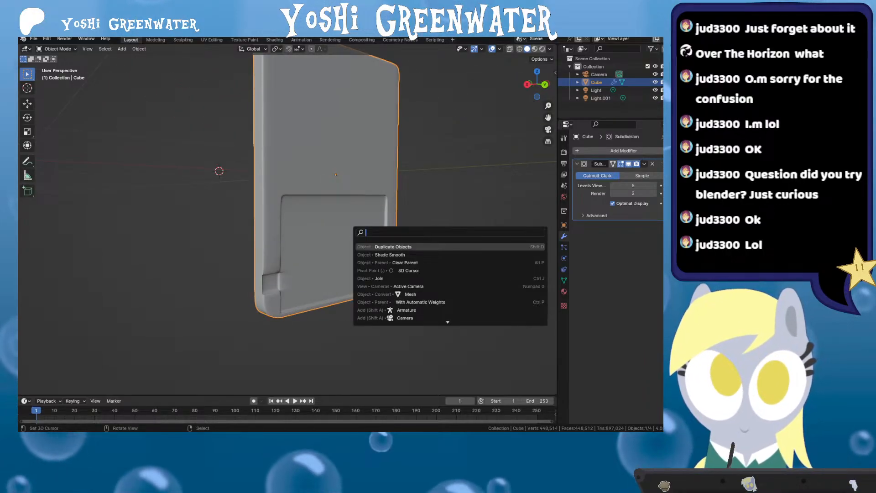
pyautogui.press('Down')
pyautogui.press('Return')
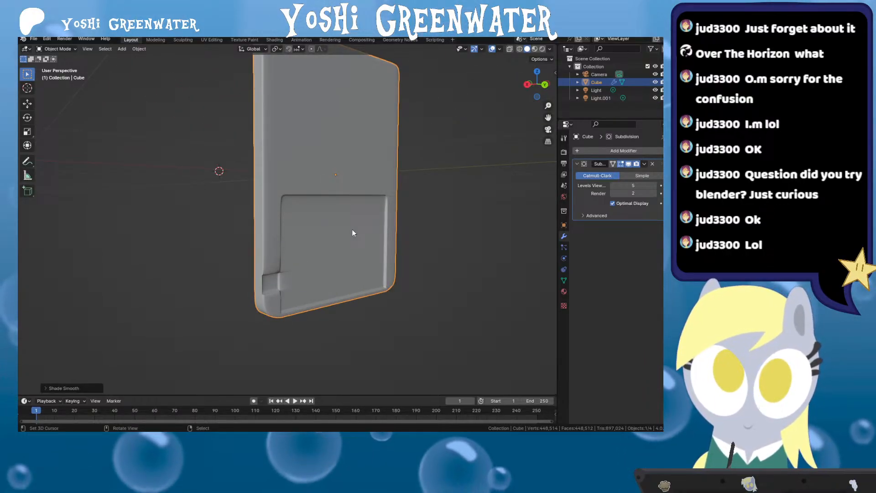
# Resume mesh editing, select the vertical edge between the recess and the large panel, and hide the subdivision smoothing
pyautogui.scroll(4, 351, 229)
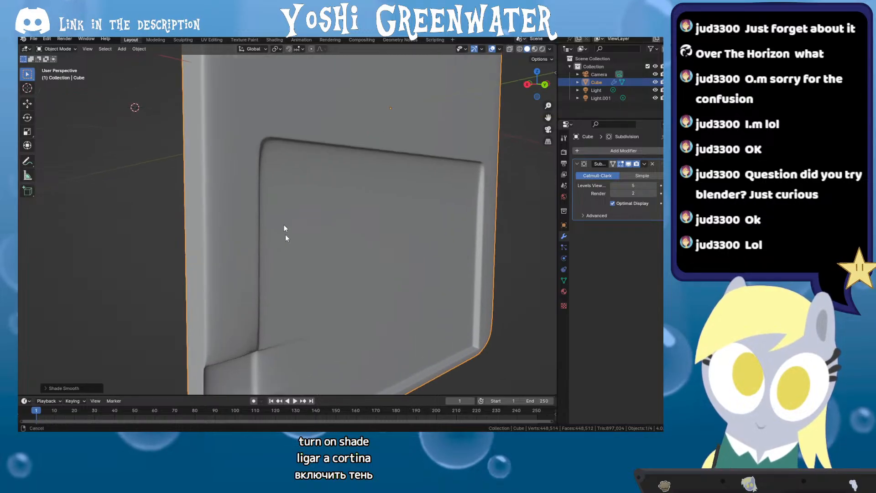
pyautogui.moveTo(286, 234); pyautogui.dragTo(256, 220)
pyautogui.press('Tab')
pyautogui.click(424, 243)
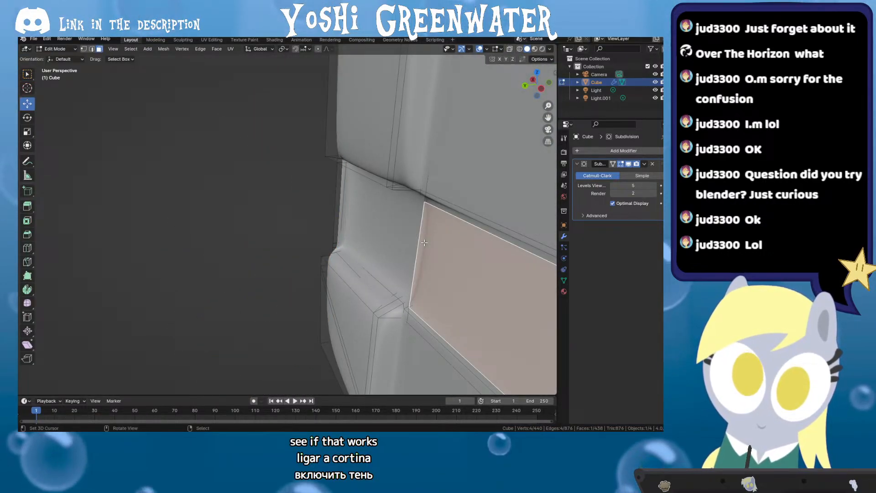
pyautogui.press('2')
pyautogui.rightClick(421, 243)
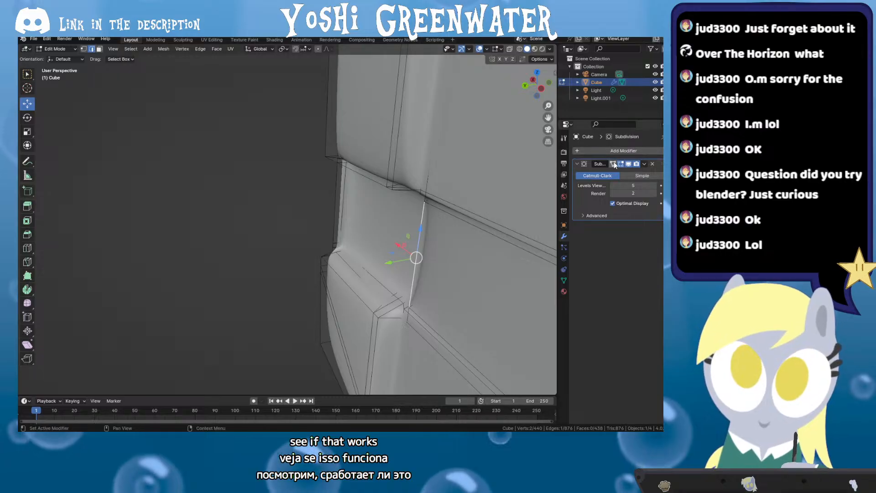
pyautogui.click(628, 164)
pyautogui.click(636, 163)
# Adjust the two vertices at the bottom ledge's corner beside the large panel along Z, and select the ledge's outer corner vertex
pyautogui.moveTo(333, 243); pyautogui.dragTo(417, 236)
pyautogui.scroll(2, 417, 236)
pyautogui.moveTo(278, 253)
pyautogui.mouseDown()
pyautogui.moveTo(292, 235)
pyautogui.moveTo(266, 246)
pyautogui.mouseUp()
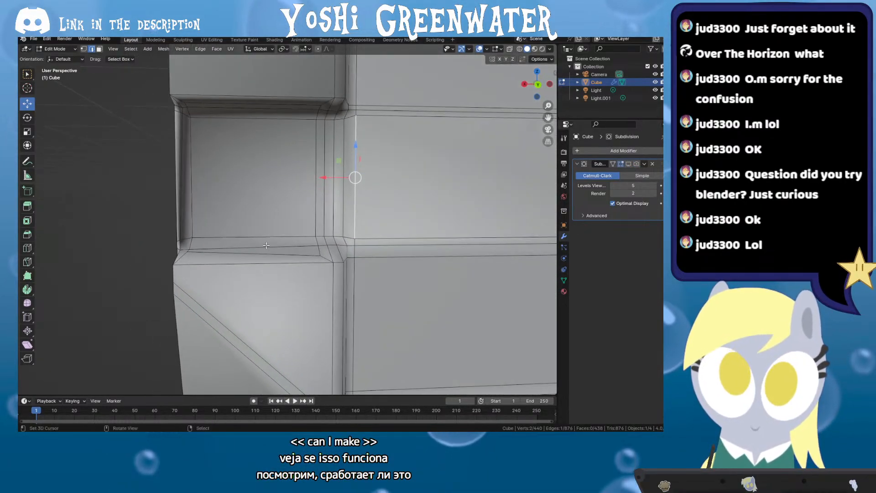
pyautogui.press('g')
pyautogui.press('z')
pyautogui.click(342, 260)
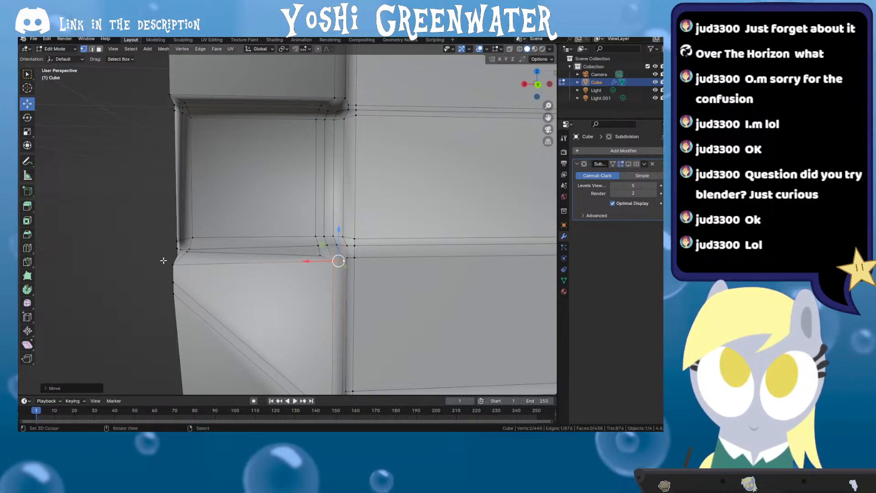
pyautogui.moveTo(164, 258); pyautogui.dragTo(185, 256)
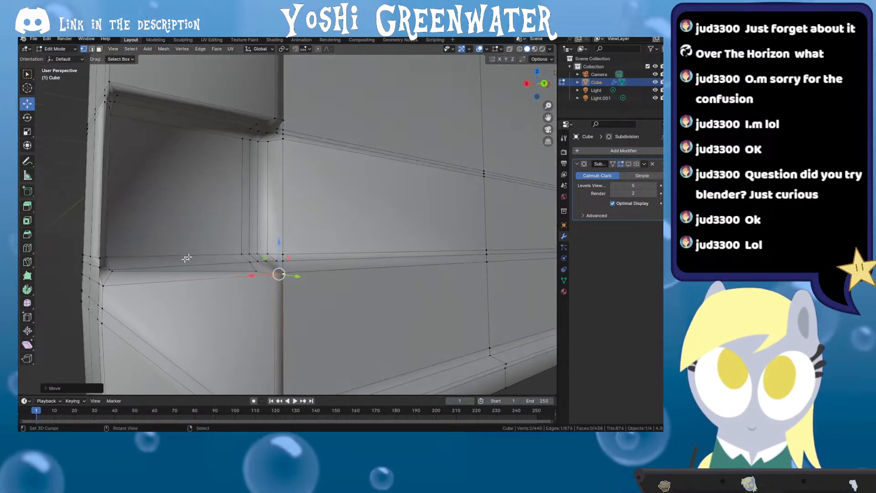
pyautogui.click(111, 284)
pyautogui.moveTo(112, 284); pyautogui.dragTo(201, 296)
# Examine the recess's corners and ledge from several angles, both shaded without the wireframe and in mesh editing
pyautogui.scroll(2, 287, 237)
pyautogui.moveTo(372, 186); pyautogui.dragTo(224, 249)
pyautogui.scroll(1, 315, 275)
pyautogui.scroll(-3, 316, 275)
pyautogui.press('Tab')
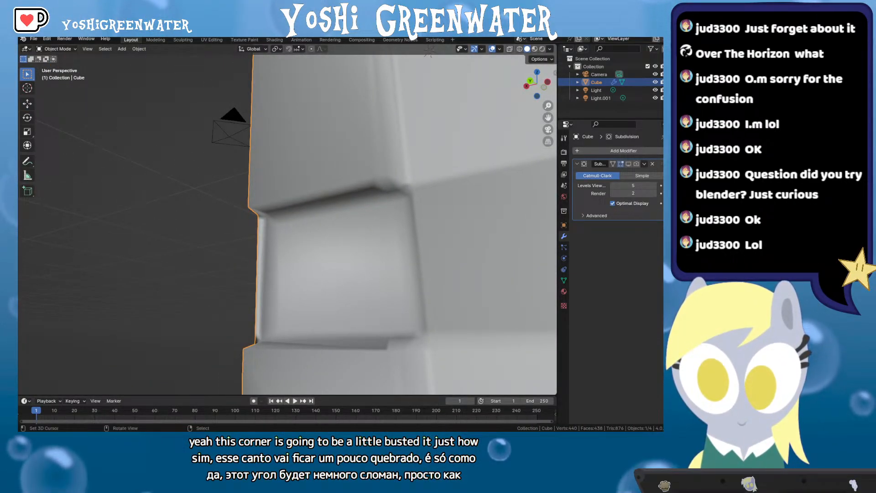
pyautogui.press('Tab')
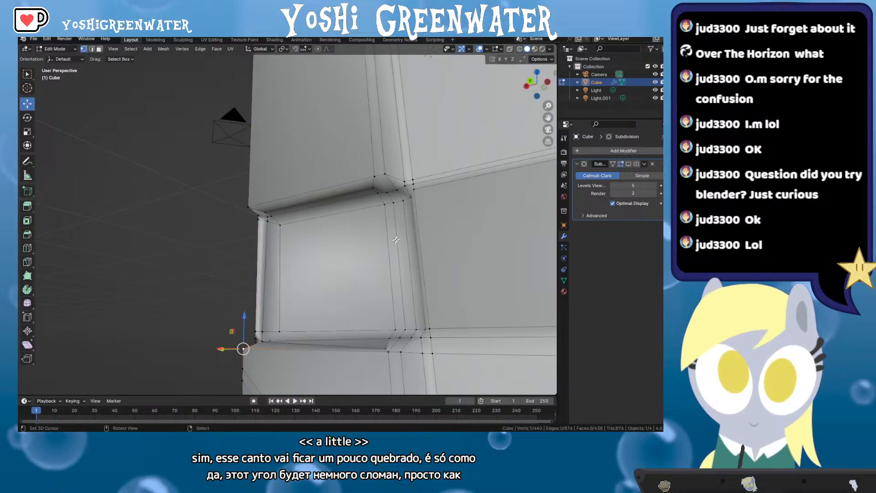
pyautogui.moveTo(387, 248); pyautogui.dragTo(457, 268)
pyautogui.scroll(2, 329, 193)
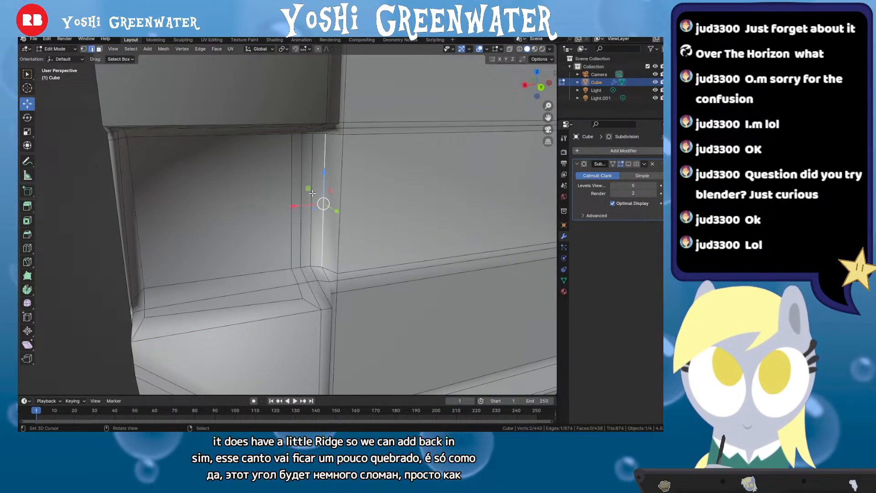
# Select the narrow vertical face between the recess and the large panel and check its surroundings from below
pyautogui.click(311, 193)
pyautogui.moveTo(312, 193); pyautogui.dragTo(343, 173)
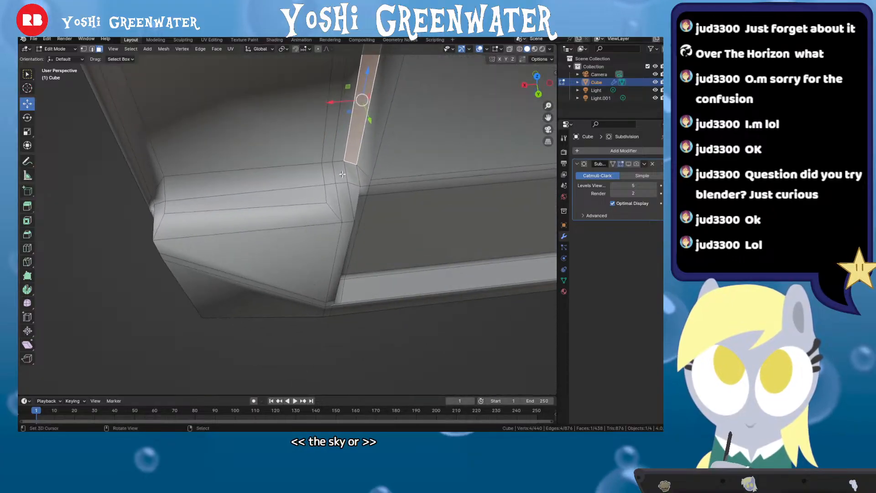
pyautogui.moveTo(366, 119); pyautogui.dragTo(325, 114)
pyautogui.scroll(-3, 368, 136)
# Leave mesh editing, show the subdivision smoothing in the viewport, and set its viewport level to 4
pyautogui.press('Tab')
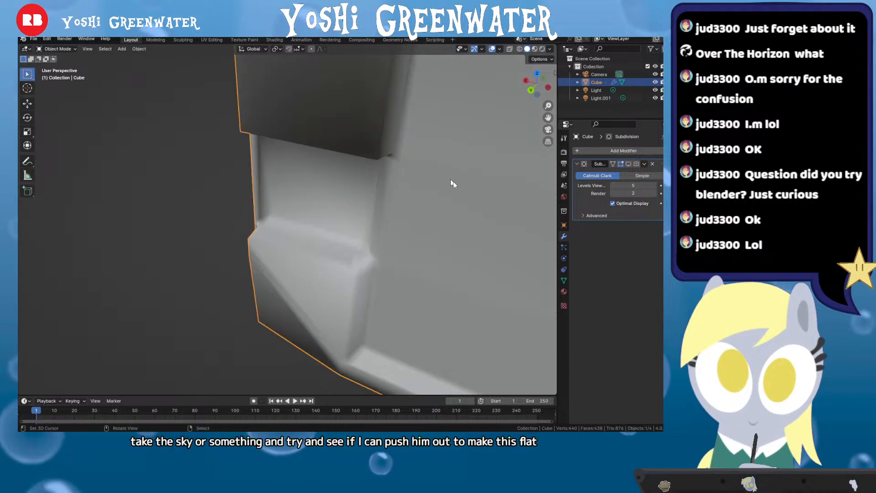
pyautogui.click(628, 164)
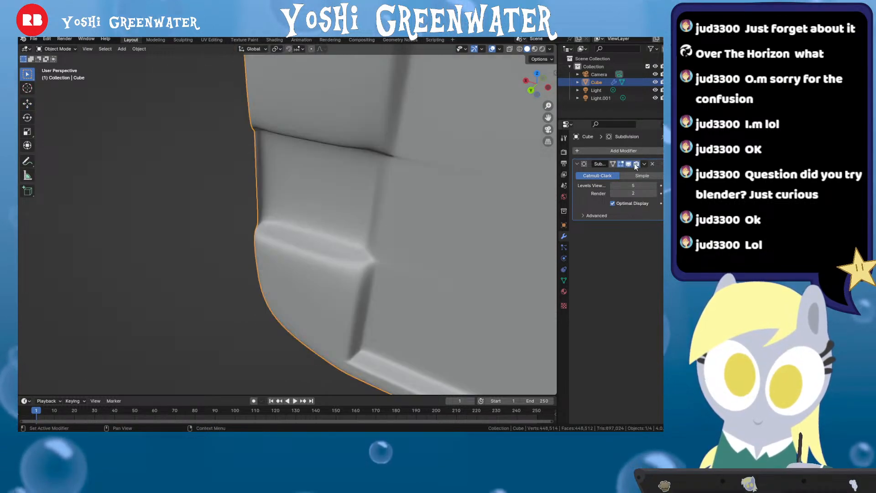
pyautogui.click(614, 185)
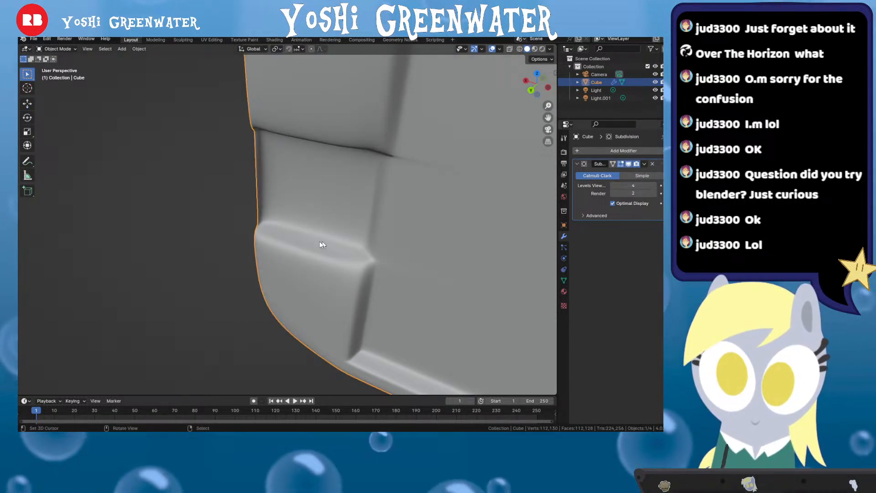
pyautogui.moveTo(323, 242); pyautogui.dragTo(357, 220)
# Save the file and deselect the body
pyautogui.scroll(-8, 357, 219)
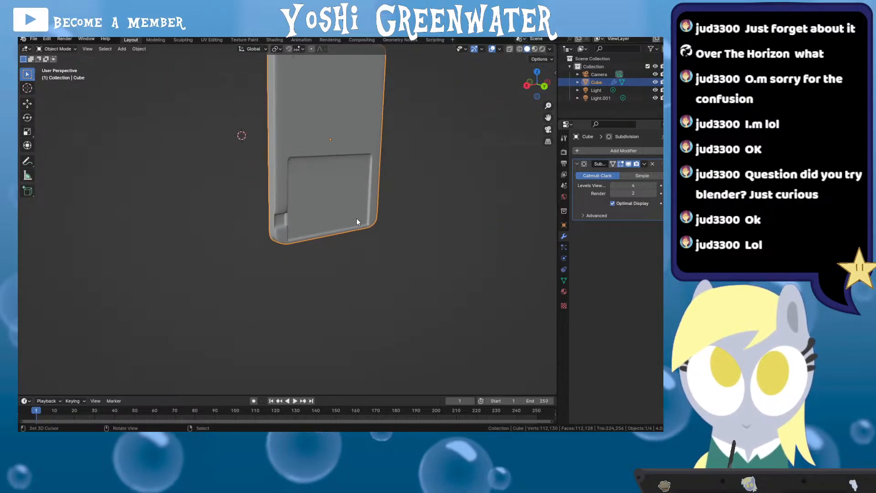
pyautogui.hotkey('ctrl', 's')
pyautogui.click(369, 252)
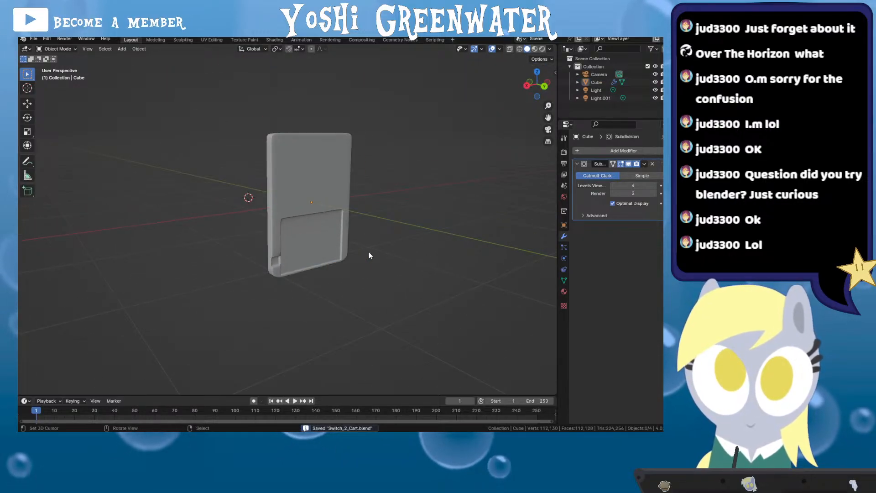
pyautogui.moveTo(369, 252)
pyautogui.mouseDown()
pyautogui.moveTo(324, 240)
pyautogui.moveTo(369, 250)
pyautogui.mouseUp()
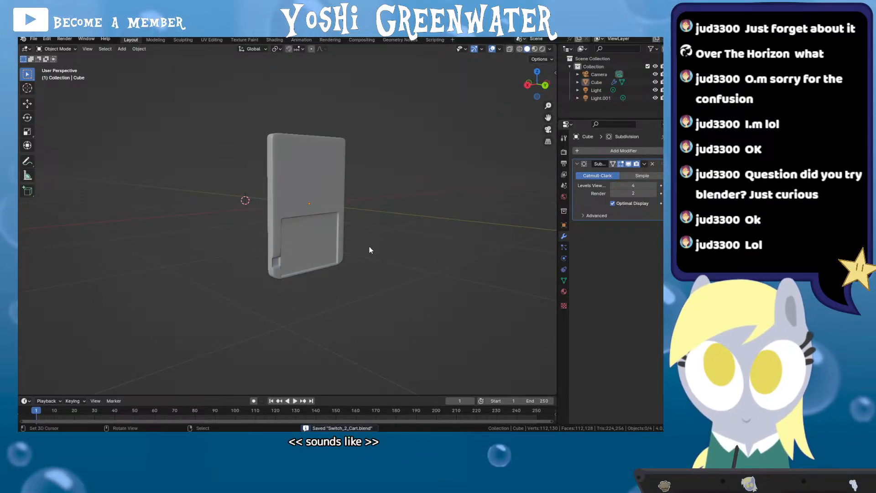
pyautogui.scroll(1, 370, 249)
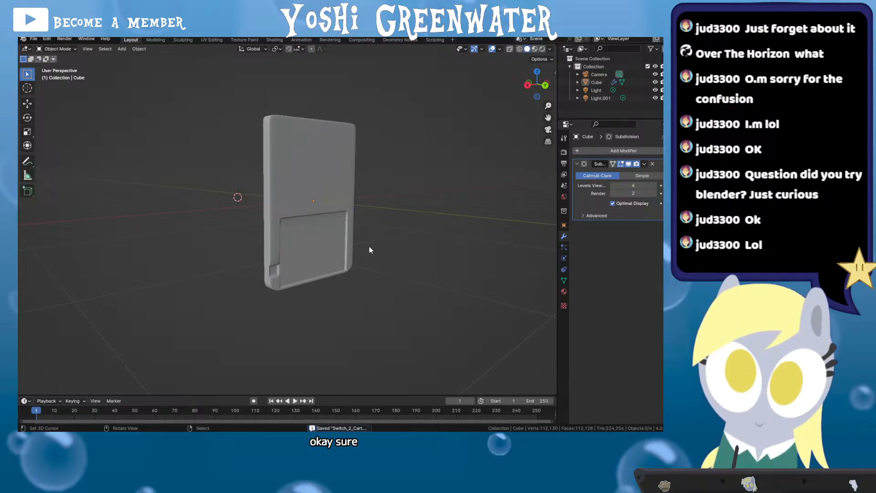
pyautogui.scroll(-4, 369, 250)
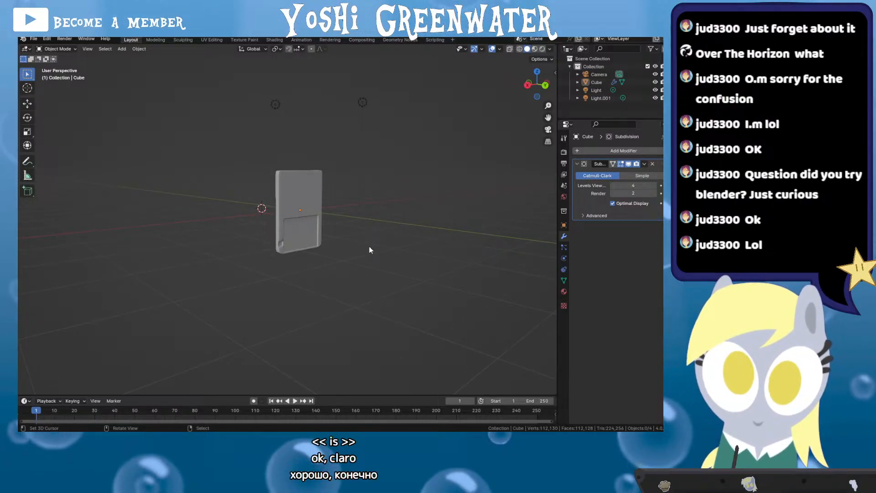
# In the camera view, rotate the body about Z until the side with the recessed panel faces the camera
pyautogui.press('KP_0')
pyautogui.scroll(5, 341, 237)
pyautogui.click(319, 231)
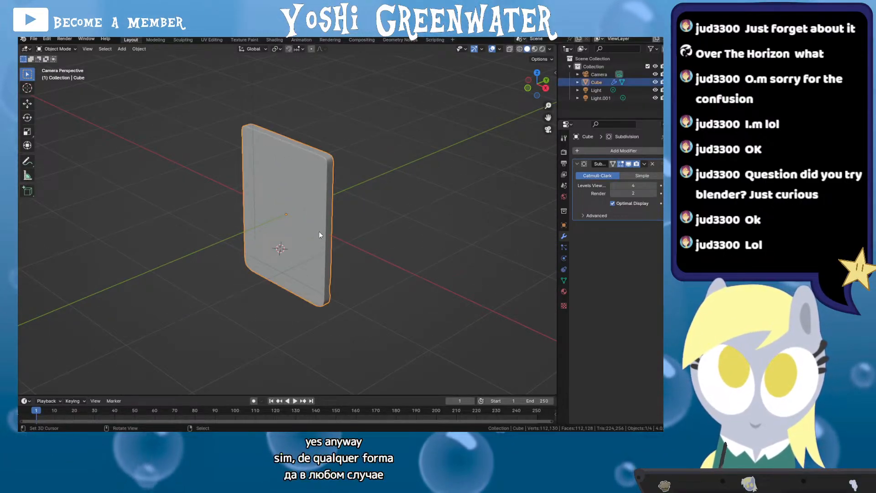
pyautogui.press('r')
pyautogui.press('z')
pyautogui.click(258, 248)
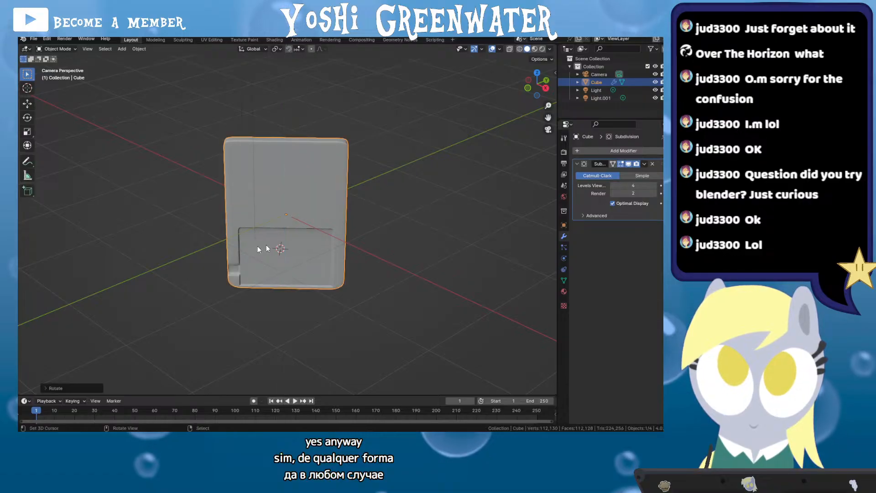
# Render the image and examine the body's shading and its size within the frame at several magnifications
pyautogui.press('F12')
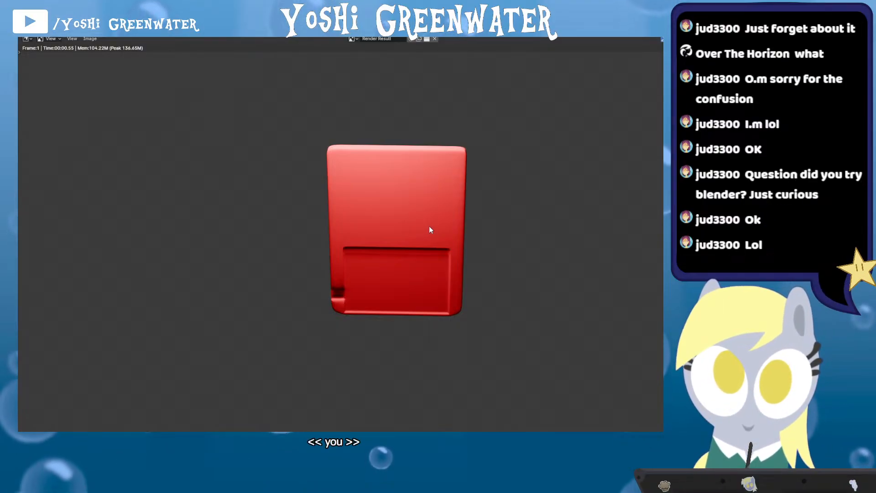
pyautogui.scroll(3, 366, 269)
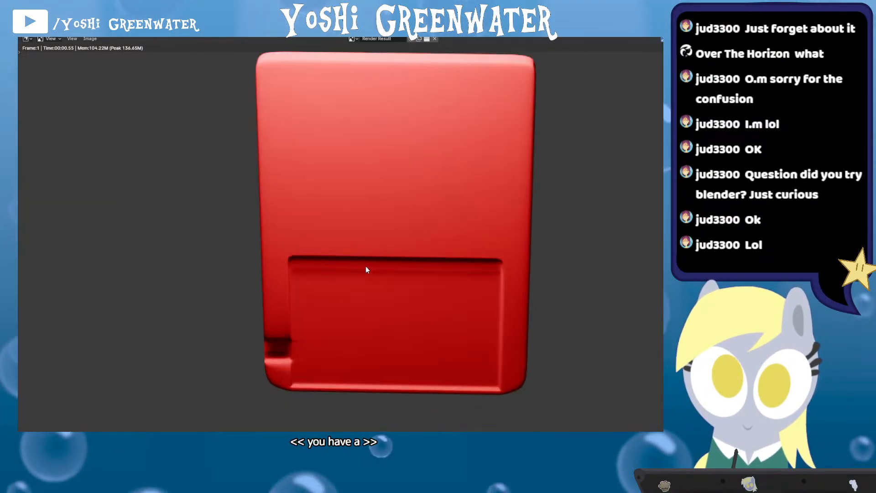
pyautogui.scroll(-6, 379, 215)
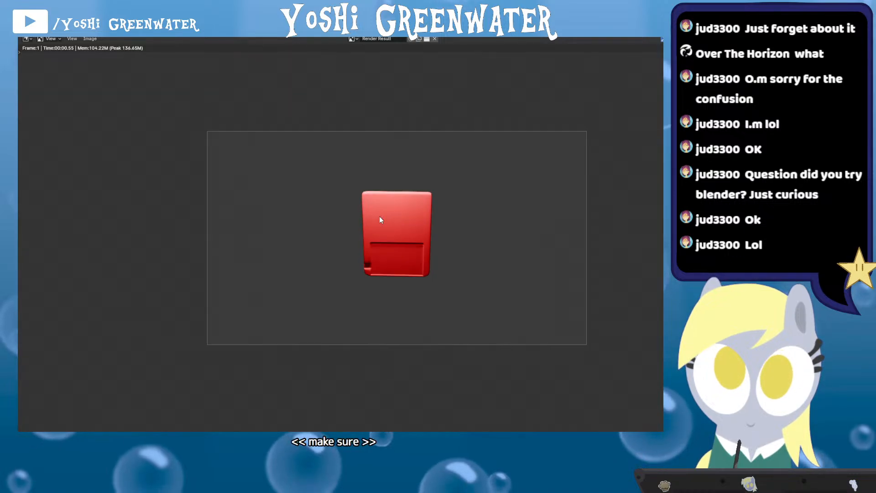
pyautogui.scroll(1, 379, 215)
pyautogui.scroll(-5, 379, 215)
pyautogui.moveTo(415, 242); pyautogui.dragTo(396, 218)
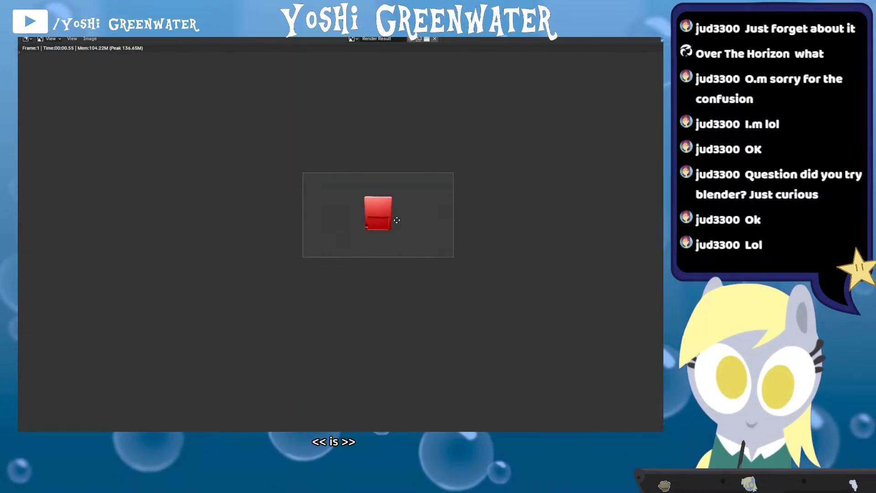
pyautogui.scroll(4, 396, 218)
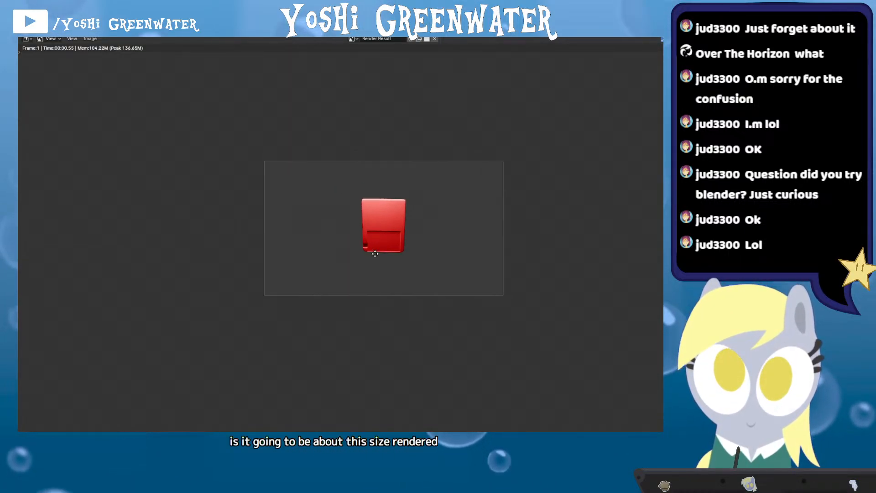
pyautogui.scroll(1, 384, 209)
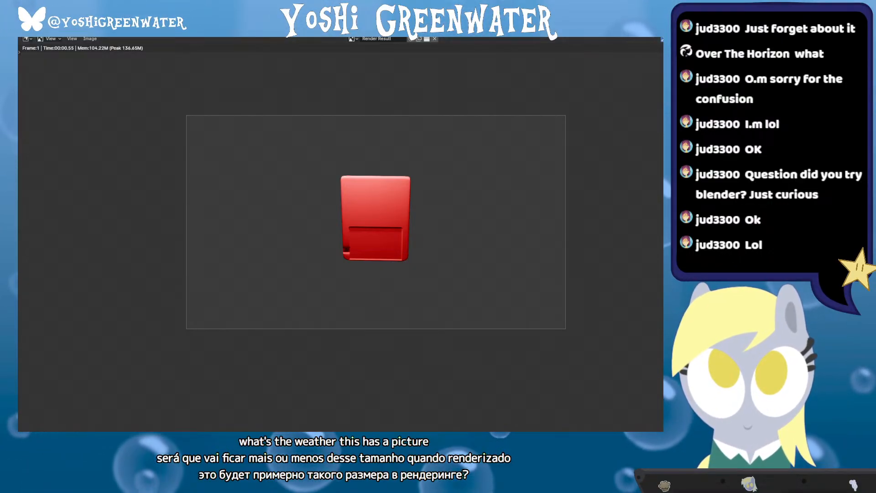
# Compare the rendered body with the storyboard sketch in Toon Boom Harmony, and return to Blender
pyautogui.hotkey('alt', 'Tab')
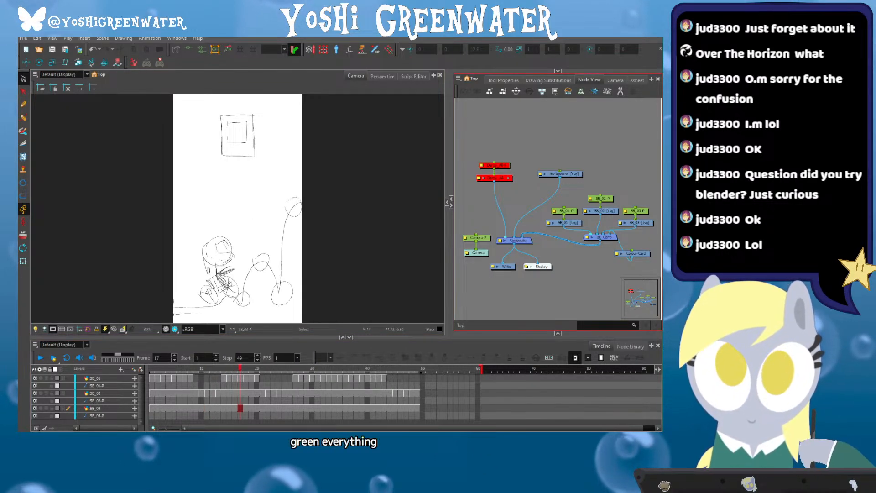
pyautogui.hotkey('alt', 'Tab')
pyautogui.scroll(2, 333, 259)
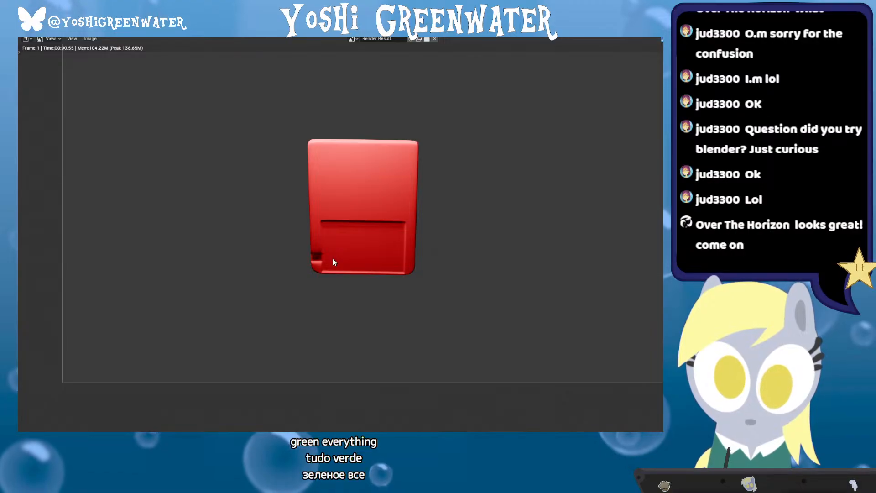
pyautogui.hotkey('alt', 'Tab')
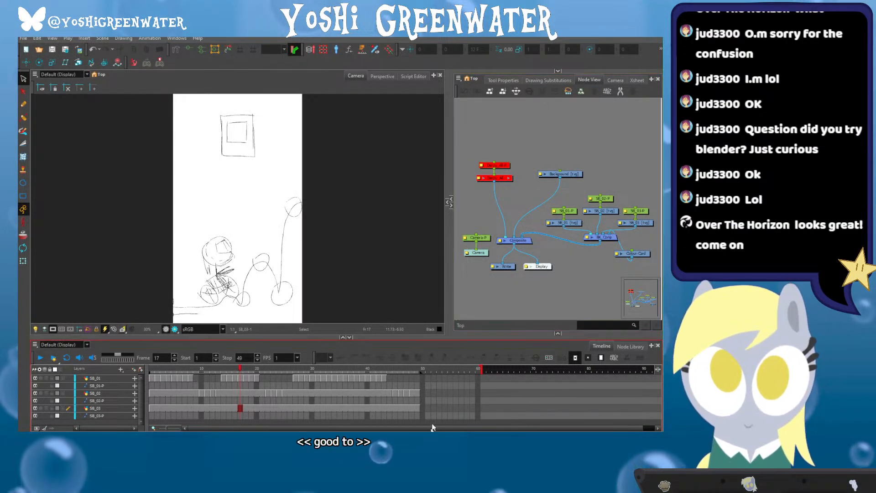
pyautogui.hotkey('alt', 'Tab')
# Resume mesh editing on the body and inspect the smoothed recess and the narrow face beside the large panel
pyautogui.scroll(3, 235, 194)
pyautogui.moveTo(245, 235); pyautogui.dragTo(305, 184)
pyautogui.scroll(5, 305, 185)
pyautogui.scroll(6, 305, 187)
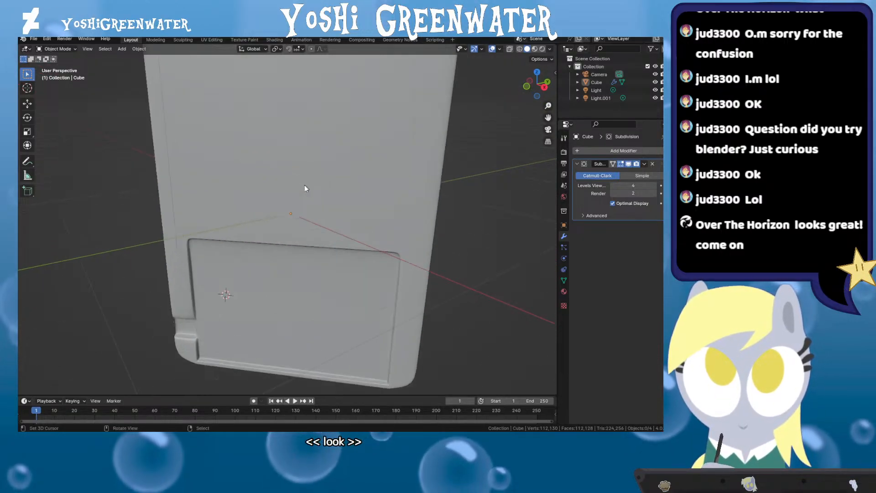
pyautogui.click(297, 198)
pyautogui.press('Tab')
pyautogui.moveTo(230, 280); pyautogui.dragTo(275, 271)
pyautogui.scroll(2, 275, 271)
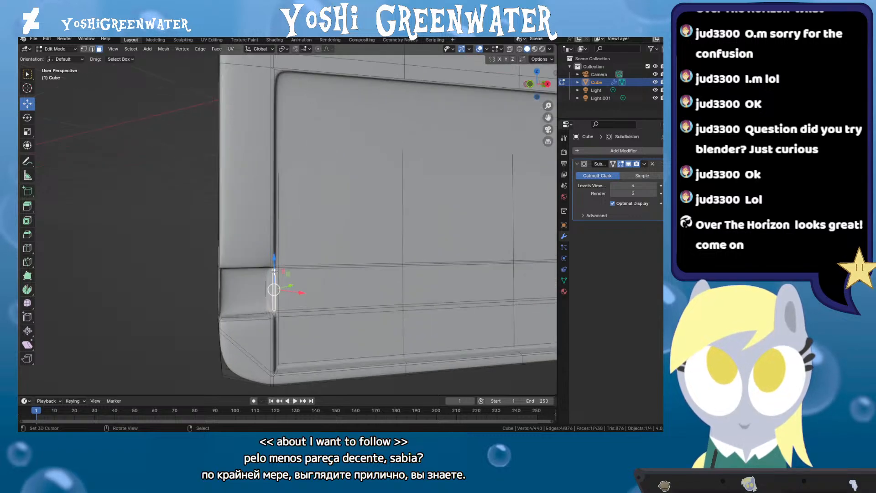
pyautogui.moveTo(254, 309); pyautogui.dragTo(267, 262)
pyautogui.moveTo(233, 293); pyautogui.dragTo(258, 301)
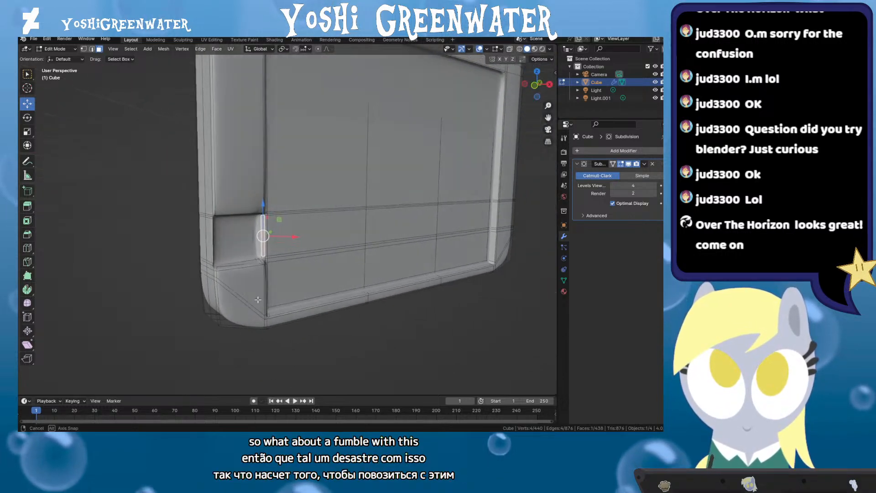
pyautogui.scroll(2, 251, 270)
pyautogui.moveTo(250, 270); pyautogui.dragTo(267, 283)
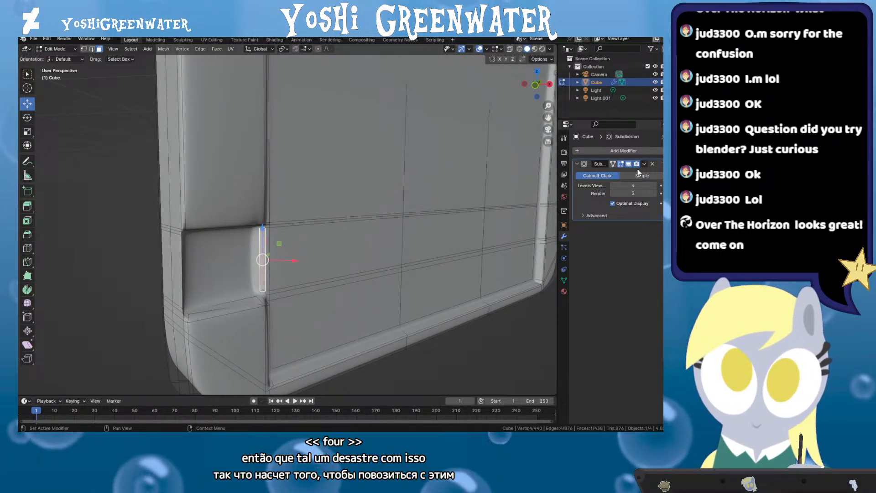
# Leave mesh editing and try Simple subdivision on the body, comparing viewport levels 6 and 4
pyautogui.click(637, 176)
pyautogui.press('Tab')
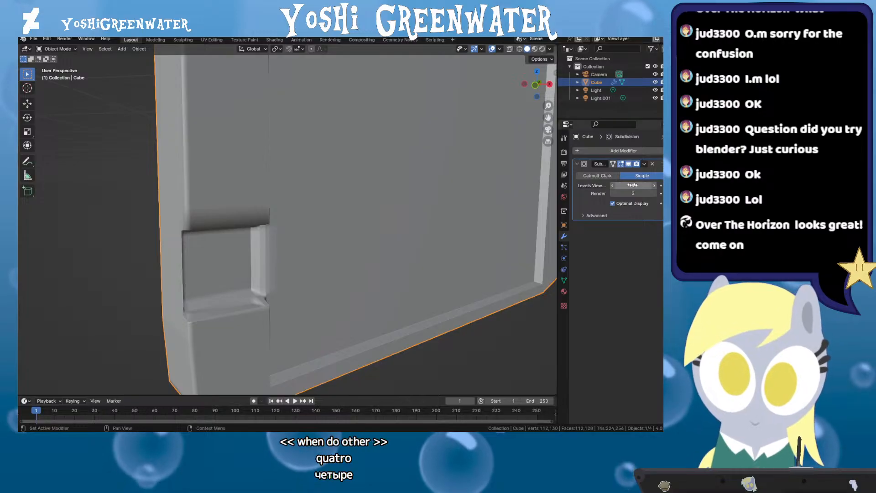
pyautogui.click(654, 185)
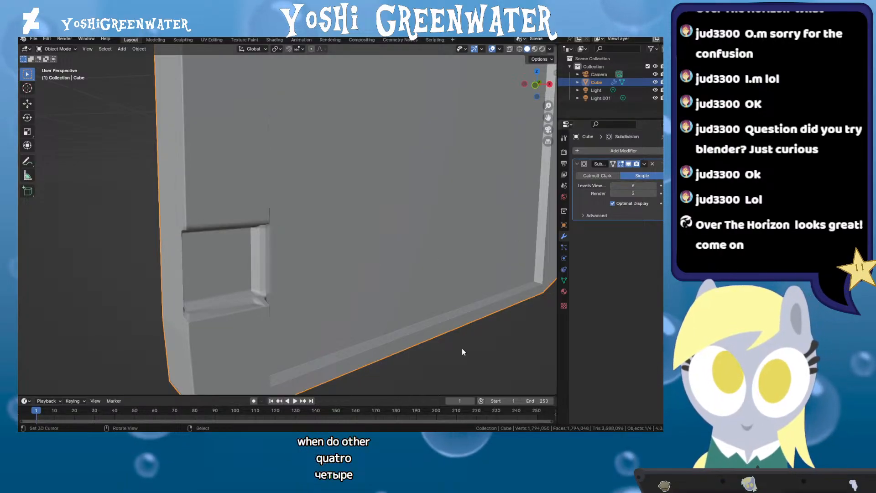
pyautogui.scroll(-3, 462, 348)
pyautogui.scroll(1, 462, 348)
pyautogui.moveTo(445, 321); pyautogui.dragTo(379, 280)
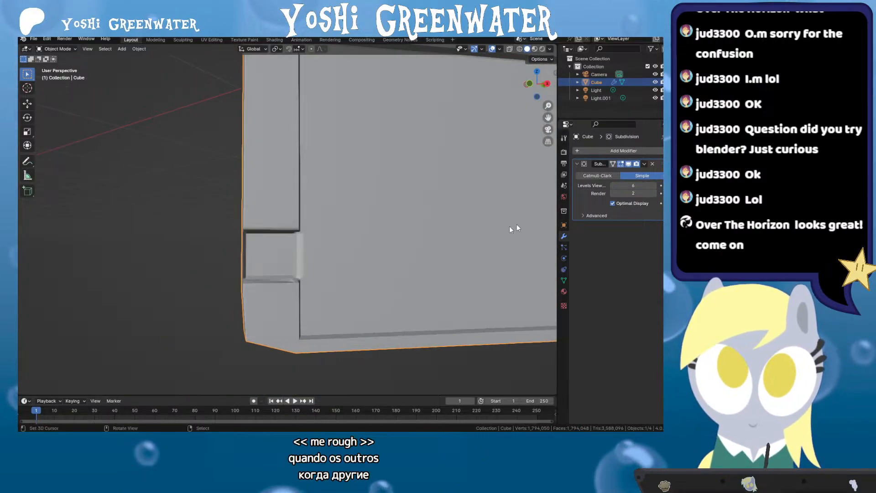
pyautogui.click(612, 185)
pyautogui.click(613, 186)
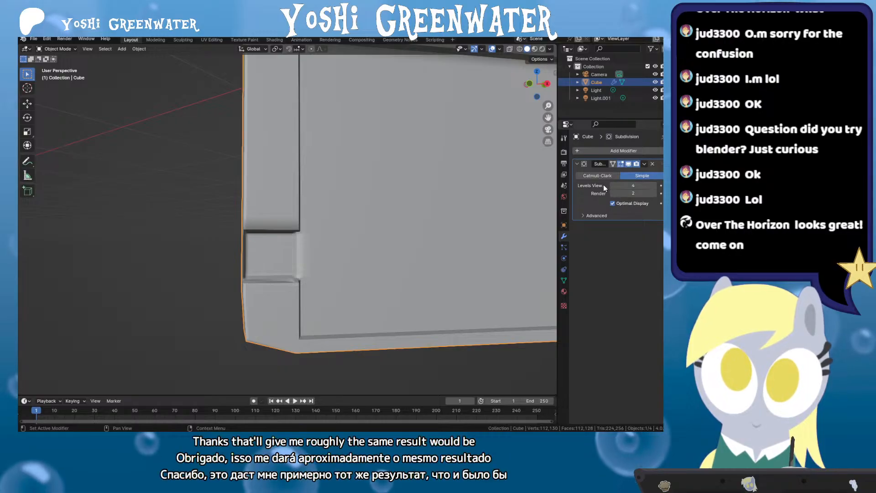
# Switch the subdivision back to Catmull-Clark, widen the properties area, and raise the viewport level to 5
pyautogui.click(596, 176)
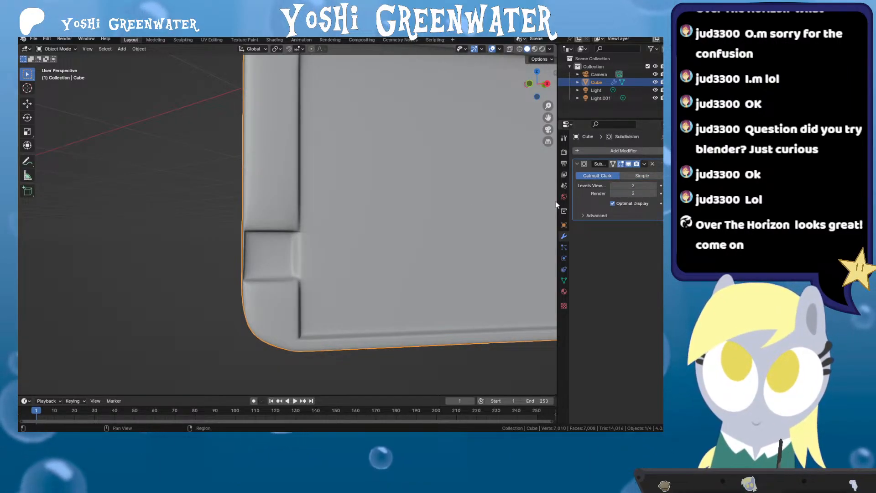
pyautogui.moveTo(560, 206); pyautogui.dragTo(520, 197)
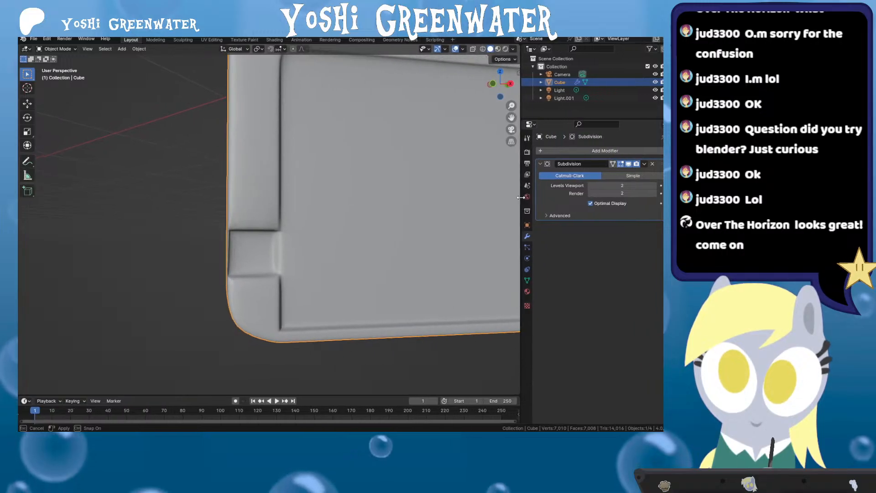
pyautogui.click(653, 186)
pyautogui.click(654, 186)
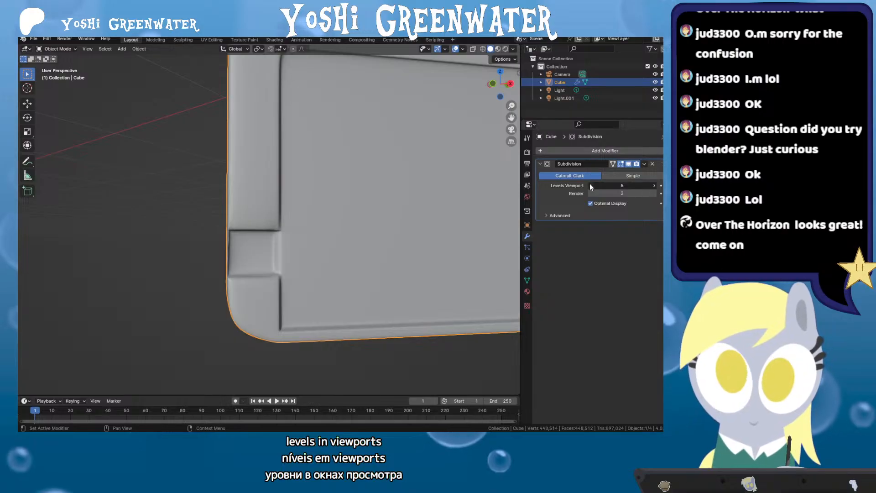
# Lower the subdivision's viewport level to 3 and examine the body's back, both shaded and in mesh editing
pyautogui.press('Tab')
pyautogui.moveTo(227, 279); pyautogui.dragTo(384, 231)
pyautogui.press('Tab')
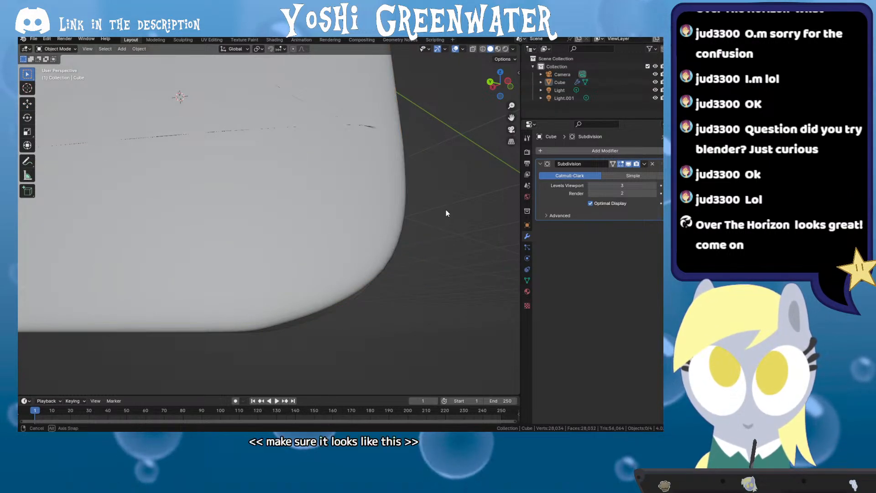
pyautogui.moveTo(446, 210); pyautogui.dragTo(447, 229)
pyautogui.scroll(-3, 448, 231)
pyautogui.press('Tab')
pyautogui.moveTo(270, 202); pyautogui.dragTo(435, 247)
pyautogui.scroll(-7, 346, 244)
pyautogui.moveTo(208, 230); pyautogui.dragTo(228, 298)
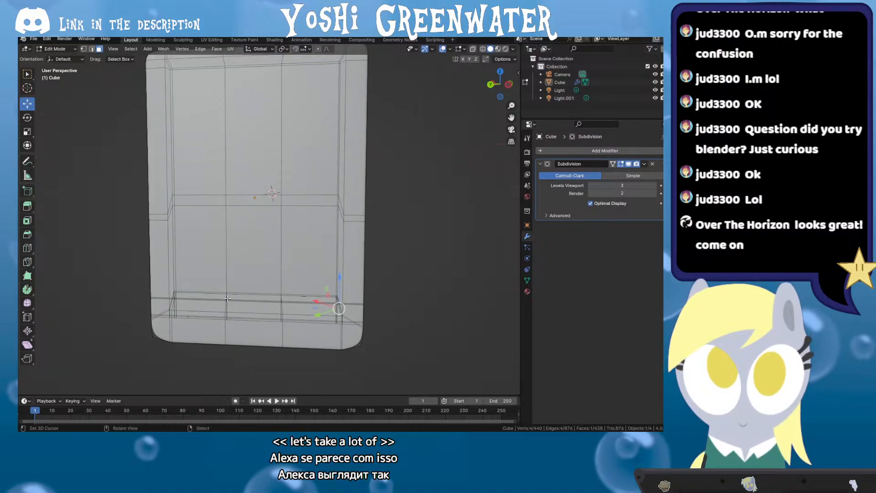
# Select a face on the body's lower back and inspect the edge loops there and along the recess's upper edge
pyautogui.moveTo(261, 338); pyautogui.dragTo(287, 249)
pyautogui.scroll(5, 376, 283)
pyautogui.moveTo(426, 283); pyautogui.dragTo(389, 279)
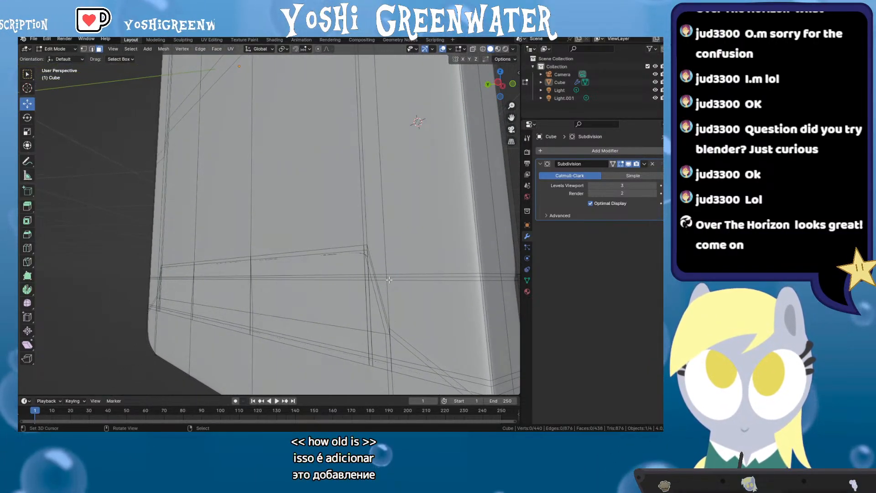
pyautogui.click(297, 263)
pyautogui.moveTo(328, 264); pyautogui.dragTo(275, 258)
pyautogui.moveTo(127, 260); pyautogui.dragTo(414, 249)
pyautogui.scroll(5, 287, 262)
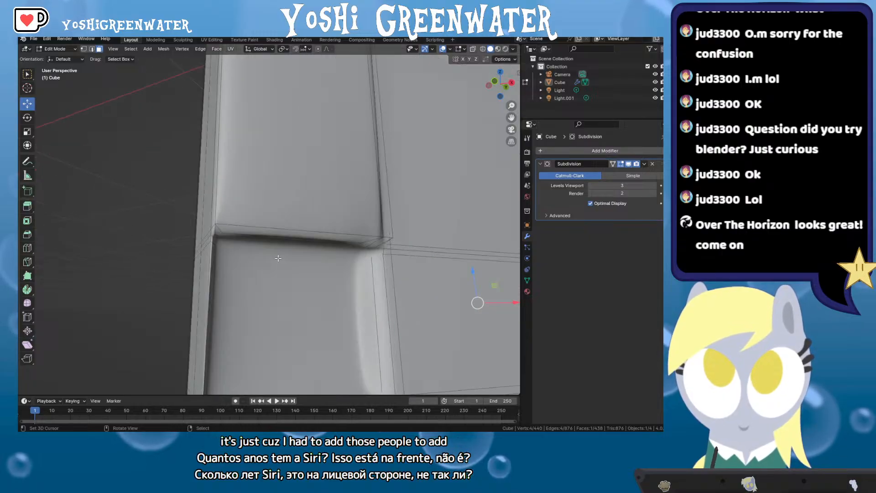
# Turn off the subdivision's viewport and render display to expose the body's base mesh around the side recess
pyautogui.moveTo(280, 260); pyautogui.dragTo(258, 205)
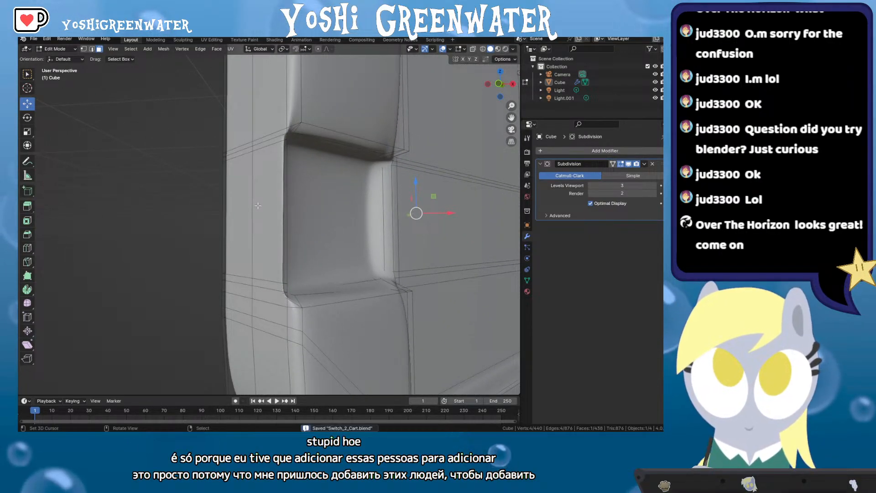
pyautogui.scroll(-2, 258, 205)
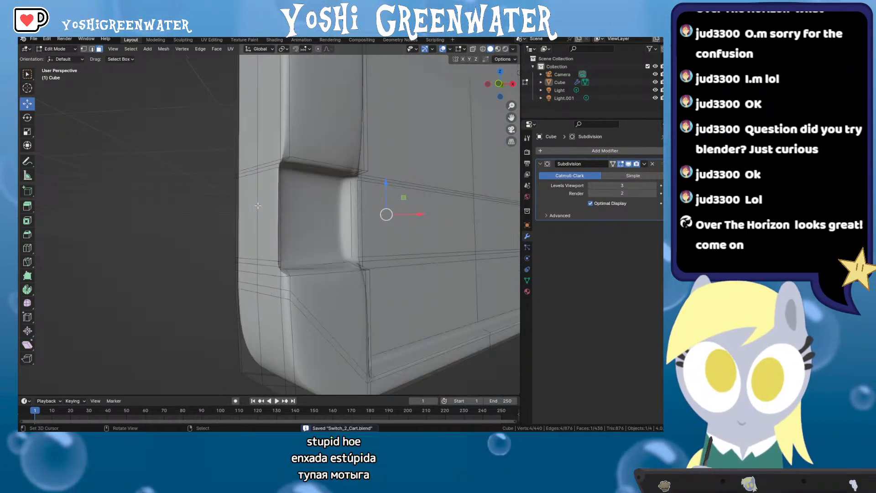
pyautogui.moveTo(310, 193); pyautogui.dragTo(311, 208)
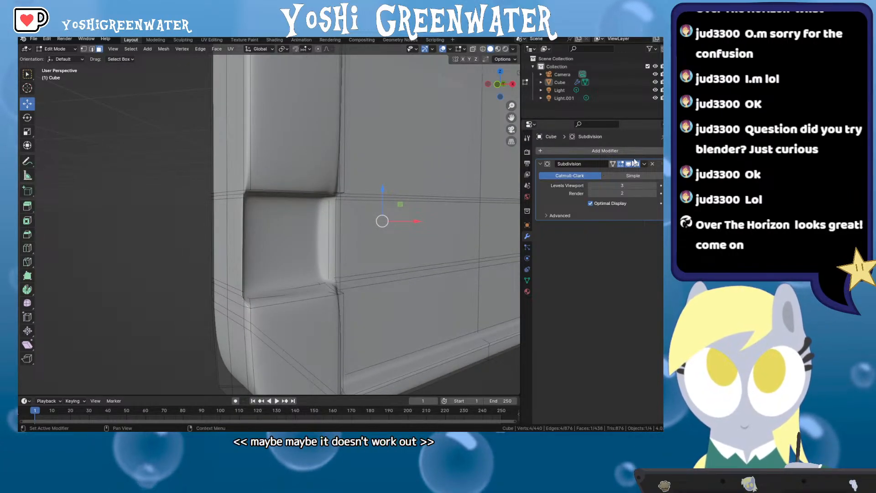
pyautogui.moveTo(635, 163); pyautogui.dragTo(628, 163)
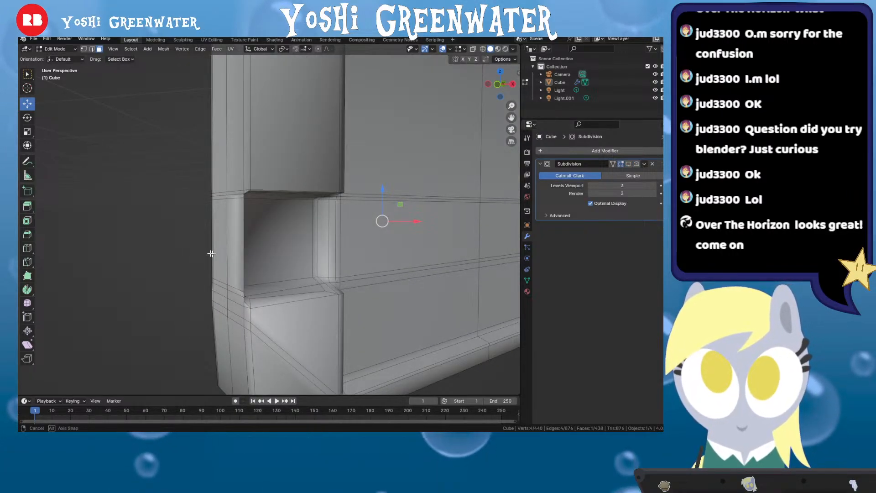
# Examine the base mesh's overlapping faces and vertices along the band near the lower edge of the body, from several angles
pyautogui.moveTo(211, 253); pyautogui.dragTo(351, 249)
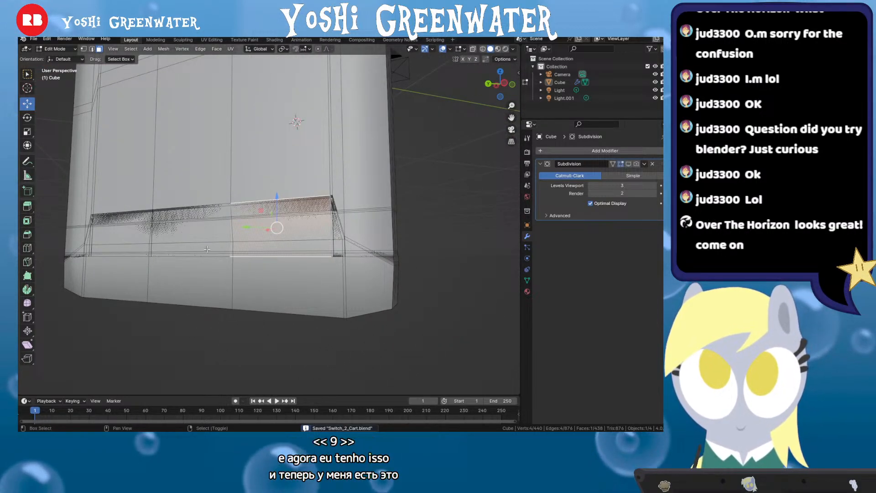
pyautogui.moveTo(207, 249); pyautogui.dragTo(313, 278)
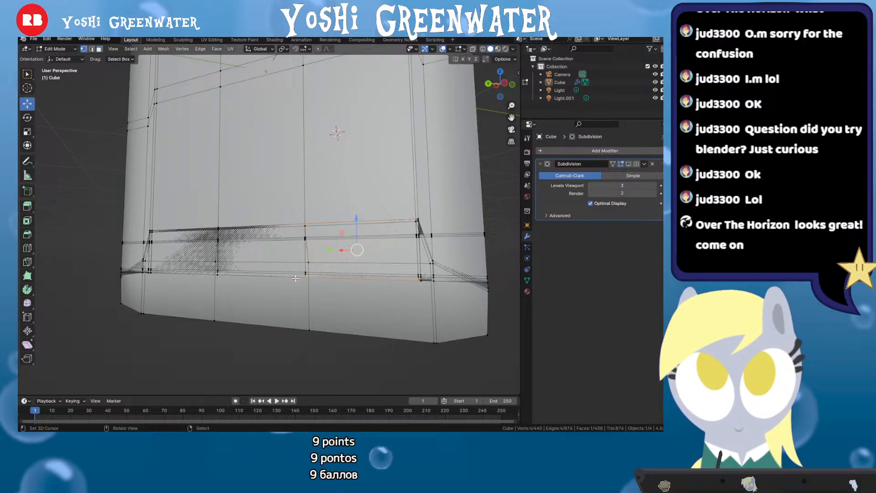
pyautogui.moveTo(92, 299); pyautogui.dragTo(318, 279)
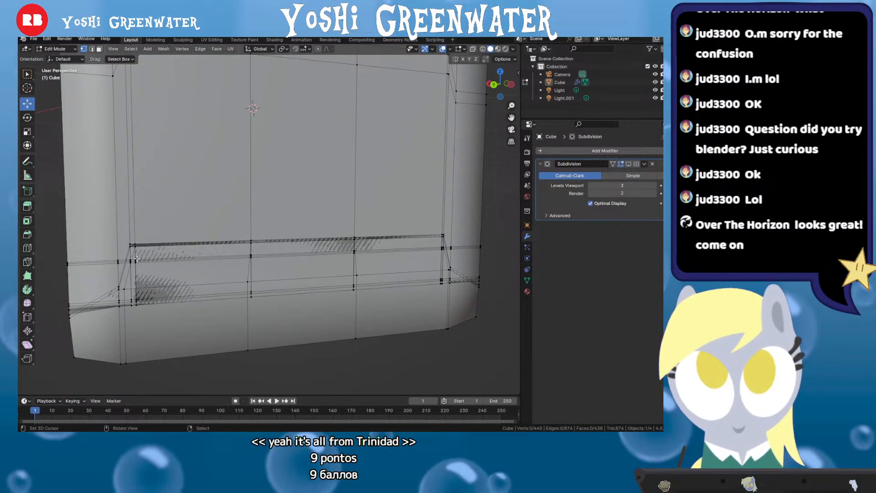
pyautogui.scroll(6, 137, 258)
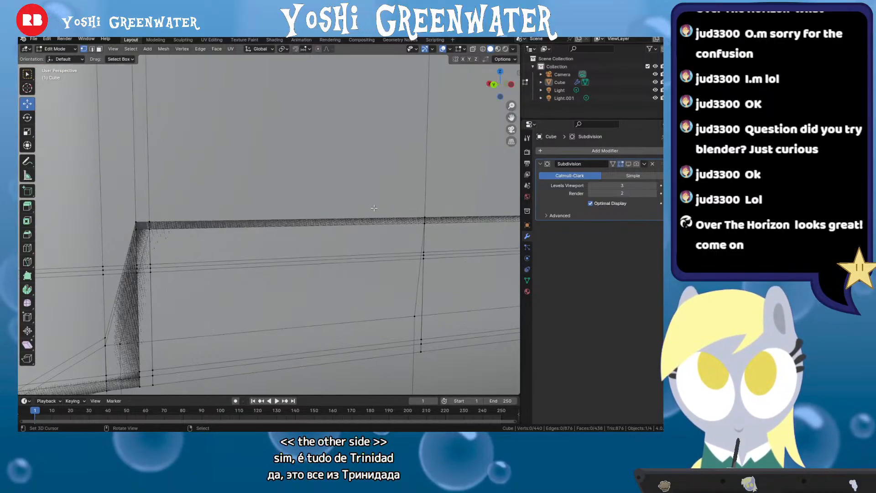
pyautogui.scroll(2, 244, 223)
pyautogui.scroll(-1, 235, 224)
pyautogui.moveTo(157, 226); pyautogui.dragTo(489, 200)
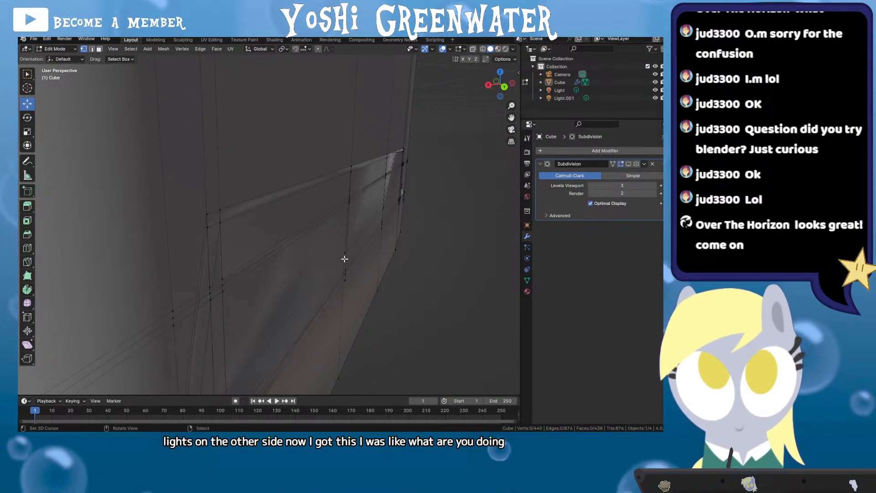
pyautogui.moveTo(345, 259); pyautogui.dragTo(250, 270)
# Leave mesh editing and turn the subdivision's viewport and render display back on
pyautogui.press('F3')
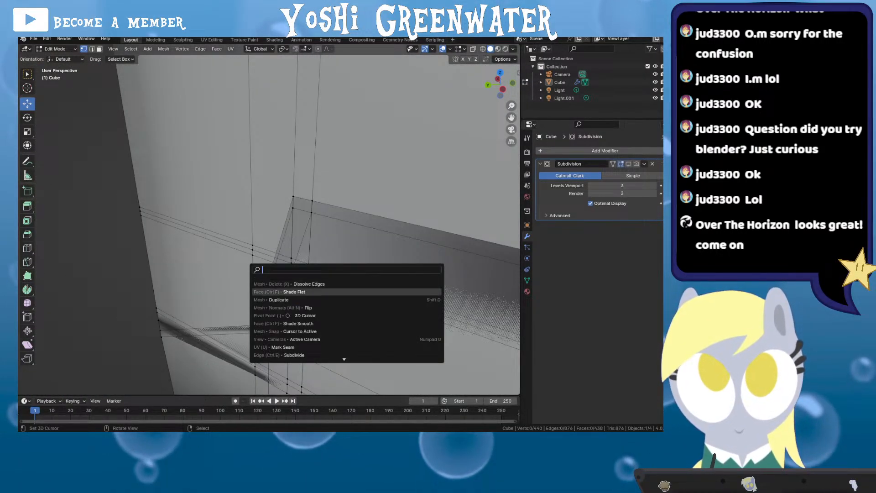
pyautogui.press('Escape')
pyautogui.moveTo(252, 276); pyautogui.dragTo(267, 296)
pyautogui.press('Tab')
pyautogui.scroll(-5, 268, 296)
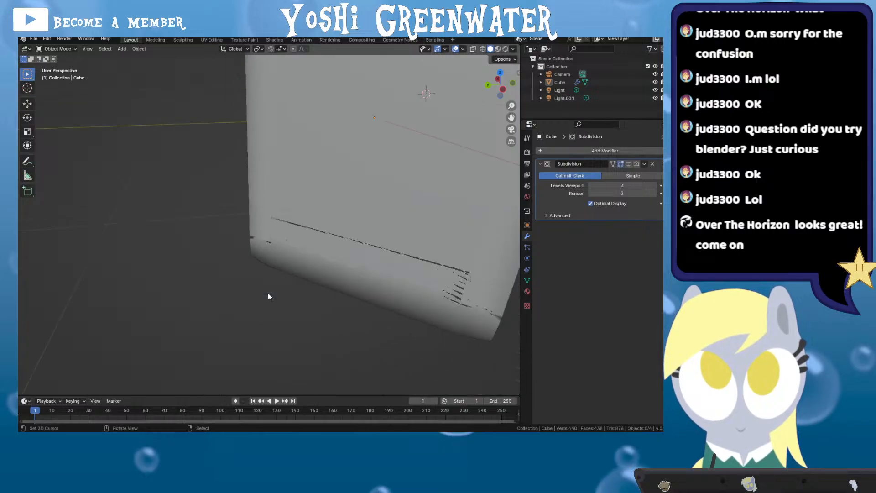
pyautogui.scroll(2, 268, 296)
pyautogui.click(628, 164)
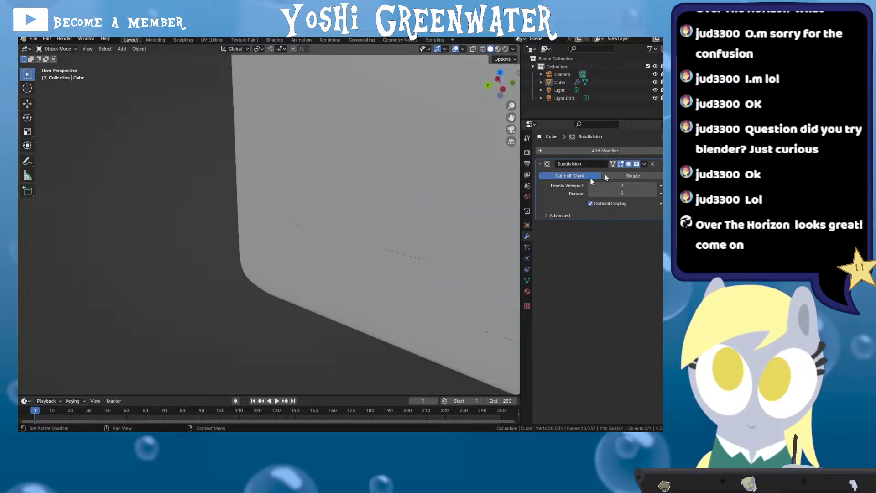
# View the scene through the camera and select the cartridge body with the Move tool active
pyautogui.scroll(-6, 352, 235)
pyautogui.press('KP_0')
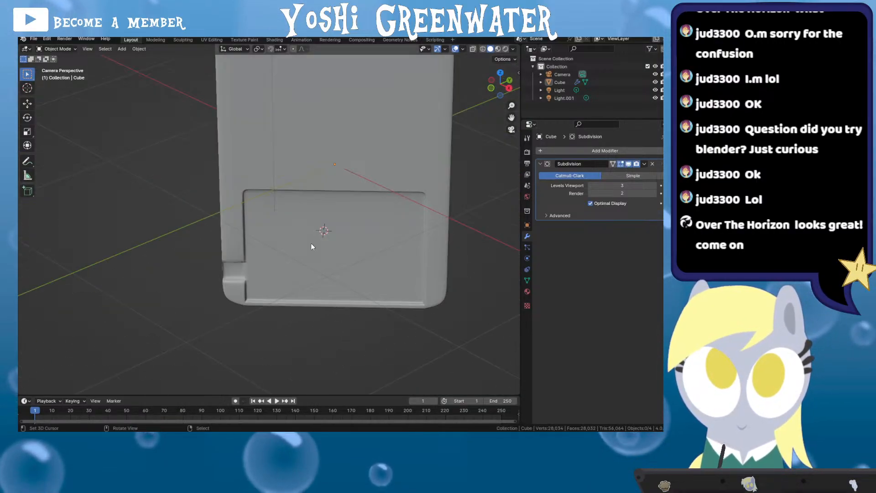
pyautogui.scroll(-5, 311, 246)
pyautogui.click(289, 224)
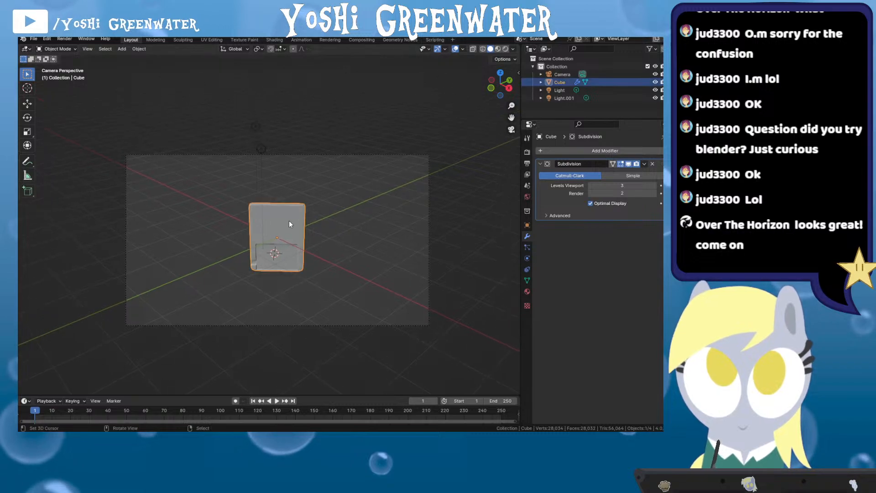
pyautogui.click(27, 104)
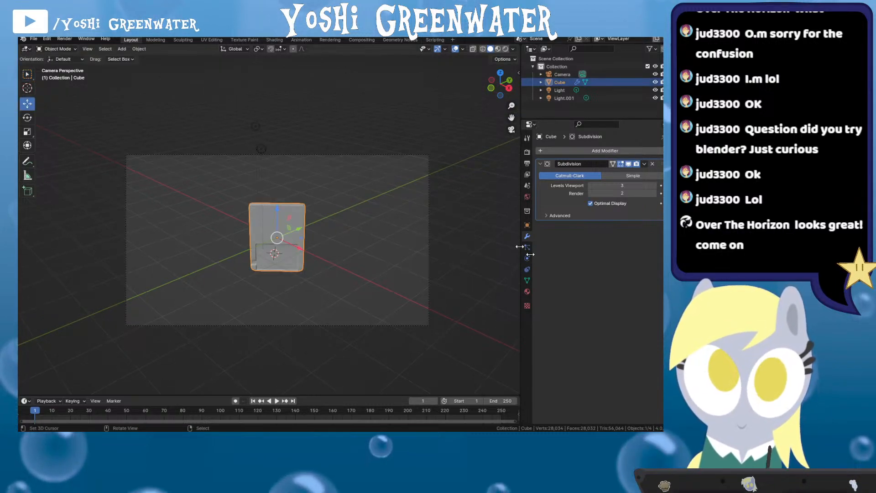
# Open the body's object transform properties and set its Z rotation to 0°
pyautogui.click(527, 292)
pyautogui.click(527, 280)
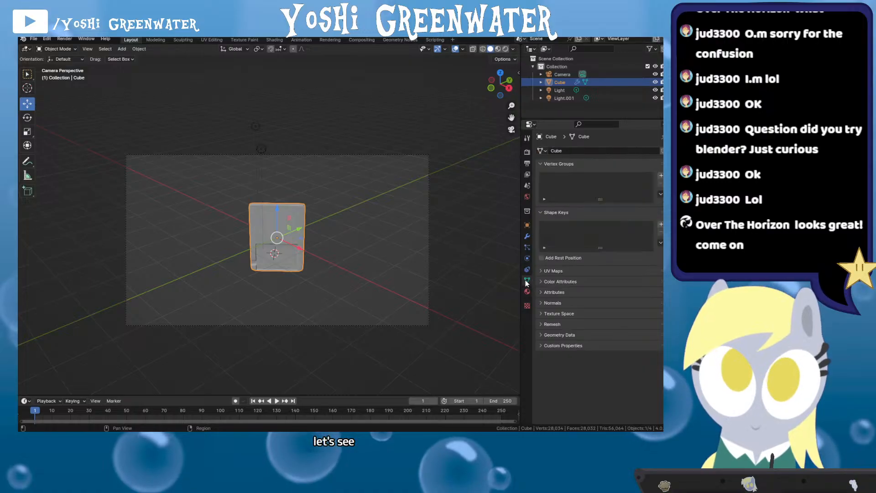
pyautogui.click(526, 225)
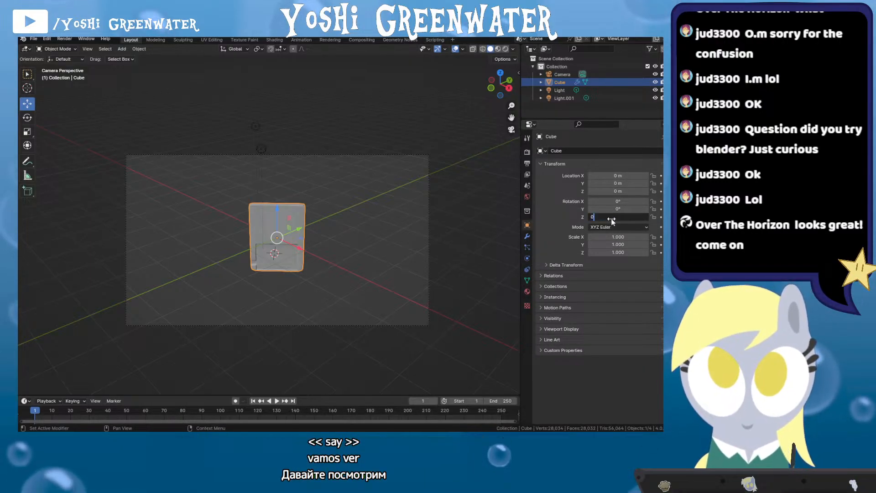
pyautogui.press('Return')
pyautogui.scroll(4, 254, 248)
pyautogui.scroll(-1, 254, 249)
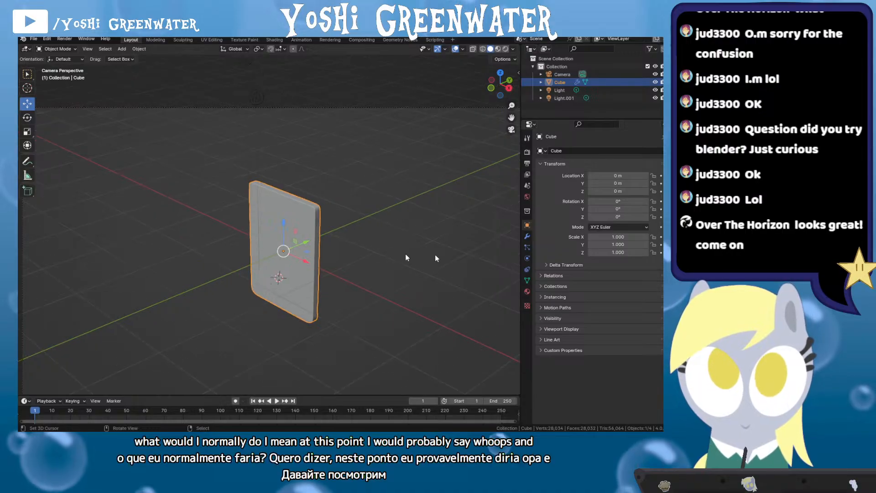
# Turn the body about the Z axis to 440° and check it in free and camera views
pyautogui.moveTo(626, 217); pyautogui.dragTo(844, 217)
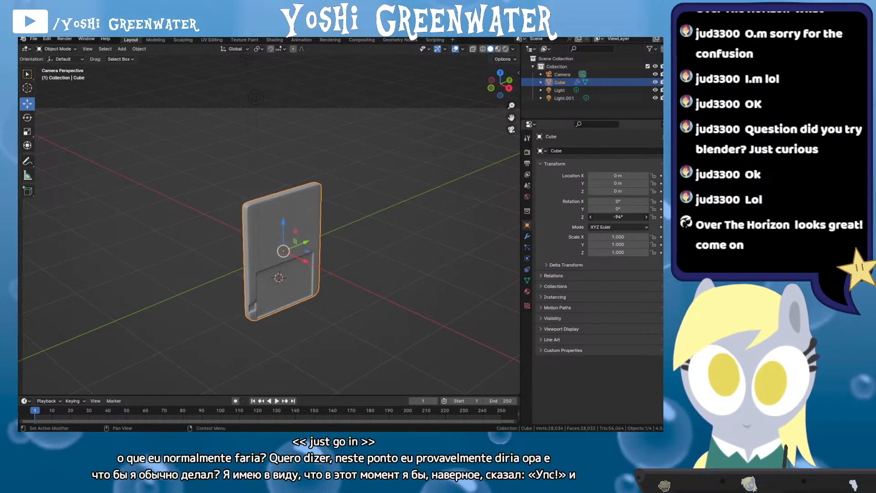
pyautogui.press('KP_6')
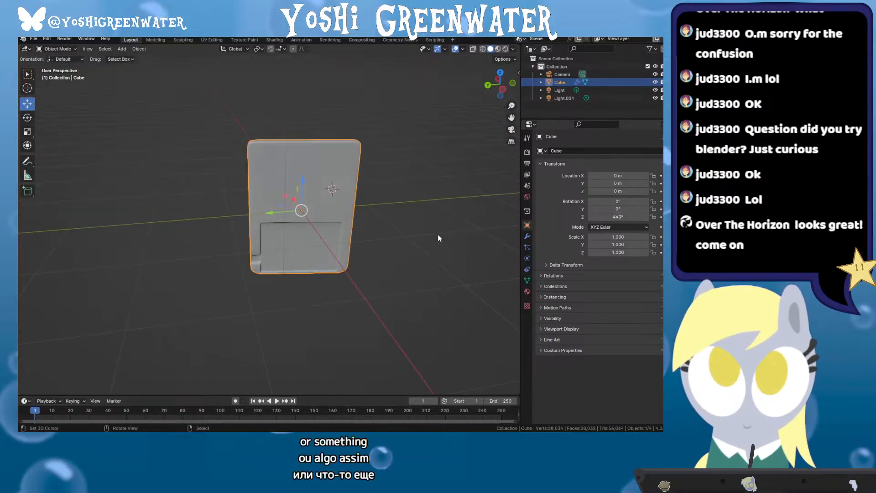
pyautogui.press('KP_0')
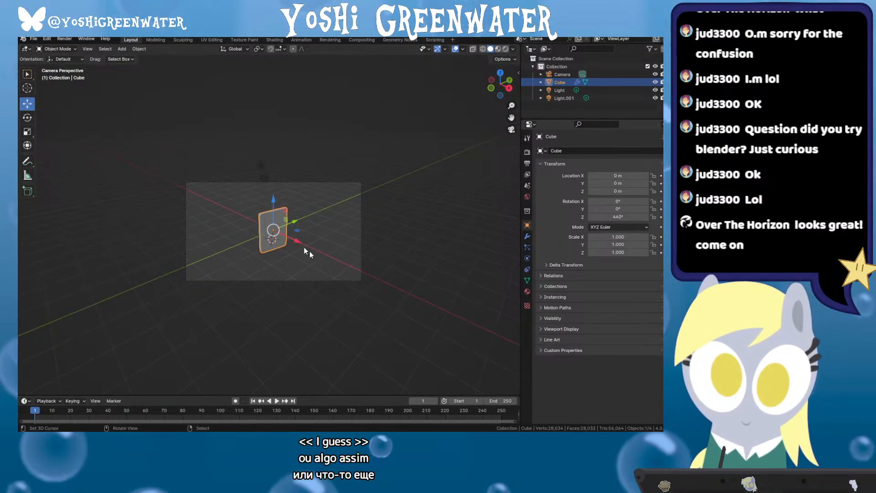
pyautogui.scroll(2, 296, 249)
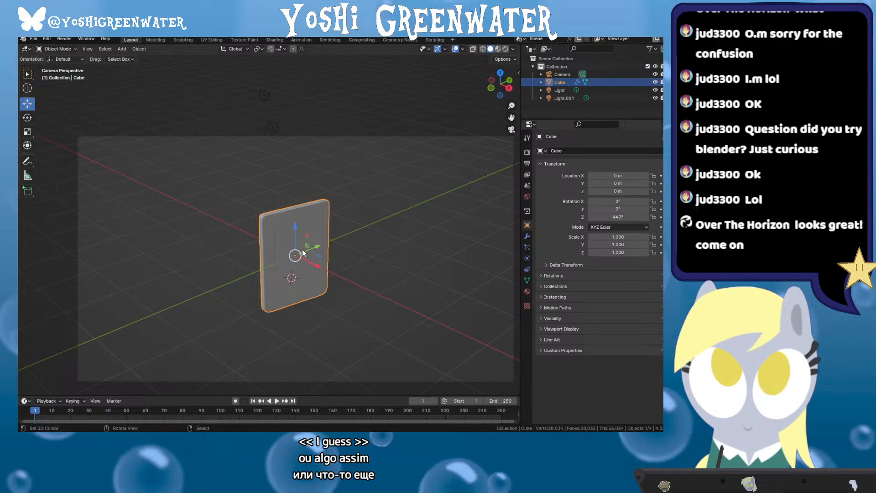
pyautogui.scroll(-1, 303, 252)
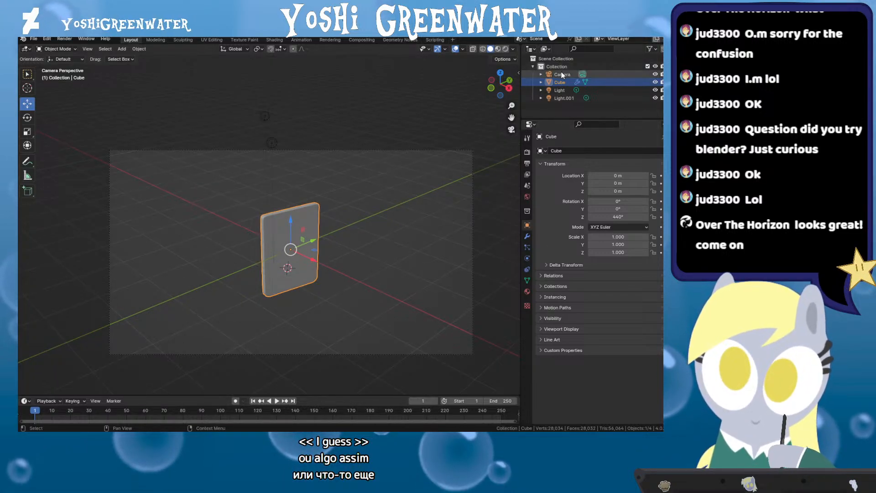
# Select the camera and set its X, Y and Z locations to 0 m
pyautogui.click(562, 75)
pyautogui.moveTo(611, 201); pyautogui.dragTo(591, 175)
pyautogui.hotkey('ctrl', 'z')
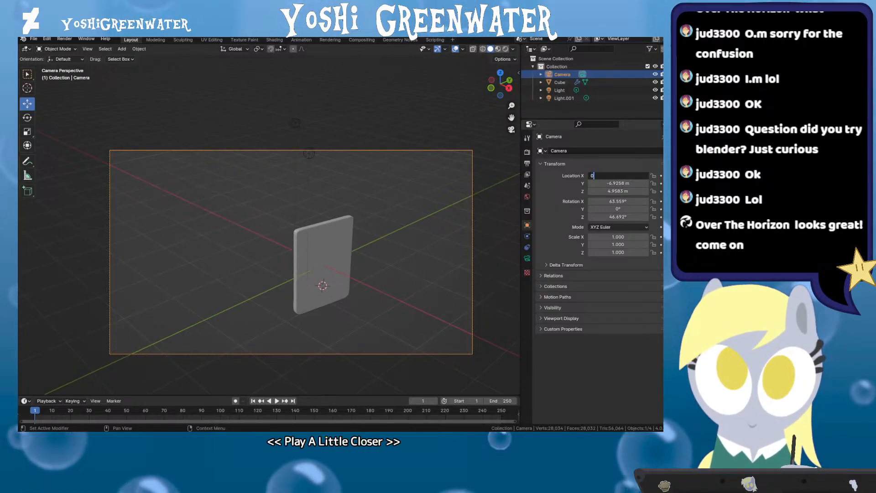
pyautogui.press('Tab')
pyautogui.press('Tab')
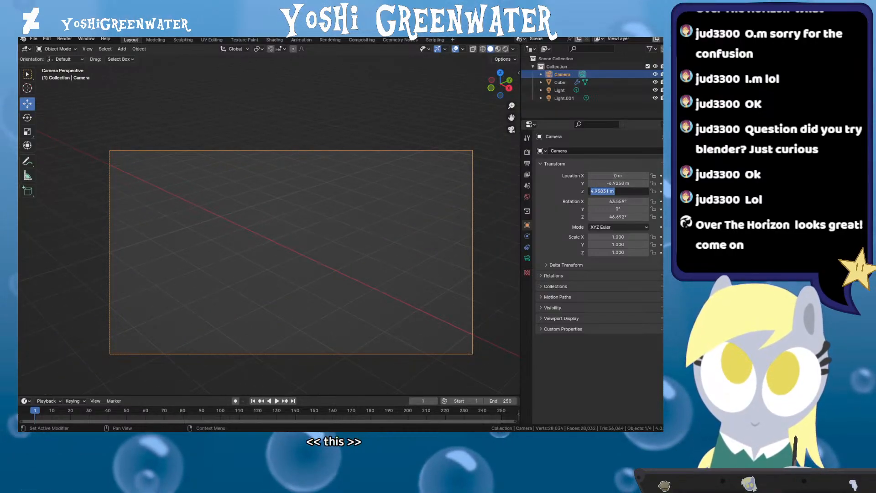
pyautogui.click(617, 183)
pyautogui.moveTo(618, 183); pyautogui.dragTo(618, 190)
pyautogui.write('0')
pyautogui.press('Return')
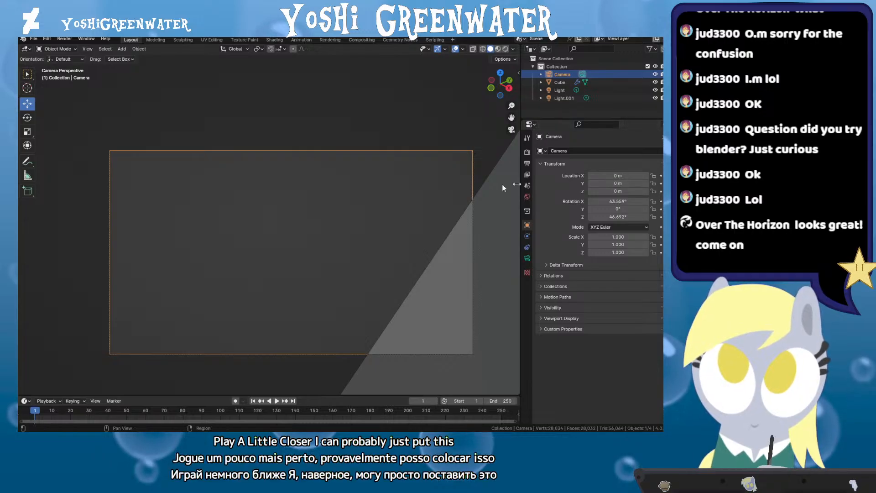
# Move the camera away from the body along the X axis to about -2.79 m and check its view
pyautogui.scroll(-5, 307, 209)
pyautogui.scroll(3, 306, 209)
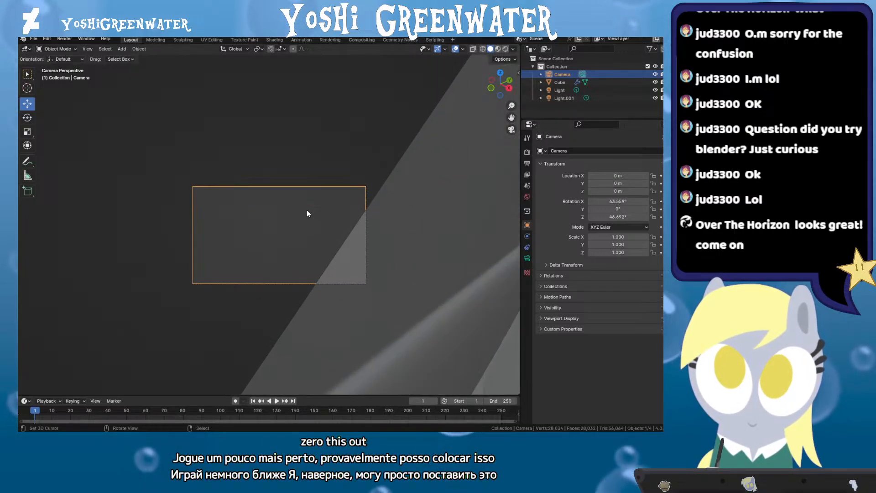
pyautogui.press('KP_0')
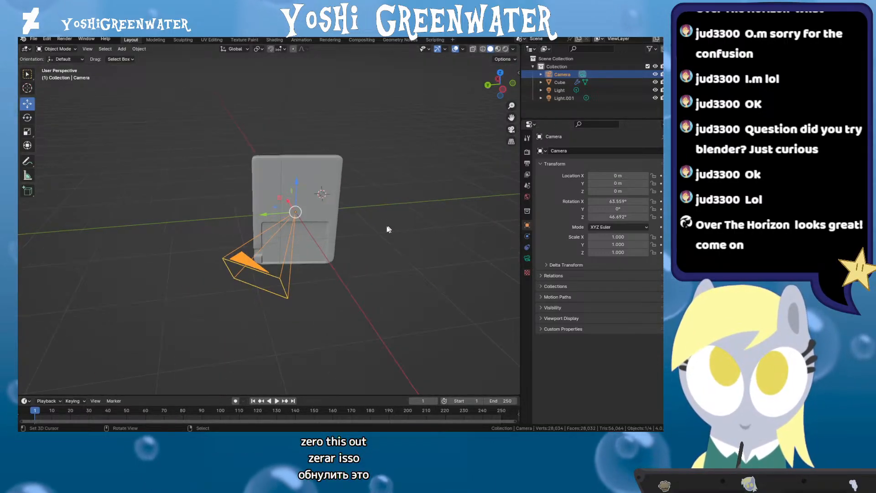
pyautogui.moveTo(388, 228); pyautogui.dragTo(336, 234)
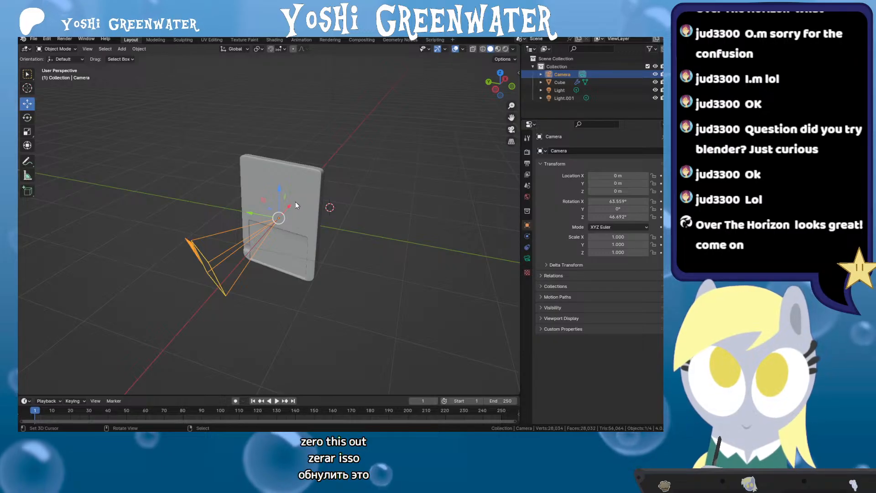
pyautogui.moveTo(289, 206); pyautogui.dragTo(235, 253)
pyautogui.moveTo(237, 253); pyautogui.dragTo(352, 299)
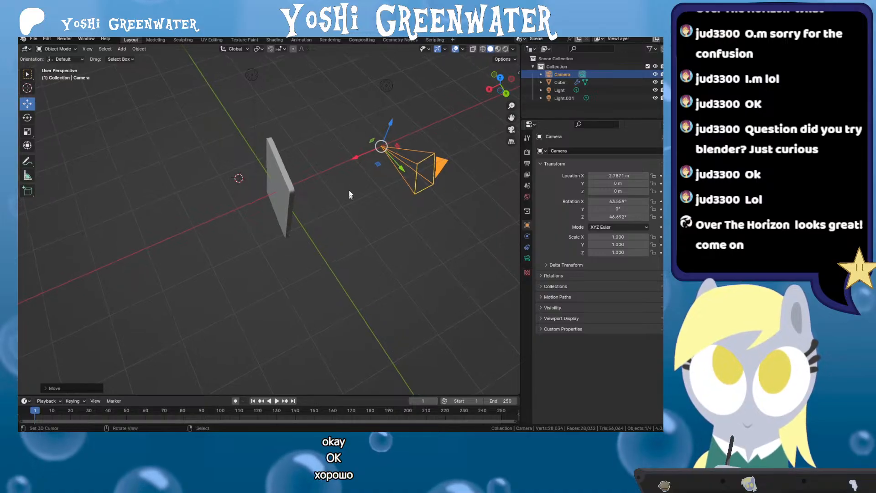
pyautogui.press('KP_0')
pyautogui.press('KP_0')
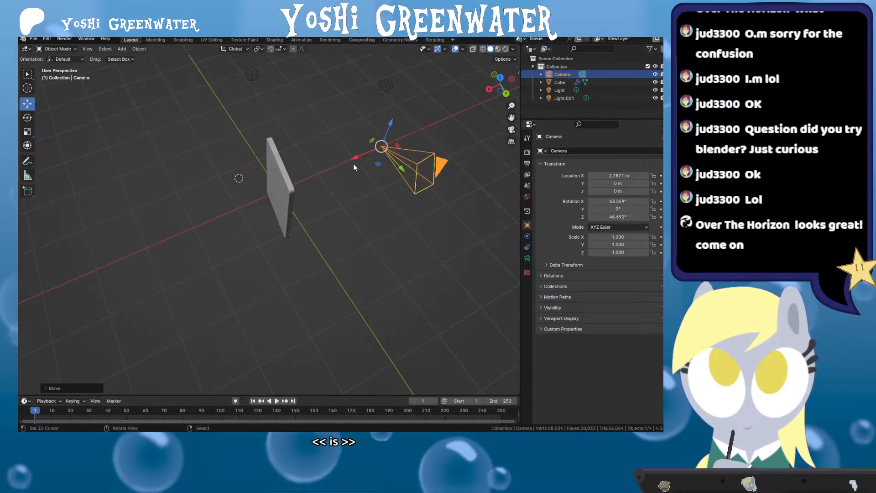
# Select the cartridge body again and reset its Z rotation to 0°
pyautogui.moveTo(354, 164); pyautogui.dragTo(291, 185)
pyautogui.rightClick(285, 187)
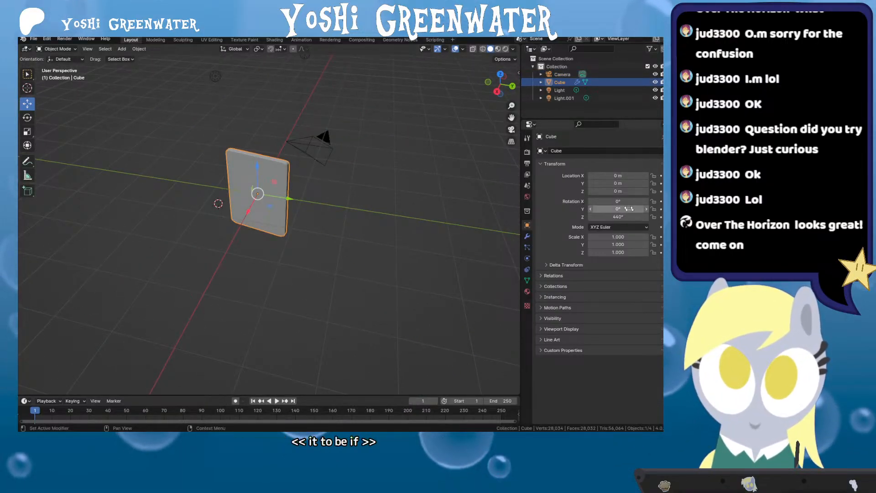
pyautogui.moveTo(614, 216); pyautogui.dragTo(617, 217)
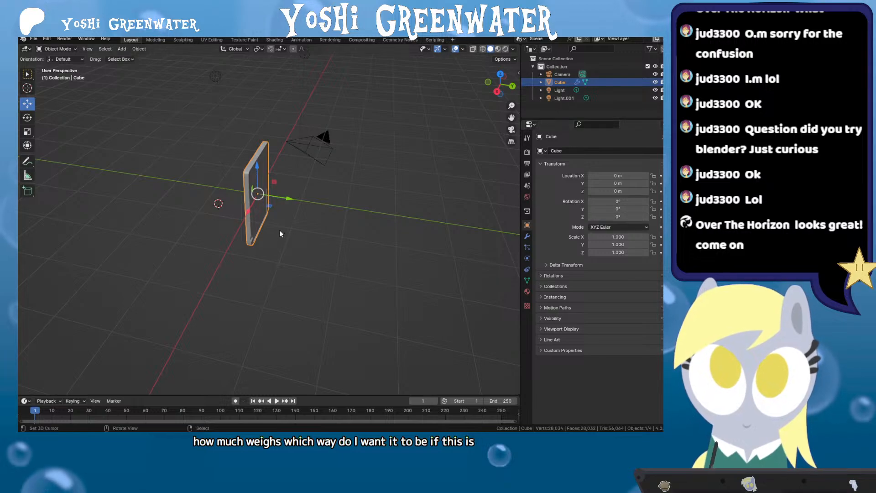
# Move the camera in front of the cartridge body and set its location to X 0 m, Y -2 m and Z 0.5 m
pyautogui.moveTo(279, 230); pyautogui.dragTo(335, 248)
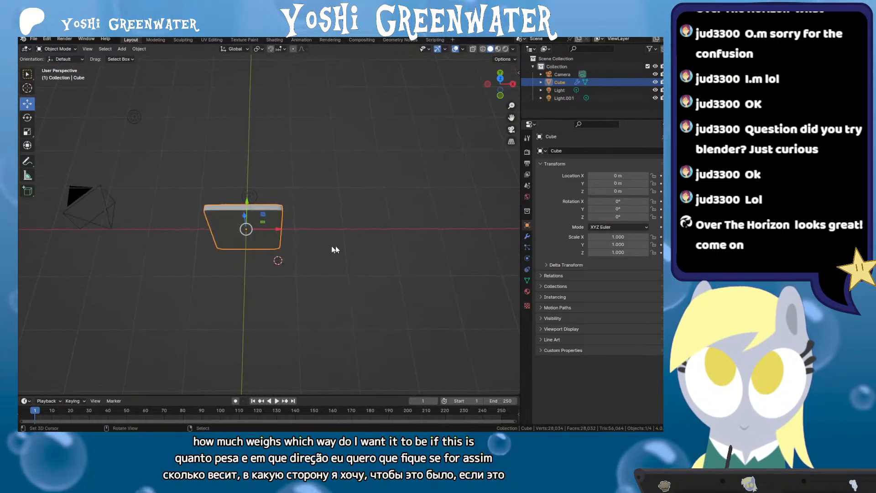
pyautogui.click(109, 202)
pyautogui.press('g')
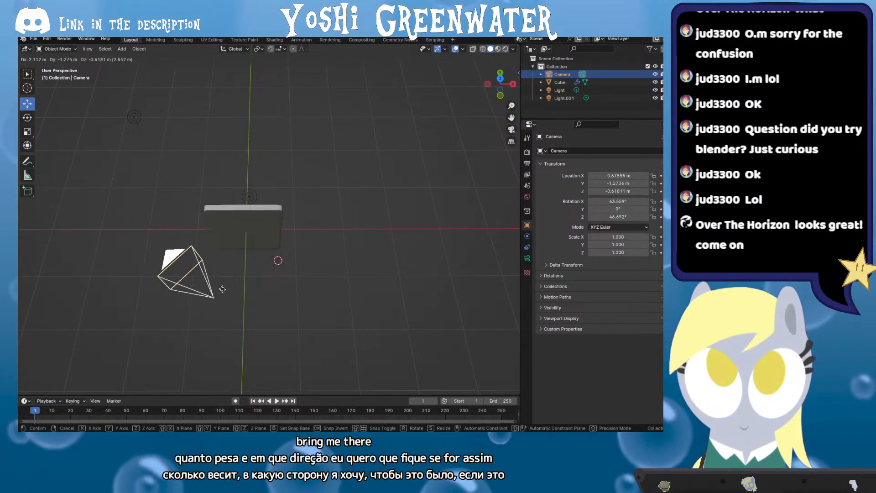
pyautogui.click(252, 323)
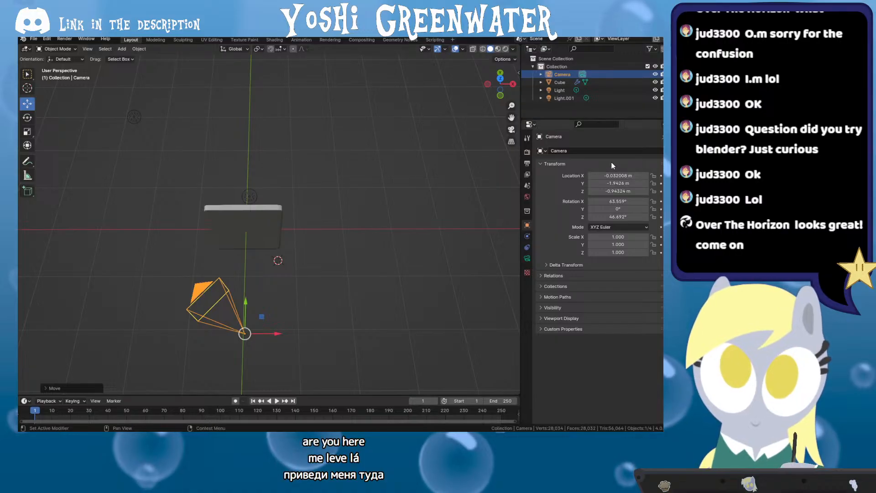
pyautogui.click(609, 176)
pyautogui.write('0')
pyautogui.press('Return')
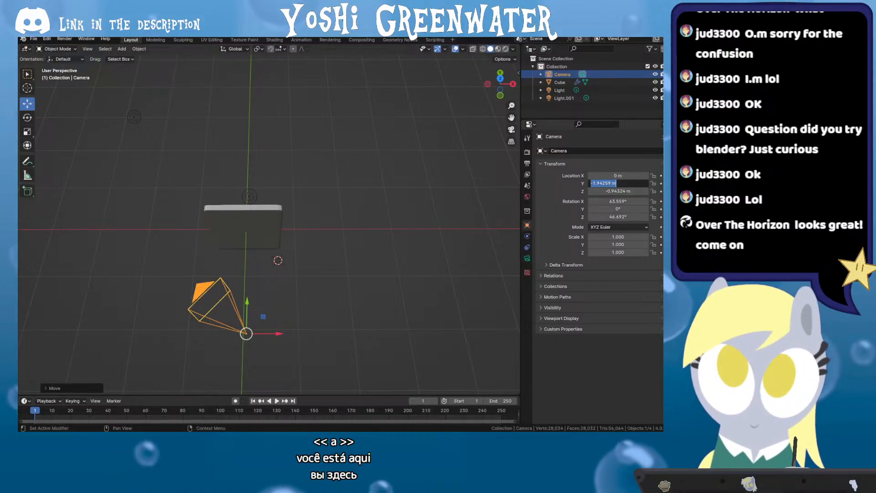
pyautogui.write('-2')
pyautogui.press('Return')
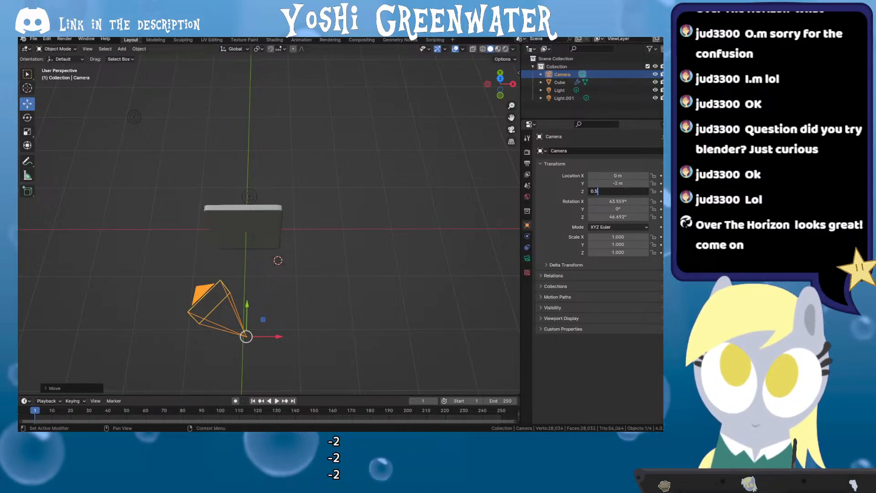
pyautogui.press('Return')
# Pull the camera back to about -4.85 m in Y, clear its rotation, and set its X rotation to 90°
pyautogui.moveTo(349, 277); pyautogui.dragTo(424, 234)
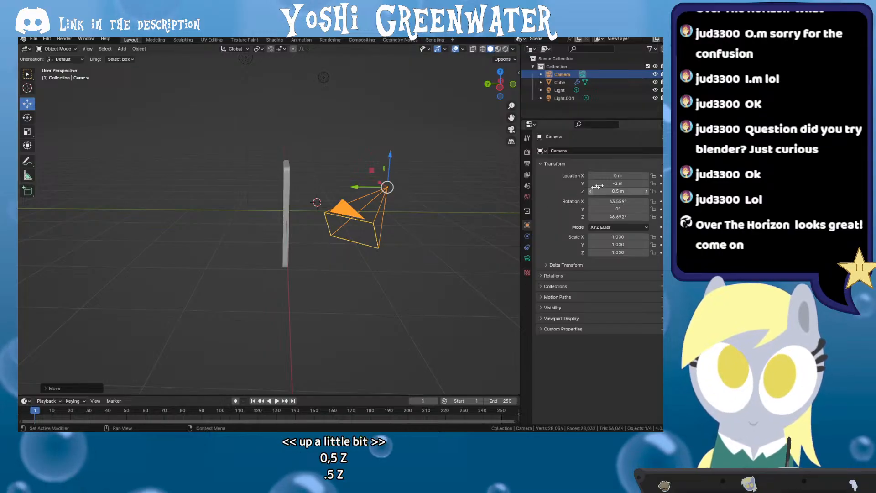
pyautogui.moveTo(593, 183)
pyautogui.mouseDown()
pyautogui.moveTo(566, 185)
pyautogui.moveTo(590, 188)
pyautogui.mouseUp()
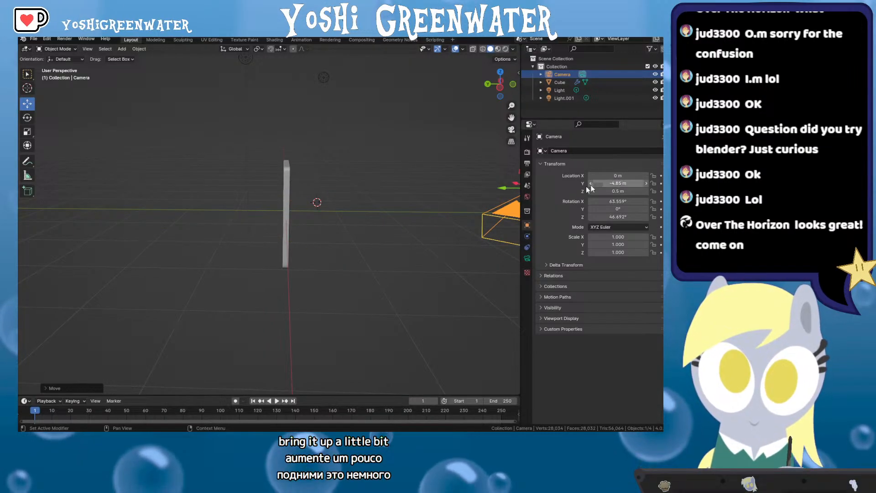
pyautogui.hotkey('alt', 'r')
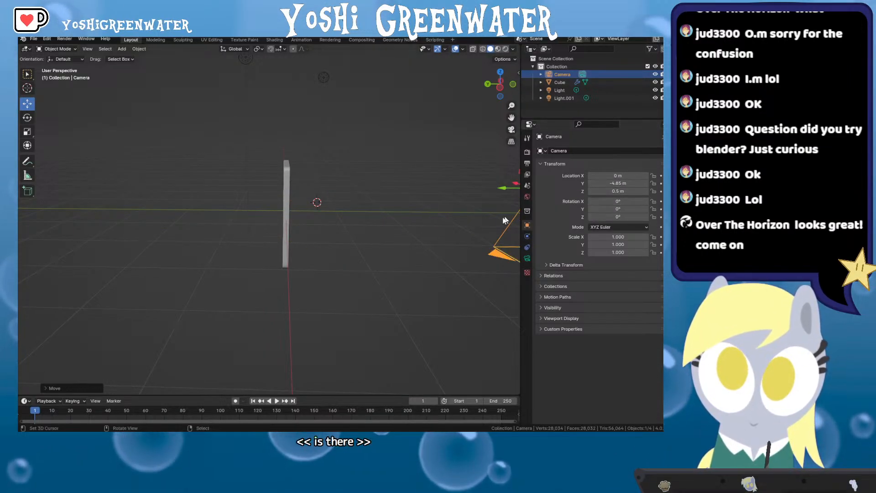
pyautogui.moveTo(504, 220); pyautogui.dragTo(345, 229)
pyautogui.moveTo(617, 201)
pyautogui.mouseDown()
pyautogui.moveTo(638, 201)
pyautogui.moveTo(614, 201)
pyautogui.mouseUp()
pyautogui.press('Return')
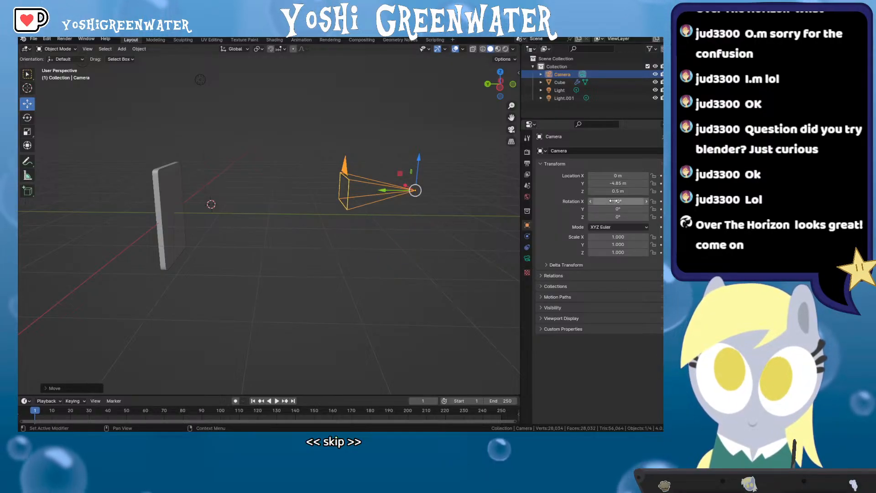
# Look through the camera and lower its Z location to 0.2 m and further to 0.1 m
pyautogui.press('KP_0')
pyautogui.scroll(2, 284, 246)
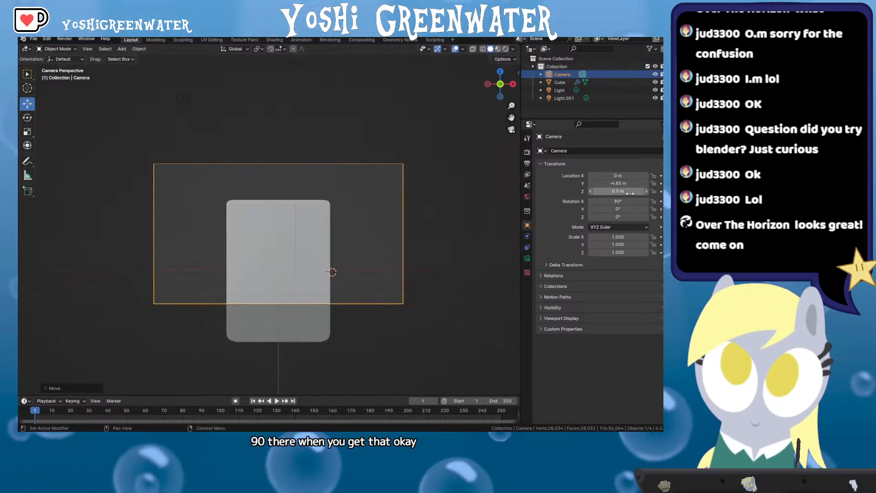
pyautogui.click(629, 193)
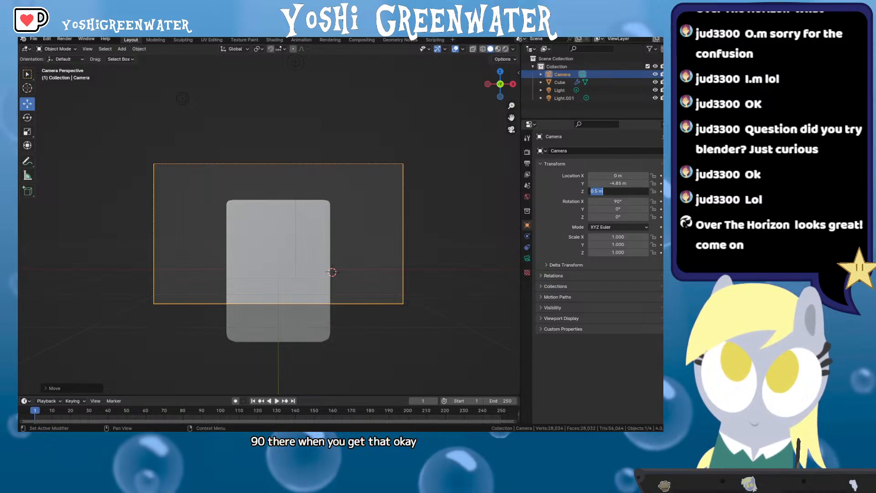
pyautogui.write('0.2')
pyautogui.press('Return')
pyautogui.click(629, 193)
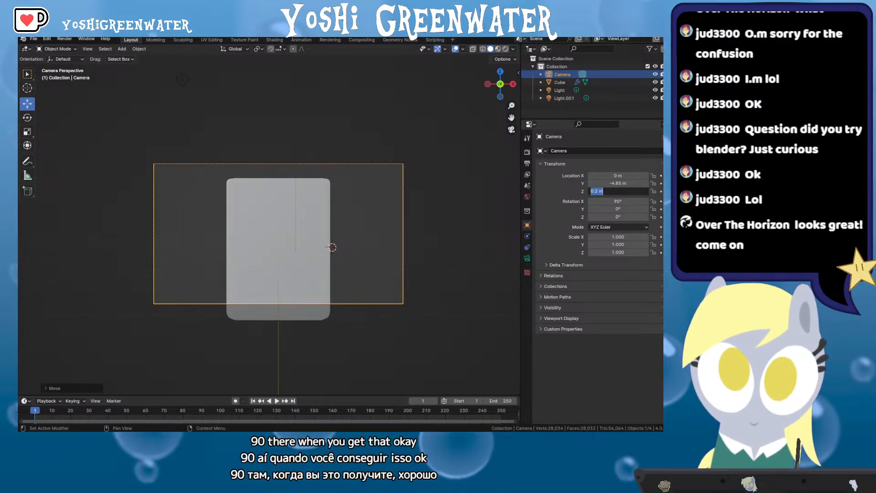
pyautogui.write('0.1')
pyautogui.press('Return')
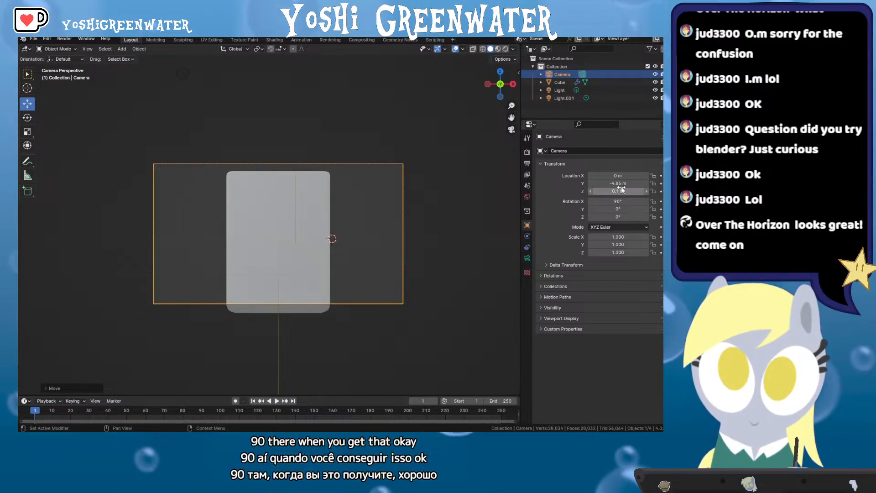
# Frame the whole body with the camera at about -5.66 m in Y and 0.05 m in Z, and show it in rendered shading
pyautogui.moveTo(619, 183)
pyautogui.mouseDown()
pyautogui.moveTo(603, 184)
pyautogui.moveTo(620, 185)
pyautogui.mouseUp()
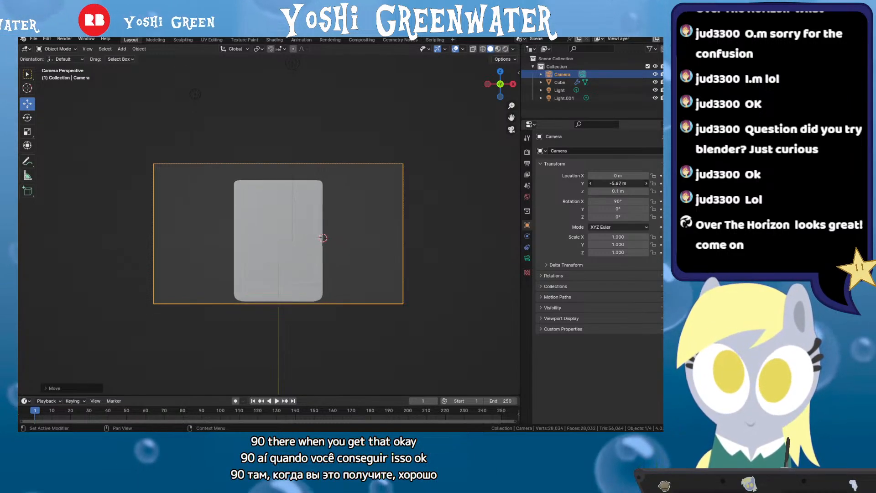
pyautogui.click(619, 191)
pyautogui.write('0.05')
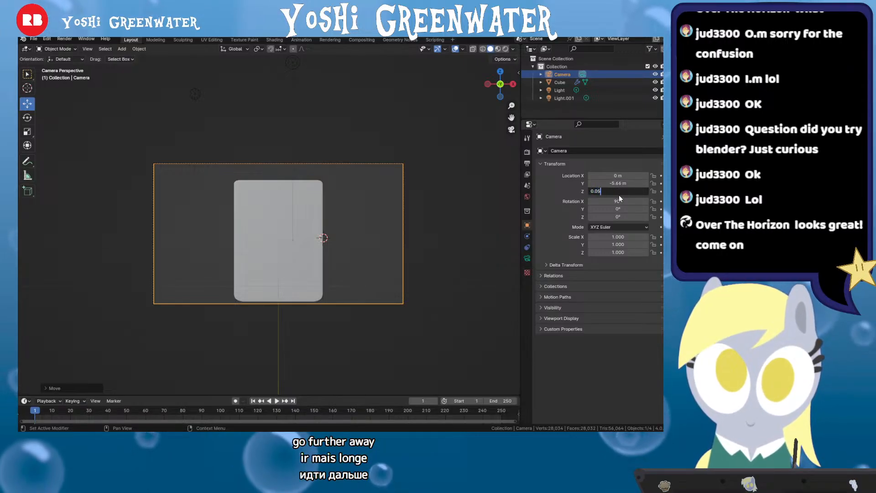
pyautogui.press('Return')
pyautogui.scroll(2, 297, 203)
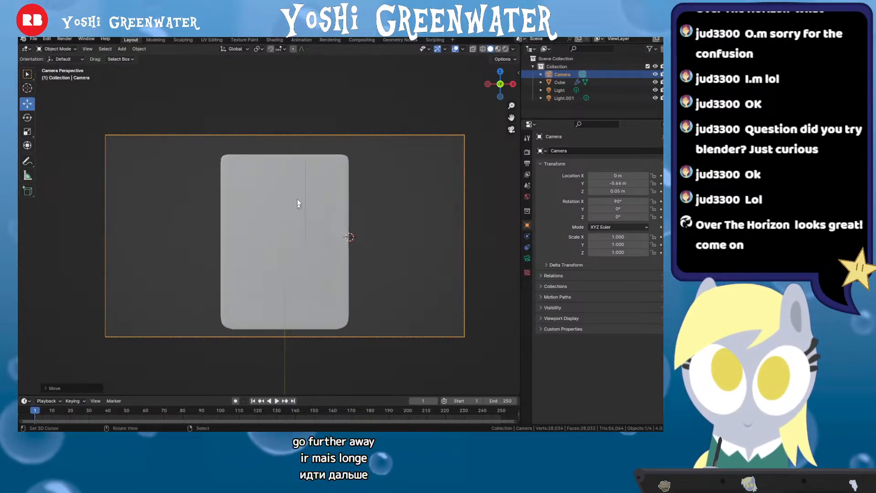
pyautogui.press('z')
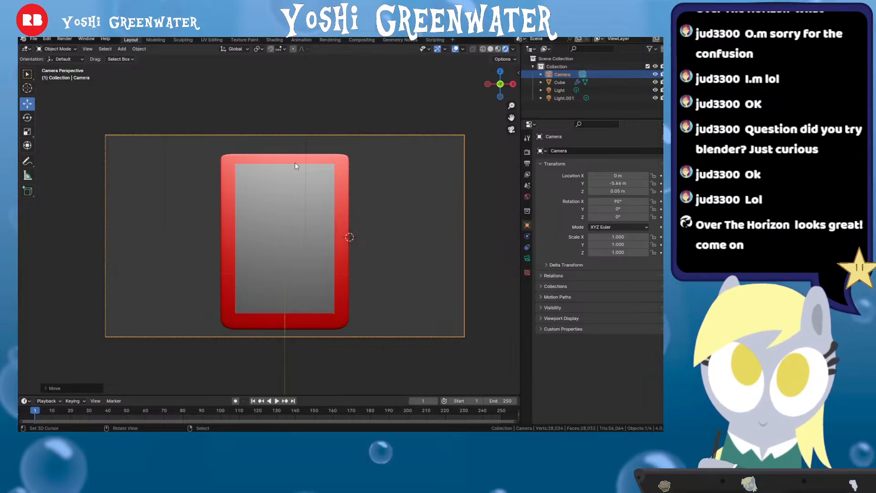
# Rename the Cube object as Switch_2_Cart and save the file
pyautogui.click(563, 84)
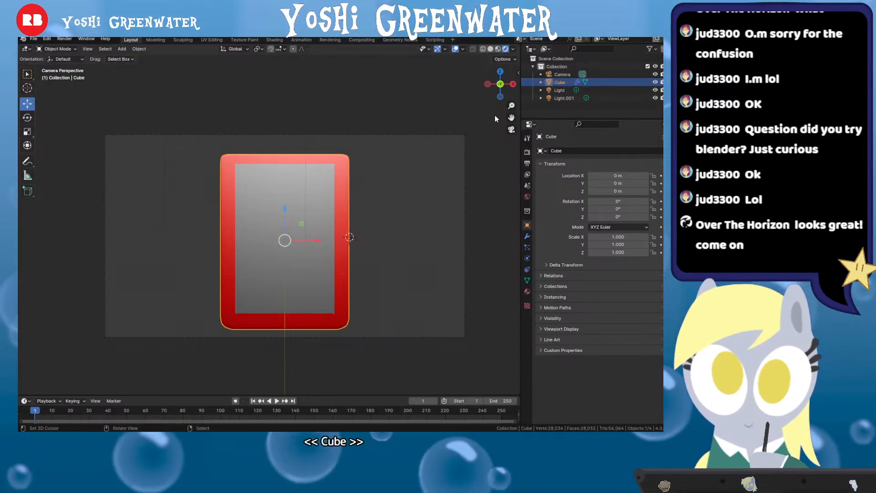
pyautogui.press('F2')
pyautogui.write('Se')
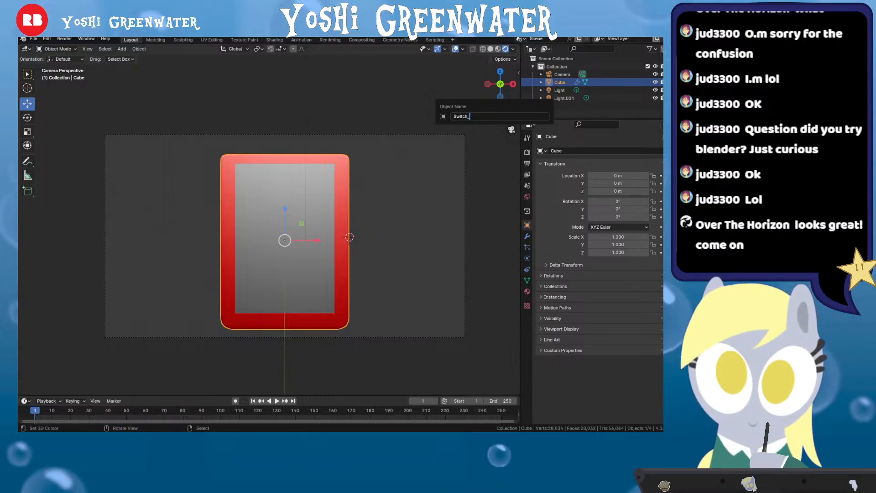
pyautogui.write('itch_2_Cart')
pyautogui.press('Return')
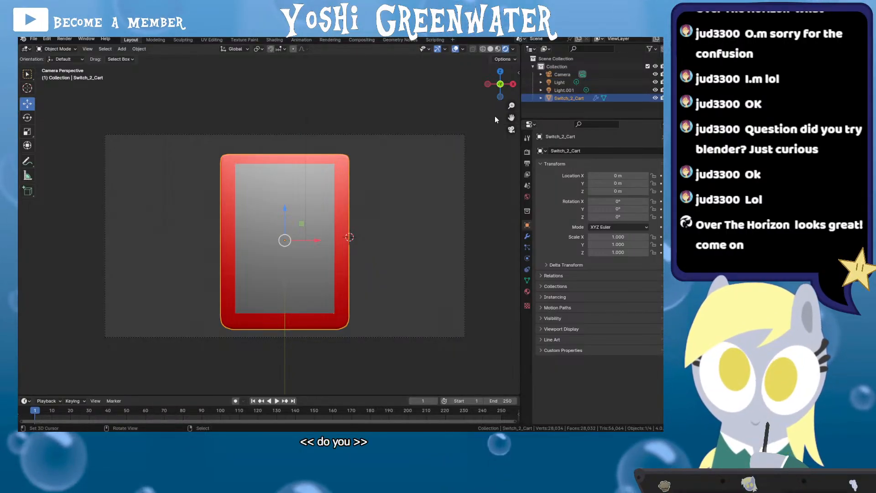
pyautogui.hotkey('ctrl', 's')
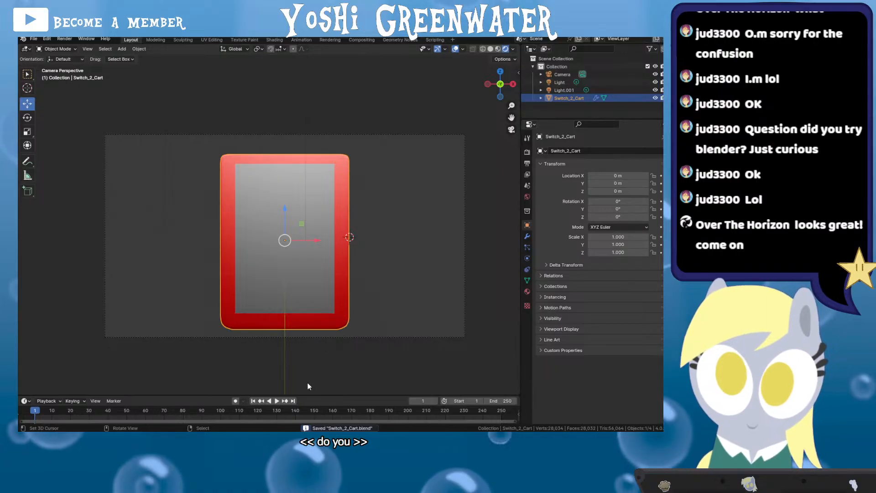
# Enlarge the timeline area and keyframe the cartridge's Z location at frame 1
pyautogui.moveTo(311, 394); pyautogui.dragTo(309, 350)
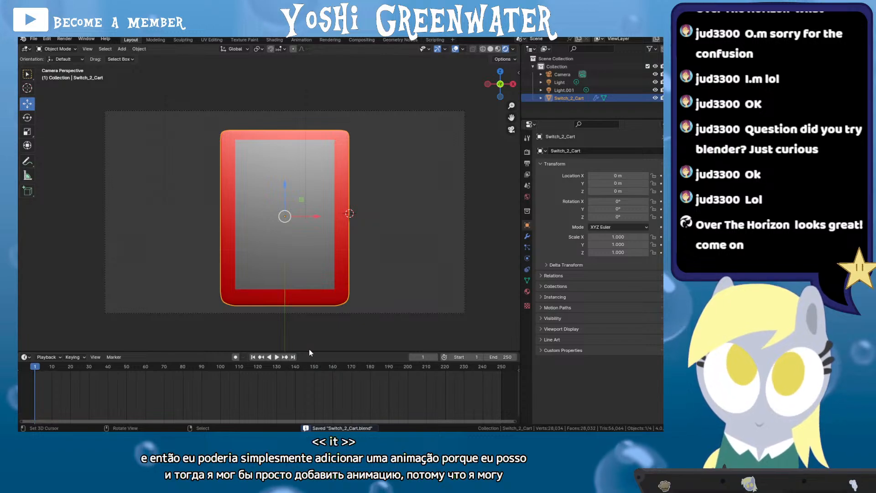
pyautogui.click(660, 191)
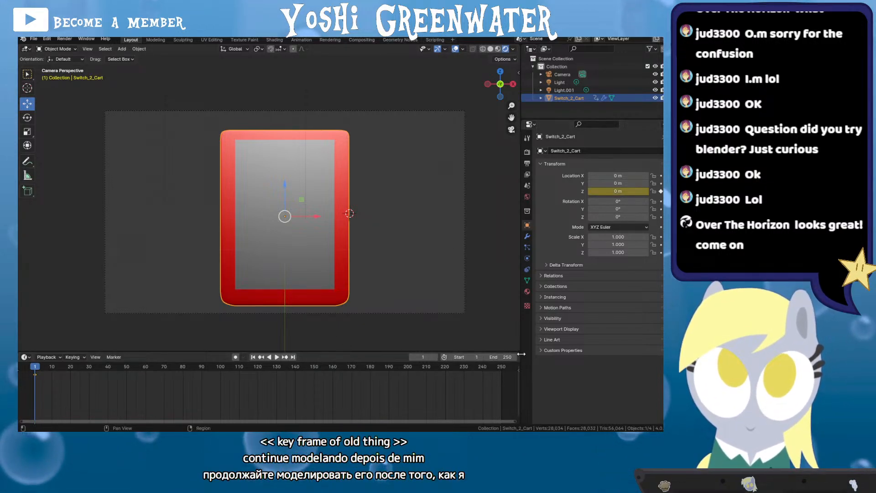
# Split the timeline area into two side-by-side editors and change the second one to the Graph Editor
pyautogui.moveTo(490, 351); pyautogui.dragTo(294, 374)
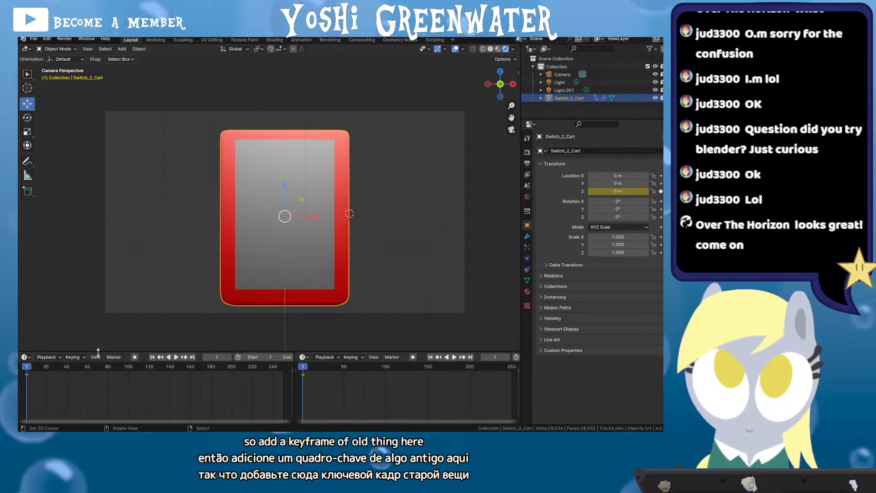
pyautogui.click(332, 355)
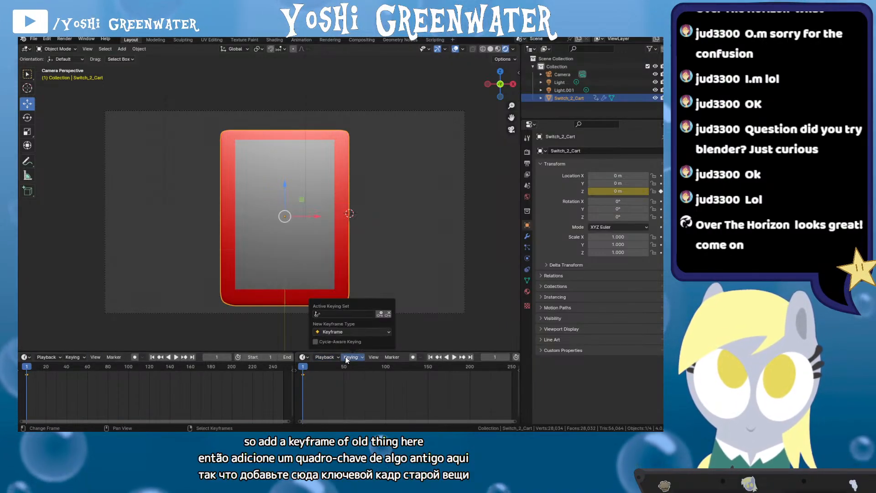
pyautogui.click(348, 358)
pyautogui.click(303, 356)
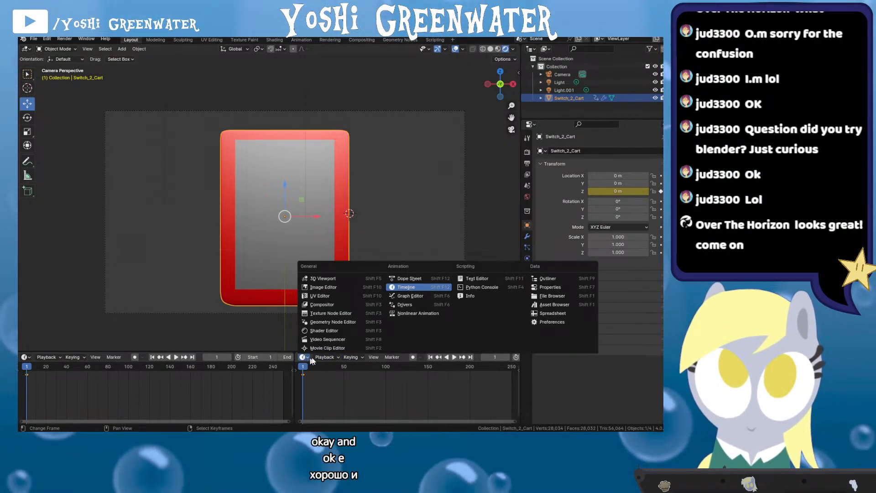
pyautogui.moveTo(325, 357)
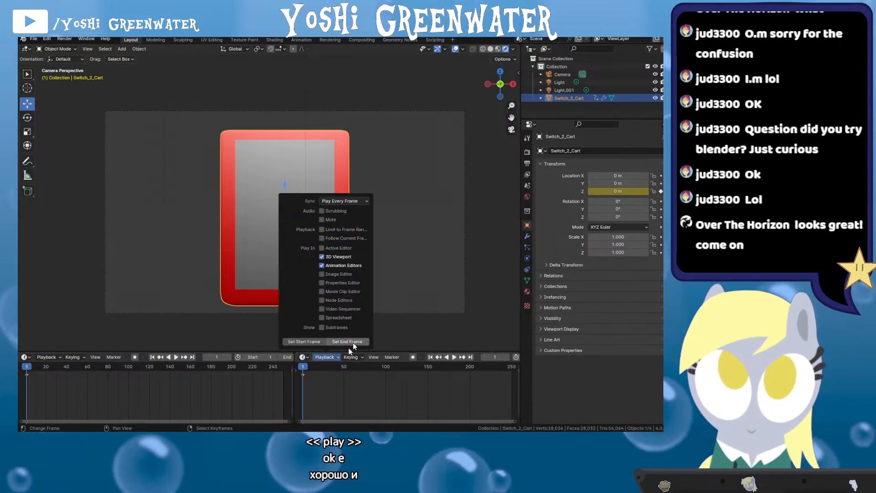
pyautogui.click(303, 357)
pyautogui.click(304, 357)
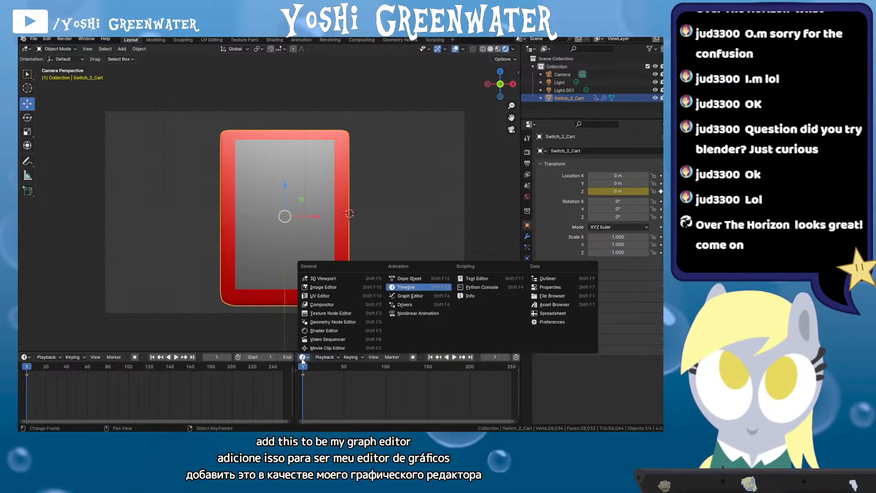
pyautogui.click(408, 296)
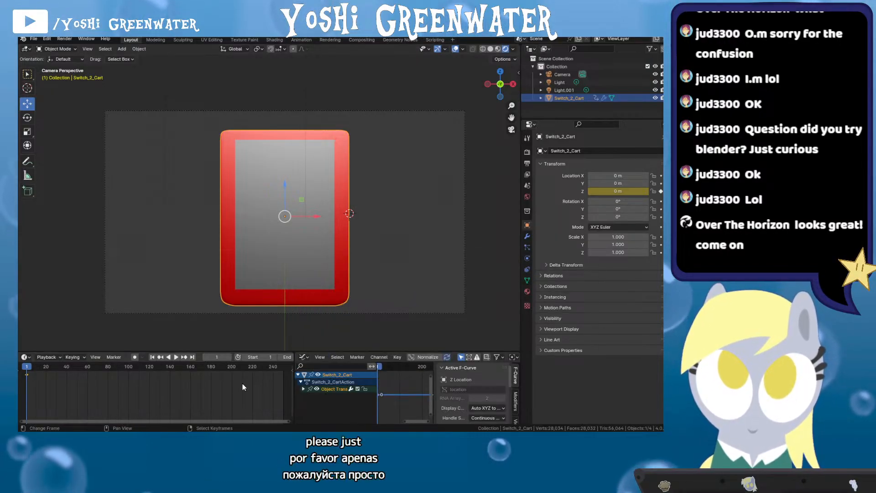
# Widen the Graph Editor, make both animation editors taller, and hide the Graph Editor's sidebar
pyautogui.moveTo(293, 373); pyautogui.dragTo(238, 373)
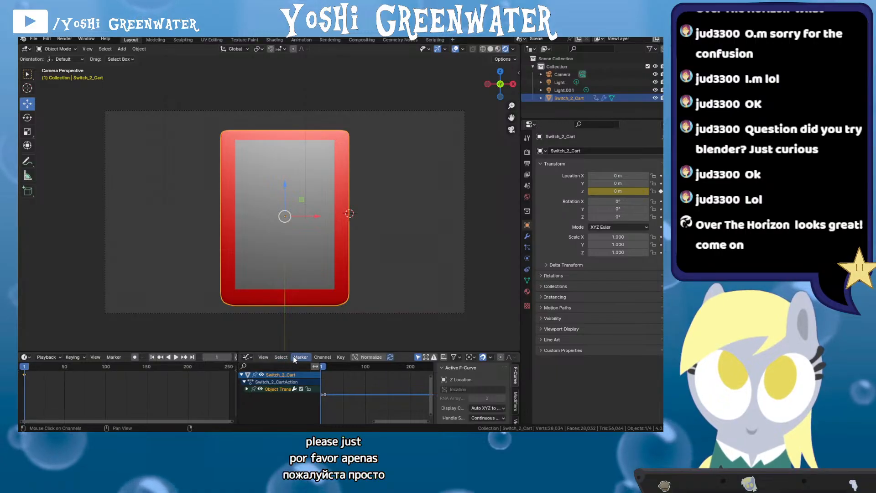
pyautogui.moveTo(306, 353); pyautogui.dragTo(306, 261)
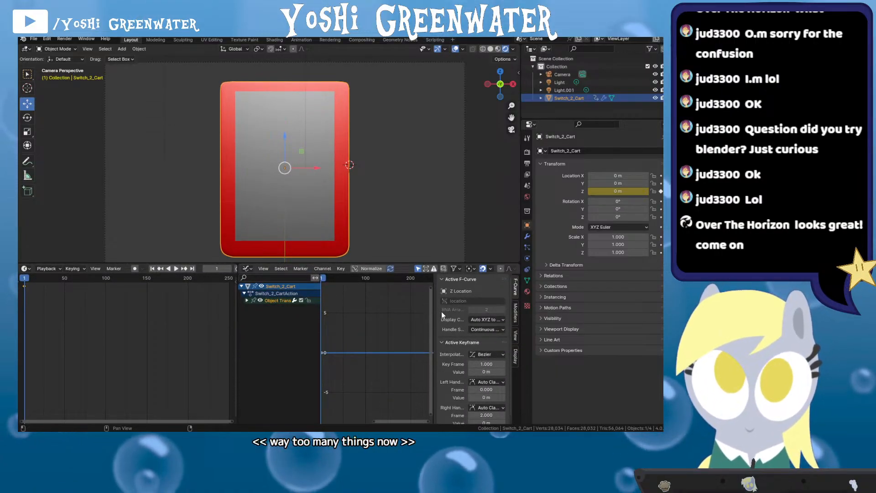
pyautogui.press('n')
pyautogui.scroll(-2, 163, 332)
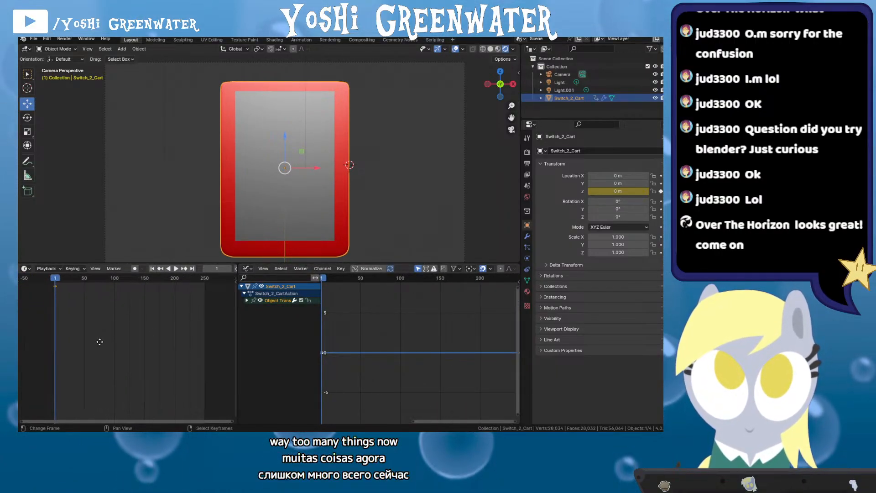
# Reveal the timeline's channel list and save the file
pyautogui.hotkey('ctrl', 's')
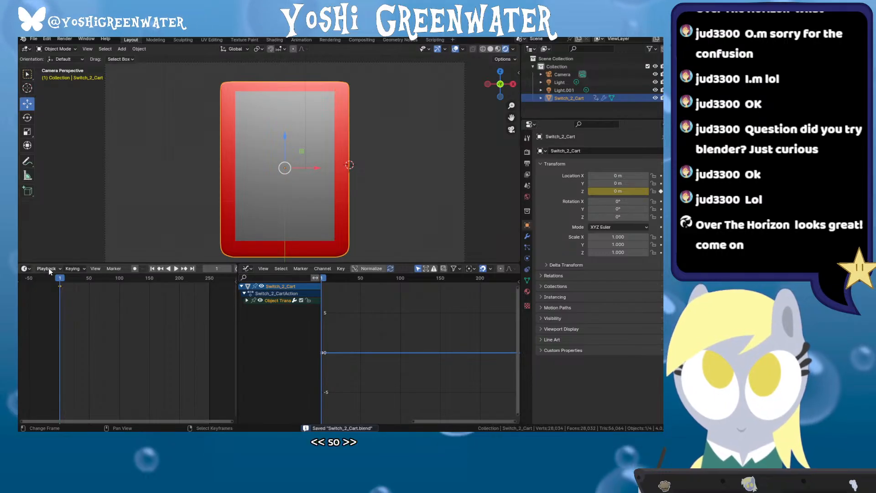
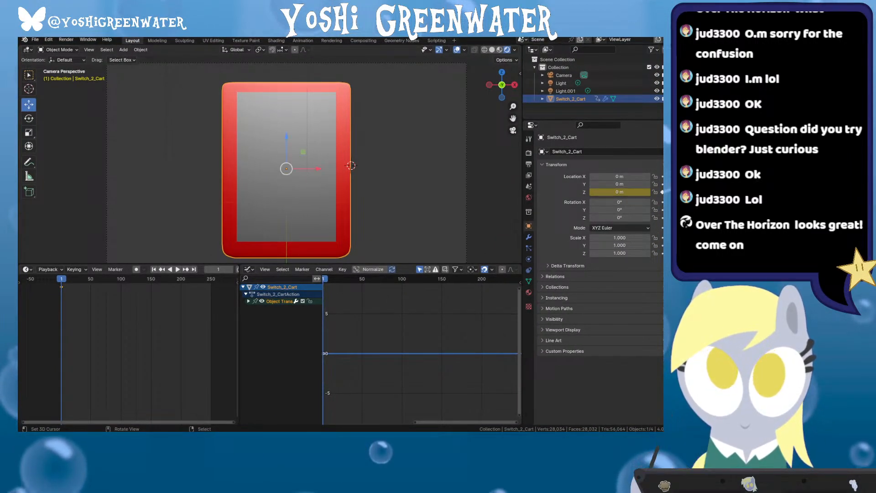
pyautogui.click(20, 282)
pyautogui.hotkey('ctrl', 's')
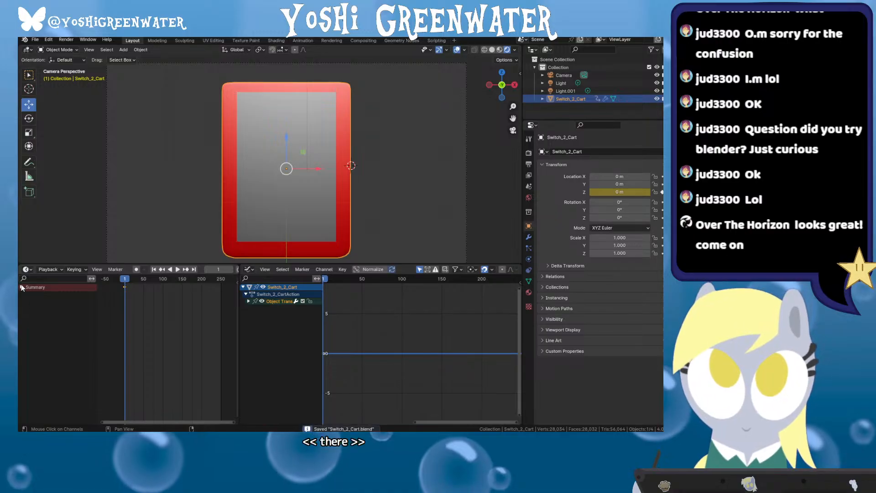
# Expand the cartridge's animation channels in both editors down to Z Location, keep the camera view, and save the file
pyautogui.click(20, 287)
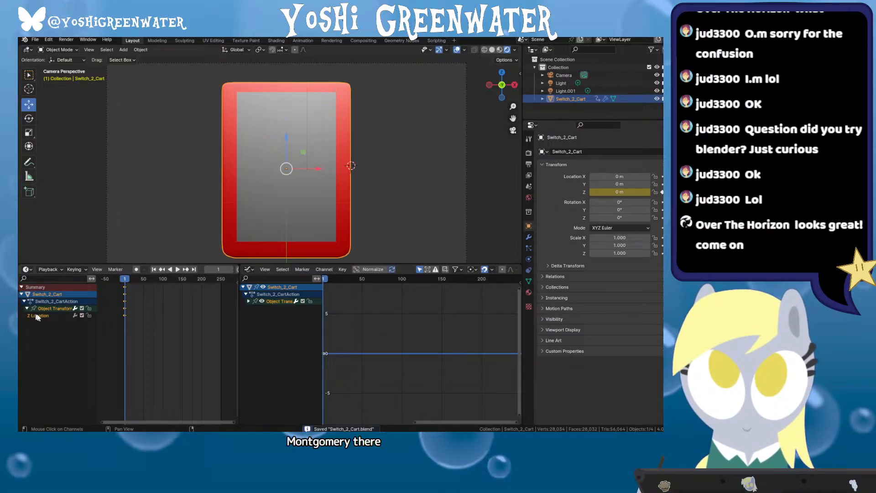
pyautogui.click(248, 302)
pyautogui.scroll(-2, 386, 342)
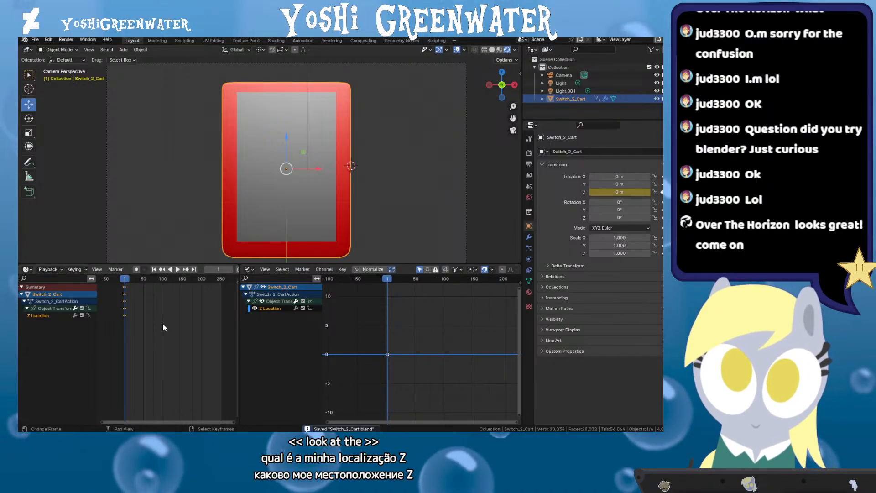
pyautogui.scroll(-1, 260, 164)
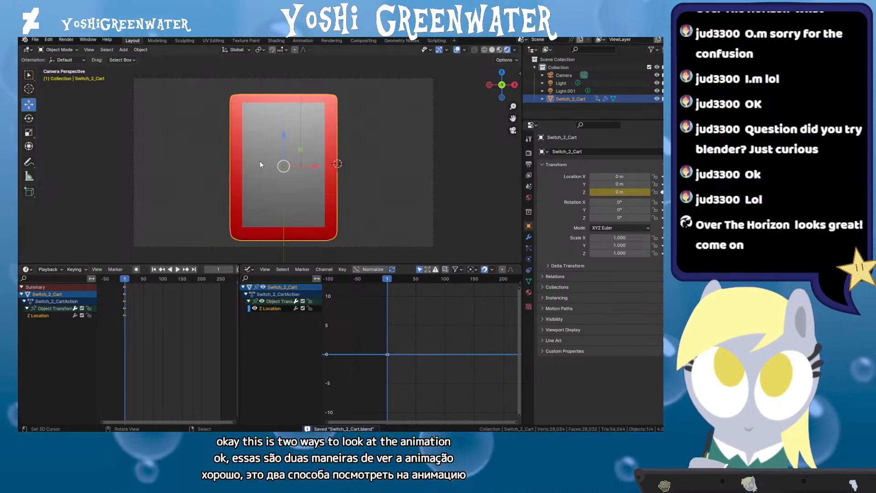
pyautogui.press('KP_0')
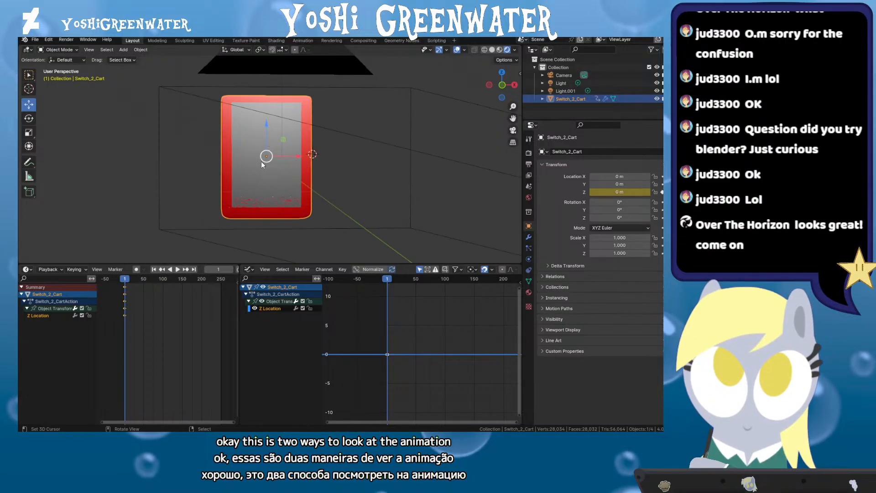
pyautogui.press('KP_0')
pyautogui.hotkey('ctrl', 's')
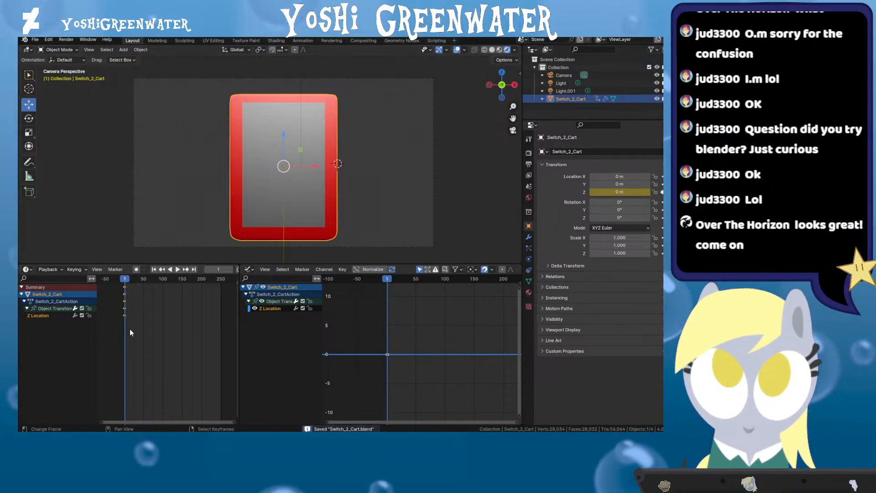
# Change the Timeline editor to the Dope Sheet and save the file
pyautogui.click(26, 270)
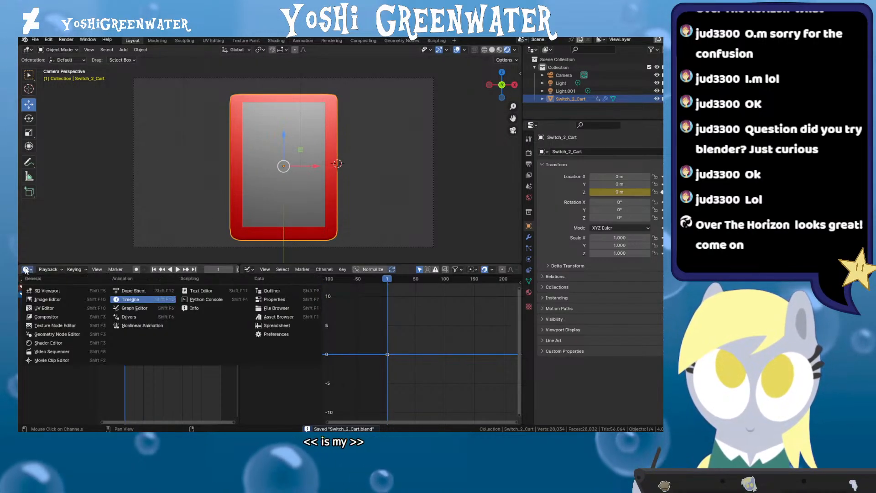
pyautogui.click(26, 270)
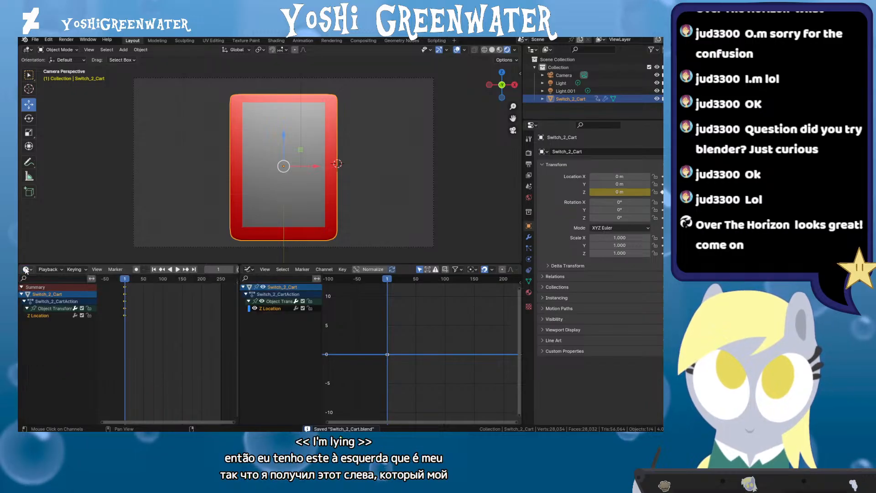
pyautogui.click(26, 270)
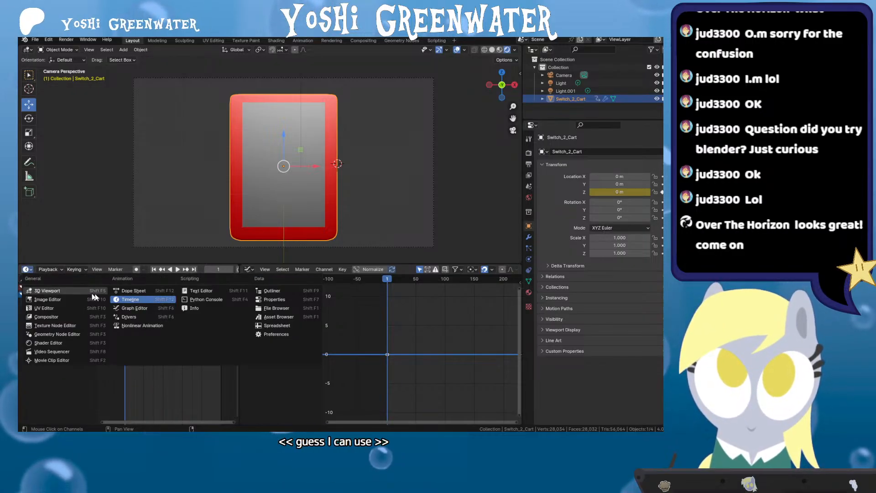
pyautogui.click(138, 290)
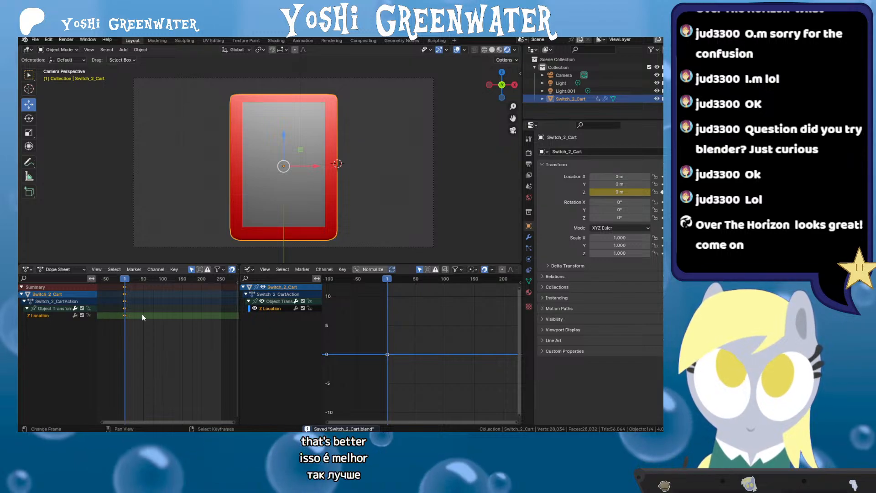
pyautogui.hotkey('ctrl', 's')
# Scrub the animation to frame 36 while inspecting the Z Location curve in the Graph Editor, and save the file
pyautogui.moveTo(130, 281); pyautogui.dragTo(209, 284)
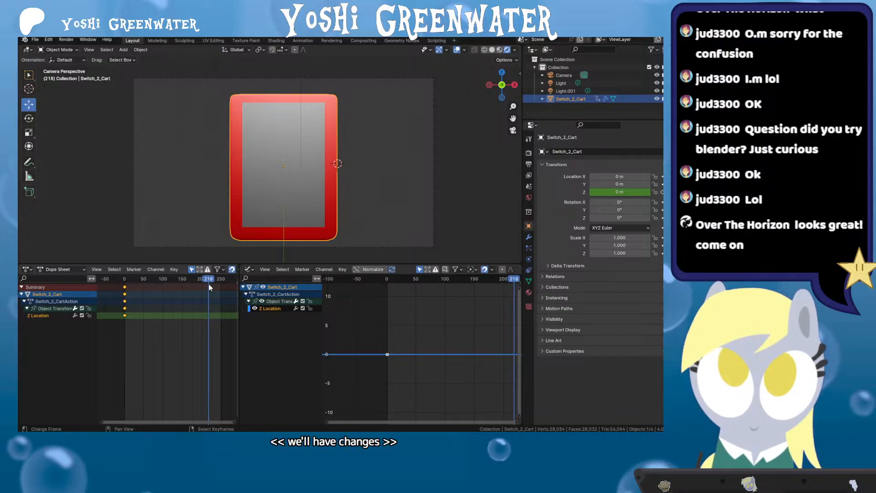
pyautogui.moveTo(374, 280); pyautogui.dragTo(408, 285)
pyautogui.scroll(3, 392, 354)
pyautogui.scroll(2, 393, 352)
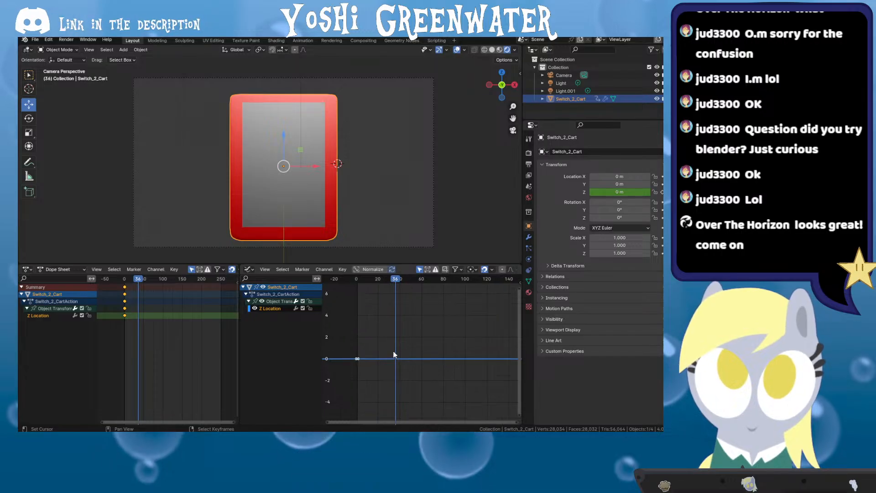
pyautogui.moveTo(393, 352); pyautogui.dragTo(414, 357)
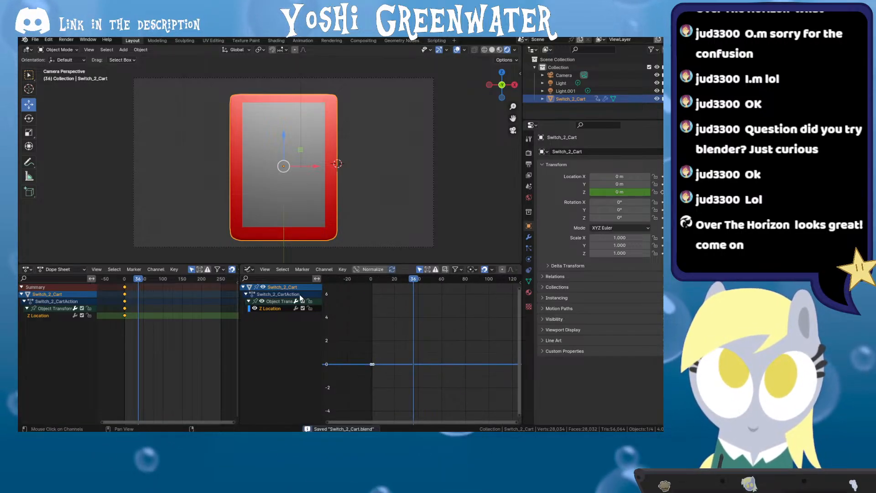
pyautogui.hotkey('ctrl', 's')
pyautogui.click(247, 269)
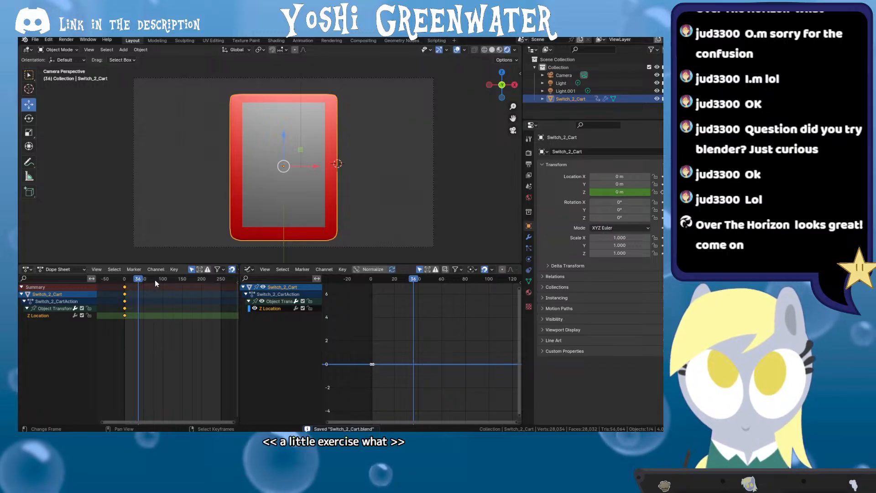
# Keyframe the cartridge's Z location at frame 42 and change the Z location to 359 m
pyautogui.click(141, 279)
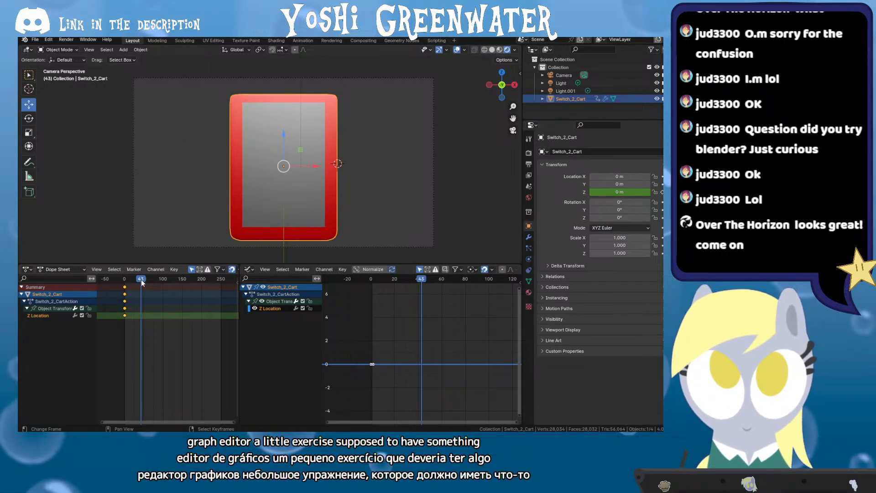
pyautogui.press('Left')
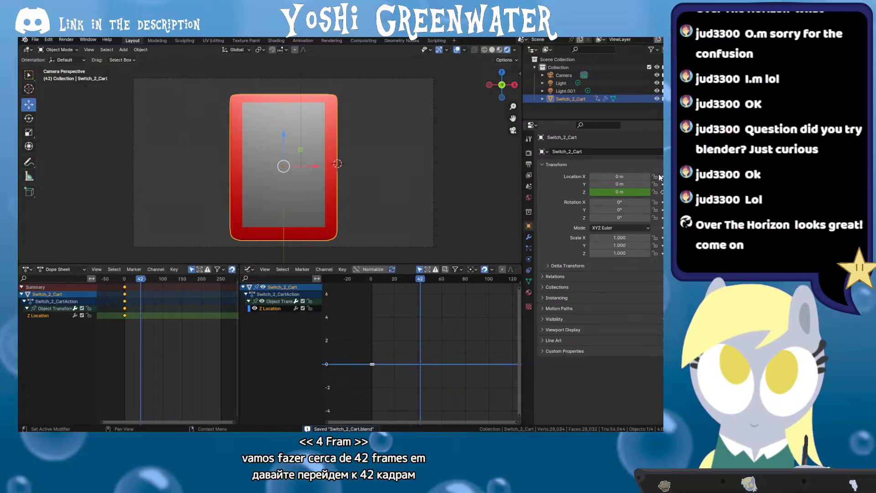
pyautogui.click(661, 193)
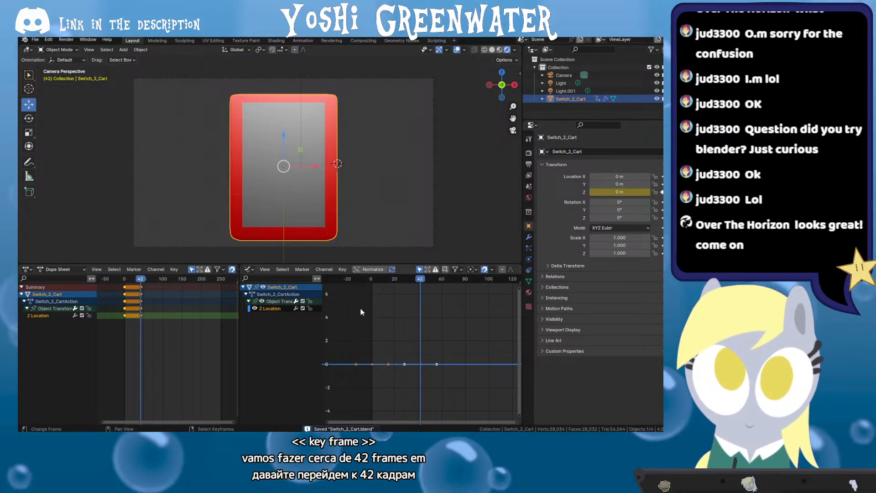
pyautogui.scroll(1, 374, 348)
pyautogui.scroll(2, 374, 348)
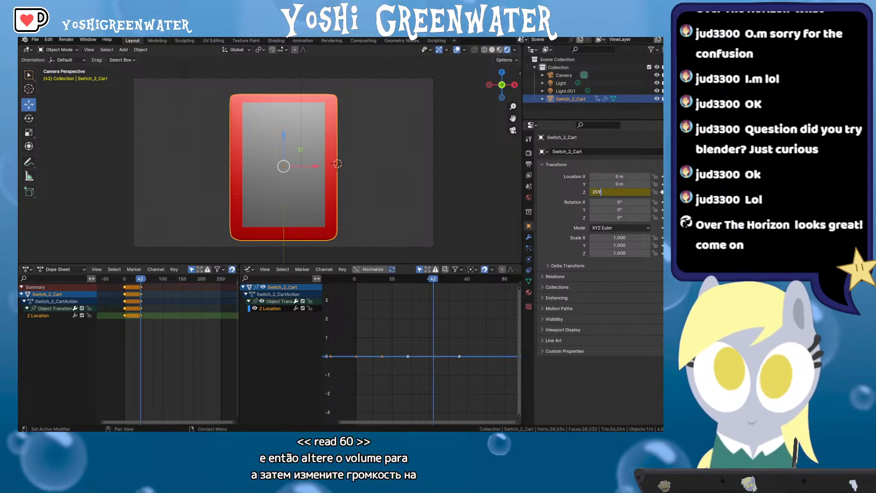
pyautogui.press('Return')
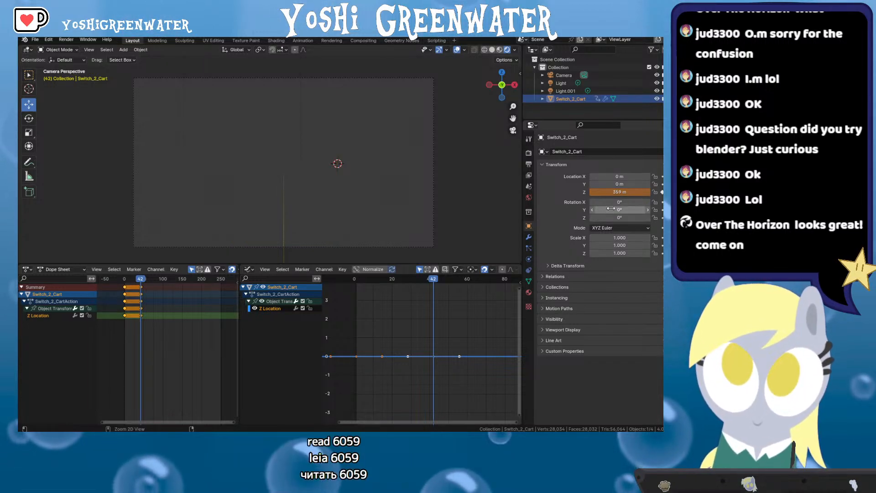
# Remove the cartridge's Z location keyframe at frame 42 and delete the remaining one at the start of the animation
pyautogui.click(661, 192)
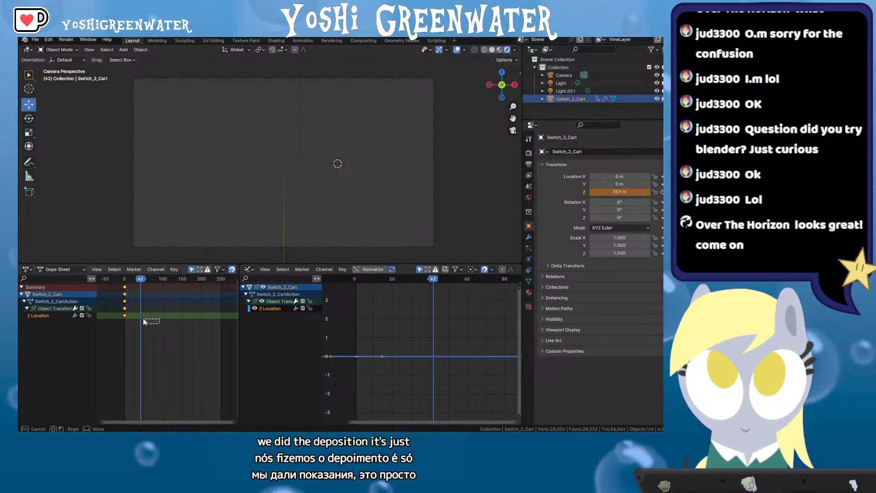
pyautogui.moveTo(122, 314); pyautogui.dragTo(123, 315)
pyautogui.press('Delete')
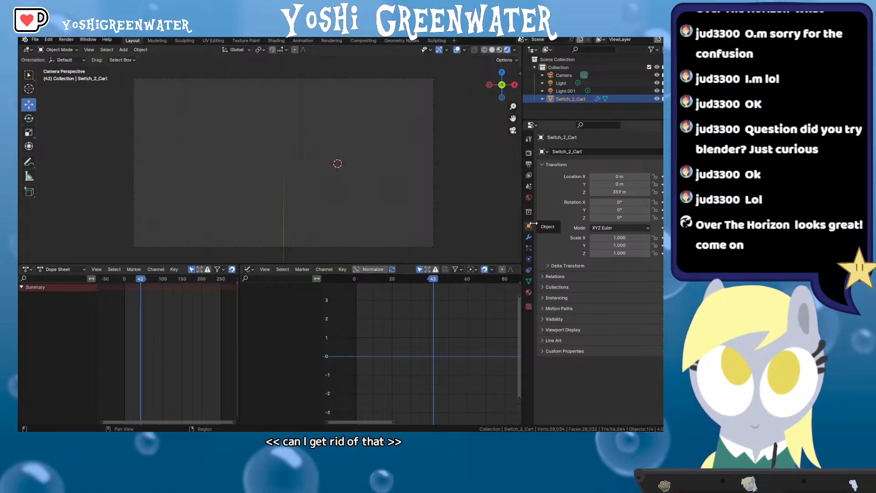
# Return to frame 0 and keyframe the cartridge's Z rotation there
pyautogui.click(127, 280)
pyautogui.press('Left')
pyautogui.press('Left')
pyautogui.press('Left')
pyautogui.press('Left')
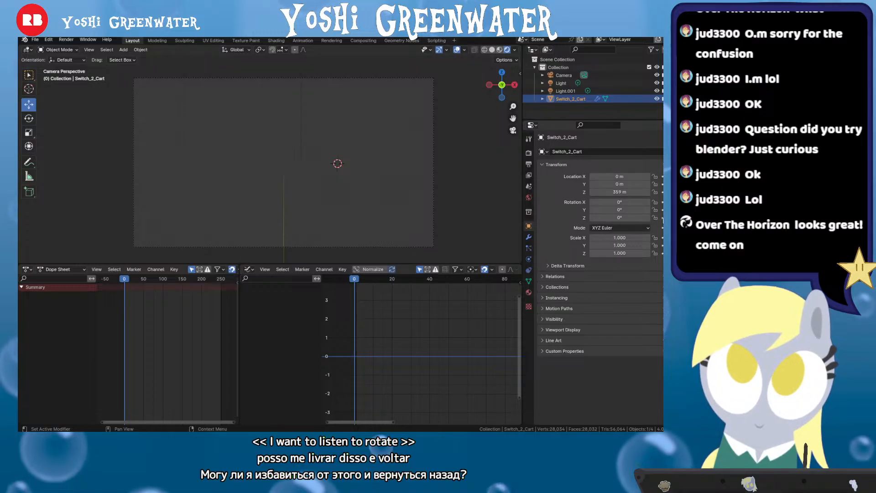
pyautogui.click(662, 218)
# Keyframe the cartridge's Z rotation at frame 48, enter 359° as its value, and save the file
pyautogui.moveTo(379, 280); pyautogui.dragTo(445, 280)
pyautogui.click(662, 218)
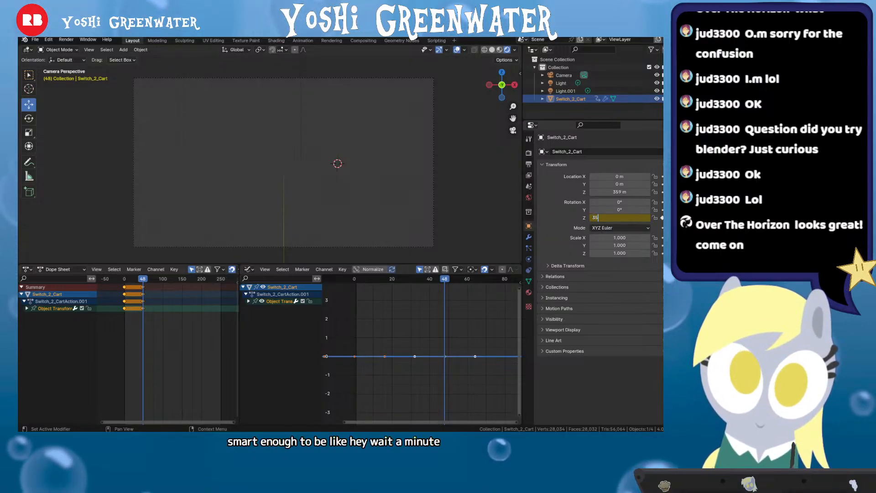
pyautogui.hotkey('ctrl', 's')
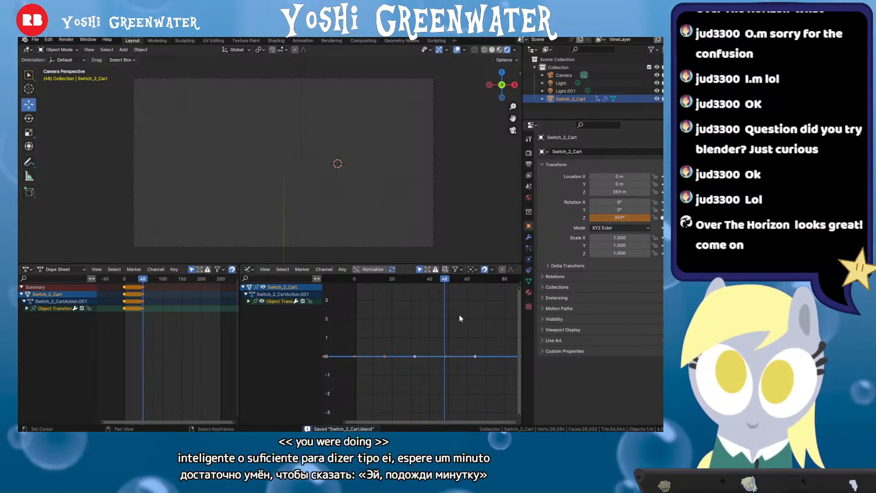
# Go back to an early frame and reset the cartridge's Z location to 0 m
pyautogui.click(129, 278)
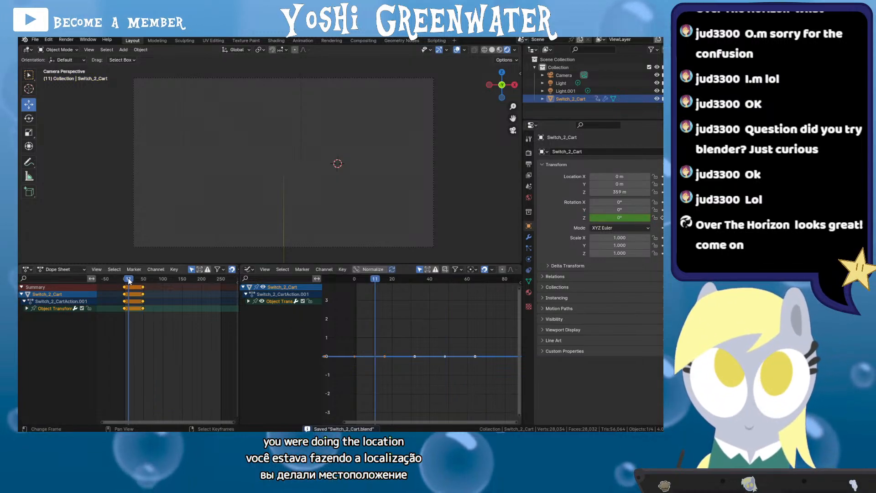
pyautogui.click(608, 192)
pyautogui.write('0')
pyautogui.press('Return')
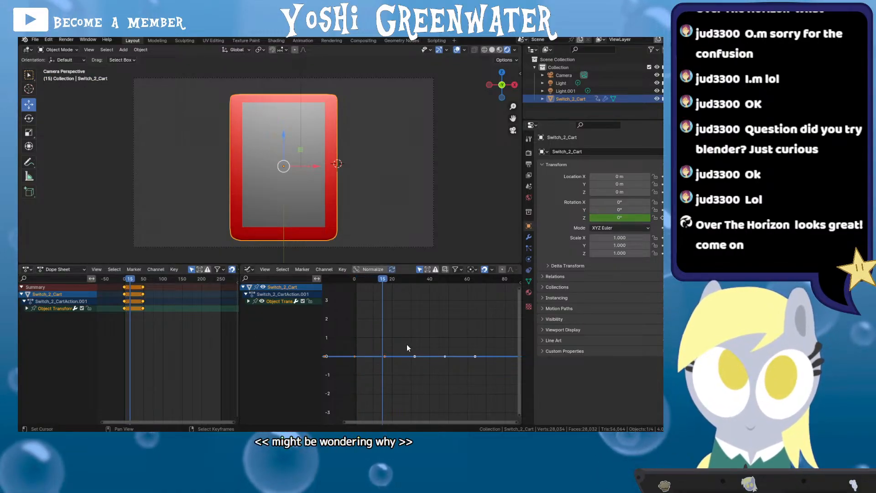
# Expand the Z Euler Rotation channel in the Graph Editor, scrub the rotation animation, and jump to the keyframe at frame 48
pyautogui.click(248, 301)
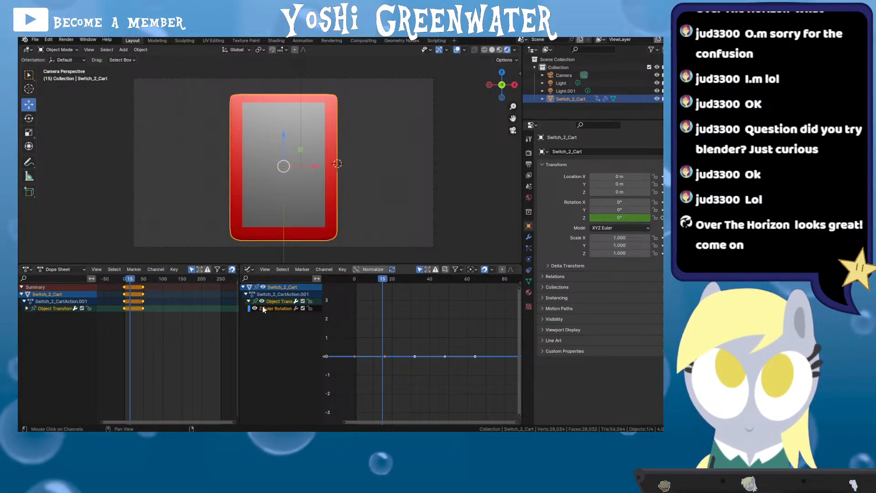
pyautogui.click(264, 309)
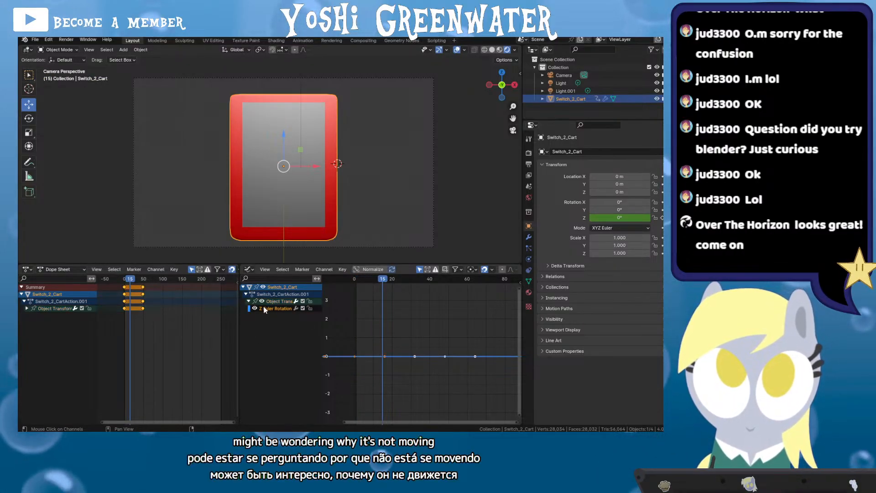
pyautogui.click(395, 343)
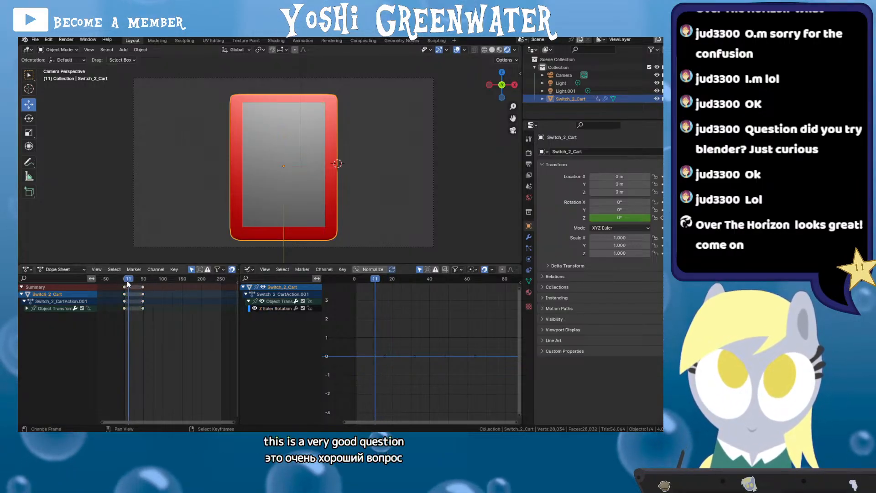
pyautogui.moveTo(127, 283)
pyautogui.mouseDown()
pyautogui.moveTo(143, 285)
pyautogui.moveTo(125, 289)
pyautogui.moveTo(135, 293)
pyautogui.mouseUp()
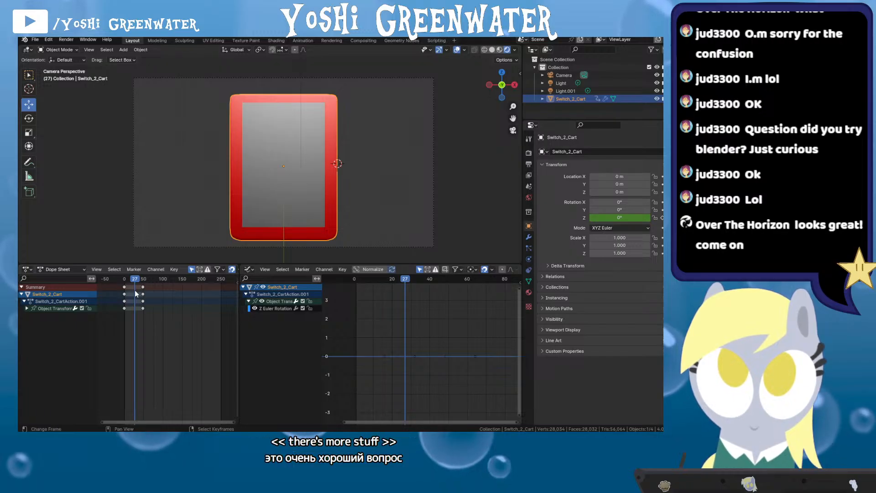
pyautogui.press('Up')
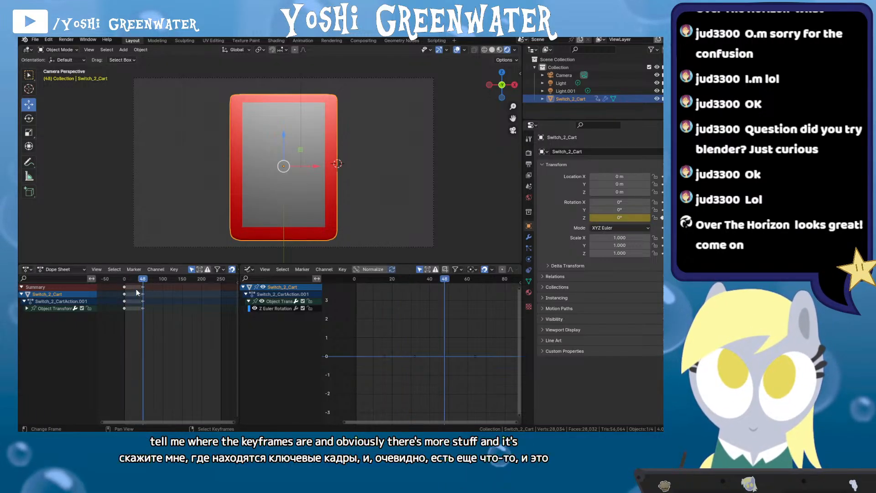
# Move the Z rotation curve's frame-48 keyframe up to about 3.2° and about 3 frames later in the Graph Editor
pyautogui.moveTo(440, 364); pyautogui.dragTo(439, 361)
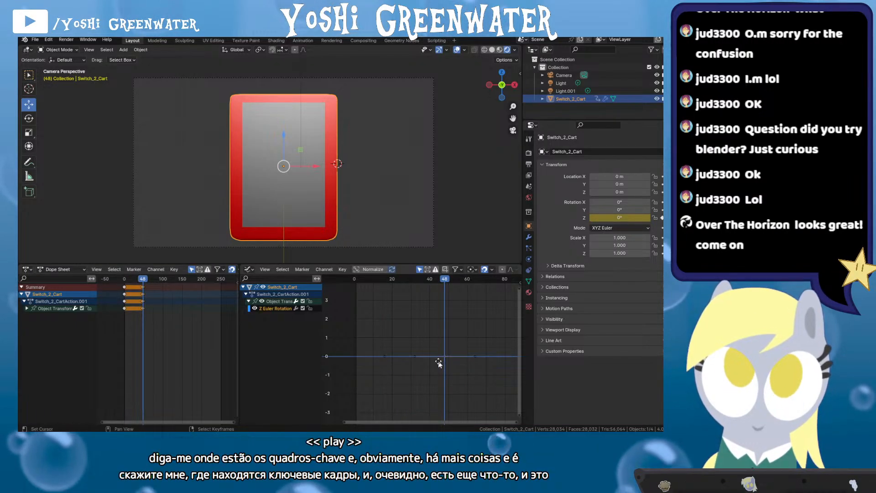
pyautogui.press('g')
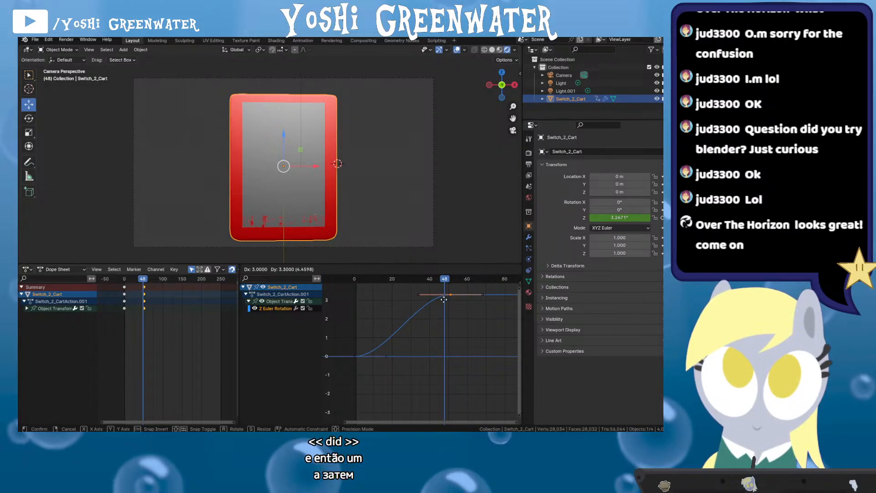
pyautogui.click(446, 305)
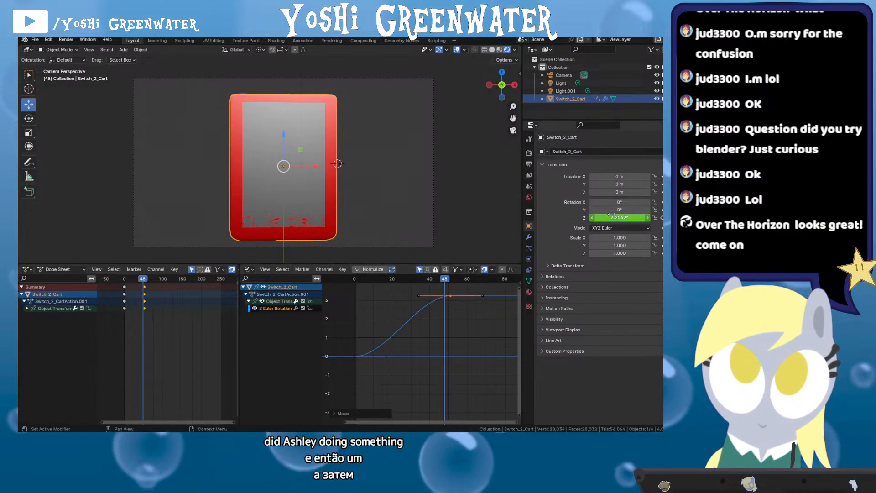
# Try setting the cartridge's Z rotation to 359° at frame 48 and scrub to frame 47 to check it
pyautogui.moveTo(619, 217); pyautogui.dragTo(726, 217)
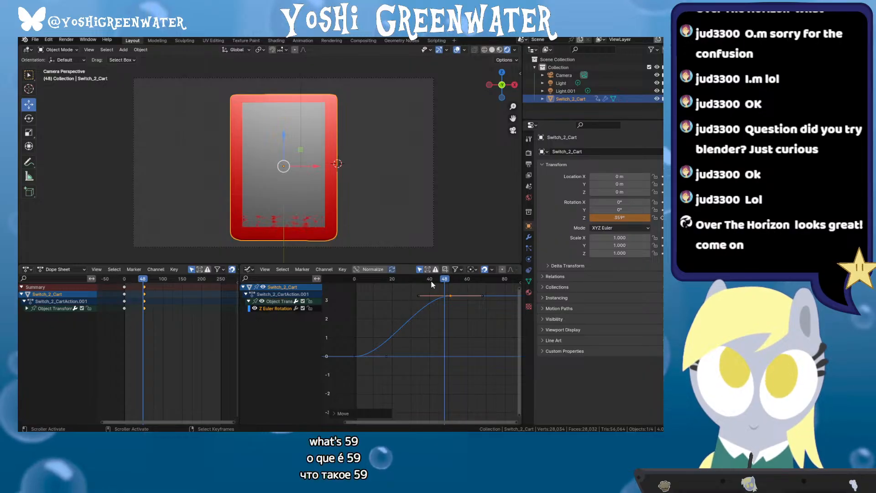
pyautogui.moveTo(442, 281); pyautogui.dragTo(443, 288)
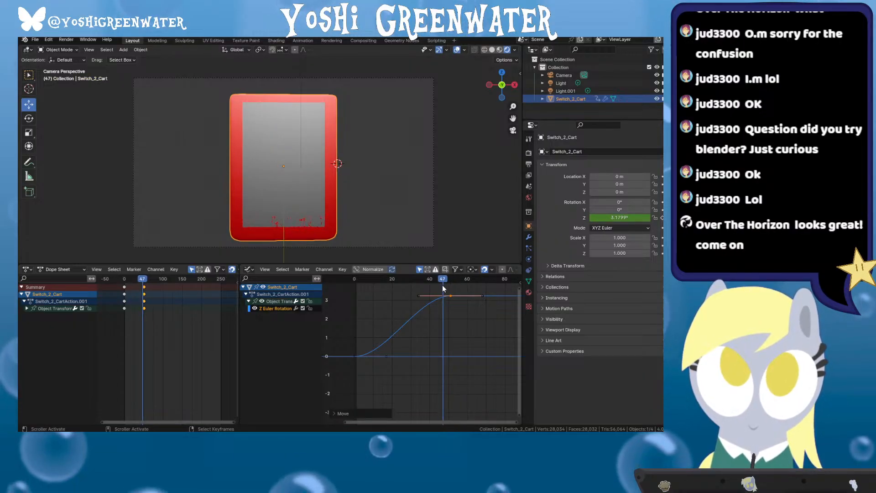
# Move the selected Z rotation keyframe 2 frames earlier along the time axis, onto frame 48
pyautogui.press('Right')
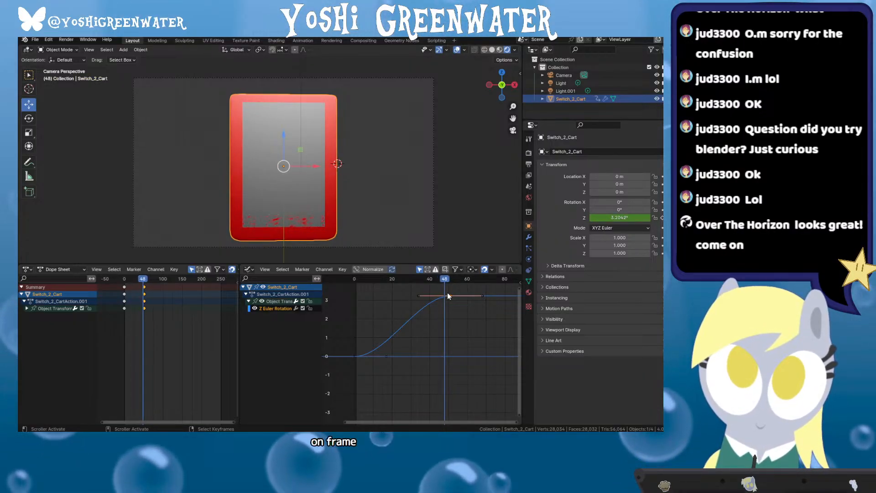
pyautogui.scroll(3, 445, 300)
pyautogui.moveTo(445, 299); pyautogui.dragTo(447, 328)
pyautogui.press('g')
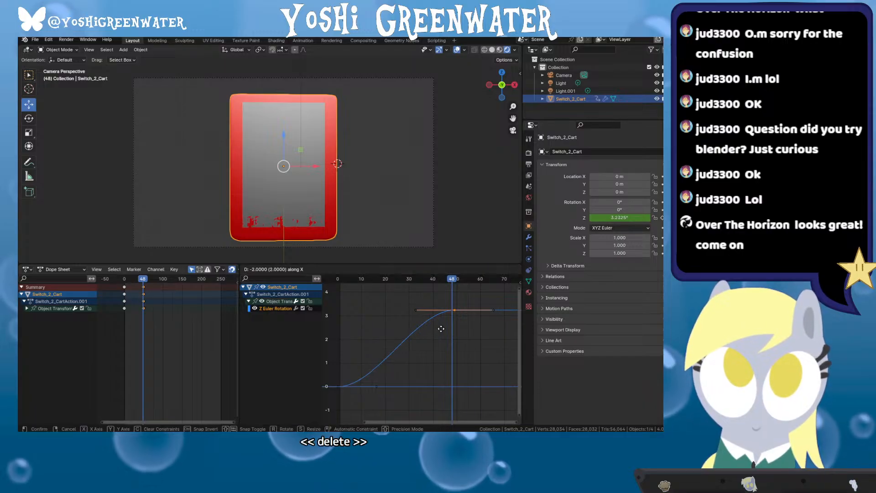
pyautogui.click(440, 333)
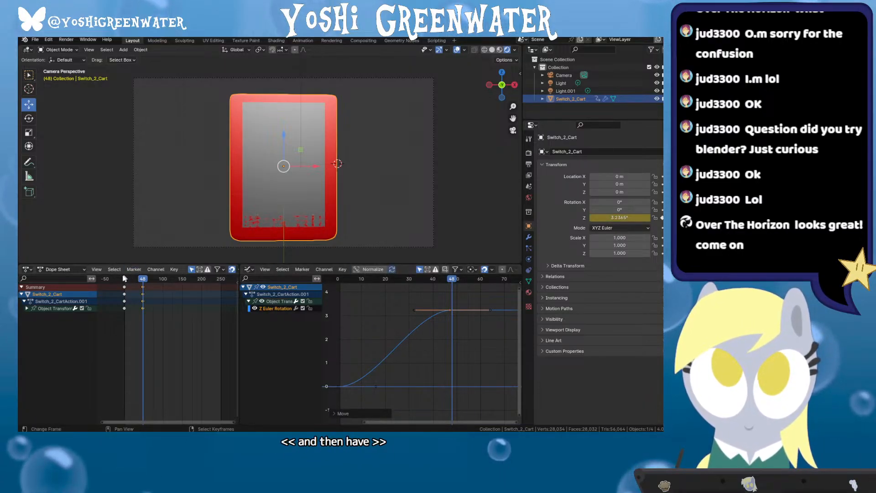
# Switch the Dope Sheet area to the Timeline, widen it, and set the animation's end frame to 48
pyautogui.click(27, 269)
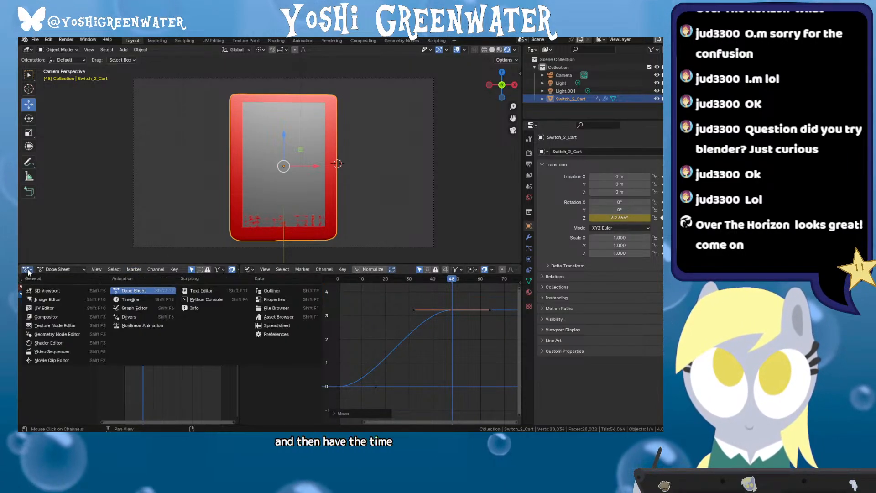
pyautogui.click(130, 298)
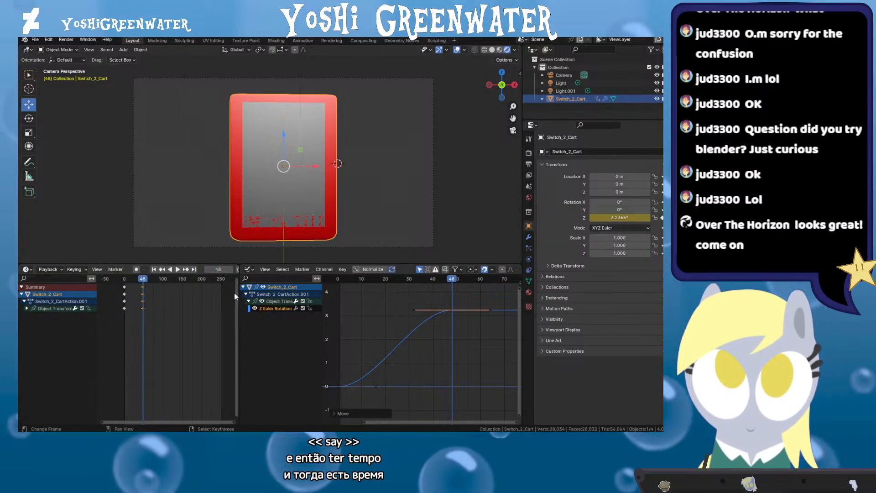
pyautogui.moveTo(238, 294); pyautogui.dragTo(348, 288)
pyautogui.click(328, 270)
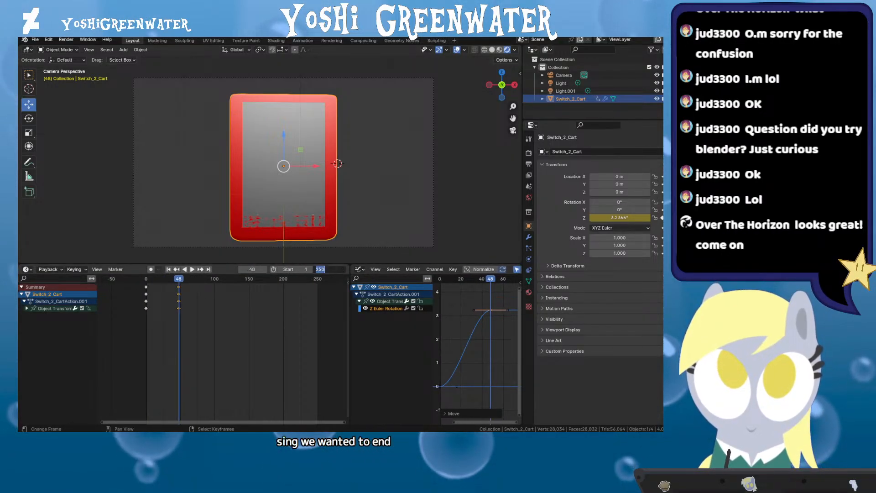
pyautogui.write('48')
pyautogui.press('Return')
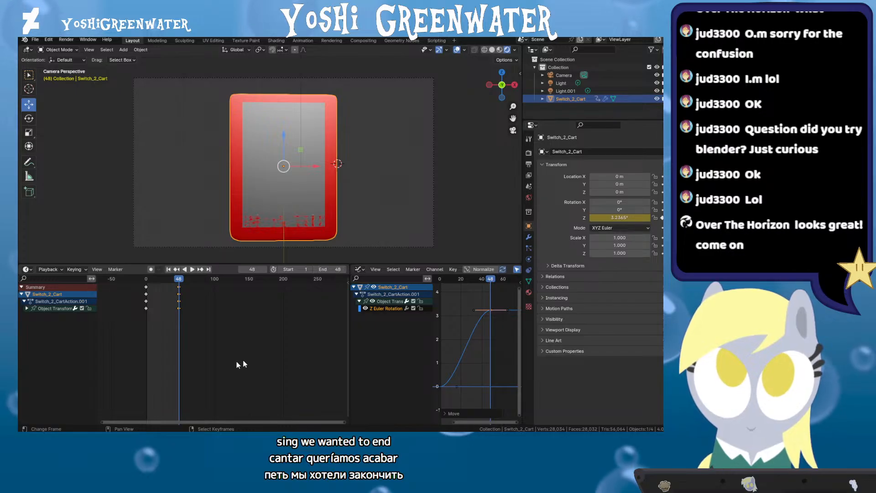
# Enlarge the Graph Editor, play the animation back, and scrub to frame 20 to check the cartridge's rotation
pyautogui.scroll(2, 170, 316)
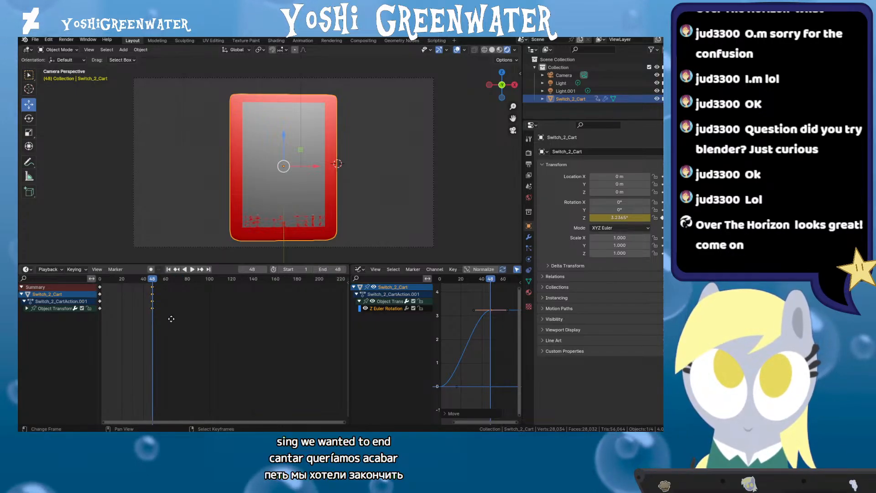
pyautogui.moveTo(171, 318); pyautogui.dragTo(197, 319)
pyautogui.moveTo(349, 329); pyautogui.dragTo(223, 340)
pyautogui.moveTo(353, 345); pyautogui.dragTo(368, 349)
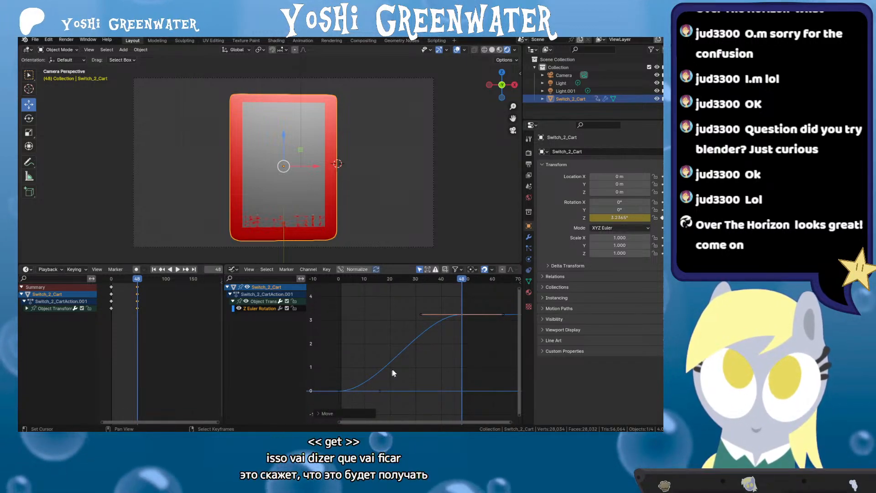
pyautogui.press('space')
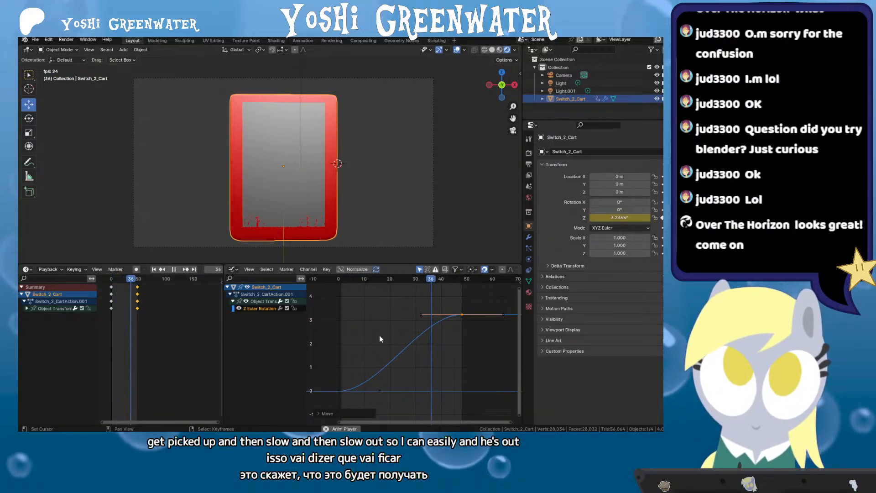
pyautogui.press('space')
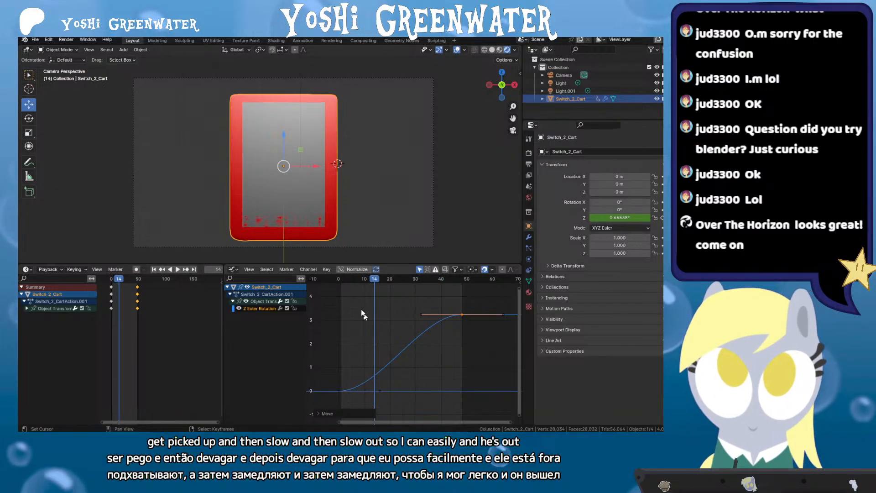
pyautogui.moveTo(355, 288); pyautogui.dragTo(387, 313)
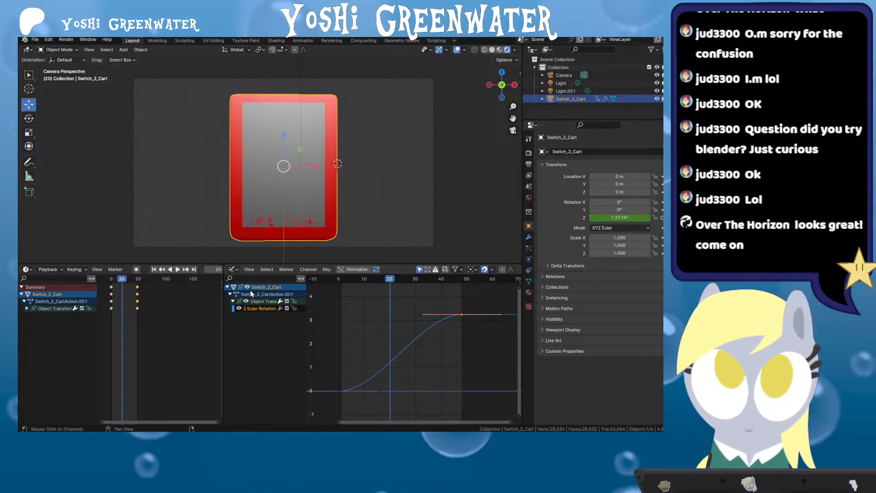
# Turn on auto keying in the Timeline and save the file
pyautogui.moveTo(220, 316); pyautogui.dragTo(340, 319)
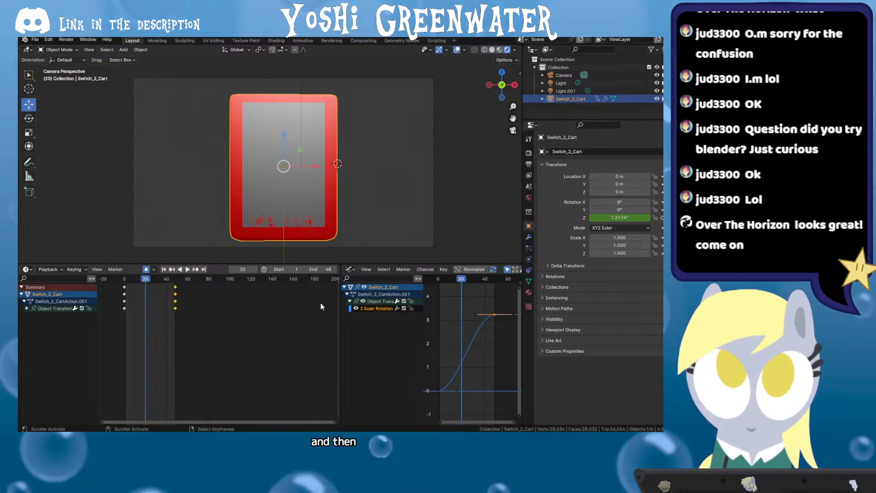
pyautogui.moveTo(343, 335); pyautogui.dragTo(187, 338)
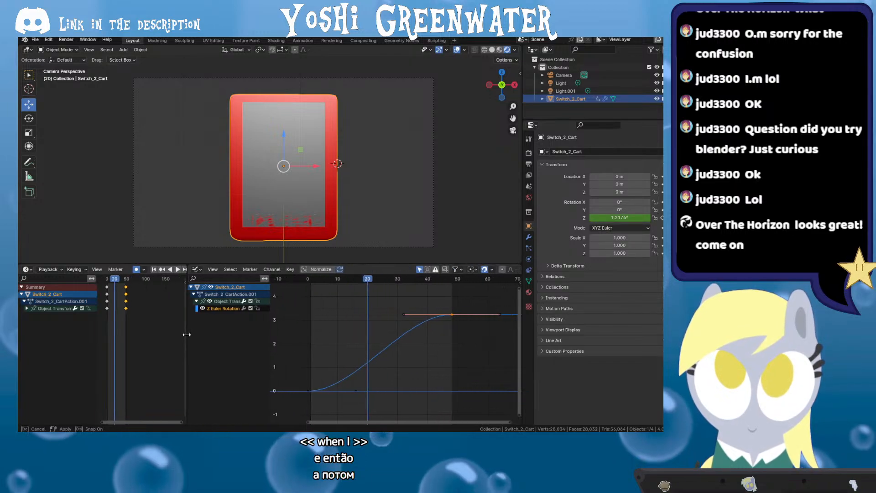
pyautogui.hotkey('ctrl', 's')
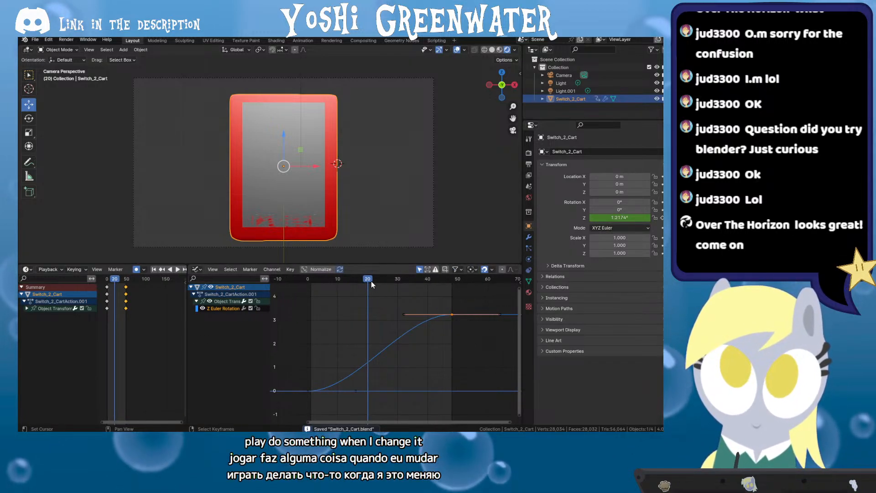
# At frame 49, key the cartridge's Z rotation at 359°
pyautogui.press('space')
pyautogui.press('space')
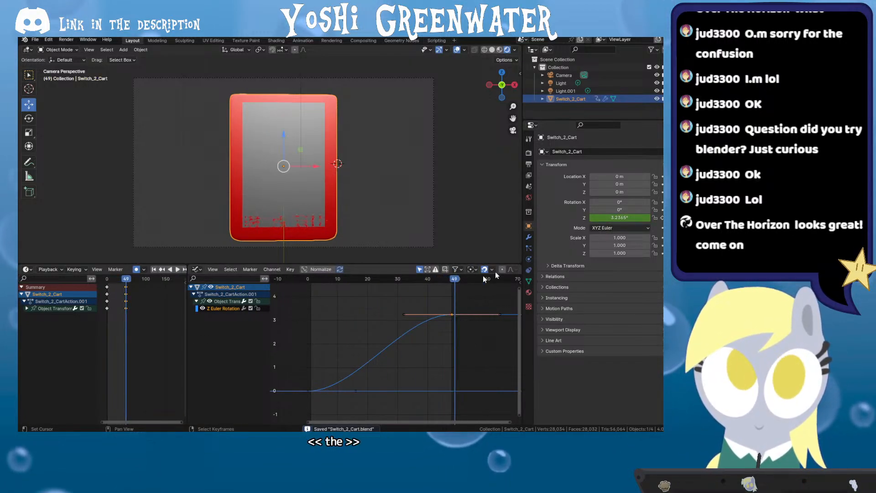
pyautogui.write('359')
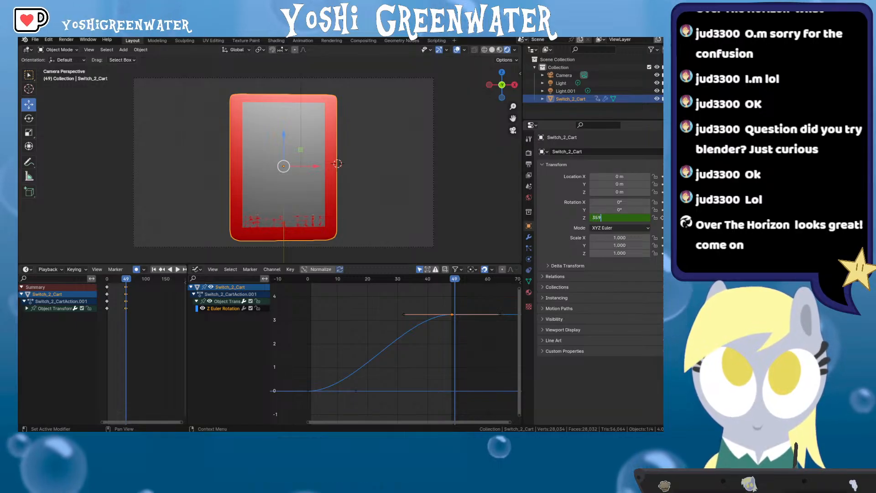
pyautogui.press('Return')
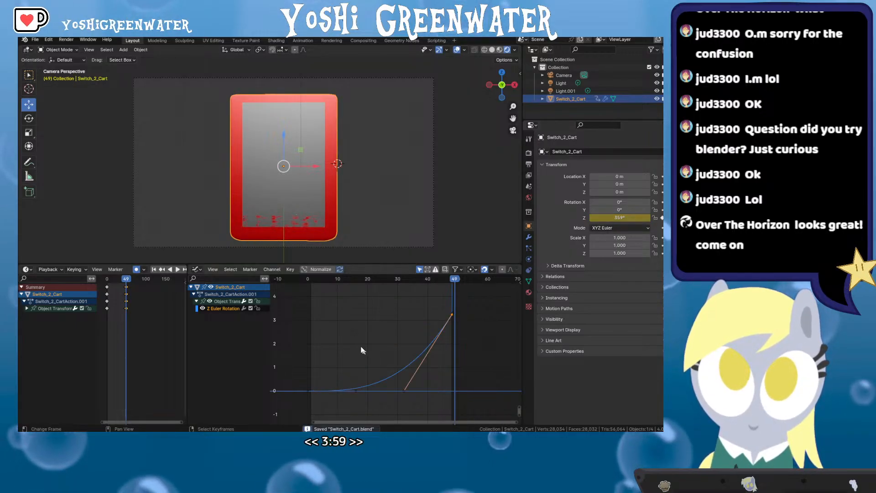
# Check the rotation just before the end and delete the leftover Z rotation keyframe at frame 48
pyautogui.press('space')
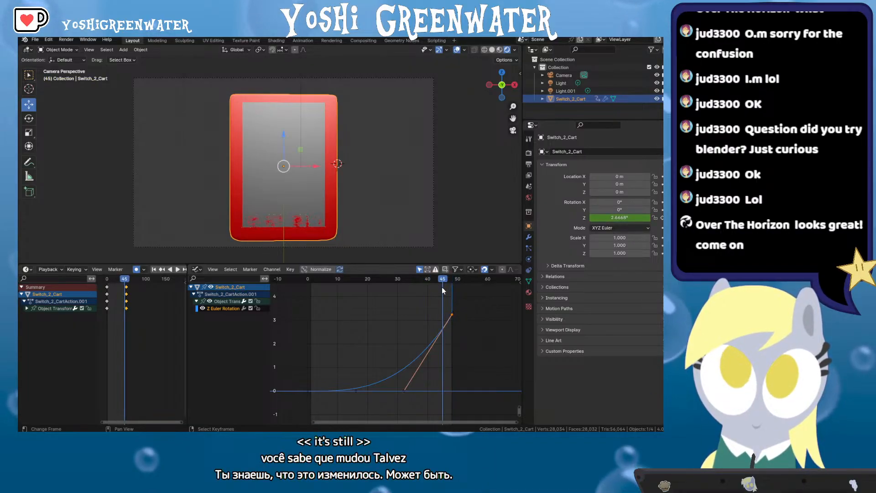
pyautogui.scroll(3, 466, 332)
pyautogui.press('space')
pyautogui.press('Down')
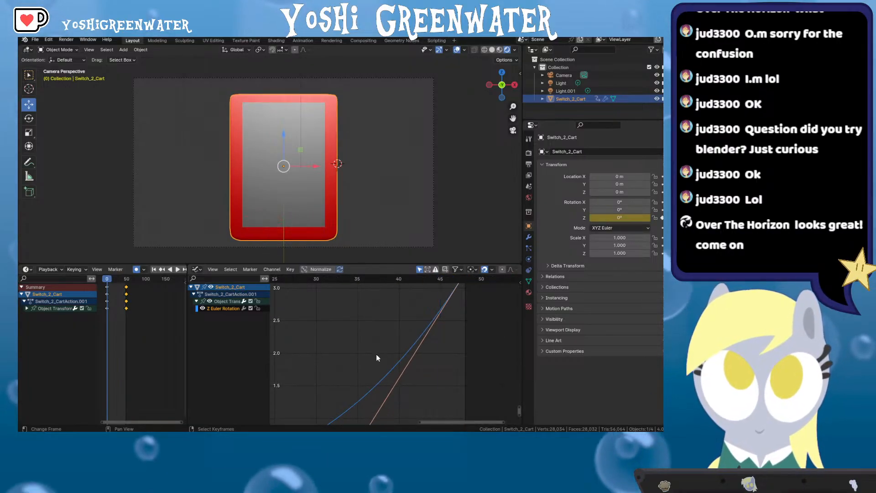
pyautogui.moveTo(428, 317); pyautogui.dragTo(406, 360)
pyautogui.press('Up')
pyautogui.scroll(5, 430, 299)
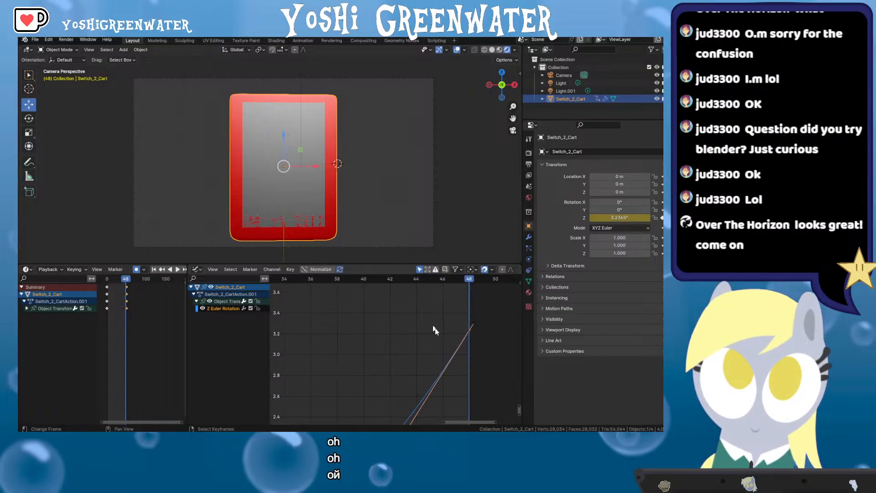
pyautogui.scroll(2, 431, 319)
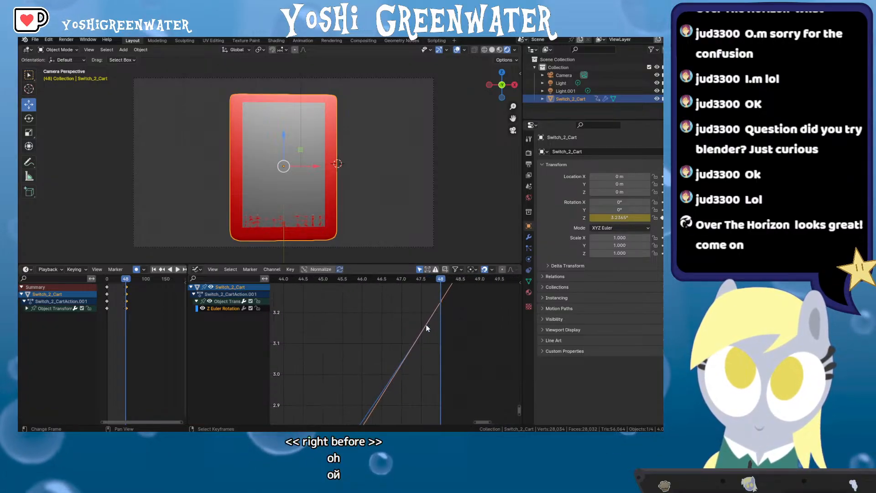
pyautogui.press('Delete')
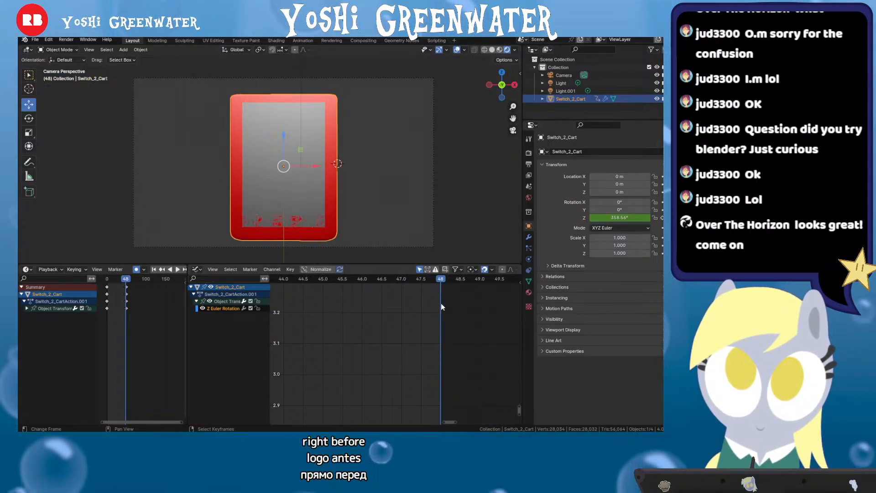
# Fit the whole Z rotation curve in the Graph Editor and play the spin back from frame 0
pyautogui.scroll(-9, 440, 303)
pyautogui.scroll(-10, 441, 303)
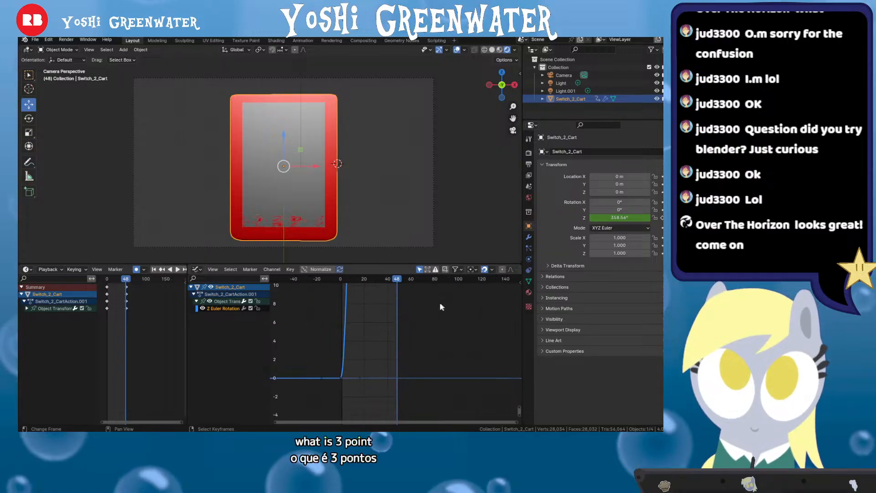
pyautogui.scroll(-10, 363, 329)
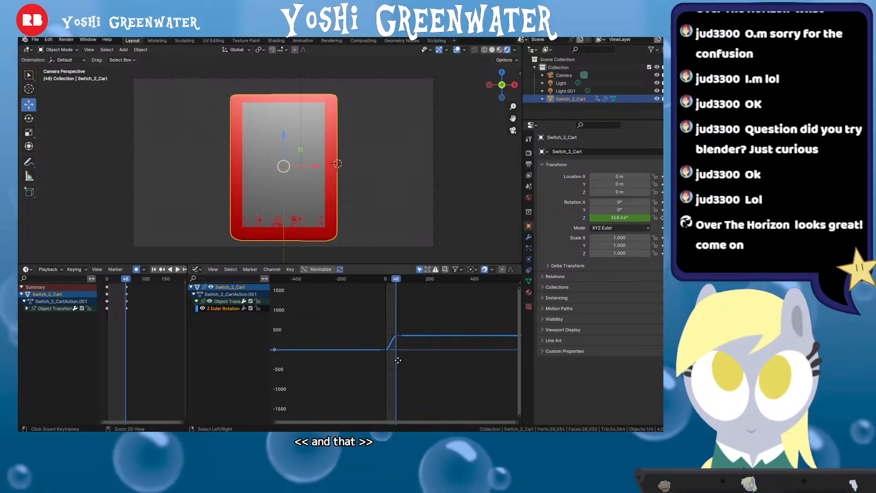
pyautogui.scroll(5, 460, 344)
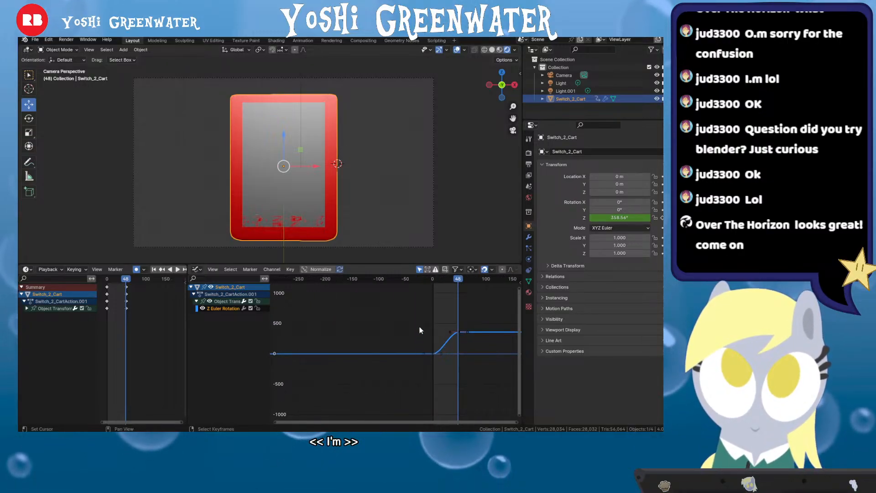
pyautogui.moveTo(419, 326)
pyautogui.mouseDown()
pyautogui.moveTo(501, 376)
pyautogui.moveTo(416, 323)
pyautogui.mouseUp()
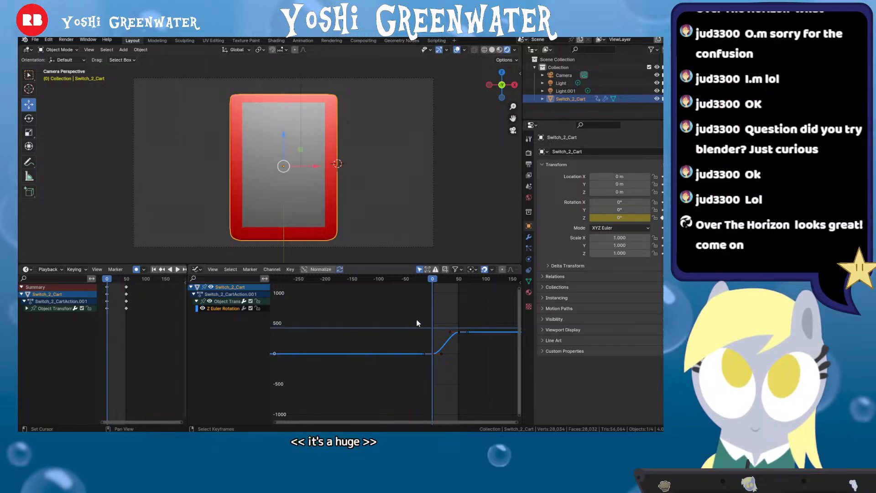
pyautogui.moveTo(467, 370); pyautogui.dragTo(469, 370)
pyautogui.press('Home')
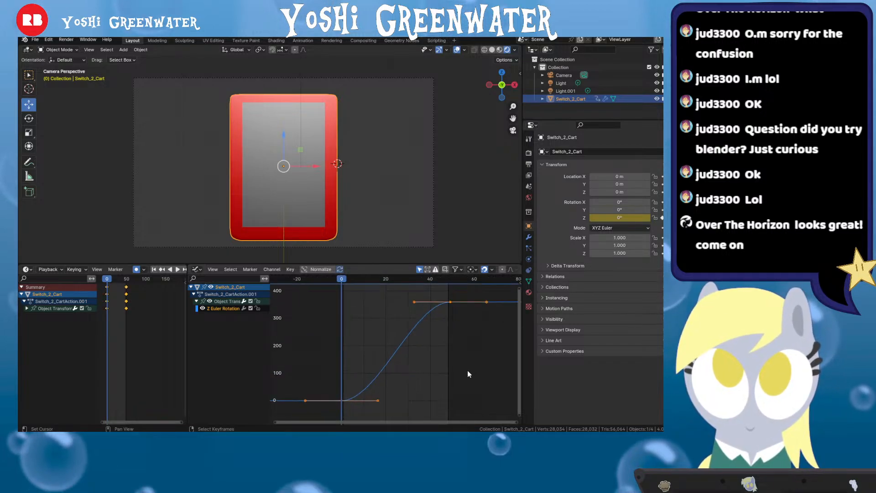
pyautogui.press('space')
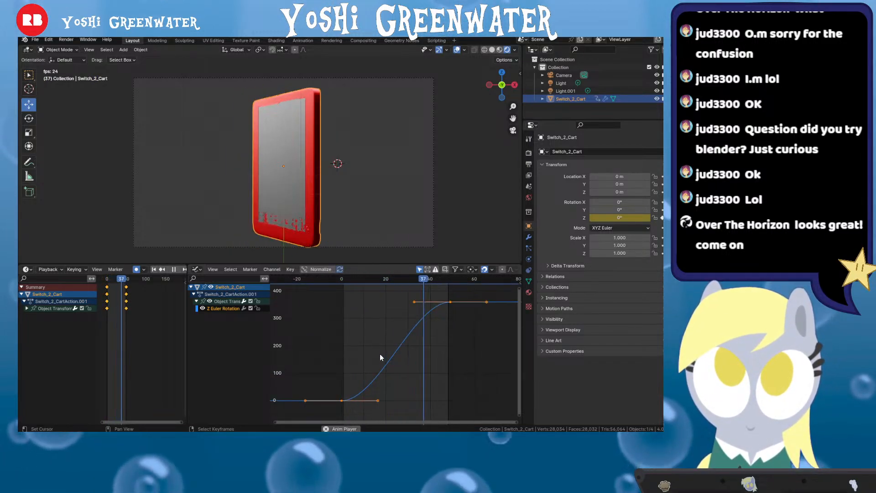
pyautogui.press('space')
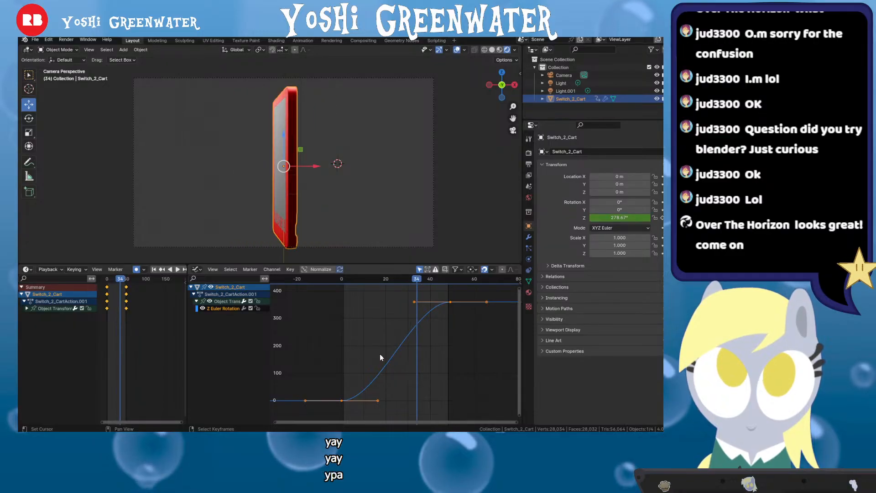
# Reverse the spin by multiplying the Z rotation at the frame-49 keyframe by -1 to give -359°
pyautogui.press('Up')
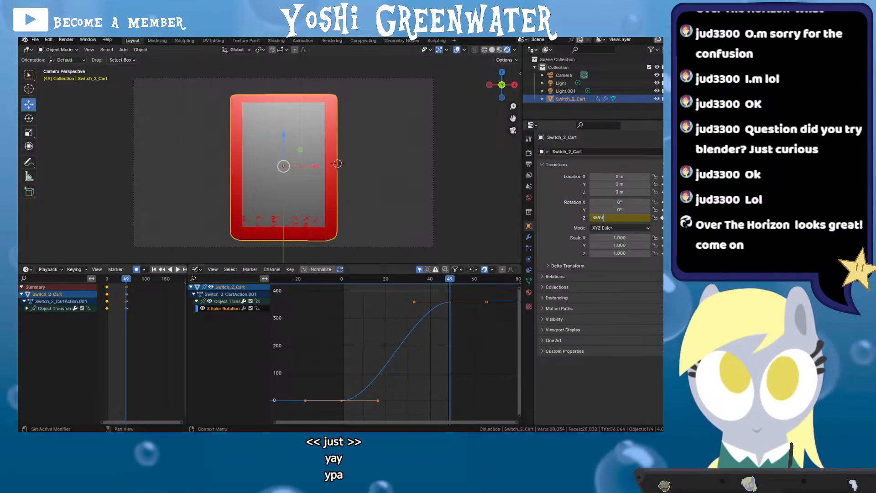
pyautogui.write('*')
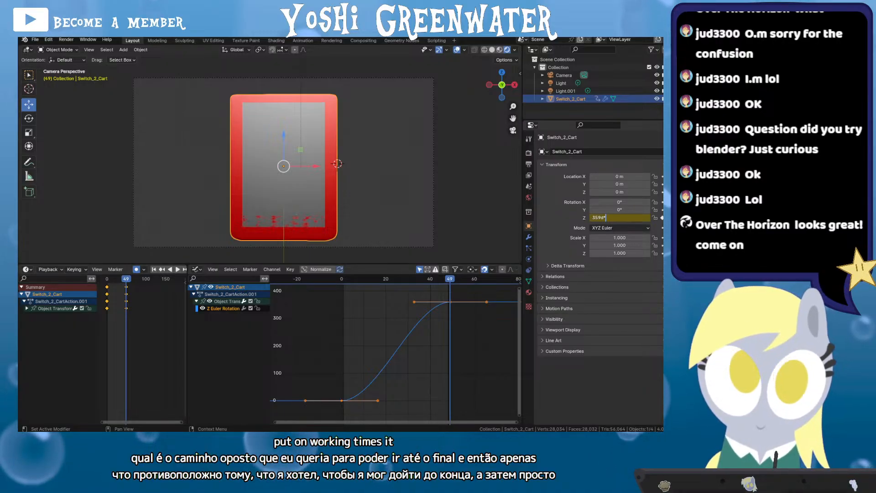
pyautogui.write('-')
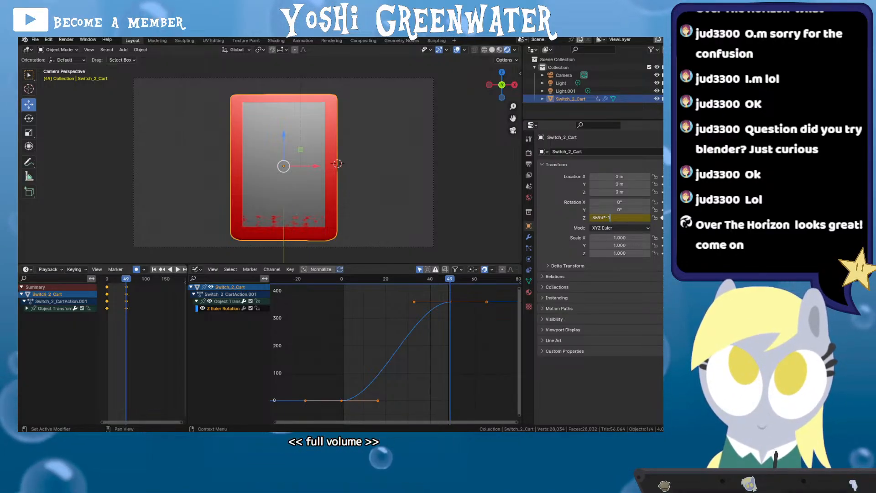
pyautogui.write('1')
pyautogui.press('Return')
# Go back to frame 0 with both Z rotation keyframes selected and framed, and save the file
pyautogui.moveTo(377, 358)
pyautogui.mouseDown()
pyautogui.moveTo(371, 289)
pyautogui.moveTo(390, 354)
pyautogui.mouseUp()
pyautogui.press('Home')
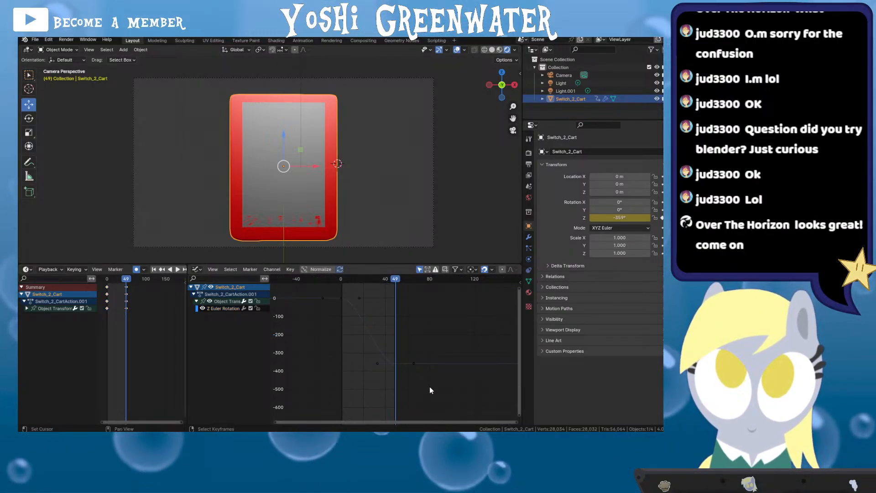
pyautogui.hotkey('shift', 'Left')
pyautogui.moveTo(322, 290); pyautogui.dragTo(415, 391)
pyautogui.press('KP_Decimal')
pyautogui.hotkey('ctrl', 's')
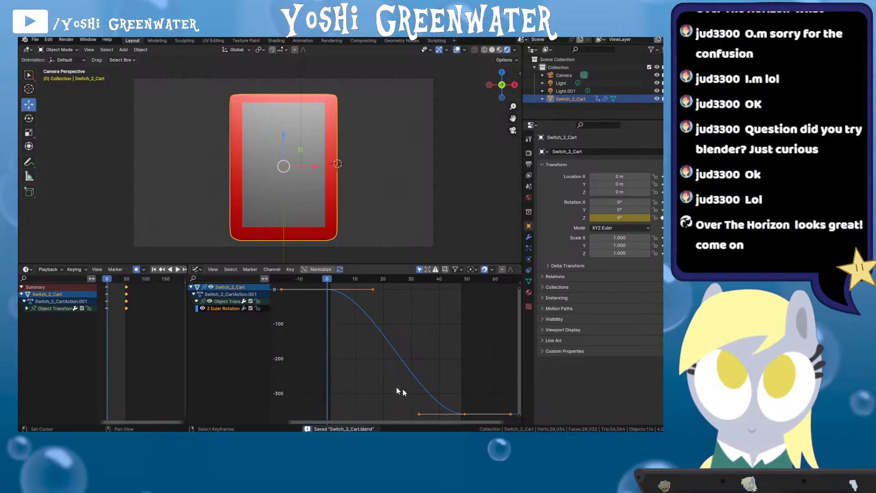
# Play back the reversed cartridge spin, stop it and save the file
pyautogui.press('space')
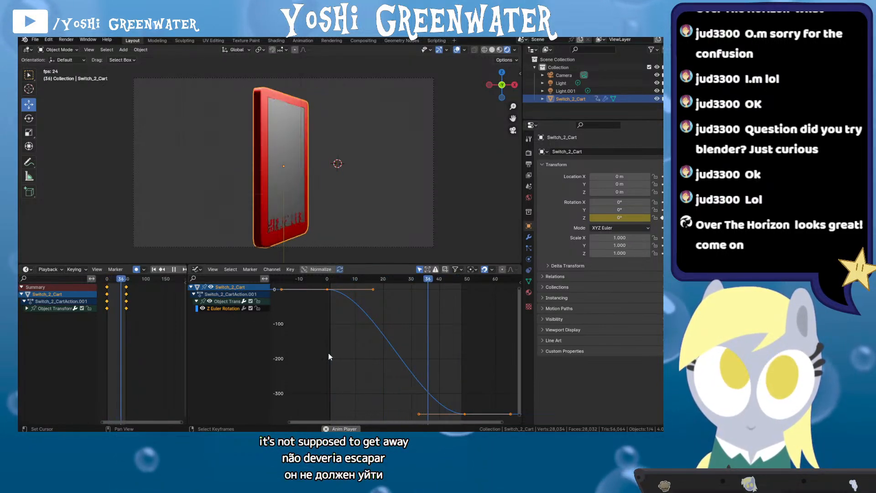
pyautogui.press('space')
pyautogui.hotkey('ctrl', 's')
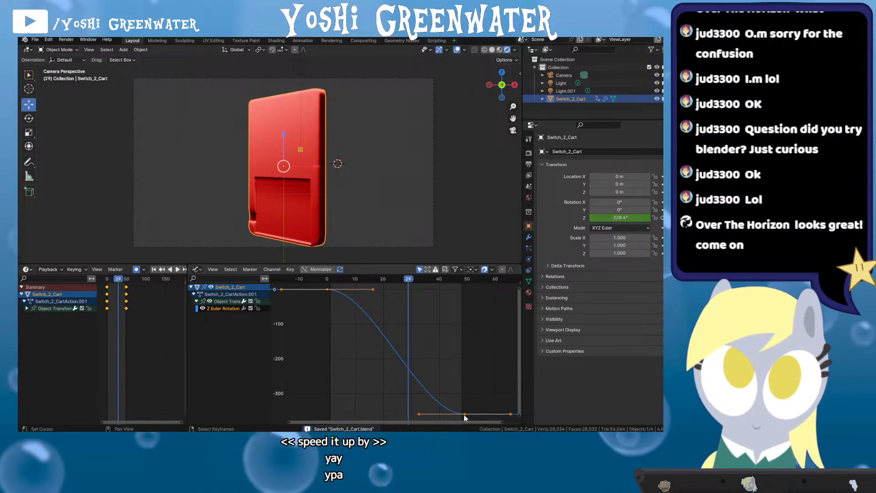
# Move the end Z rotation keyframe to about frame 46 and extend the first keyframe's handle along X to about frame 20
pyautogui.moveTo(464, 415); pyautogui.dragTo(455, 415)
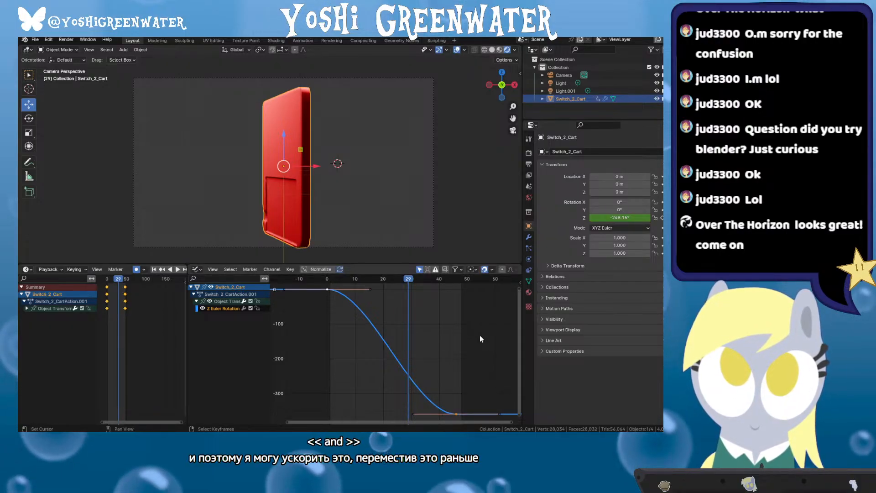
pyautogui.press('s')
pyautogui.press('Escape')
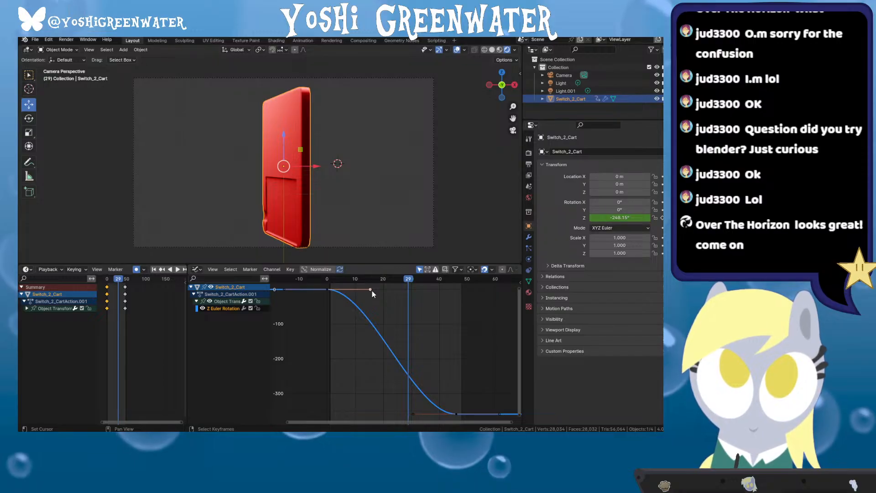
pyautogui.press('g')
pyautogui.press('x')
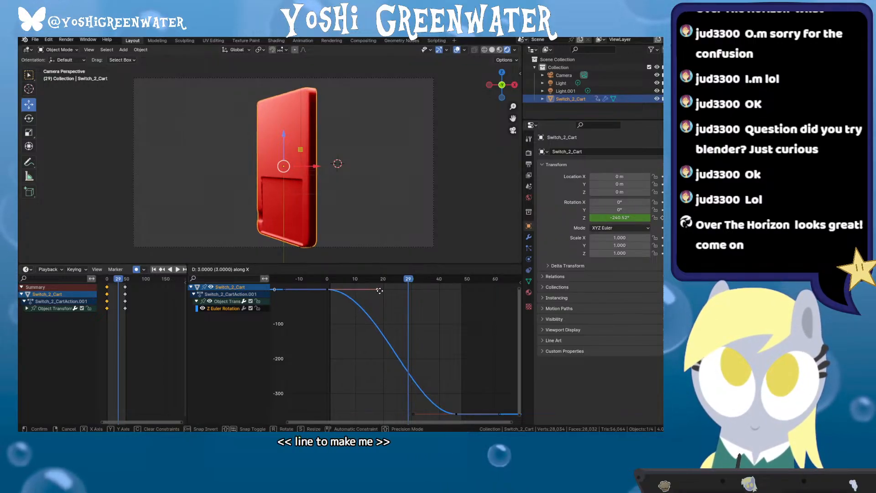
pyautogui.click(382, 290)
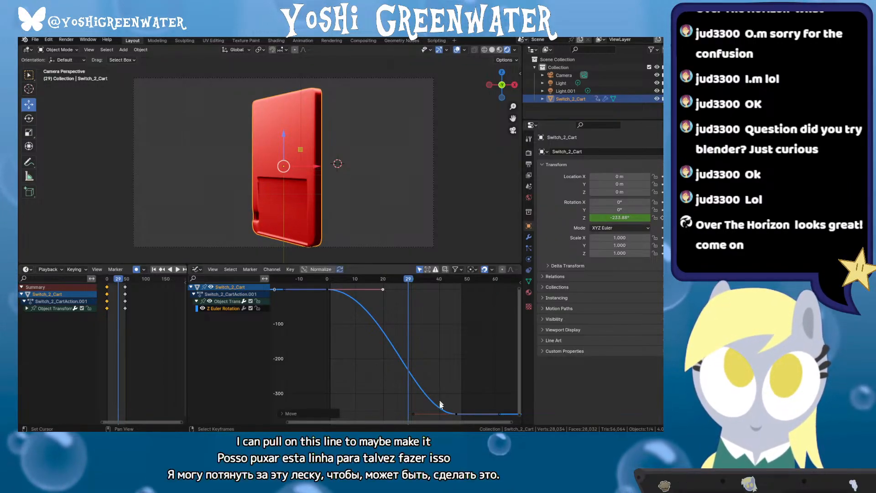
# Shrink the end Z rotation keyframe's handles slightly, save the file and play back the spin
pyautogui.press('s')
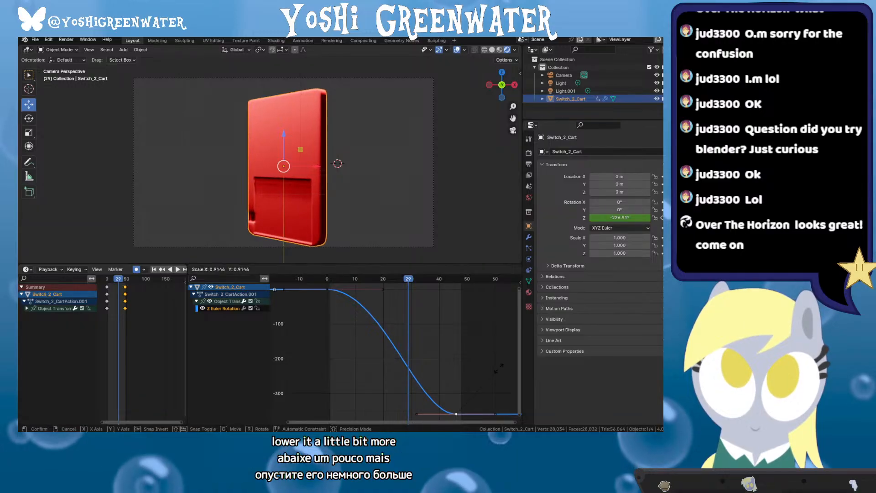
pyautogui.click(494, 369)
pyautogui.hotkey('ctrl', 's')
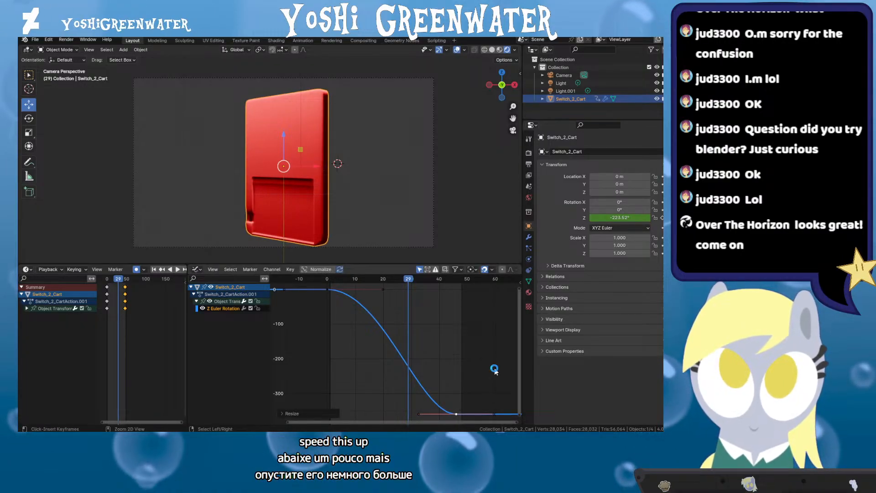
pyautogui.click(494, 368)
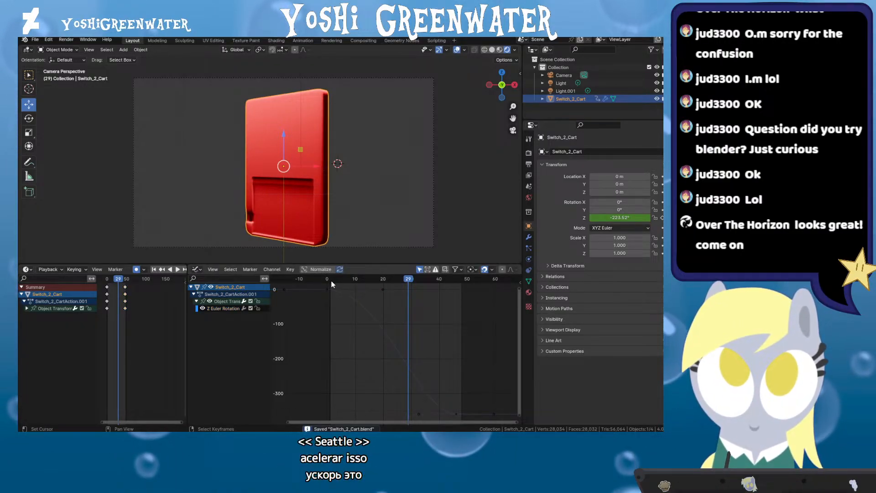
pyautogui.press('space')
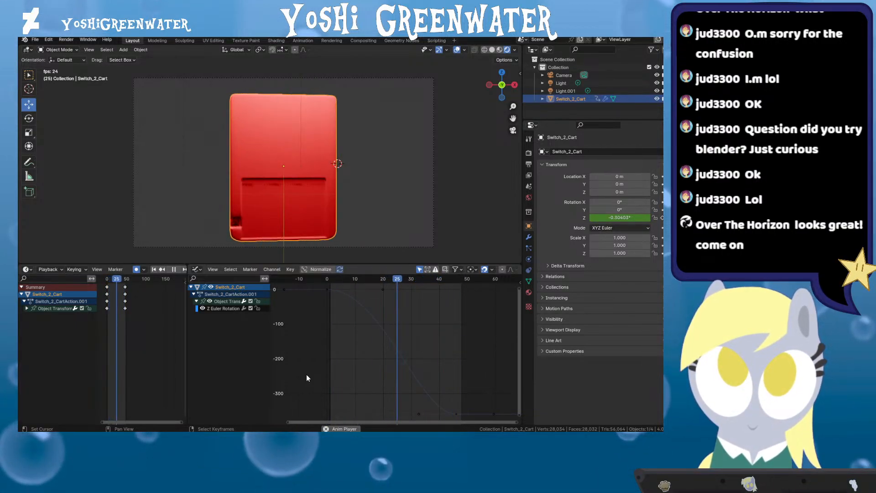
pyautogui.press('space')
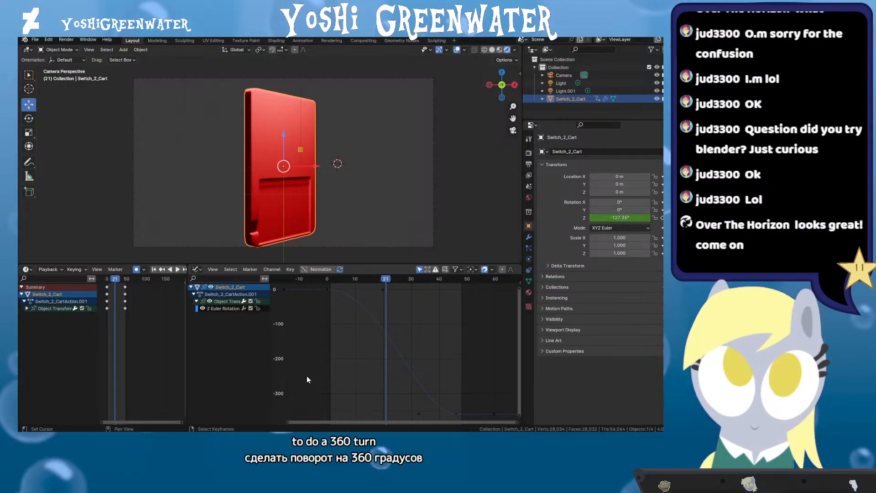
# Move the end Z rotation keyframe to frame 48, save the file and play back the two-second spin
pyautogui.moveTo(455, 413); pyautogui.dragTo(460, 415)
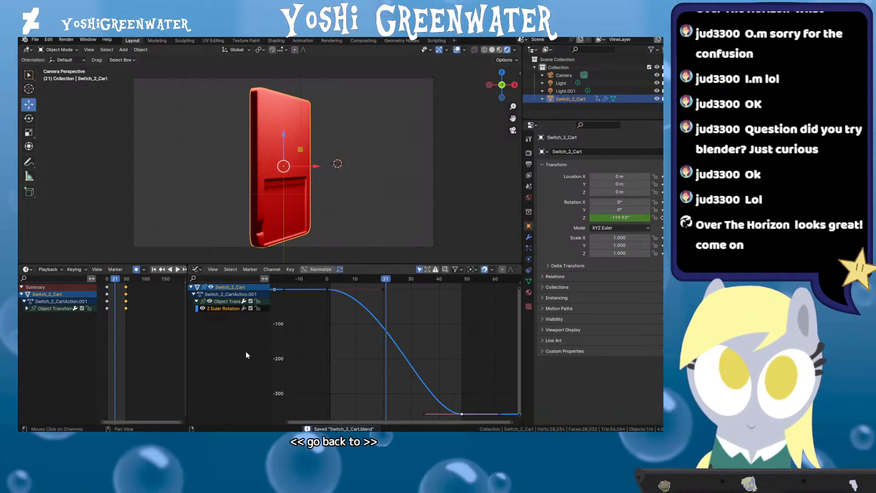
pyautogui.press('space')
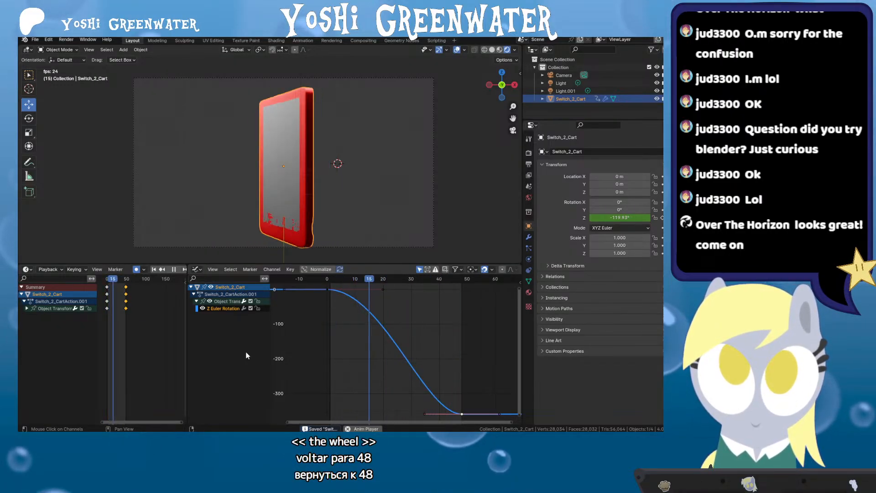
pyautogui.press('space')
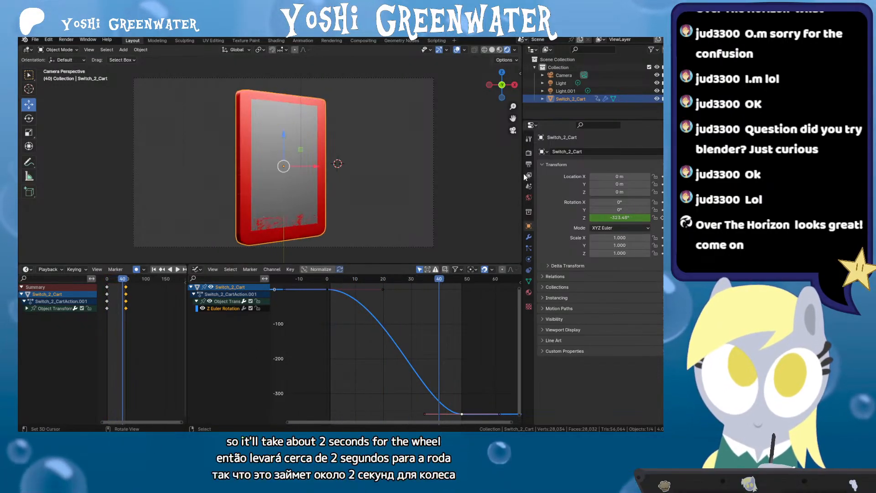
# Set the camera's location to Y -5.878 m and Z -0.002 m, and save the file
pyautogui.click(565, 75)
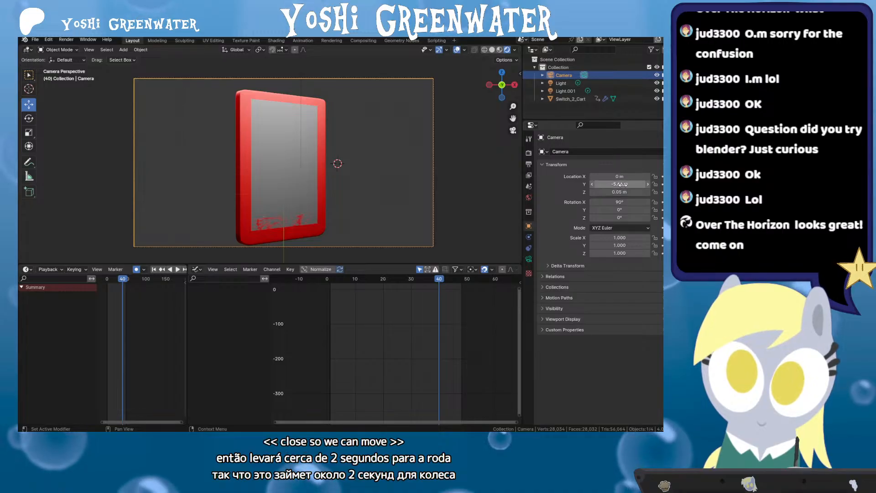
pyautogui.moveTo(624, 184); pyautogui.dragTo(613, 191)
pyautogui.hotkey('ctrl', 's')
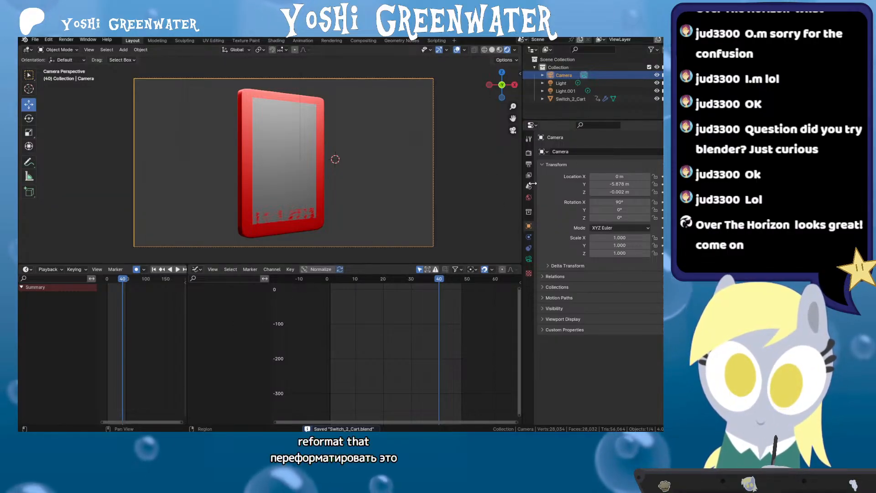
# Try a narrower render format by setting the output resolution X to 1700 px and to 1500 px
pyautogui.click(528, 165)
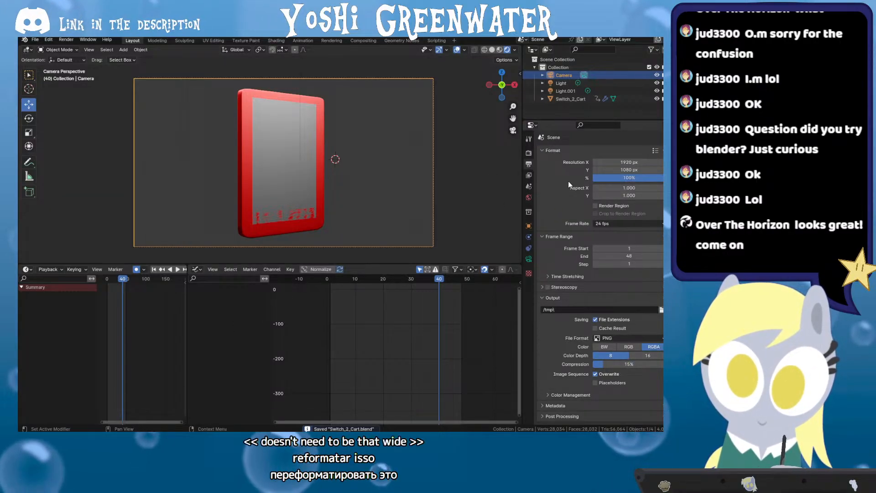
pyautogui.click(629, 162)
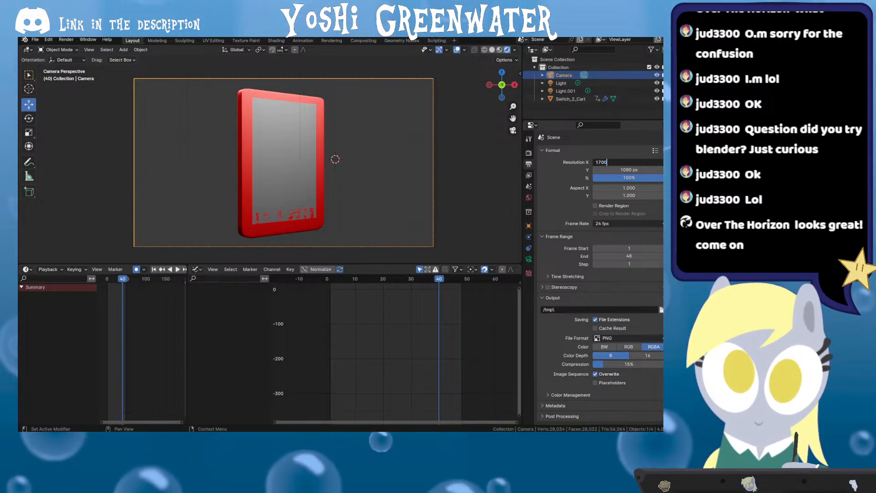
pyautogui.press('Return')
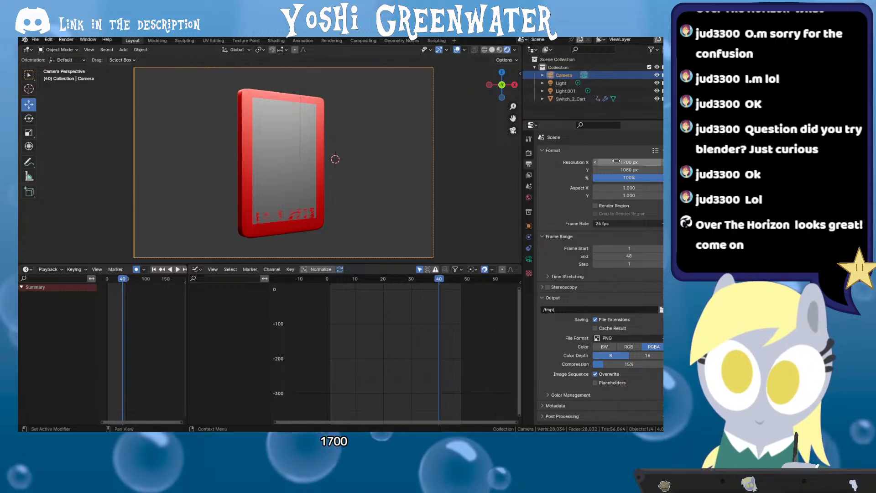
pyautogui.scroll(-1, 371, 210)
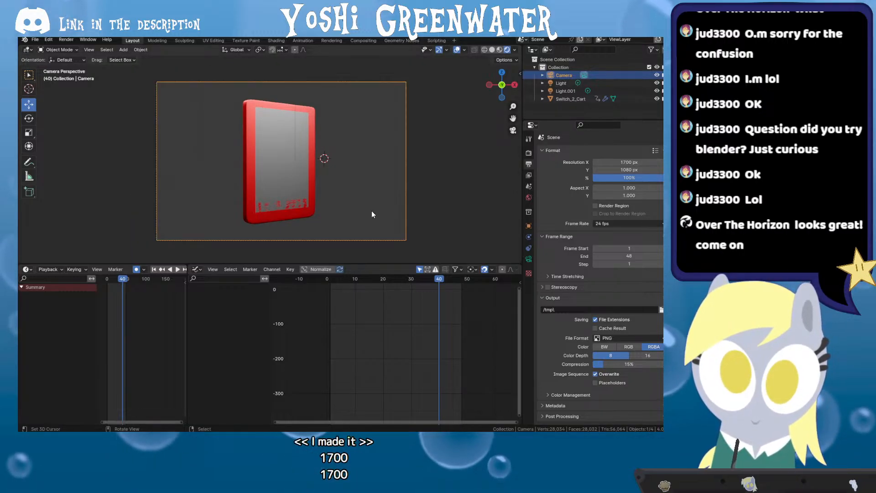
pyautogui.click(628, 162)
pyautogui.write('15')
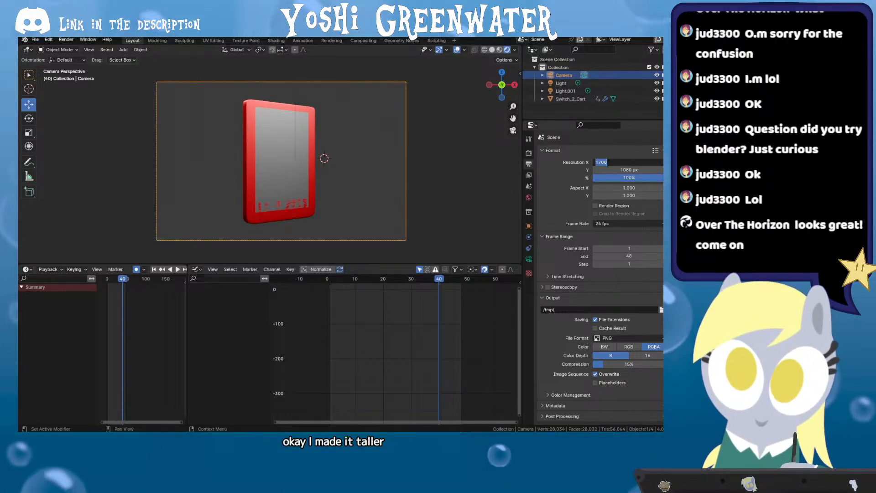
pyautogui.write('00')
pyautogui.press('Return')
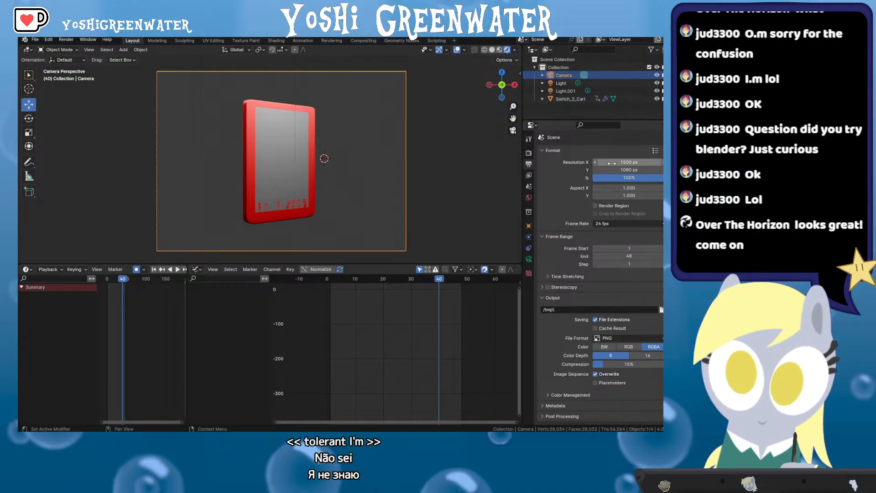
# Try a resolution Y of 800 px, an aspect of 1.1 by 2.7 and other resolution values for the render frame
pyautogui.click(613, 169)
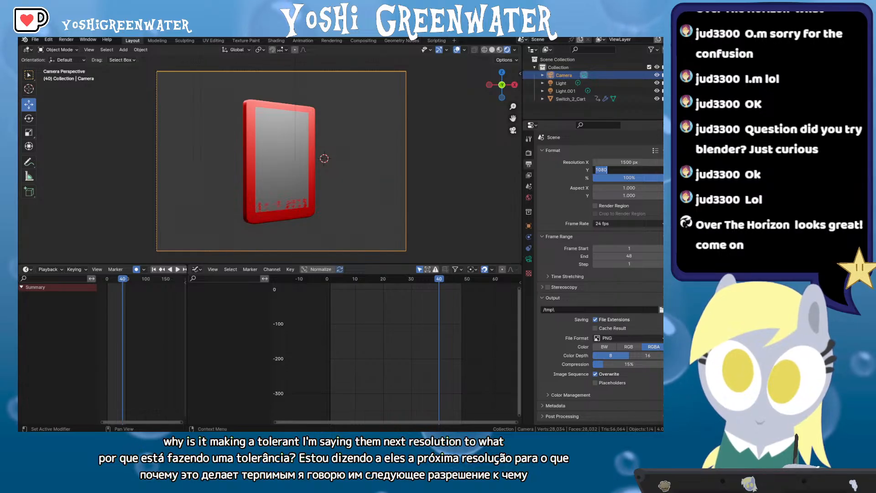
pyautogui.press('Return')
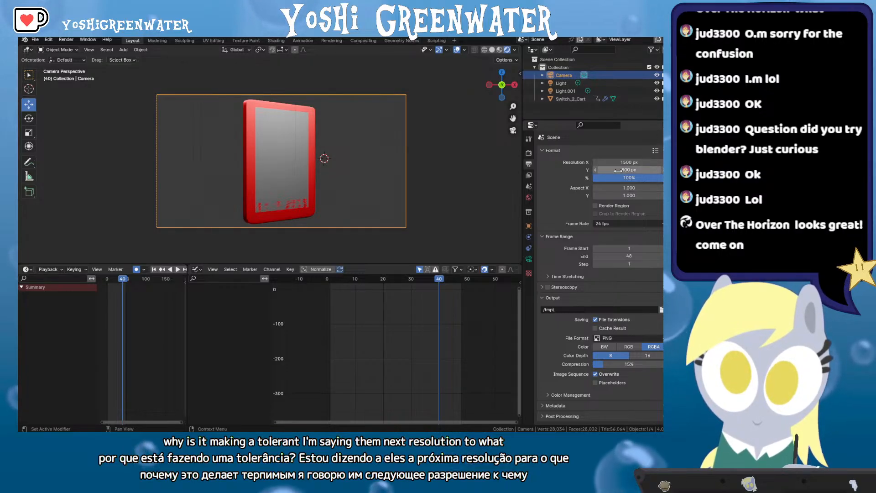
pyautogui.moveTo(617, 170); pyautogui.dragTo(645, 195)
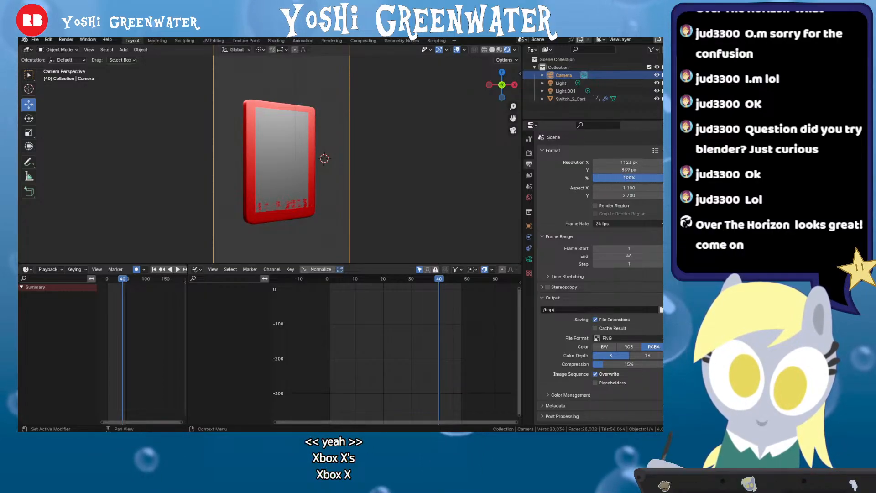
pyautogui.moveTo(615, 162)
pyautogui.mouseDown()
pyautogui.moveTo(593, 169)
pyautogui.moveTo(616, 170)
pyautogui.moveTo(586, 163)
pyautogui.moveTo(623, 165)
pyautogui.moveTo(579, 168)
pyautogui.moveTo(621, 170)
pyautogui.mouseUp()
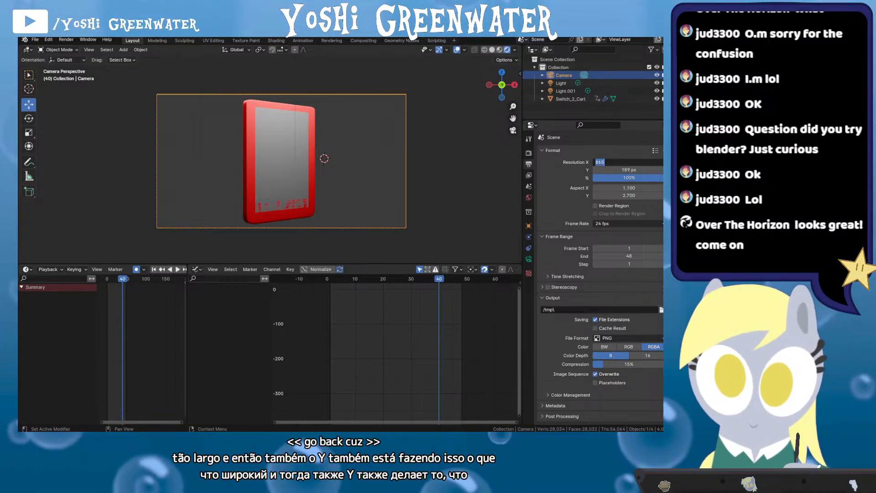
# Restore the output resolution to 1920 × 1080 px with aspect X and Y at 1, and save the file
pyautogui.write('180')
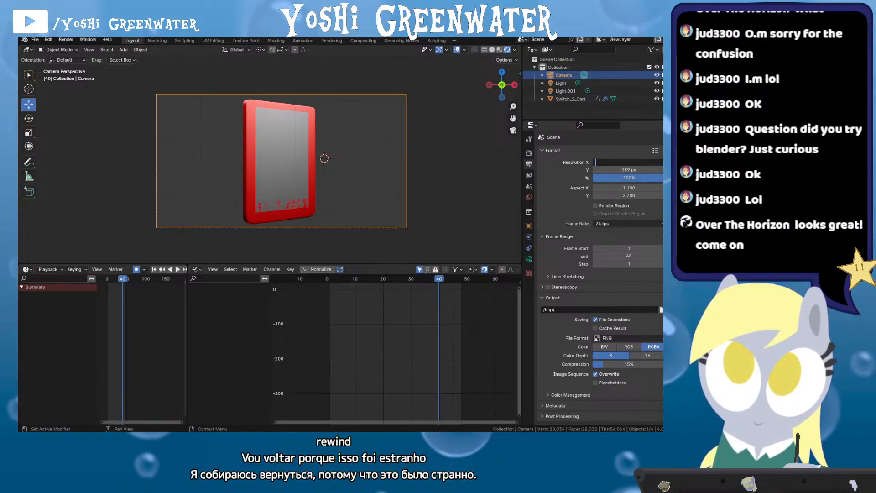
pyautogui.write('0')
pyautogui.press('Tab')
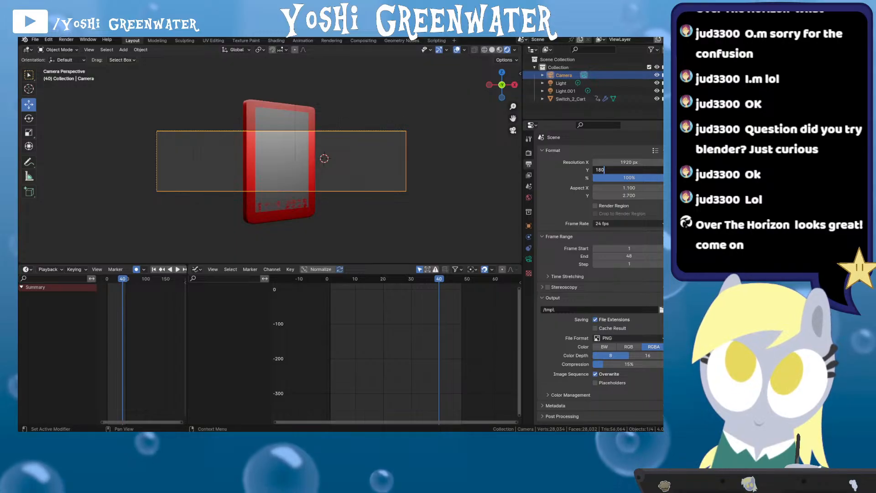
pyautogui.write('108')
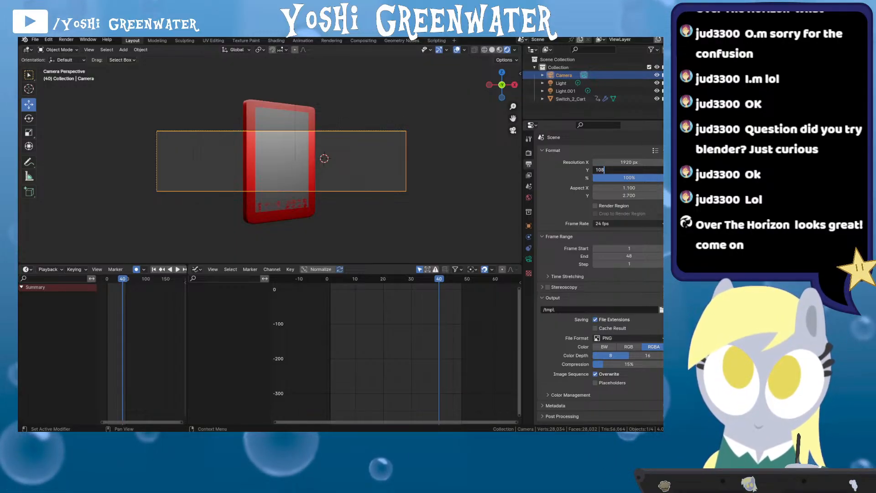
pyautogui.write('0')
pyautogui.press('Return')
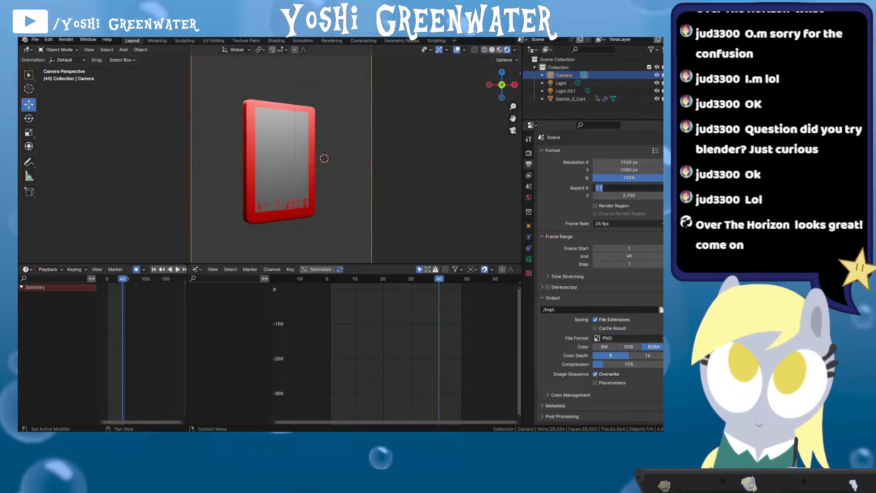
pyautogui.write('1')
pyautogui.press('Tab')
pyautogui.write('1')
pyautogui.press('Tab')
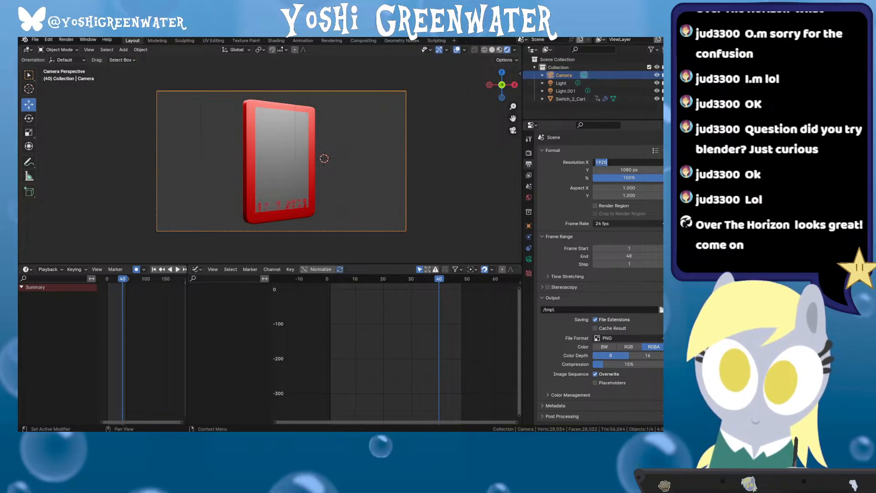
pyautogui.press('Return')
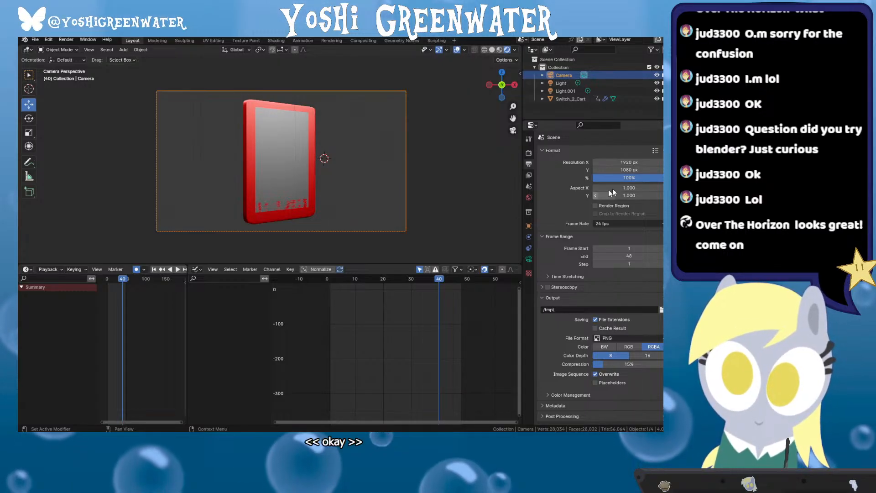
pyautogui.hotkey('ctrl', 's')
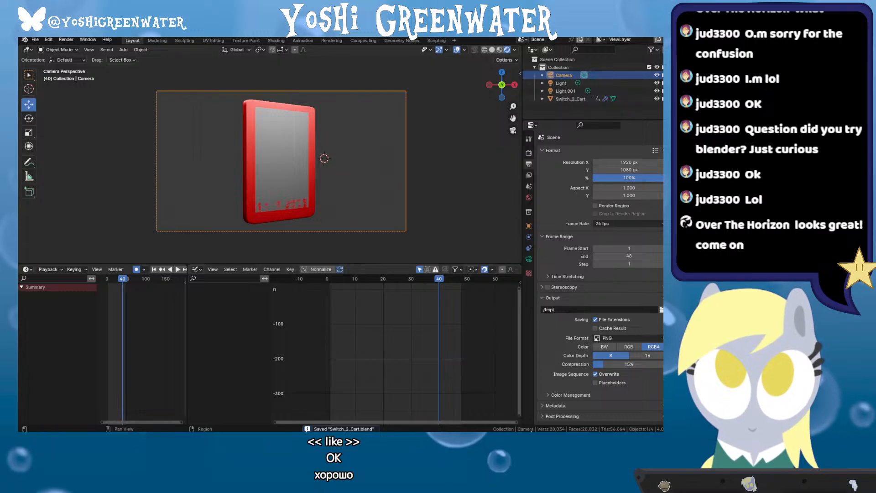
# Switch to Harmony and try the 1K preset as the scene's resolution
pyautogui.hotkey('alt', 'Tab')
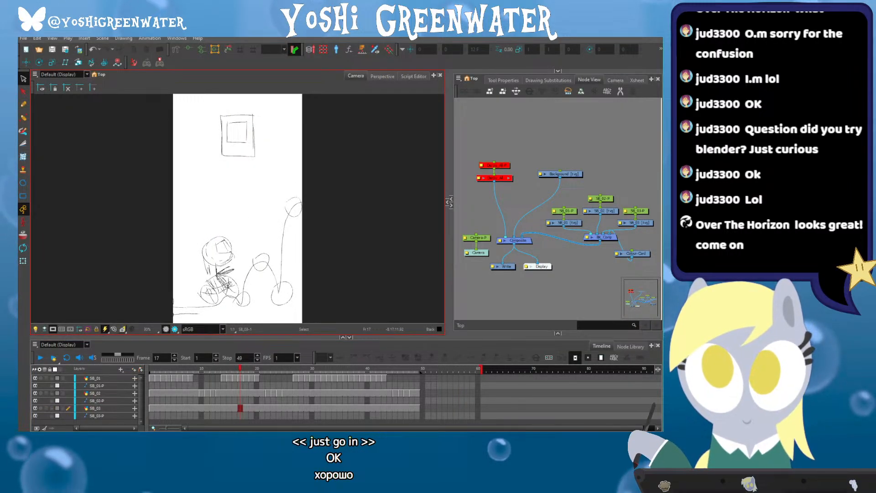
pyautogui.click(102, 38)
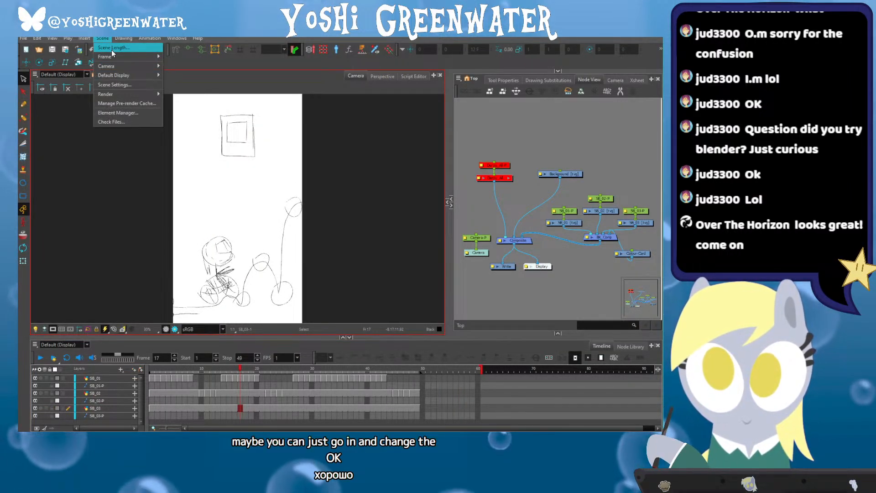
pyautogui.click(113, 85)
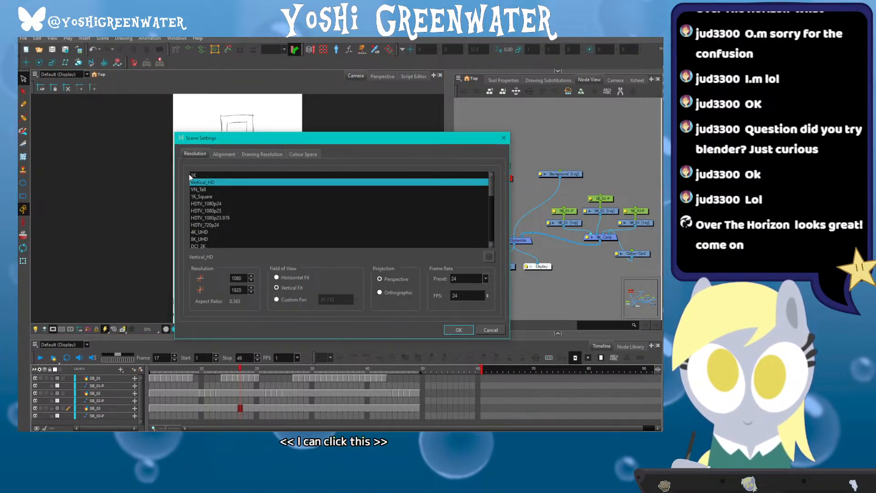
pyautogui.moveTo(199, 143); pyautogui.dragTo(205, 58)
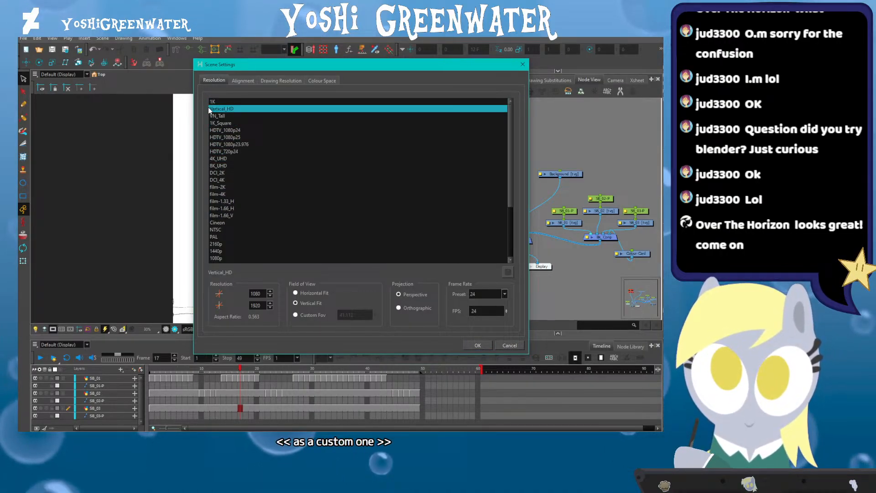
pyautogui.click(212, 101)
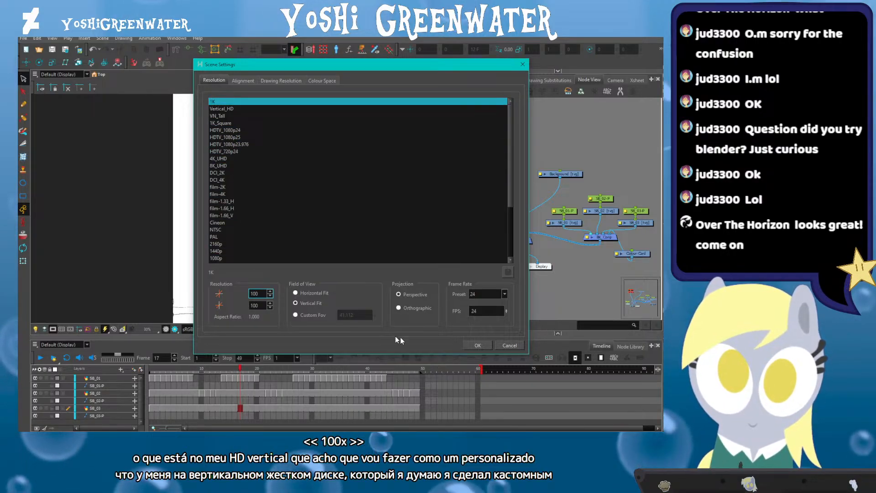
pyautogui.click(477, 346)
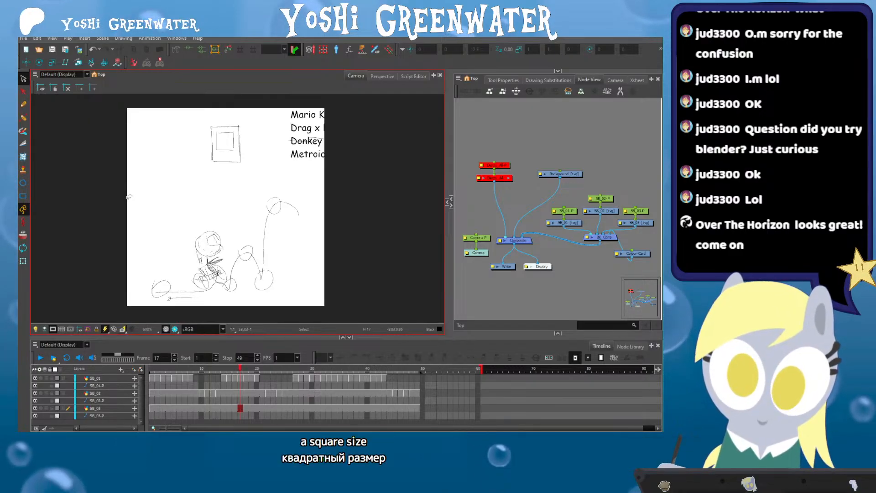
# Undo the scene resolution change and bring the sketch back into the camera view
pyautogui.hotkey('ctrl', 'z')
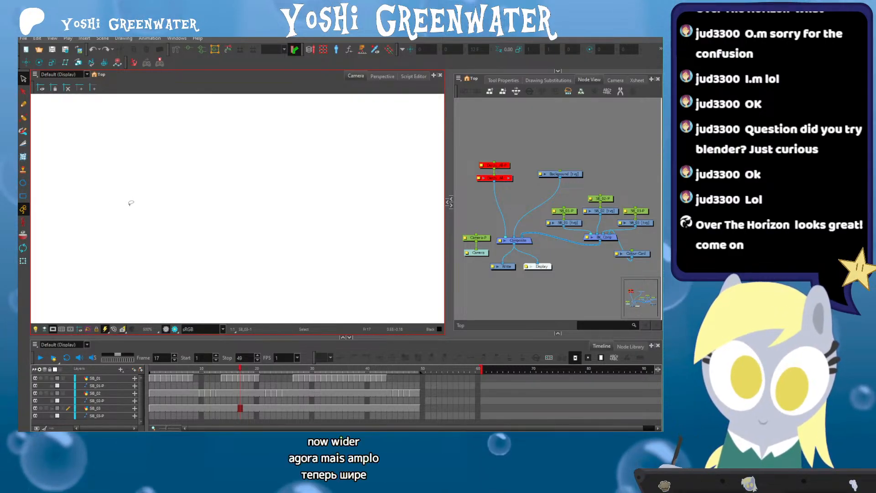
pyautogui.scroll(-8, 131, 203)
pyautogui.hotkey('shift', 'm')
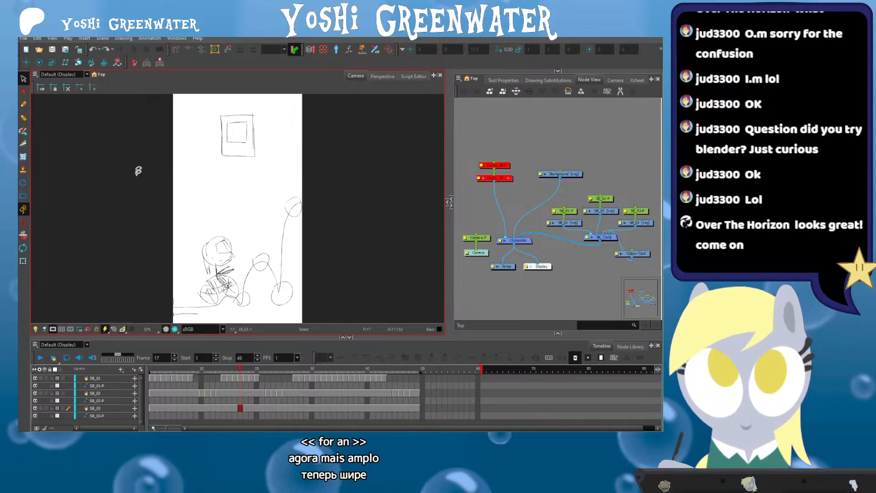
# Return to Blender and save the cartridge file
pyautogui.click(417, 430)
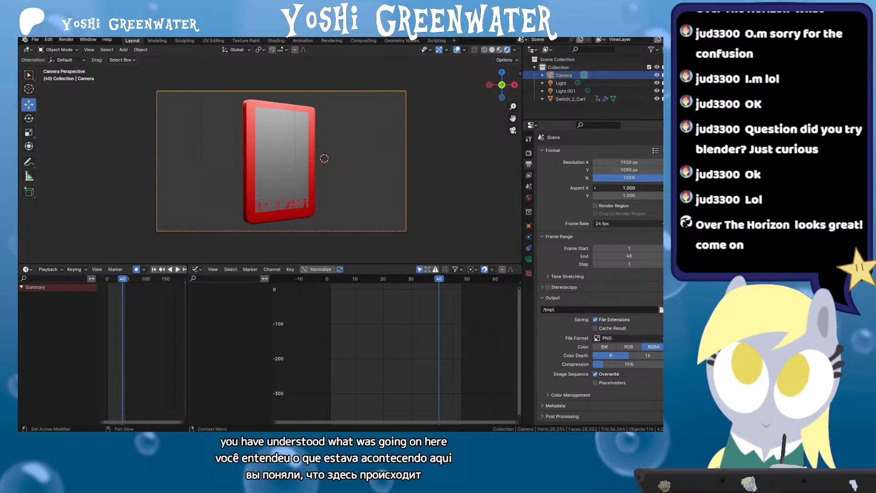
pyautogui.moveTo(628, 188); pyautogui.dragTo(596, 191)
pyautogui.scroll(1, 253, 169)
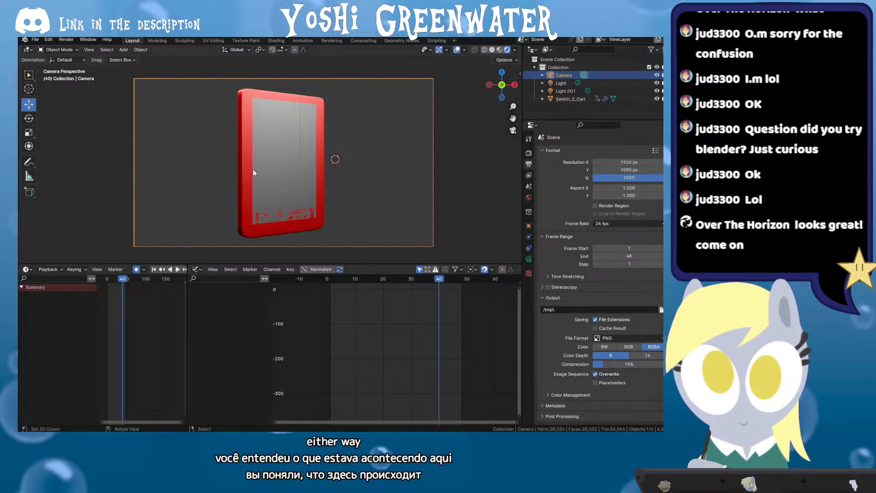
pyautogui.hotkey('ctrl', 's')
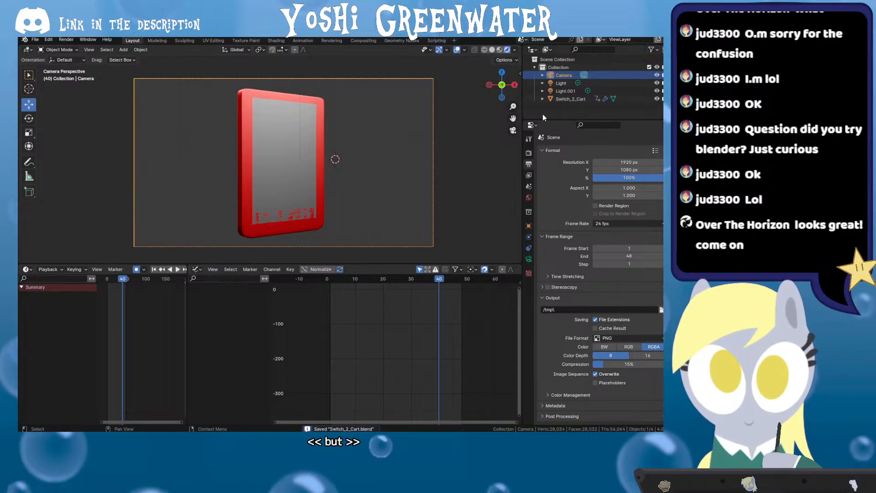
# Open the Shading workspace, give the file browser's space to the 3D view, and select the cartridge with its material nodes in view
pyautogui.click(409, 145)
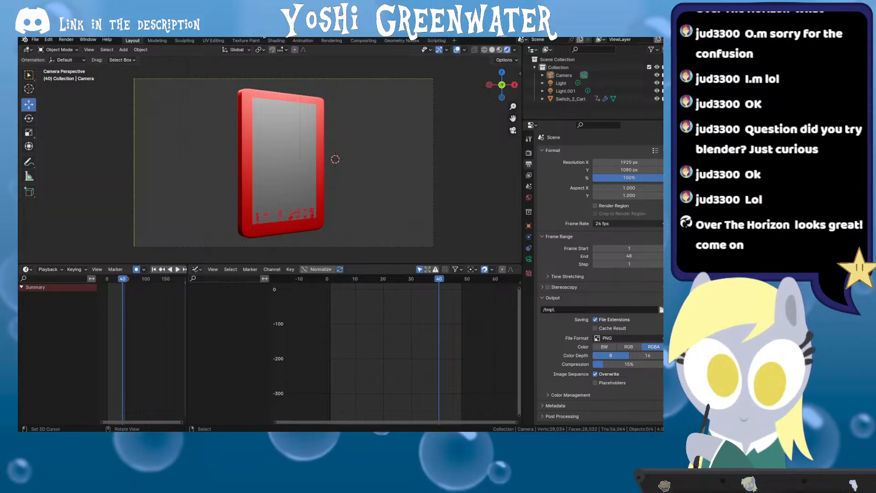
pyautogui.click(275, 40)
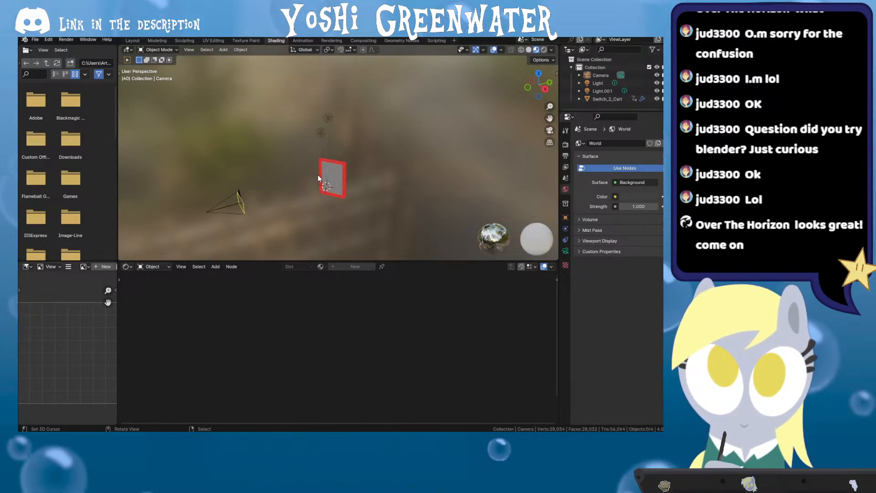
pyautogui.scroll(4, 318, 178)
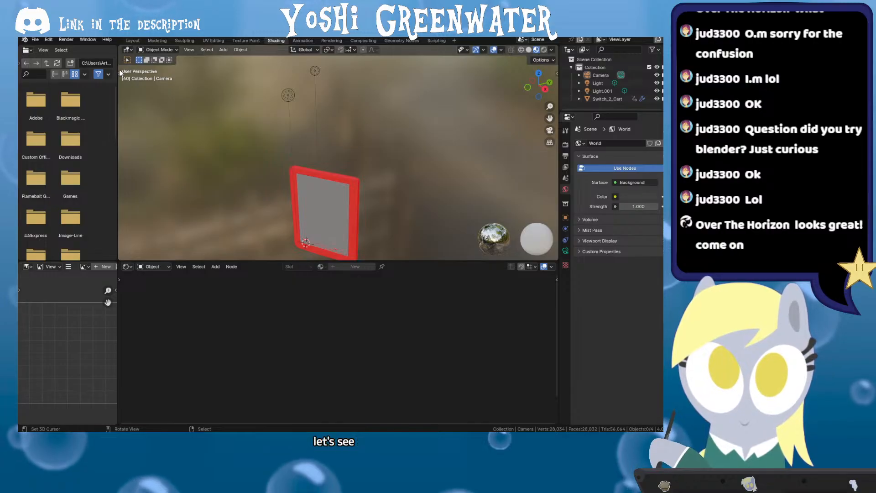
pyautogui.moveTo(117, 45); pyautogui.dragTo(56, 53)
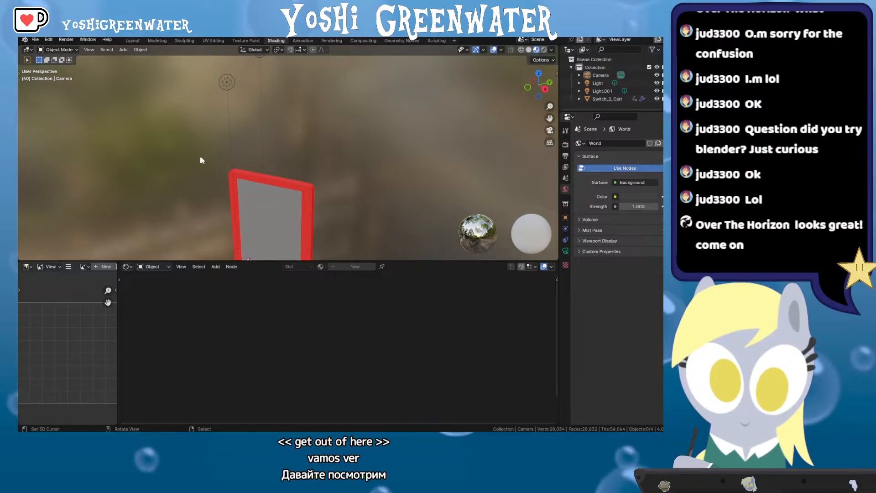
pyautogui.click(268, 215)
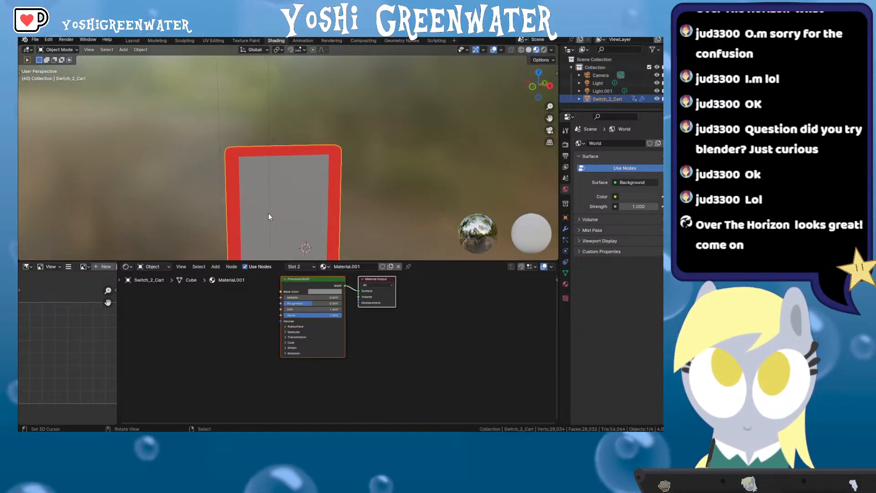
pyautogui.press('KP_Decimal')
pyautogui.press('Home')
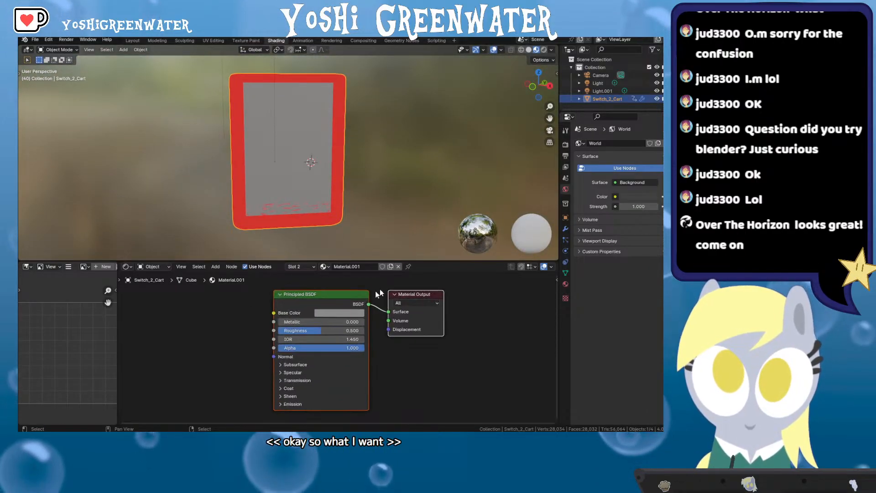
# Rename the cartridge's grey label material Game_Pic and its body material Red
pyautogui.click(565, 284)
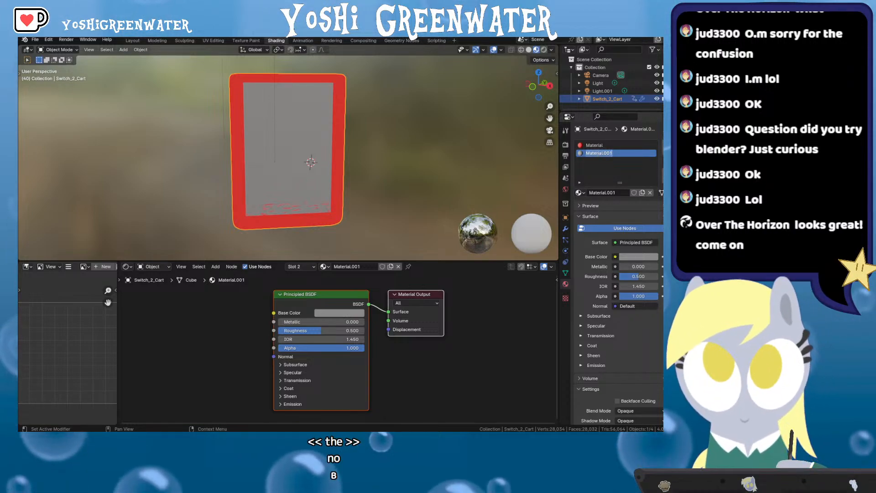
pyautogui.write('Game_P')
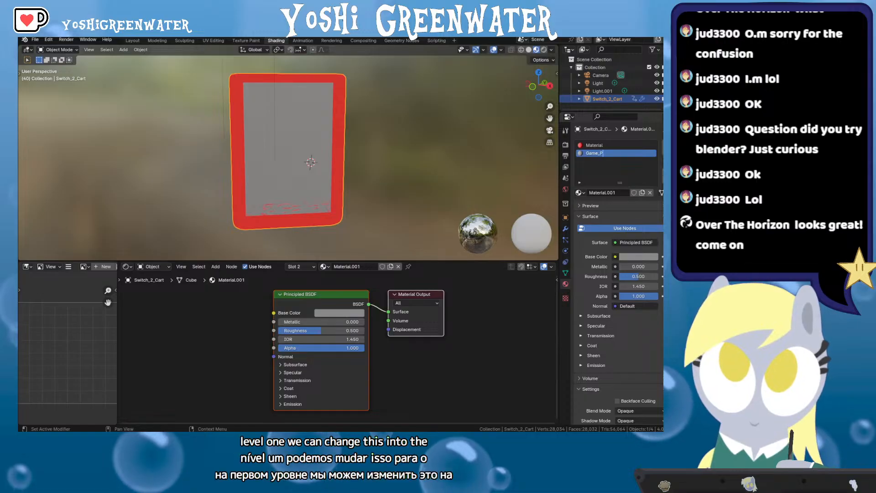
pyautogui.write('ic')
pyautogui.press('Return')
pyautogui.click(594, 144)
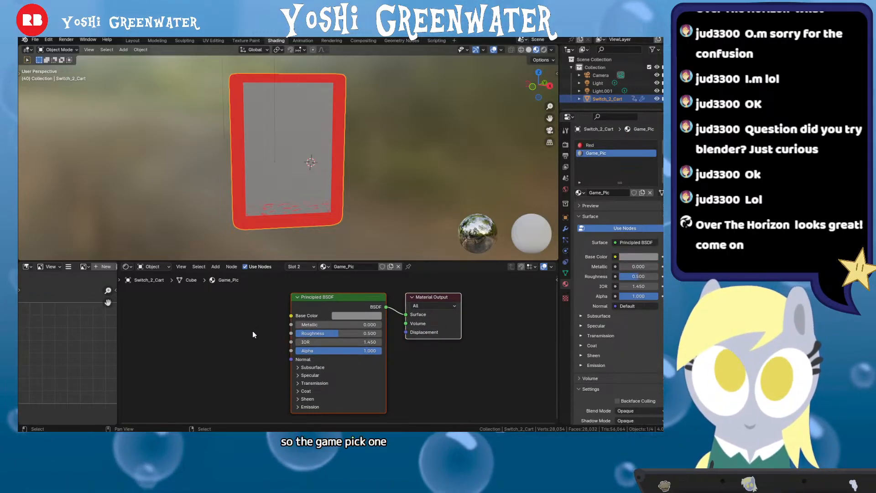
# Add an Image Texture node with cinmiku.png to Game_Pic and link its Color and Alpha to the Principled BSDF
pyautogui.hotkey('shift', 'a')
pyautogui.write('im')
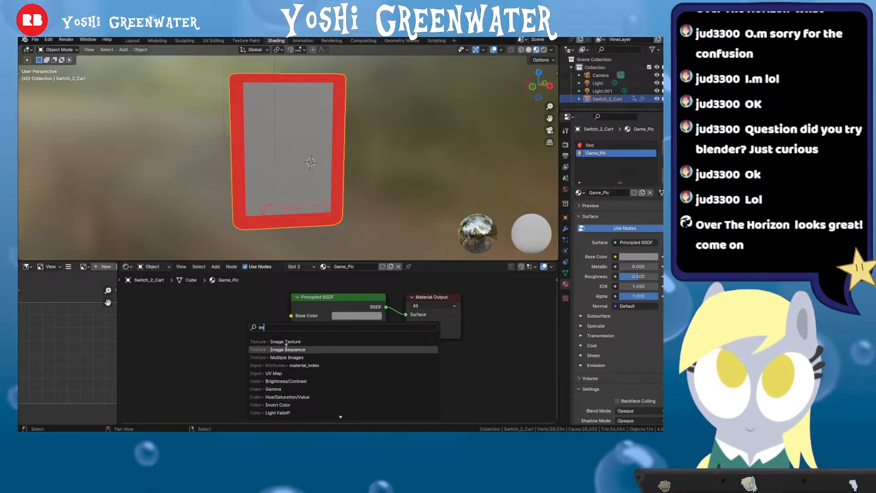
pyautogui.press('Return')
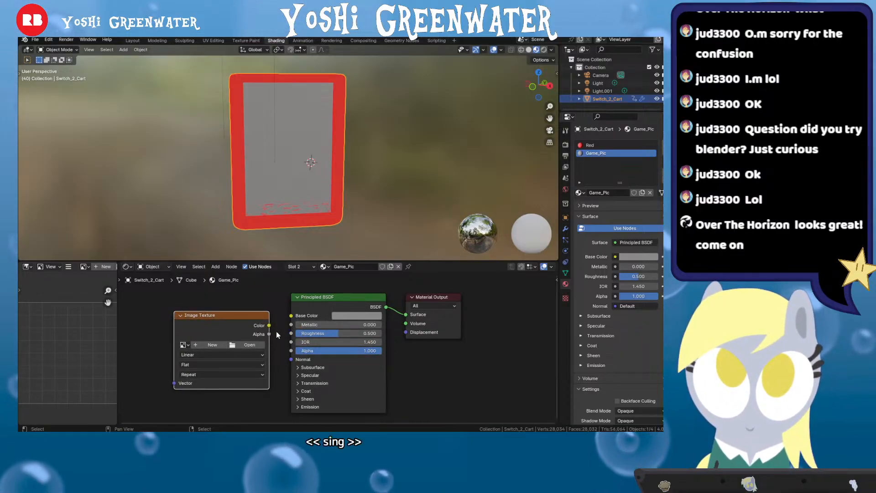
pyautogui.moveTo(286, 318); pyautogui.dragTo(292, 351)
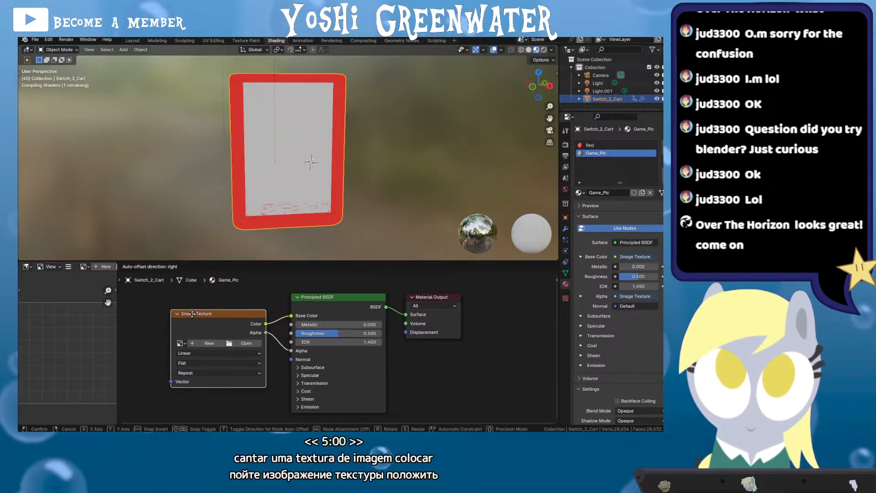
pyautogui.moveTo(198, 318); pyautogui.dragTo(192, 316)
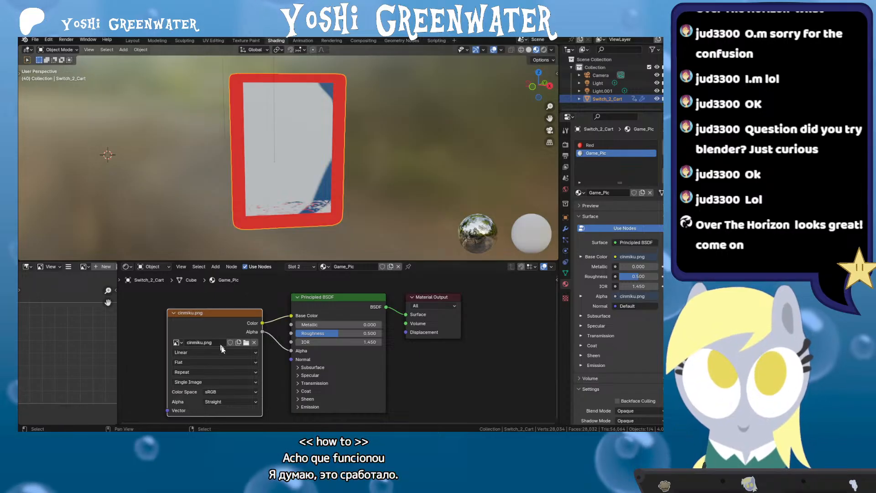
# Widen and heighten the image editor beside the shader nodes, keeping the material nodes in view
pyautogui.moveTo(178, 342); pyautogui.dragTo(236, 343)
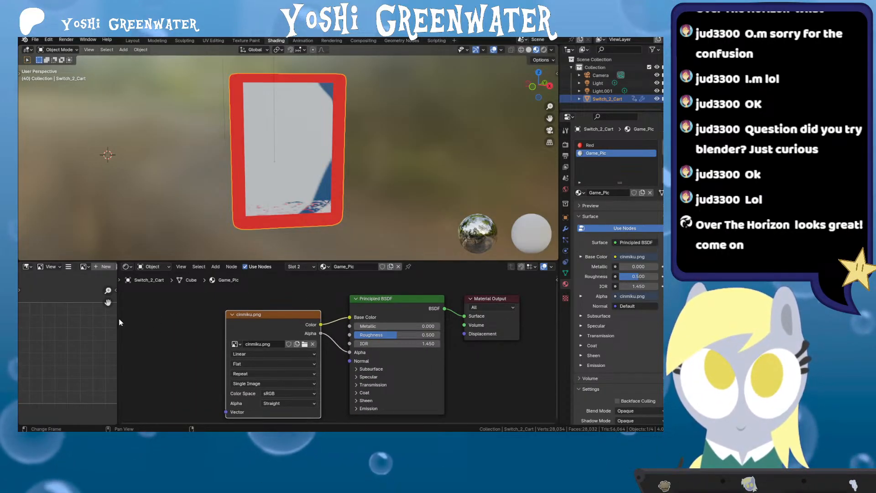
pyautogui.moveTo(118, 312); pyautogui.dragTo(210, 312)
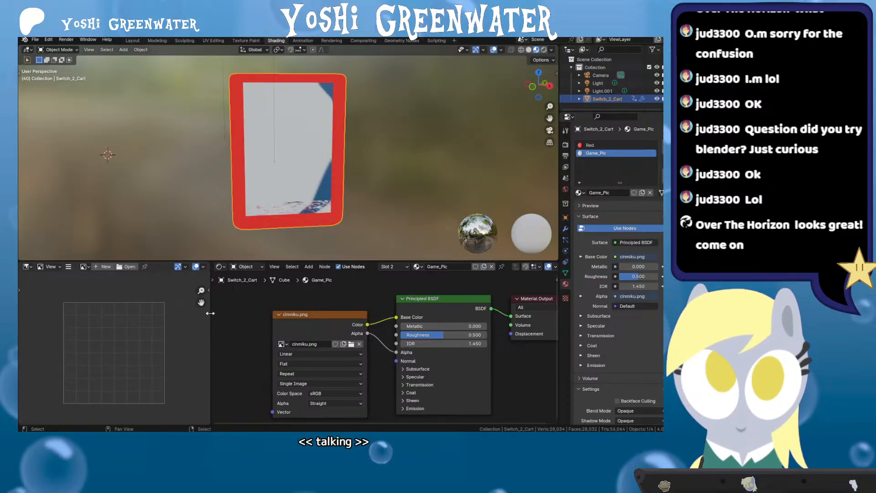
pyautogui.moveTo(169, 259); pyautogui.dragTo(169, 210)
# Select all of the cartridge's faces in Edit Mode and change the image editor to a UV Editor
pyautogui.press('Tab')
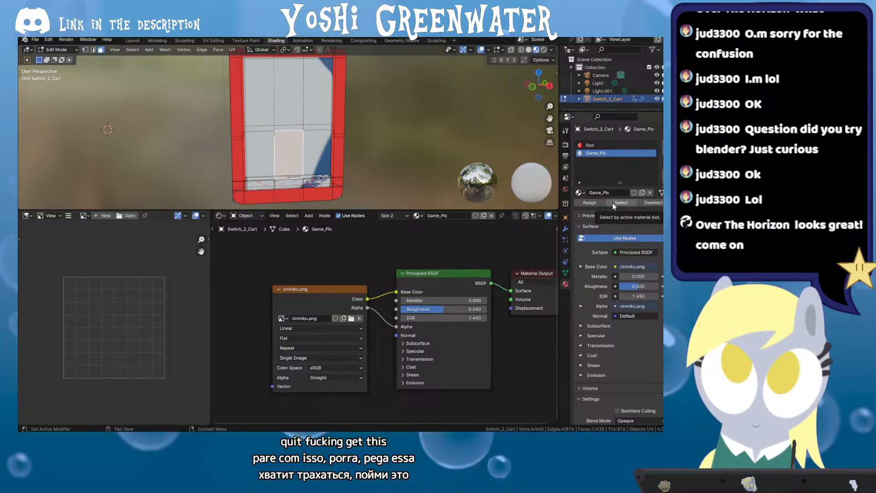
pyautogui.rightClick(603, 152)
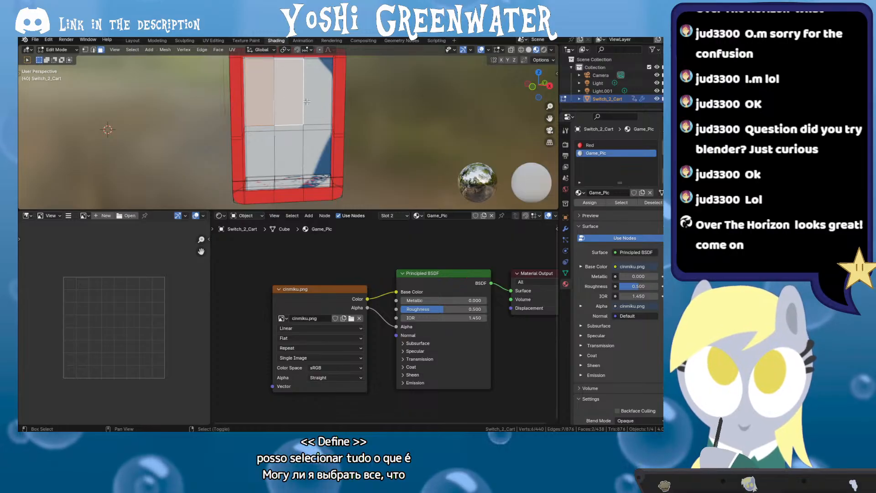
pyautogui.click(309, 131)
pyautogui.press('a')
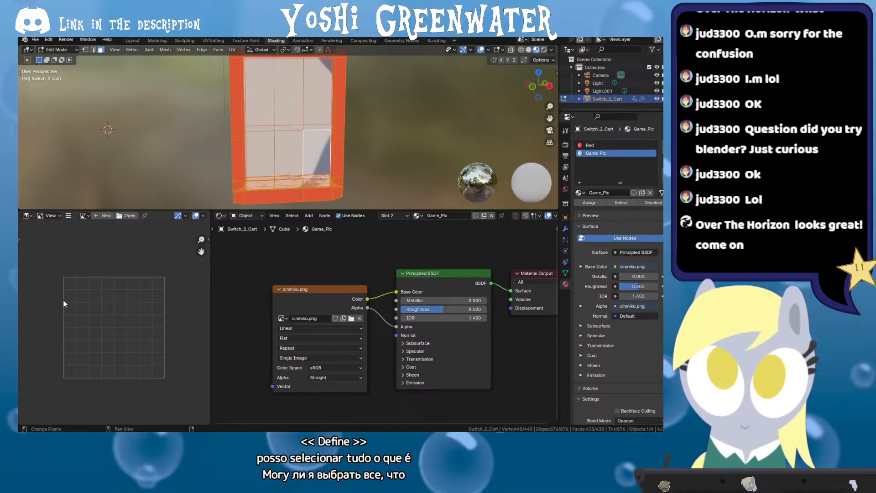
pyautogui.click(26, 215)
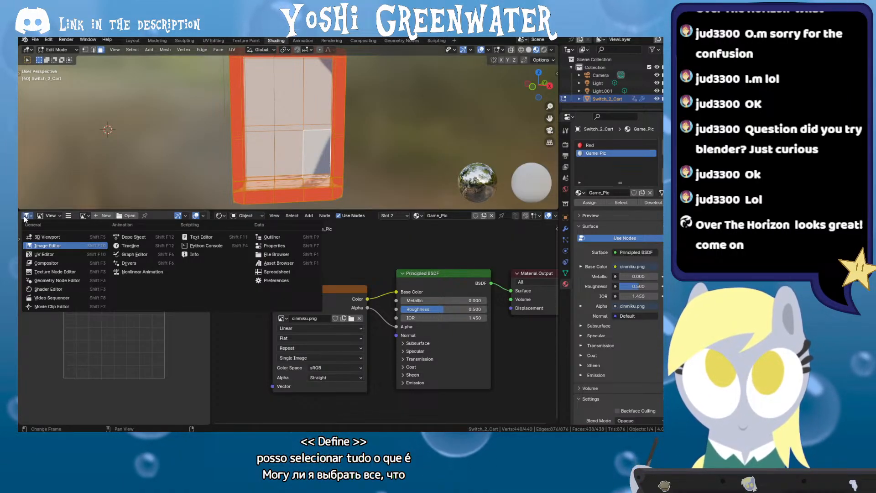
pyautogui.click(78, 254)
# Select the whole UV layout, scale it up well beyond the cinmiku.png picture, and shift it over the image
pyautogui.scroll(-5, 78, 256)
pyautogui.scroll(2, 117, 319)
pyautogui.press('a')
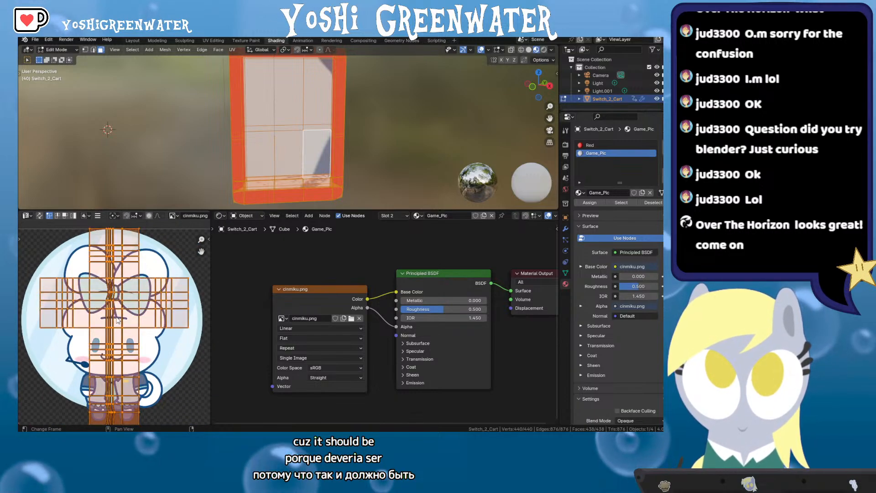
pyautogui.press('s')
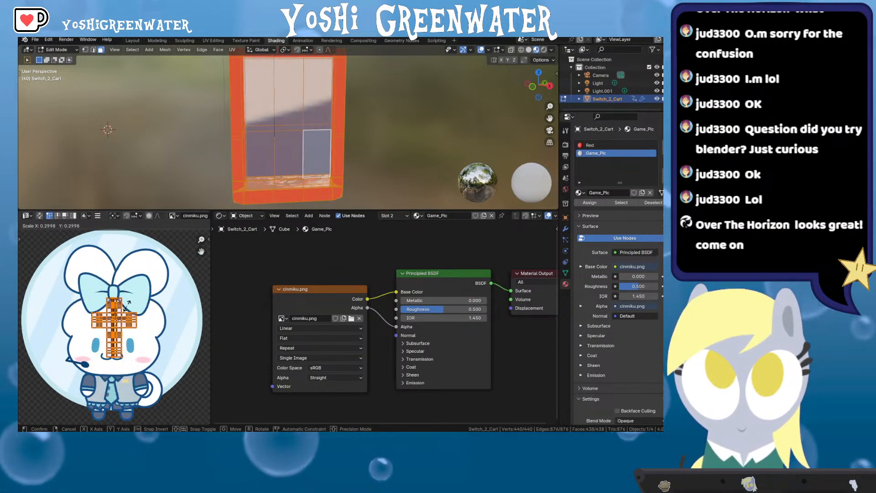
pyautogui.click(128, 401)
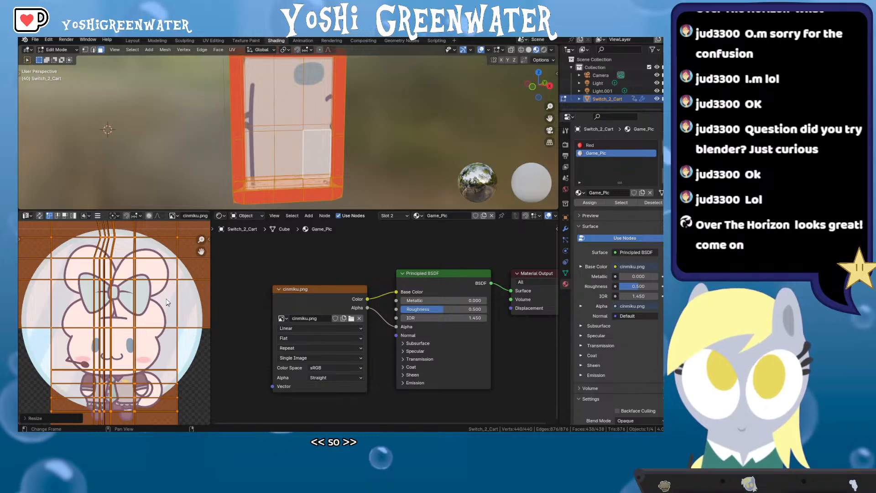
pyautogui.scroll(-5, 166, 302)
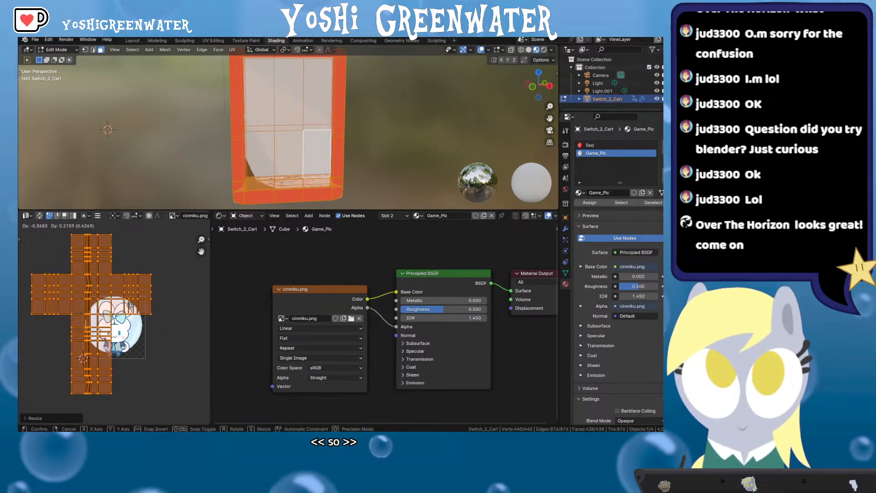
pyautogui.click(142, 319)
# Unwrap all of the cartridge's faces, scale the new UV layout well beyond the cinmiku.png picture, and shift it over the image
pyautogui.press('u')
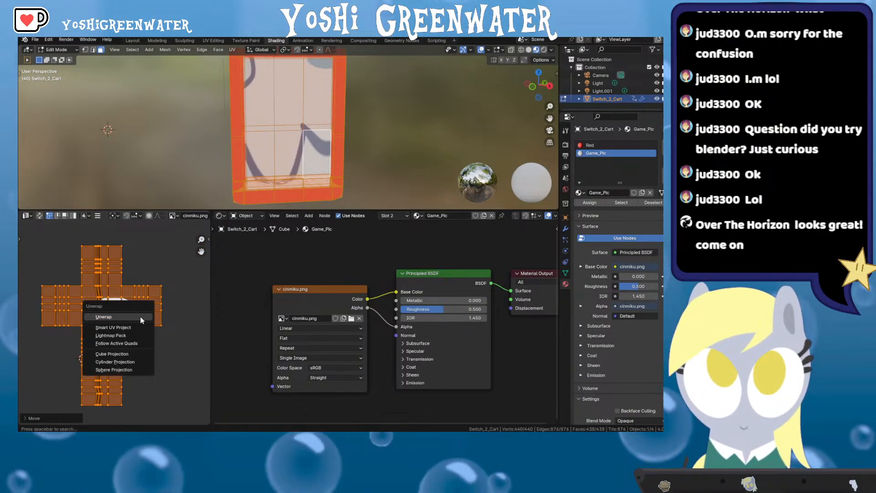
pyautogui.click(141, 319)
pyautogui.press('s')
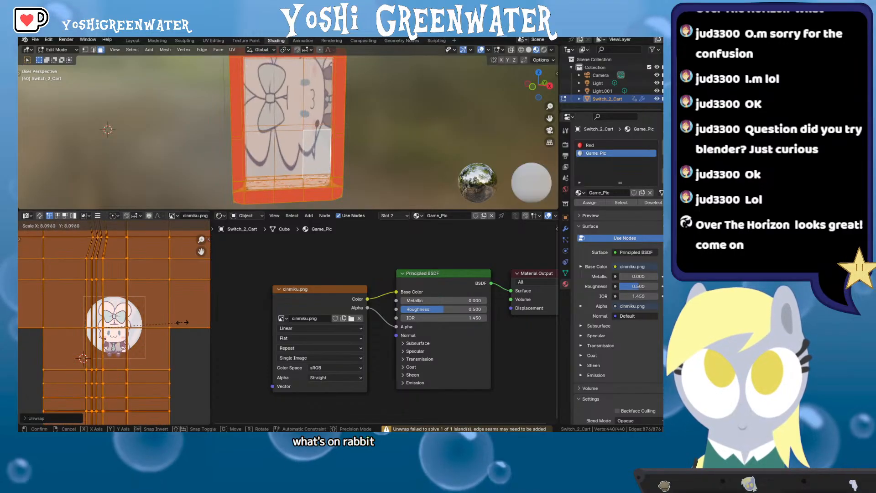
pyautogui.click(158, 304)
pyautogui.press('g')
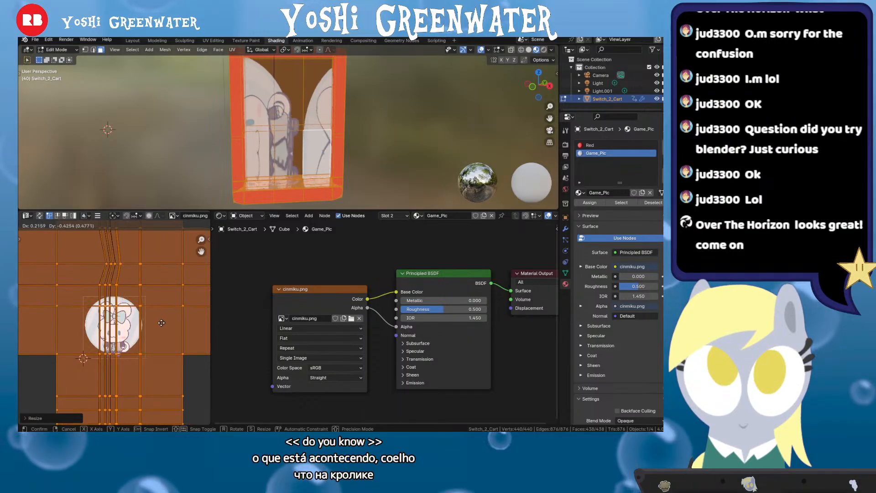
pyautogui.click(154, 325)
# Rotate the UV layout by 90 degrees and move it so the character stands upright on the label
pyautogui.write('r')
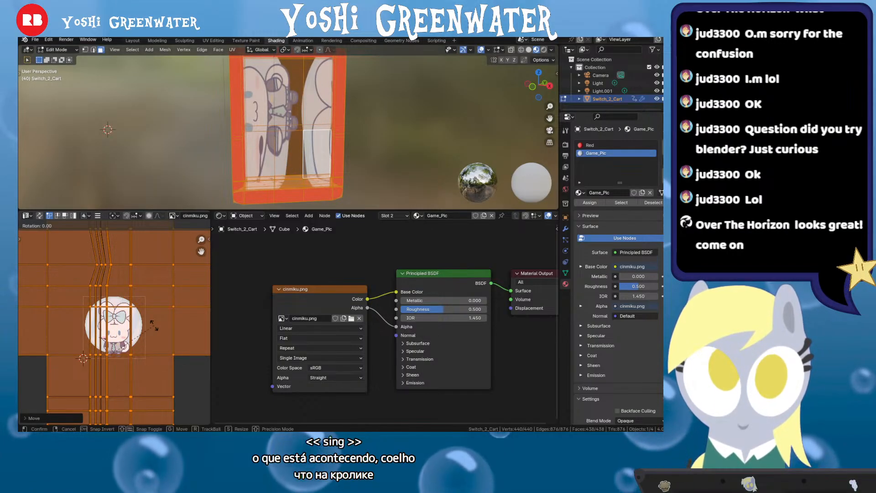
pyautogui.write('90')
pyautogui.press('Return')
pyautogui.press('g')
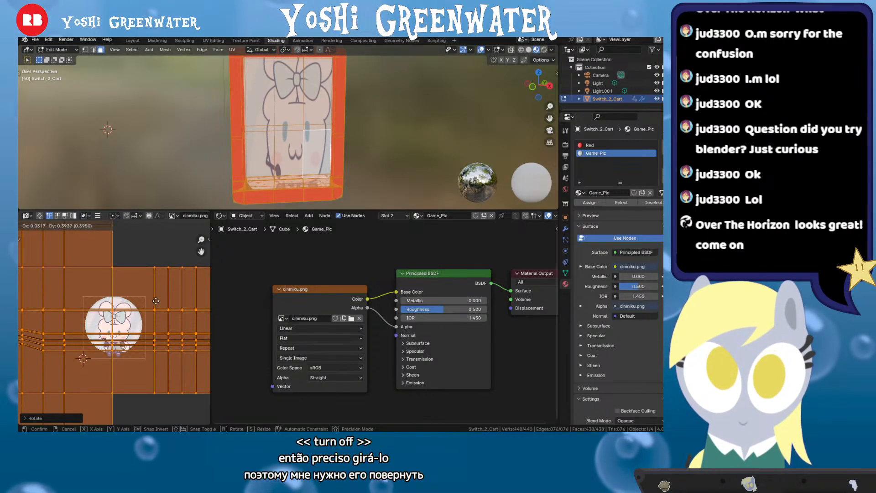
pyautogui.click(155, 299)
pyautogui.scroll(-1, 302, 112)
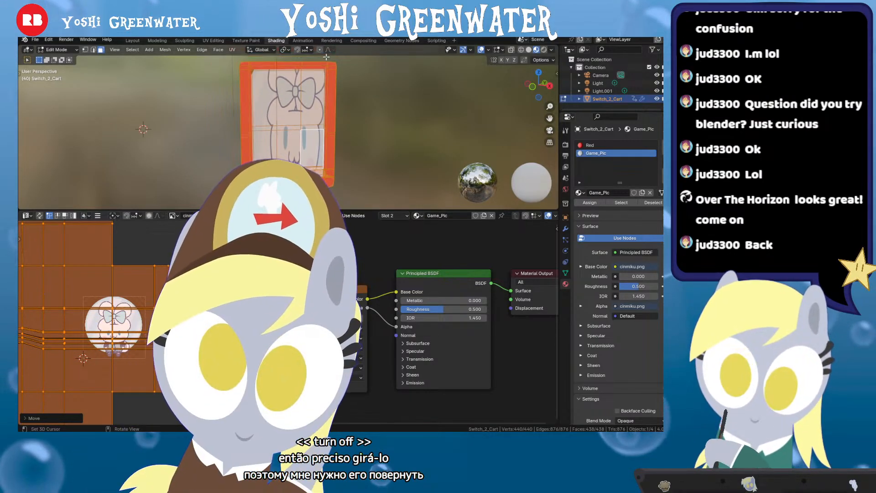
pyautogui.moveTo(303, 112); pyautogui.dragTo(305, 117)
pyautogui.scroll(1, 305, 118)
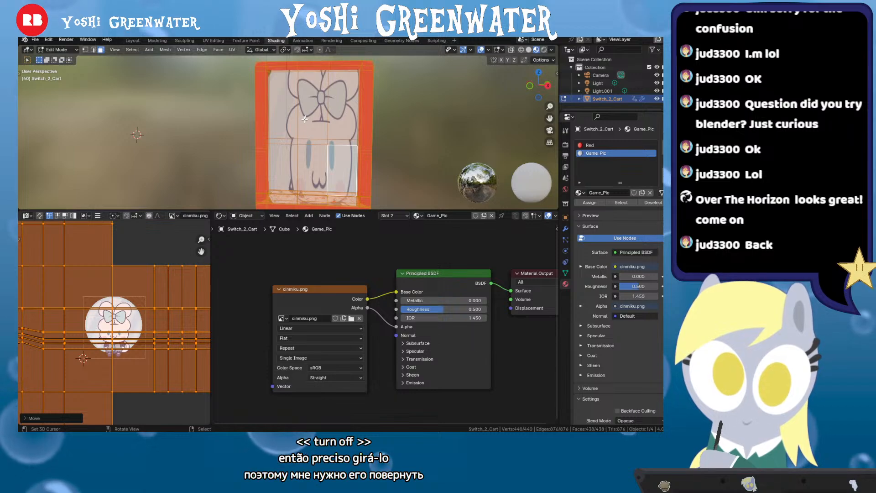
# Rescale the UV layout and shift it around the picture to fit the character within the label
pyautogui.press('s')
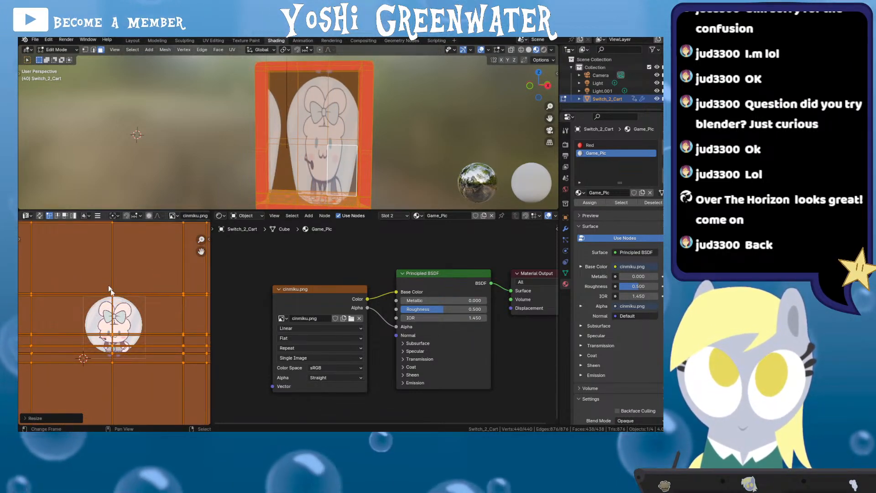
pyautogui.press('g')
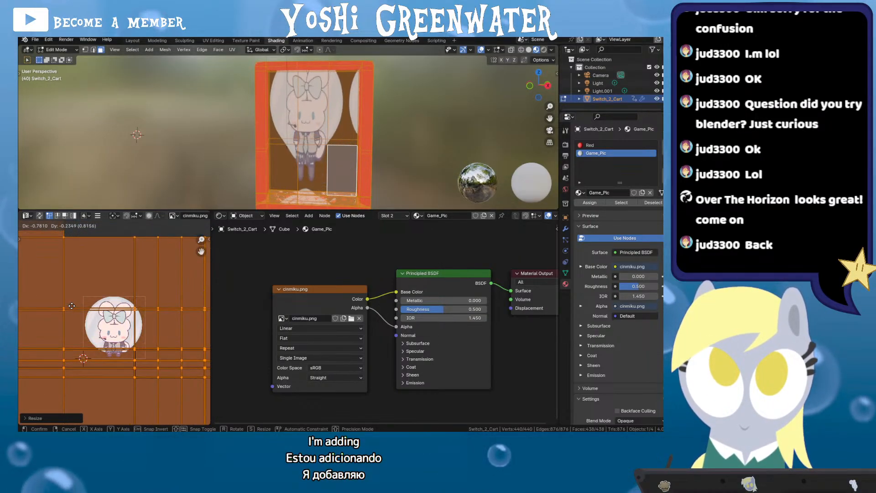
pyautogui.press('g')
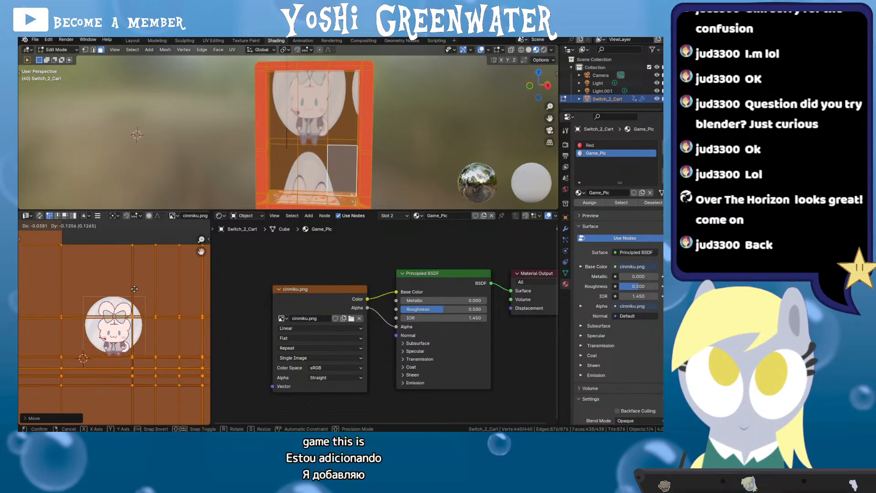
pyautogui.click(133, 297)
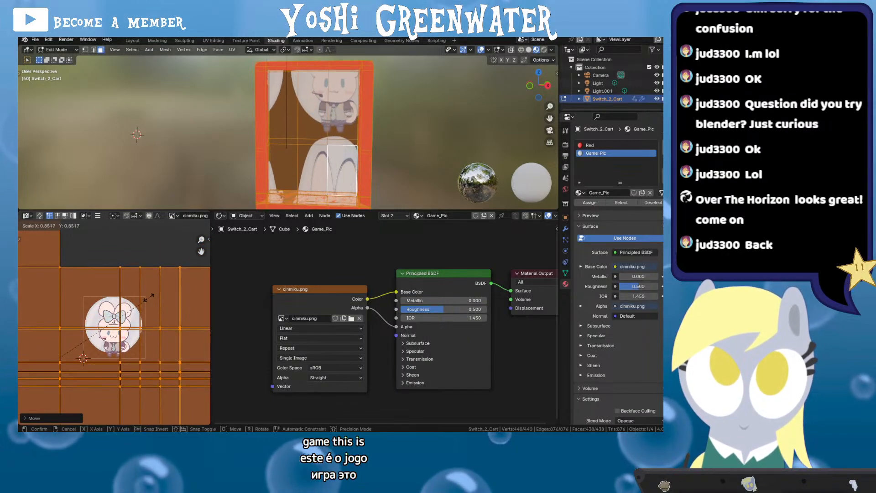
pyautogui.click(132, 301)
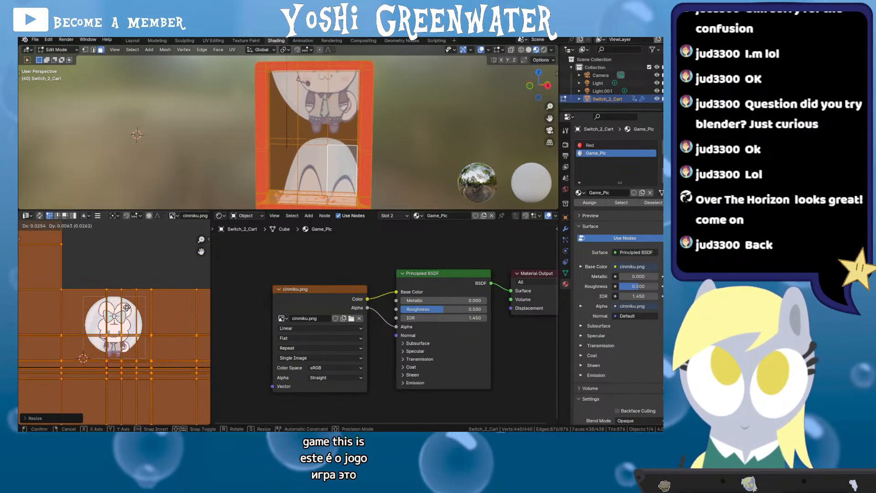
# Move the UV layout so the character's face and bow fill the label, scale it slightly, and return to Object Mode
pyautogui.press('g')
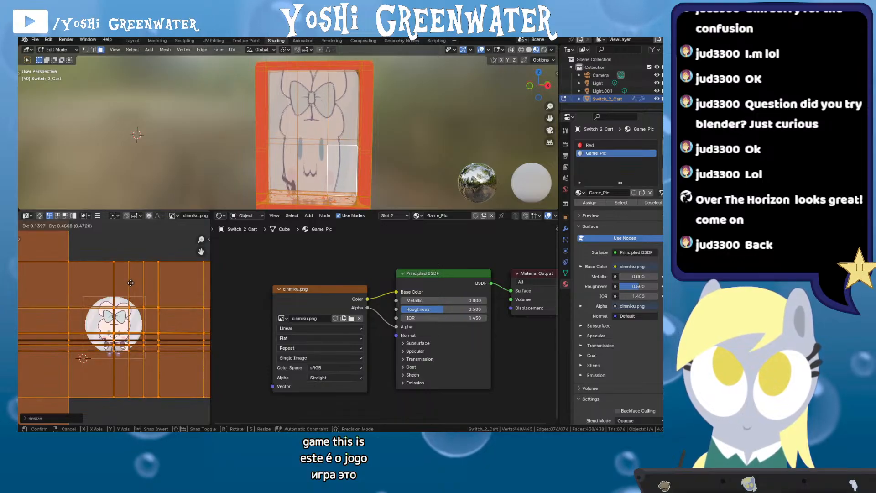
pyautogui.click(158, 282)
pyautogui.press('s')
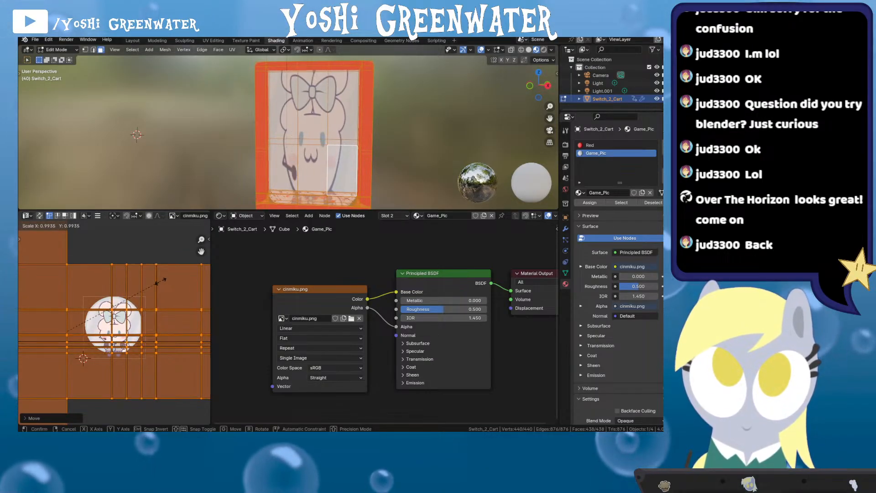
pyautogui.click(160, 281)
pyautogui.press('Tab')
pyautogui.scroll(-1, 289, 141)
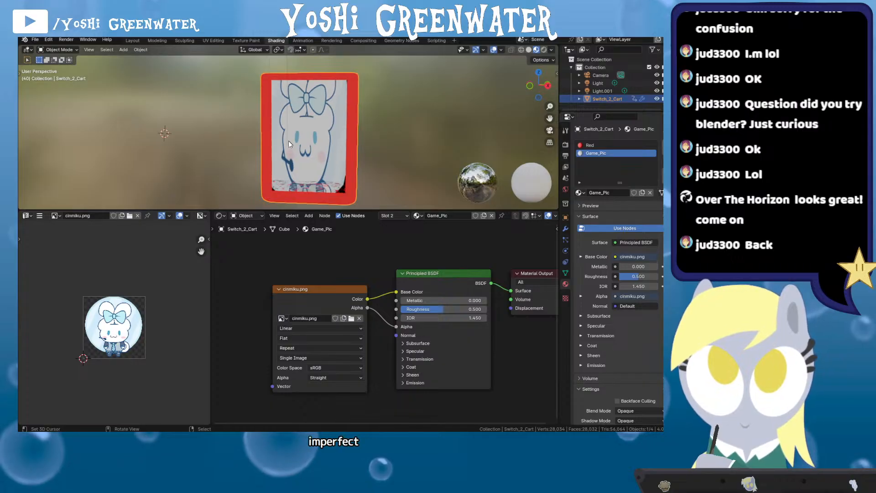
# Try the Extend extension mode on the cinmiku.png texture node and restore it to Repeat
pyautogui.moveTo(309, 136)
pyautogui.mouseDown()
pyautogui.moveTo(332, 138)
pyautogui.moveTo(296, 133)
pyautogui.moveTo(305, 142)
pyautogui.mouseUp()
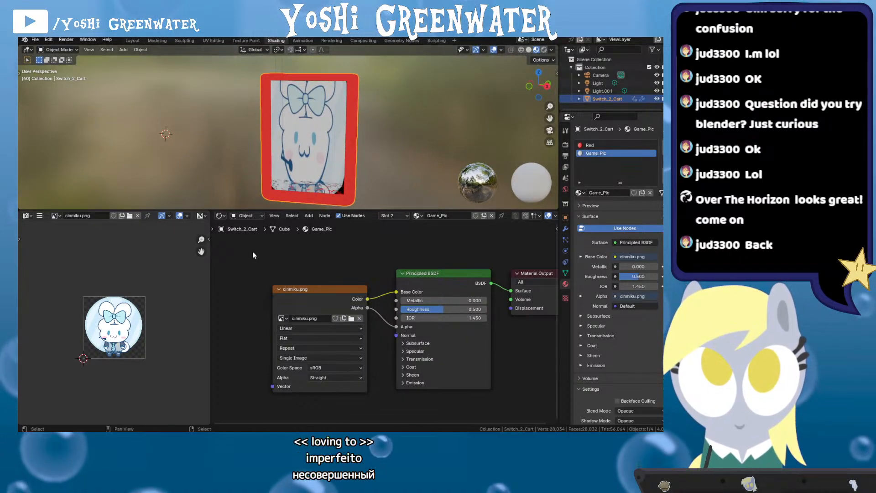
pyautogui.click(310, 329)
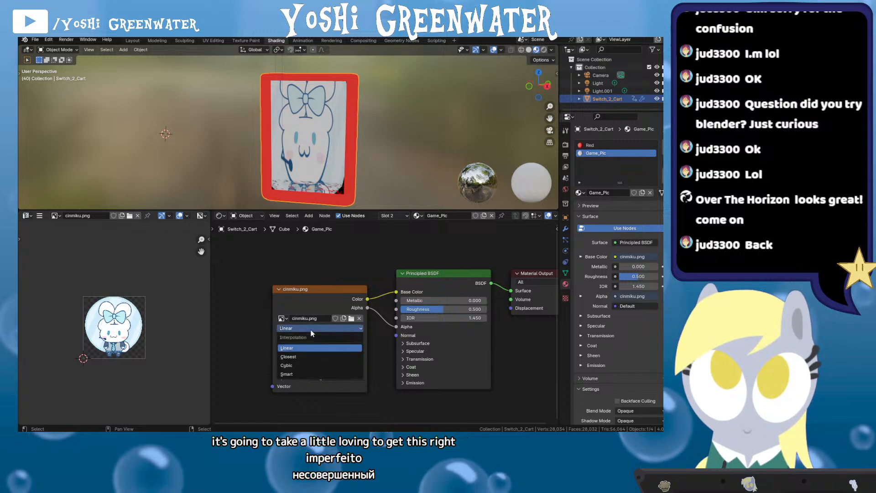
pyautogui.click(310, 329)
pyautogui.click(308, 348)
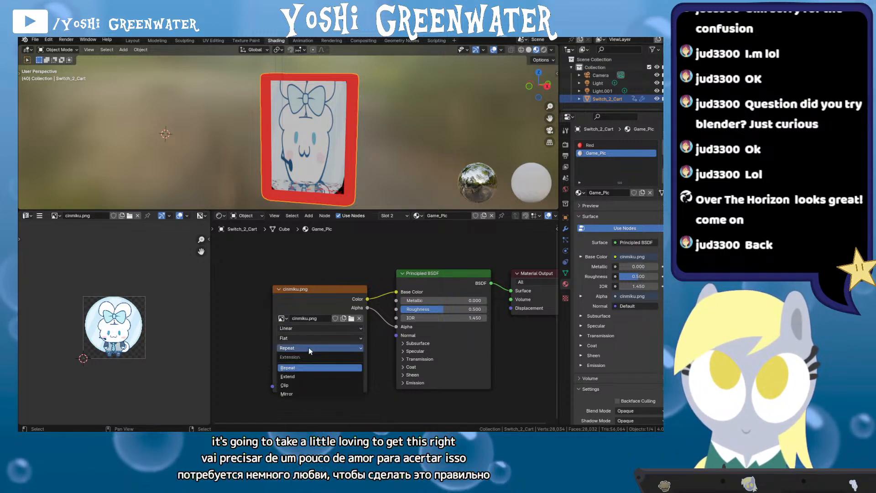
pyautogui.click(312, 377)
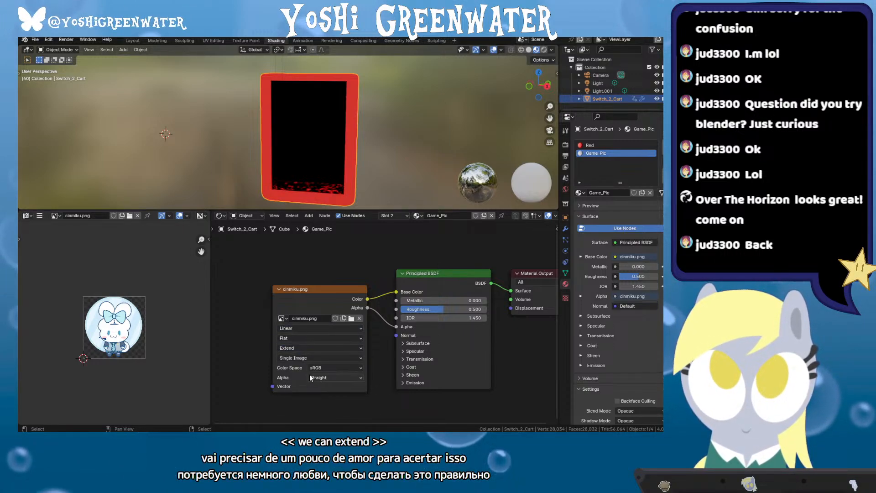
pyautogui.click(315, 349)
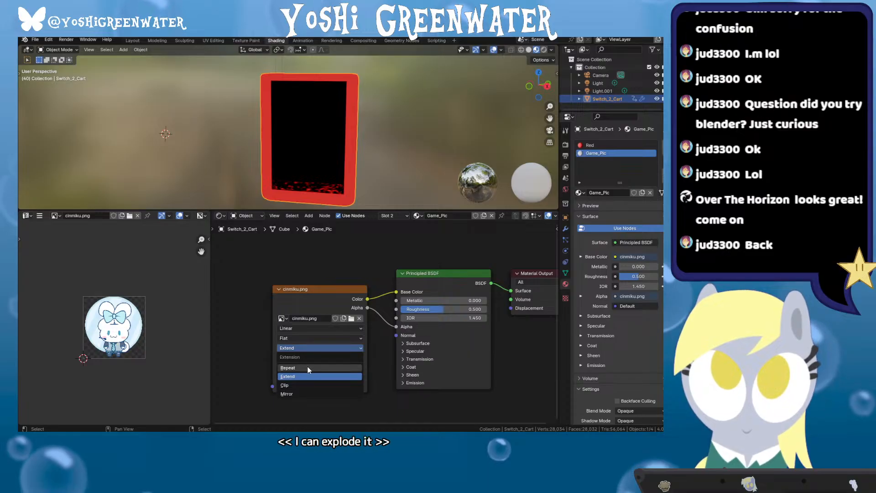
pyautogui.click(308, 369)
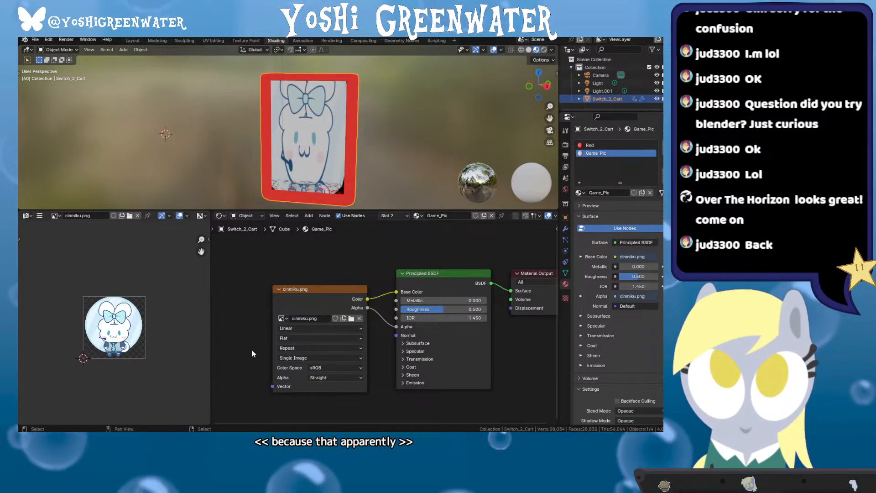
# Set the Game_Pic material's roughness to 0 and save the file
pyautogui.moveTo(443, 308); pyautogui.dragTo(397, 309)
pyautogui.hotkey('ctrl', 's')
pyautogui.moveTo(351, 191); pyautogui.dragTo(297, 121)
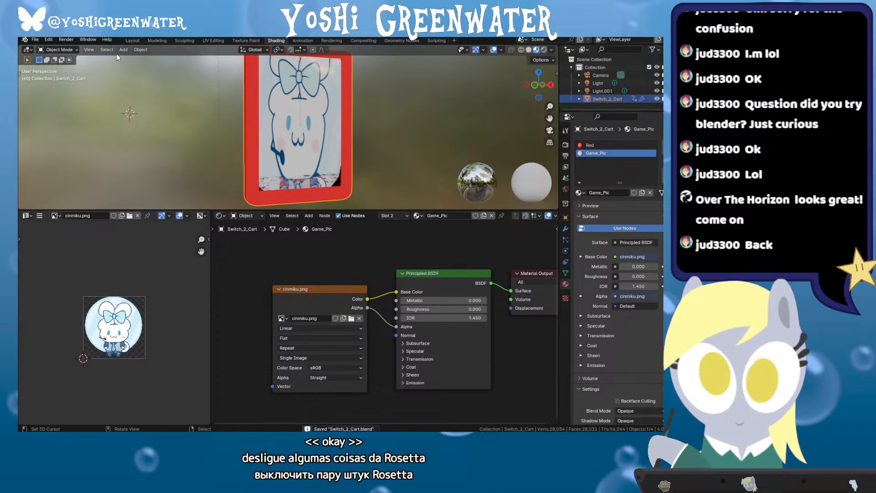
# Switch to the Layout workspace and play back the cartridge's spin through the camera to check the textured label
pyautogui.click(132, 40)
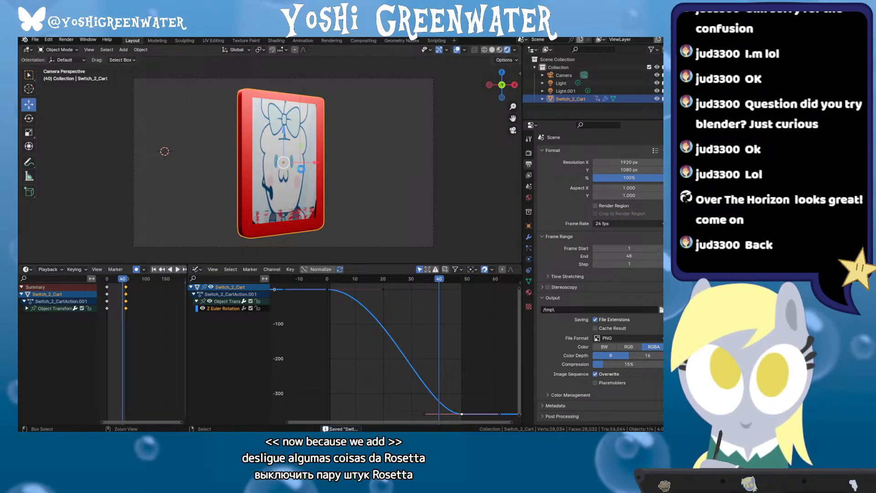
pyautogui.press('space')
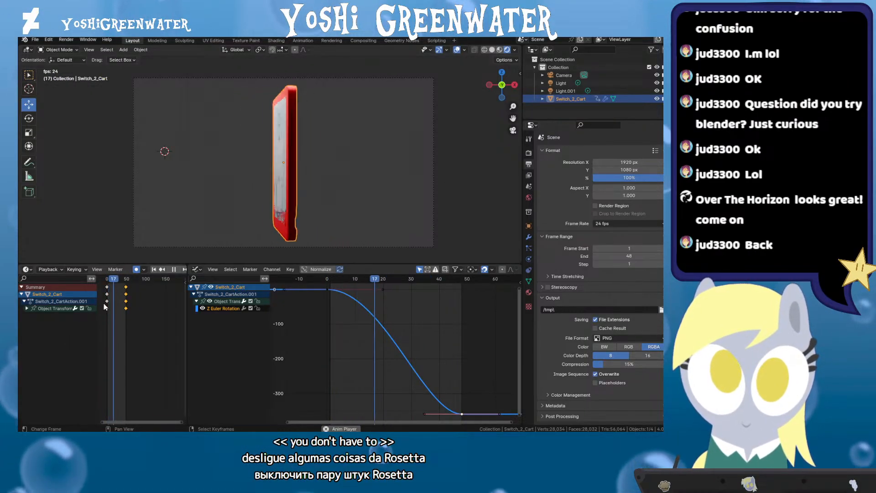
pyautogui.scroll(2, 107, 306)
pyautogui.moveTo(106, 306); pyautogui.dragTo(151, 331)
pyautogui.scroll(7, 154, 333)
pyautogui.scroll(2, 125, 324)
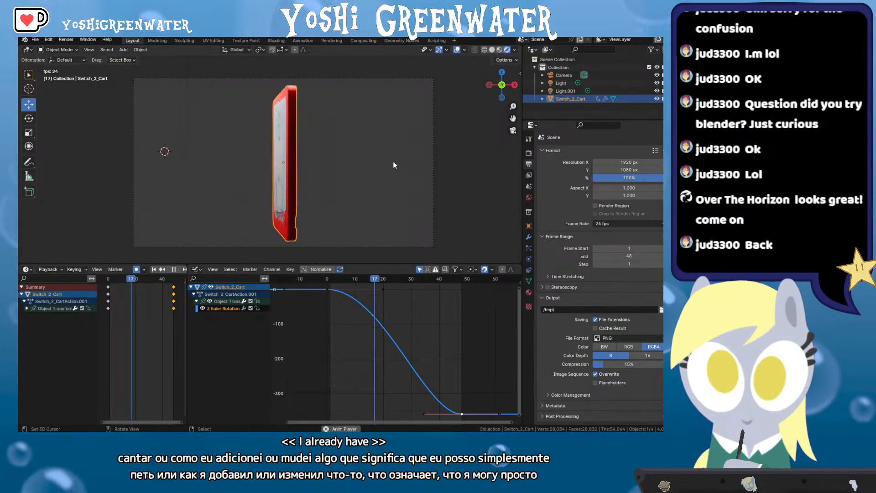
pyautogui.press('space')
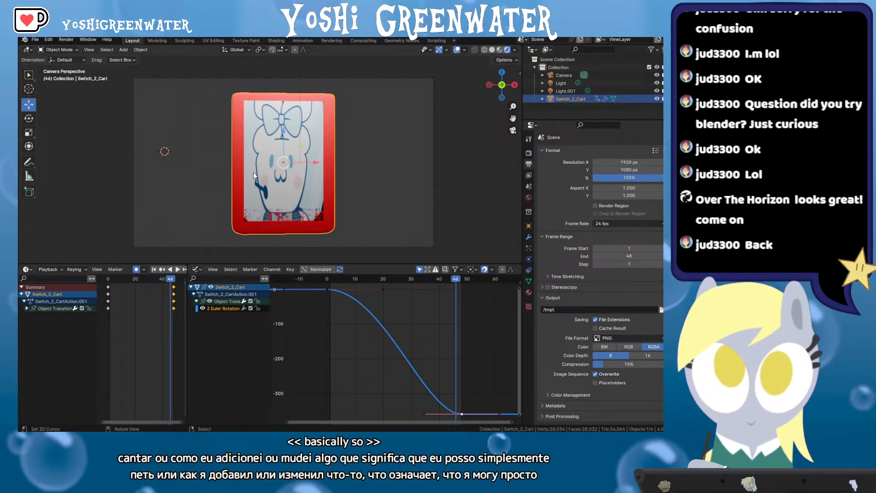
# Show the cartridge's material properties, view the model outside the camera, and save the file
pyautogui.click(528, 293)
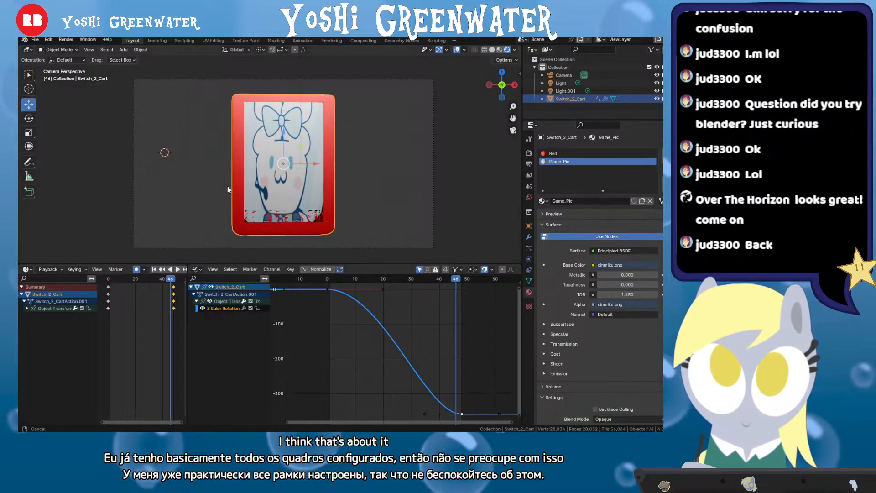
pyautogui.moveTo(227, 185); pyautogui.dragTo(301, 215)
pyautogui.hotkey('ctrl', 's')
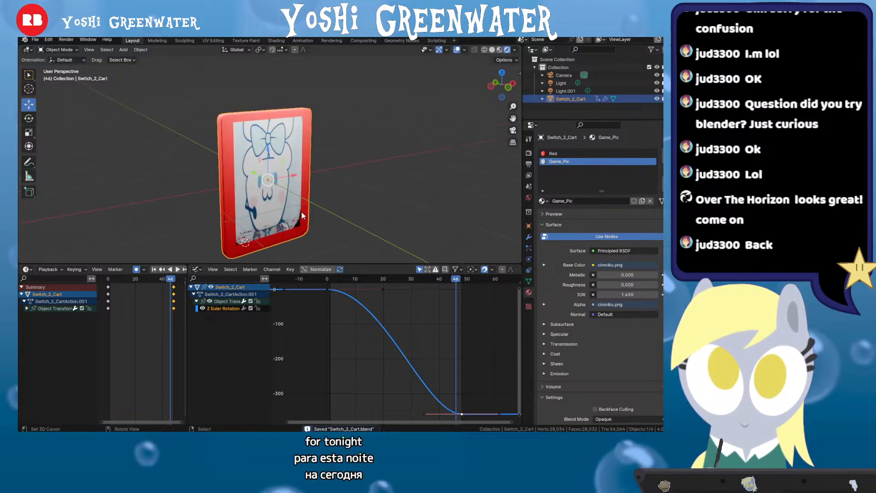
# Enter Edit Mode on the cartridge and deselect all of its faces
pyautogui.press('Tab')
pyautogui.scroll(3, 227, 218)
pyautogui.moveTo(227, 219); pyautogui.dragTo(233, 188)
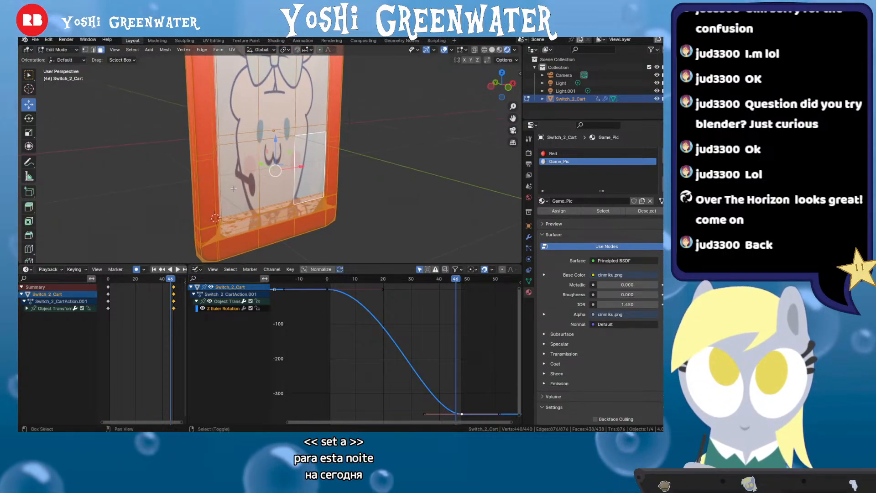
pyautogui.click(391, 161)
pyautogui.moveTo(357, 156); pyautogui.dragTo(276, 193)
pyautogui.scroll(-2, 264, 187)
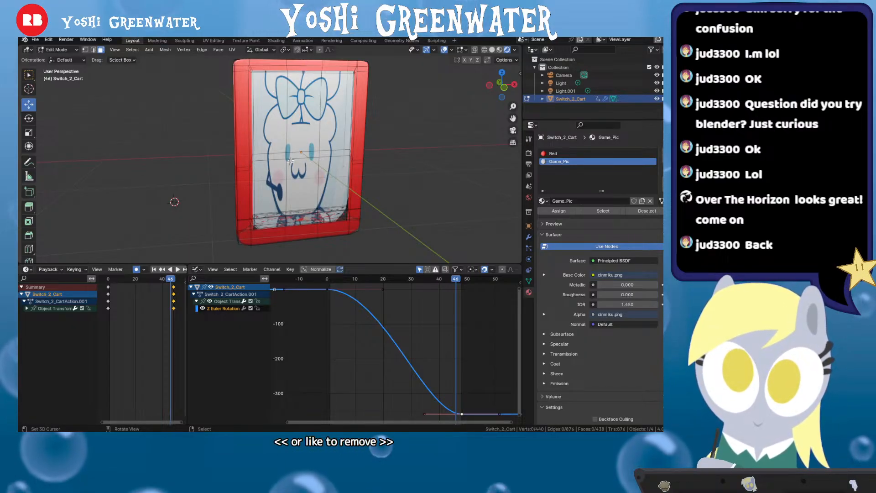
# Select the label's lower-left, upper-left and lower-middle faces plus the thin middle face above the latter
pyautogui.click(274, 216)
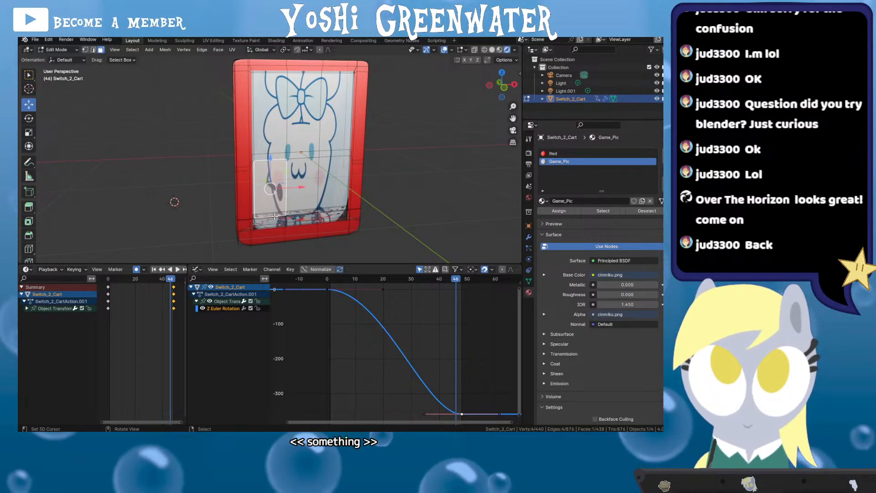
pyautogui.keyDown('shift'); pyautogui.click(271, 126); pyautogui.keyUp('shift')
pyautogui.keyDown('shift'); pyautogui.click(293, 160); pyautogui.keyUp('shift')
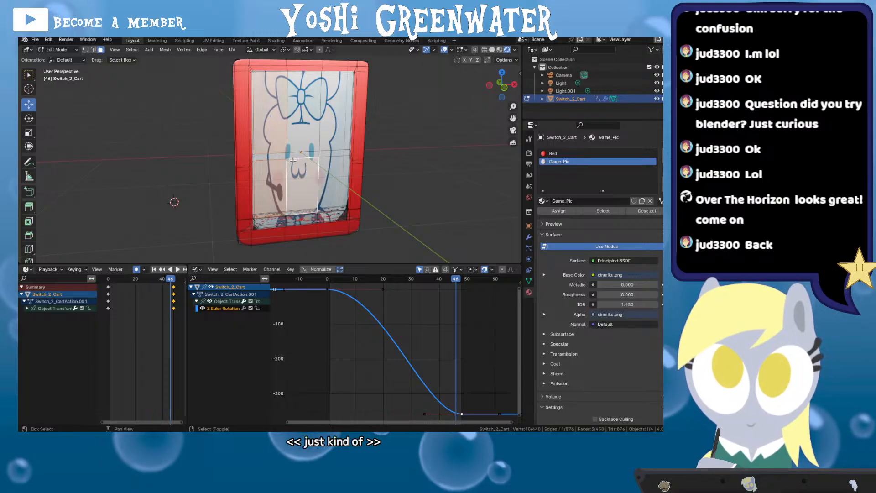
pyautogui.keyDown('shift'); pyautogui.click(298, 153); pyautogui.keyUp('shift')
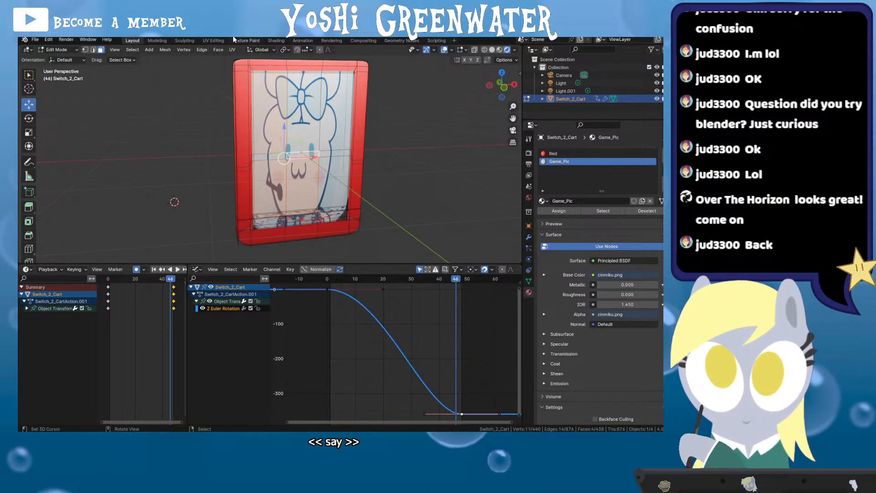
# Open the UV Editing workspace and frame the selected label faces, with the whole cinmiku.png picture in view
pyautogui.click(213, 40)
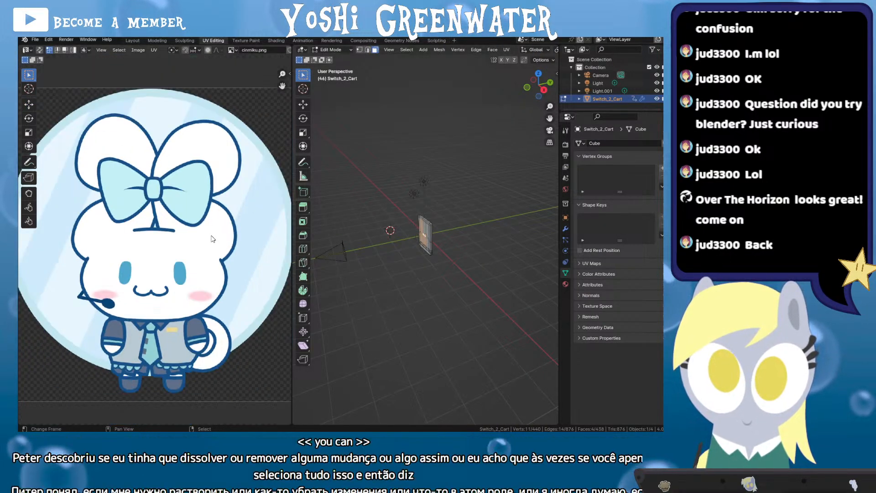
pyautogui.scroll(-4, 211, 238)
pyautogui.press('KP_Decimal')
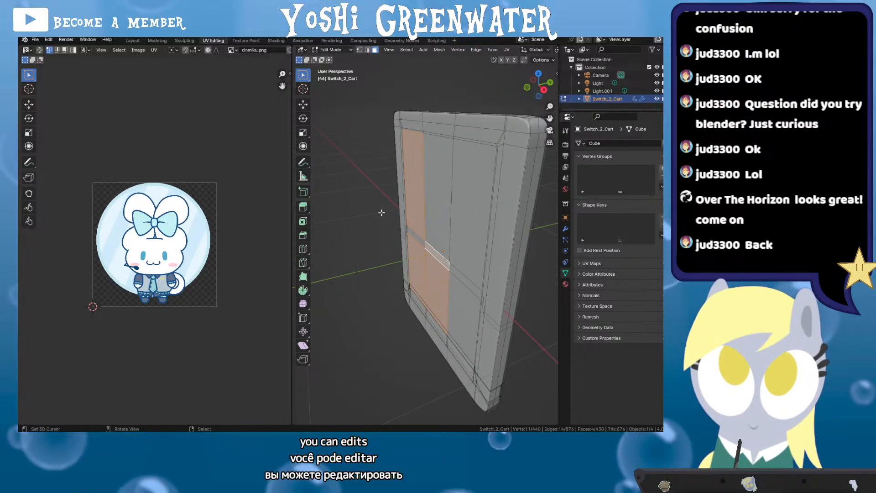
# Extend the face selection to the rest of the label, including its upper, thin middle and lower-right faces
pyautogui.moveTo(380, 211); pyautogui.dragTo(429, 210)
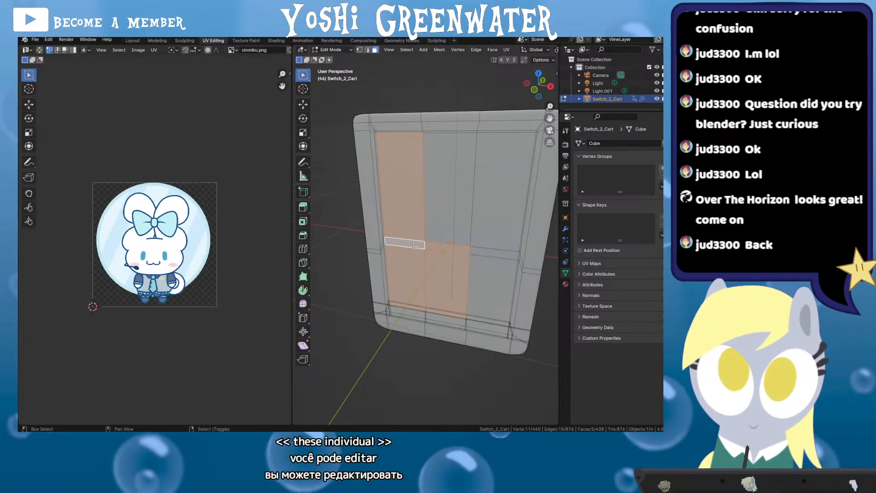
pyautogui.keyDown('shift'); pyautogui.rightClick(467, 223); pyautogui.keyUp('shift')
pyautogui.keyDown('shift'); pyautogui.rightClick(494, 228); pyautogui.keyUp('shift')
pyautogui.keyDown('shift'); pyautogui.rightClick(487, 253); pyautogui.keyUp('shift')
pyautogui.keyDown('shift'); pyautogui.rightClick(483, 274); pyautogui.keyUp('shift')
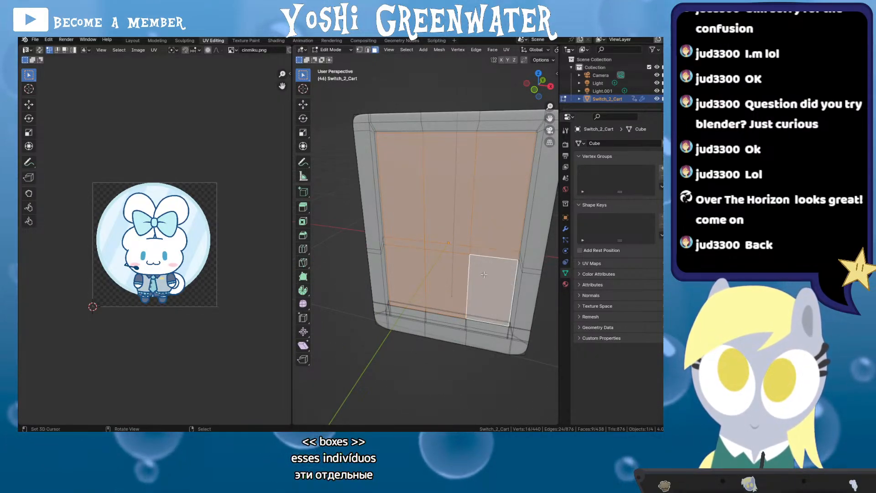
pyautogui.moveTo(484, 274); pyautogui.dragTo(479, 259)
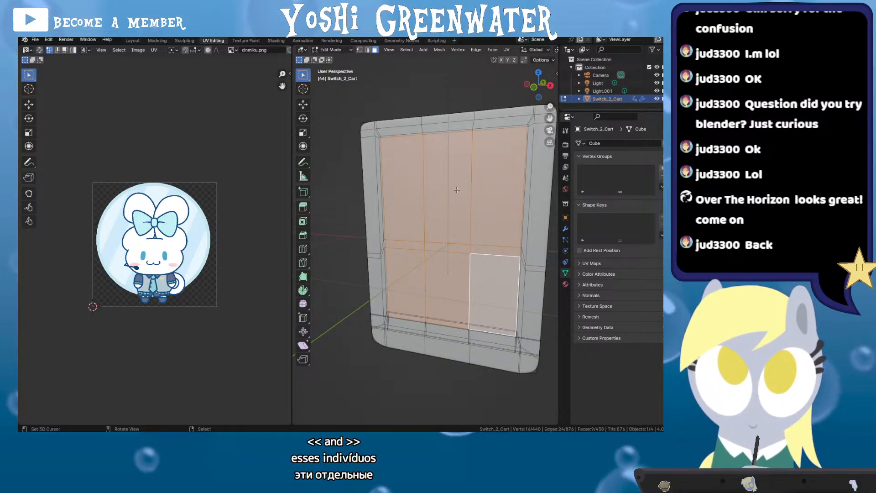
# Unwrap the selected label faces and show the model in Material Preview shading
pyautogui.press('u')
pyautogui.click(456, 190)
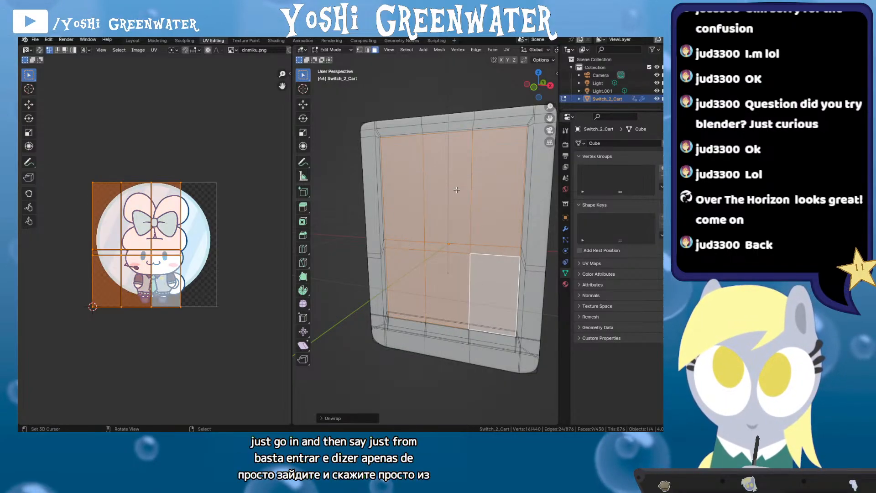
pyautogui.click(456, 224)
pyautogui.moveTo(456, 223); pyautogui.dragTo(441, 218)
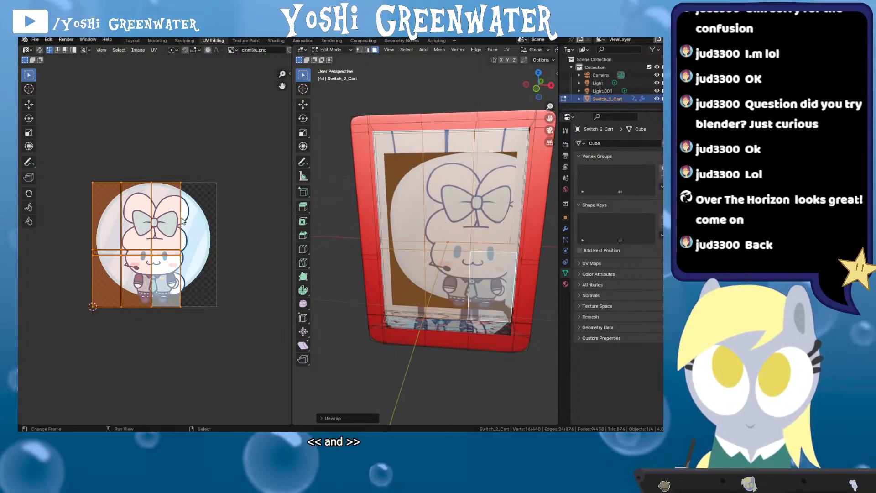
# Move the label's UV layout over the character in cinmiku.png and shrink it so the picture fills the label
pyautogui.press('g')
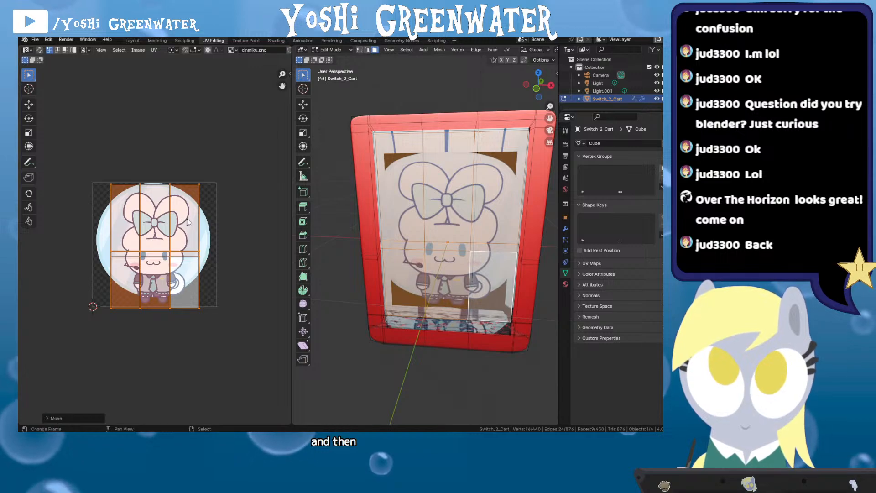
pyautogui.press('s')
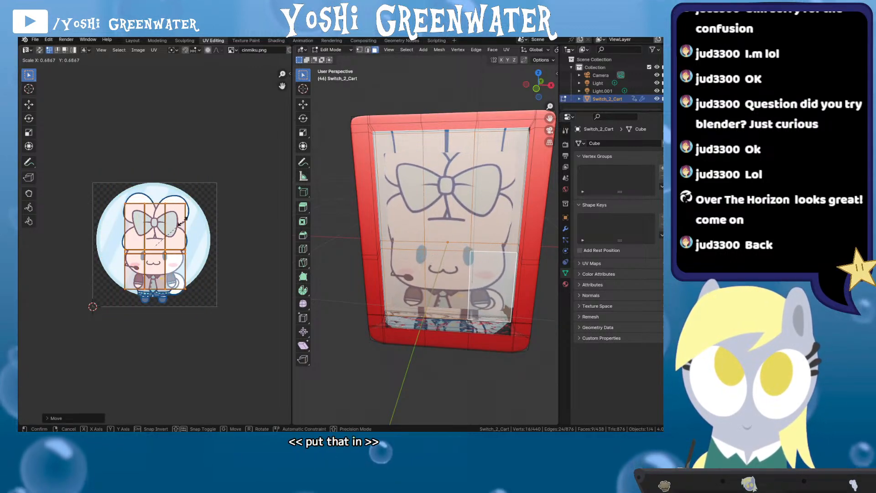
pyautogui.click(180, 228)
pyautogui.press('g')
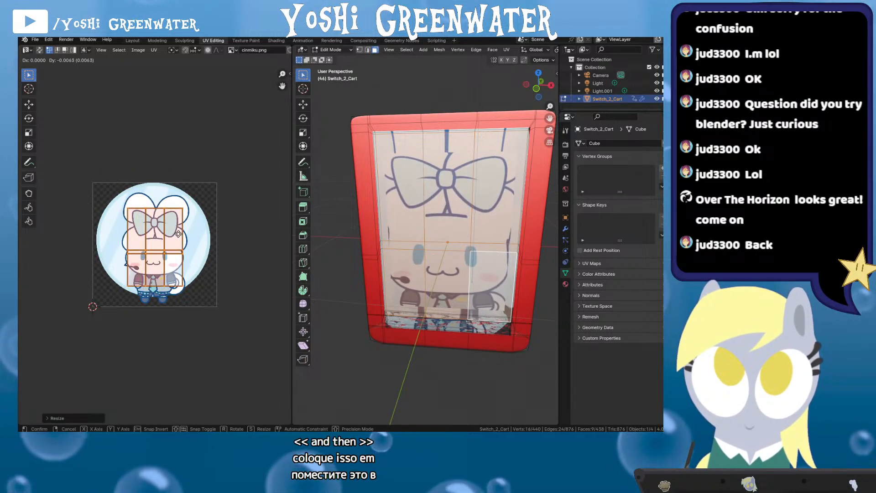
pyautogui.click(178, 234)
# Inspect the cartridge in wireframe, solid and Material Preview shading to check which faces belong to the label
pyautogui.scroll(5, 424, 237)
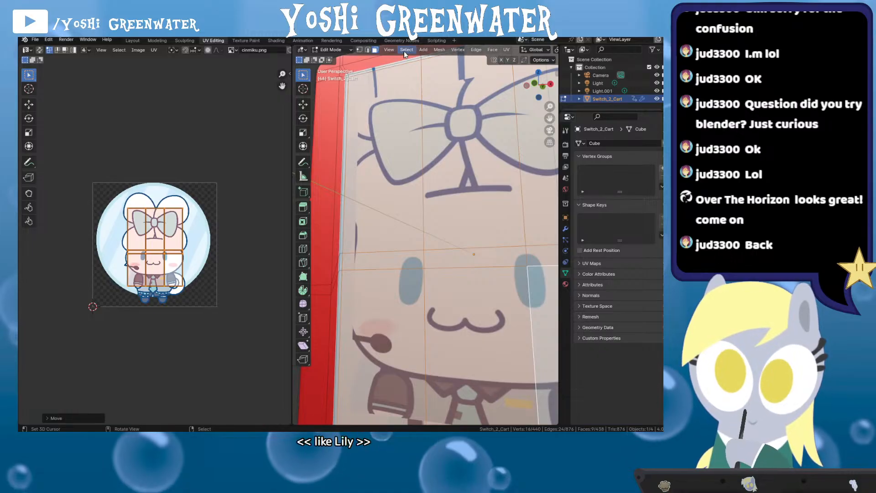
pyautogui.press('z')
pyautogui.click(370, 105)
pyautogui.scroll(-2, 371, 105)
pyautogui.press('z')
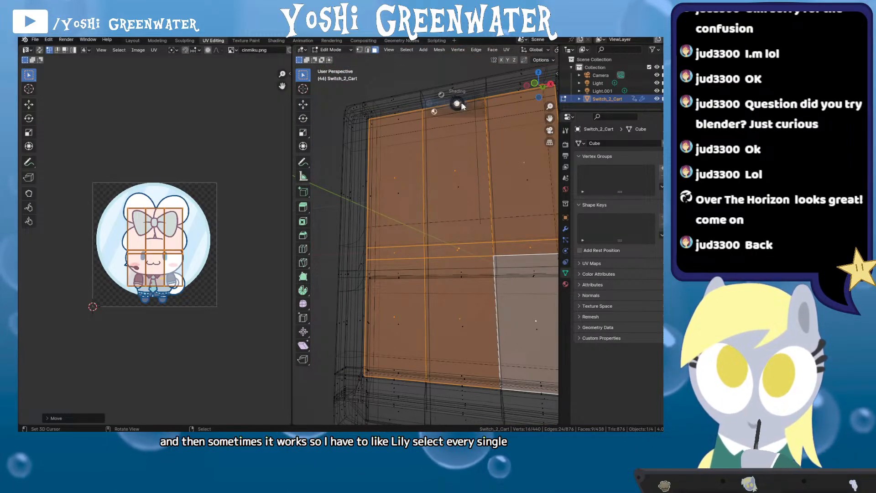
pyautogui.click(462, 106)
pyautogui.scroll(-3, 468, 152)
pyautogui.press('Tab')
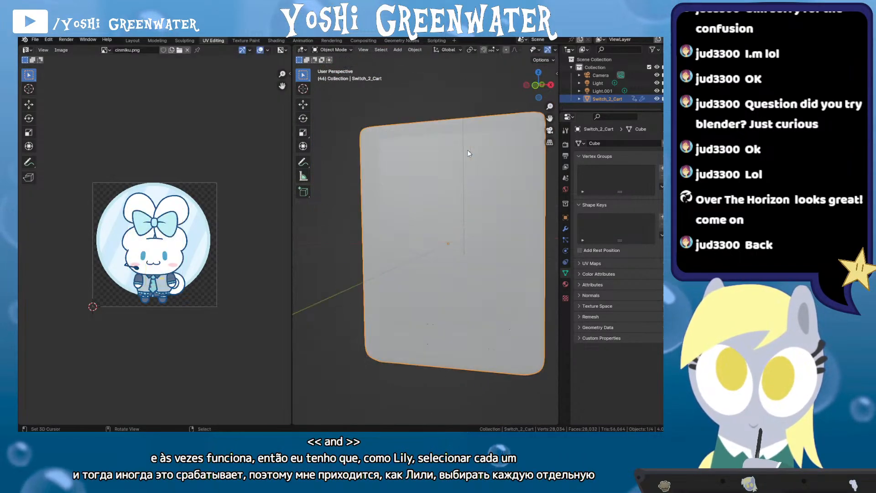
pyautogui.press('z')
pyautogui.click(438, 253)
pyautogui.moveTo(433, 194); pyautogui.dragTo(419, 199)
pyautogui.press('Tab')
pyautogui.scroll(5, 391, 237)
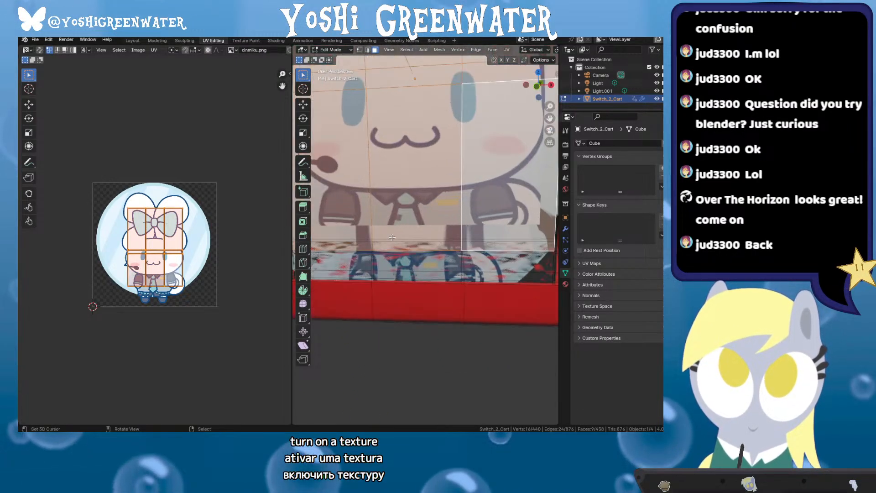
# Add the remaining faces along the label's lower edge to the selection, working in solid shading
pyautogui.press('z')
pyautogui.click(449, 245)
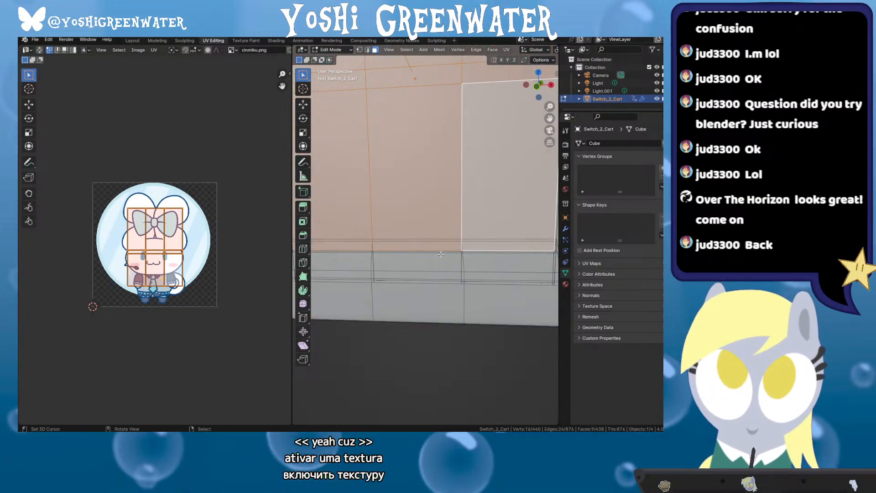
pyautogui.click(440, 255)
pyautogui.hotkey('ctrl', 'z')
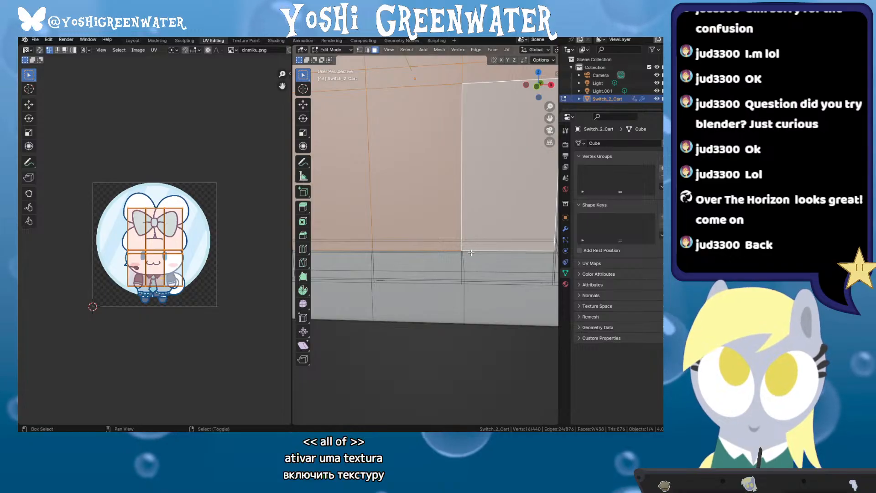
pyautogui.keyDown('shift'); pyautogui.click(471, 252); pyautogui.keyUp('shift')
pyautogui.keyDown('shift'); pyautogui.click(454, 250); pyautogui.keyUp('shift')
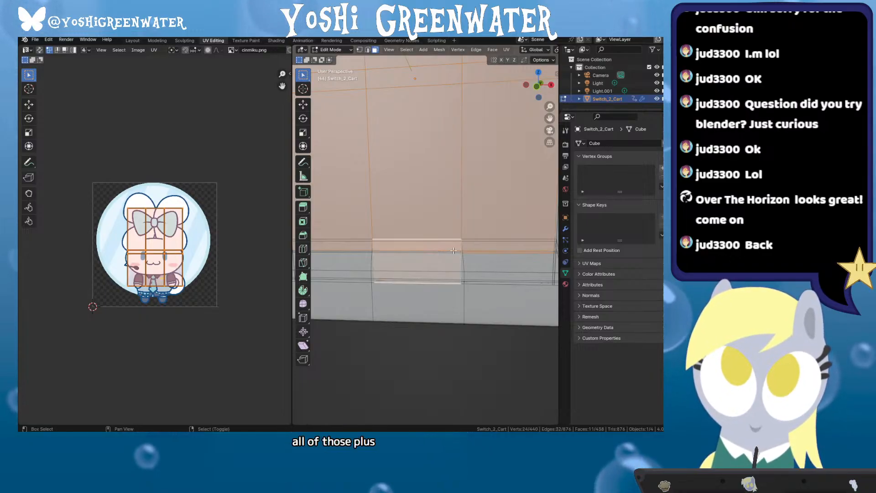
pyautogui.keyDown('shift'); pyautogui.click(365, 263); pyautogui.keyUp('shift')
pyautogui.keyDown('shift'); pyautogui.click(482, 258); pyautogui.keyUp('shift')
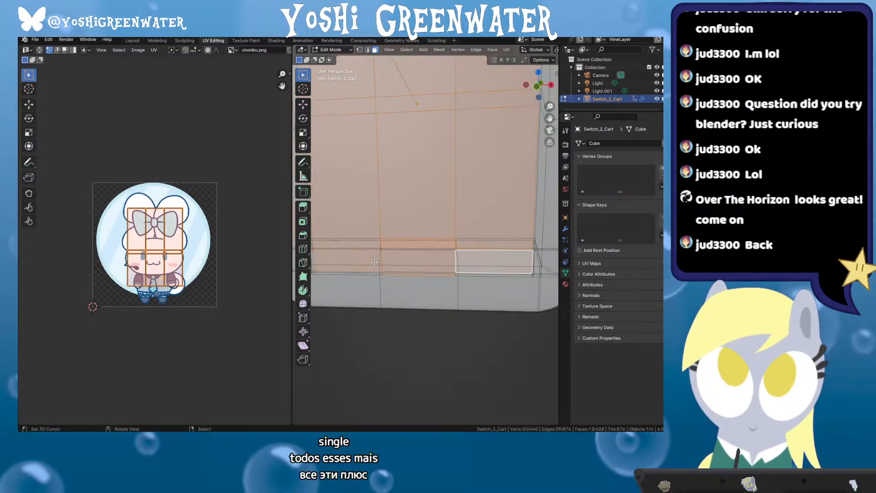
pyautogui.moveTo(442, 278); pyautogui.dragTo(384, 244)
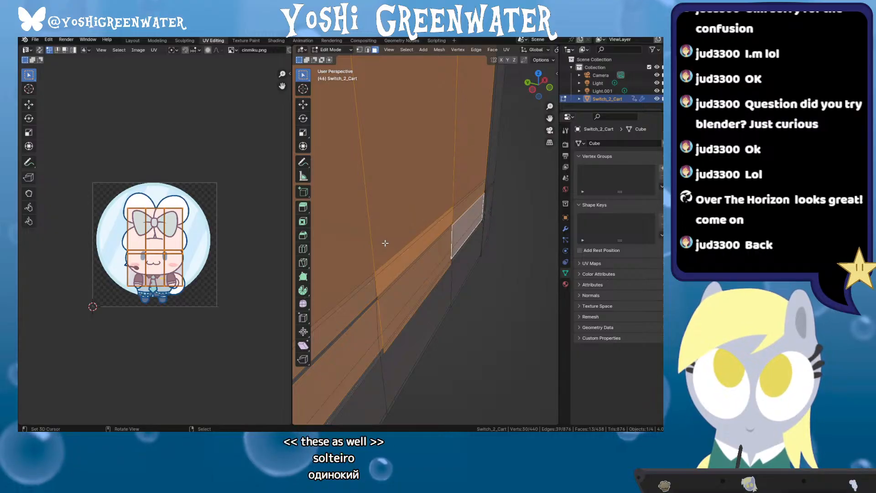
# Unwrap the enlarged label face selection and show the whole cartridge in Material Preview shading
pyautogui.press('u')
pyautogui.click(351, 188)
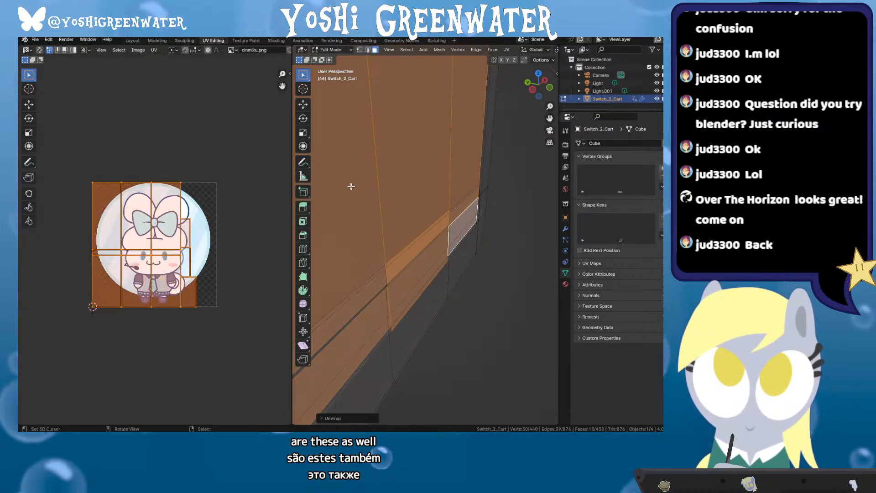
pyautogui.moveTo(350, 191); pyautogui.dragTo(360, 246)
pyautogui.scroll(-2, 359, 246)
# Shrink and reposition the label's UV layout around the character in cinmiku.png, and return to Object Mode
pyautogui.press('g')
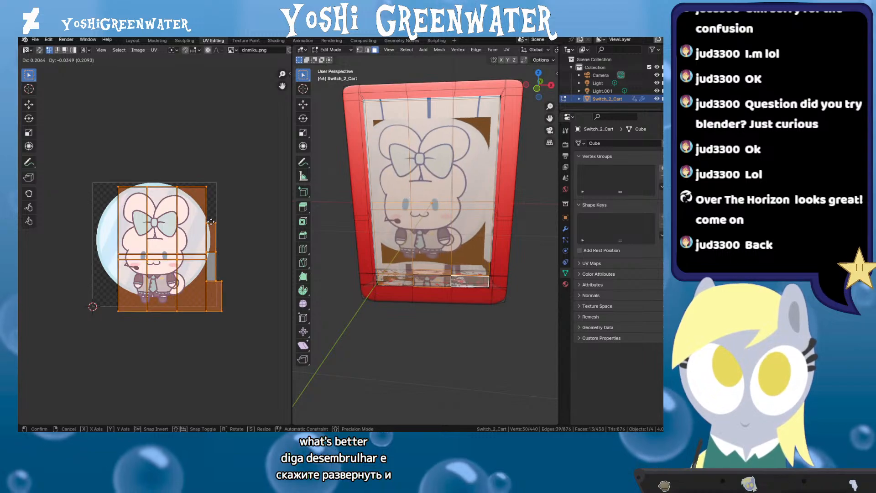
pyautogui.click(208, 223)
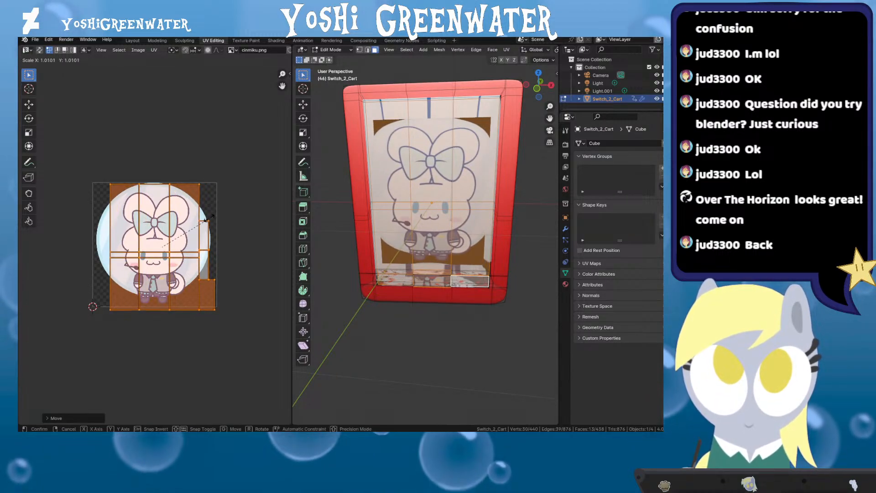
pyautogui.press('s')
pyautogui.click(174, 204)
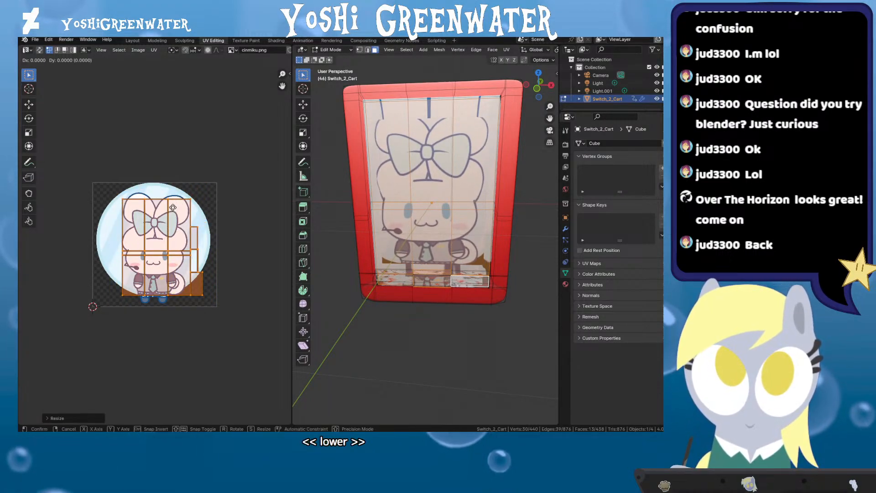
pyautogui.press('g')
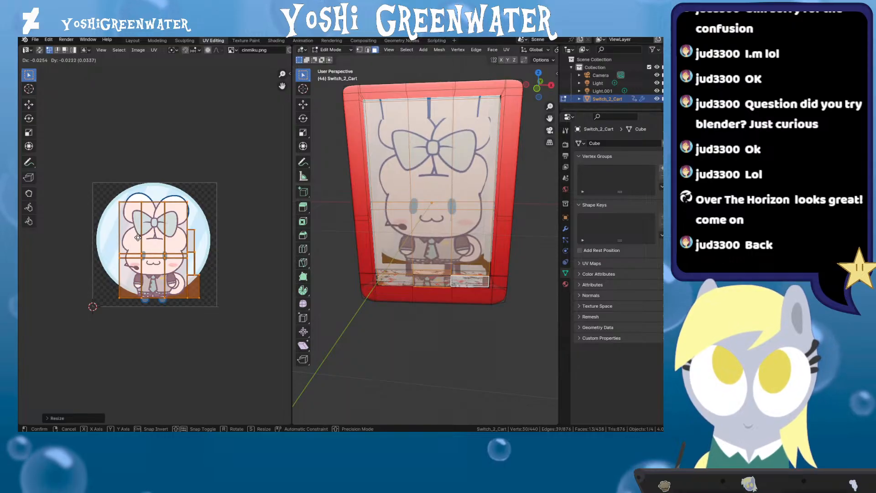
pyautogui.click(141, 235)
pyautogui.press('Tab')
pyautogui.moveTo(379, 283); pyautogui.dragTo(415, 234)
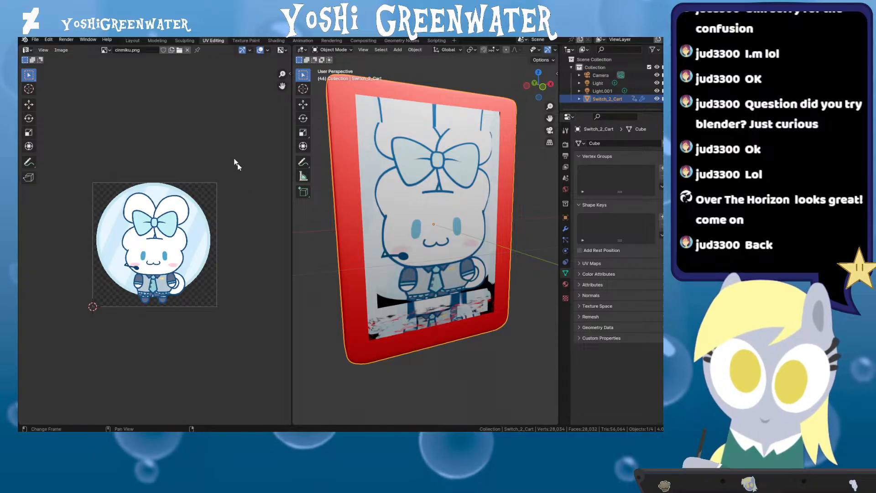
# Review the cartridge's spin through the camera in the Layout workspace, and stop the playback
pyautogui.click(133, 41)
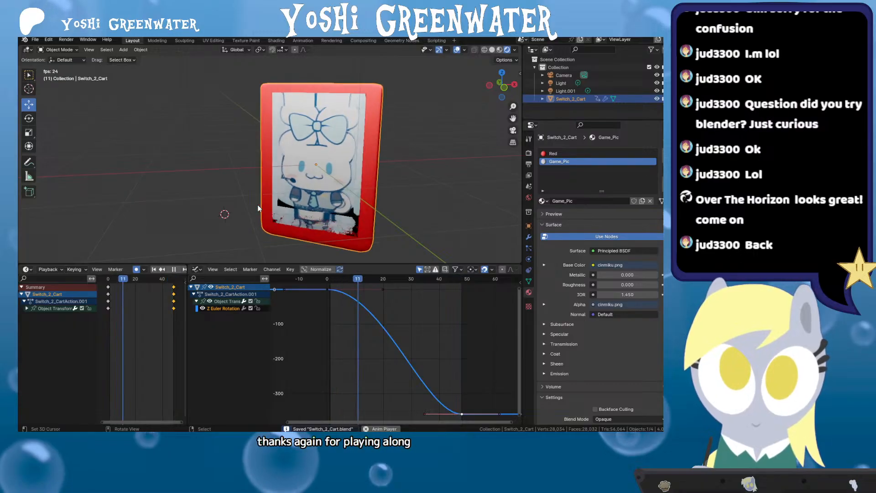
pyautogui.press('KP_0')
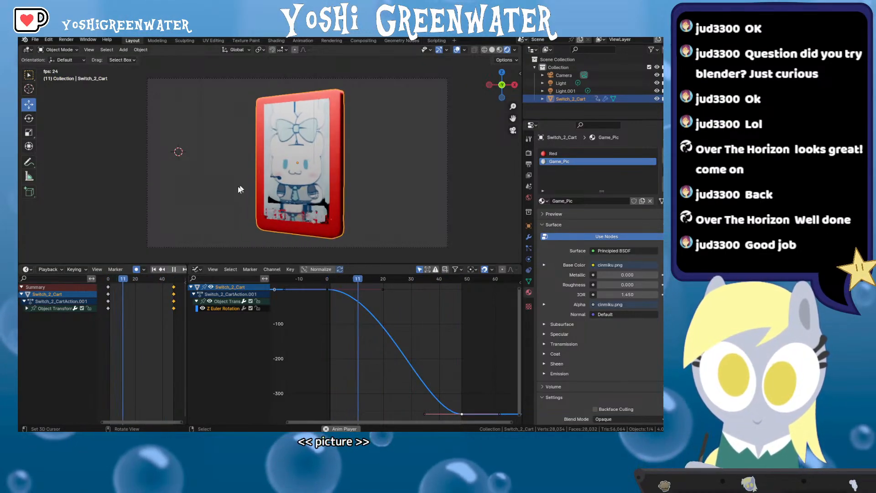
pyautogui.press('space')
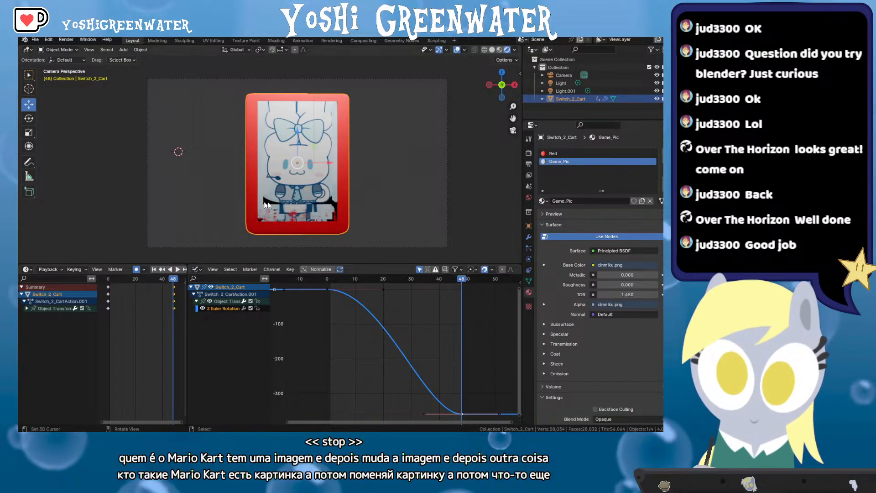
# Switch to Harmony and examine the storyboard's cartridge drawings from frame 7 through the frames after 10
pyautogui.hotkey('alt', 'Tab')
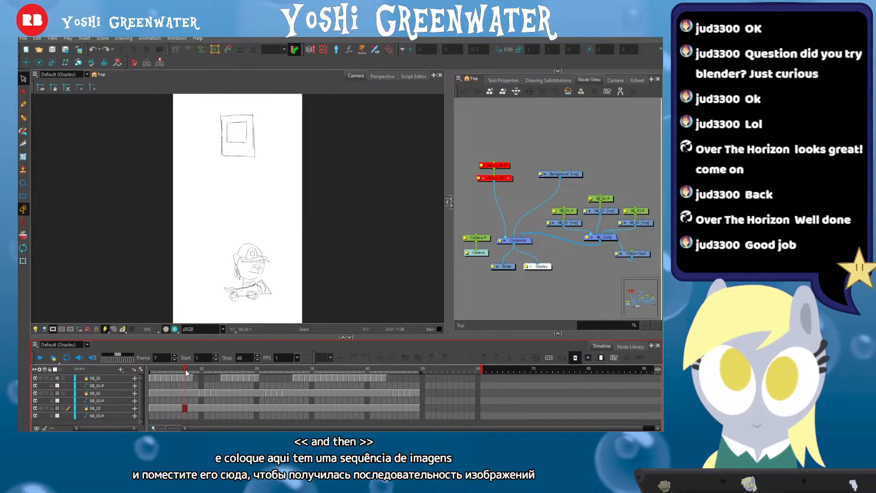
pyautogui.click(202, 379)
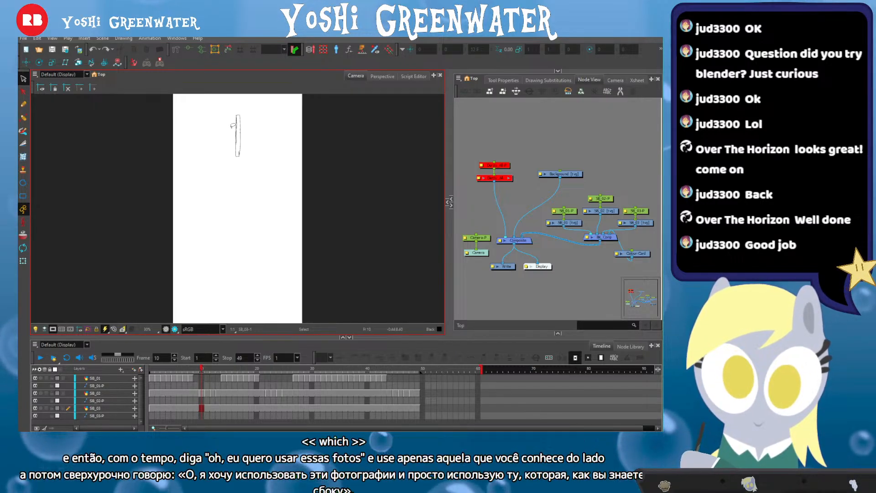
pyautogui.press('.')
pyautogui.press('.')
pyautogui.press('.')
pyautogui.press('.')
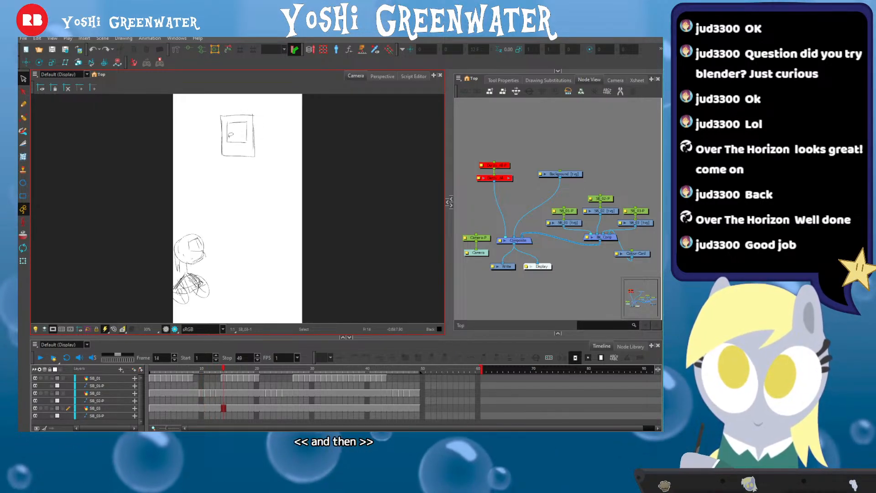
pyautogui.click(247, 369)
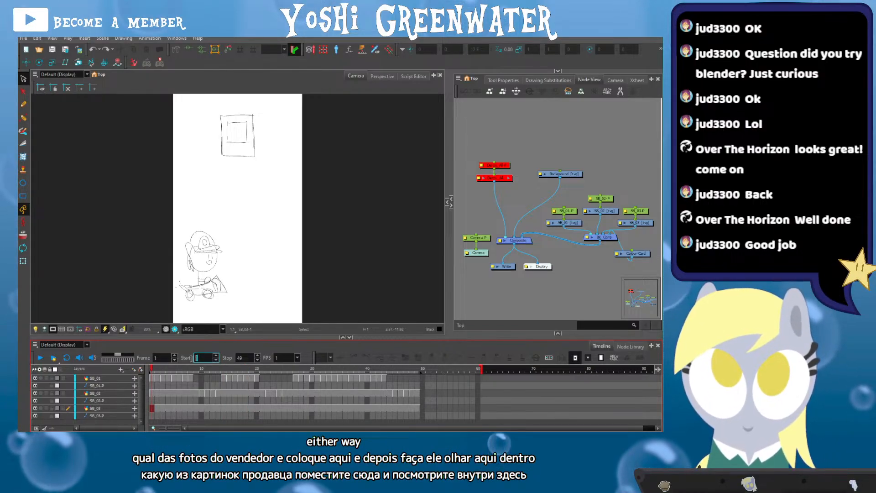
# Set the storyboard's playback start frame to 2
pyautogui.write('2')
pyautogui.click(474, 292)
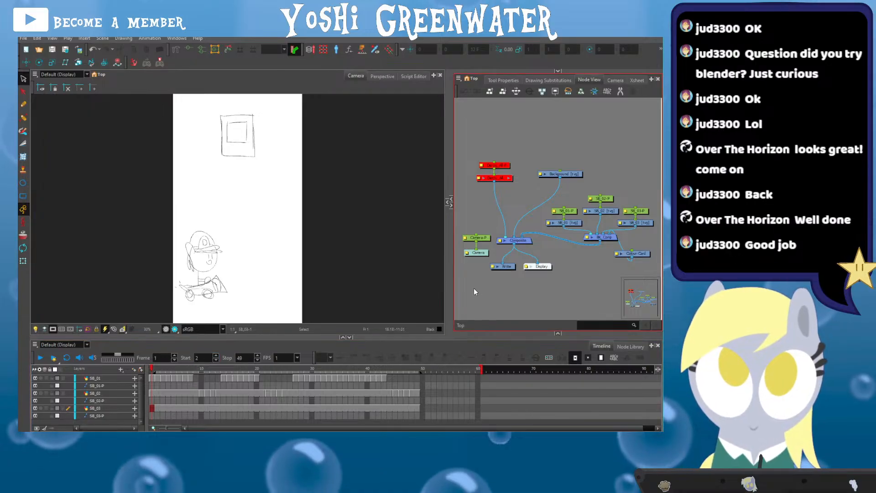
pyautogui.click(117, 249)
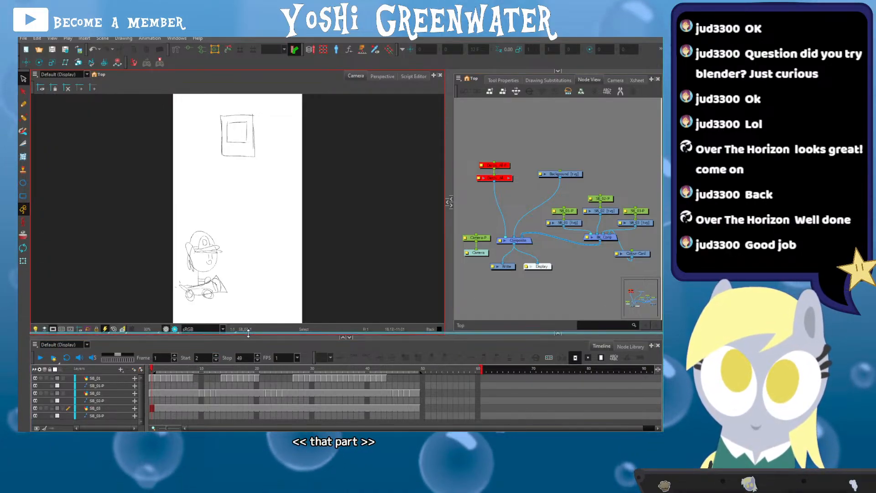
pyautogui.press('Return')
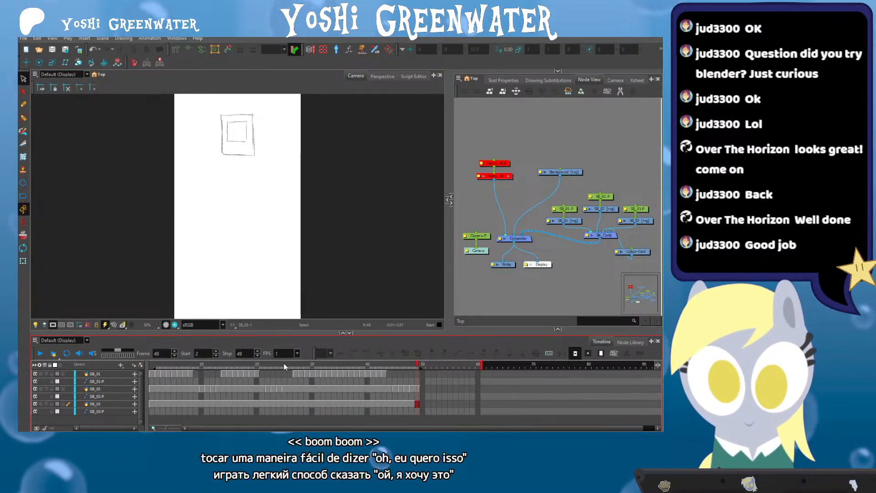
# Examine the storyboard drawings around frames 30 to 33, including the SB_02 drawing at frame 32
pyautogui.click(301, 365)
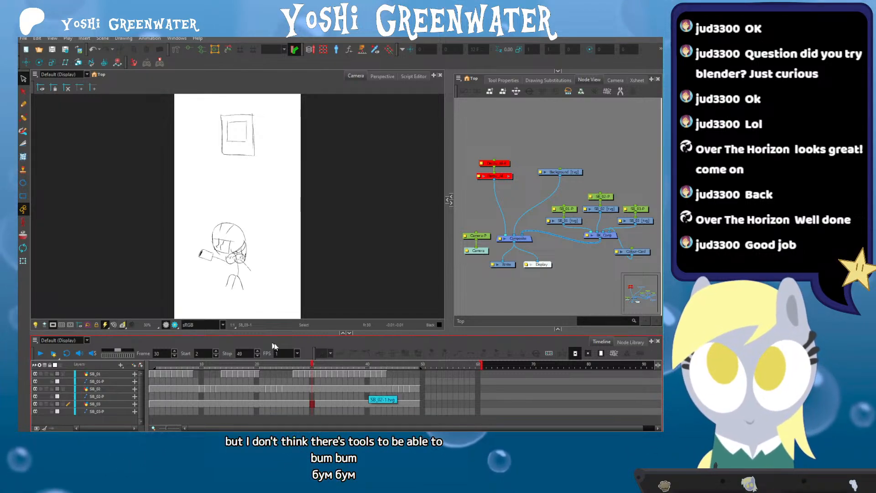
pyautogui.click(308, 365)
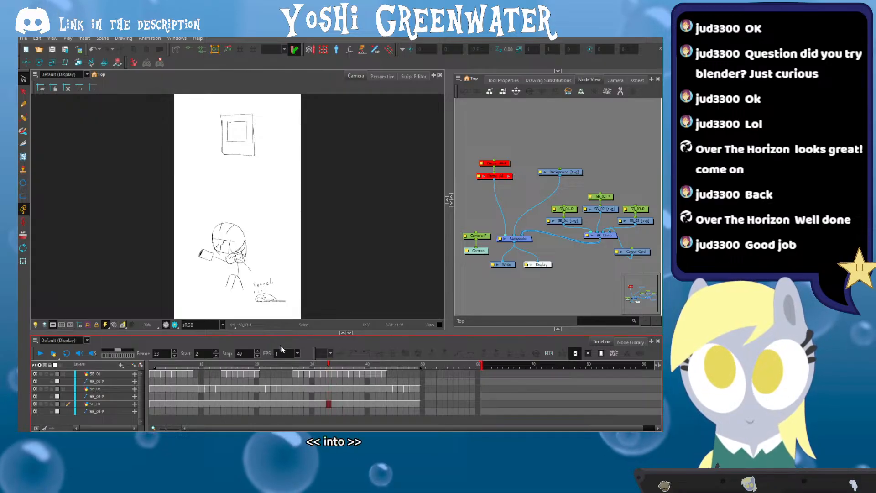
pyautogui.click(324, 389)
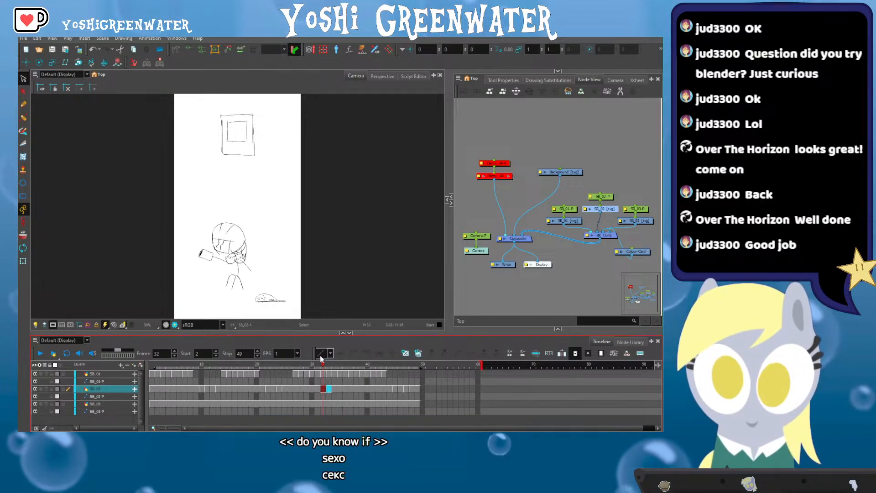
pyautogui.click(324, 381)
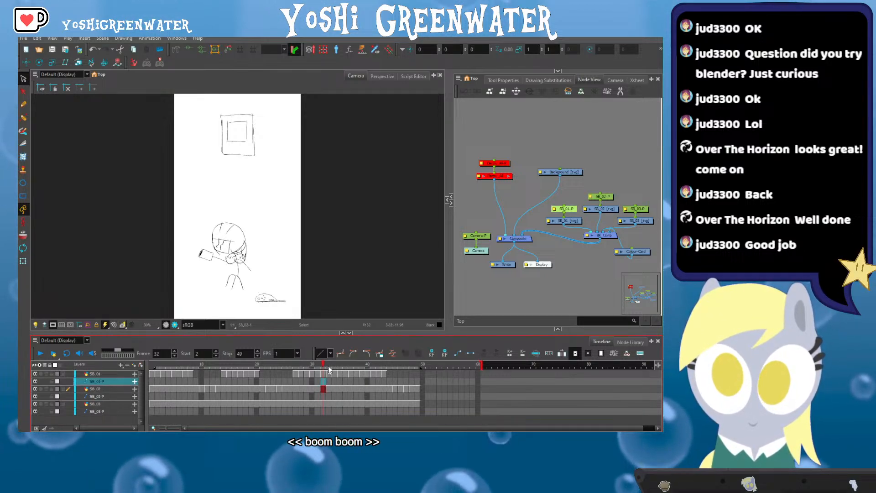
pyautogui.click(109, 195)
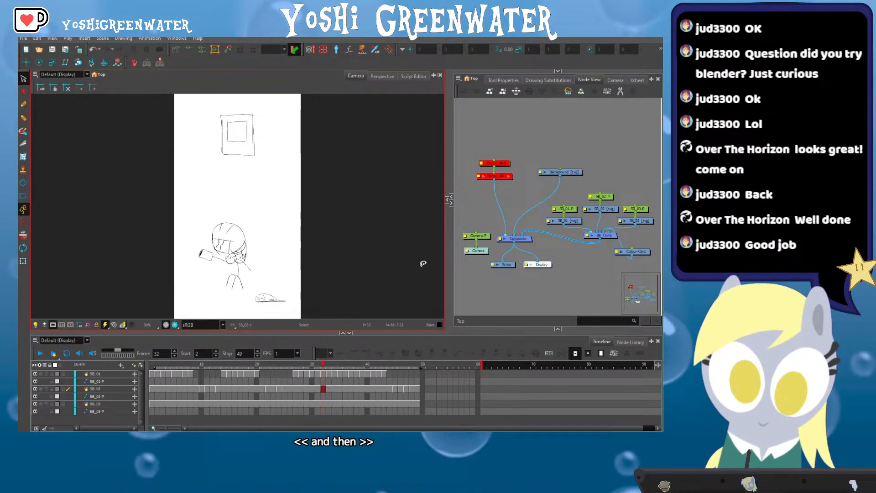
pyautogui.click(507, 268)
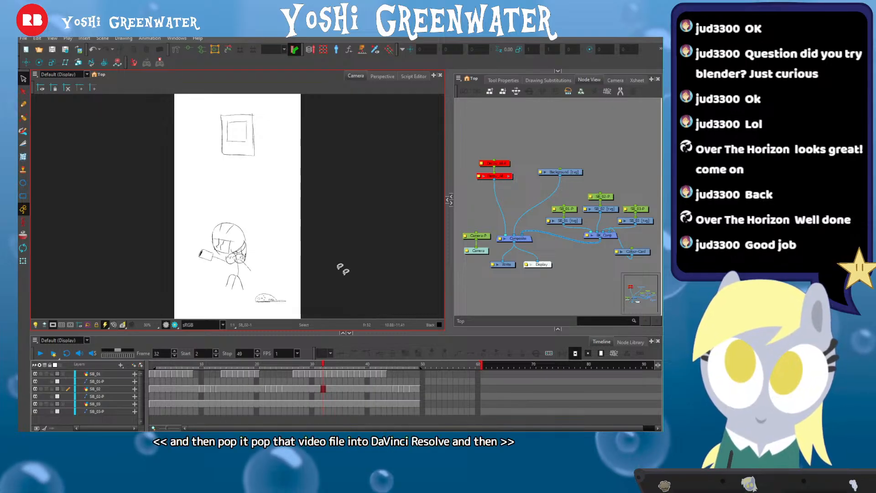
pyautogui.moveTo(260, 332); pyautogui.dragTo(260, 334)
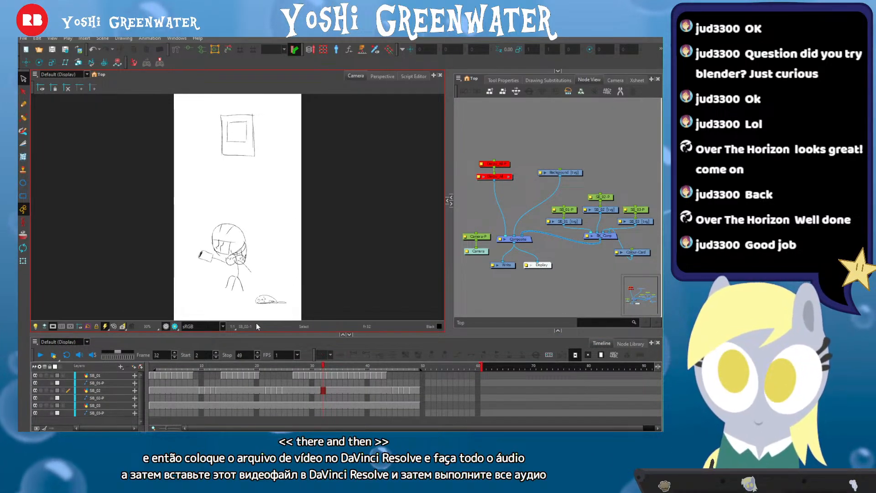